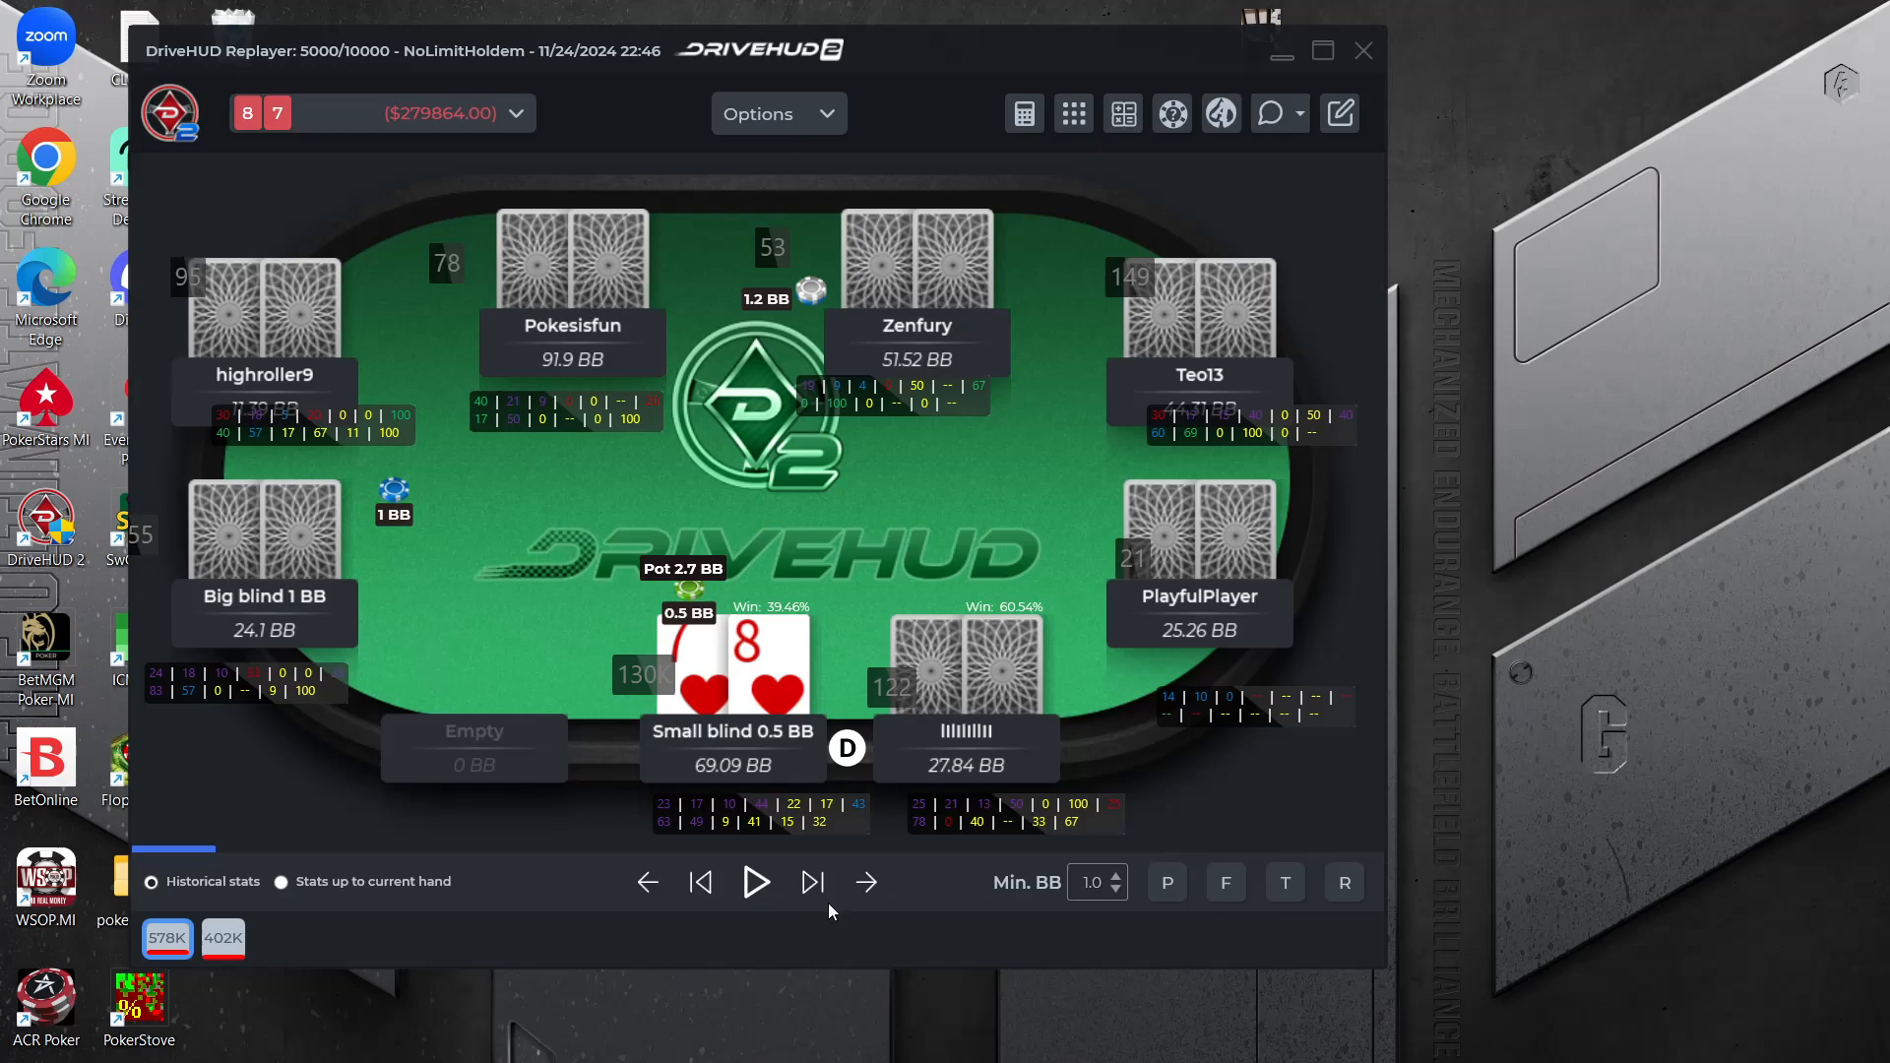
Advance the hand replay to the button's 2 BB raise and set the hand history window beside the replayer
left_click(814, 883)
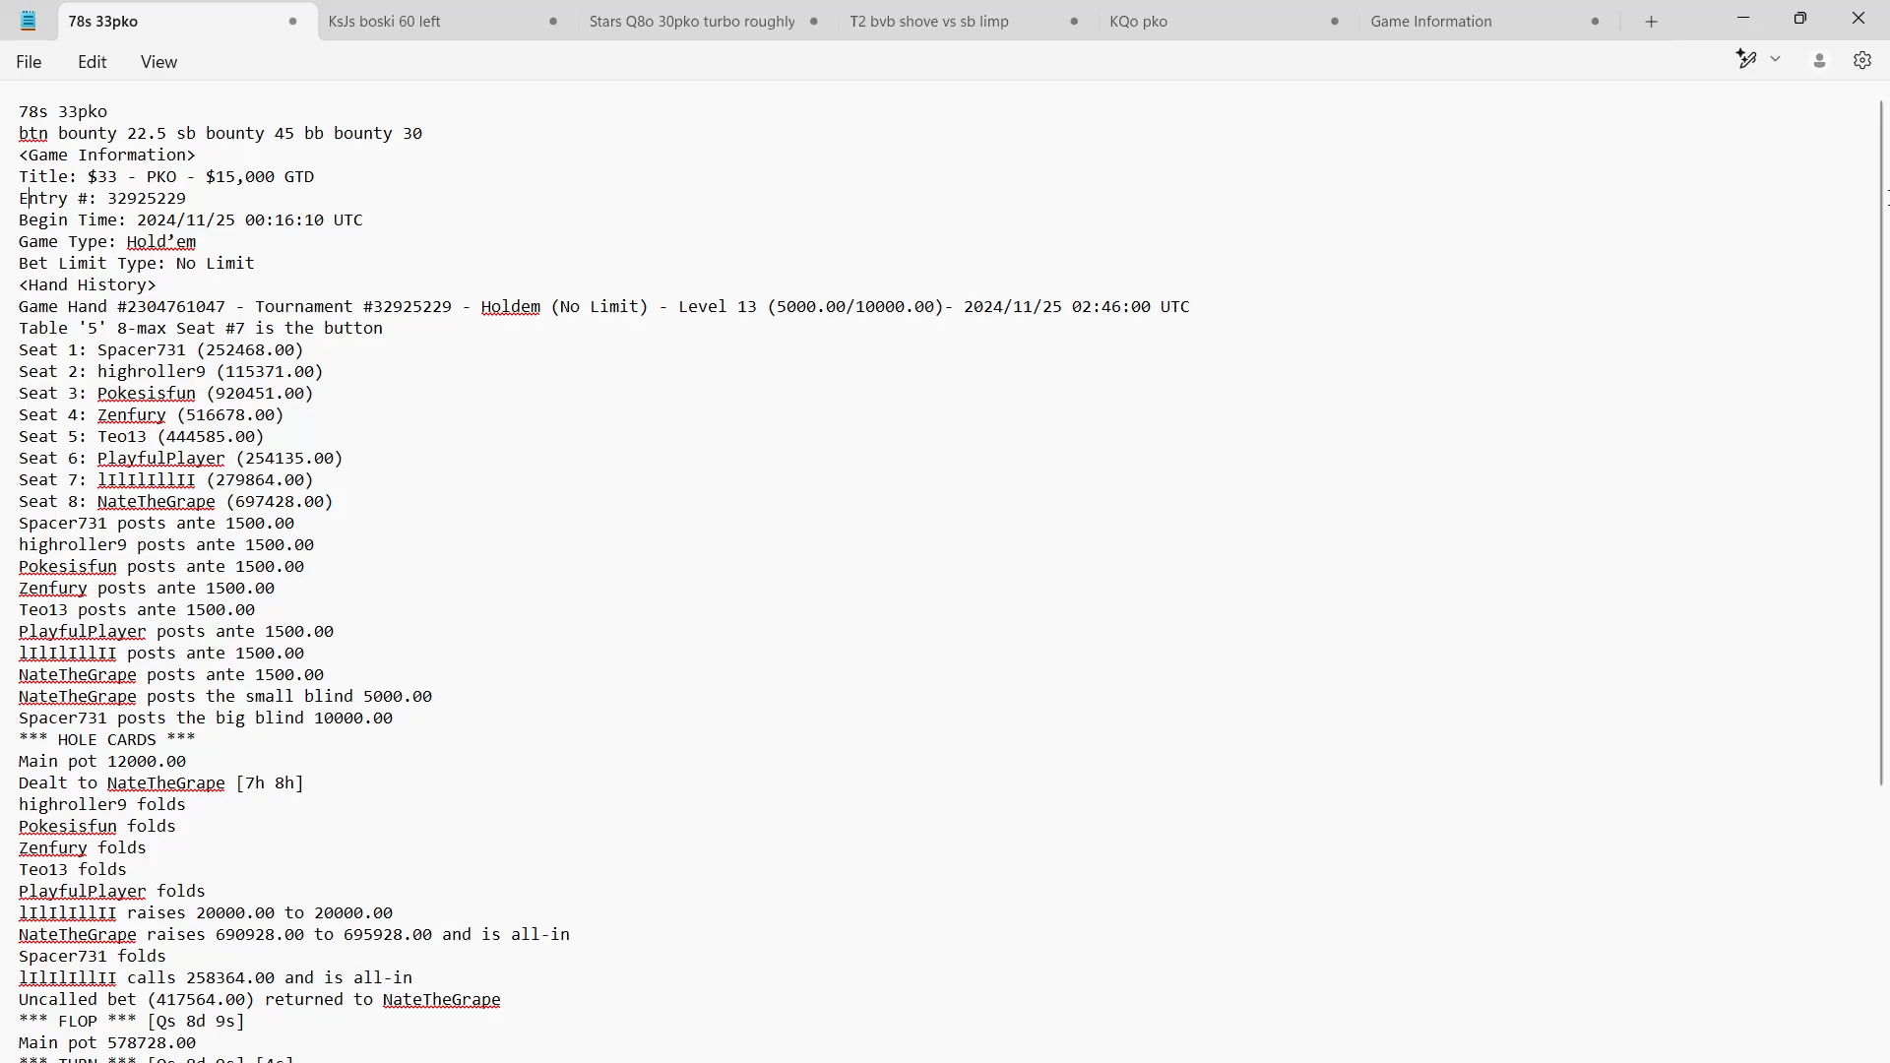
left_click(1812, 37)
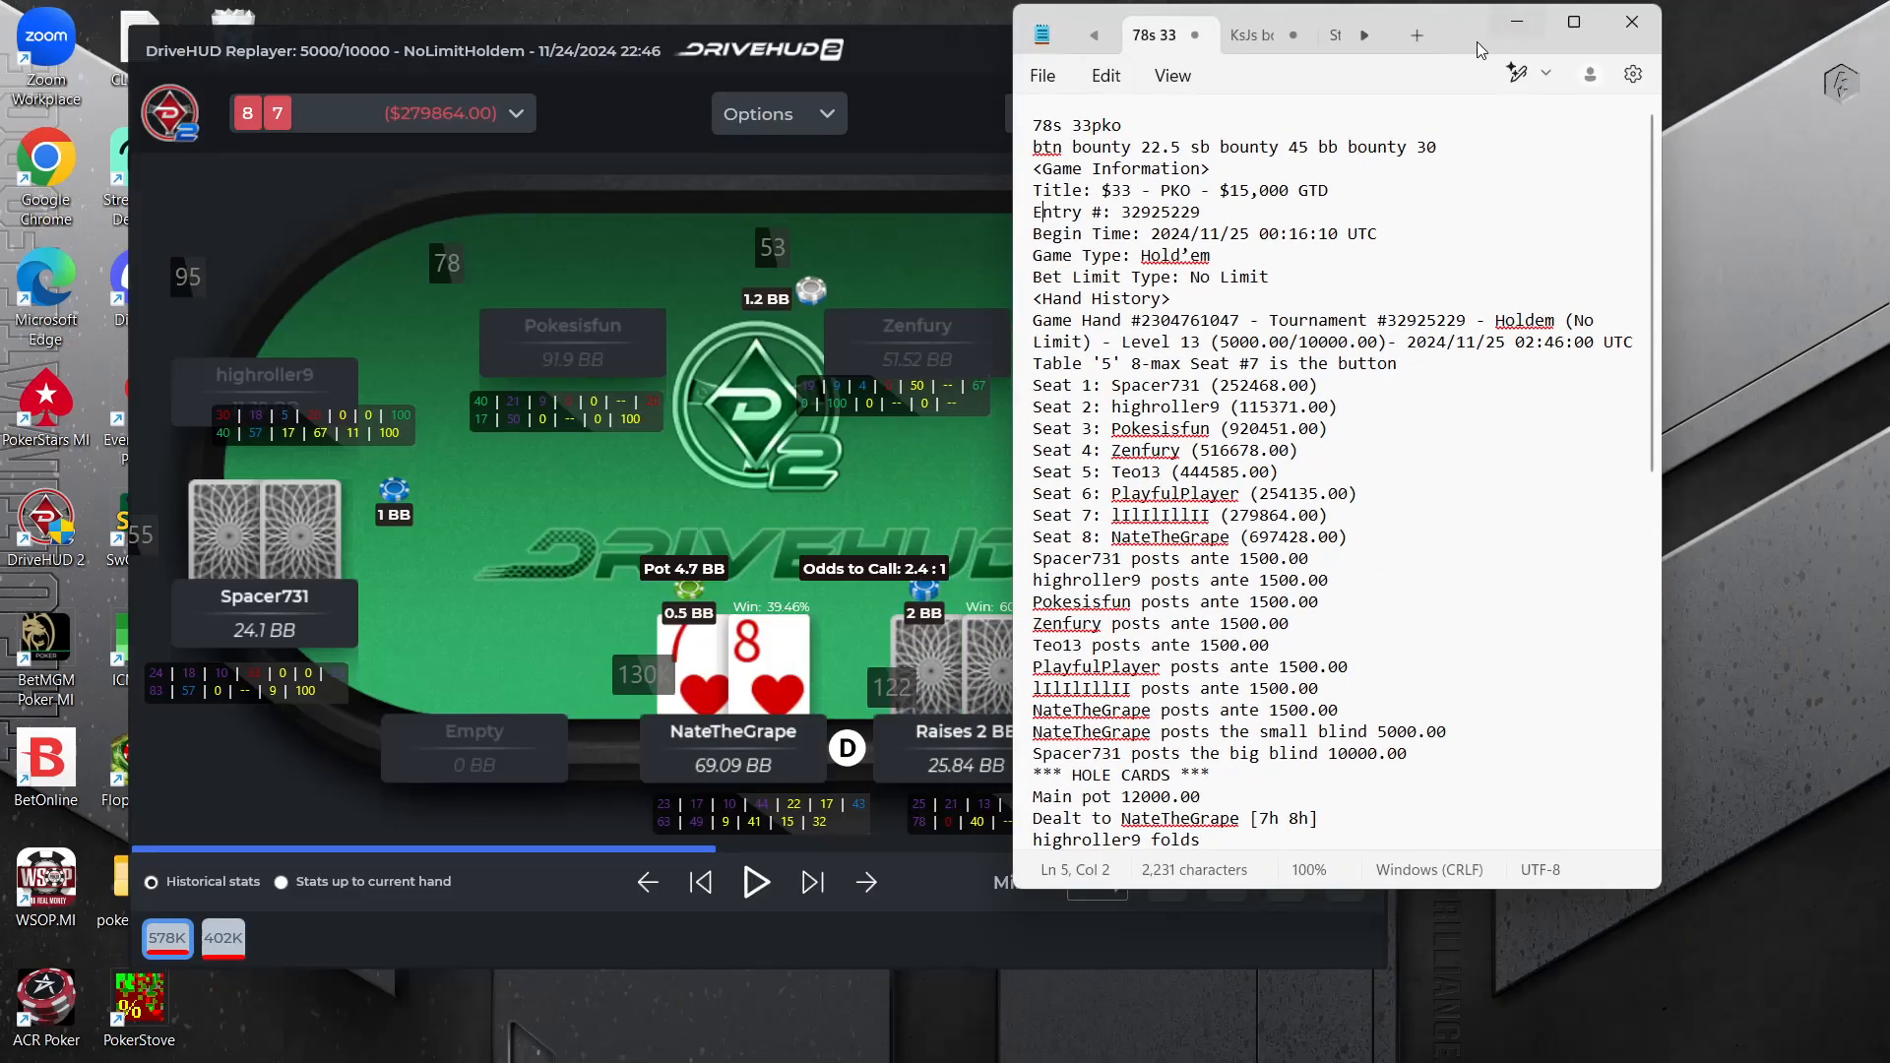
left_click_drag(1477, 41, 1656, 59)
Set the replayer's chip value display to $
left_click(815, 94)
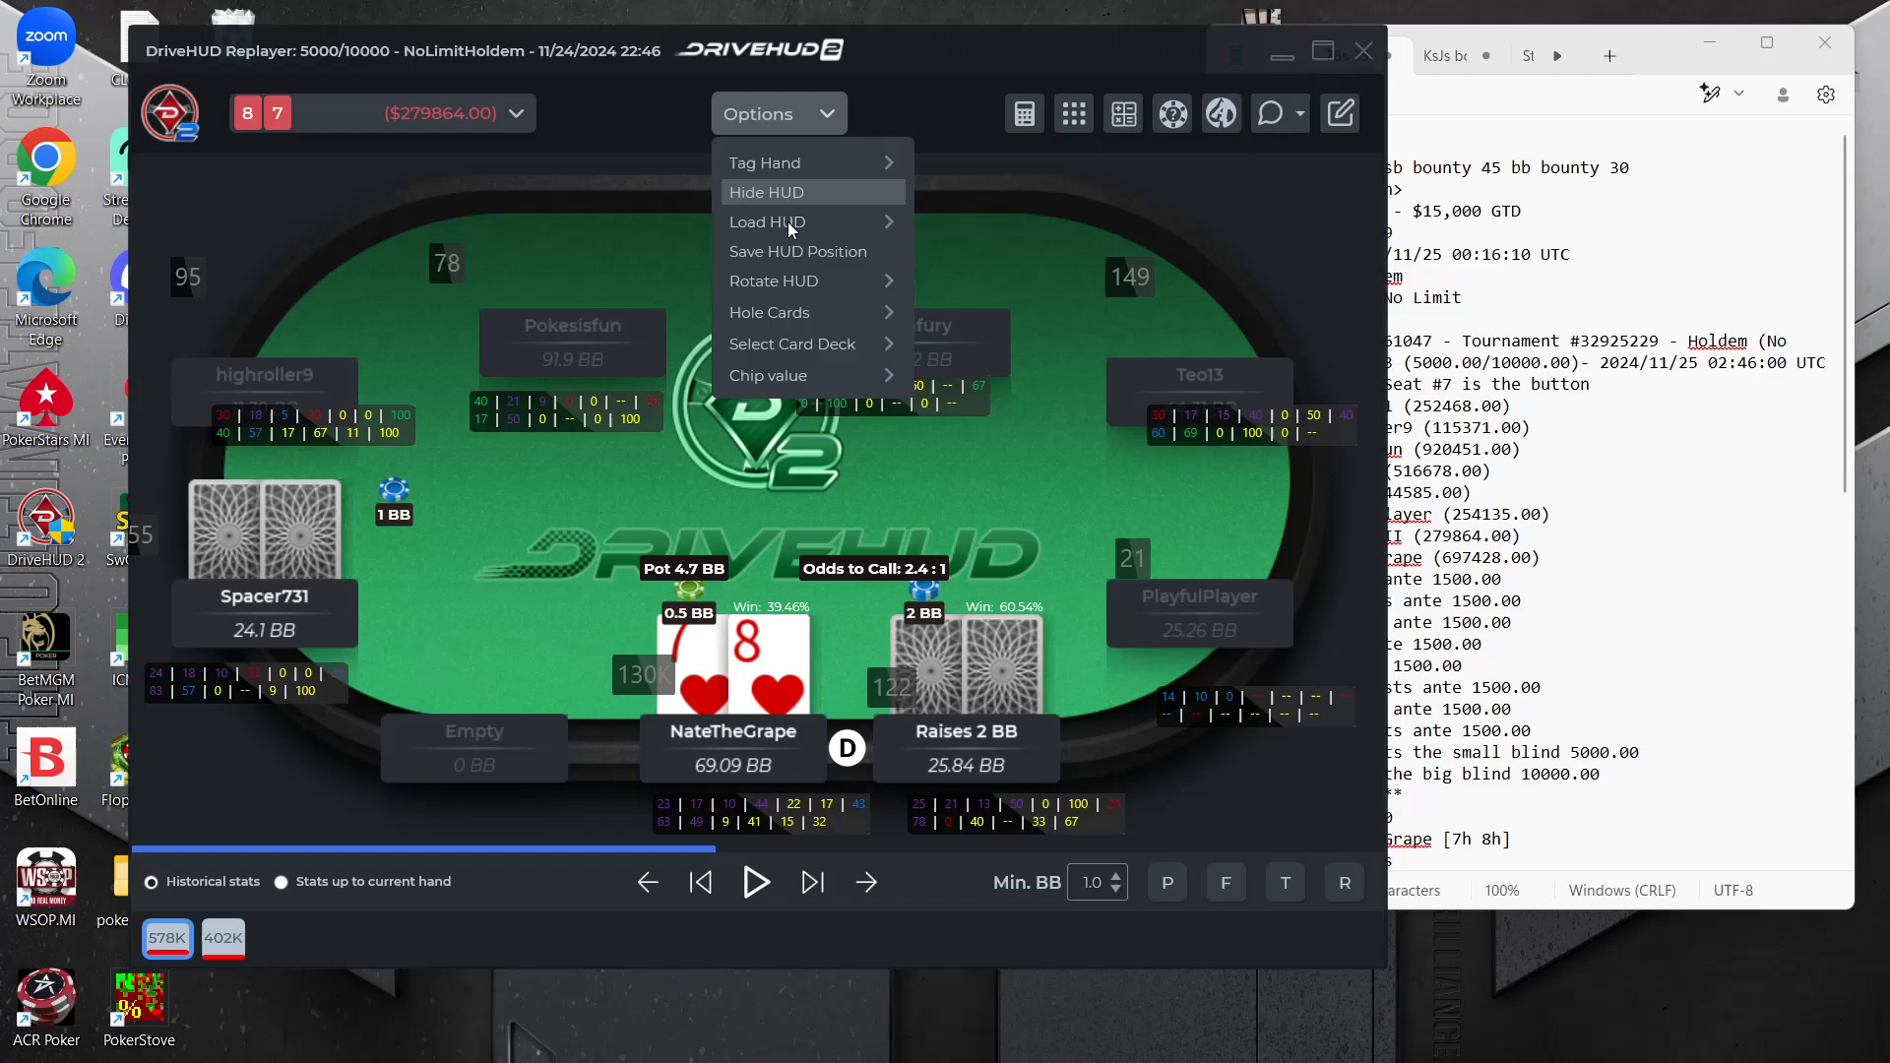
mouse_move(849, 222)
mouse_move(807, 375)
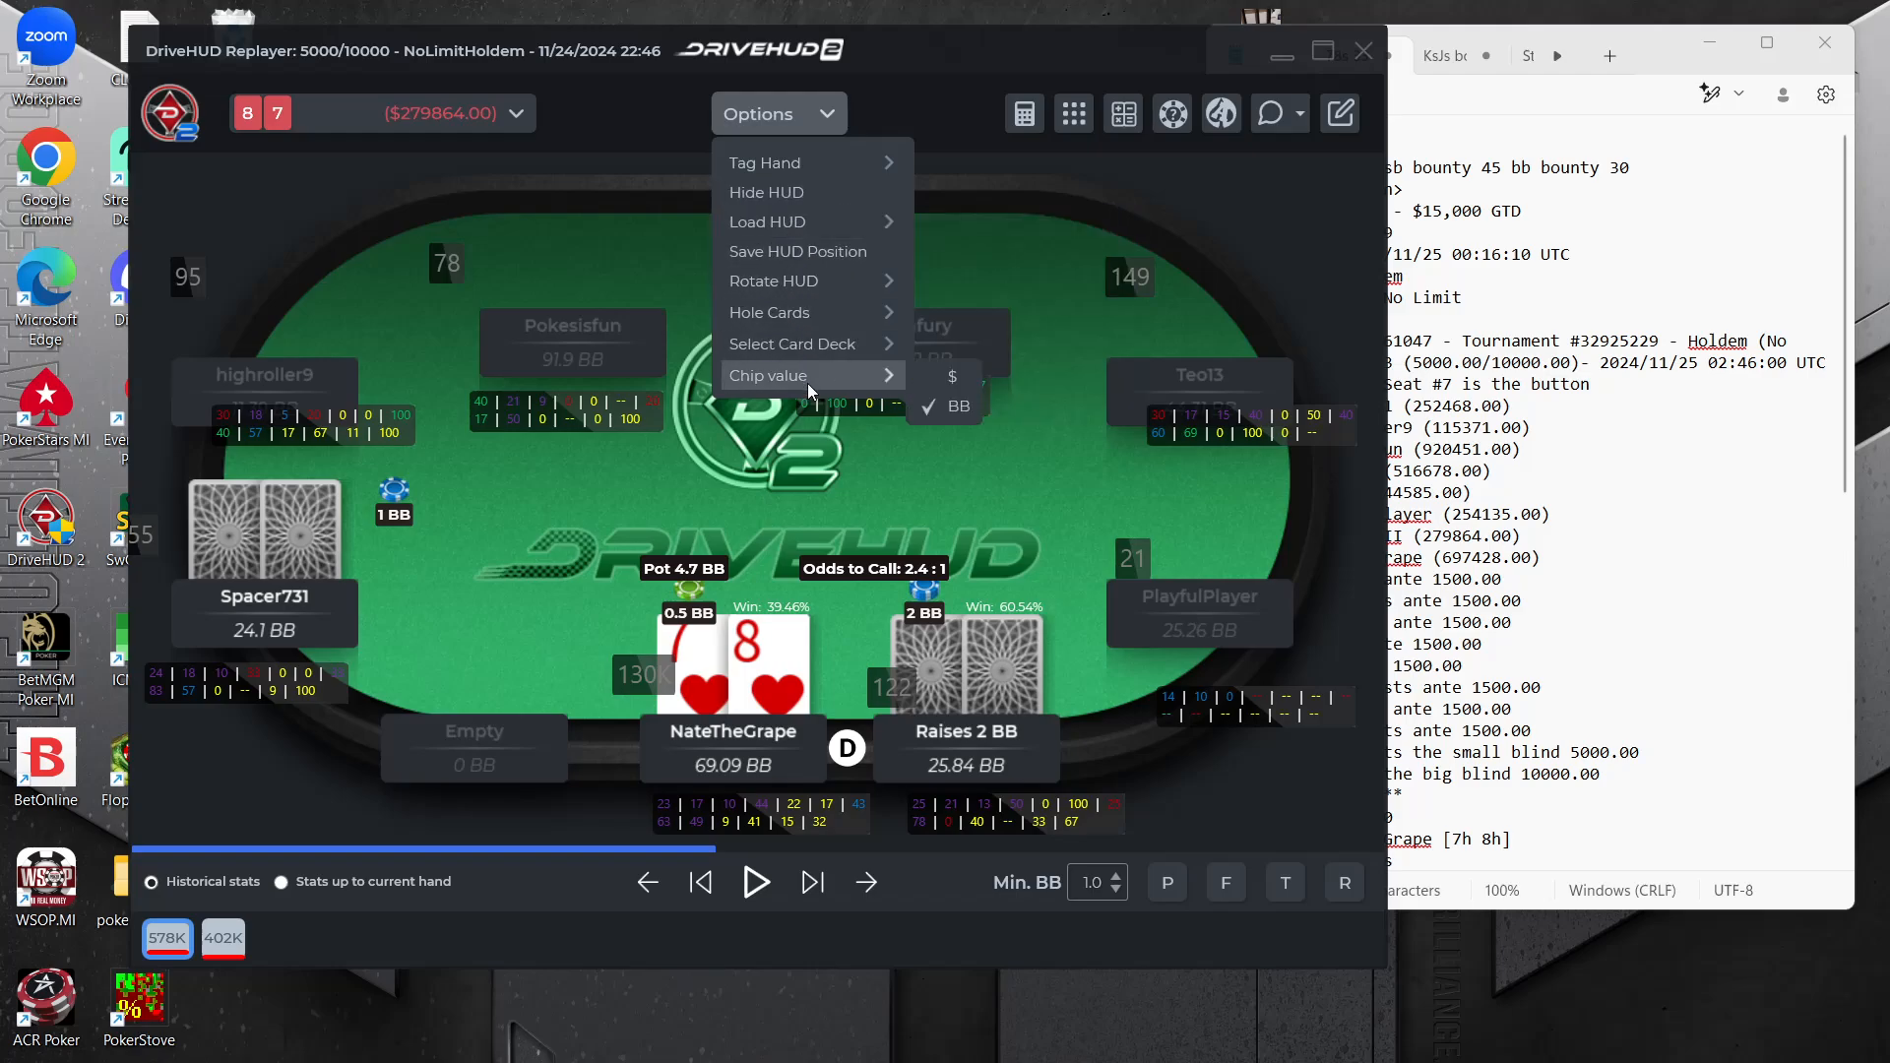
left_click(954, 372)
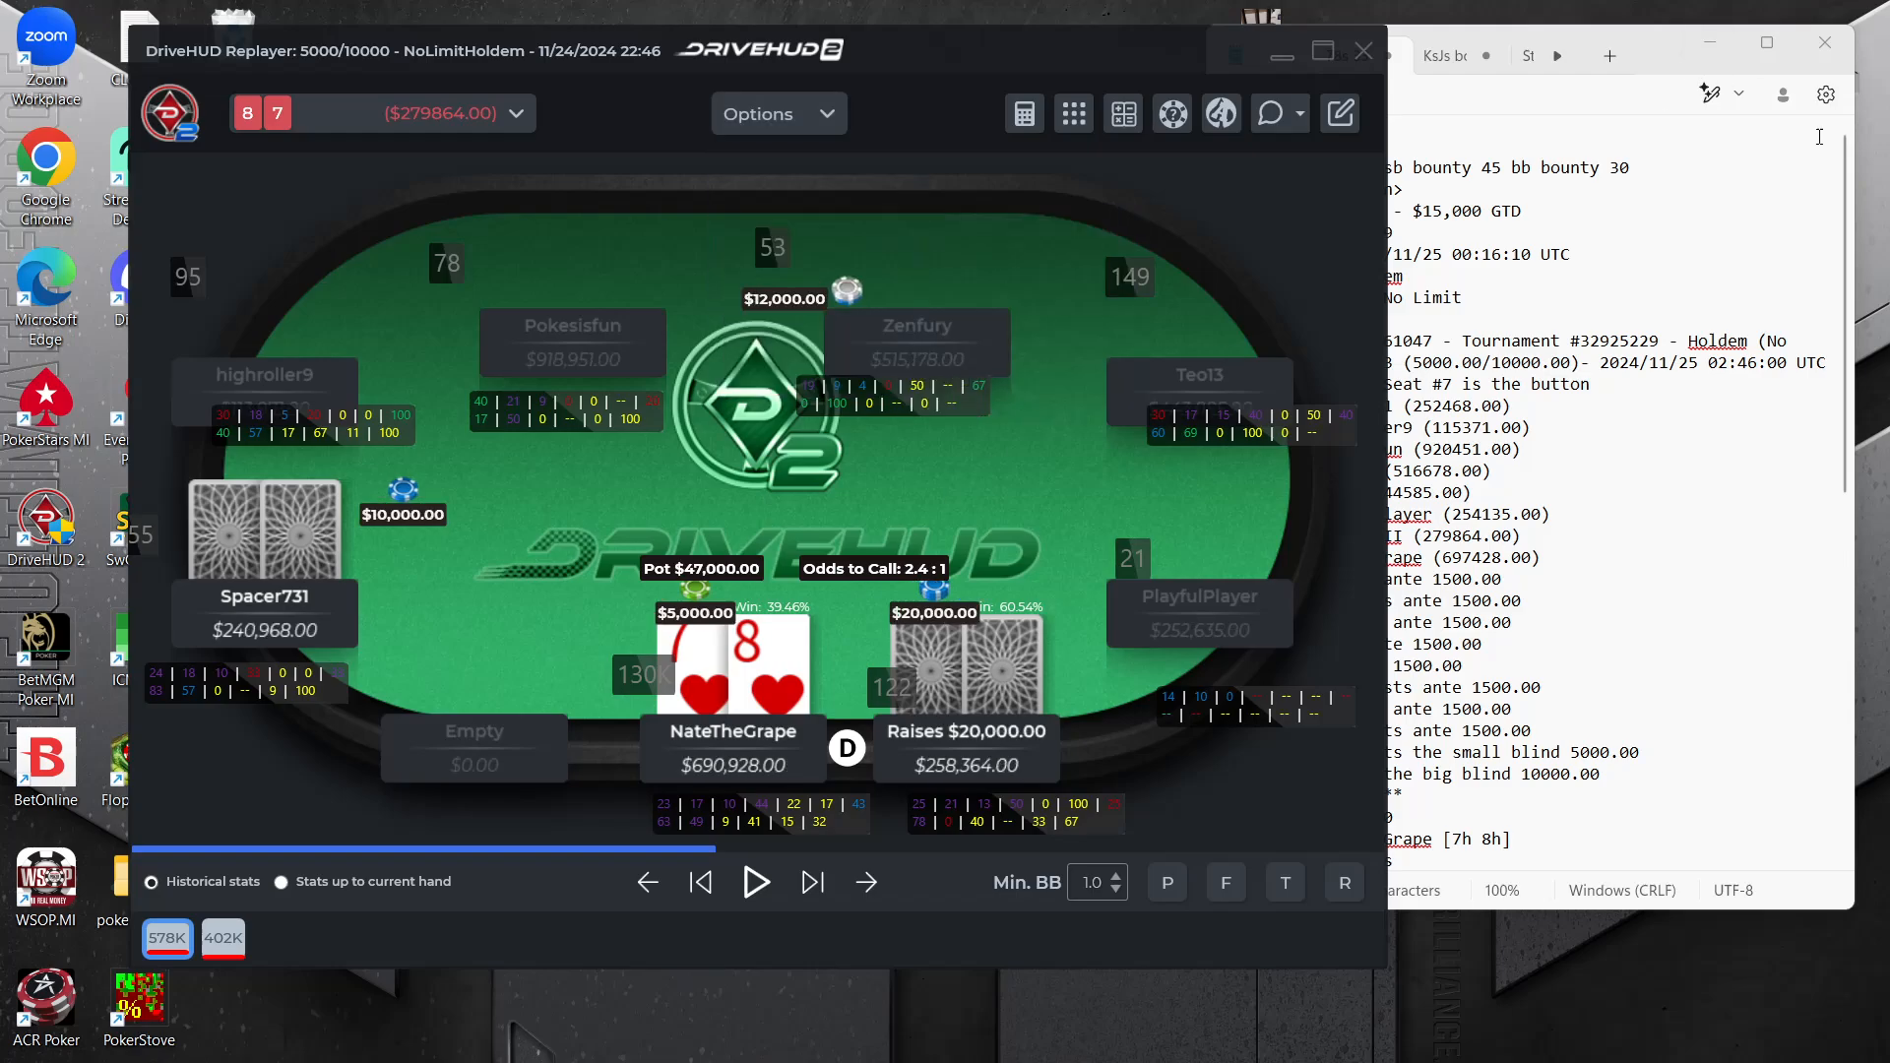
Switch to ICMIZER and arrange its restored window so the hand history stays reachable beside it
left_click(1740, 258)
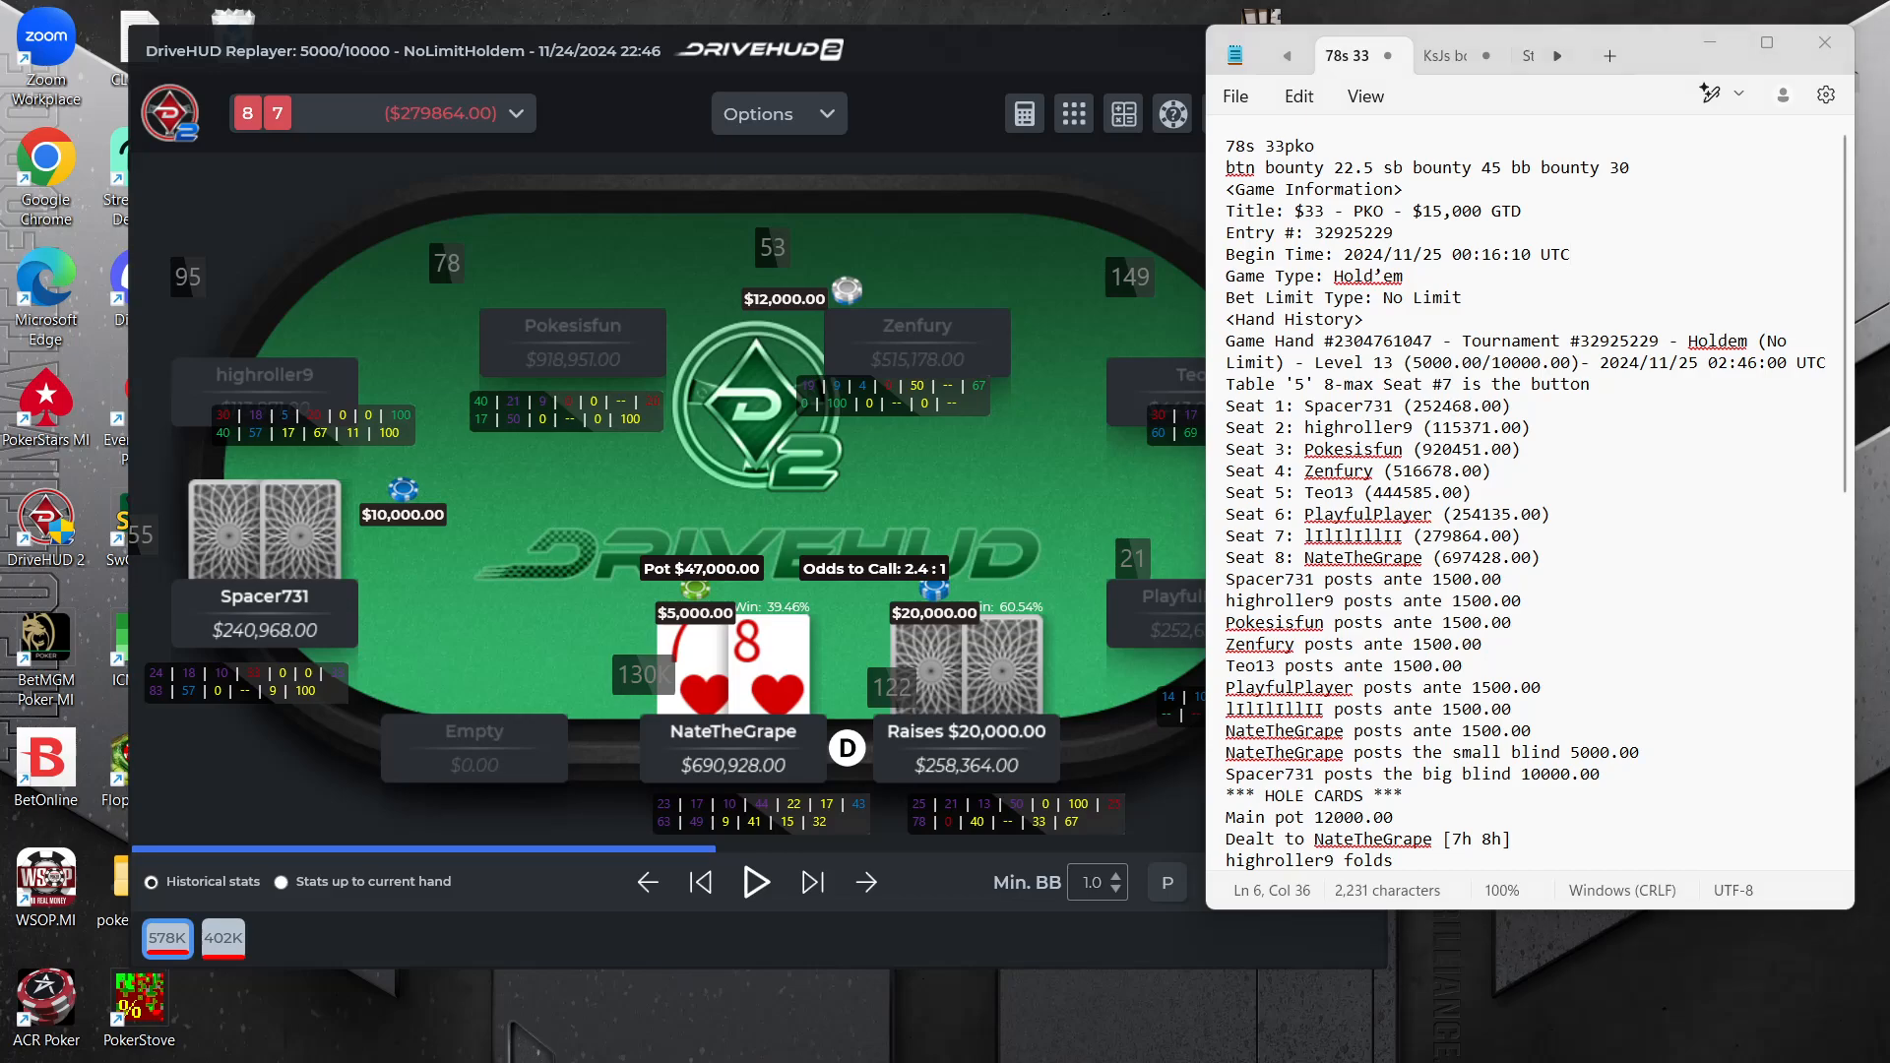
left_click(1595, 1061)
left_click_drag(1420, 19, 1190, 289)
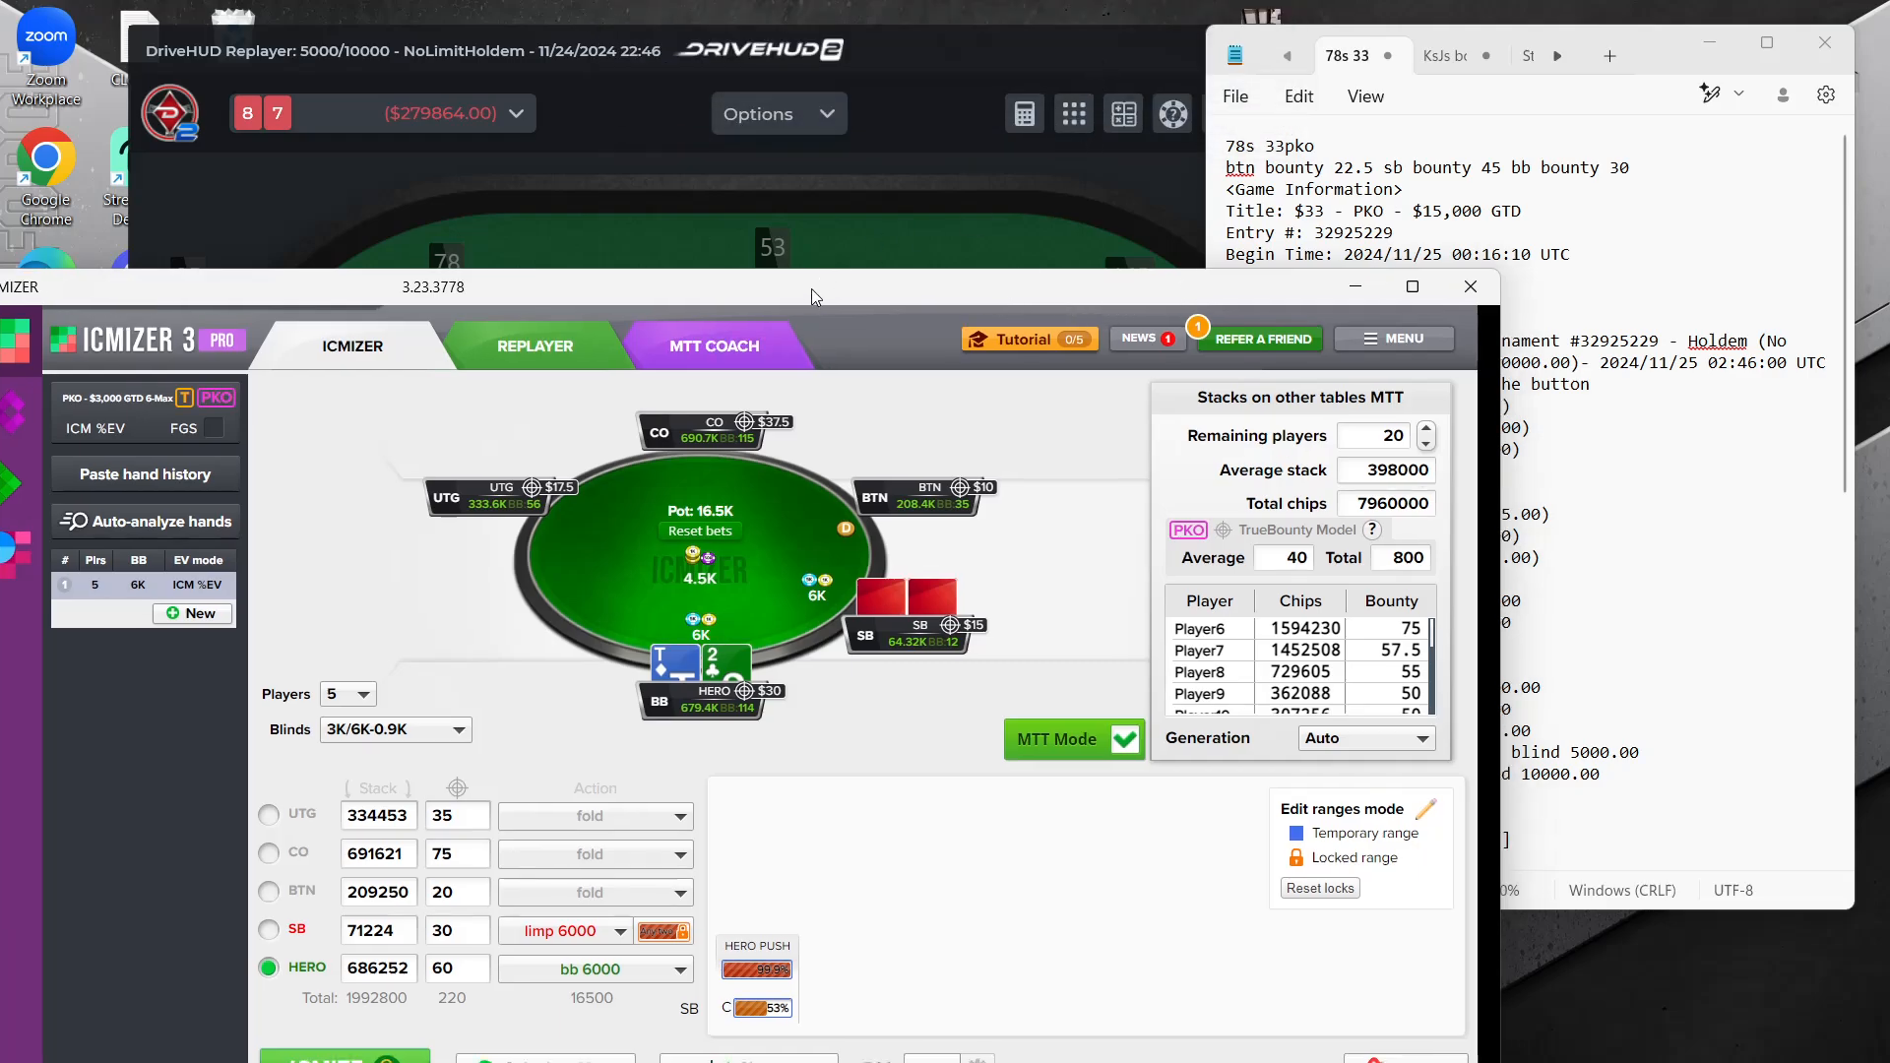
left_click_drag(811, 287, 984, 4)
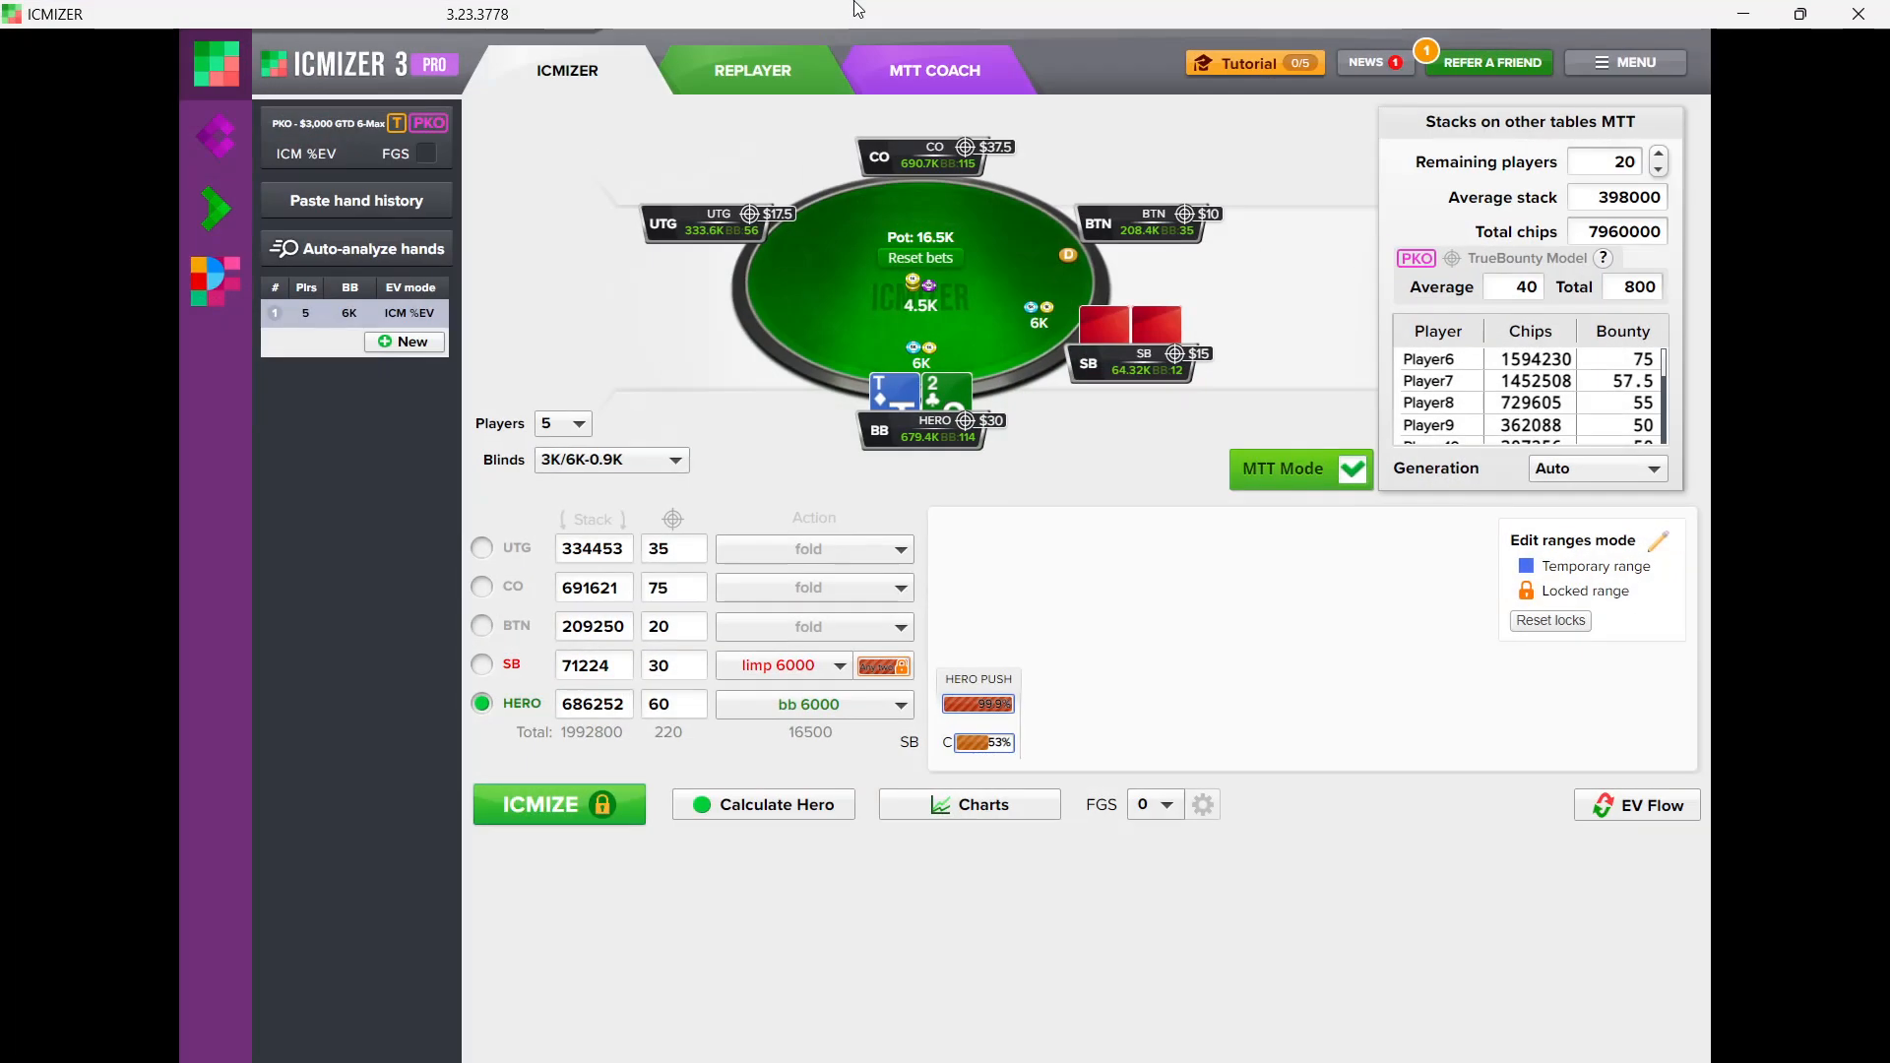
left_click(1808, 13)
Copy the tournament number 32925229 from the Game Hand line of the hand history
left_click(1707, 188)
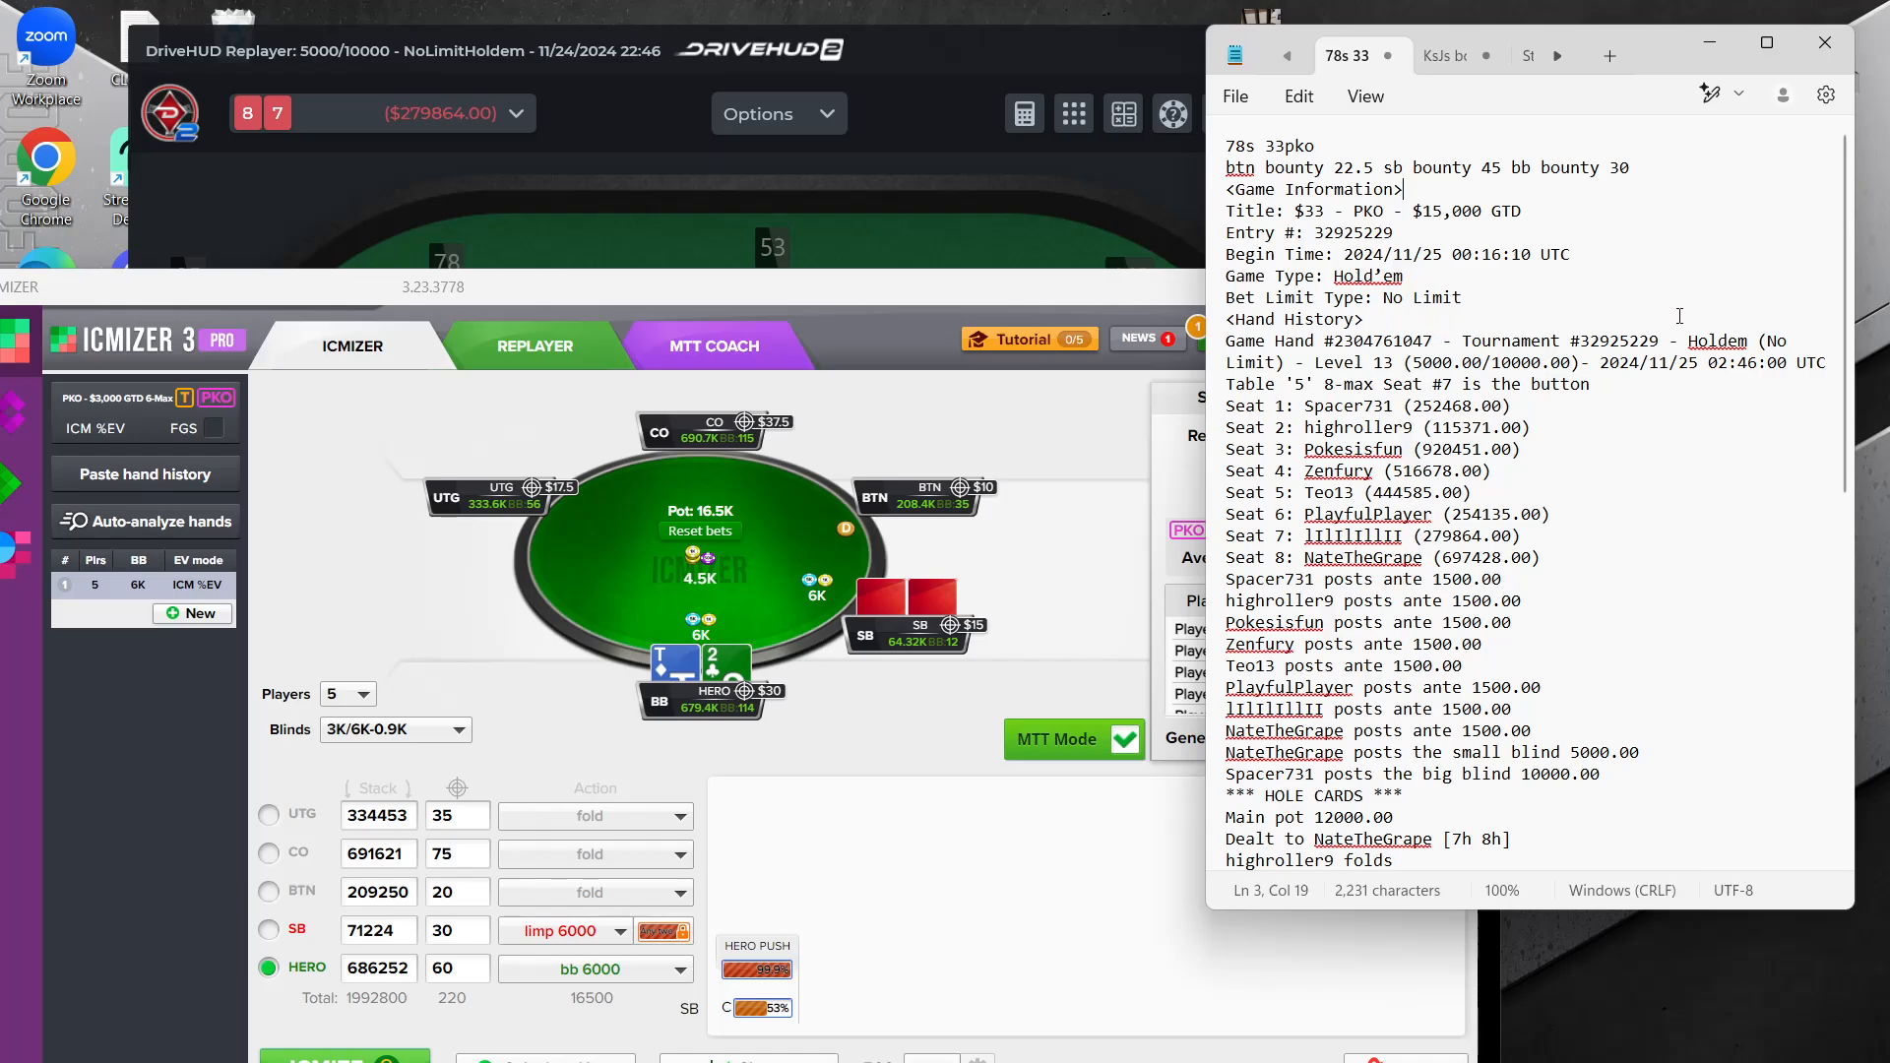
left_click(1656, 338)
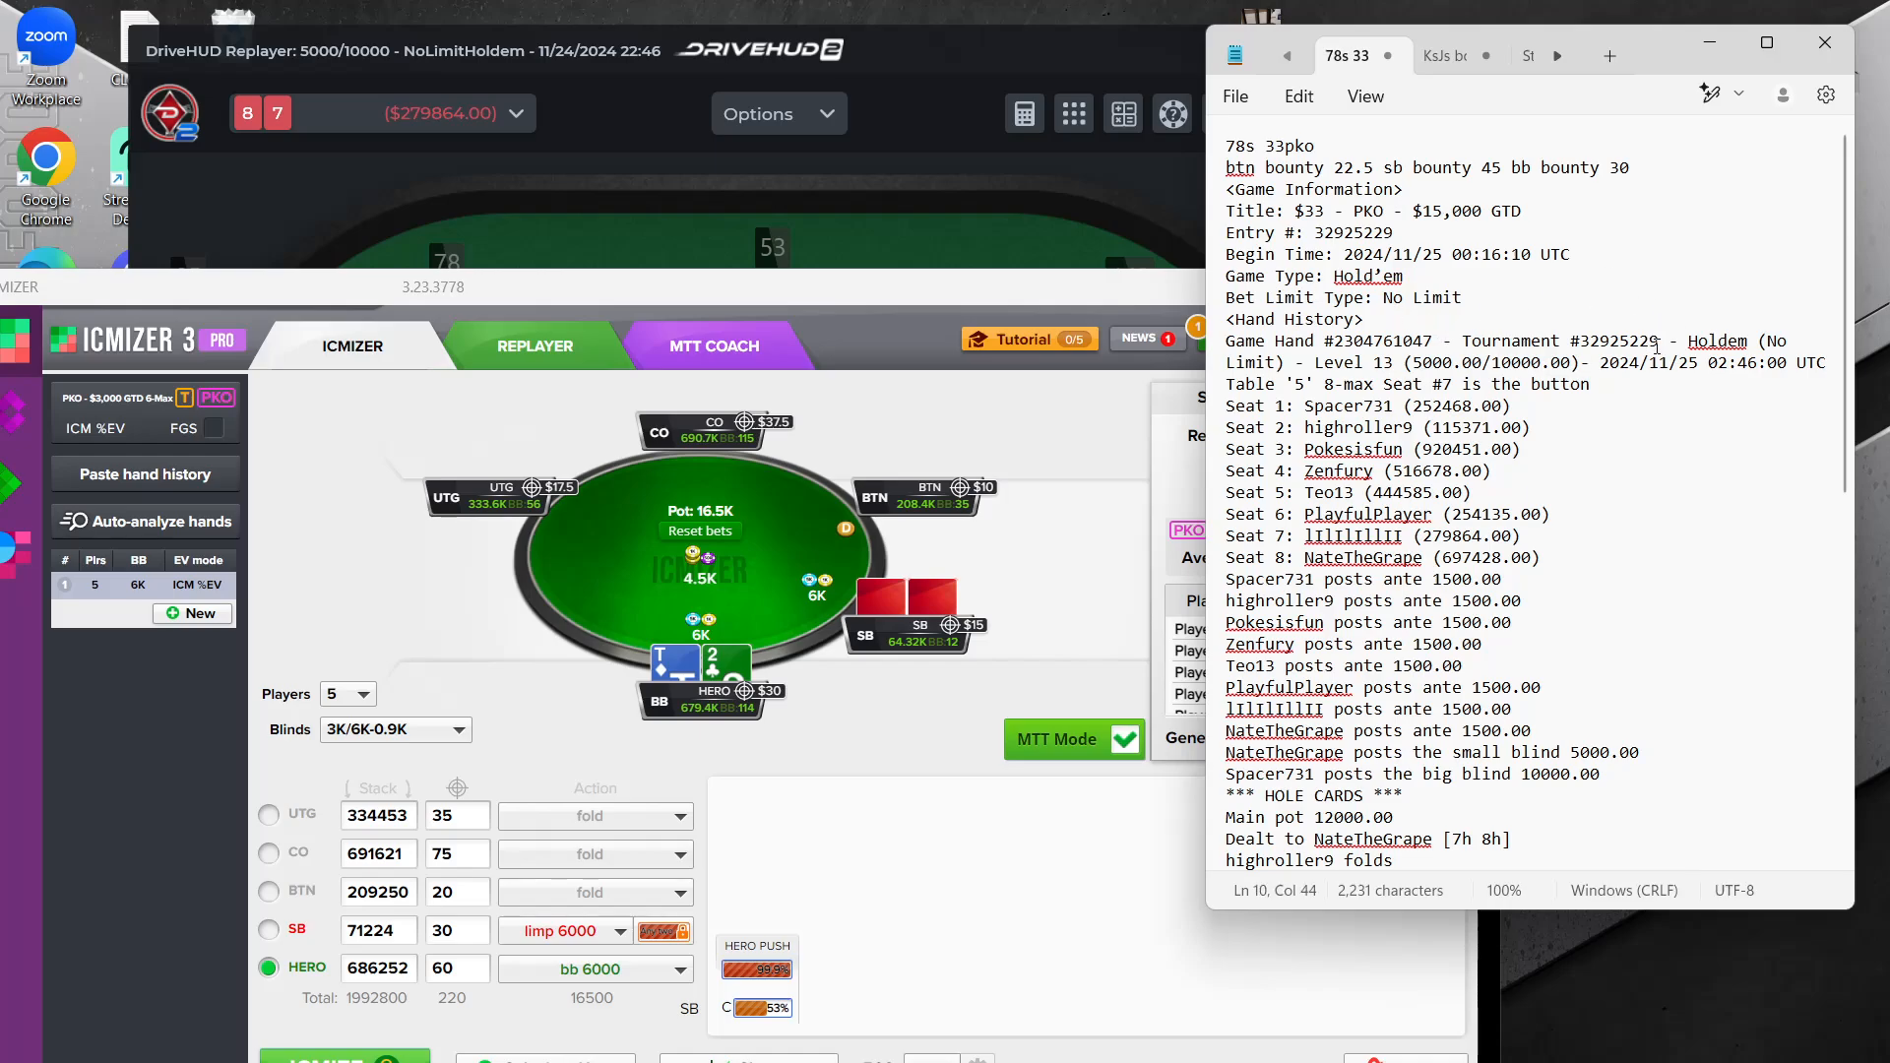
left_click_drag(1661, 342, 1578, 349)
key("ctrl+c")
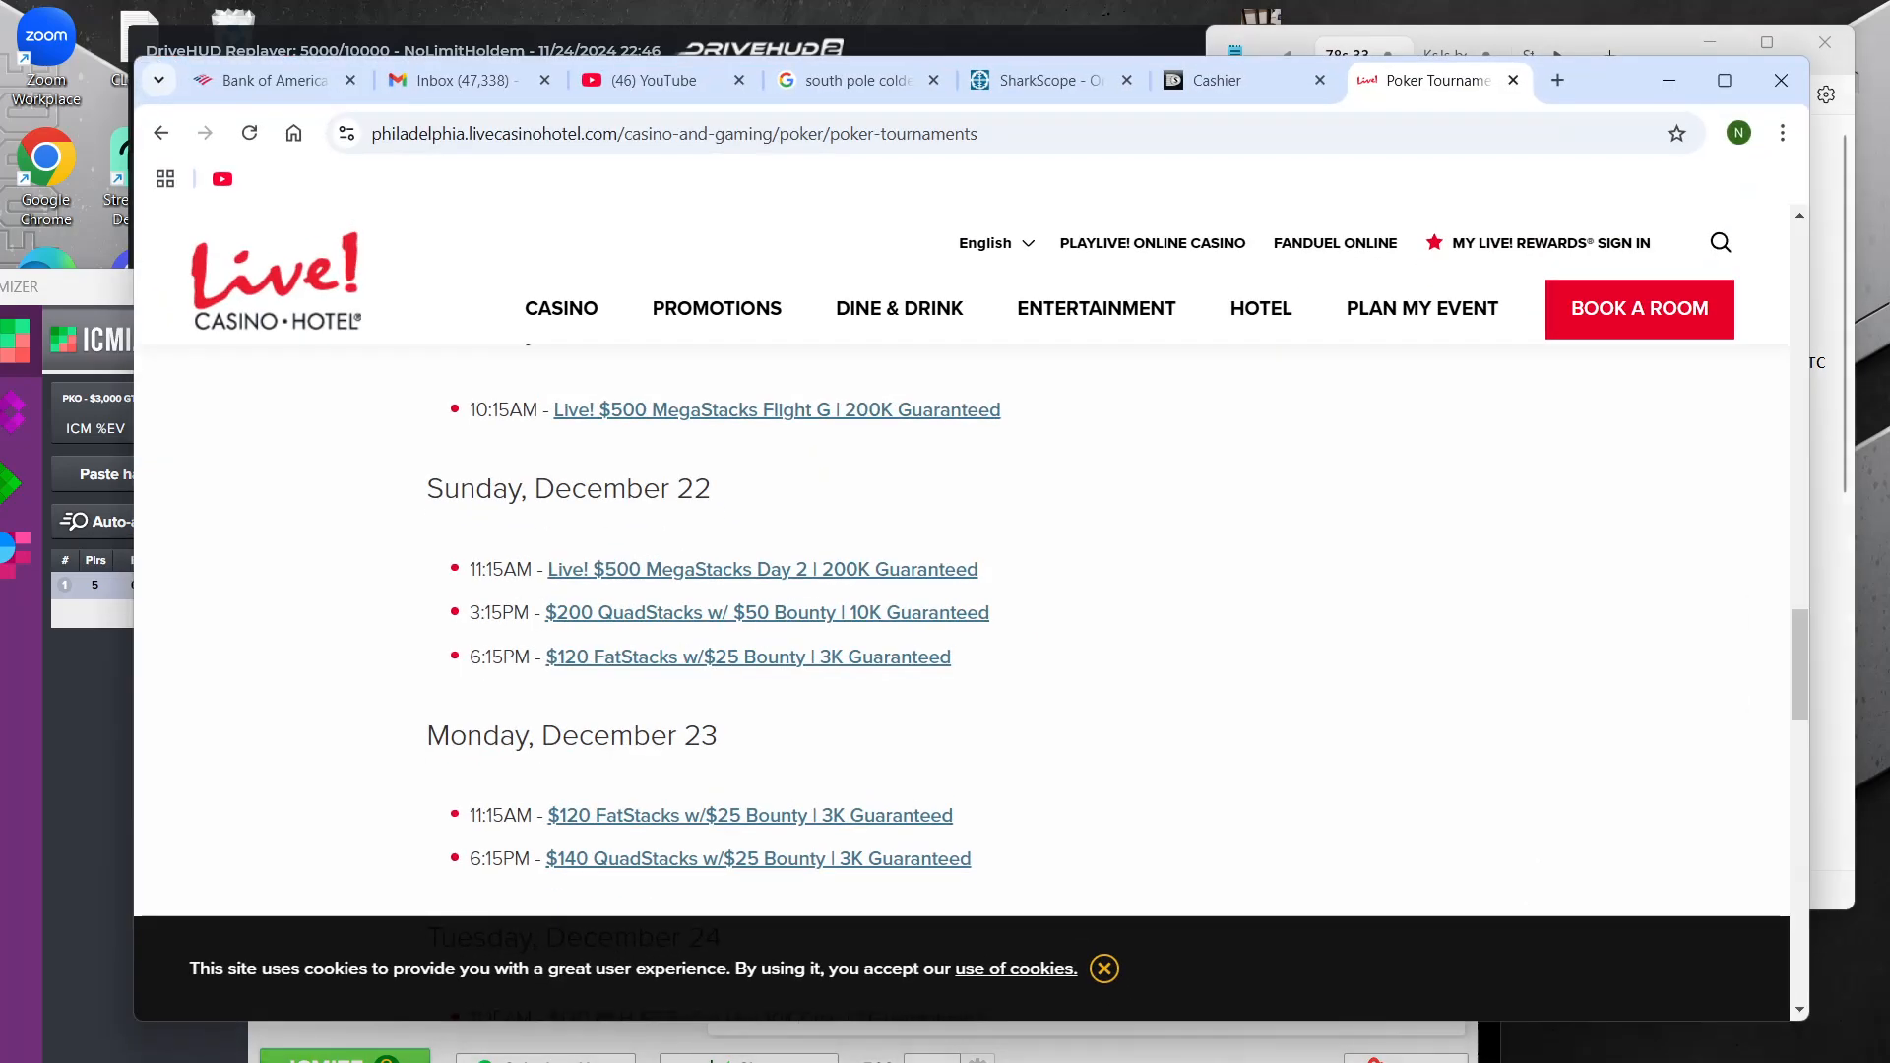
Switch to Chrome, open sharkscope.com and maximize the browser window
key("alt+Tab")
left_click(1237, 137)
type("sha")
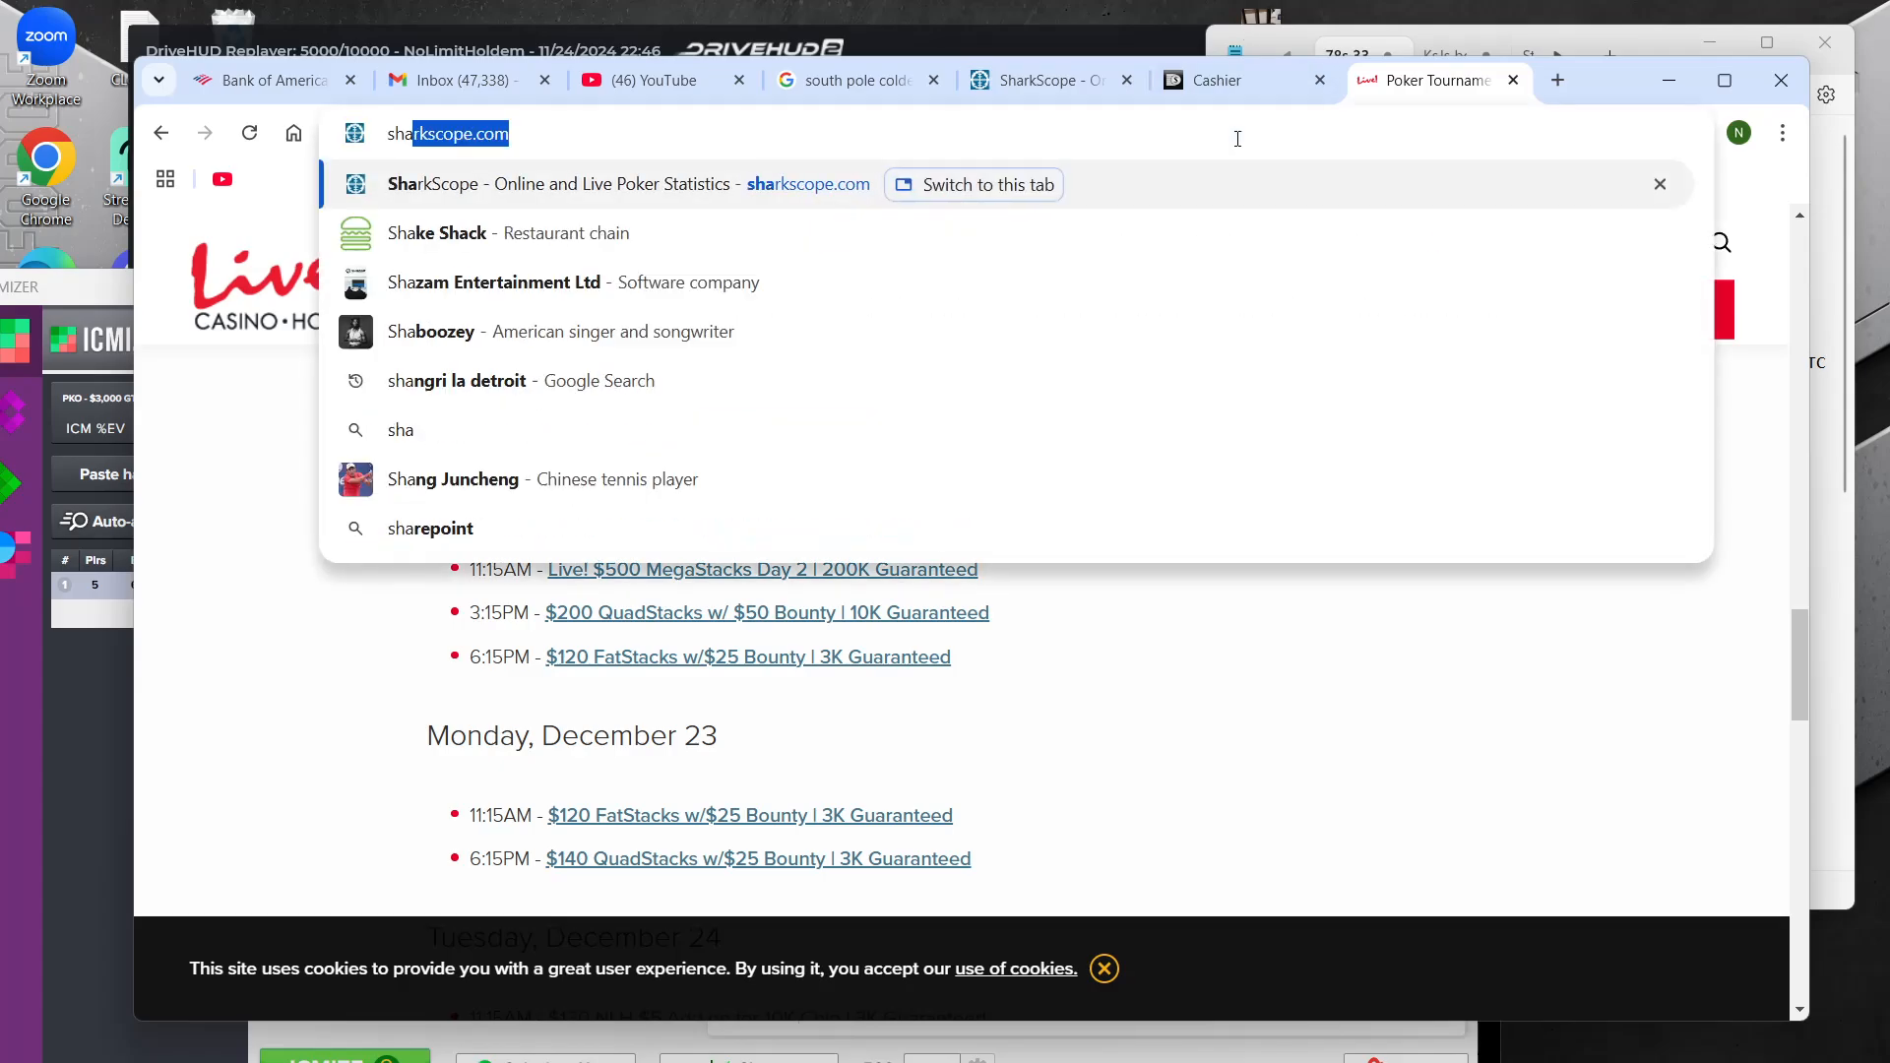
key("Return")
left_click(1724, 80)
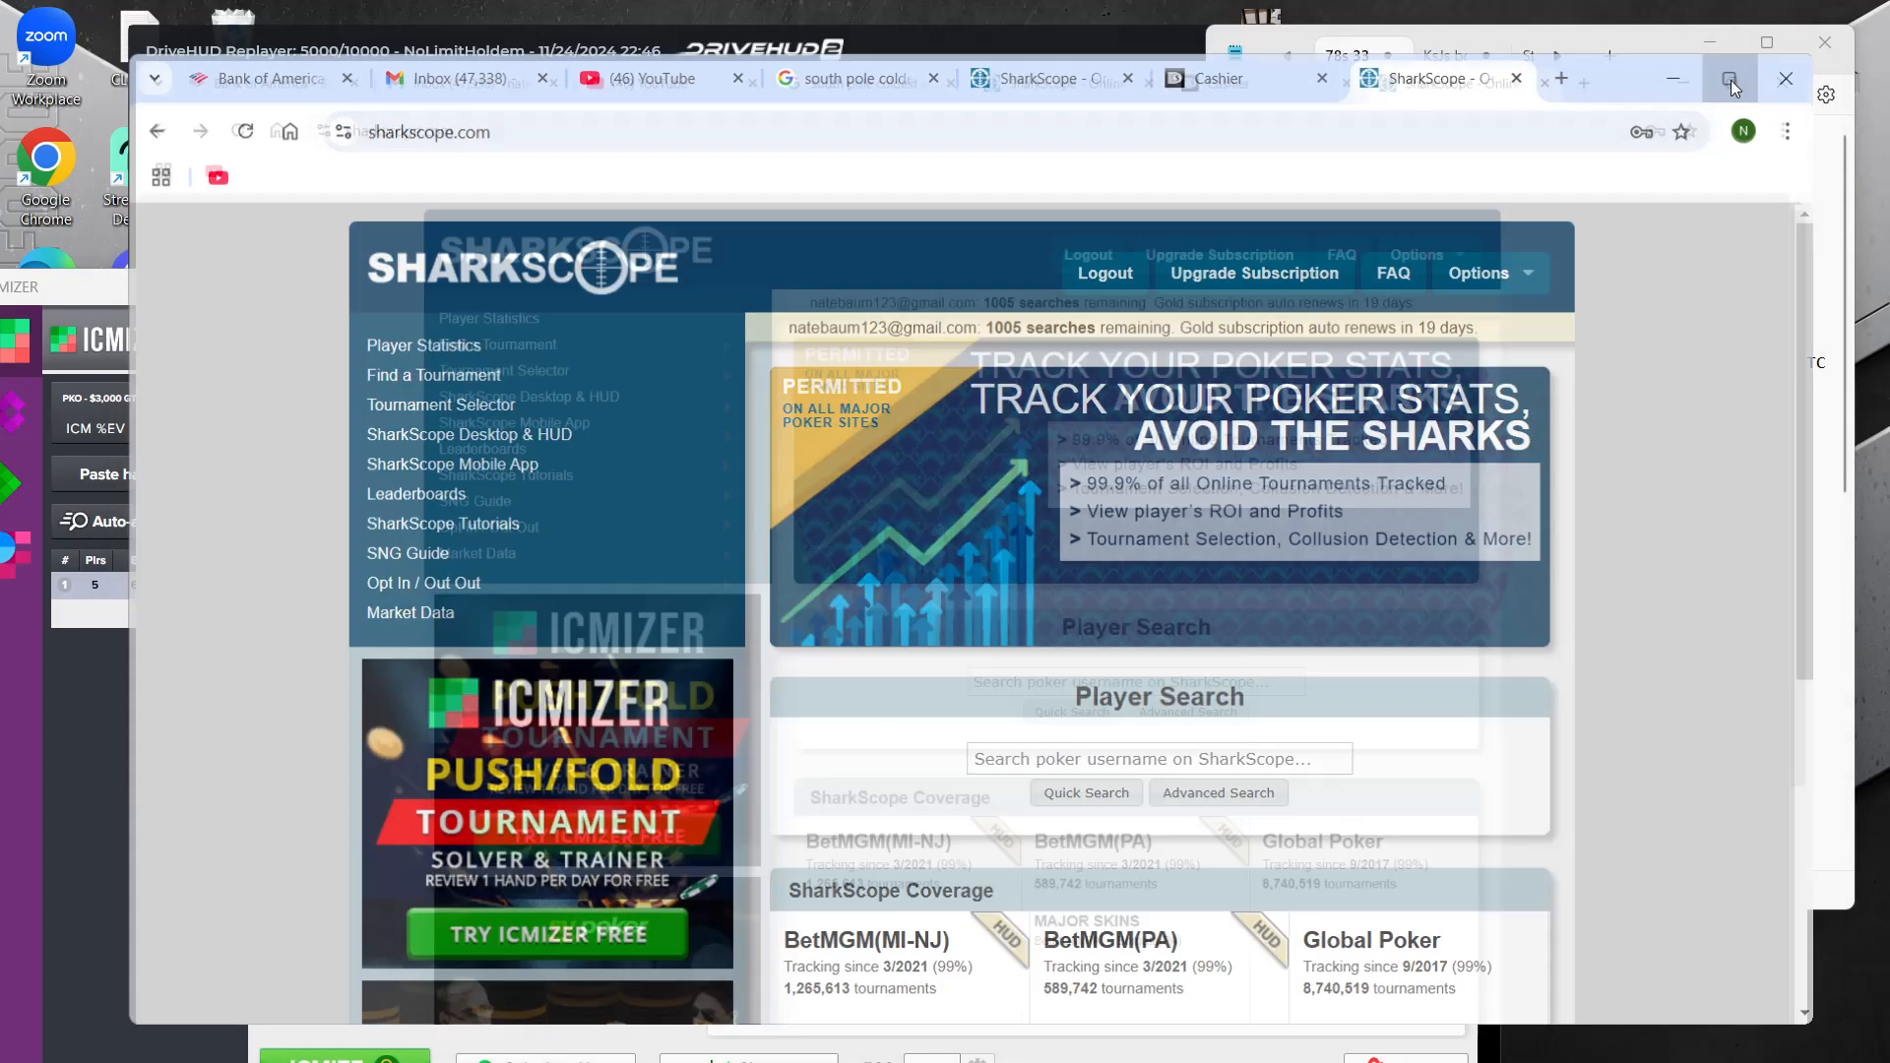
Find tournament ID 32925229 on the WPN network with SharkScope's tournament search
left_click(463, 330)
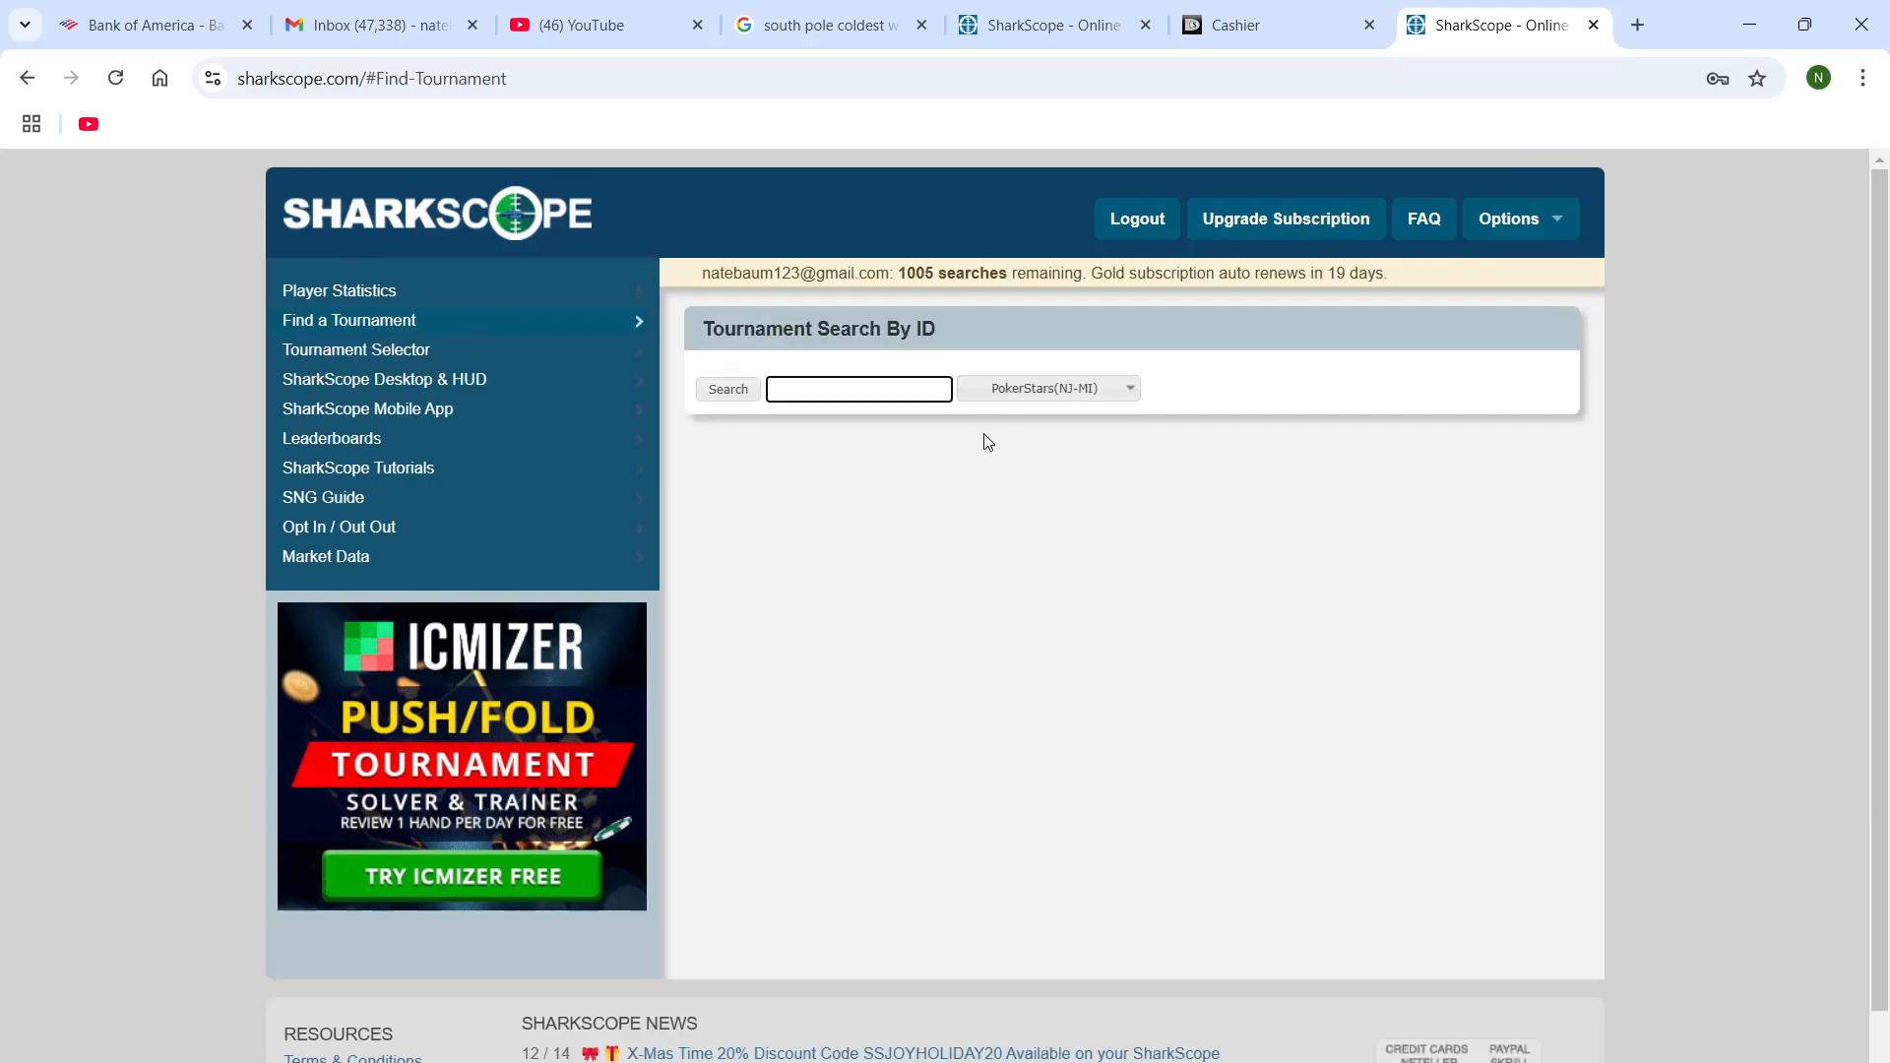
left_click(1096, 378)
left_click(1077, 394)
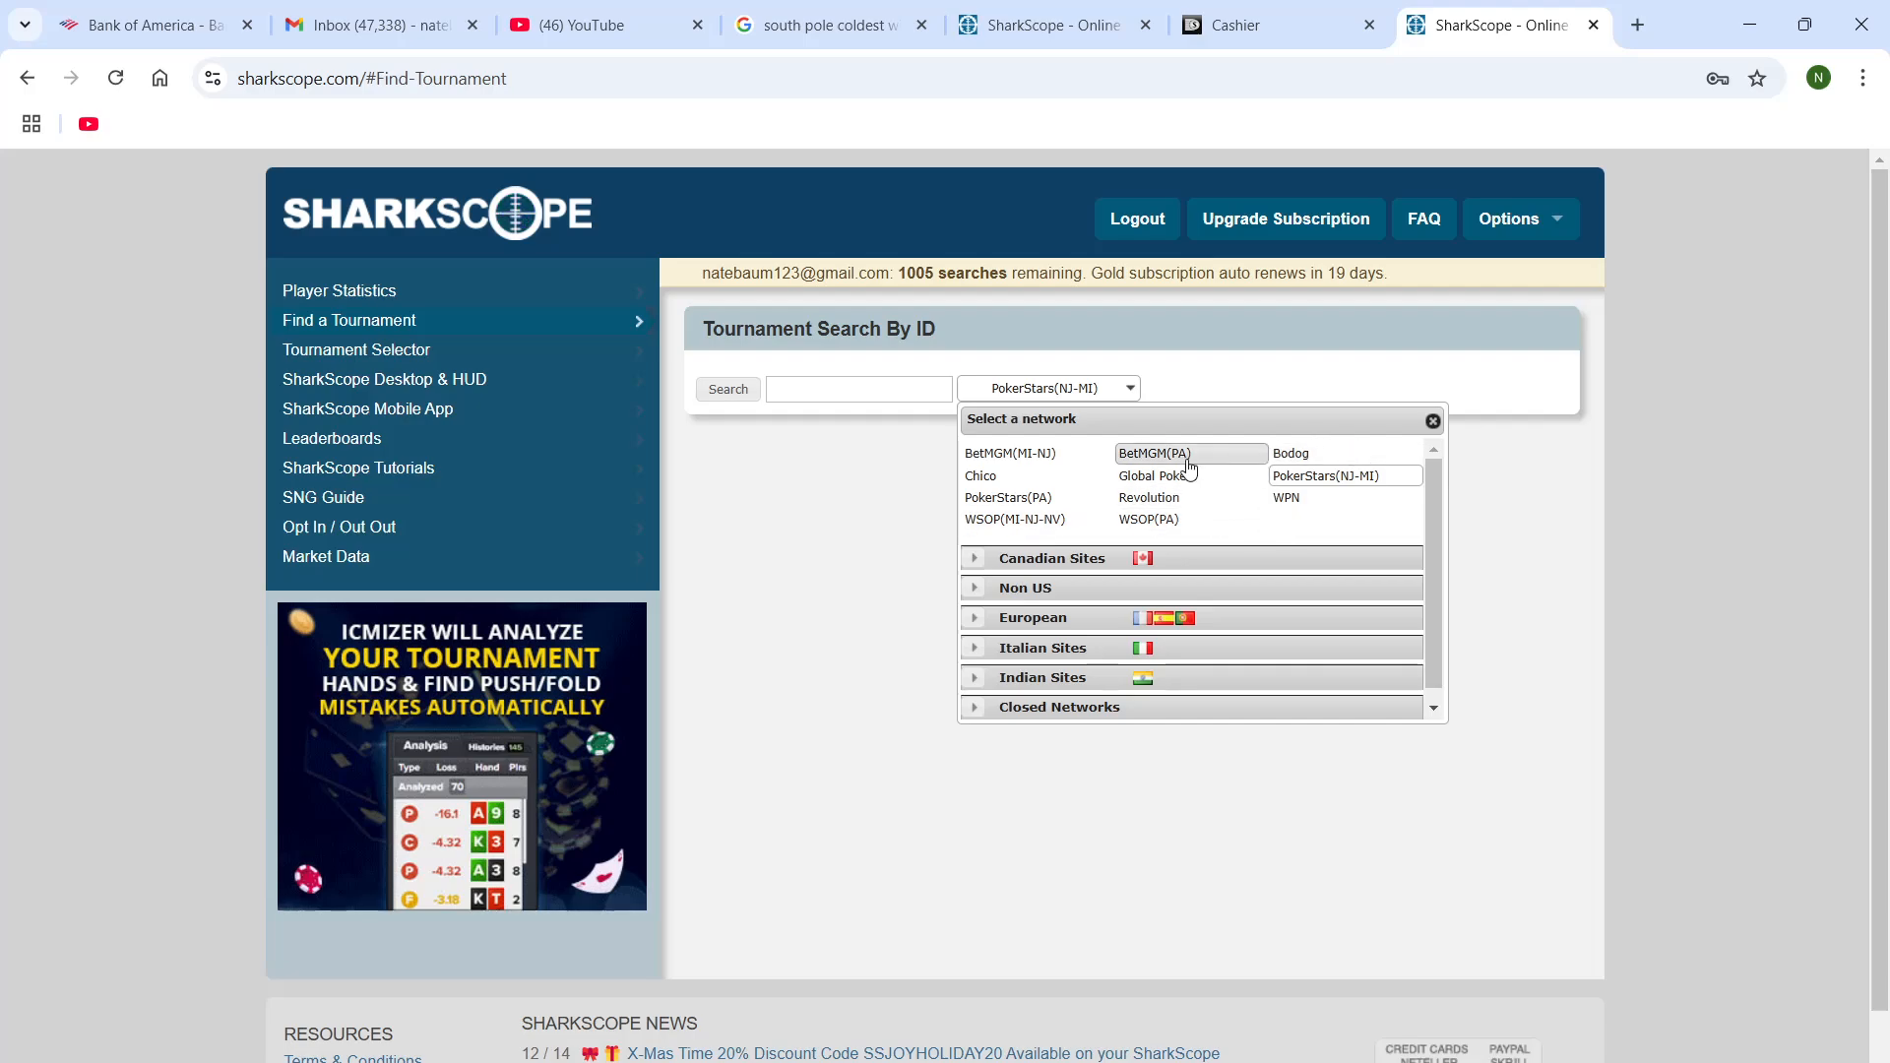
left_click(1310, 499)
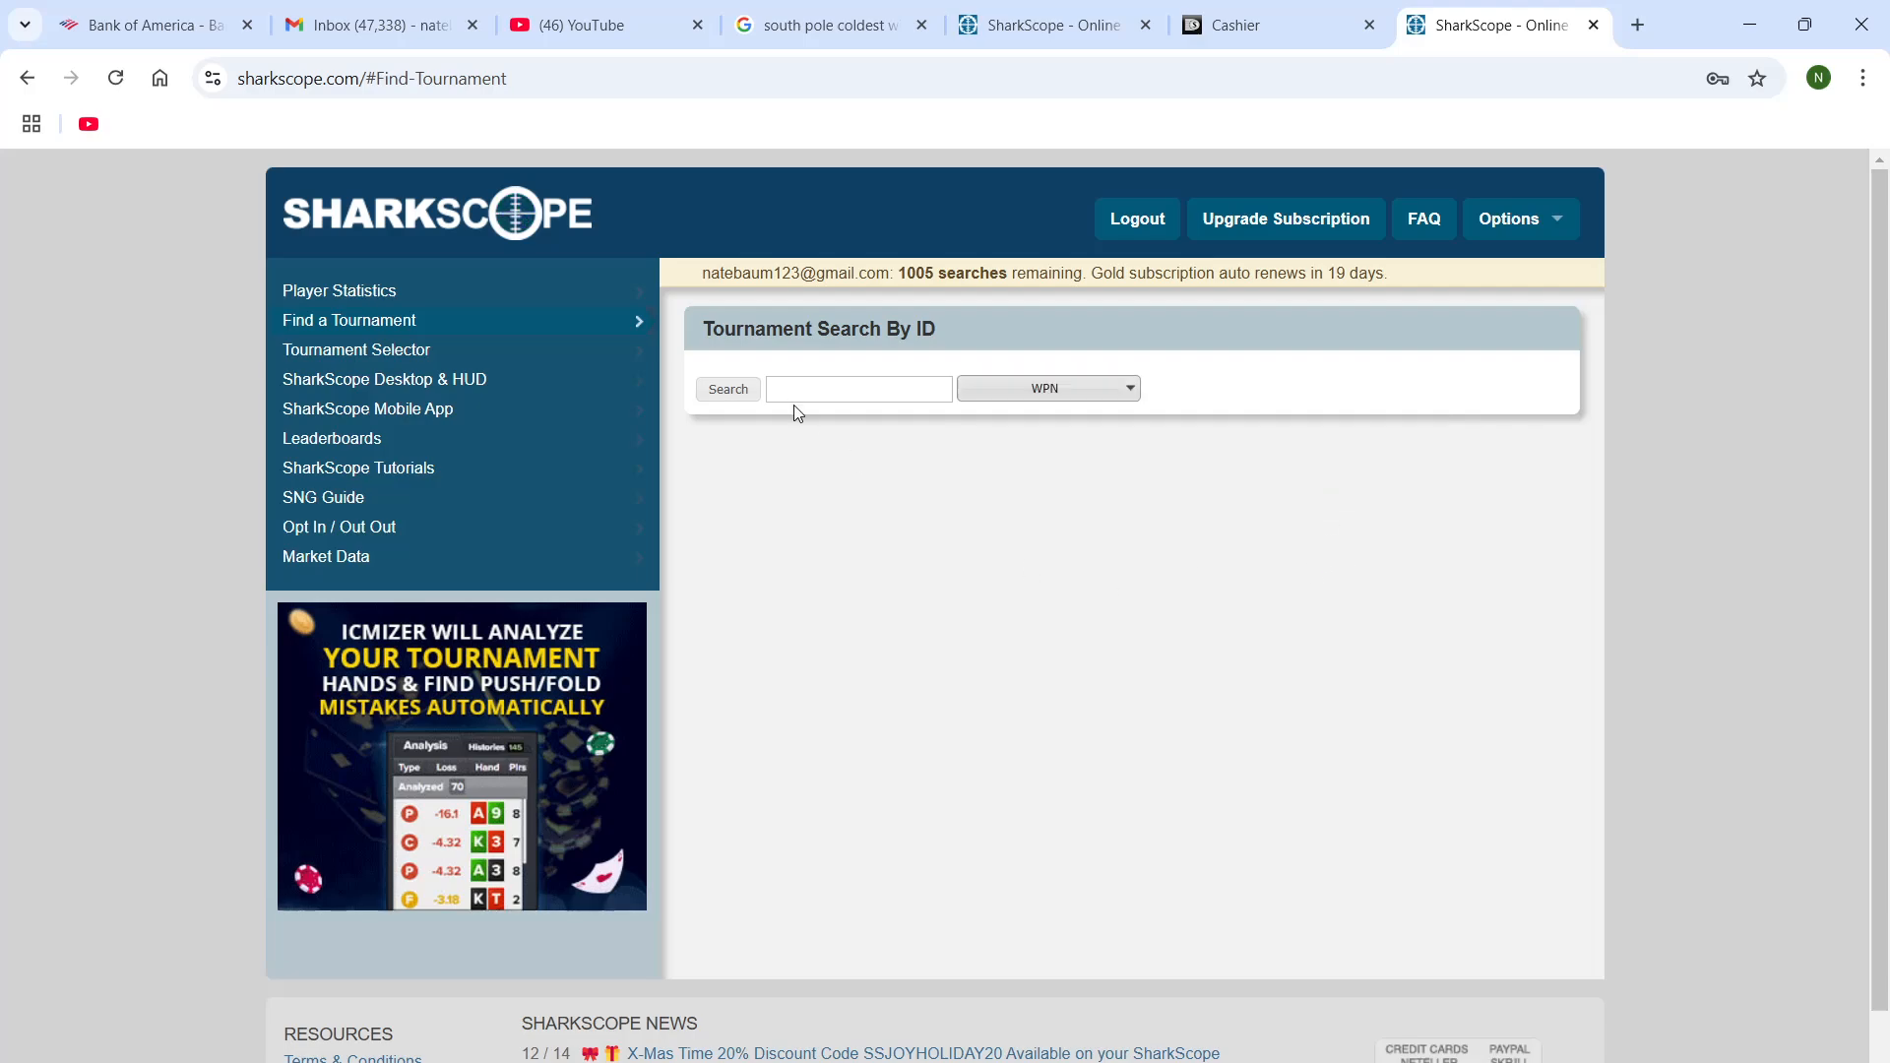
left_click(825, 386)
key("ctrl+v")
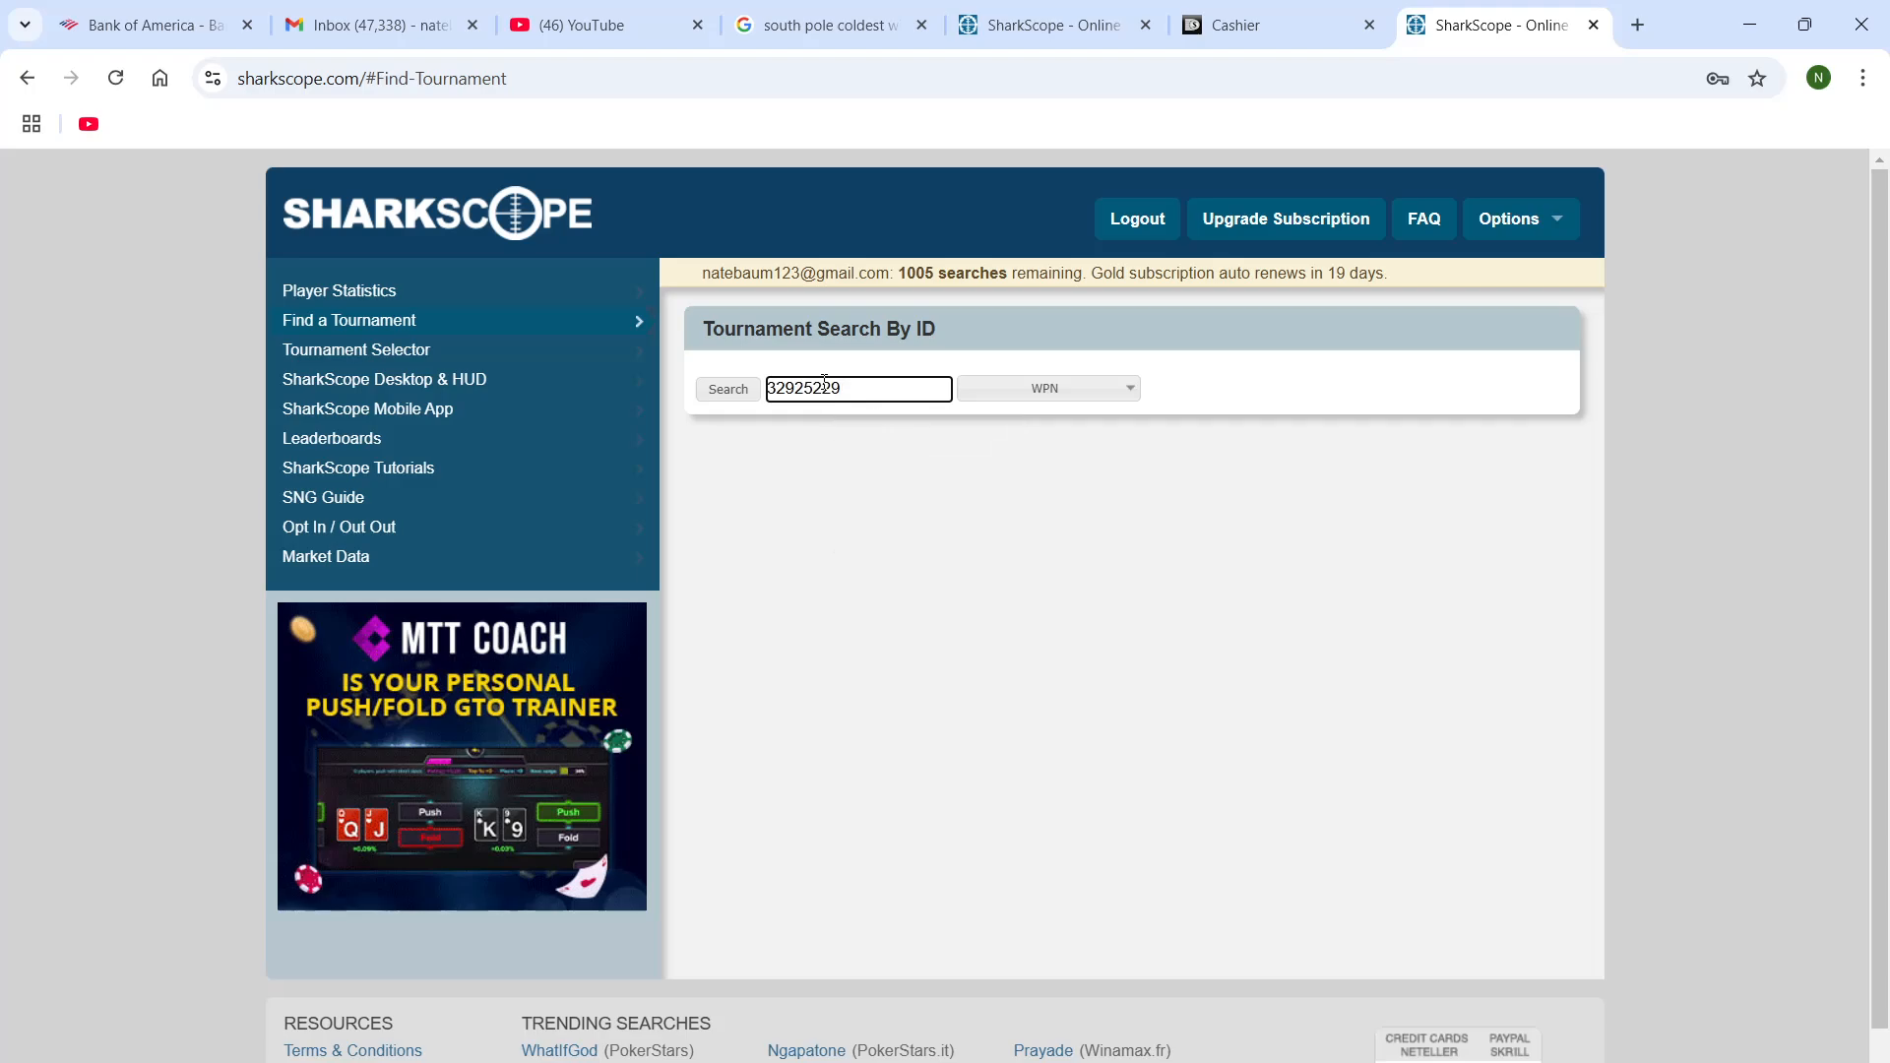
left_click(729, 390)
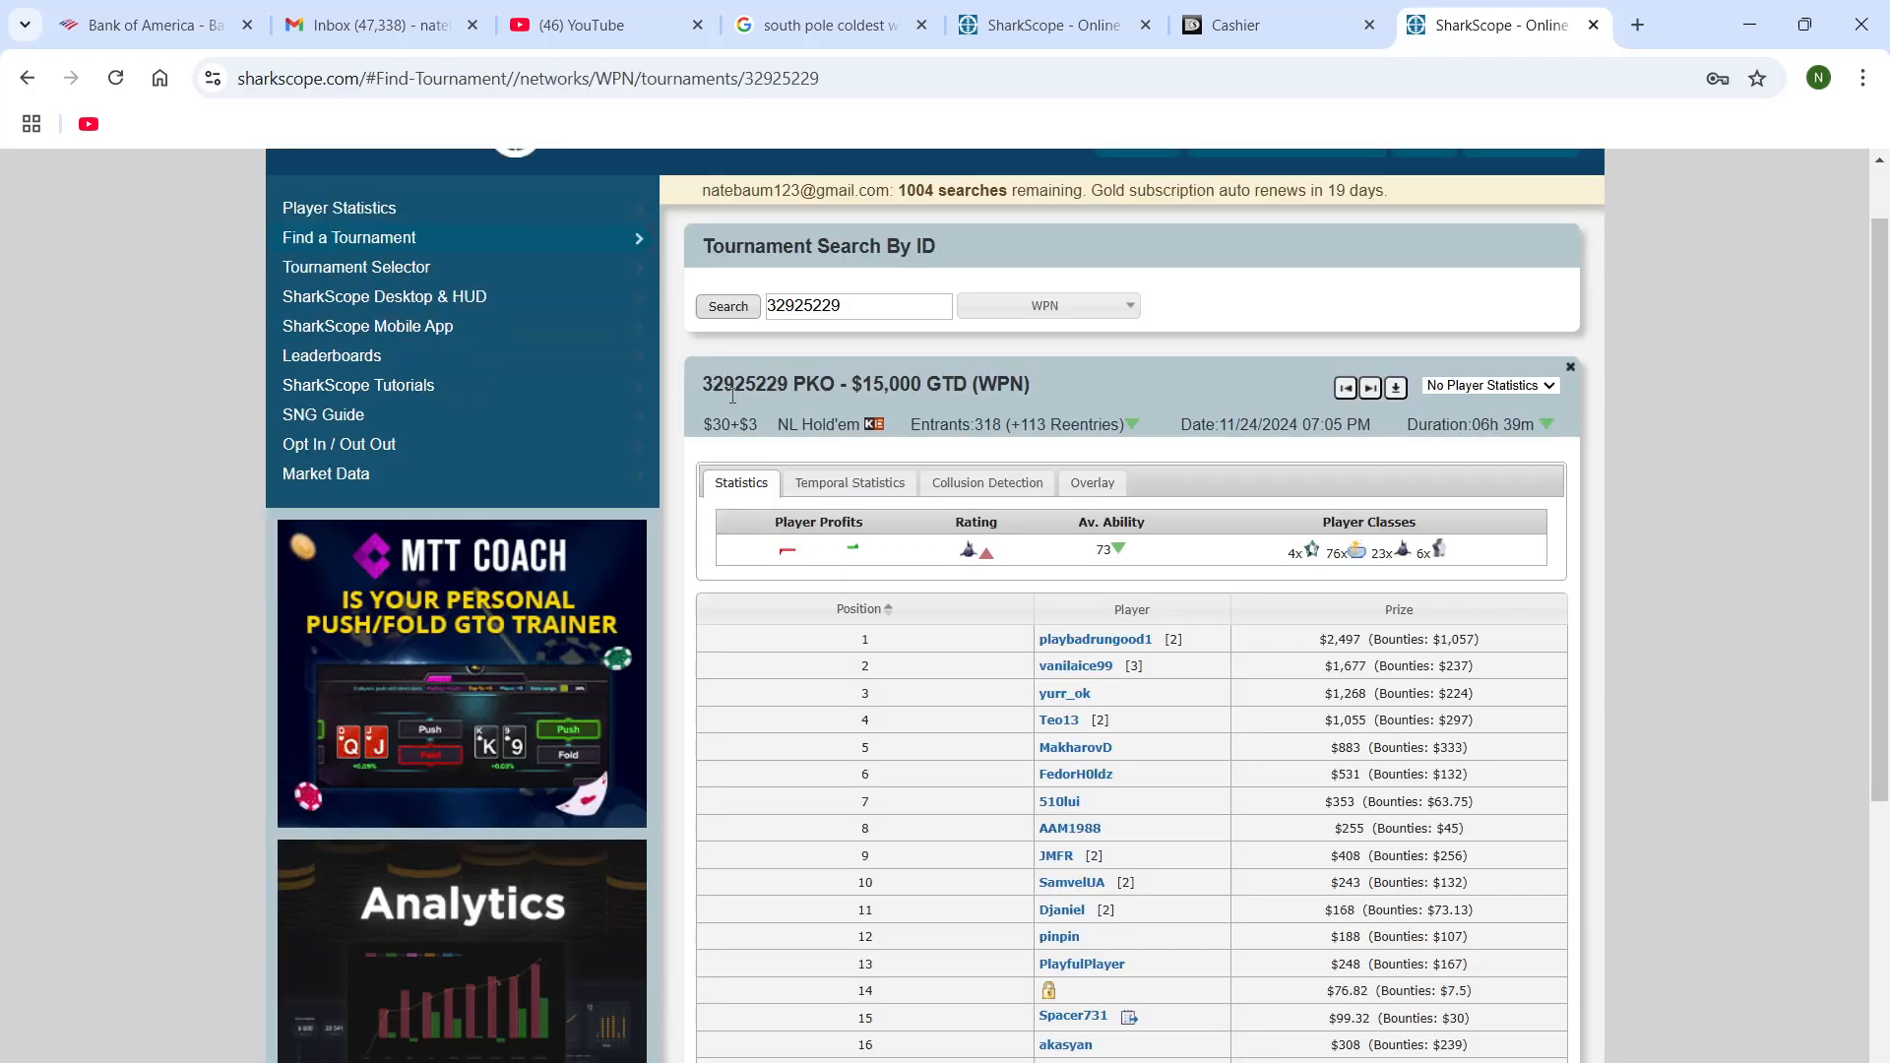
Restore the browser to its smaller window and export the found tournament in JSON format
left_click(1805, 24)
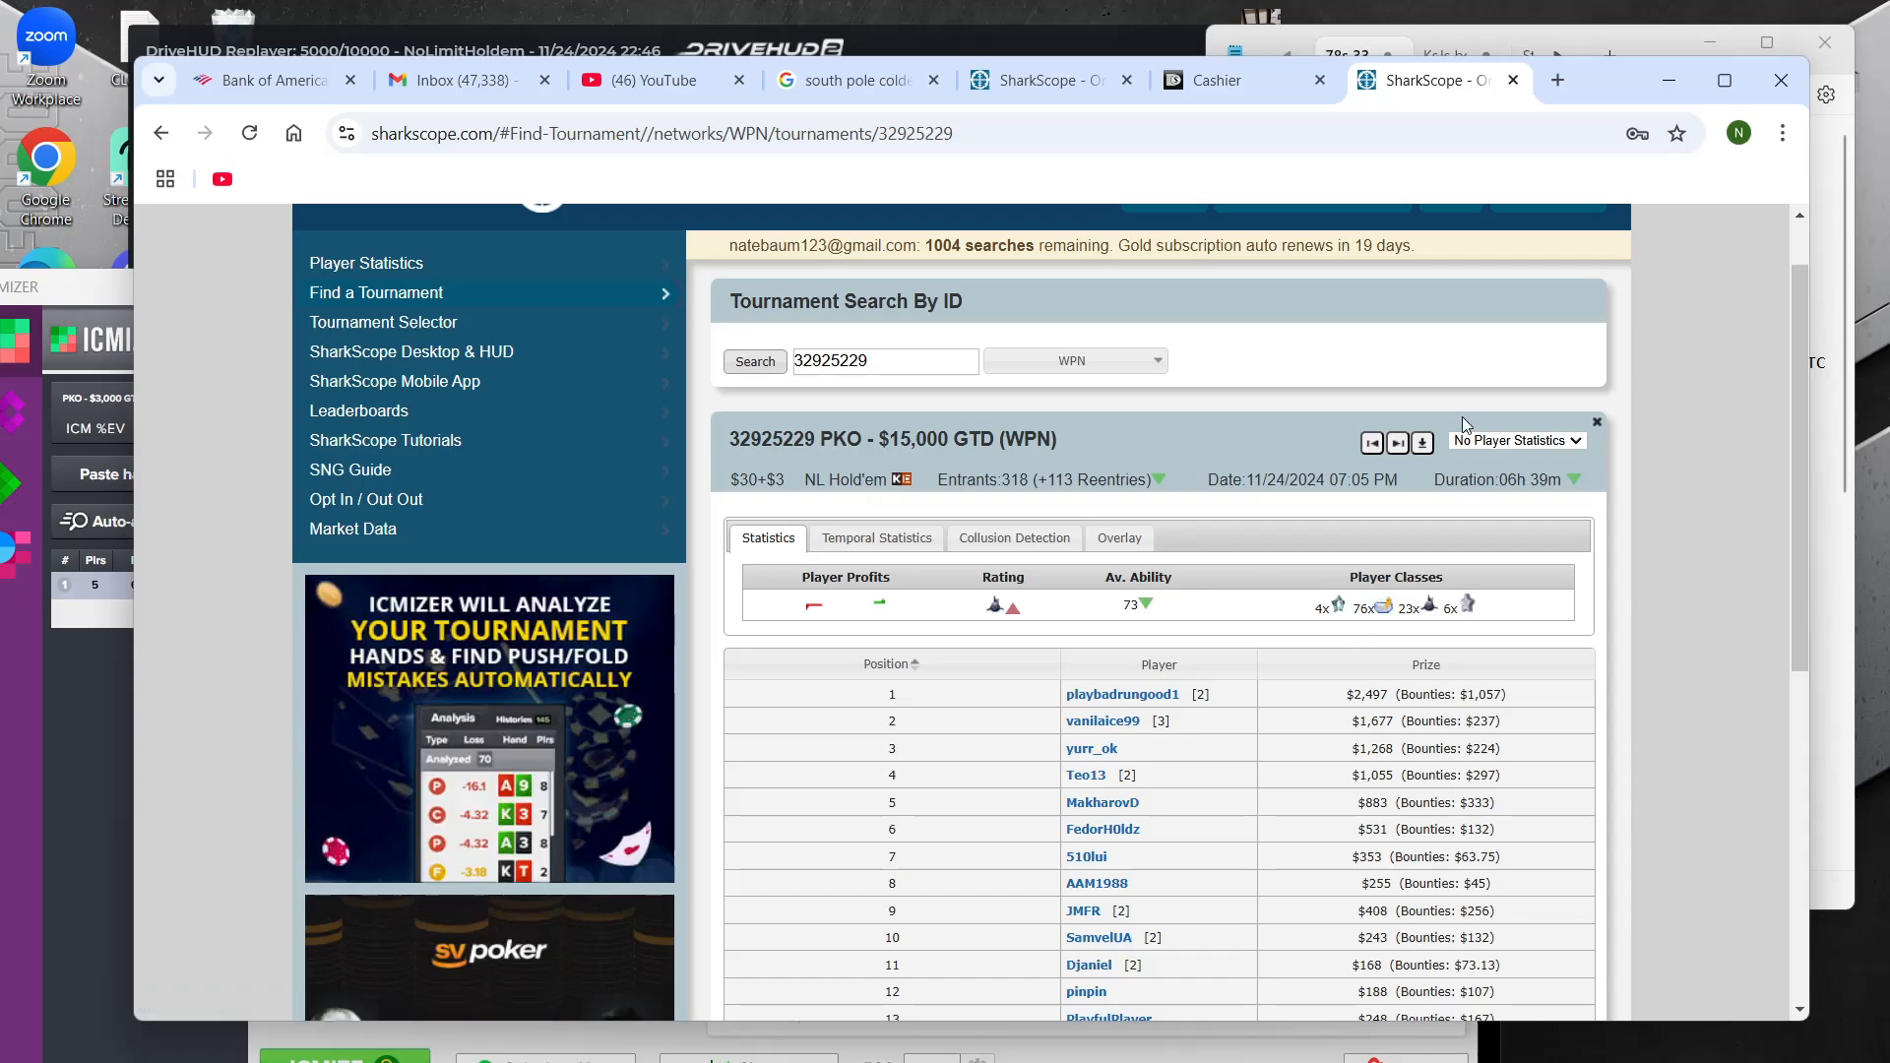
left_click(1422, 443)
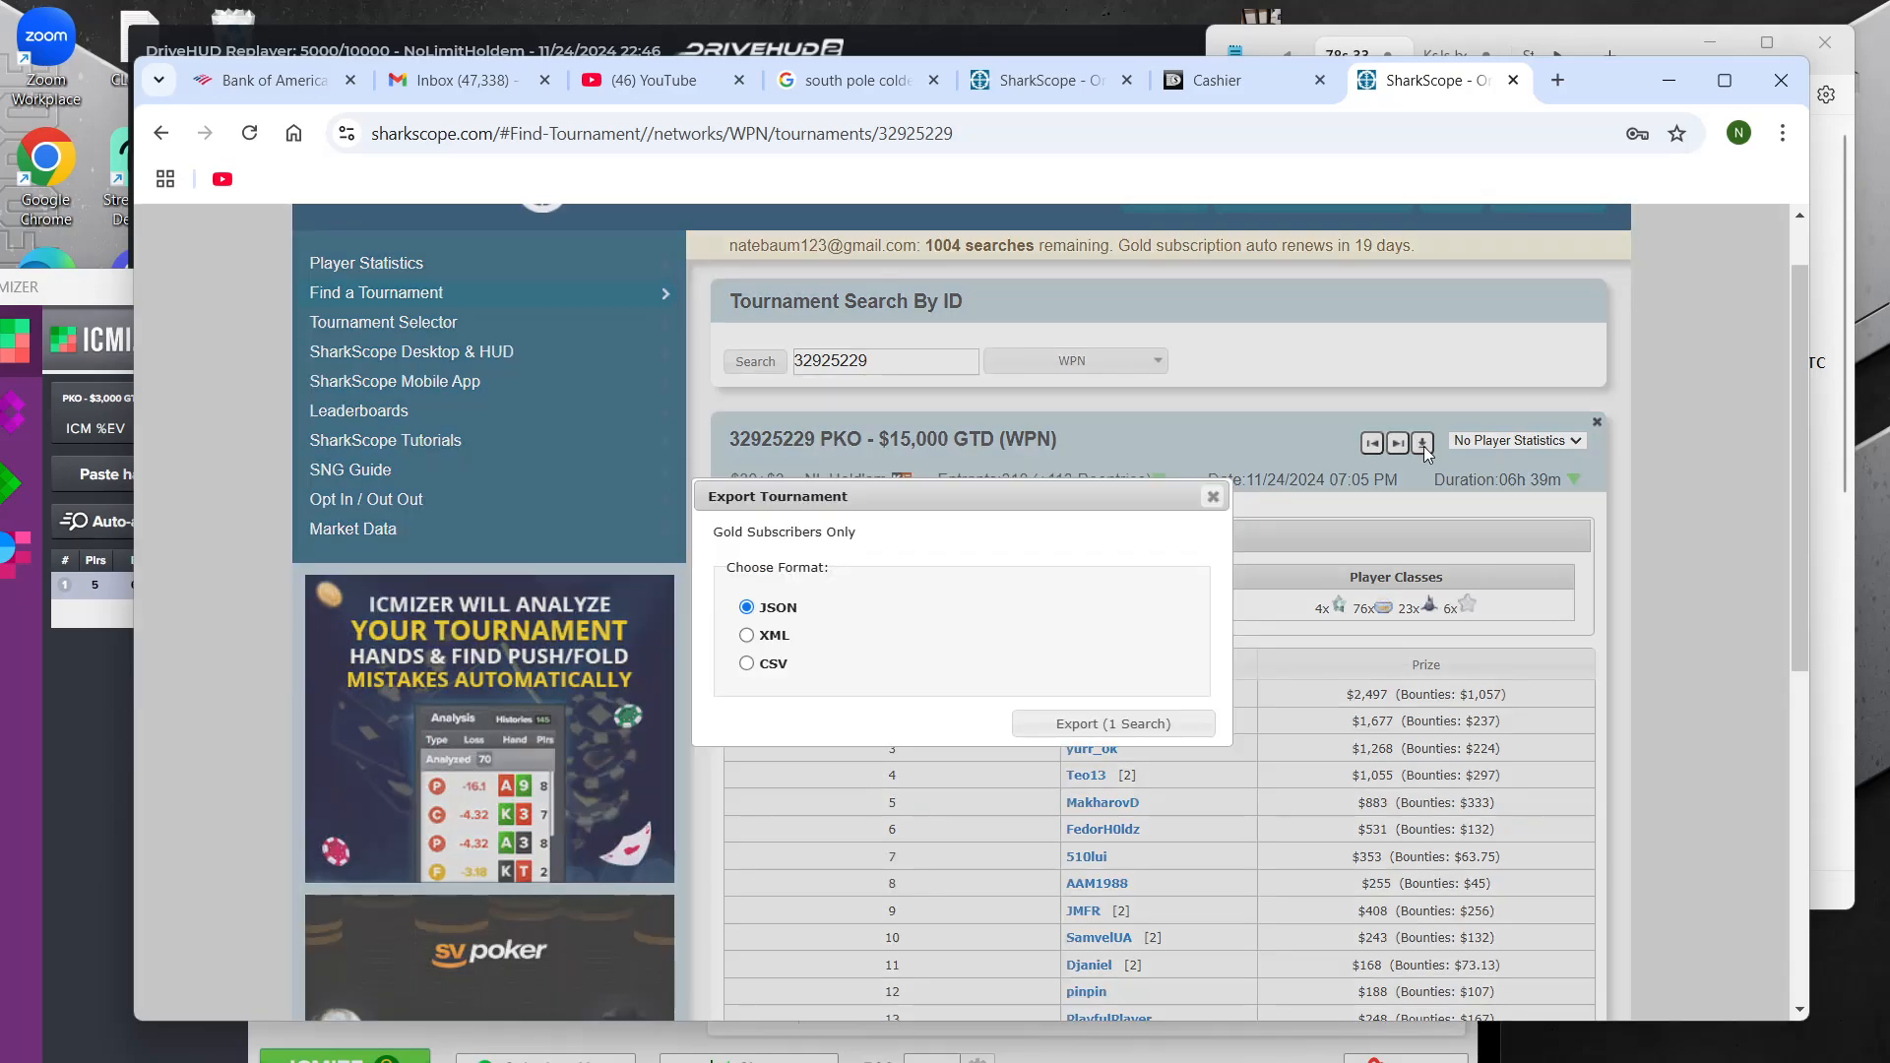
left_click(1158, 725)
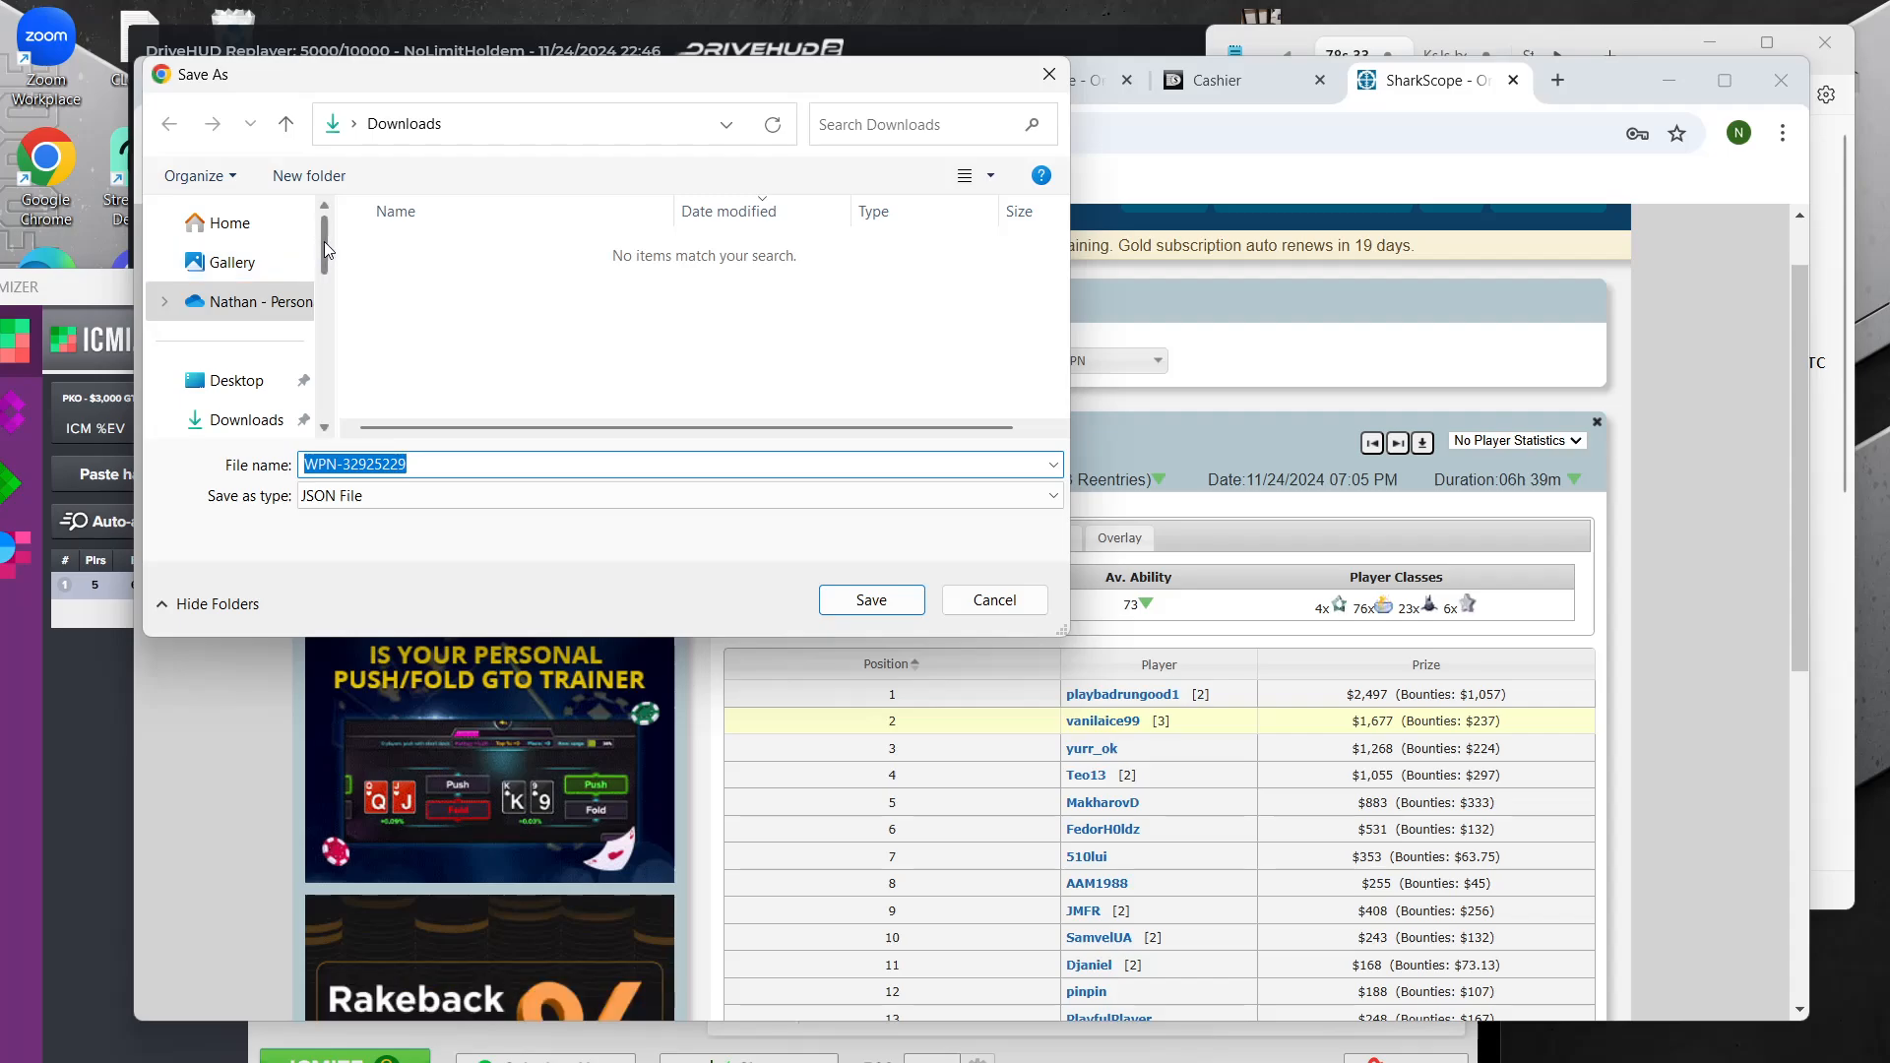
Save the export in the Desktop folder SharkscopeTourneys as WPN-33pko.json, replacing the existing file
mouse_move(323, 240)
left_mouse_down()
mouse_move(318, 354)
mouse_move(328, 229)
left_mouse_up()
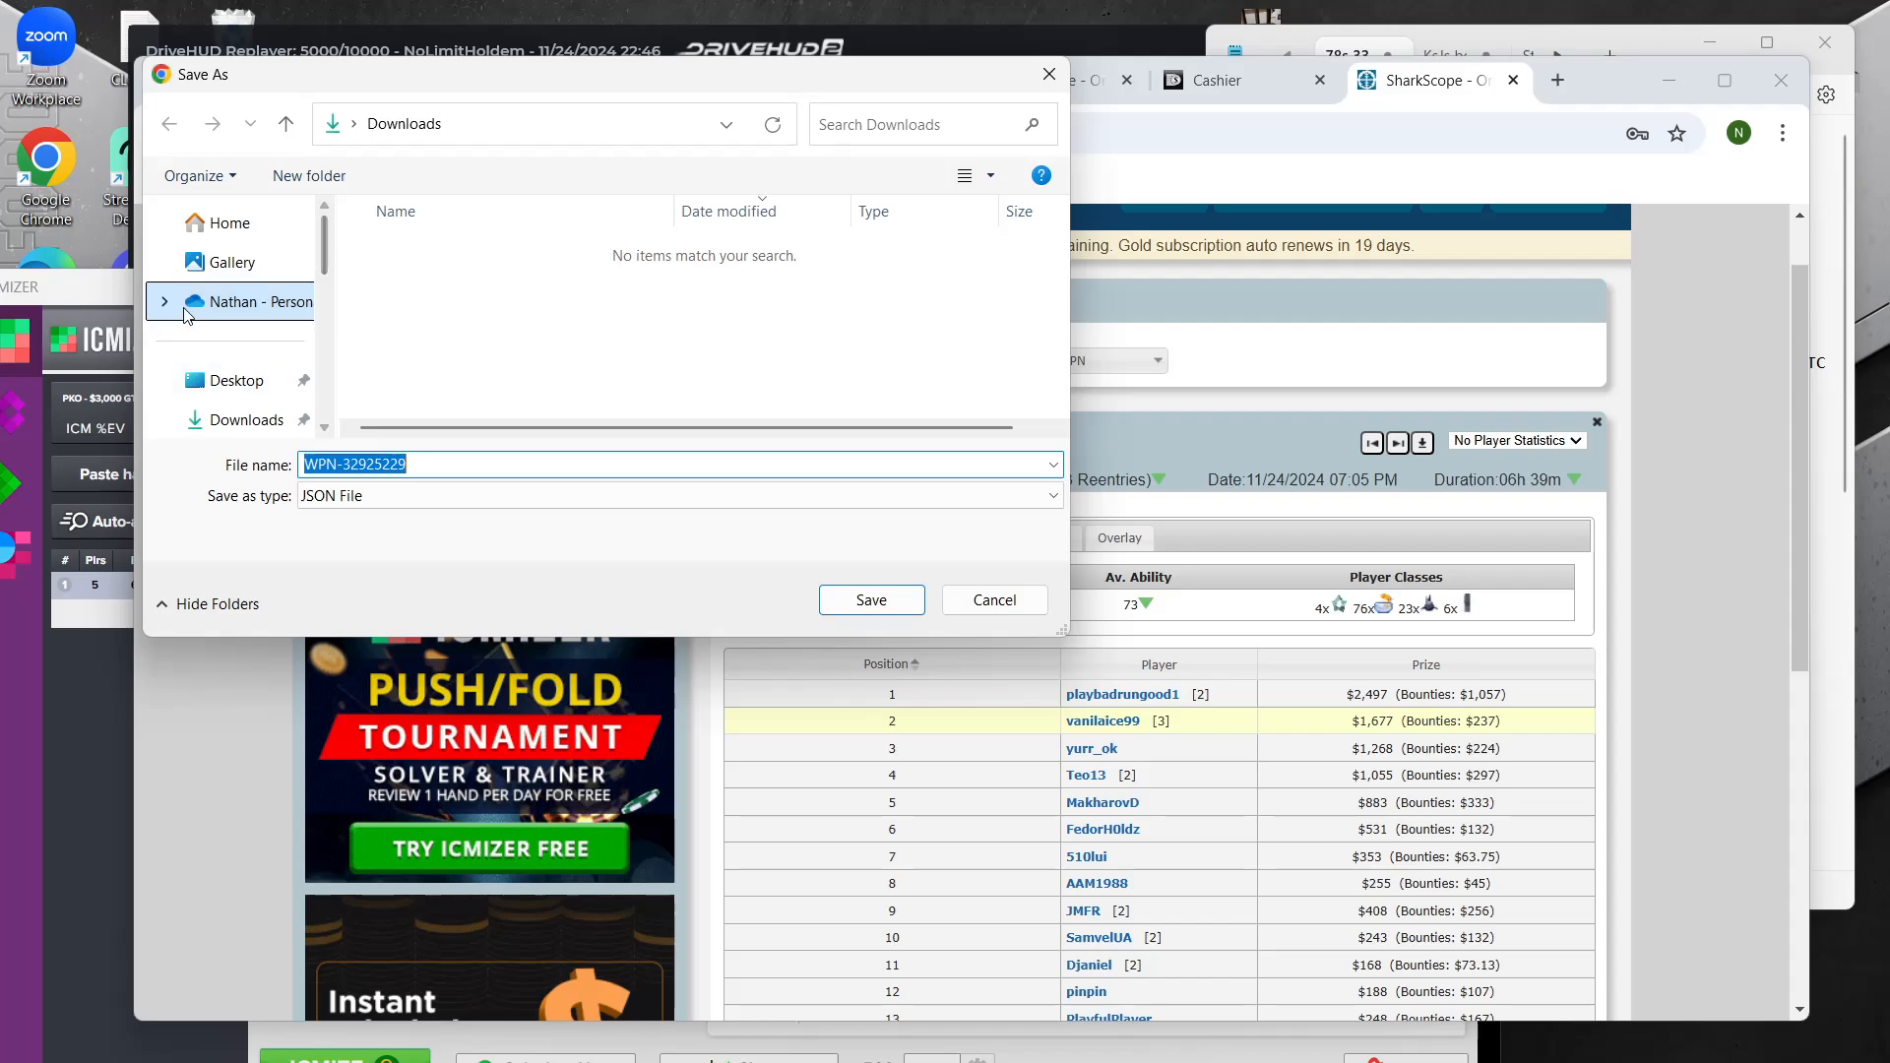
left_click(234, 380)
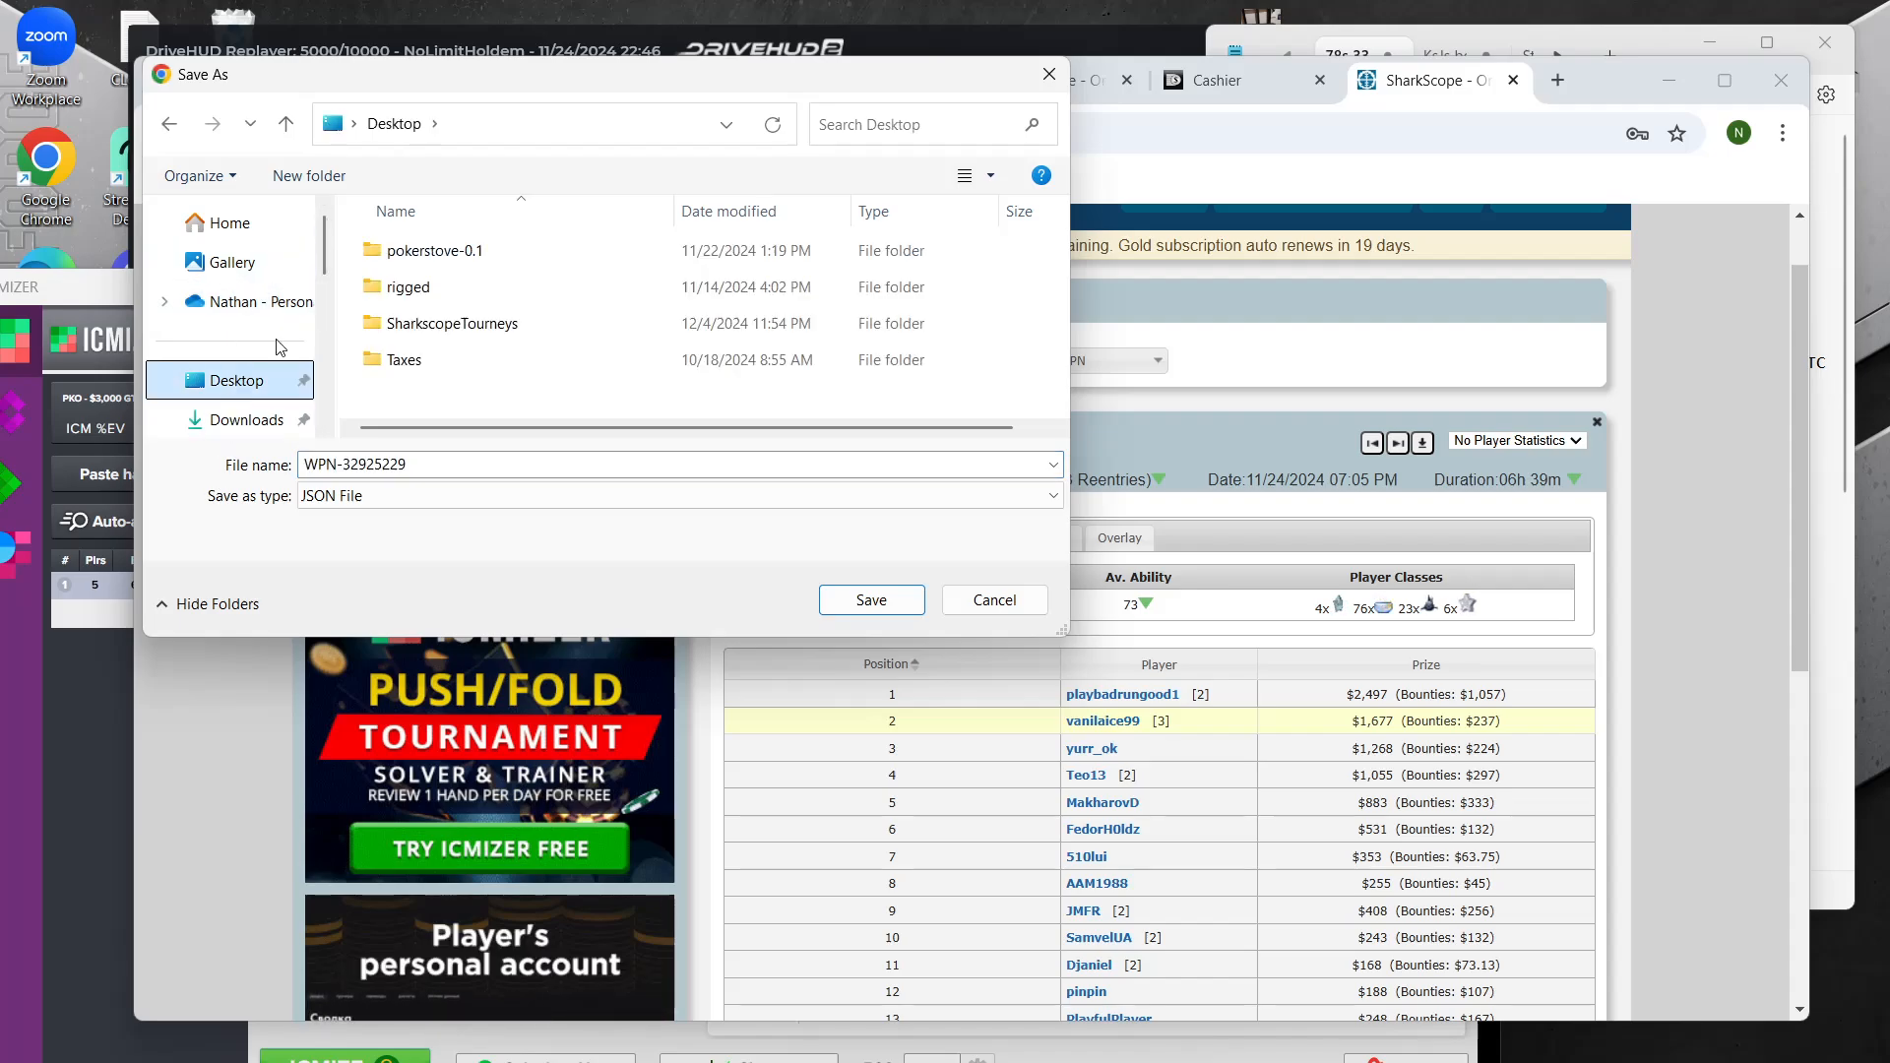
double_click(455, 325)
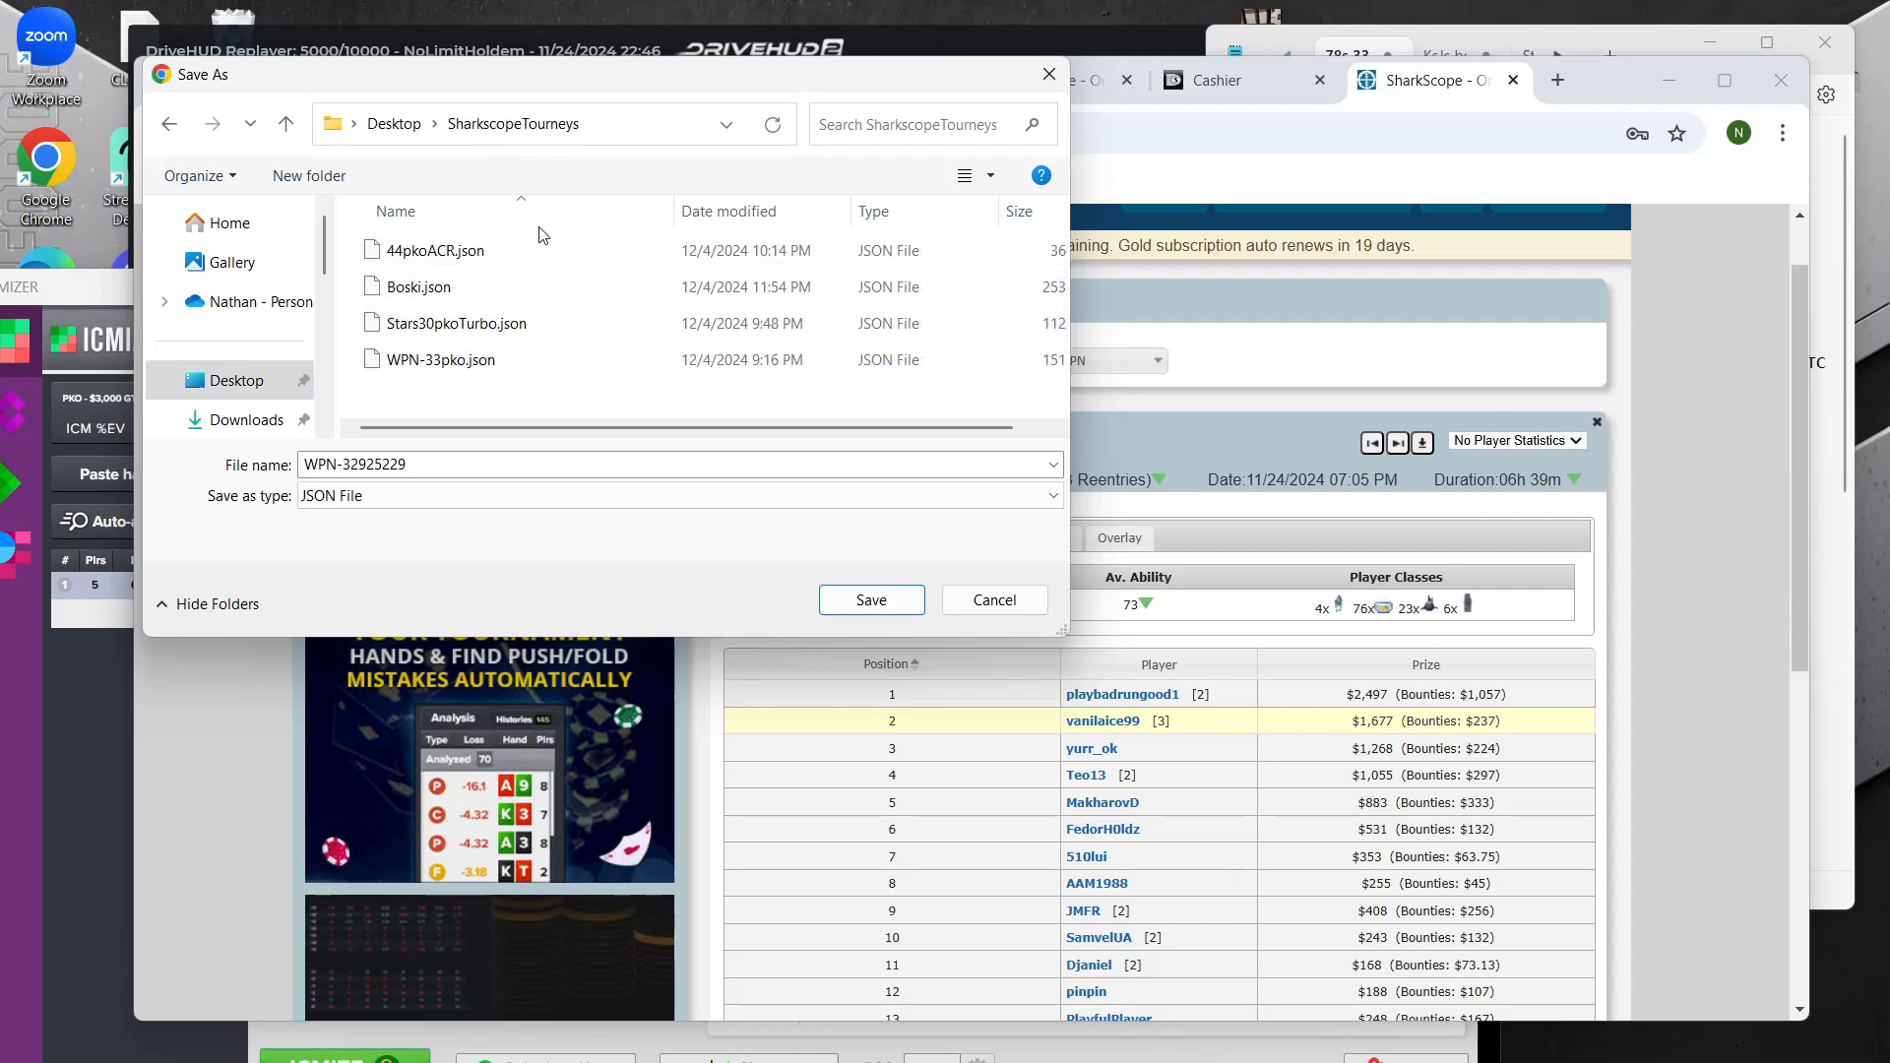
left_click(446, 362)
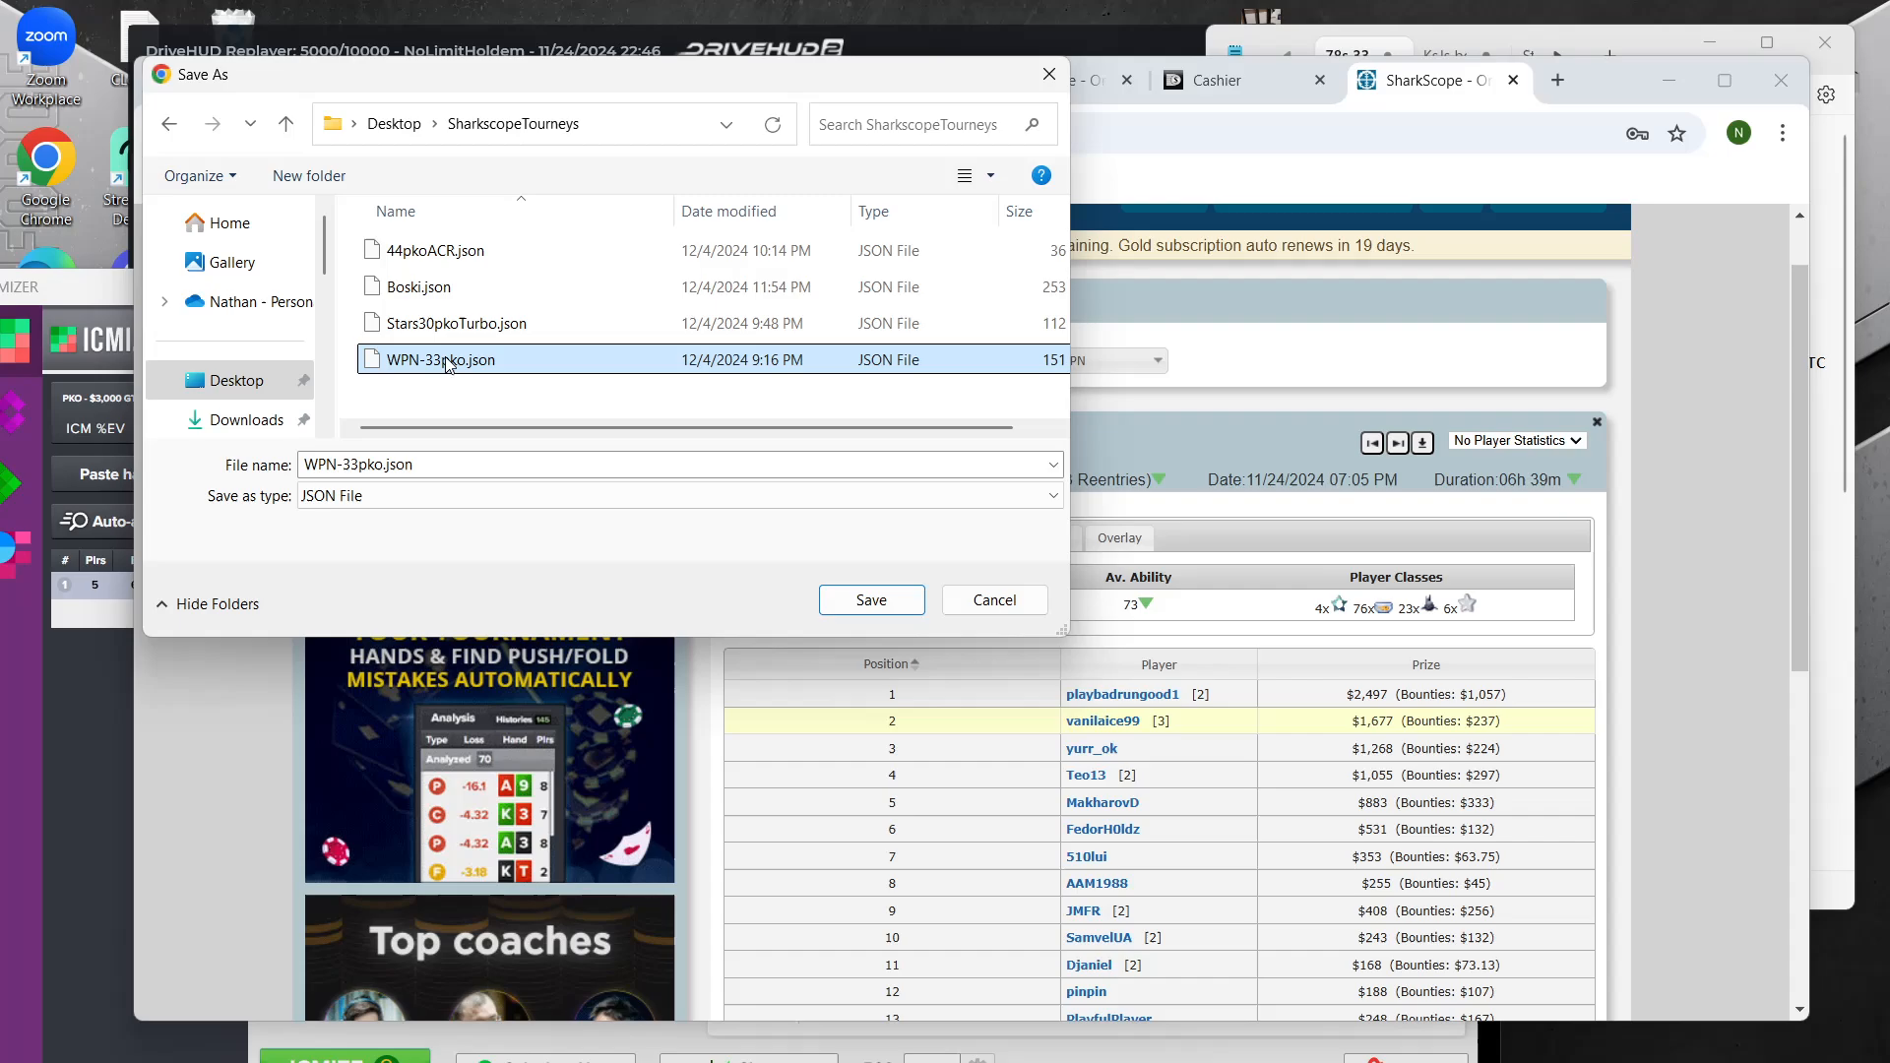
left_click(898, 616)
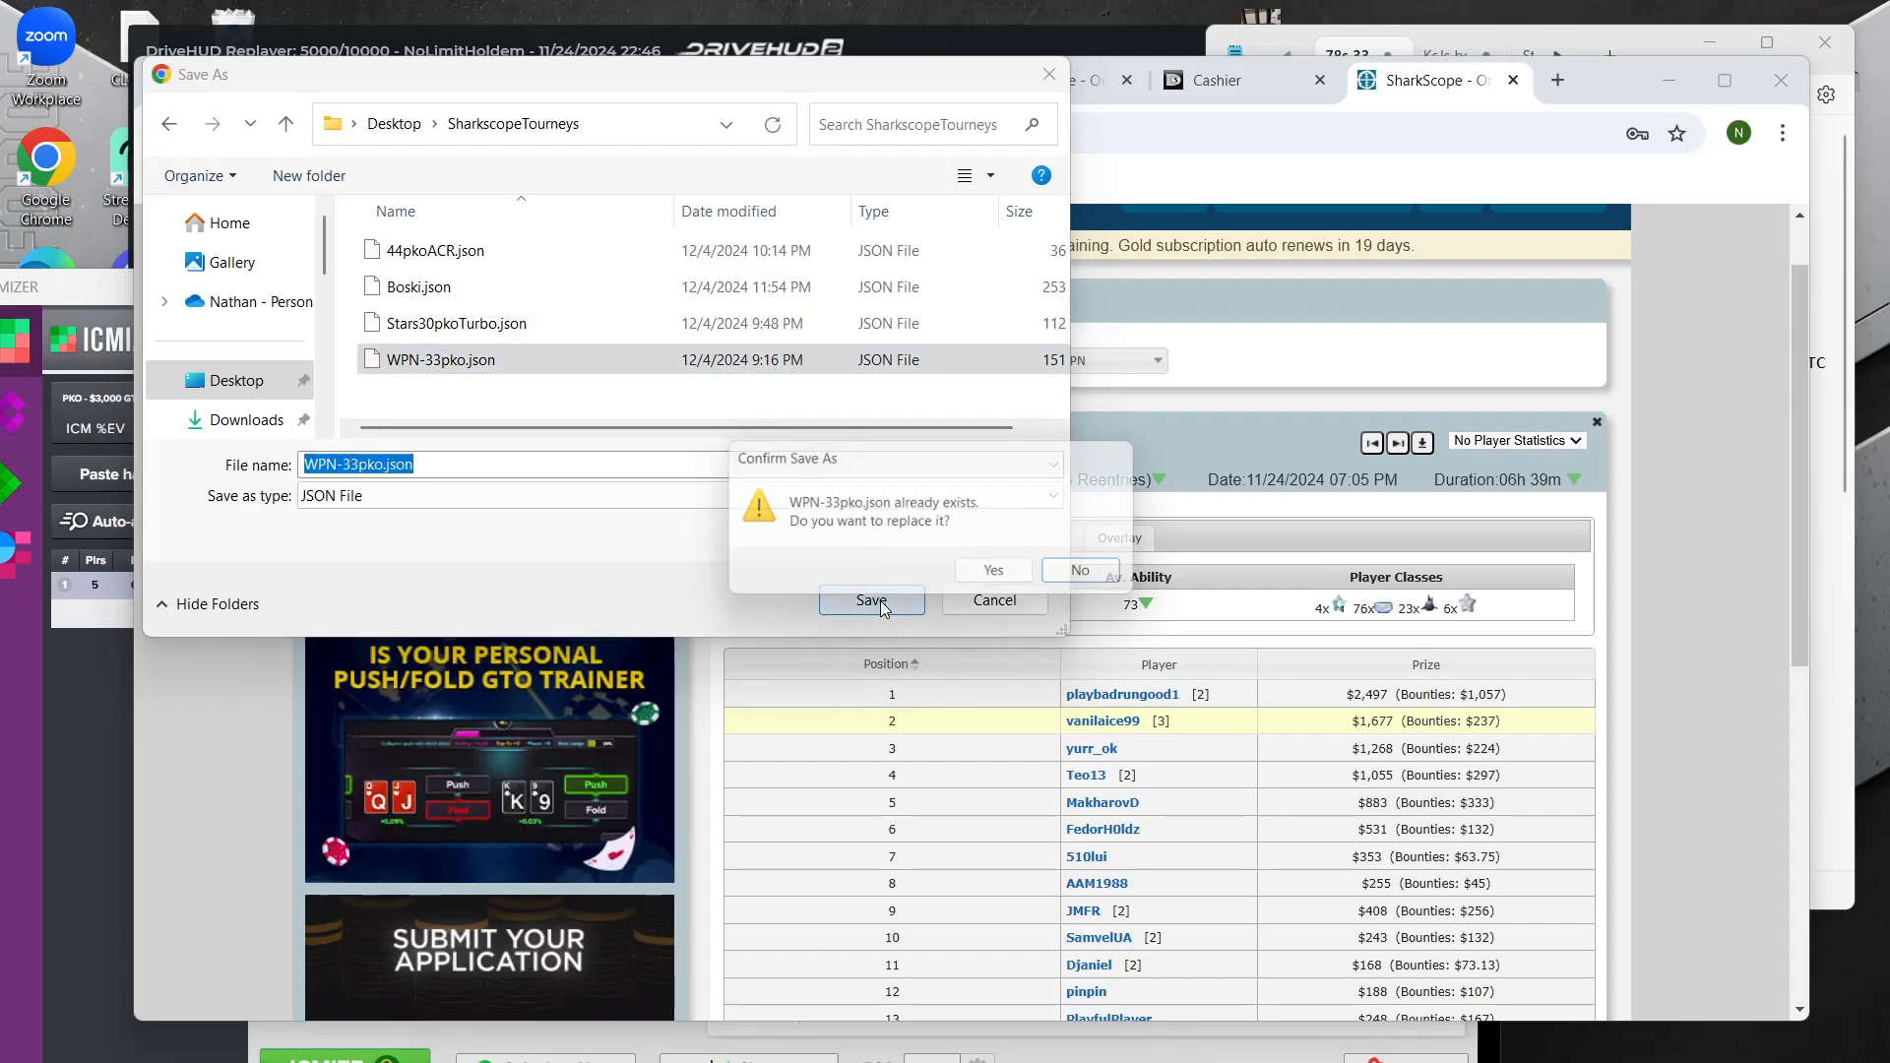
left_click(1006, 583)
Switch back to ICMIZER, move its window fully into view and bring the hand history forward over it
left_click(1540, 67)
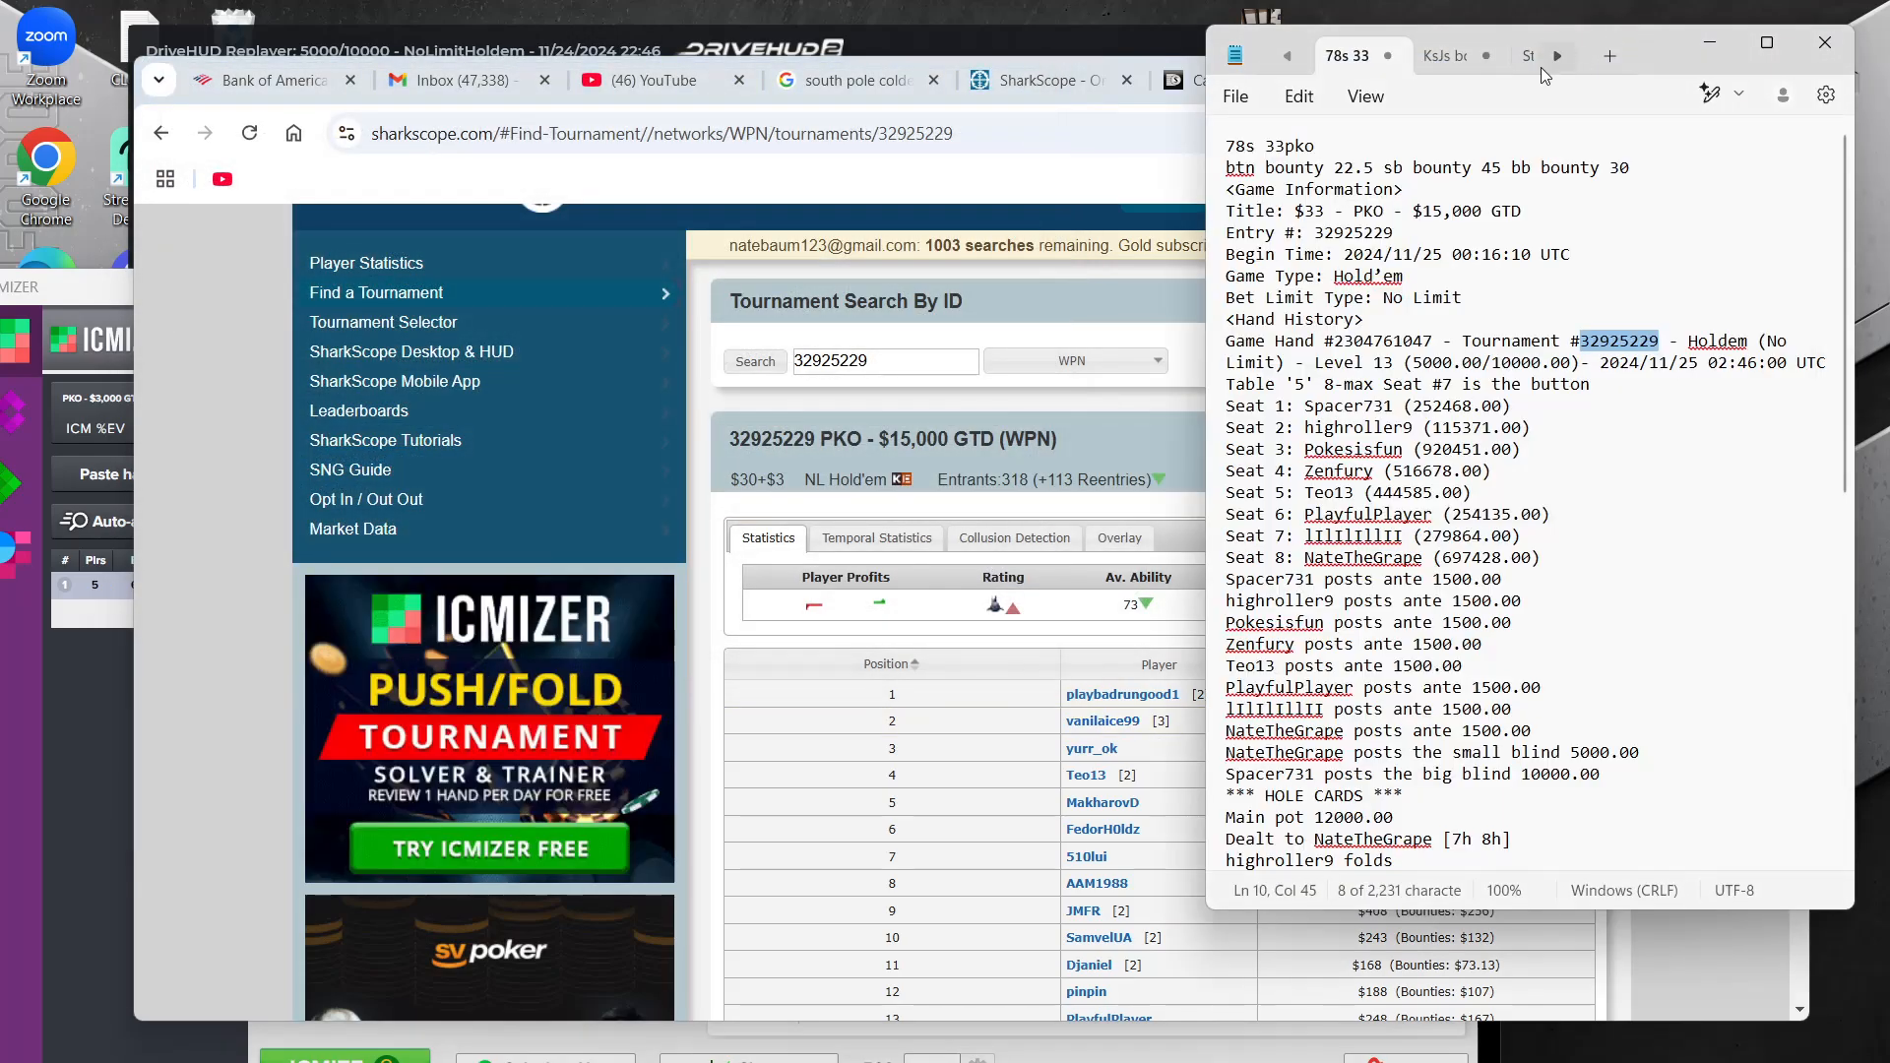
left_click(83, 912)
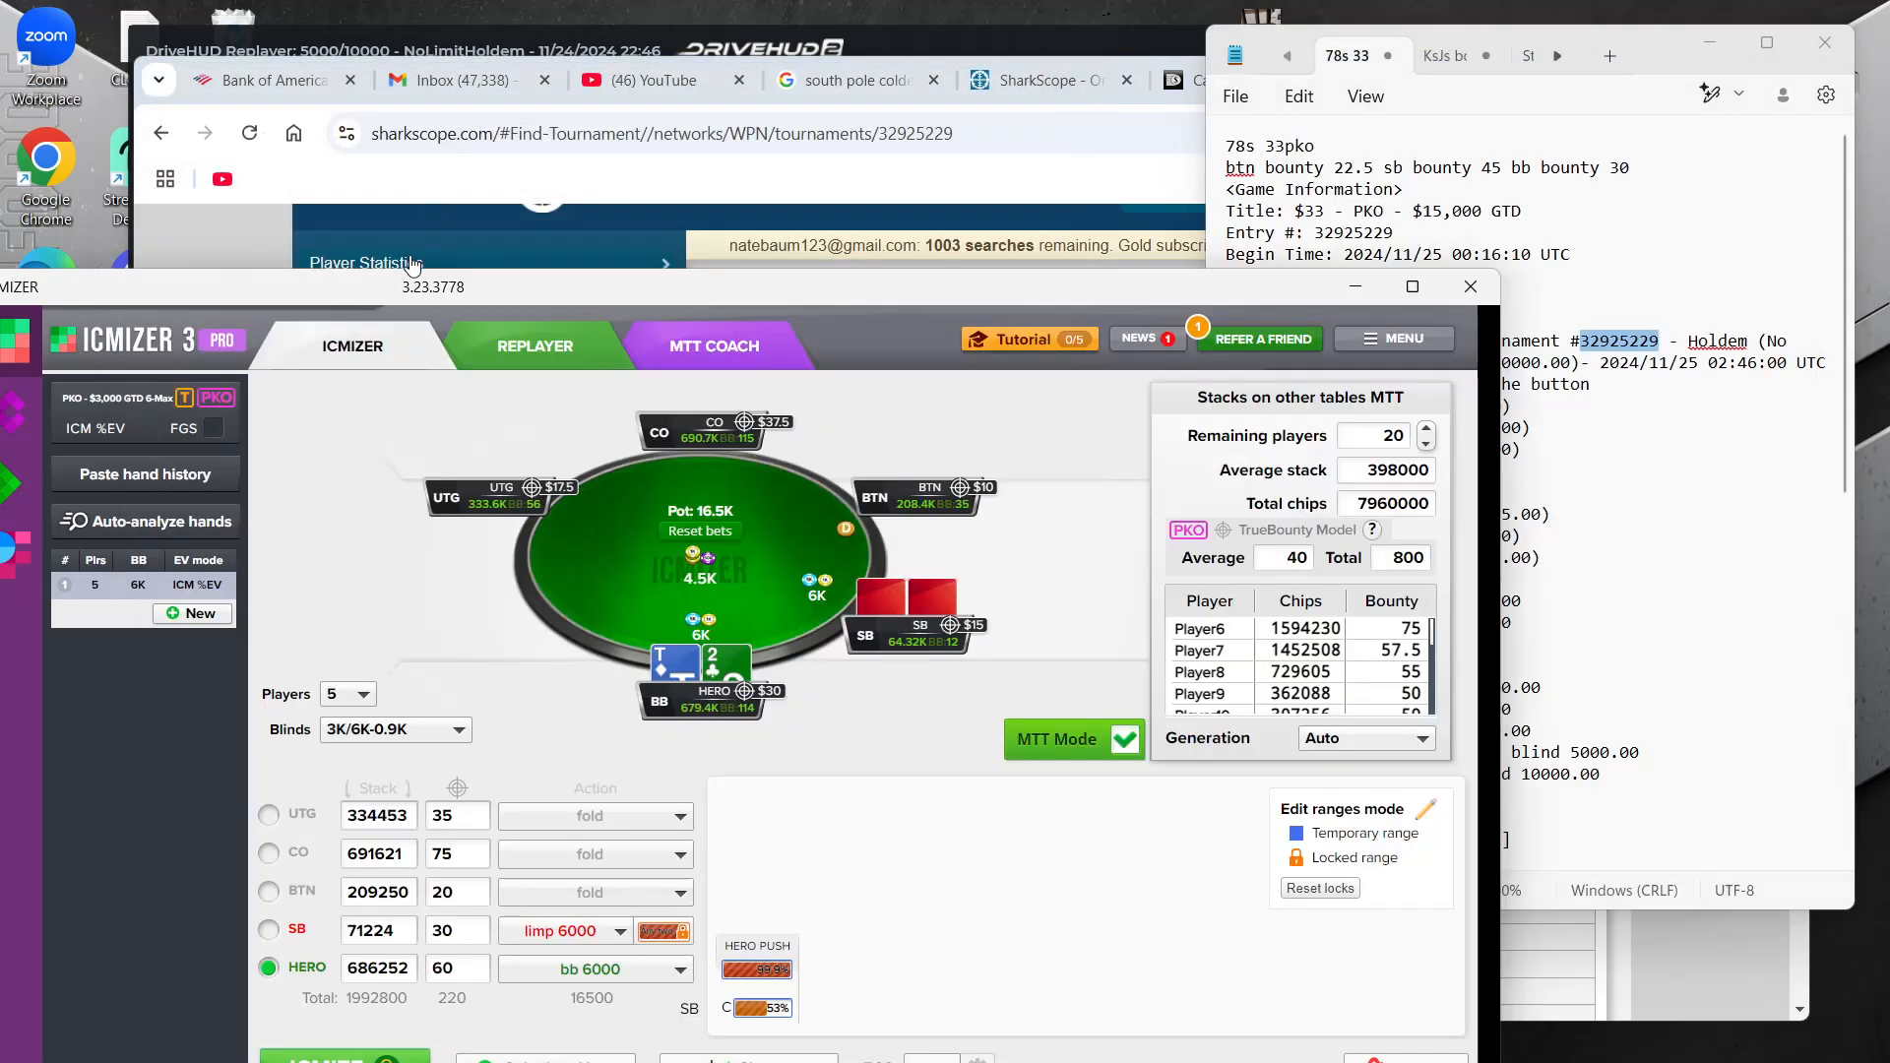
left_click_drag(876, 290, 1079, 25)
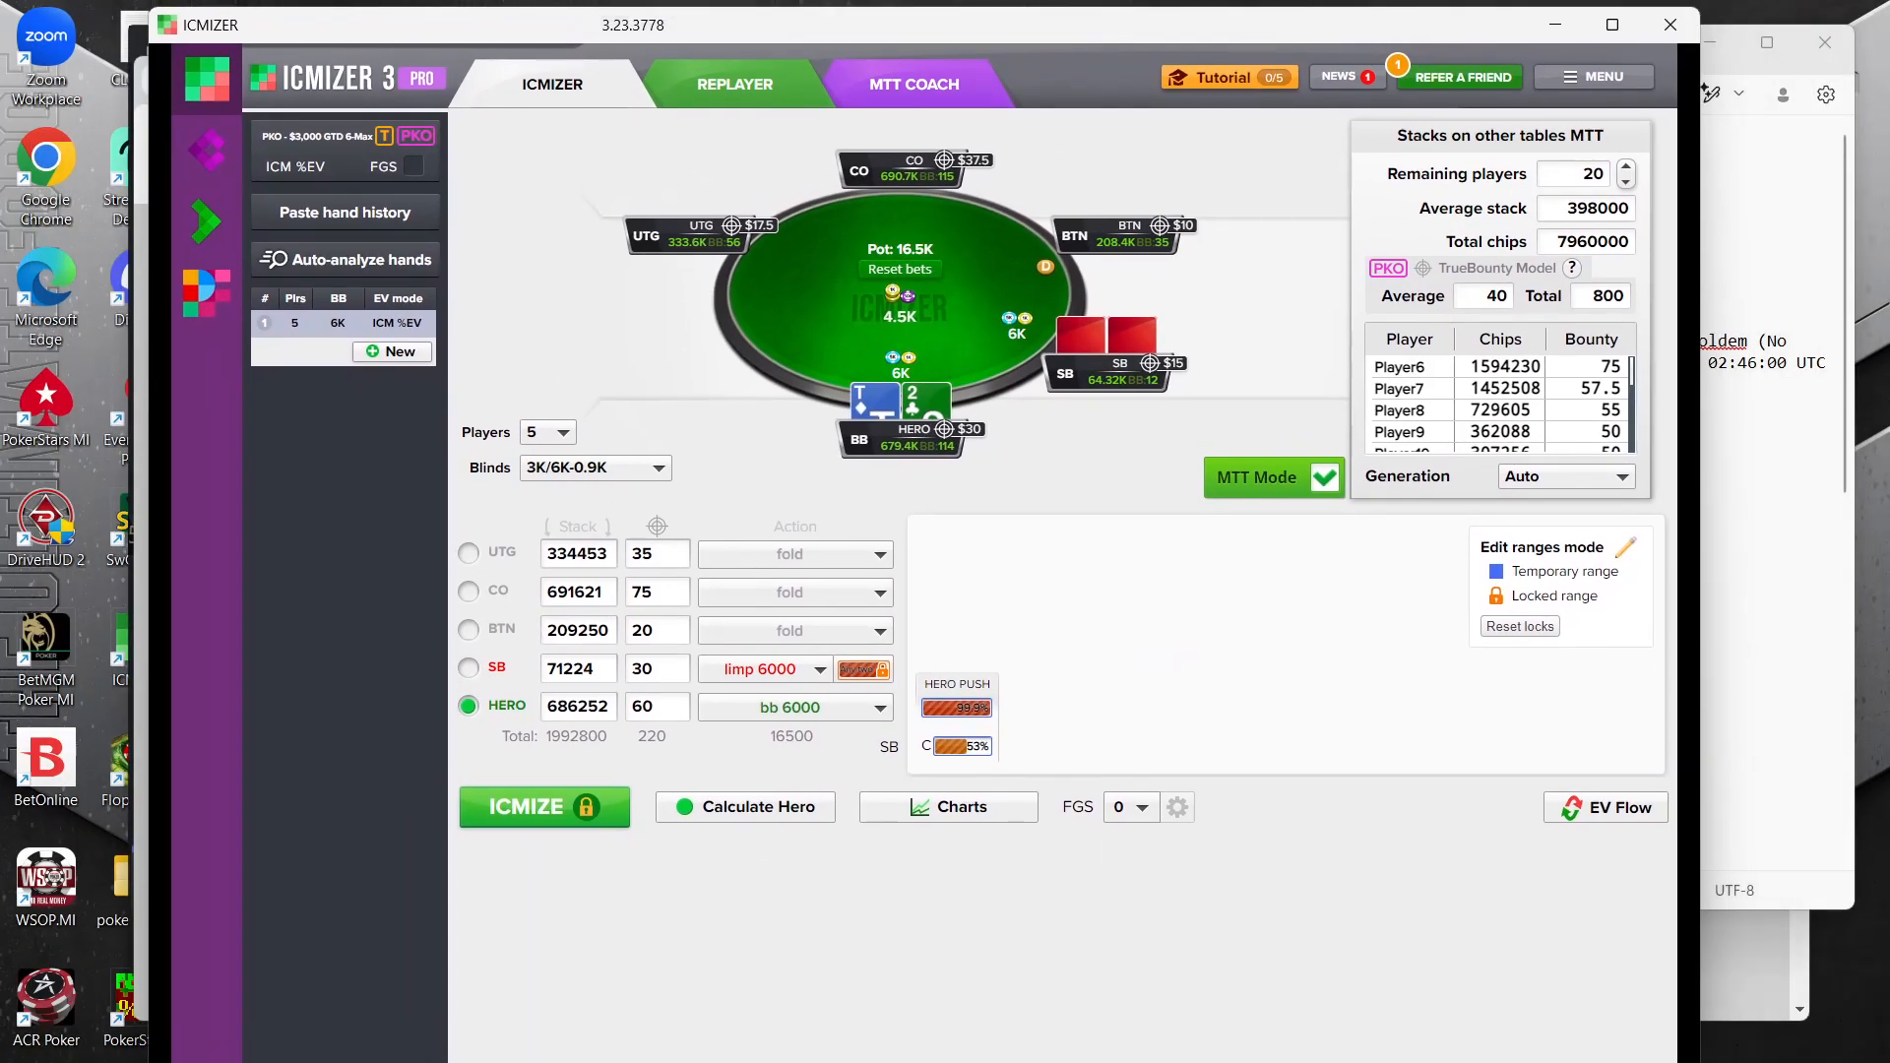
left_click(1738, 65)
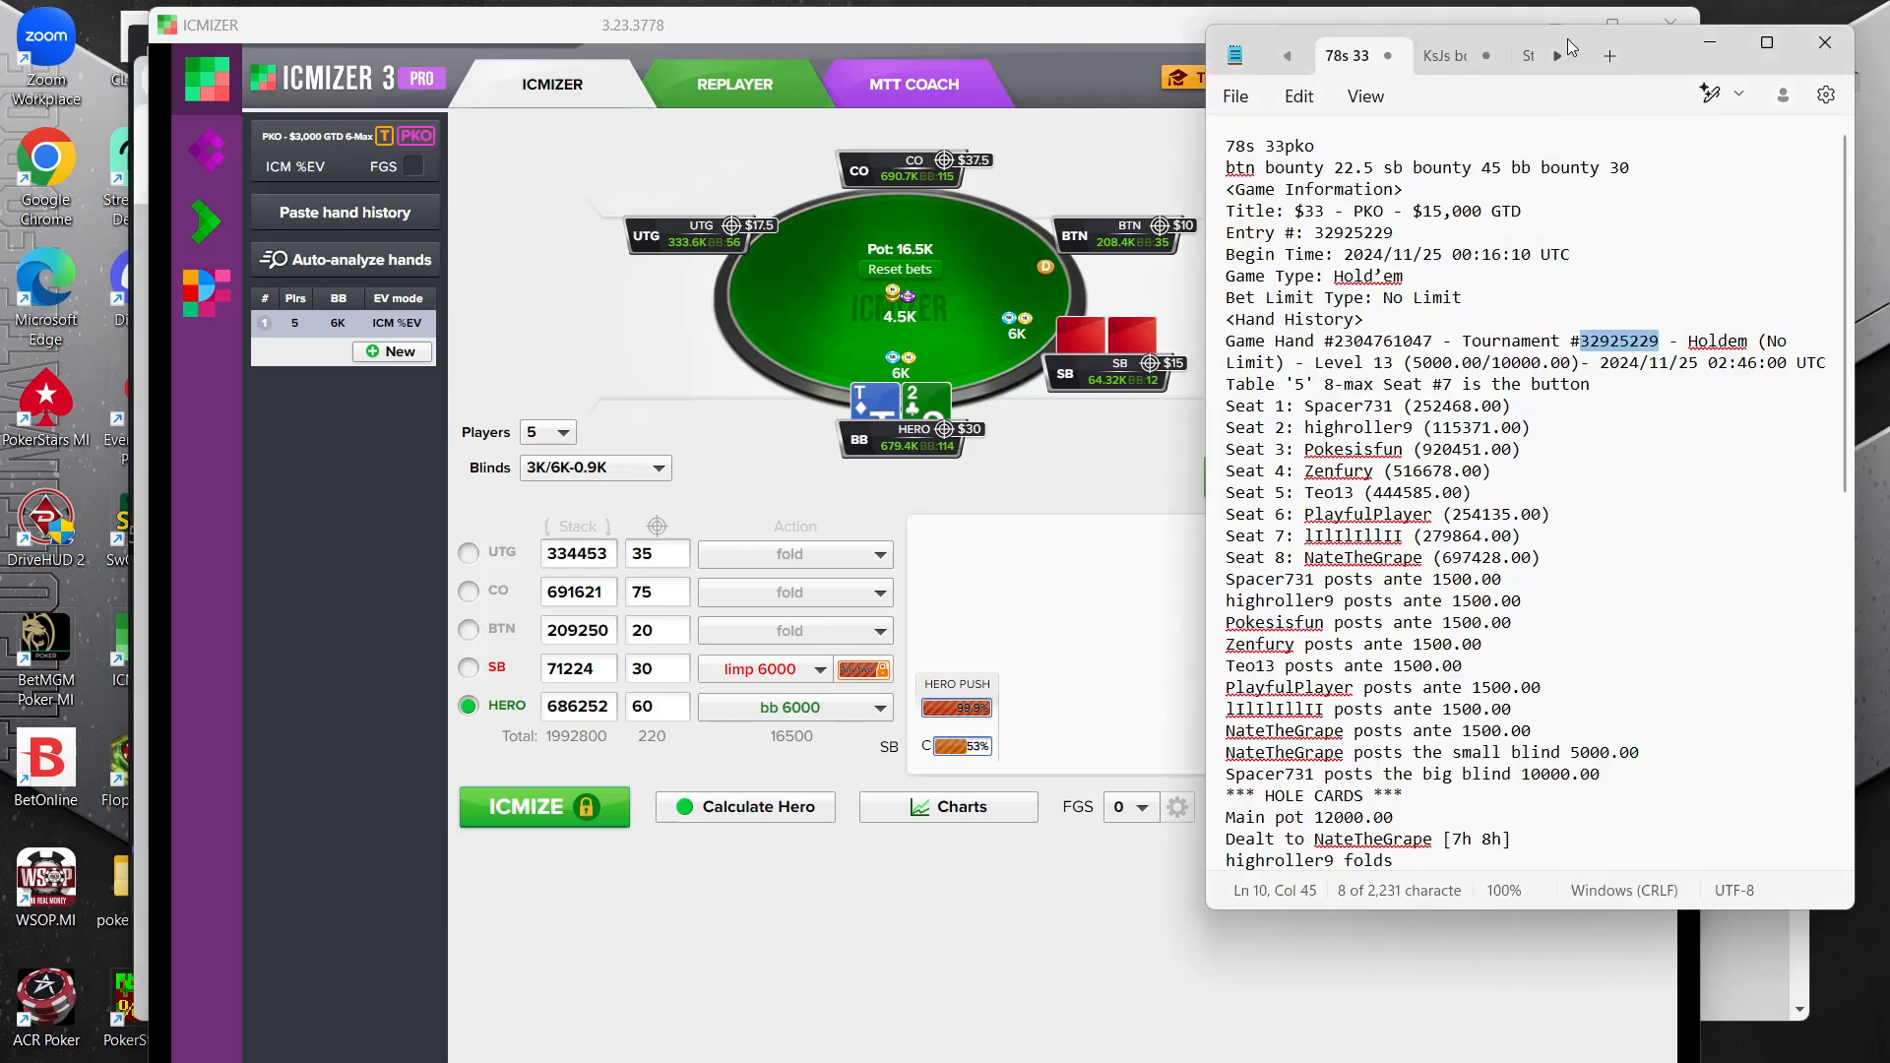
Create a new tournament structure in ICMIZER with the Knockout and Progressive options enabled
left_click(287, 152)
left_click(287, 153)
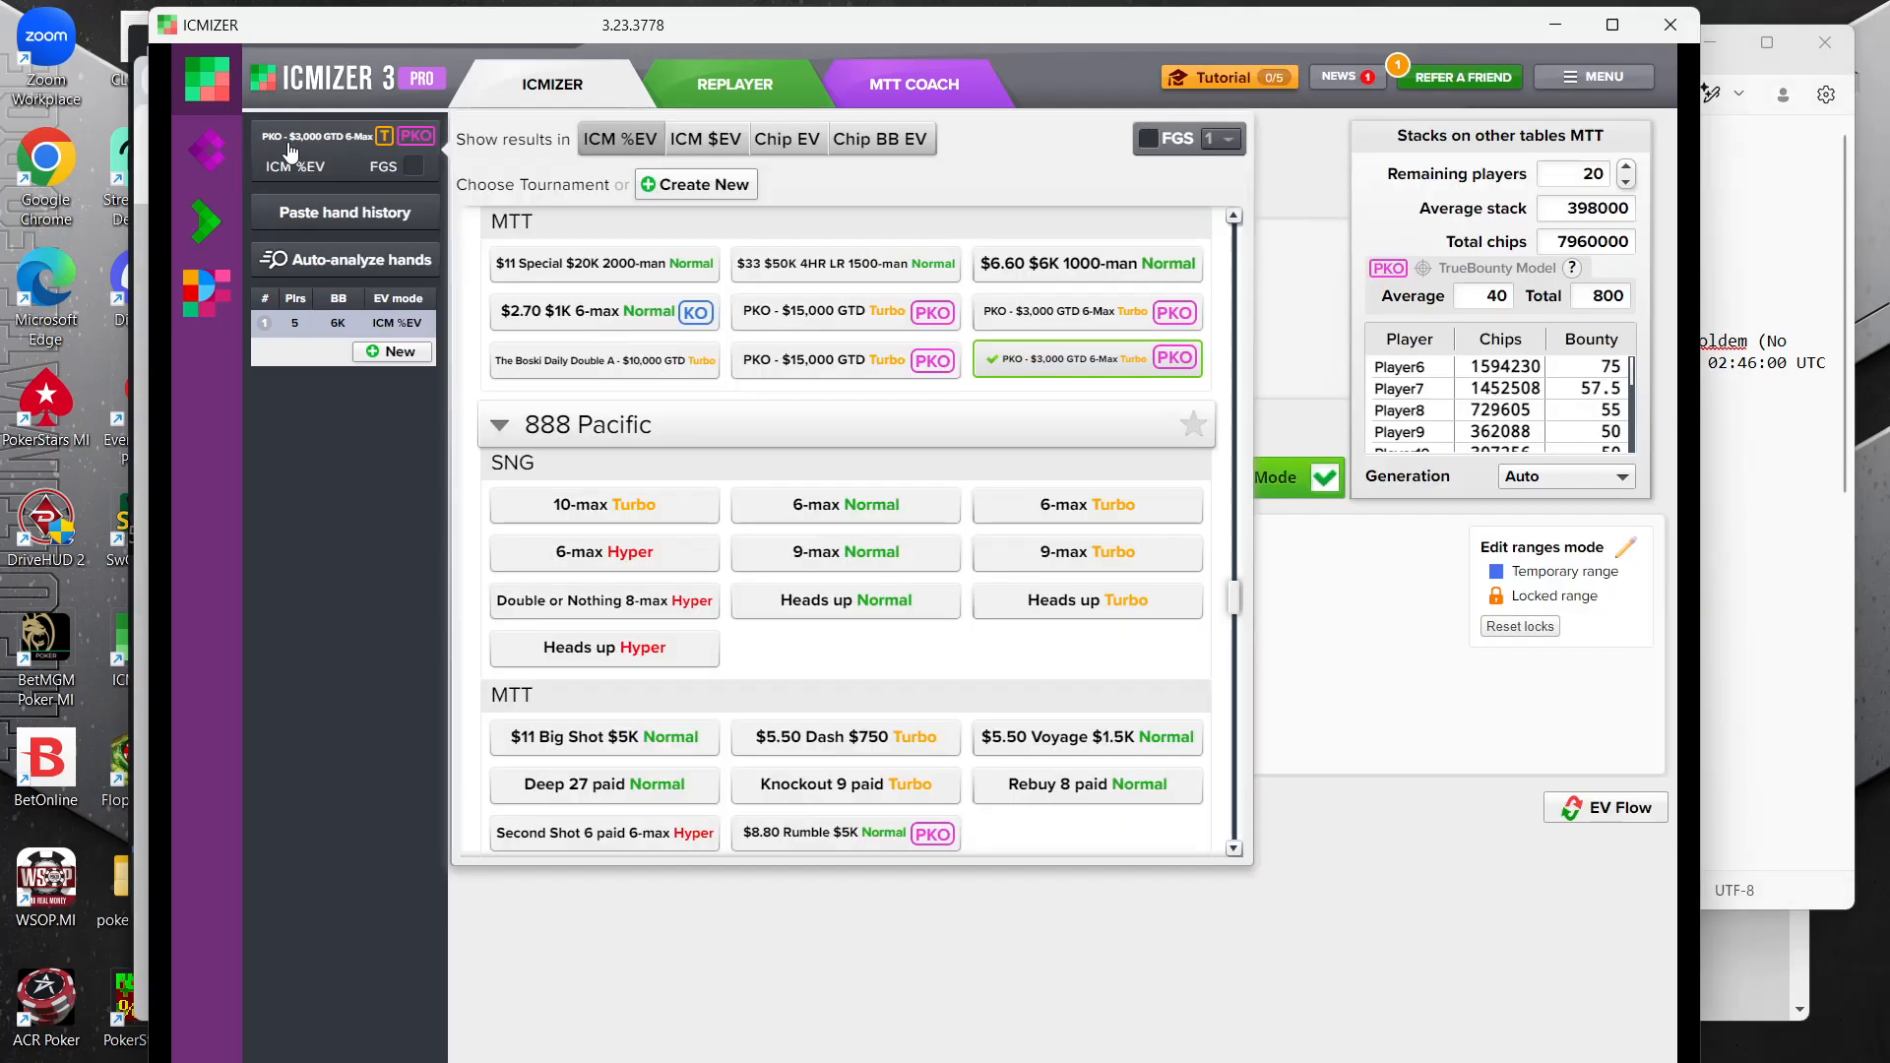
left_click(714, 185)
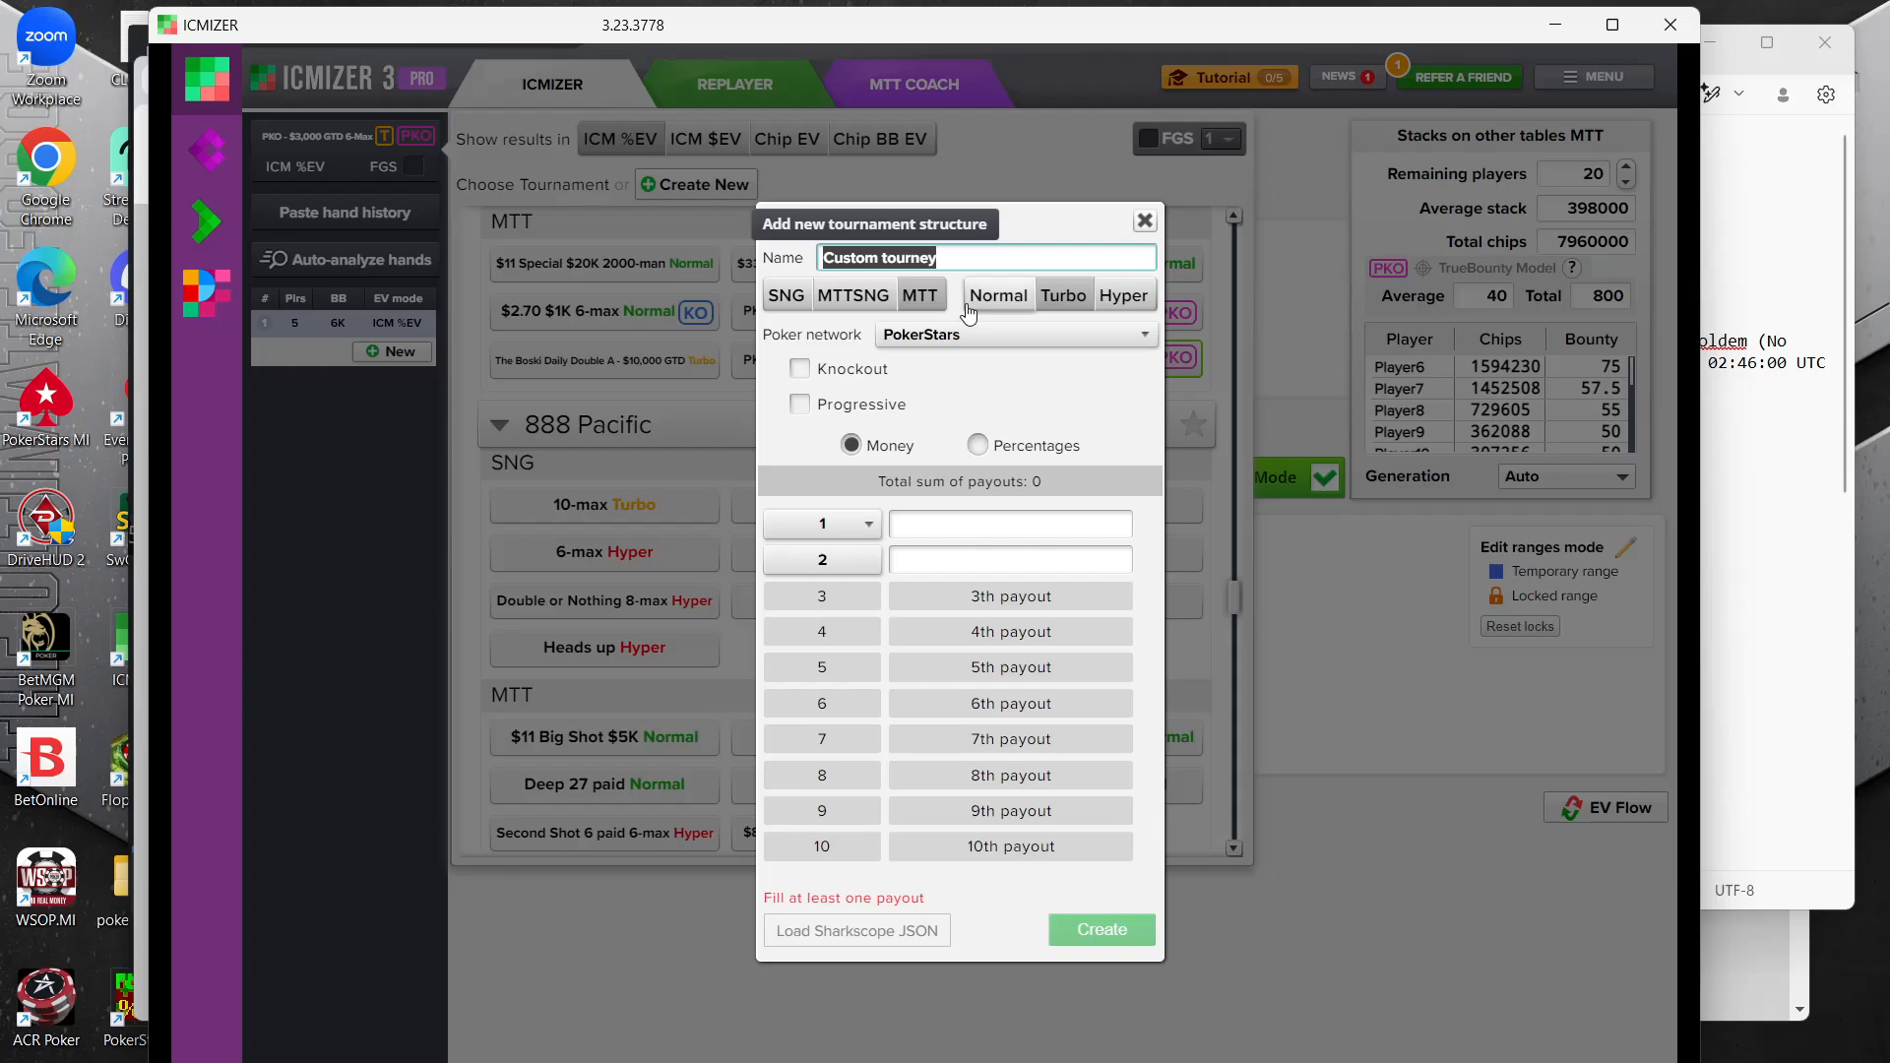
left_click(800, 369)
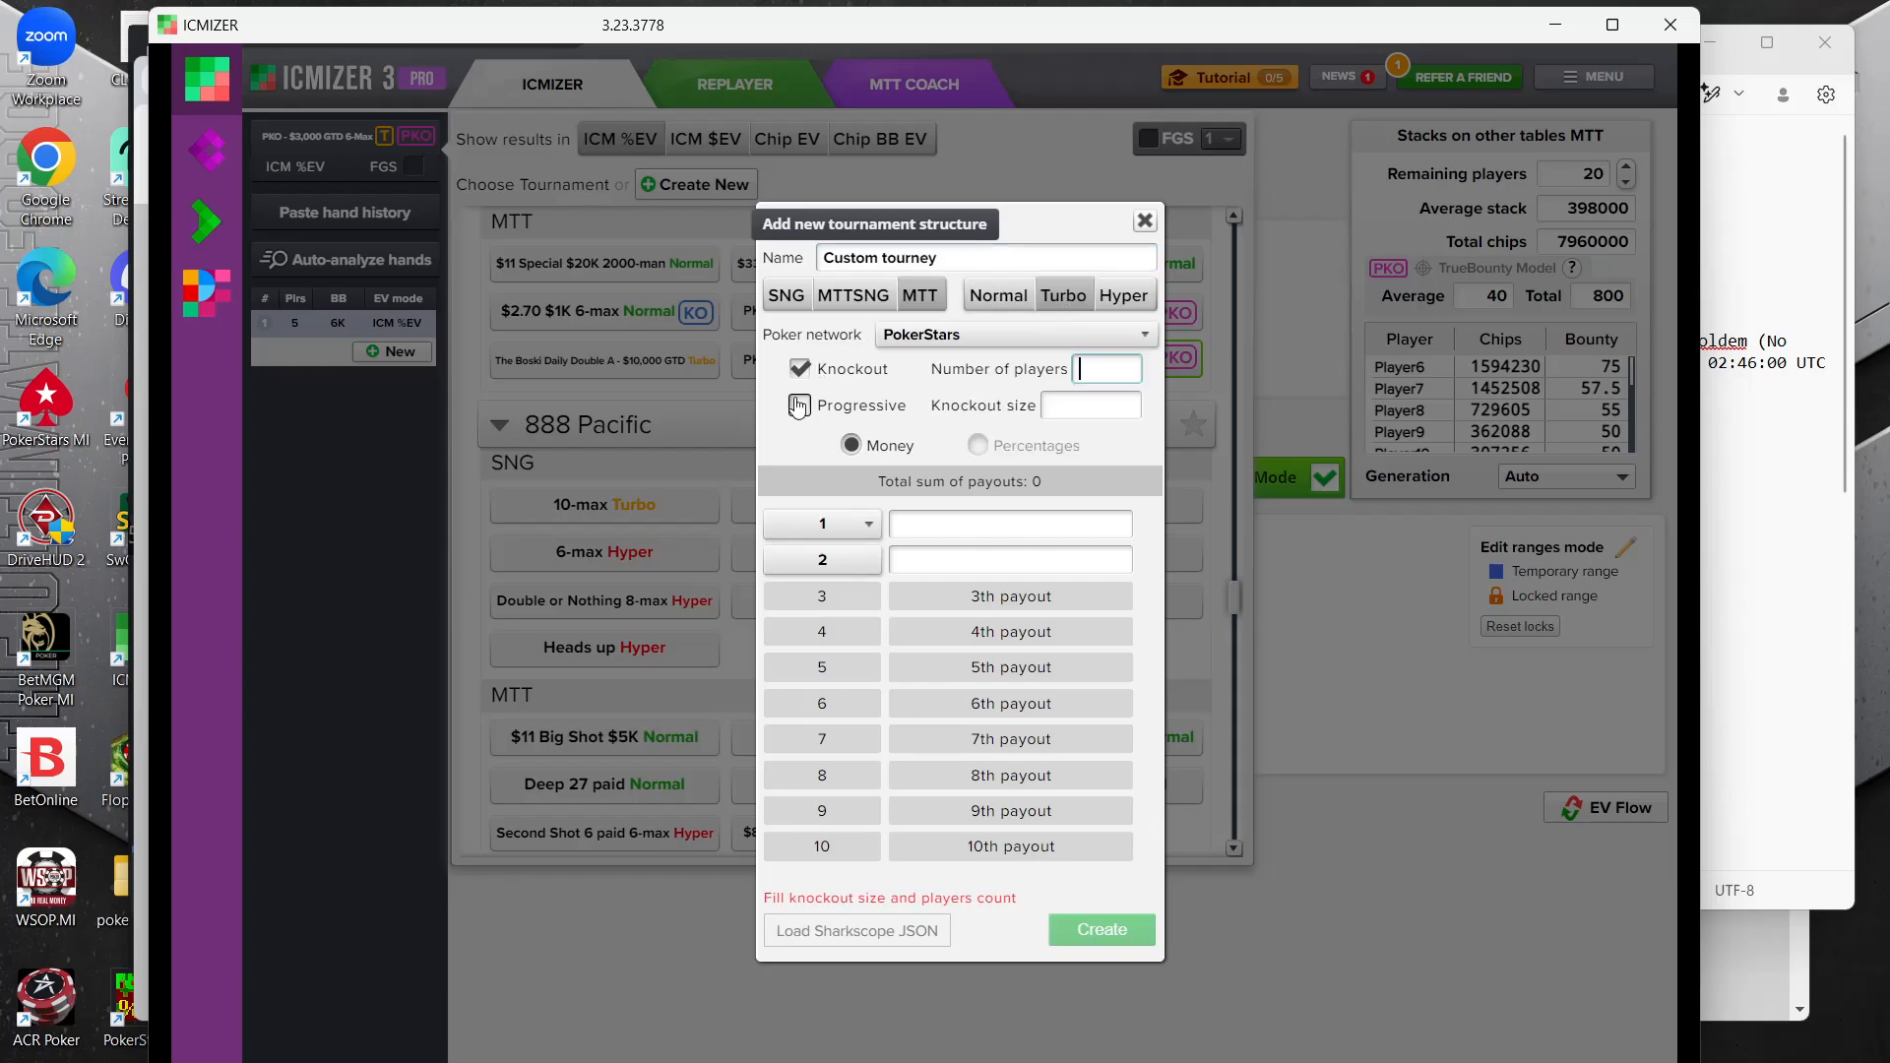
left_click(799, 406)
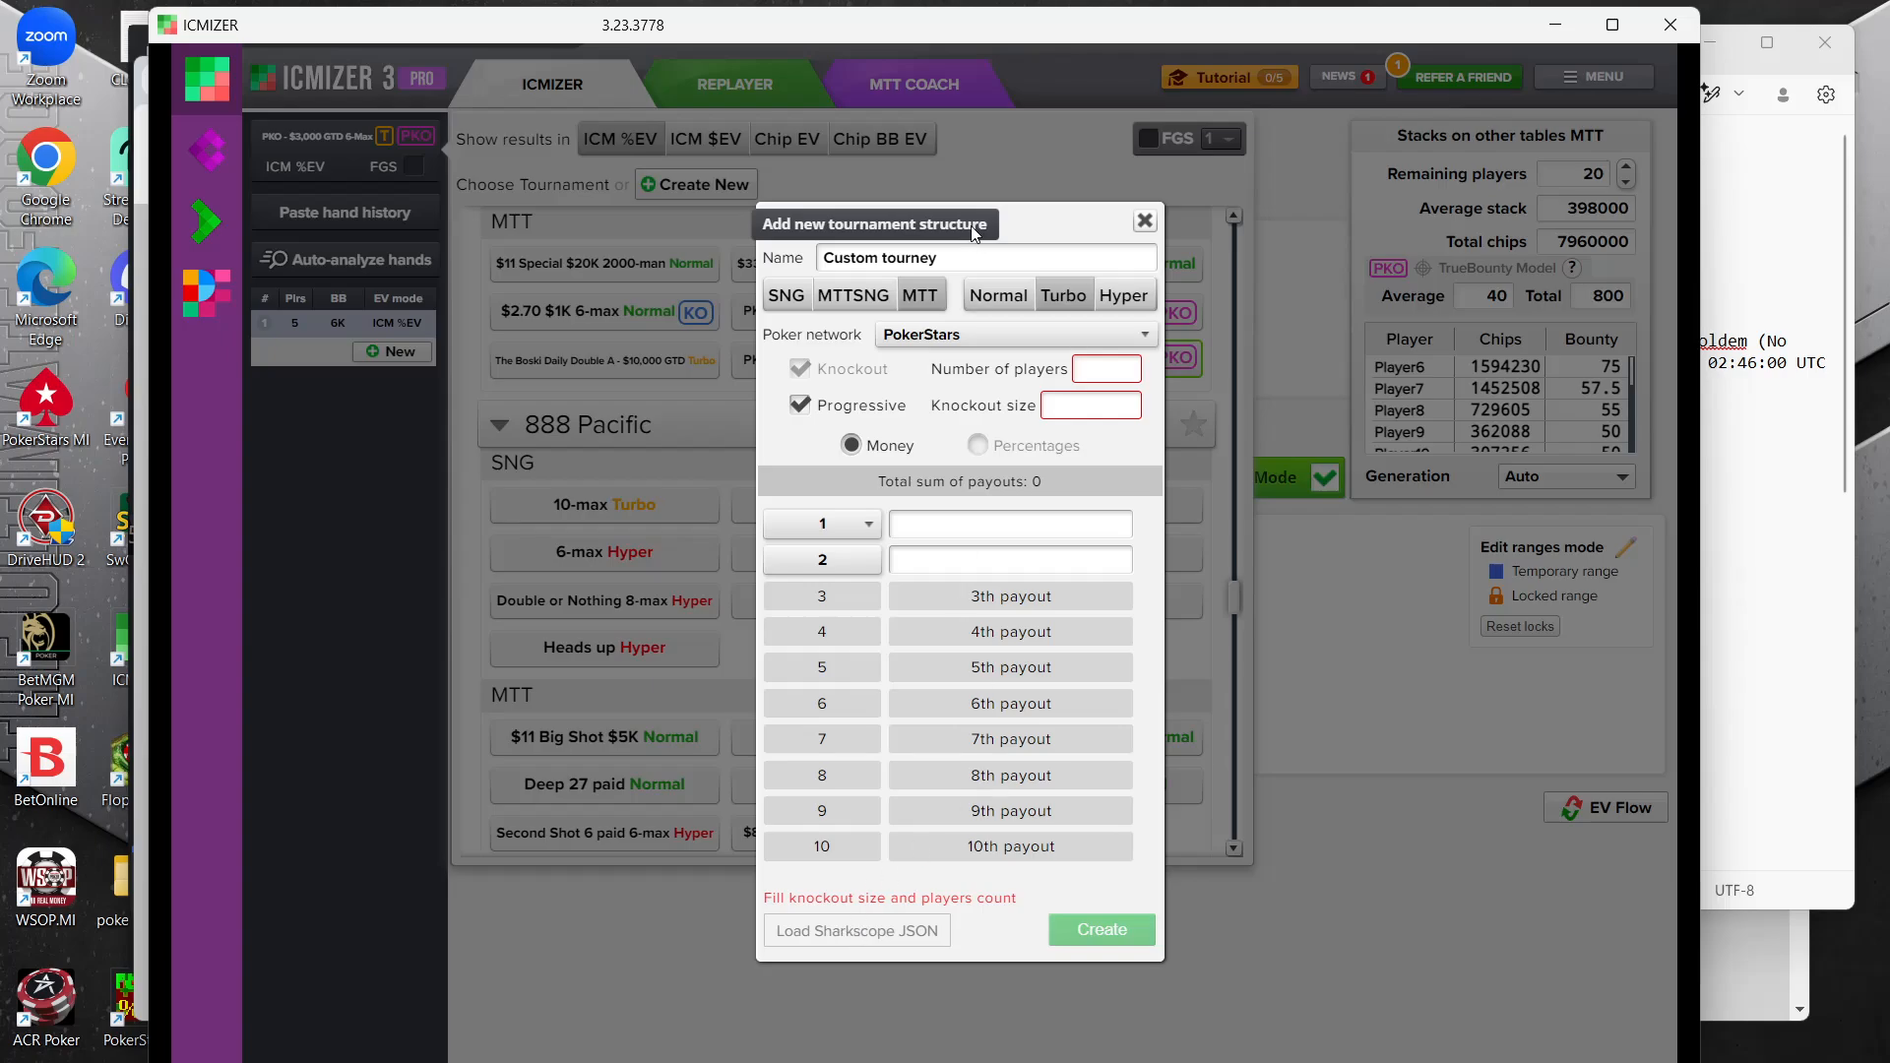
Load the SharkScope export WPN-33pko.json into the new tournament structure and create it
left_click(832, 932)
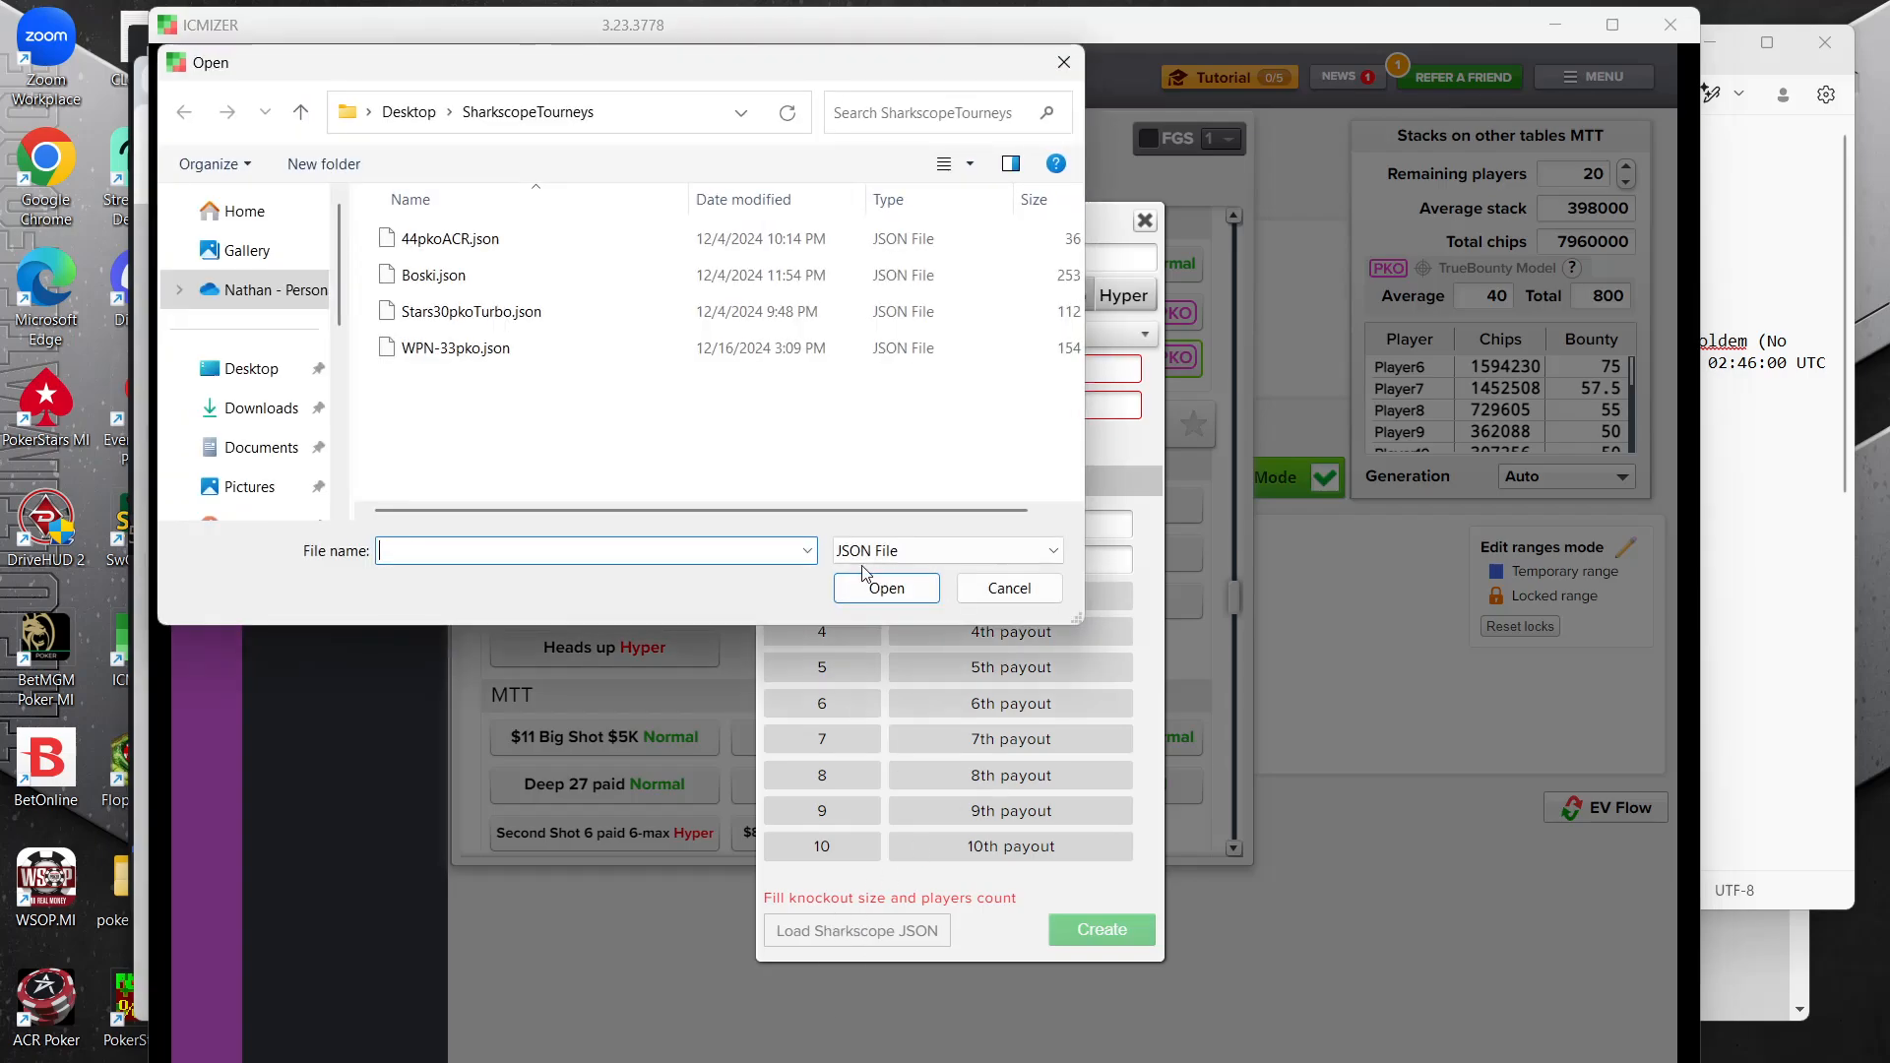
left_click(548, 351)
left_click(886, 588)
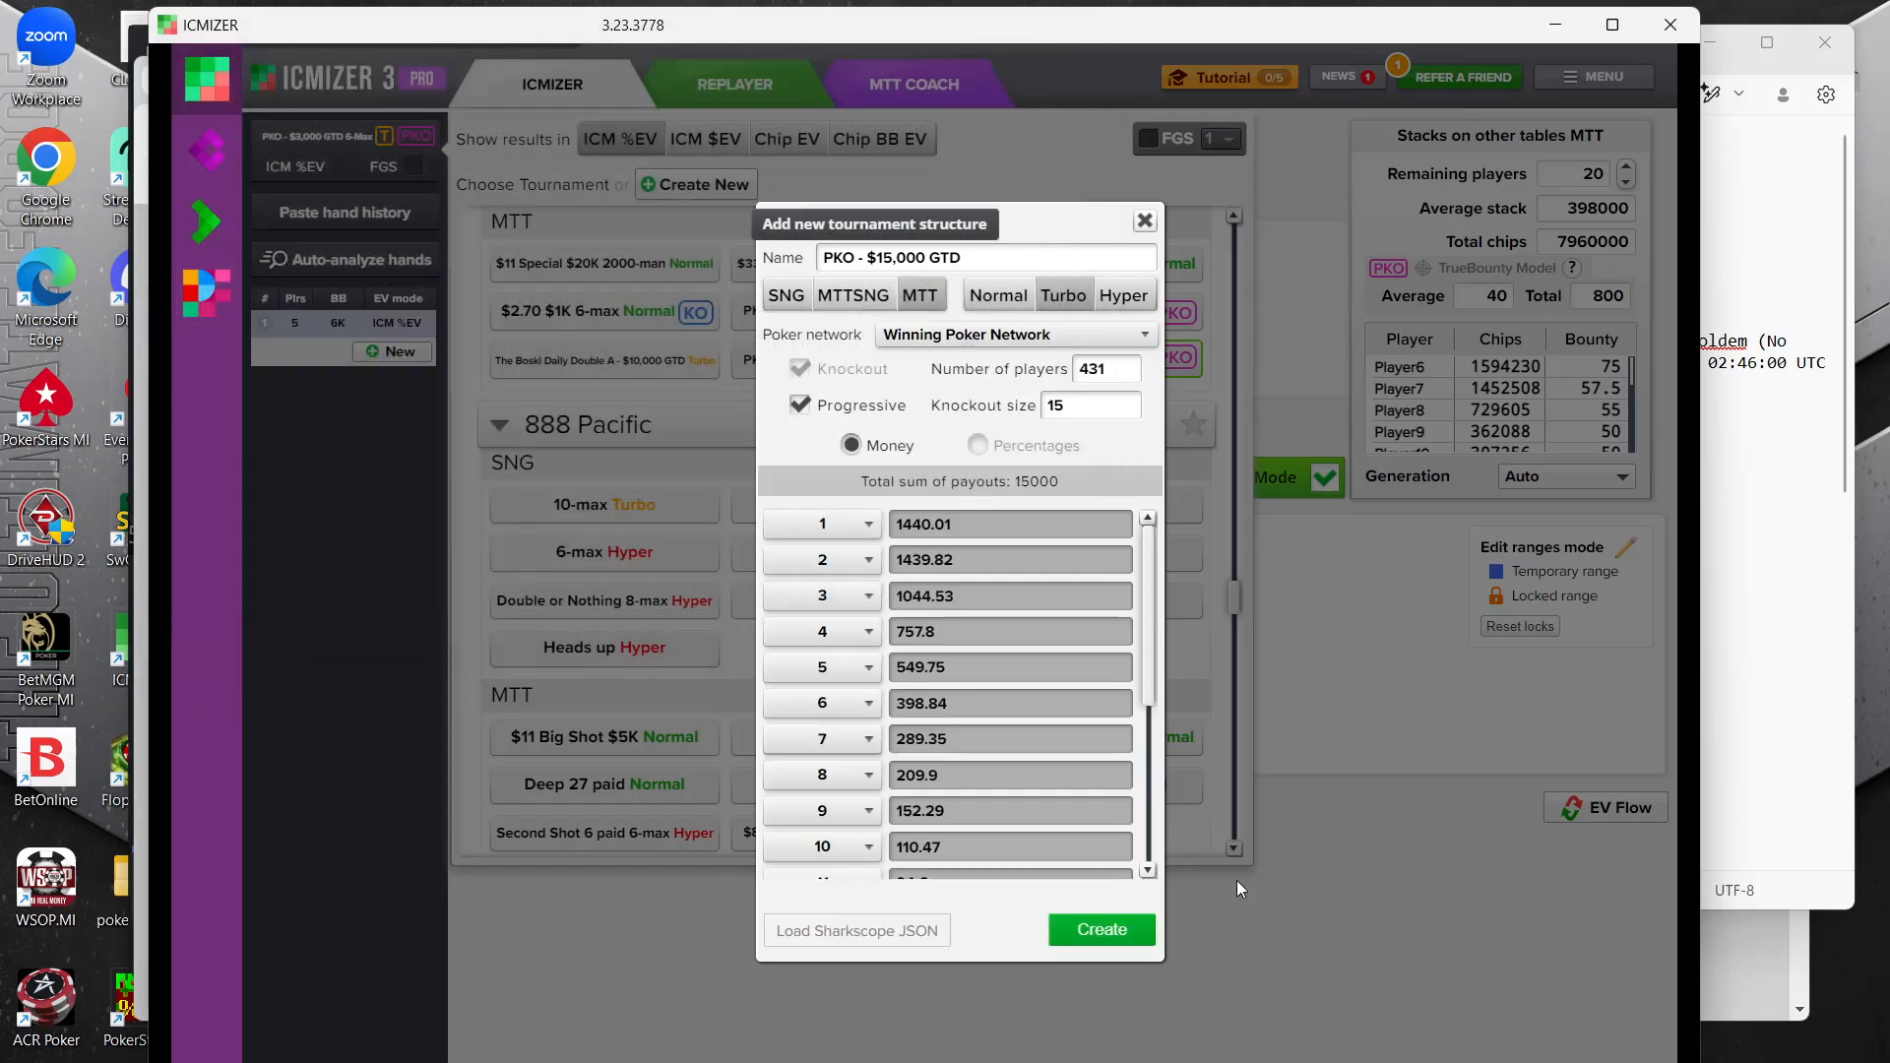
left_click(1063, 944)
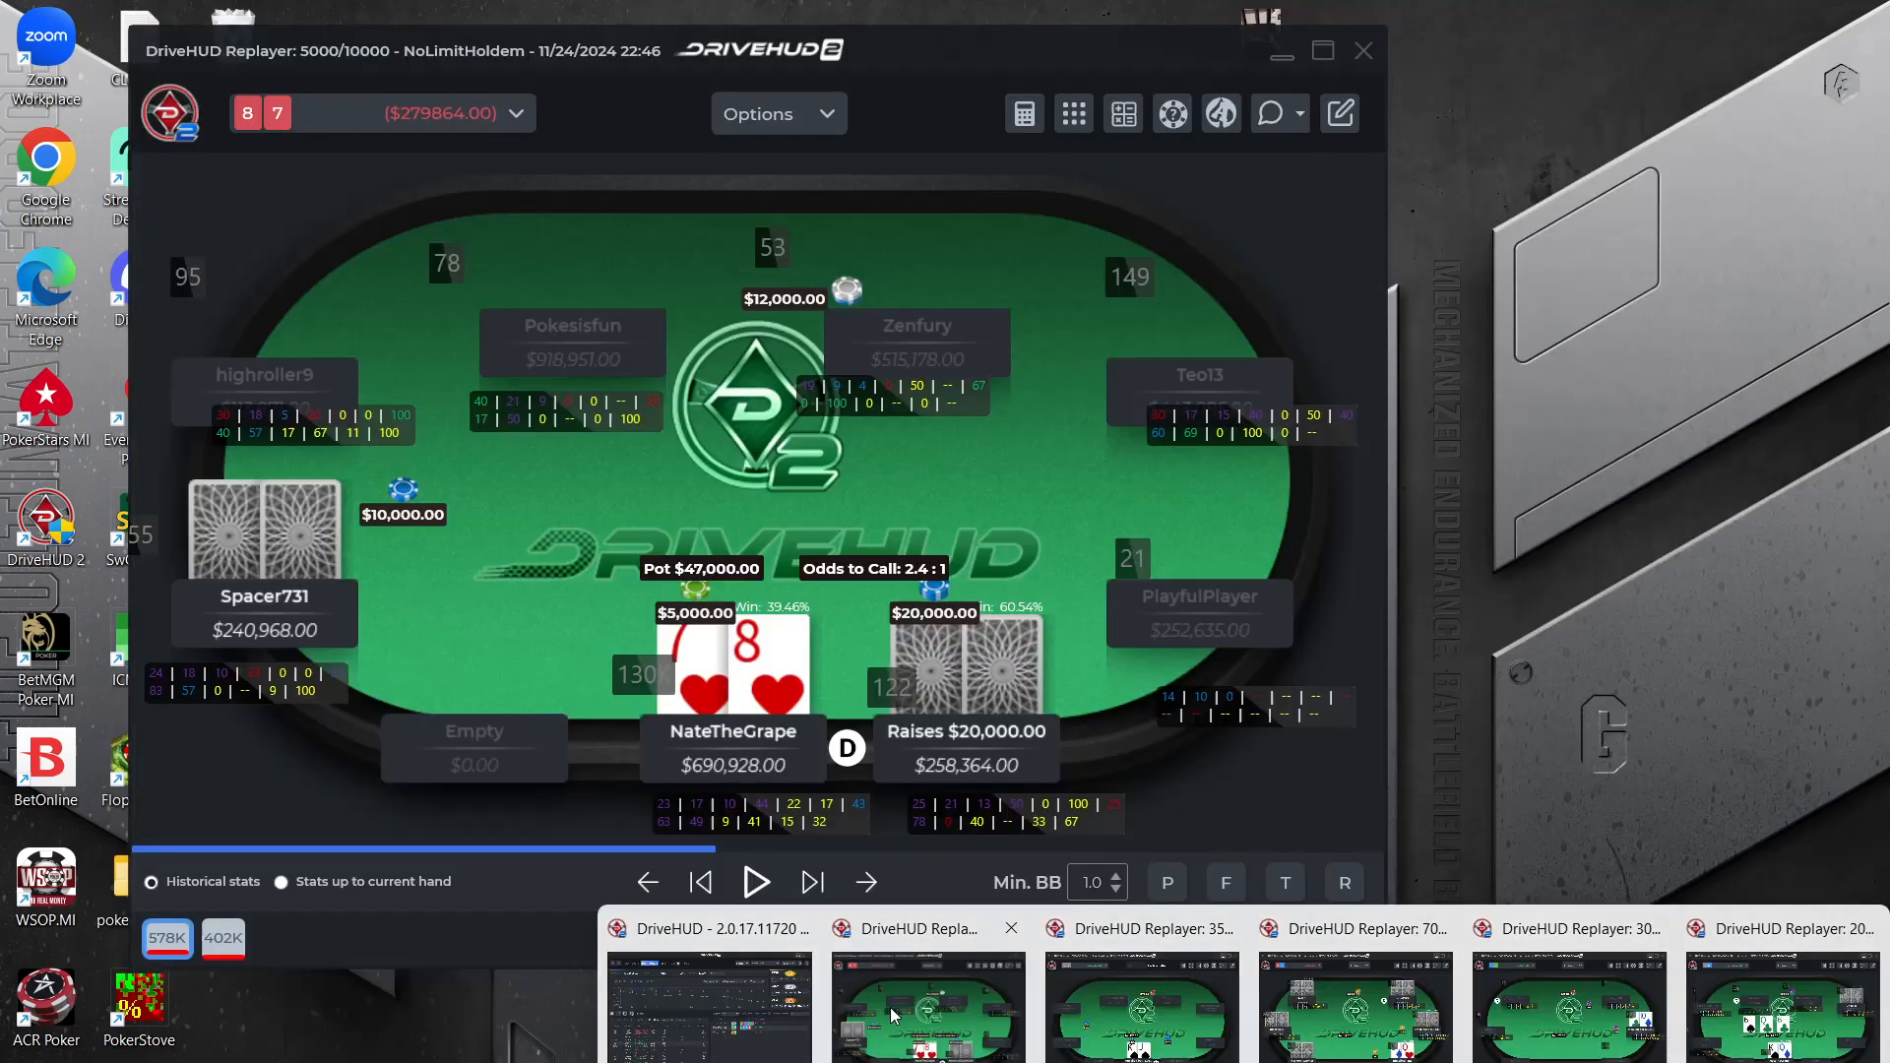
Export the 87 hand from the DriveHUD replayer as raw hand history and paste it into ICMIZER
left_click(890, 1008)
left_click(1278, 114)
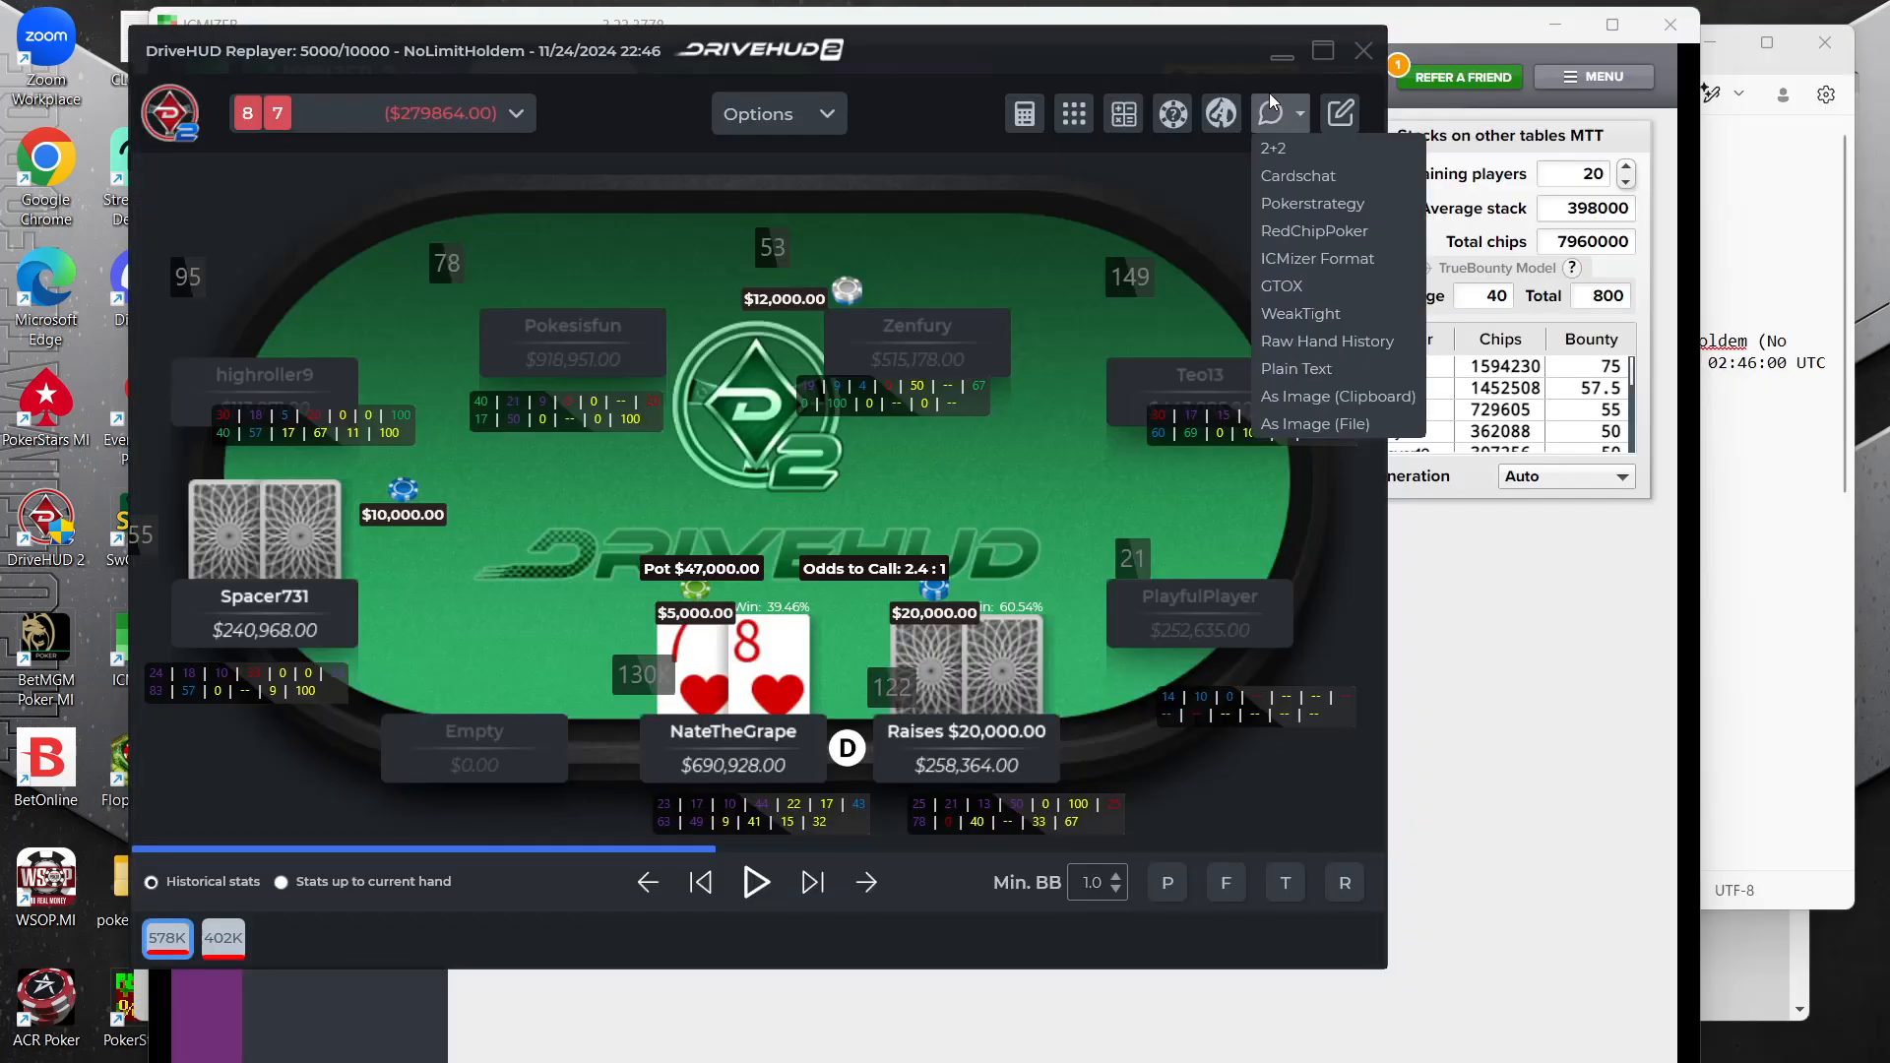
left_click(1302, 347)
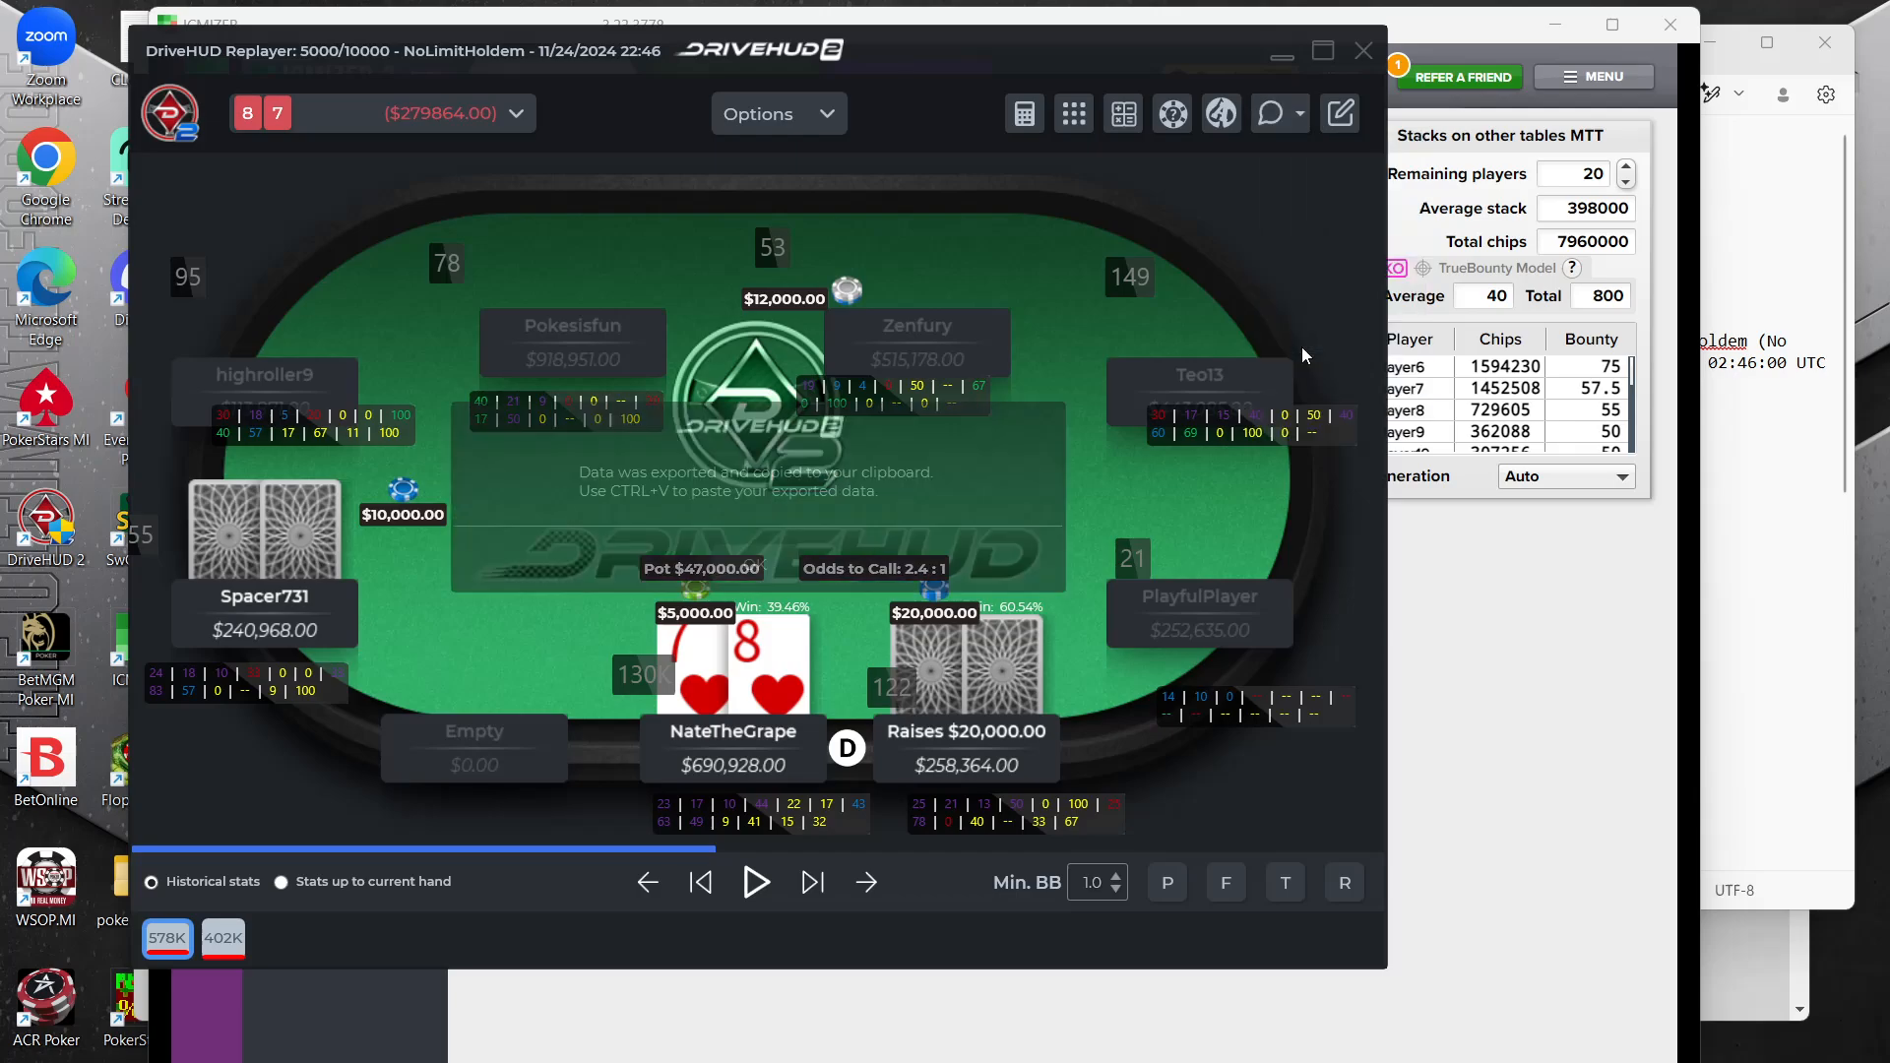
left_click(1530, 645)
left_click(369, 215)
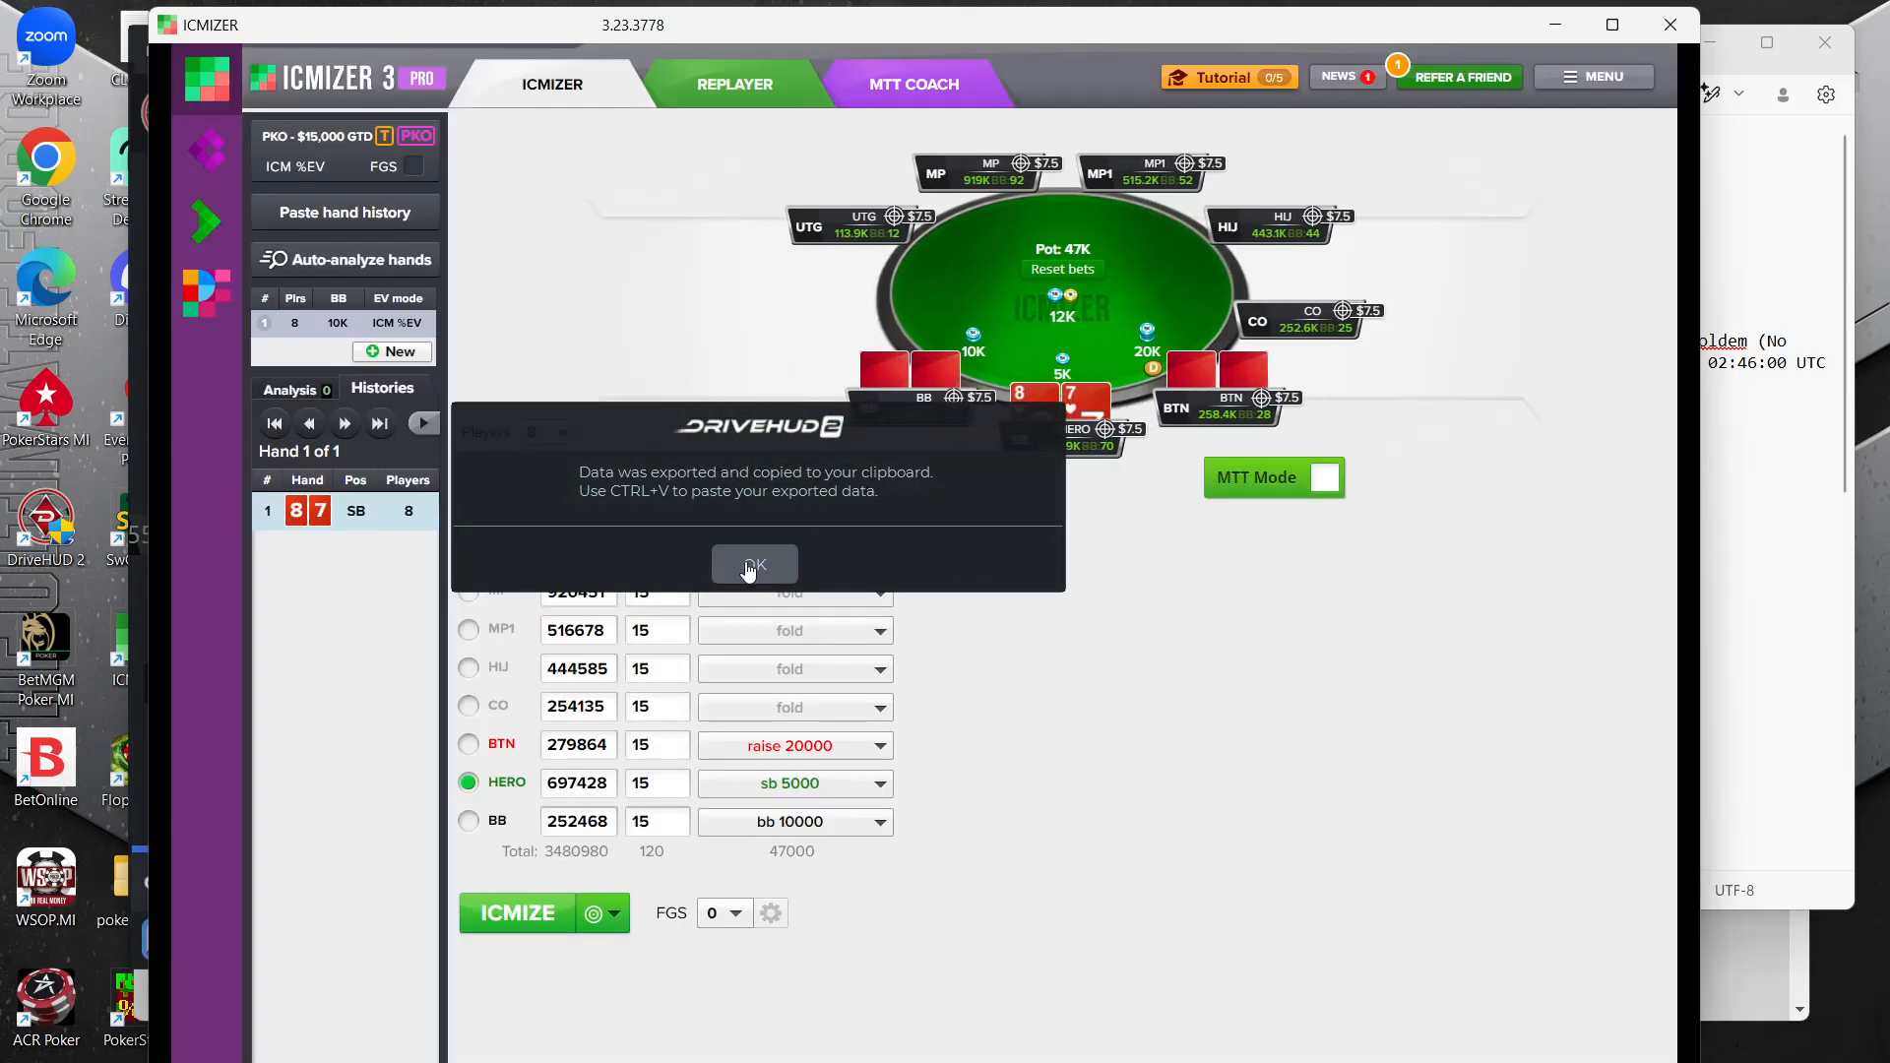
left_click(755, 564)
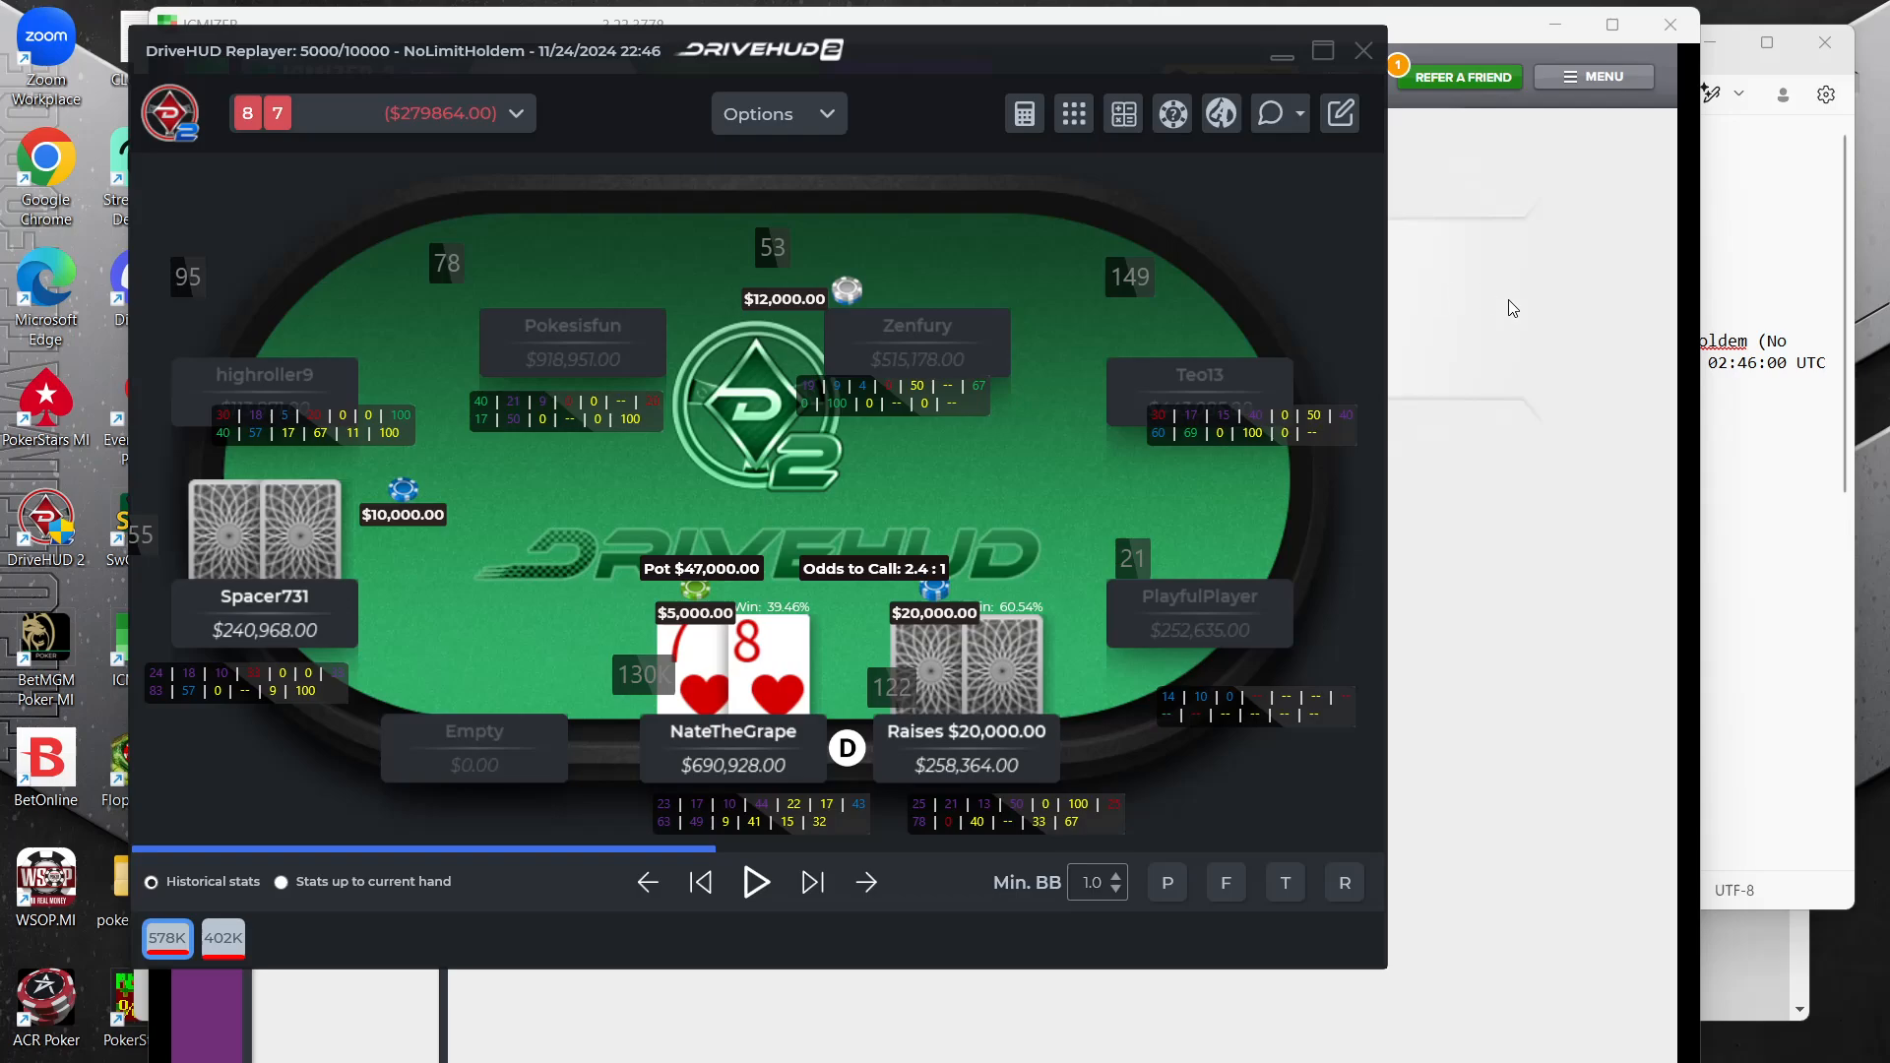
left_click(1524, 250)
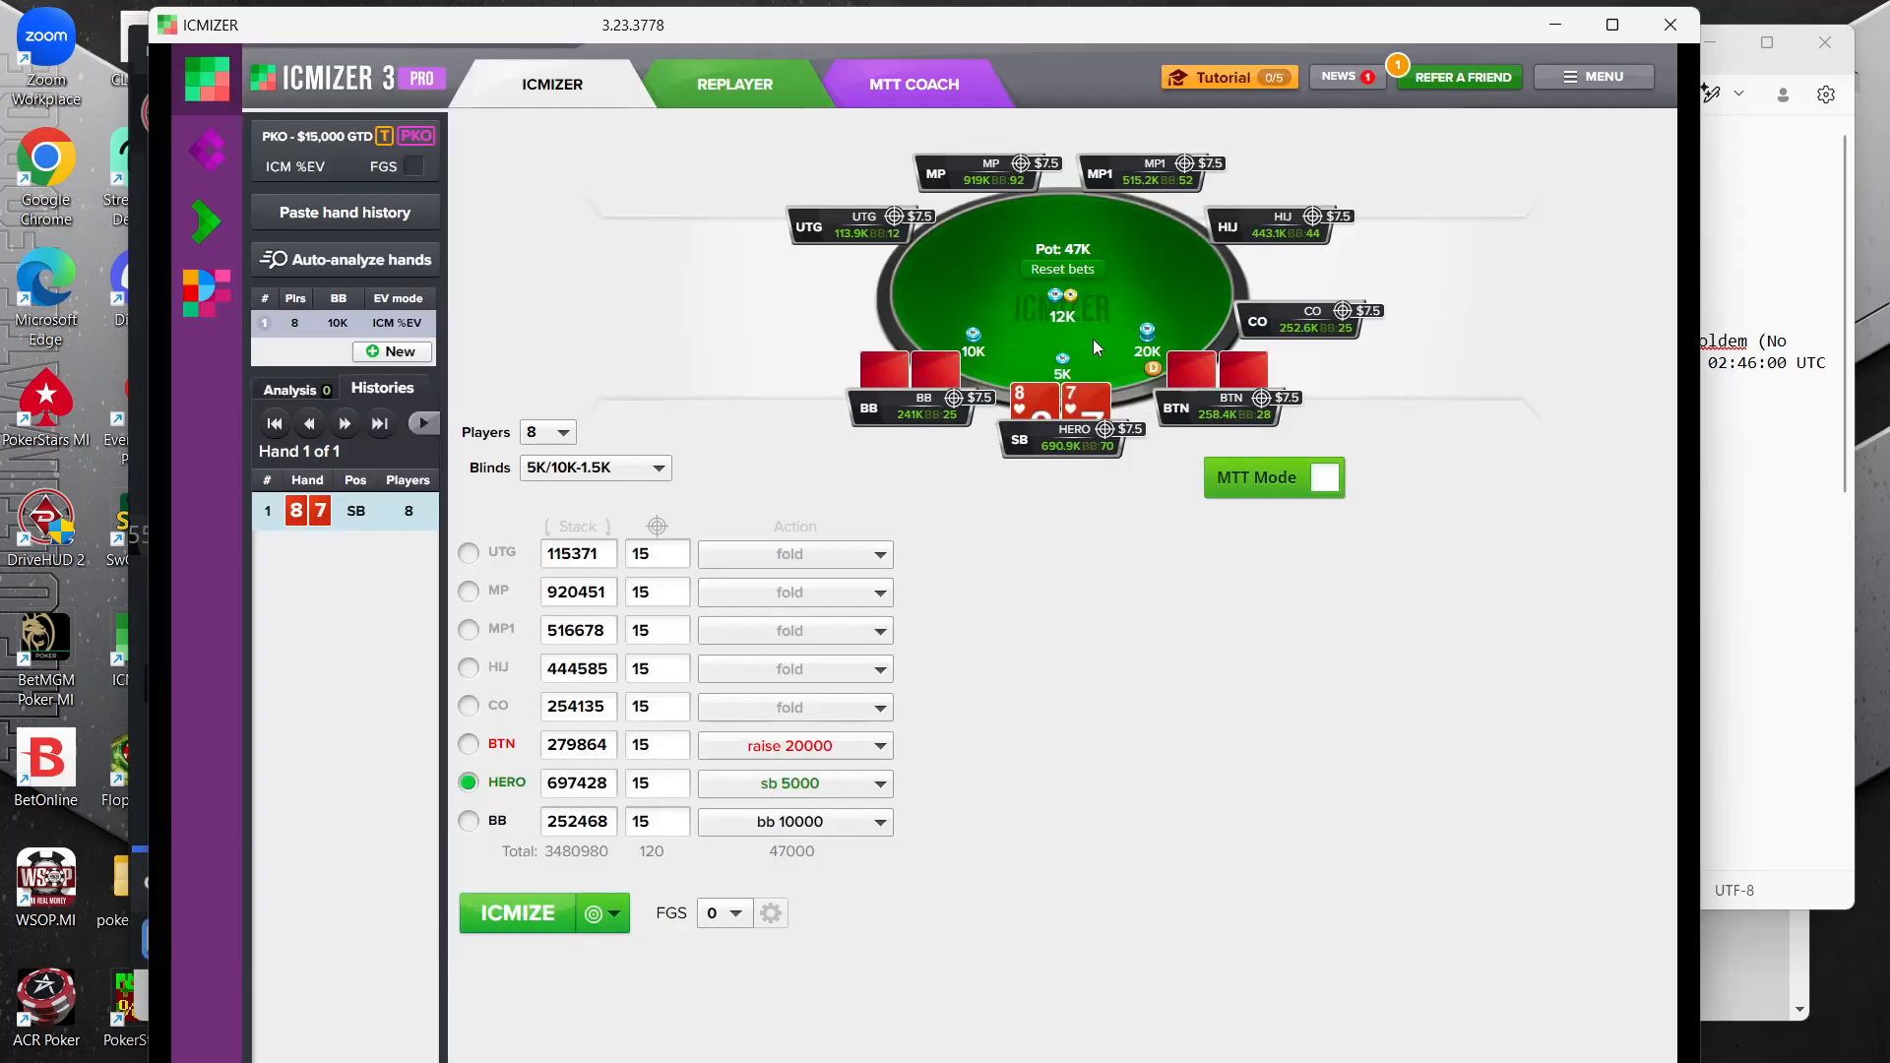
Glance at the hand history notes, return to ICMIZER and enable MTT Mode for the hand
left_click(1794, 239)
left_click(1012, 795)
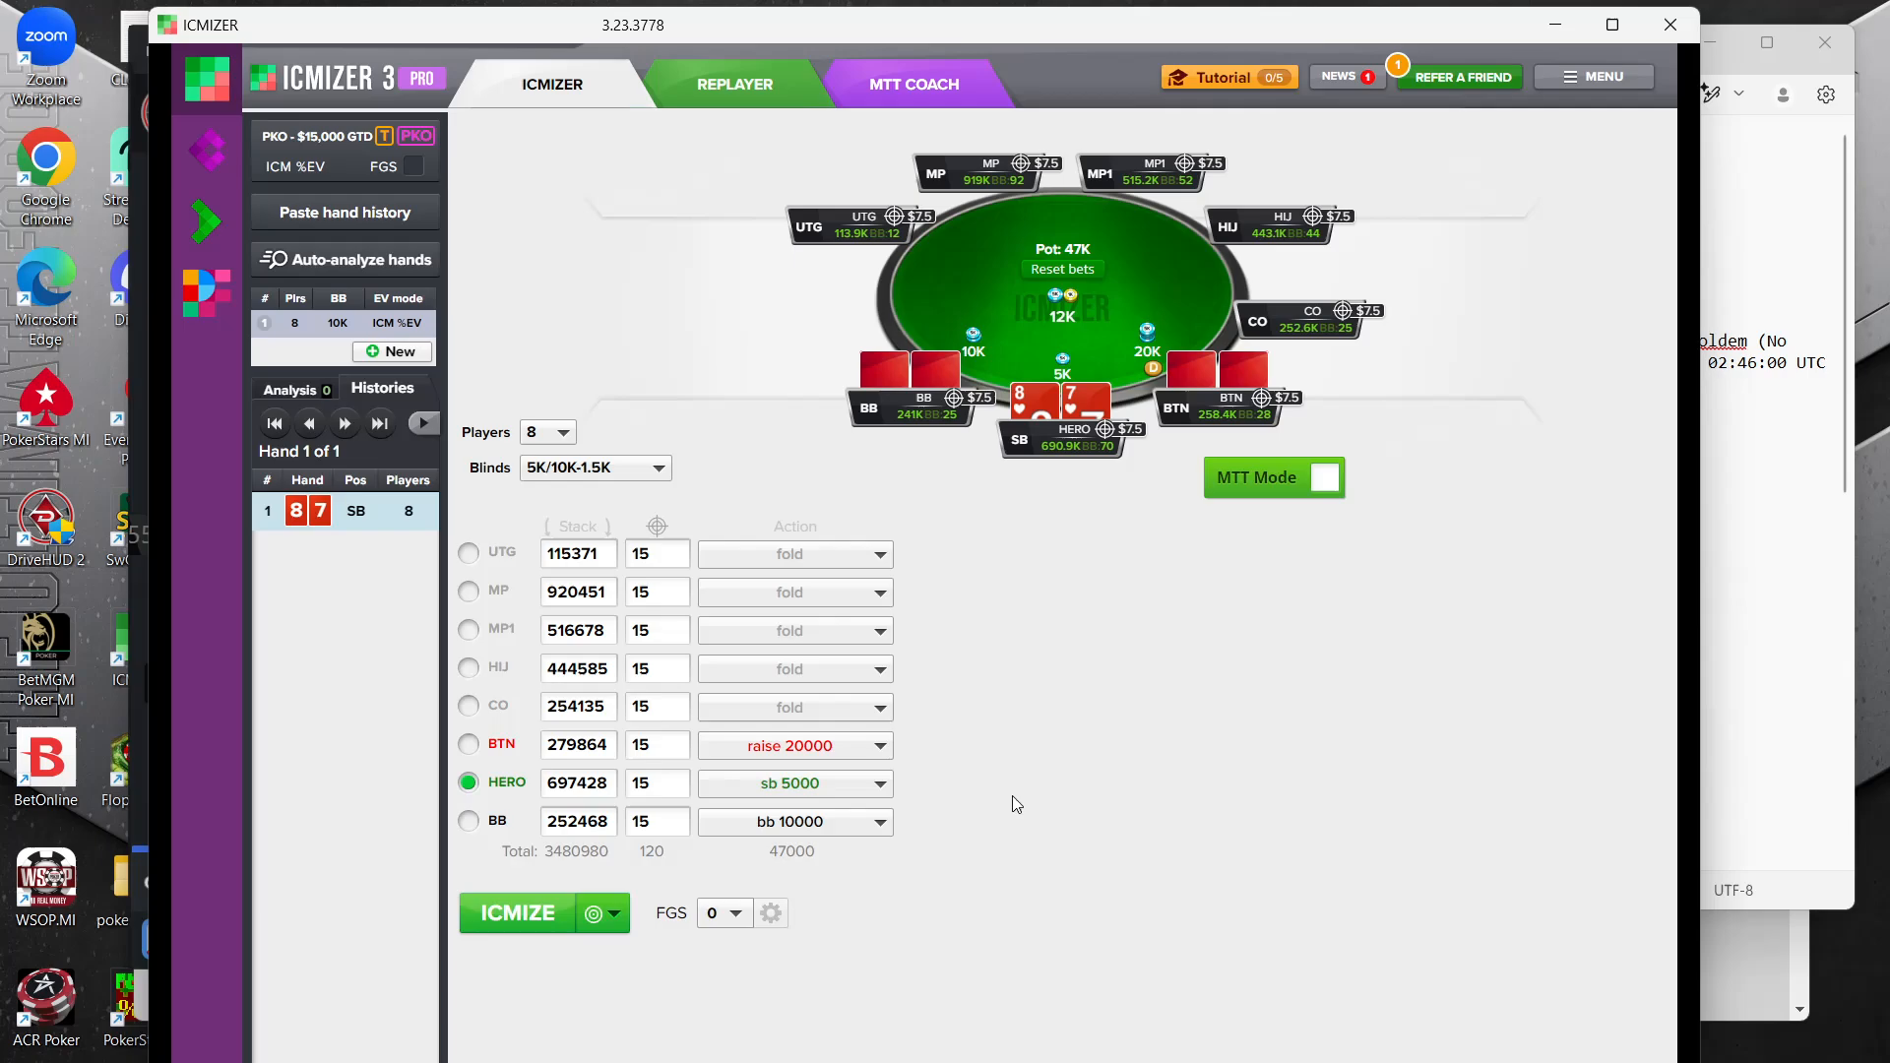
left_click(1324, 483)
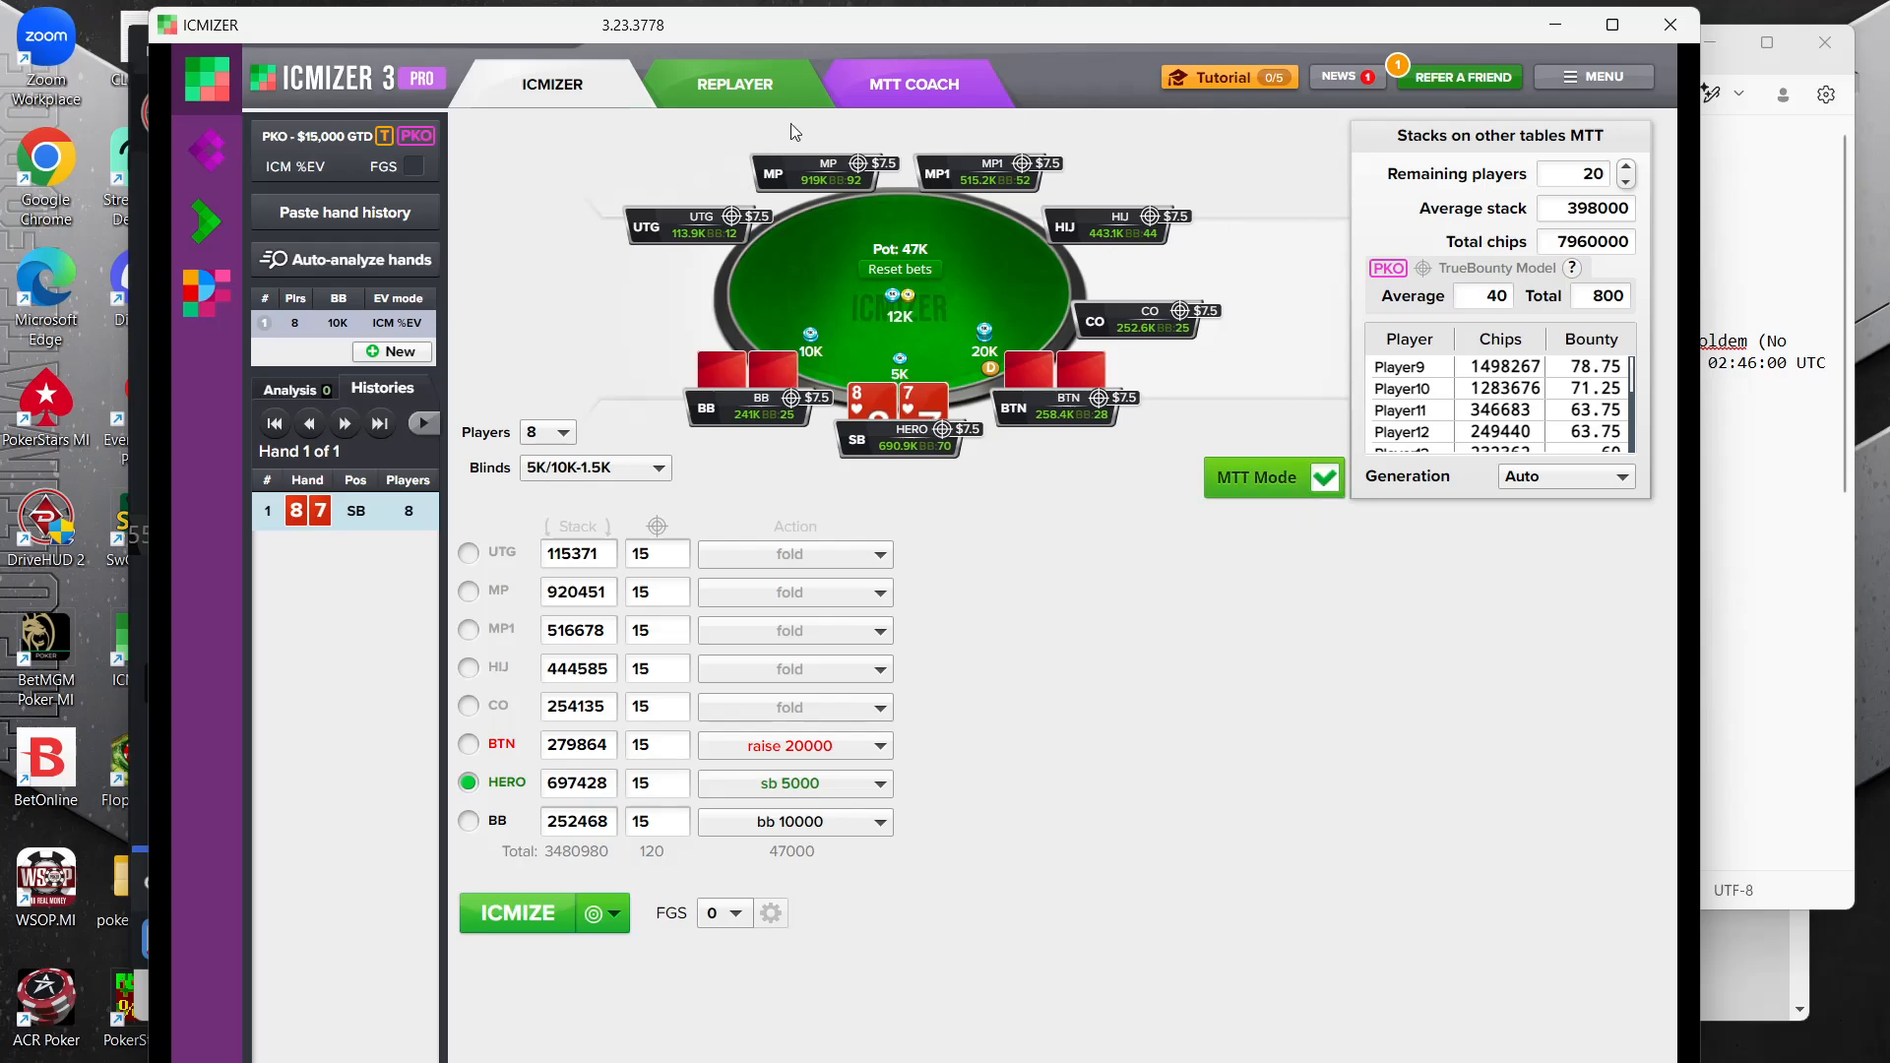
Check the hand notes and the SharkScope tournament page, minimize the browser and set the remaining players to 205
left_click(1783, 611)
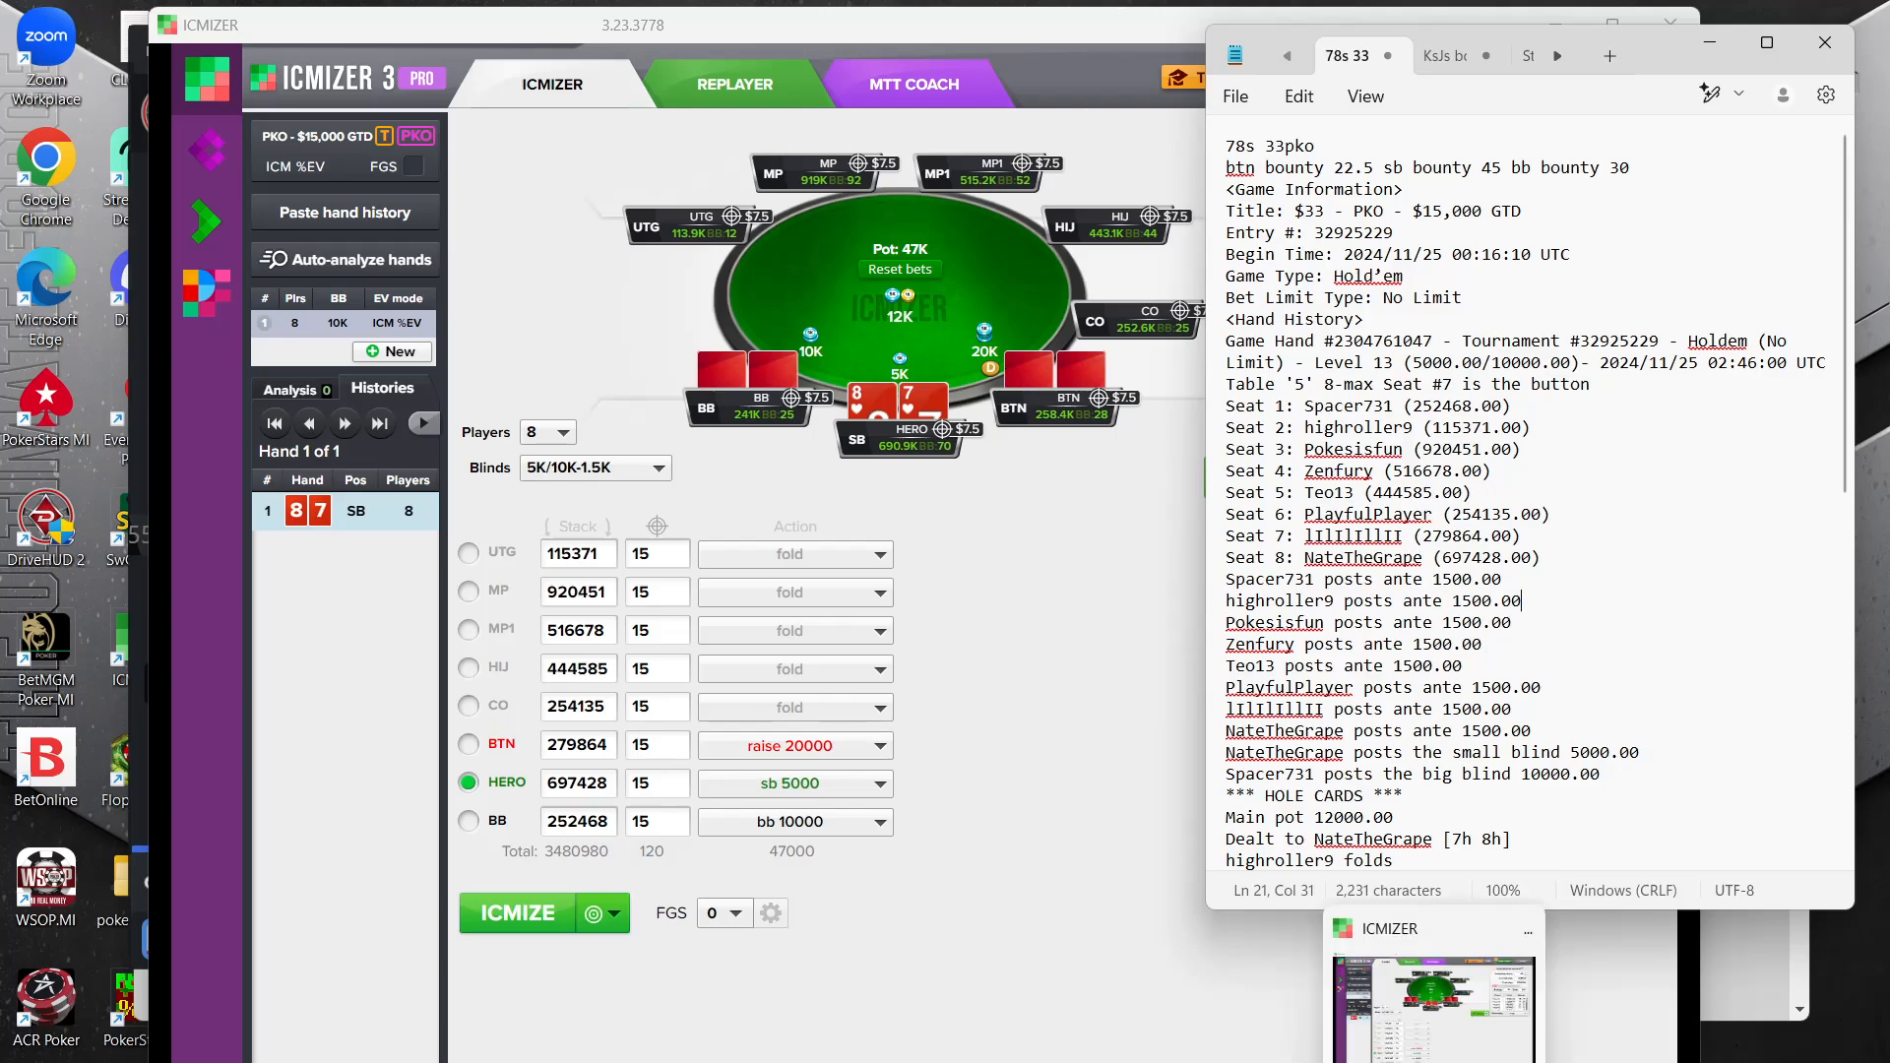
left_click(1400, 1061)
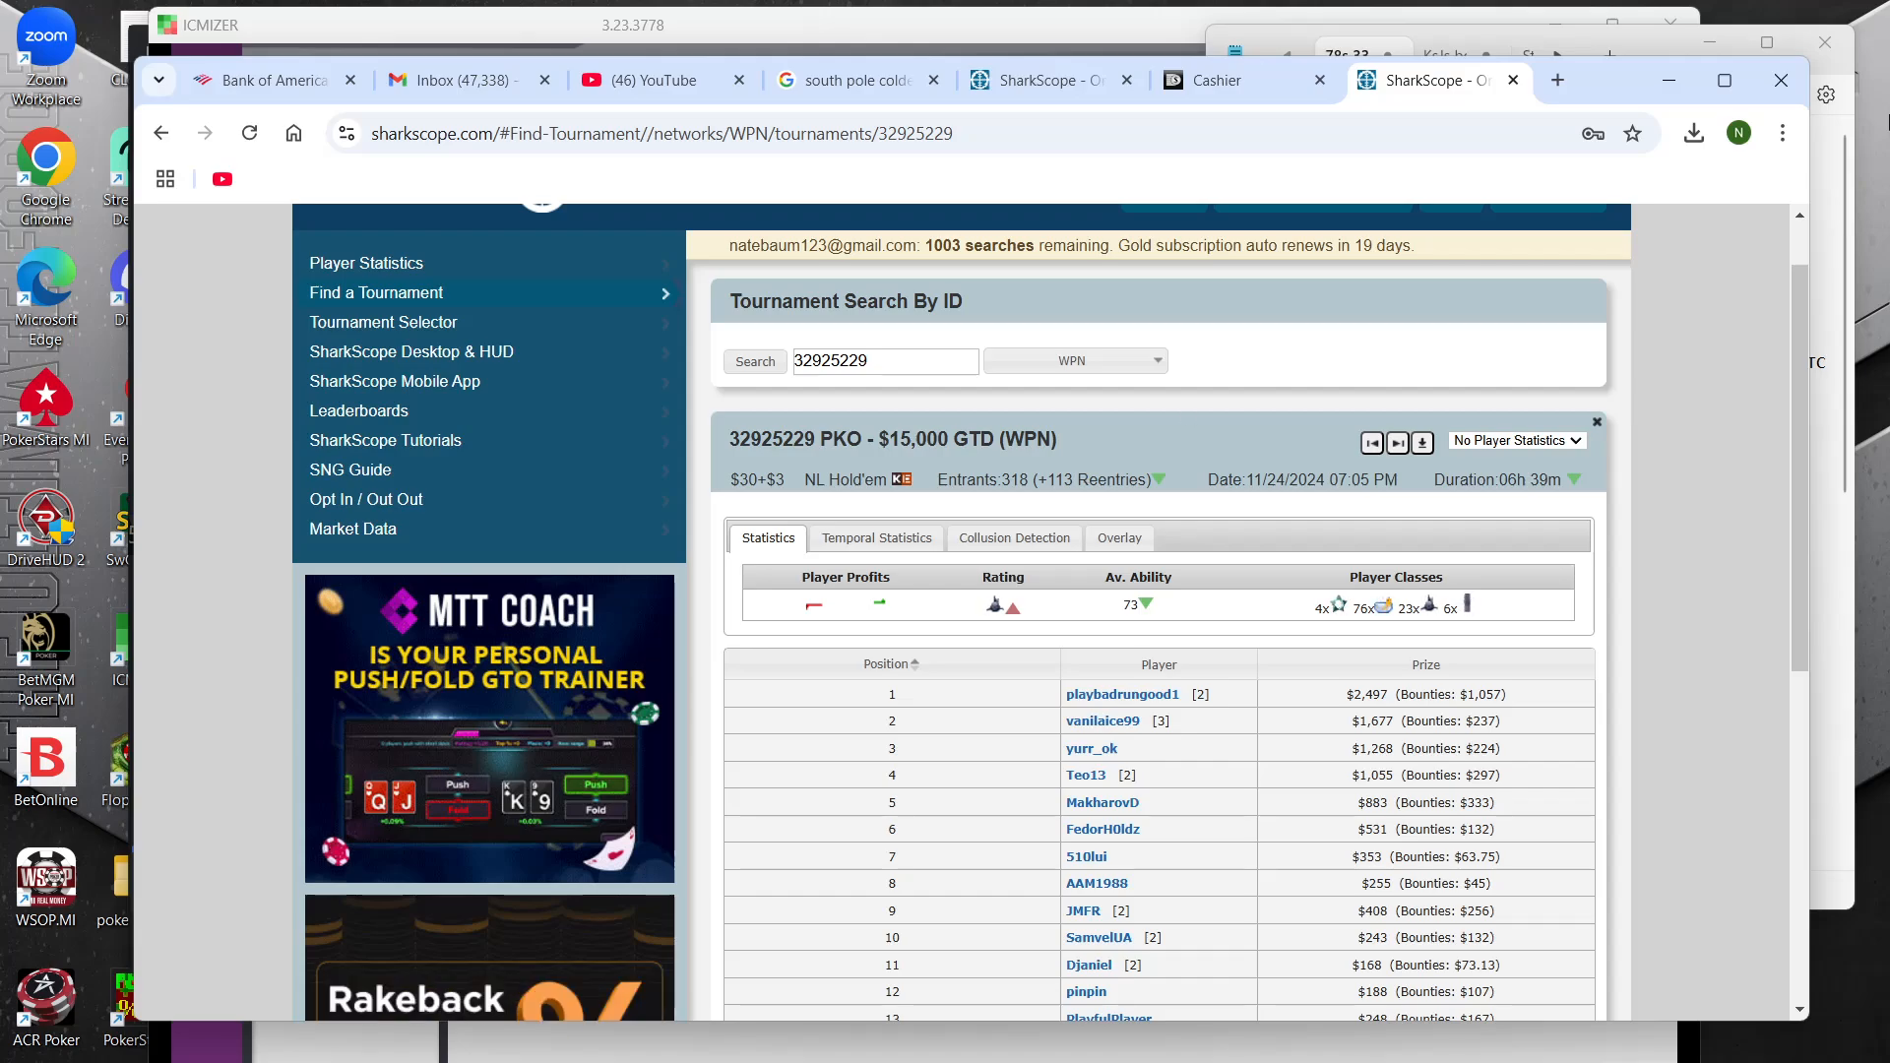
left_click(1669, 79)
left_click(1112, 27)
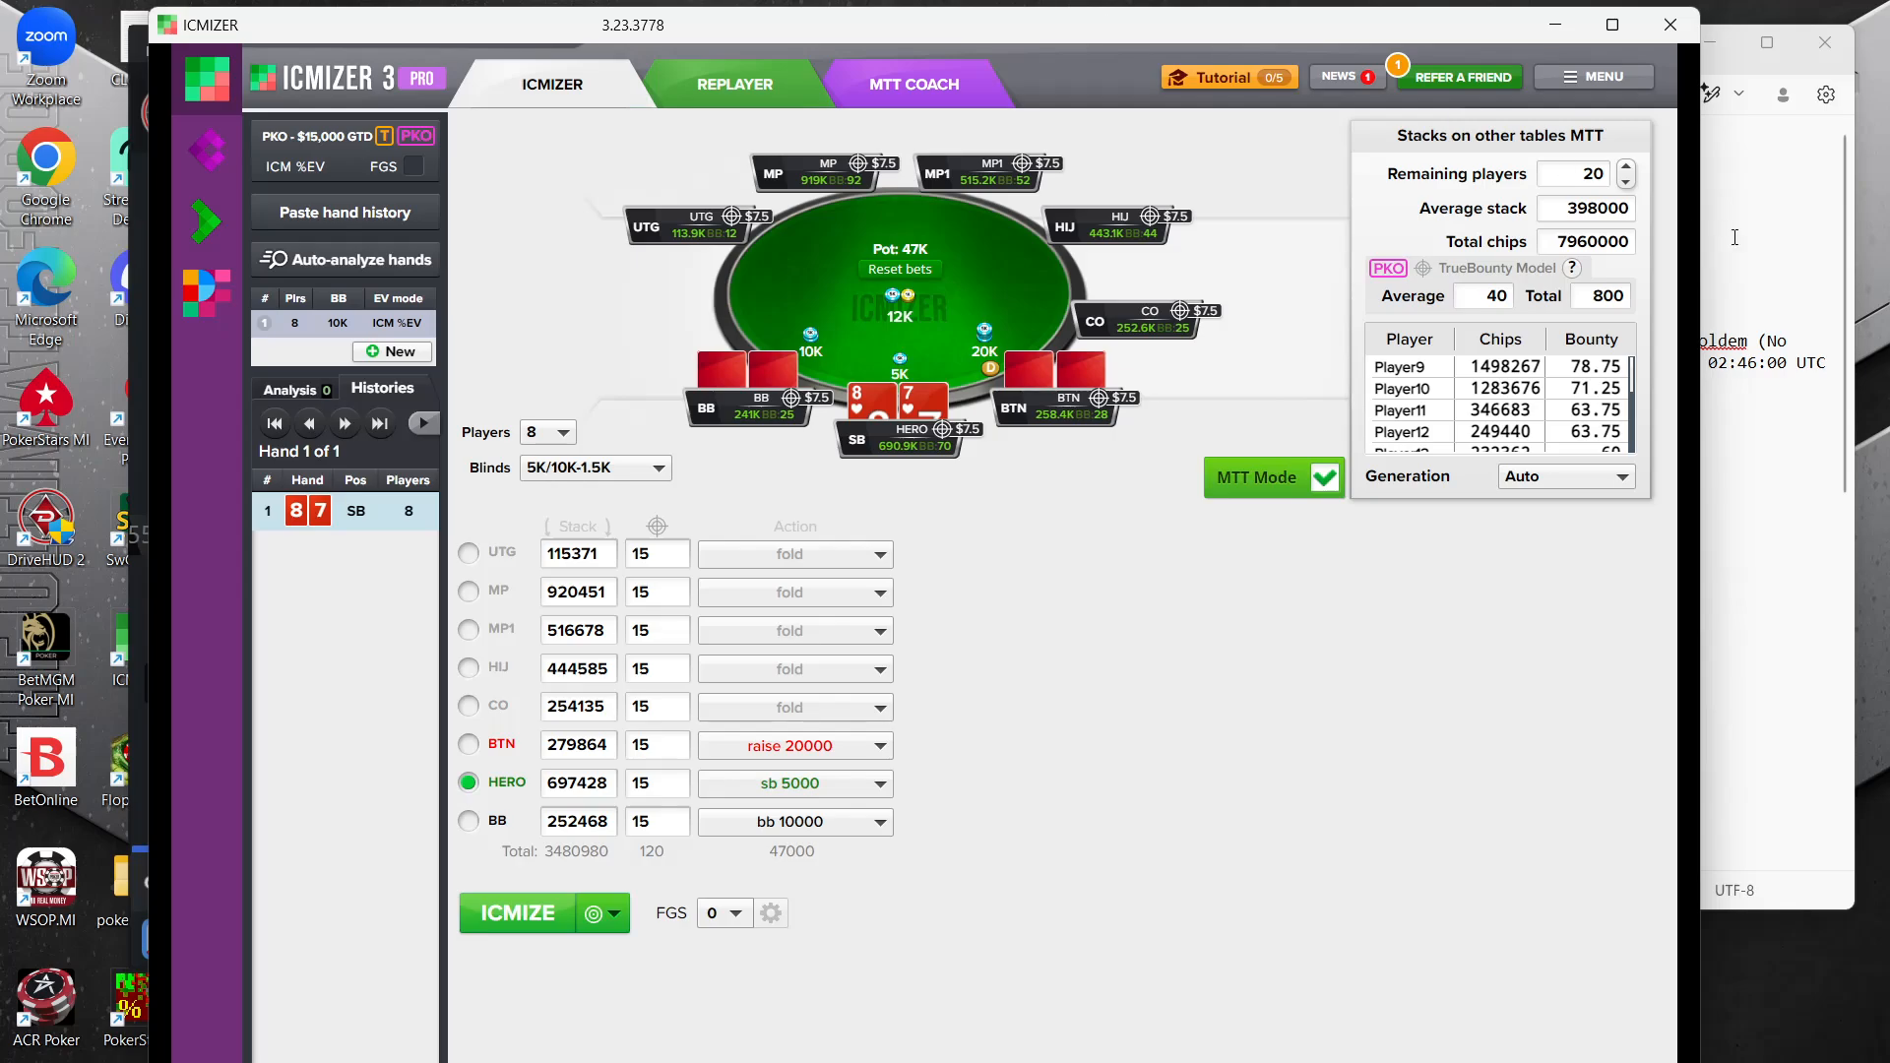
double_click(1600, 174)
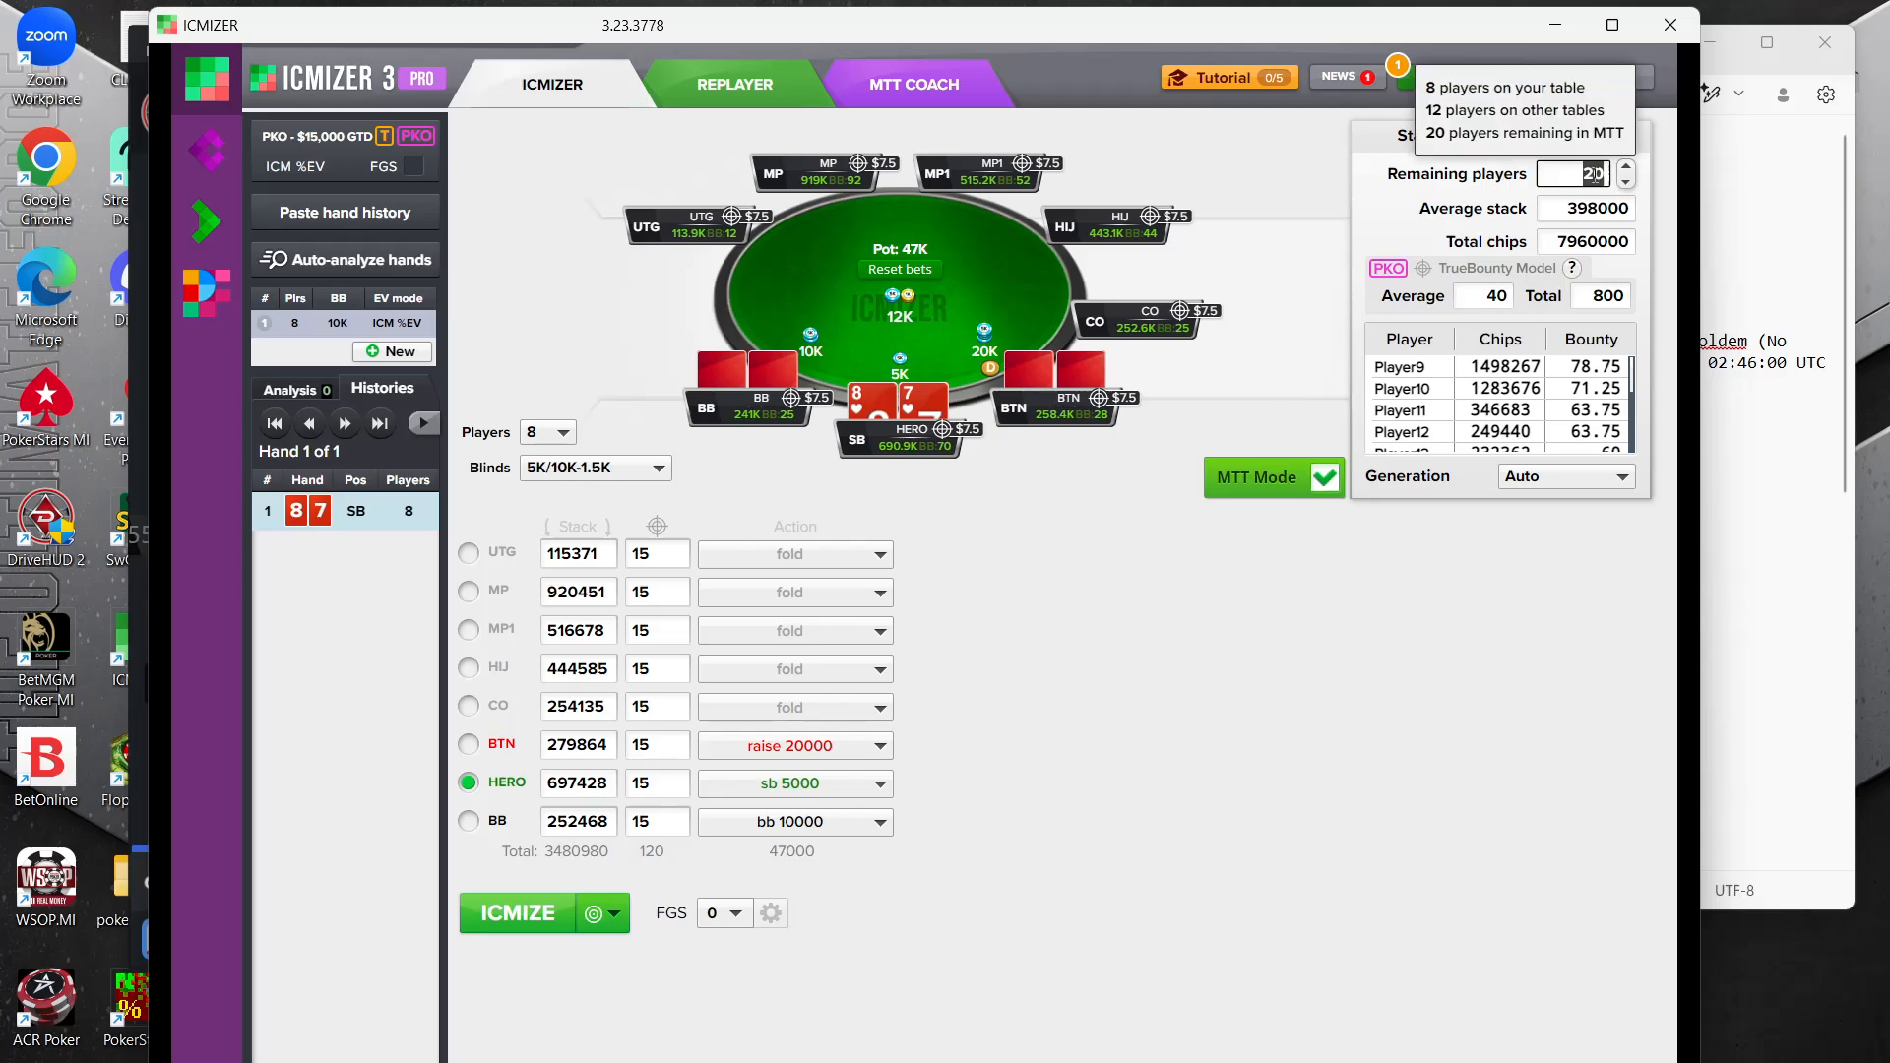
type("205")
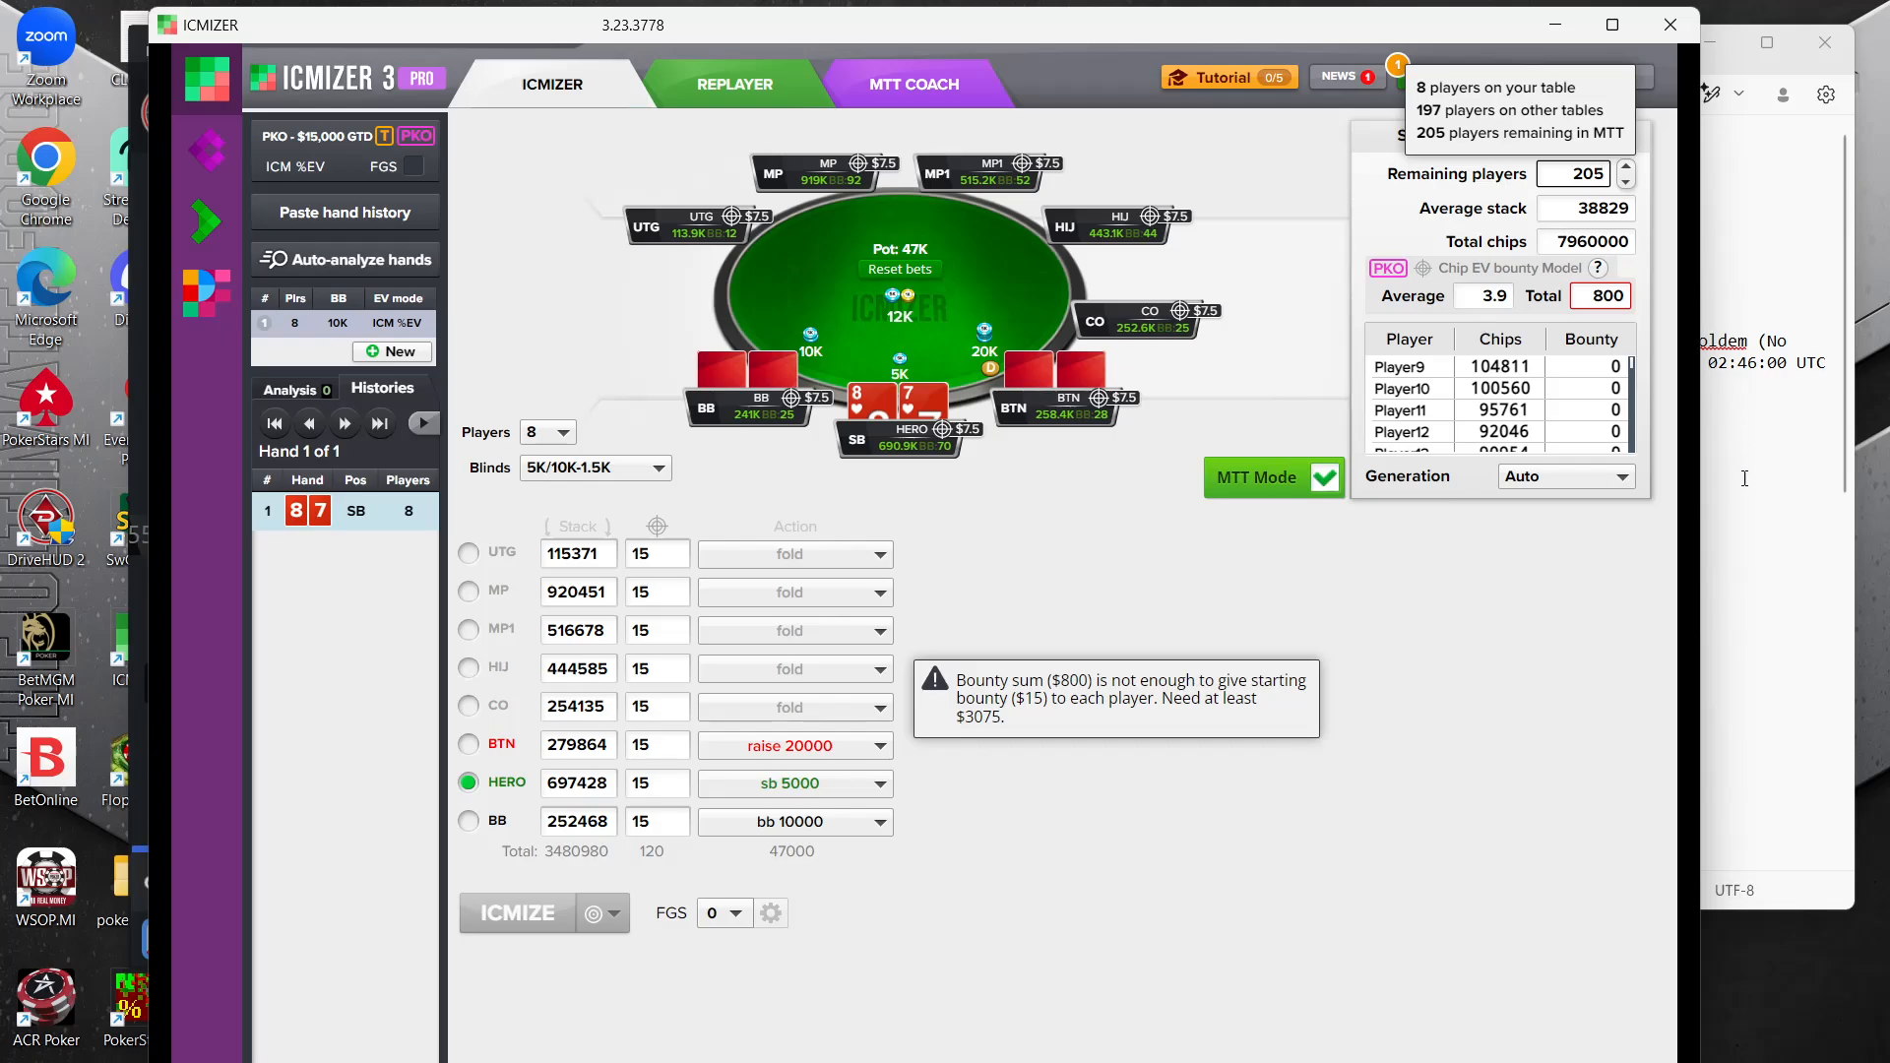
Consult the hand notes and set the total bounties for the tournament to 3900
left_click(1760, 584)
left_click(1757, 576)
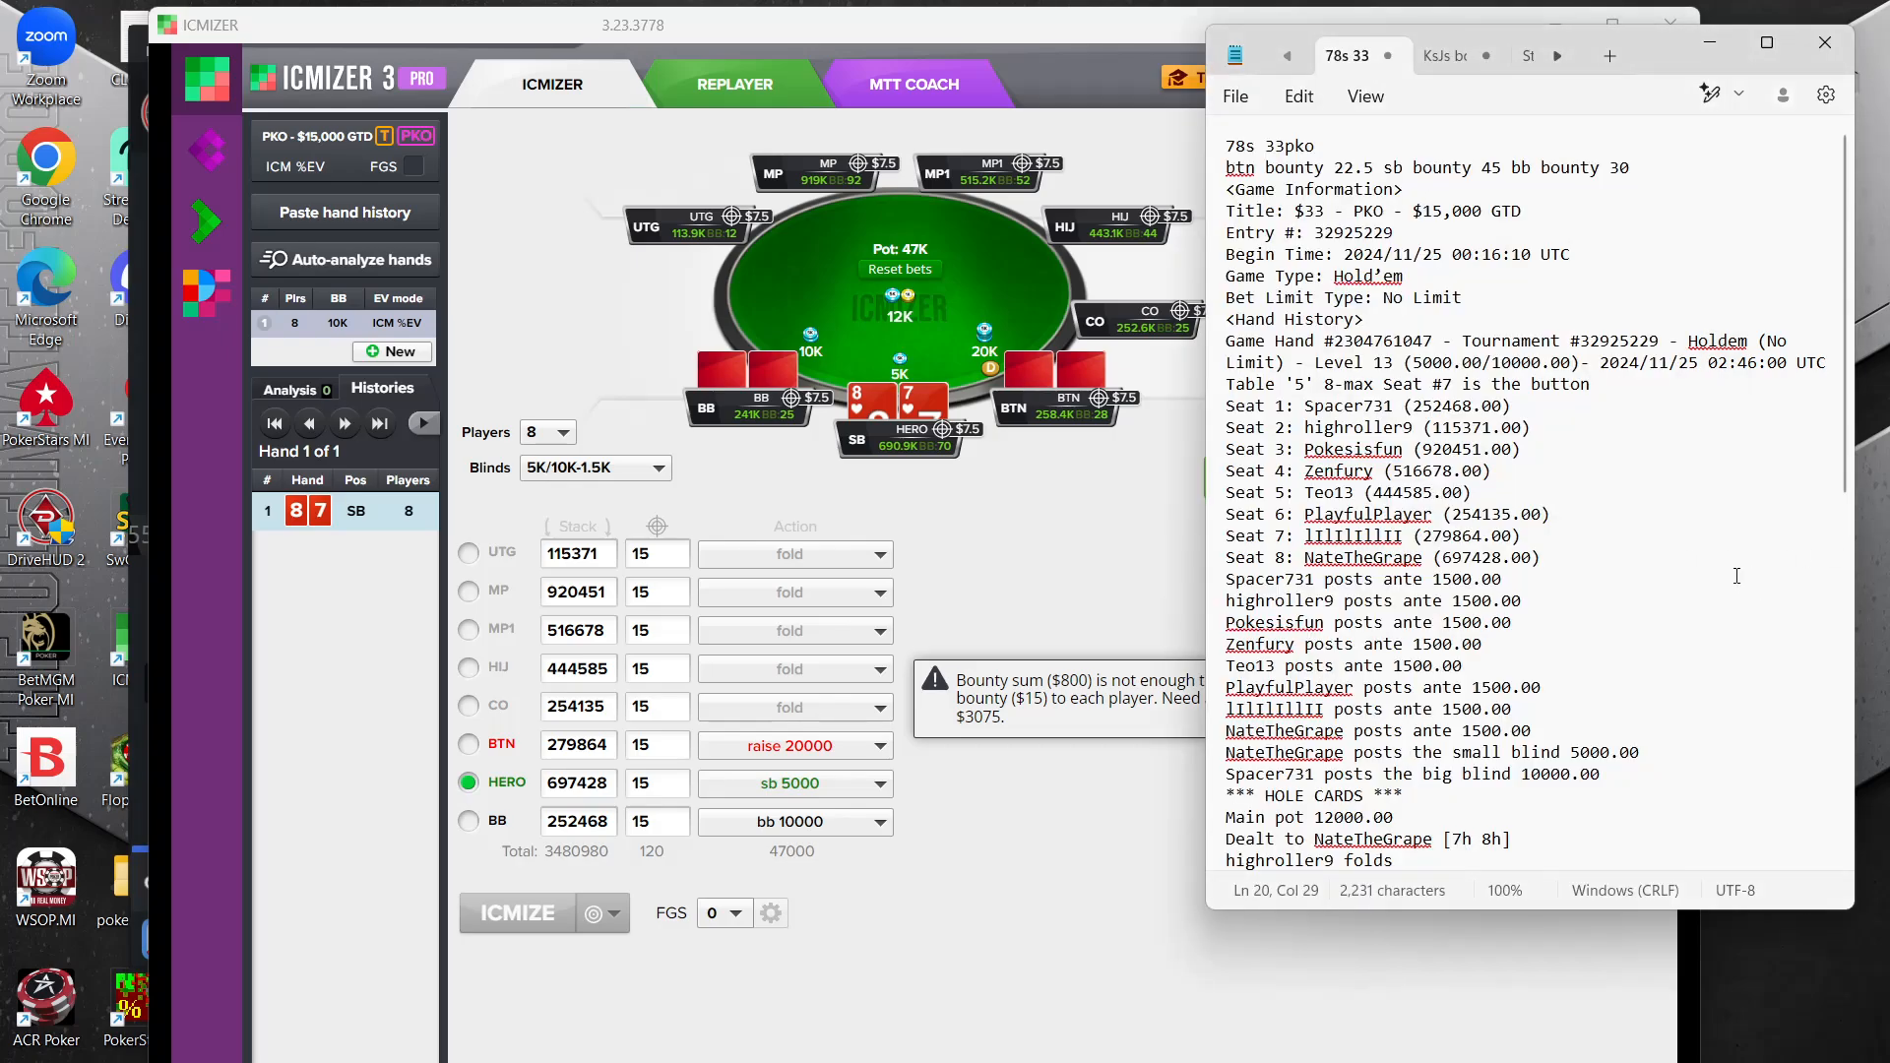
left_click(1161, 537)
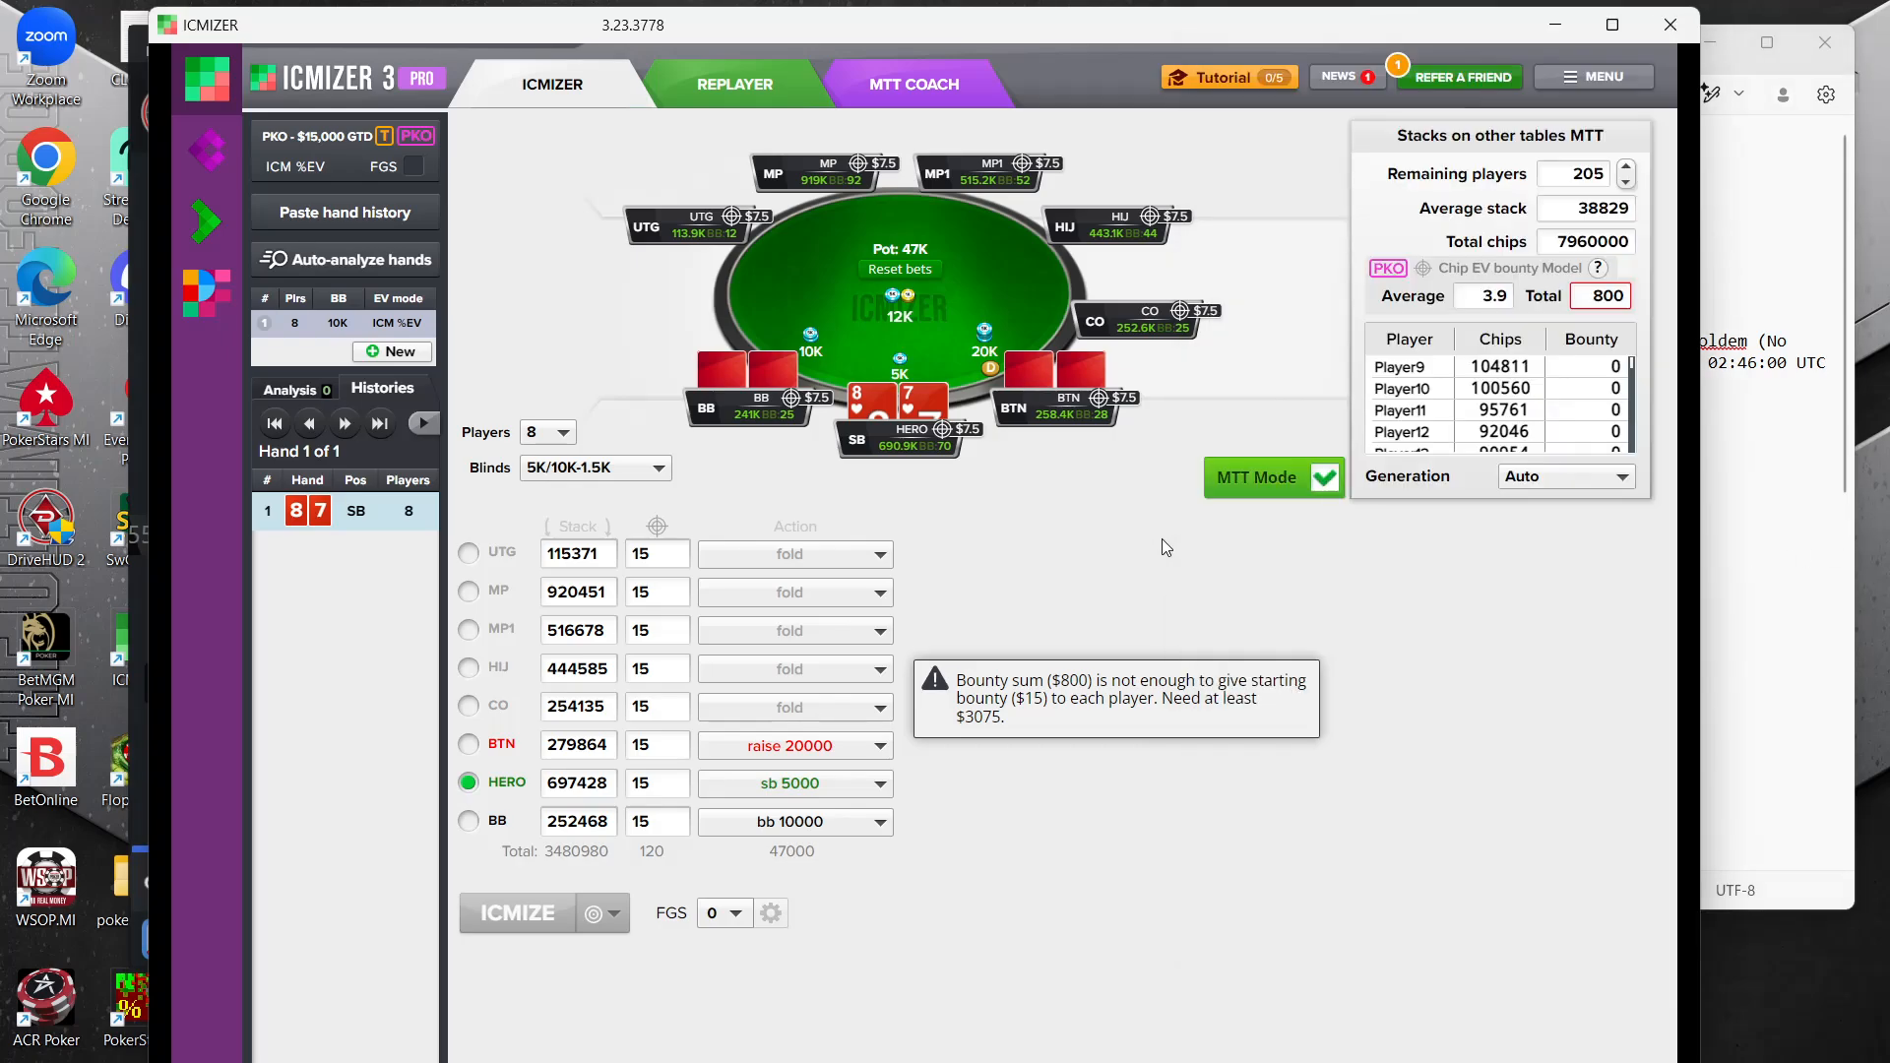
left_click(1584, 294)
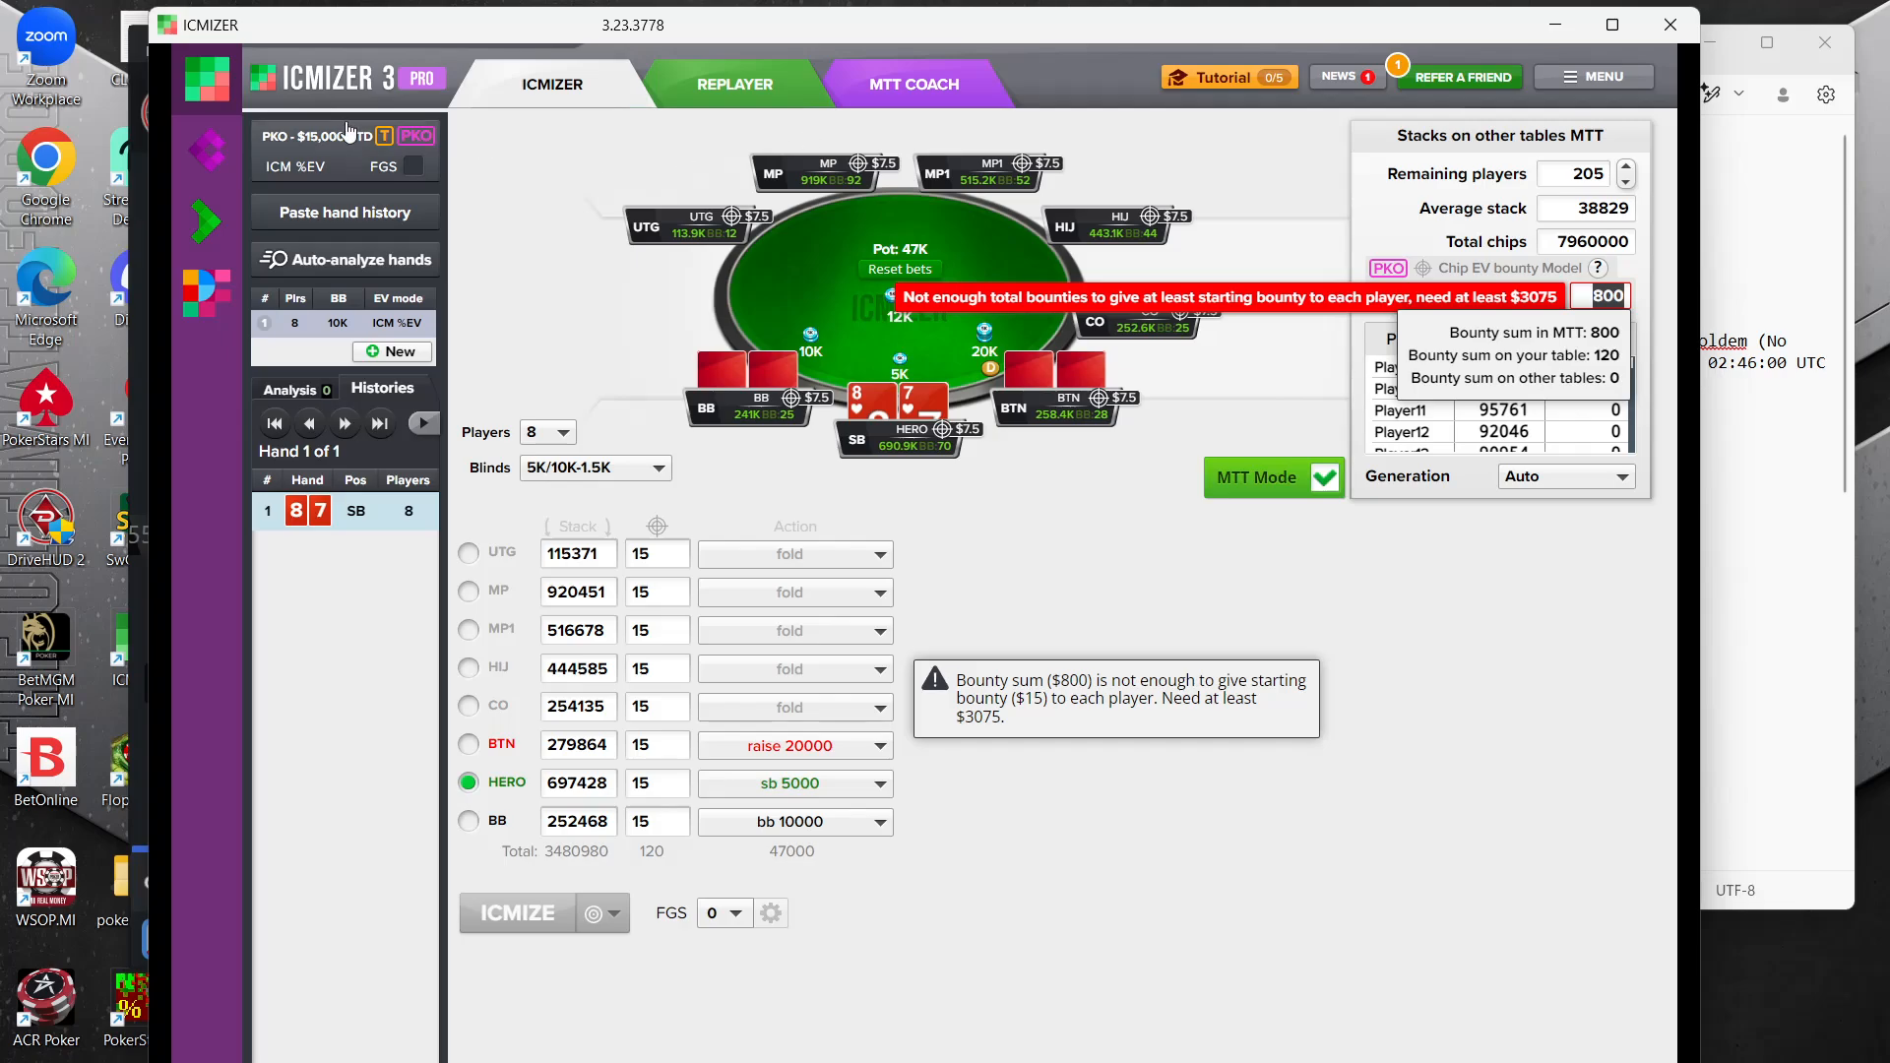
mouse_move(346, 128)
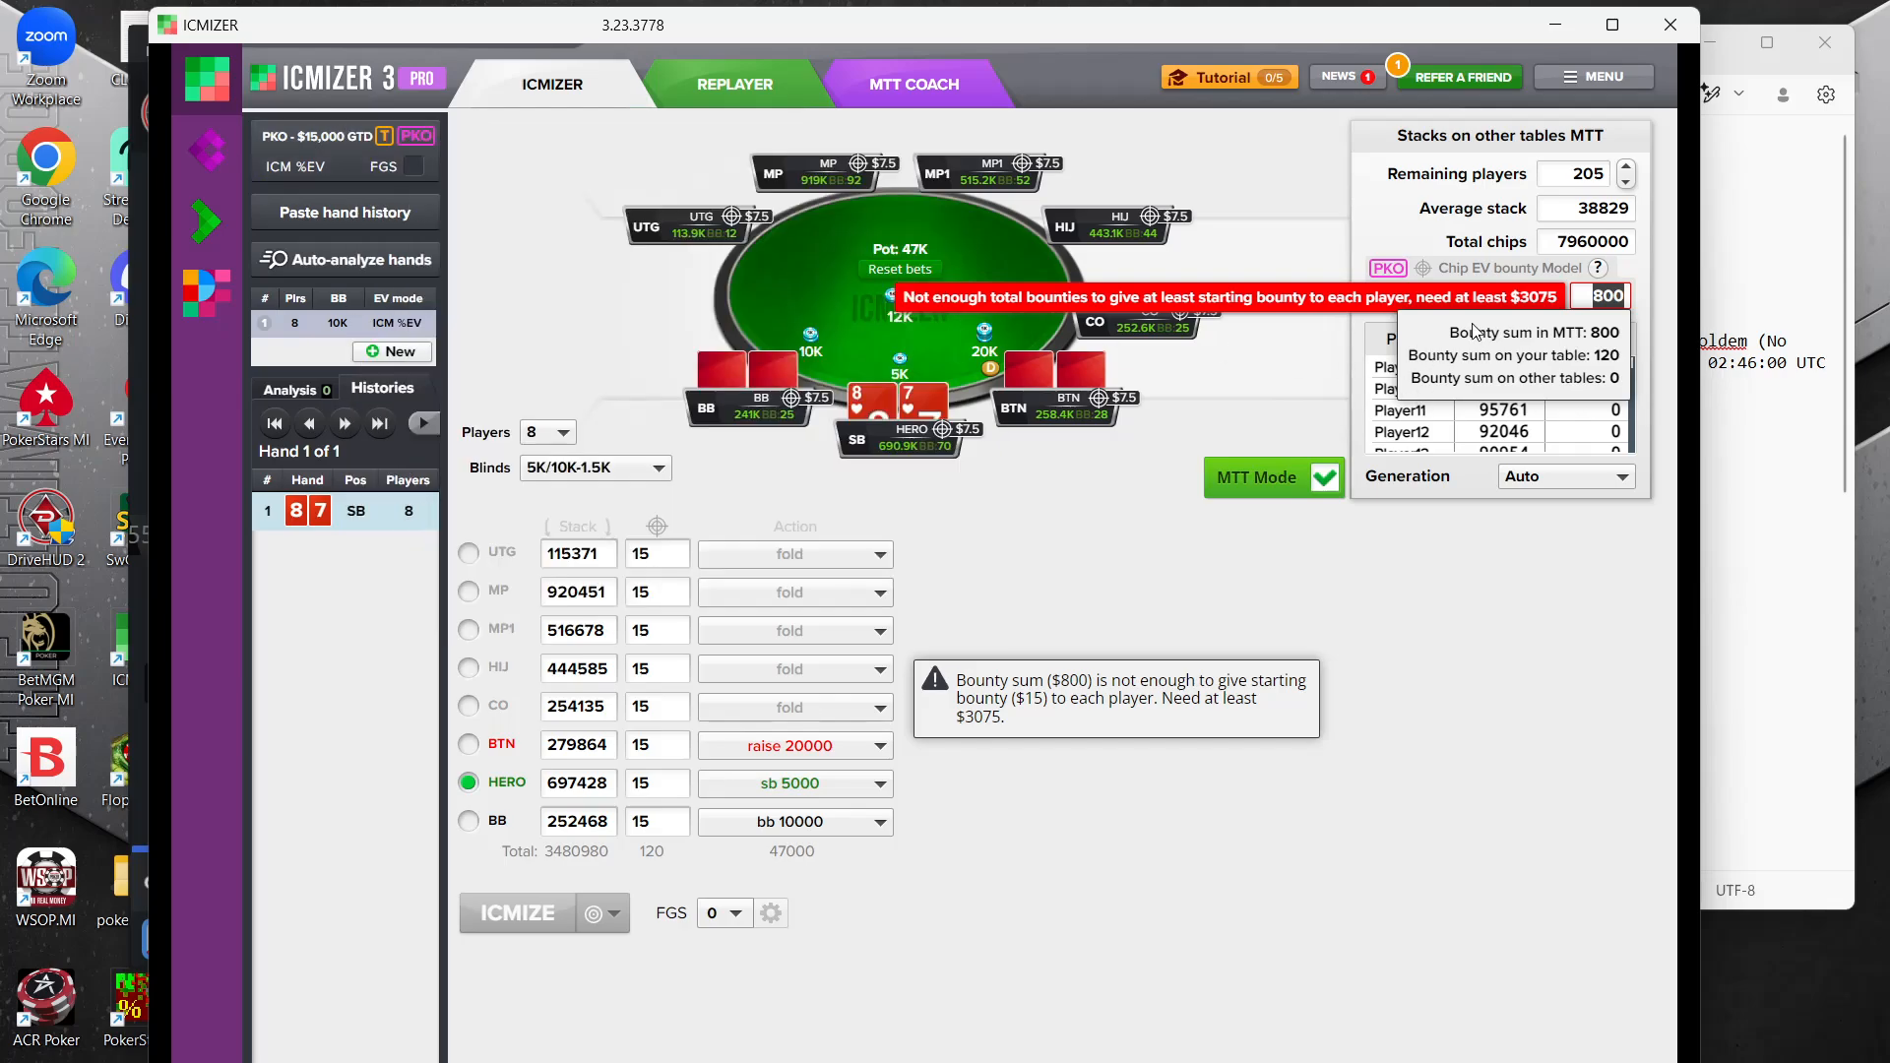
type("3900")
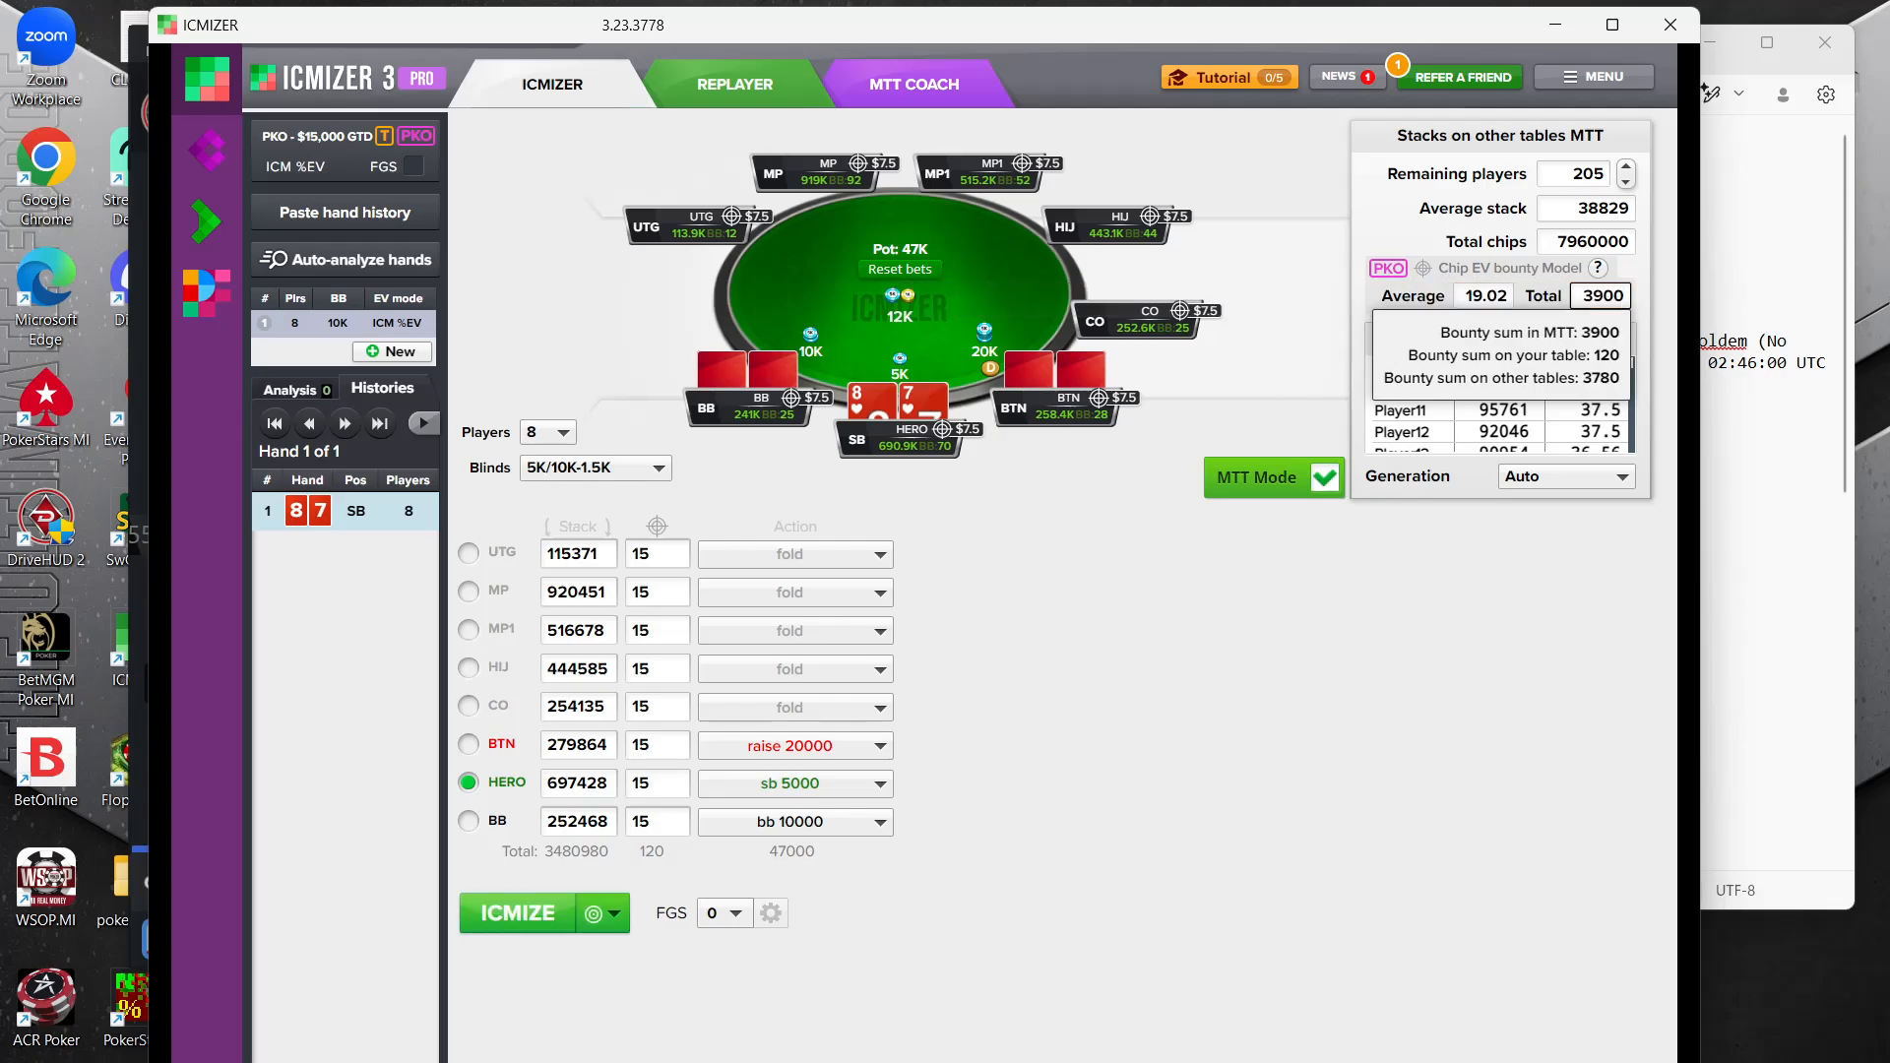
left_click(1393, 759)
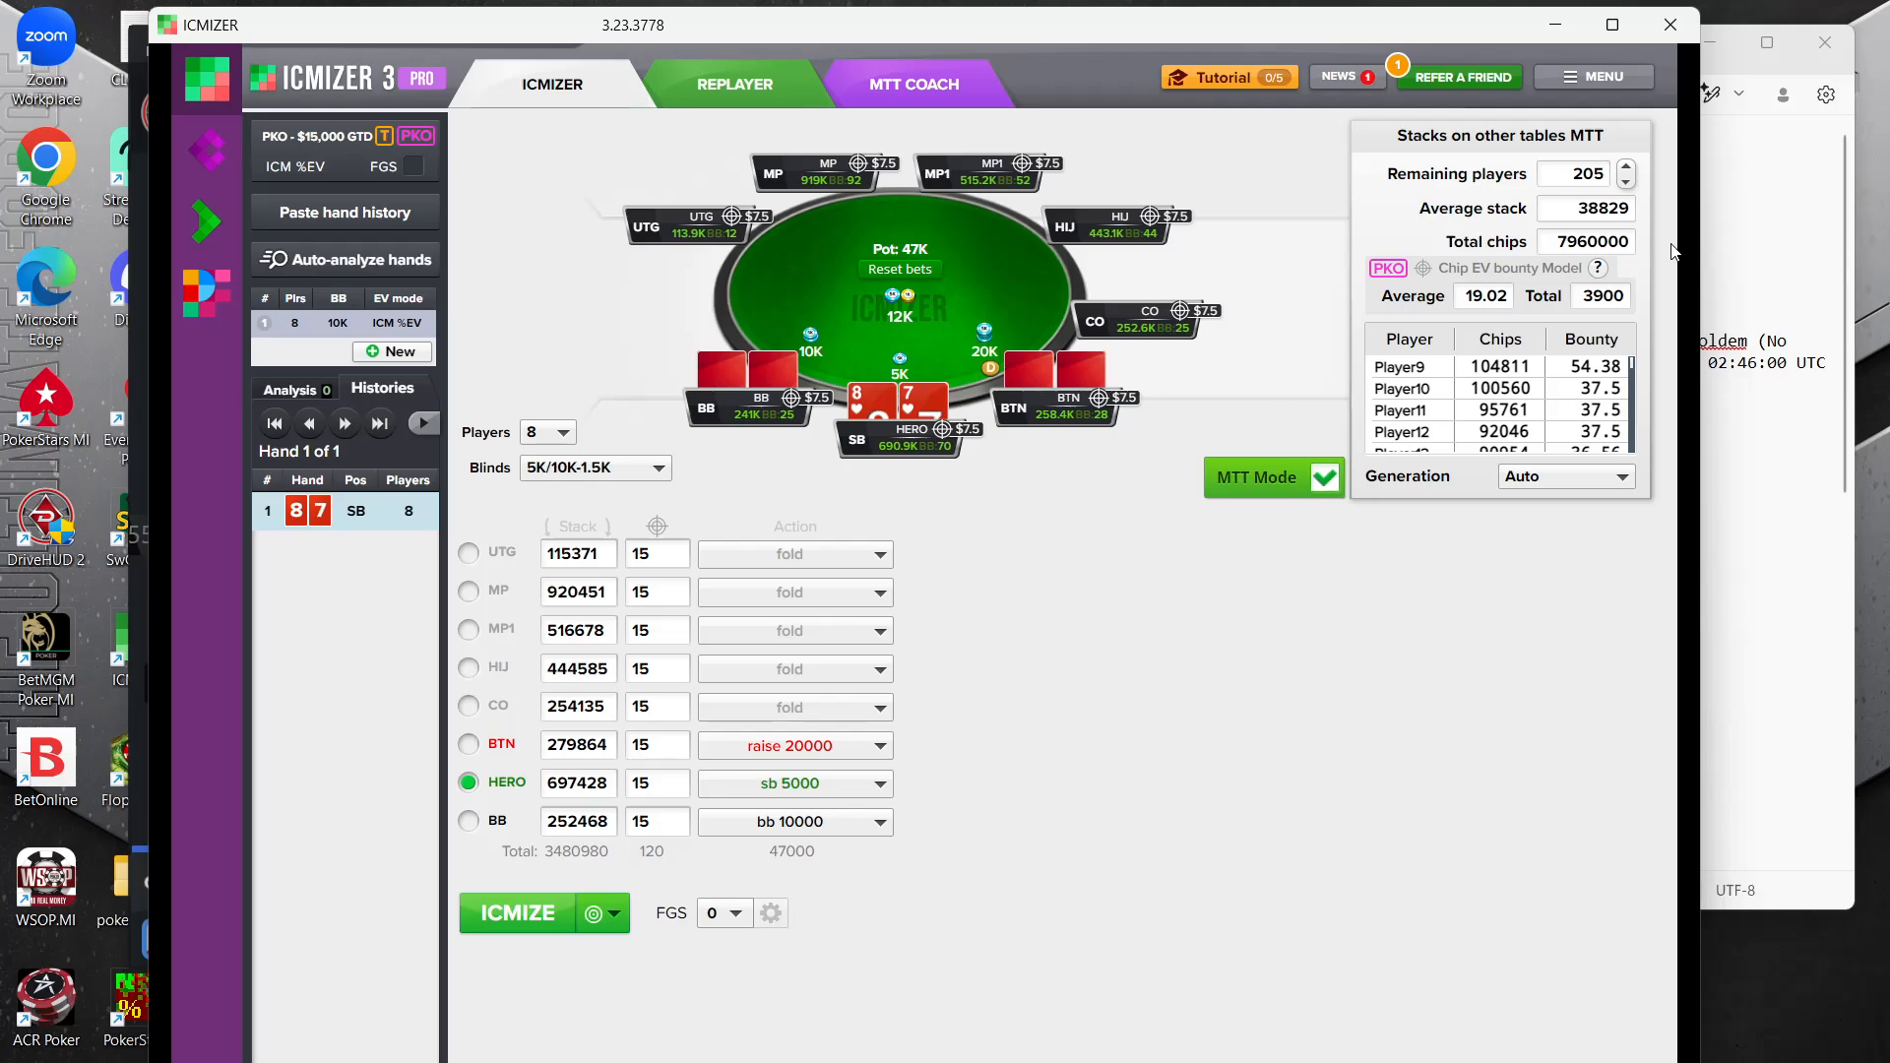
Review the total bounty field, the selected tournament structure and the player bounties in the hand notes
left_click(1603, 296)
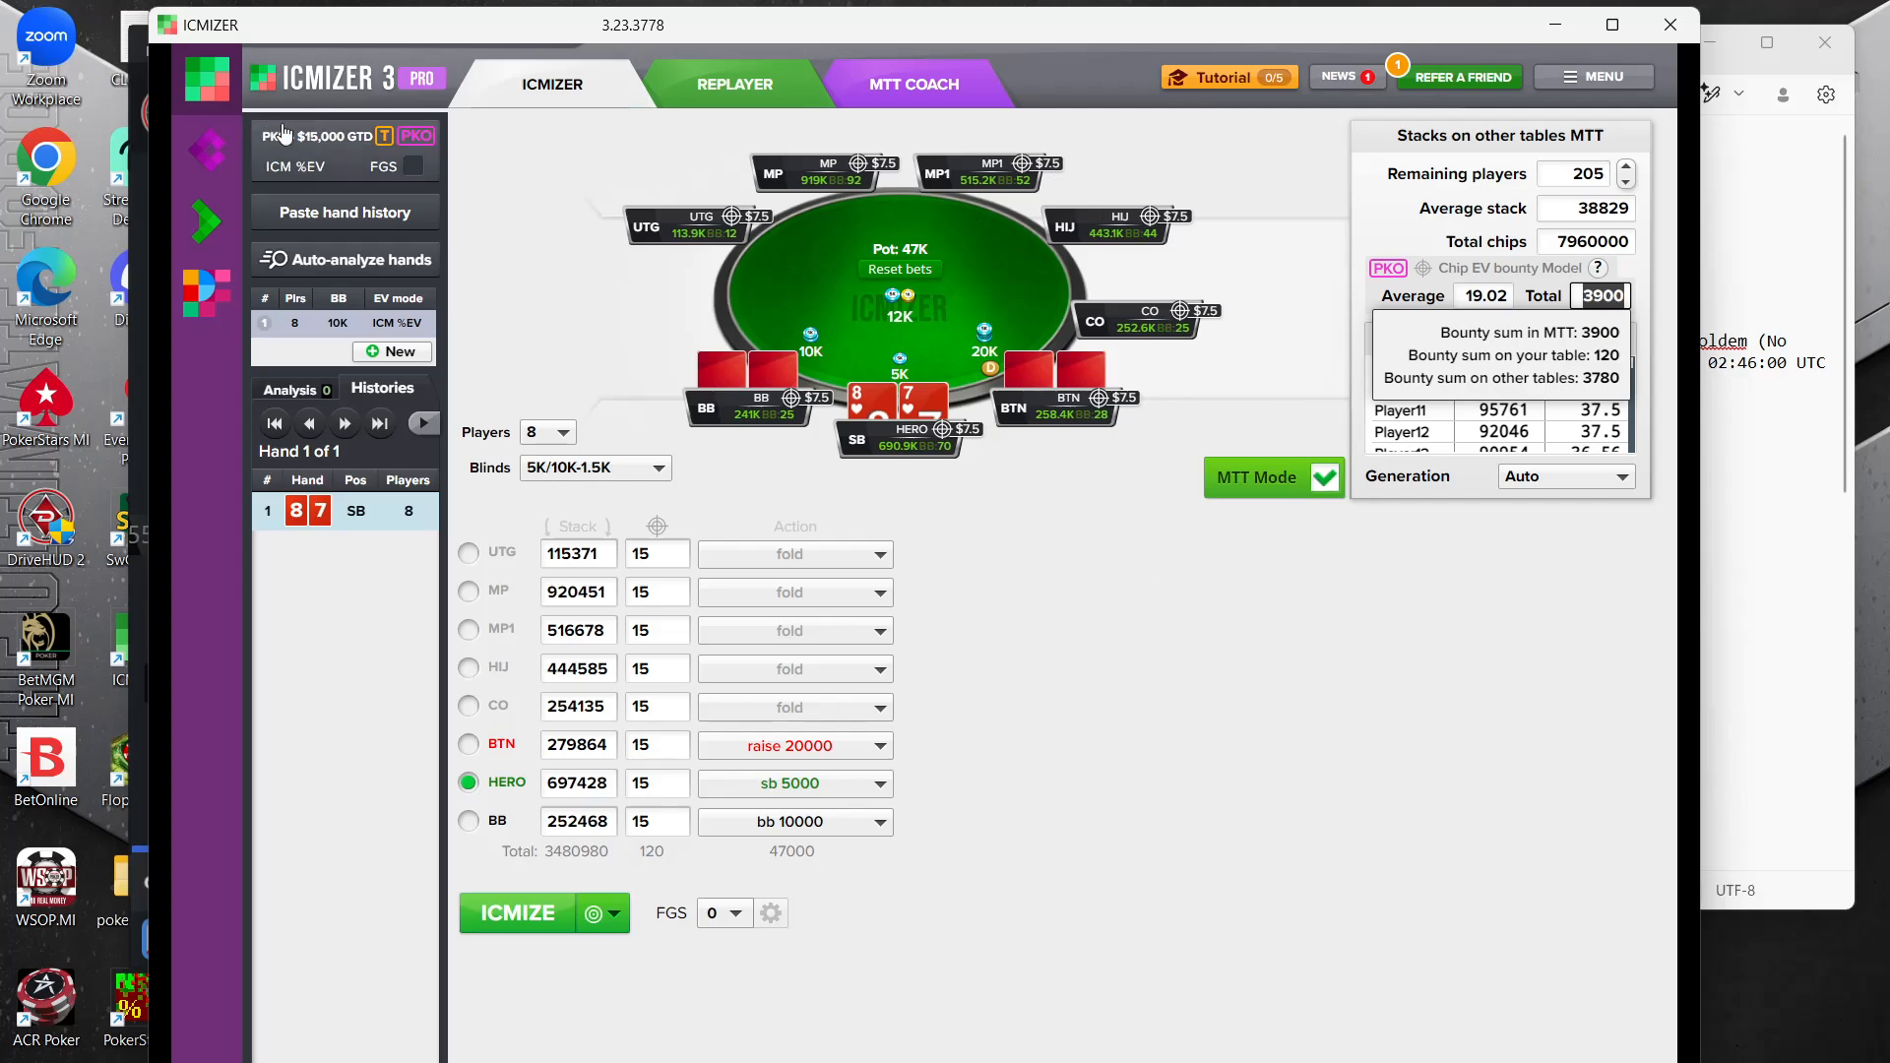
left_click(311, 148)
left_click(311, 147)
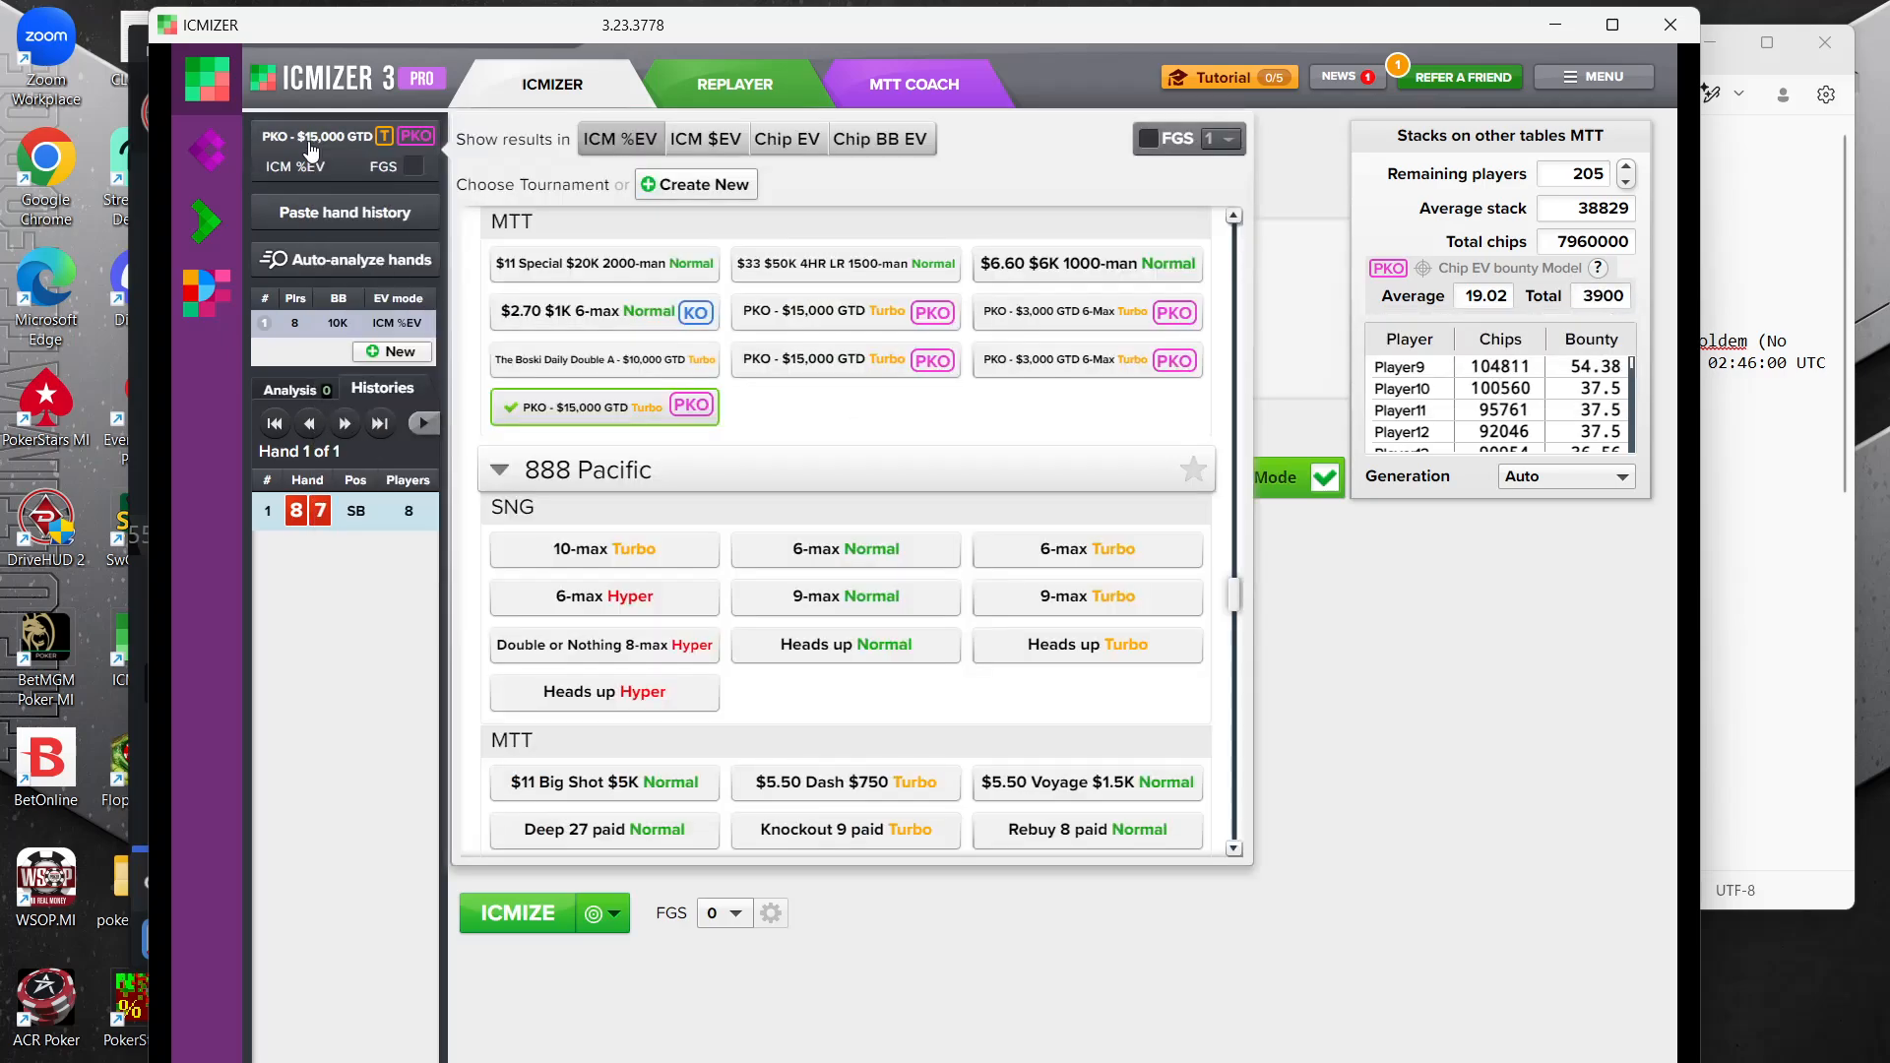
left_click(1521, 848)
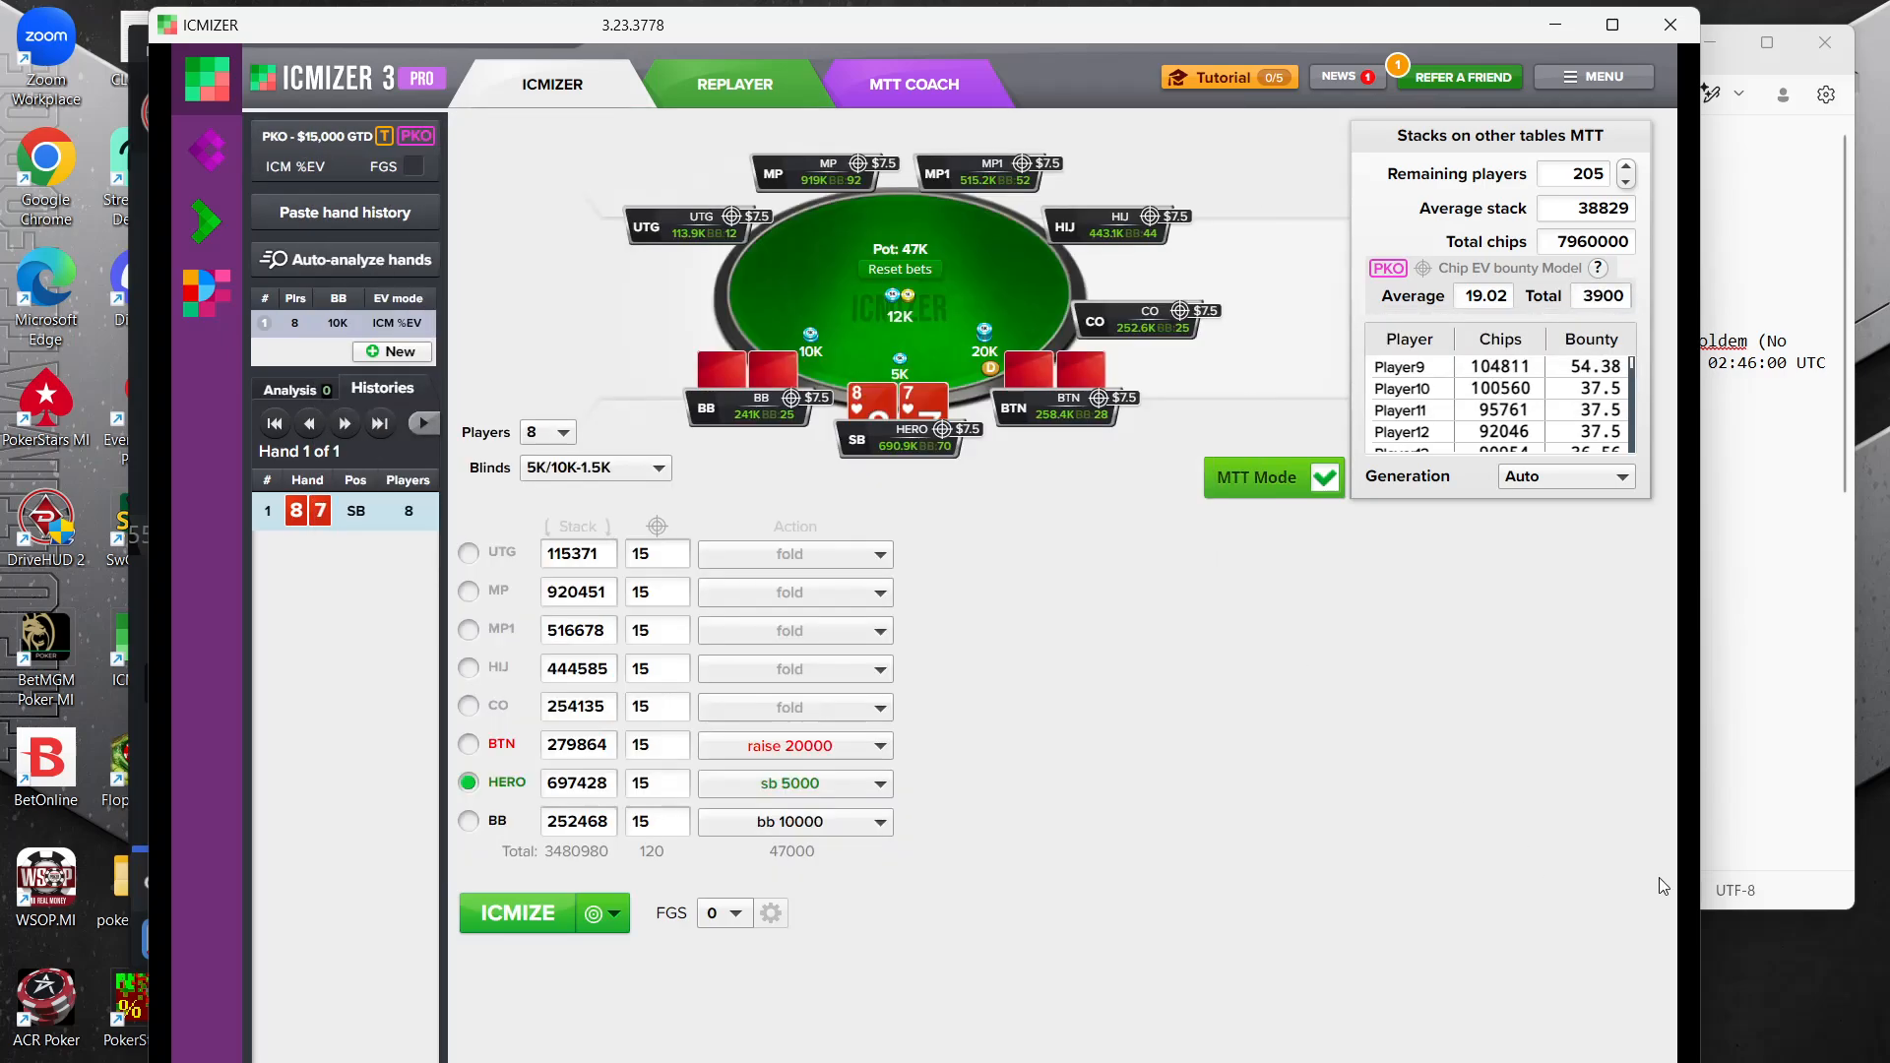
left_click(1748, 198)
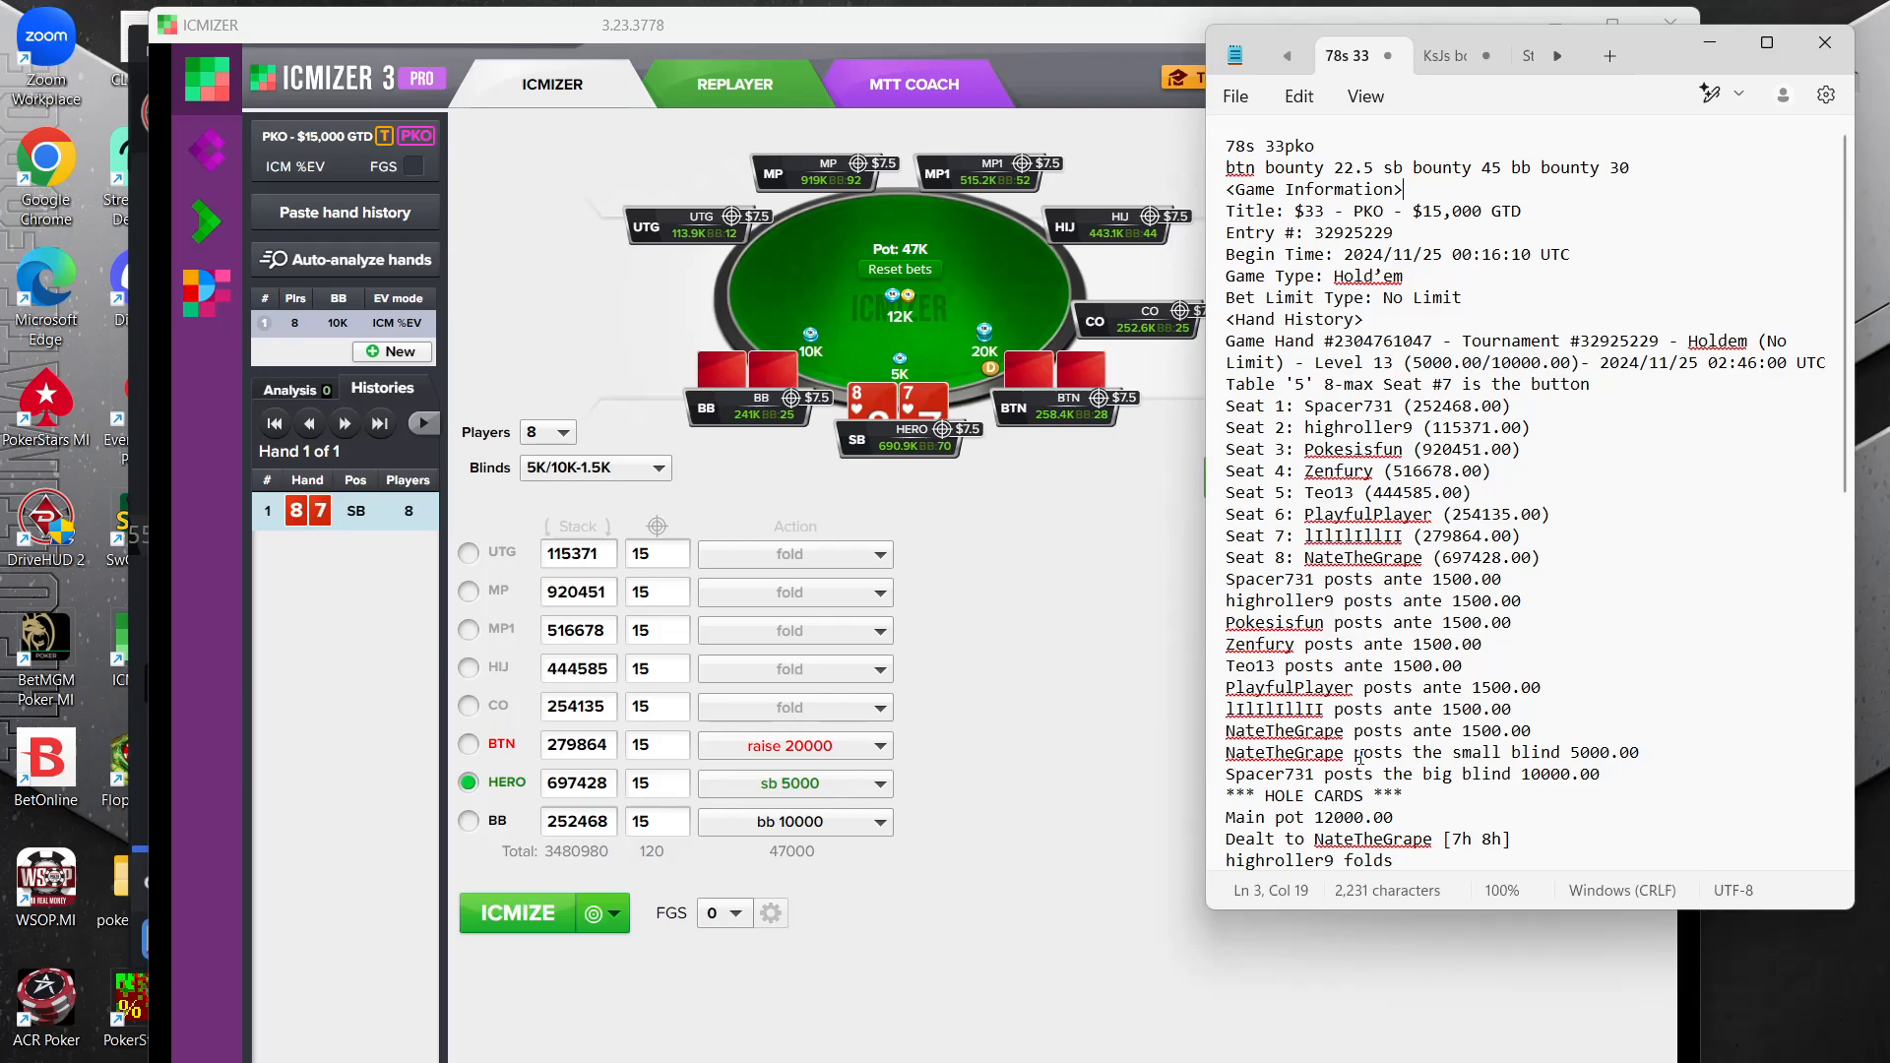
left_click(1024, 684)
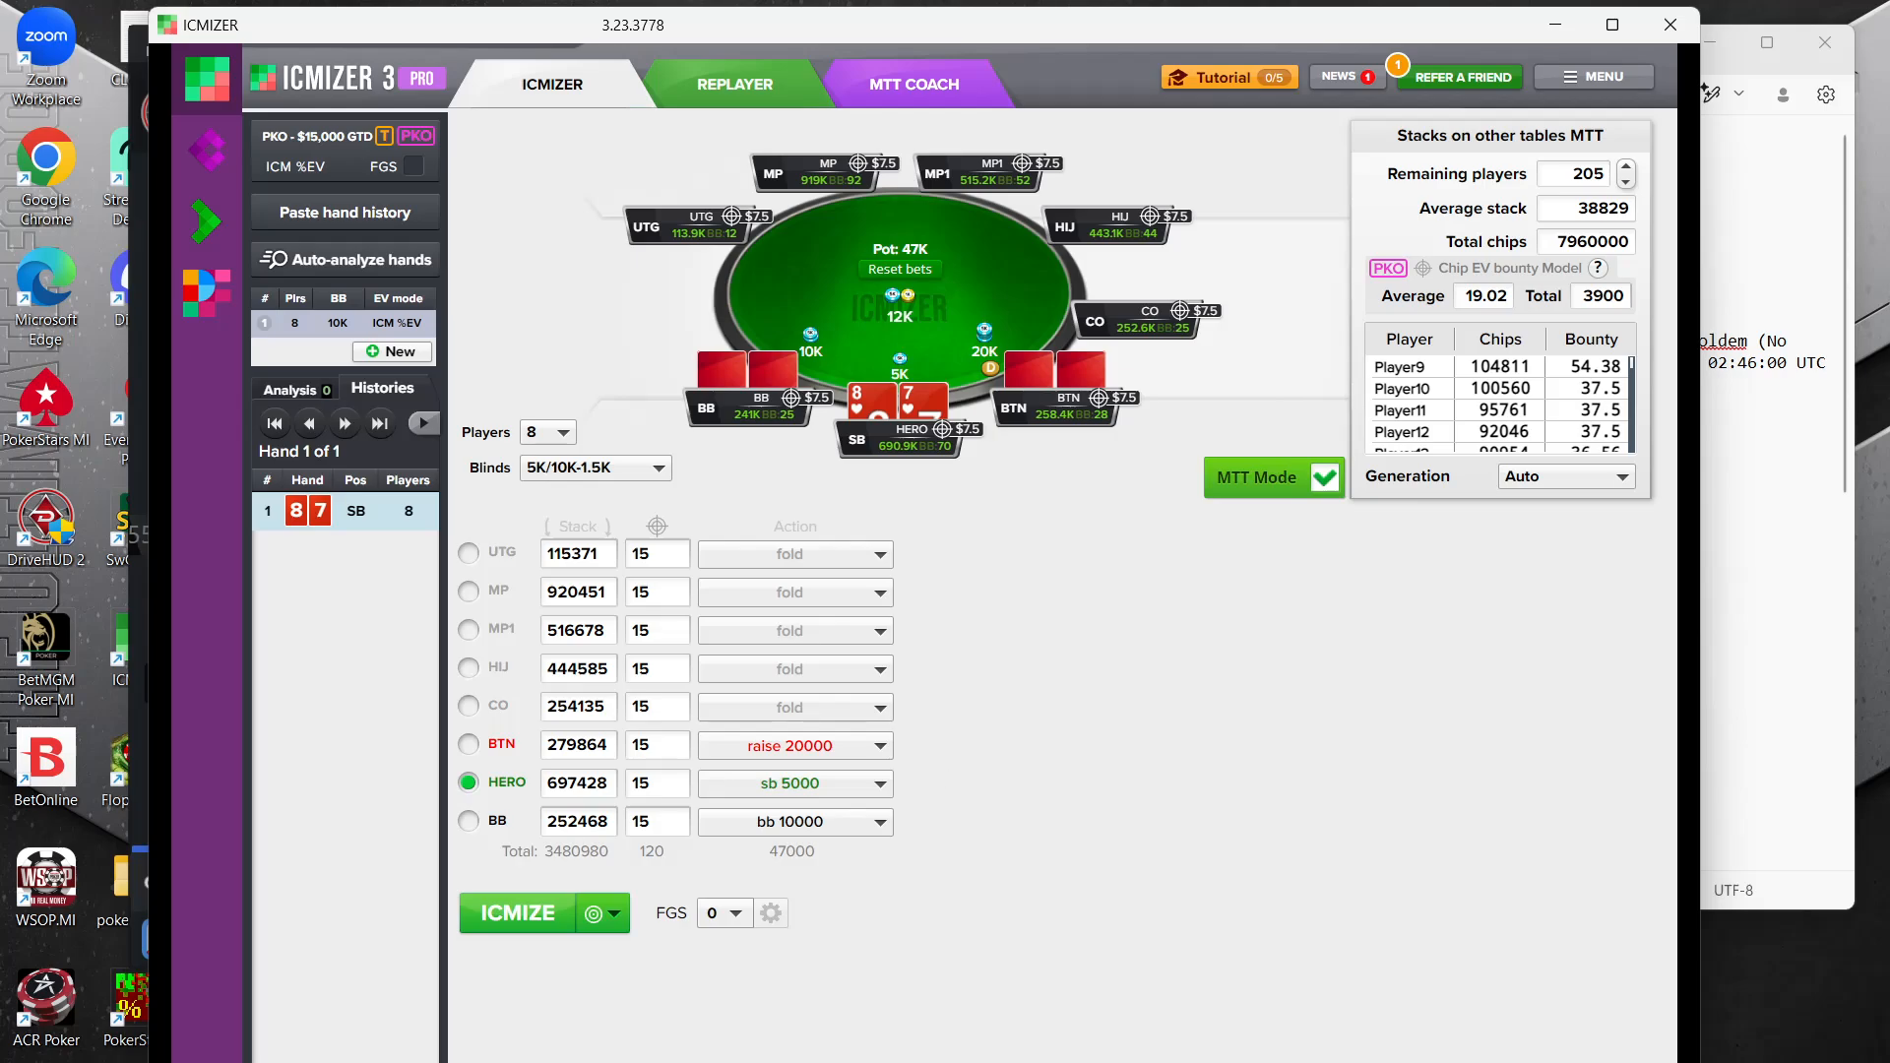
Open Calculator and place it fully in view with the player stacks at the ICMIZER table still visible
key("super")
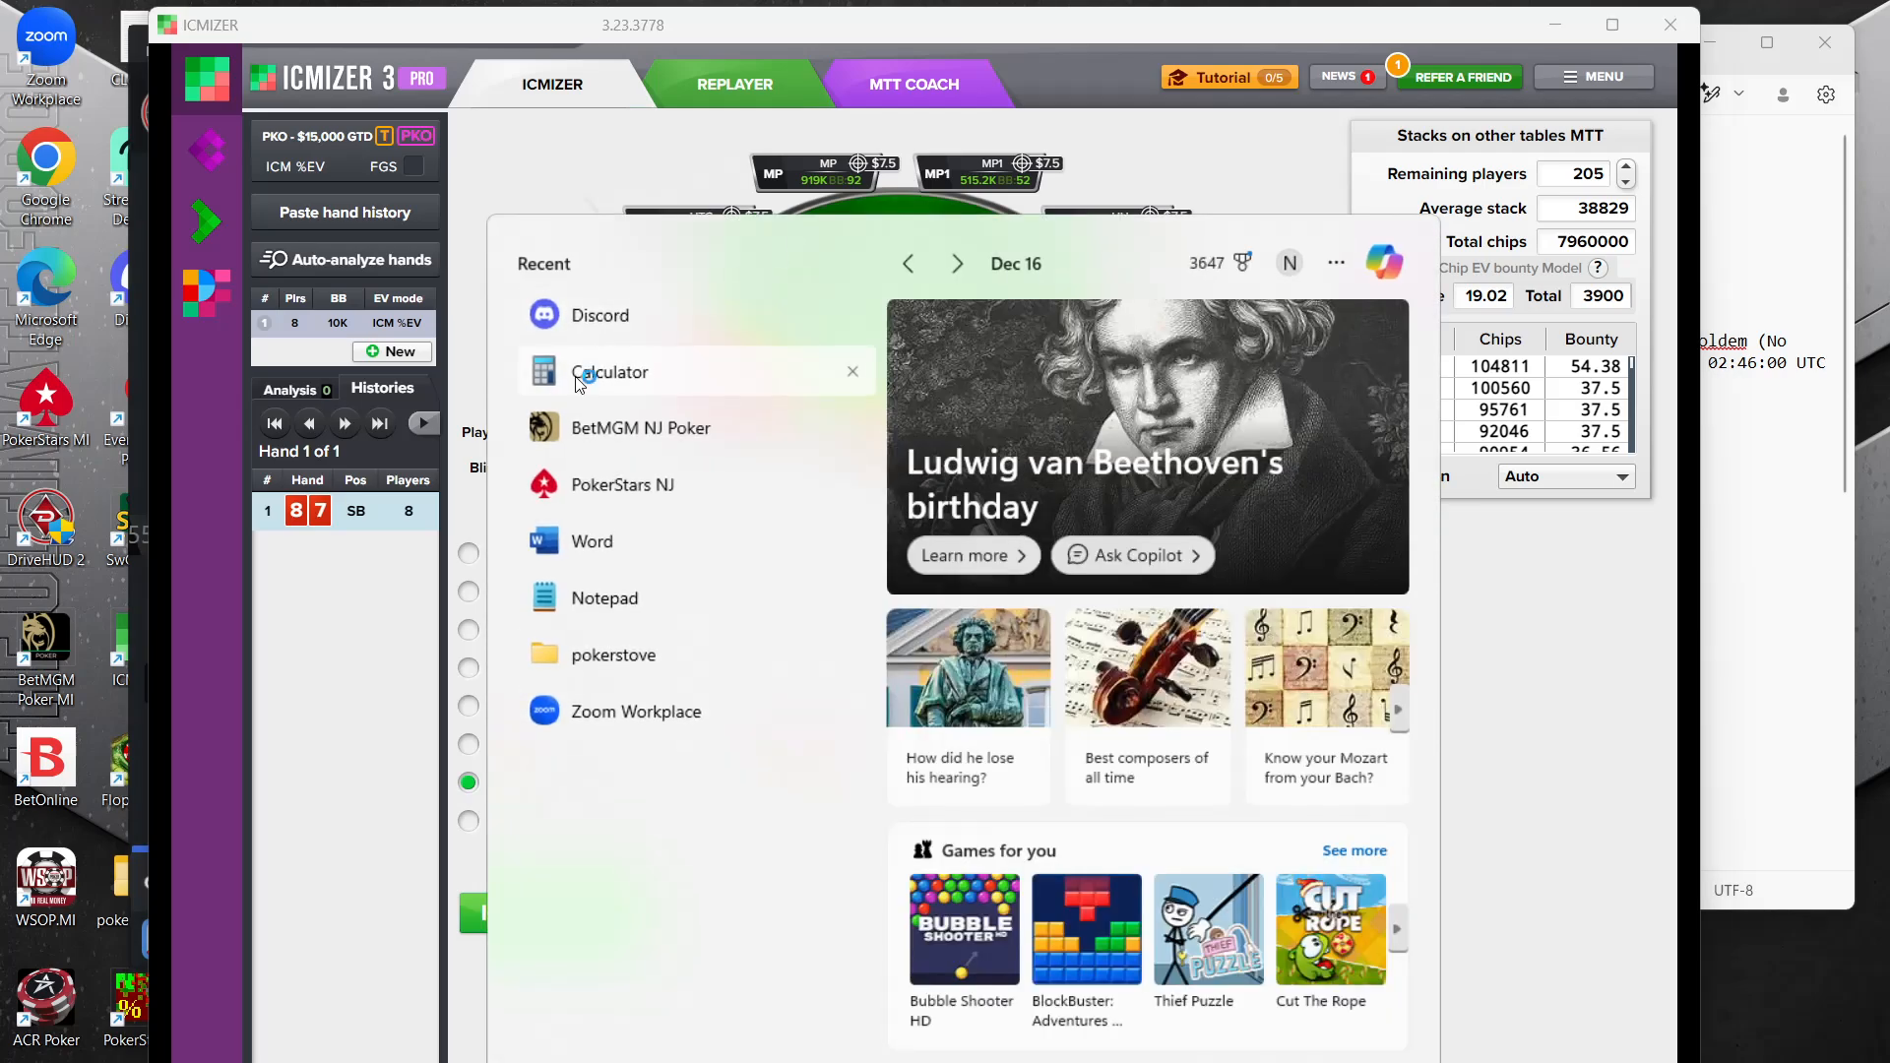
left_click(579, 383)
left_click_drag(1674, 185, 1442, 534)
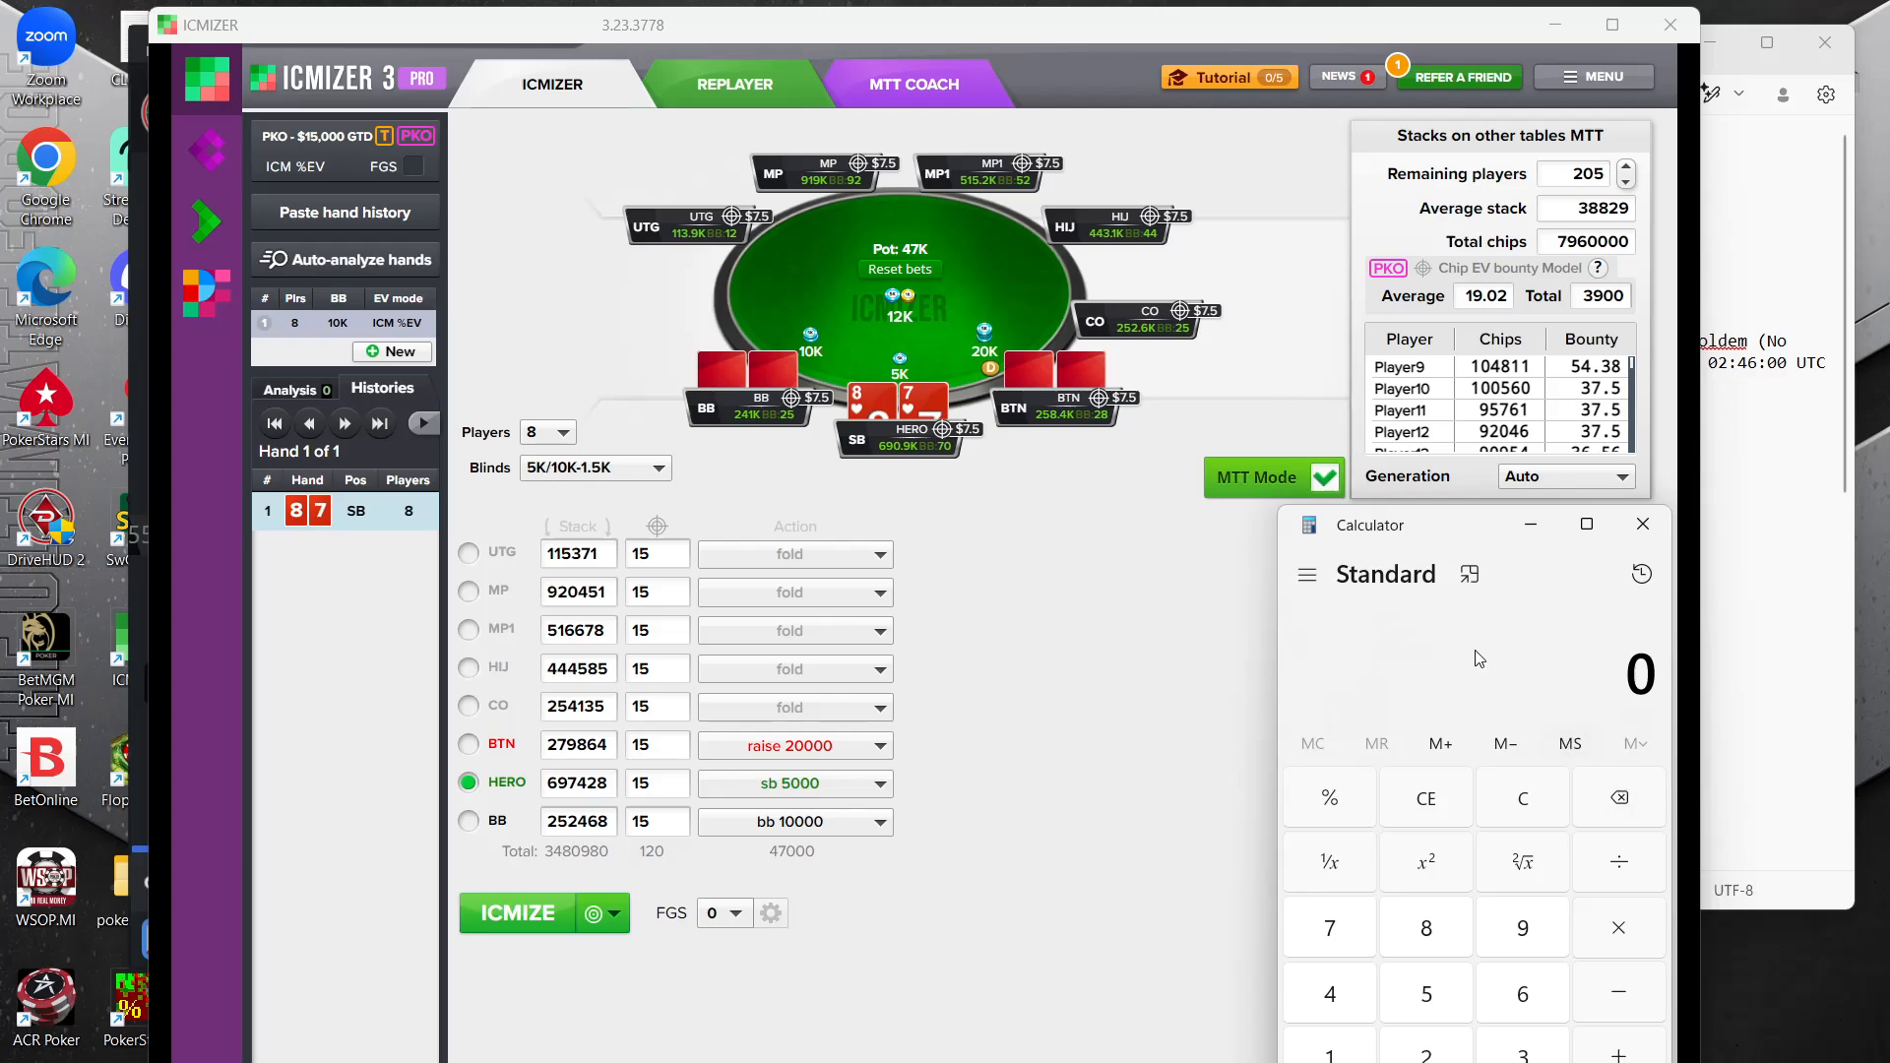
left_click_drag(1438, 516, 1451, 388)
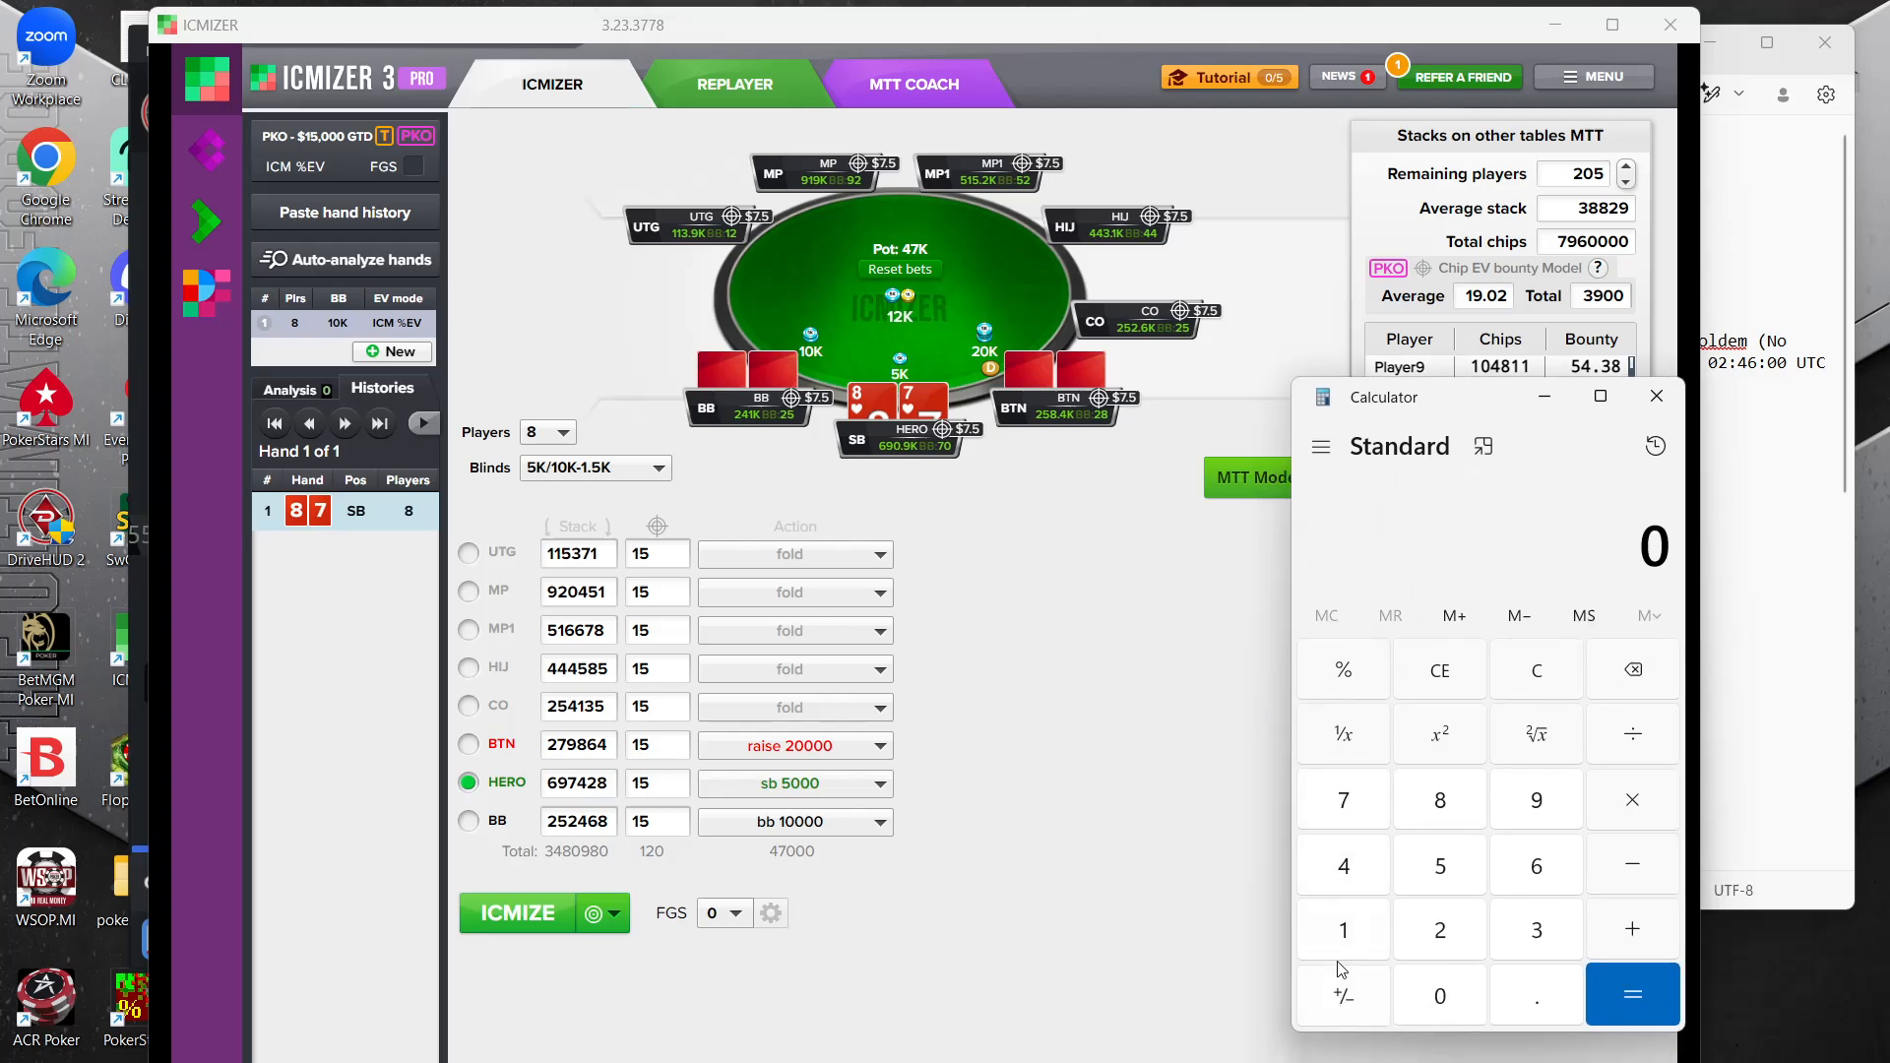
Start summing the table's stacks in thousands, adding 113, 919 and 515 for UTG, MP and MP1
left_click(1341, 930)
left_click(1341, 930)
left_click(1559, 925)
left_click(1638, 930)
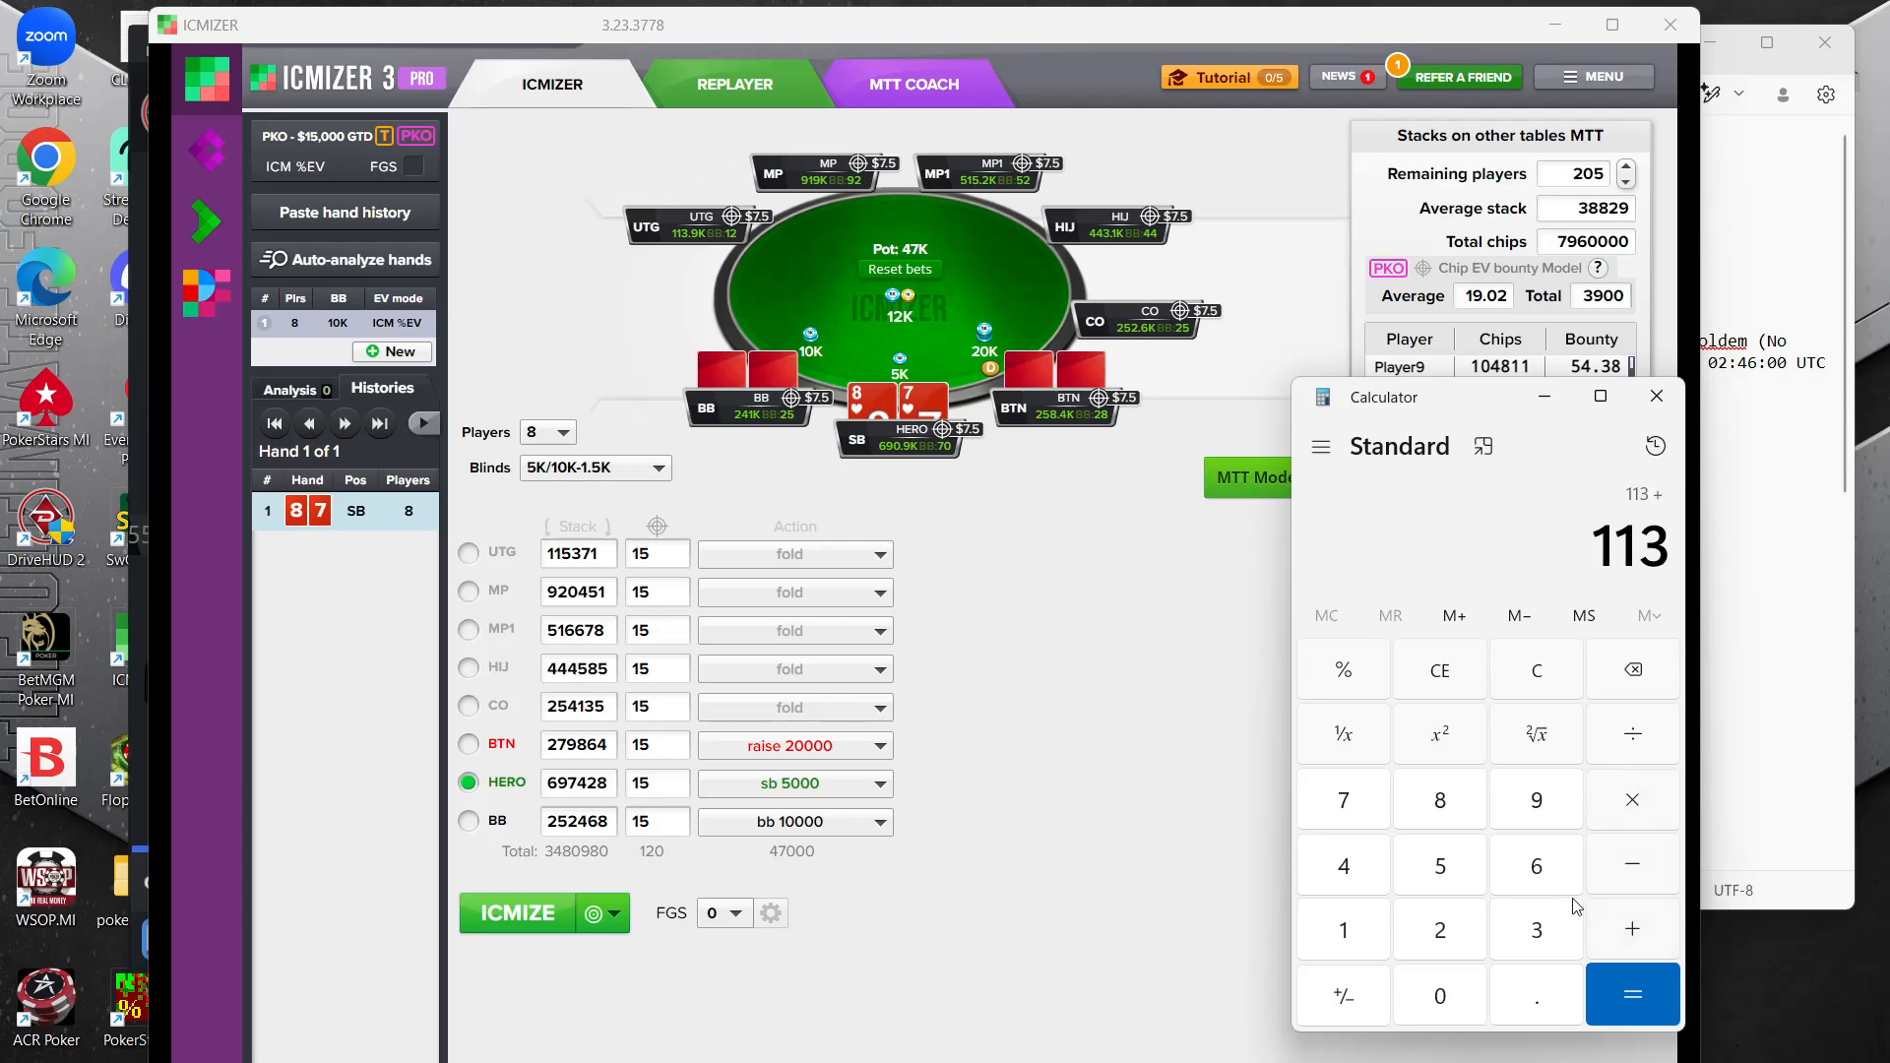
left_click(1553, 787)
left_click(1337, 950)
left_click(1552, 802)
left_click(1659, 930)
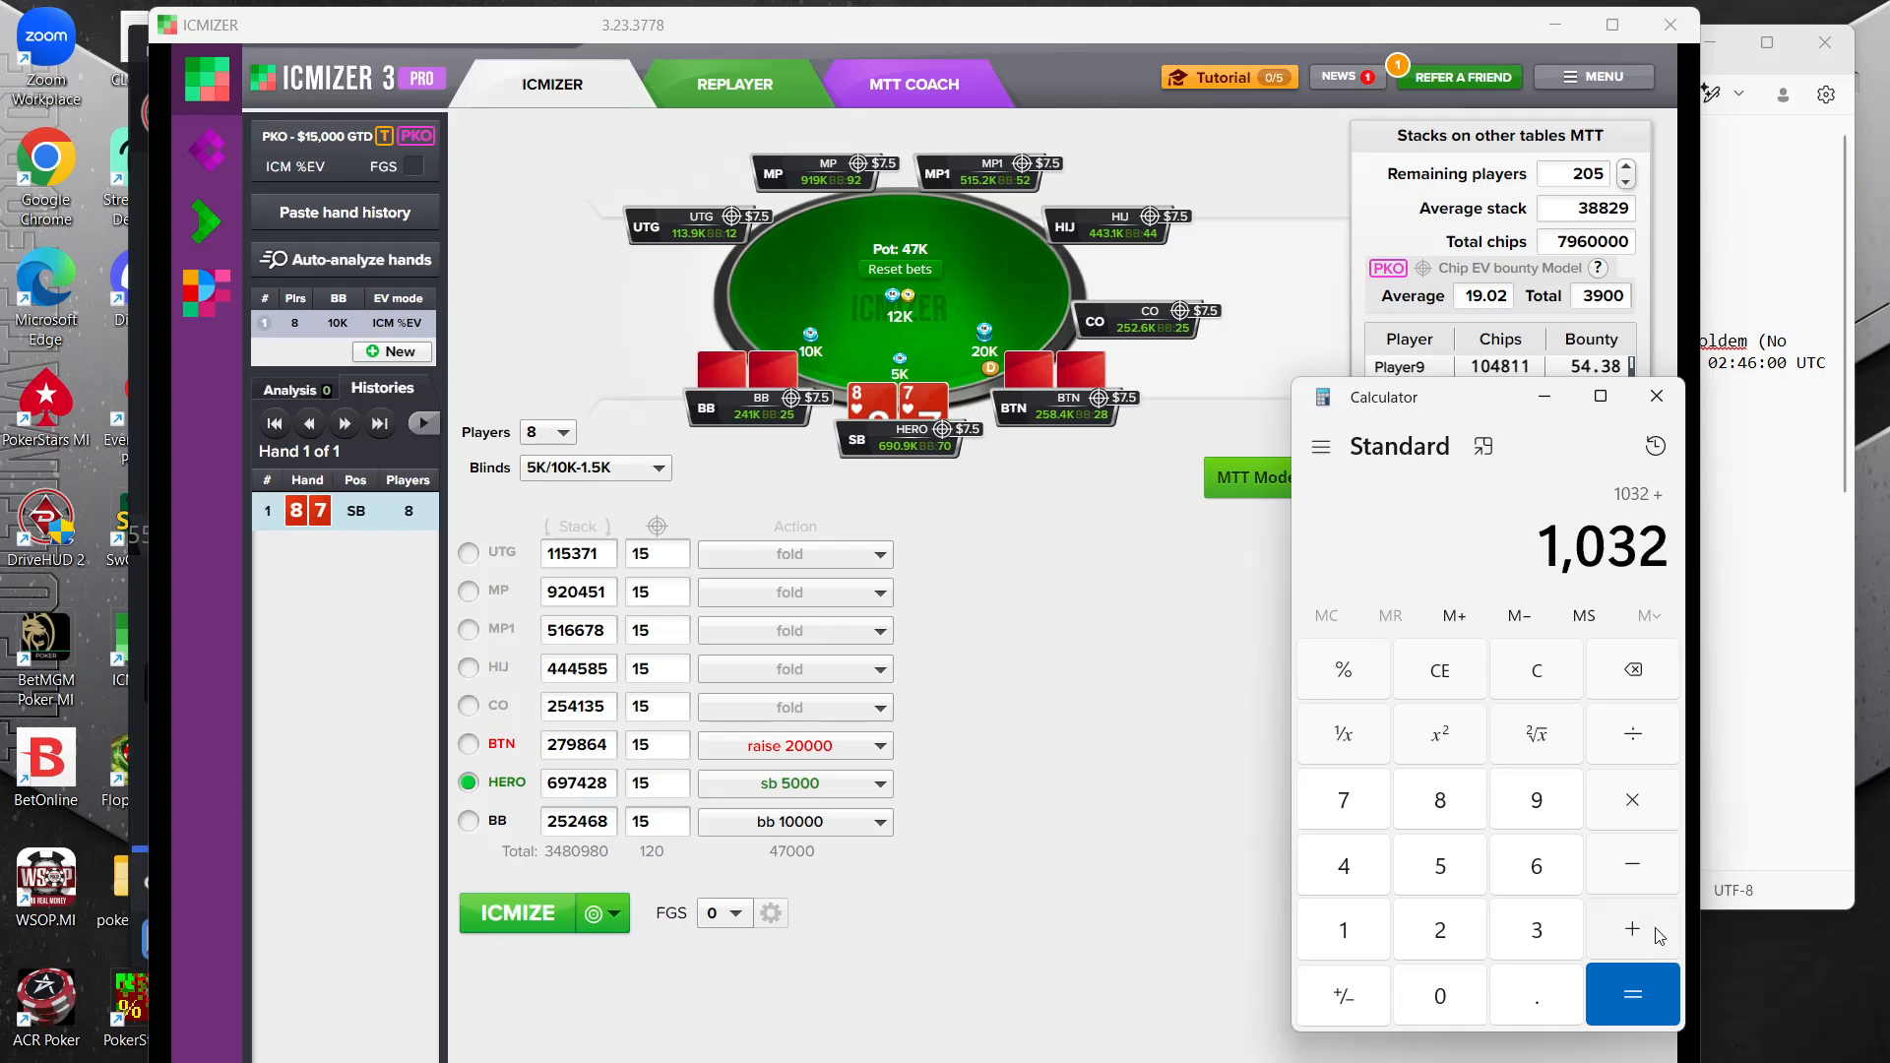
left_click(1459, 862)
left_click(1333, 935)
left_click(1439, 868)
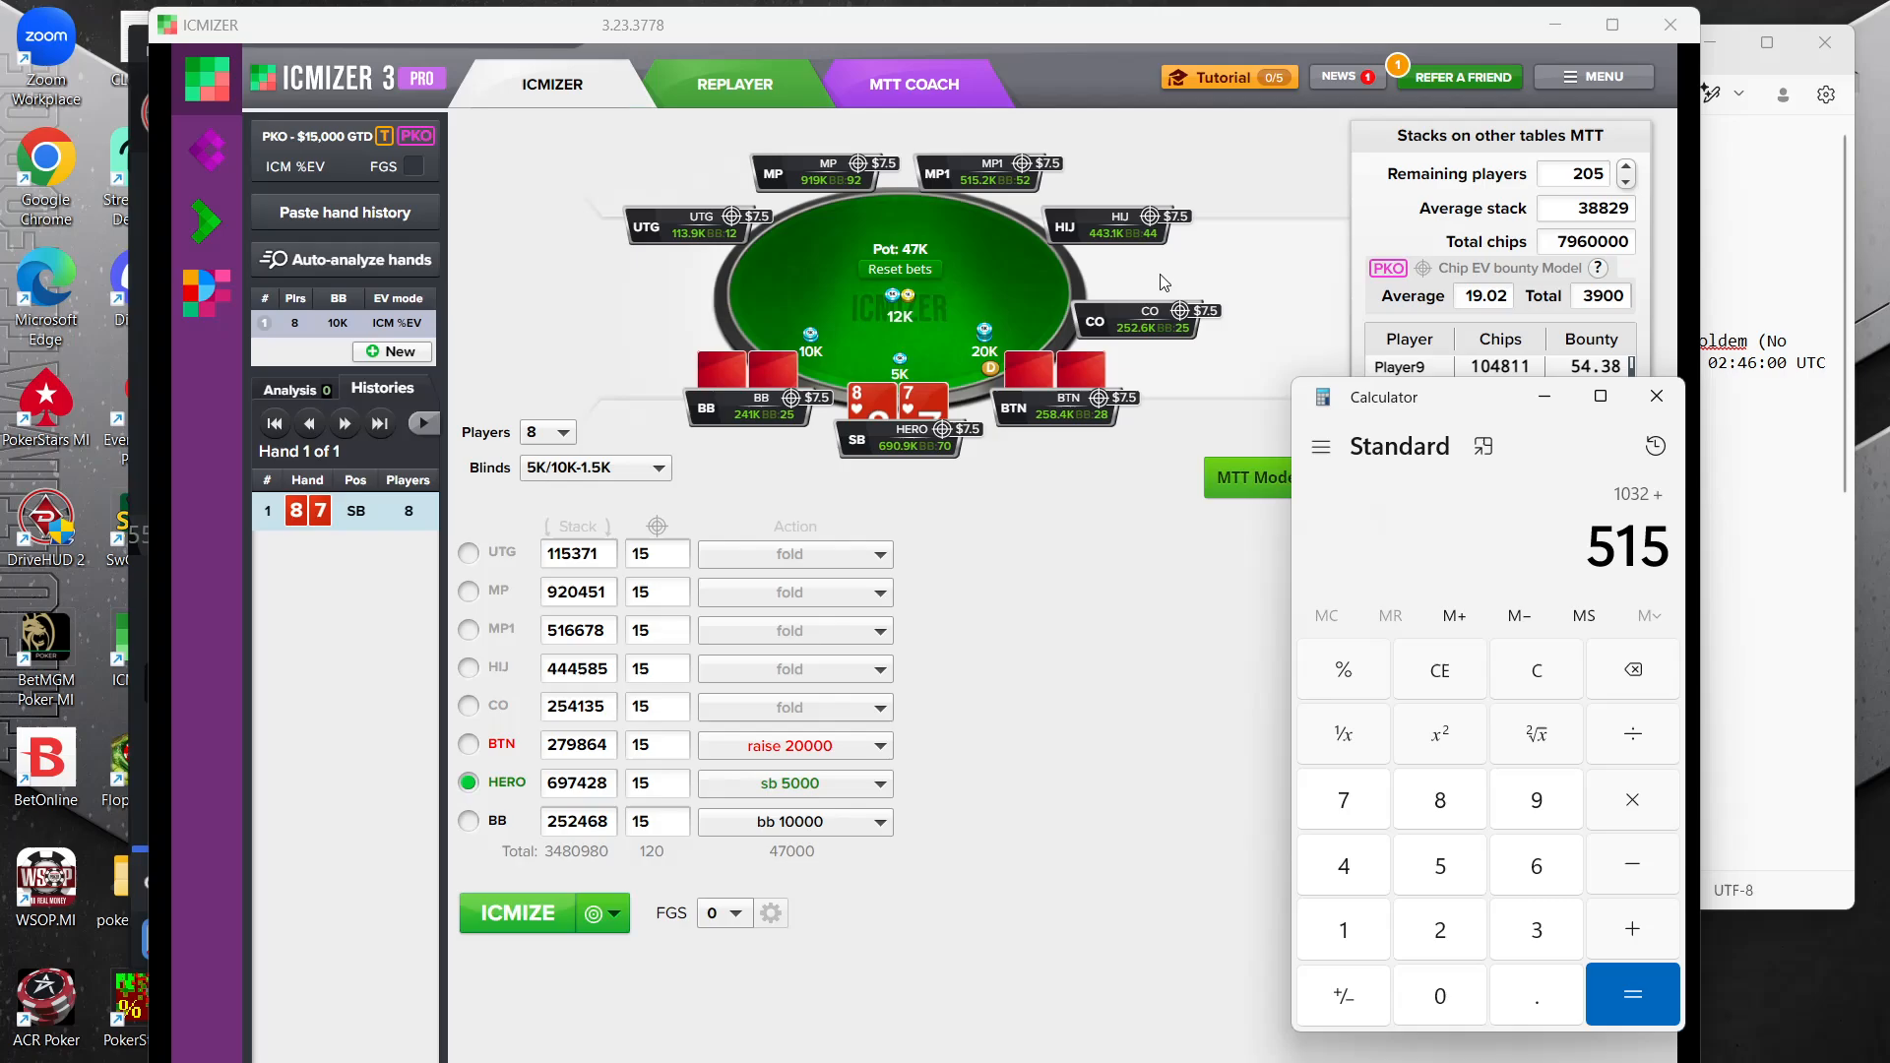
left_click(1635, 938)
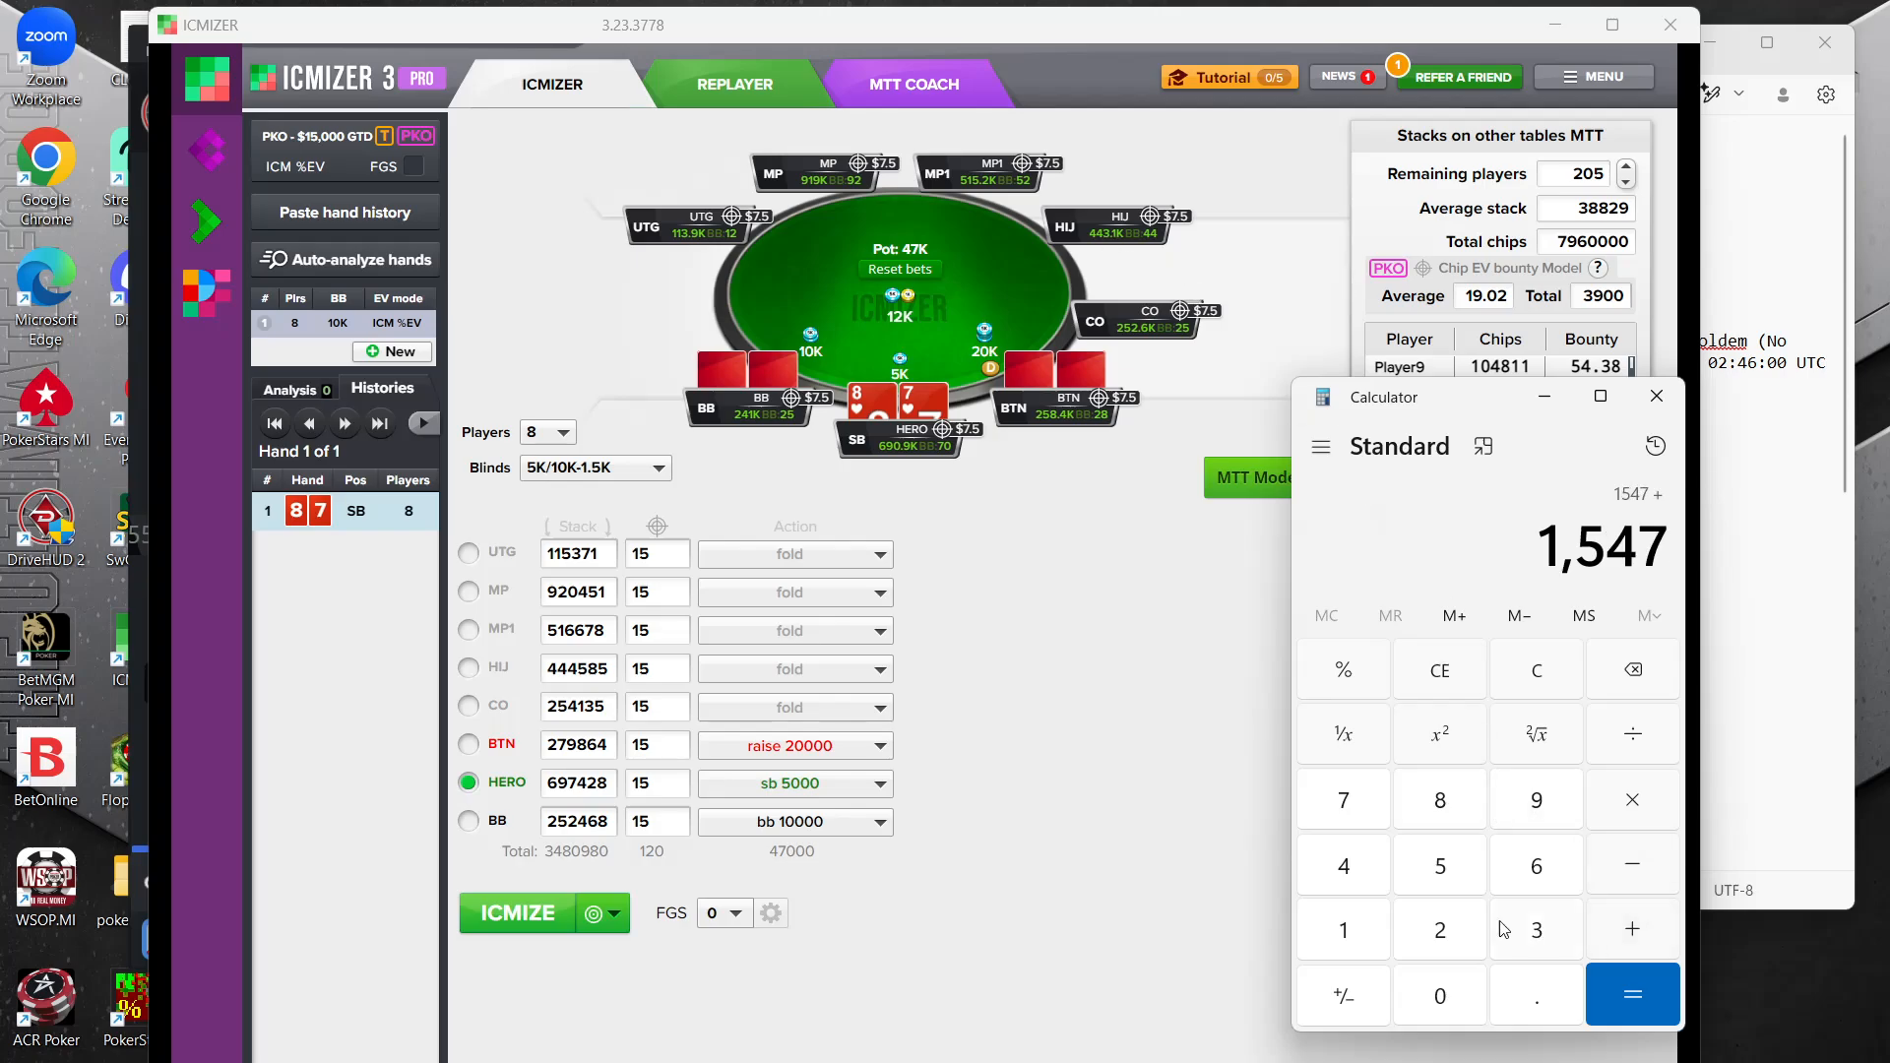
Add 443 and 252 for HIJ and CO to the running stack sum
left_click(1359, 883)
left_click(1359, 883)
left_click(1537, 931)
left_click(1637, 994)
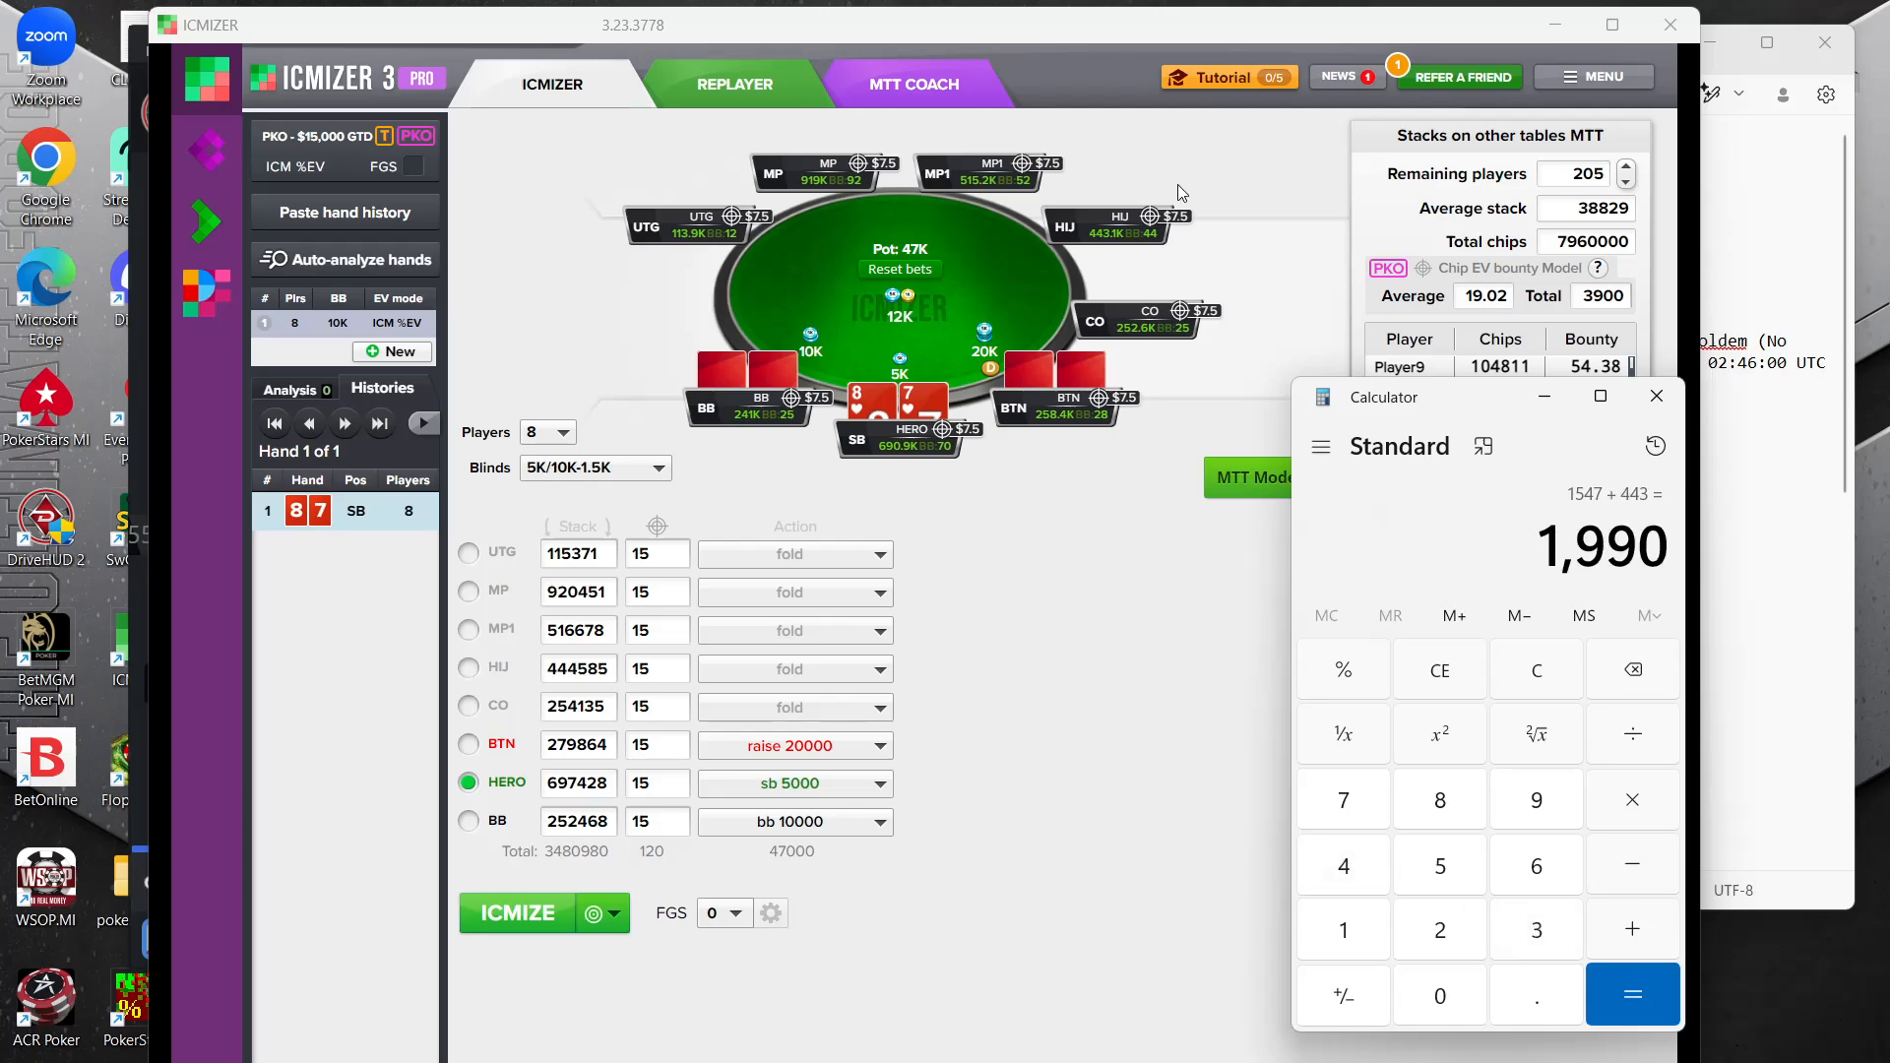
left_click(1632, 930)
left_click(1440, 930)
left_click(1440, 867)
left_click(1443, 931)
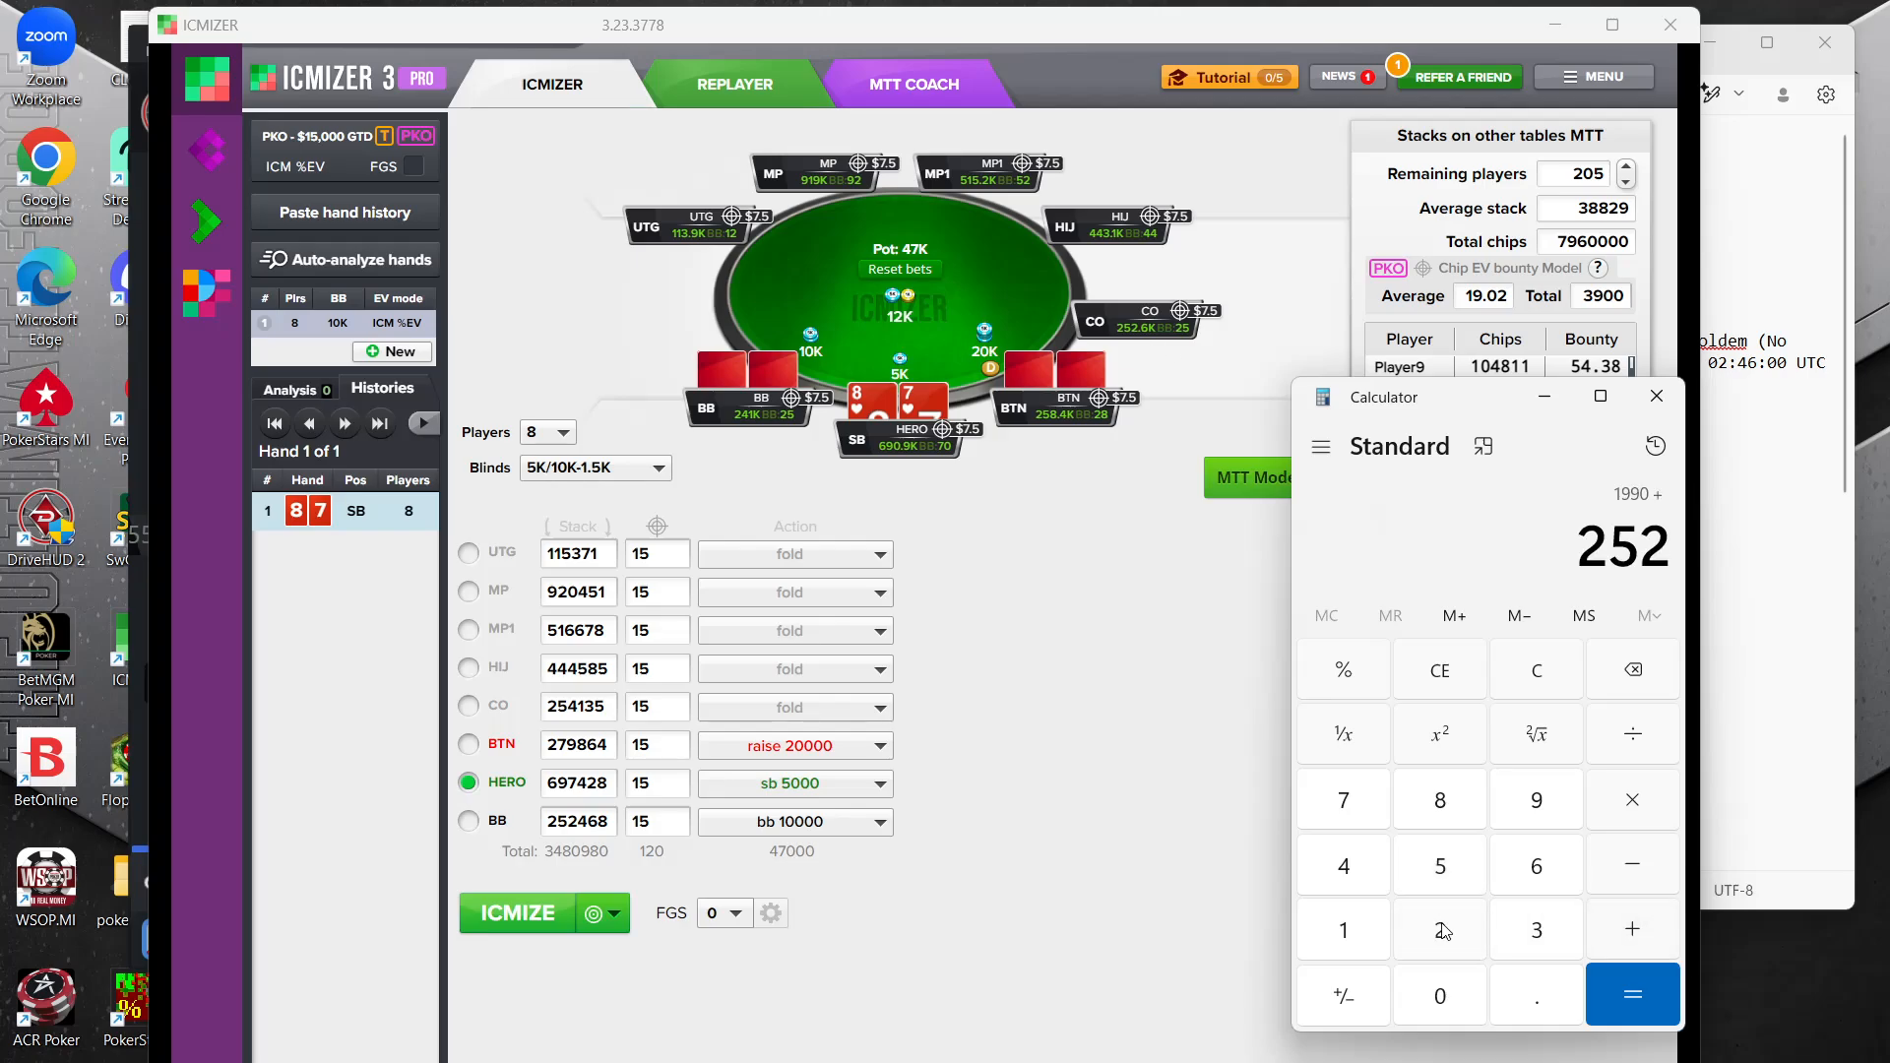
left_click(1652, 948)
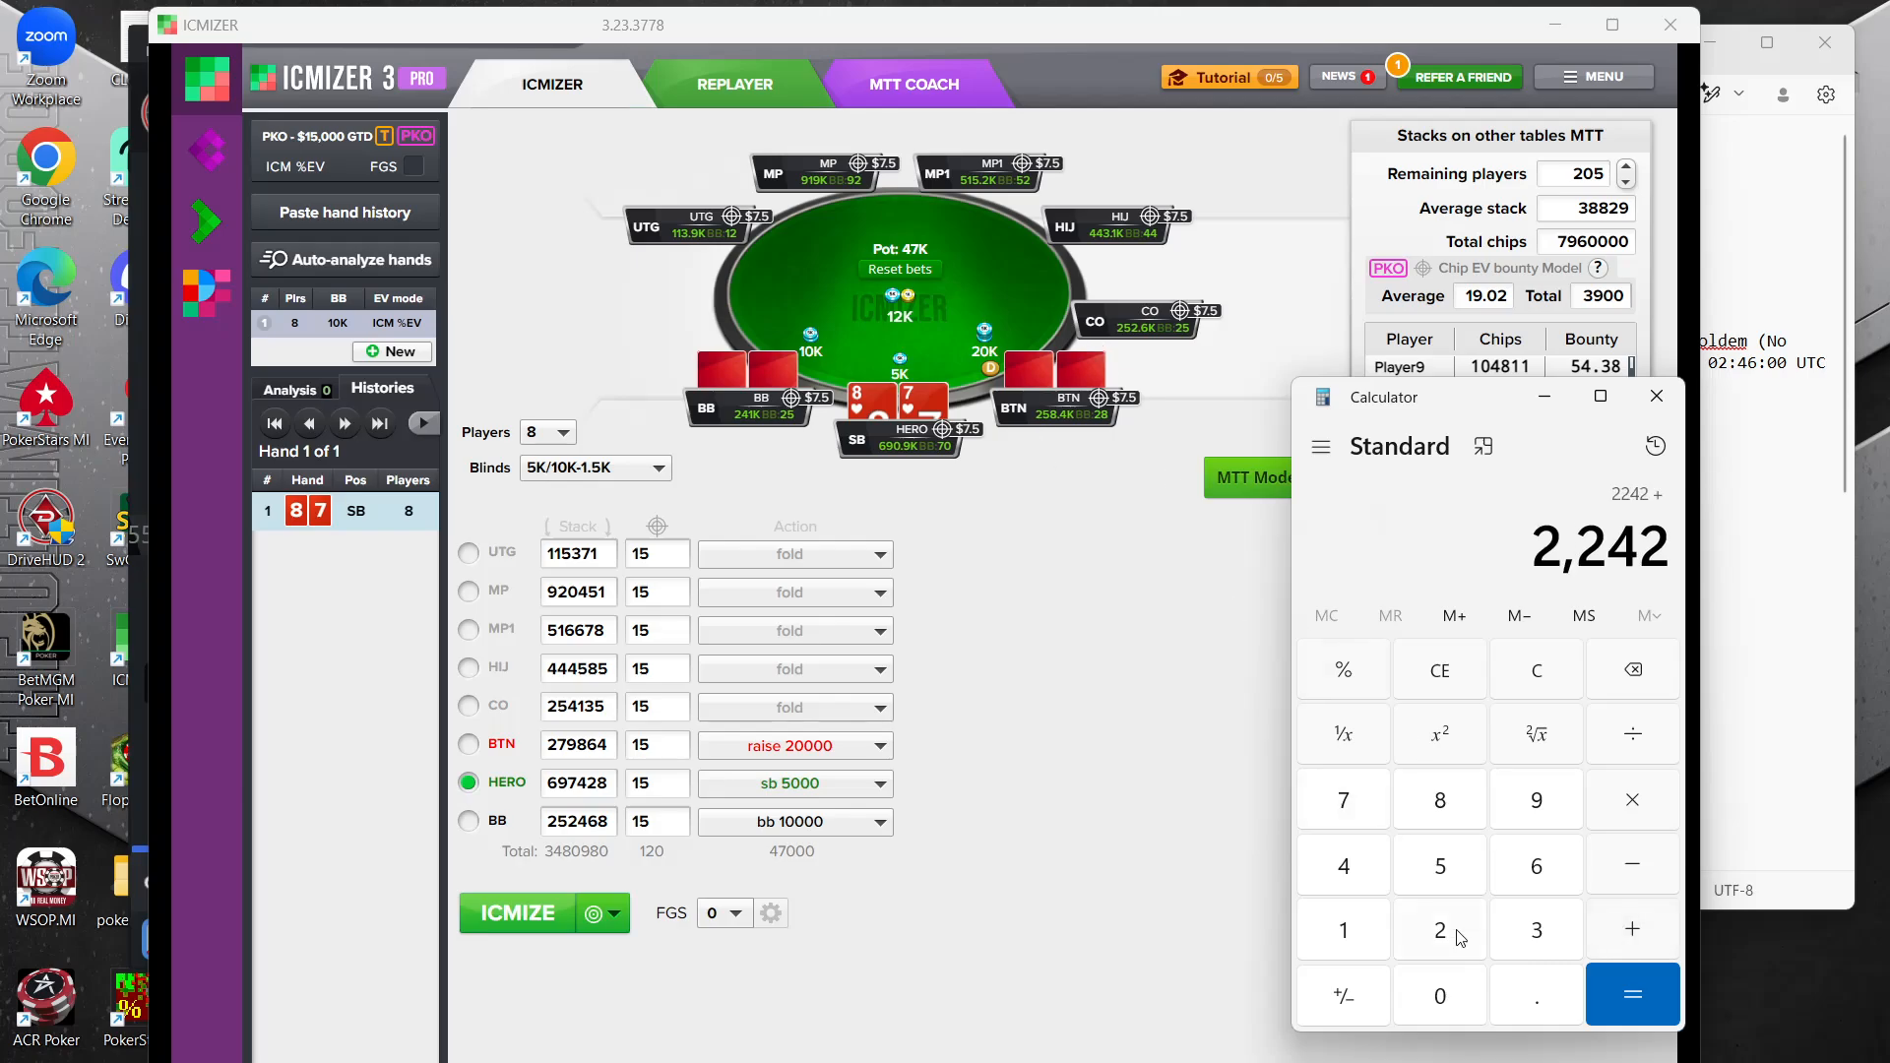
Continue the stack sum by adding 258 for BTN and 690 for the hero in the small blind
left_click(1428, 945)
left_click(1447, 864)
left_click(1443, 802)
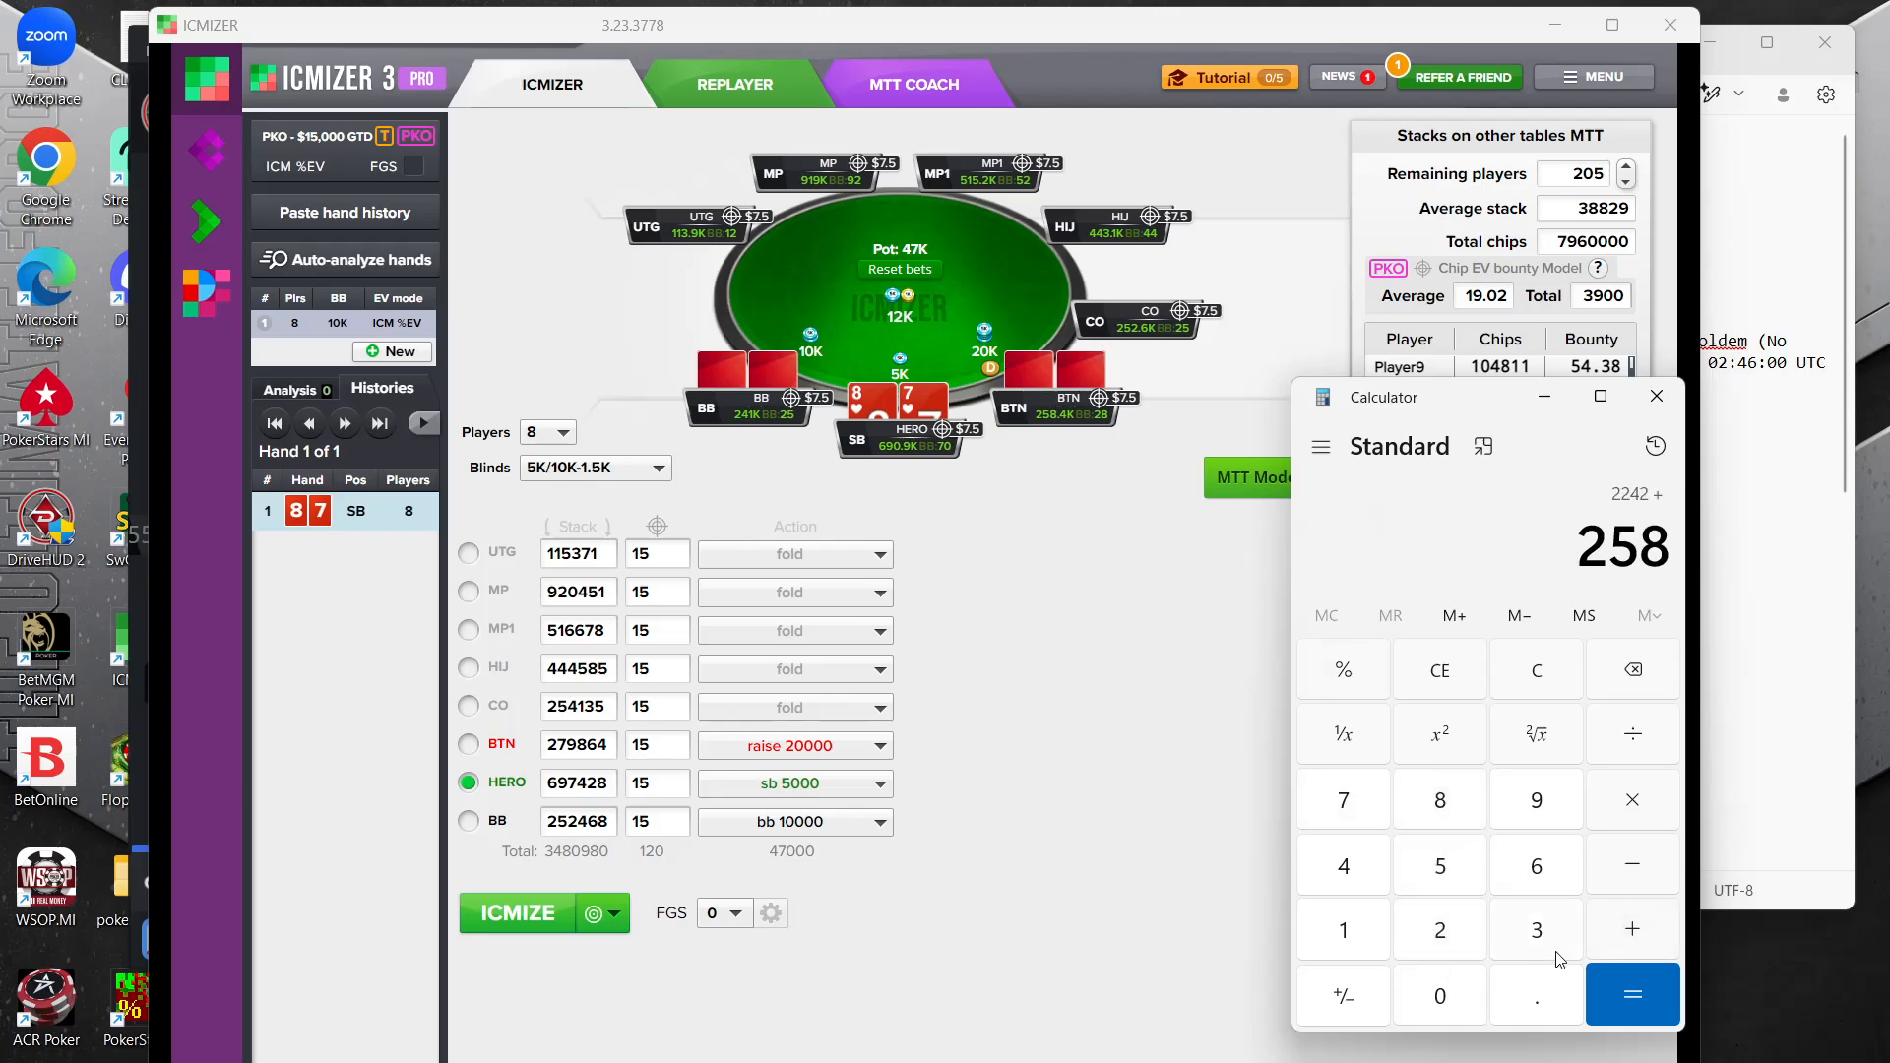
left_click(1646, 931)
left_click(1550, 875)
left_click(1551, 807)
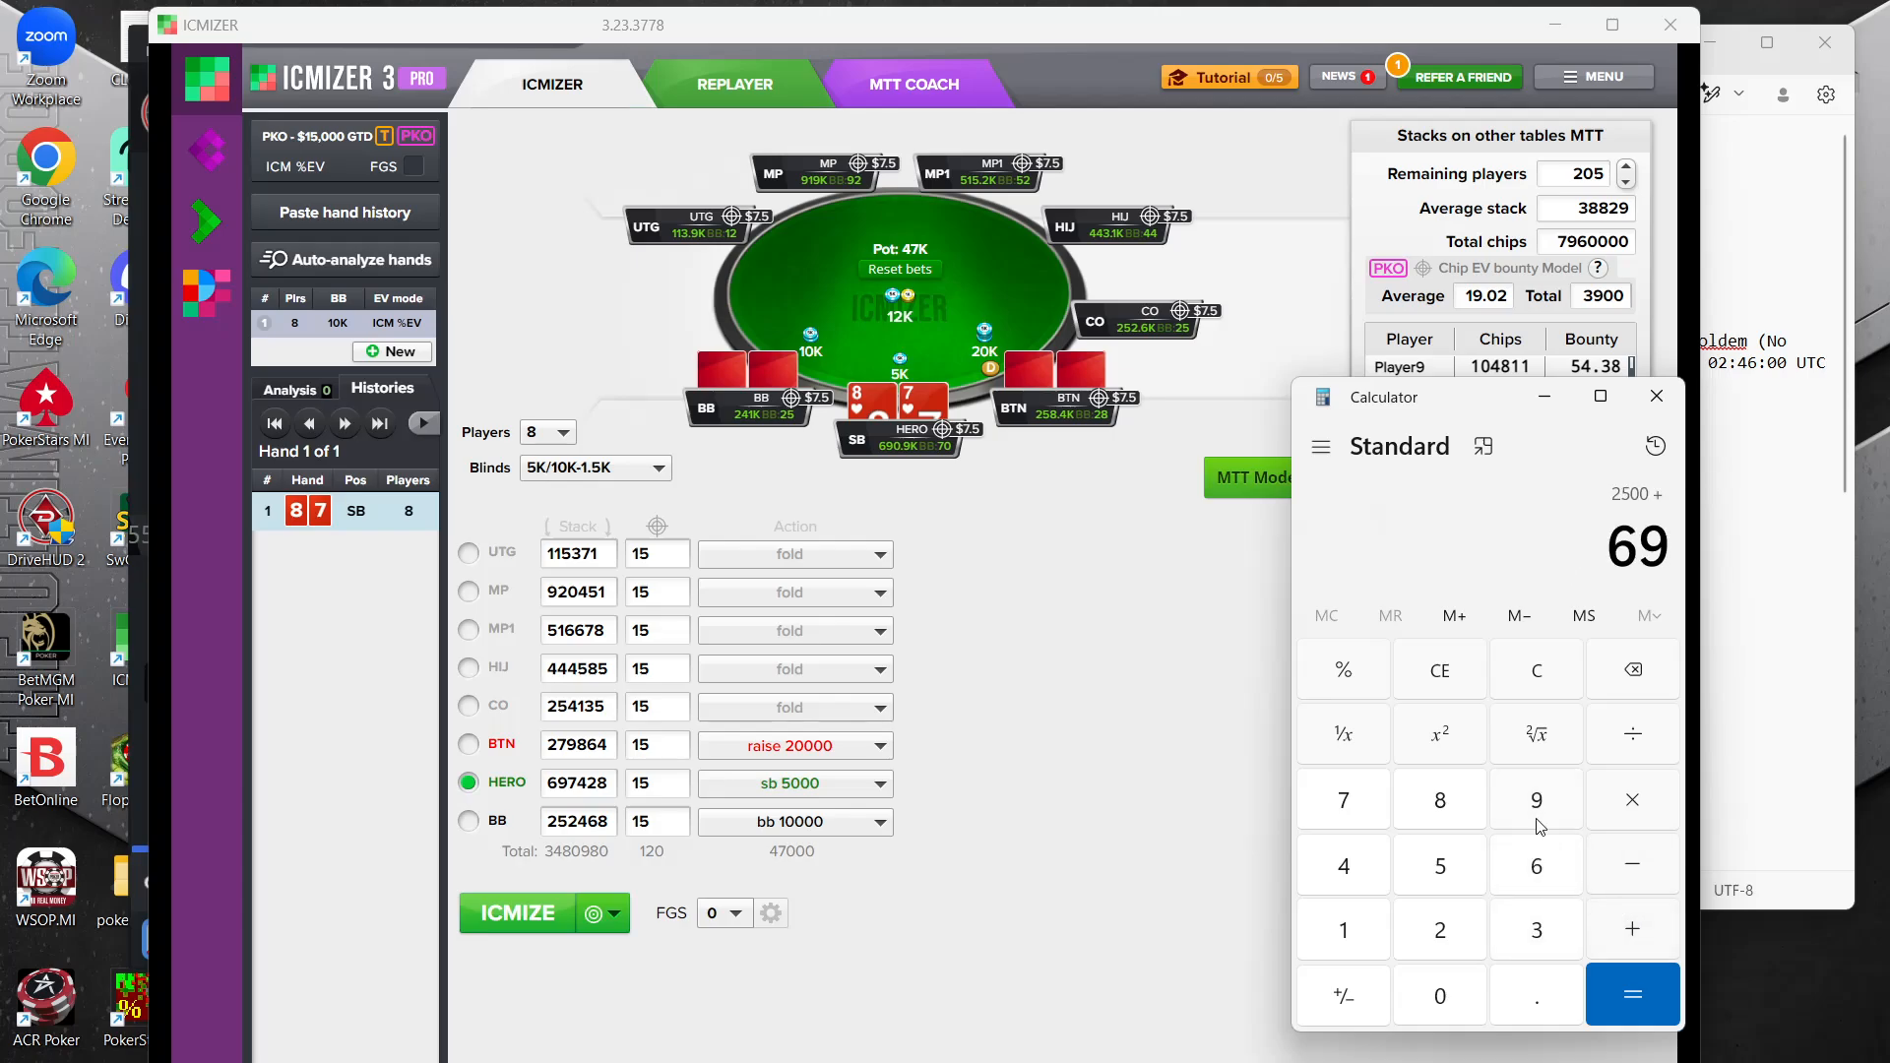
left_click(1452, 999)
left_click(1640, 934)
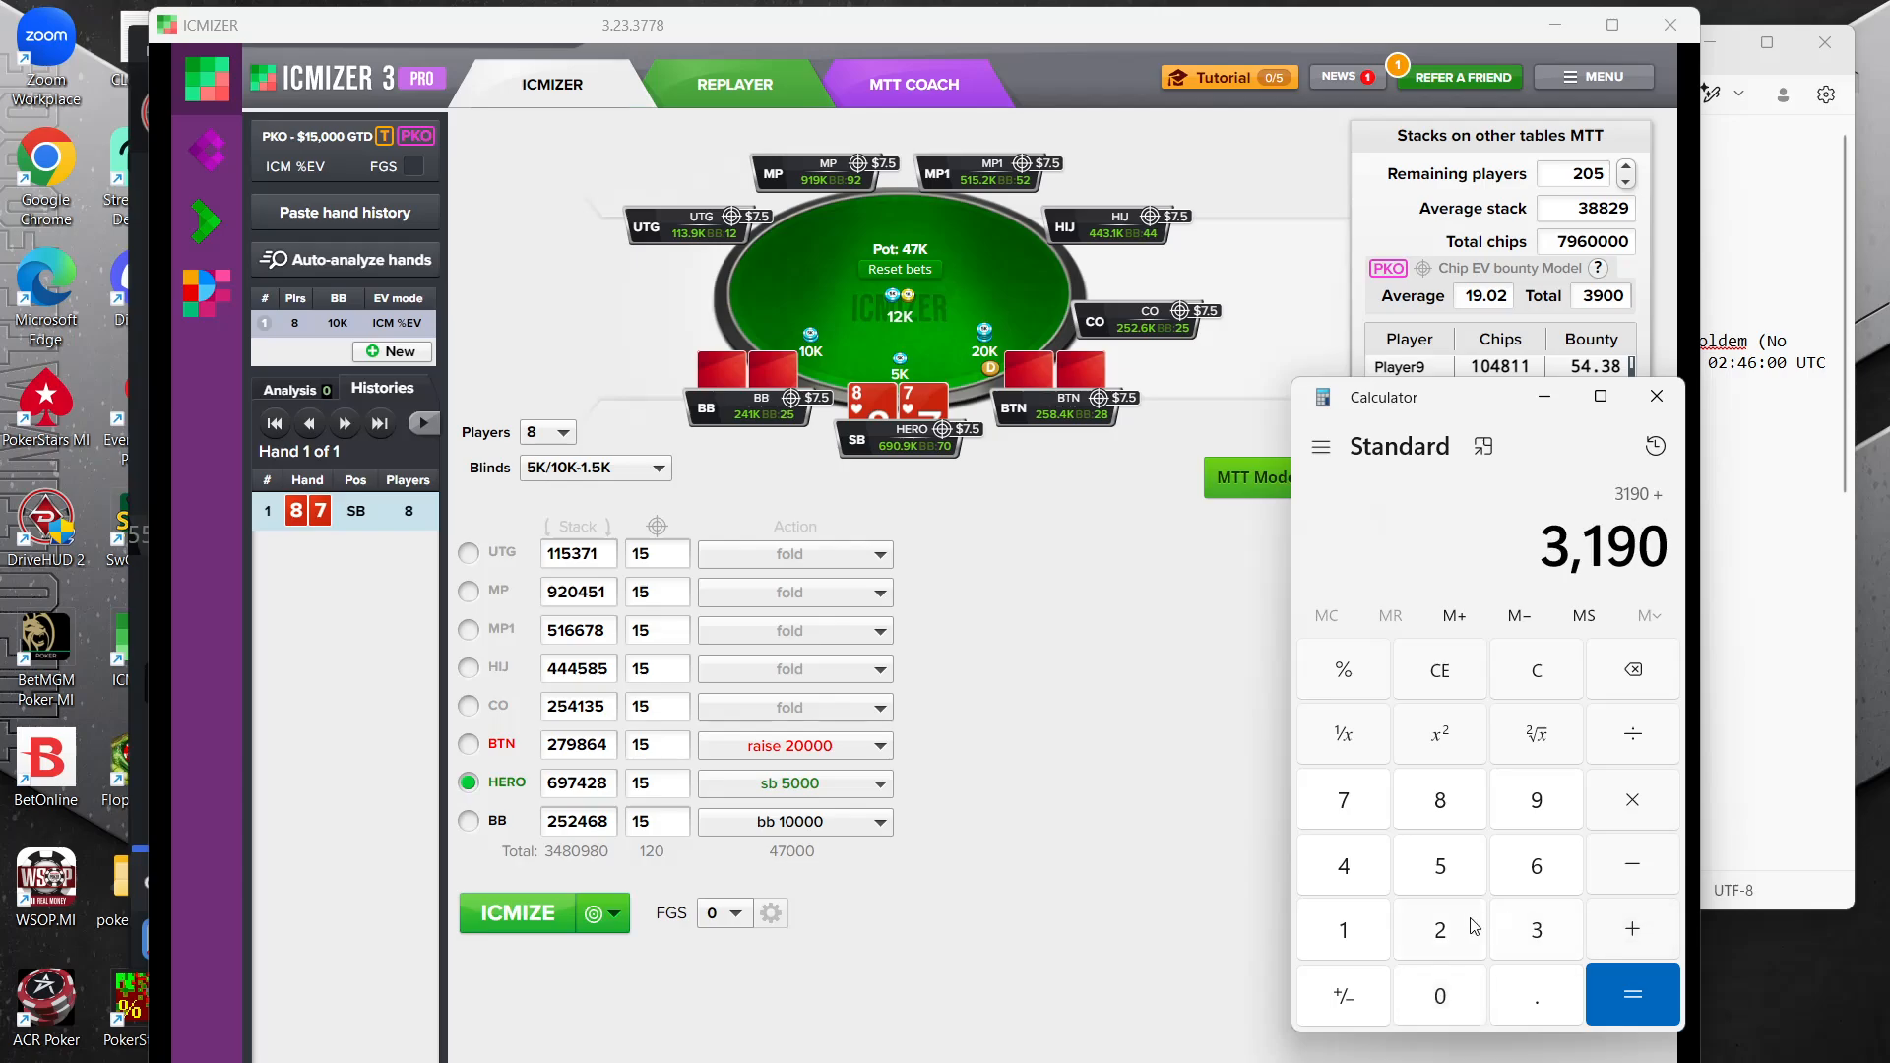
Add 241 for BB to complete the table sum and divide it by 8 for the average stack
left_click(1447, 927)
left_click(1351, 868)
left_click(1345, 922)
left_click(1635, 994)
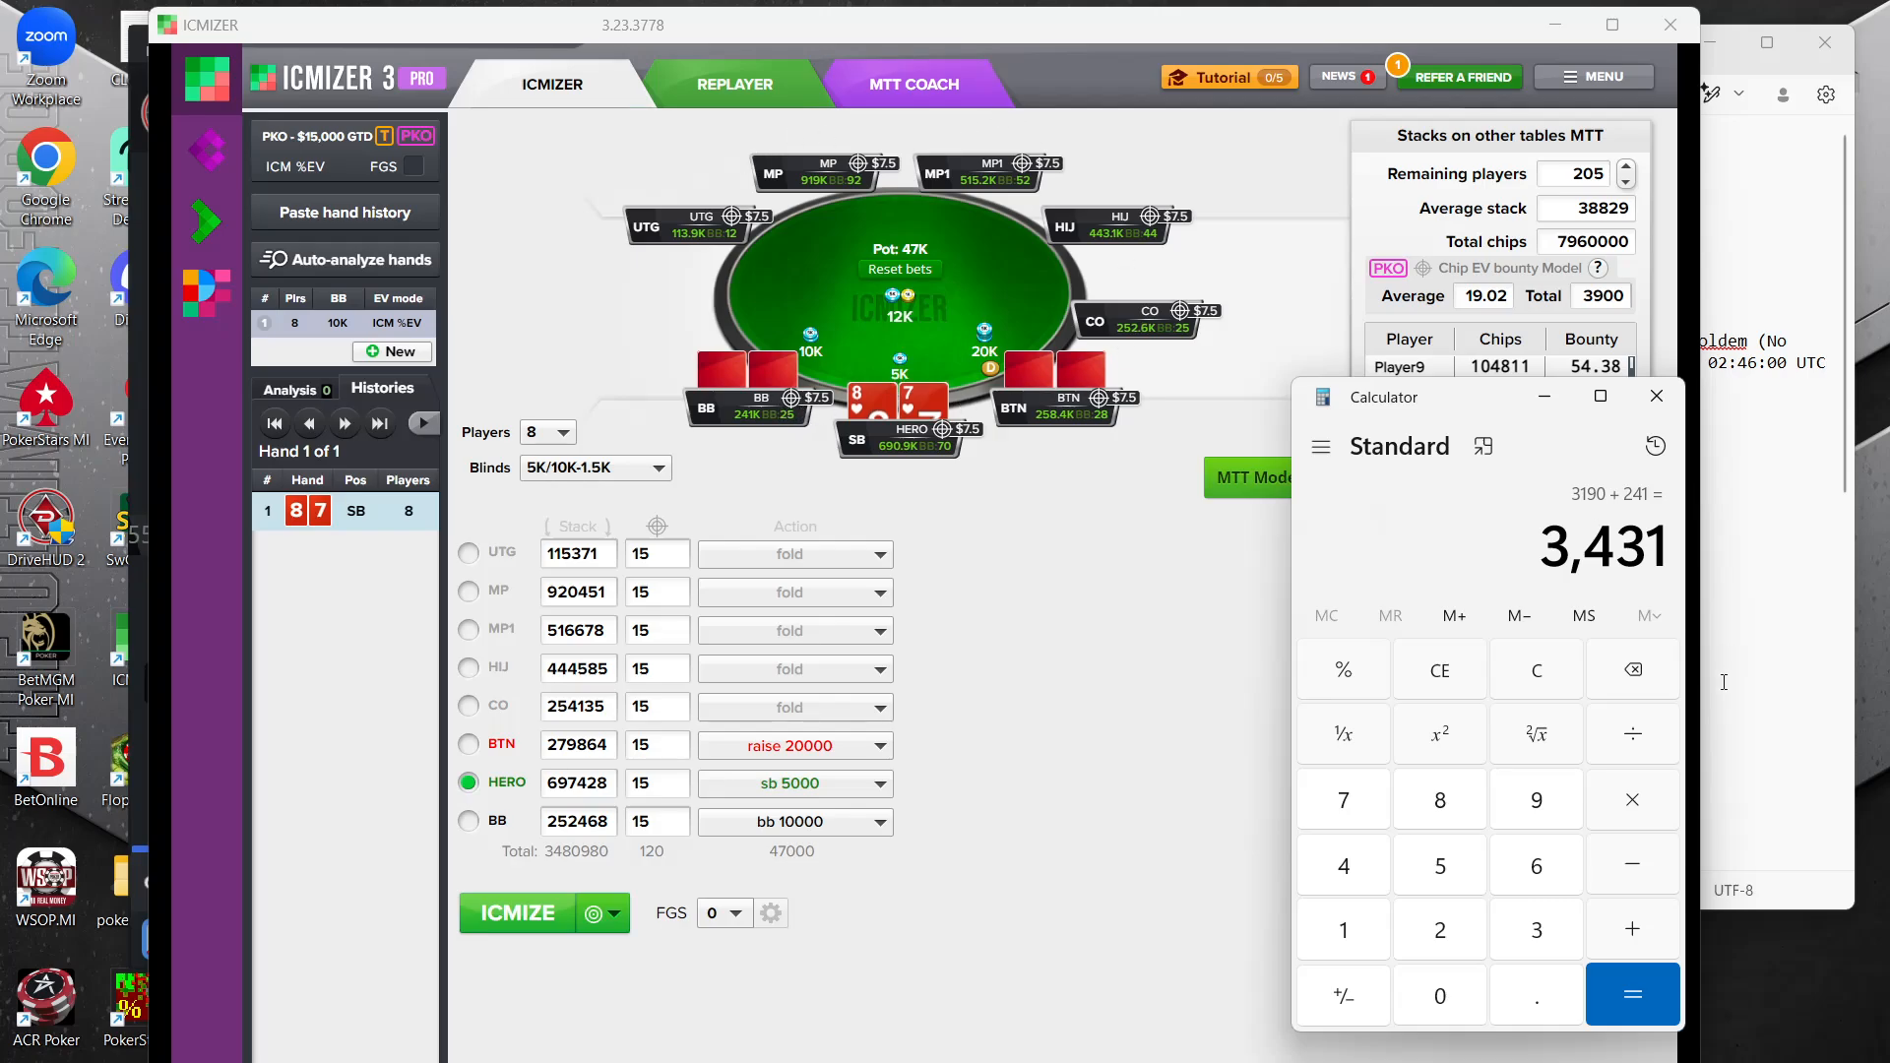
left_click(1632, 740)
left_click(1443, 797)
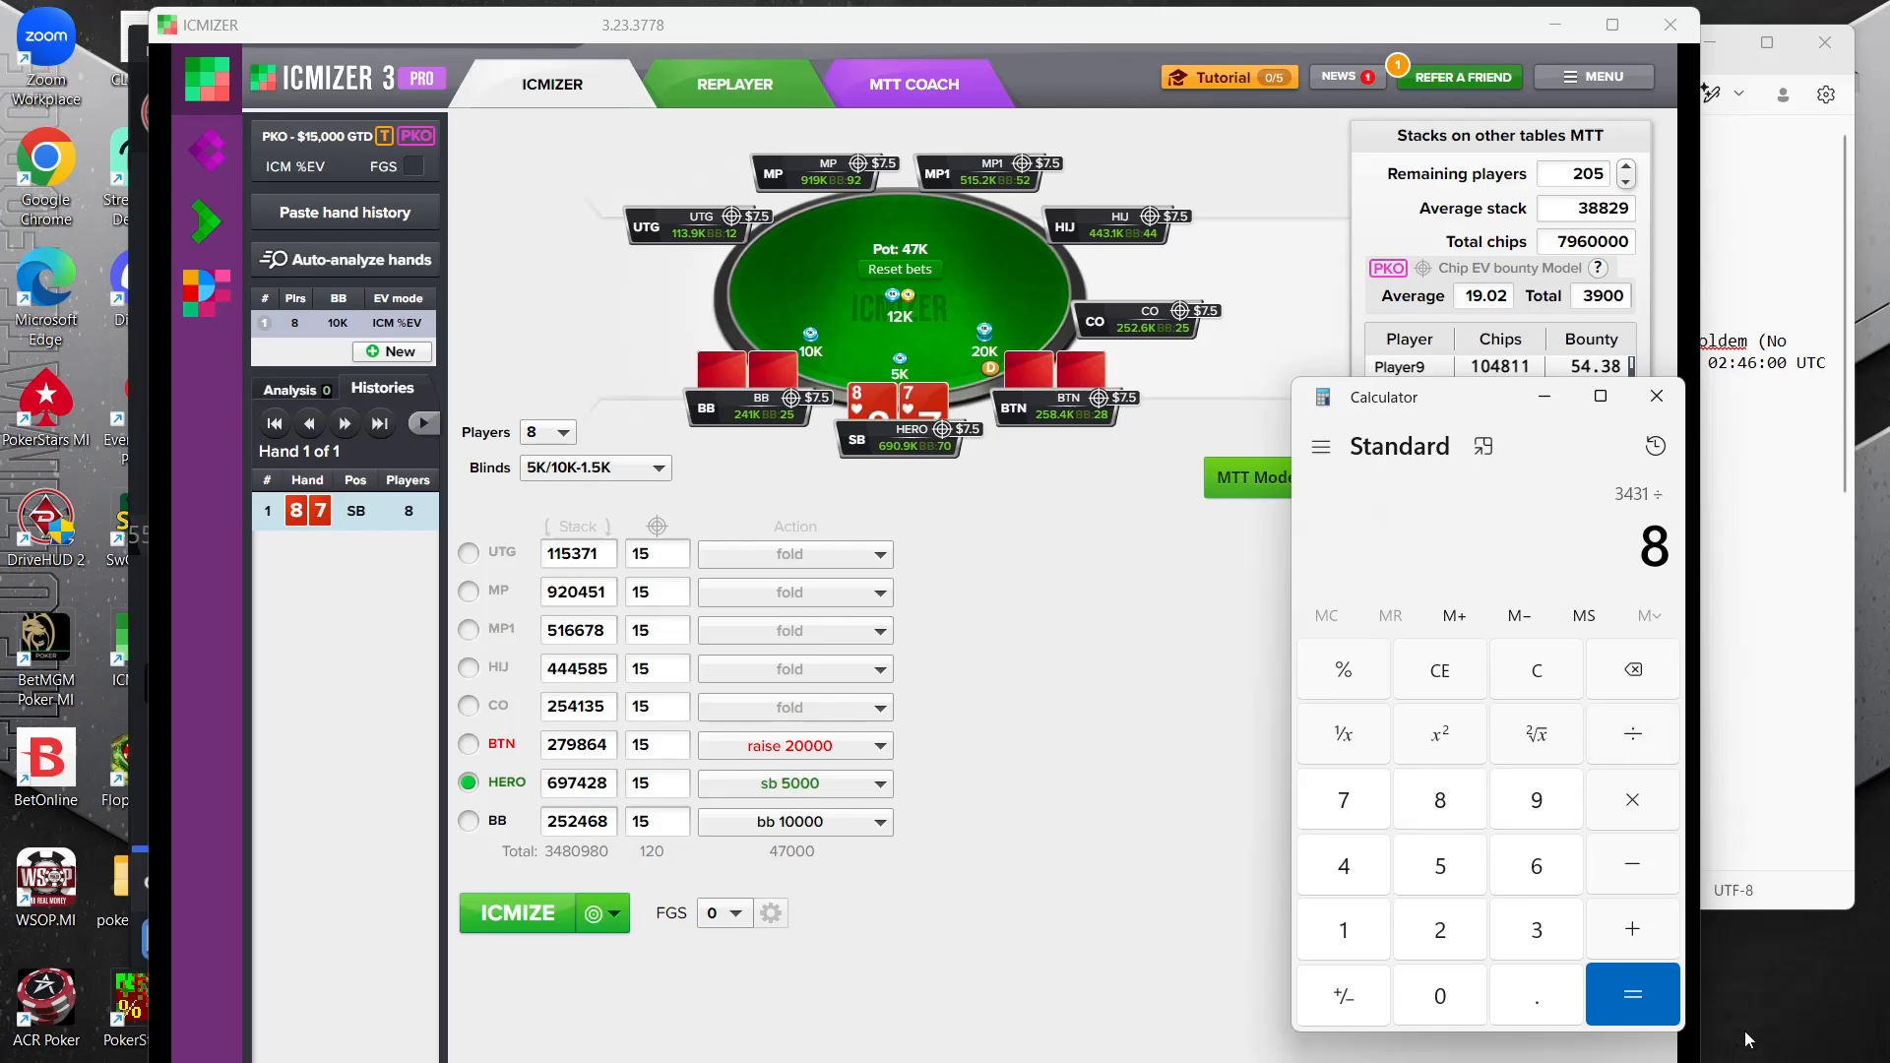
left_click(1632, 994)
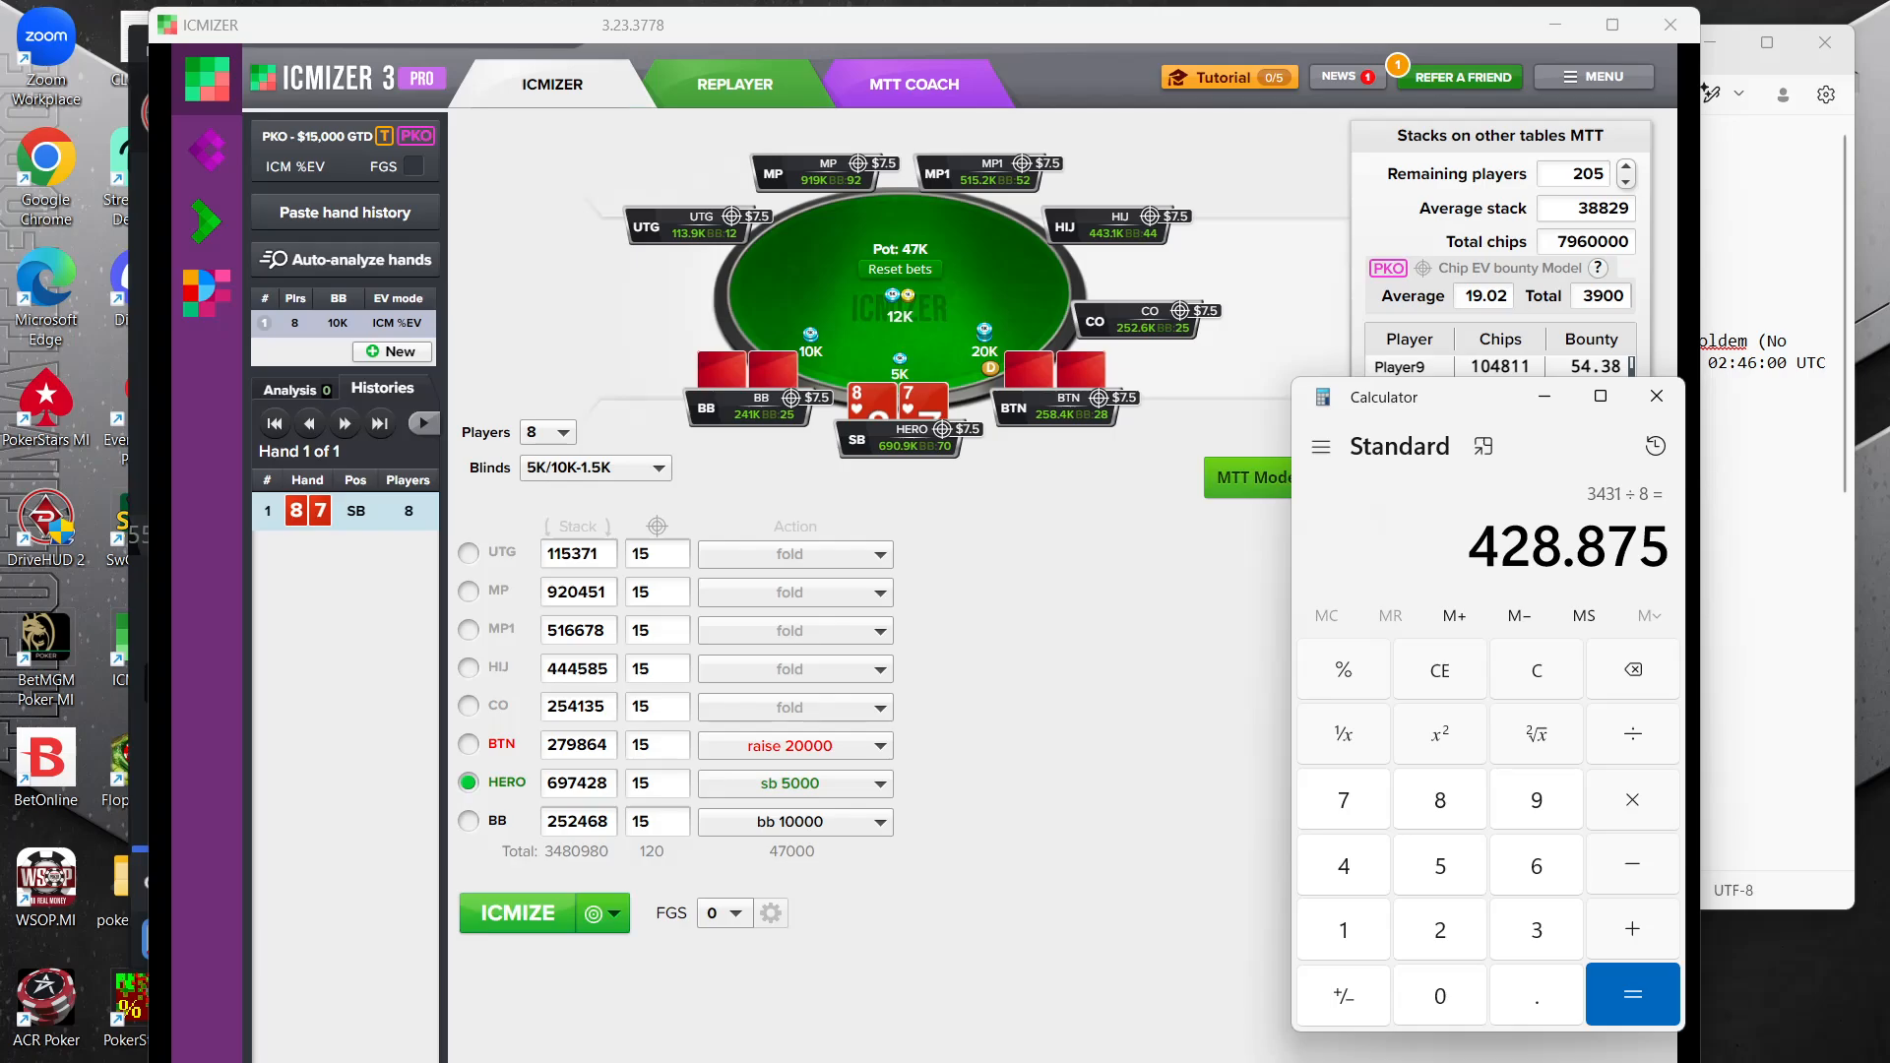
Return to ICMIZER and set the average stack on the other tables to 260000
key("alt+Tab")
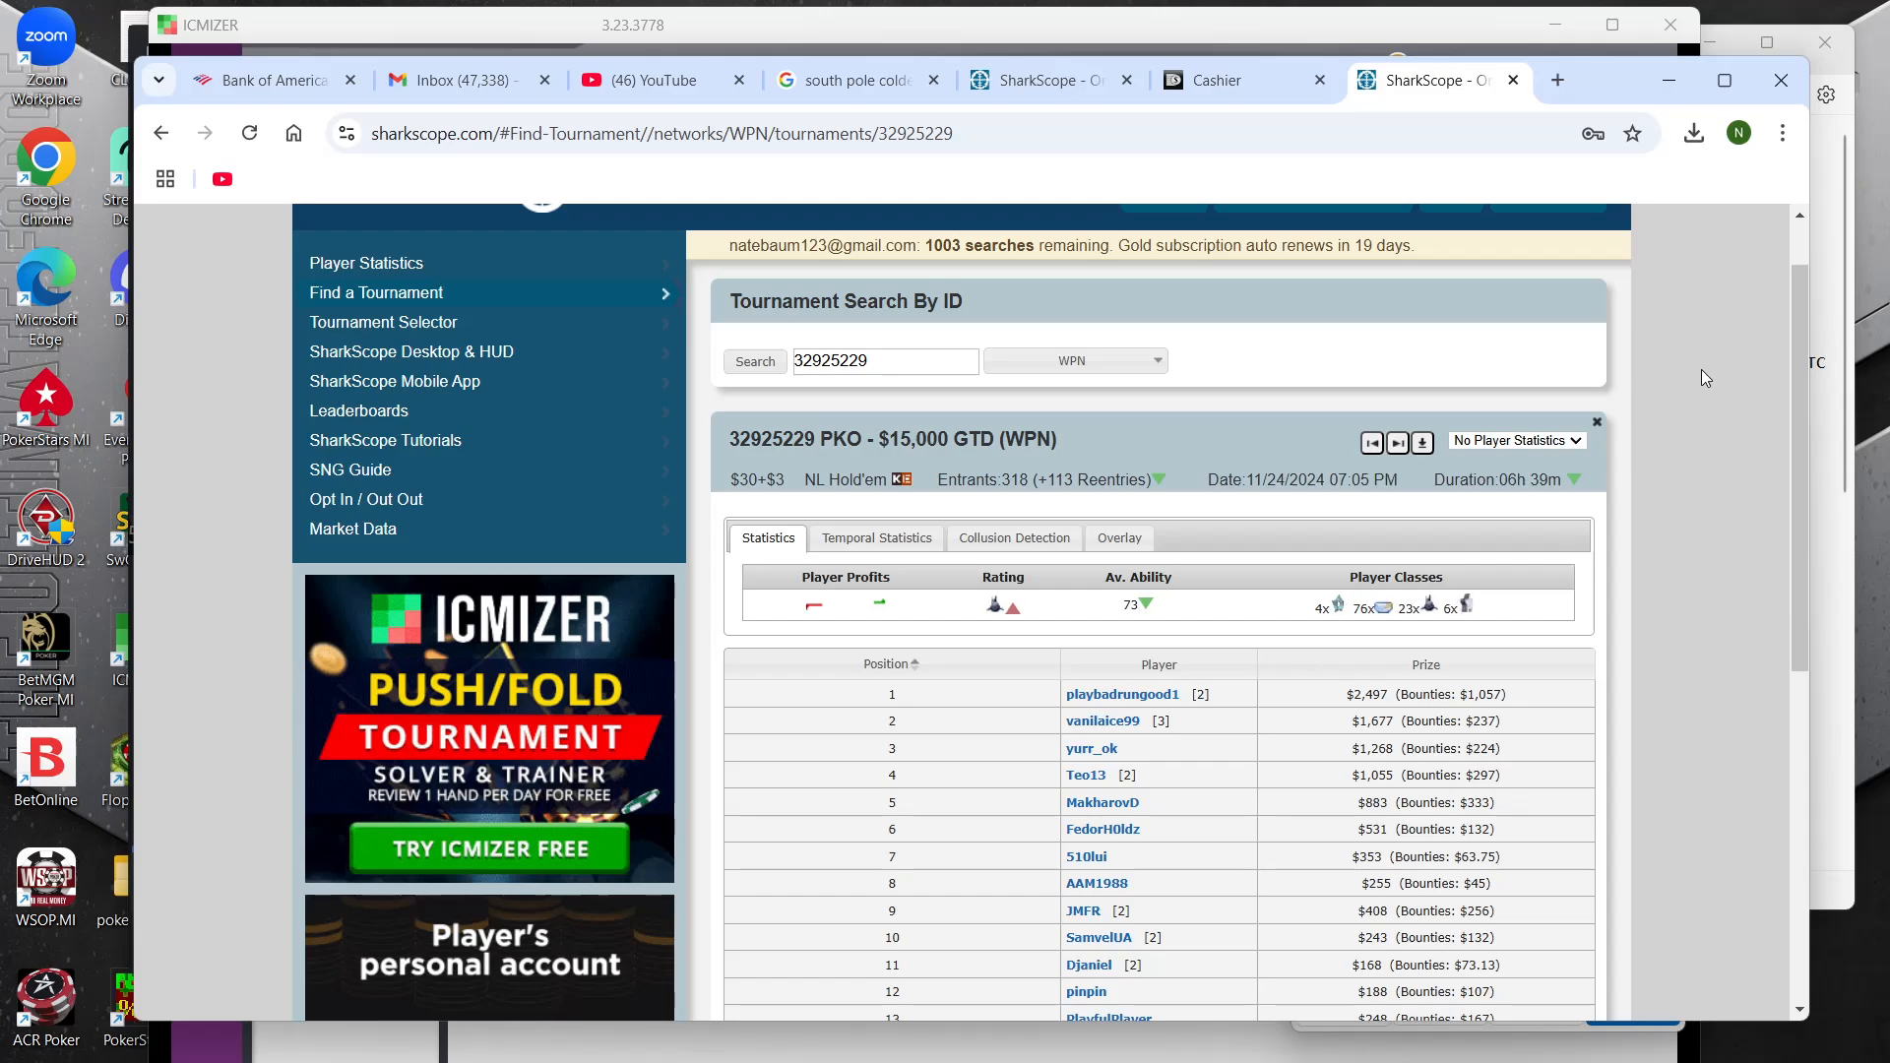
left_click(1669, 80)
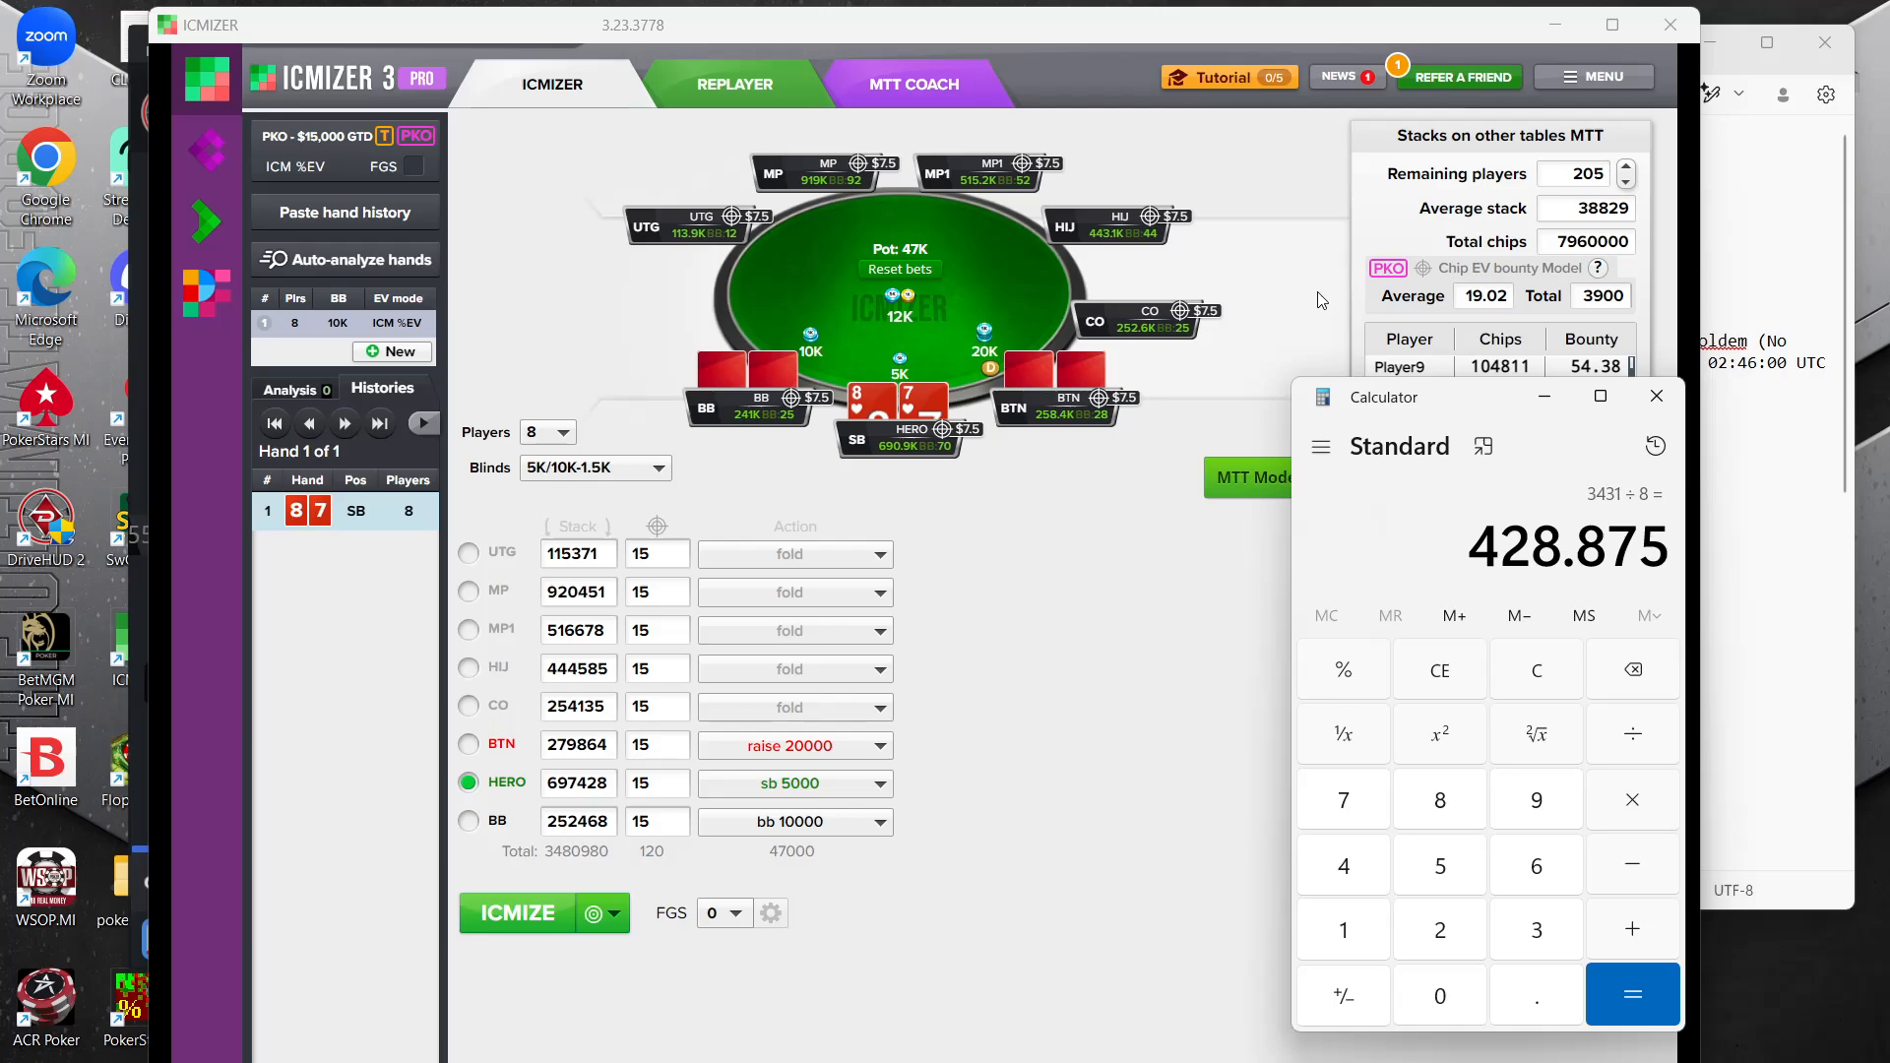
left_click(1582, 210)
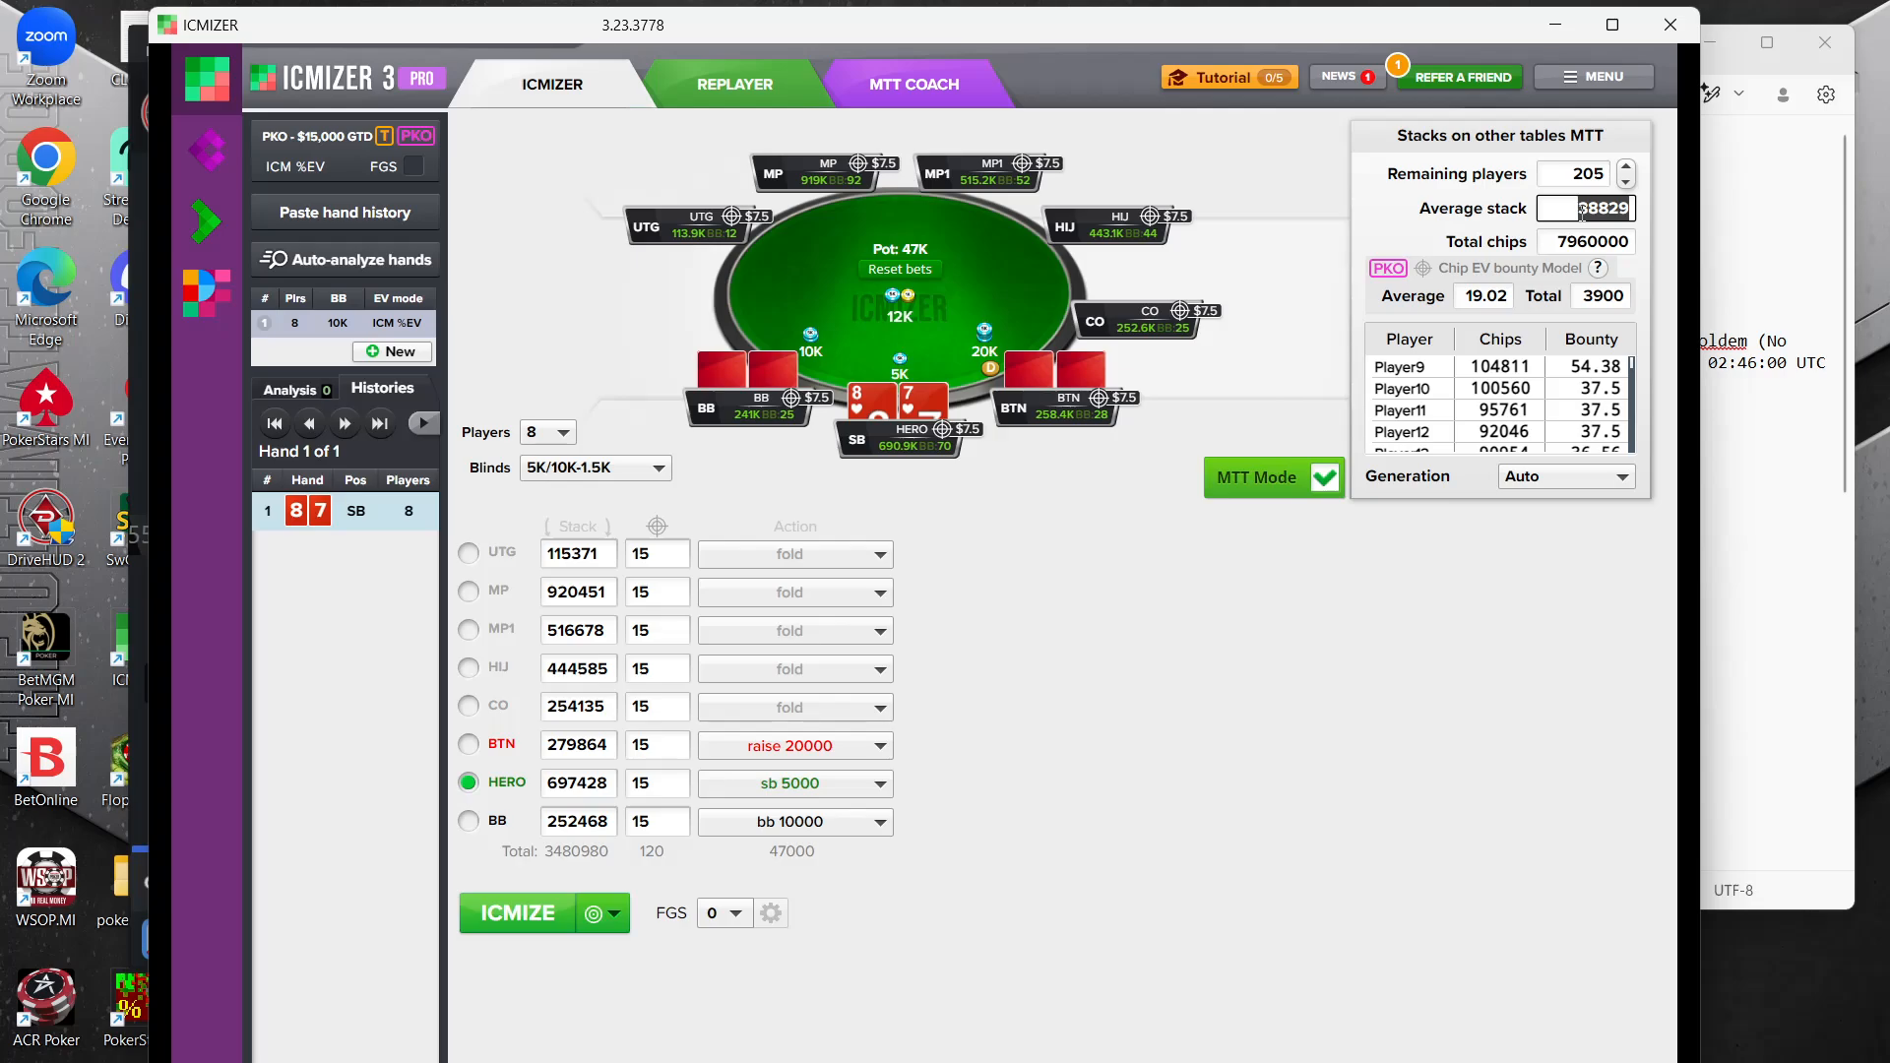
type("260")
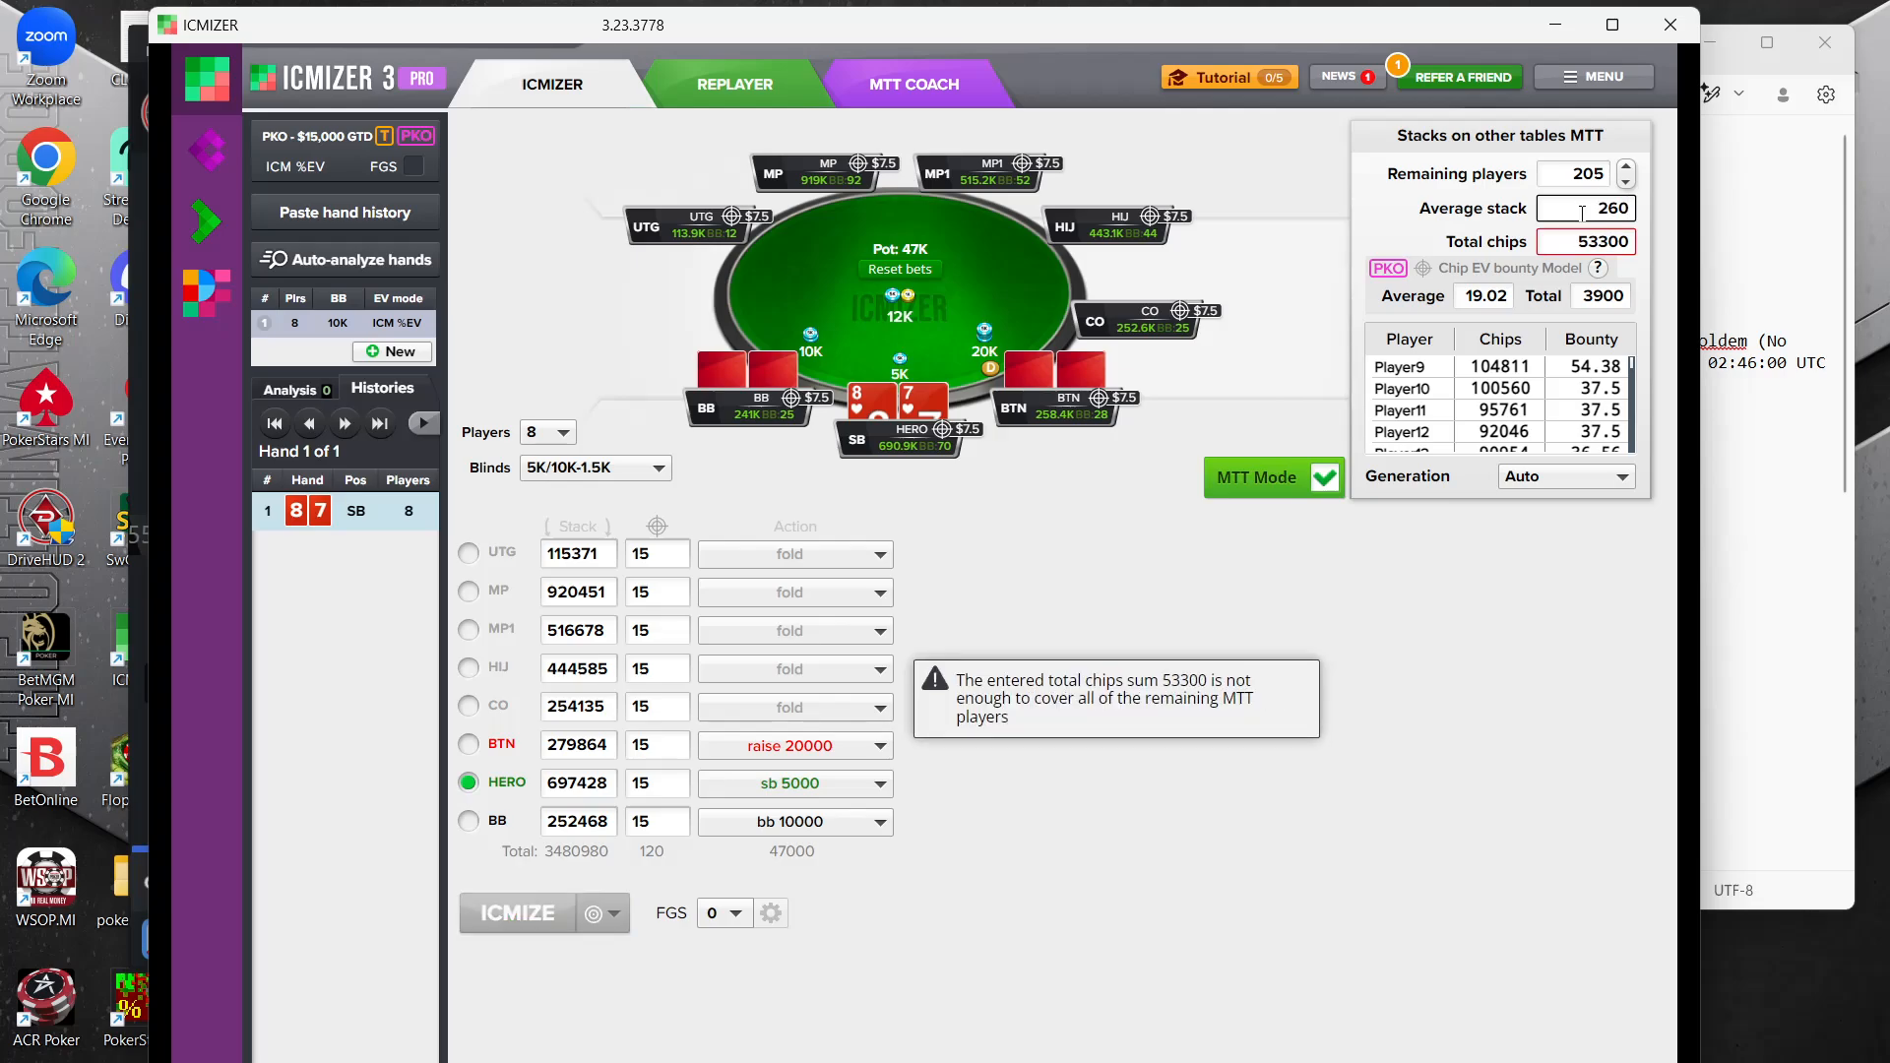
type("000")
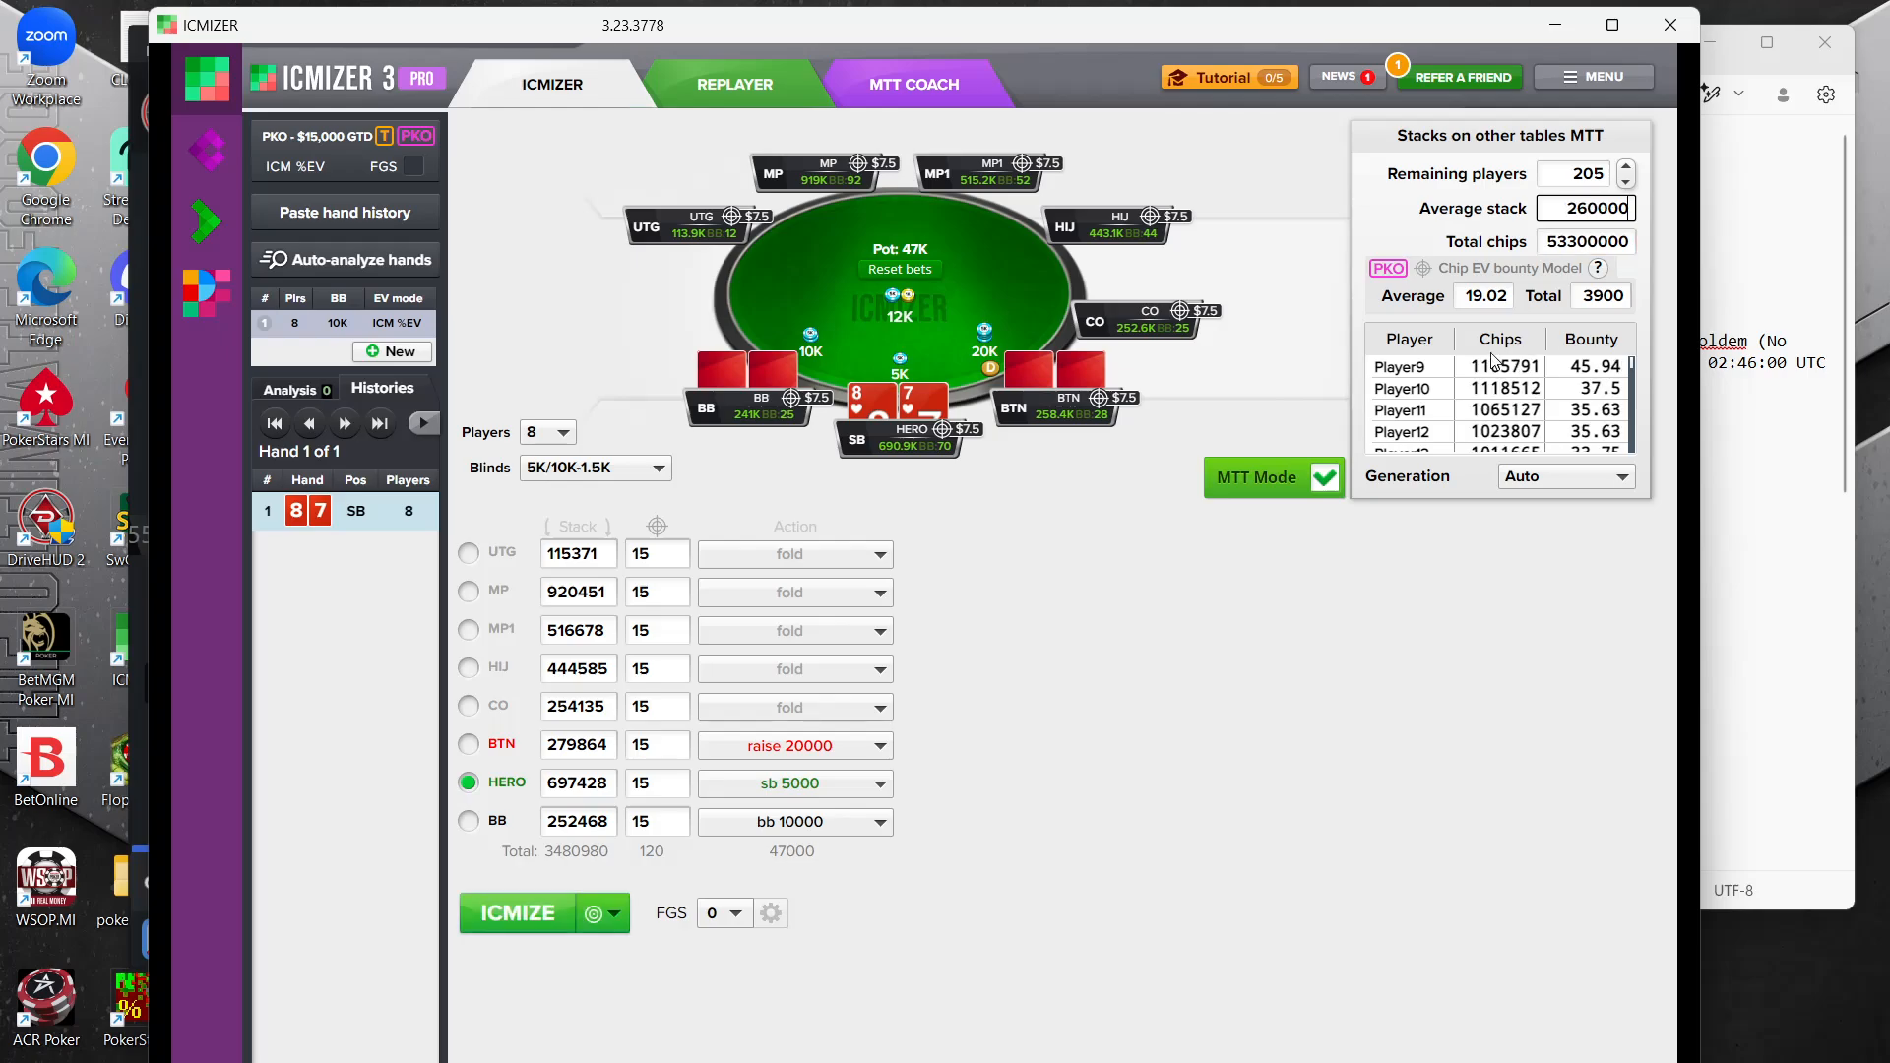
Calculate the hand with ICMIZE and inspect the BTN raise range, selecting the T4o hand
left_click(1304, 638)
left_click(522, 910)
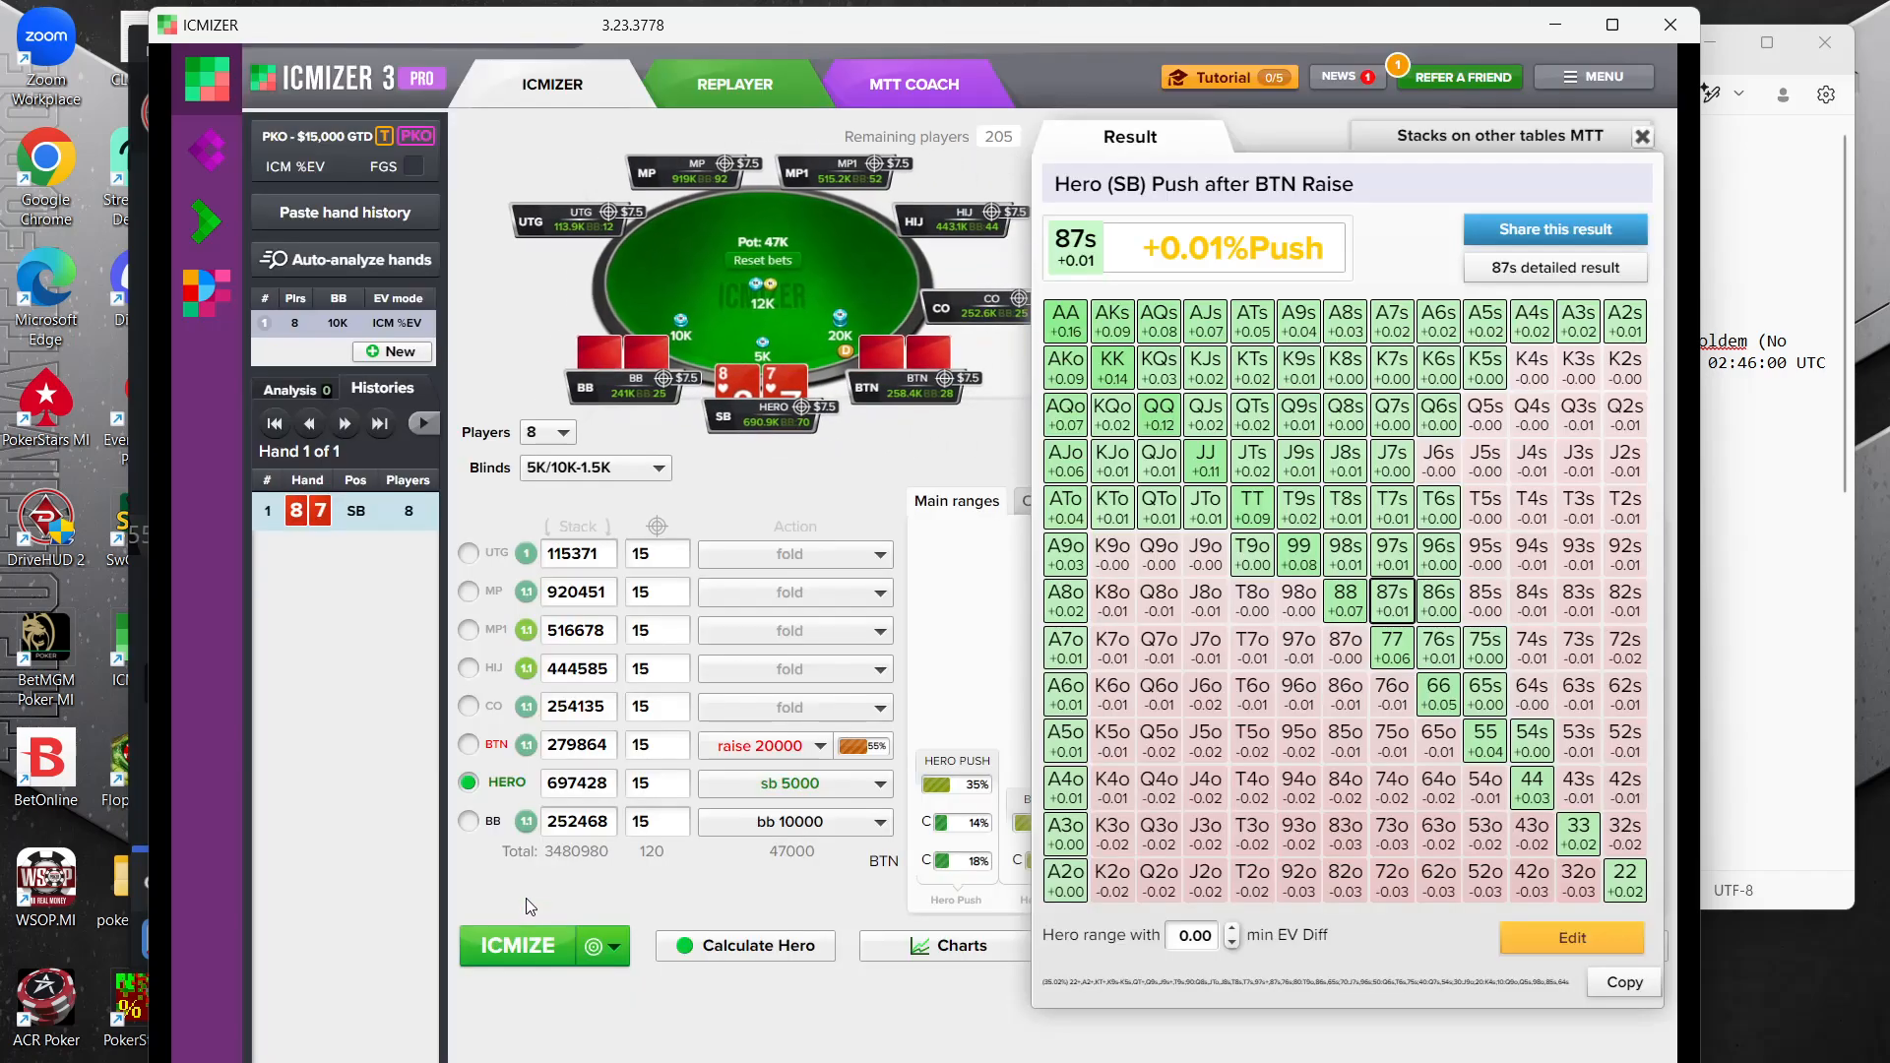
left_click(863, 758)
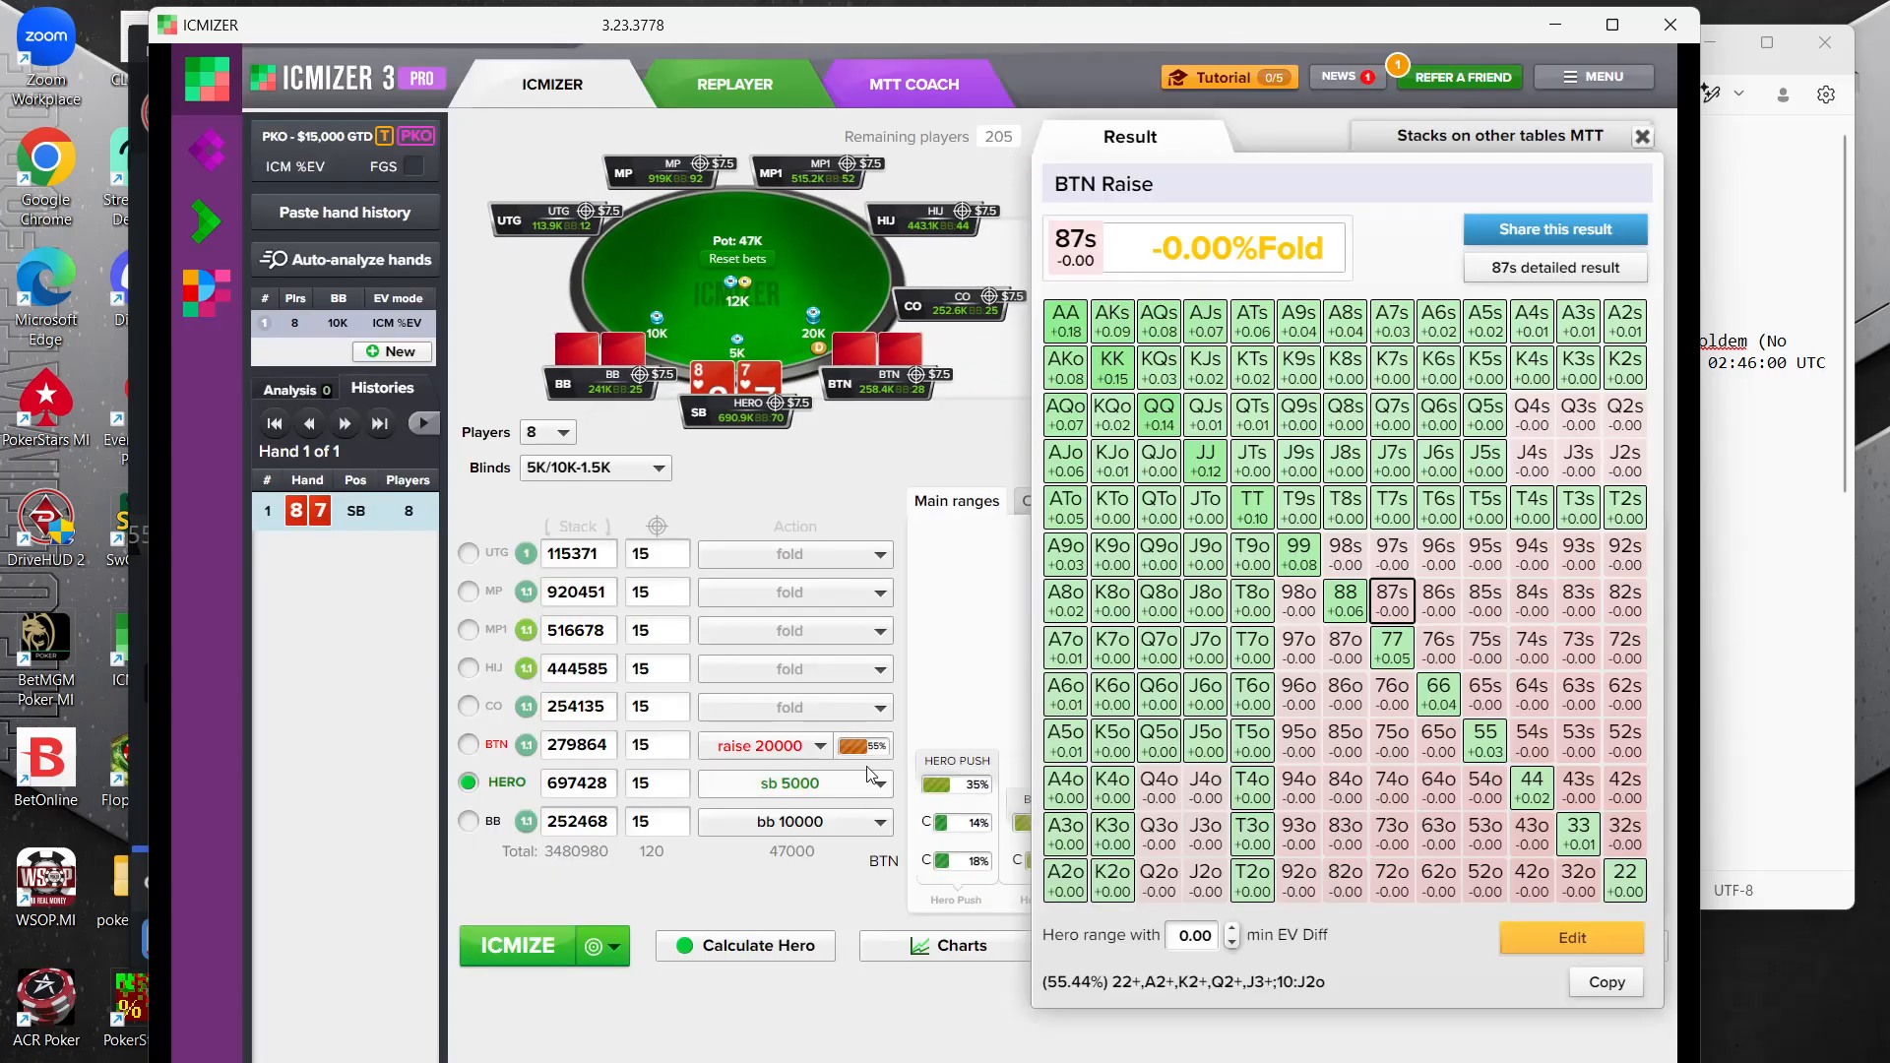
mouse_move(873, 741)
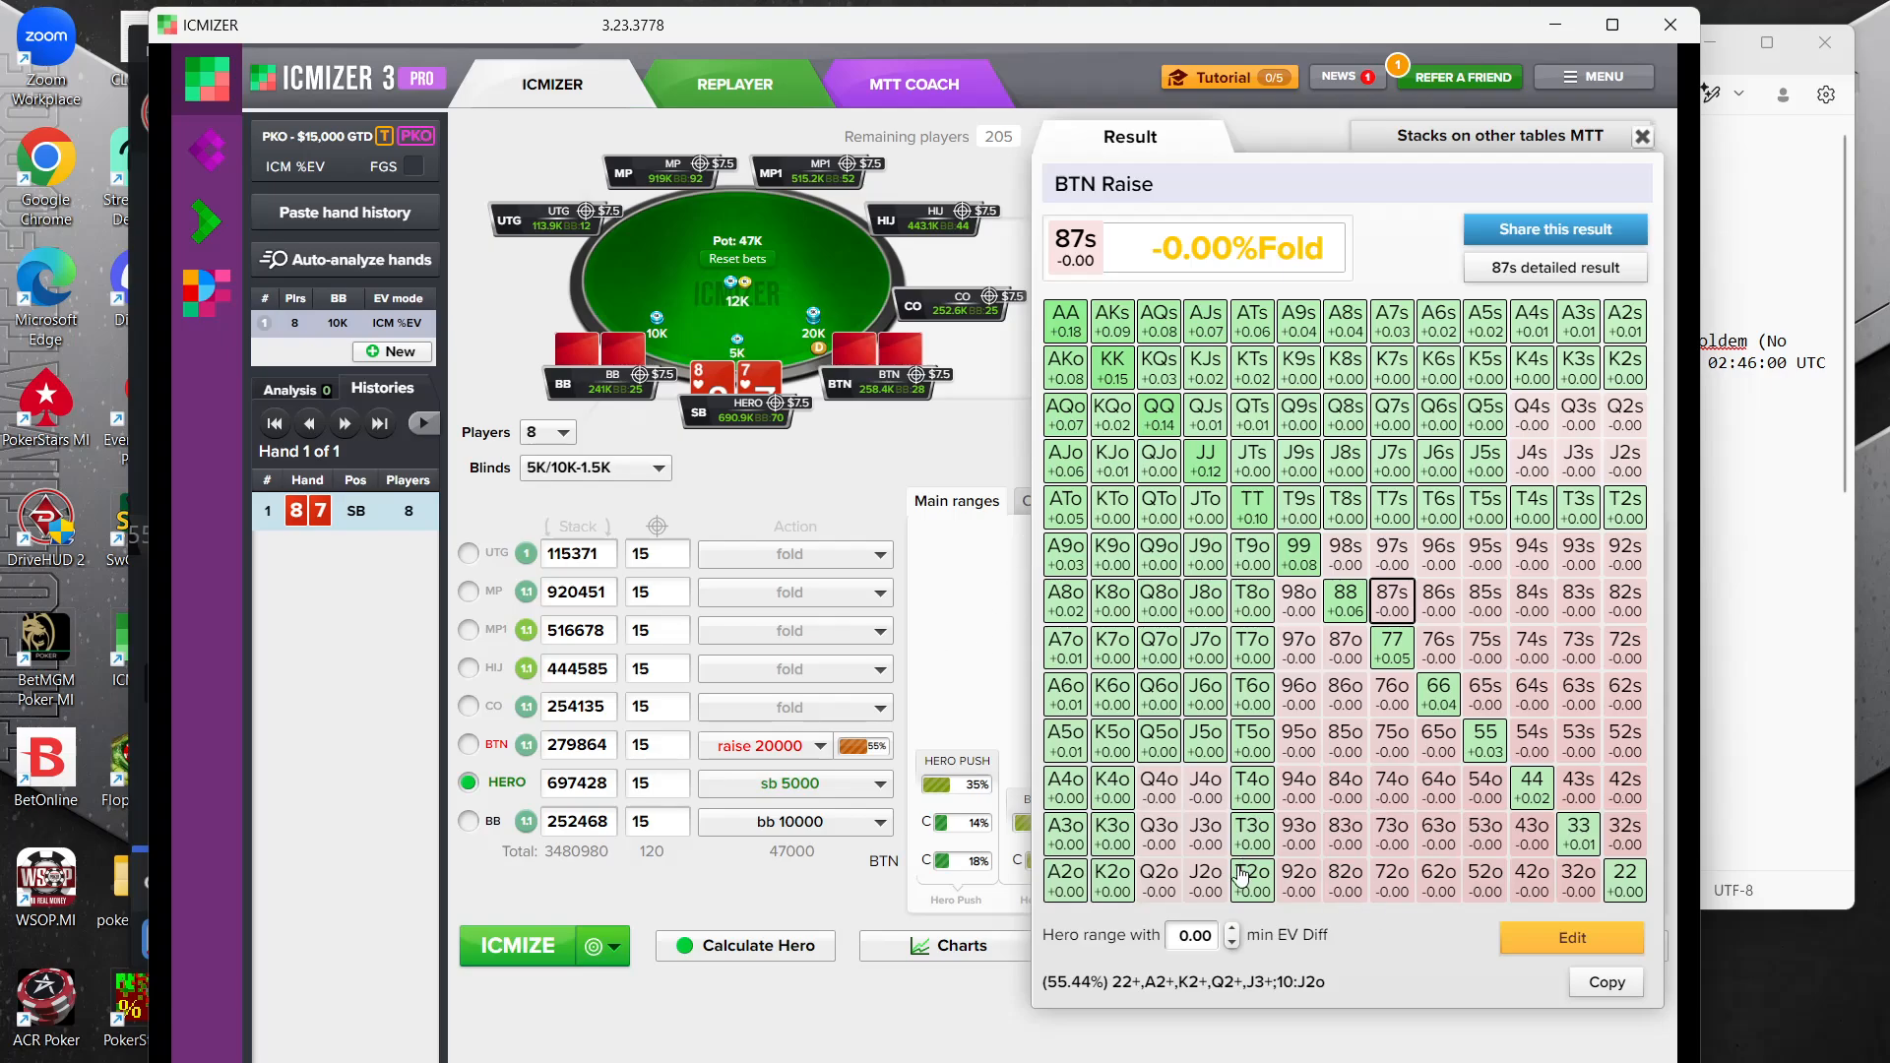
left_click(1254, 800)
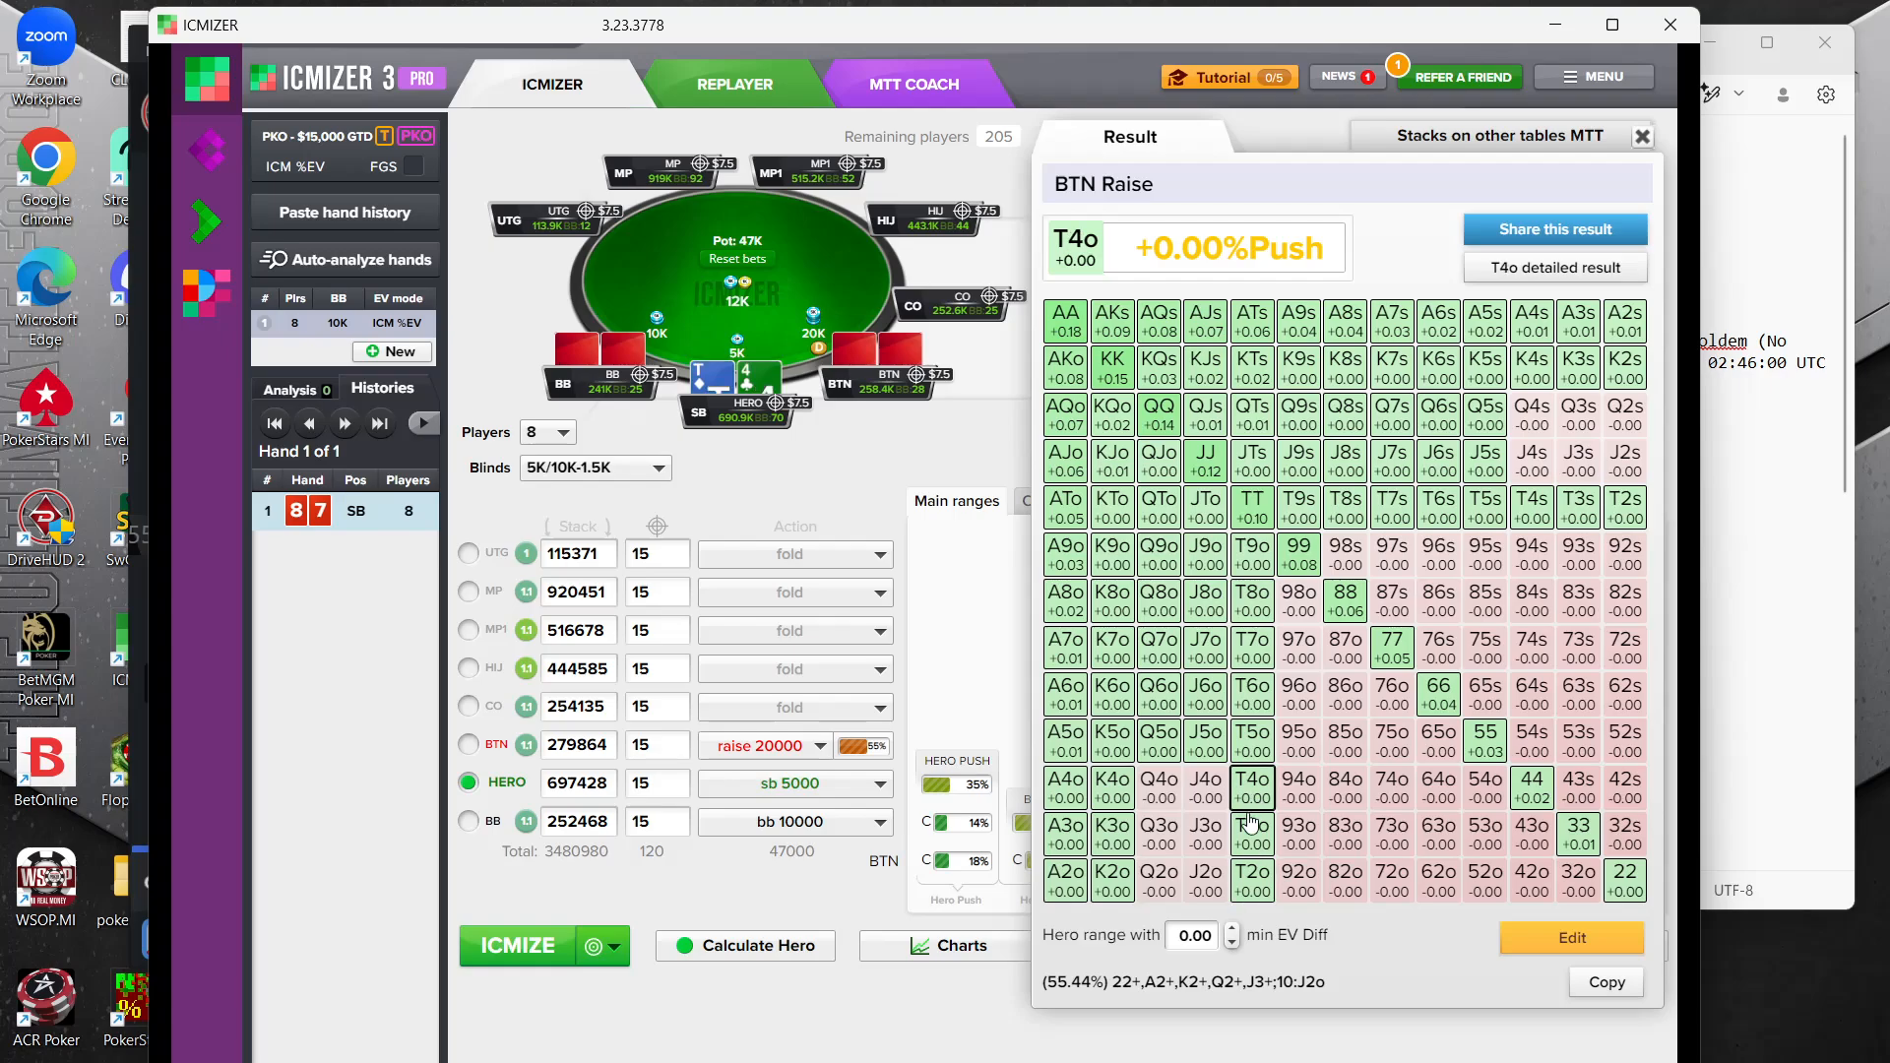
Edit the BTN raise range to remove J8o through J2o, Q7o through Q2o and K5o through K2o
left_click(1556, 943)
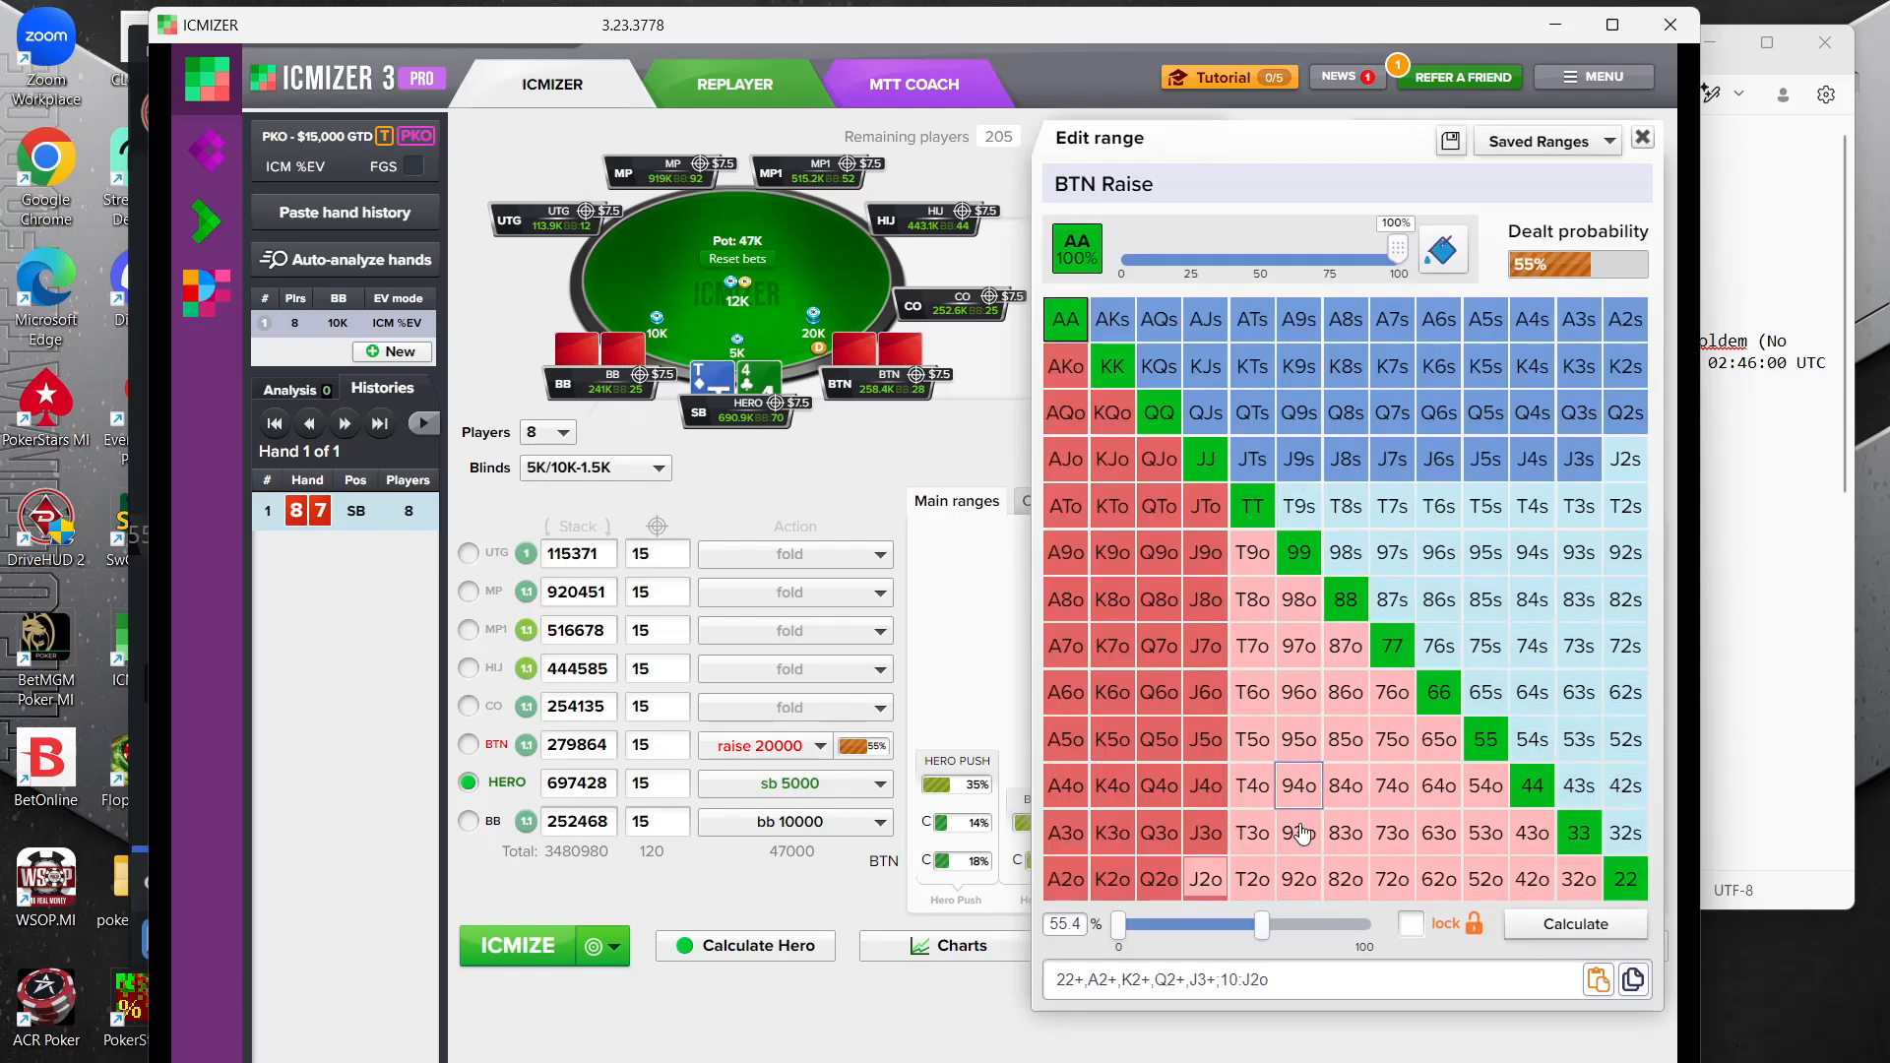
left_click_drag(1213, 817, 1200, 604)
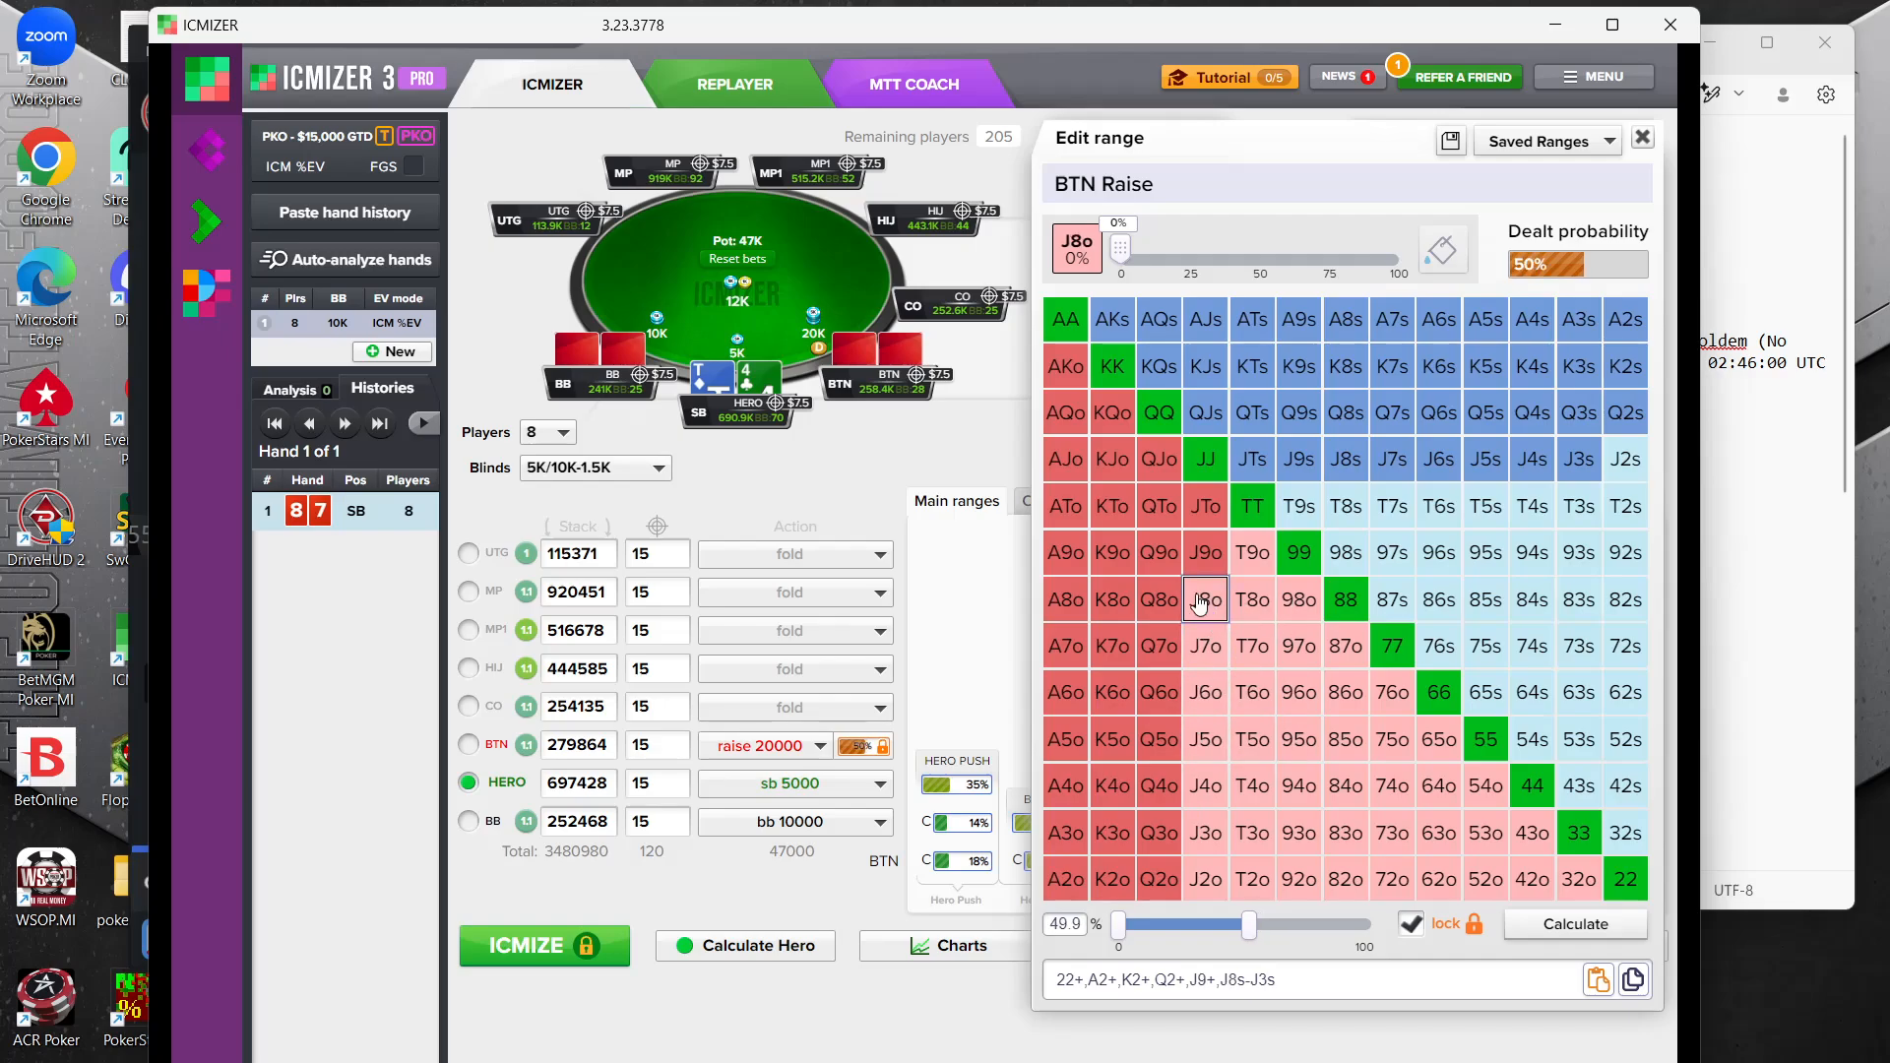
left_click(1159, 645)
left_click_drag(1167, 692, 1162, 879)
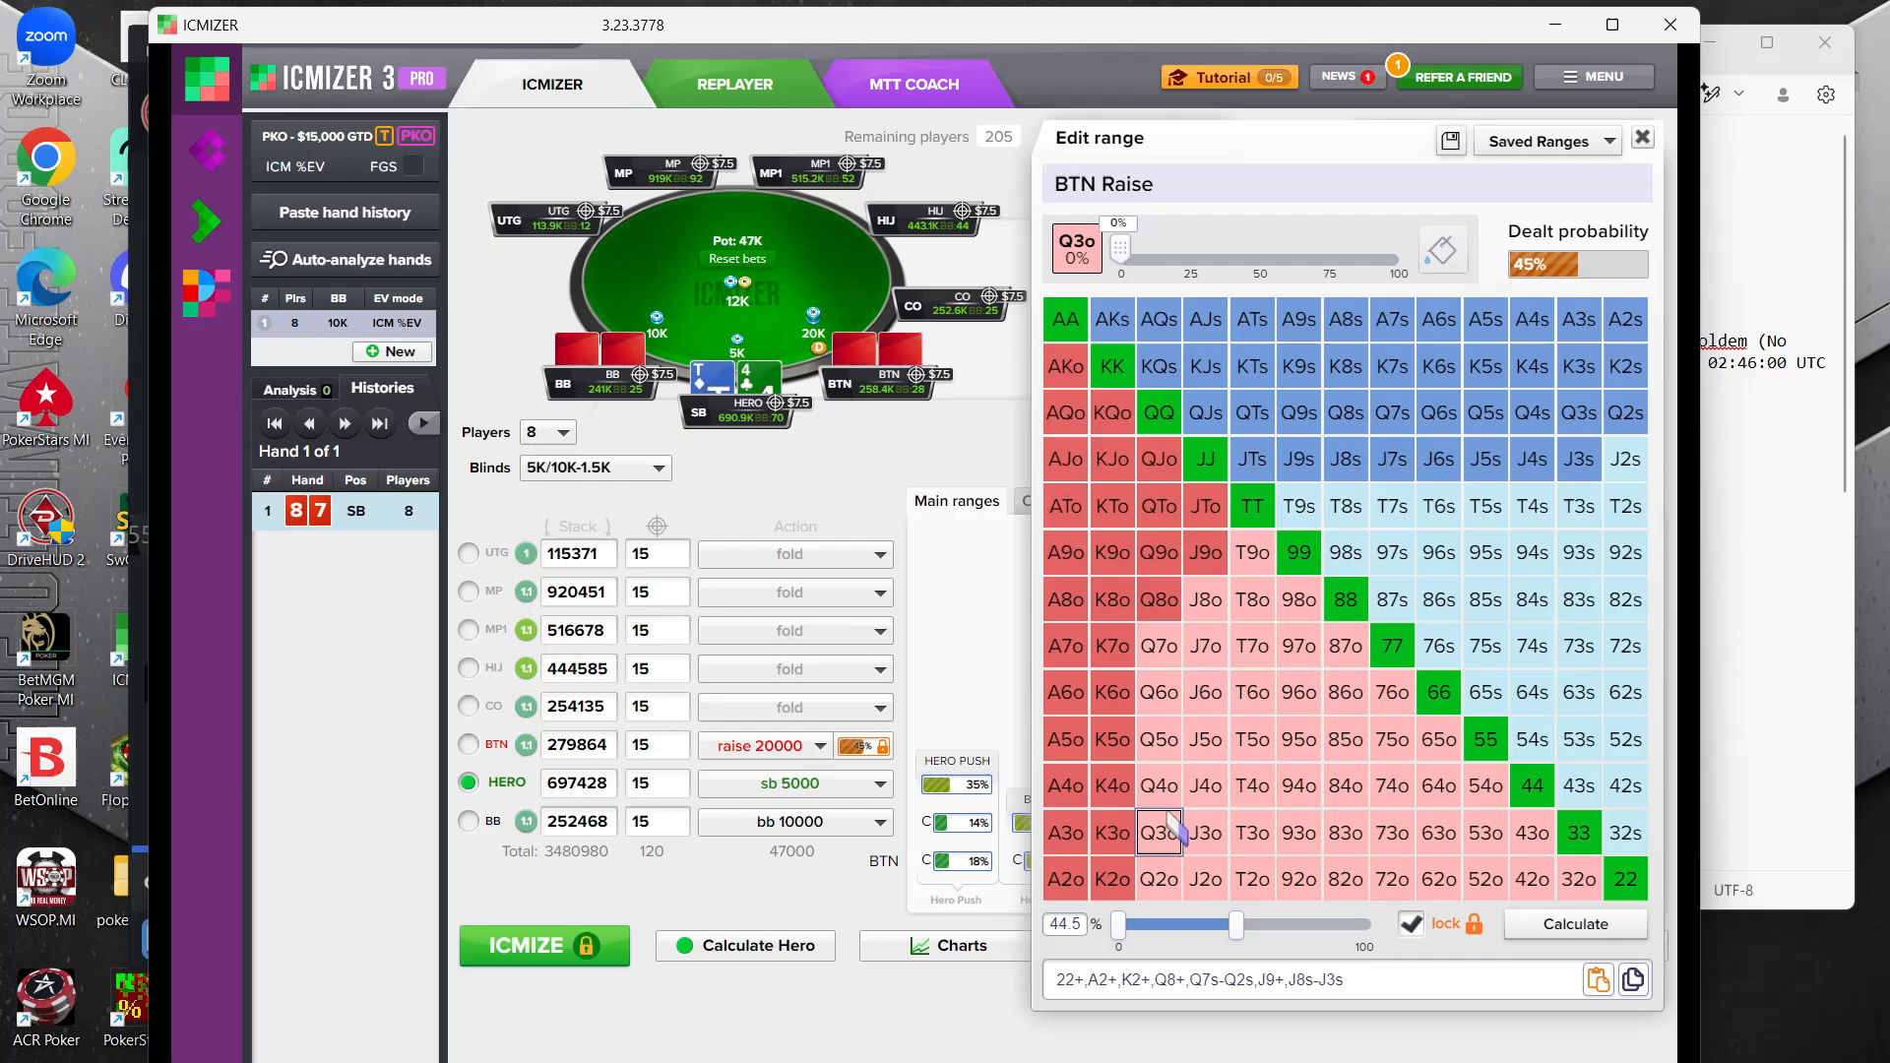
left_click_drag(1114, 741, 1115, 881)
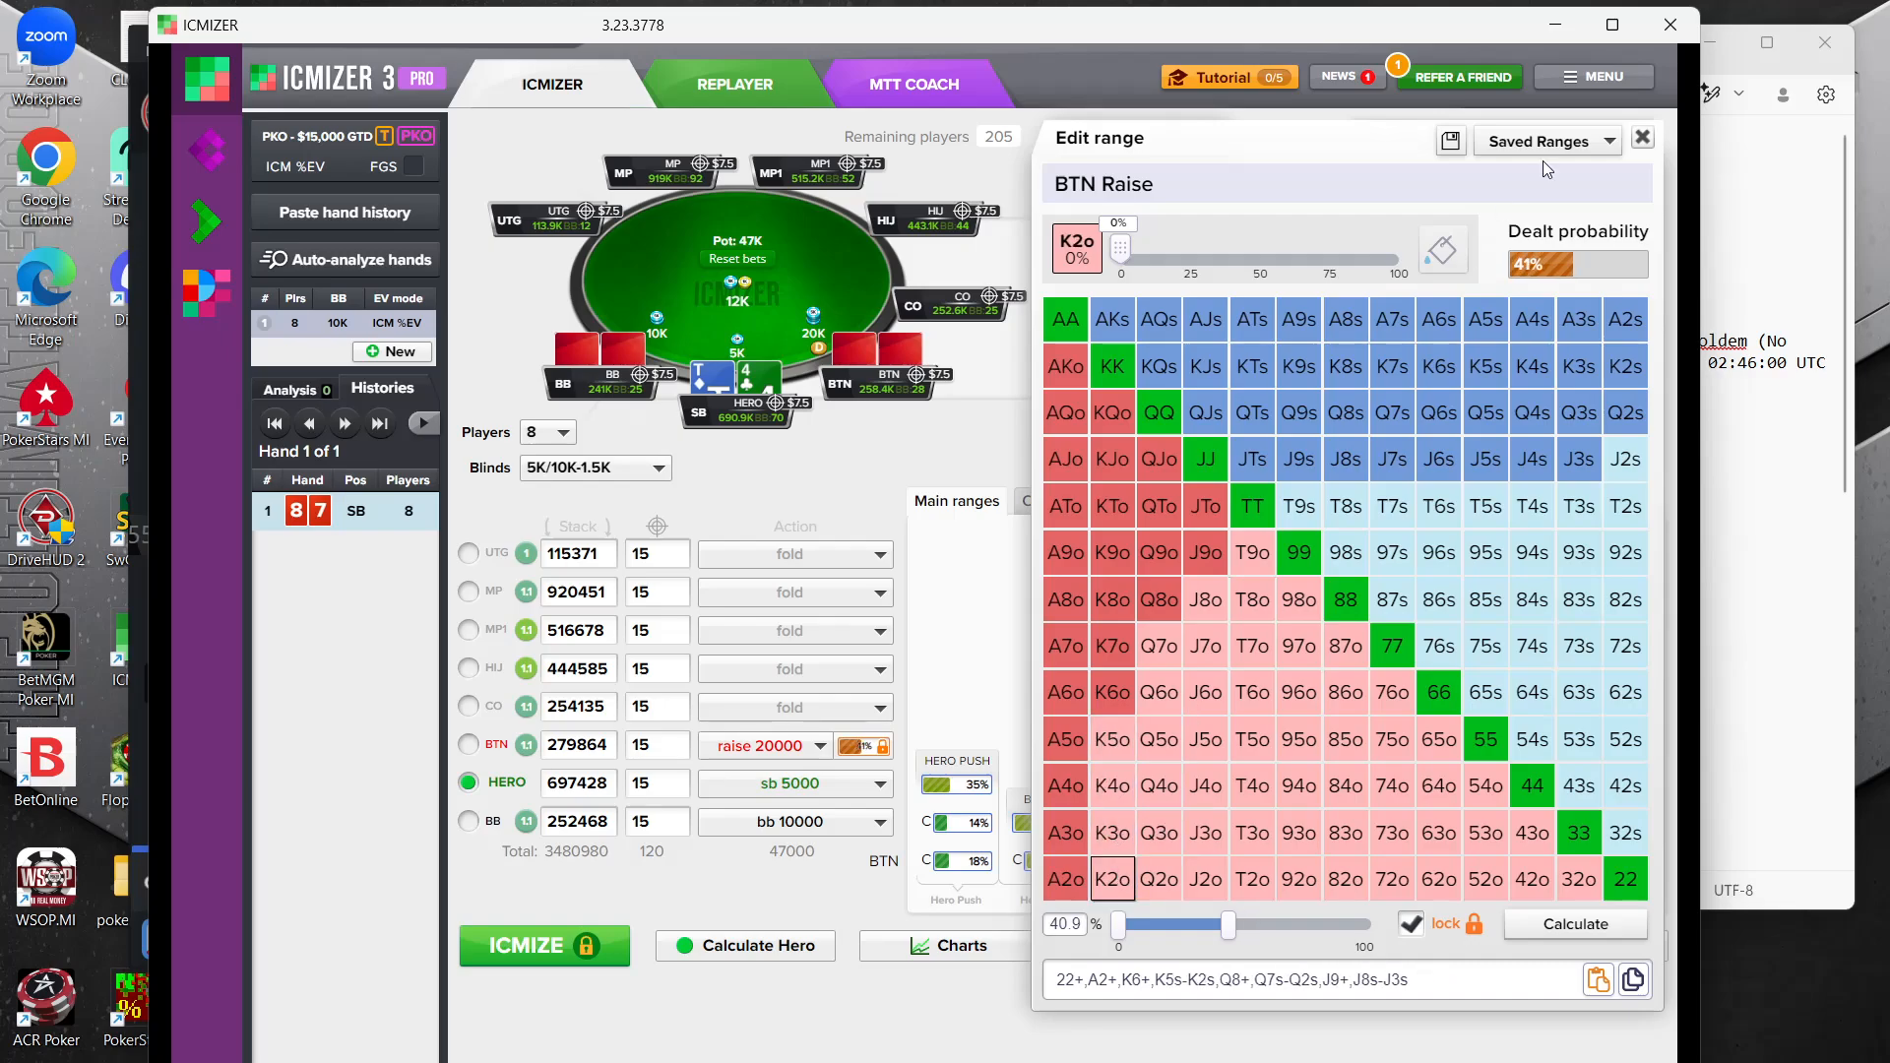
Remove the suited hands J5s, J4s and J3s from the BTN raise range
left_click(1486, 458)
left_click(1575, 462)
left_click(1532, 458)
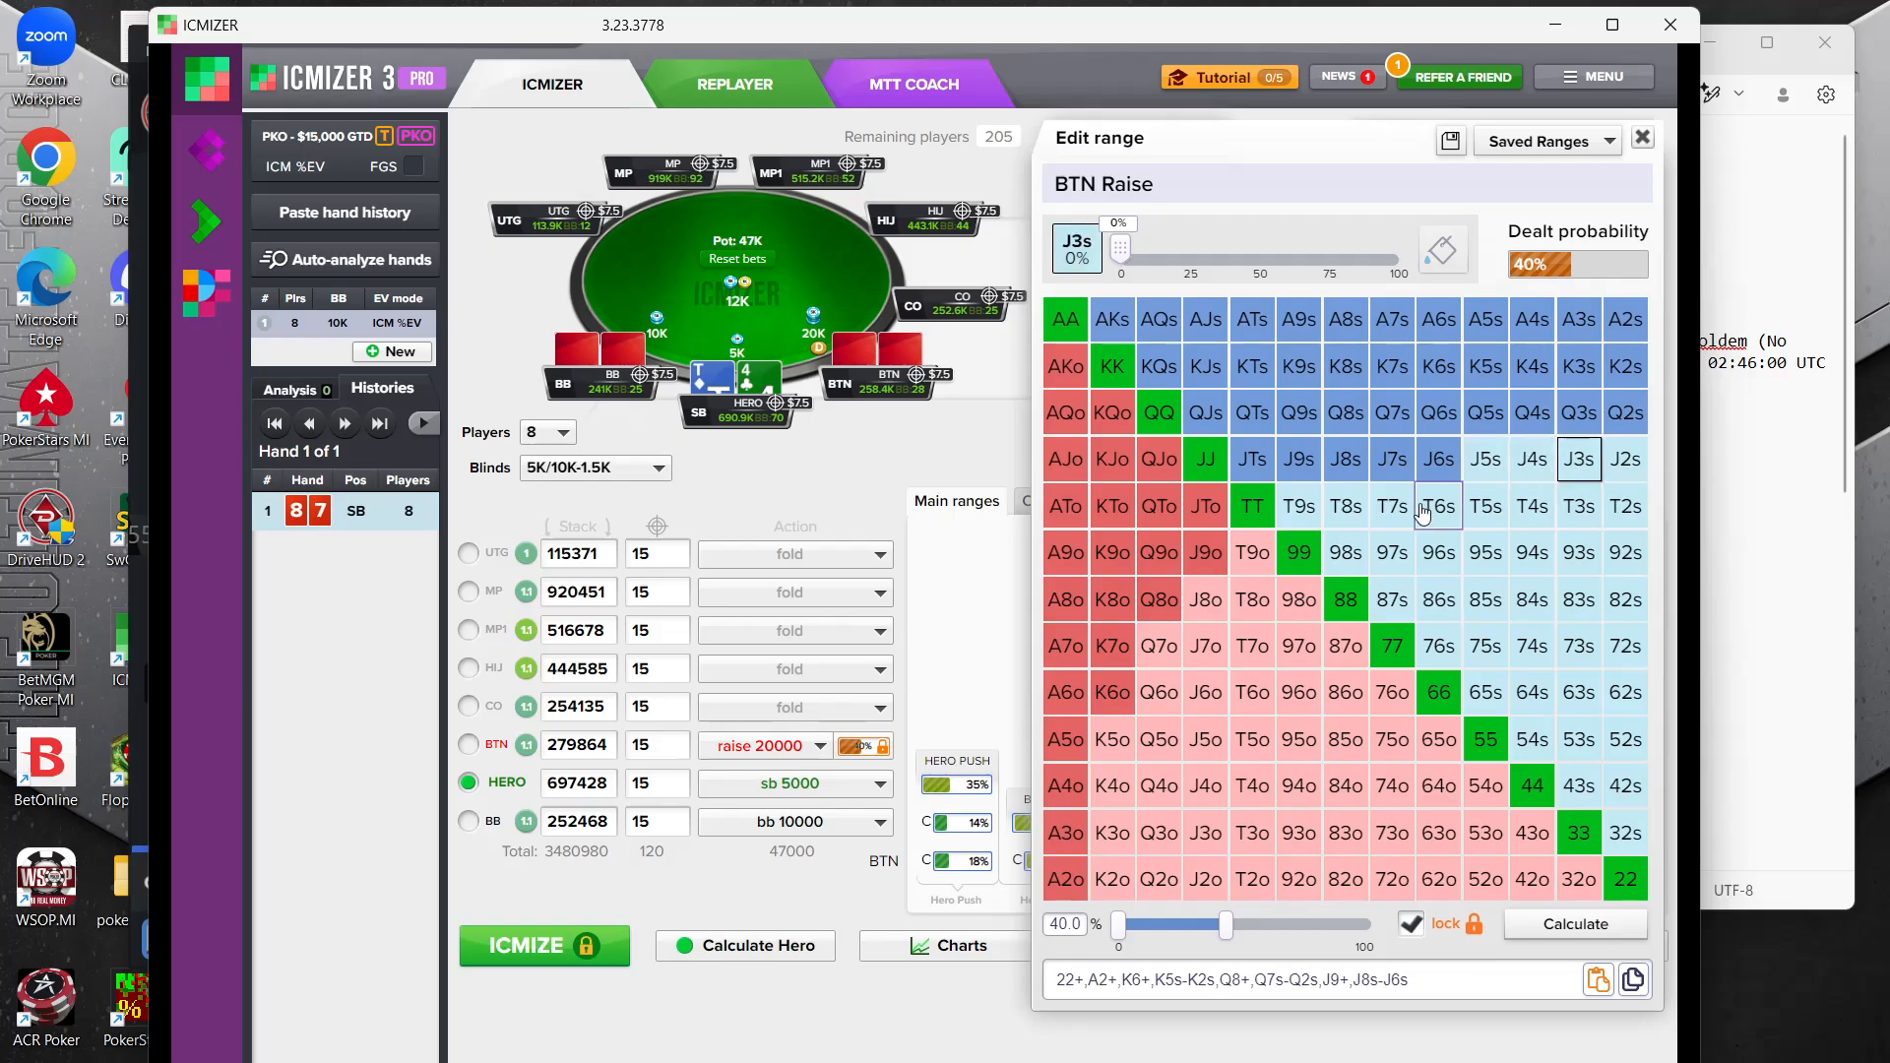
Add T9s, T8s, T7s, 98s, 97s and 87s to the BTN raise range, keeping J7s included
left_click(1298, 506)
left_click(1329, 552)
left_click(1347, 508)
left_click(1392, 470)
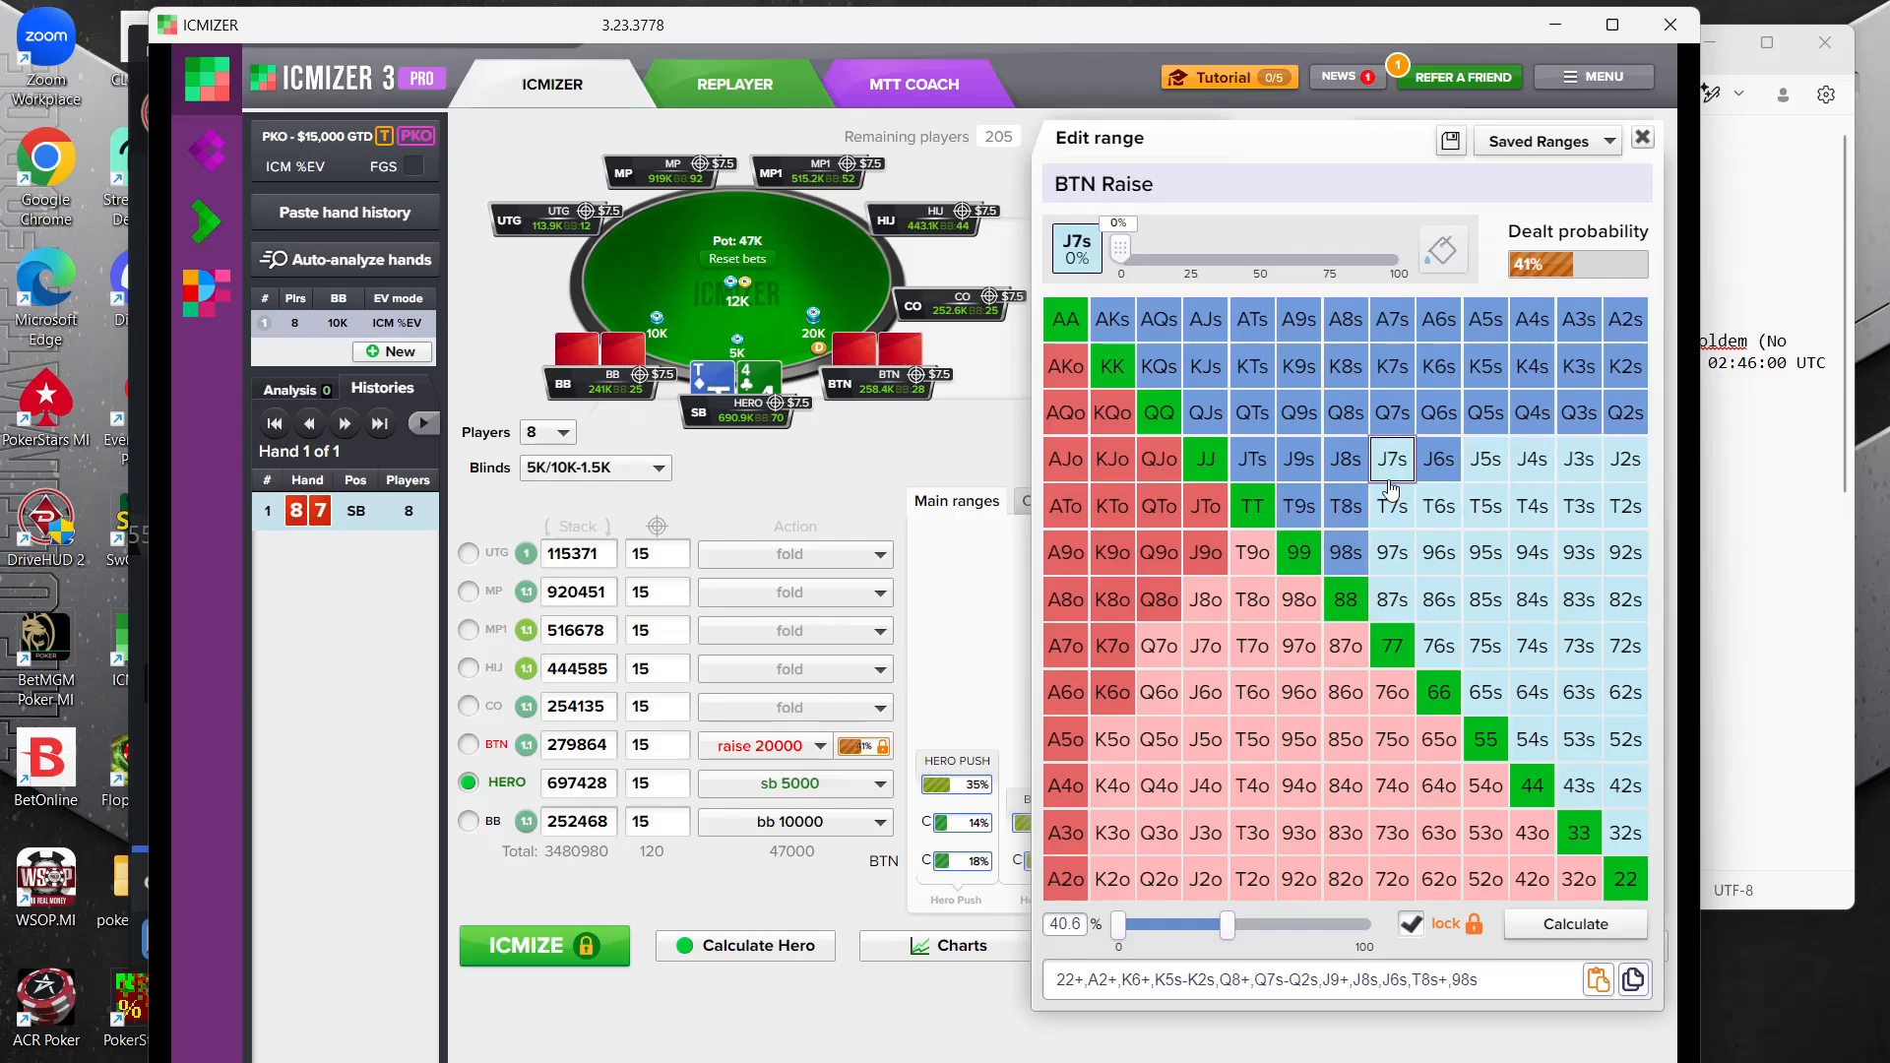
left_click(1393, 462)
left_click(1396, 514)
left_click(1392, 552)
left_click(1392, 599)
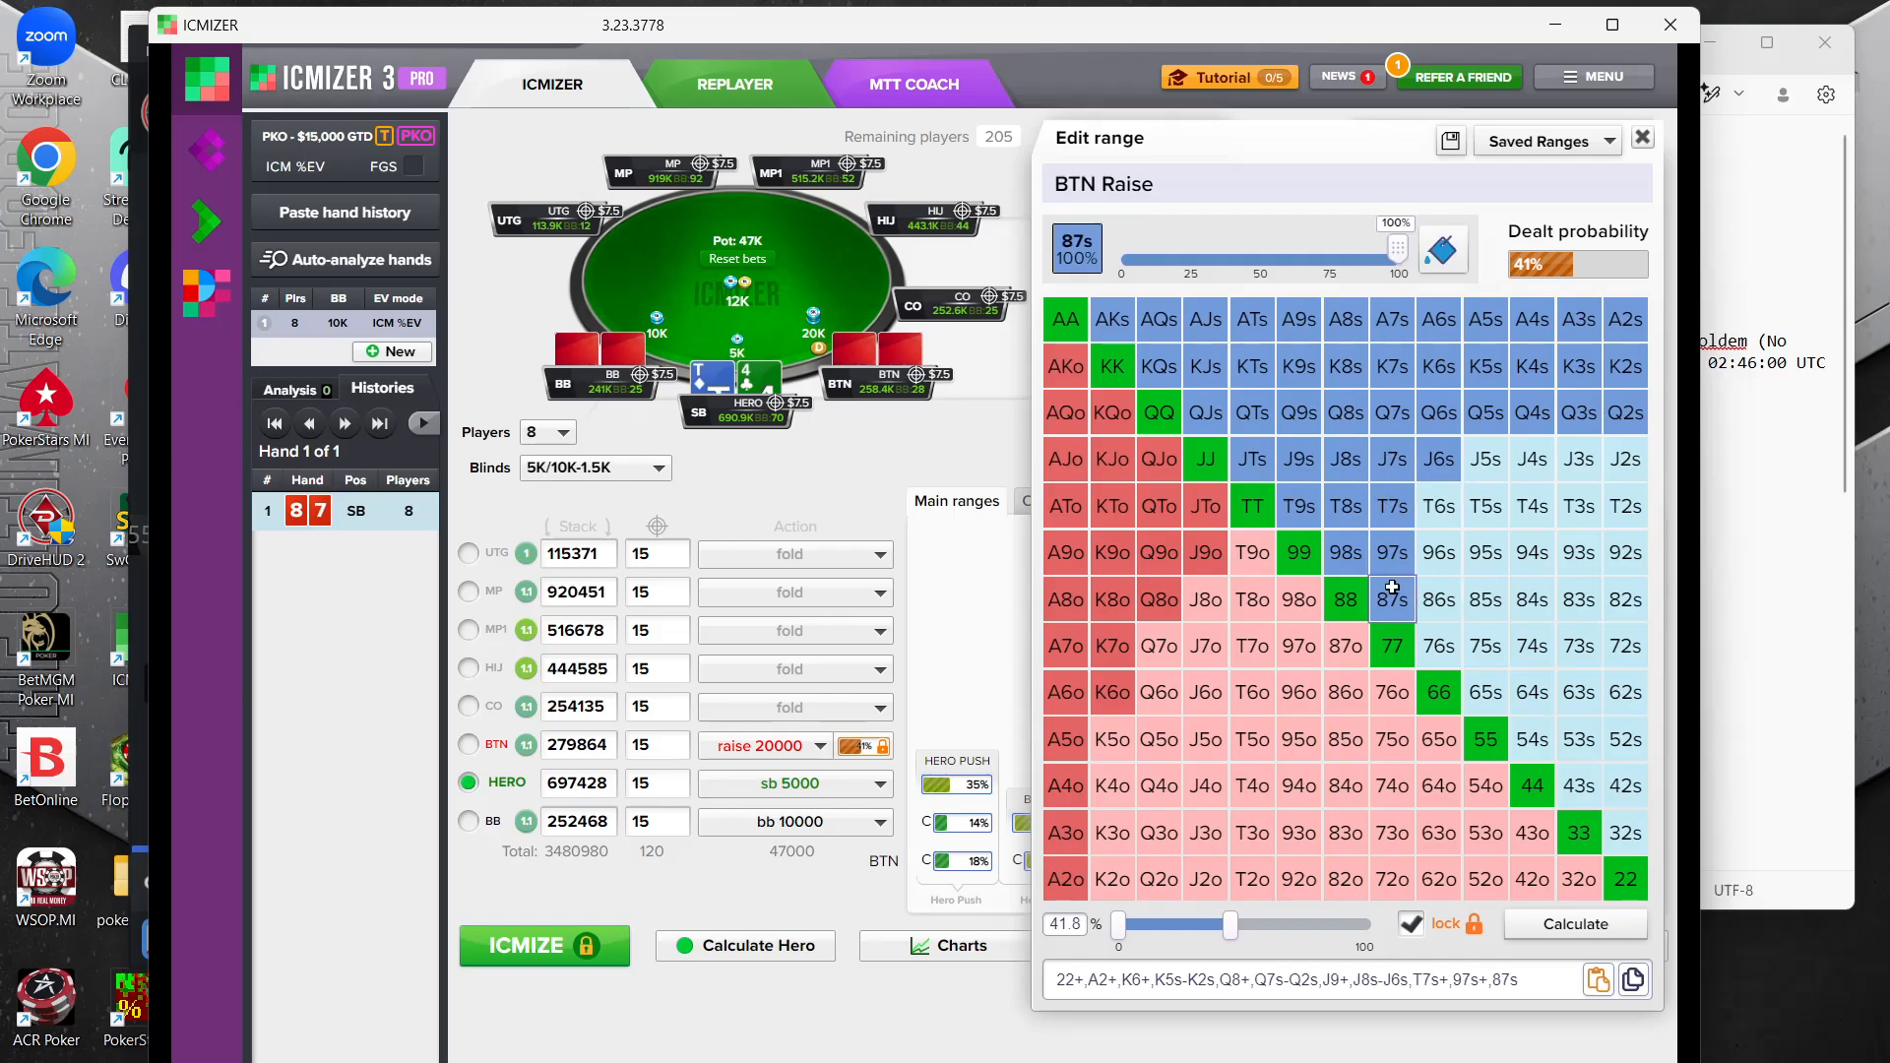
Add 86s, 76s, 65s, 54s, 75s and 96s to the BTN raise range
left_click(1439, 599)
left_click(1440, 650)
left_click(1487, 694)
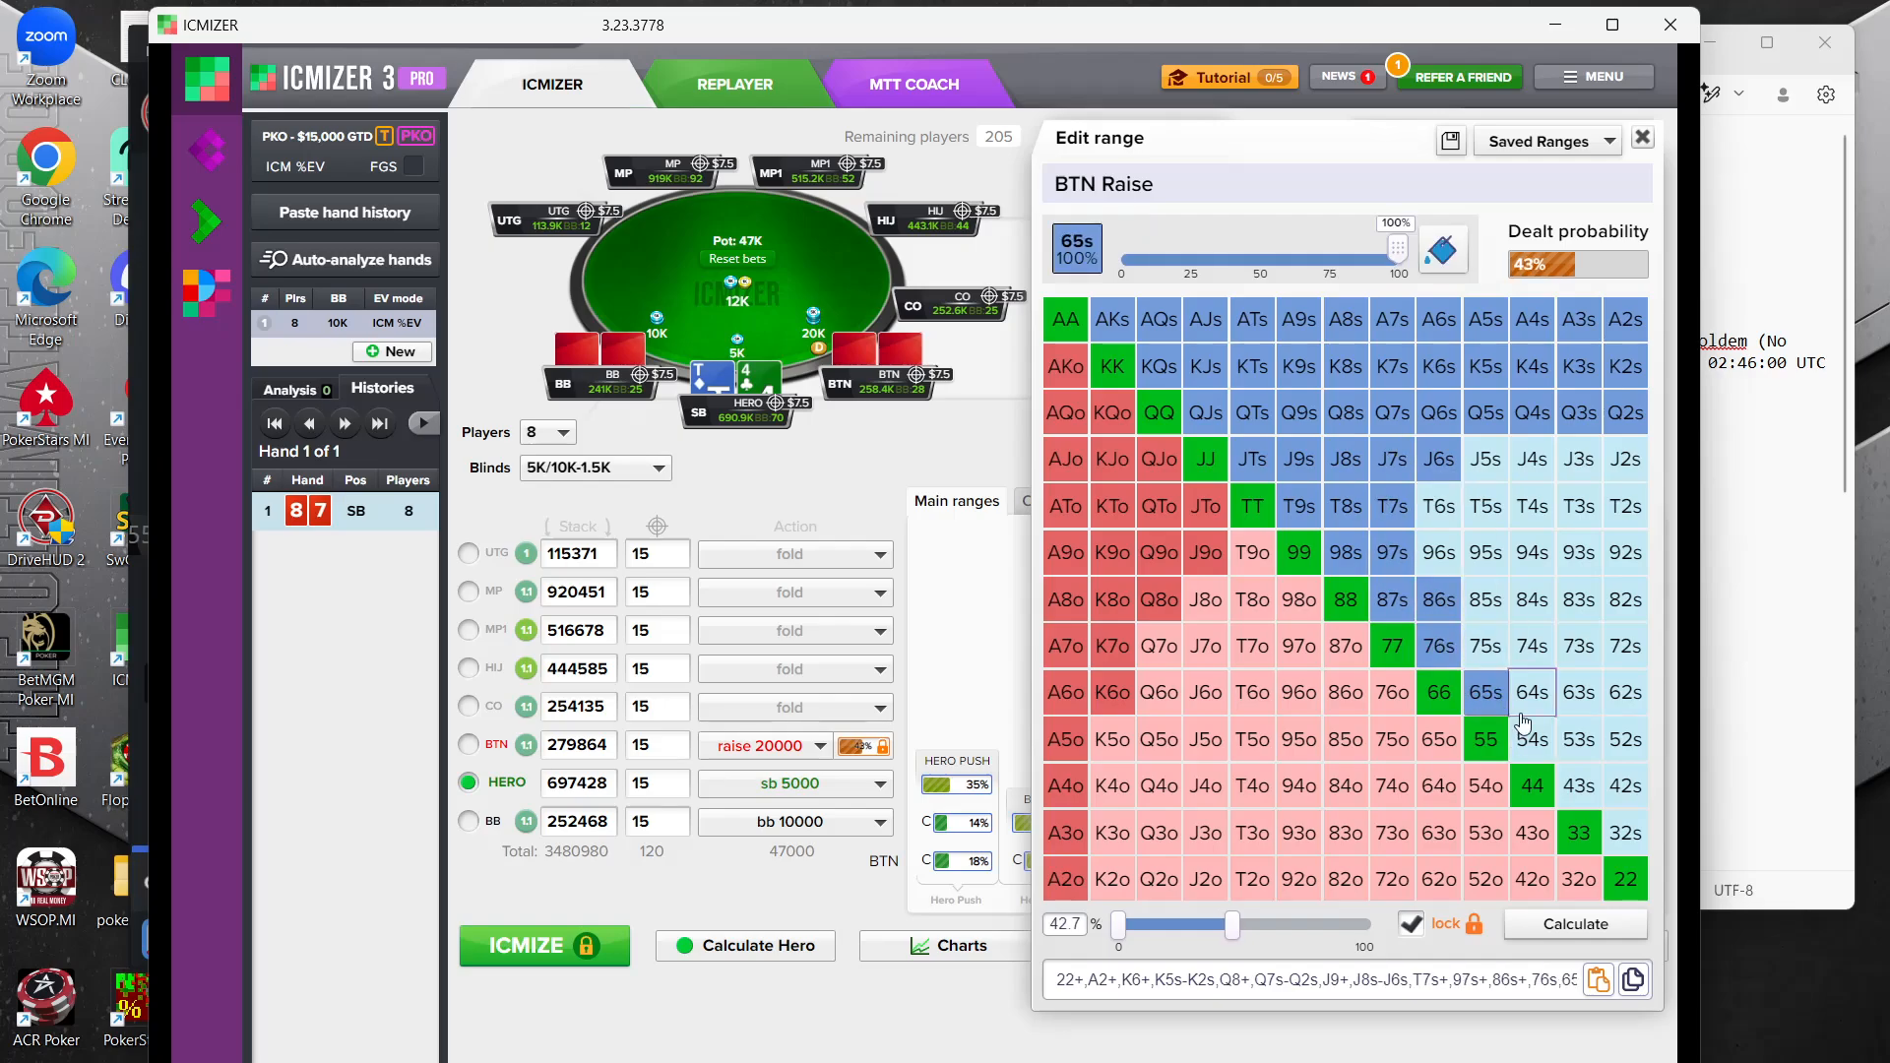
left_click(1531, 737)
left_click(1496, 660)
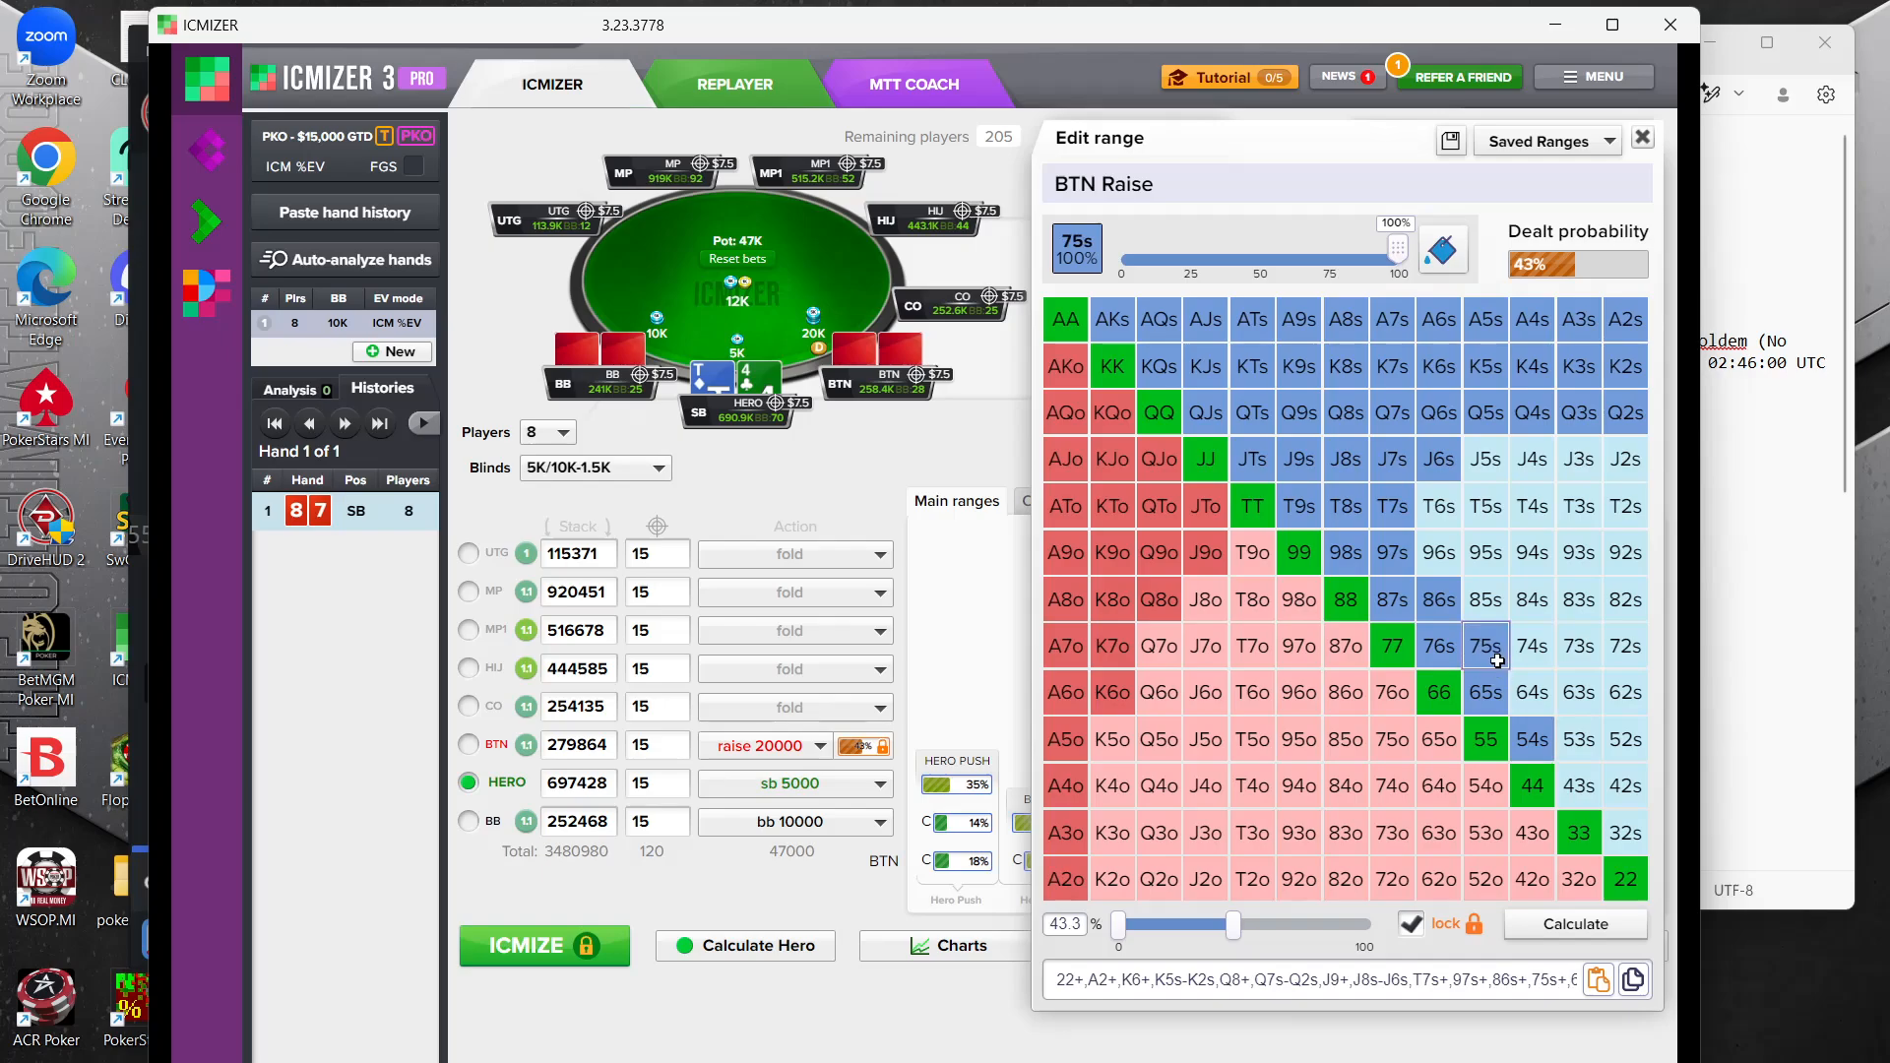
left_click(1439, 552)
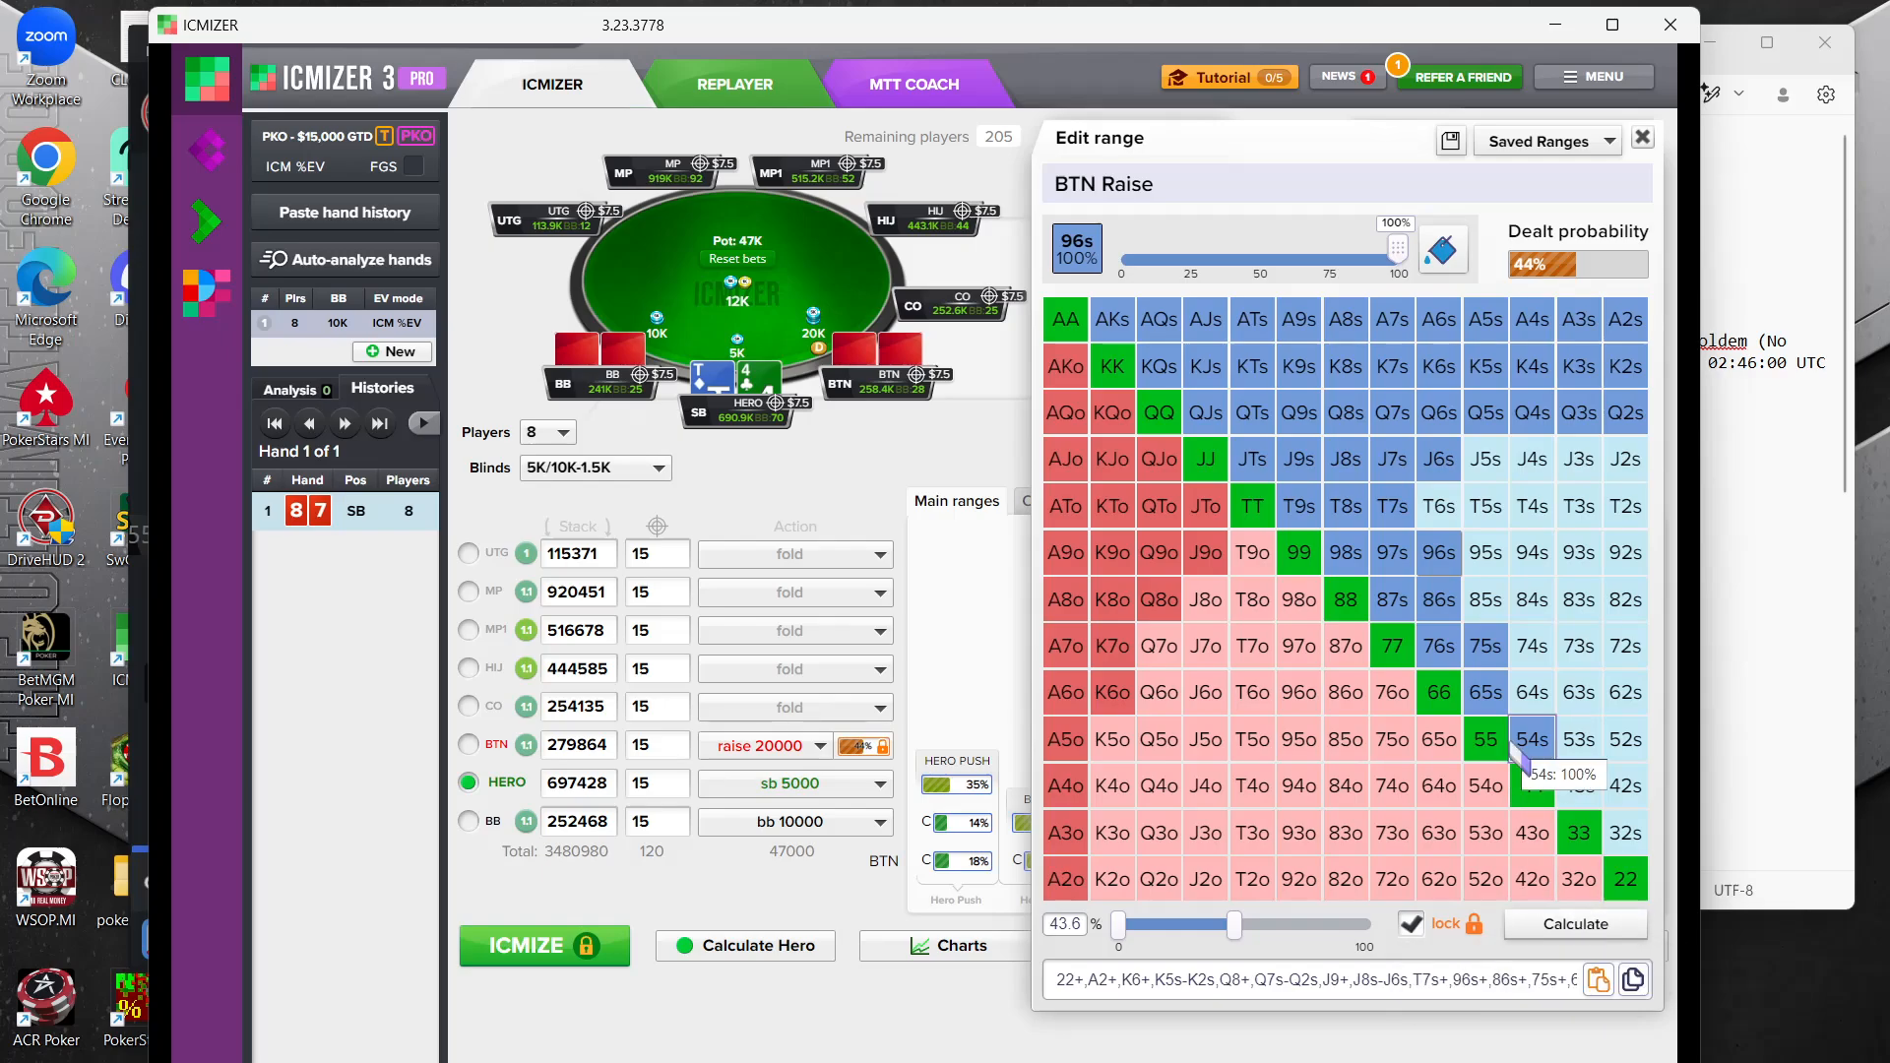
Apply the edited BTN range, close the range view and rerun ICMIZE with that range locked
left_click(1565, 923)
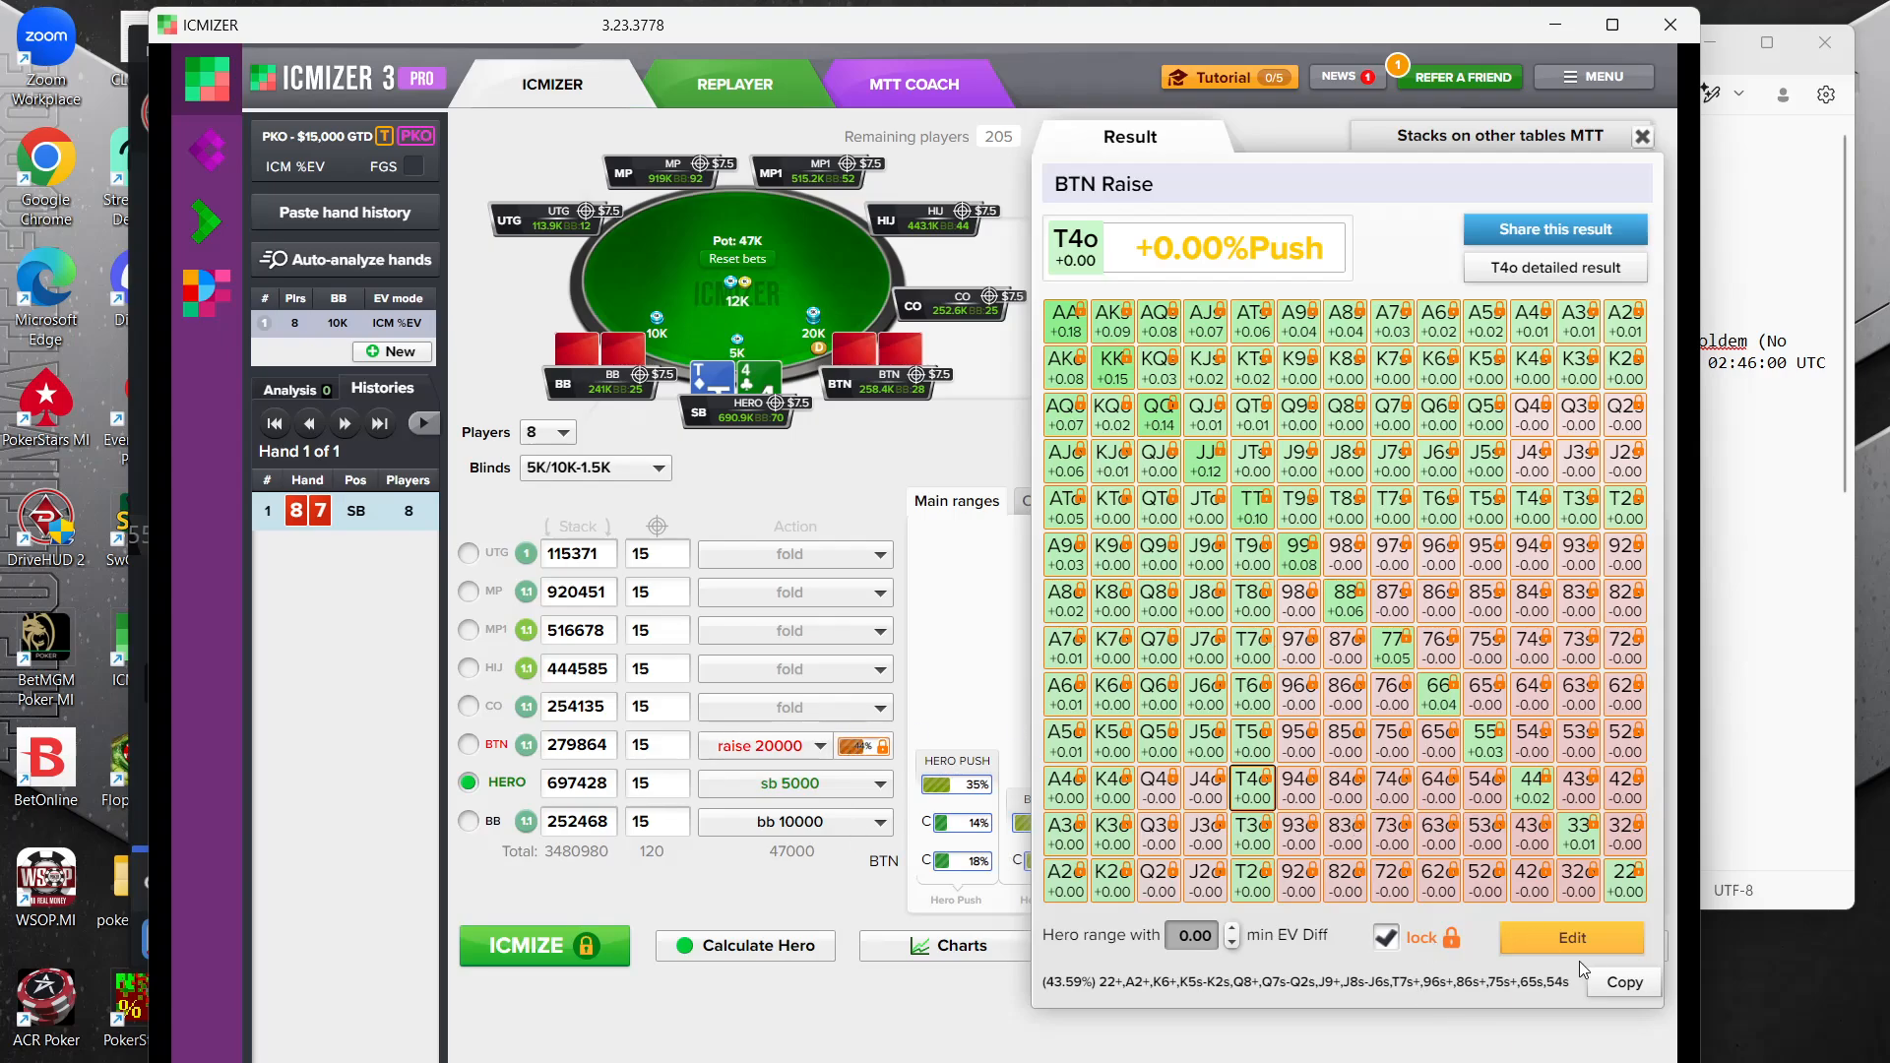
left_click(1551, 932)
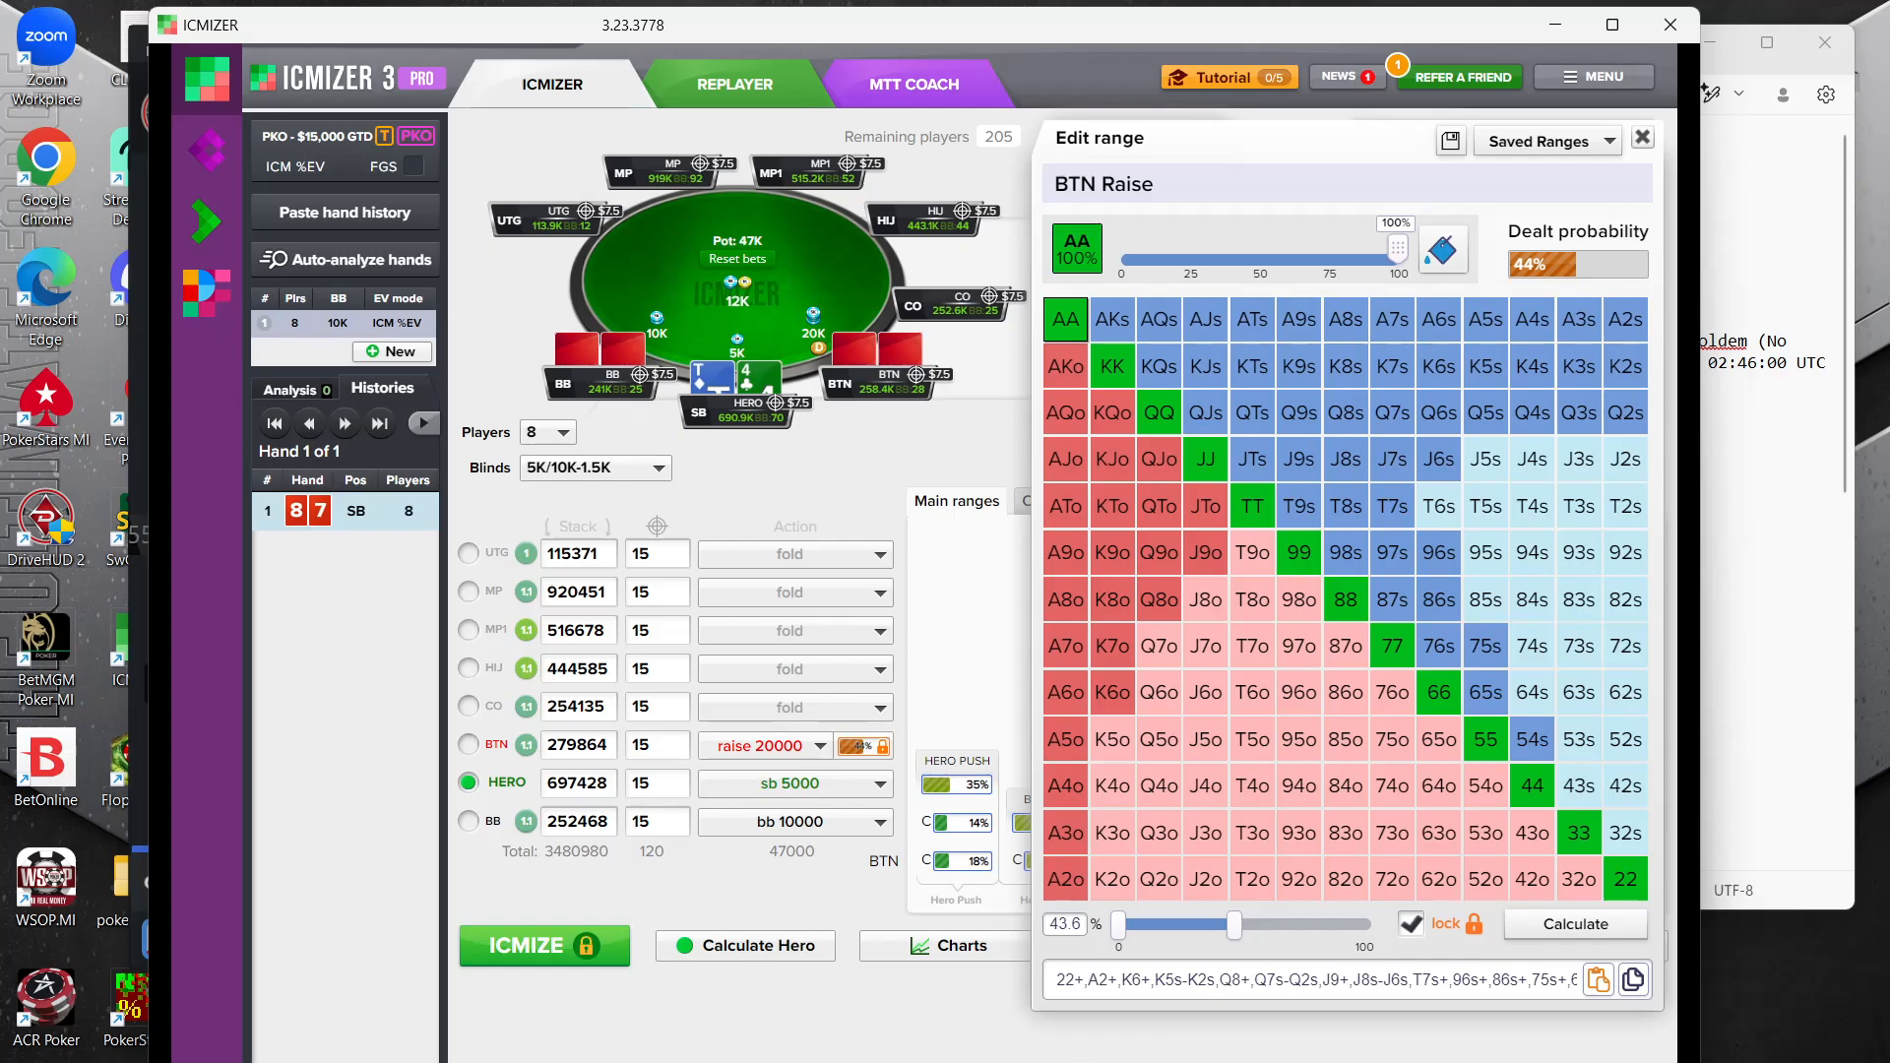
left_click(890, 1010)
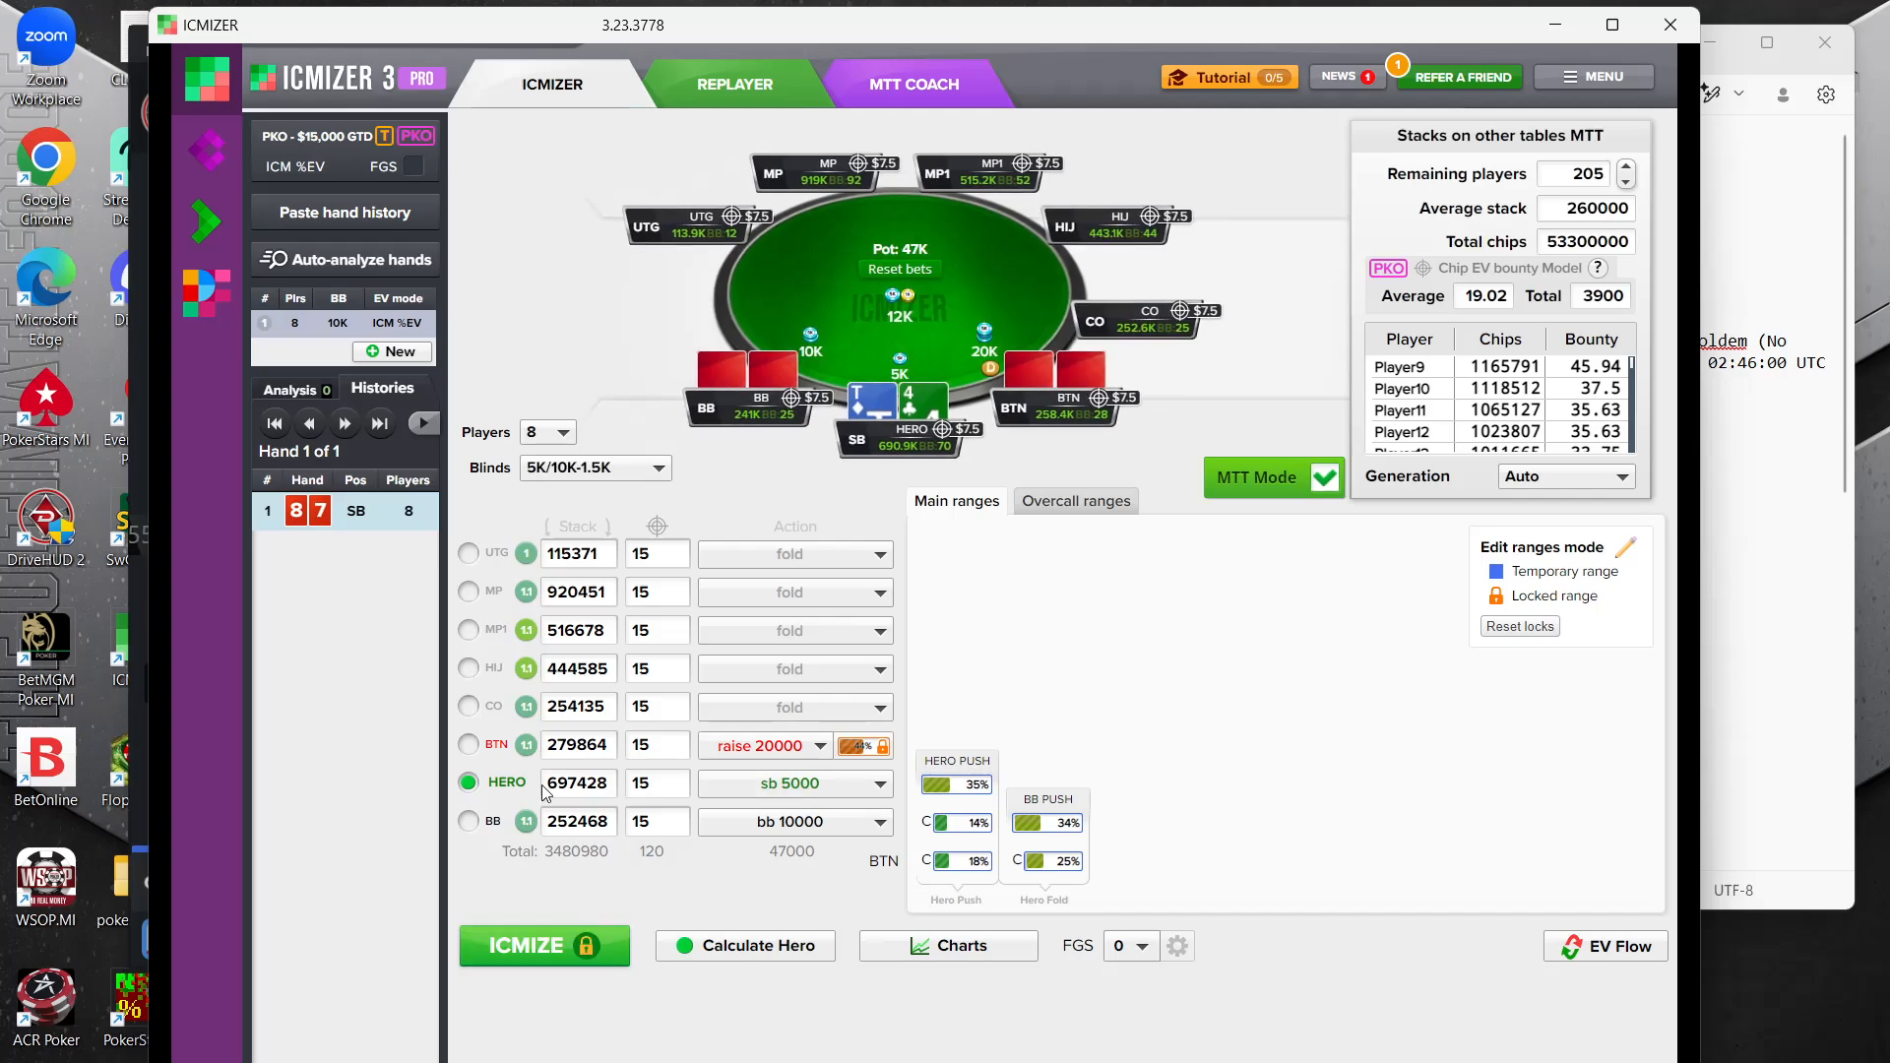
left_click(520, 951)
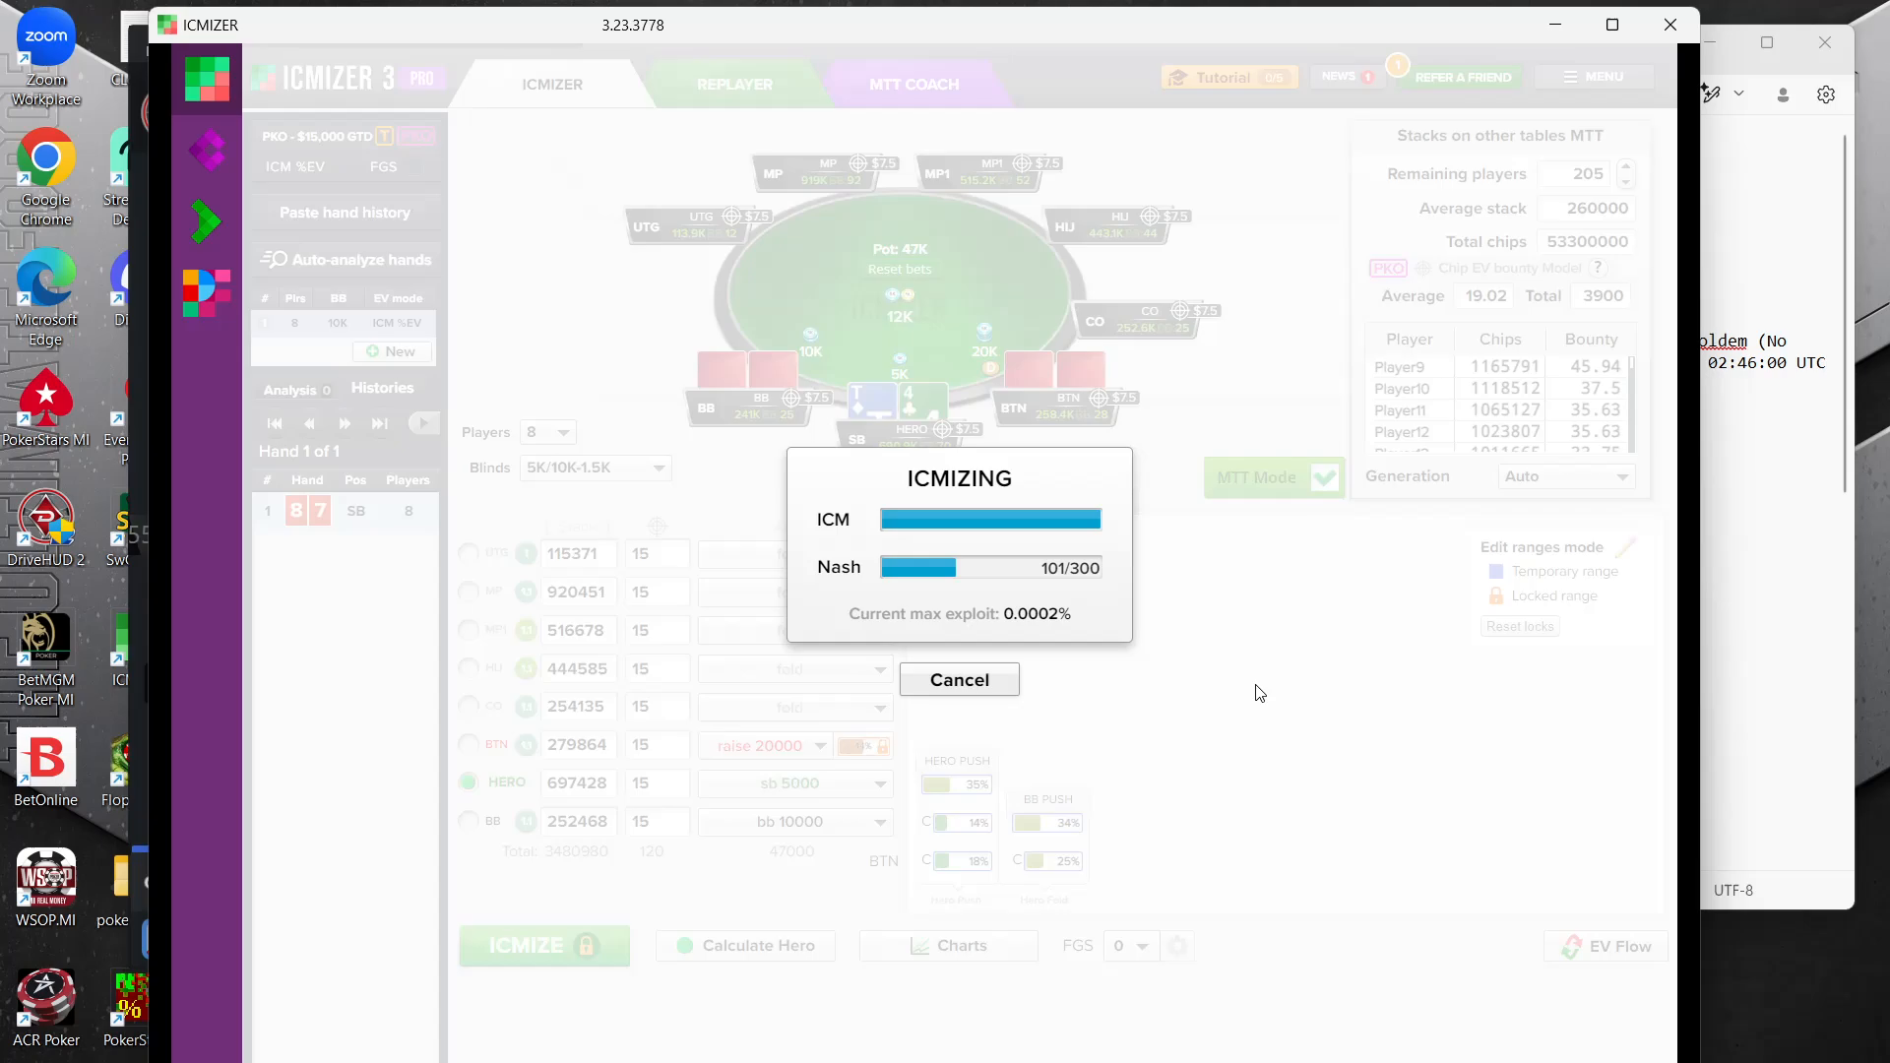
Consult the 78s hand notes for the BTN, SB and BB bounties alongside the ICMIZER player rows
left_click(1807, 479)
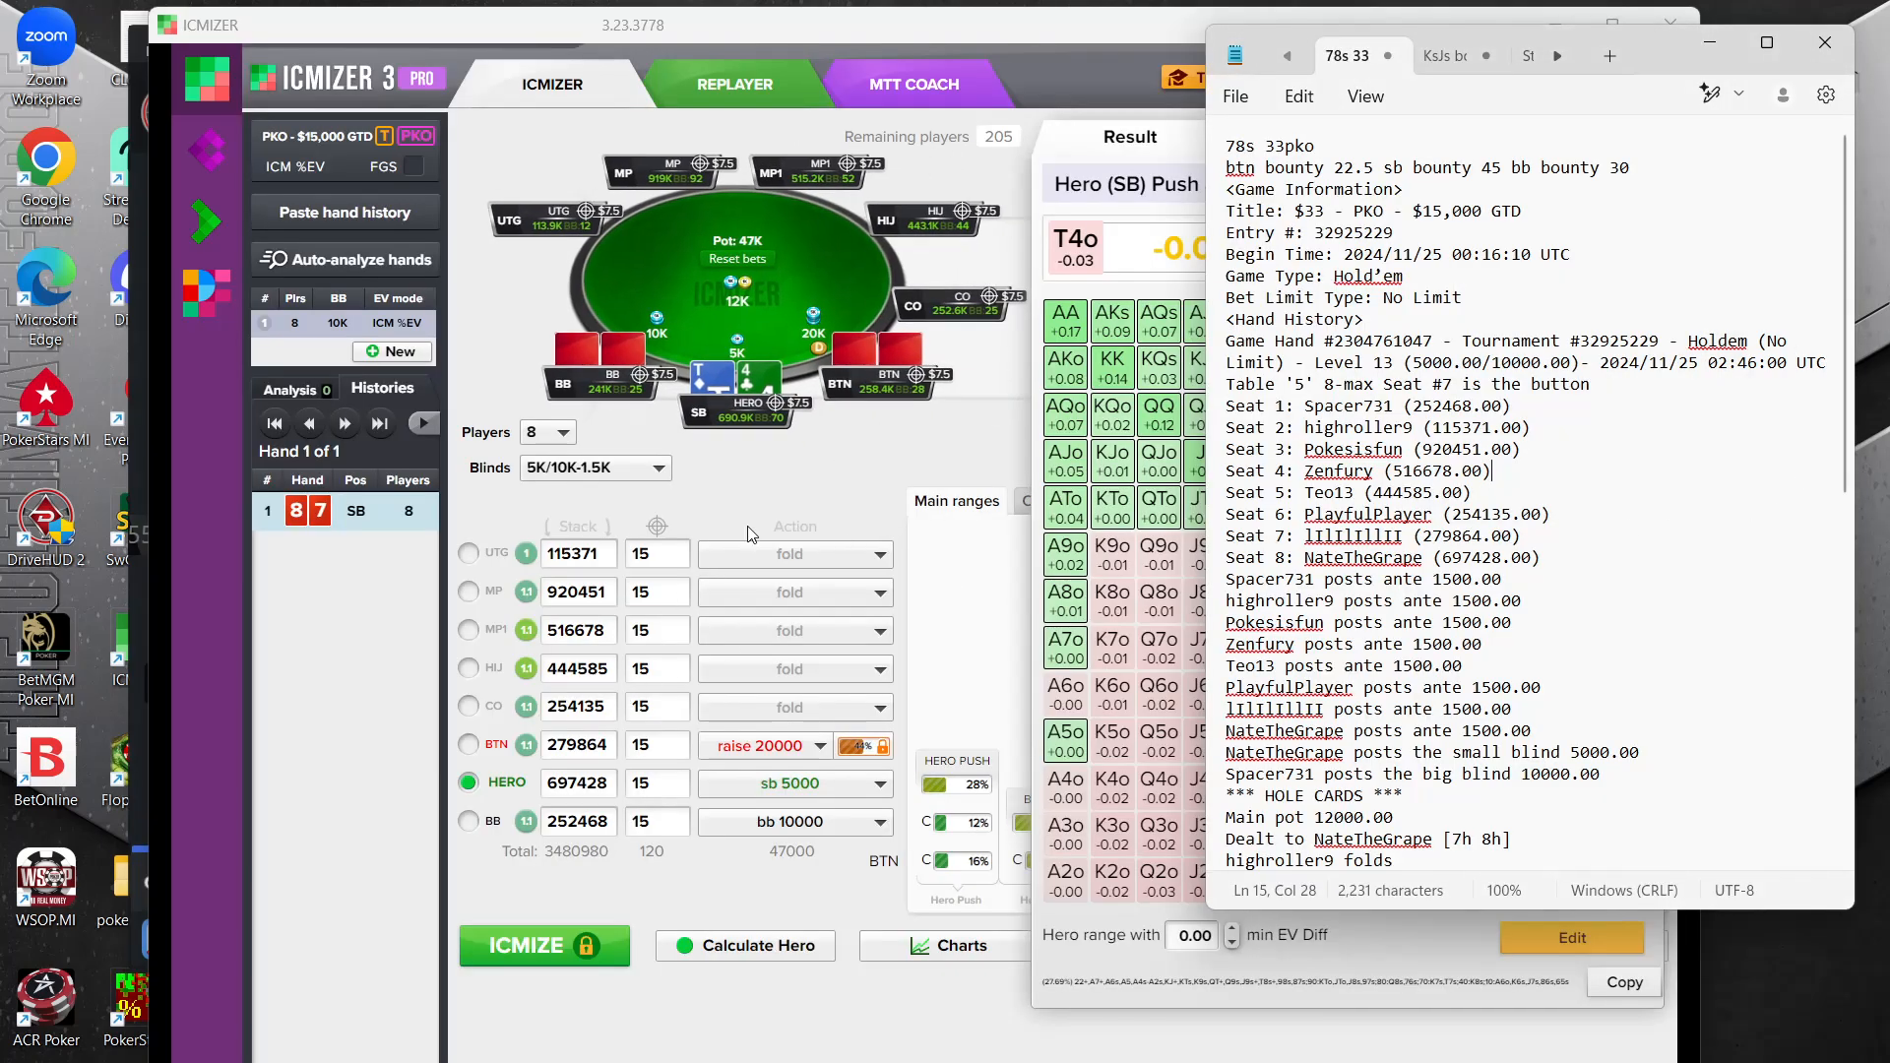
left_click(856, 500)
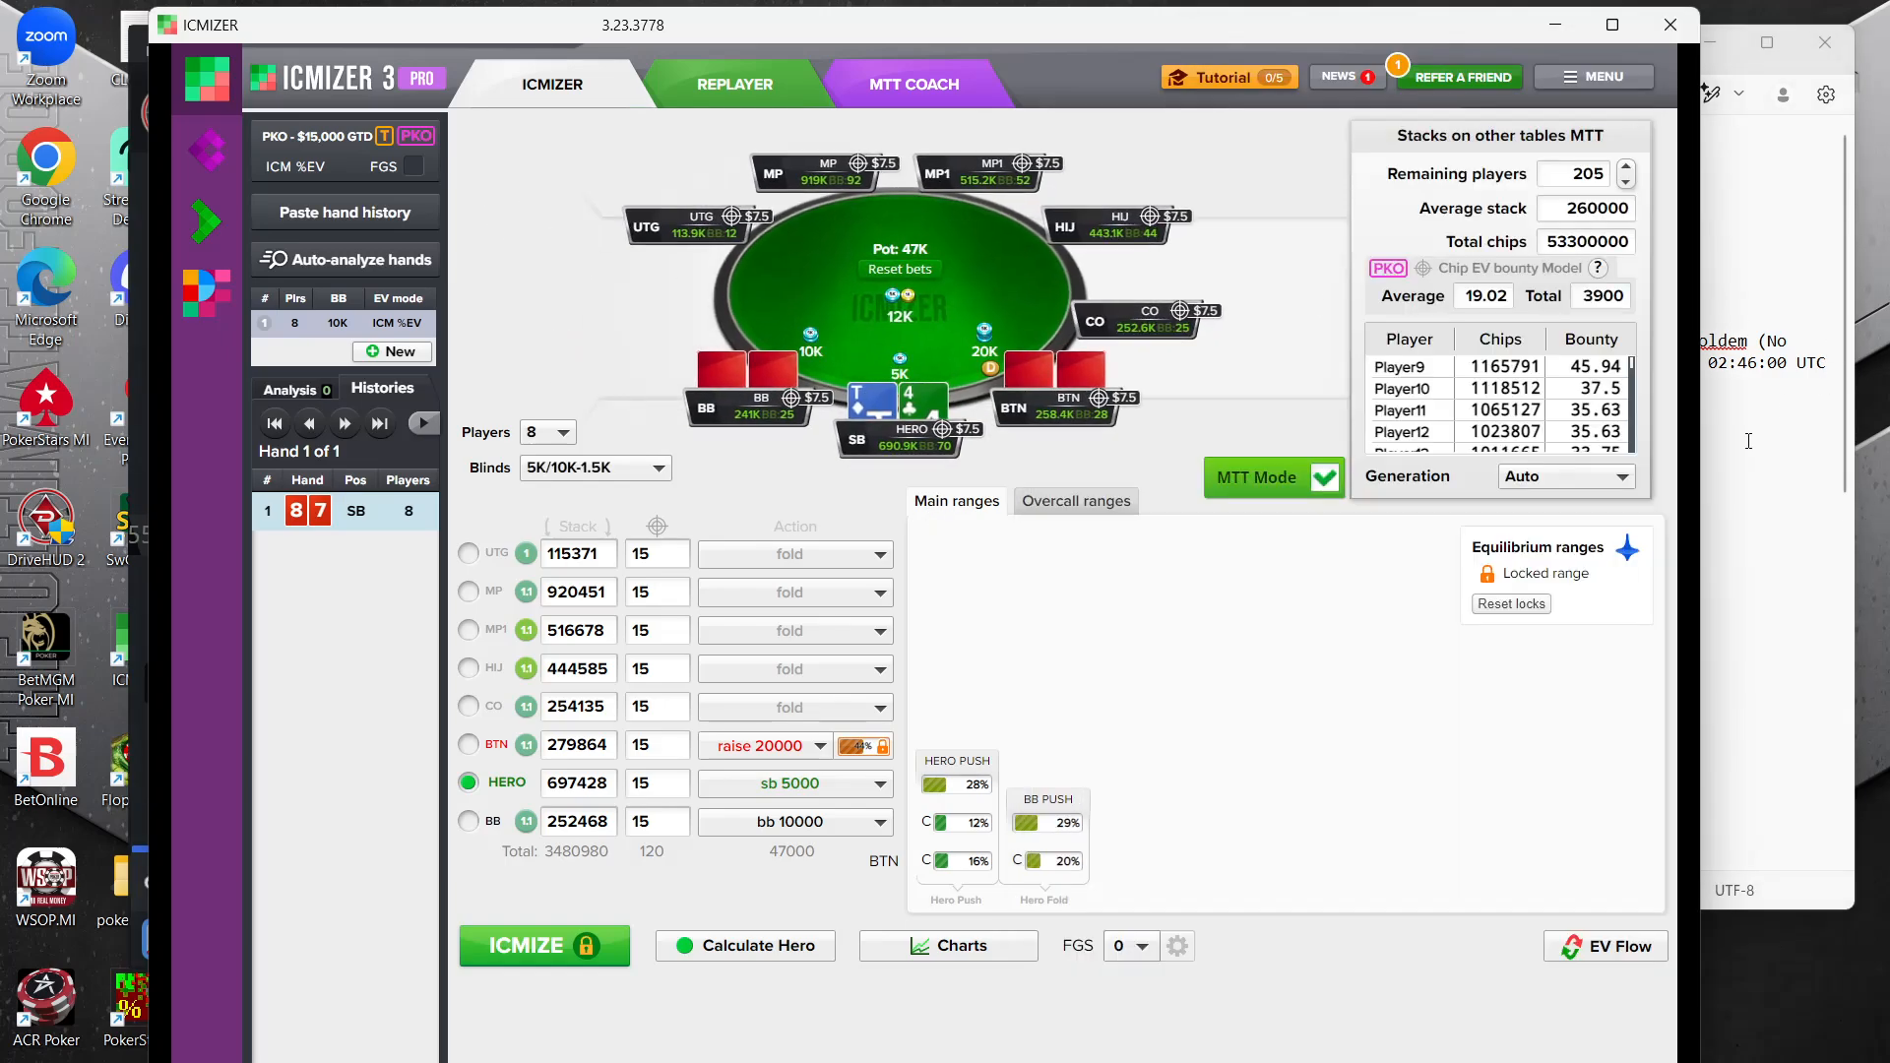
left_click(1752, 556)
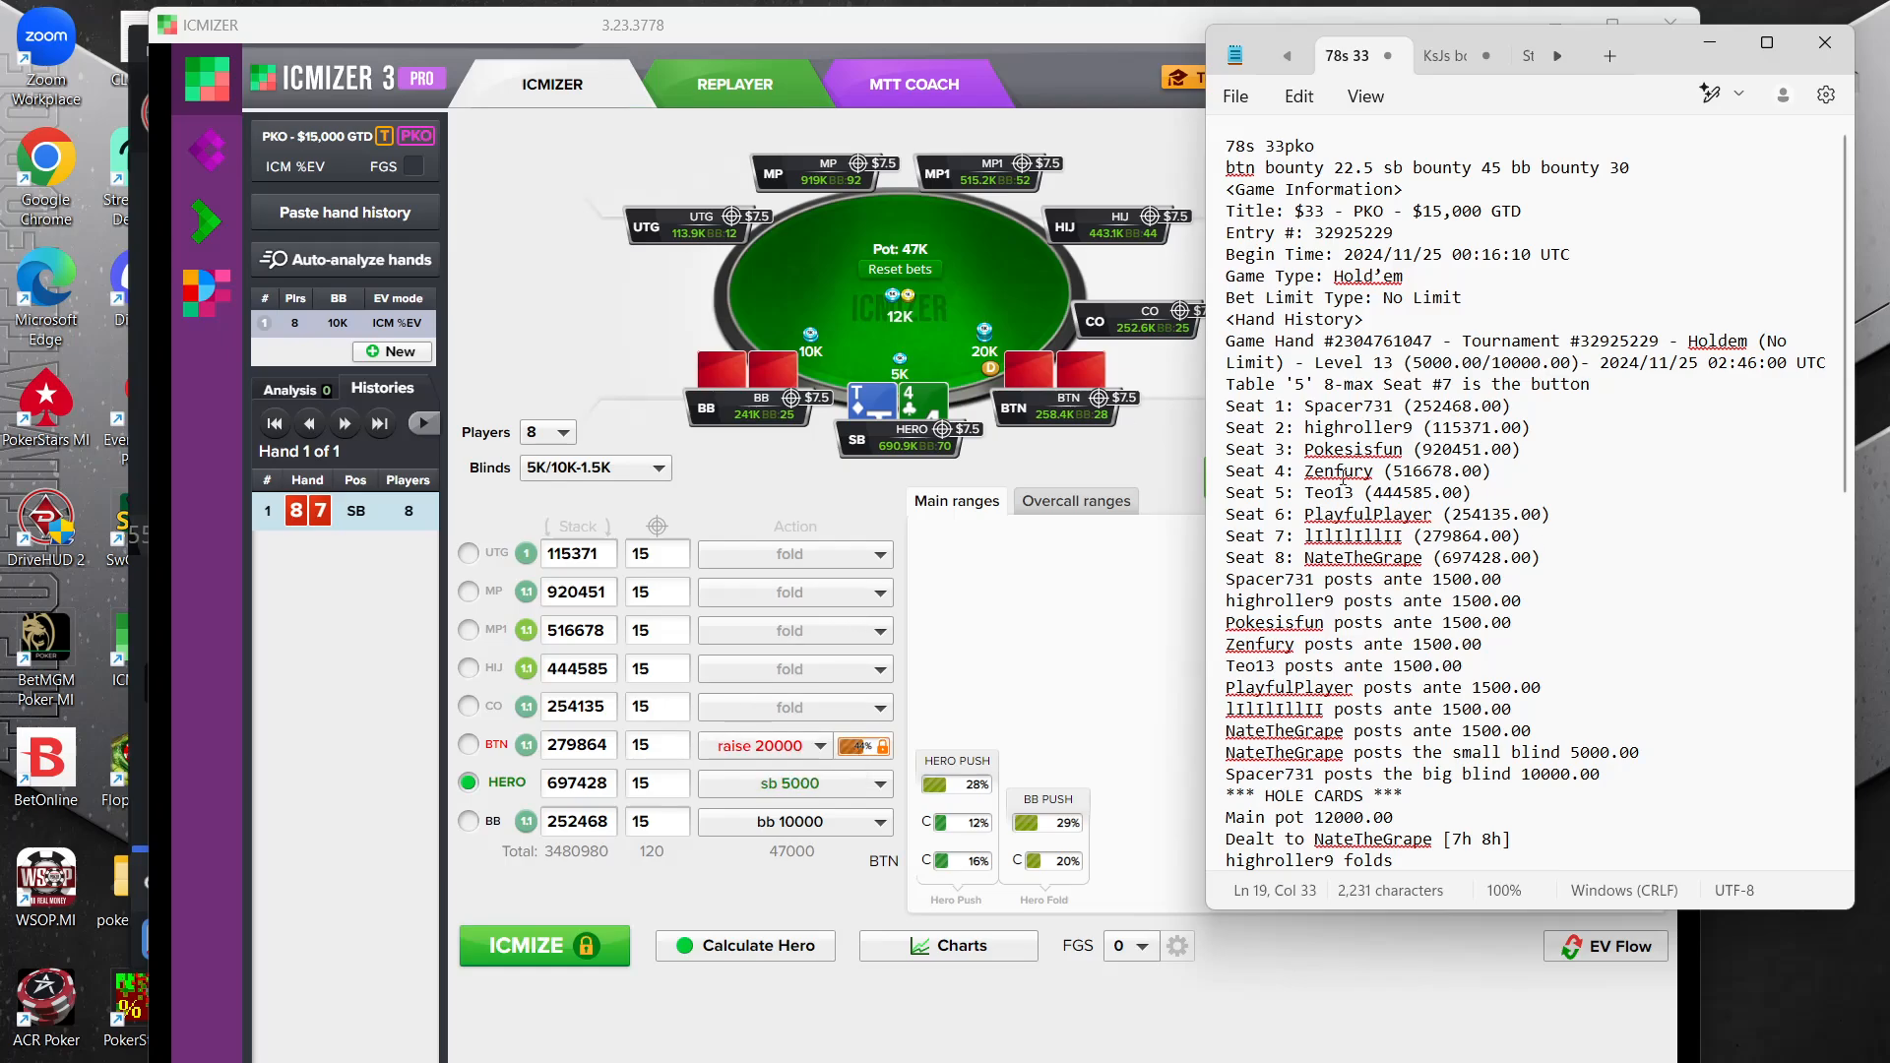
Set the bounties to 22.5 for BTN, 45 for the hero and 30 for BB, and rerun ICMIZE
left_click(657, 746)
type("22.")
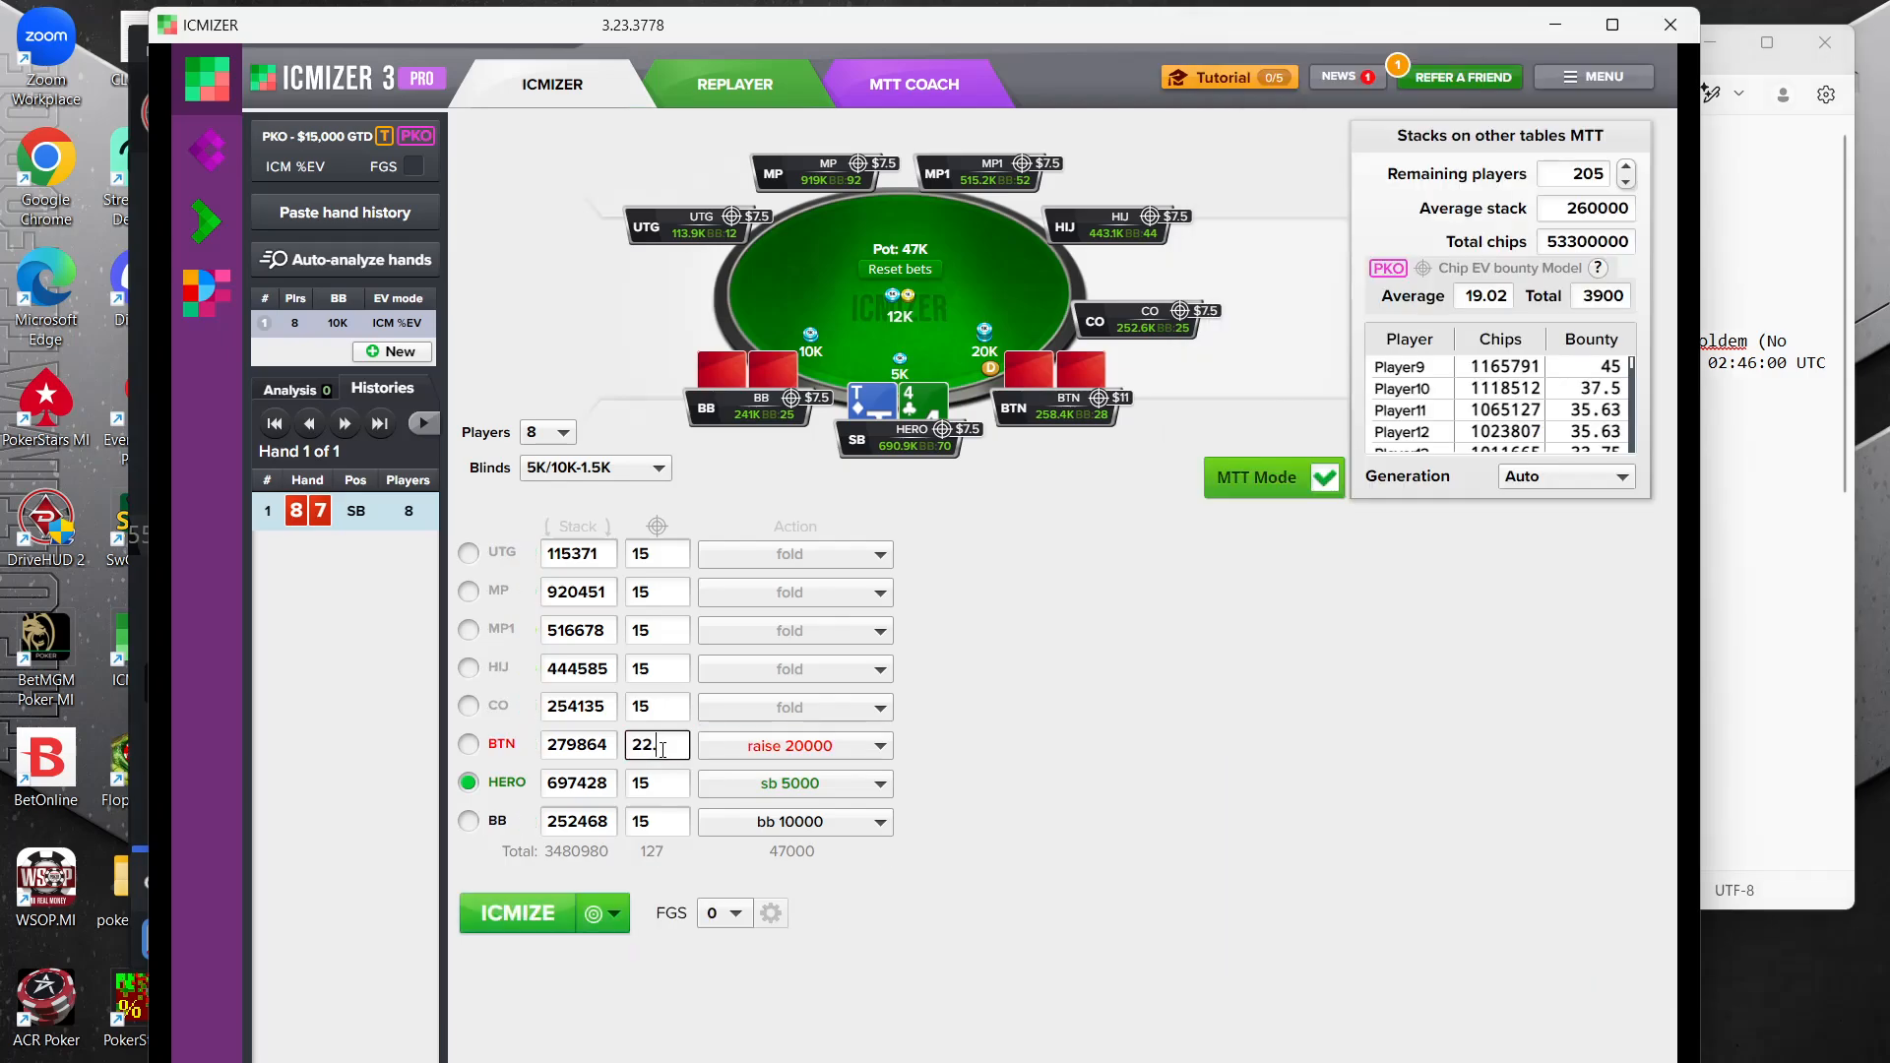
type("5")
left_click(1800, 499)
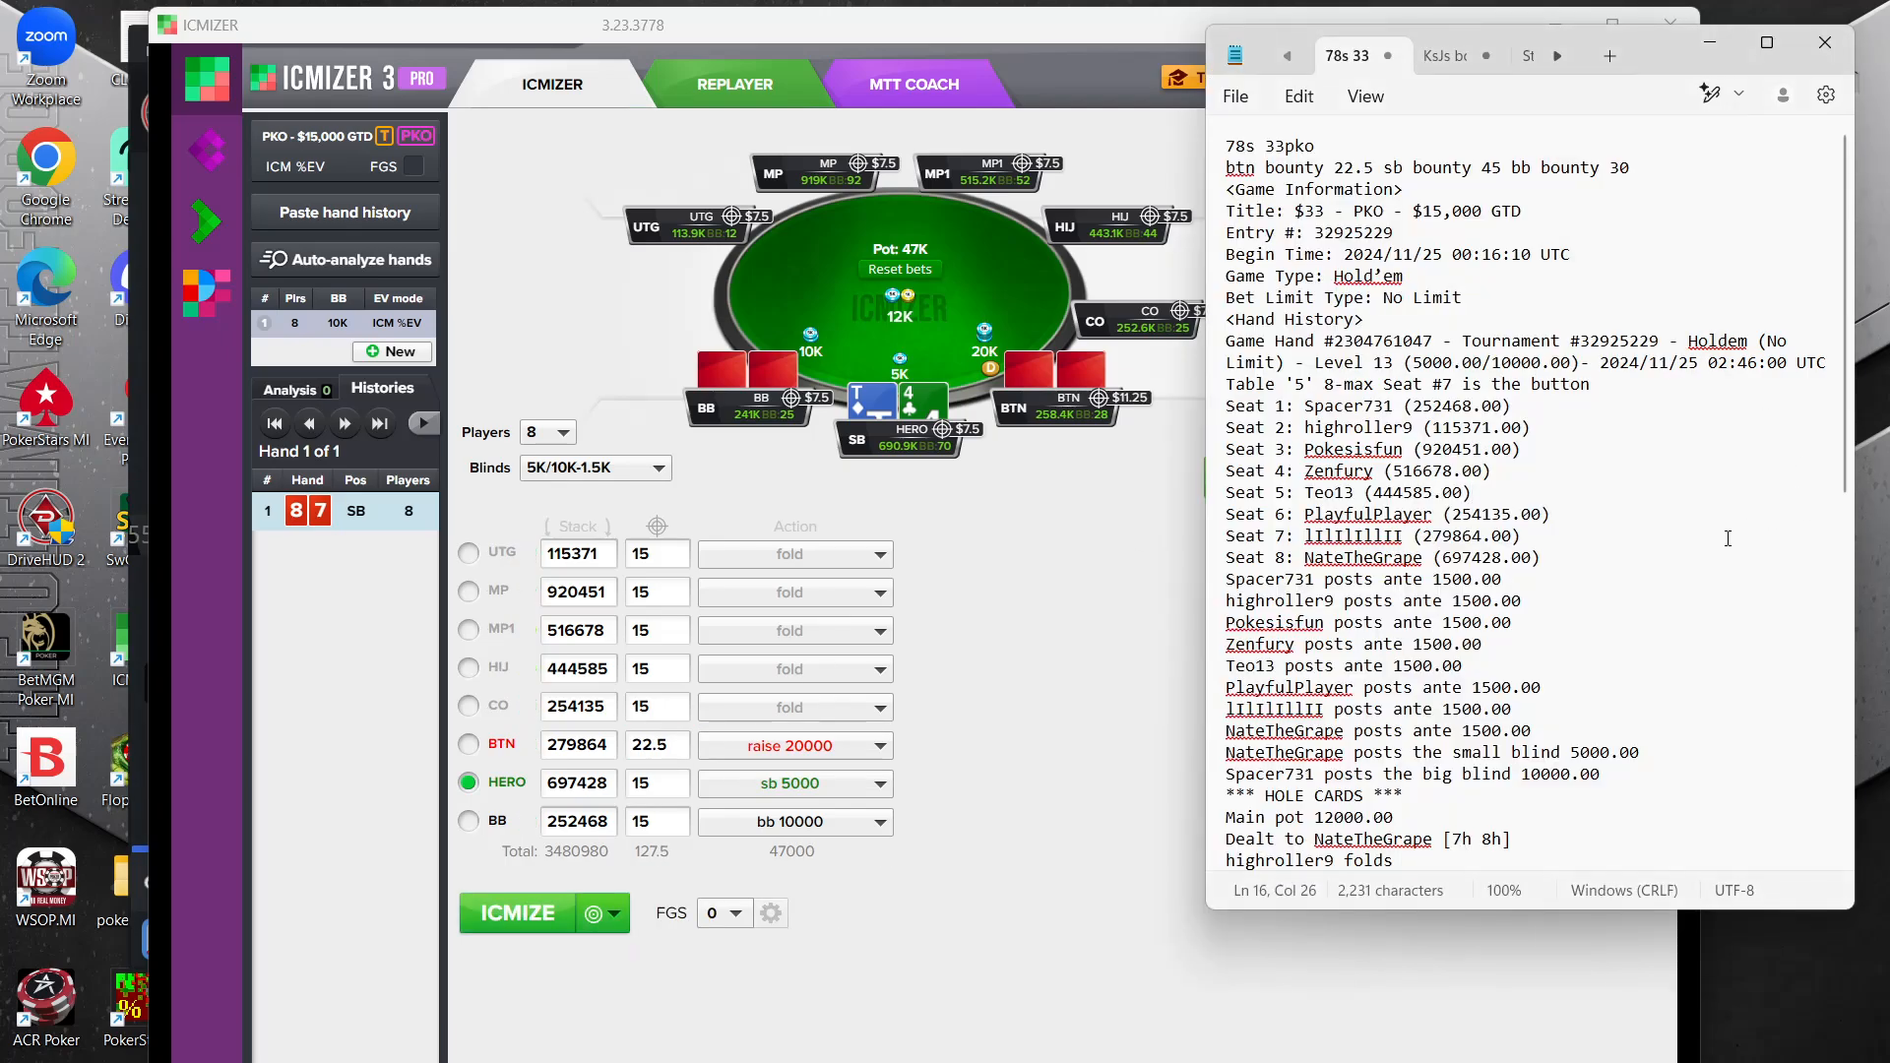
double_click(670, 791)
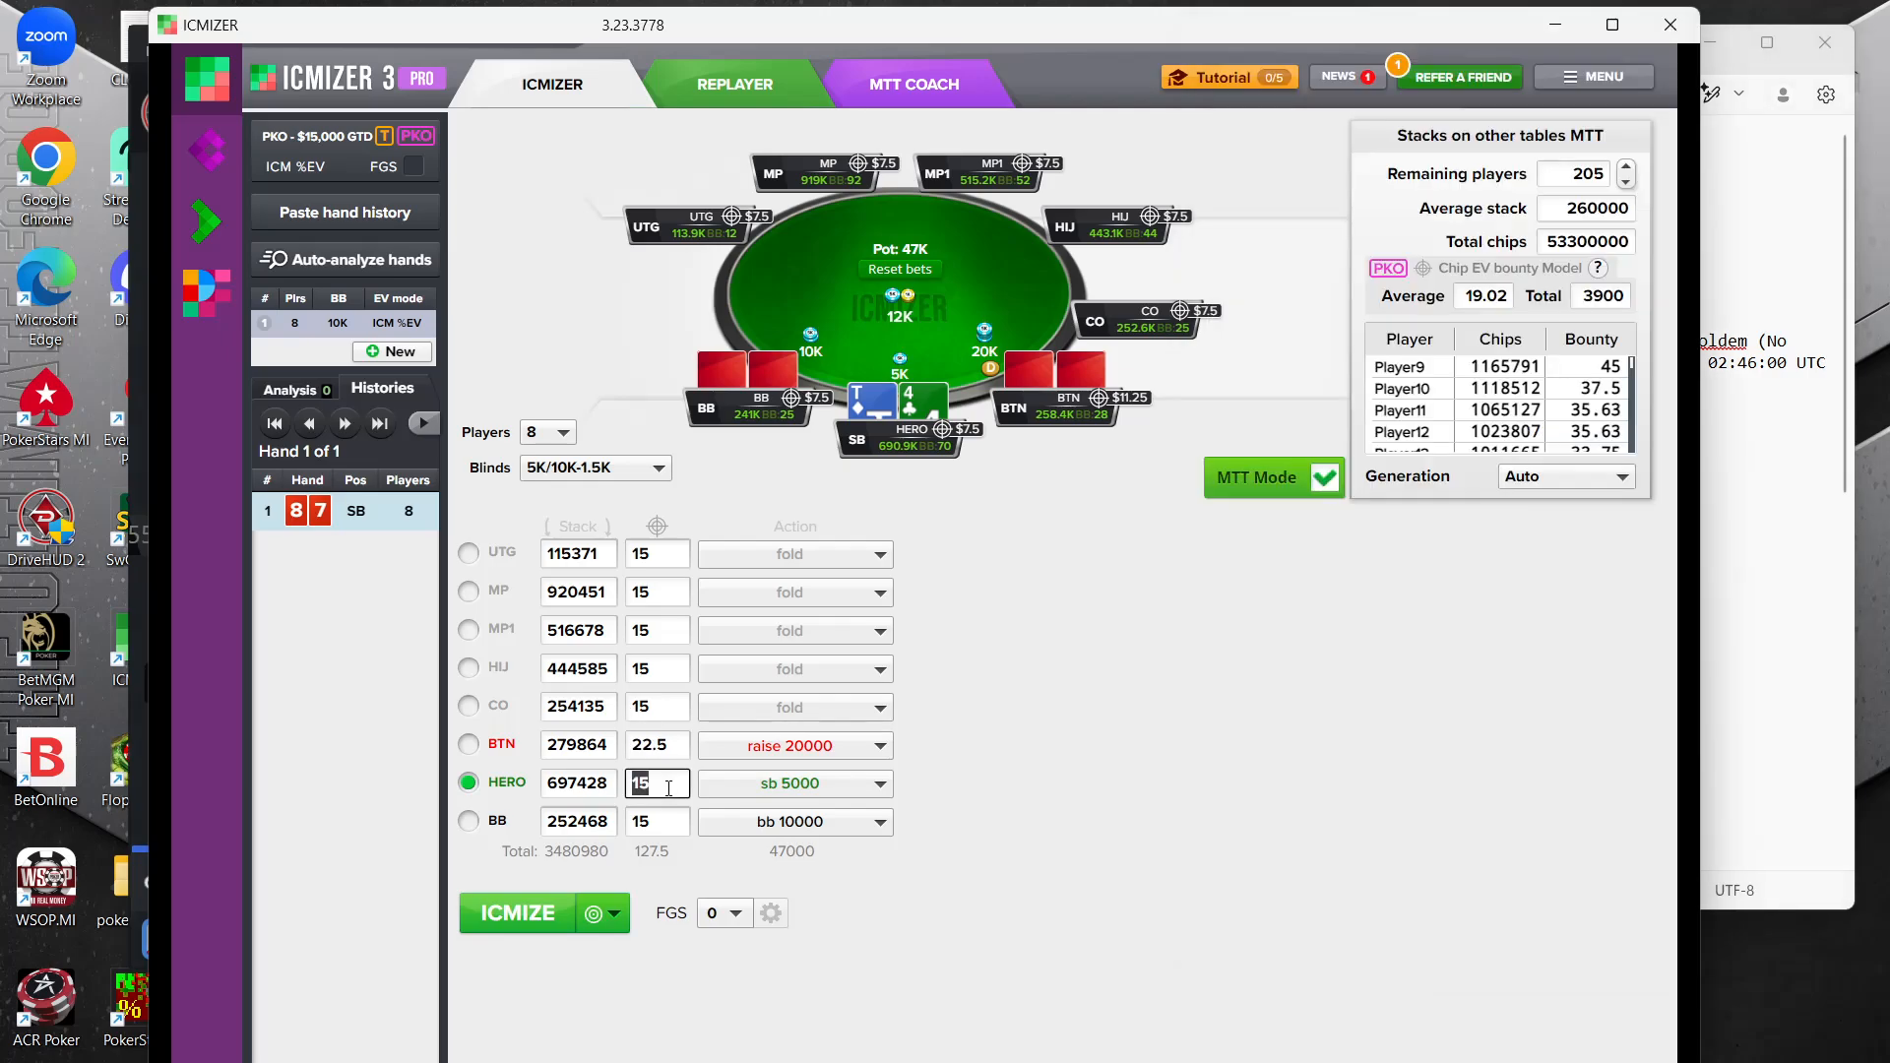
type("45")
left_click(1792, 553)
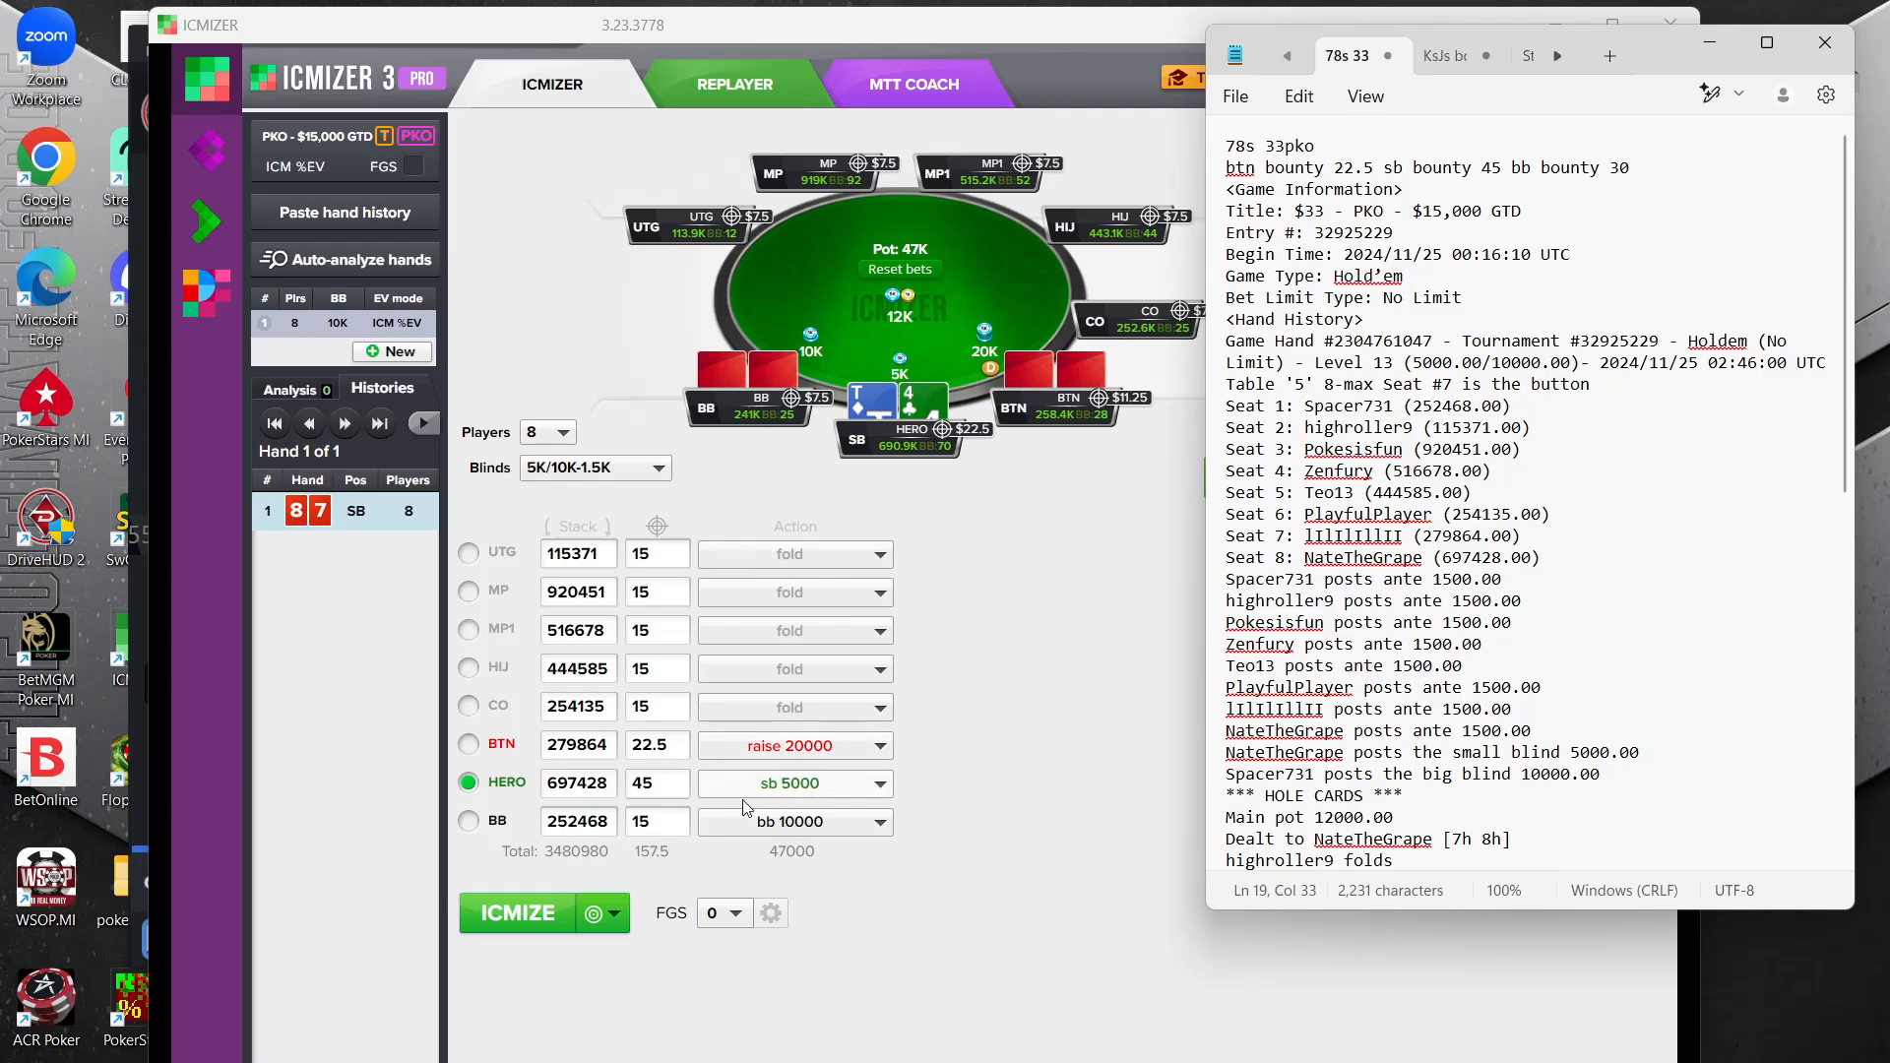
double_click(662, 823)
type("30")
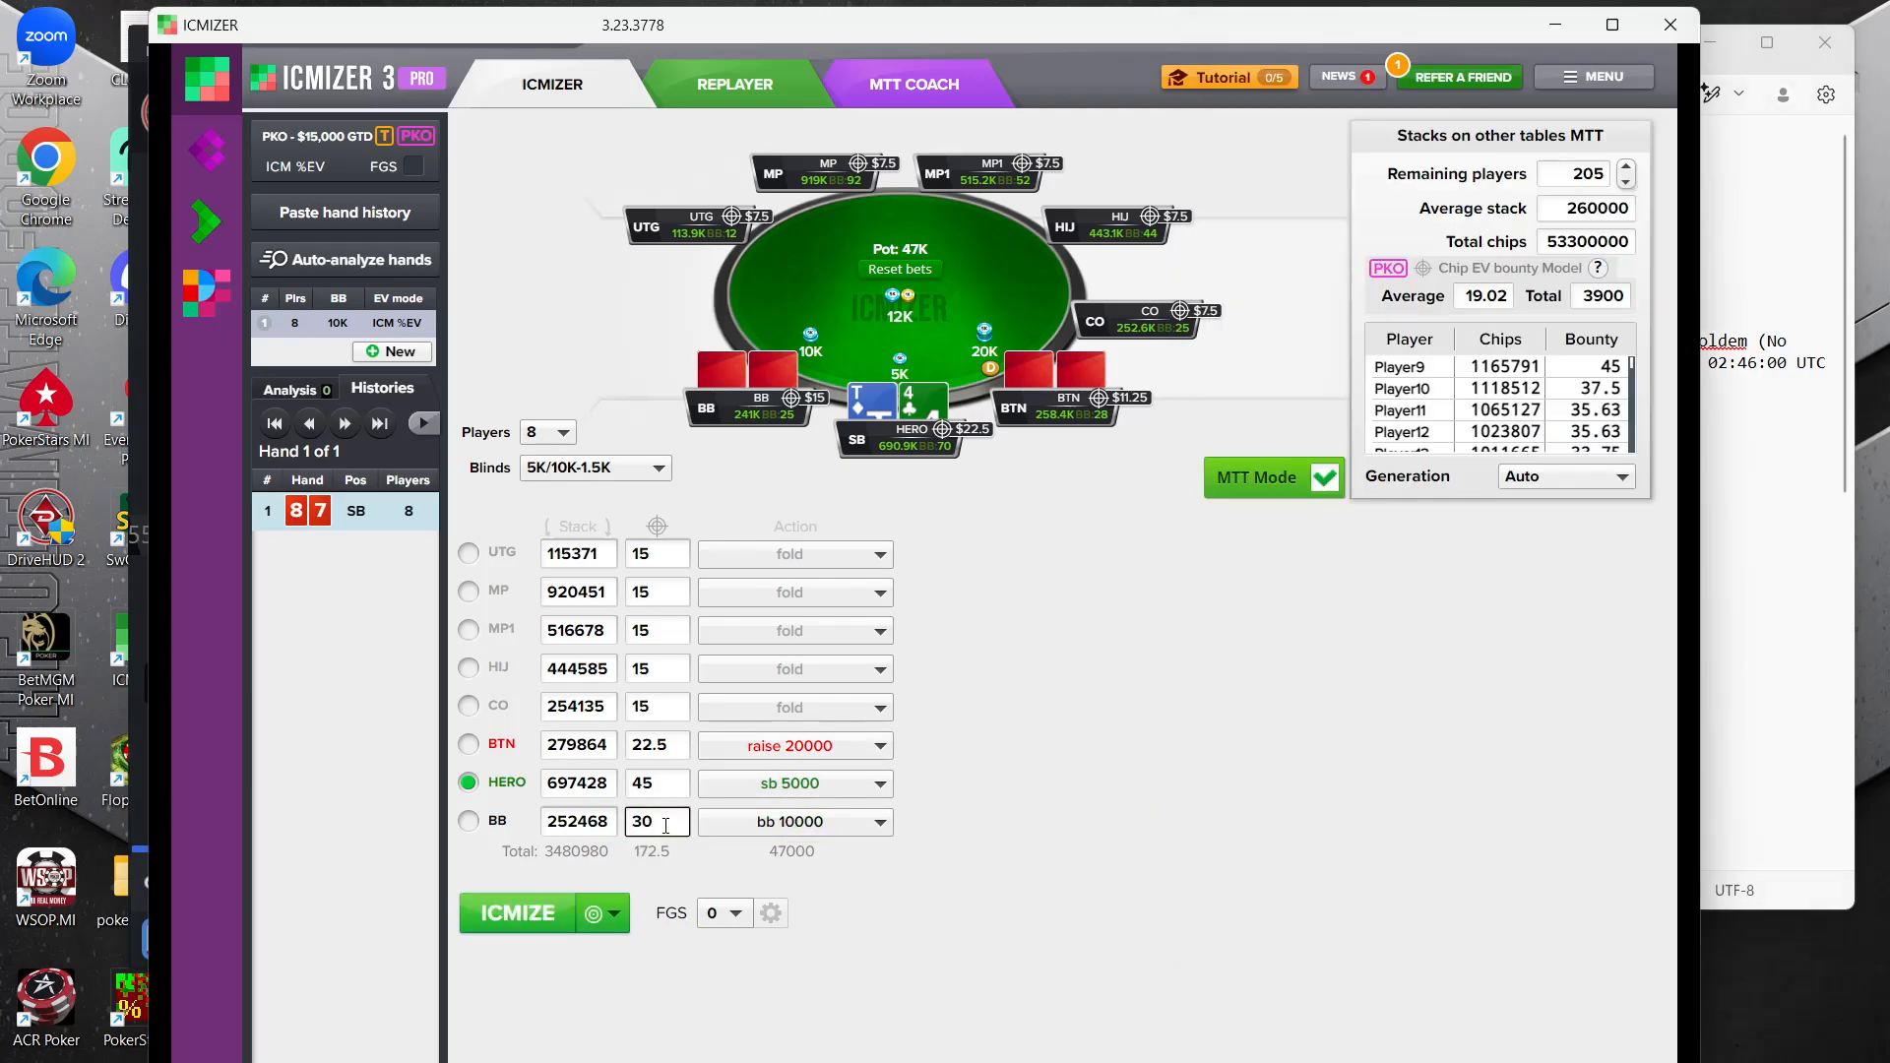
left_click(1511, 707)
left_click(517, 910)
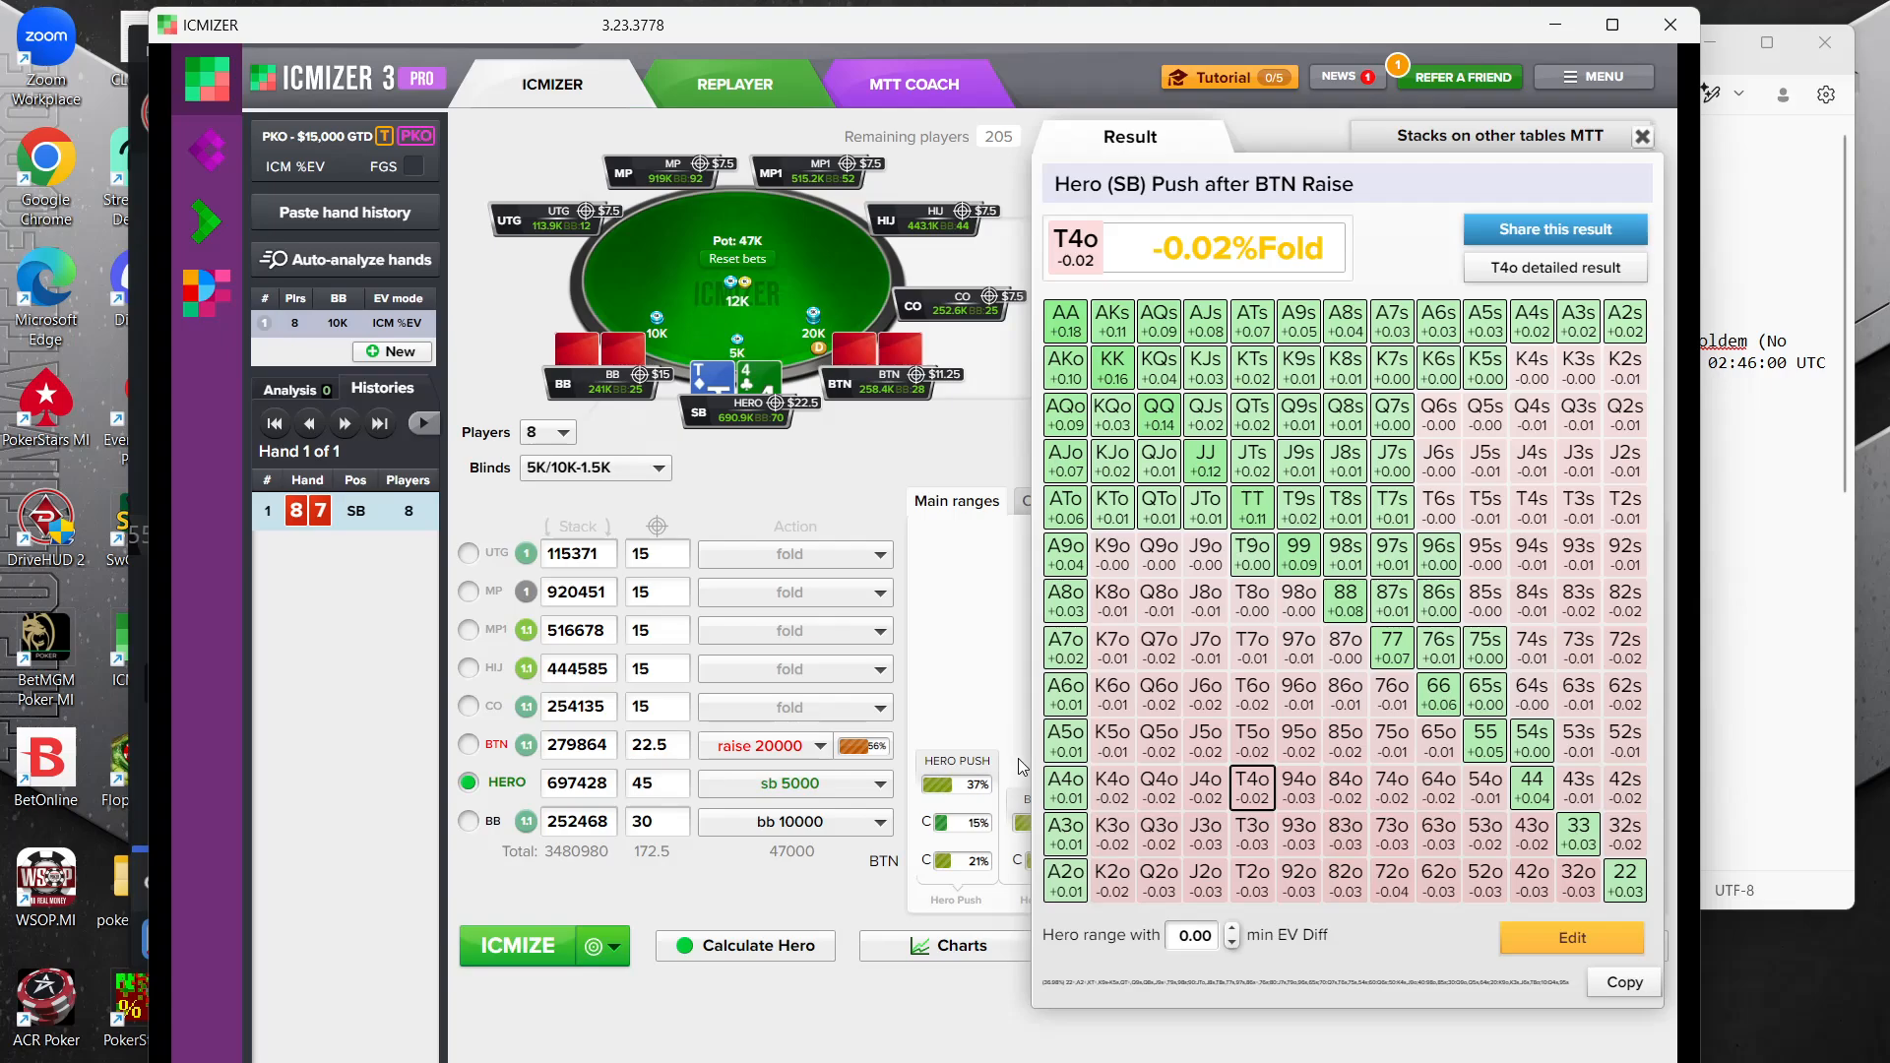
Edit the BTN raise range to remove the offsuit hands J2o through J7o and Q2o through Q6o
left_click(869, 752)
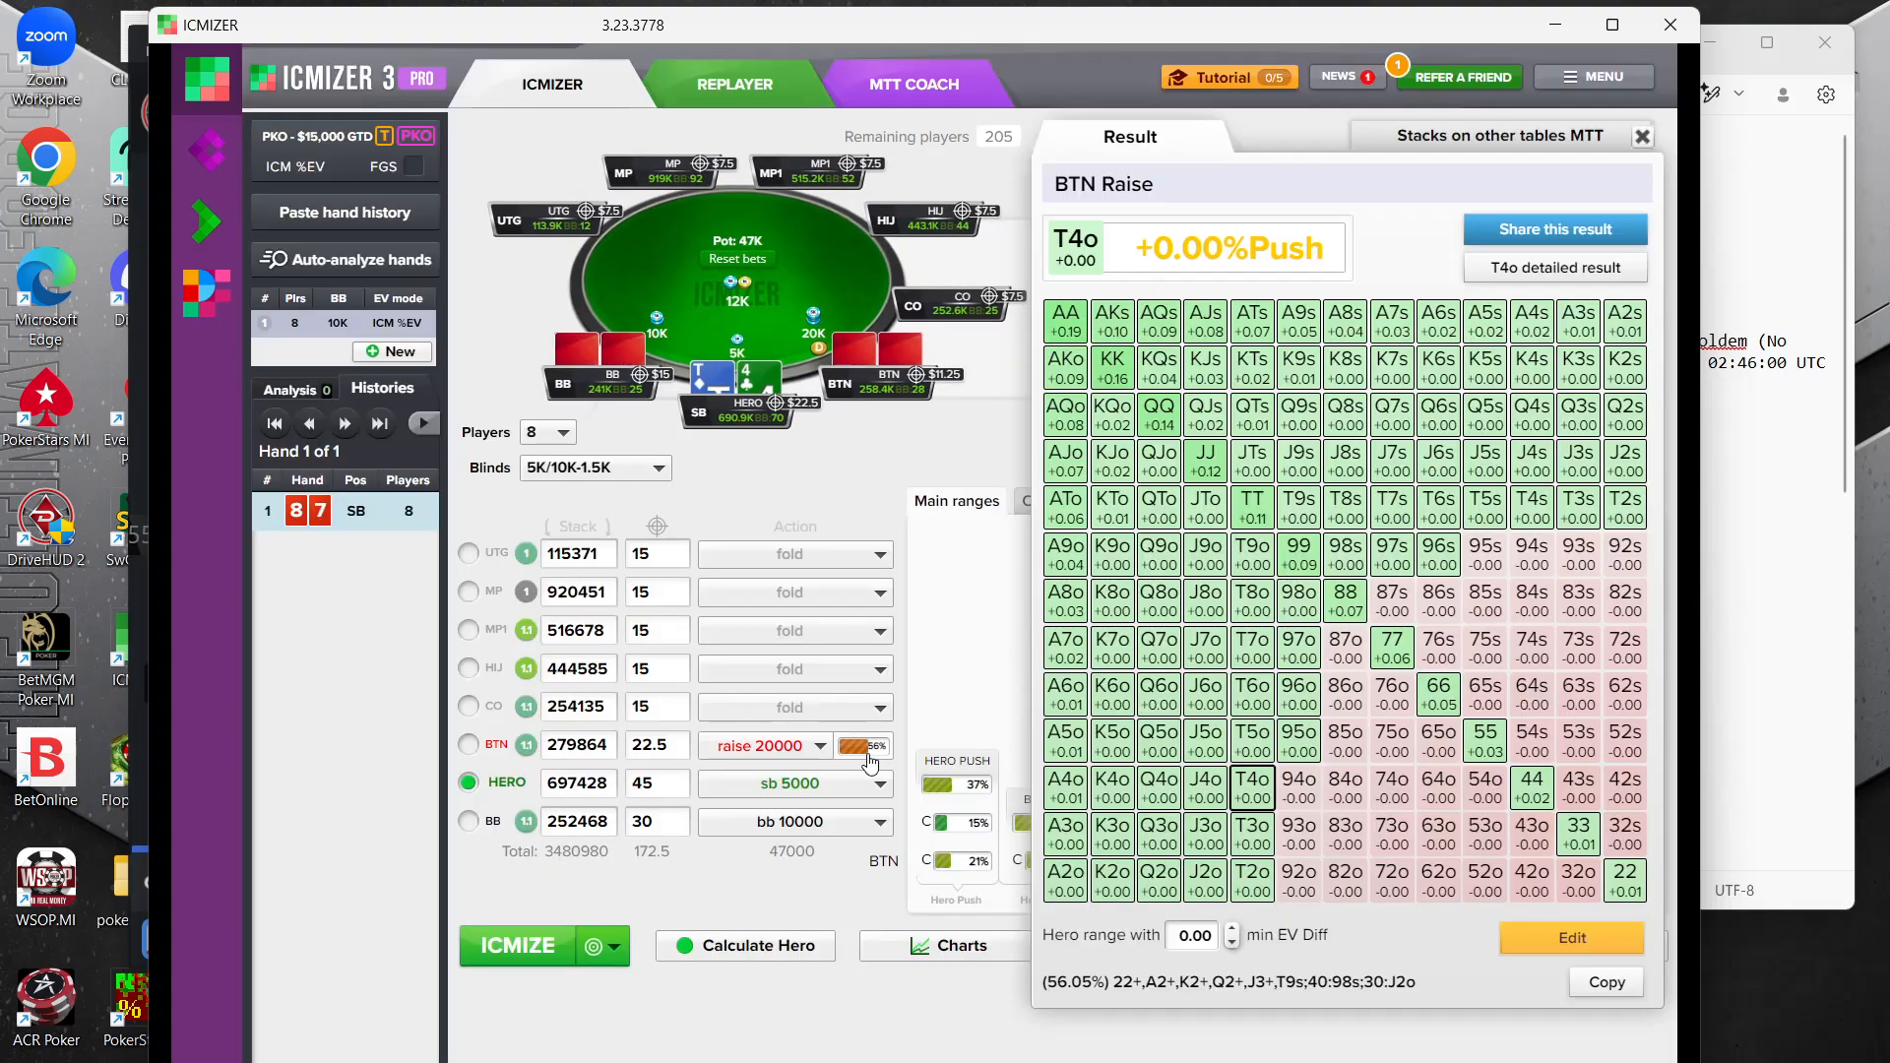
left_click(1601, 940)
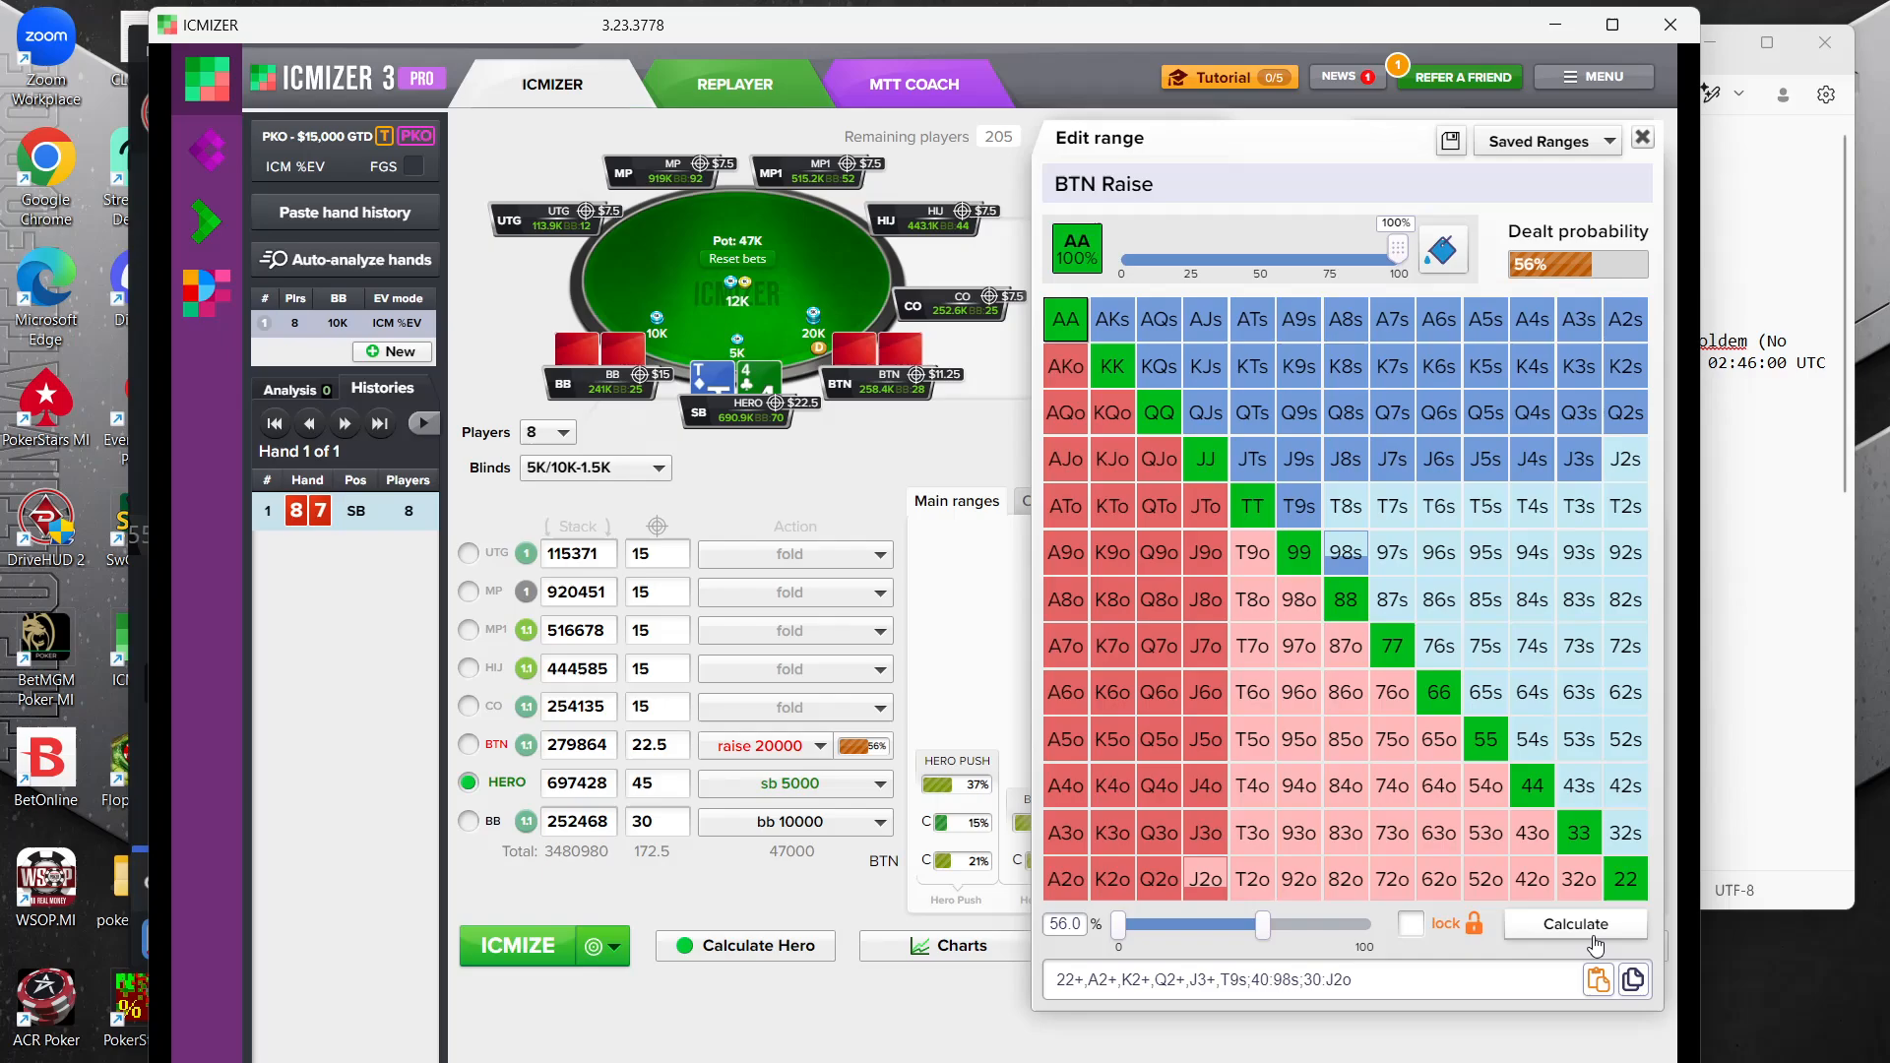
left_click_drag(1205, 878, 1206, 854)
left_click(1159, 879)
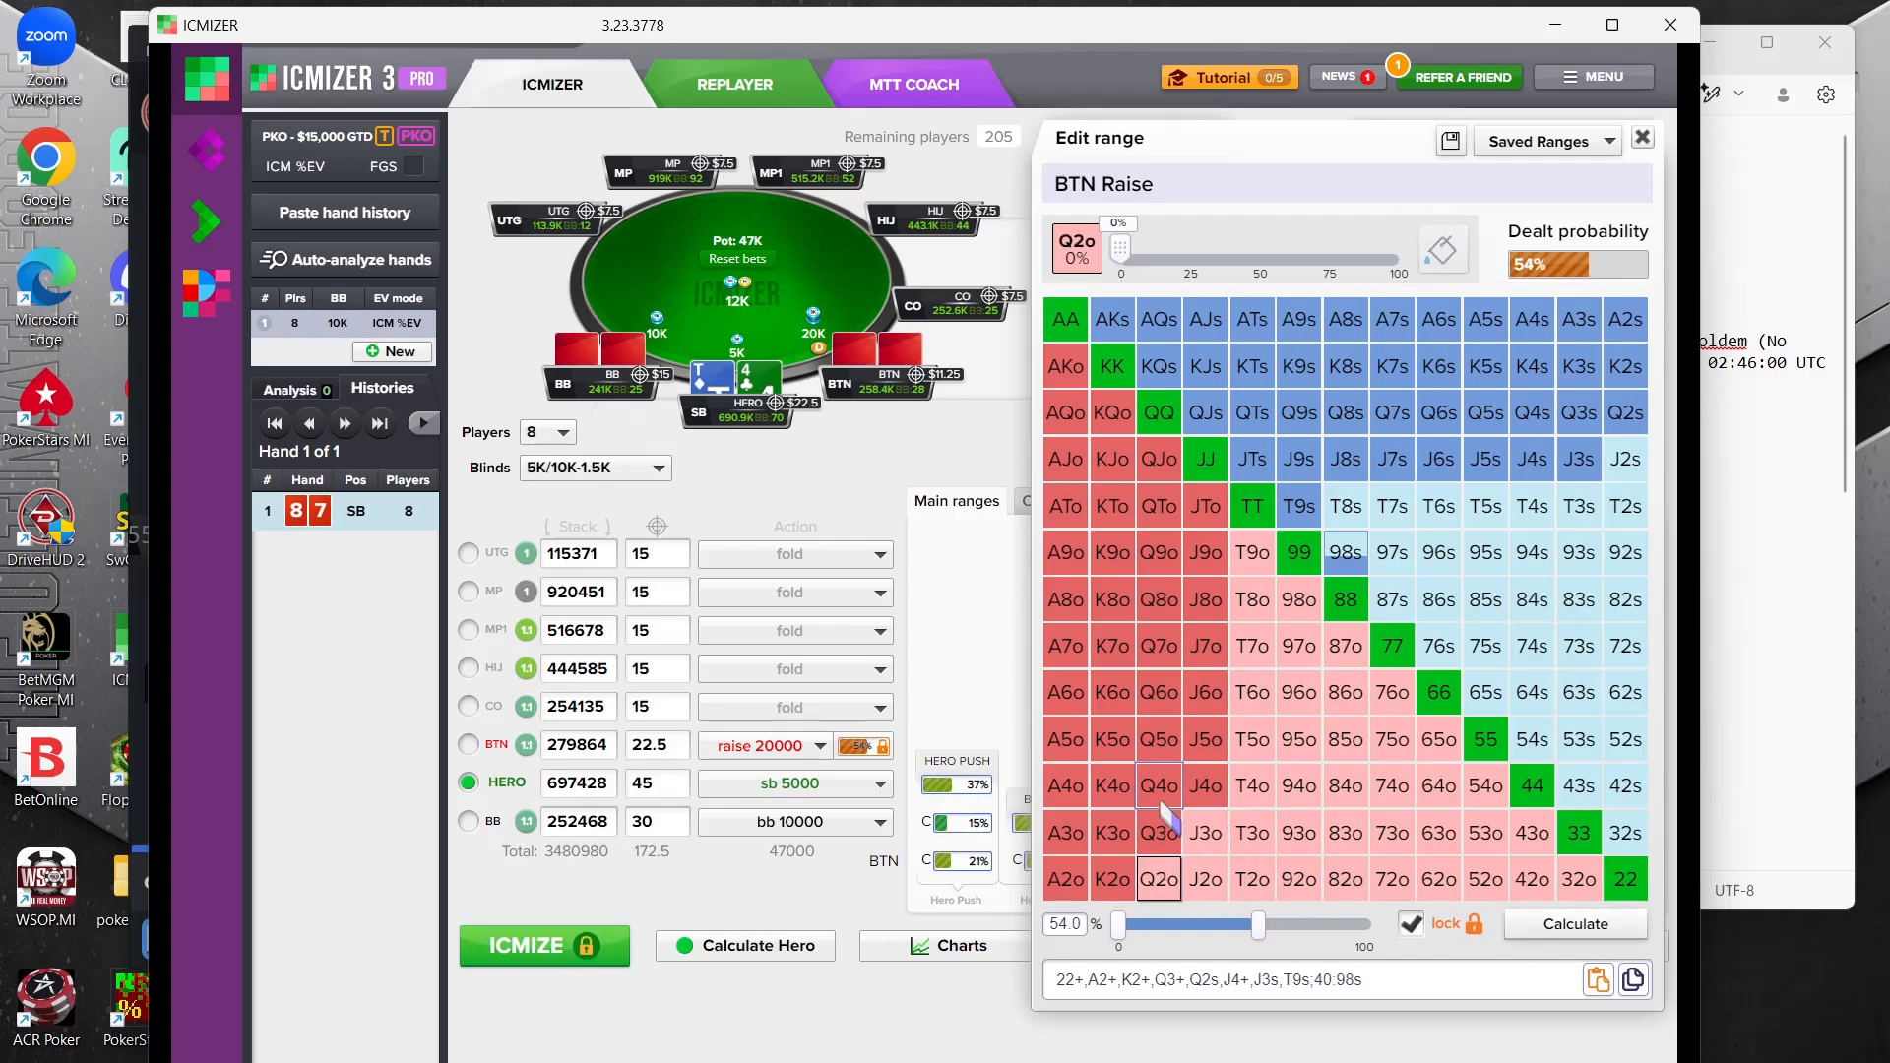
left_click(1159, 785)
left_click(1159, 692)
left_click(1206, 692)
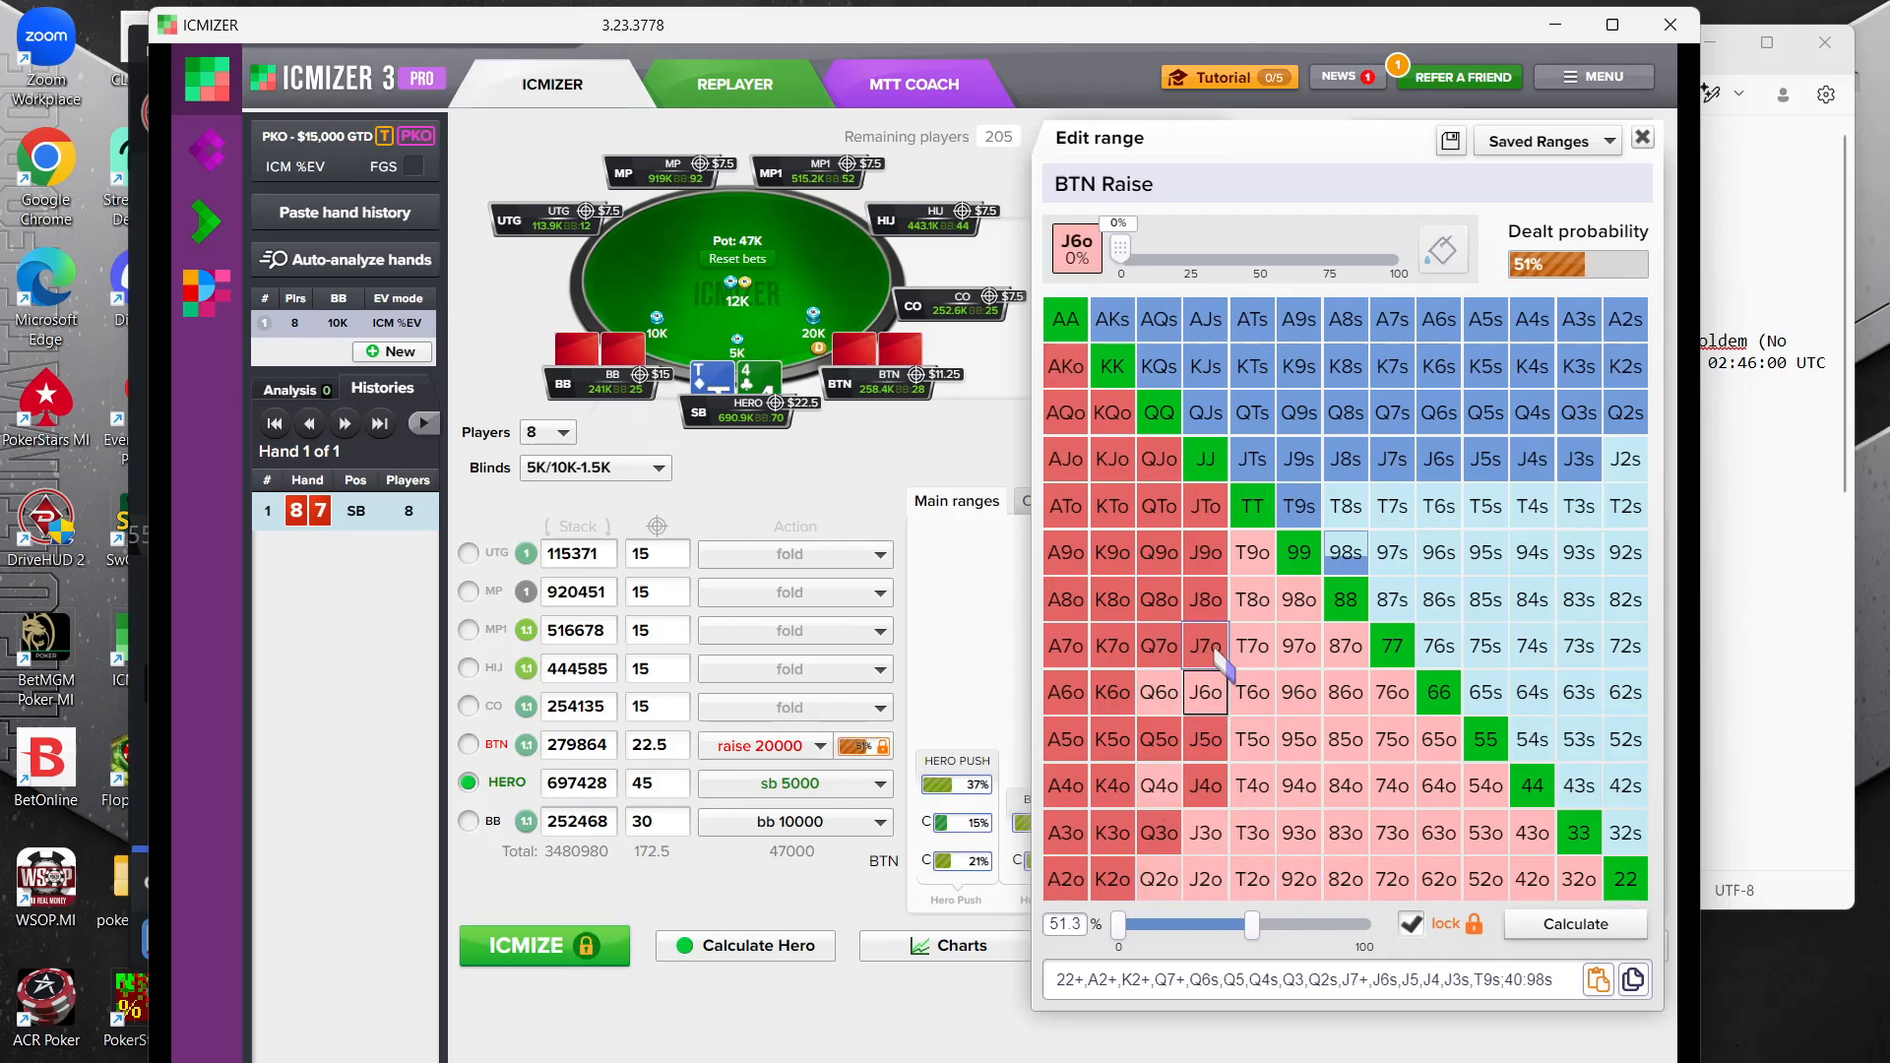
left_click(1206, 646)
left_click(1205, 753)
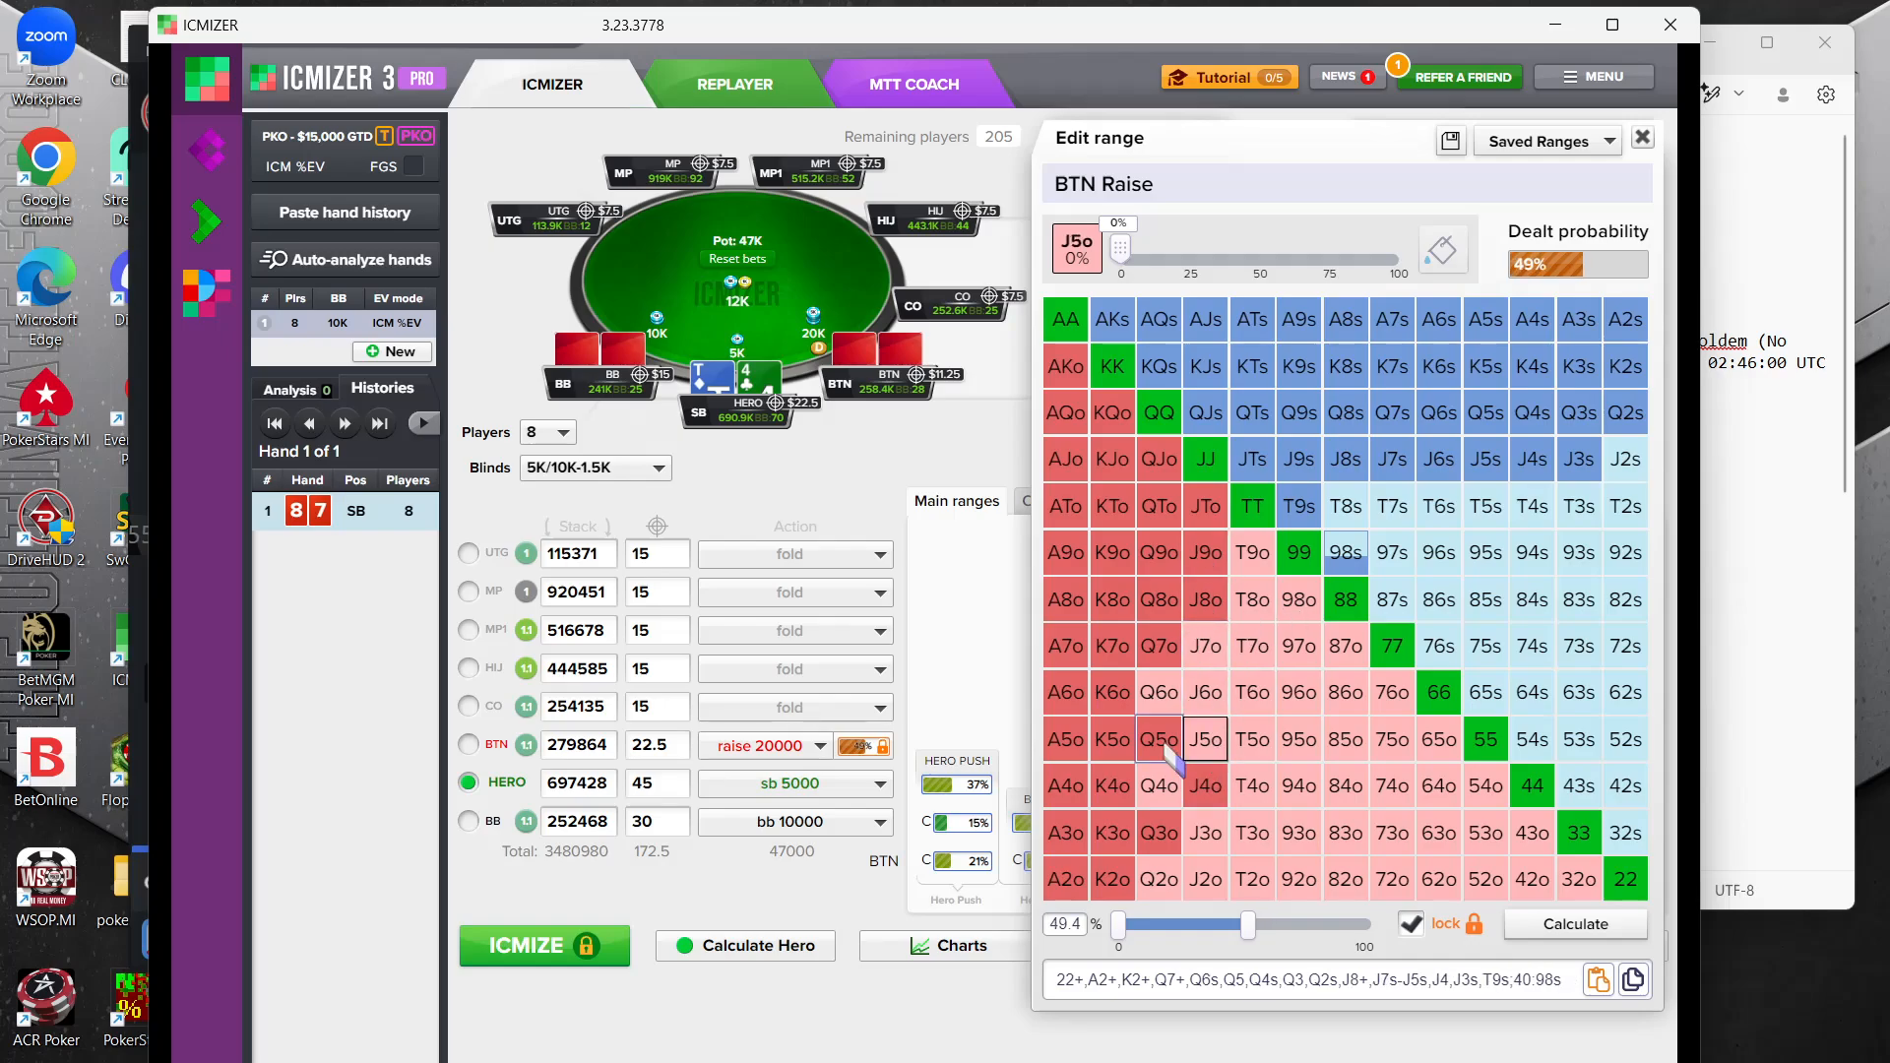
left_click(1159, 740)
left_click(1206, 785)
left_click(1159, 833)
Remove K2o, K3o, K4o and K5o from the BTN raise range
left_click(1112, 879)
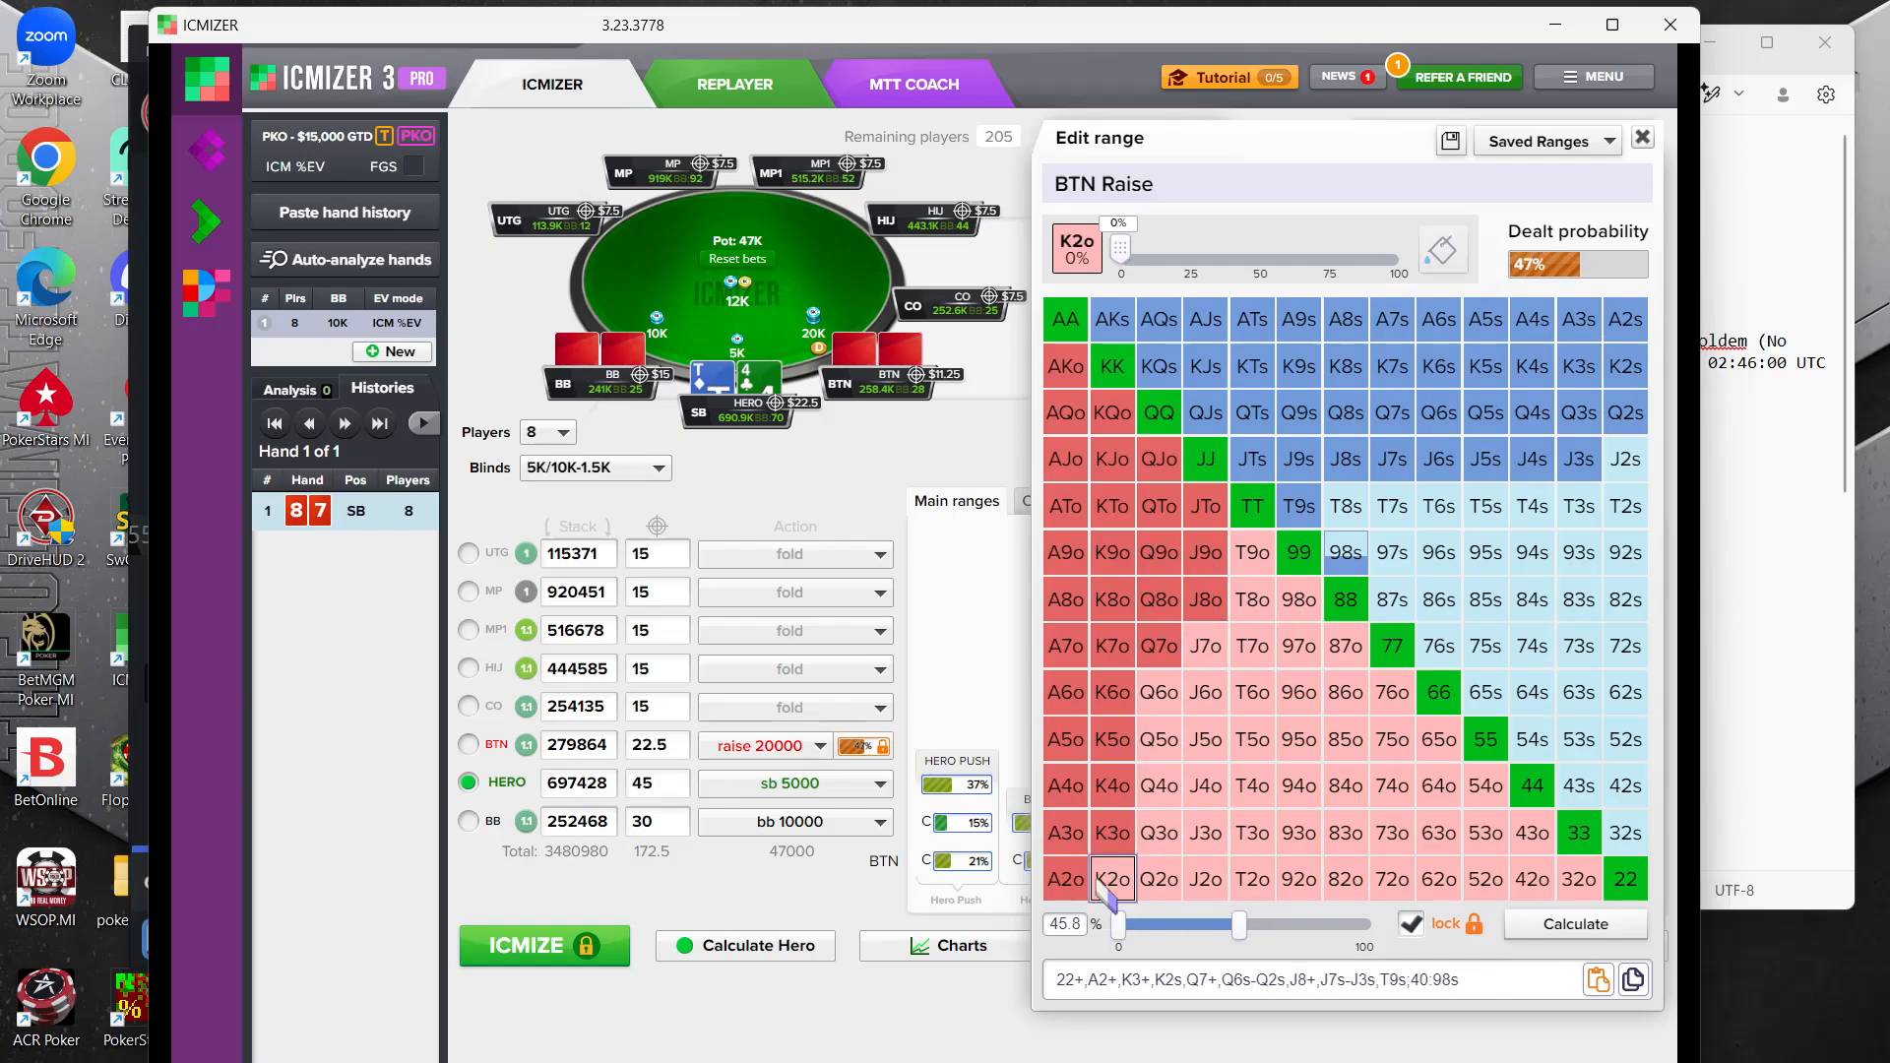
left_click(1112, 833)
left_click(1115, 741)
left_click(1113, 786)
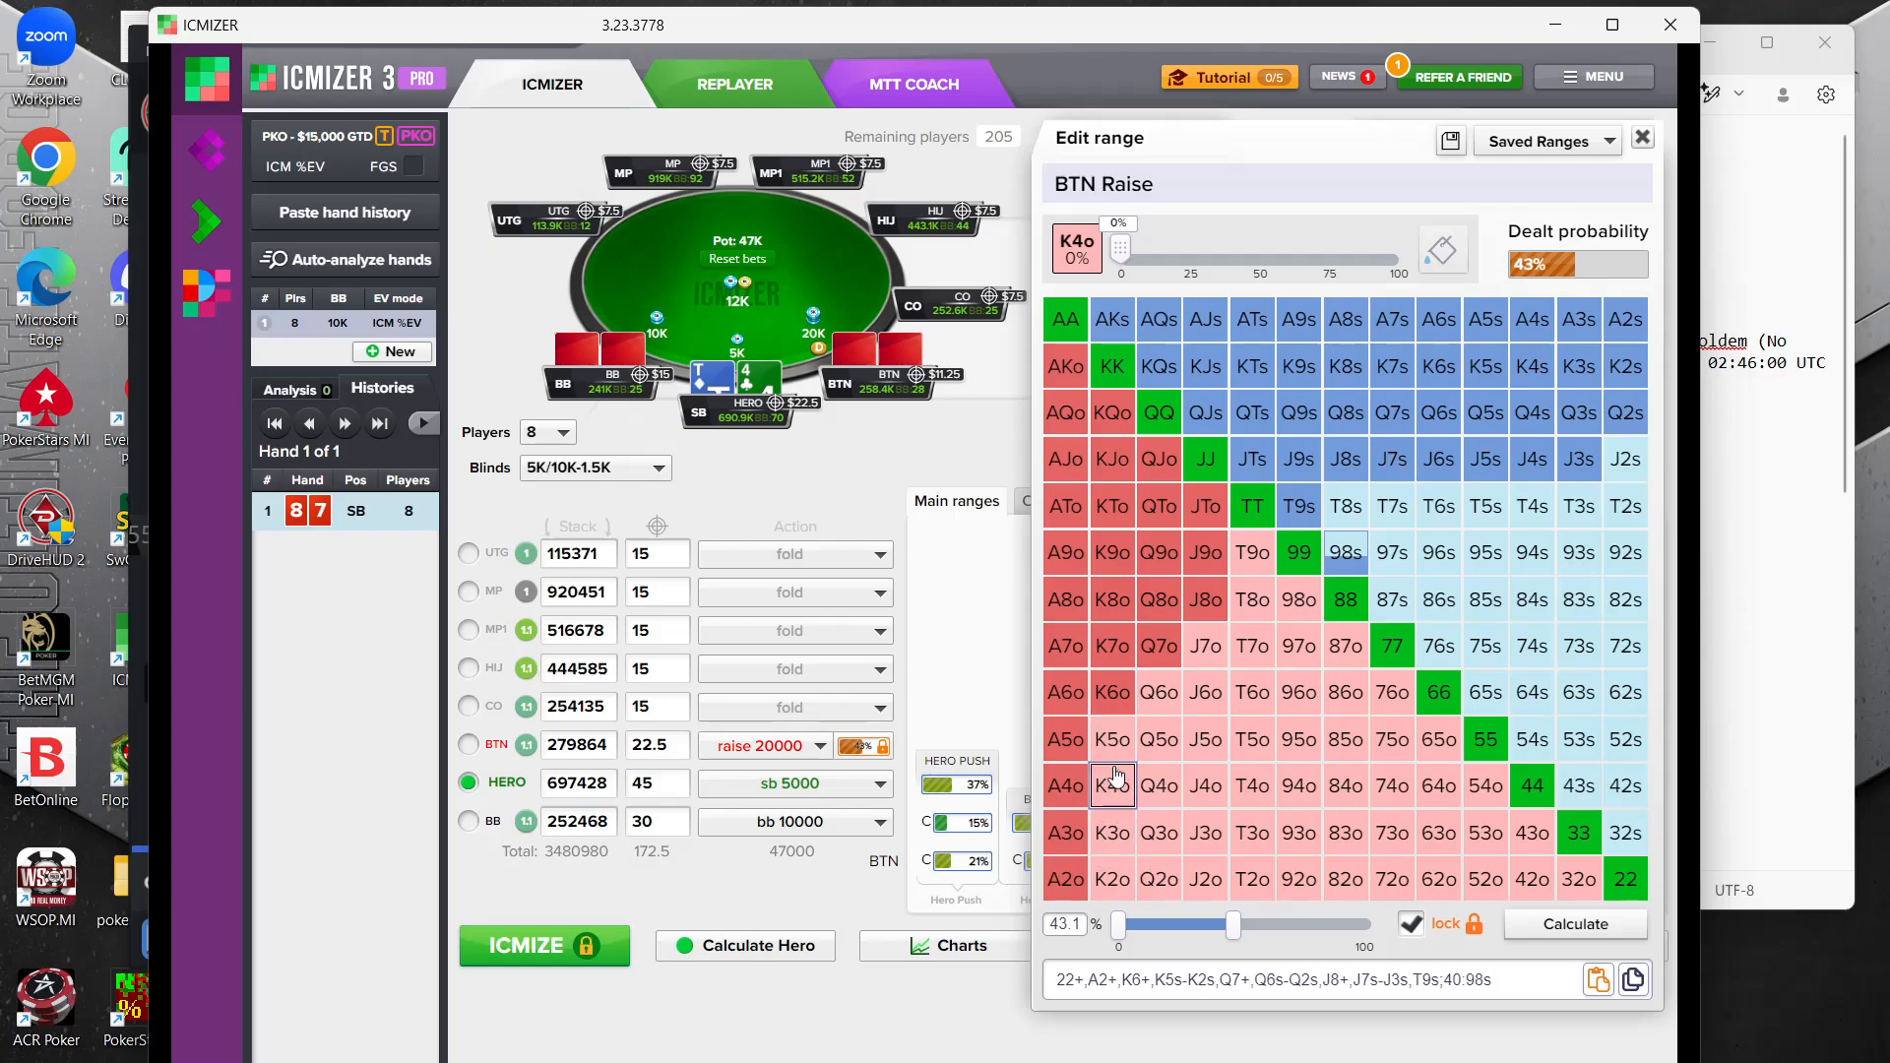
Set 98s to full weight in the BTN raise range and add T8s, T7s, 97s, 96s, 87s and 86s
left_click(1345, 552)
left_click(1346, 506)
left_click(1350, 566)
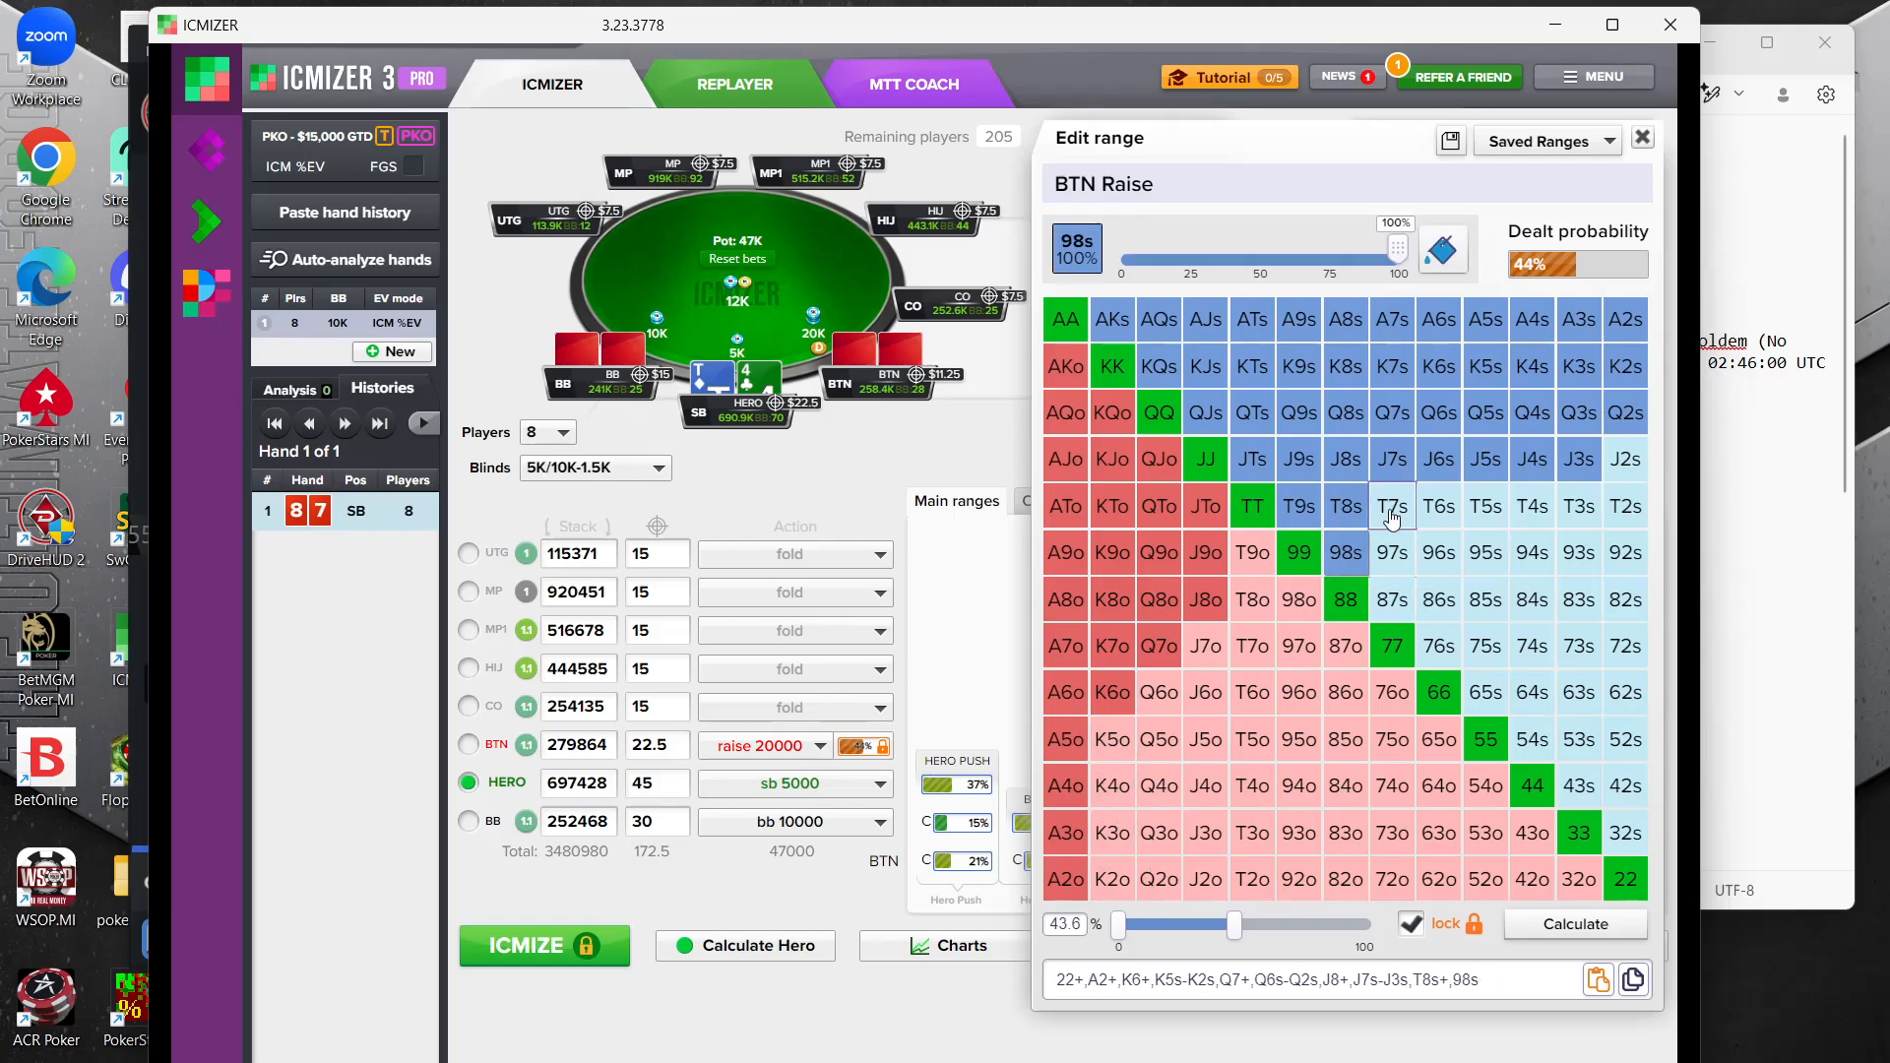
left_click(1393, 513)
left_click(1397, 604)
left_click(1397, 562)
left_click(1439, 598)
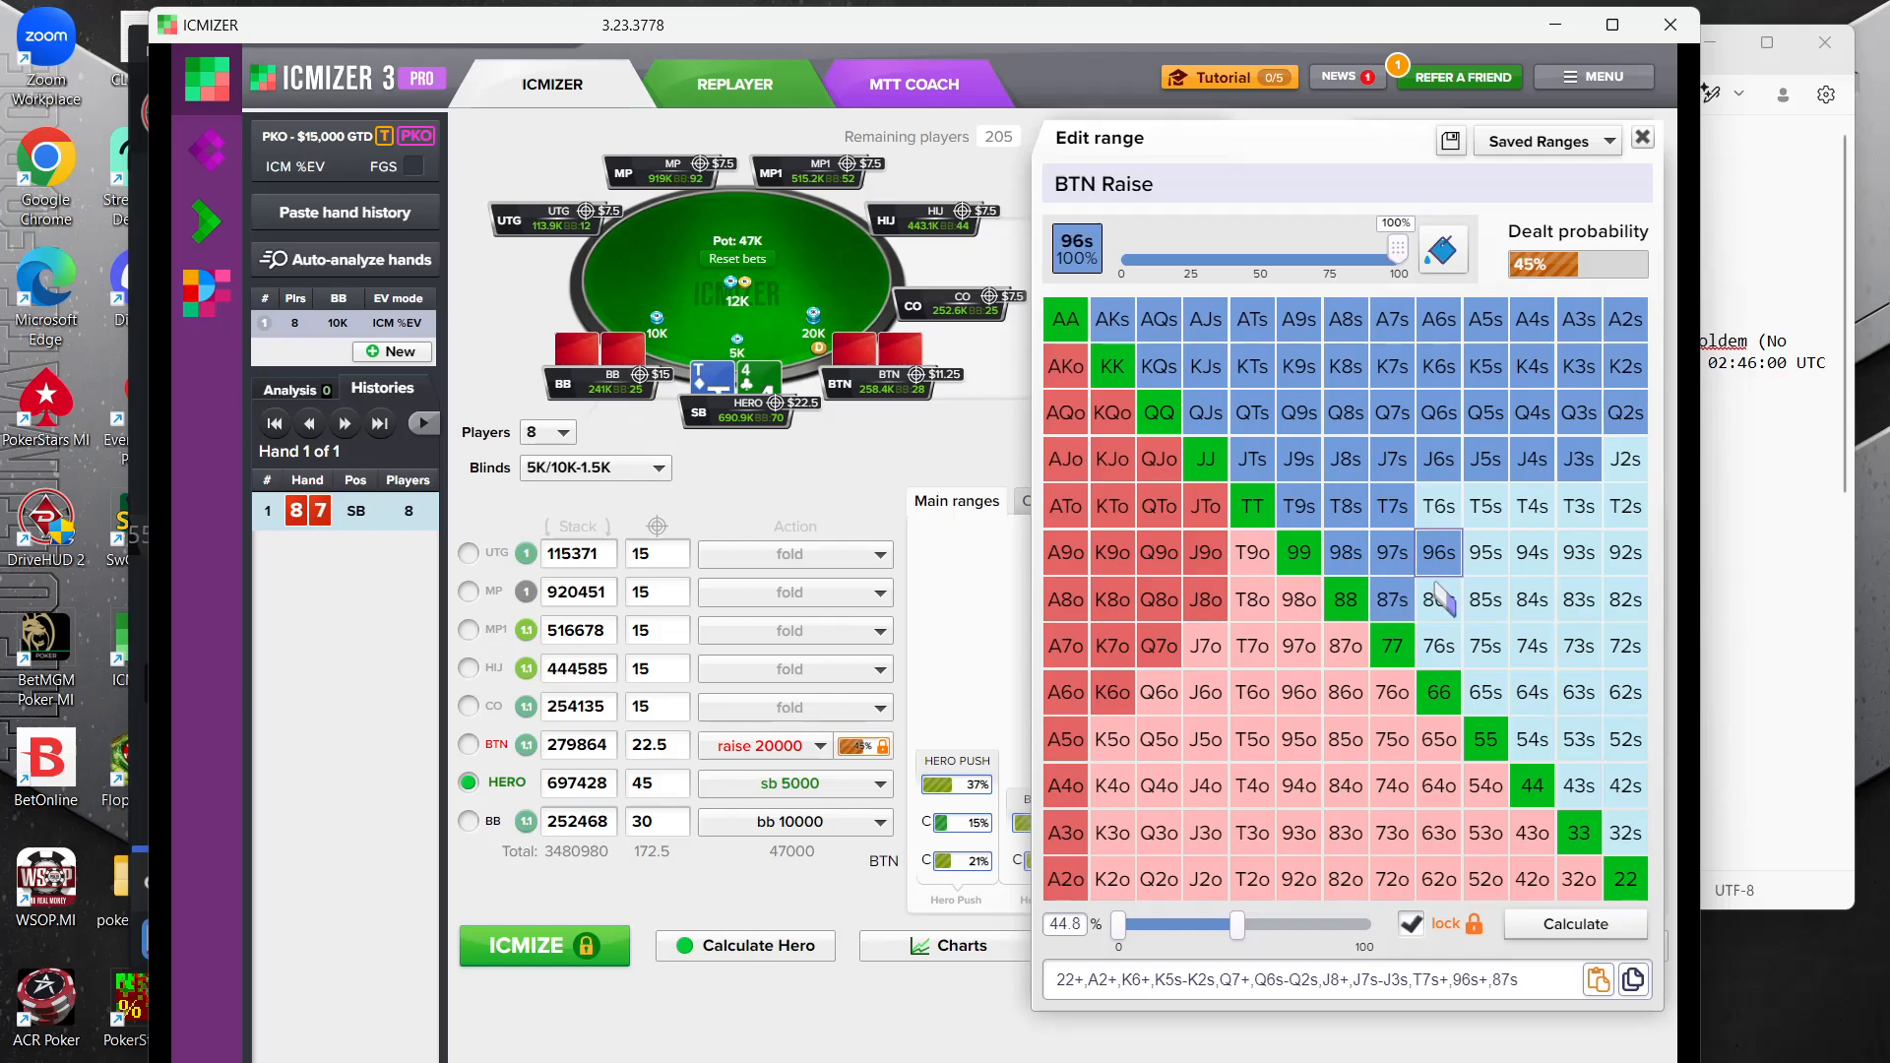
left_click(1439, 552)
Add 76s, 75s, 65s, 54s and 43s to the BTN raise range
left_click(1439, 646)
left_click(1486, 692)
left_click(1486, 646)
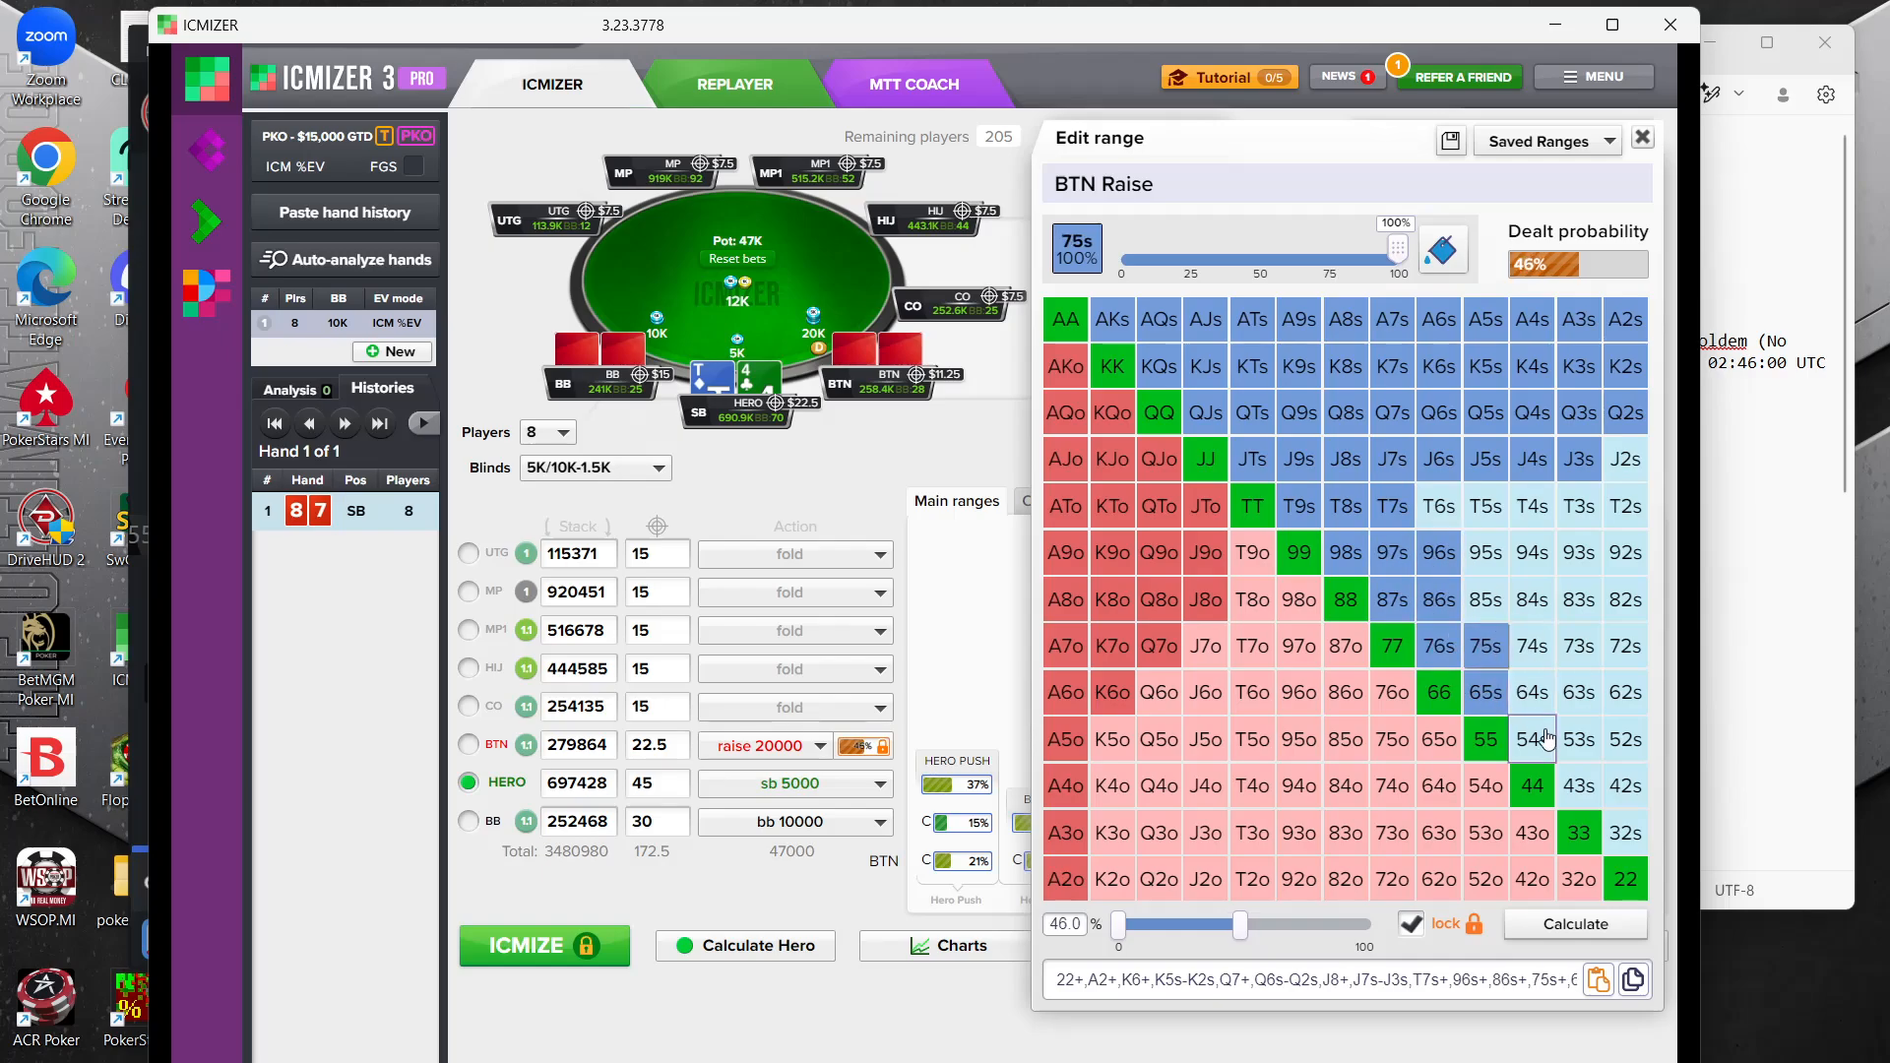
left_click(1532, 740)
left_click(1578, 786)
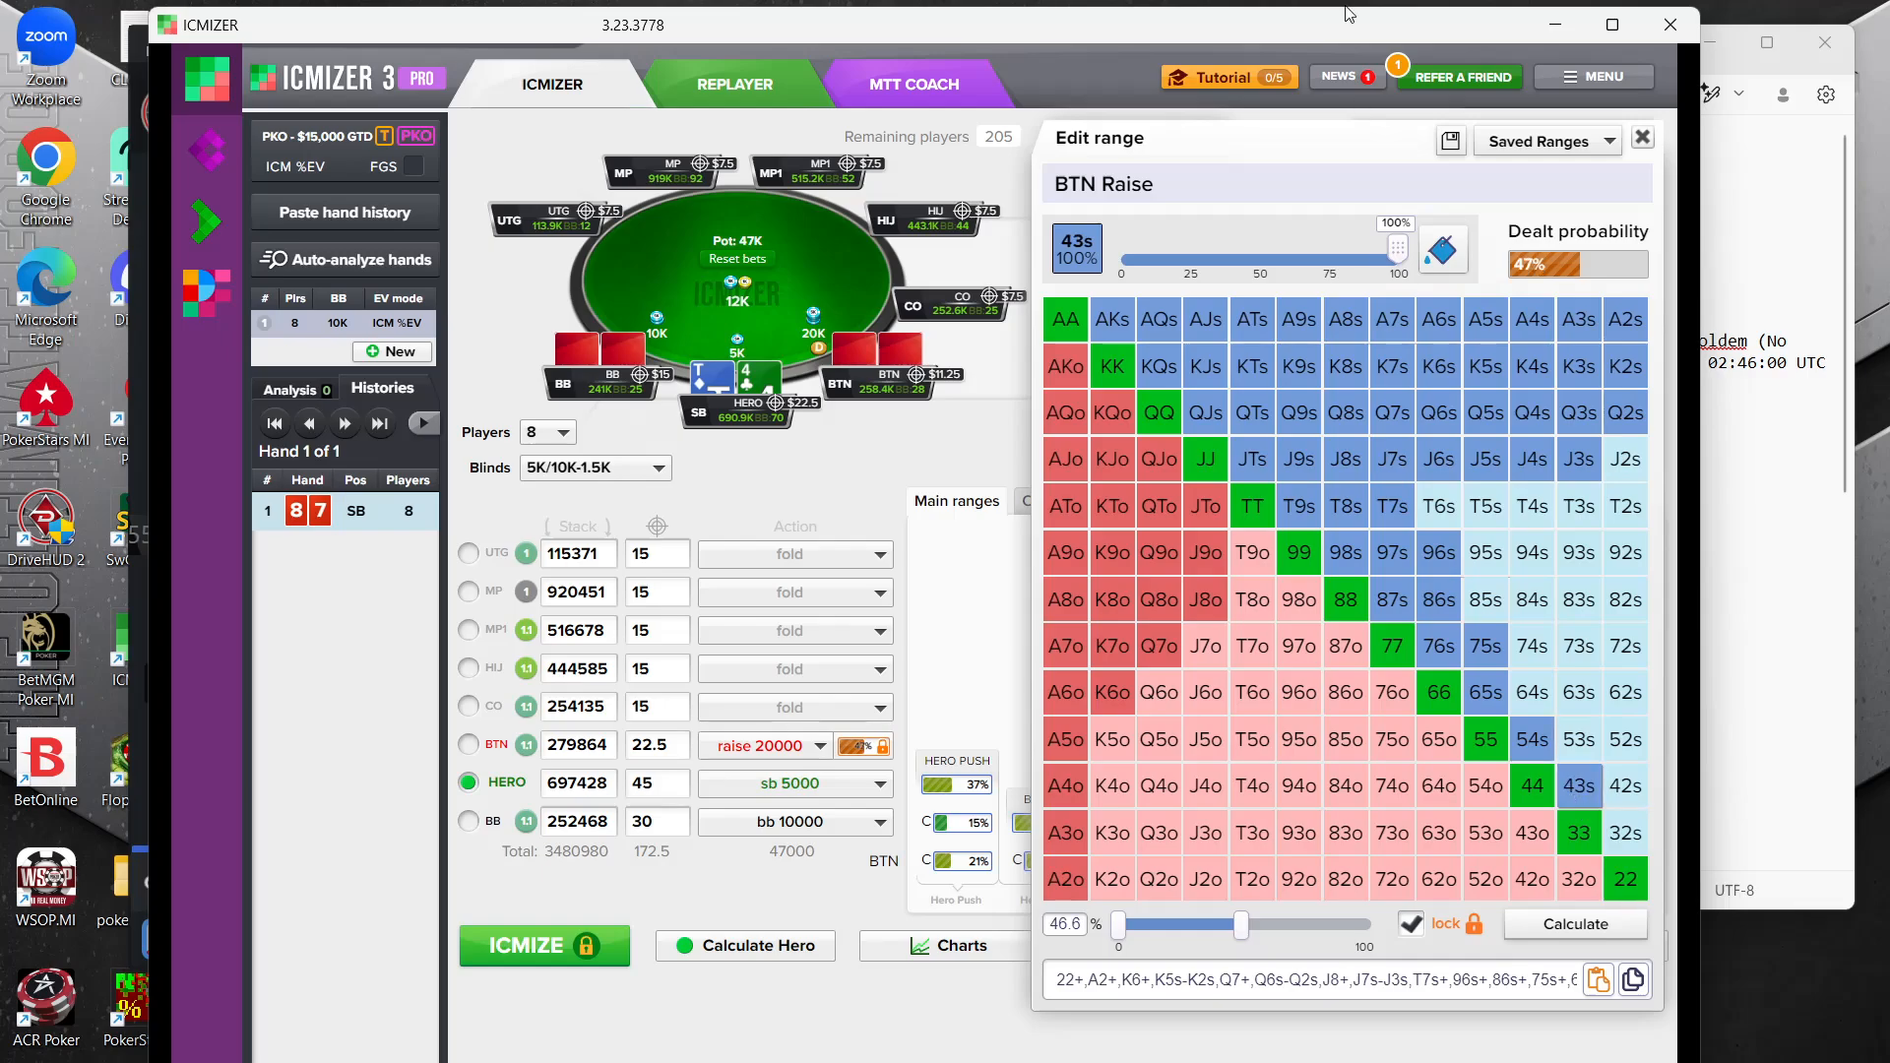
Remove J4s and J3s from the BTN raise range and rerun ICMIZE with that range locked
left_click(1532, 459)
left_click(1578, 458)
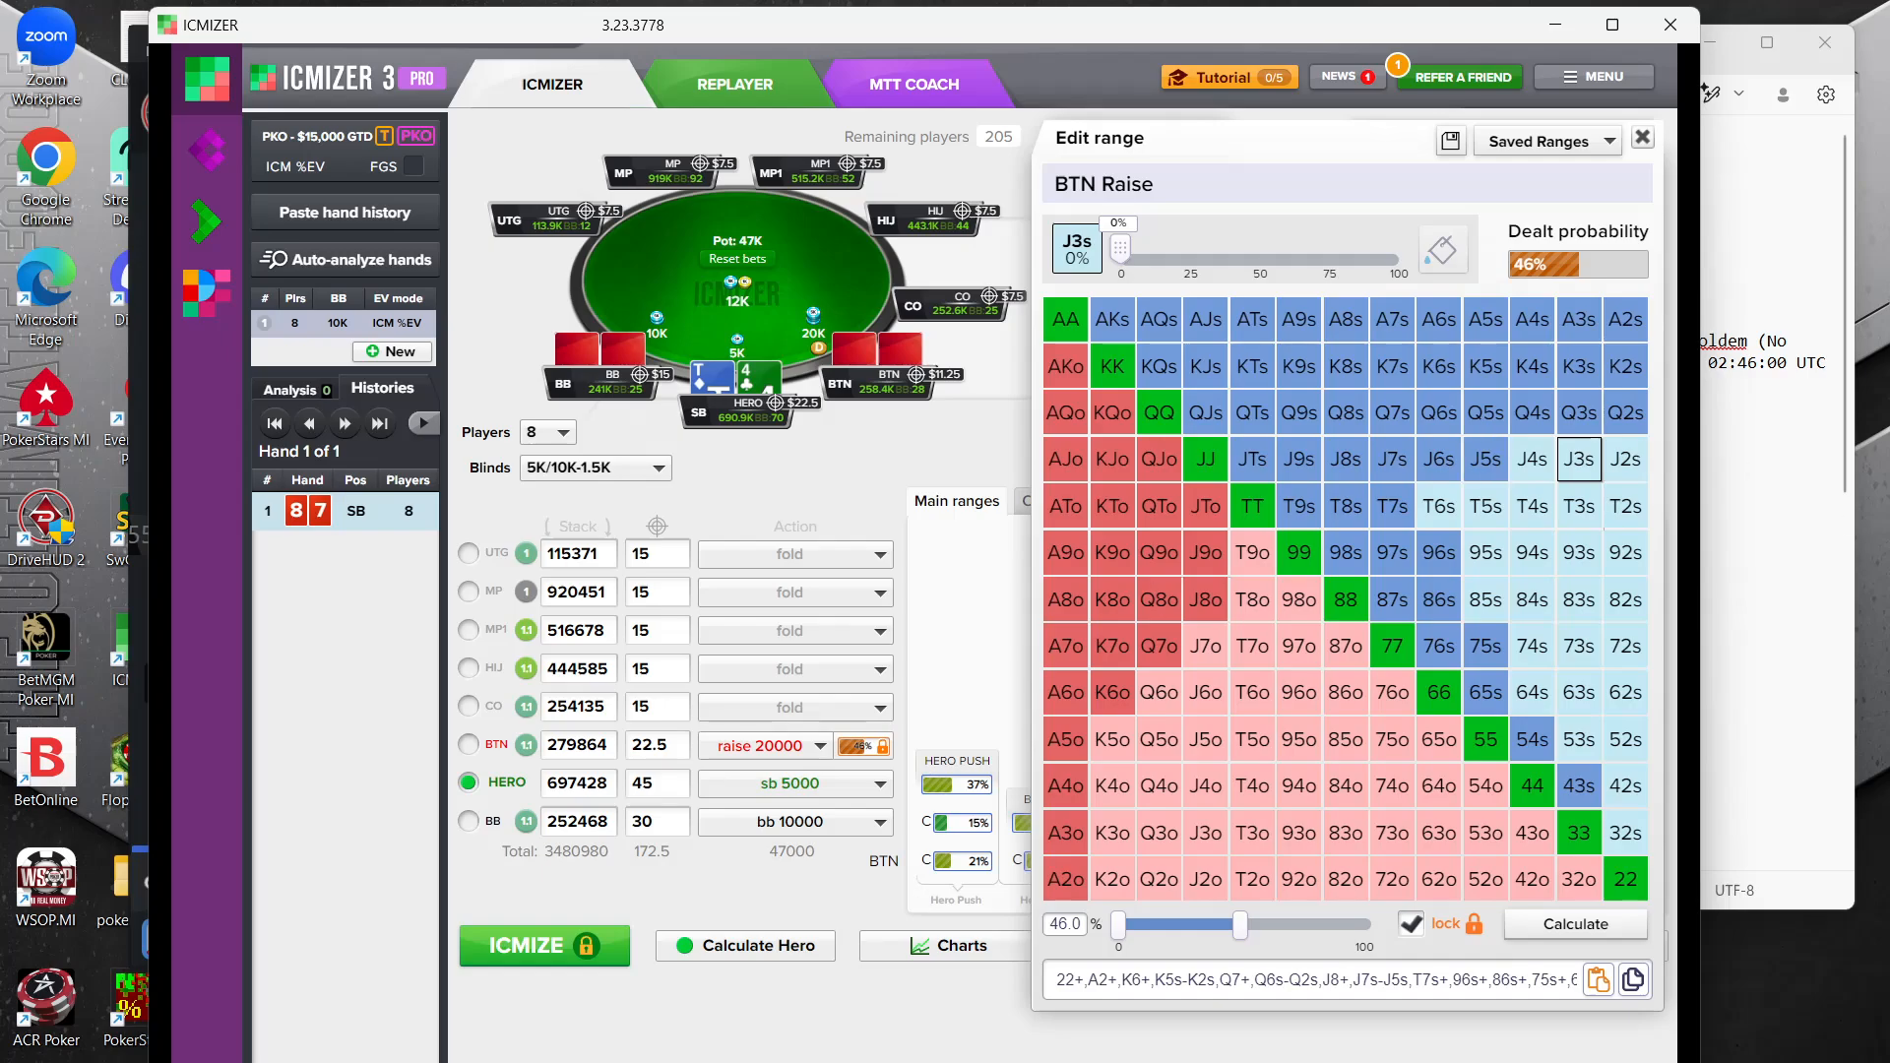
left_click(933, 1052)
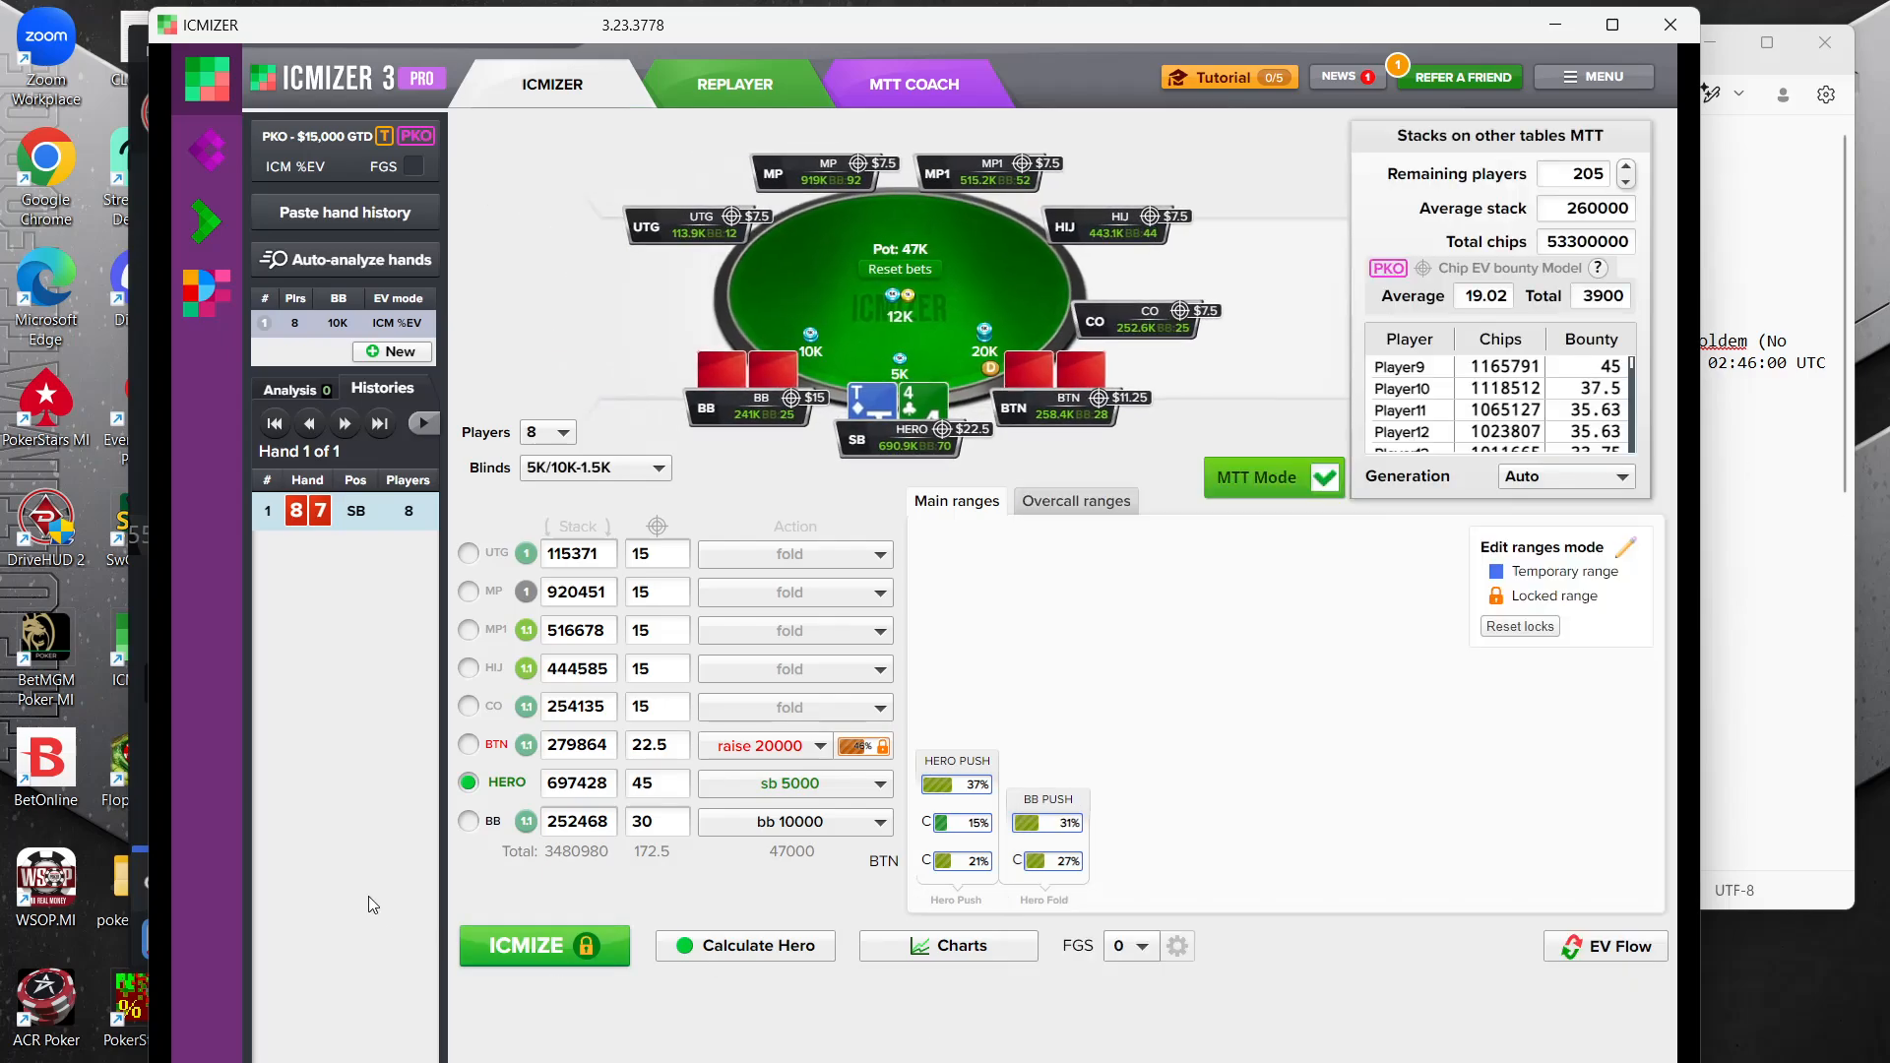
left_click(519, 942)
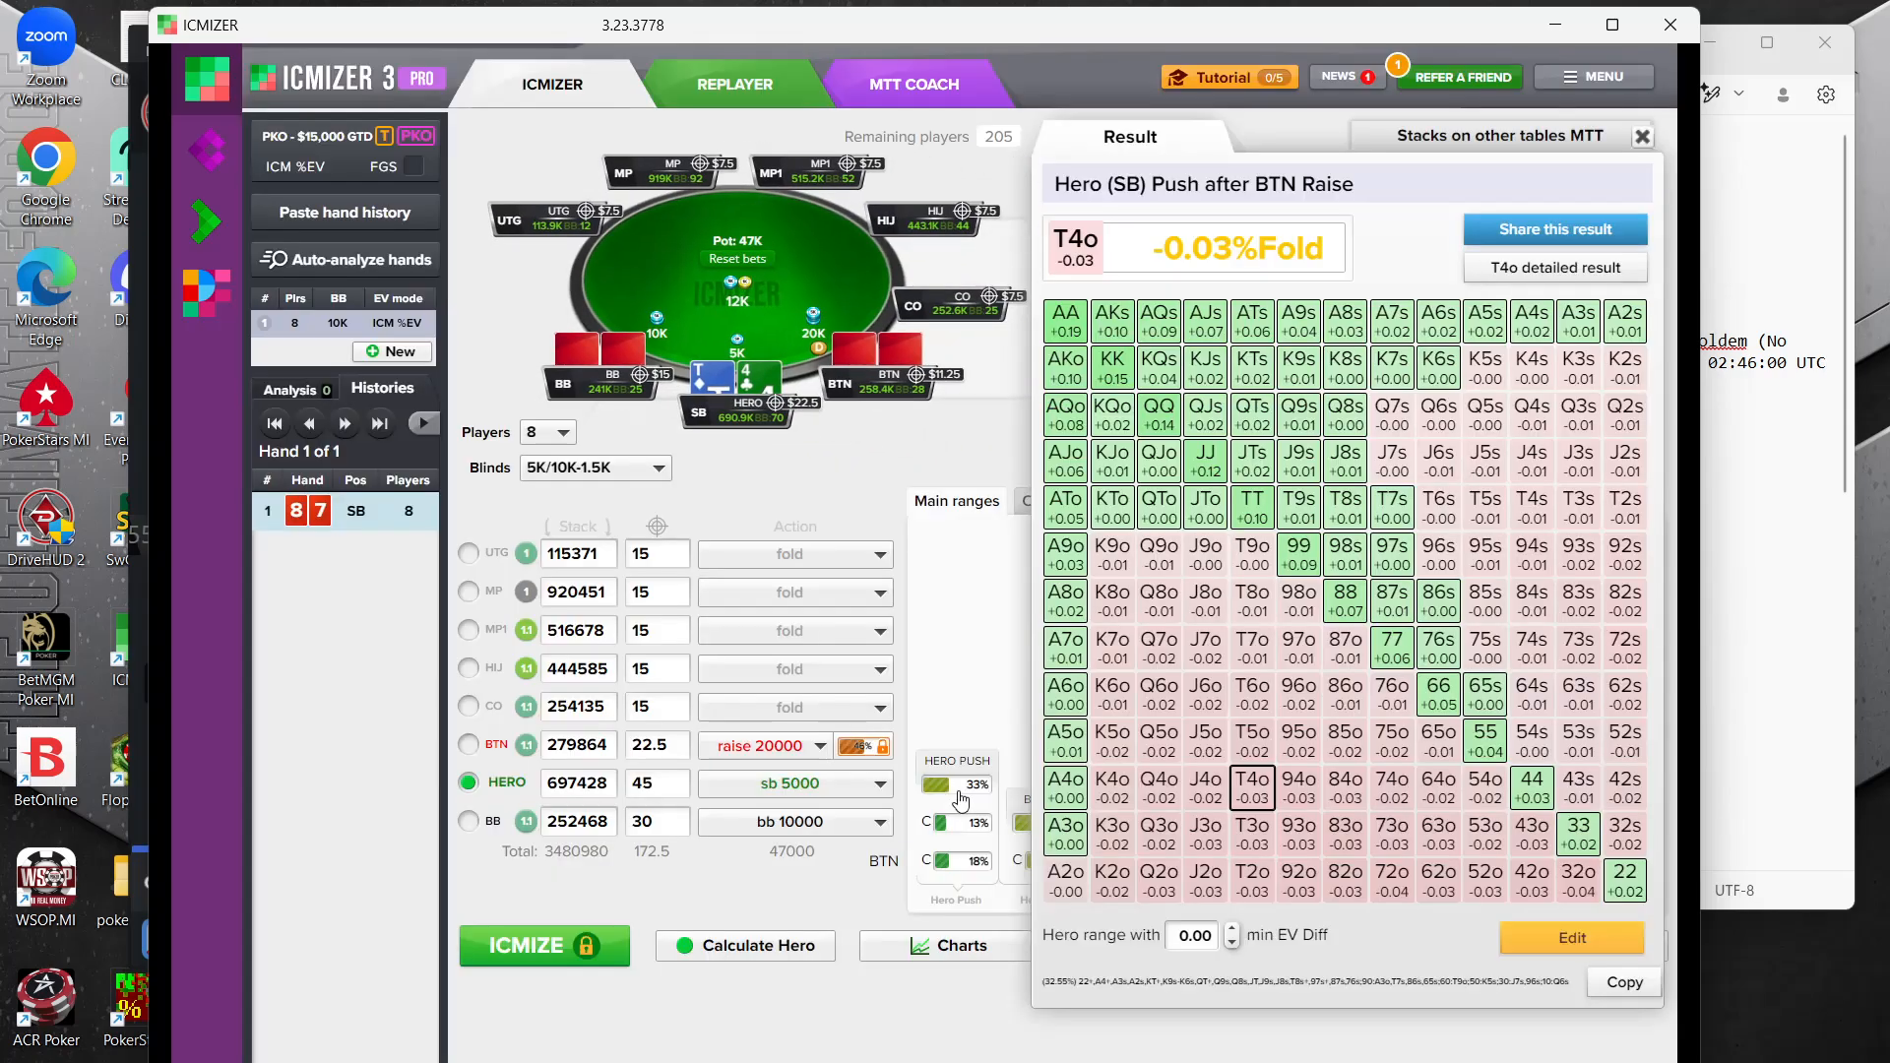
Examine the hero's SB push result for 87s after the BTN raise, along with the bounties entered
left_click(1394, 616)
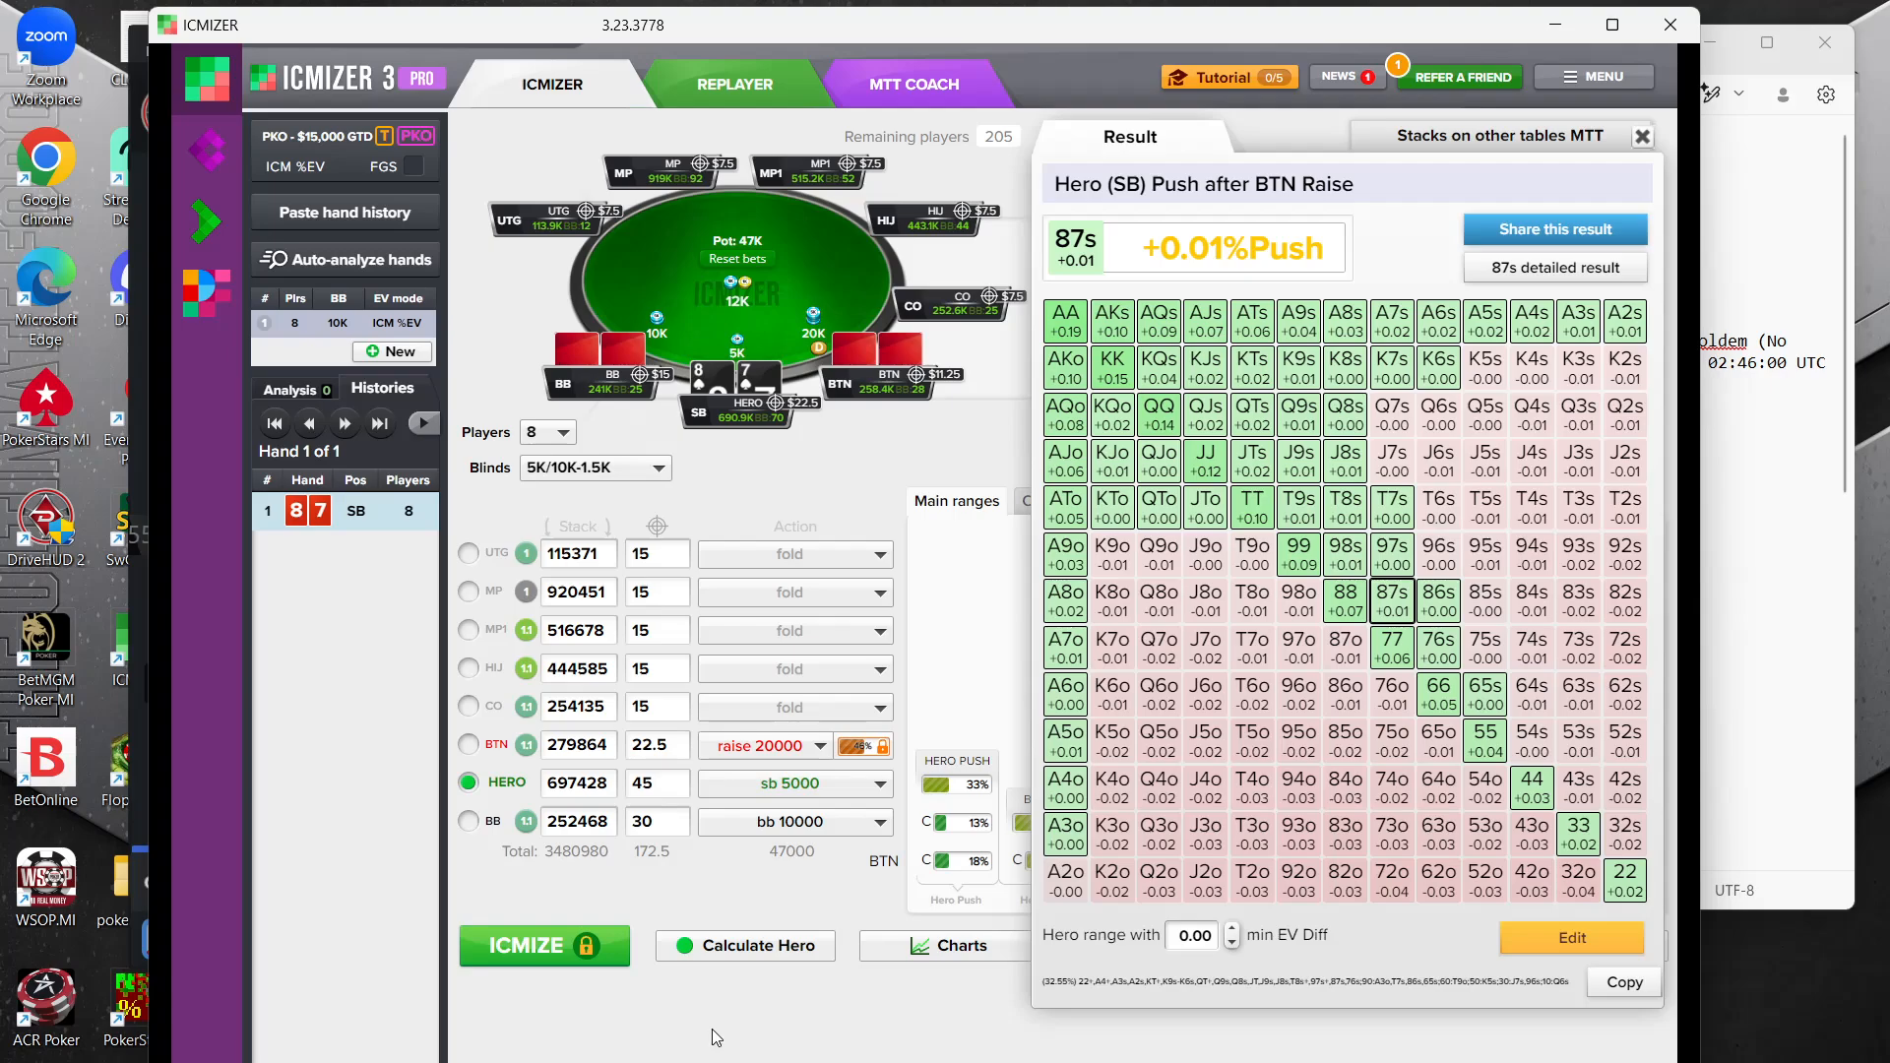
key("Escape")
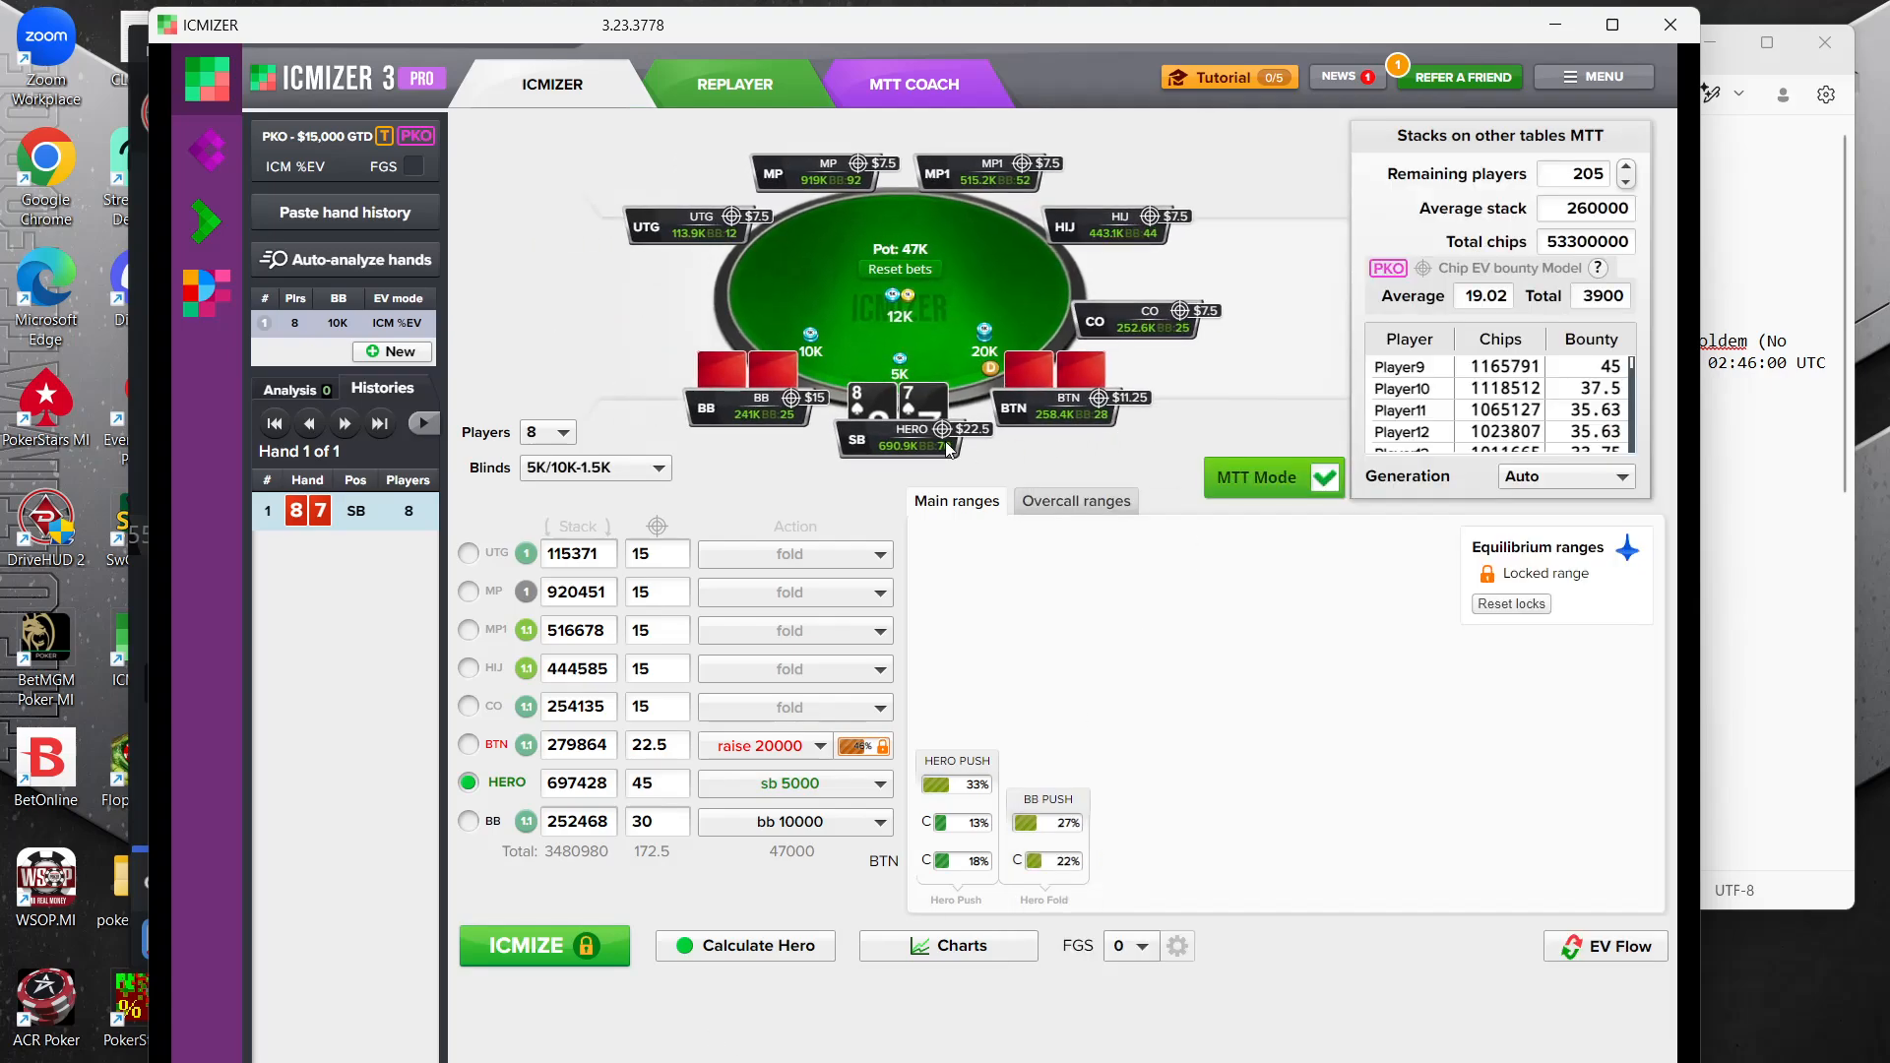
left_click(969, 800)
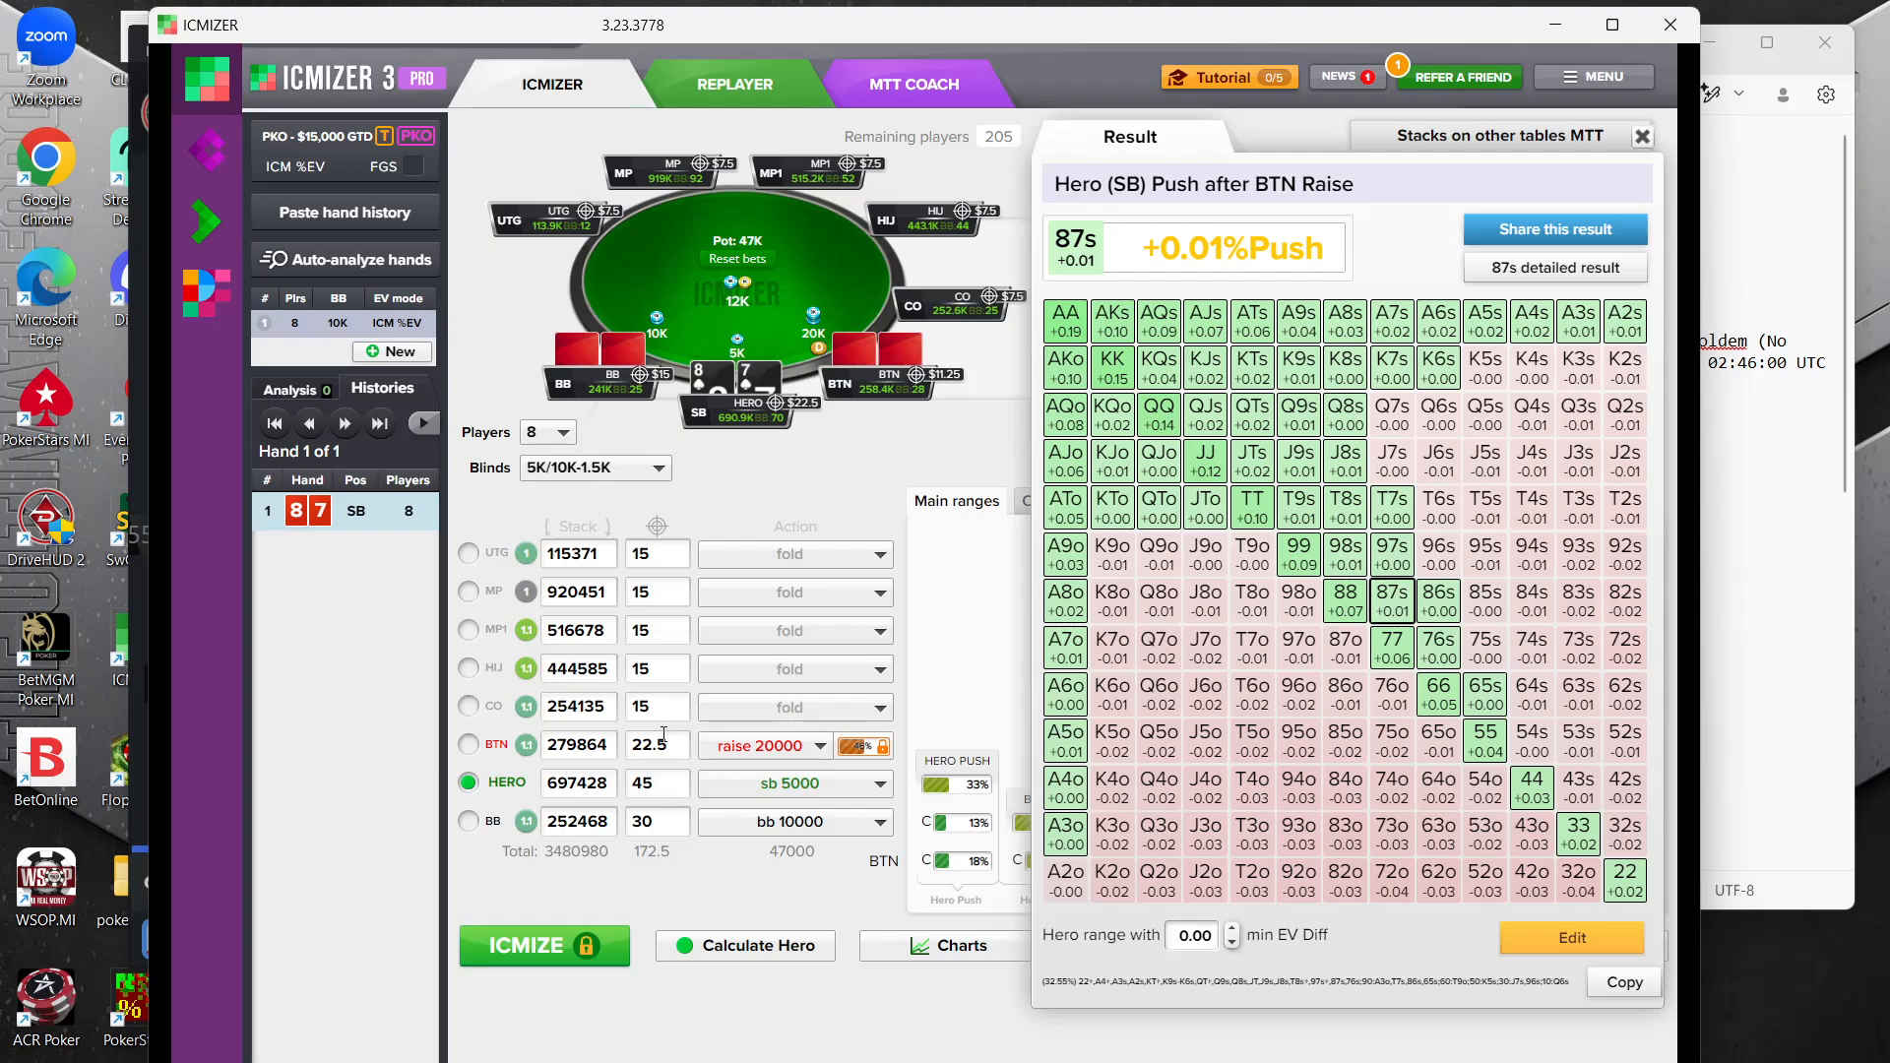
left_click(664, 735)
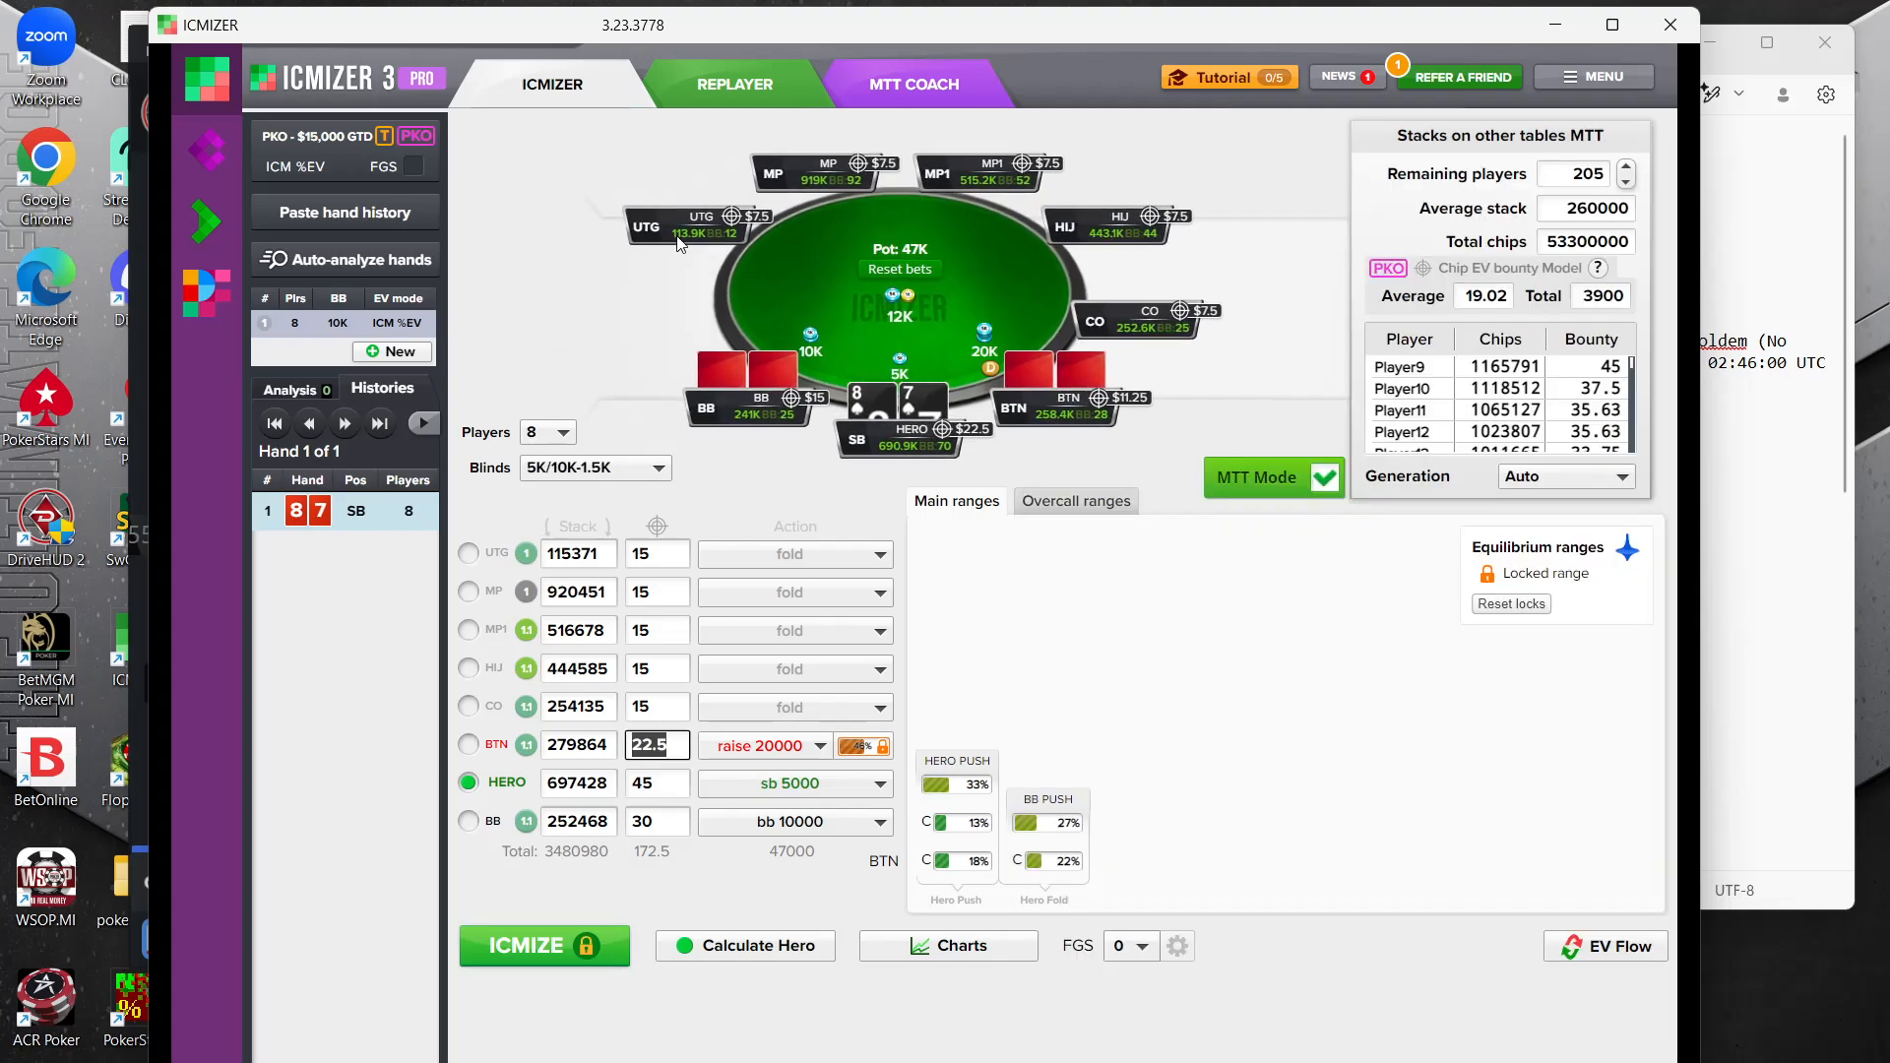
Minimize ICMIZER and the 78s replay, and bring up the KsJs hand in the DriveHUD replayer
left_click(1558, 27)
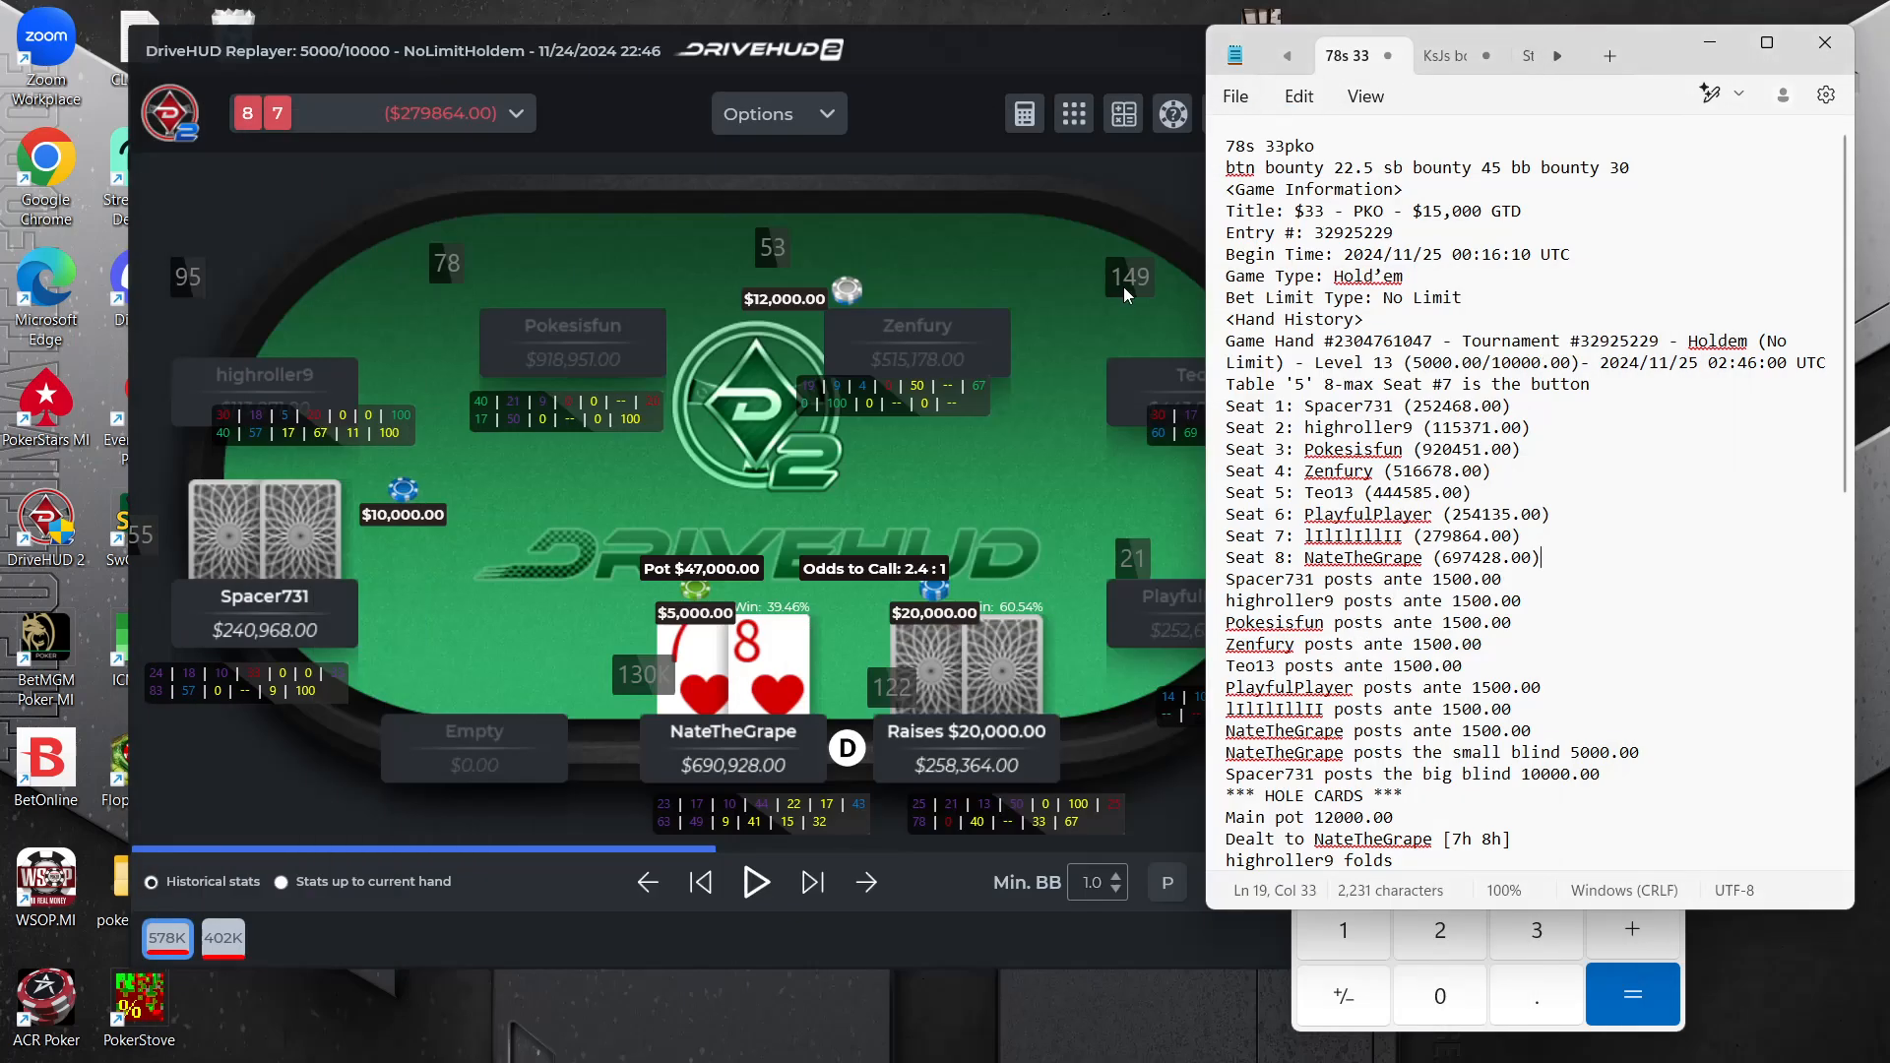
left_click(1120, 292)
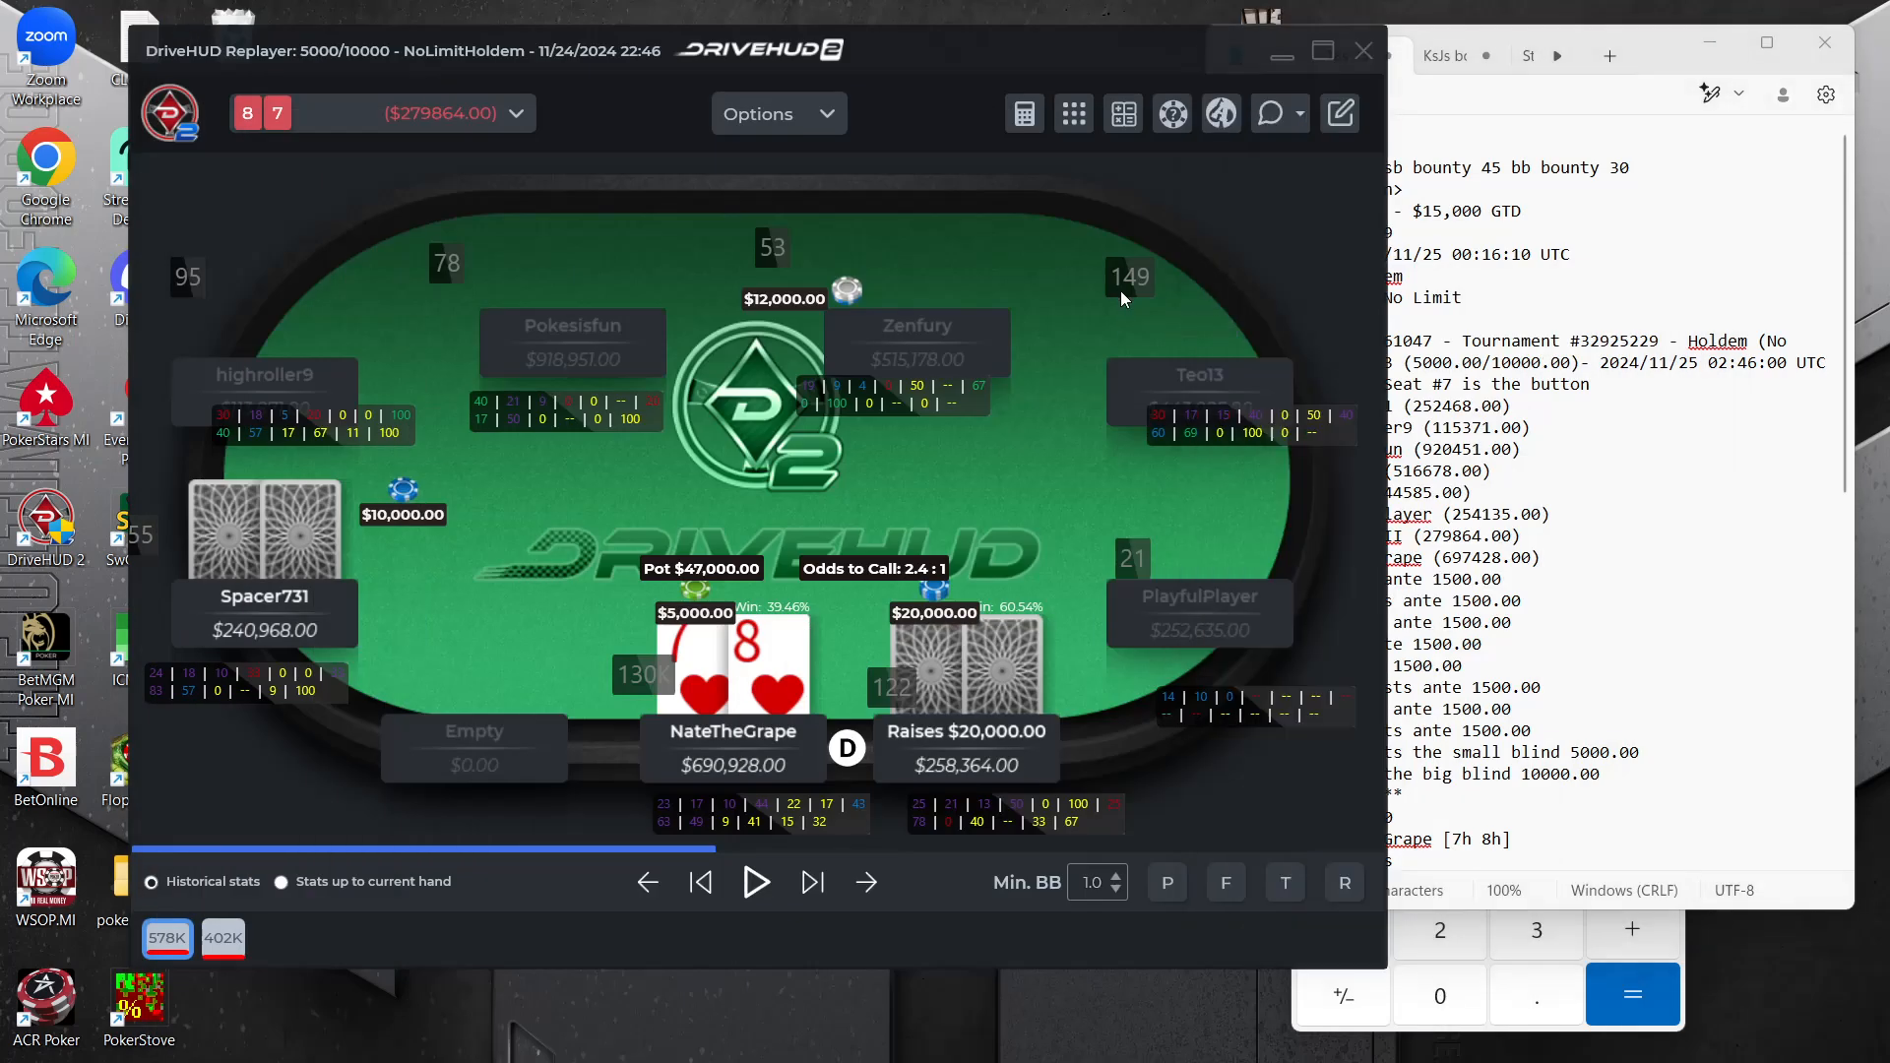
left_click(1280, 57)
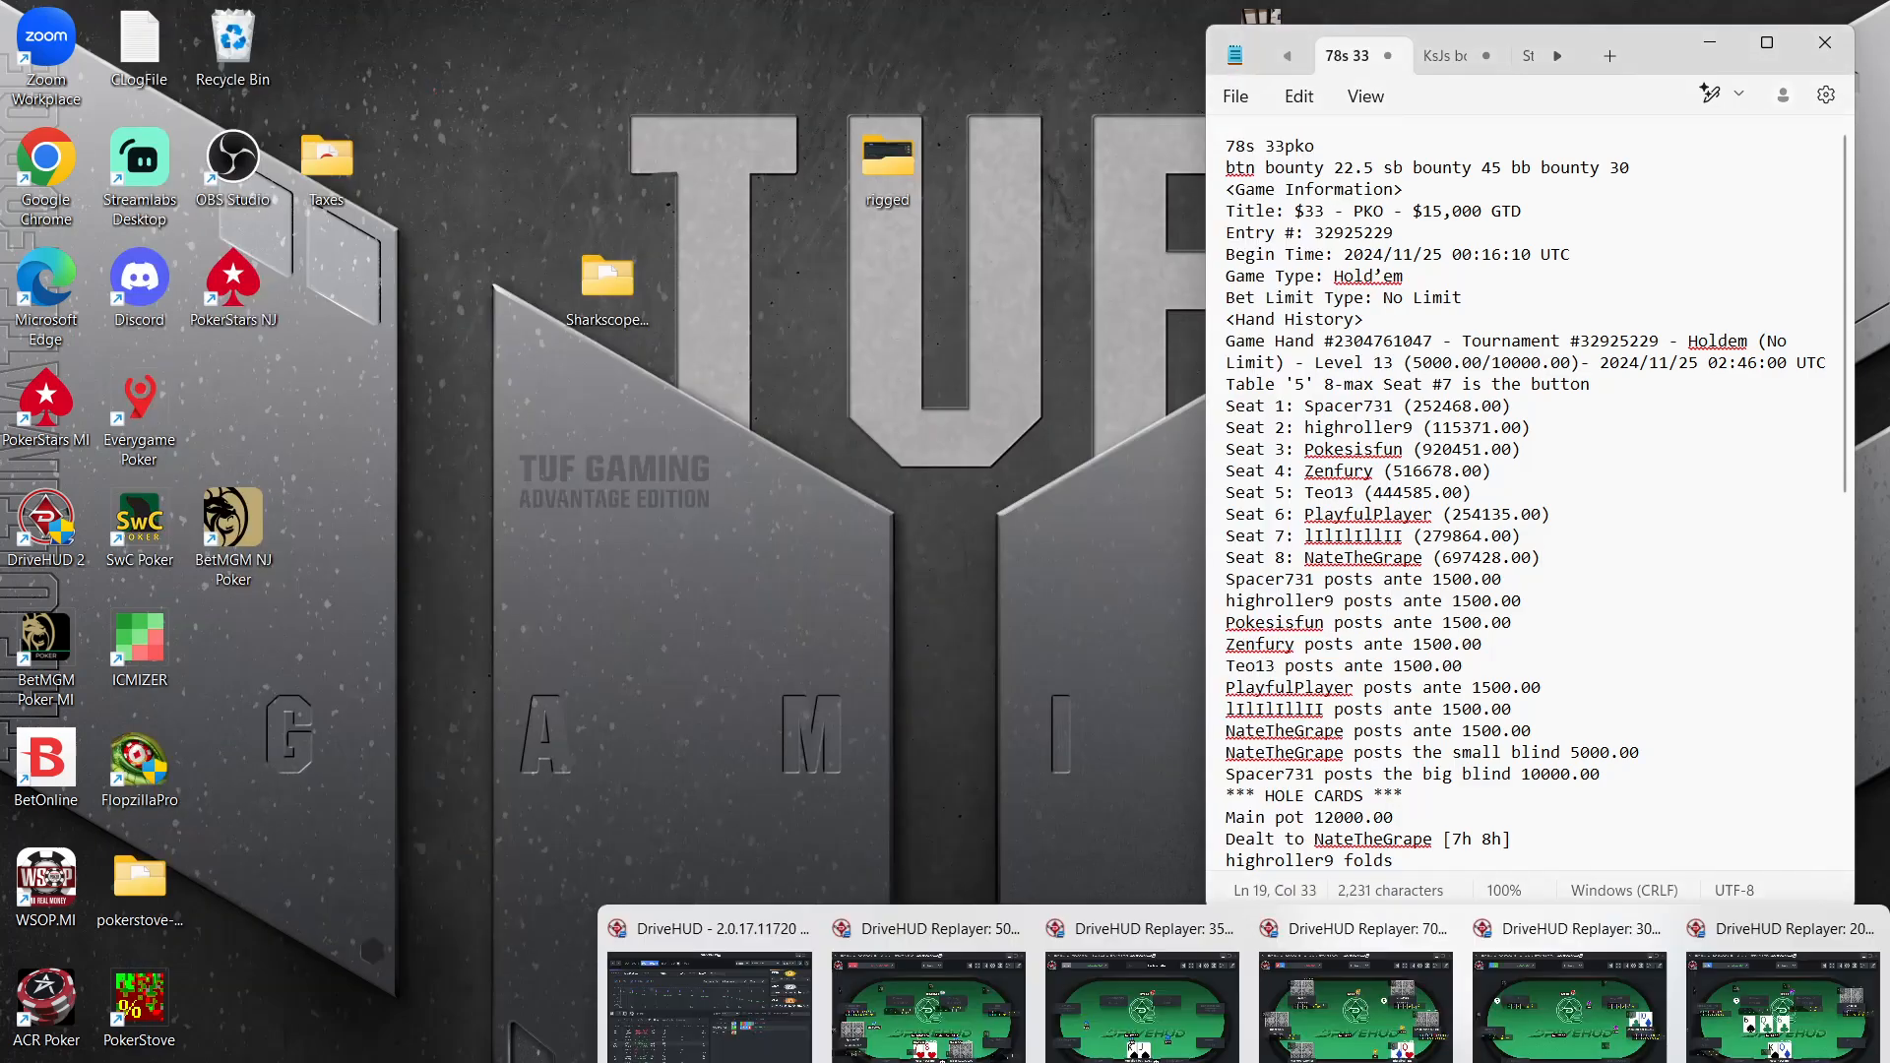
left_click(1184, 1012)
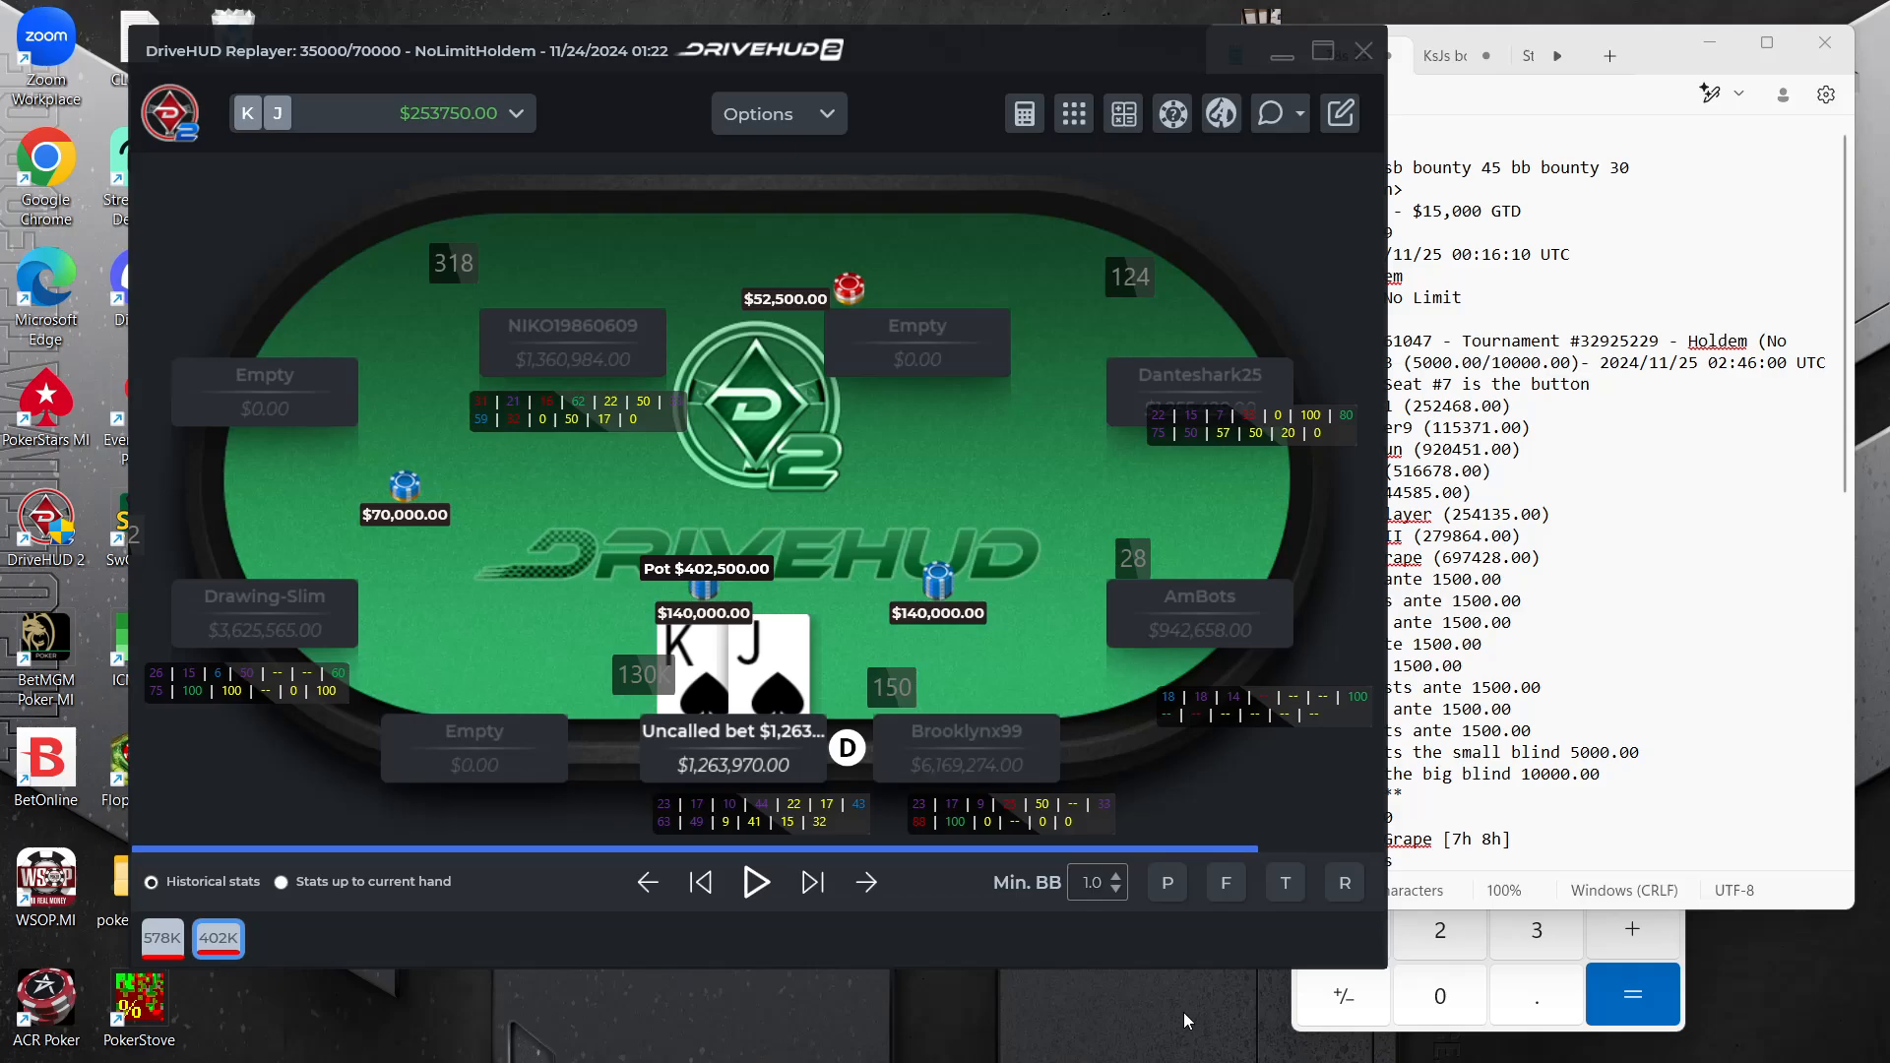
Consult the "KsJs boski 60 left" hand history in Notepad at full size and return to the replayer
left_click(1549, 302)
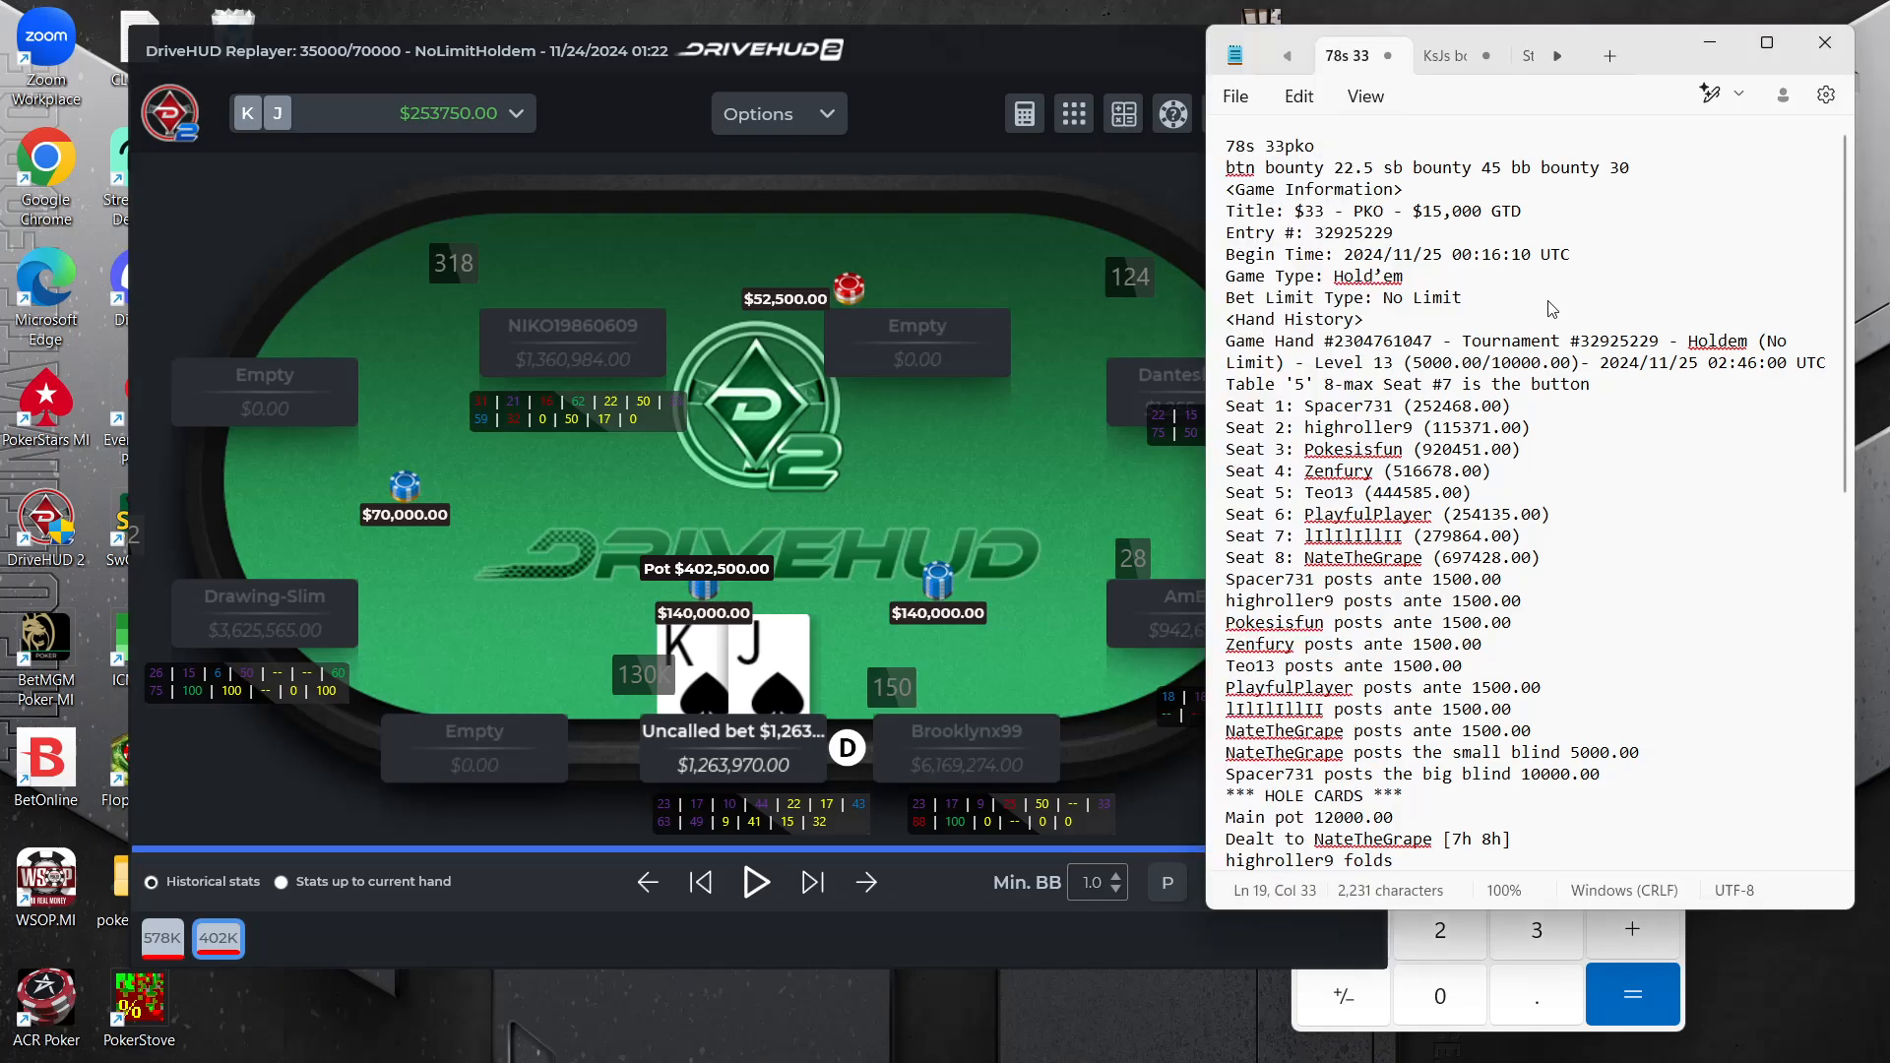
left_click(1770, 43)
left_click(430, 25)
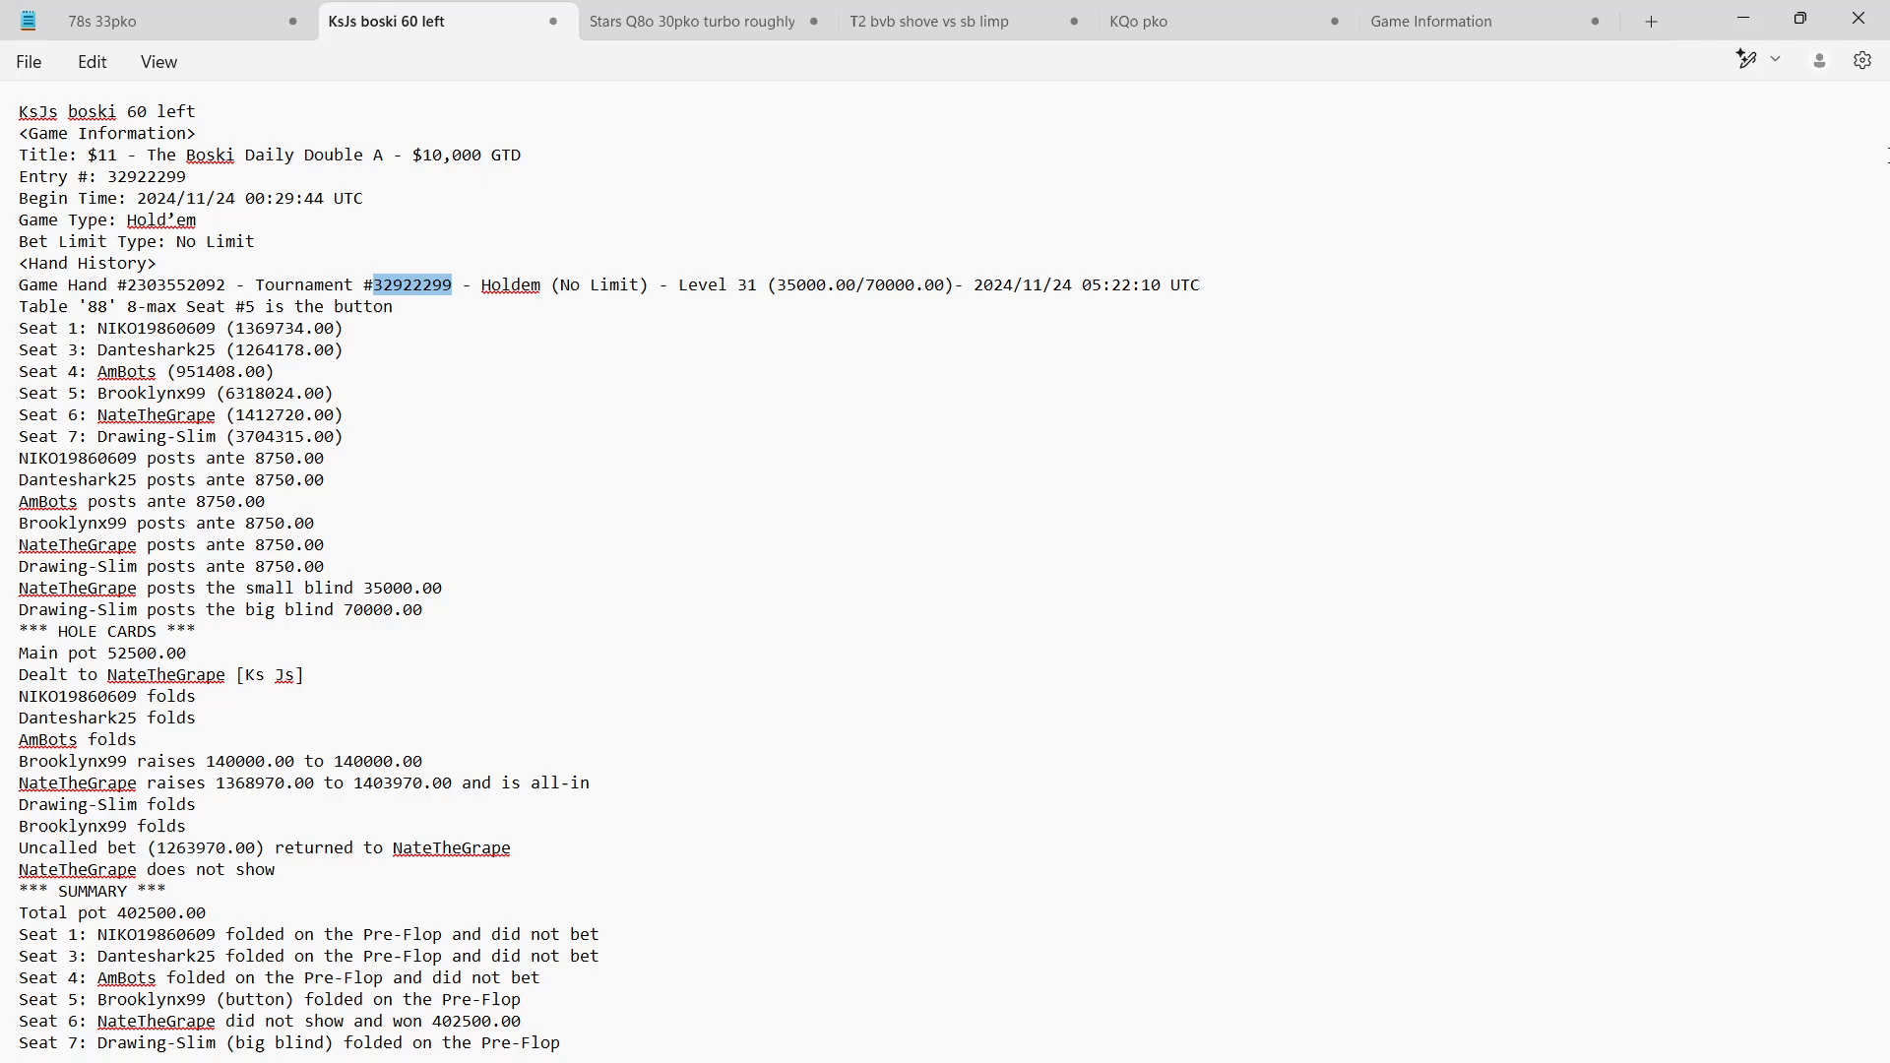
left_click(1800, 18)
left_click(794, 263)
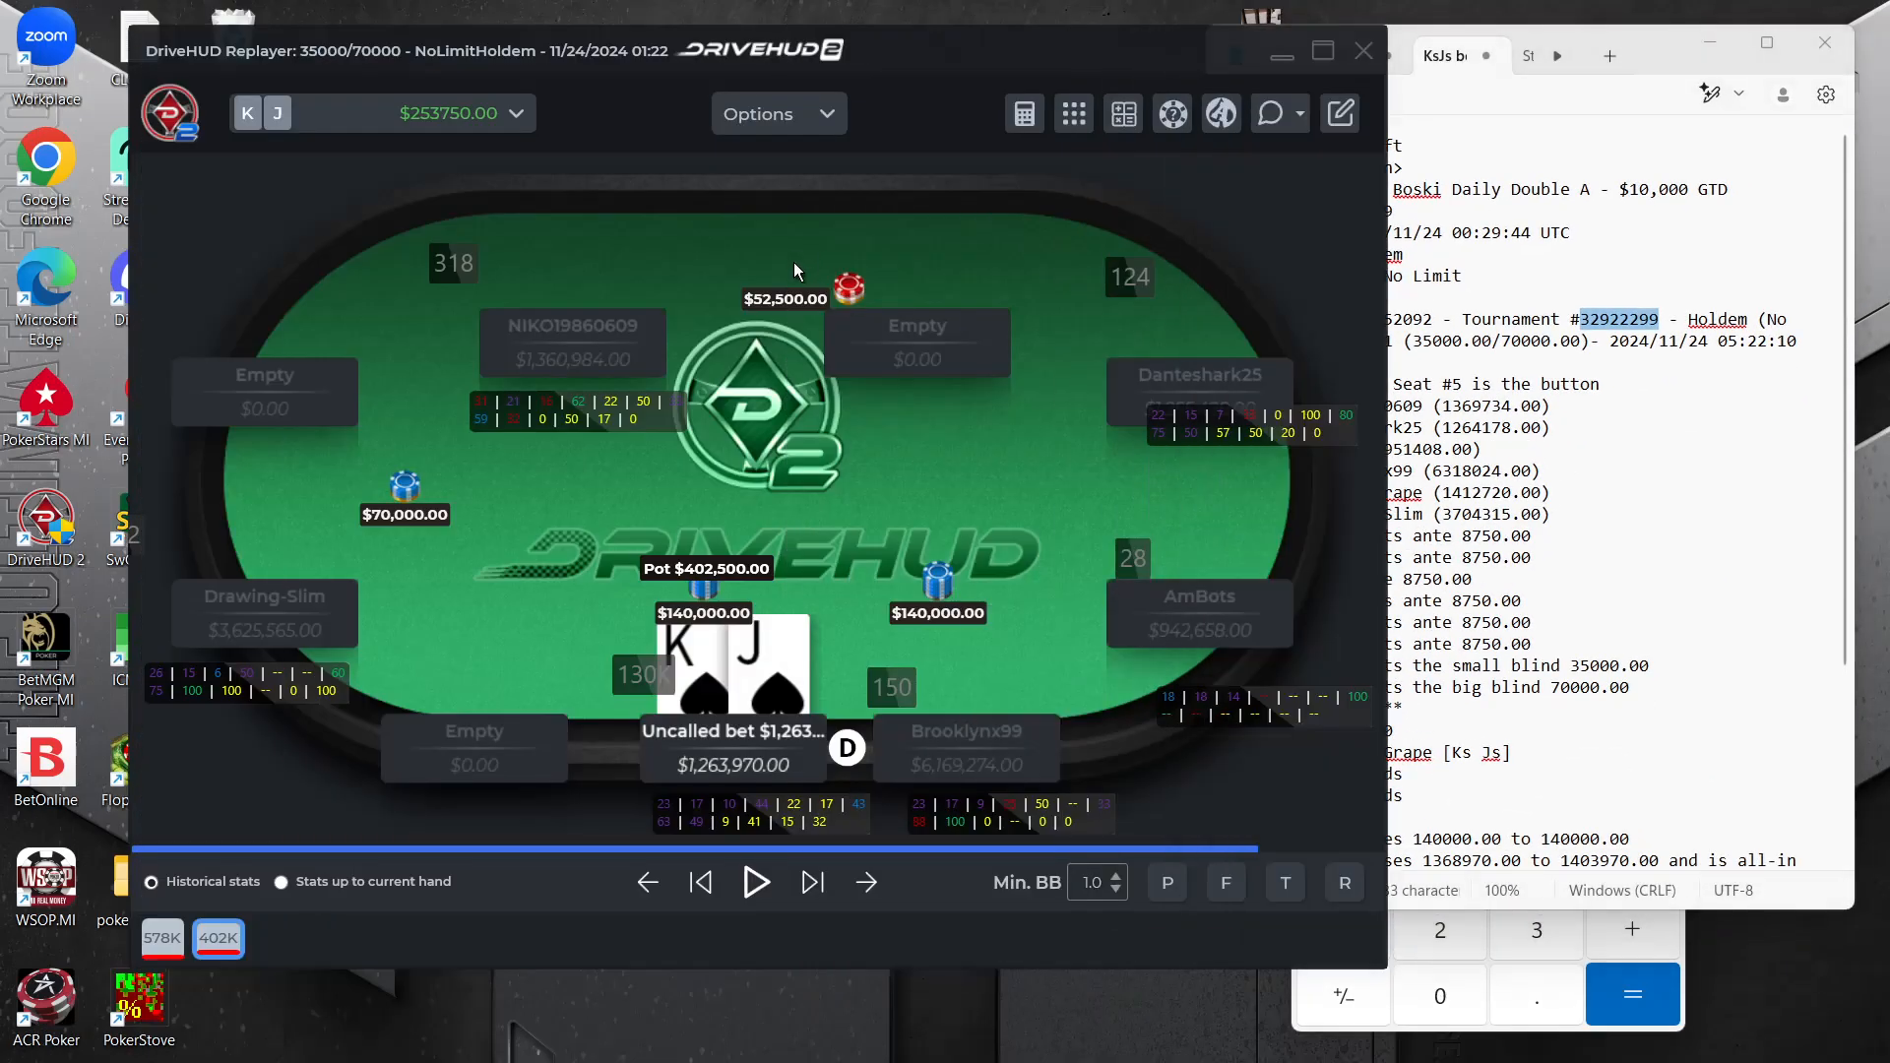
Enlarge the KsJs replay and step through the preflop action from the blinds to the hero's small-blind shove
left_click(1321, 53)
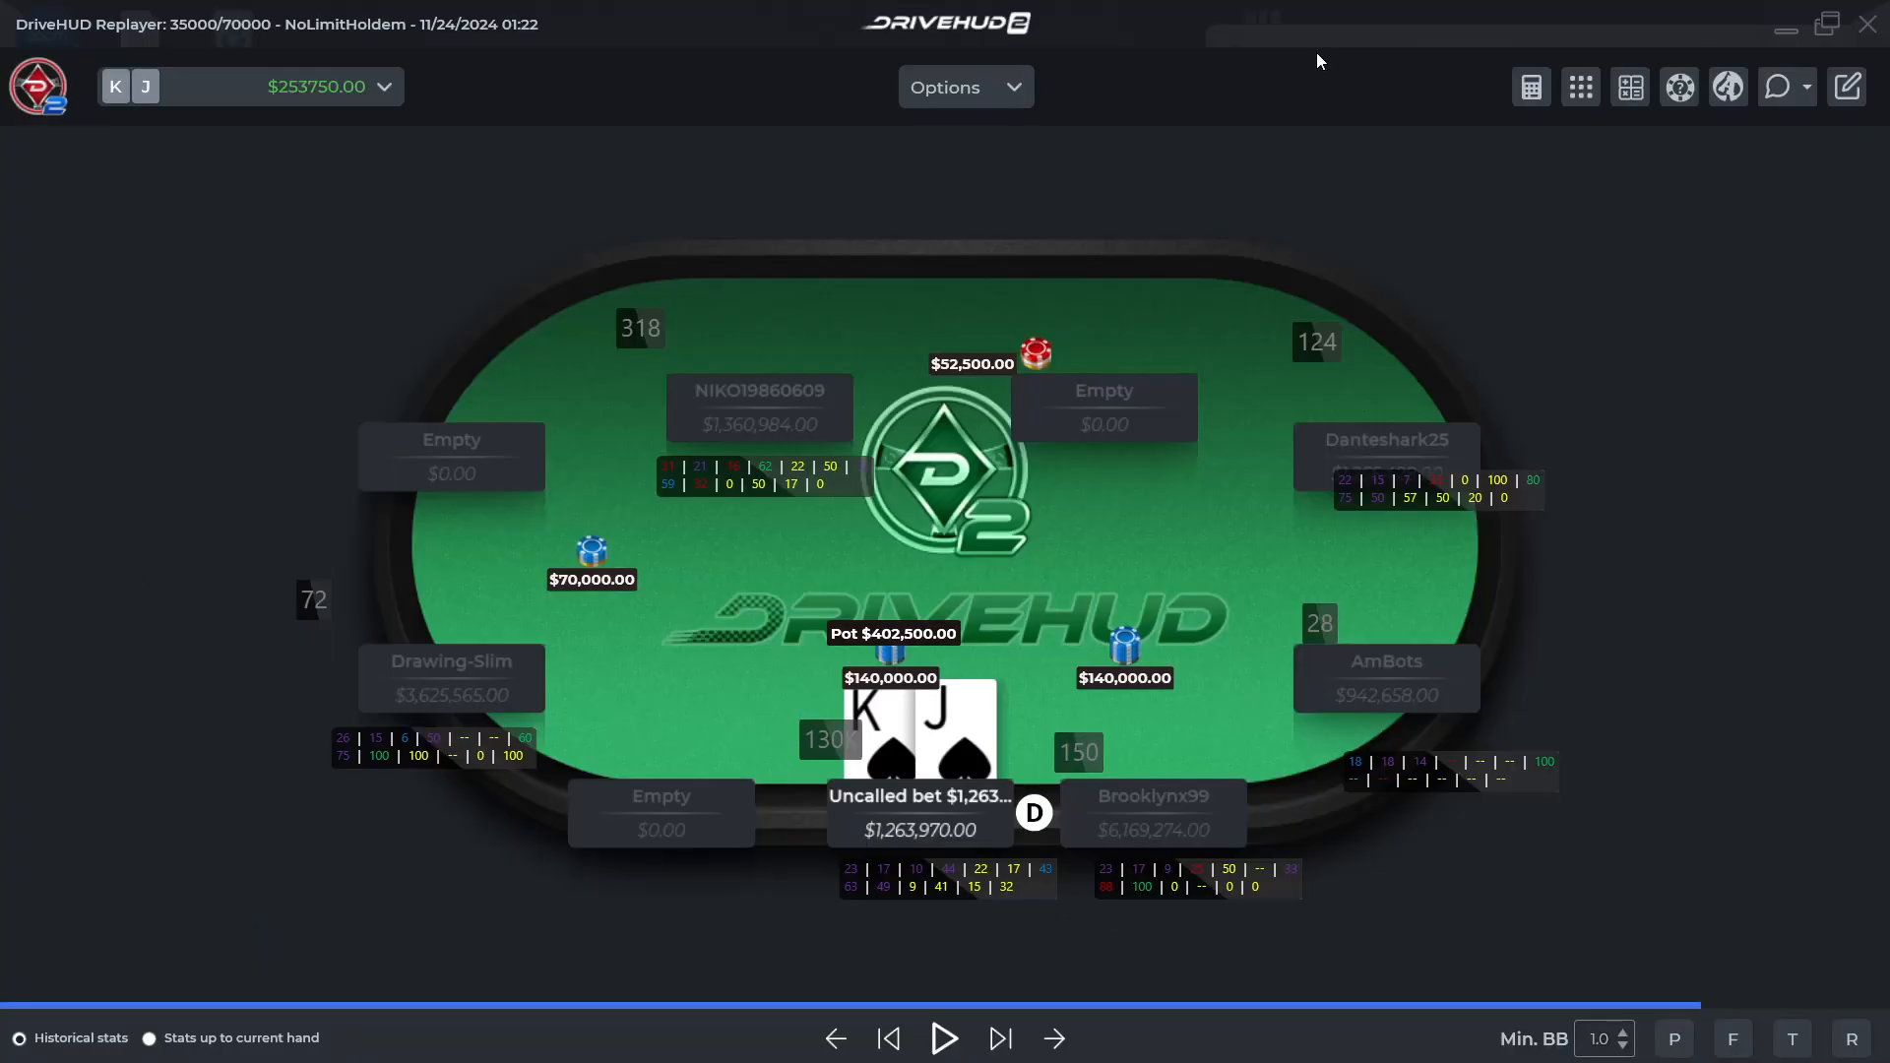
left_click(1001, 1039)
left_click(888, 1040)
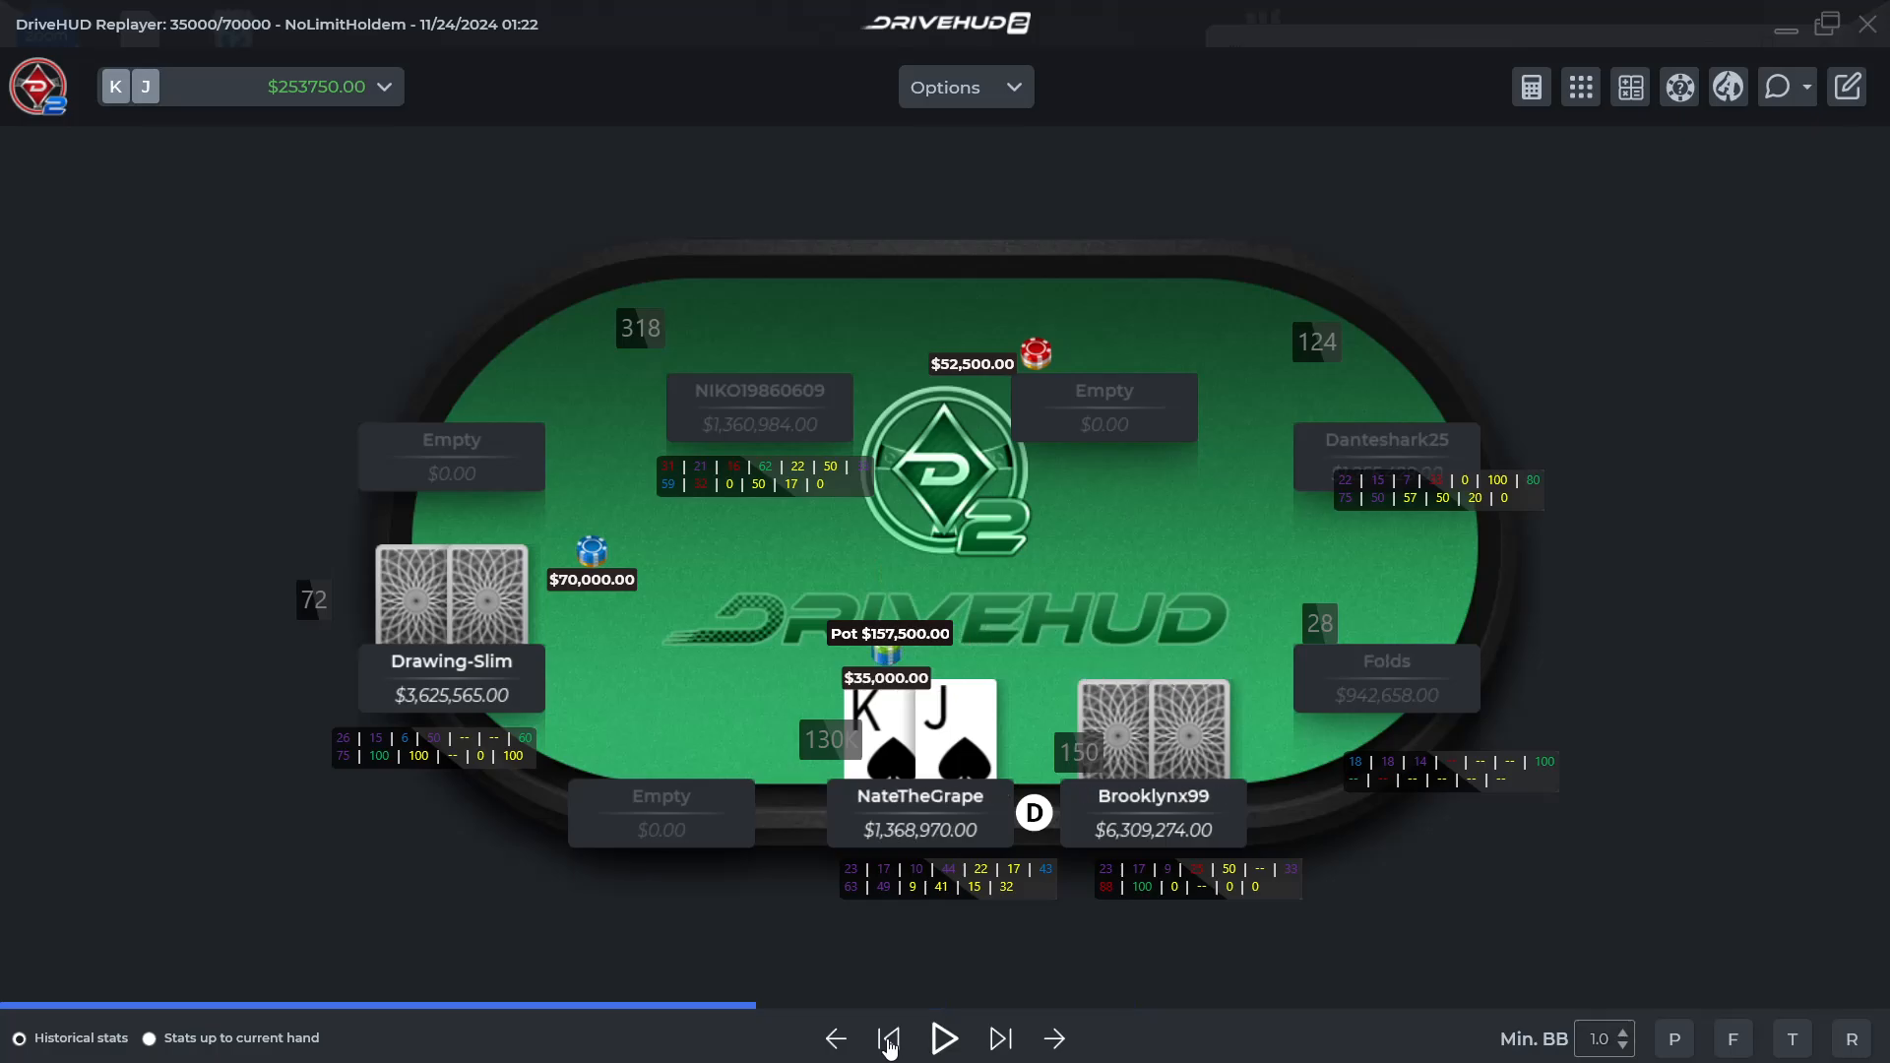
left_click(888, 1039)
left_click(888, 1040)
left_click(888, 1040)
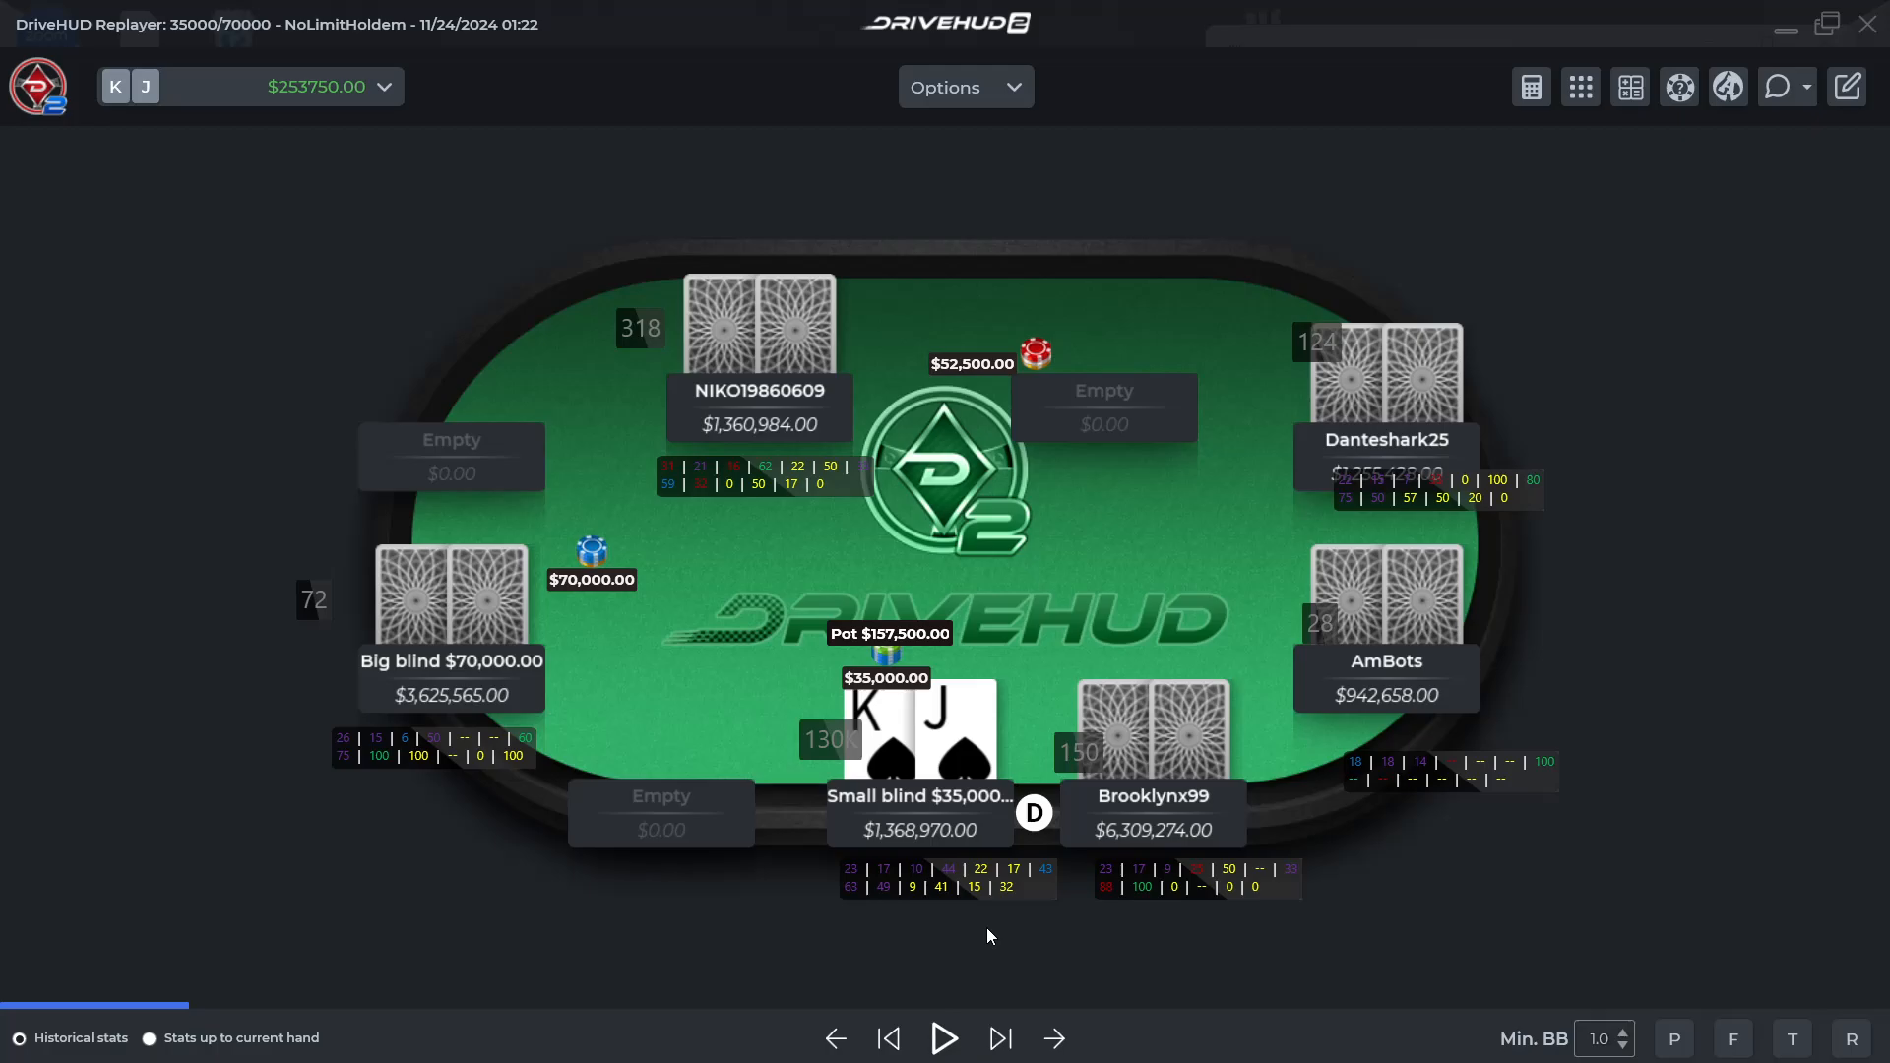
left_click(998, 1043)
left_click(998, 1043)
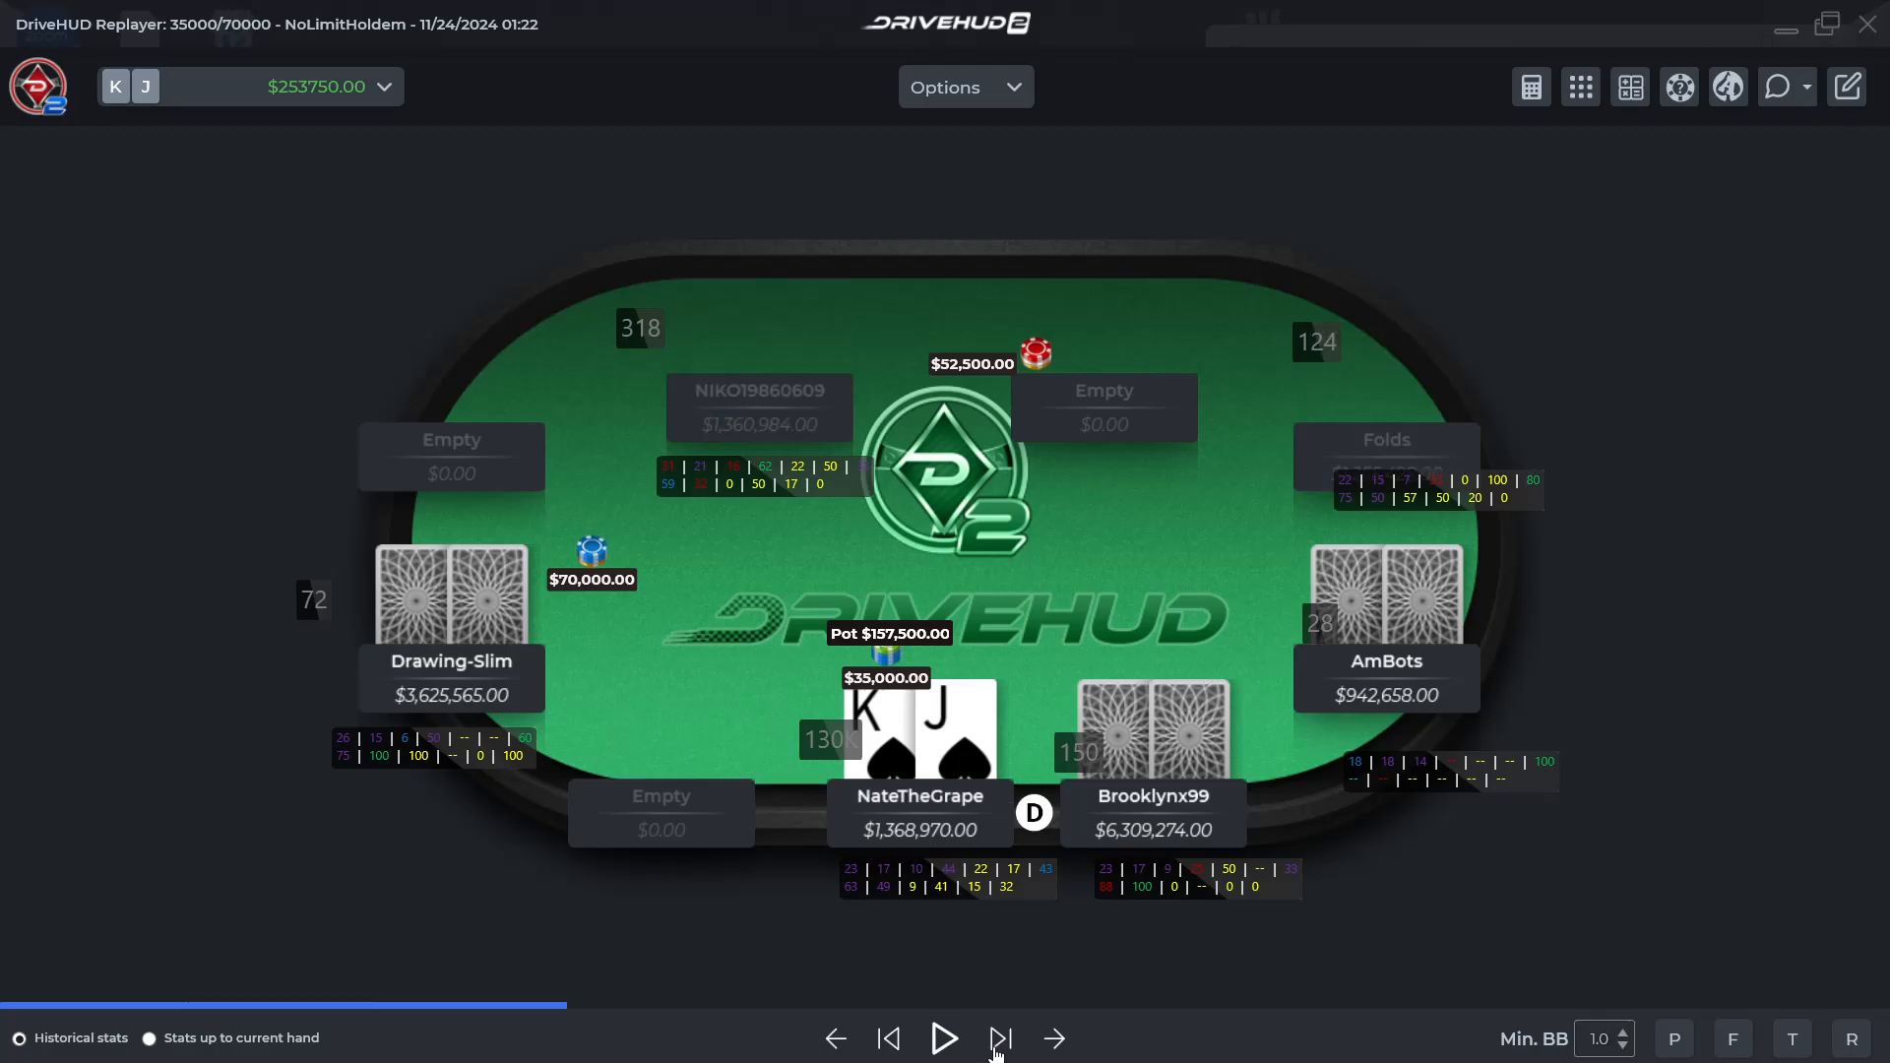
left_click(998, 1044)
left_click(998, 1044)
left_click(998, 1043)
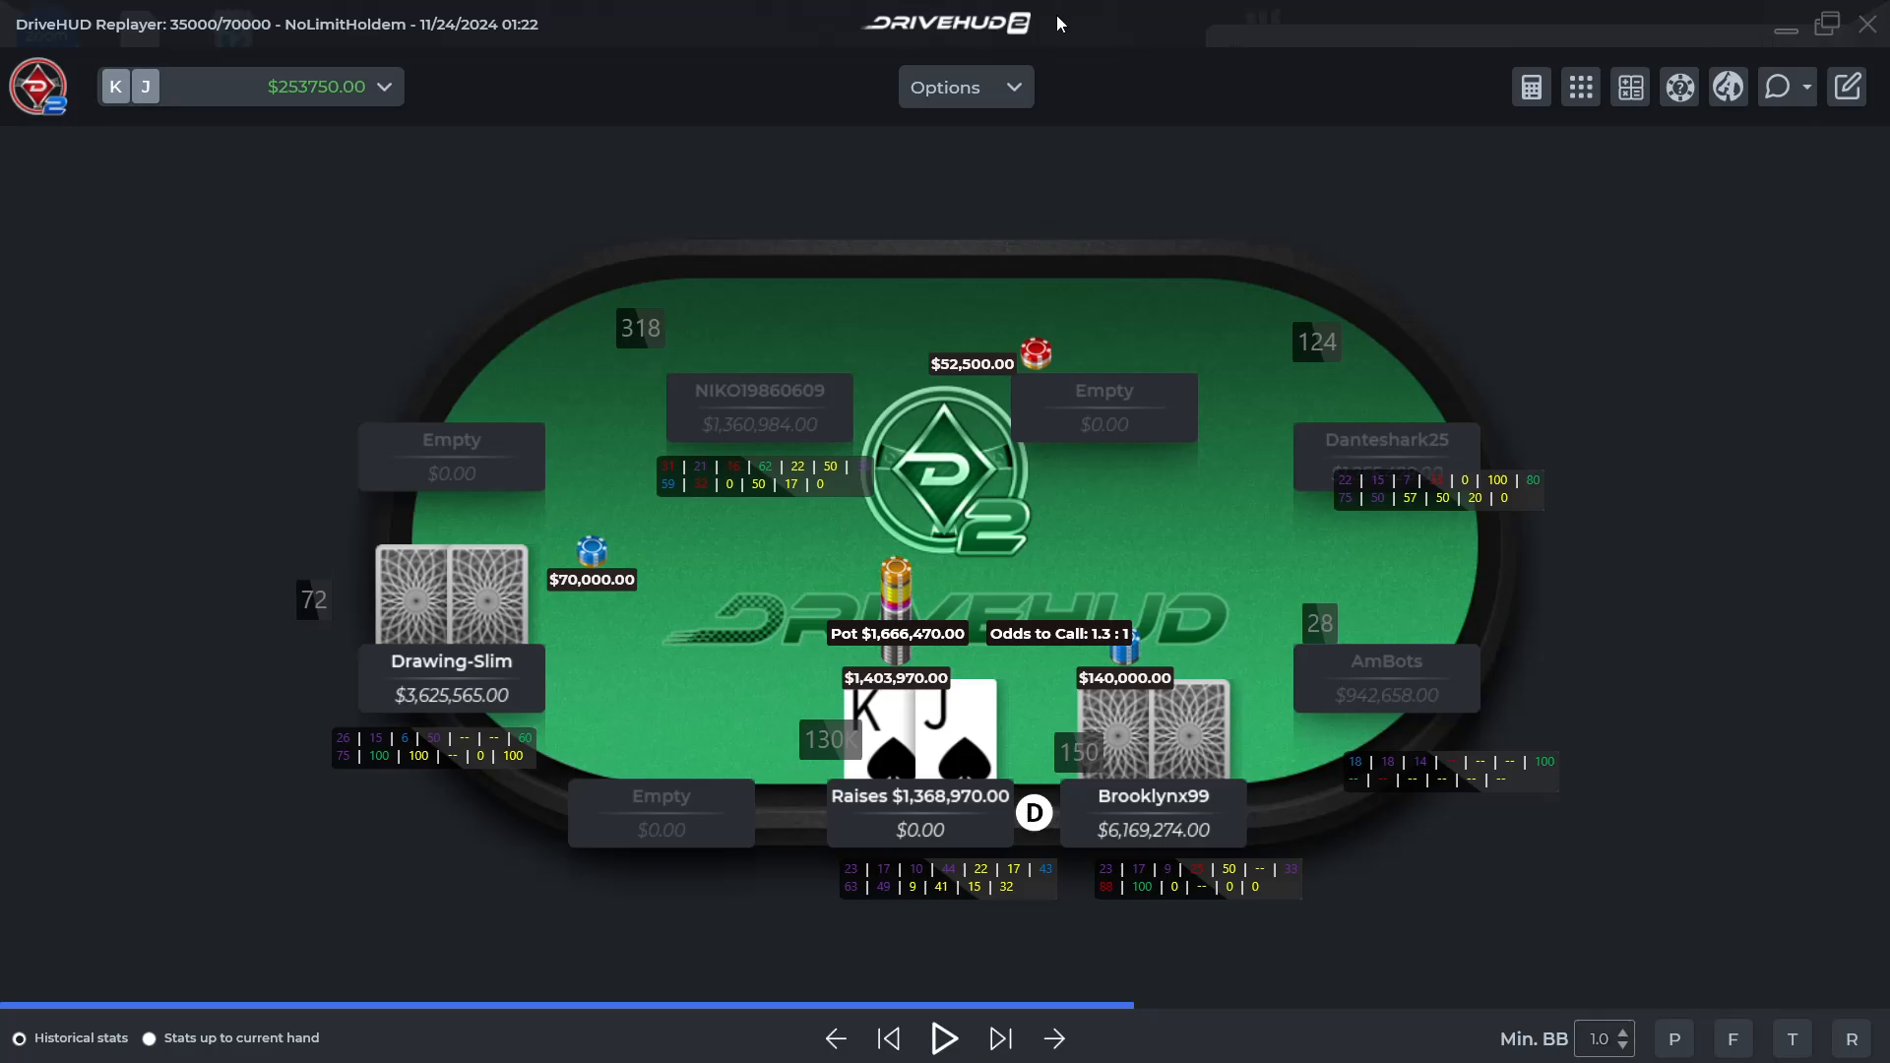
Switch the replayer's chip values from dollars to BB
left_click(1030, 90)
mouse_move(981, 347)
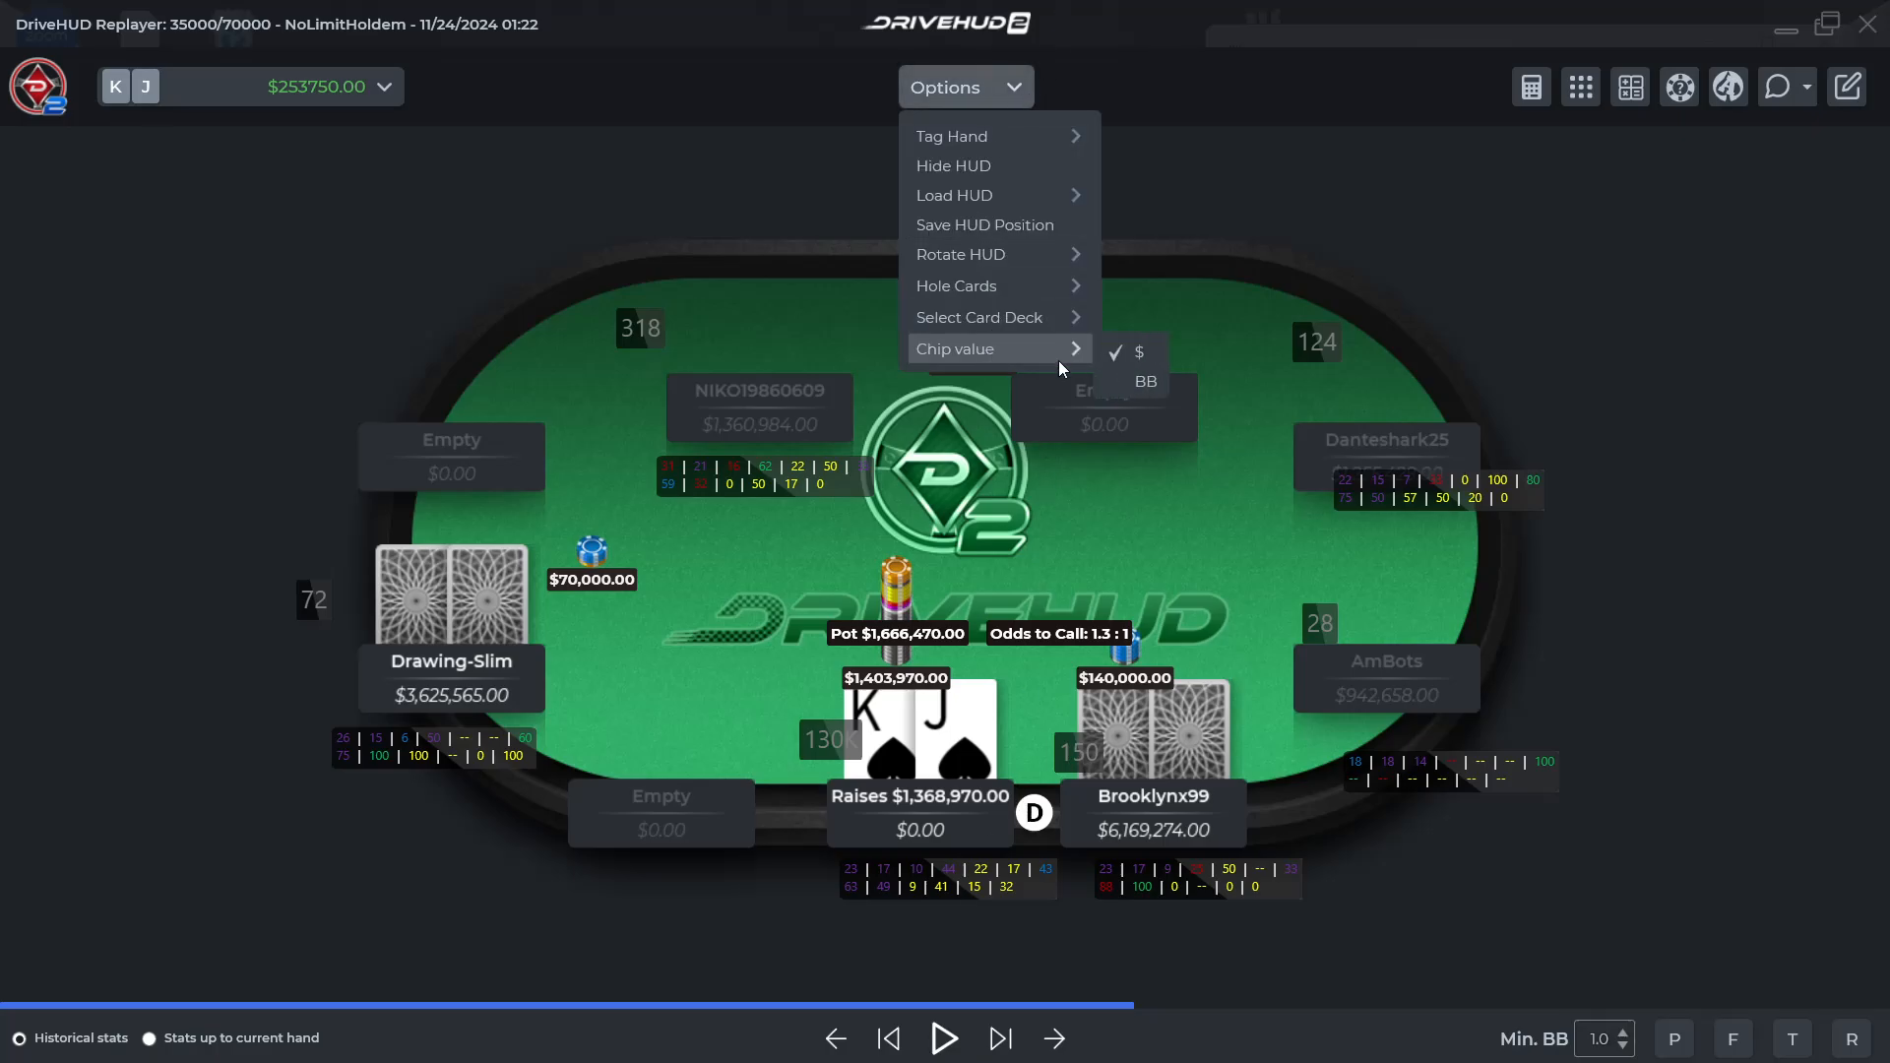
left_click(1144, 382)
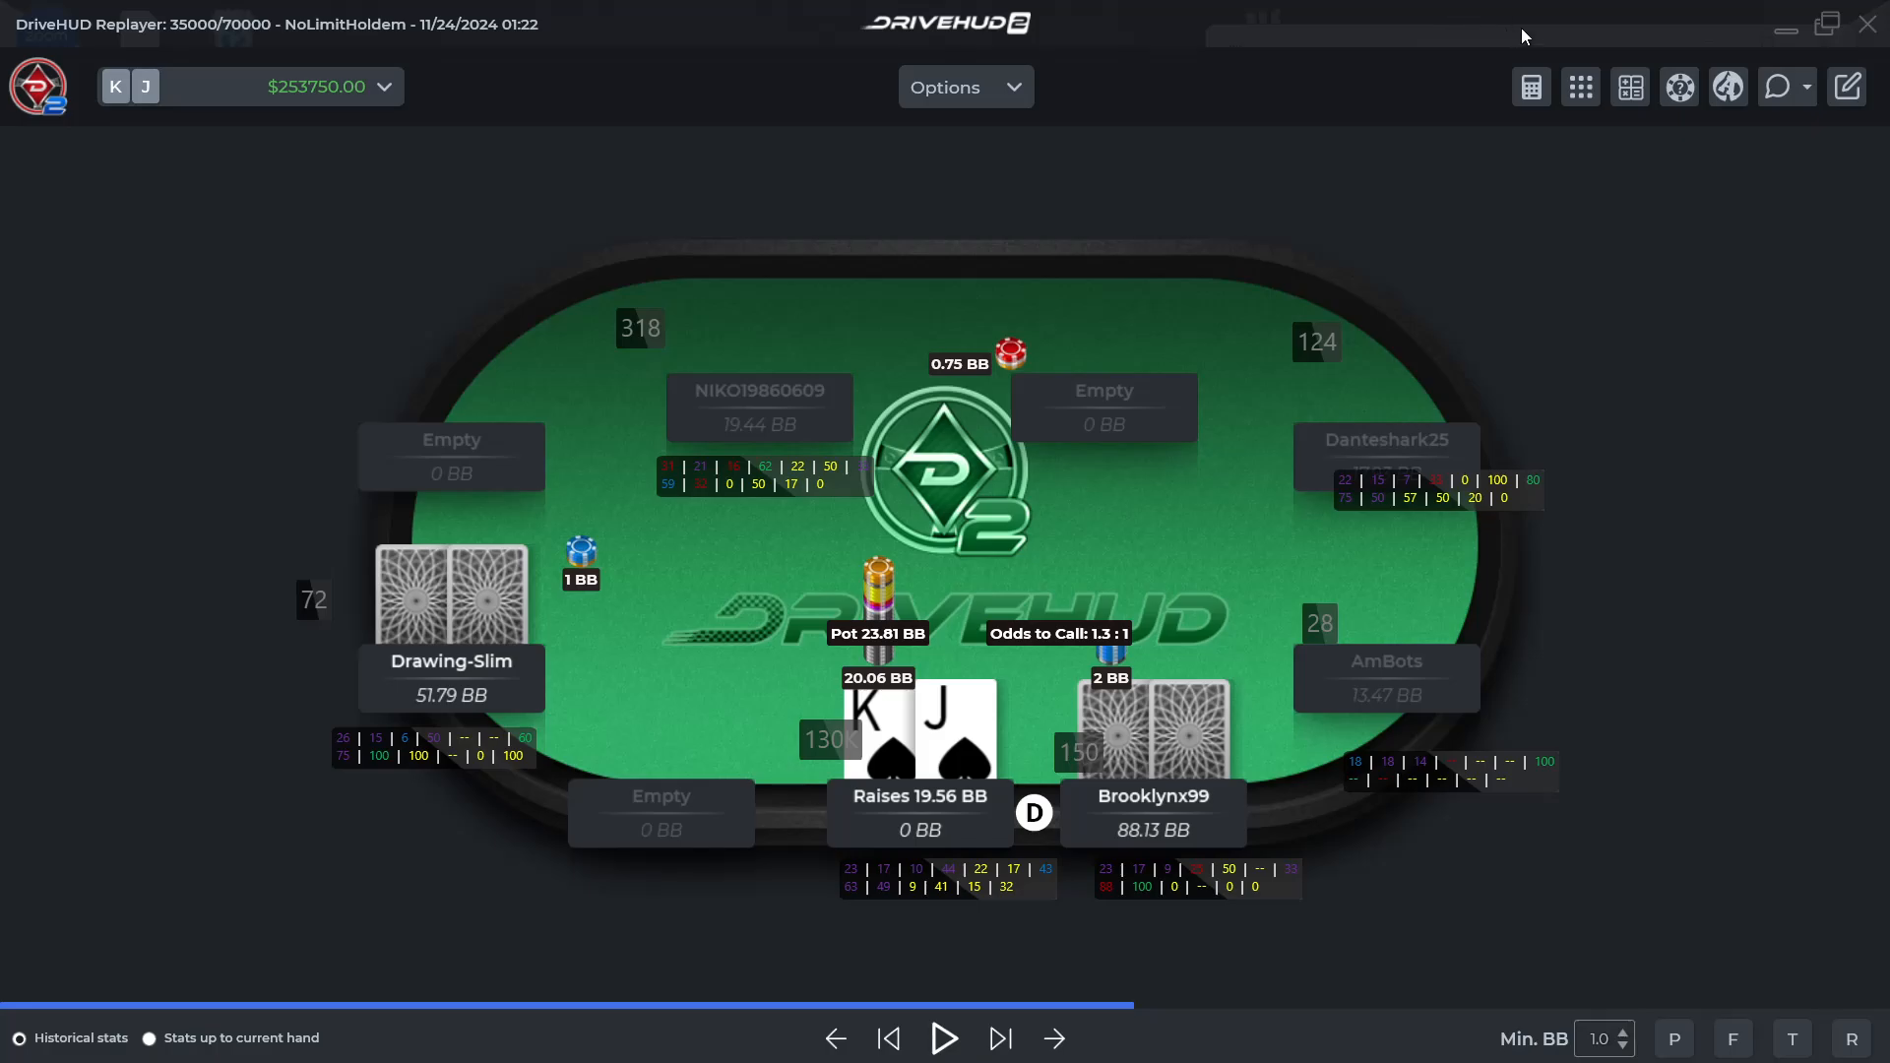
Export the KsJs hand as Raw Hand History, then restore the replayer's window size and minimize it
left_click(1793, 88)
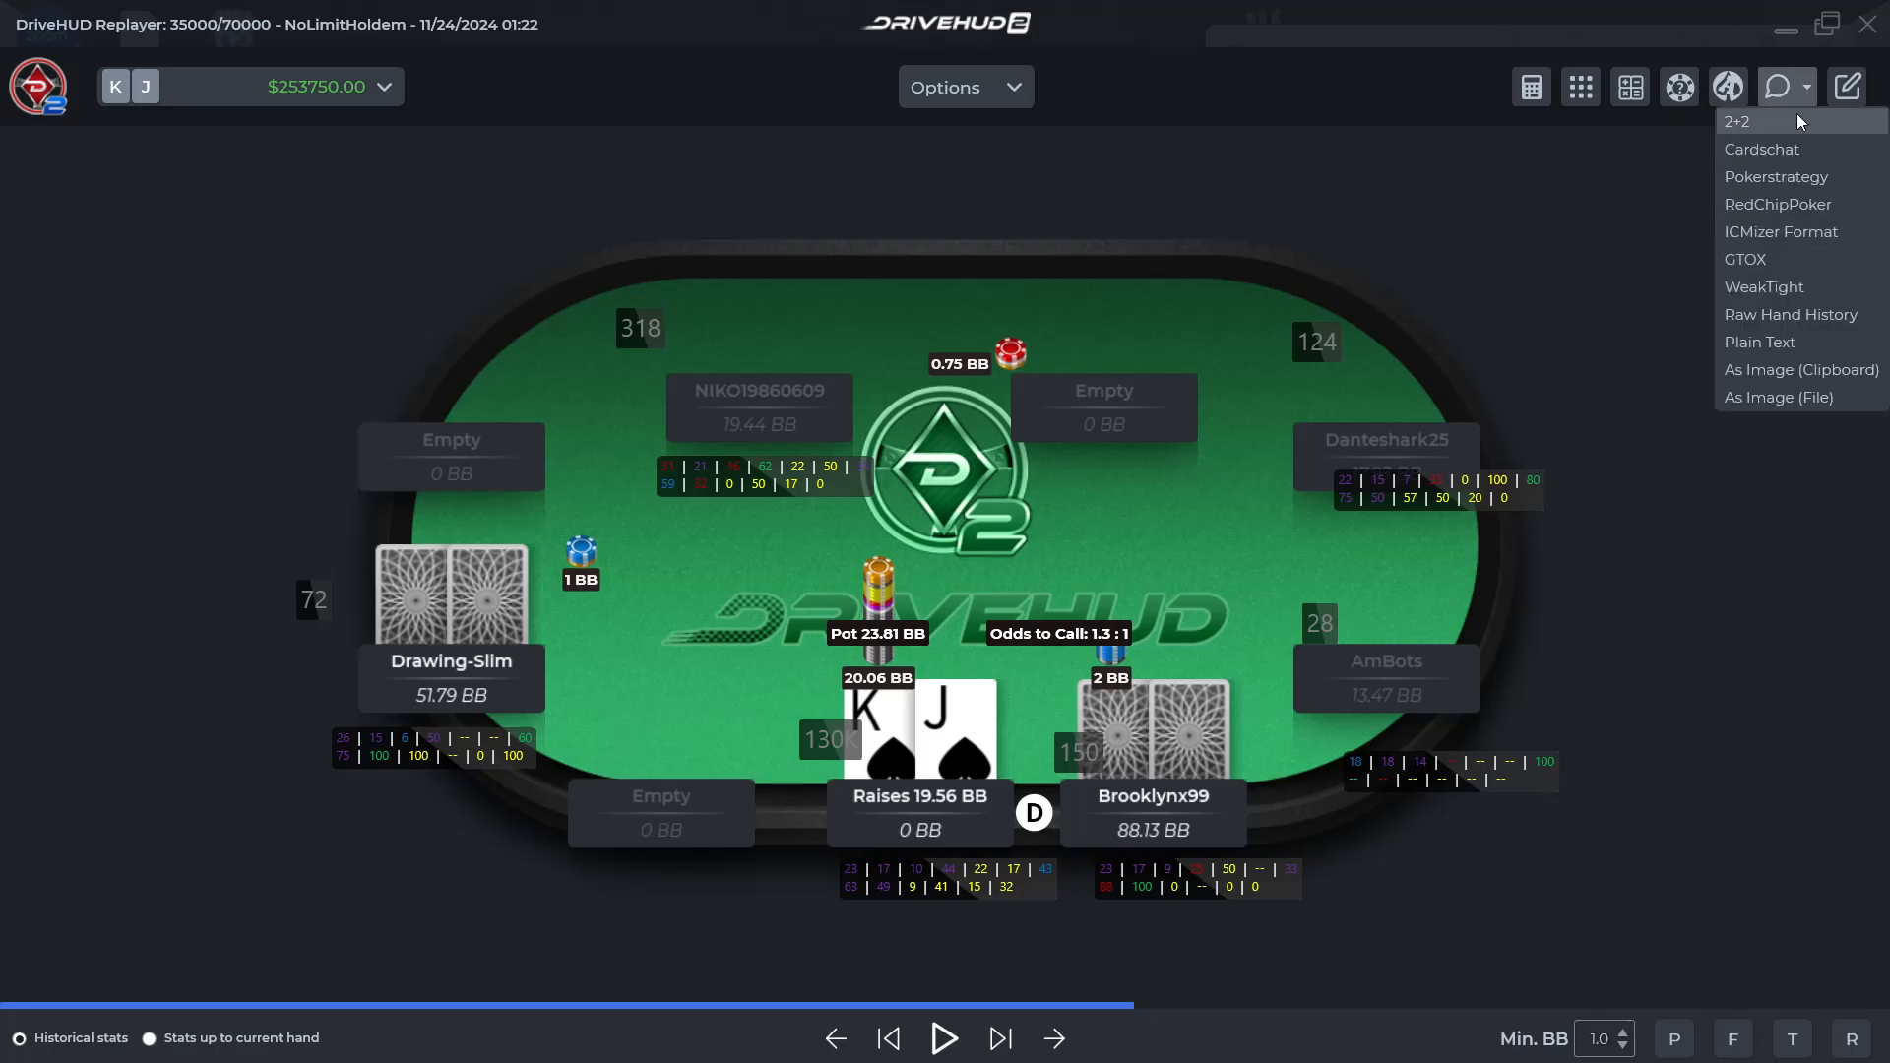
left_click(1788, 334)
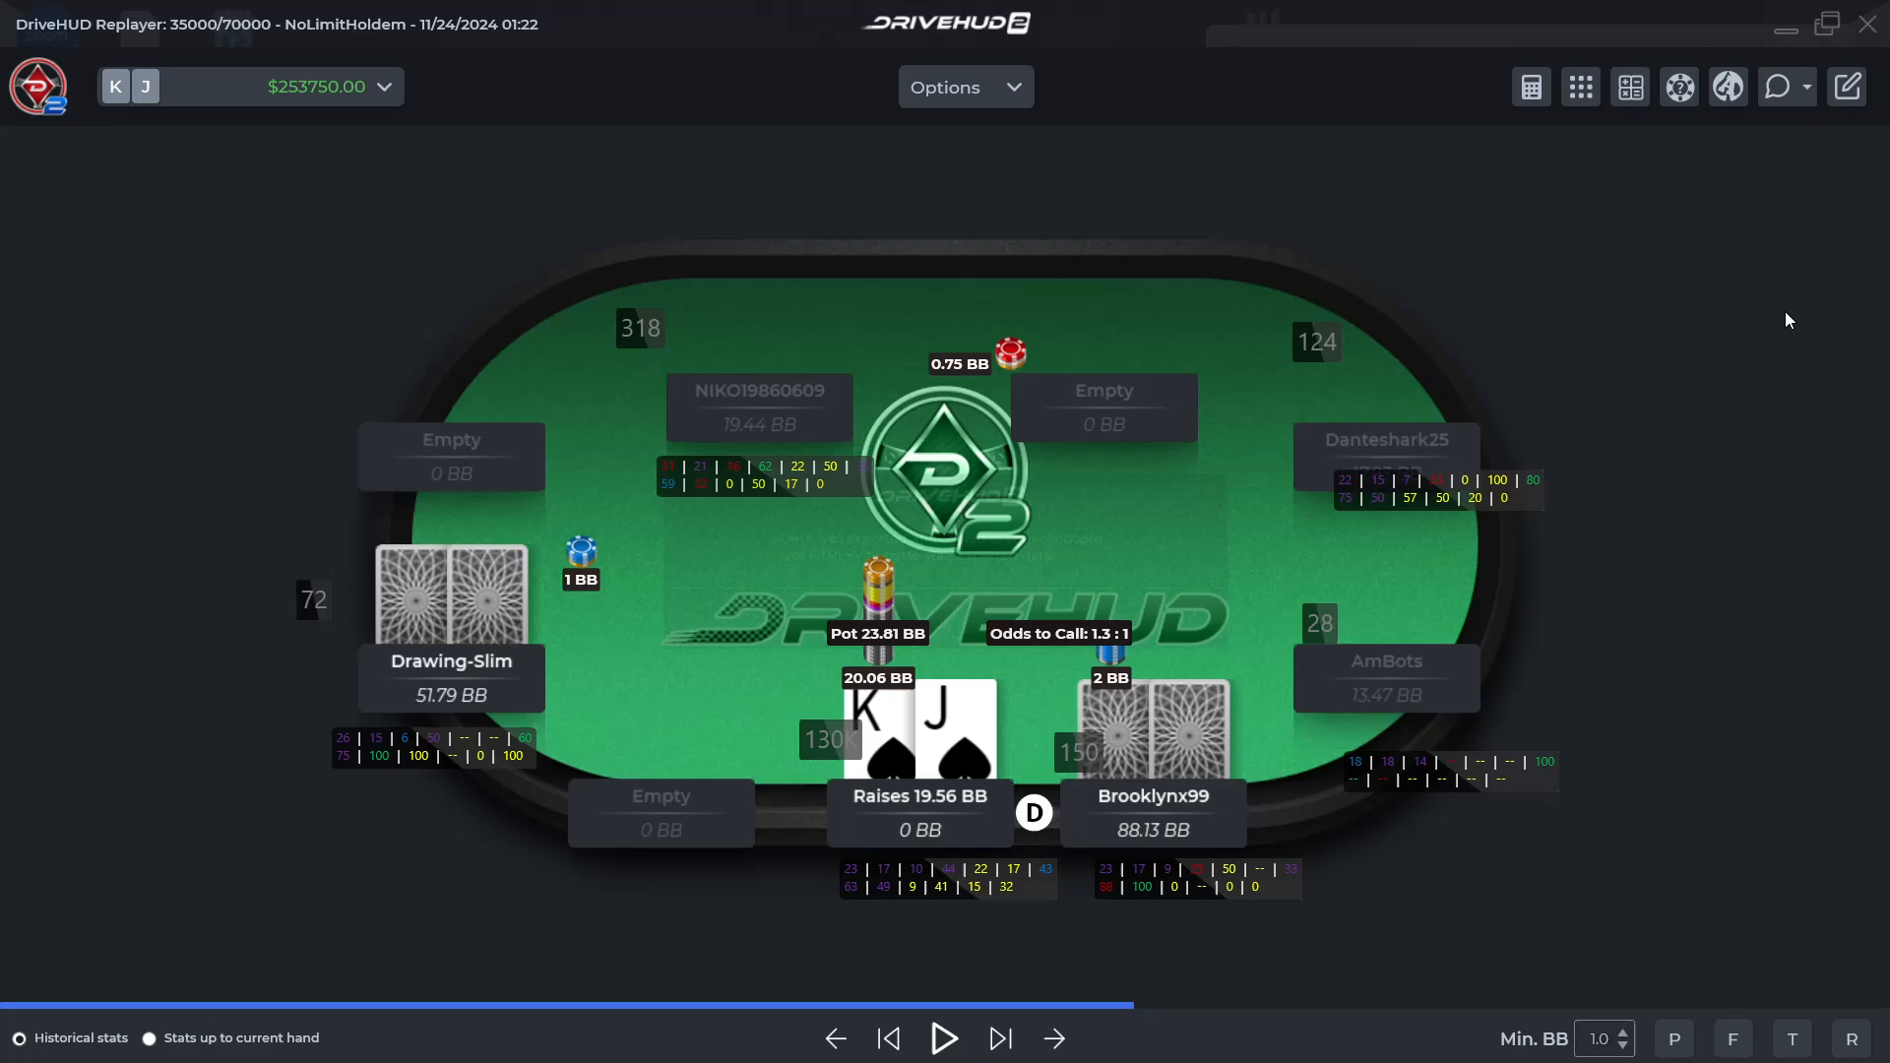
left_click(936, 622)
left_click(1831, 24)
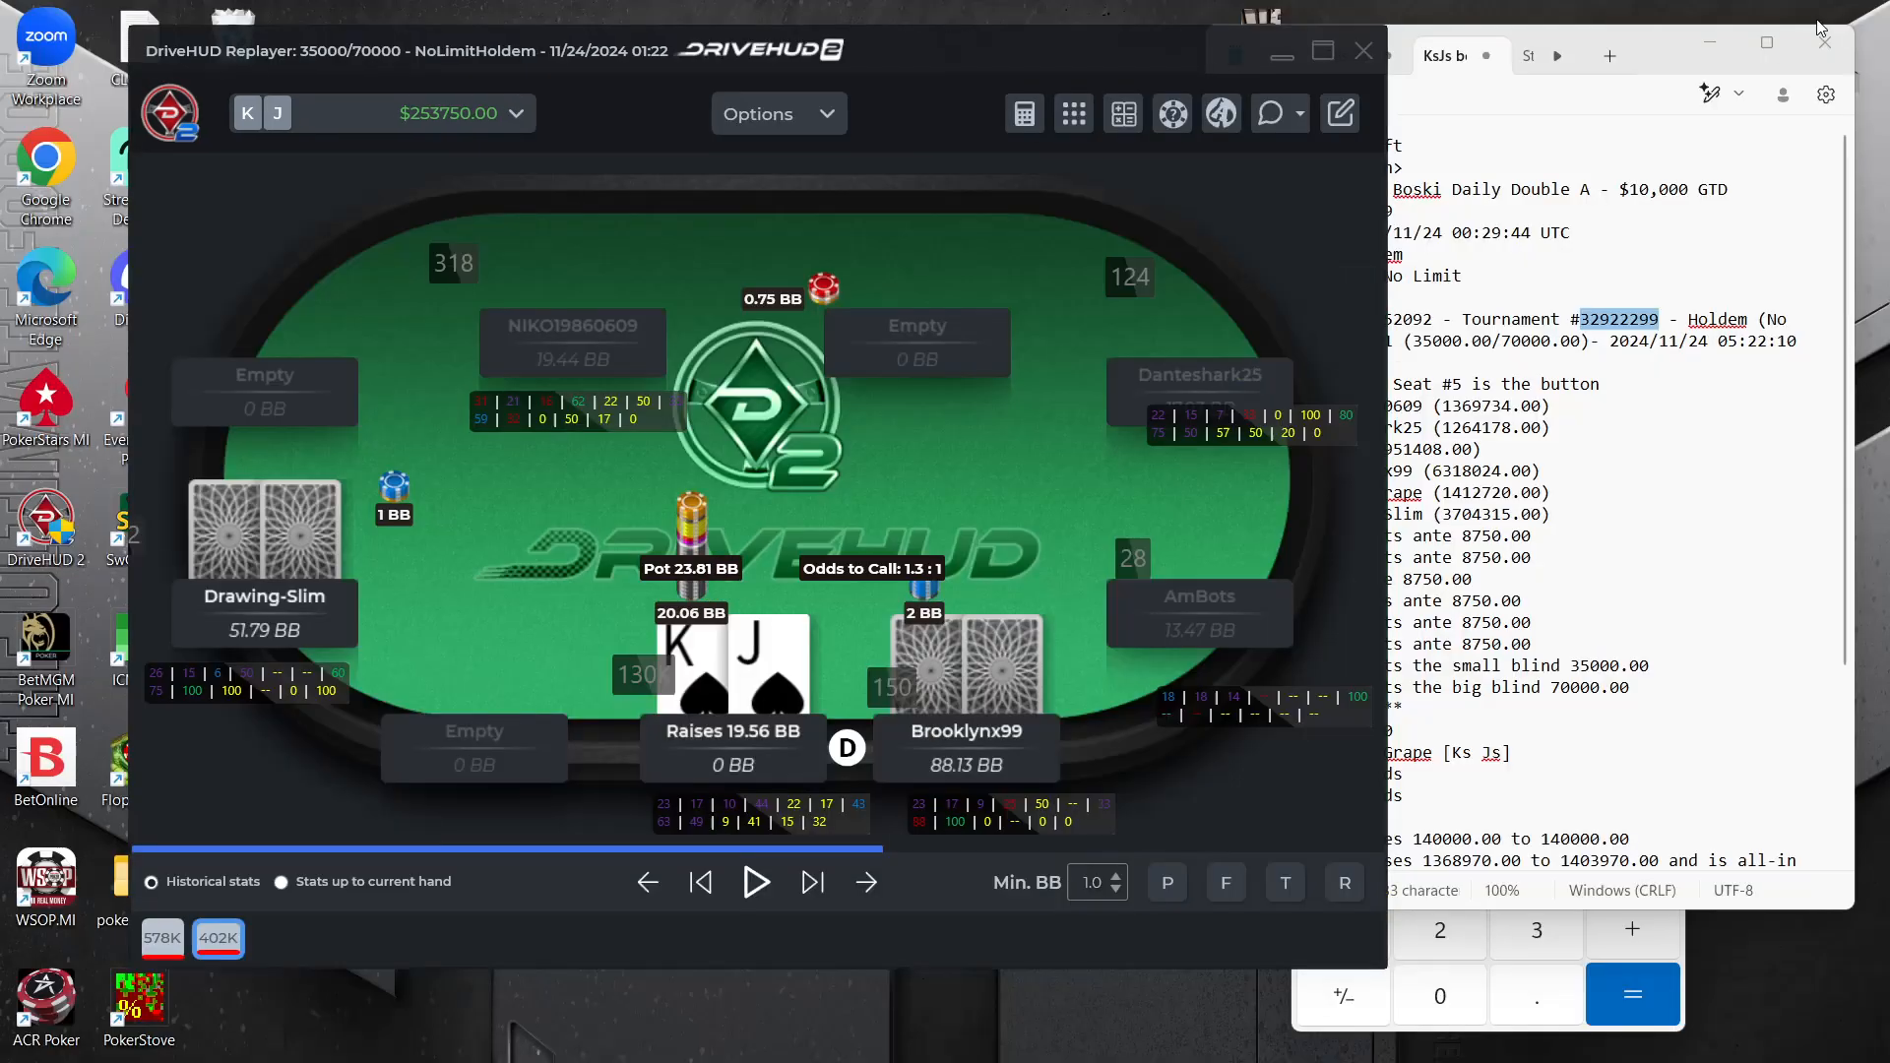
left_click(1281, 56)
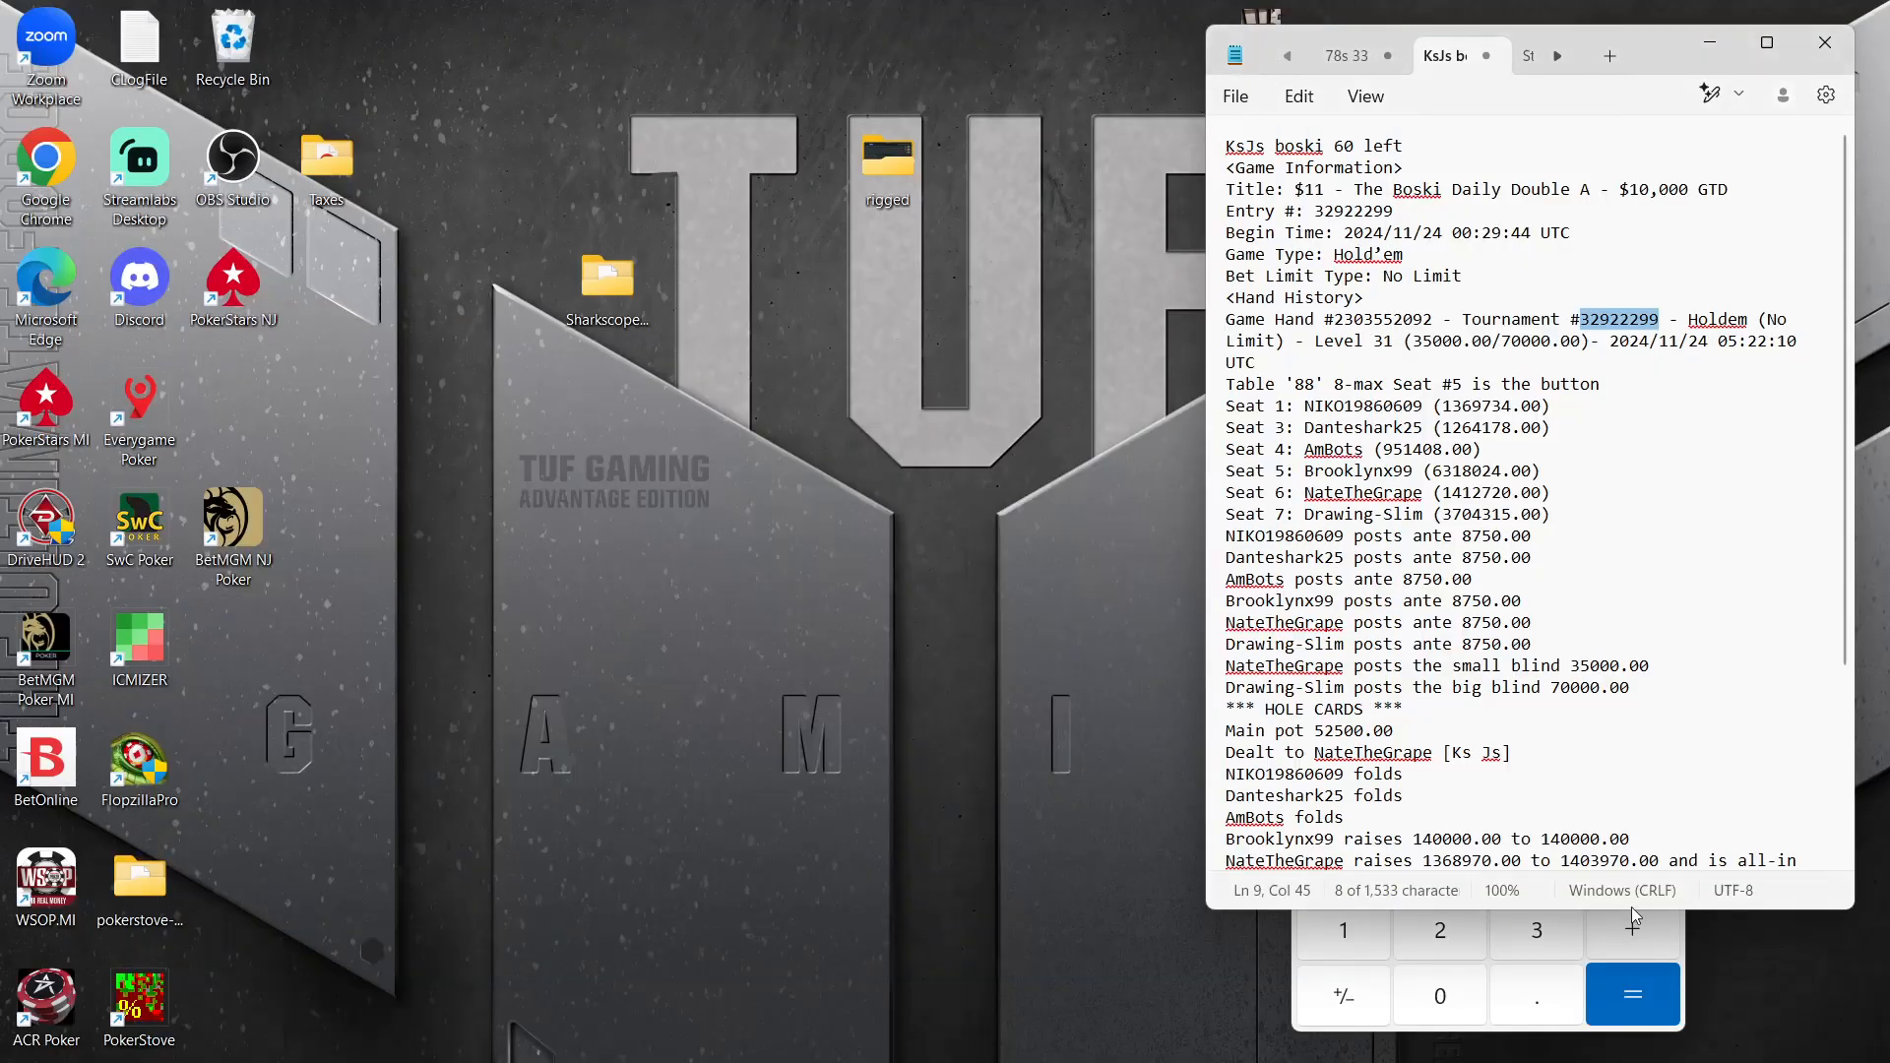
In ICMIZER, create a tournament structure for The Boski Daily Double A from the Sharkscope file Boski.json
left_click(1156, 984)
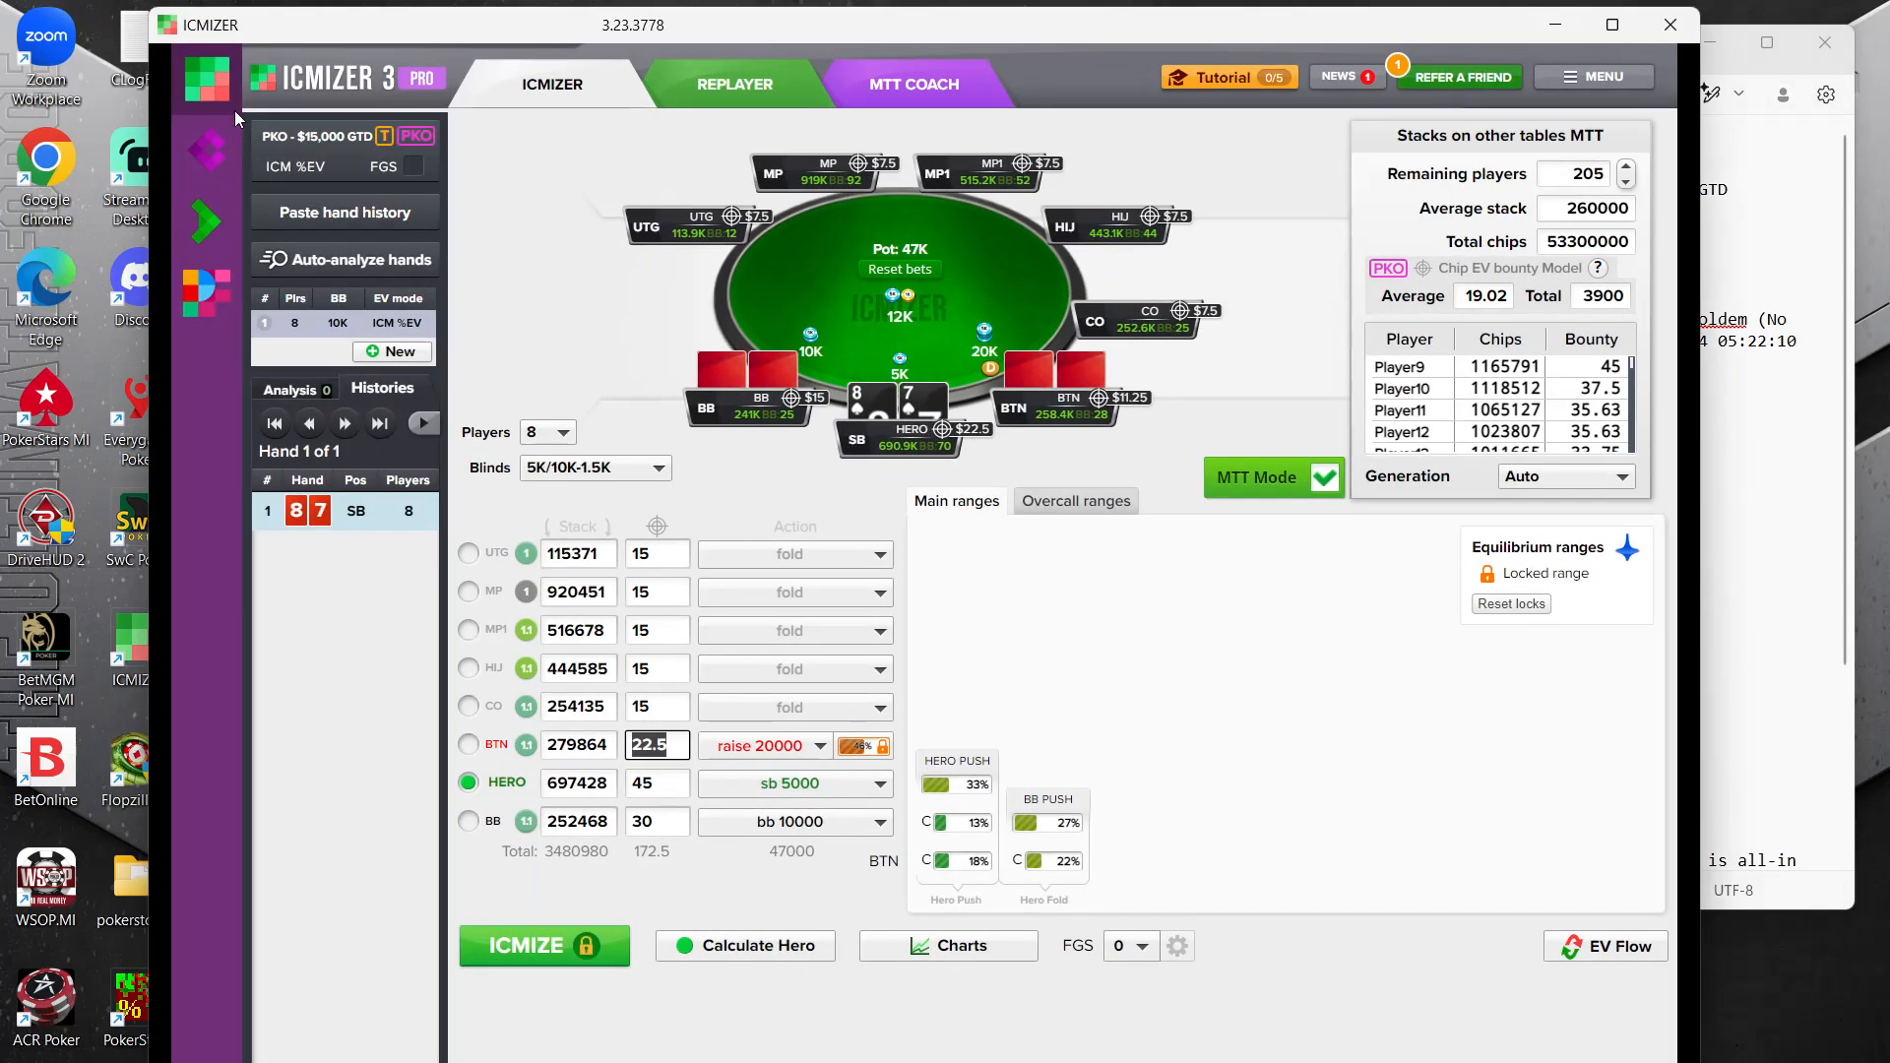
left_click(314, 146)
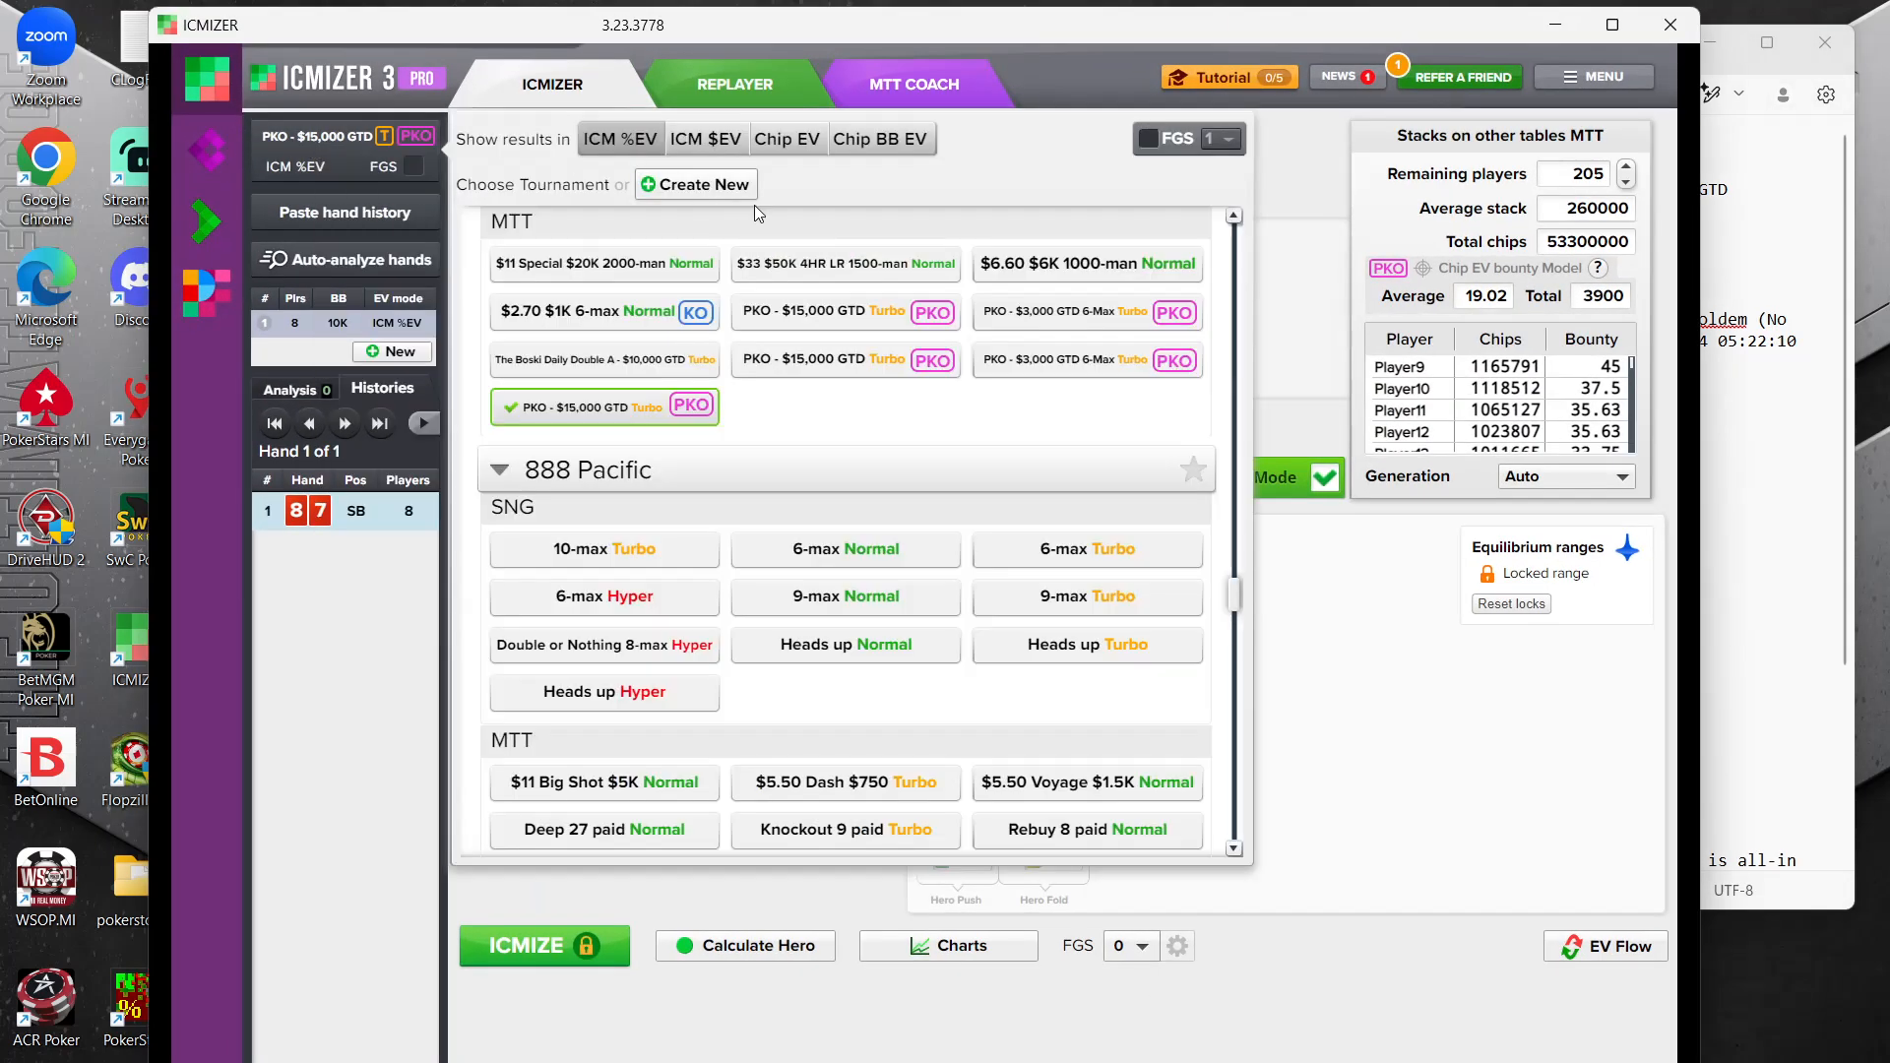
left_click(695, 185)
left_click(864, 930)
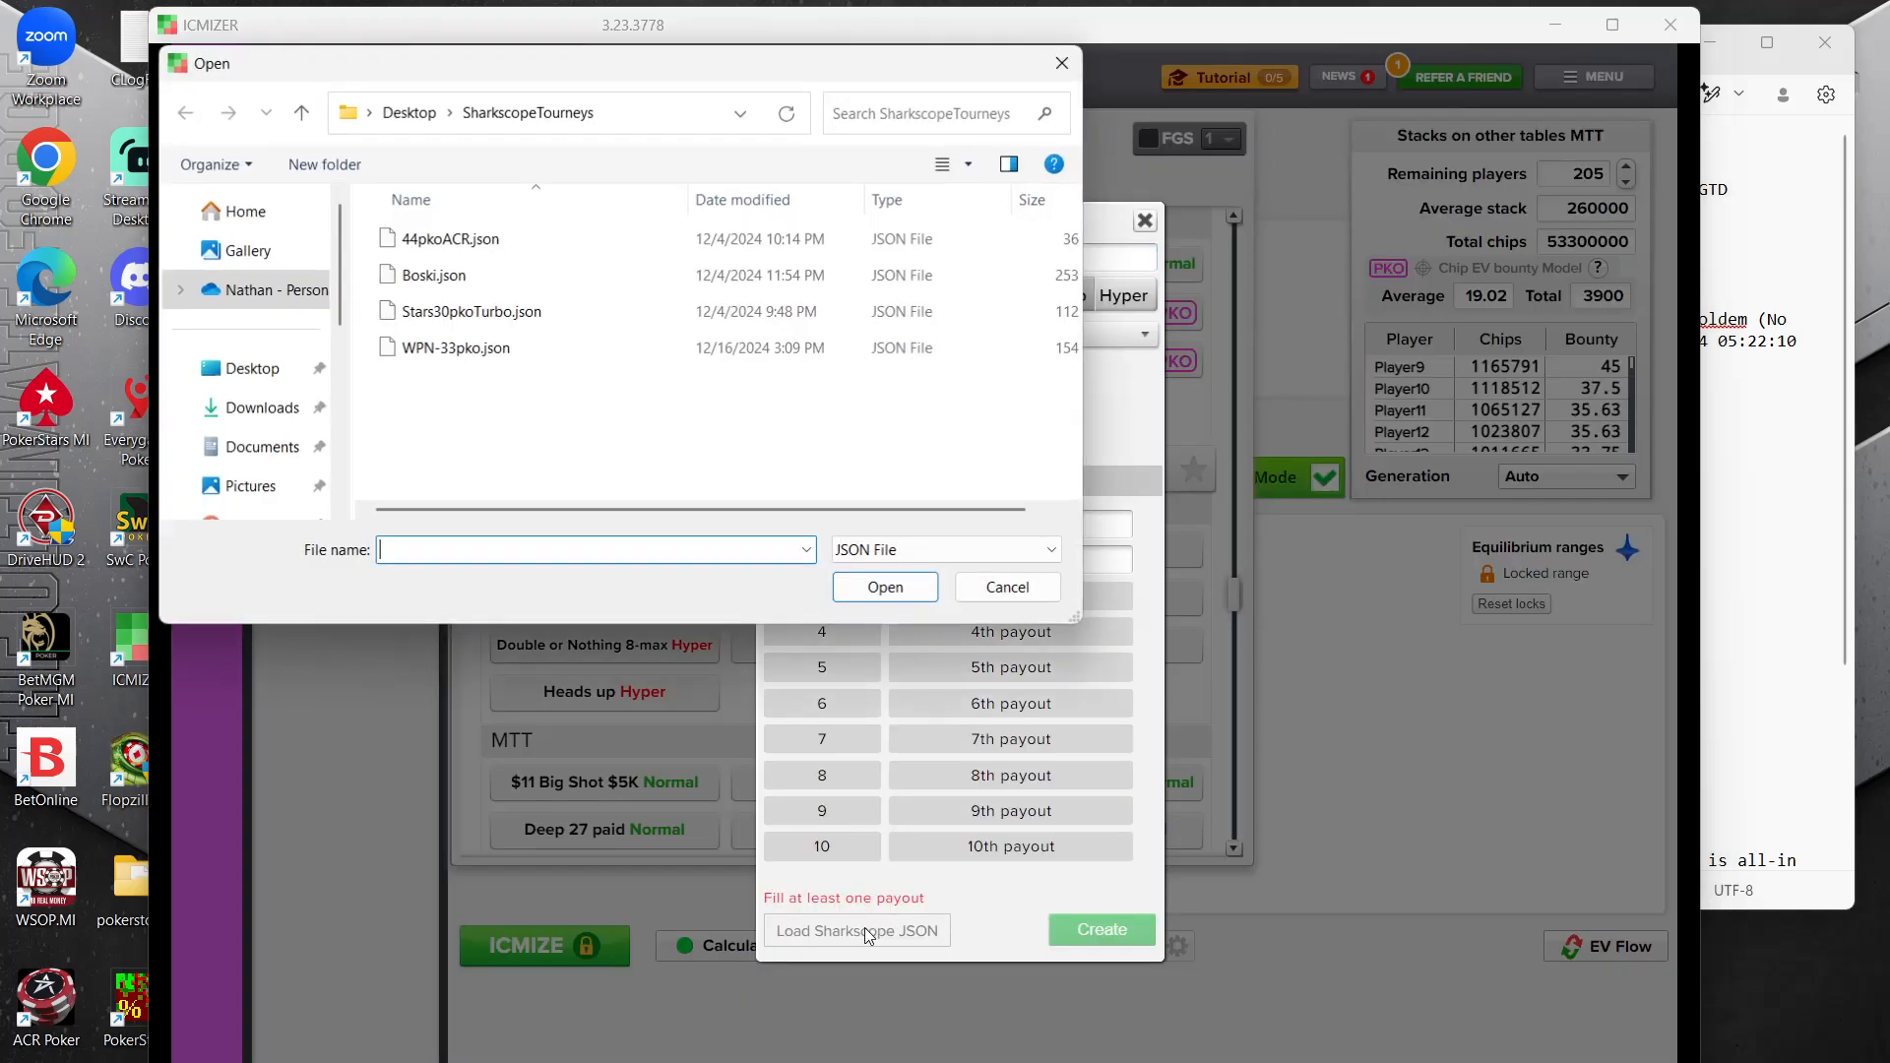
left_click(805, 278)
left_click(882, 590)
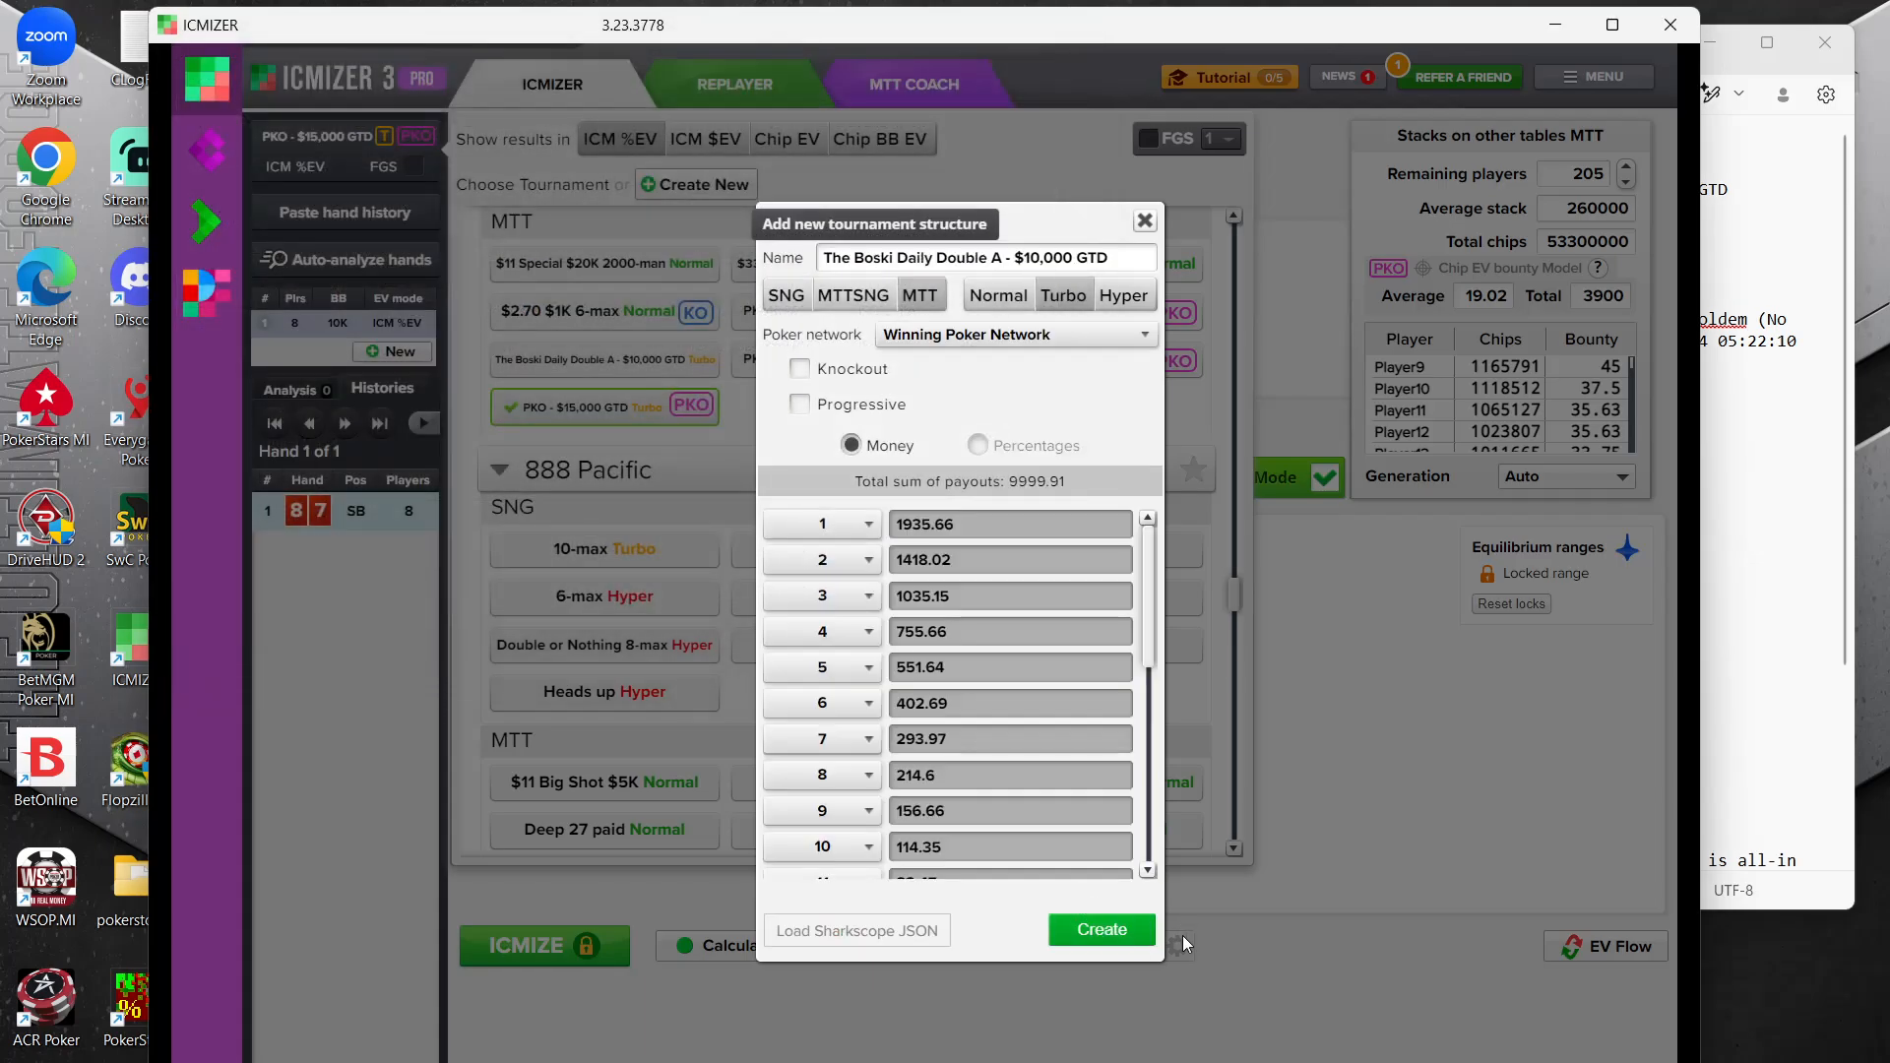
left_click(1106, 931)
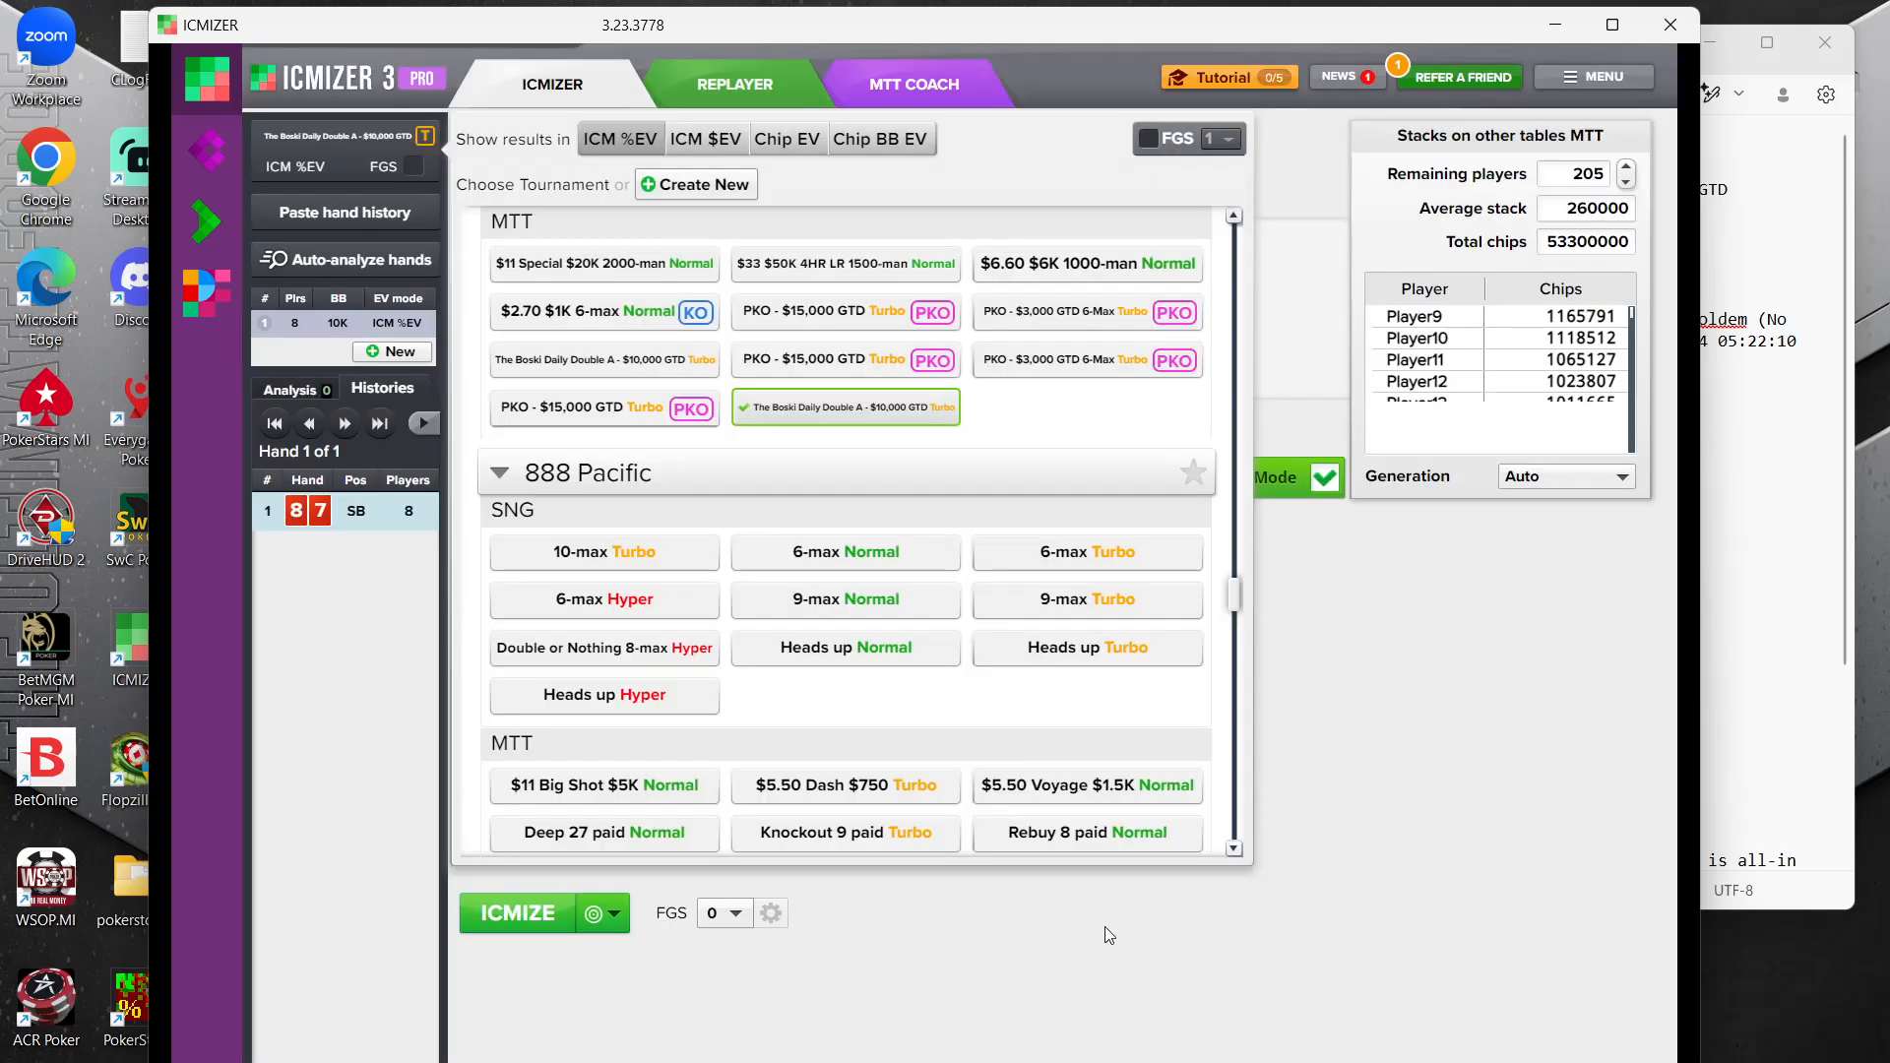
left_click(1431, 675)
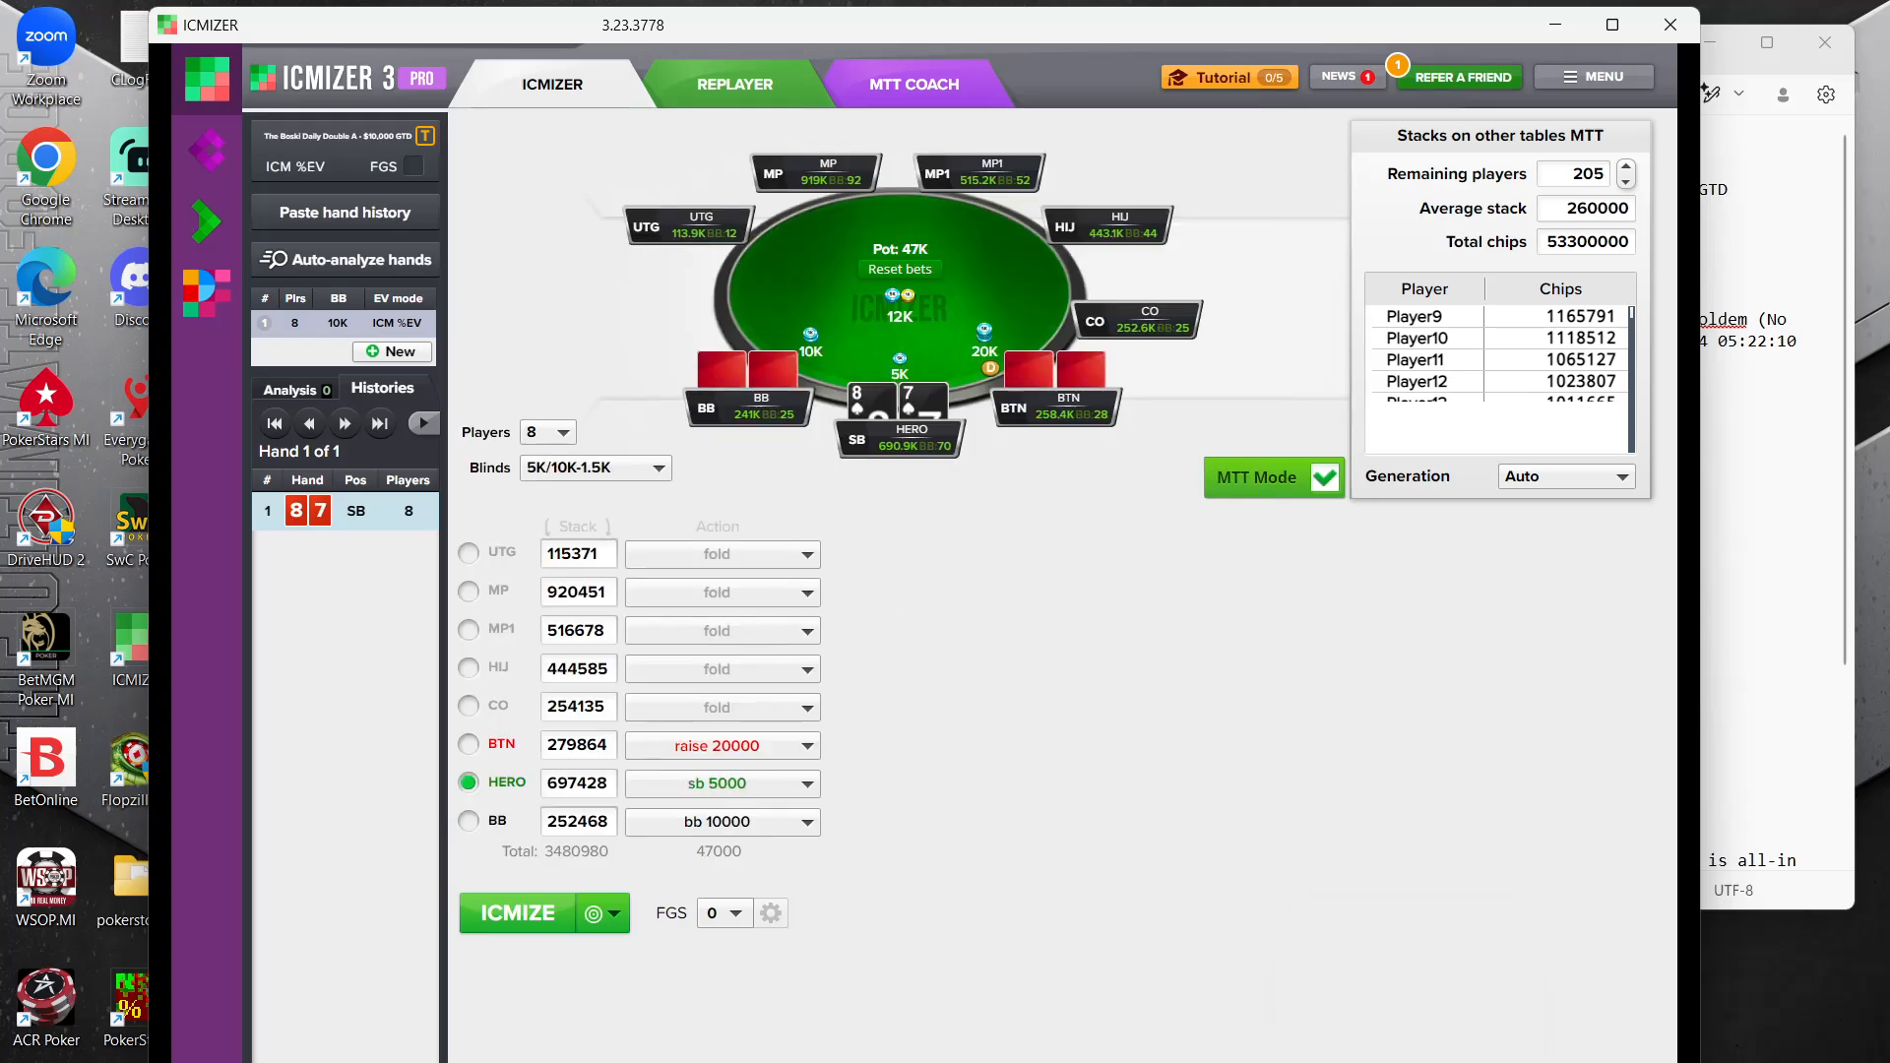
Load the copied KsJs hand history and turn on MTT Mode with 50 remaining players
mouse_move(1408, 1062)
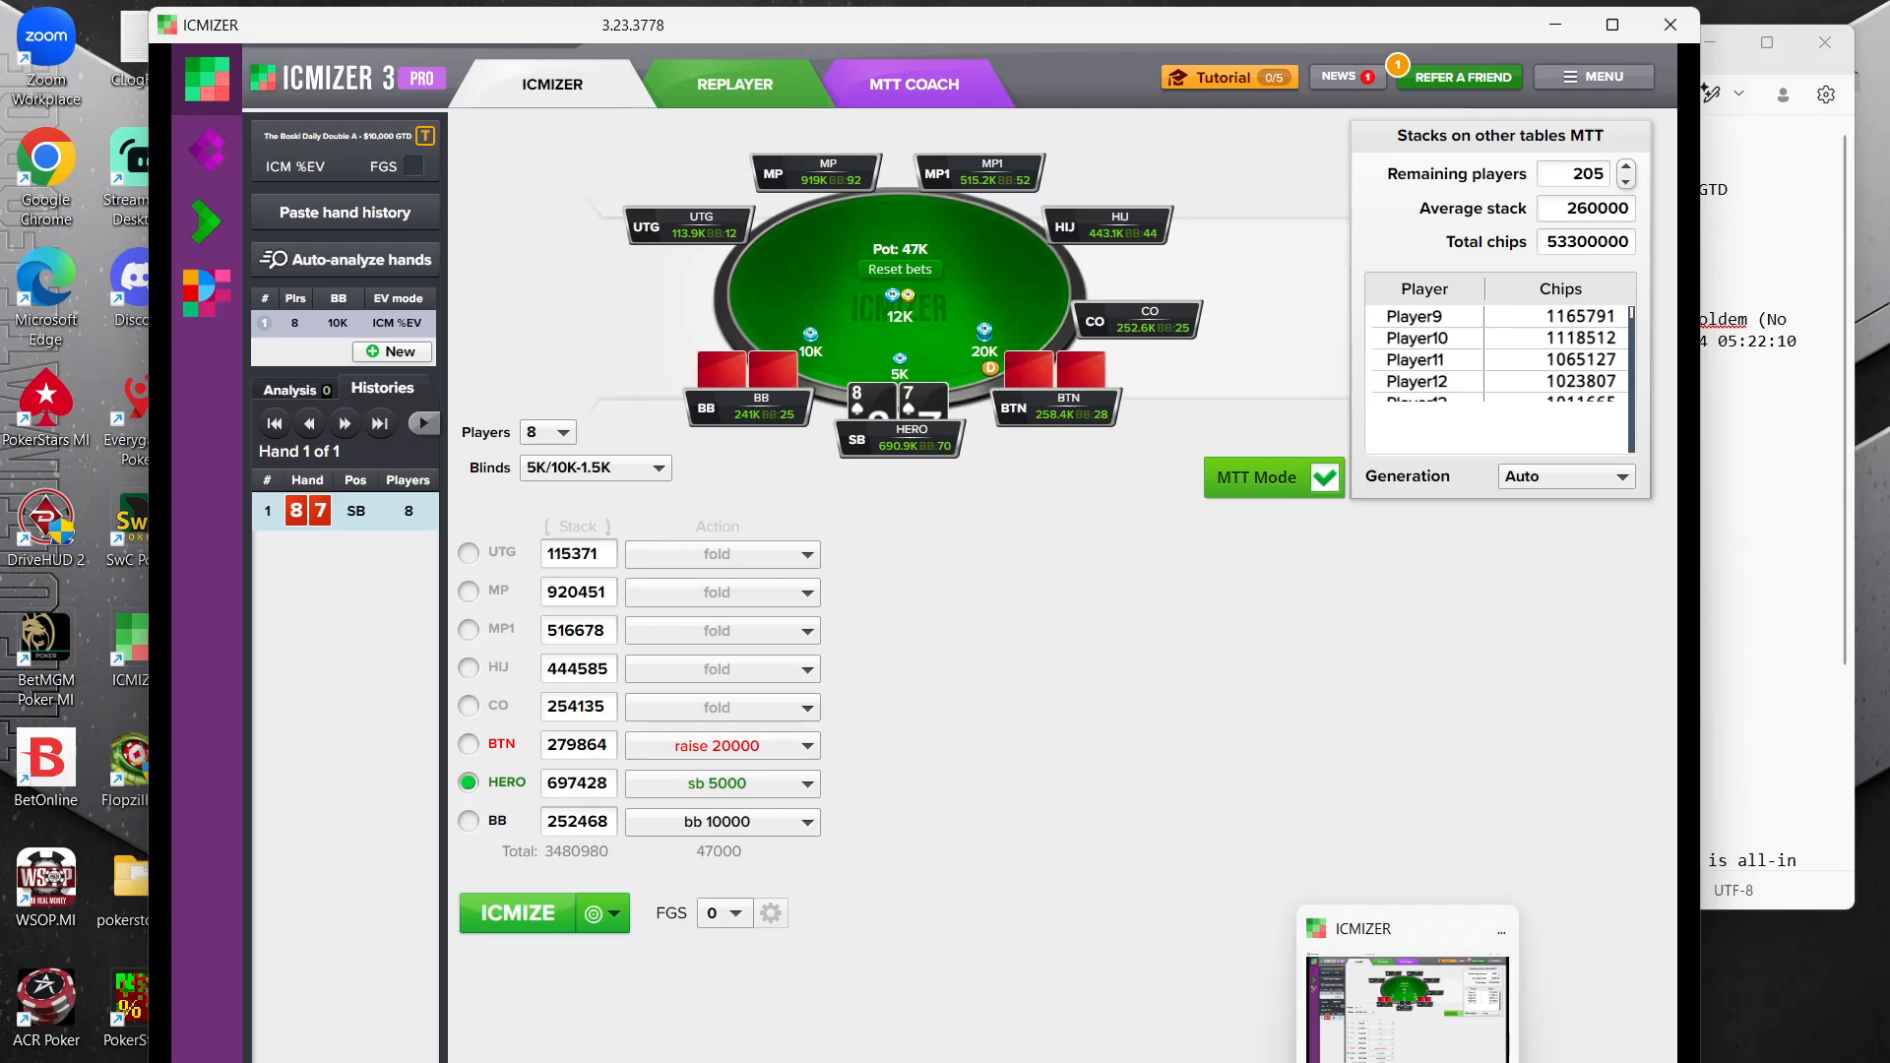
left_click(338, 211)
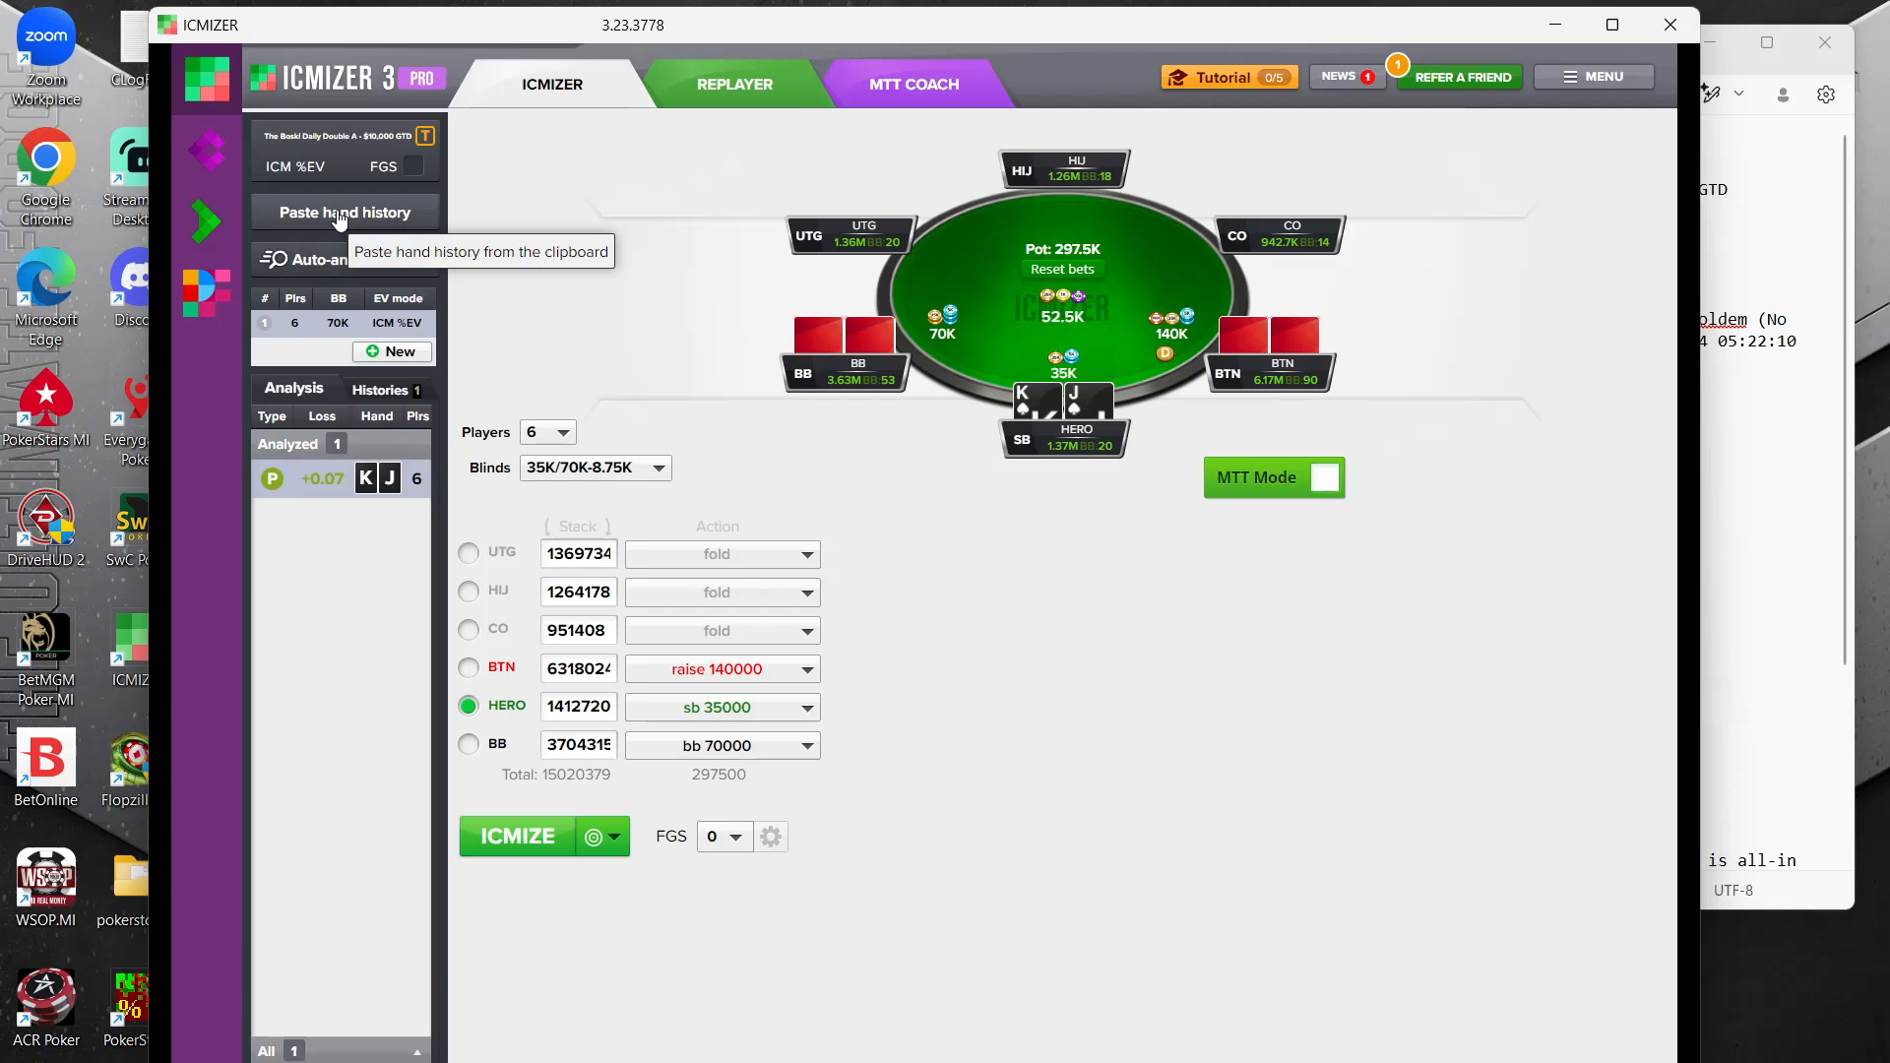
left_click(1325, 478)
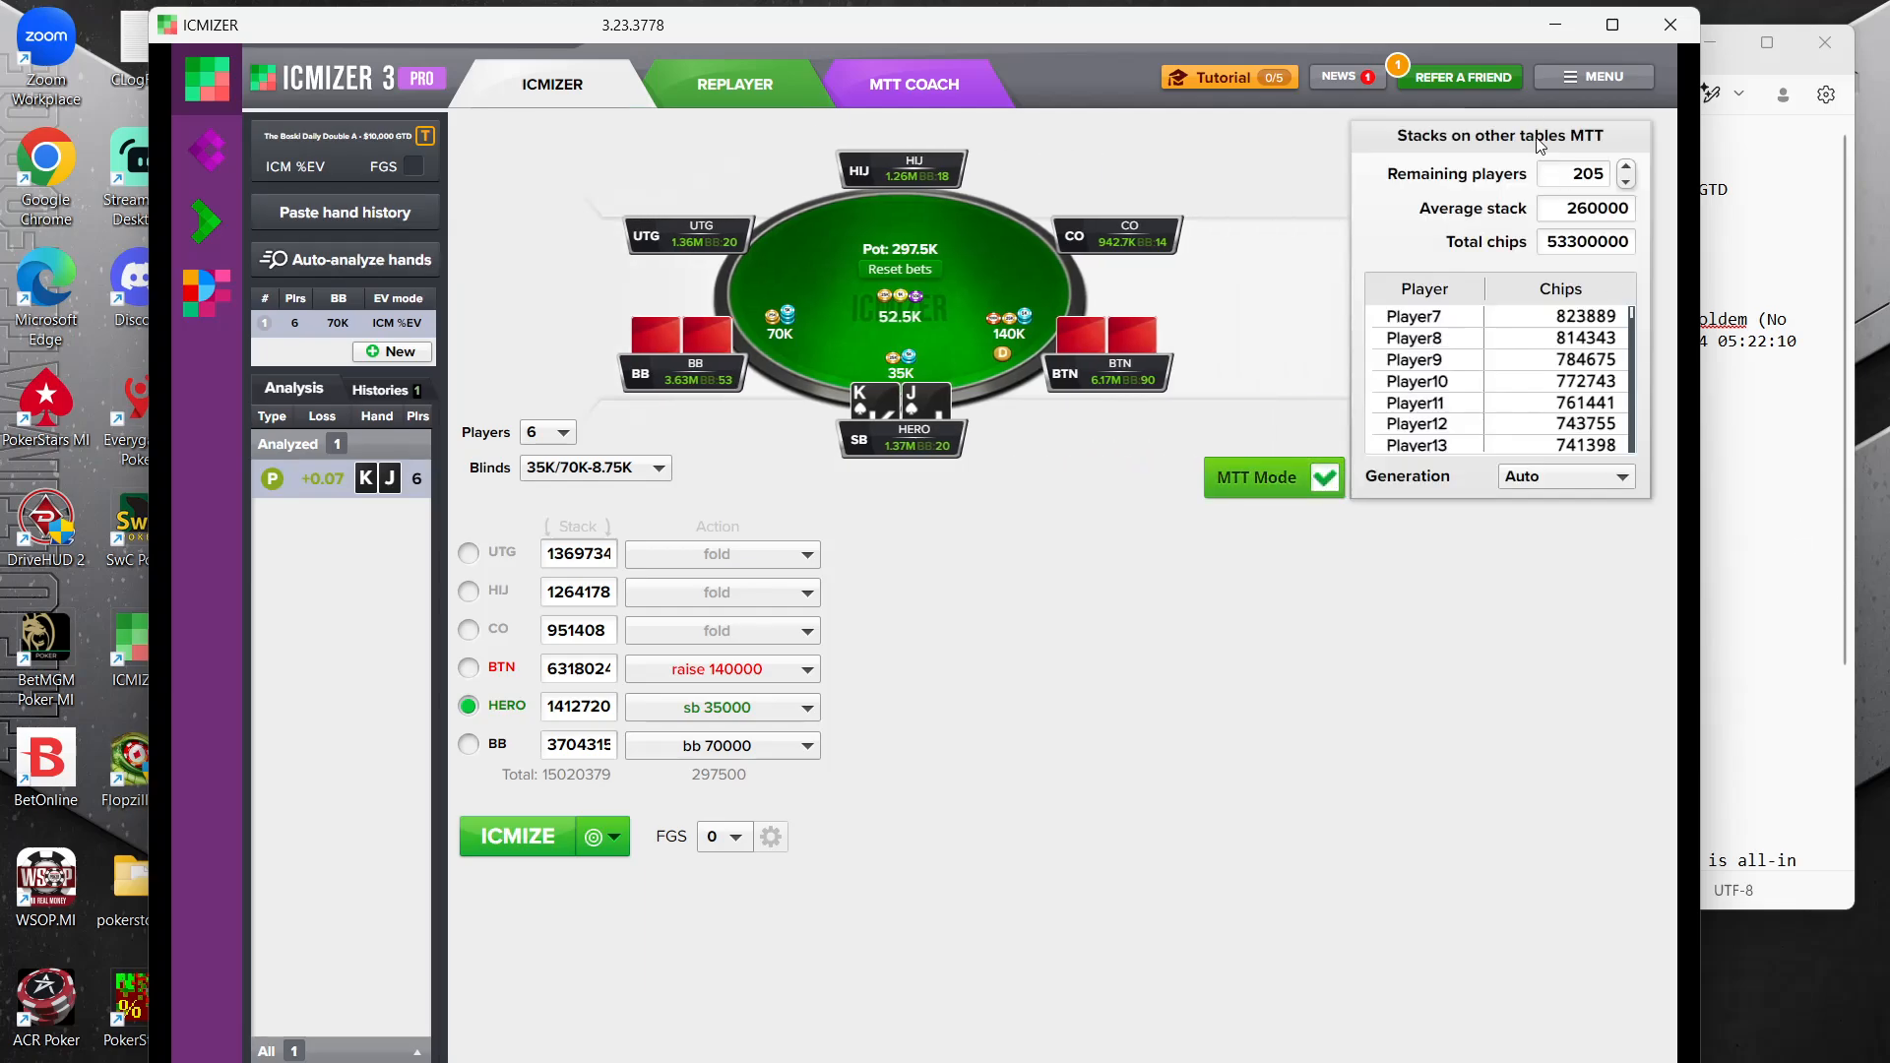
double_click(1568, 173)
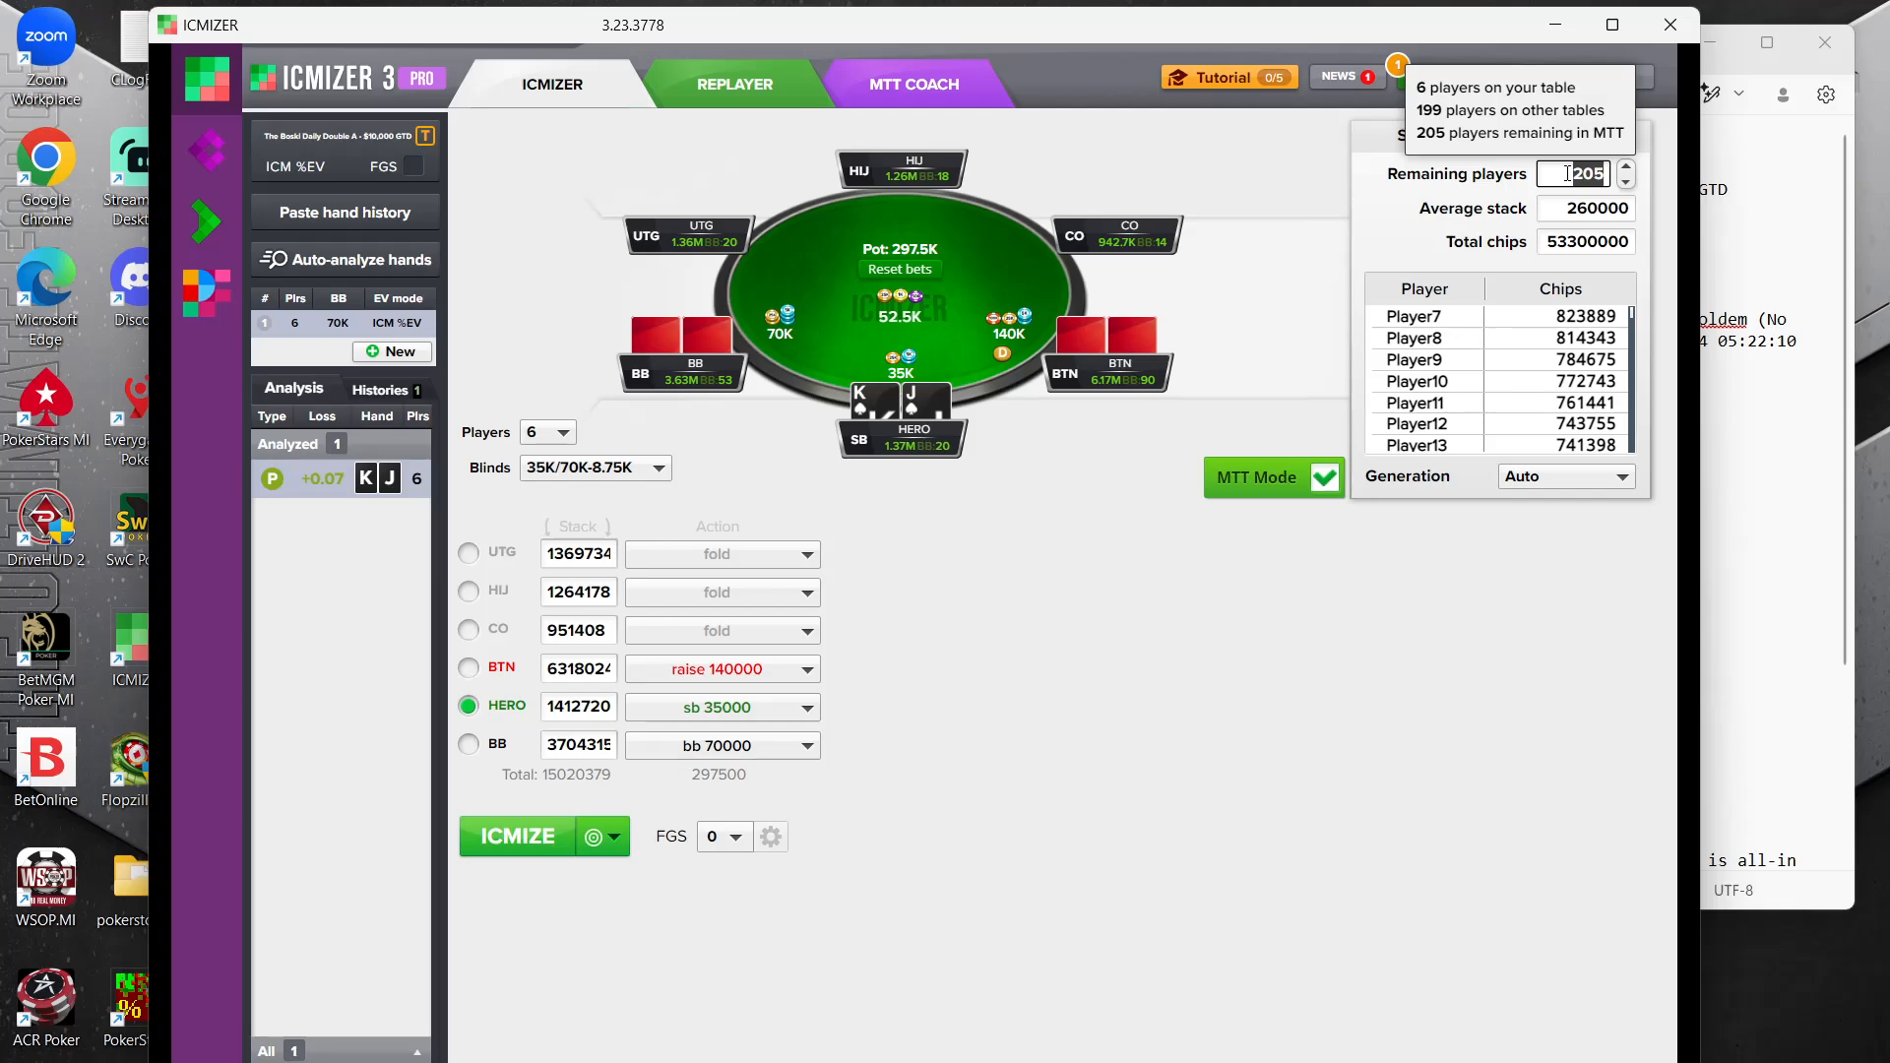
type("50")
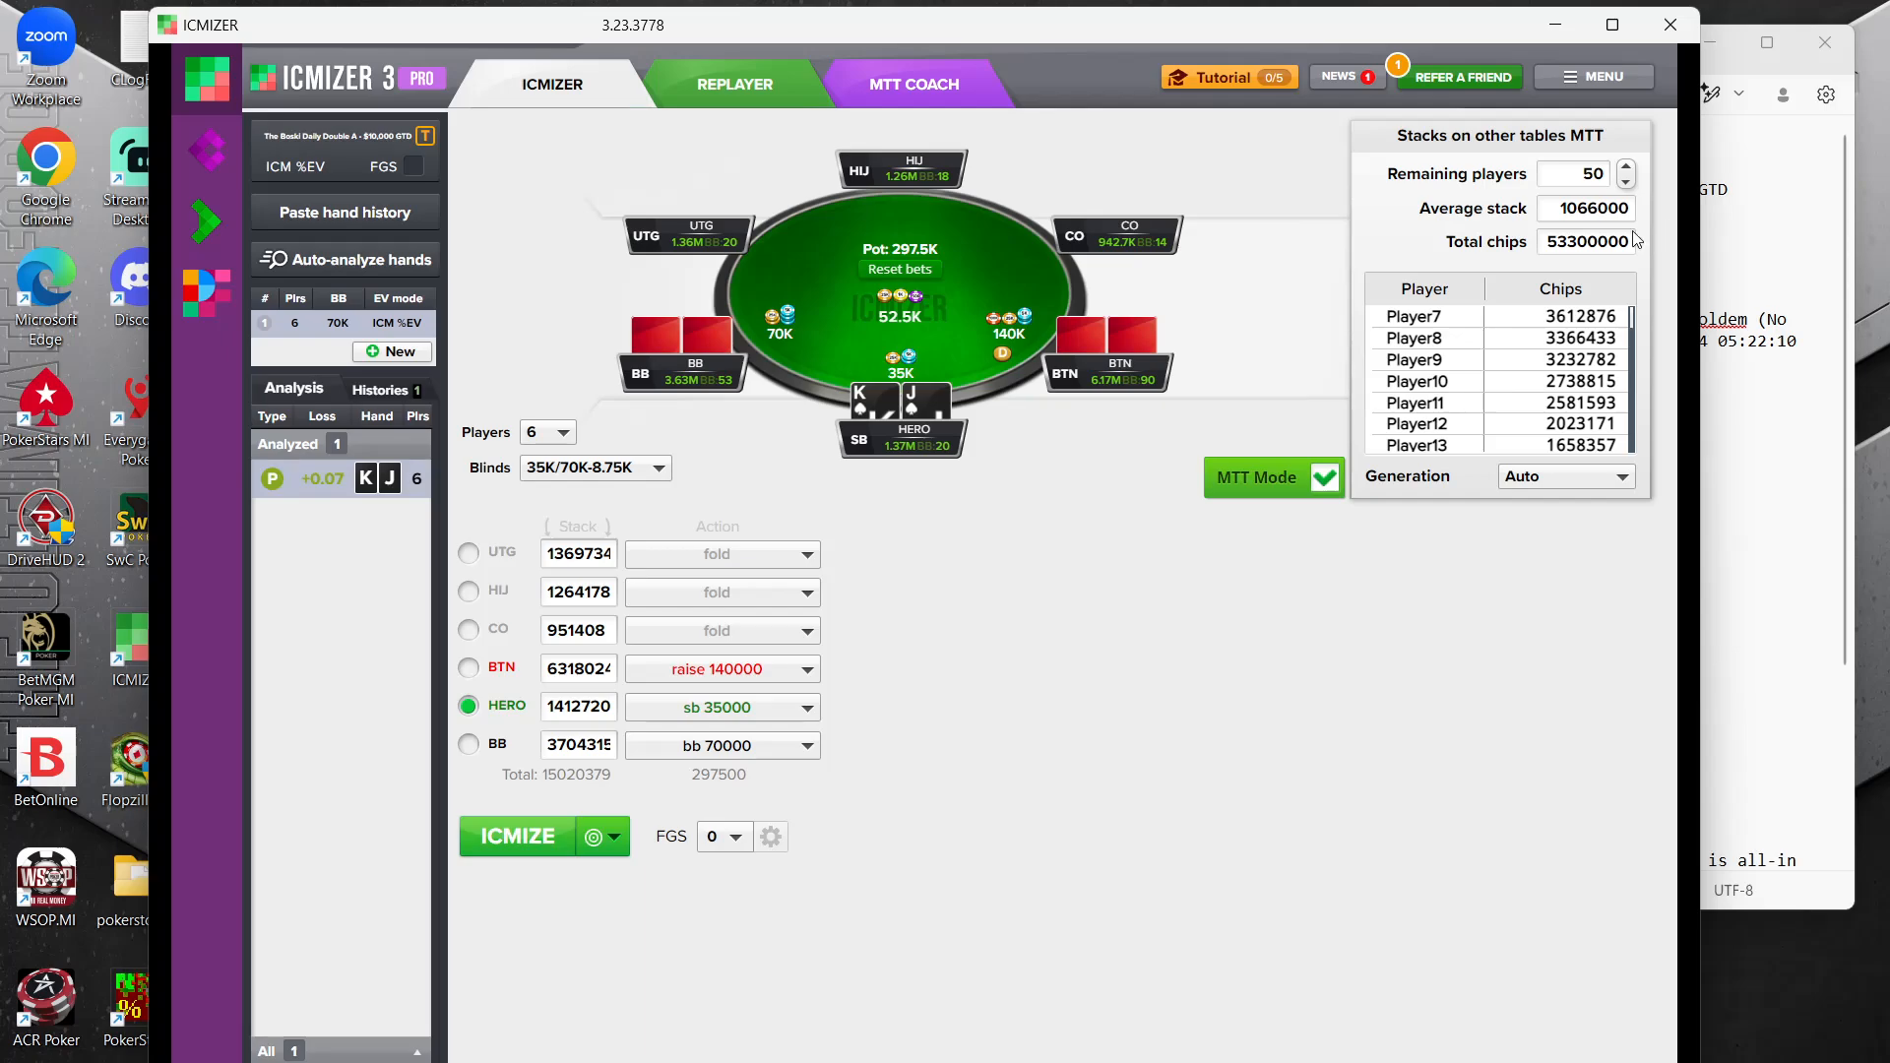
Bring up Calculator, move it clear of the MTT stack fields and clear its previous result
mouse_move(313, 165)
left_click(1269, 1062)
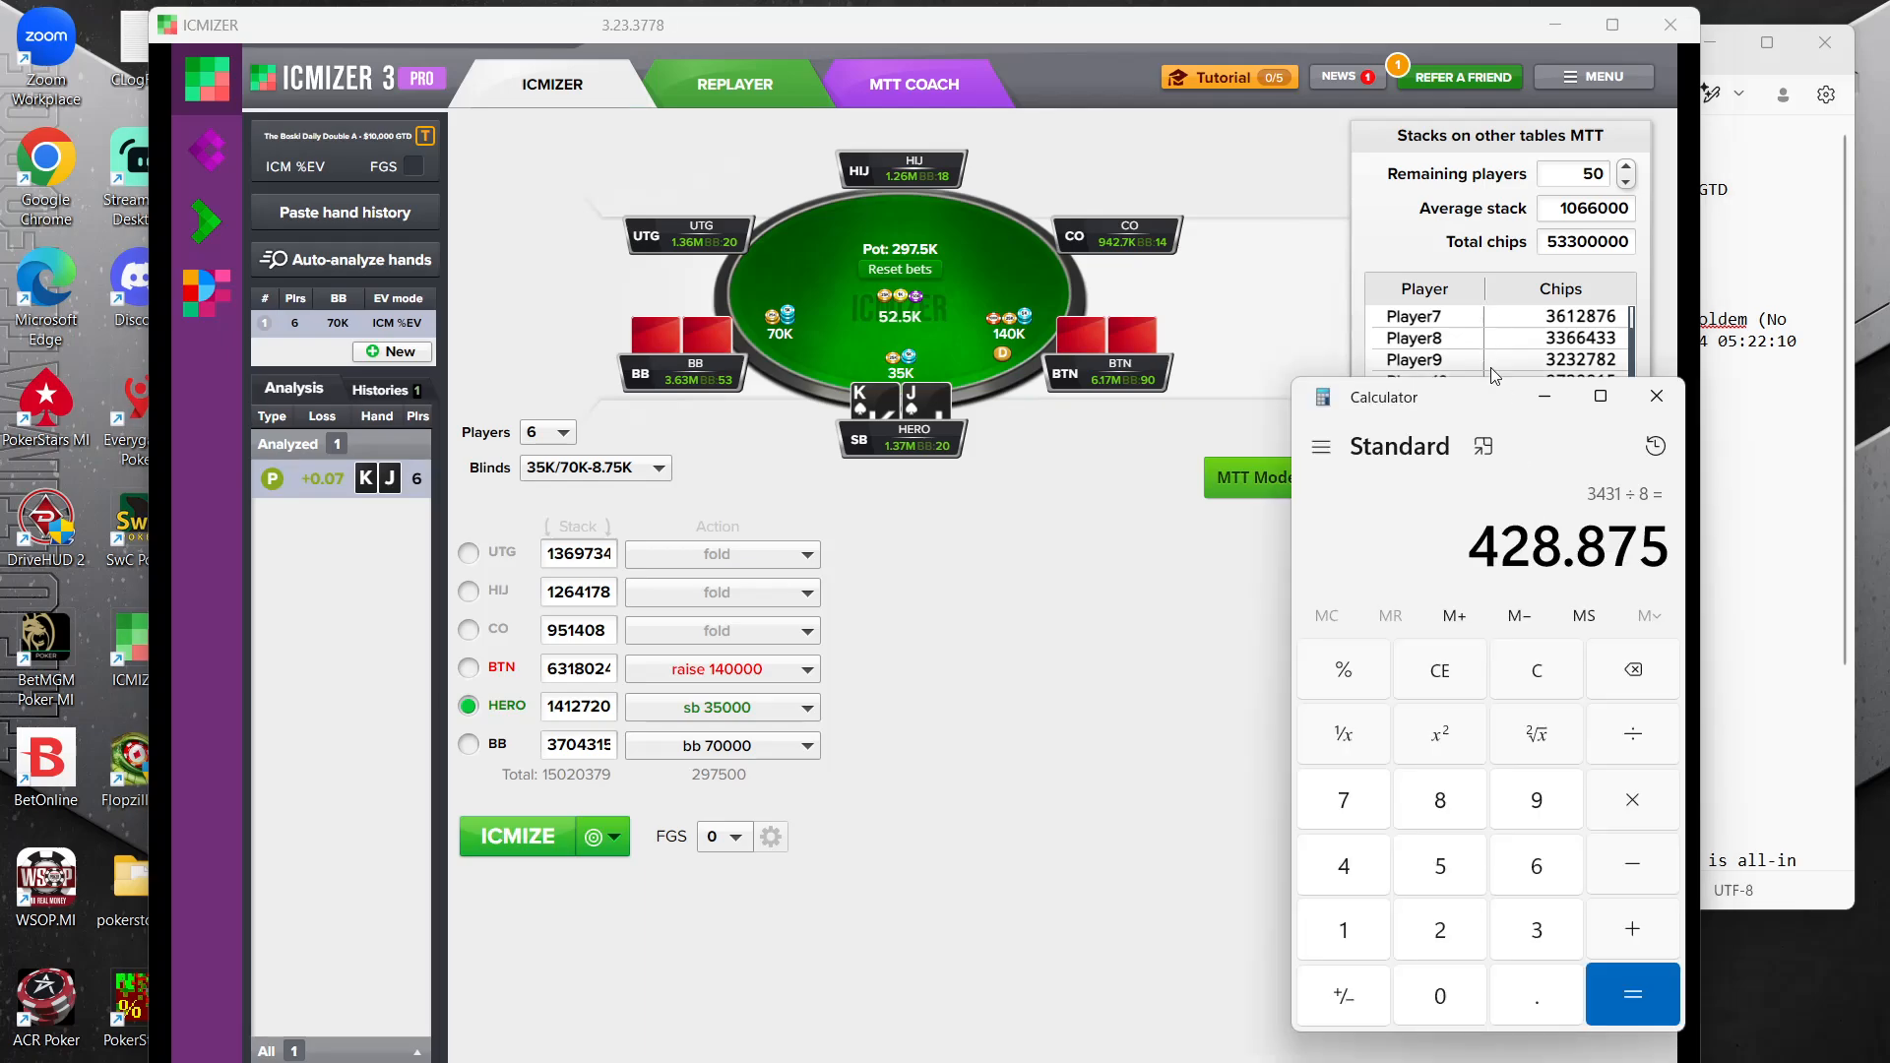
left_click_drag(1487, 396, 1542, 470)
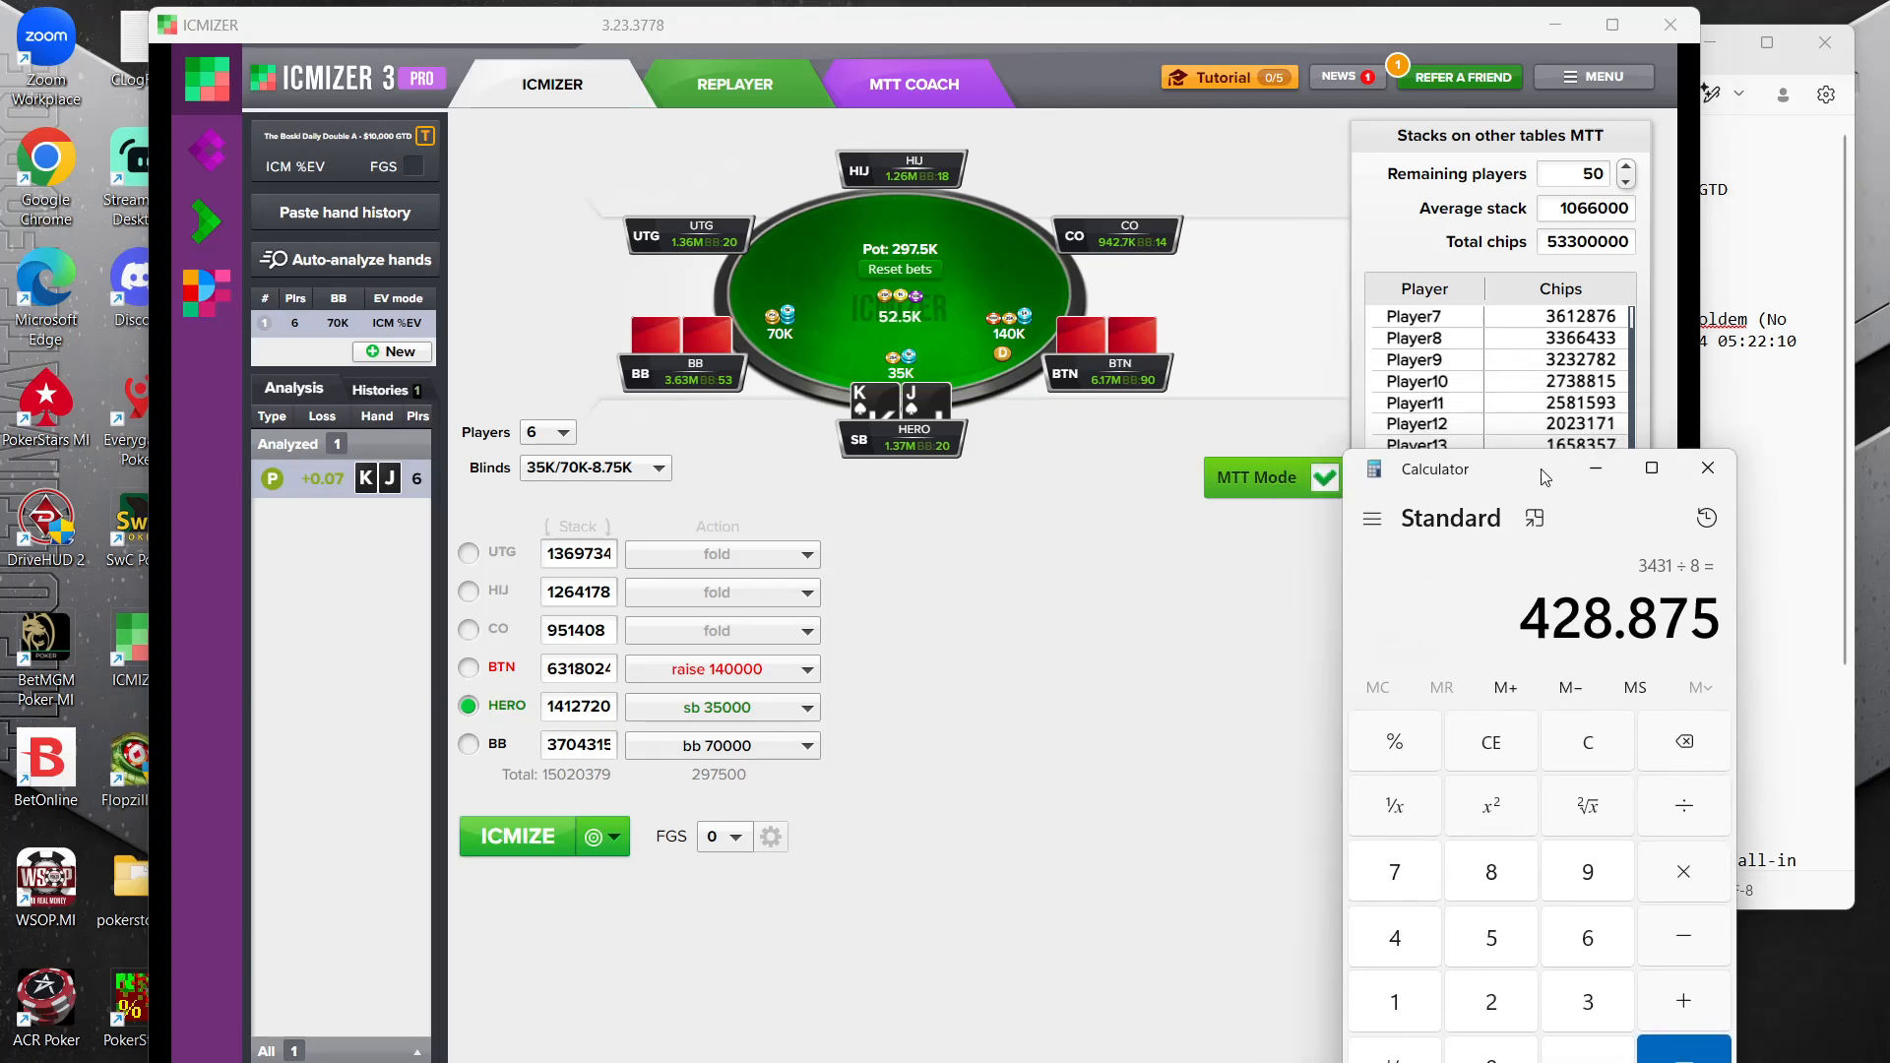
left_click(1619, 746)
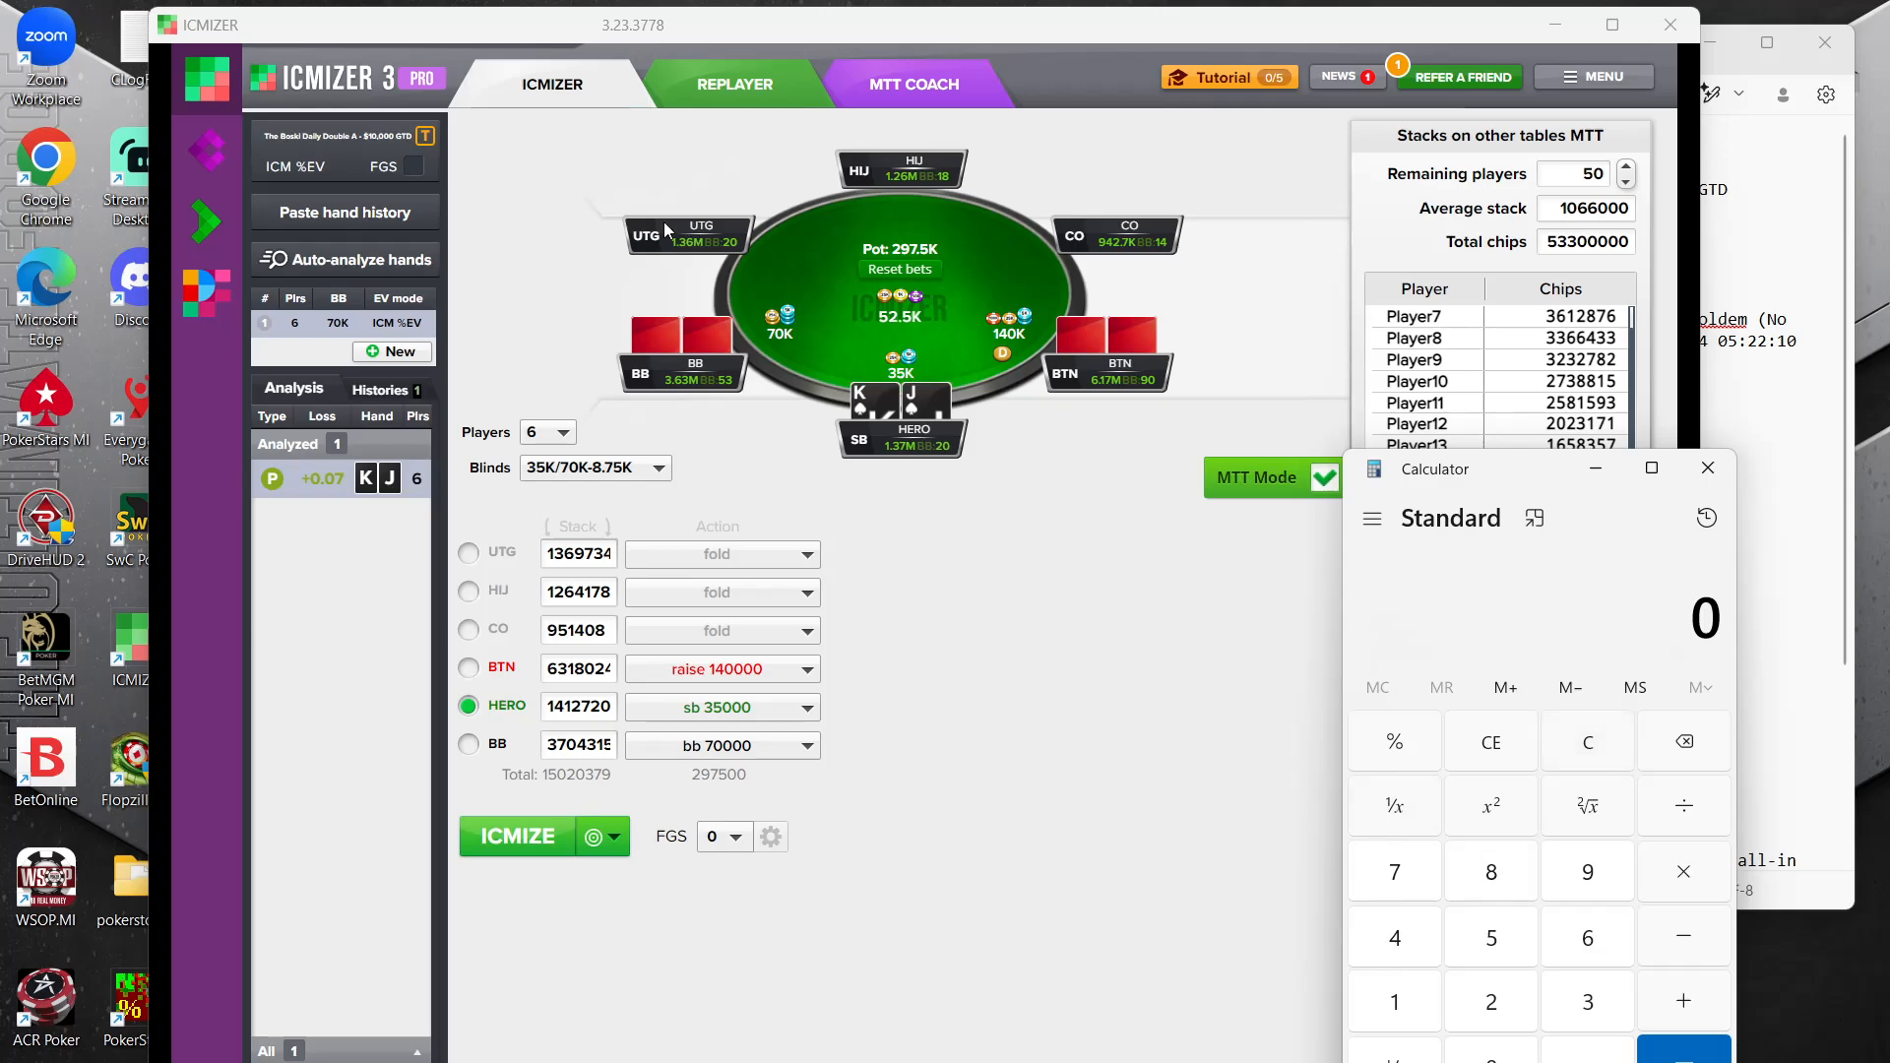
left_click(1394, 1002)
left_click(1588, 1054)
left_click(1588, 1002)
left_click(1588, 937)
left_click(1718, 879)
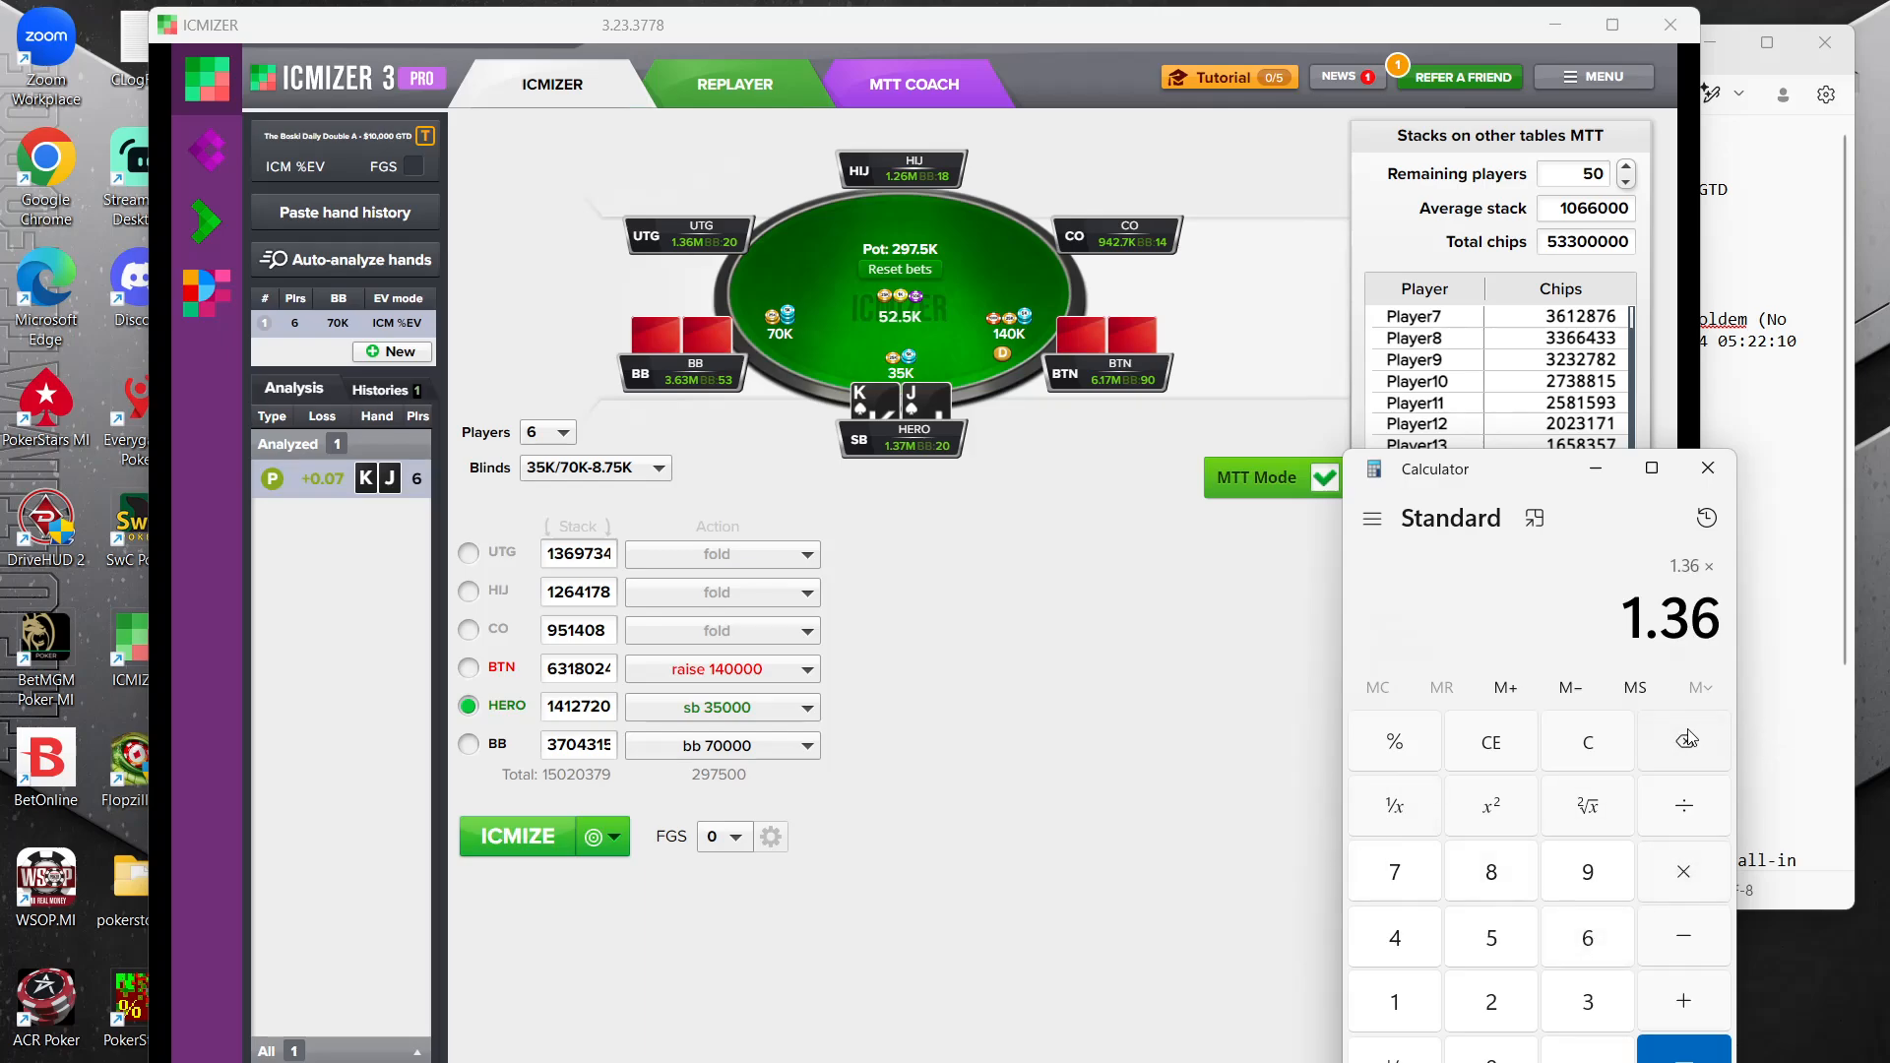
left_click(1587, 747)
Start totalling the table's stacks in millions by adding UTG's 1.36 and HJ's 1.26
left_click(1394, 1002)
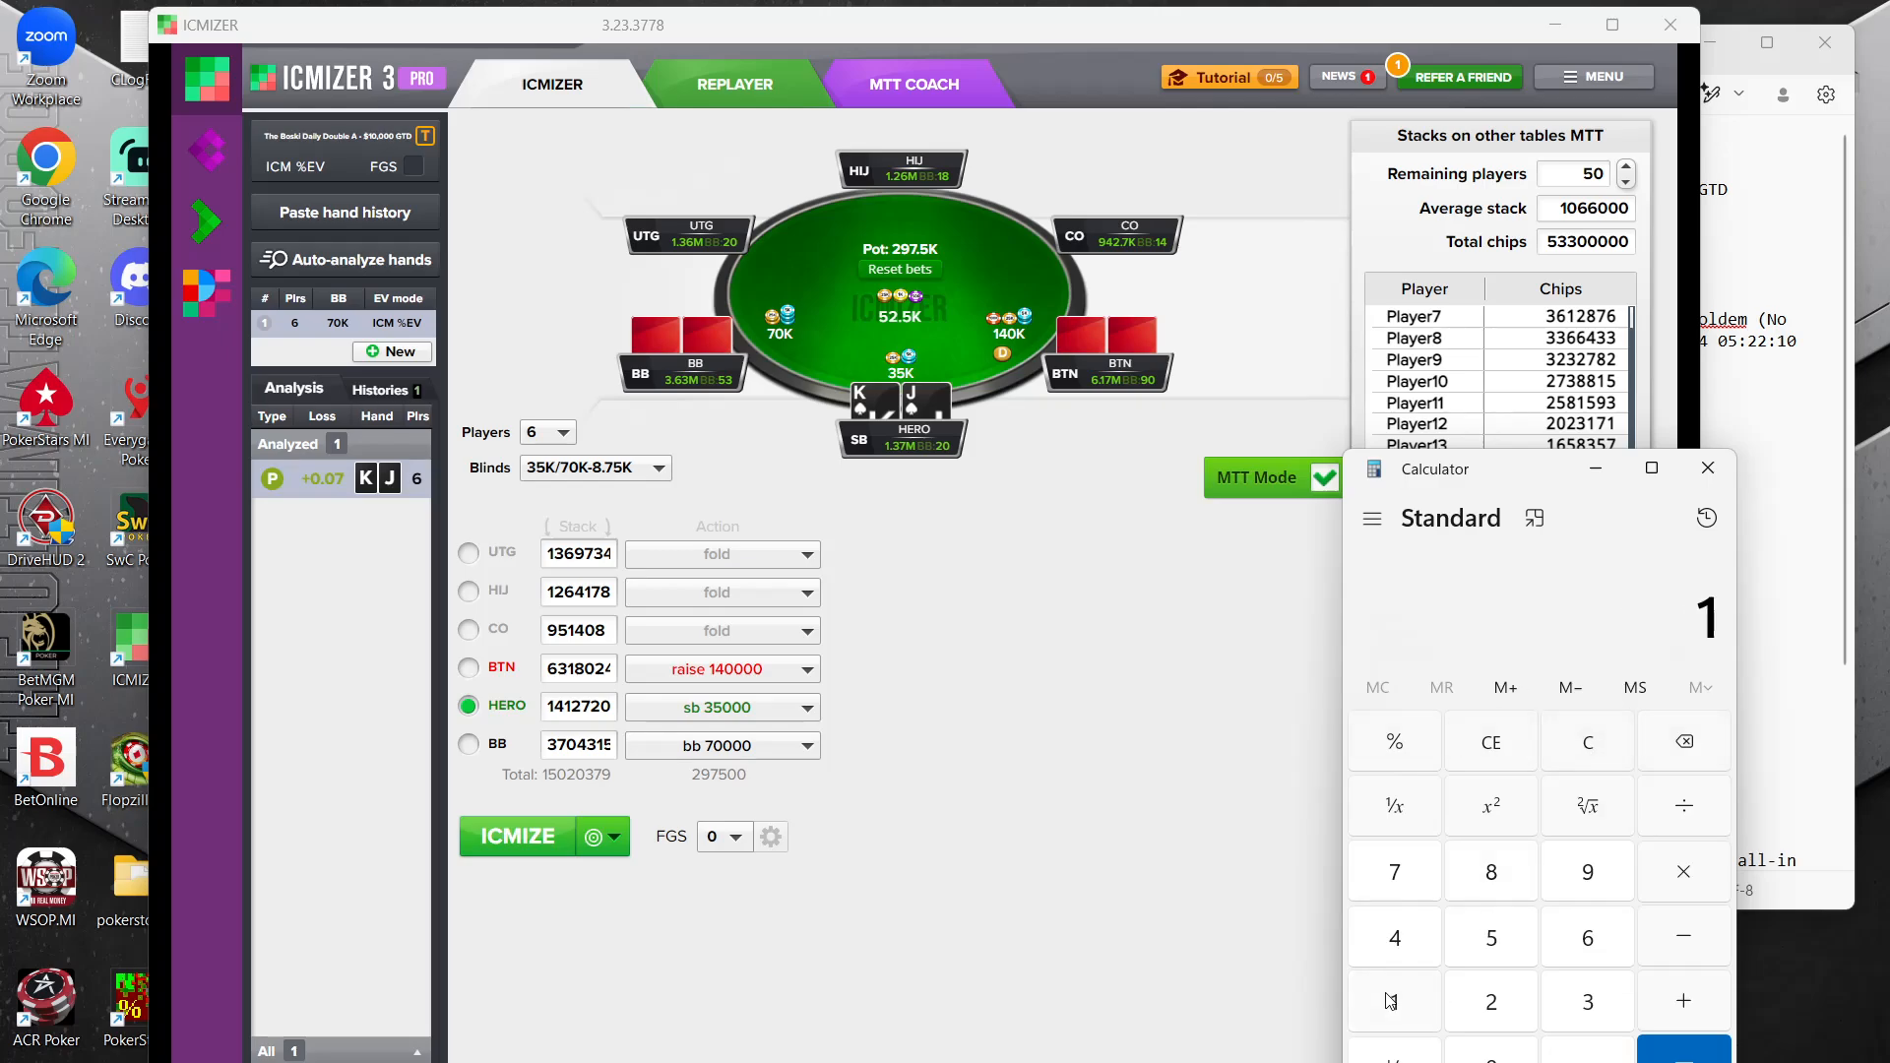
left_click(1588, 1054)
left_click(1588, 1003)
left_click(1592, 943)
left_click(1684, 1004)
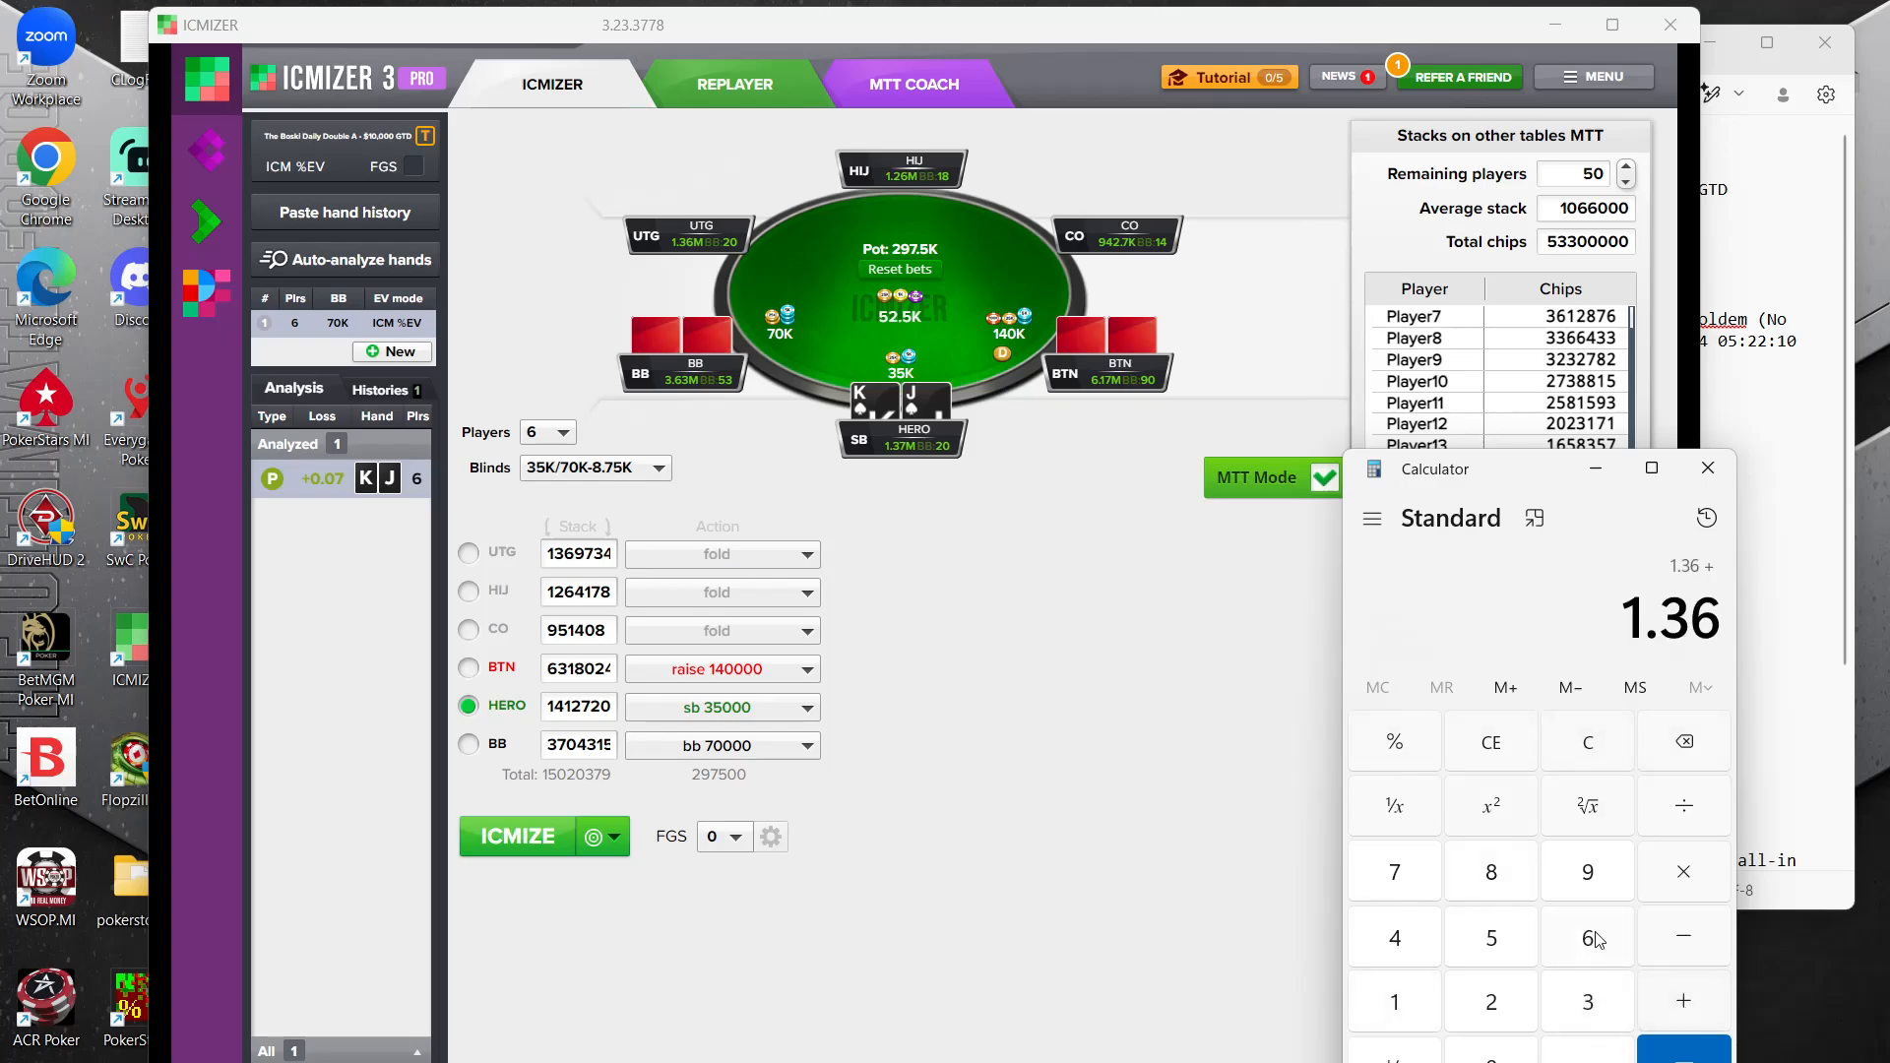
left_click(1394, 1002)
left_click(1588, 1053)
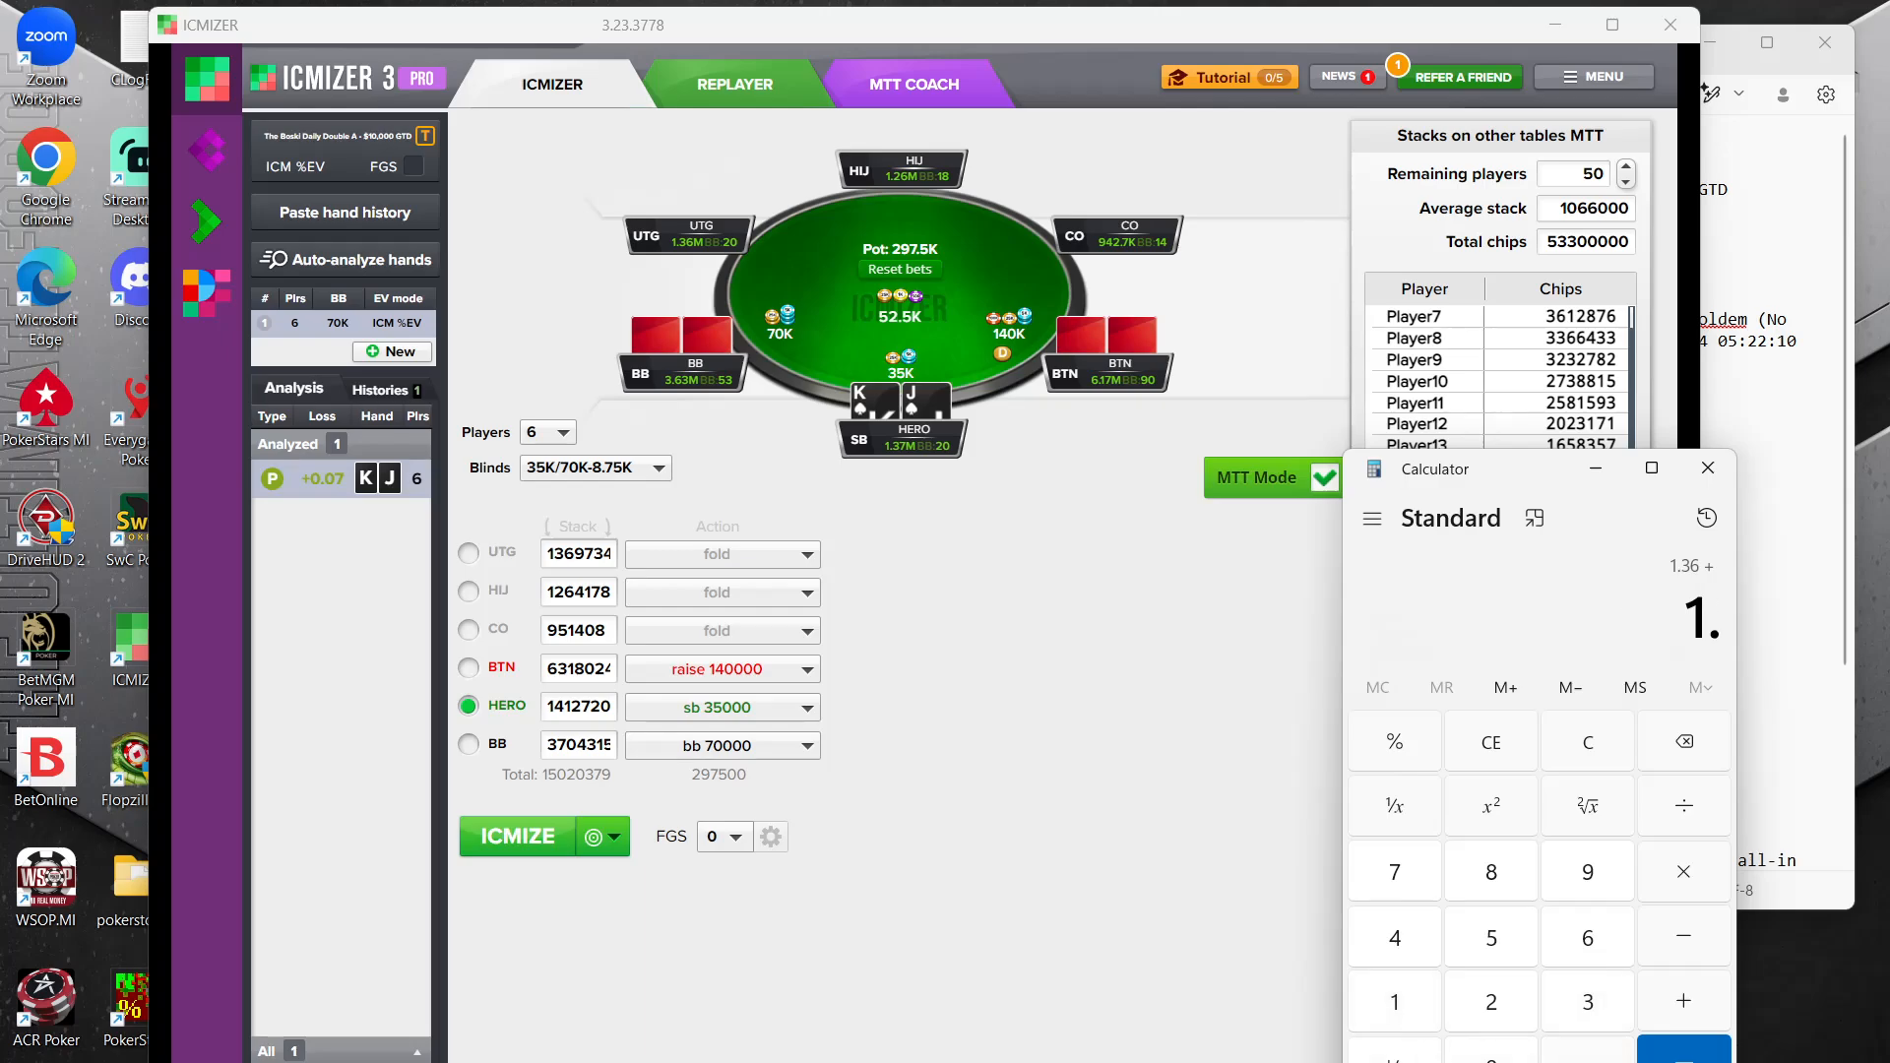
left_click(1492, 1003)
left_click(1576, 963)
left_click(1674, 1007)
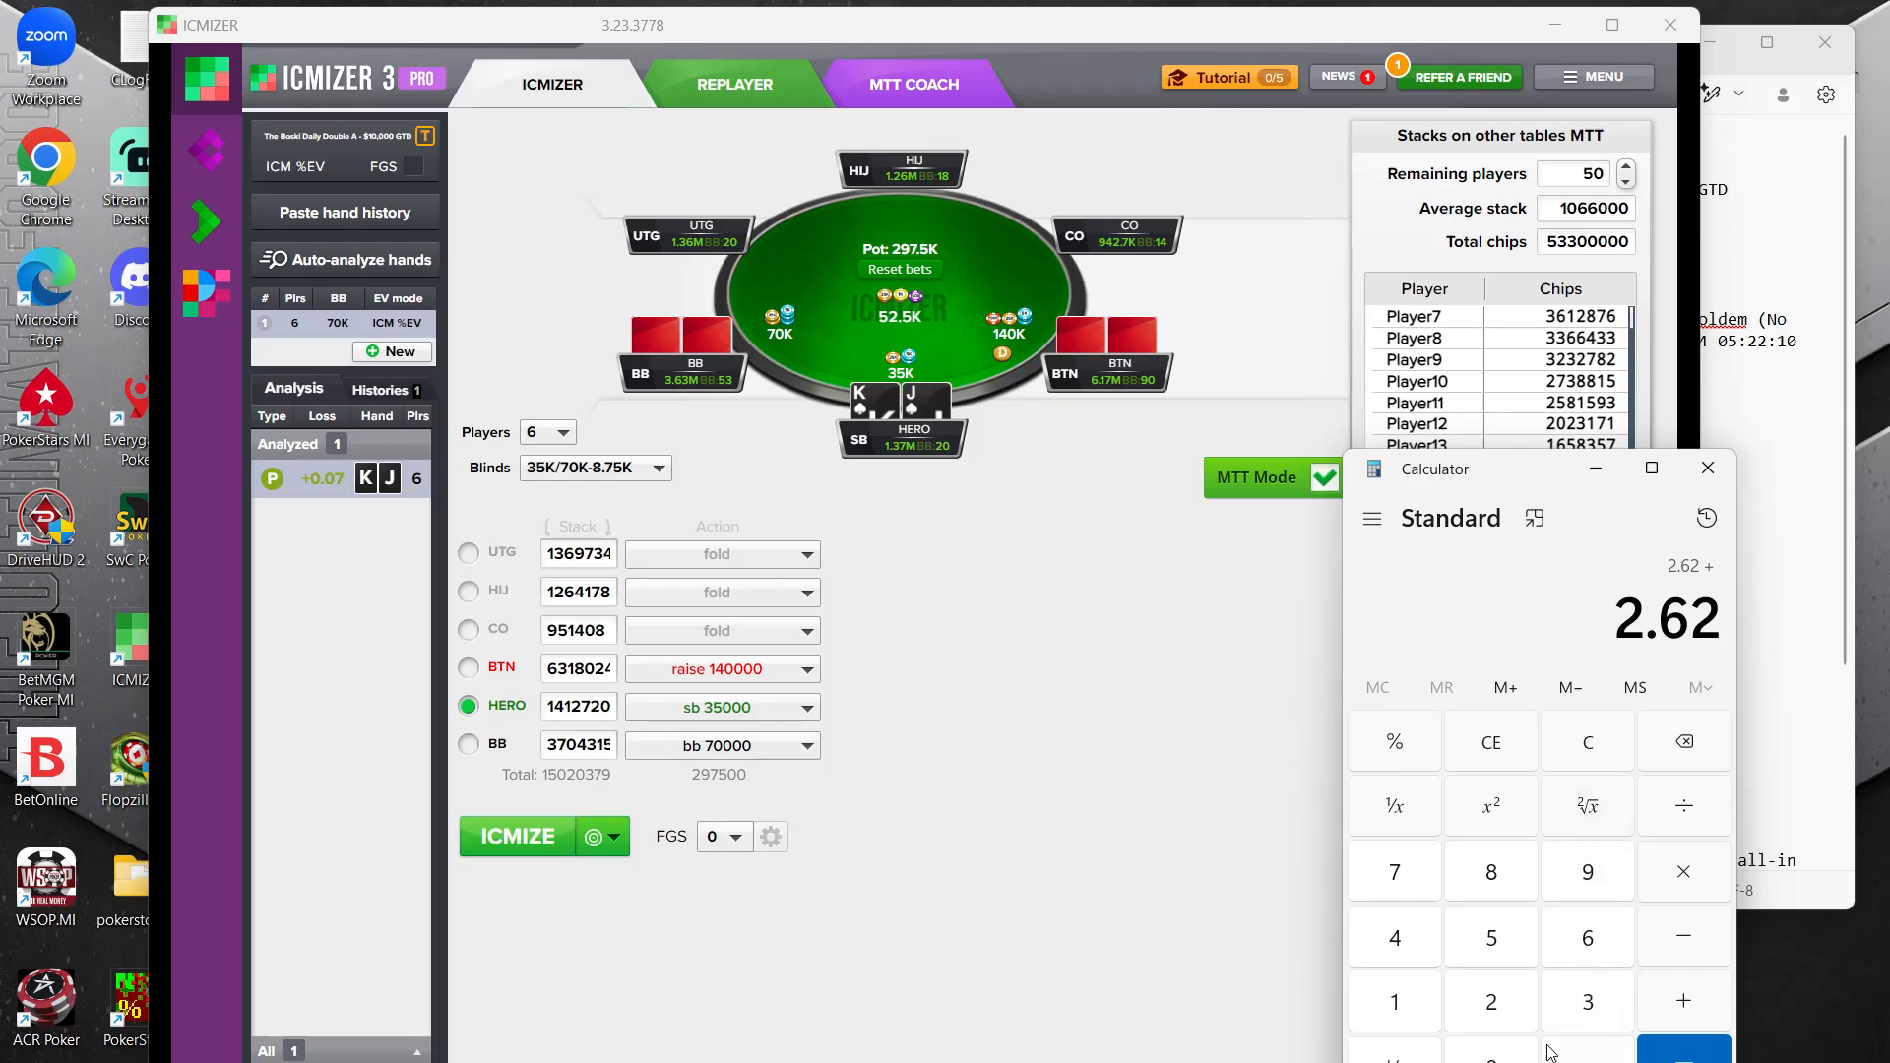
Add the CO stack of 0.942 to the running total
left_click(1506, 1054)
left_click(1588, 1053)
left_click(1592, 860)
left_click(1415, 957)
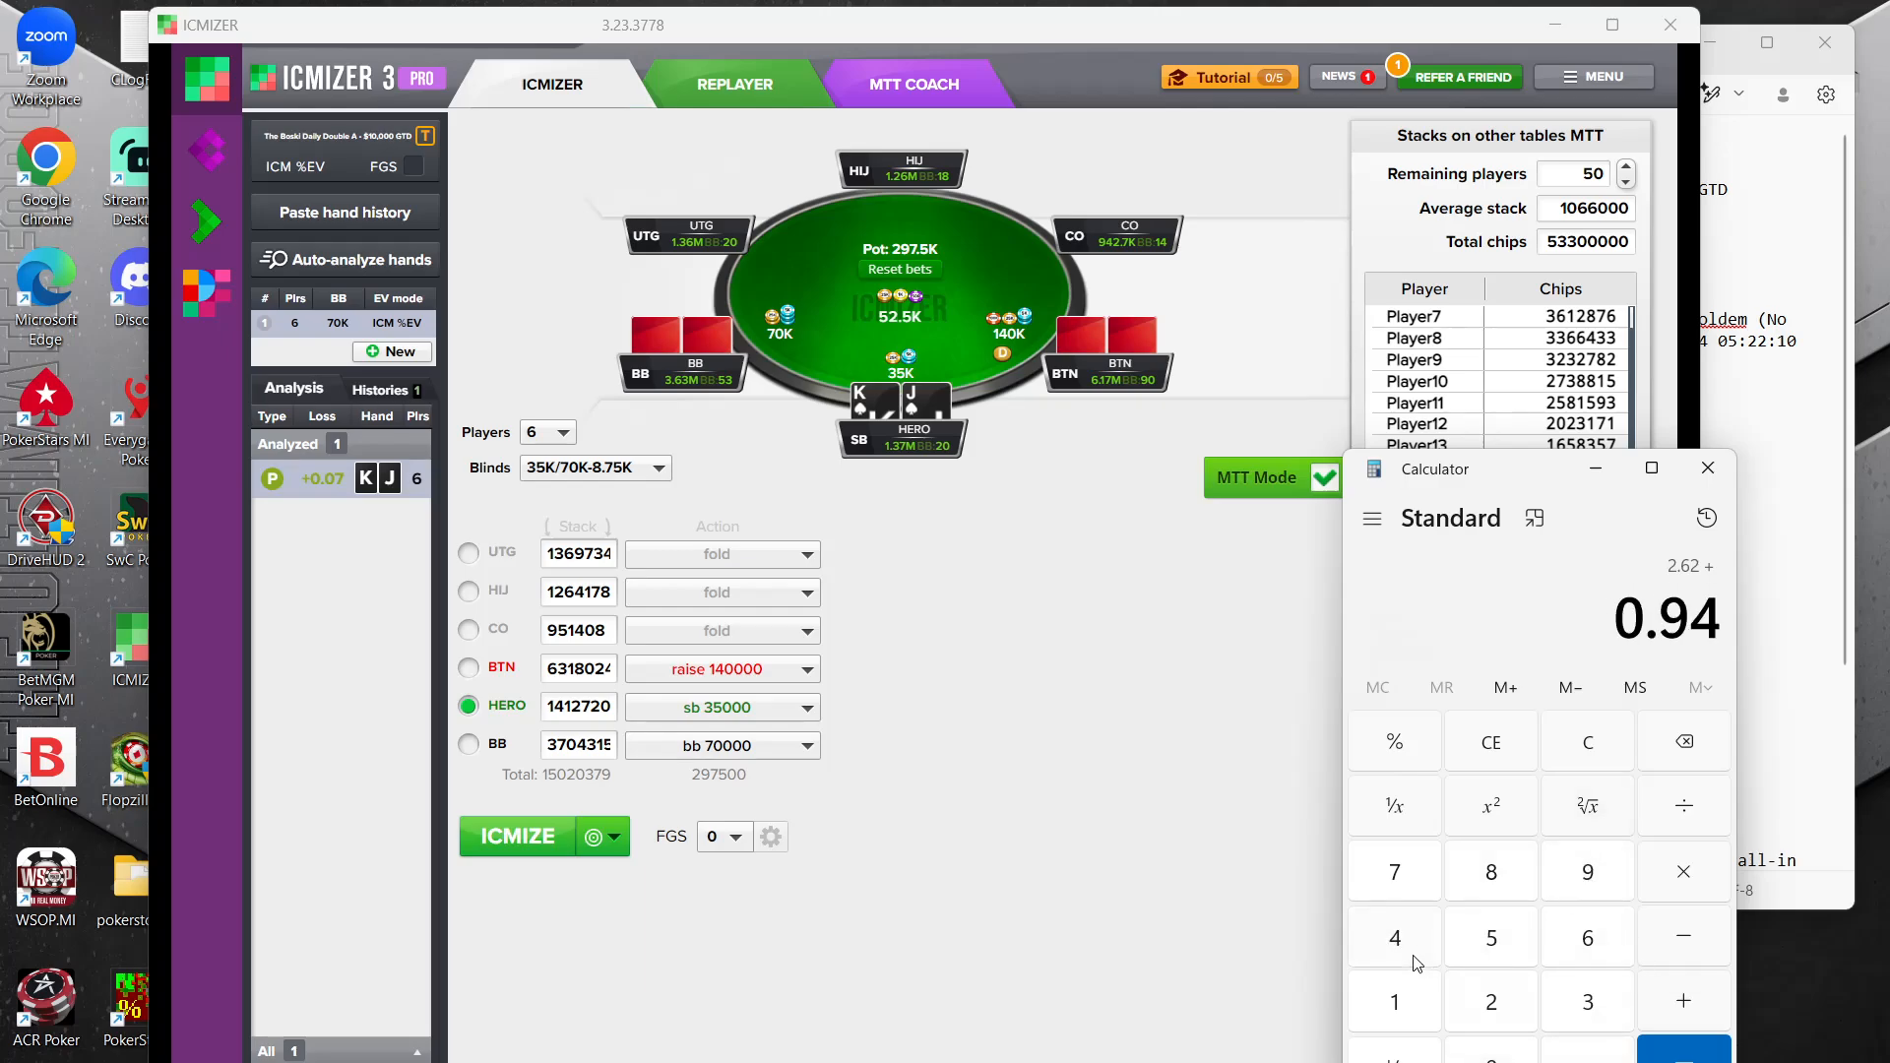
left_click(1494, 1005)
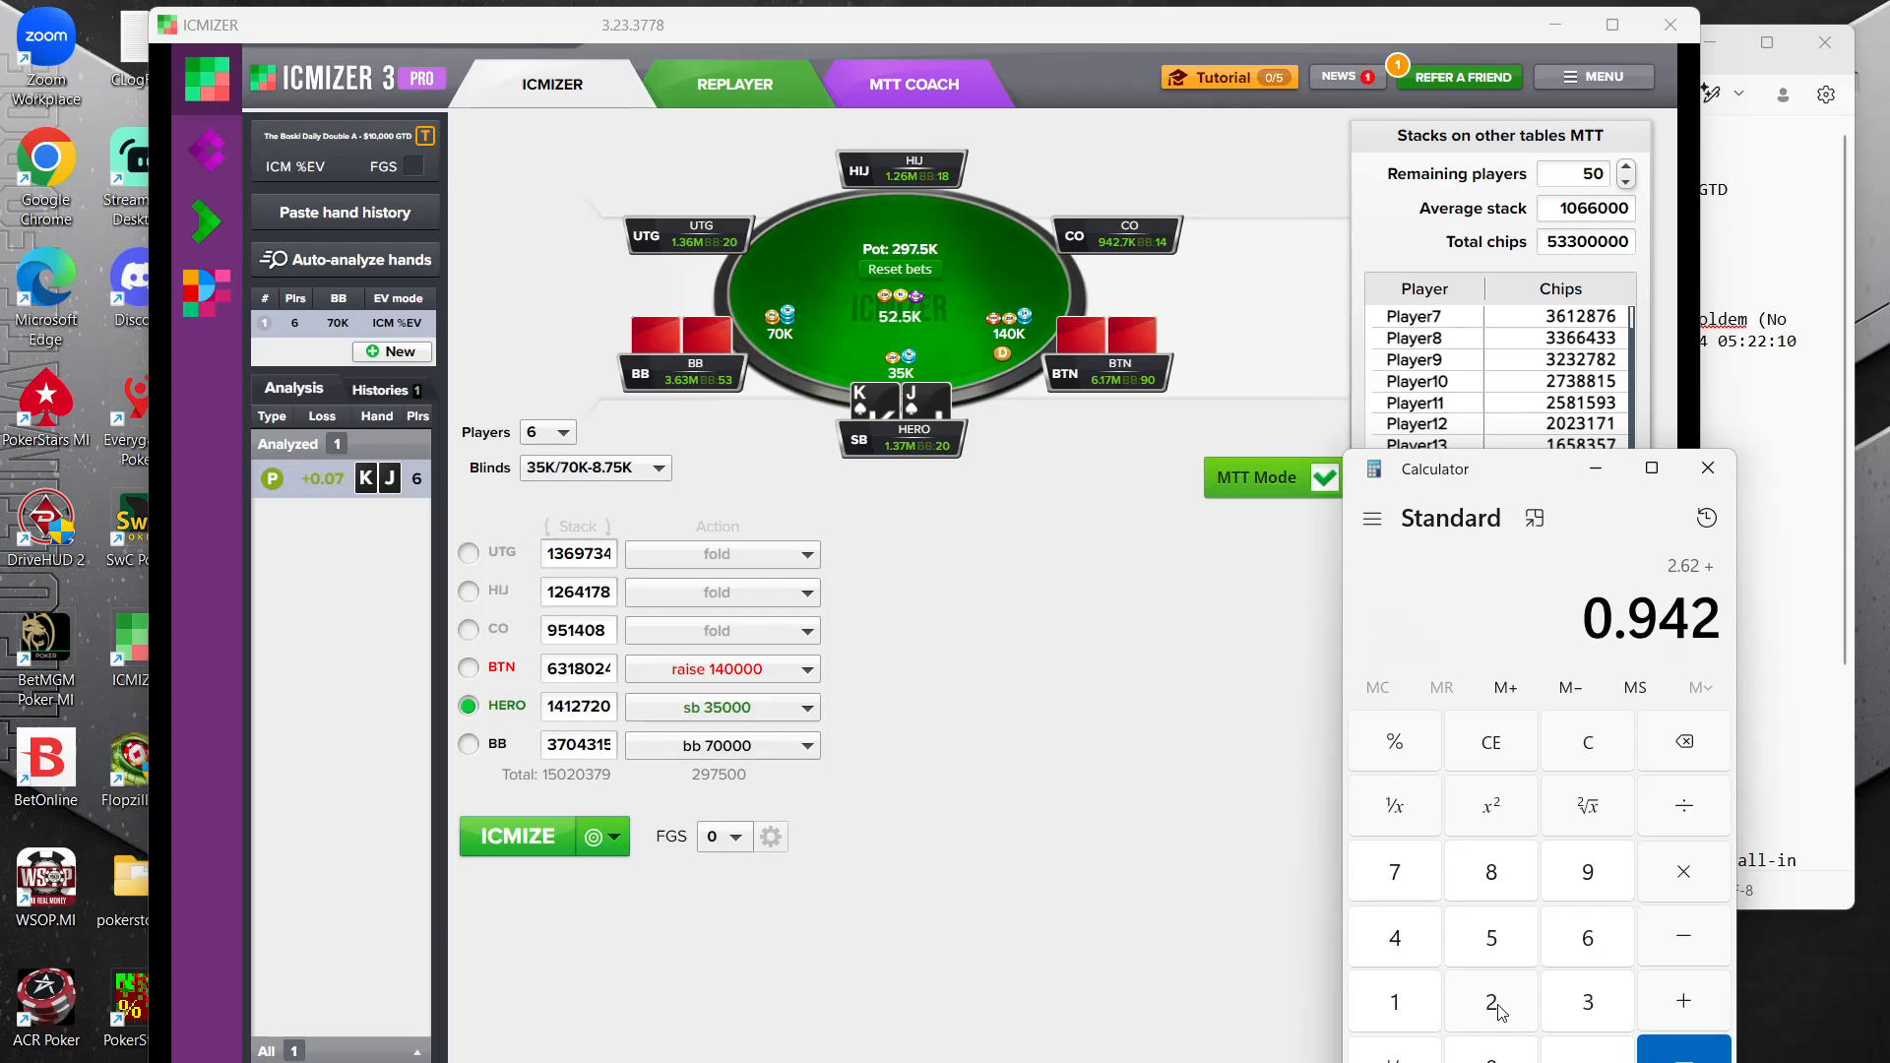
left_click(1703, 1003)
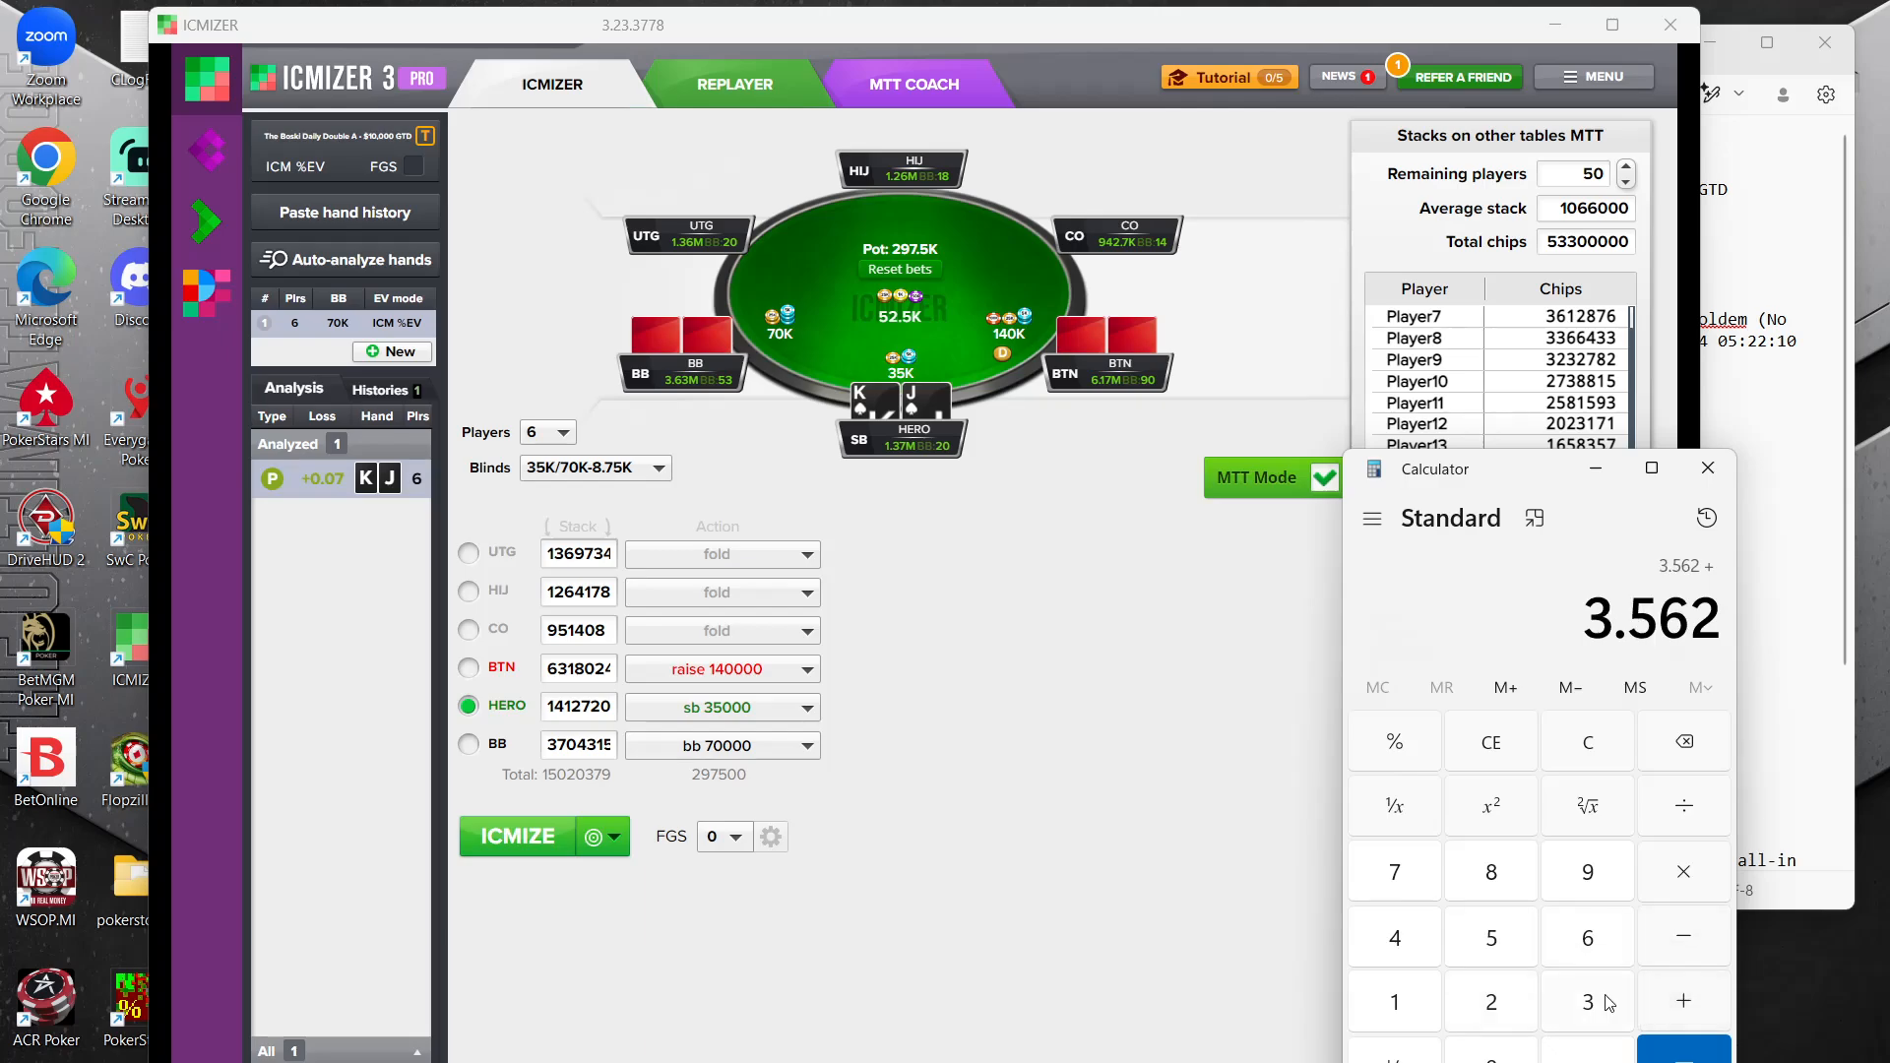
Add the BTN stack of 6.17 to the running total in Calculator
left_click(1587, 938)
left_click(1551, 1050)
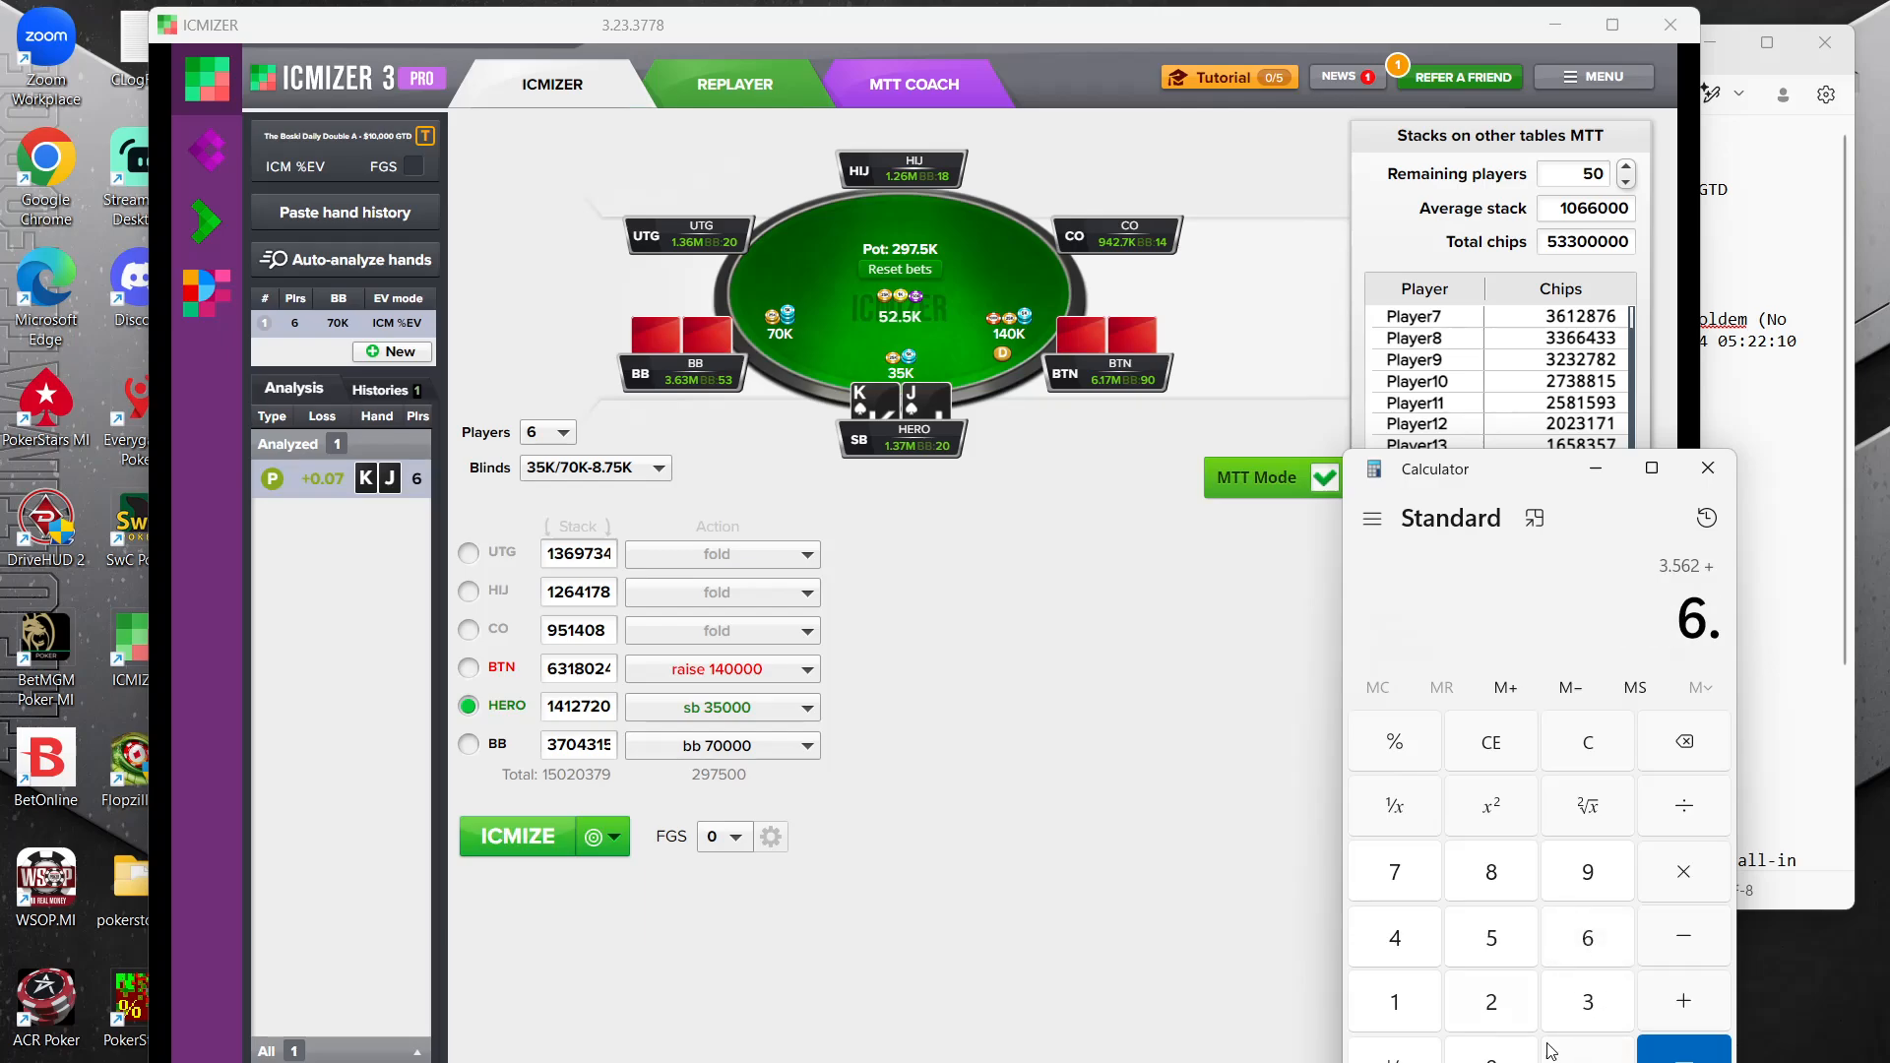
left_click(1421, 1009)
left_click(1426, 888)
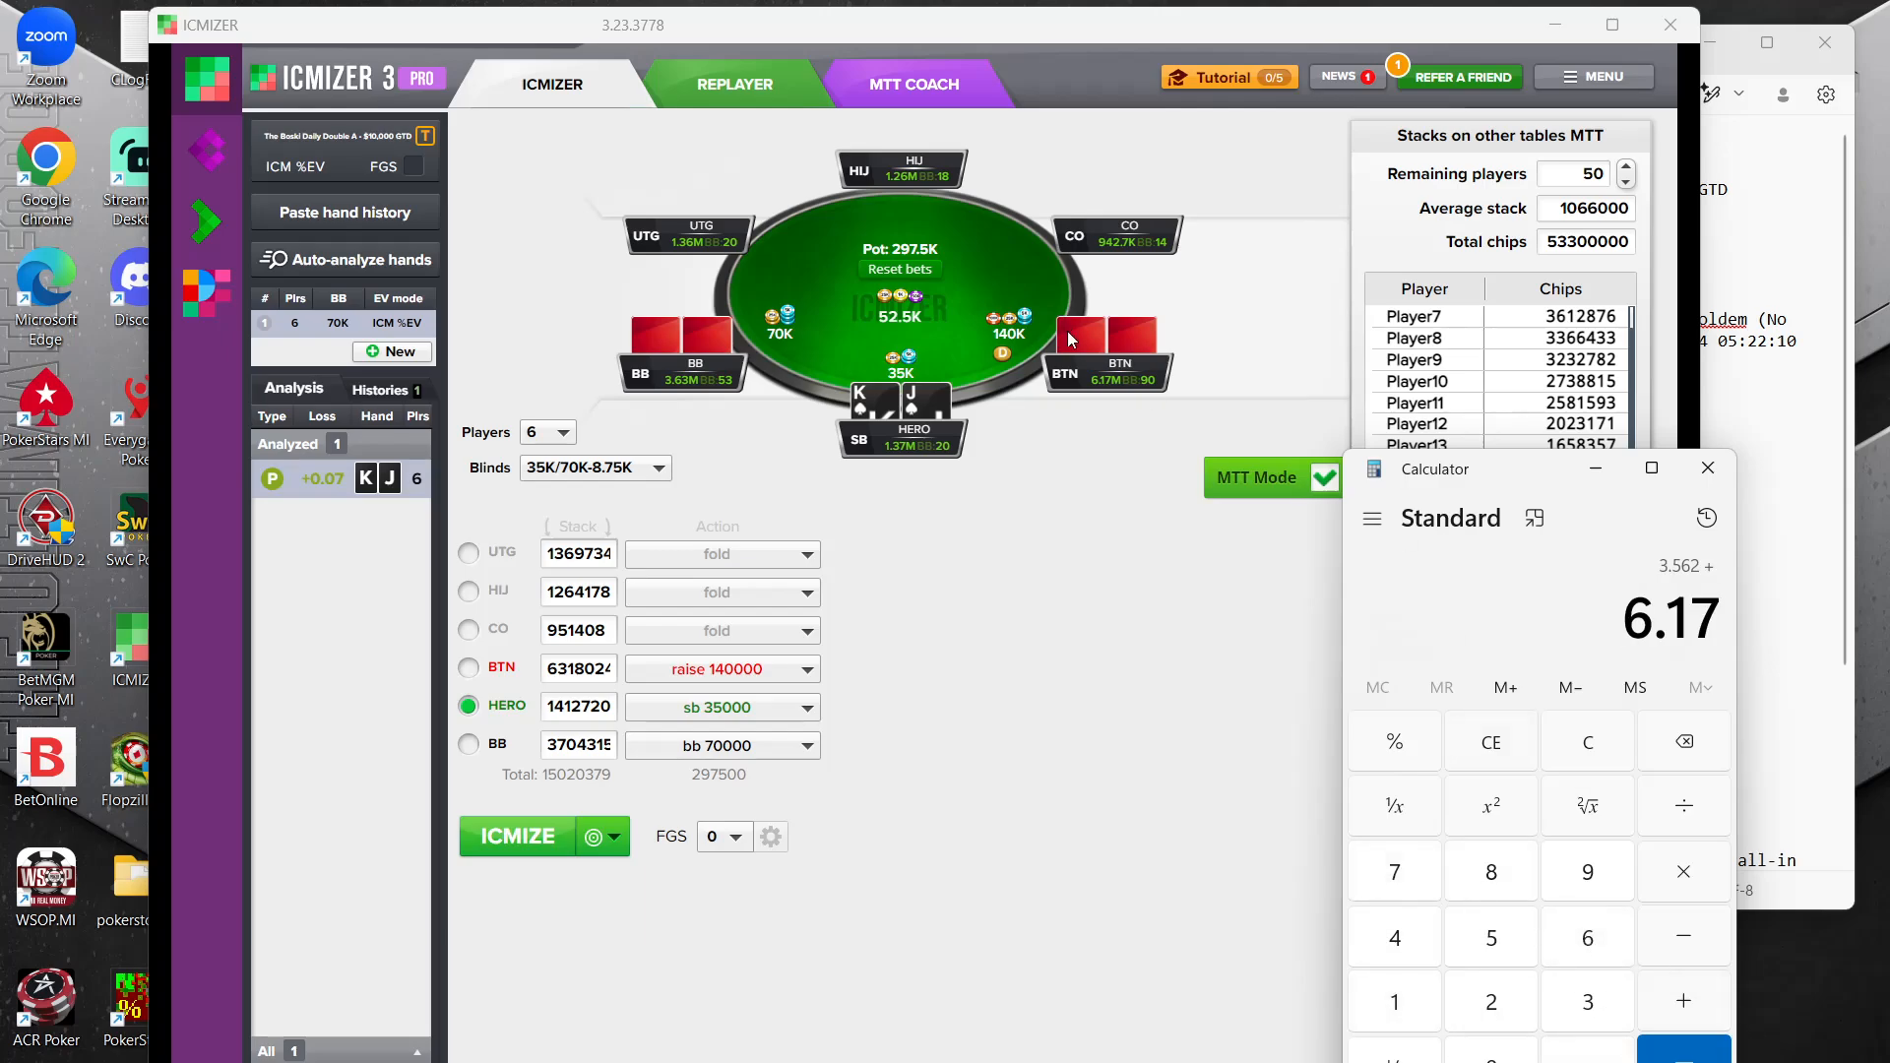
left_click(1689, 992)
Add Hero's 1.37 and the BB's 3.63 and finish the sum of all table stacks
left_click(1414, 989)
left_click(1587, 1050)
left_click(1595, 1009)
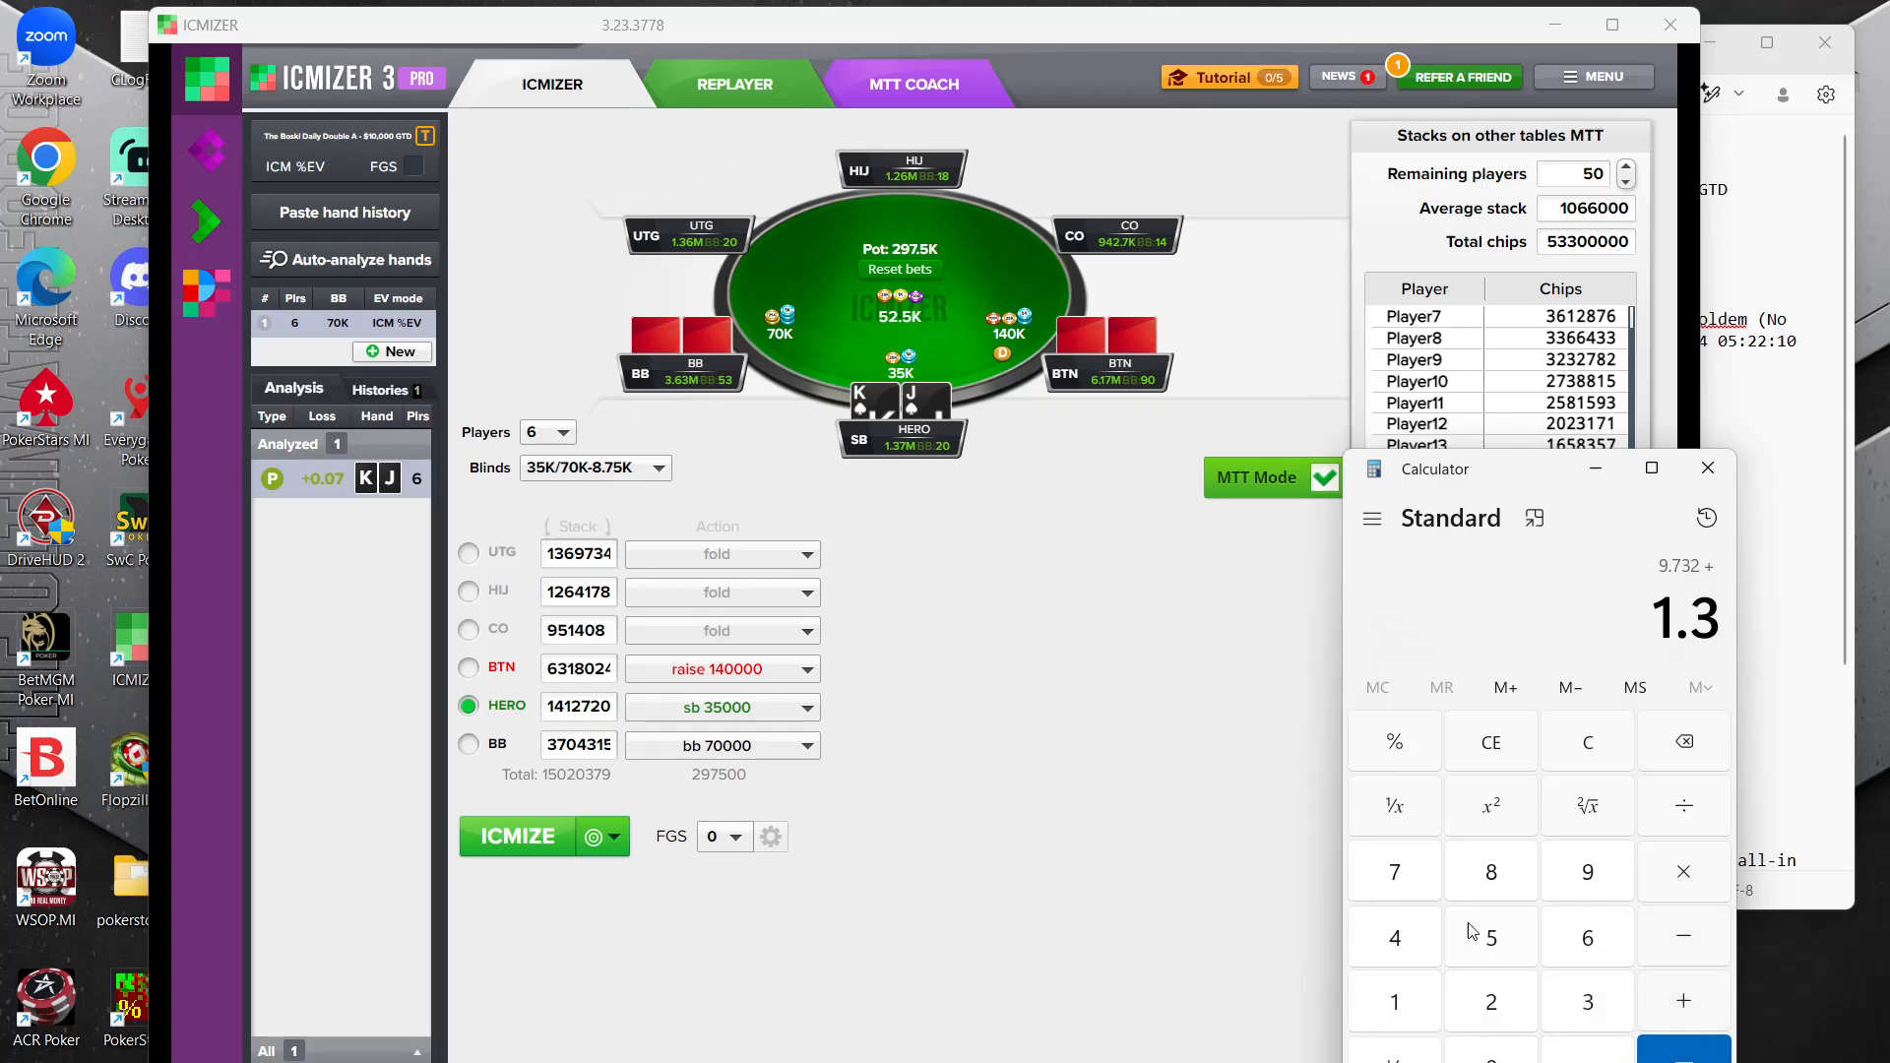
left_click(1420, 898)
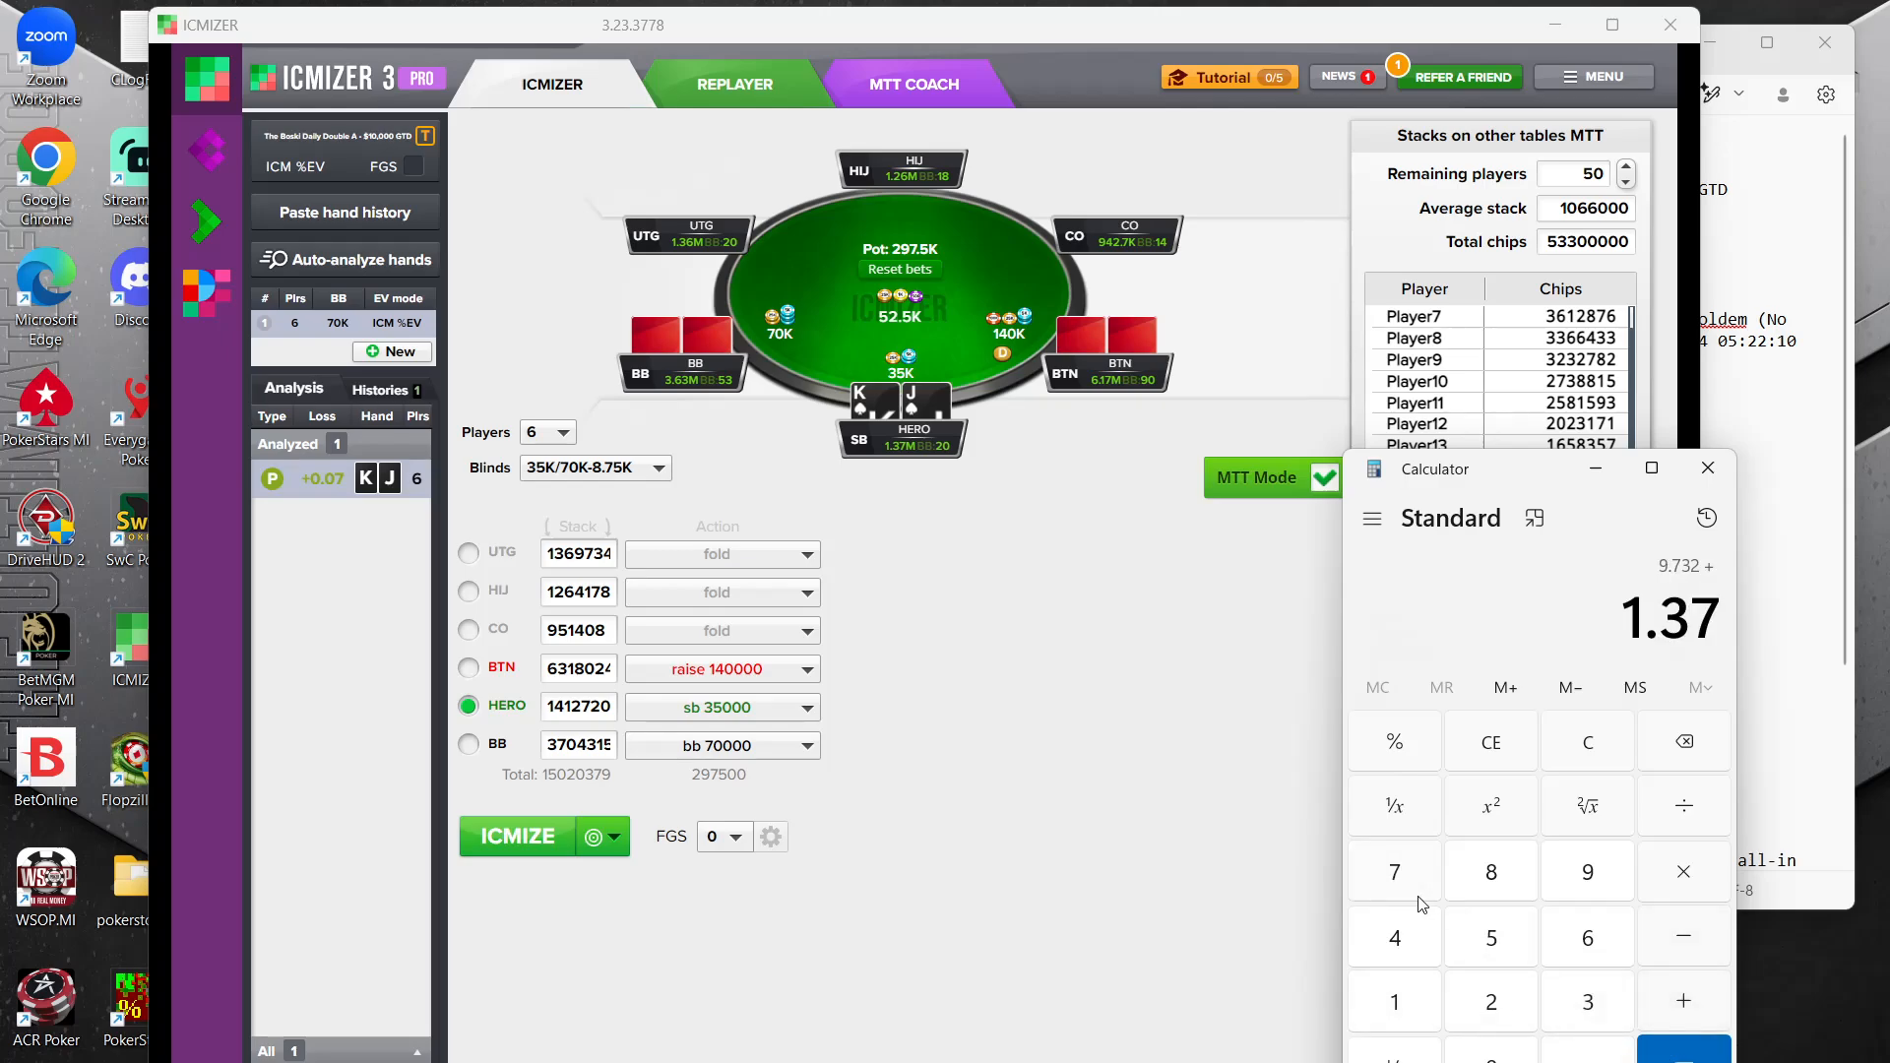
left_click(1683, 1001)
left_click(1588, 1001)
left_click(1588, 1054)
left_click(1588, 938)
left_click(1588, 1001)
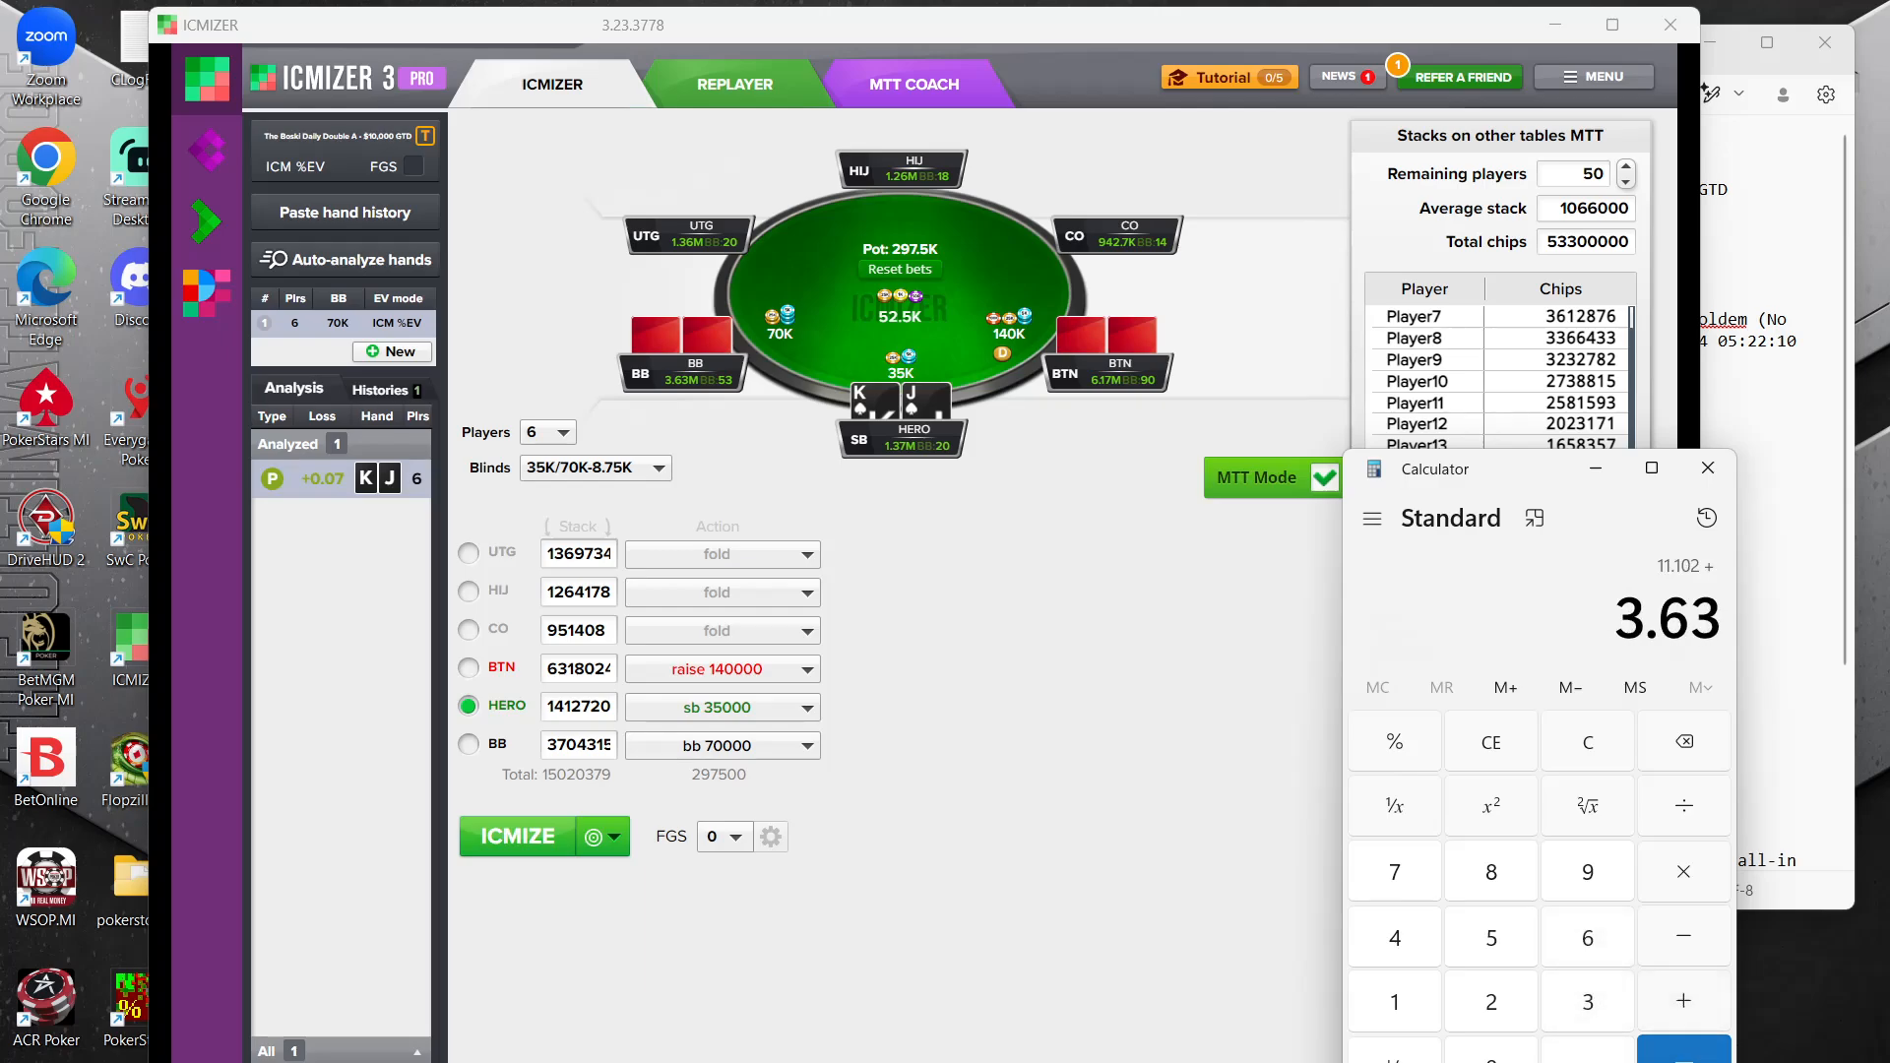
left_click(1683, 1051)
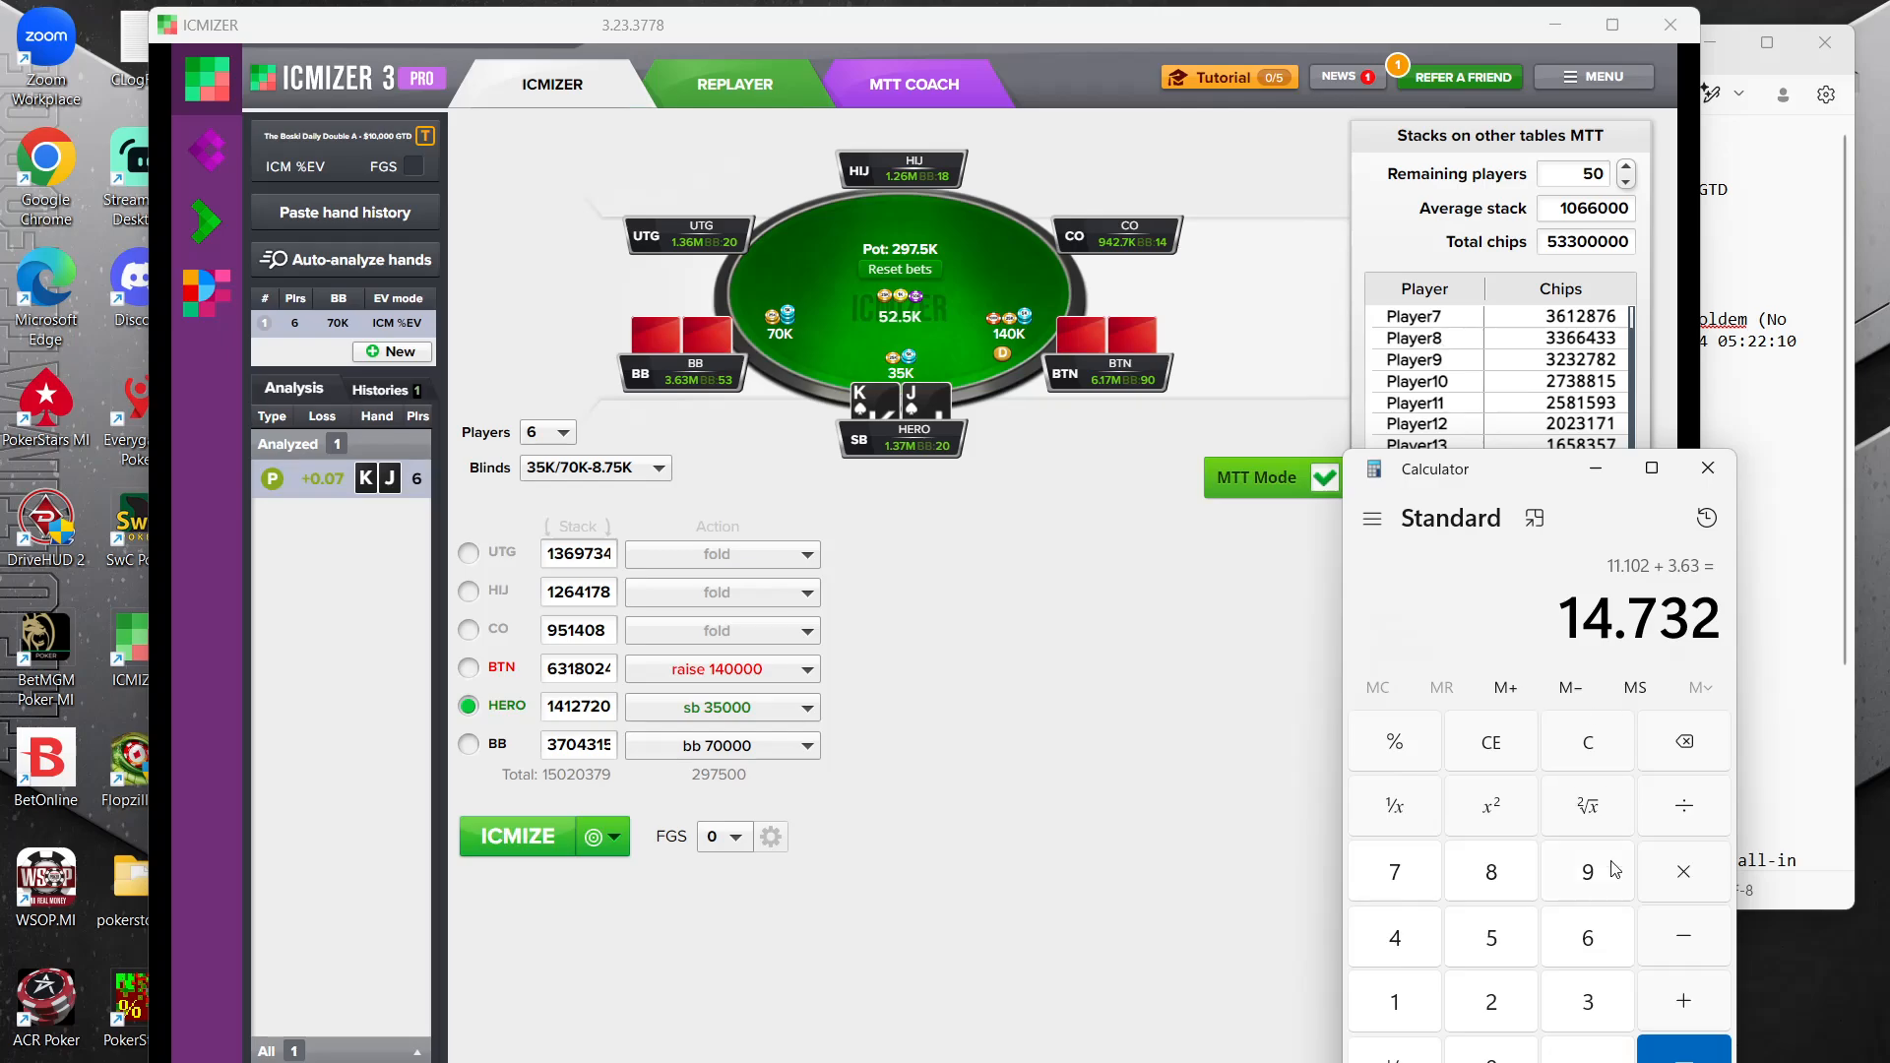
Divide the summed table stacks by 6 to get the average stack
left_click(1684, 830)
left_click(1588, 938)
left_click(1683, 1051)
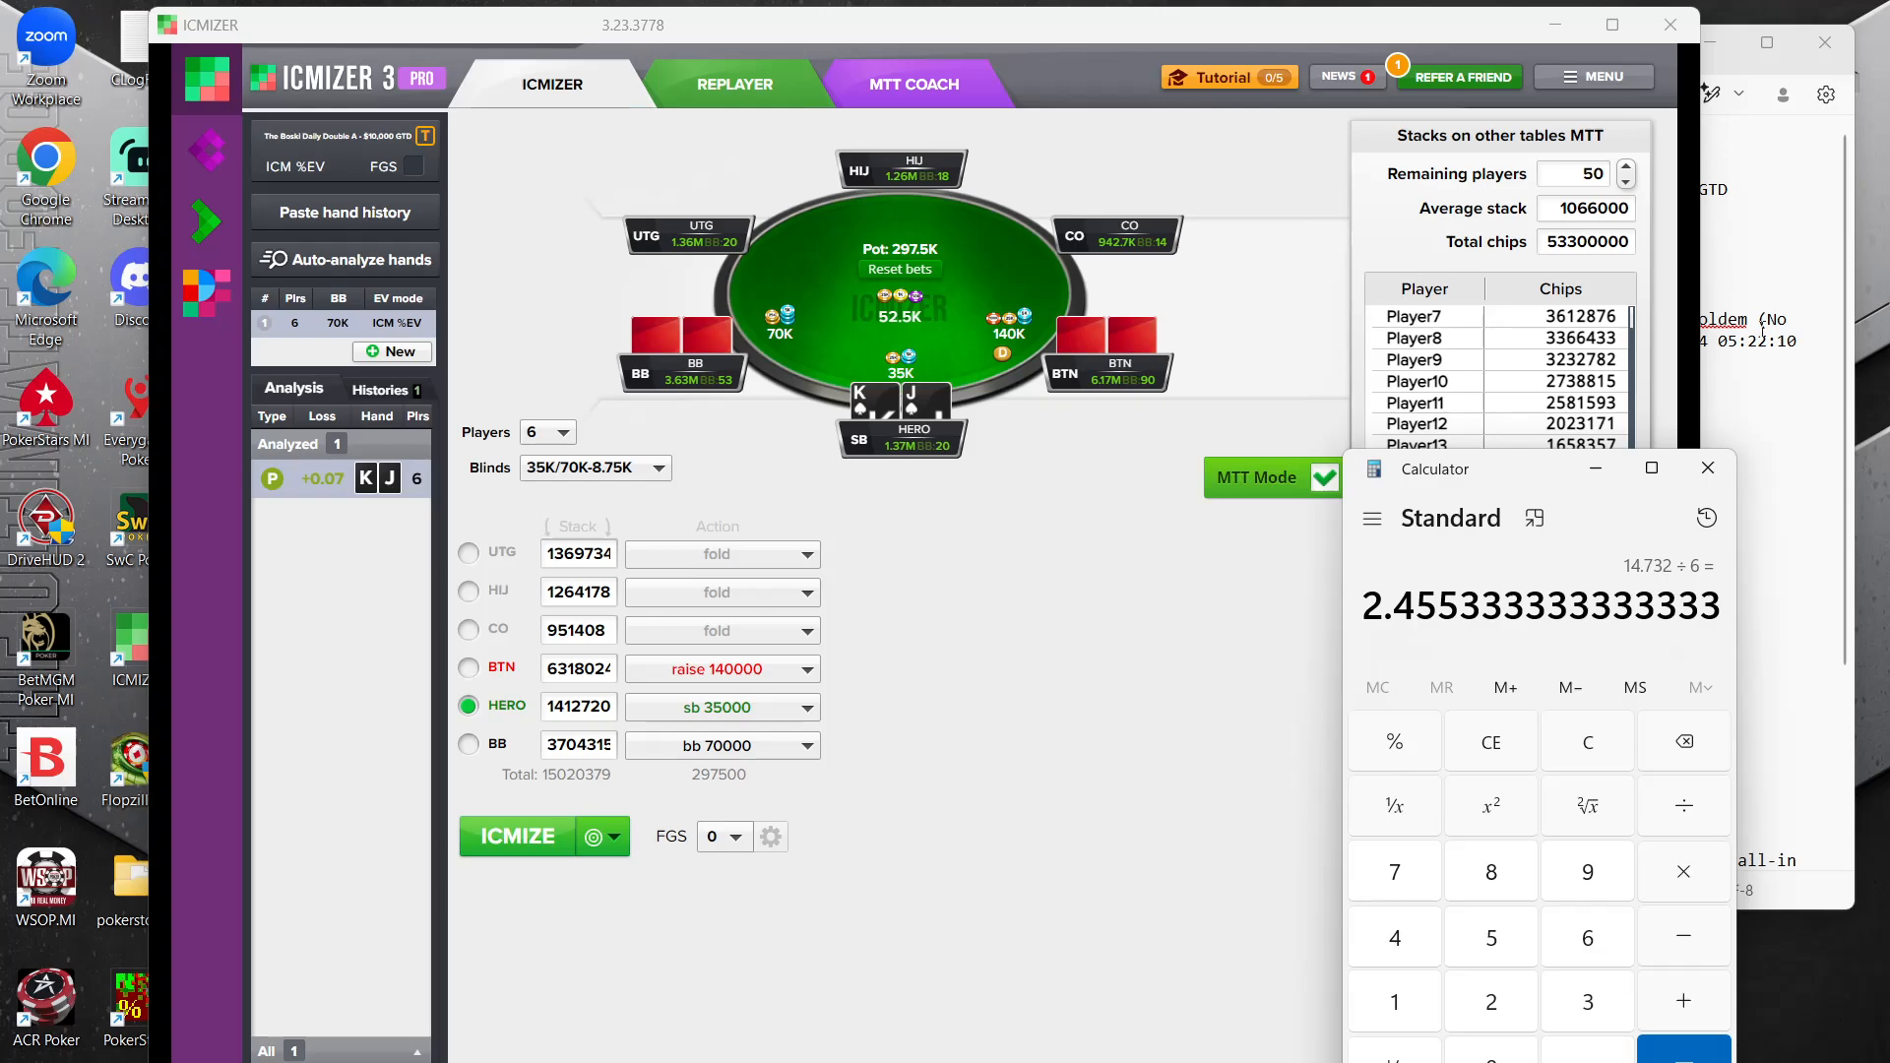
Back in ICMIZER, set the MTT average stack to 2400000 and calculate the KJs push
double_click(1555, 207)
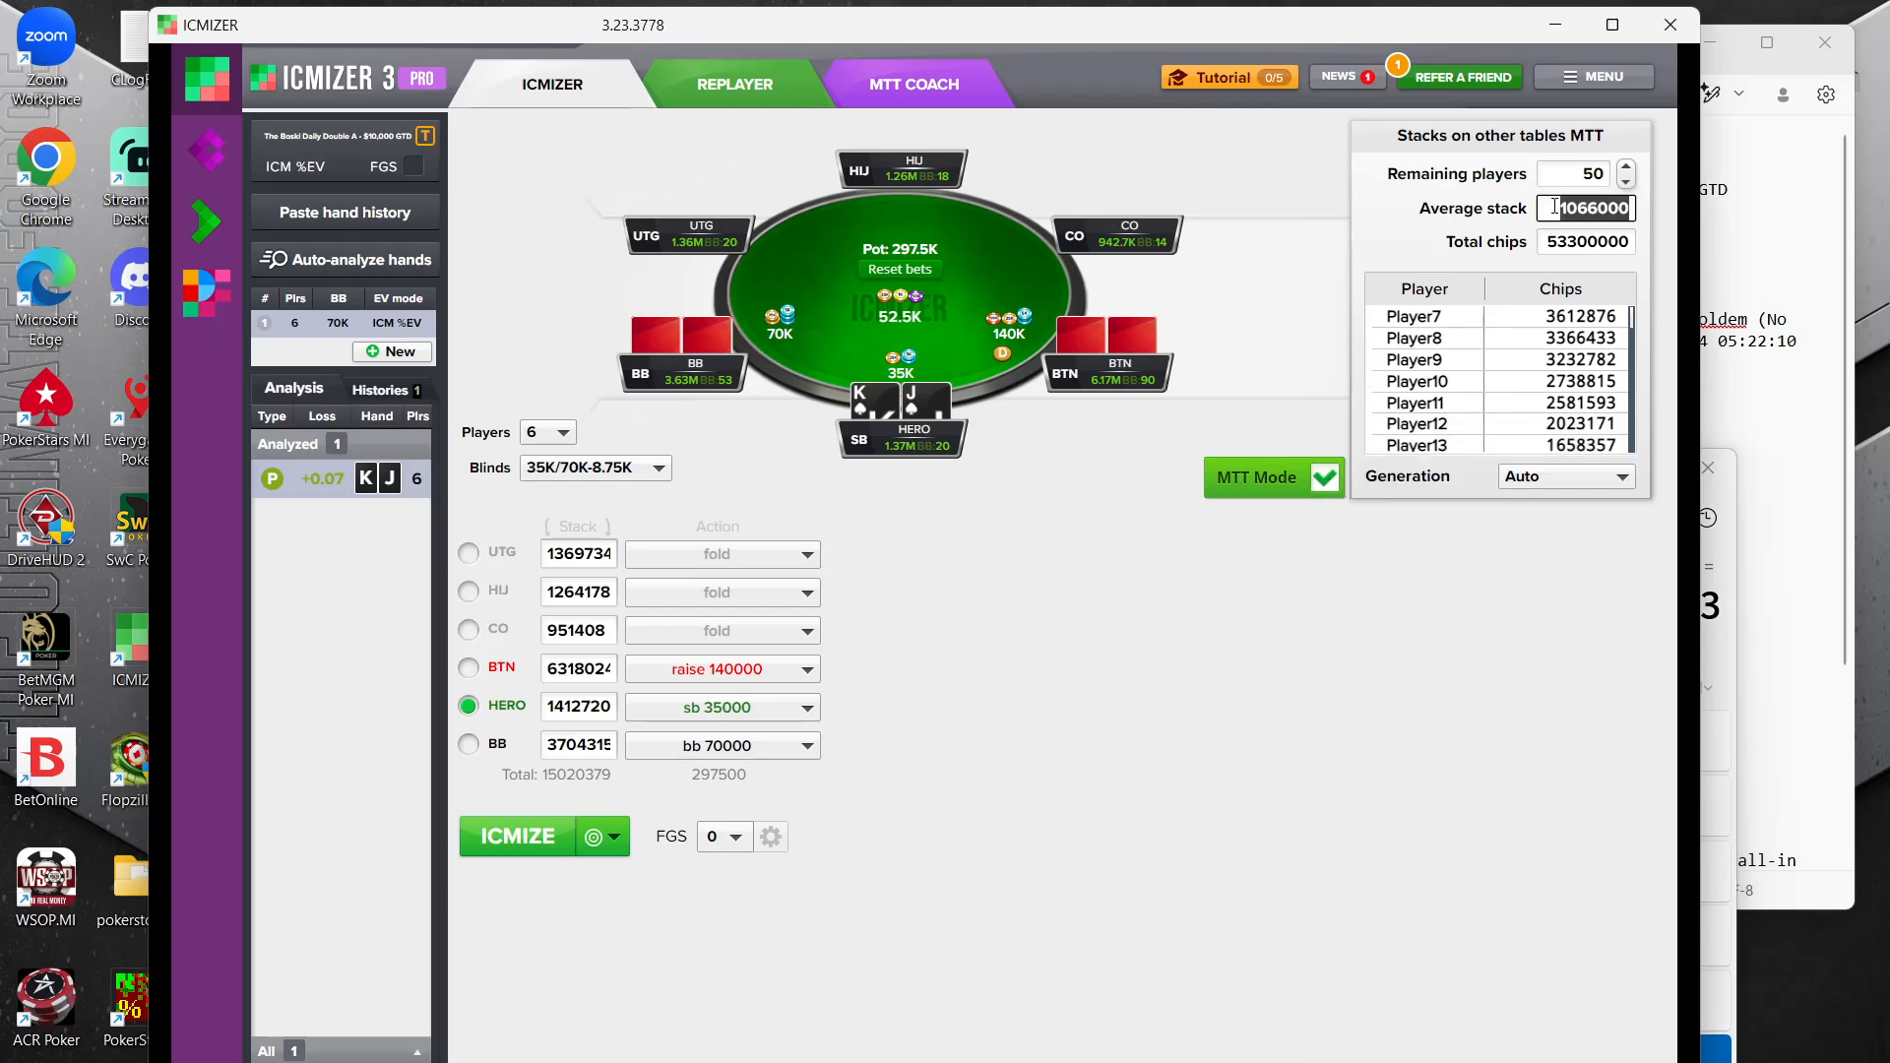
type("2400")
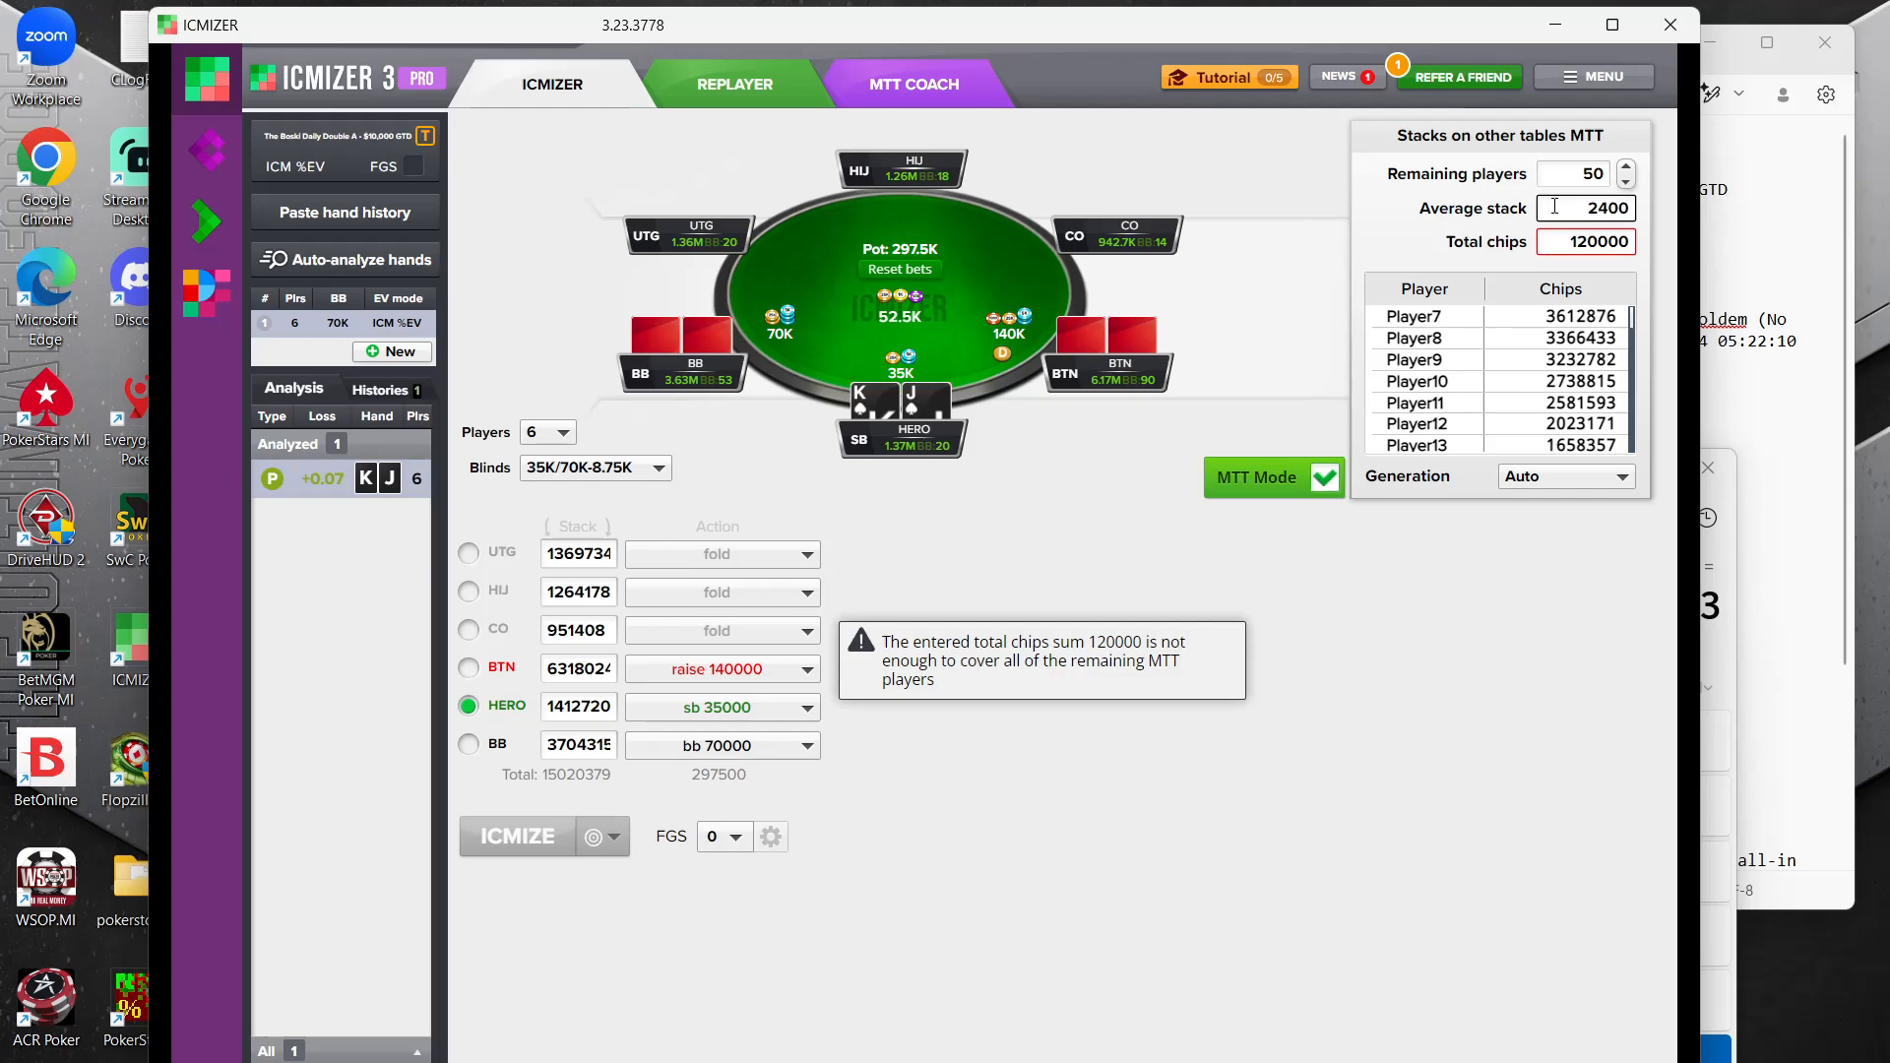
type("000")
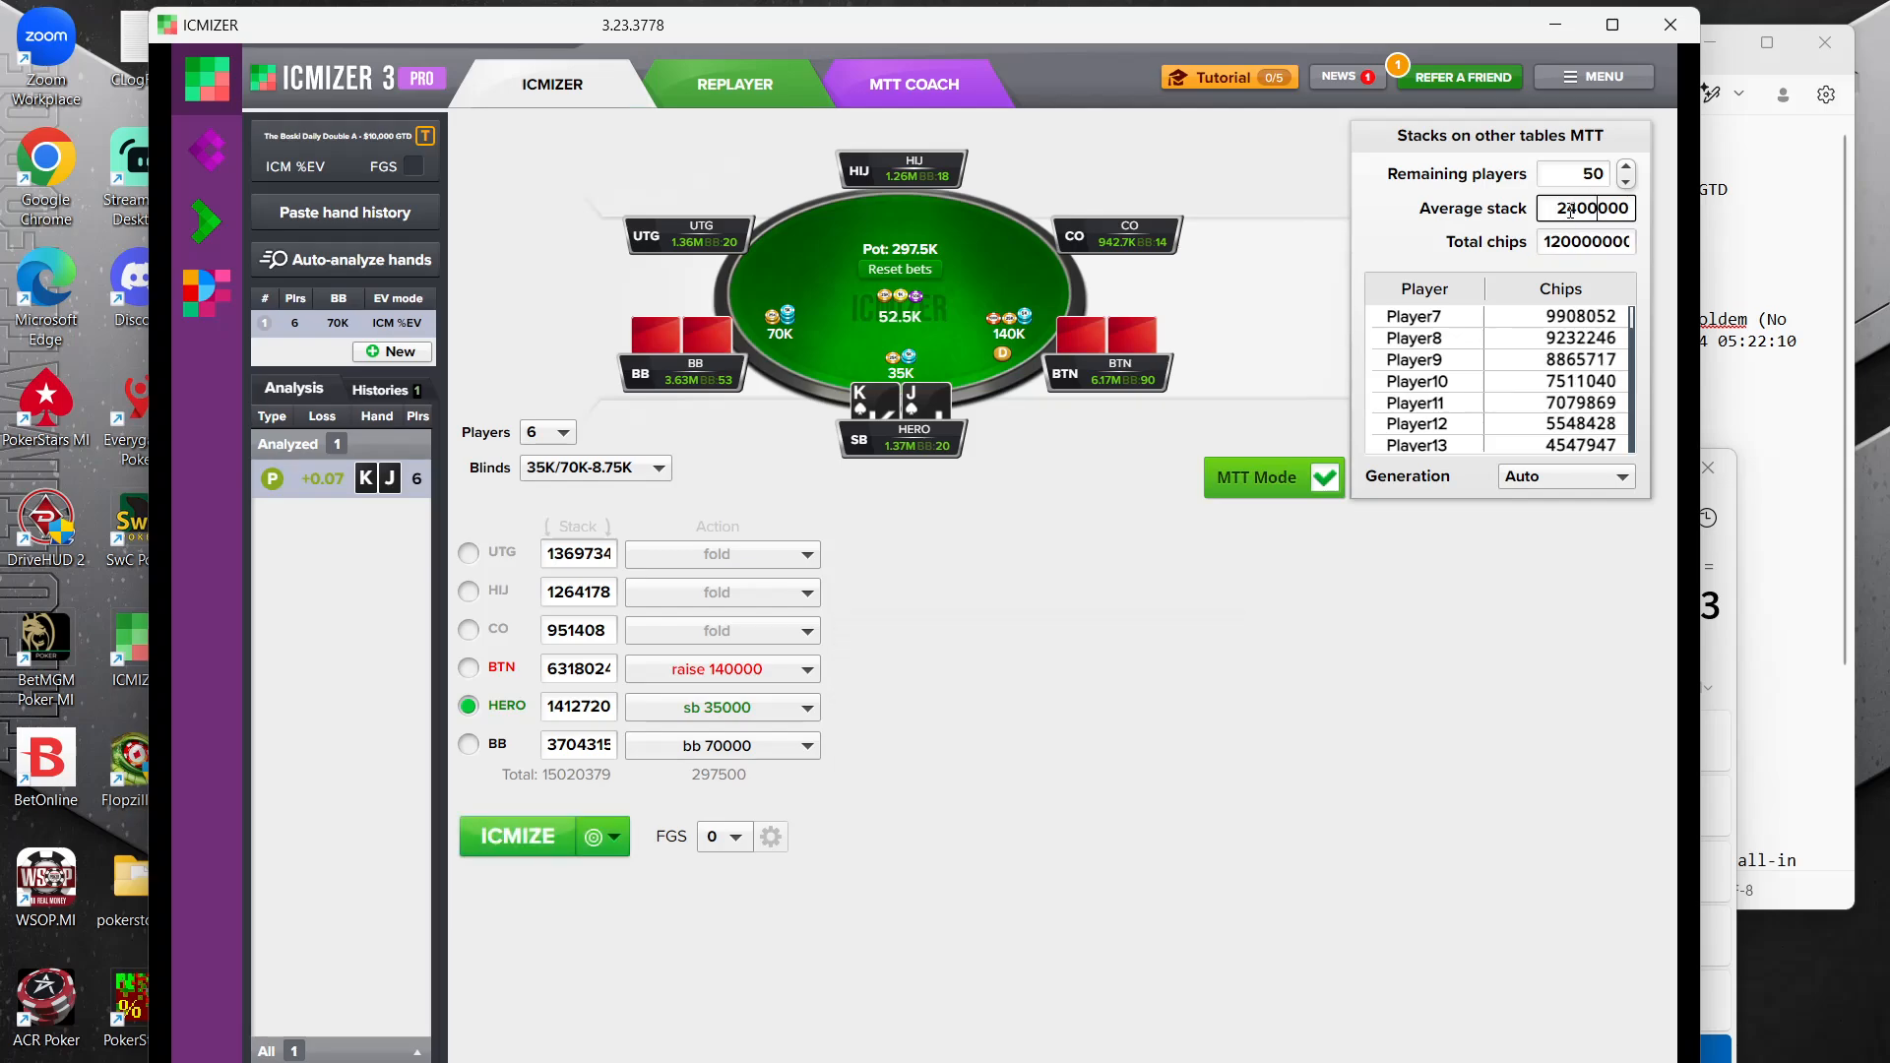
left_click(1291, 655)
left_click(516, 844)
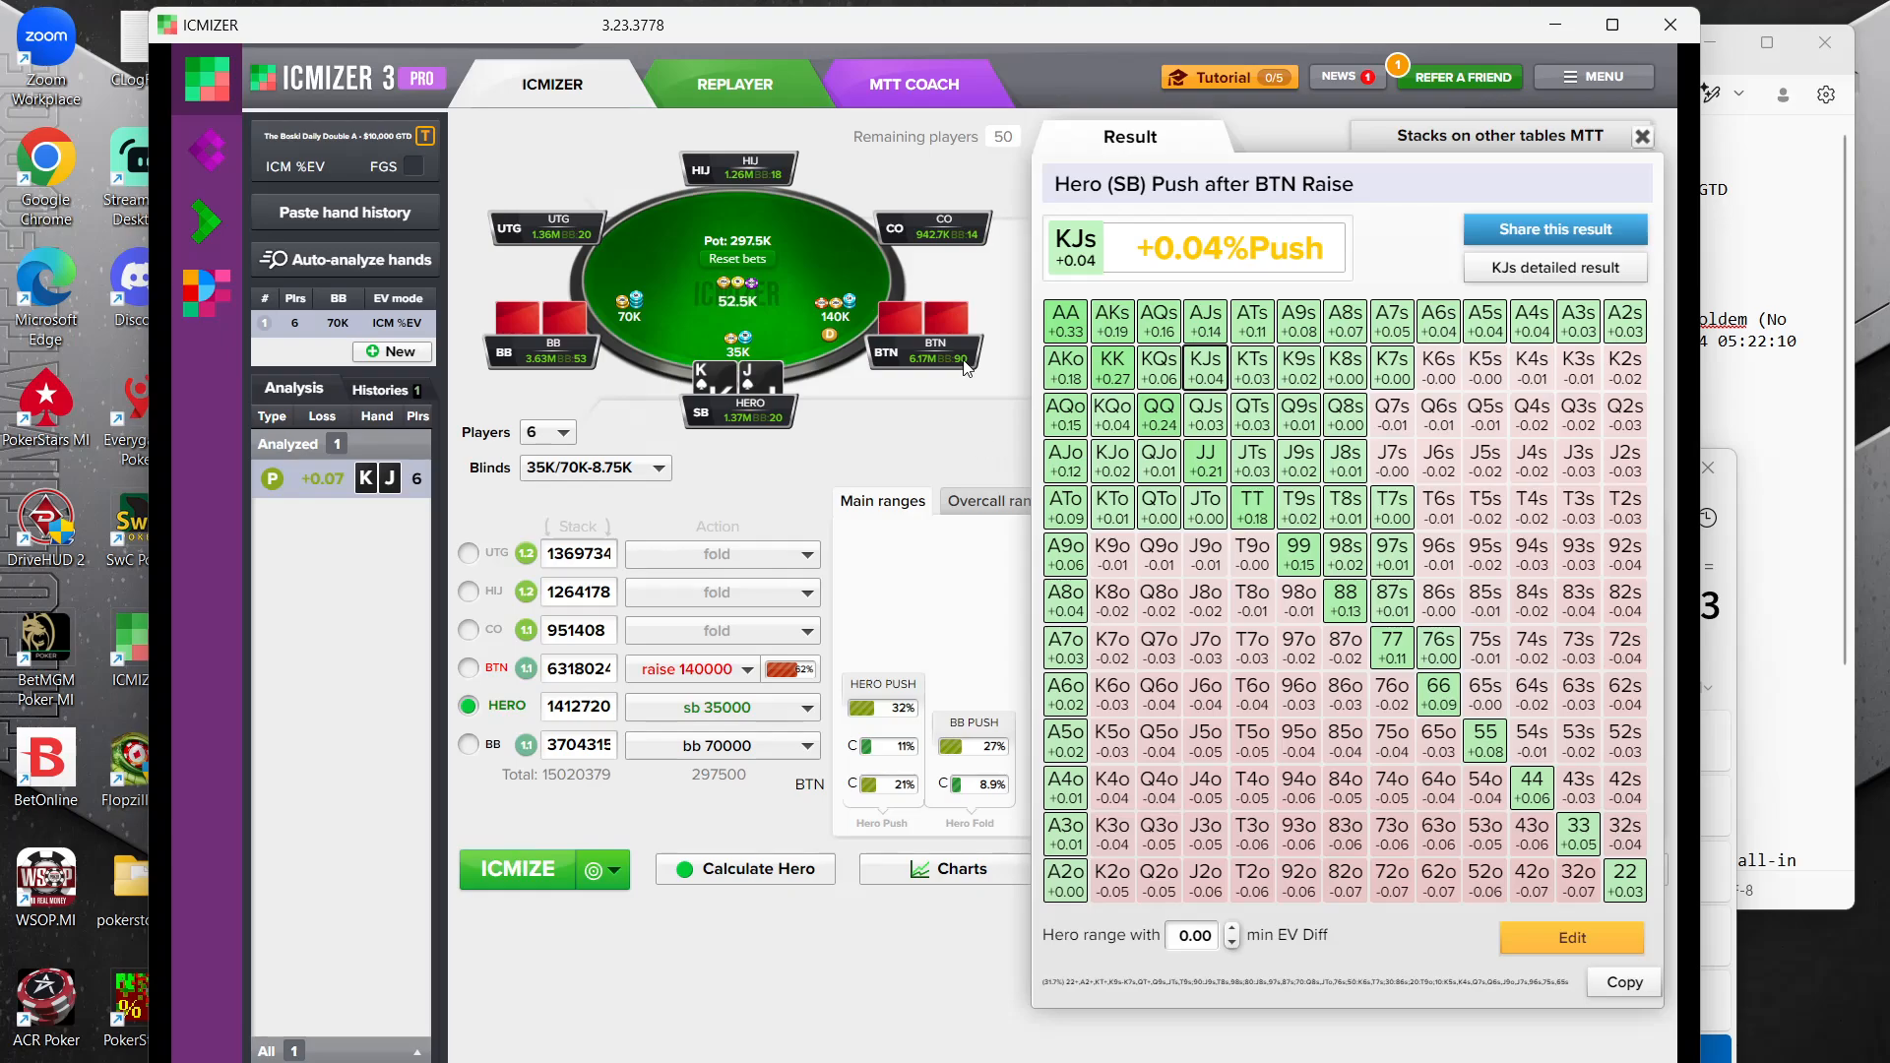
Open the BTN raise range for editing and add T5s, 98s, 97s, 96s, 86s and 85s
left_click(784, 674)
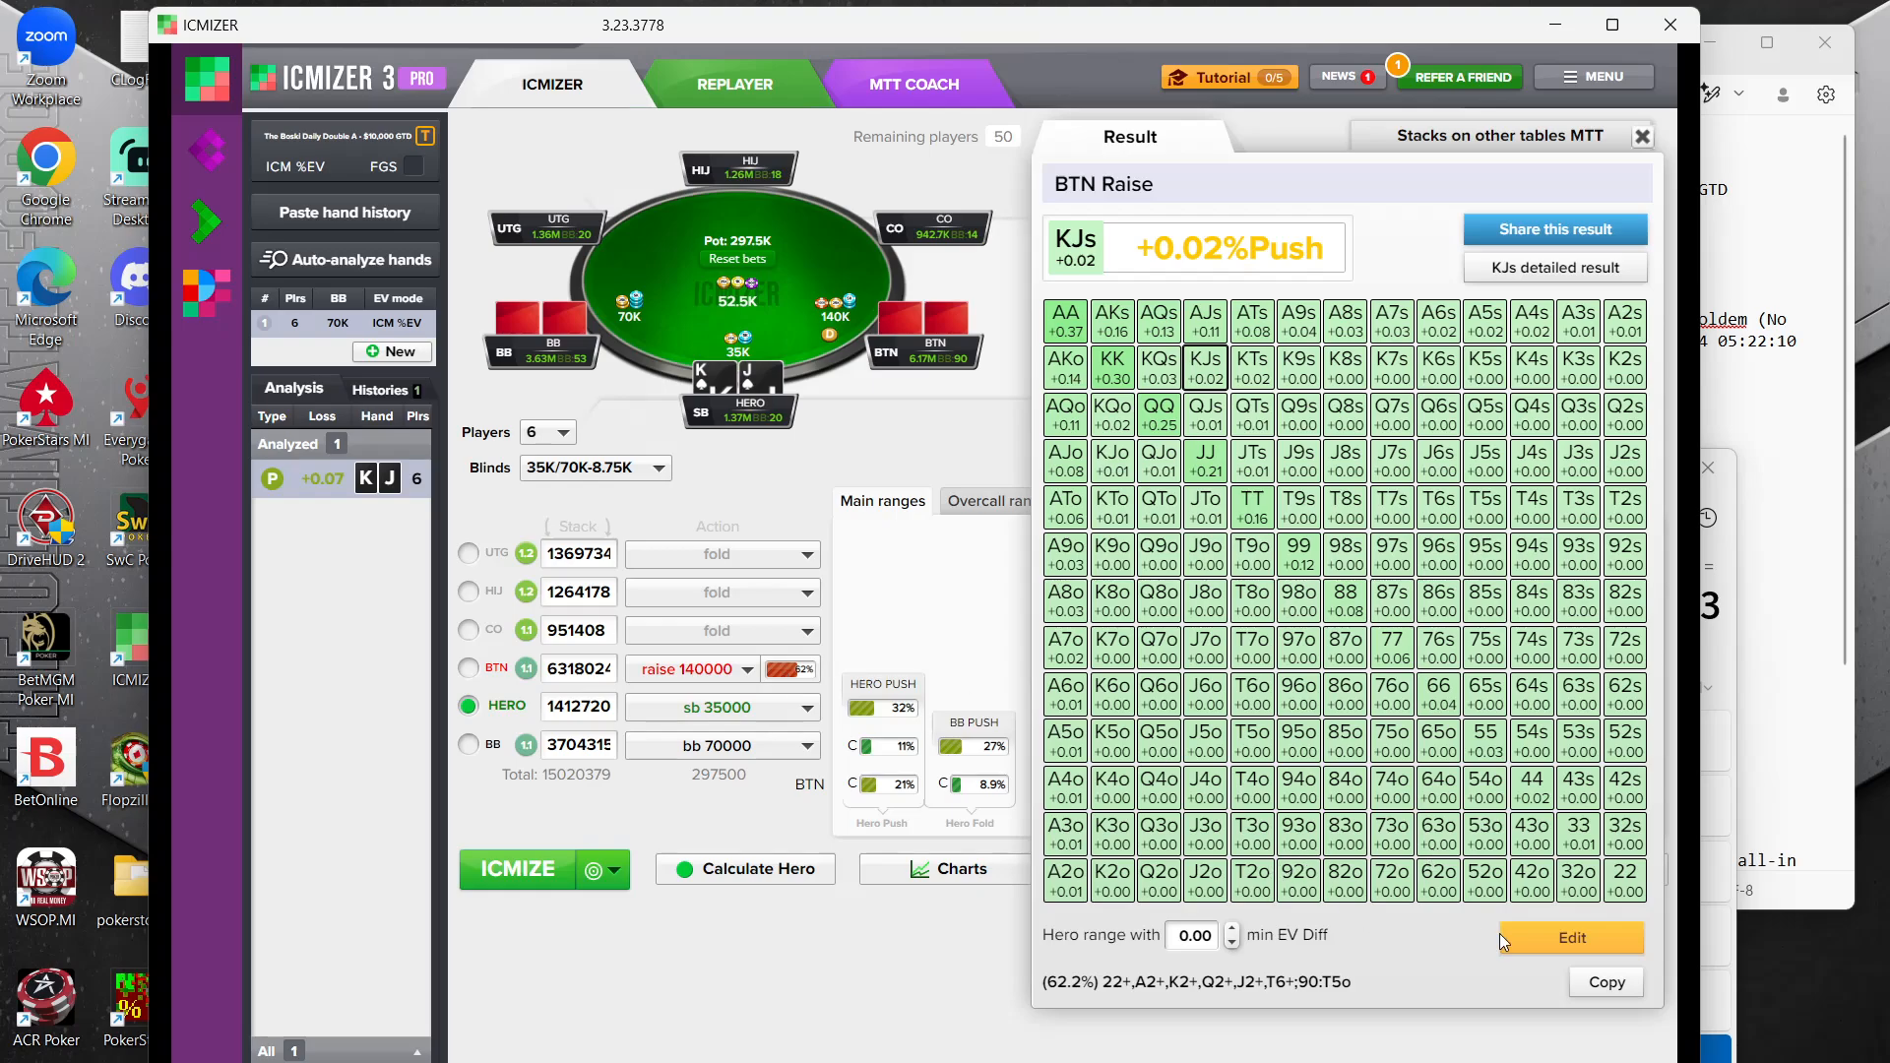
left_click(1570, 938)
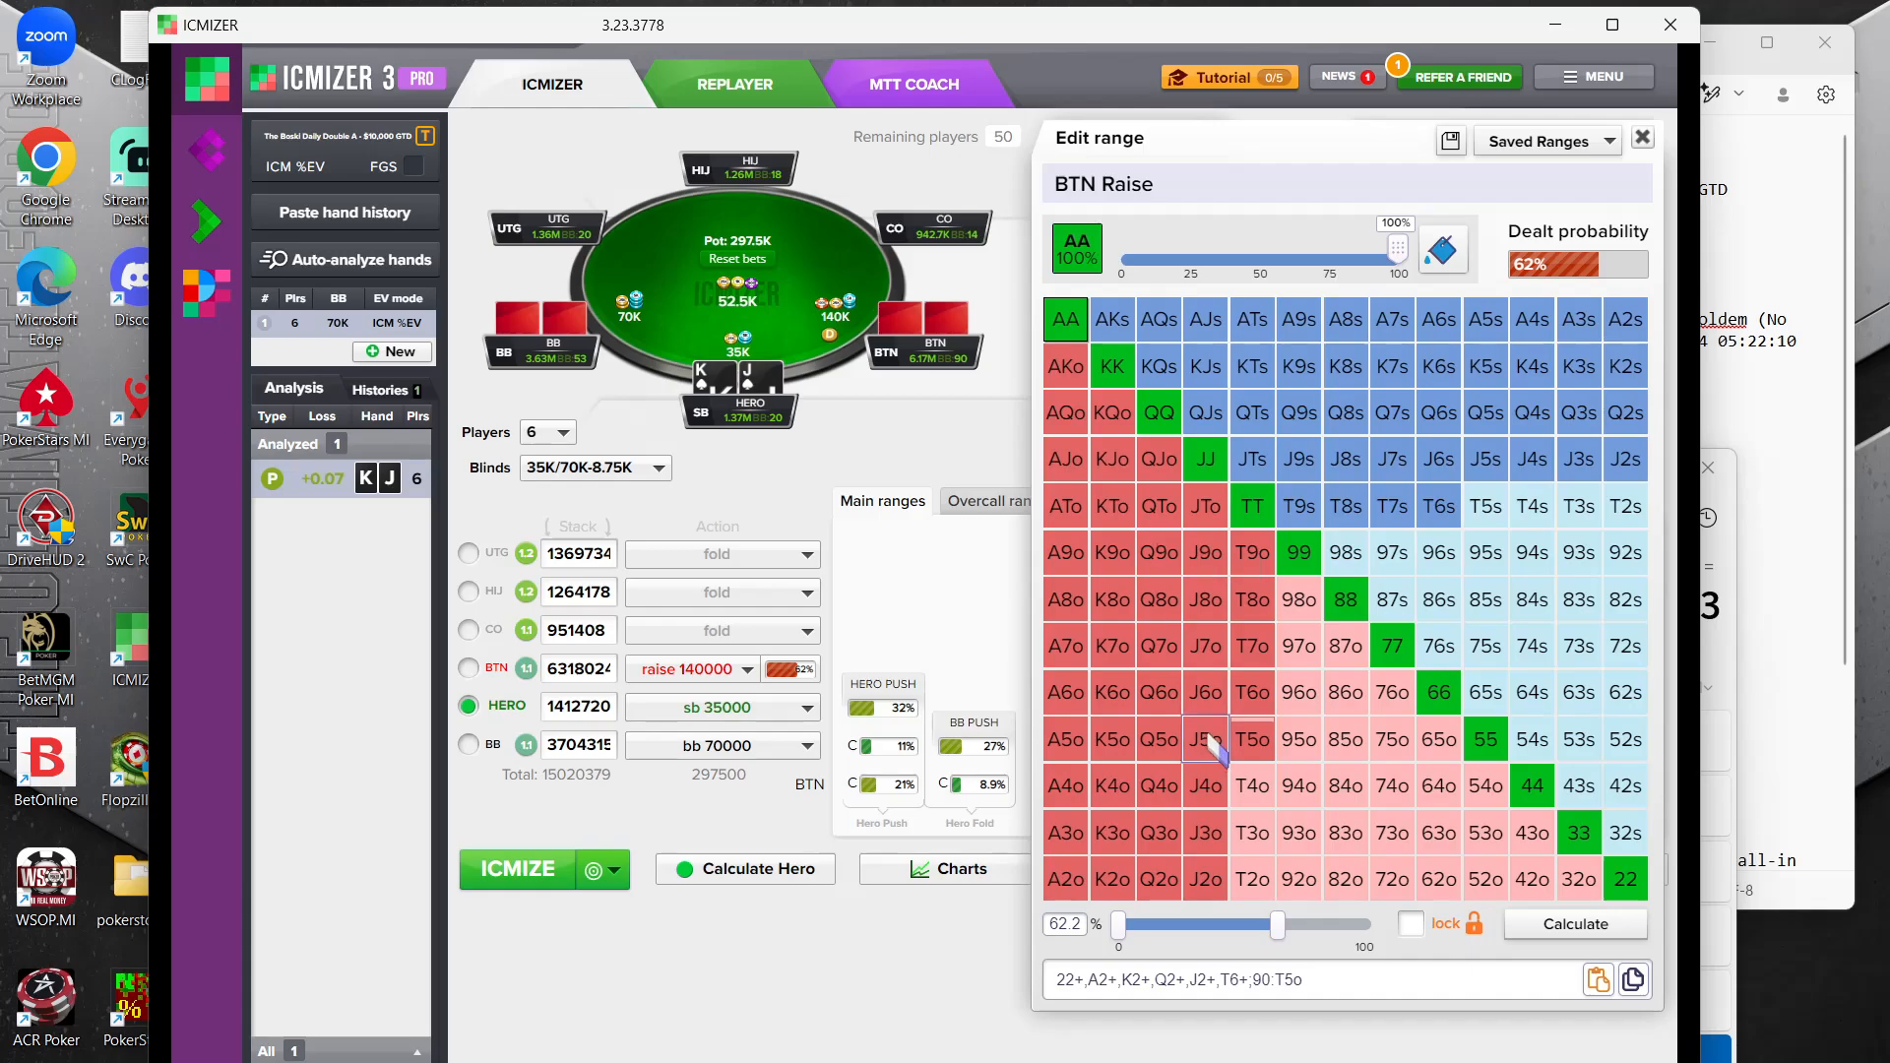
left_click(1486, 507)
left_click(1345, 552)
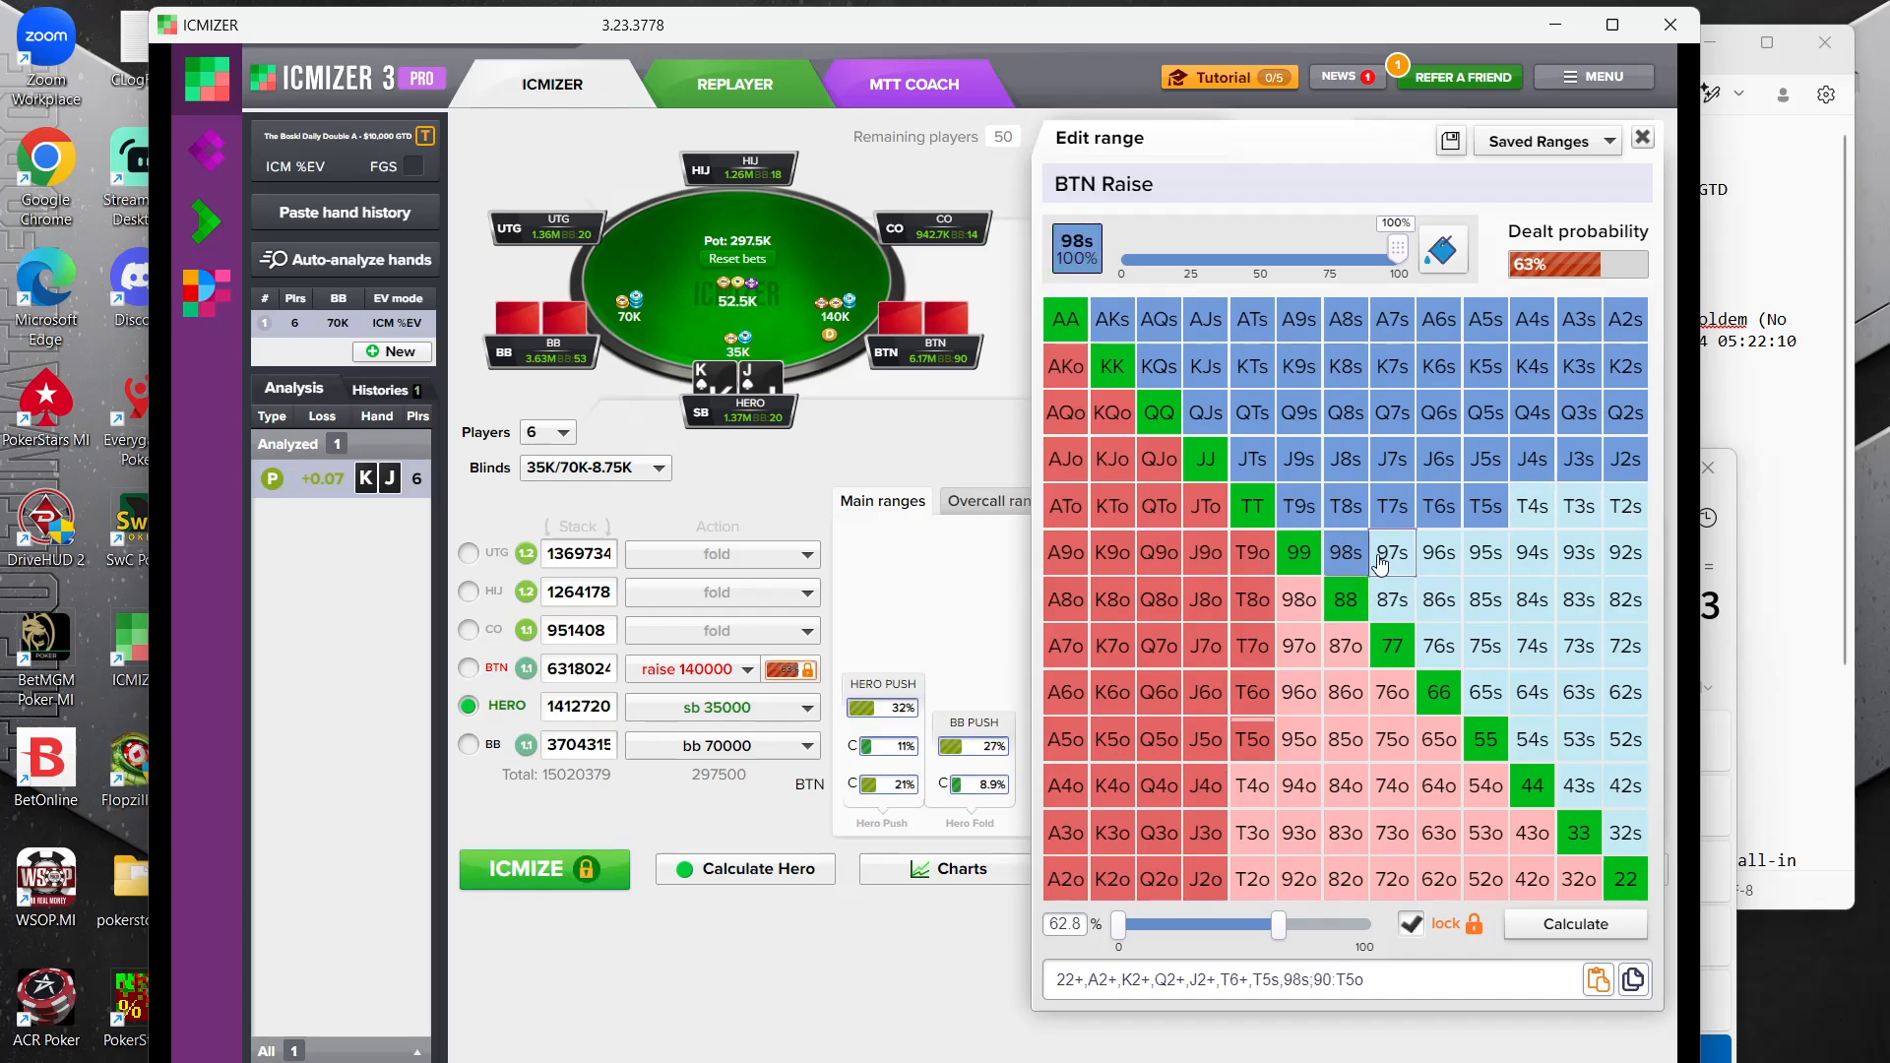
left_click(1392, 552)
left_click(1438, 553)
left_click(1438, 599)
left_click(1485, 599)
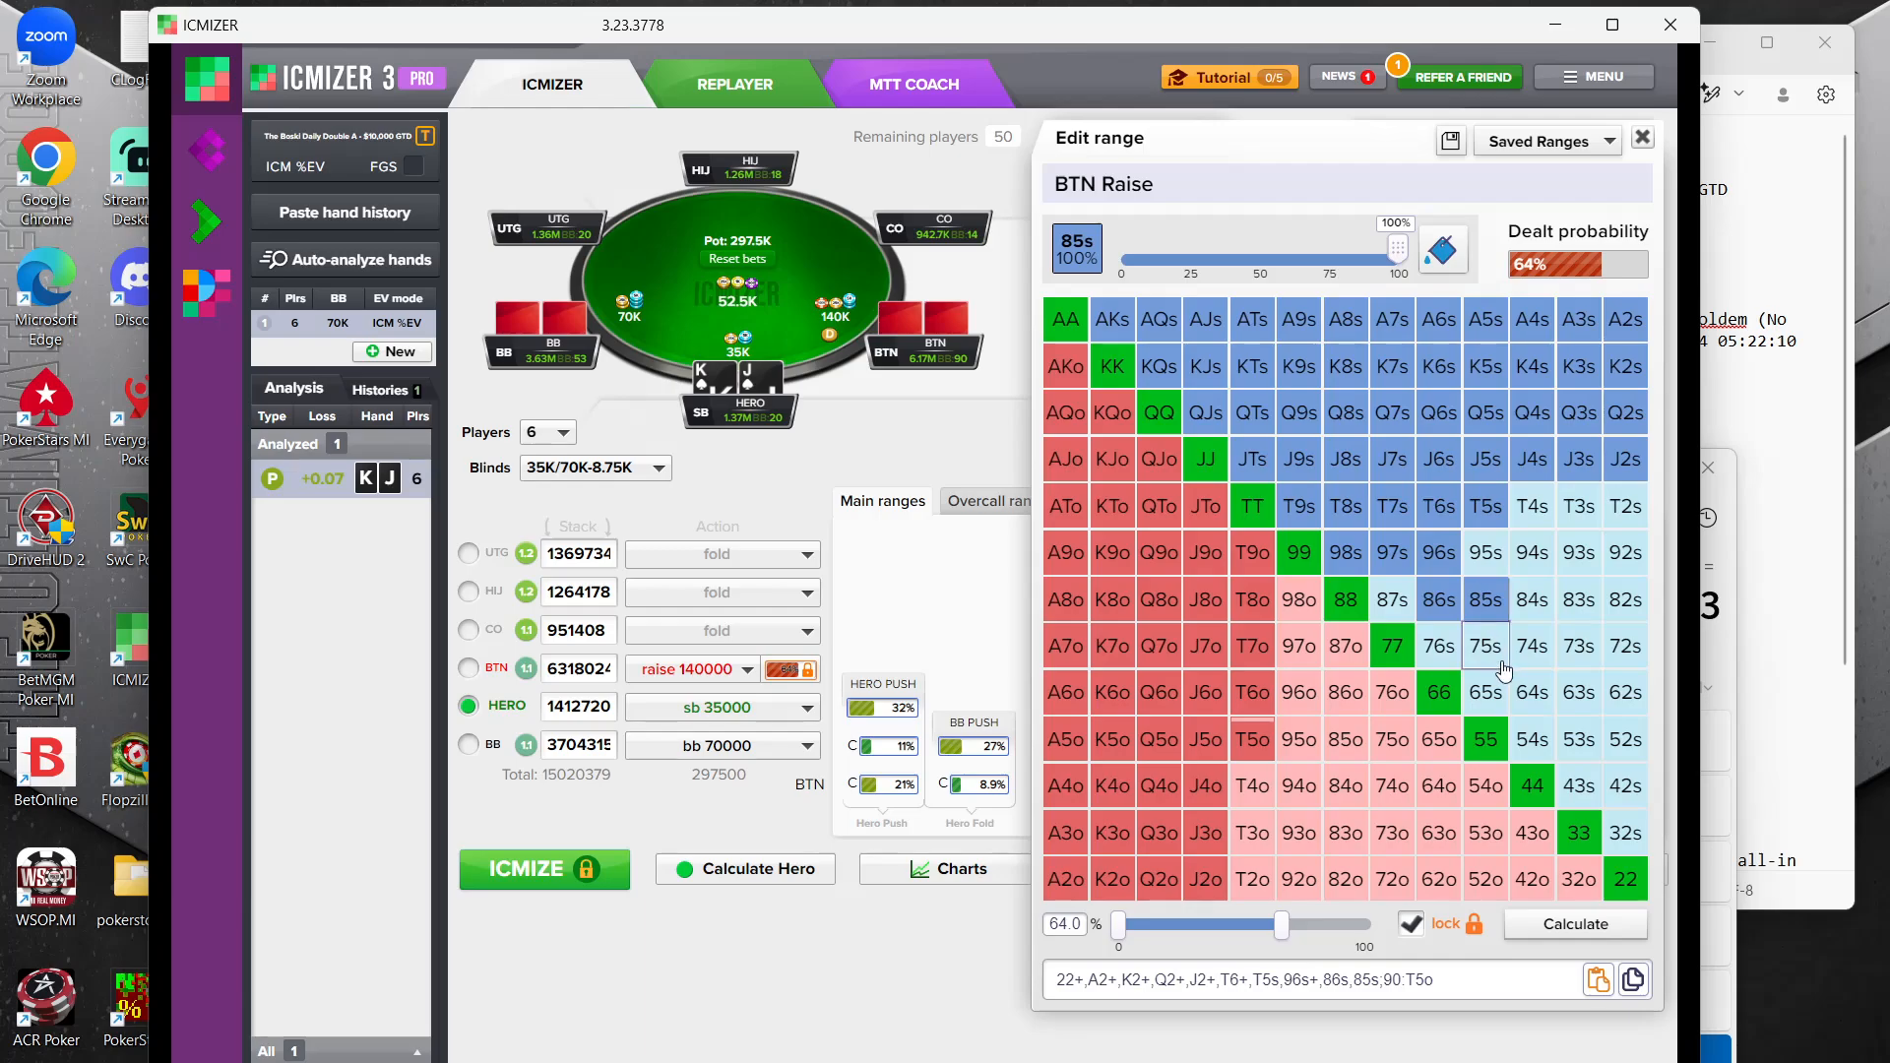
Add the suited connectors and gappers 87s, 76s, 75s, 65s, 64s and 54s to the BTN raise range
left_click(1486, 646)
left_click(1438, 645)
left_click(1486, 692)
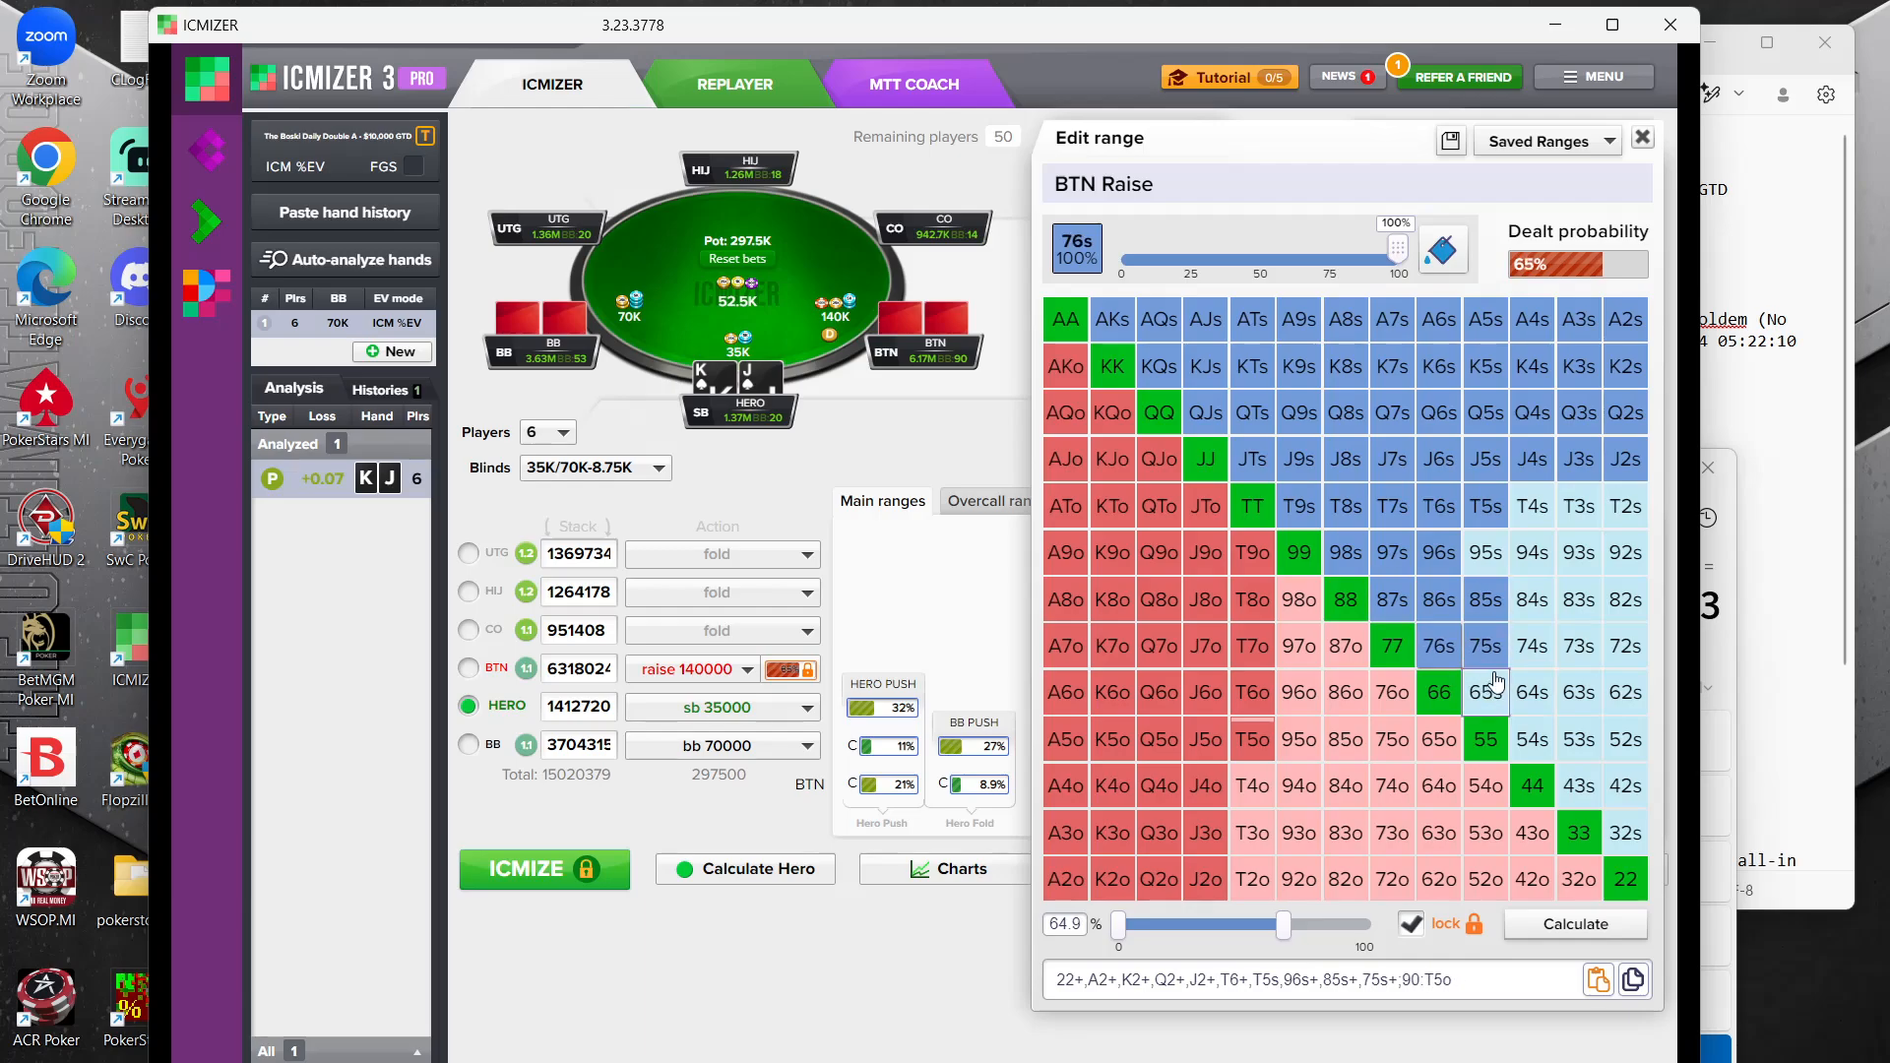
left_click(1532, 739)
left_click(1533, 693)
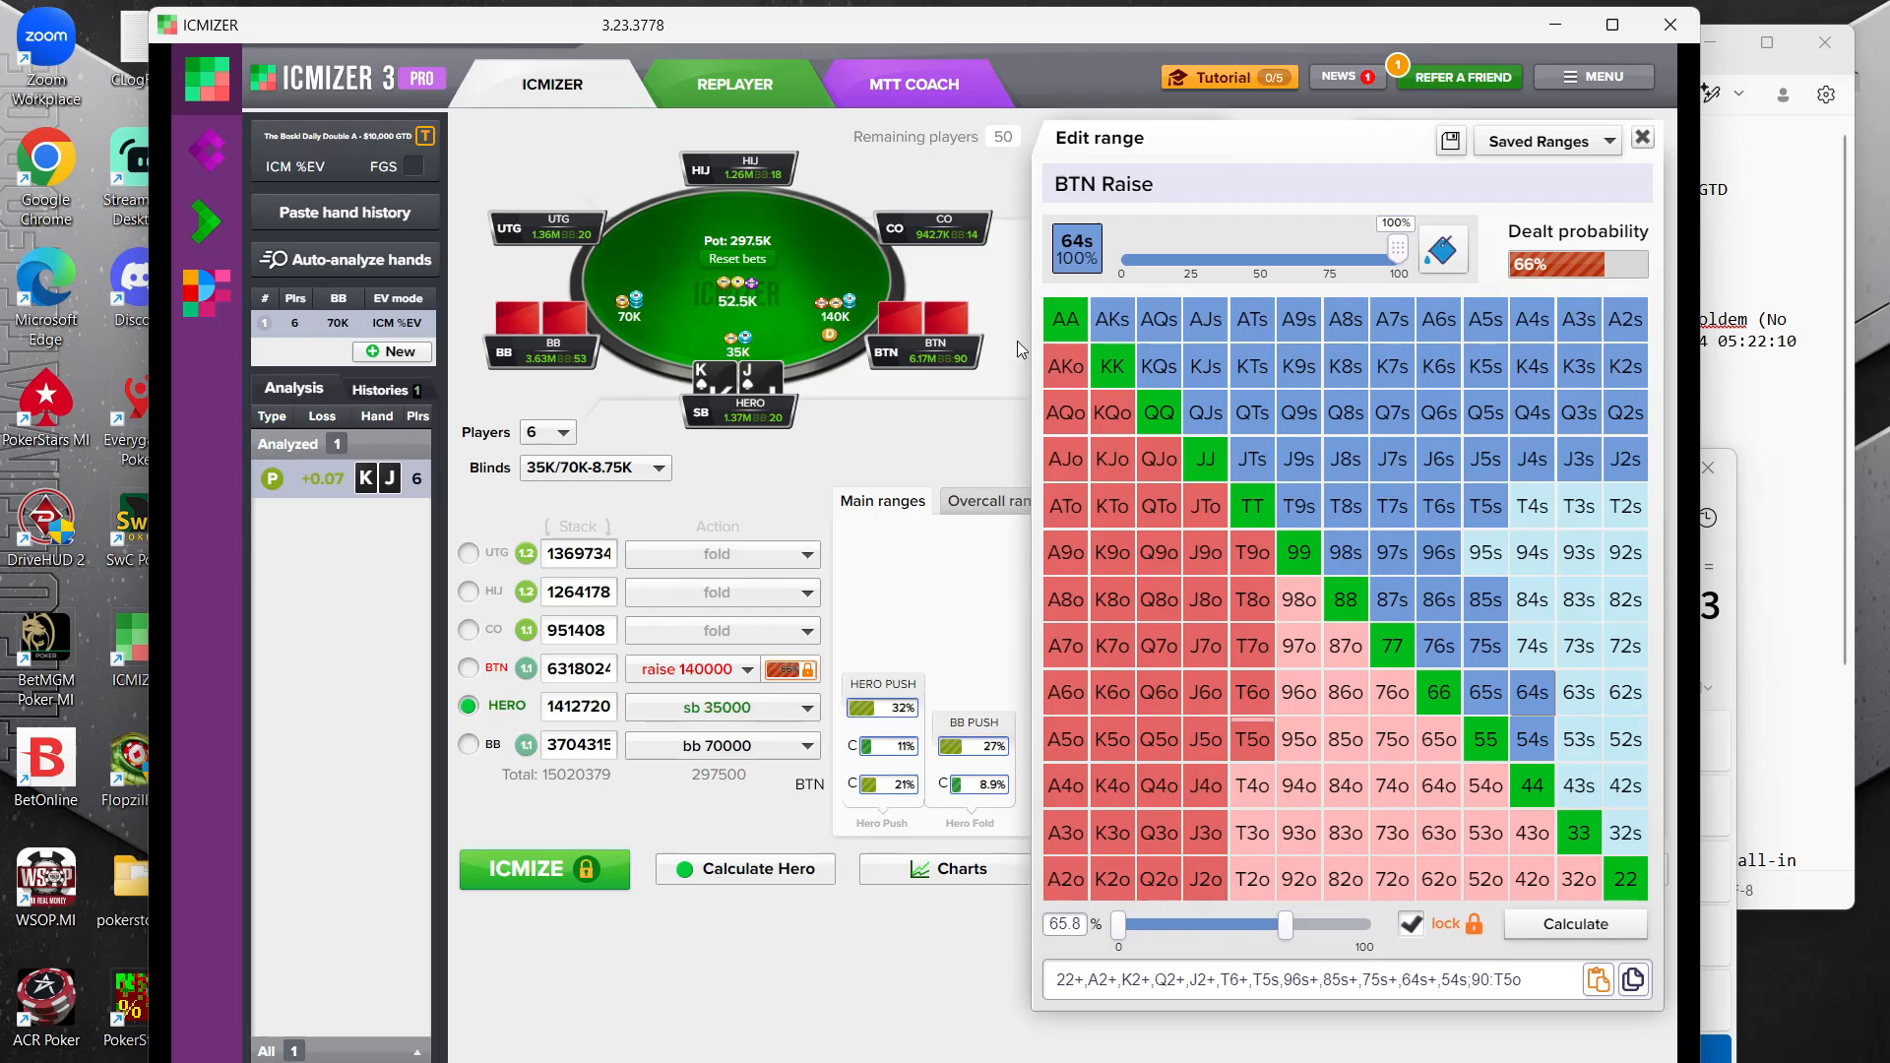
Remove J2o through J5o and T5o through T7o from the BTN raise range
left_click(1205, 878)
left_click(1205, 832)
left_click(1205, 786)
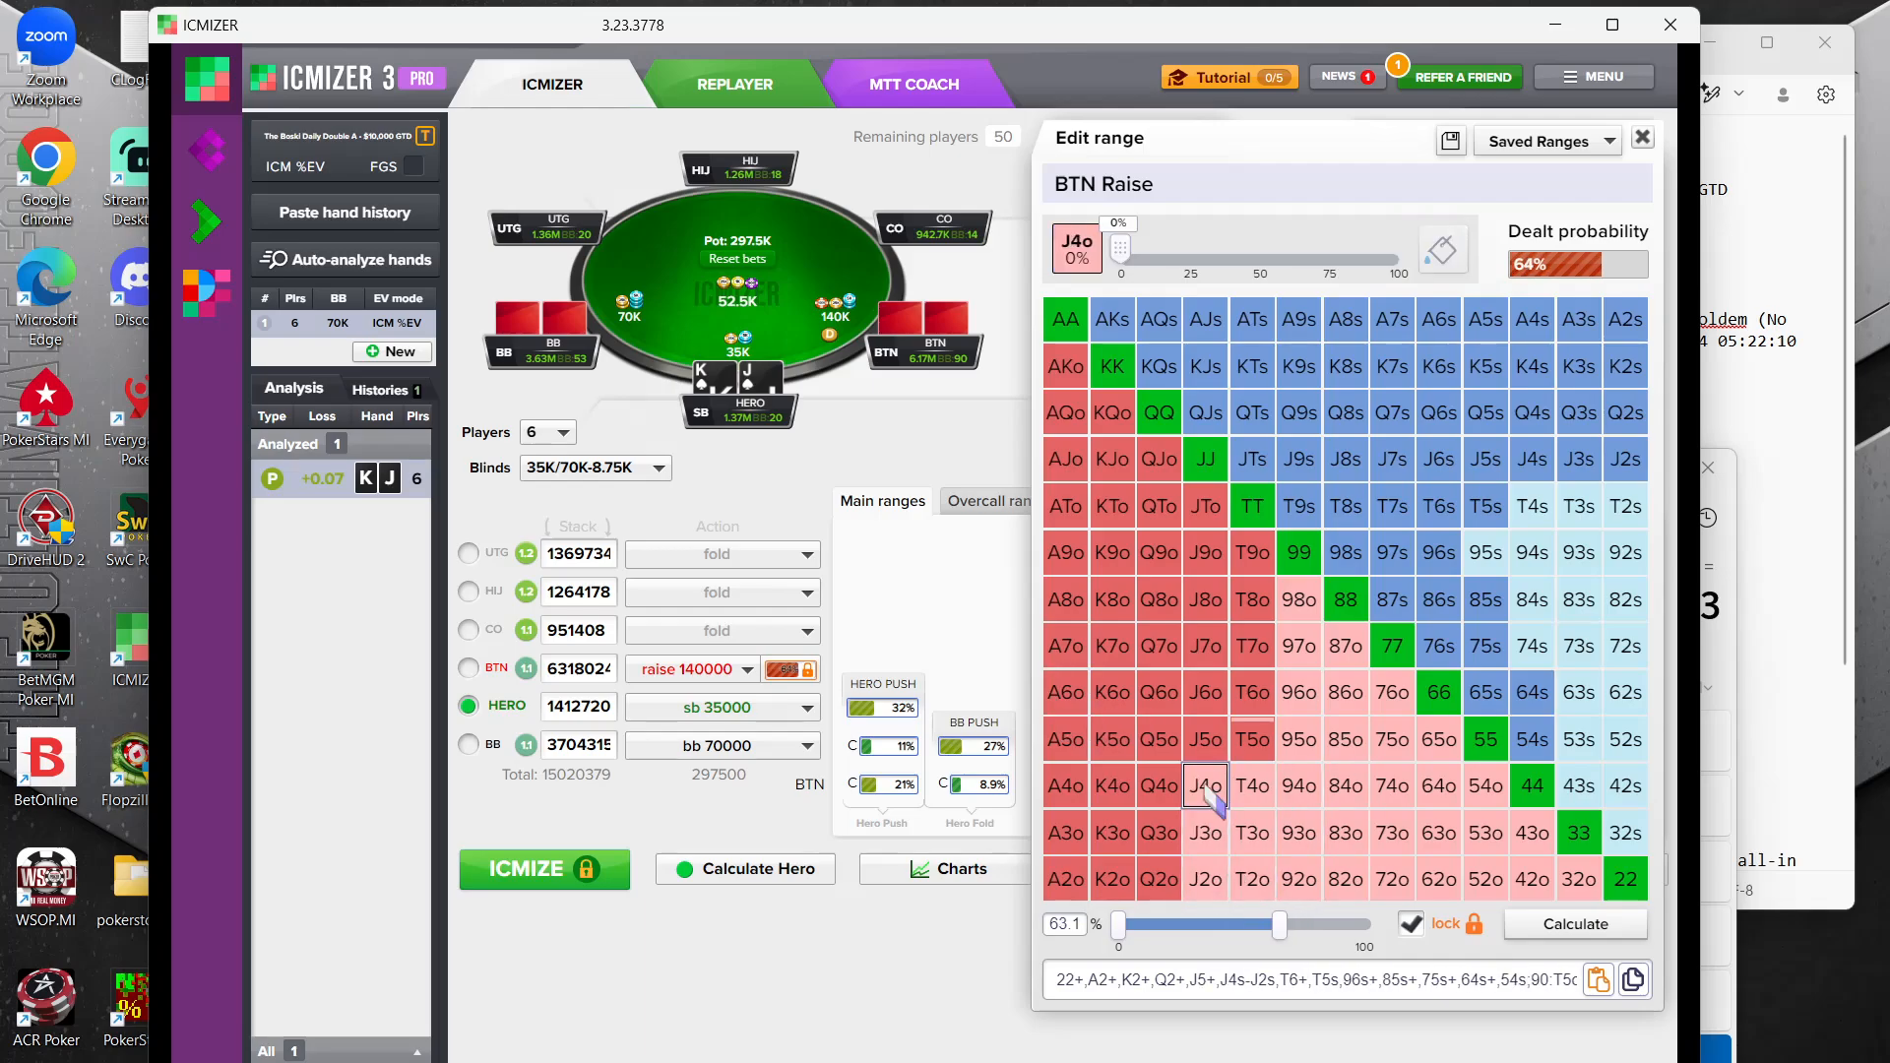
left_click(1205, 738)
left_click(1252, 739)
left_click(1252, 692)
left_click(1252, 646)
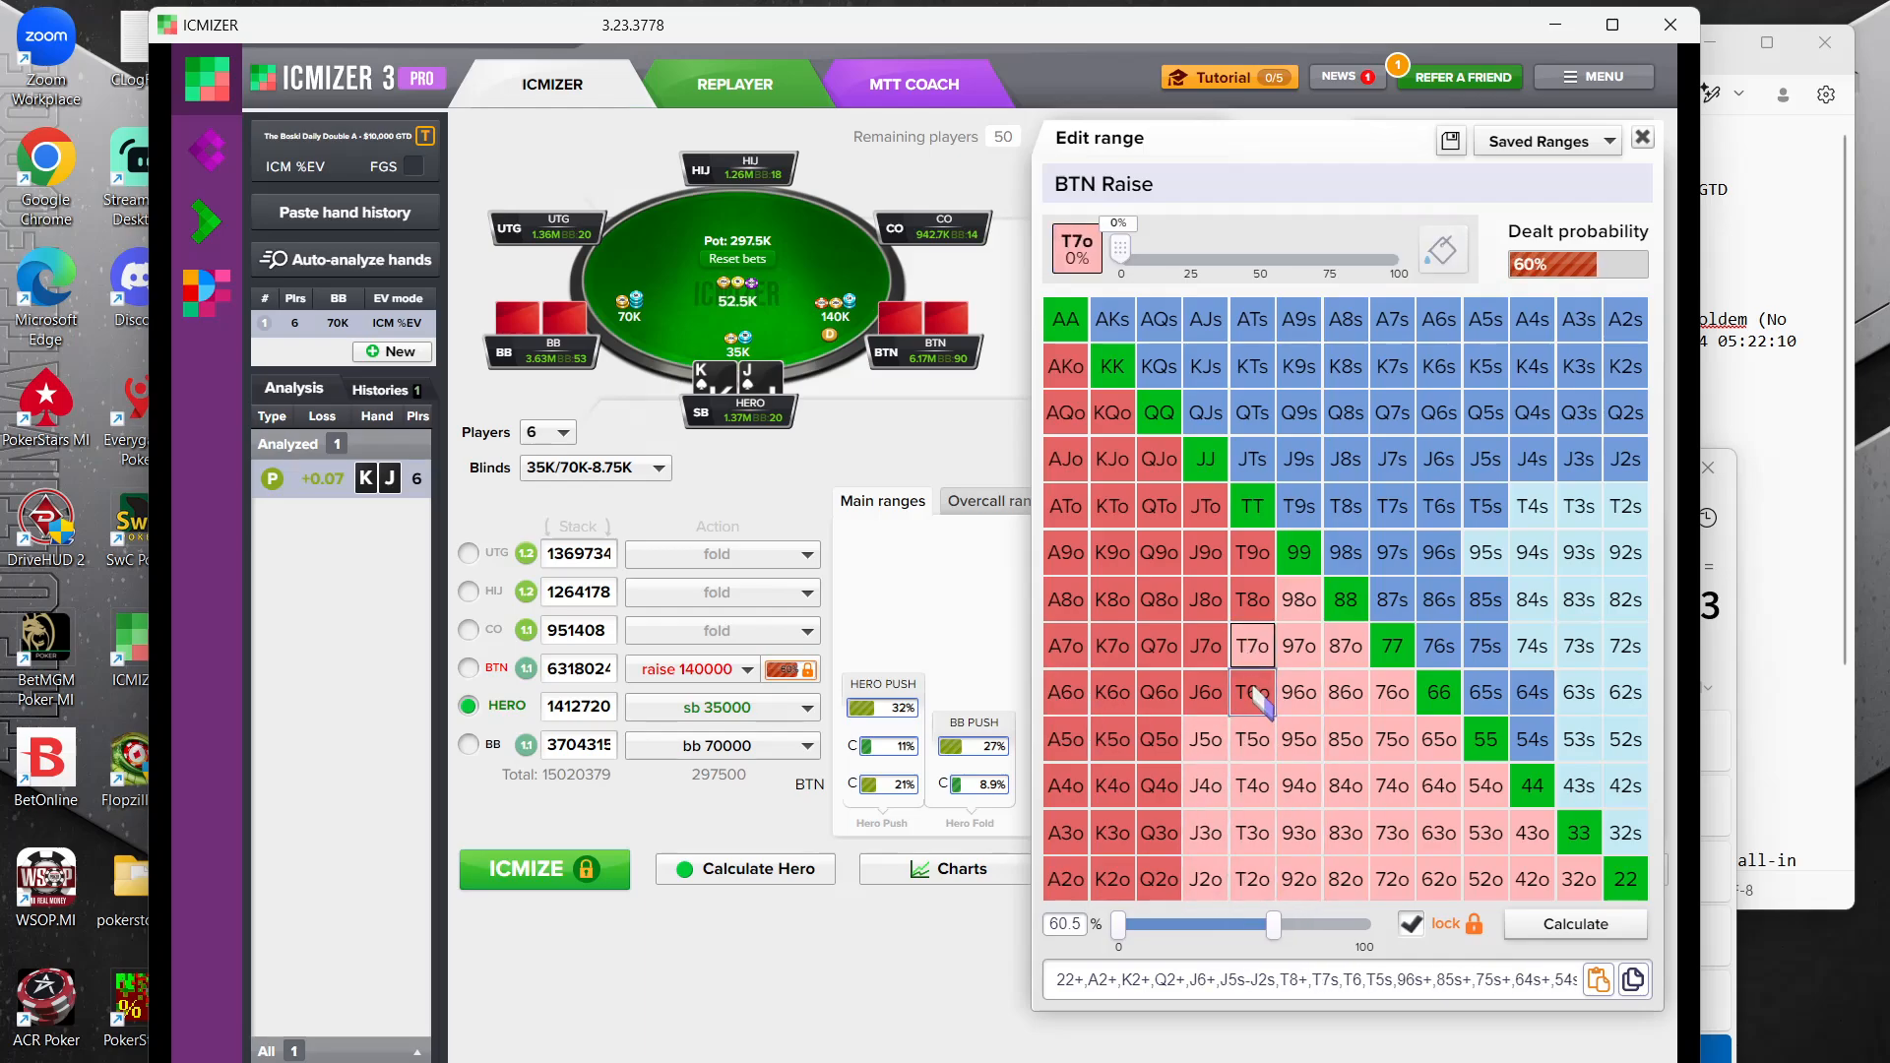
Remove J6o, J7o and Q2o through Q5o from the BTN raise range
left_click(1205, 692)
left_click(1205, 646)
left_click(1159, 739)
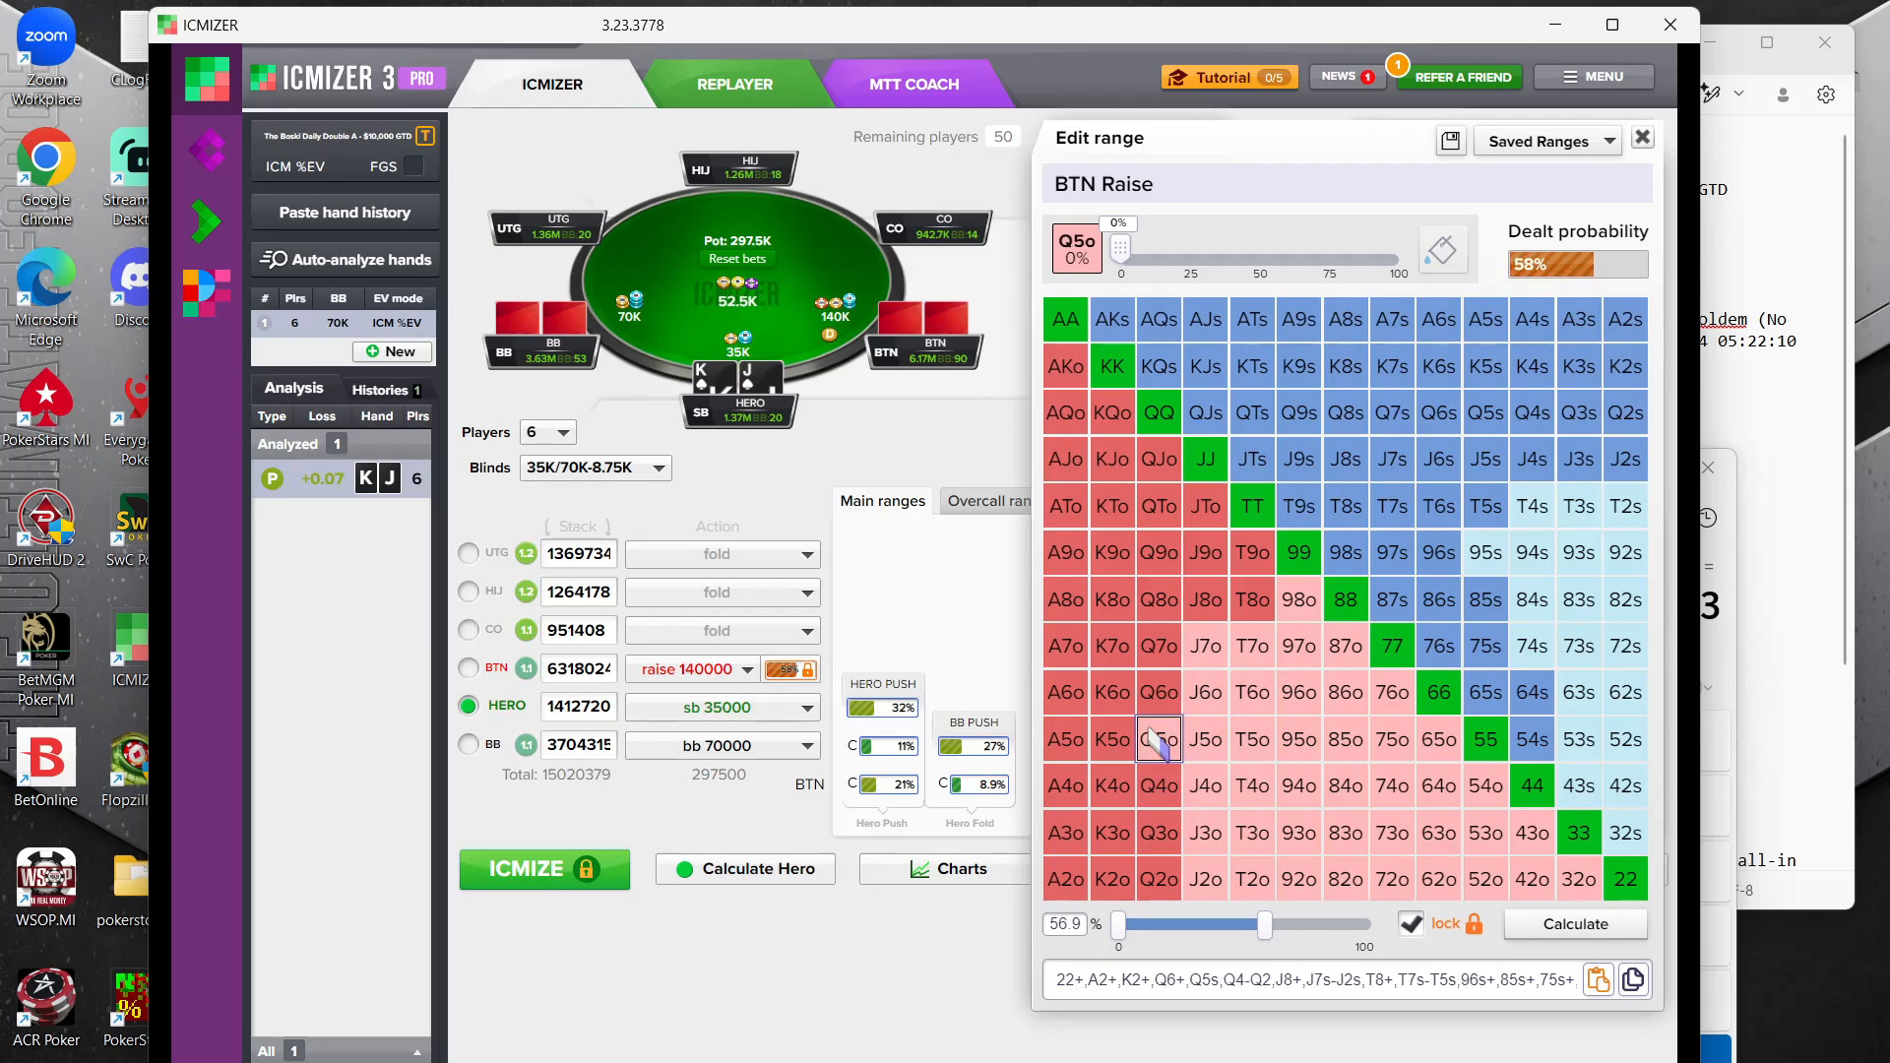
left_click(1159, 786)
left_click(1159, 832)
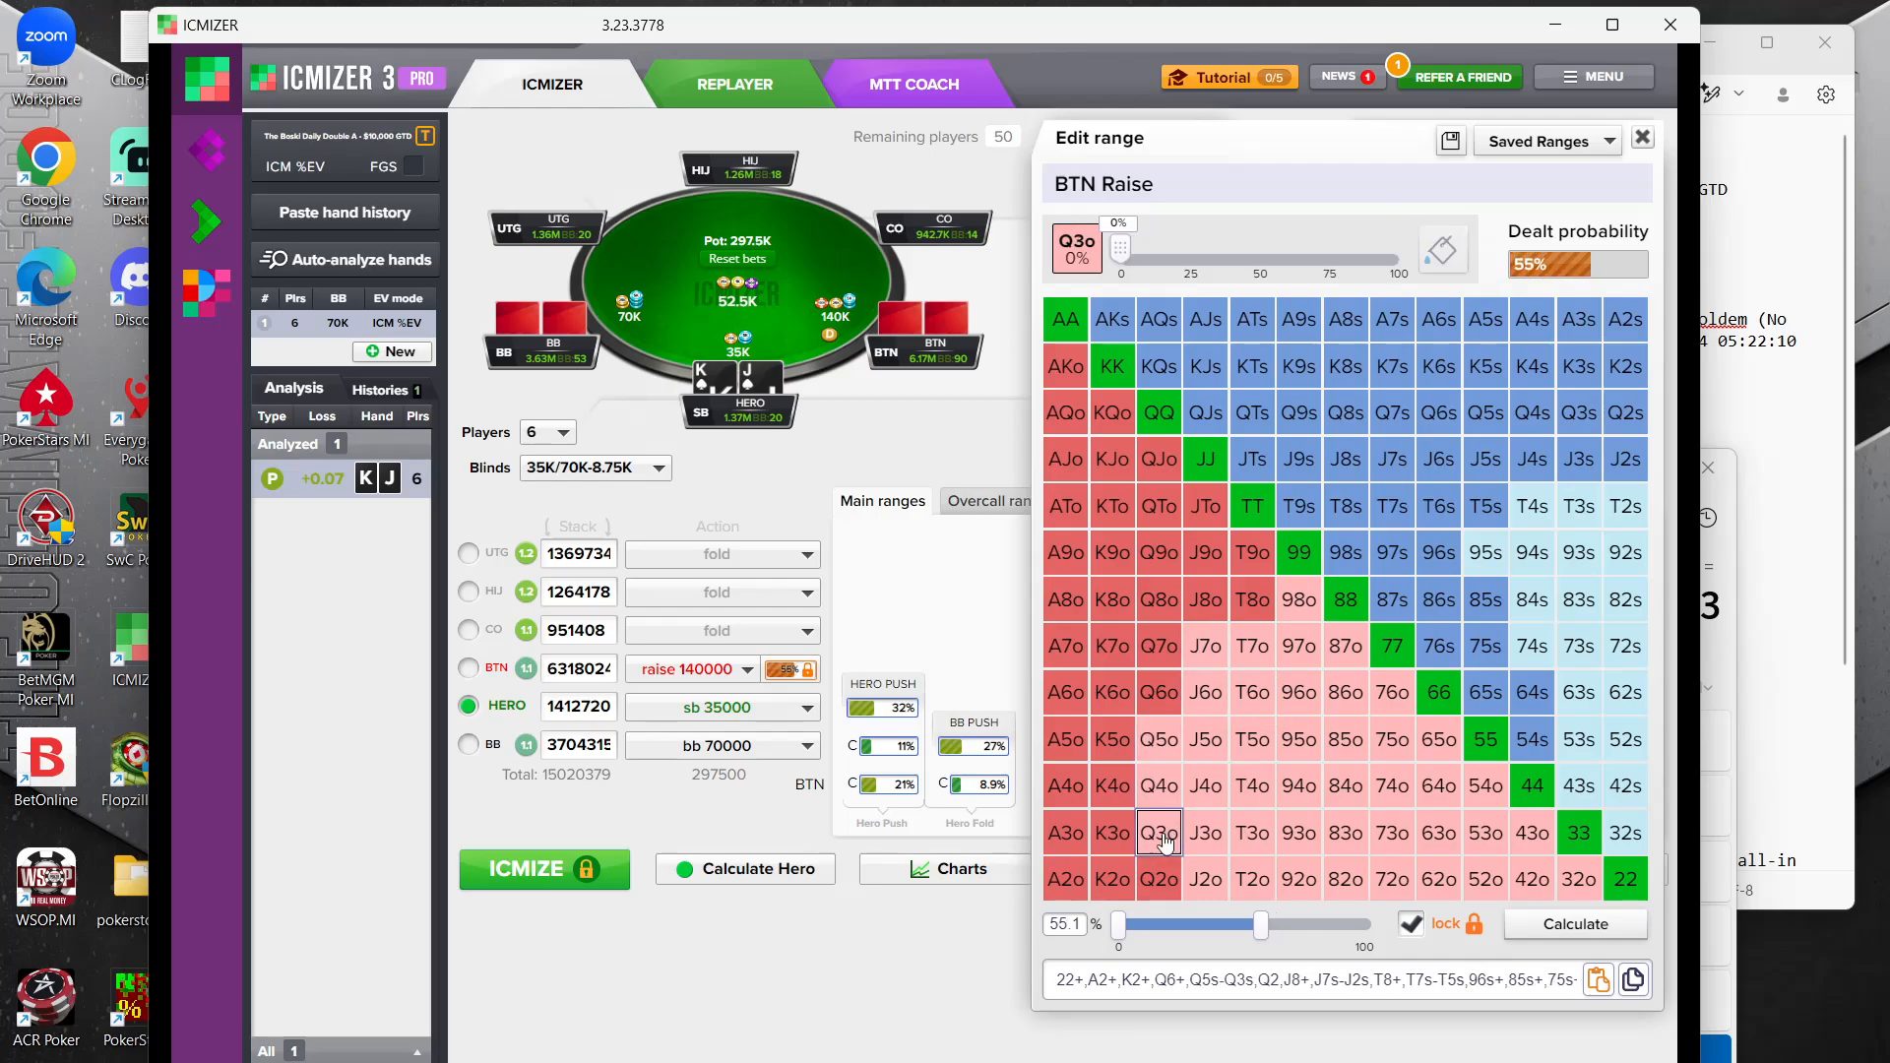
left_click(1157, 876)
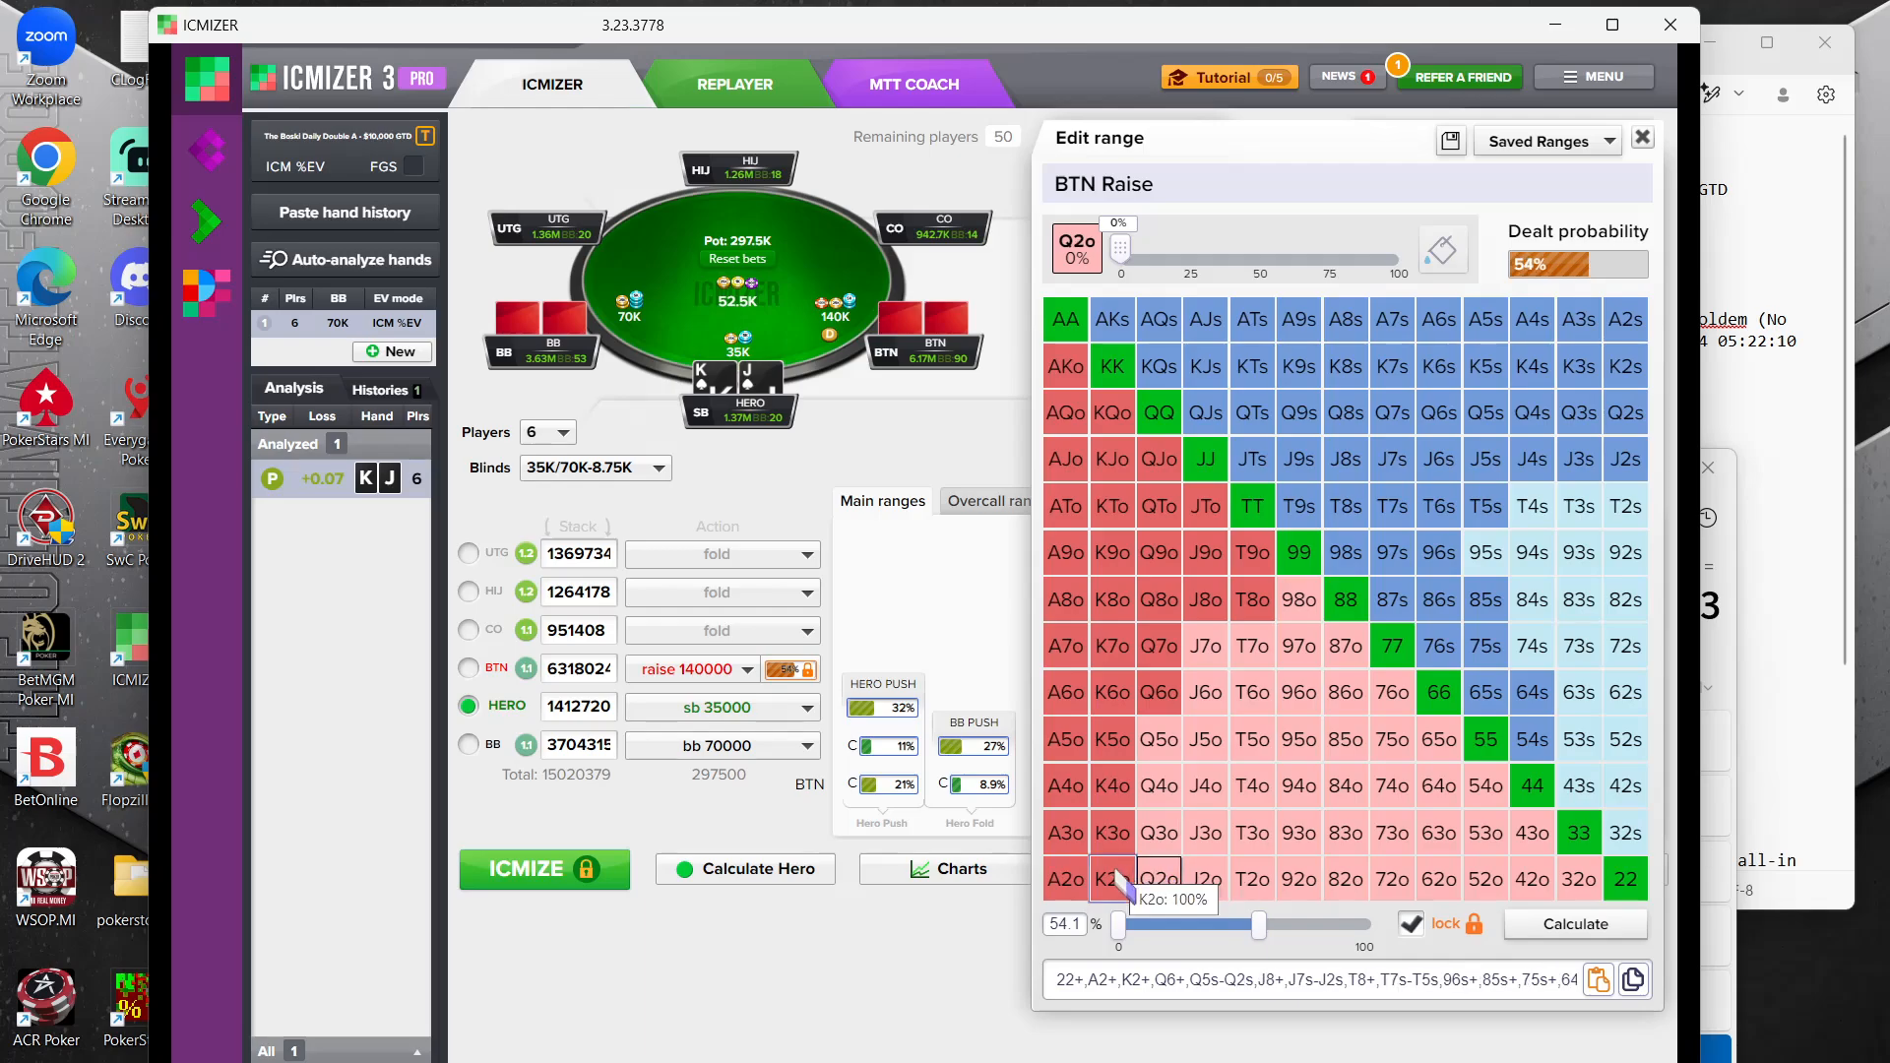
left_click(1113, 878)
left_click(1113, 832)
left_click(1112, 785)
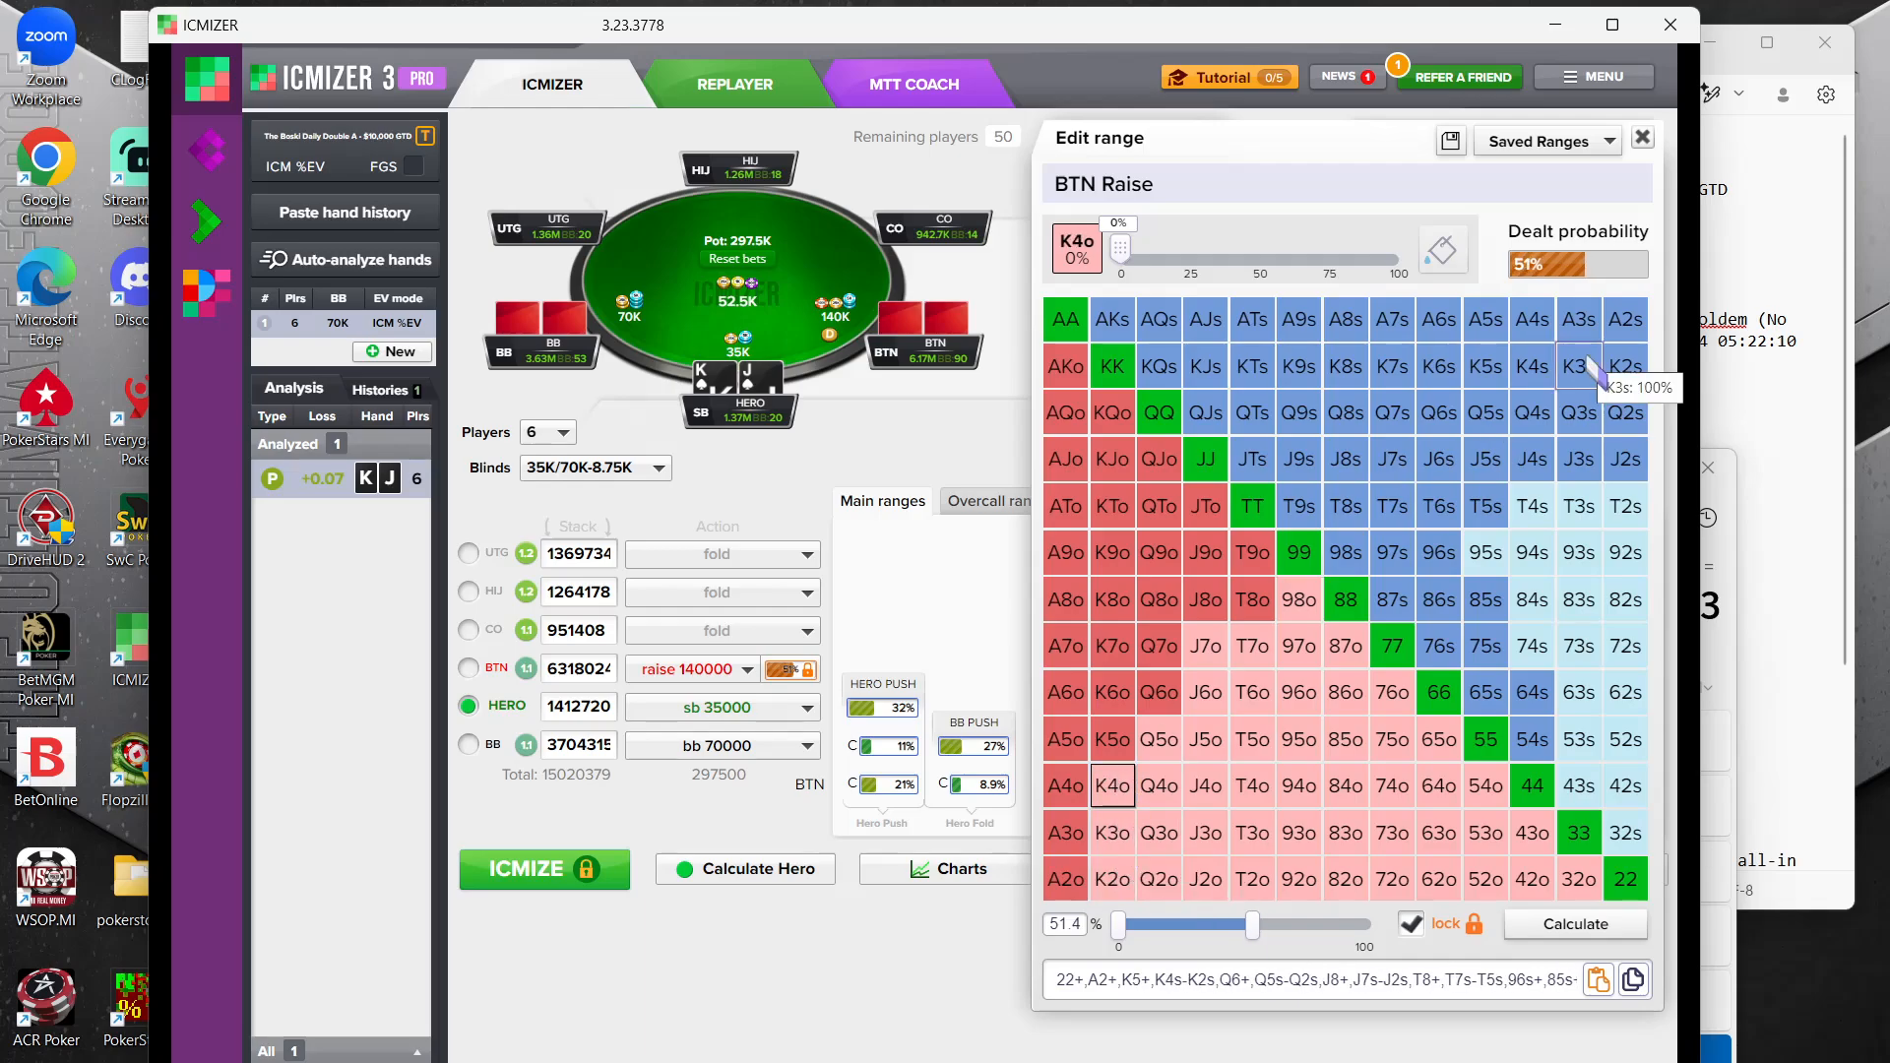
left_click(1112, 786)
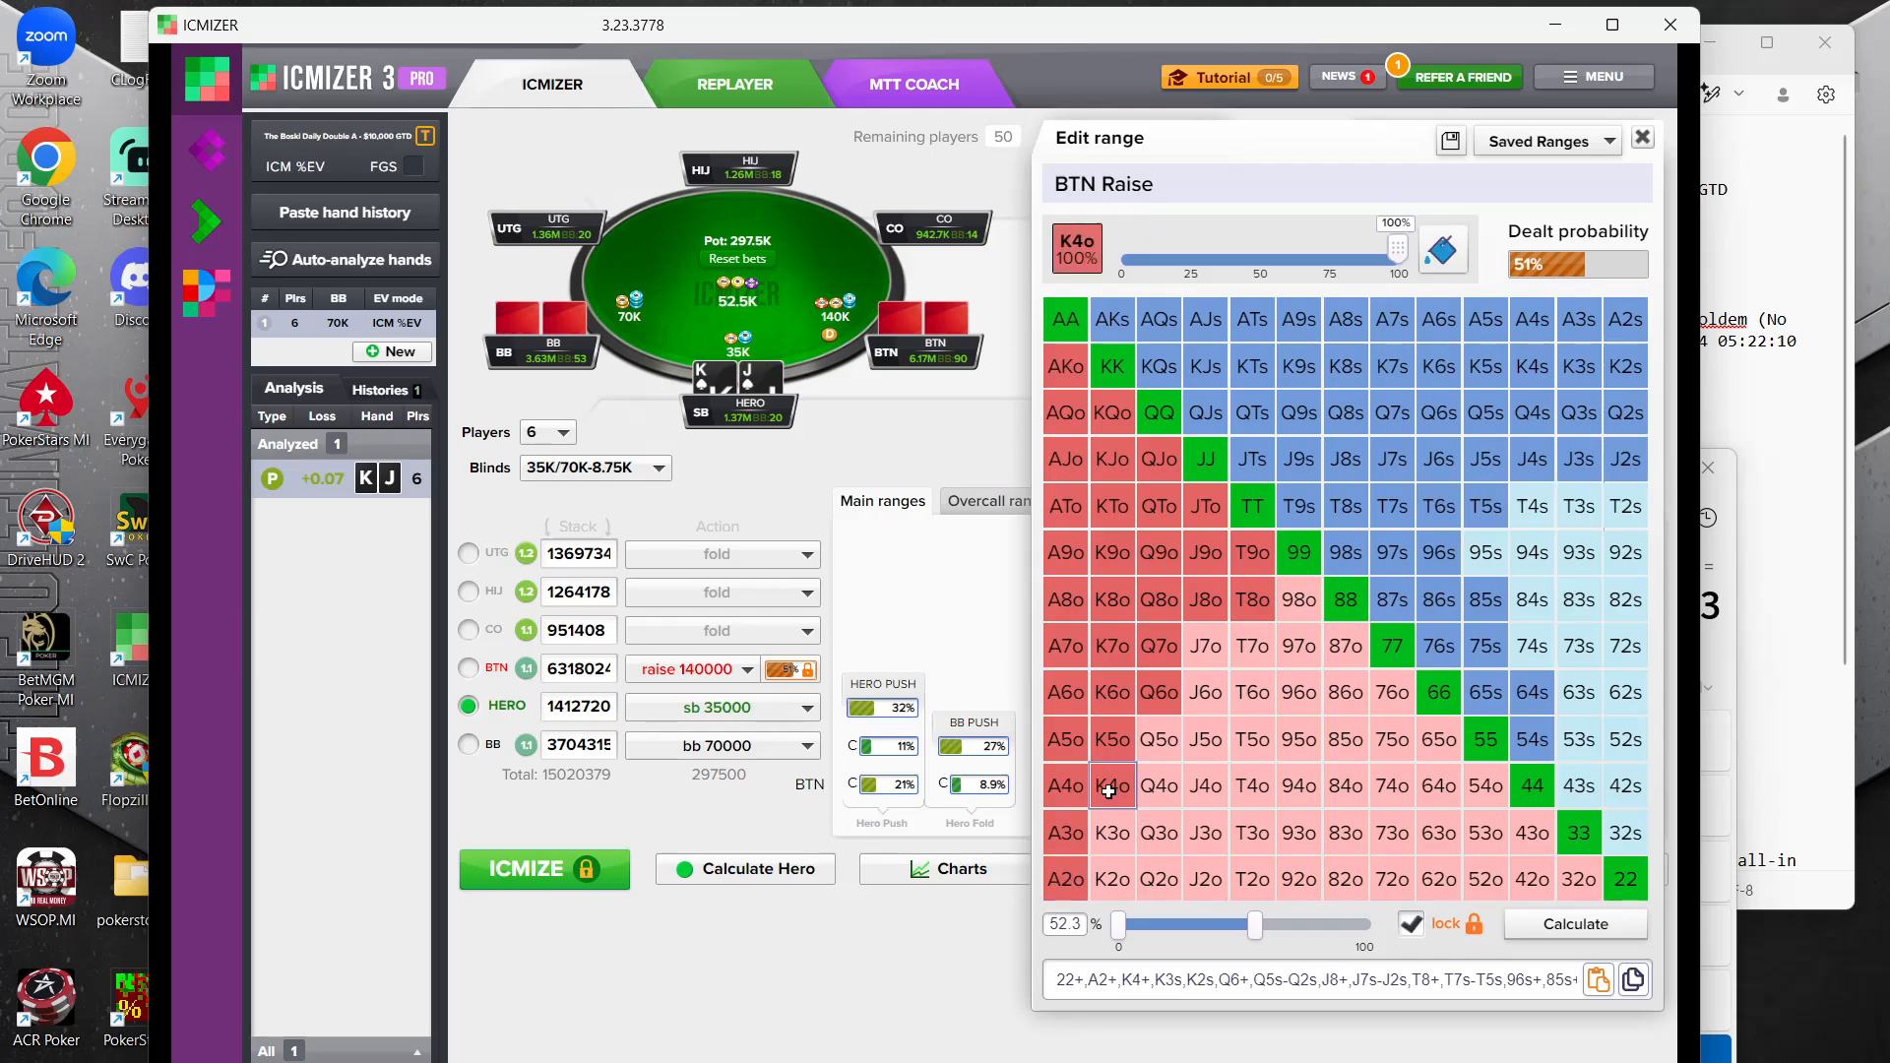
left_click(1113, 832)
left_click(1112, 878)
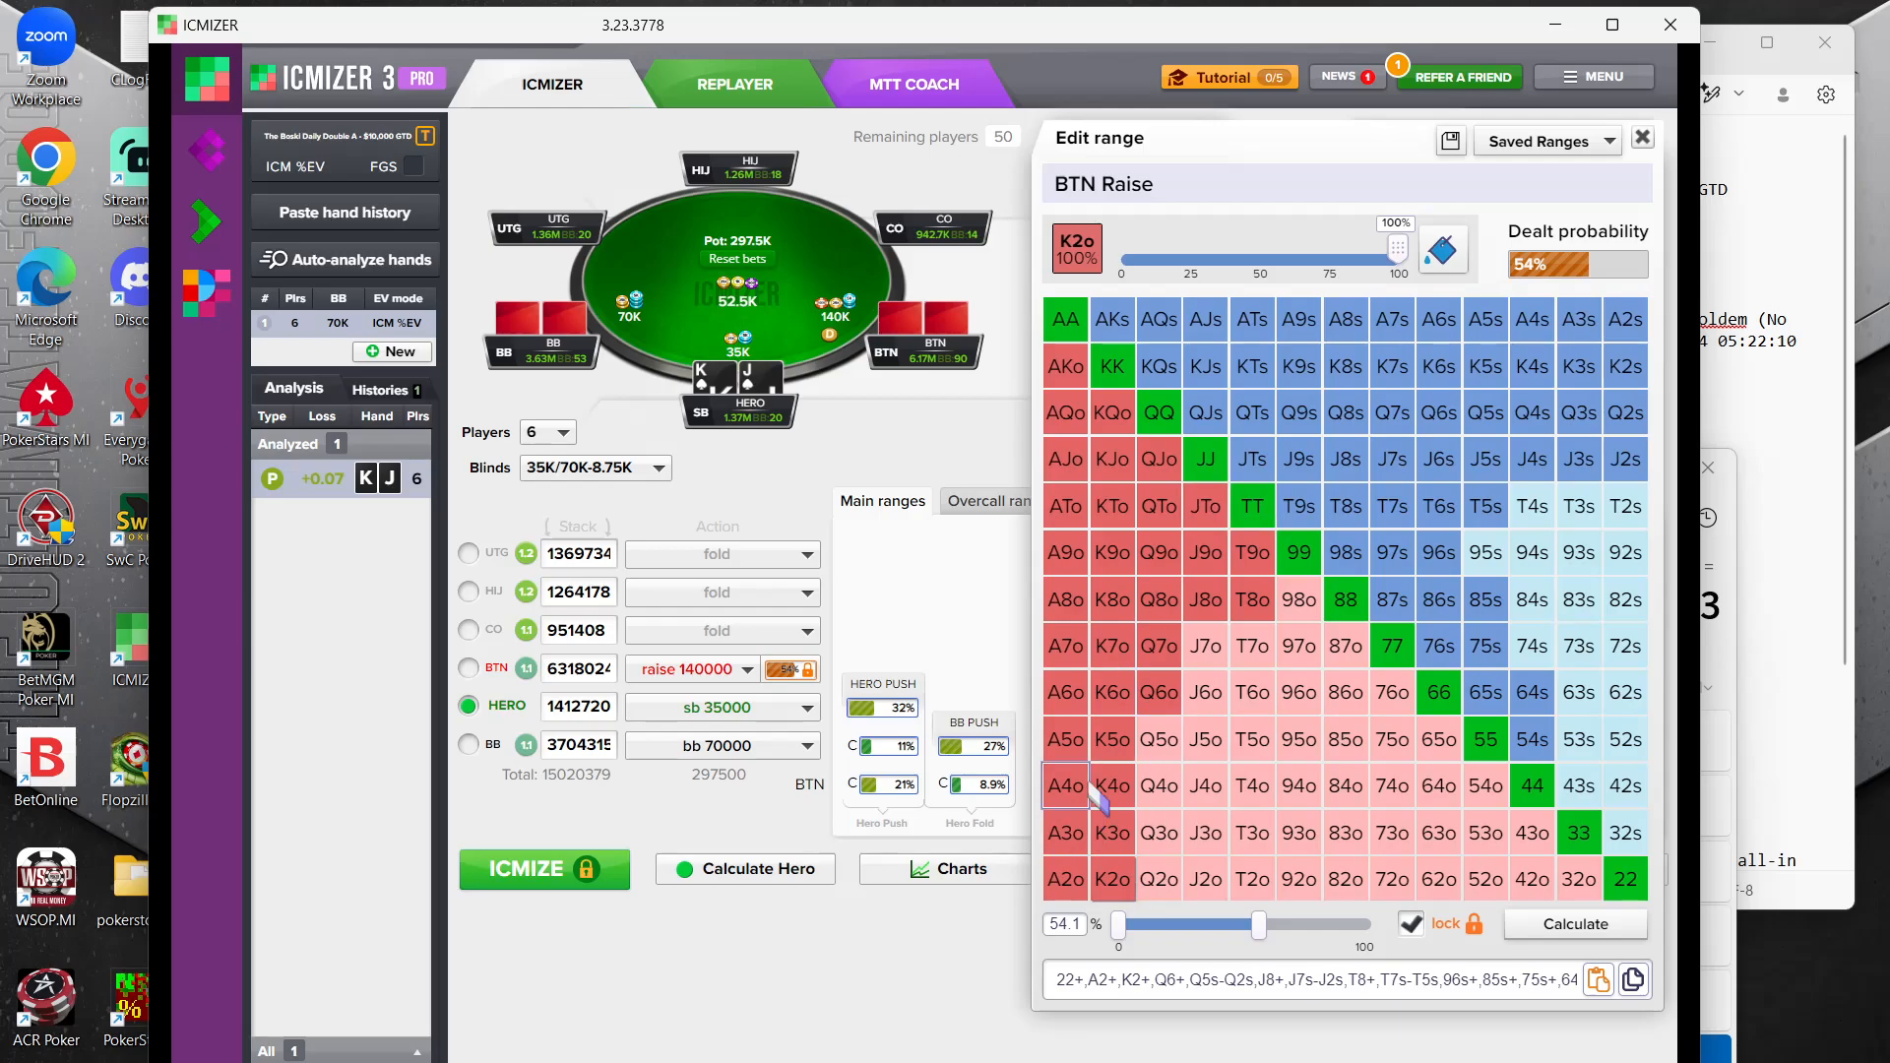
Remove 85s, 96s and 75s from the BTN raise range
left_click(1487, 602)
left_click(1439, 554)
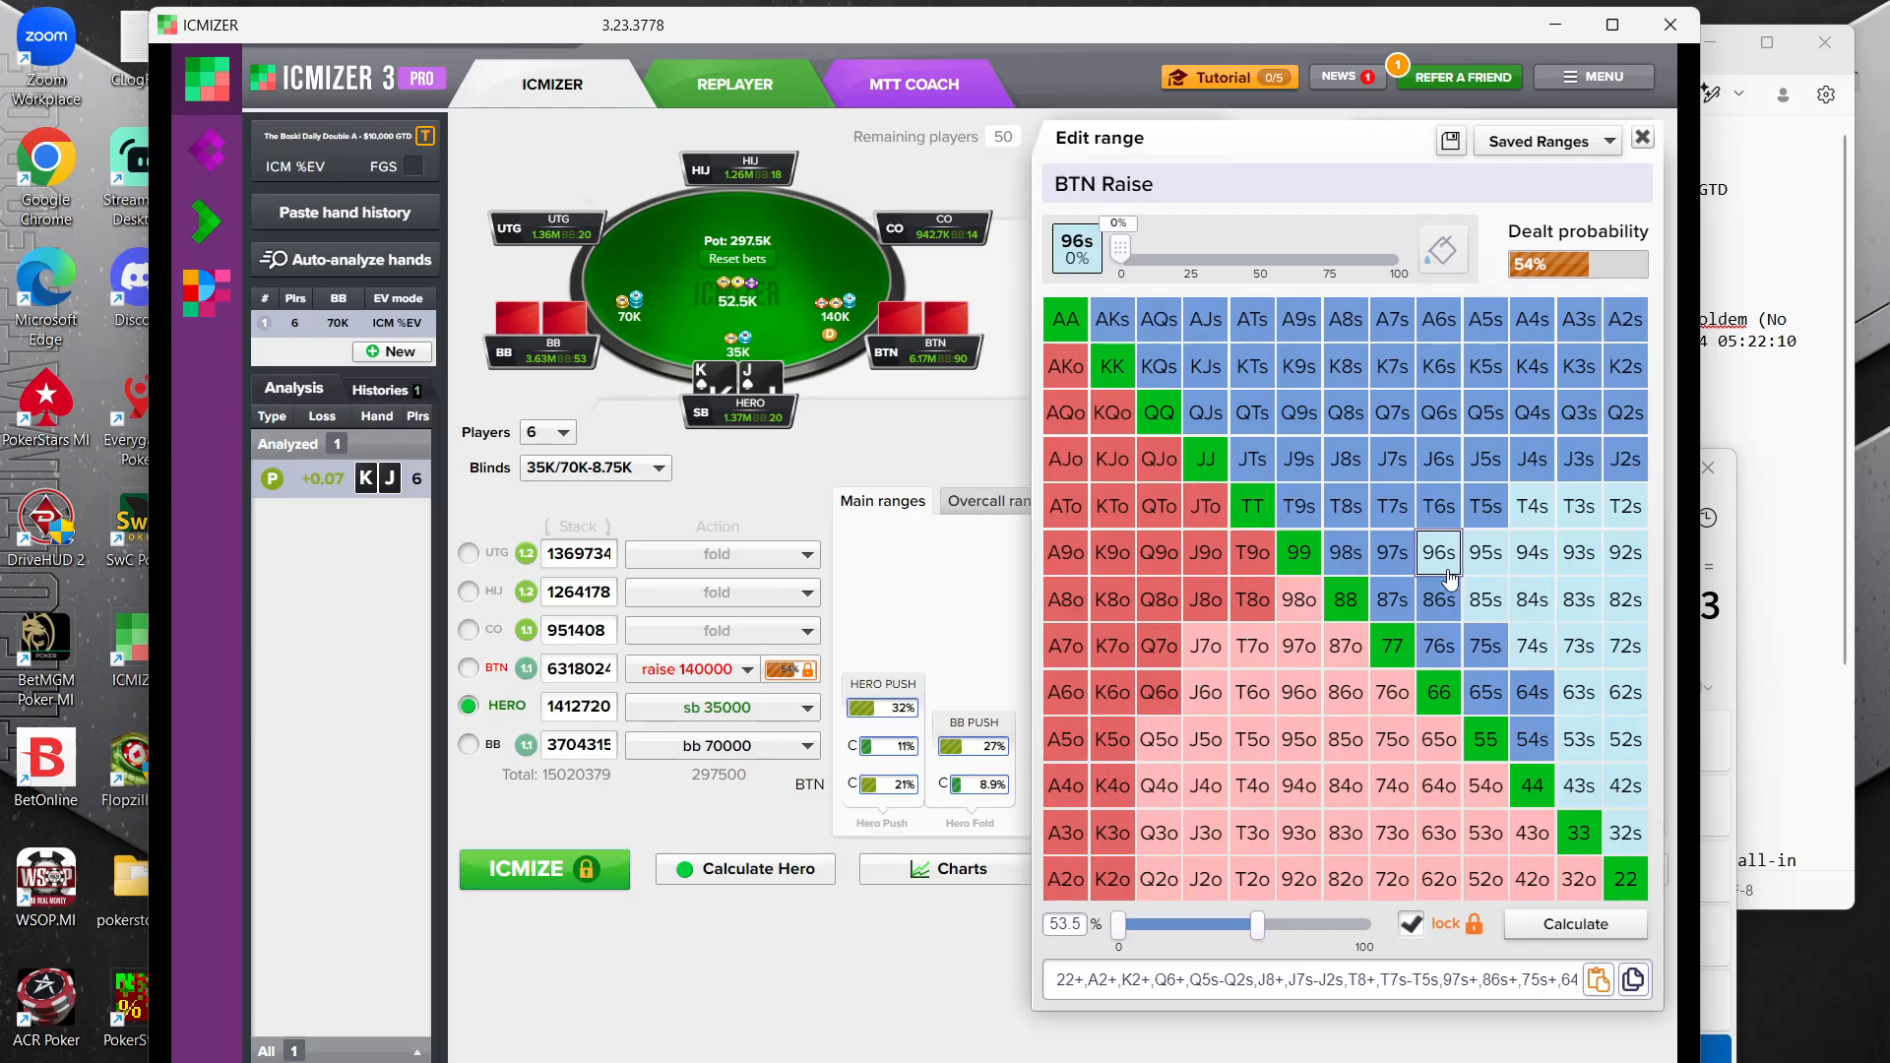
left_click(1485, 645)
Remove J2s through J7s and T5s through T7s from the BTN raise range
left_click(1625, 458)
left_click(1579, 459)
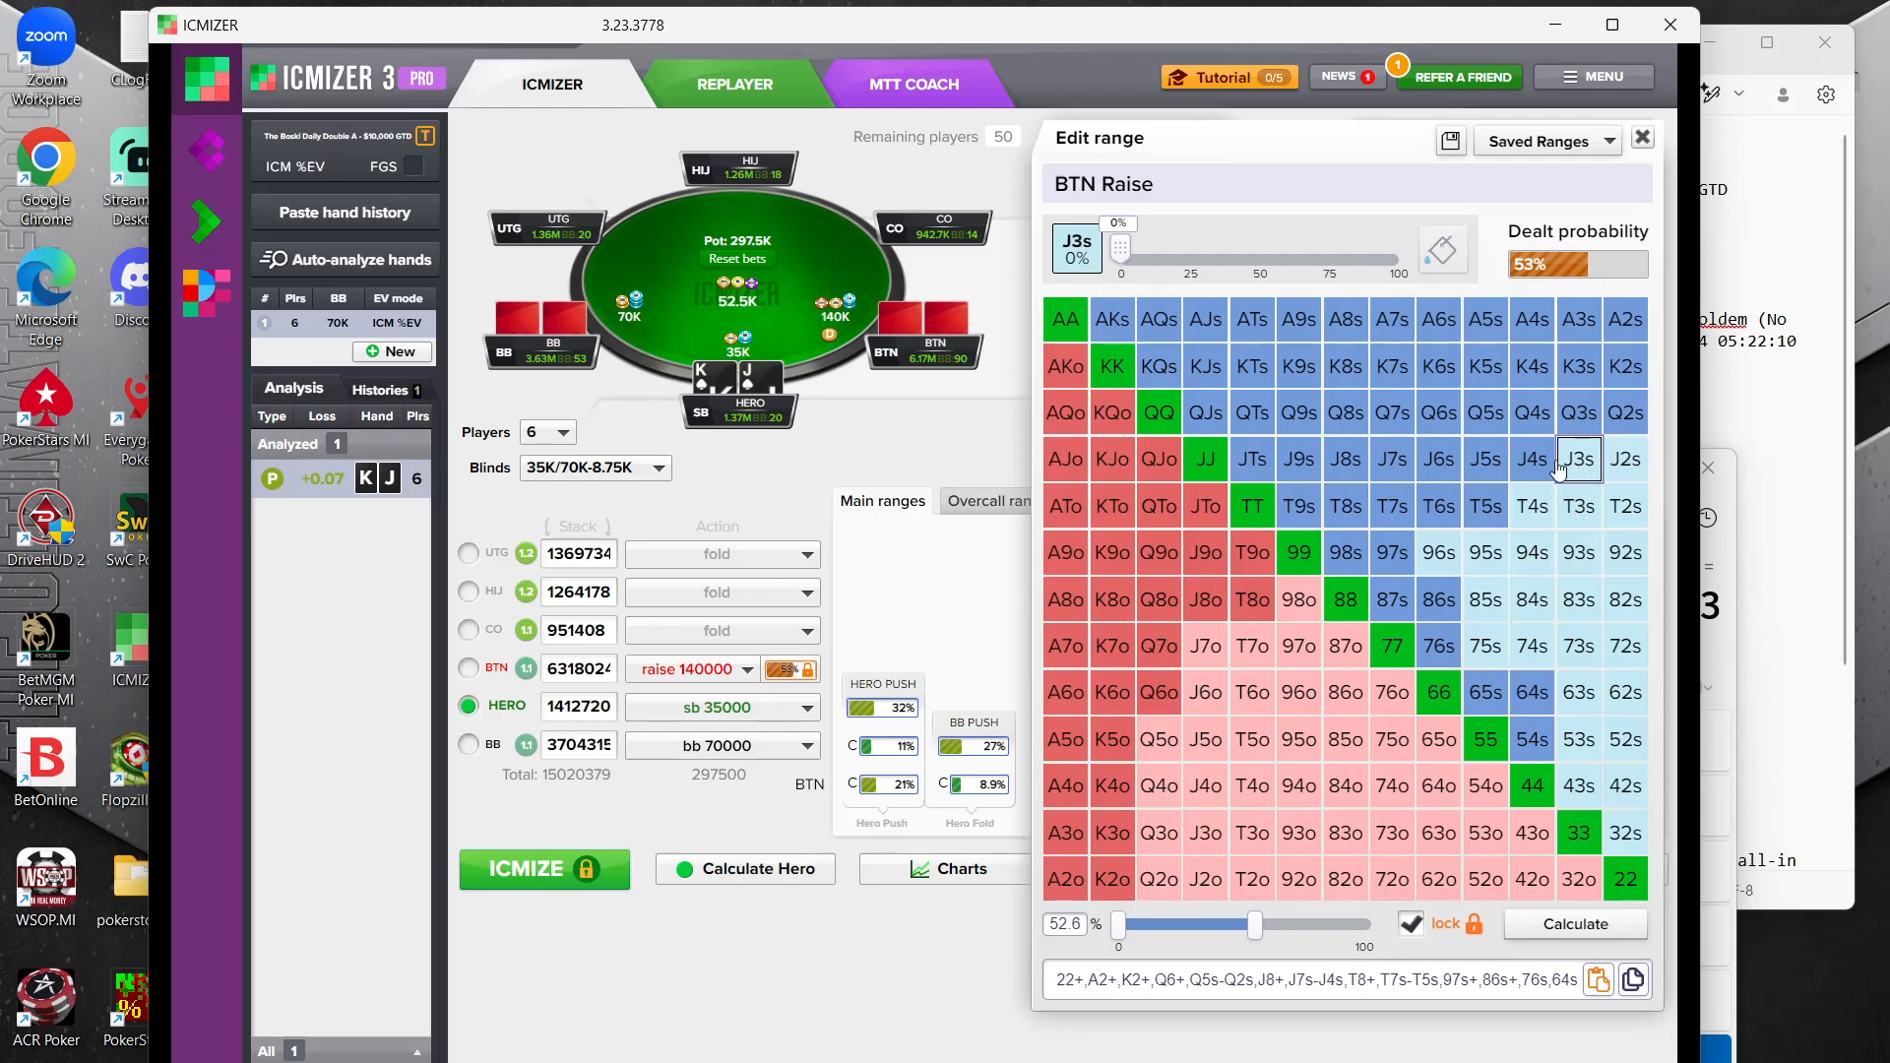
left_click(1532, 458)
left_click(1486, 459)
left_click(1439, 459)
left_click(1438, 506)
left_click(1485, 506)
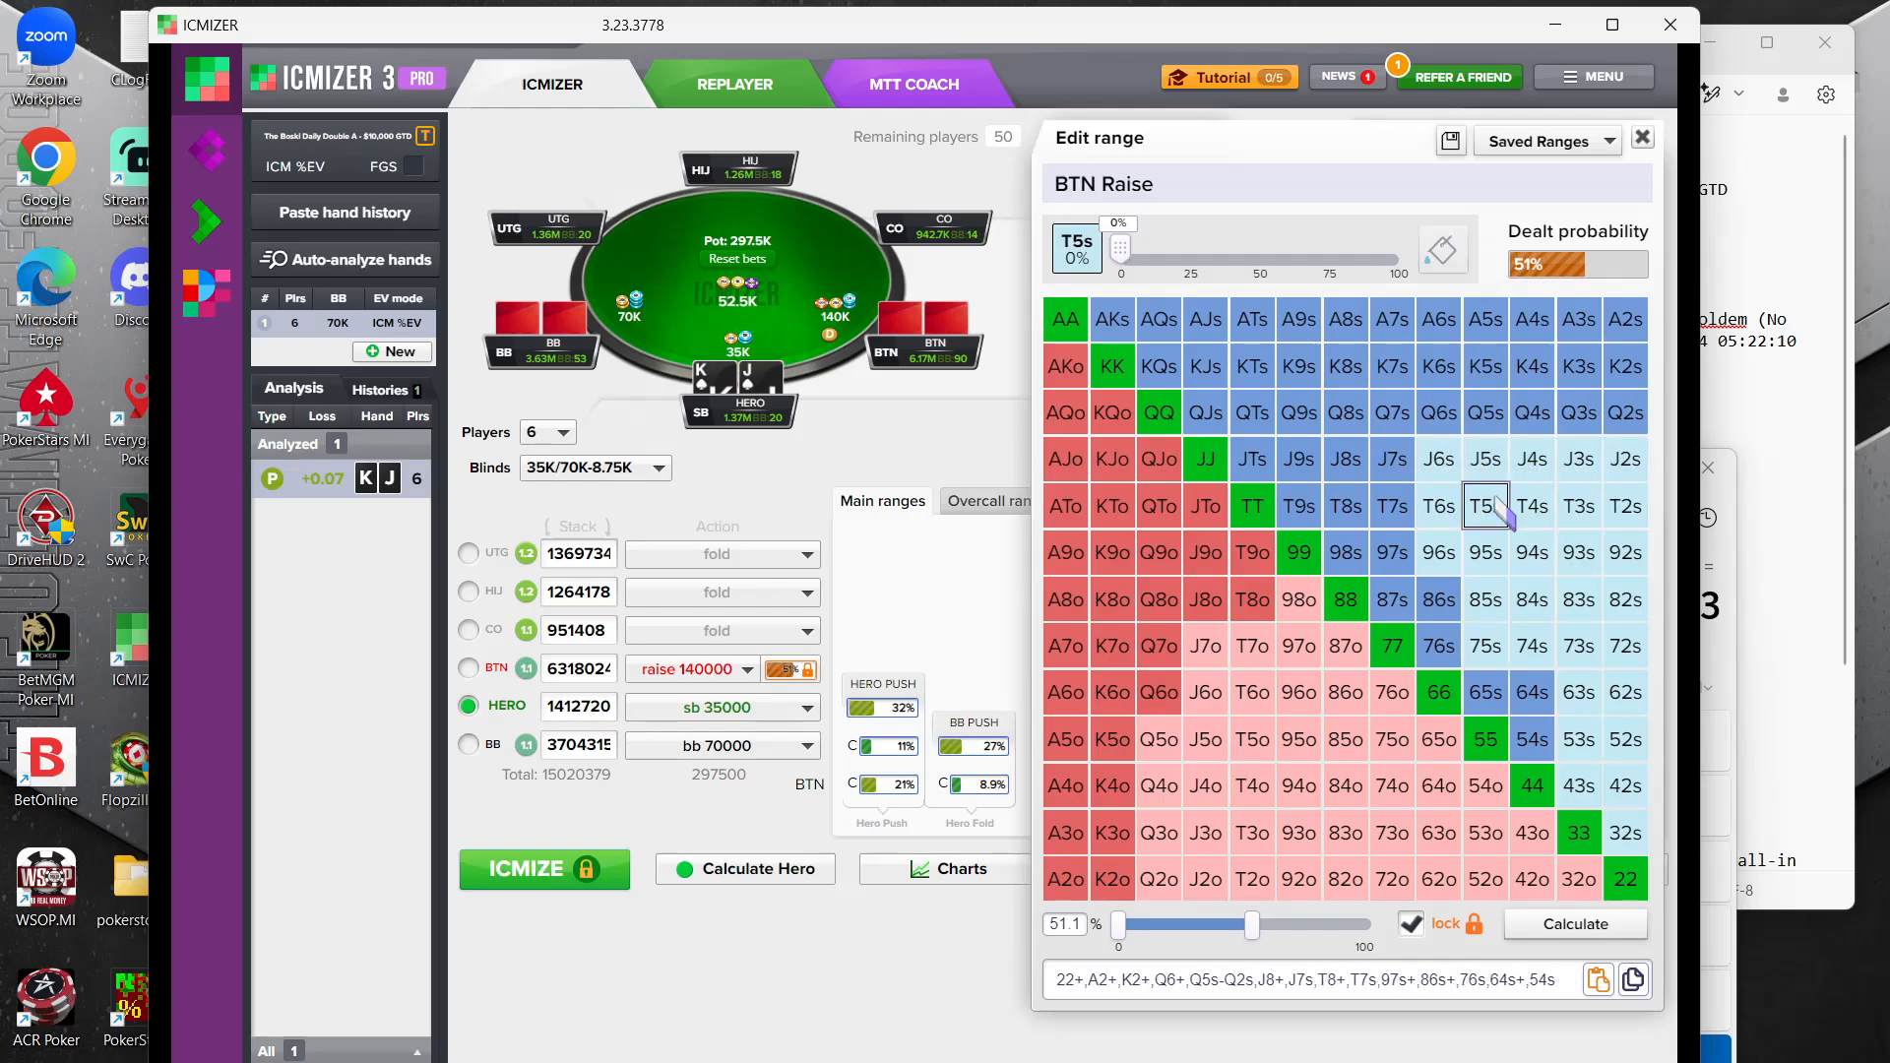
left_click(1392, 506)
left_click(1392, 459)
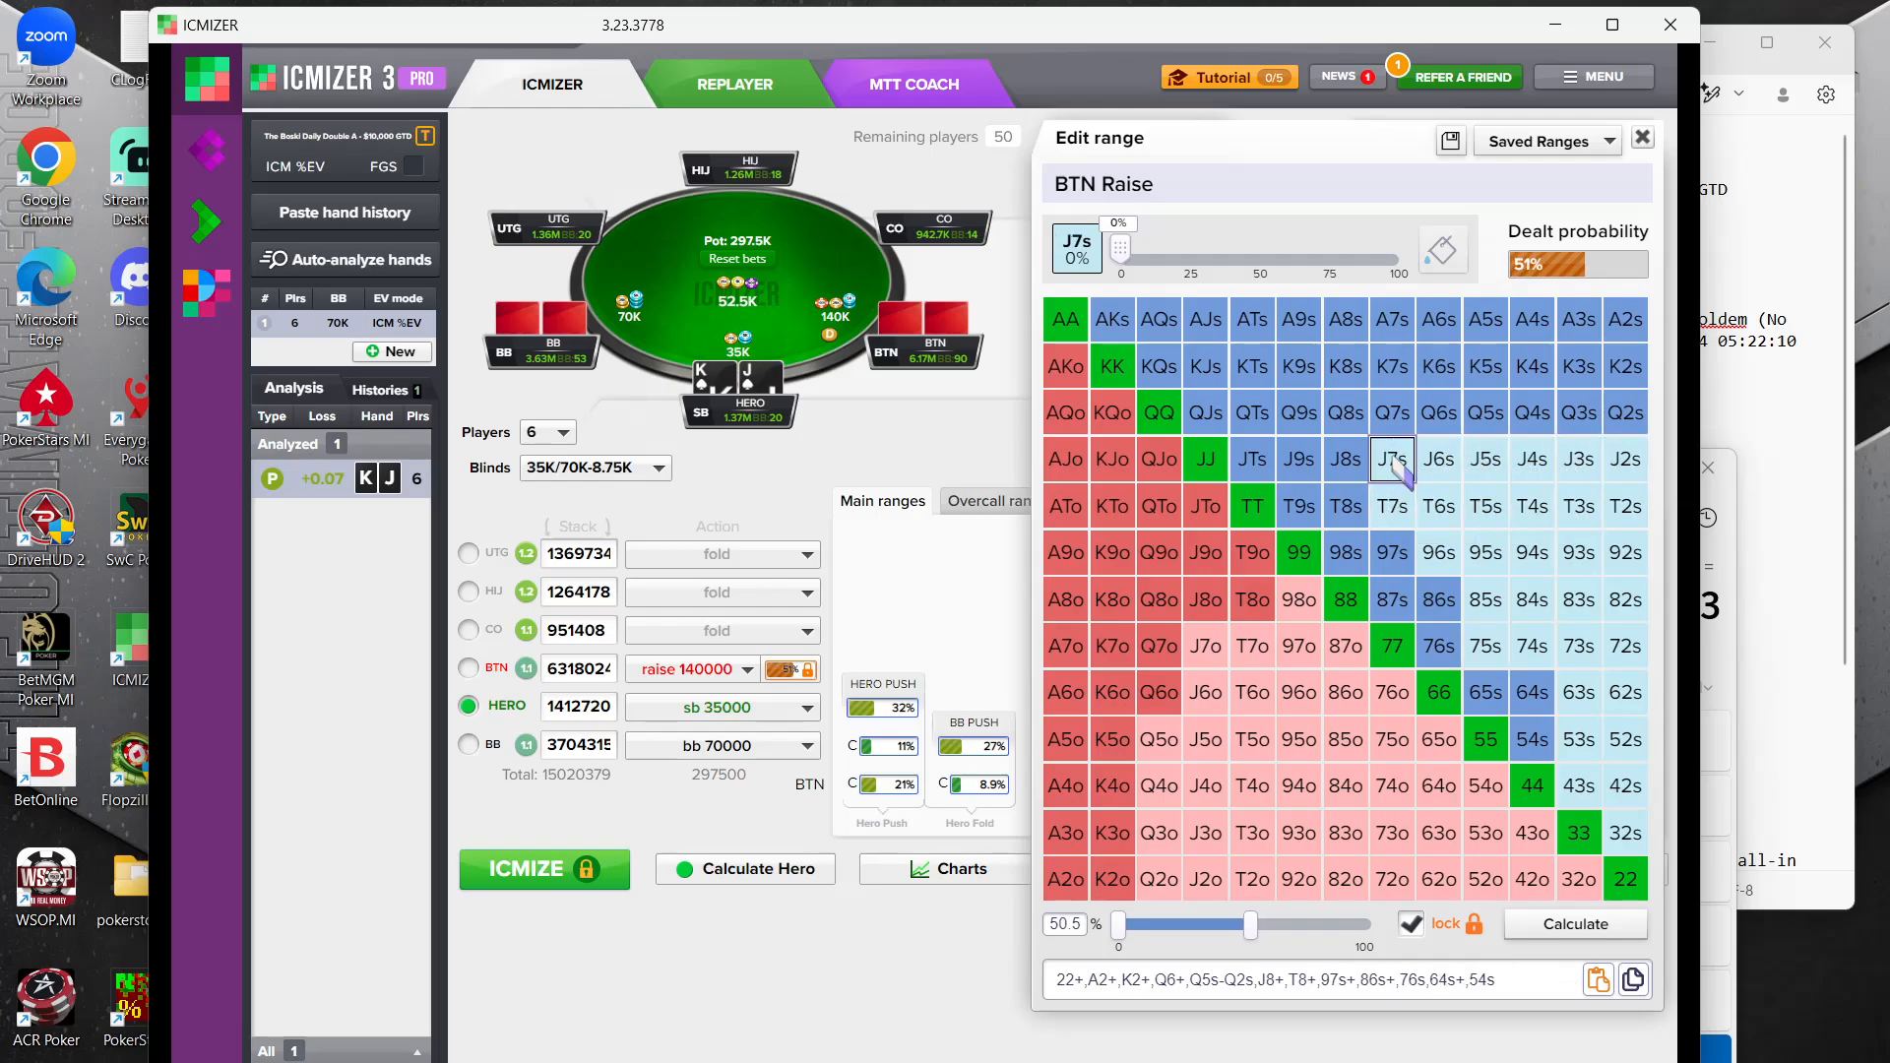
Remove Q2s and Q3s from the BTN raise range, recalculate with the range locked and close the result
left_click(1625, 412)
left_click(1570, 413)
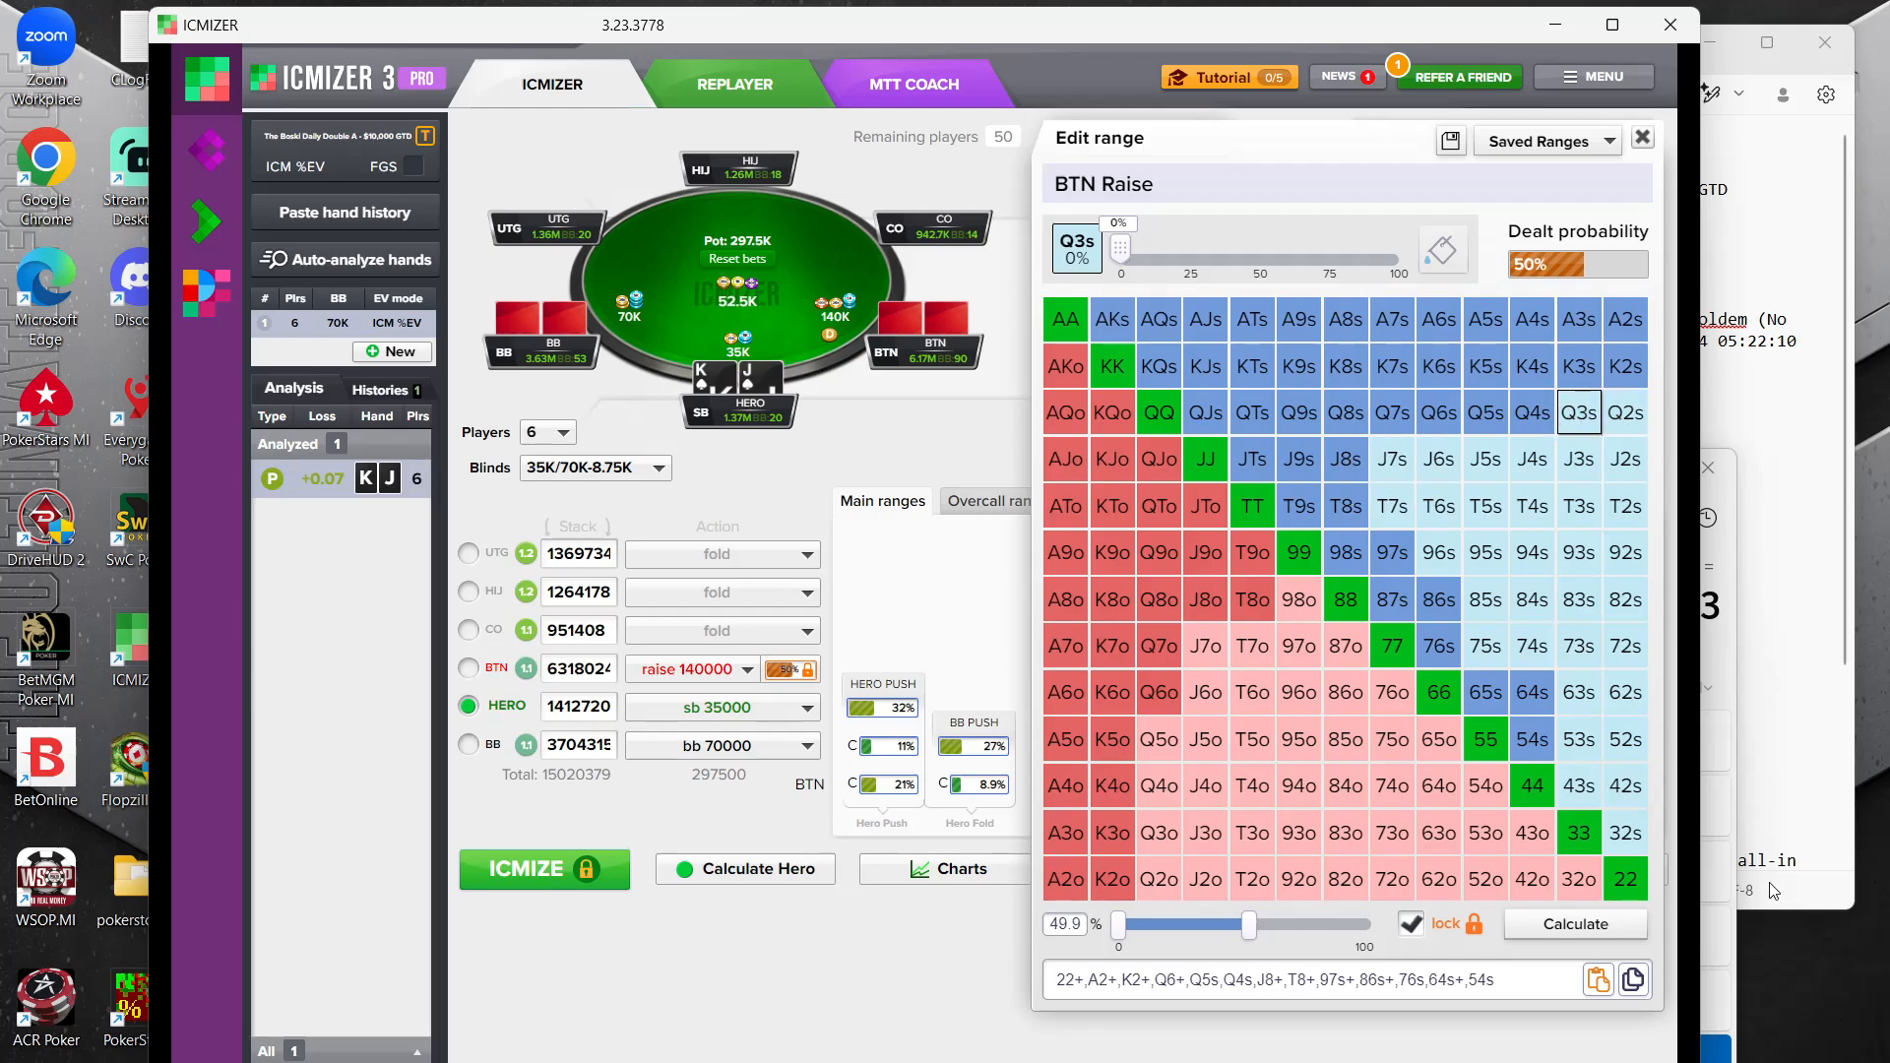
mouse_move(1191, 1062)
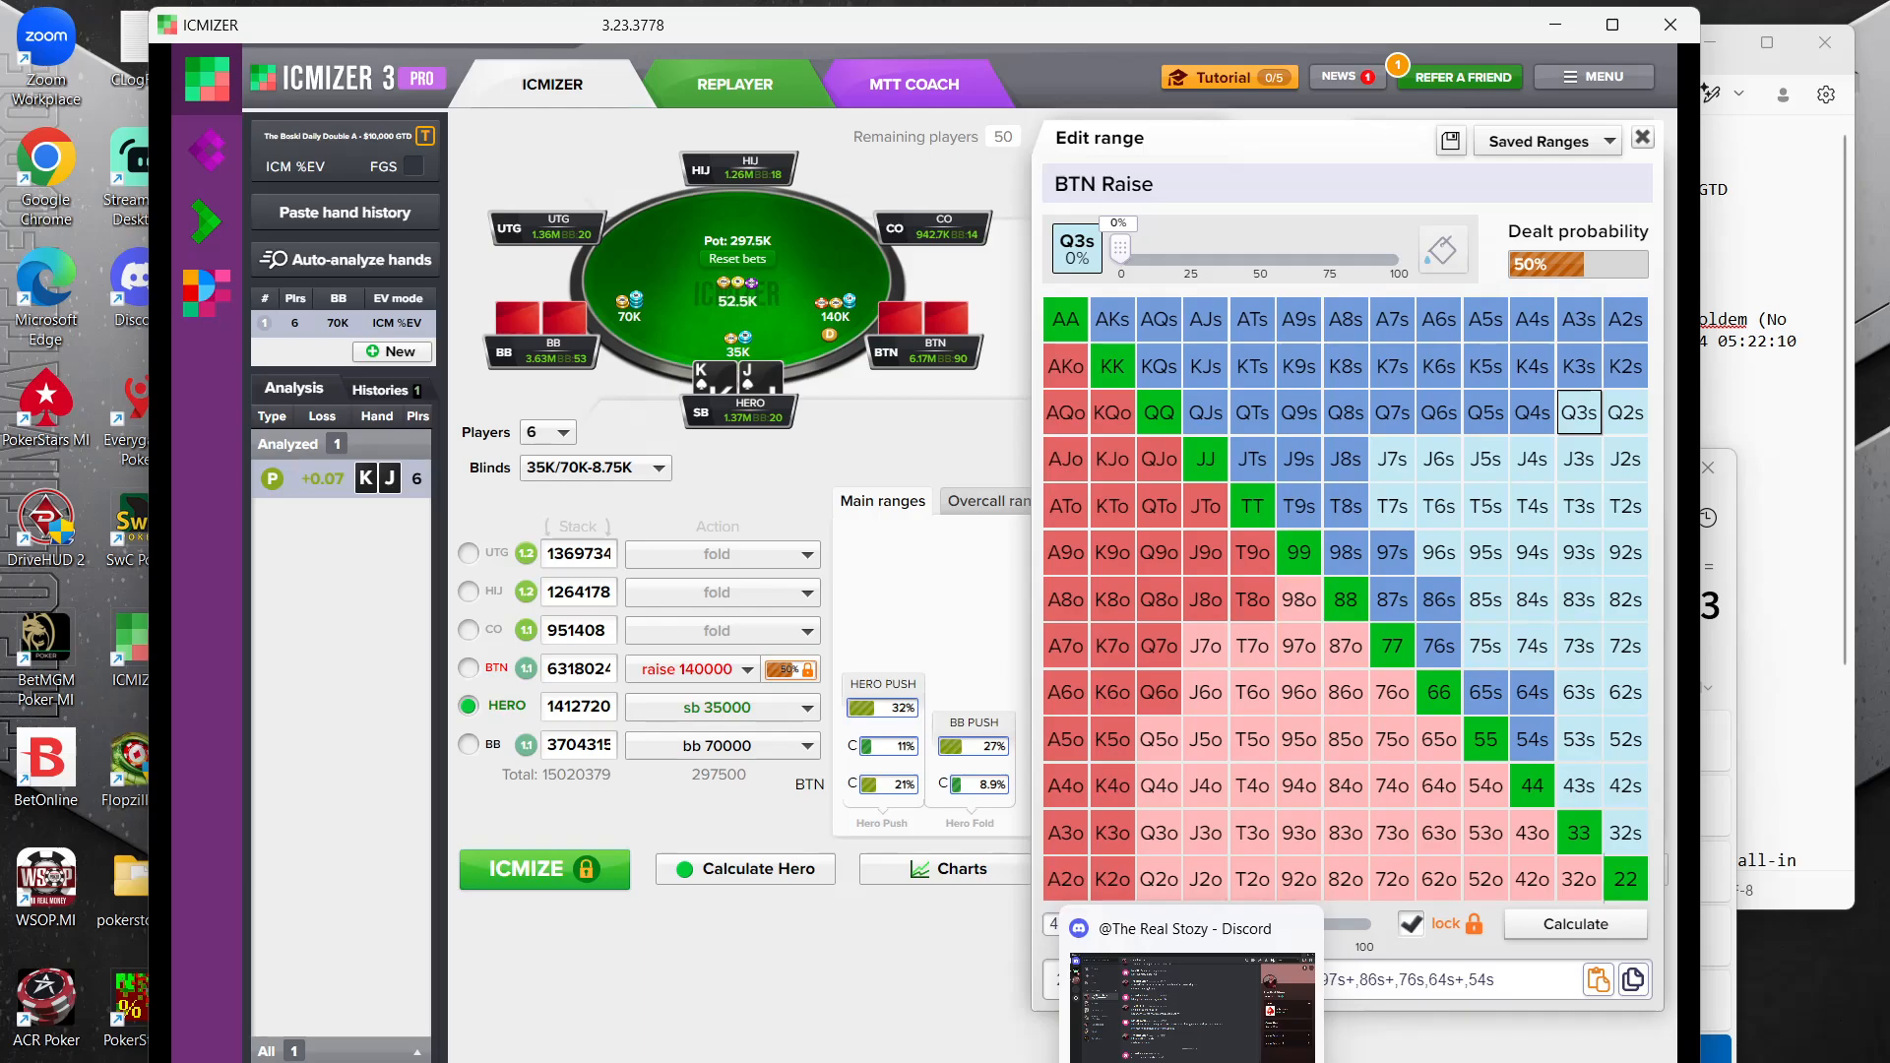
left_click(849, 1008)
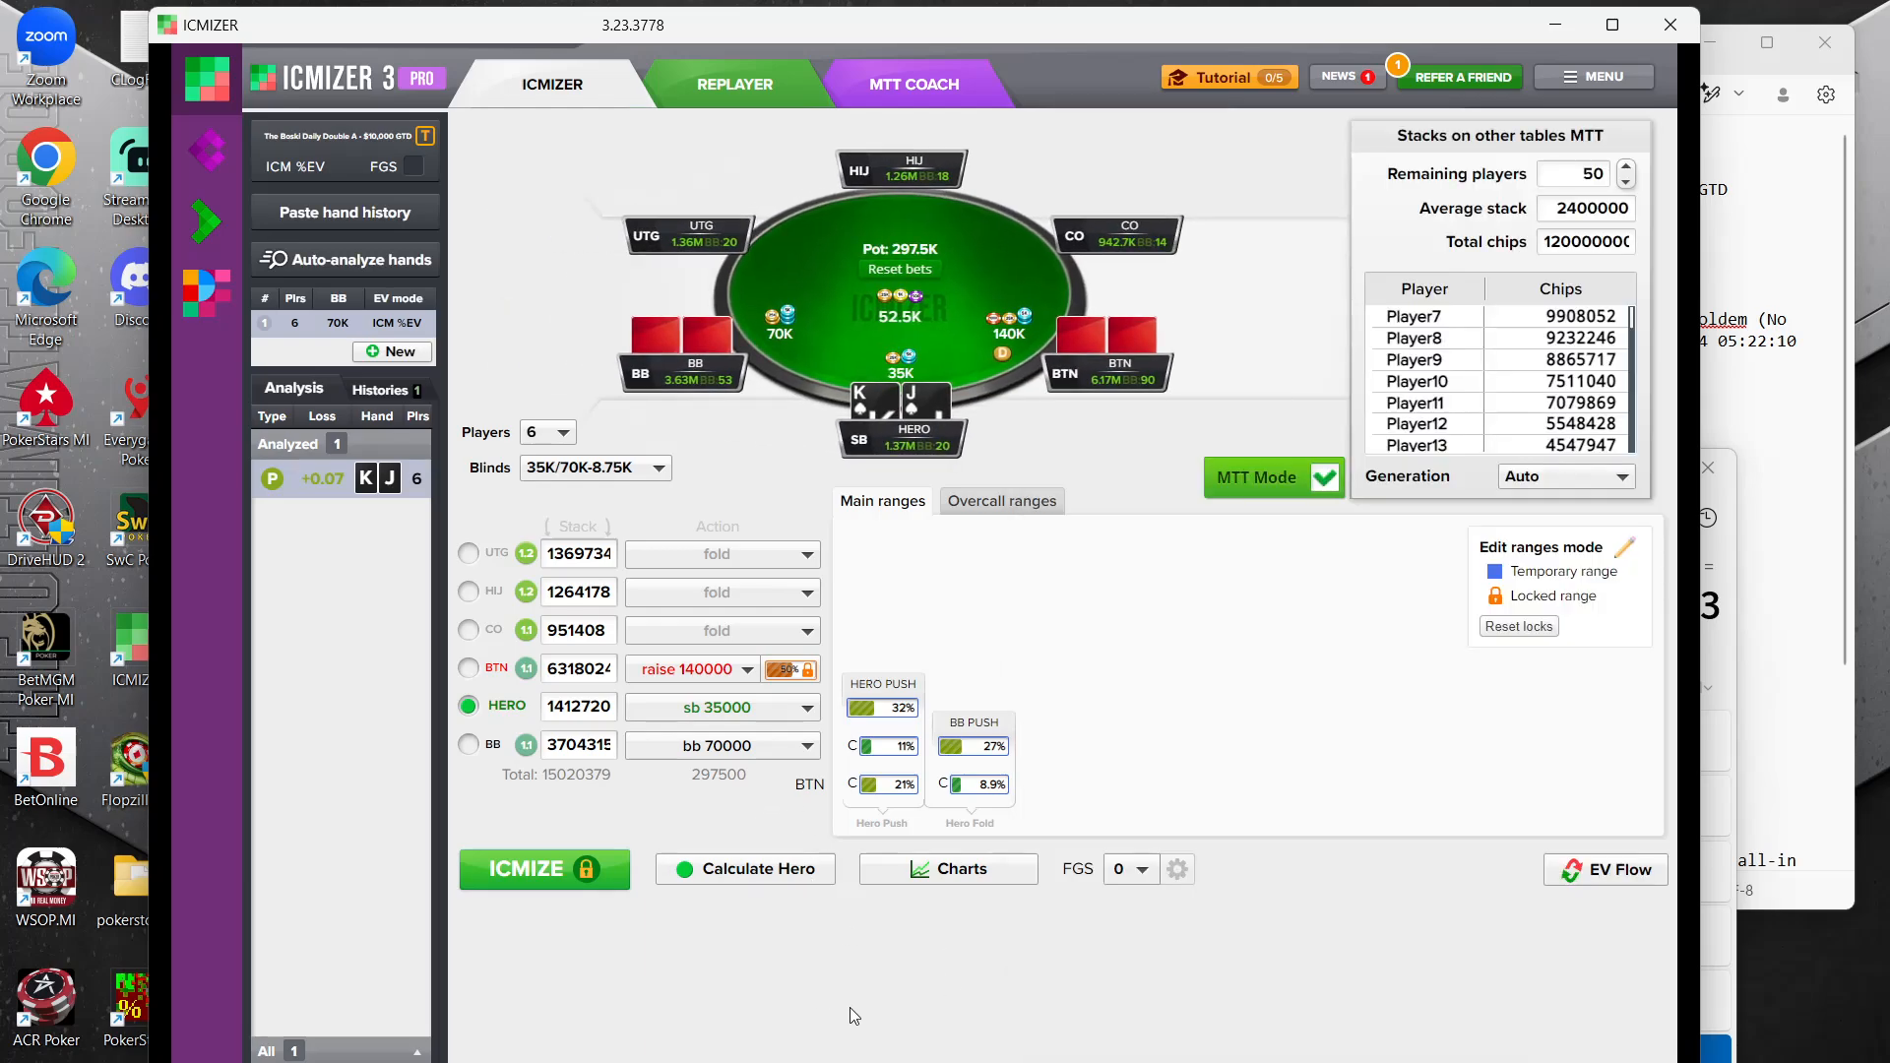
left_click(522, 873)
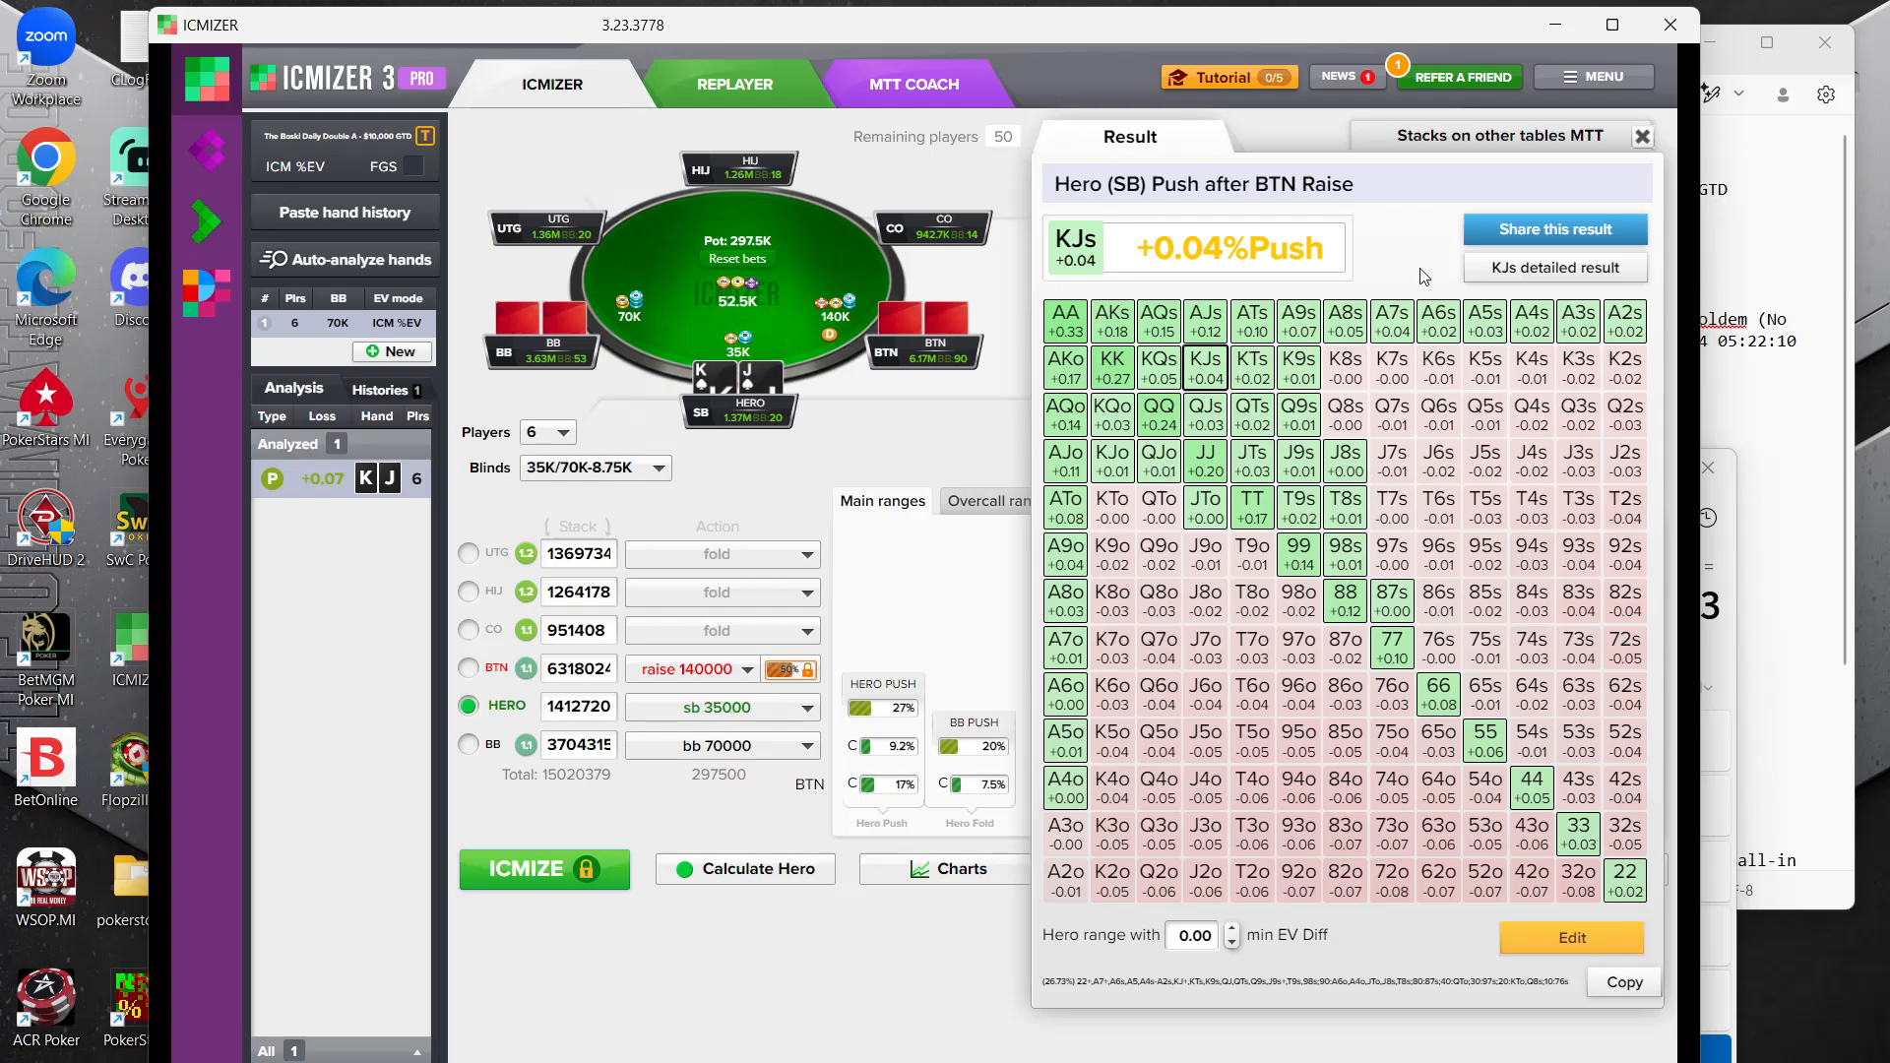
left_click(983, 416)
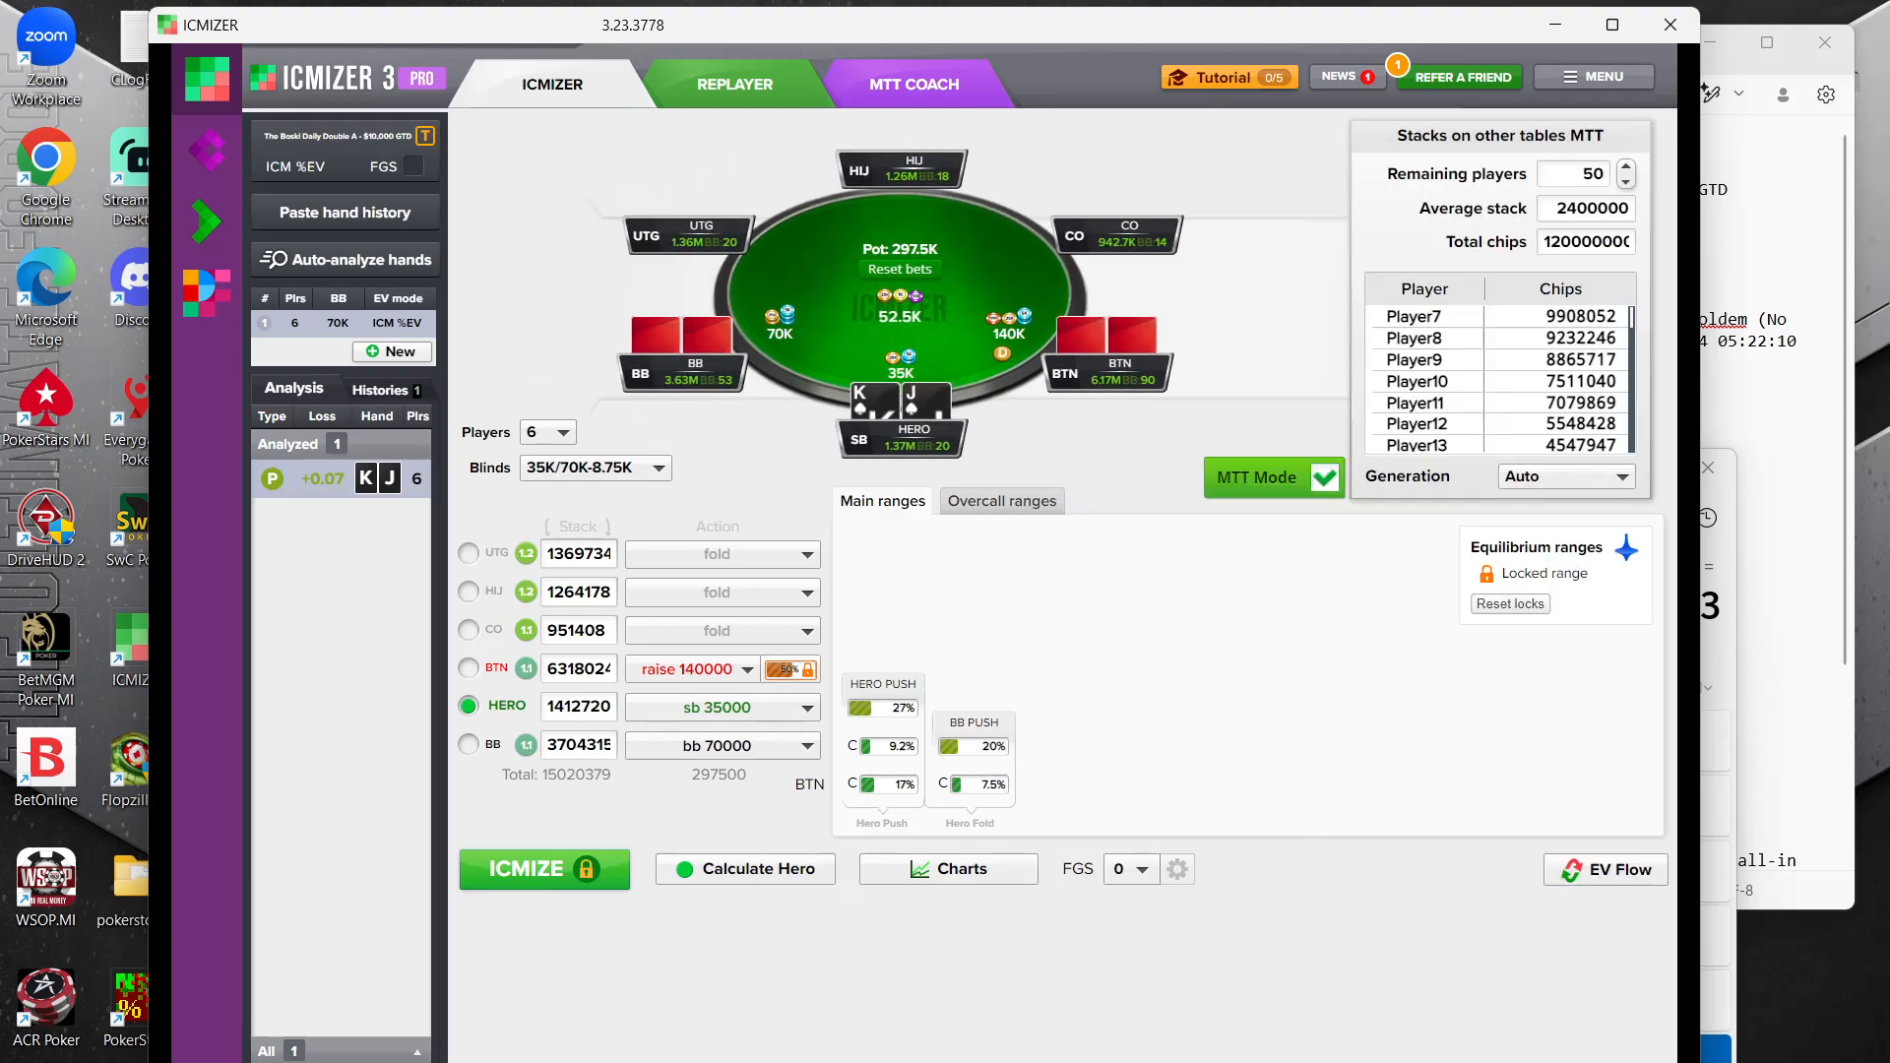
Switch to the hand-history notes and open the Stars Q8o 30pko turbo note
left_click(1132, 1057)
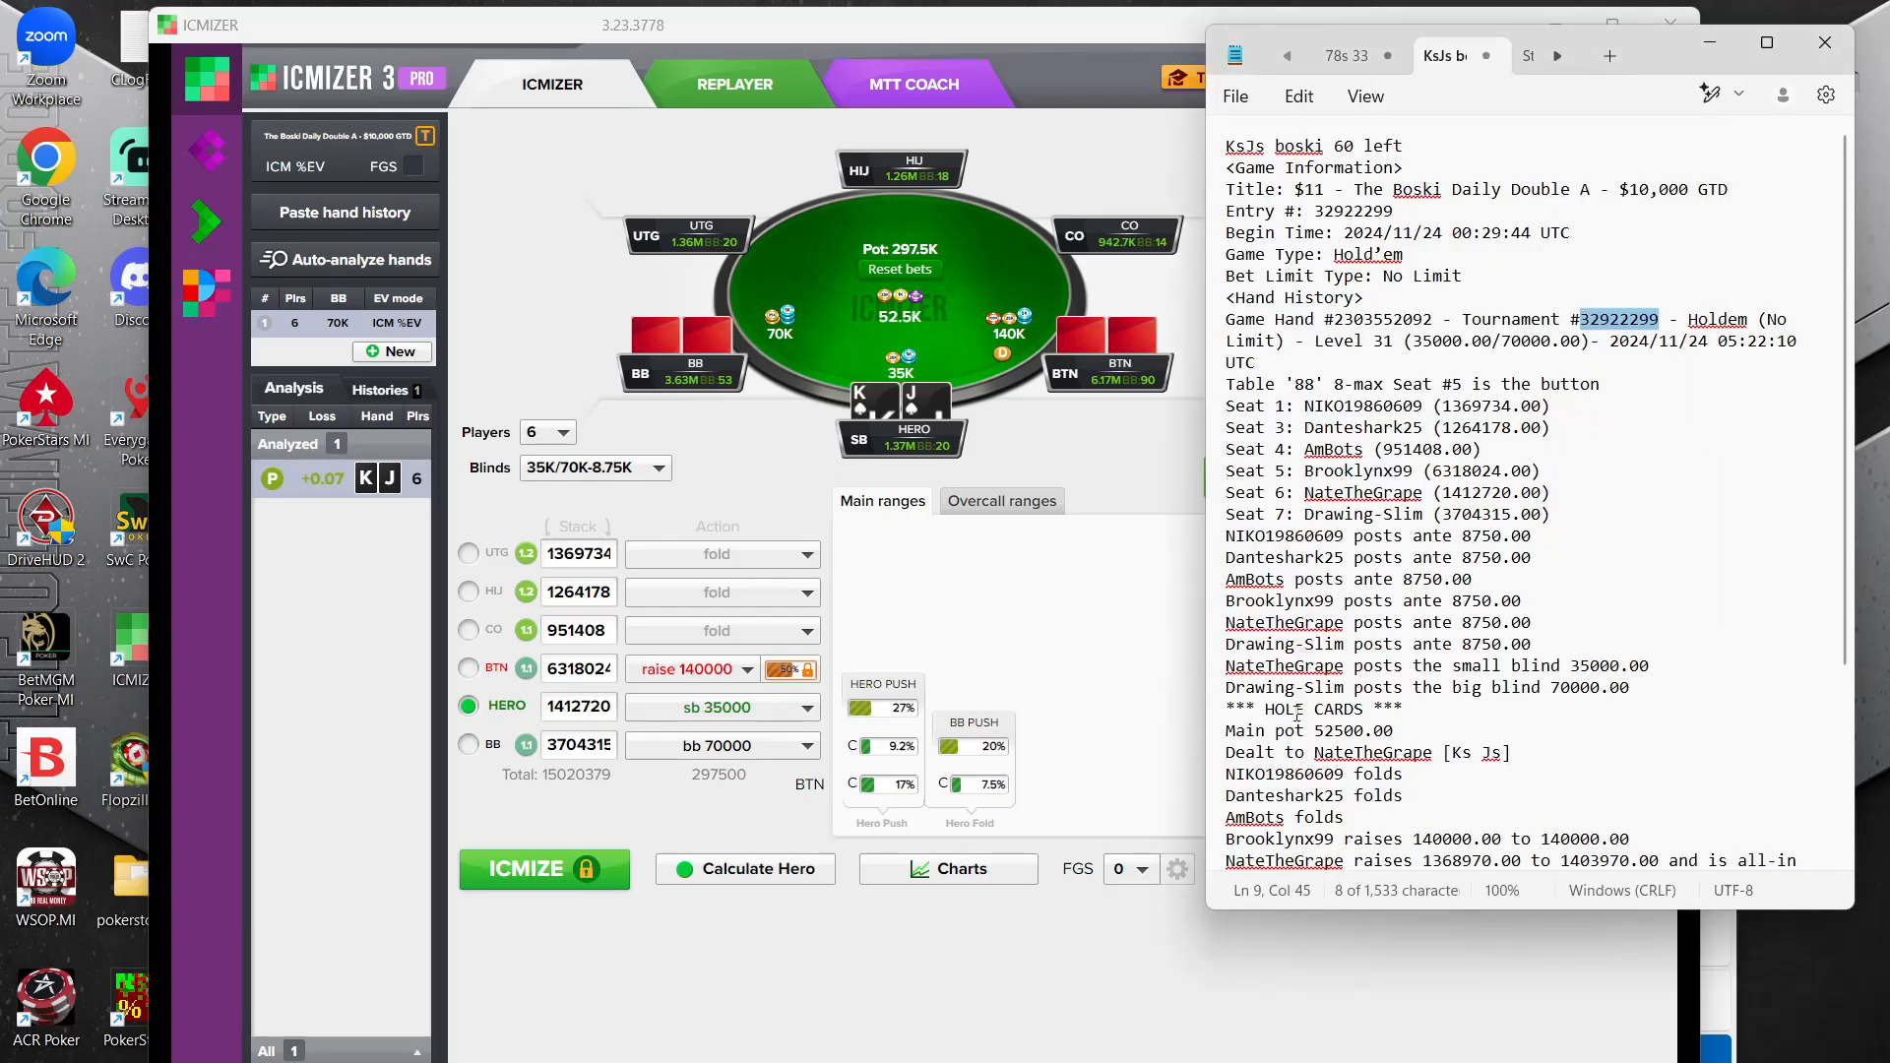
left_click(1767, 42)
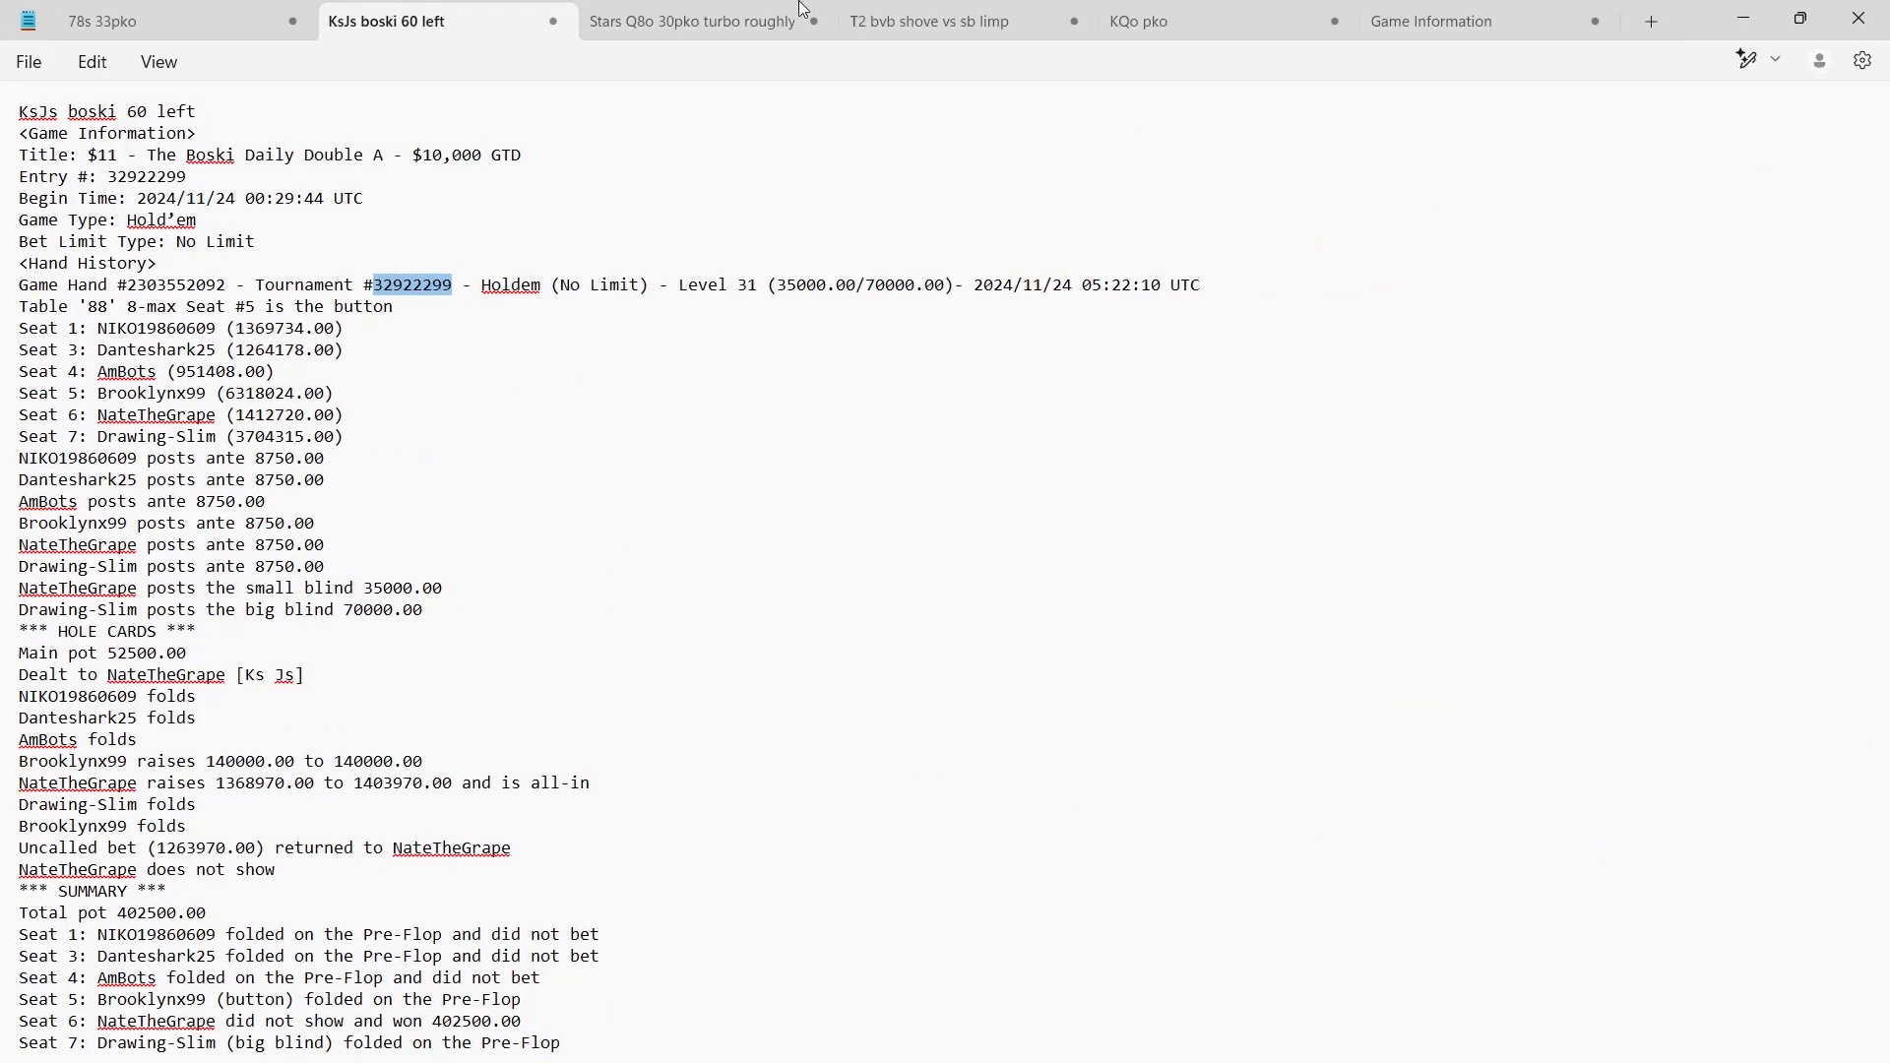
left_click(651, 24)
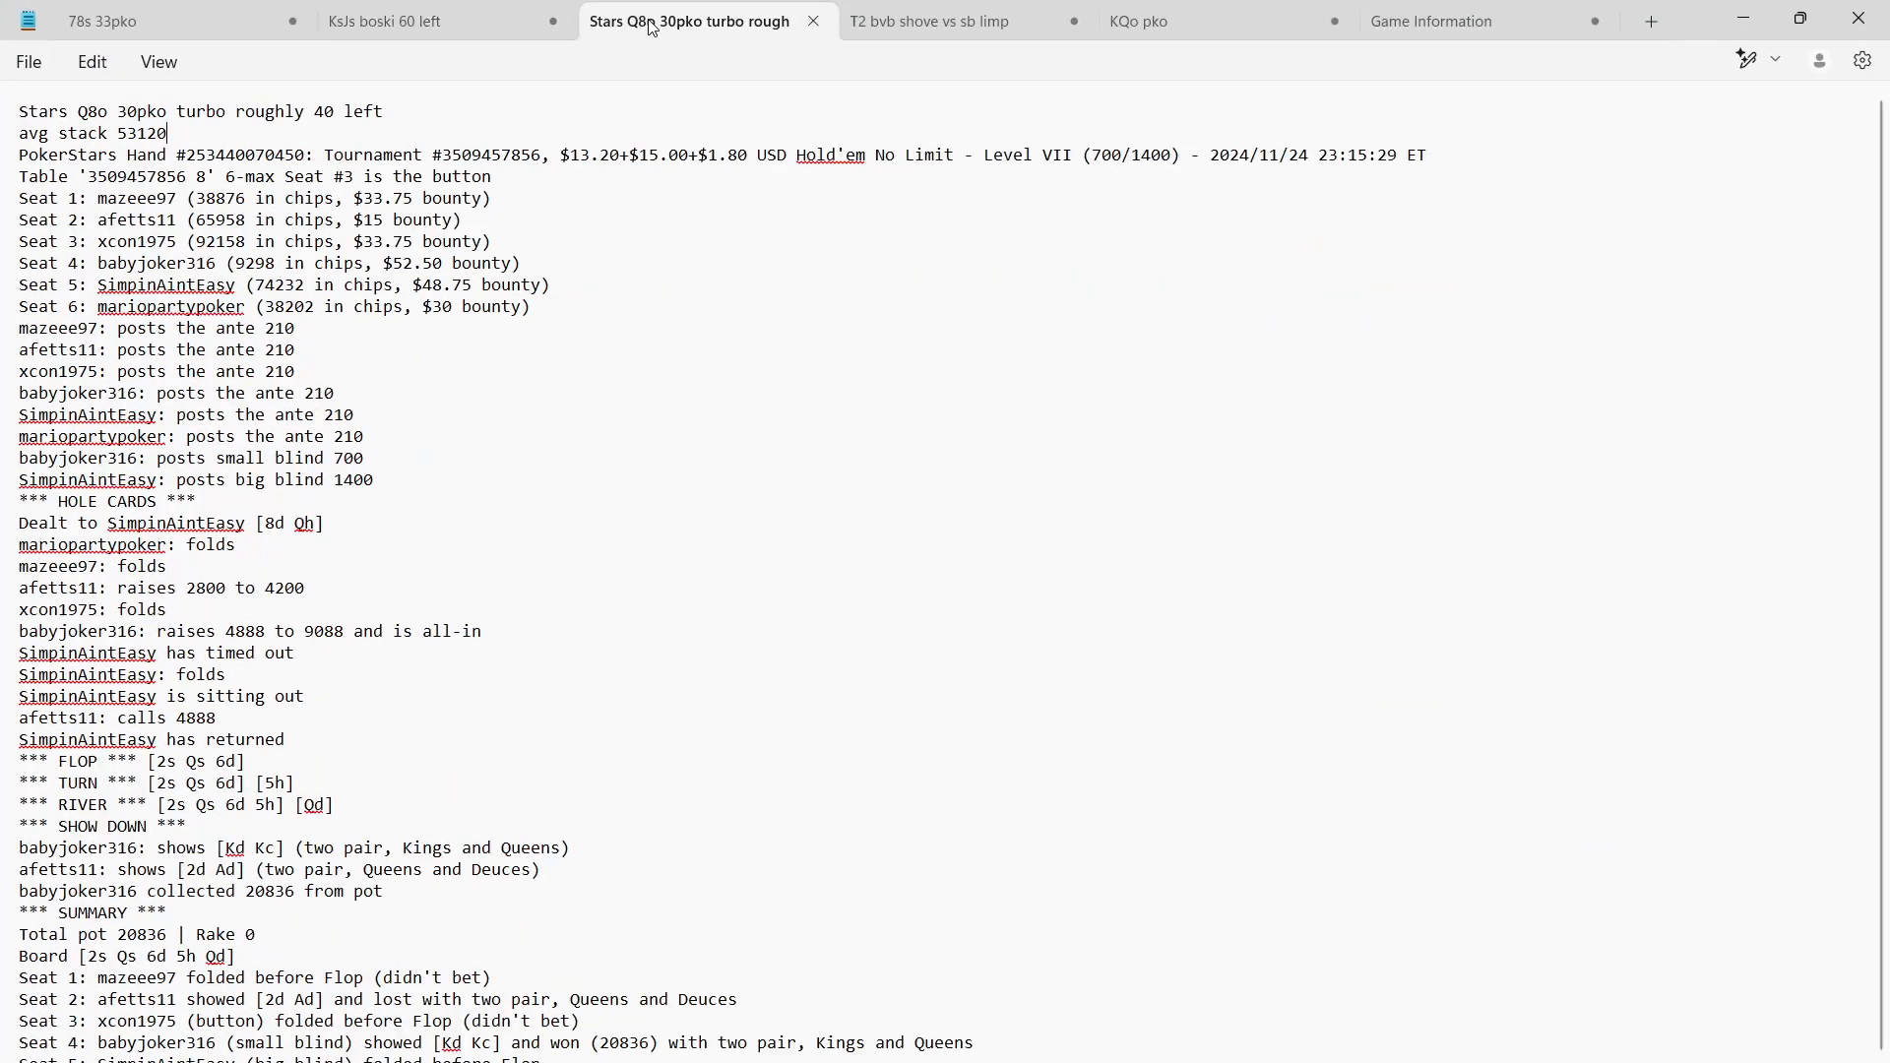
left_click(1801, 18)
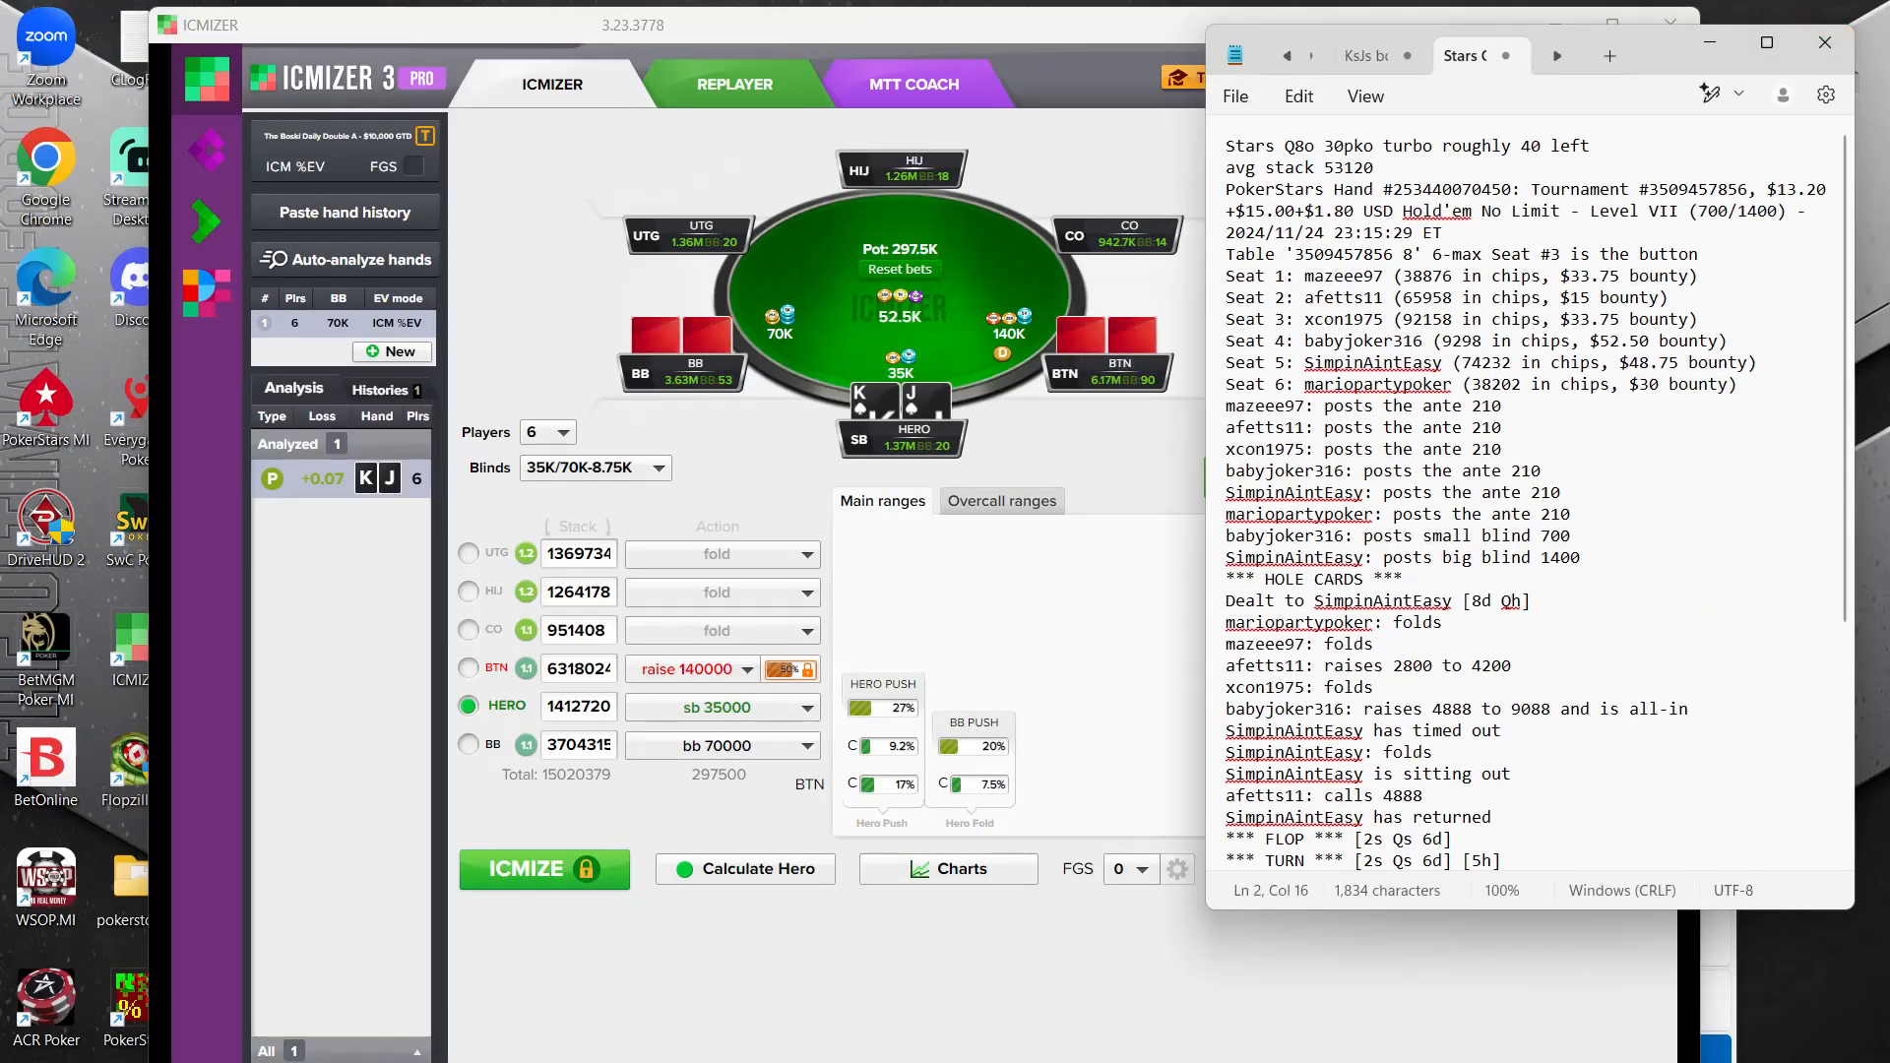
Switch to the DriveHUD replayer for the Q8 hand, show chip amounts instead of big blinds, and shift the button player's stats off their stack
left_click(1379, 1062)
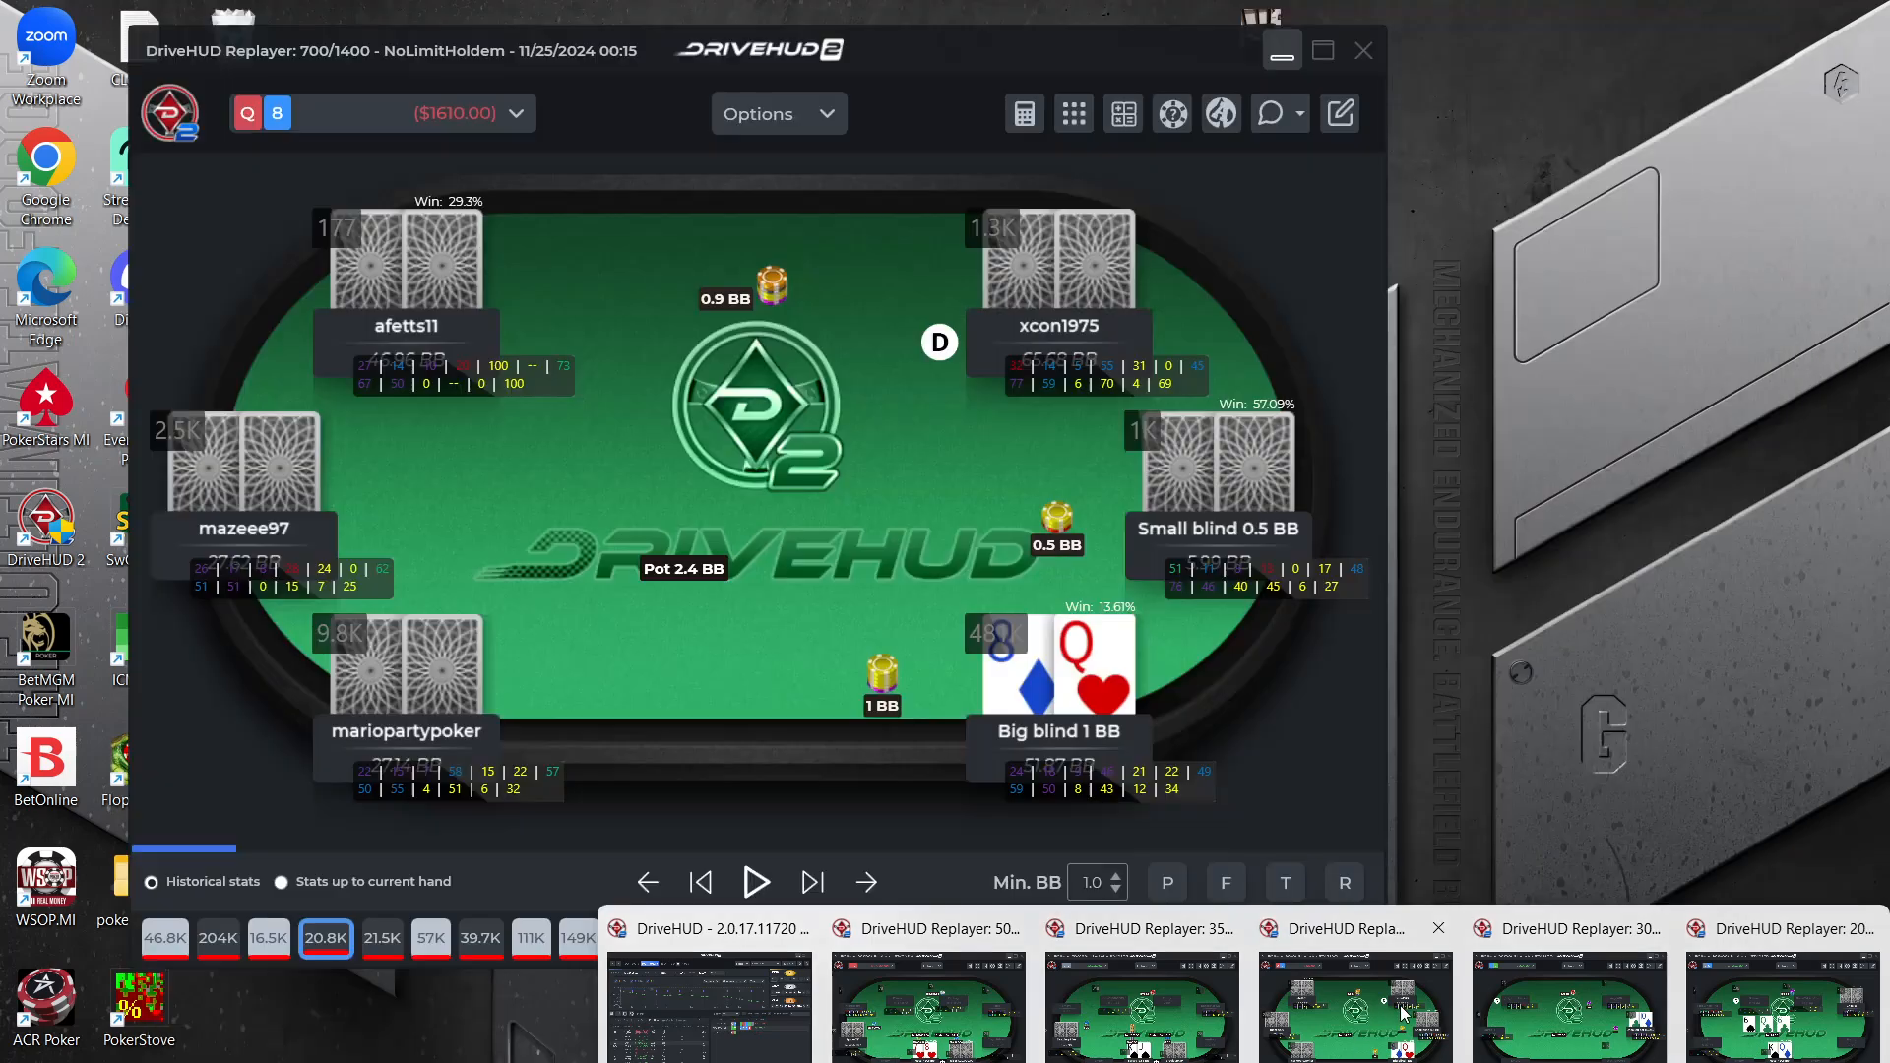
left_click(1398, 1004)
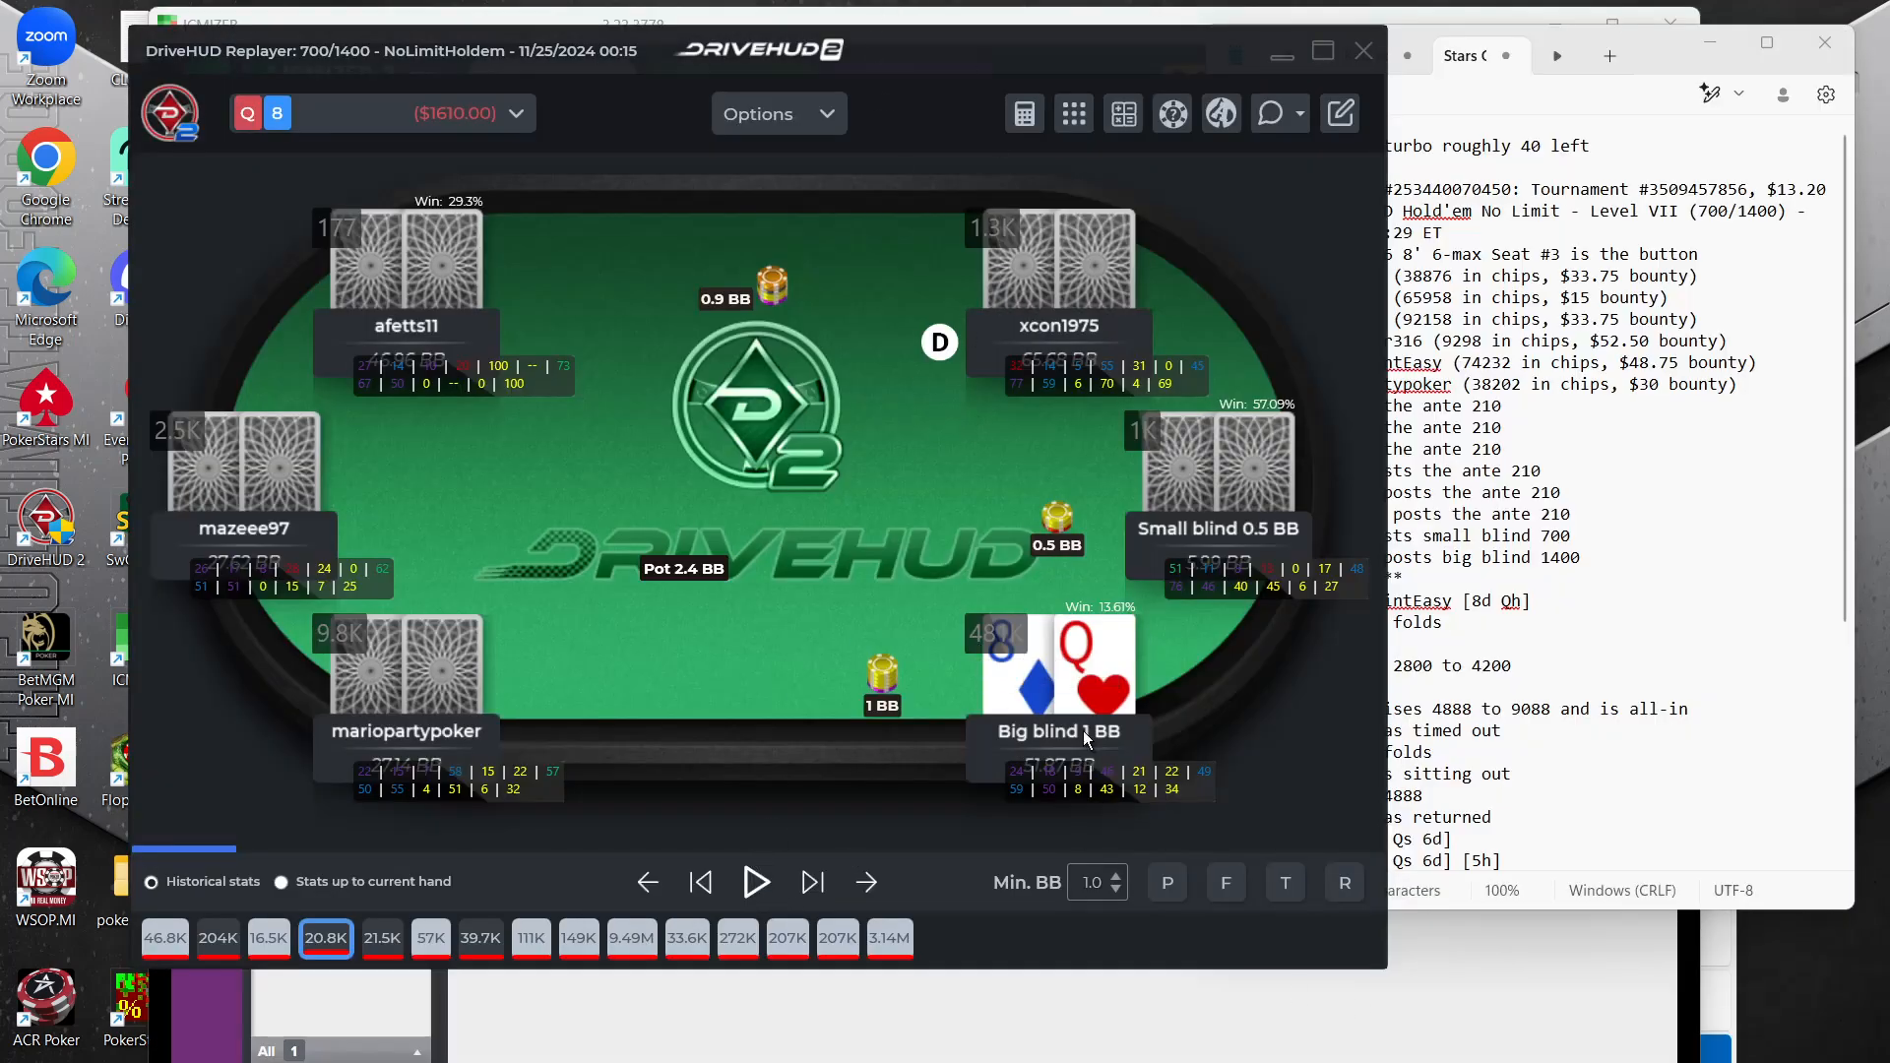
left_click(777, 114)
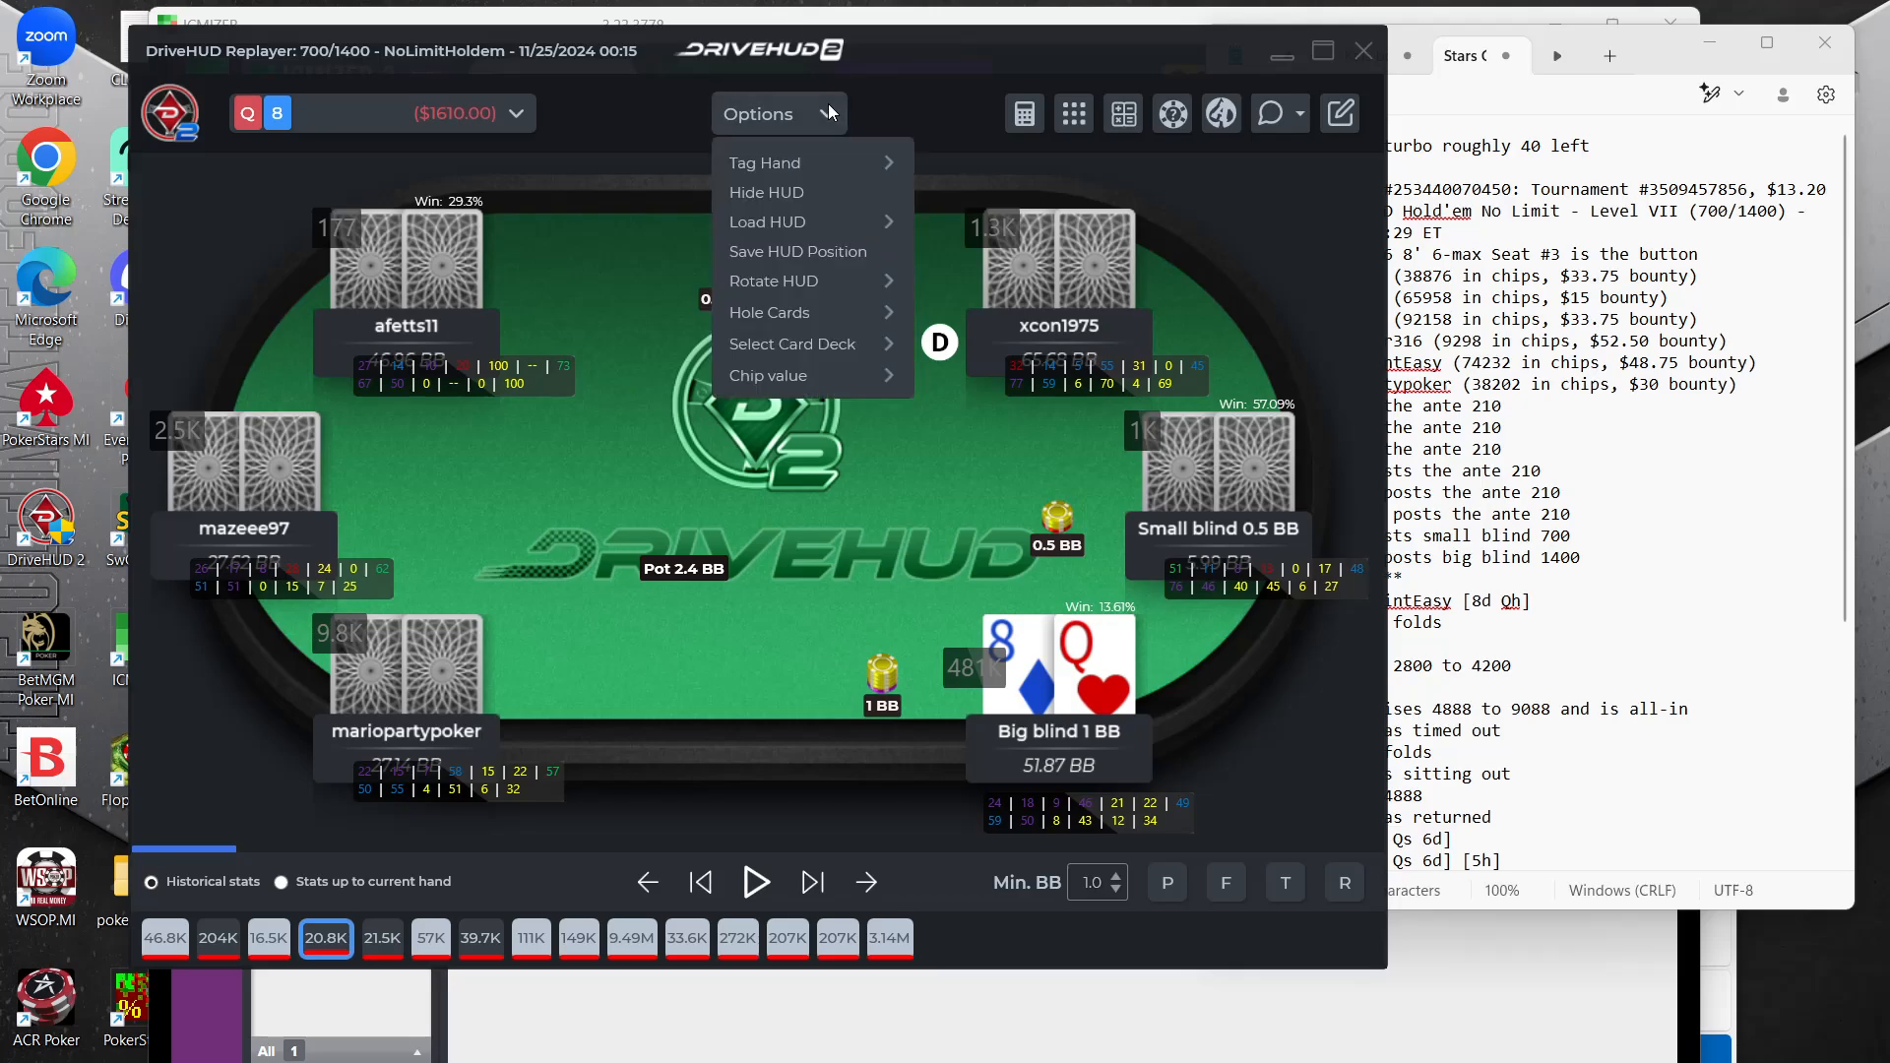
mouse_move(783, 380)
left_click(960, 415)
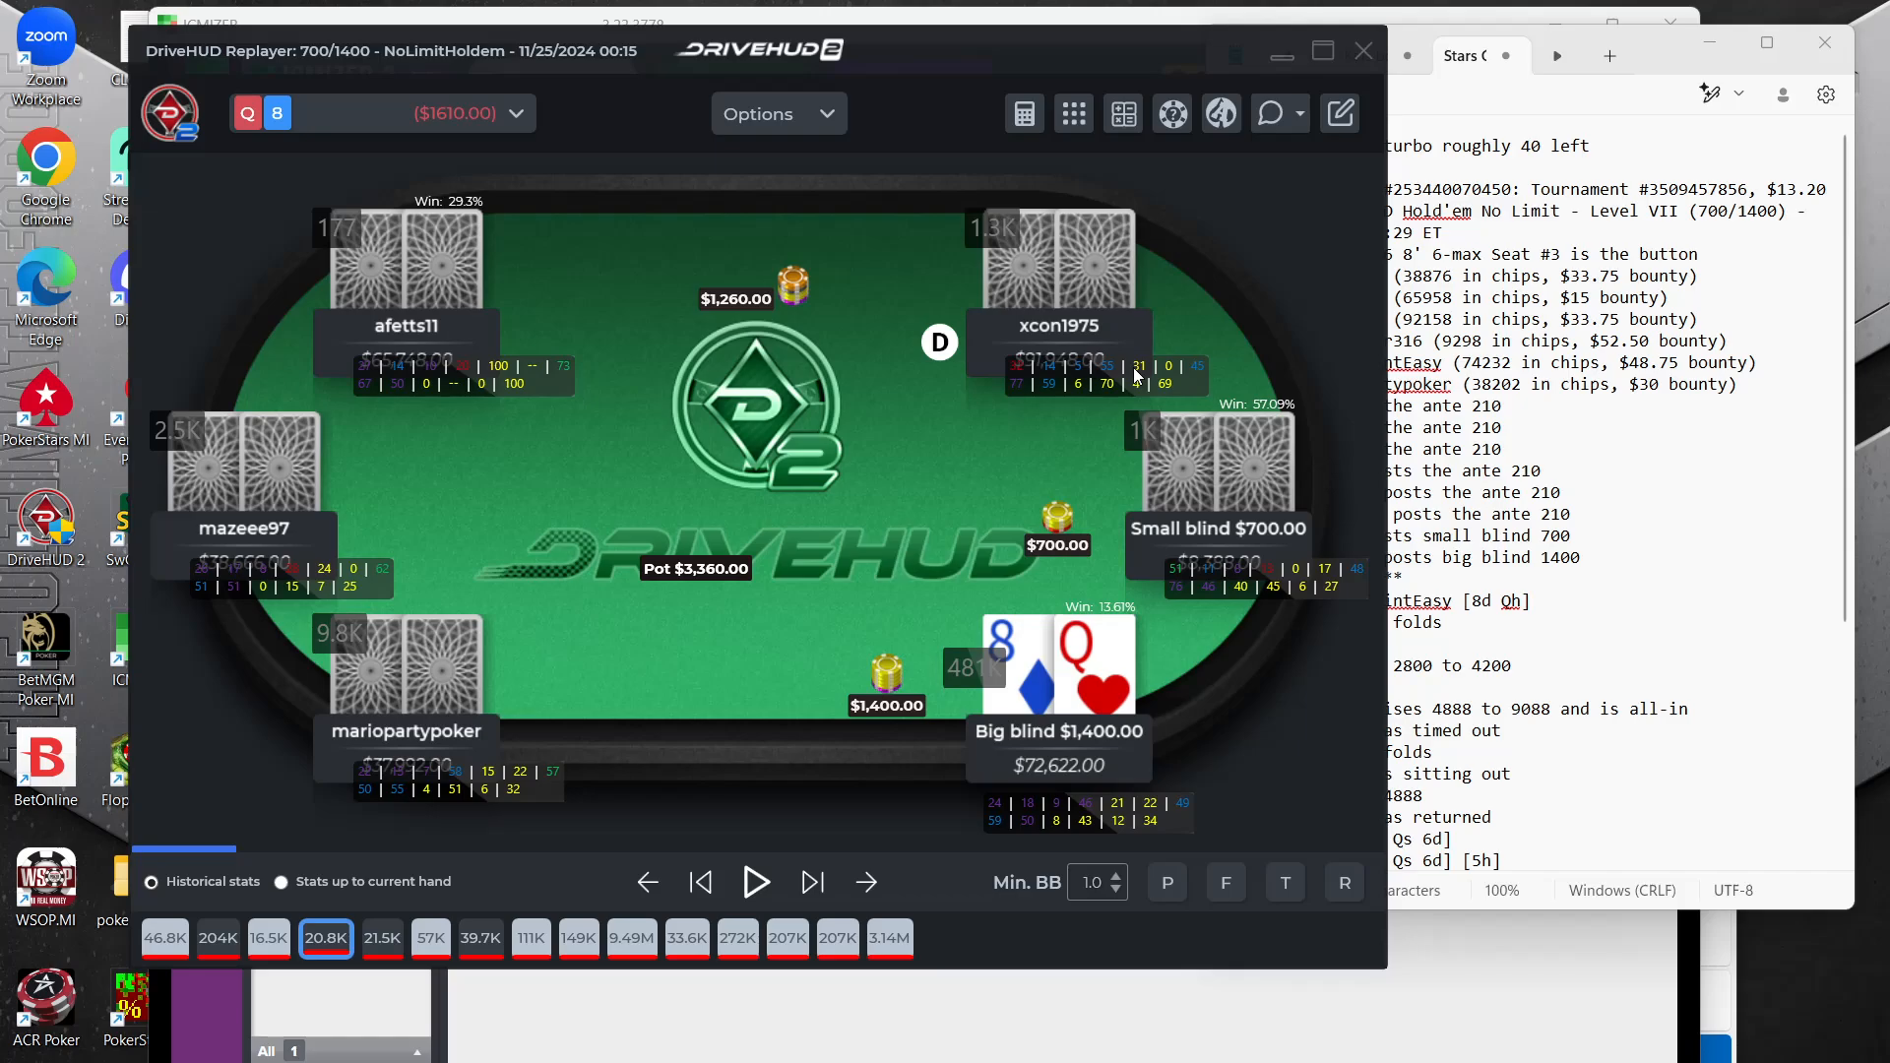
left_click_drag(1134, 376, 1115, 391)
Replay the Q8 hand action by action up to the small blind's all-in
left_click(1702, 526)
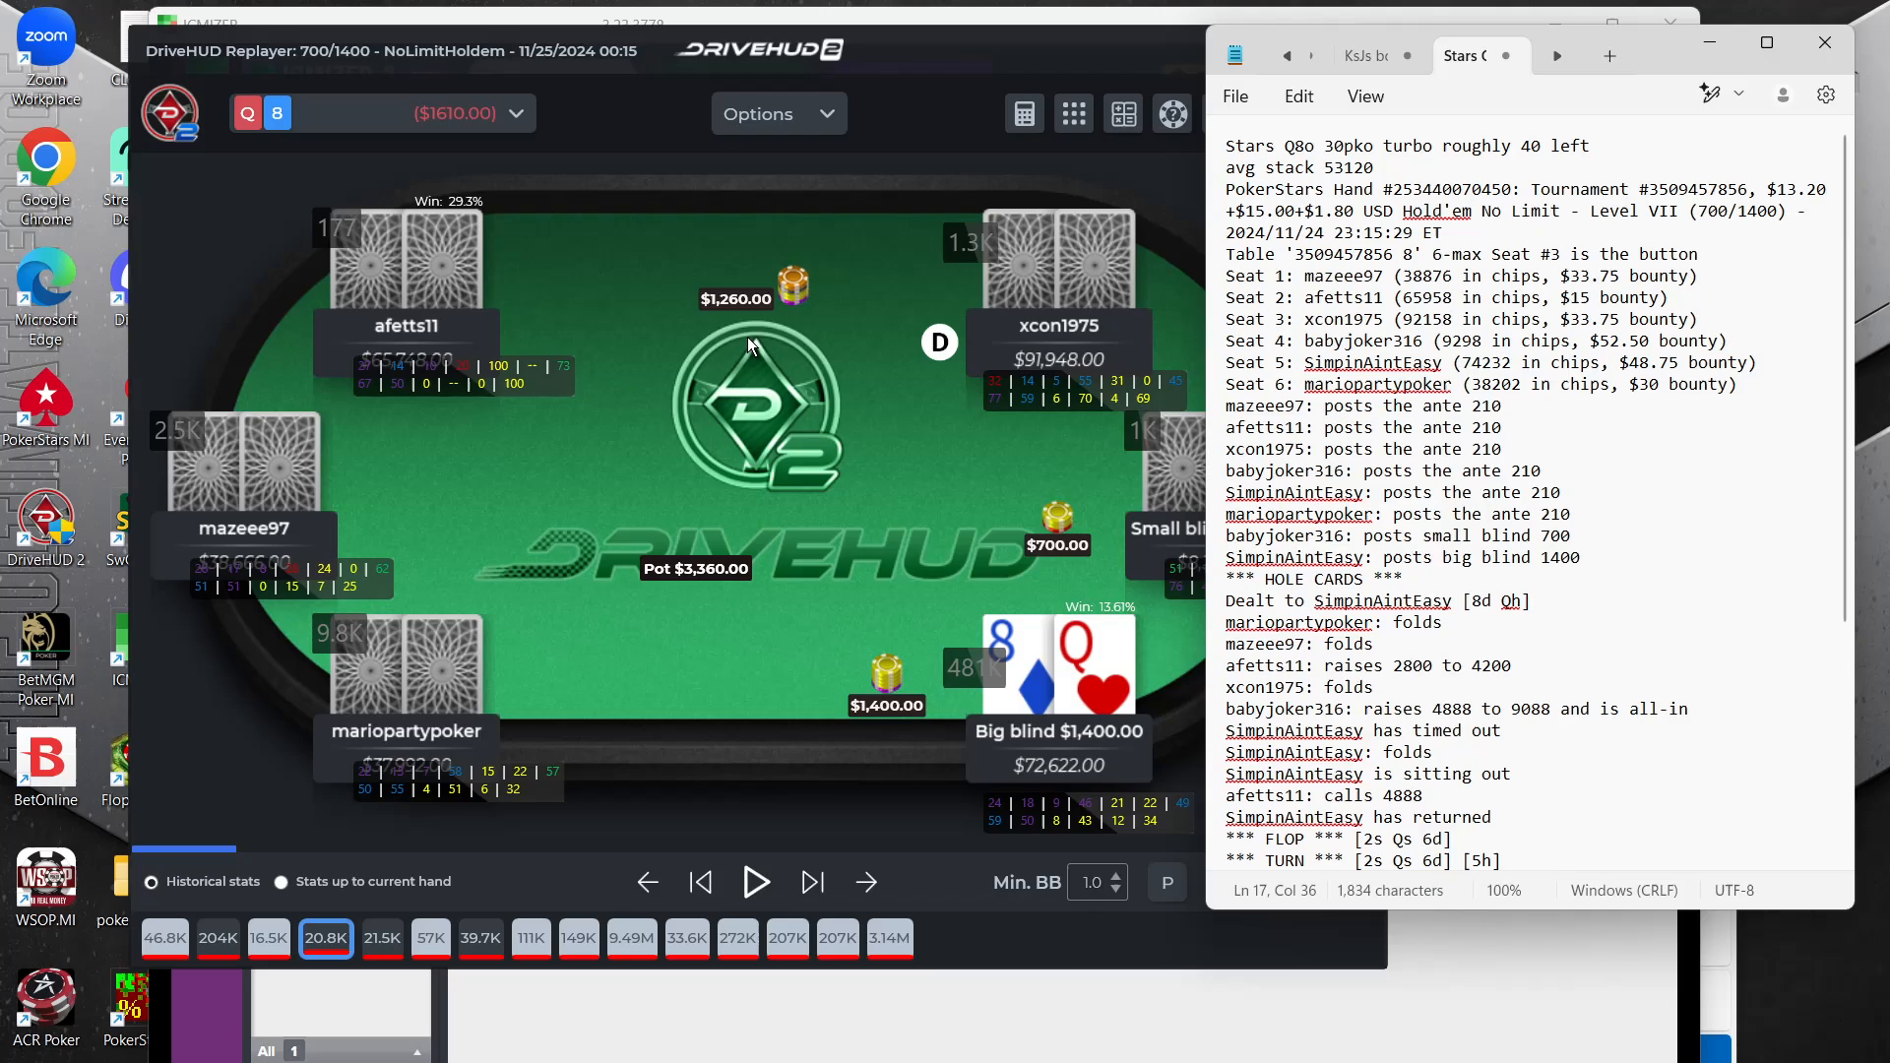
left_click(784, 891)
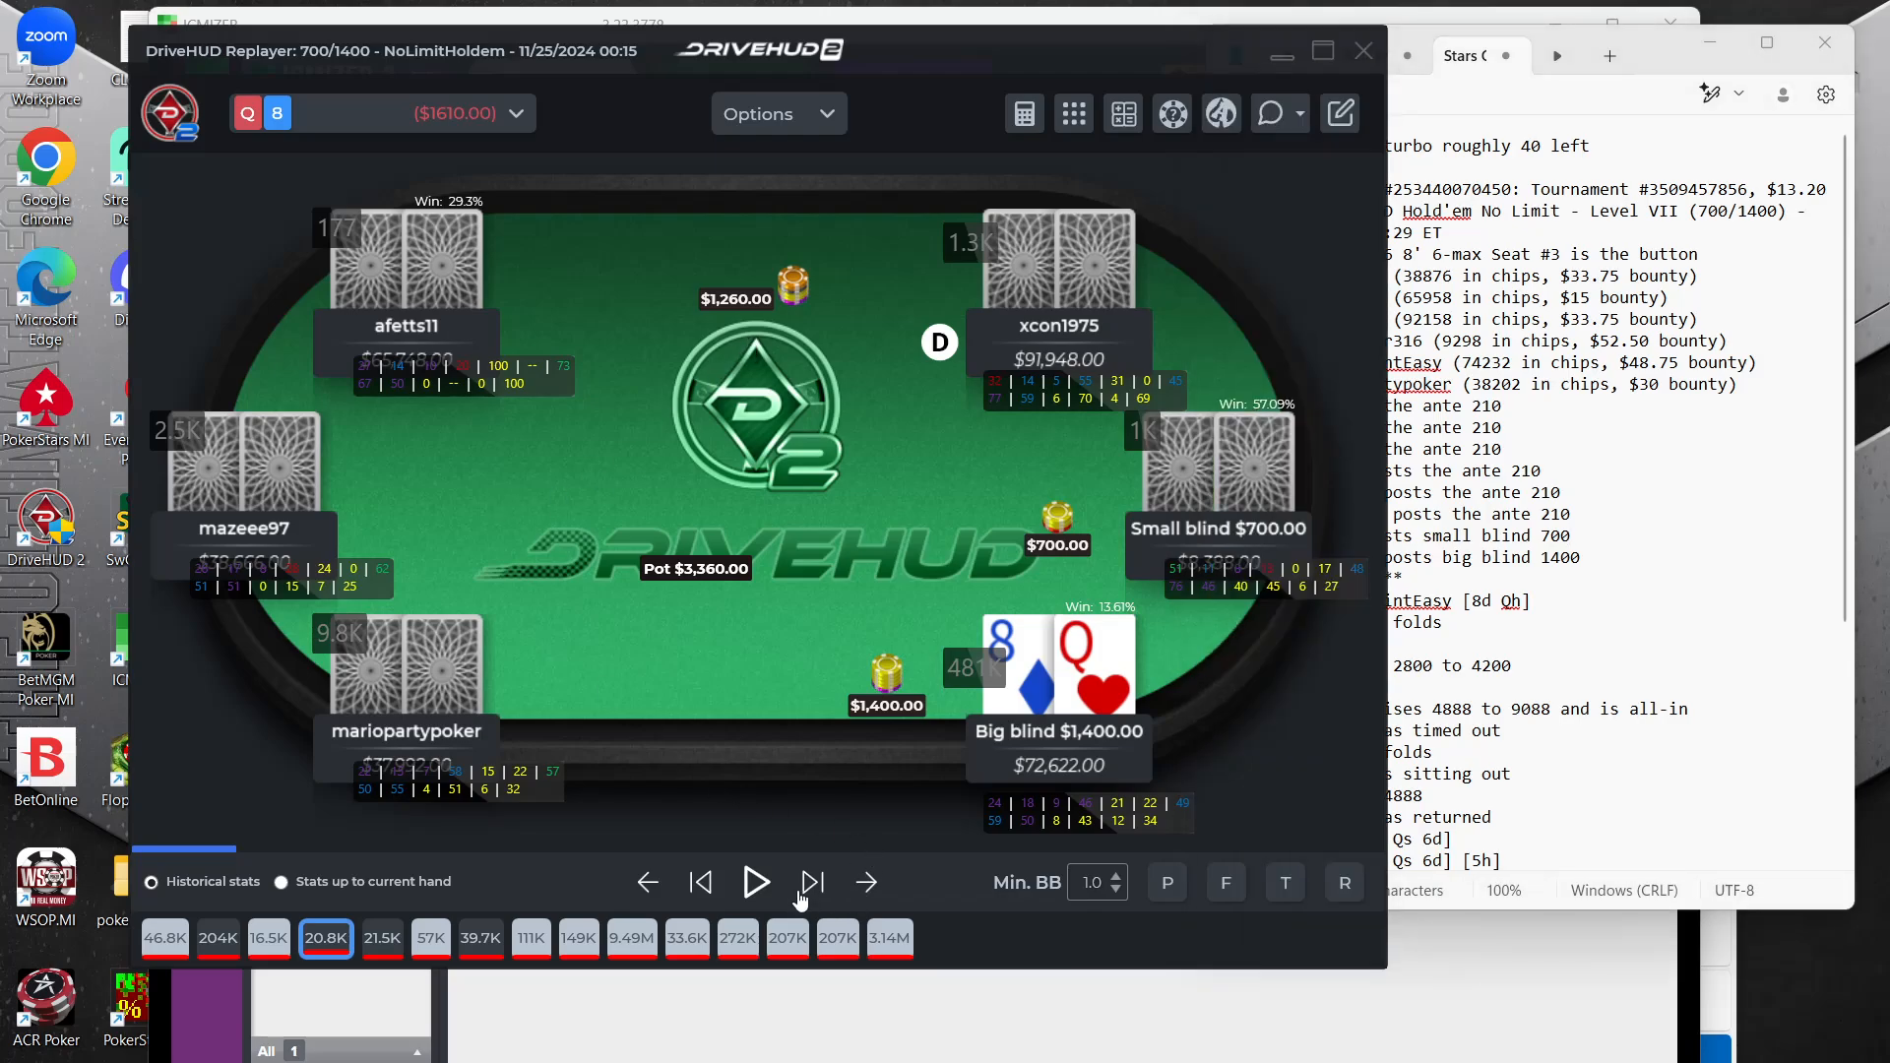
left_click(800, 898)
left_click(801, 896)
left_click(800, 896)
left_click(801, 896)
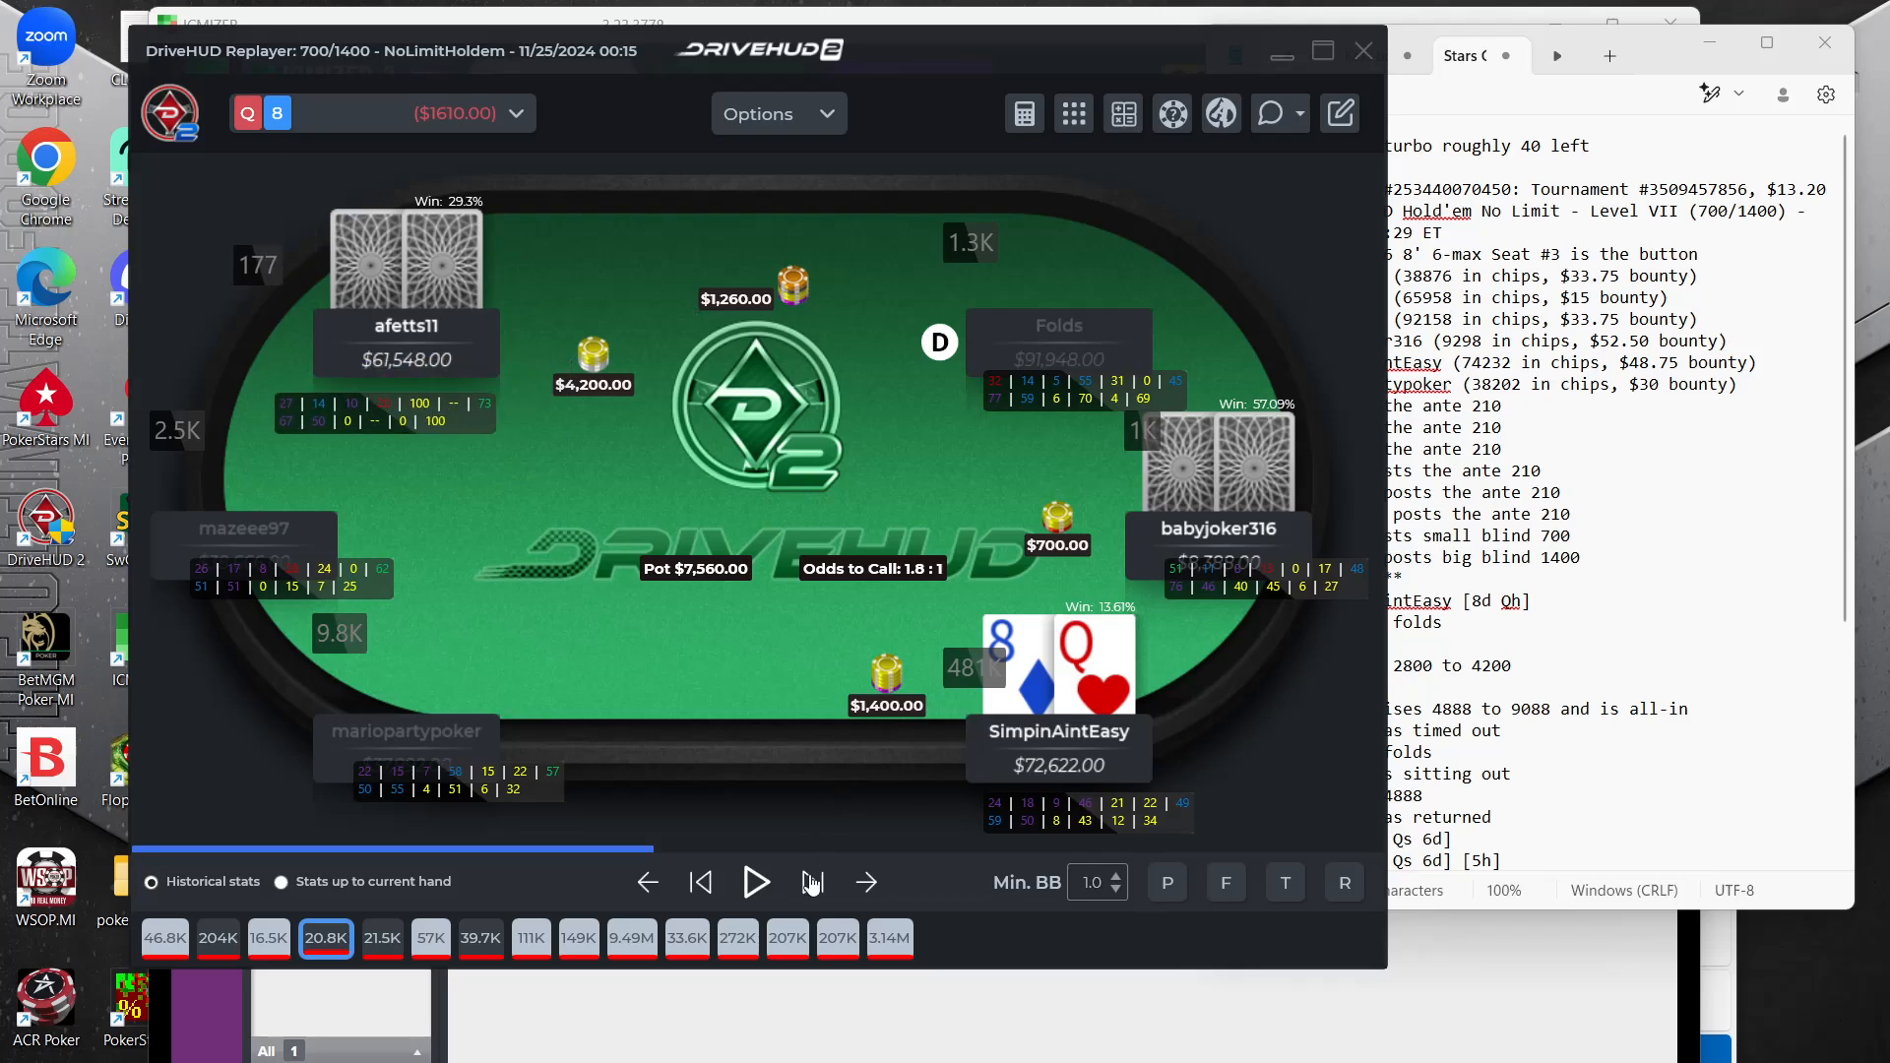
left_click(811, 888)
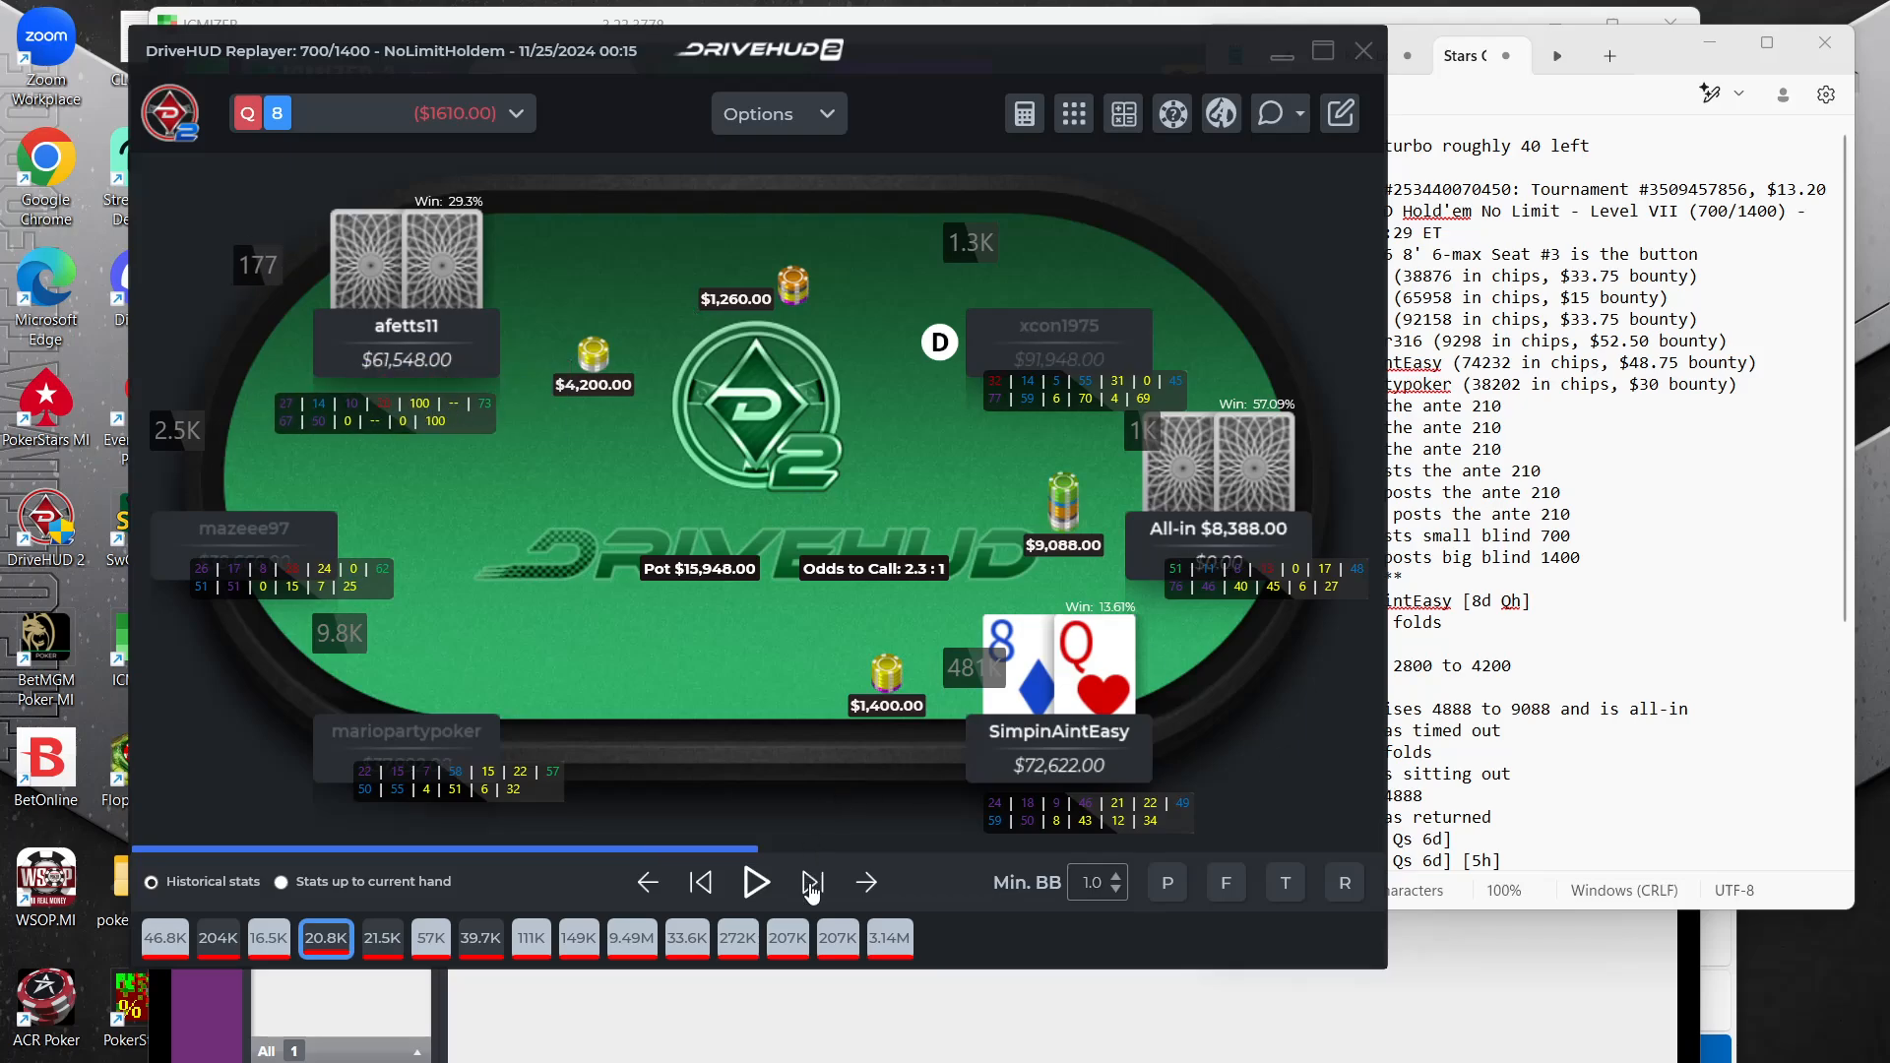
Check the Q8o hand note and move the small blind's stats in the replayer below their stack
left_click(1761, 520)
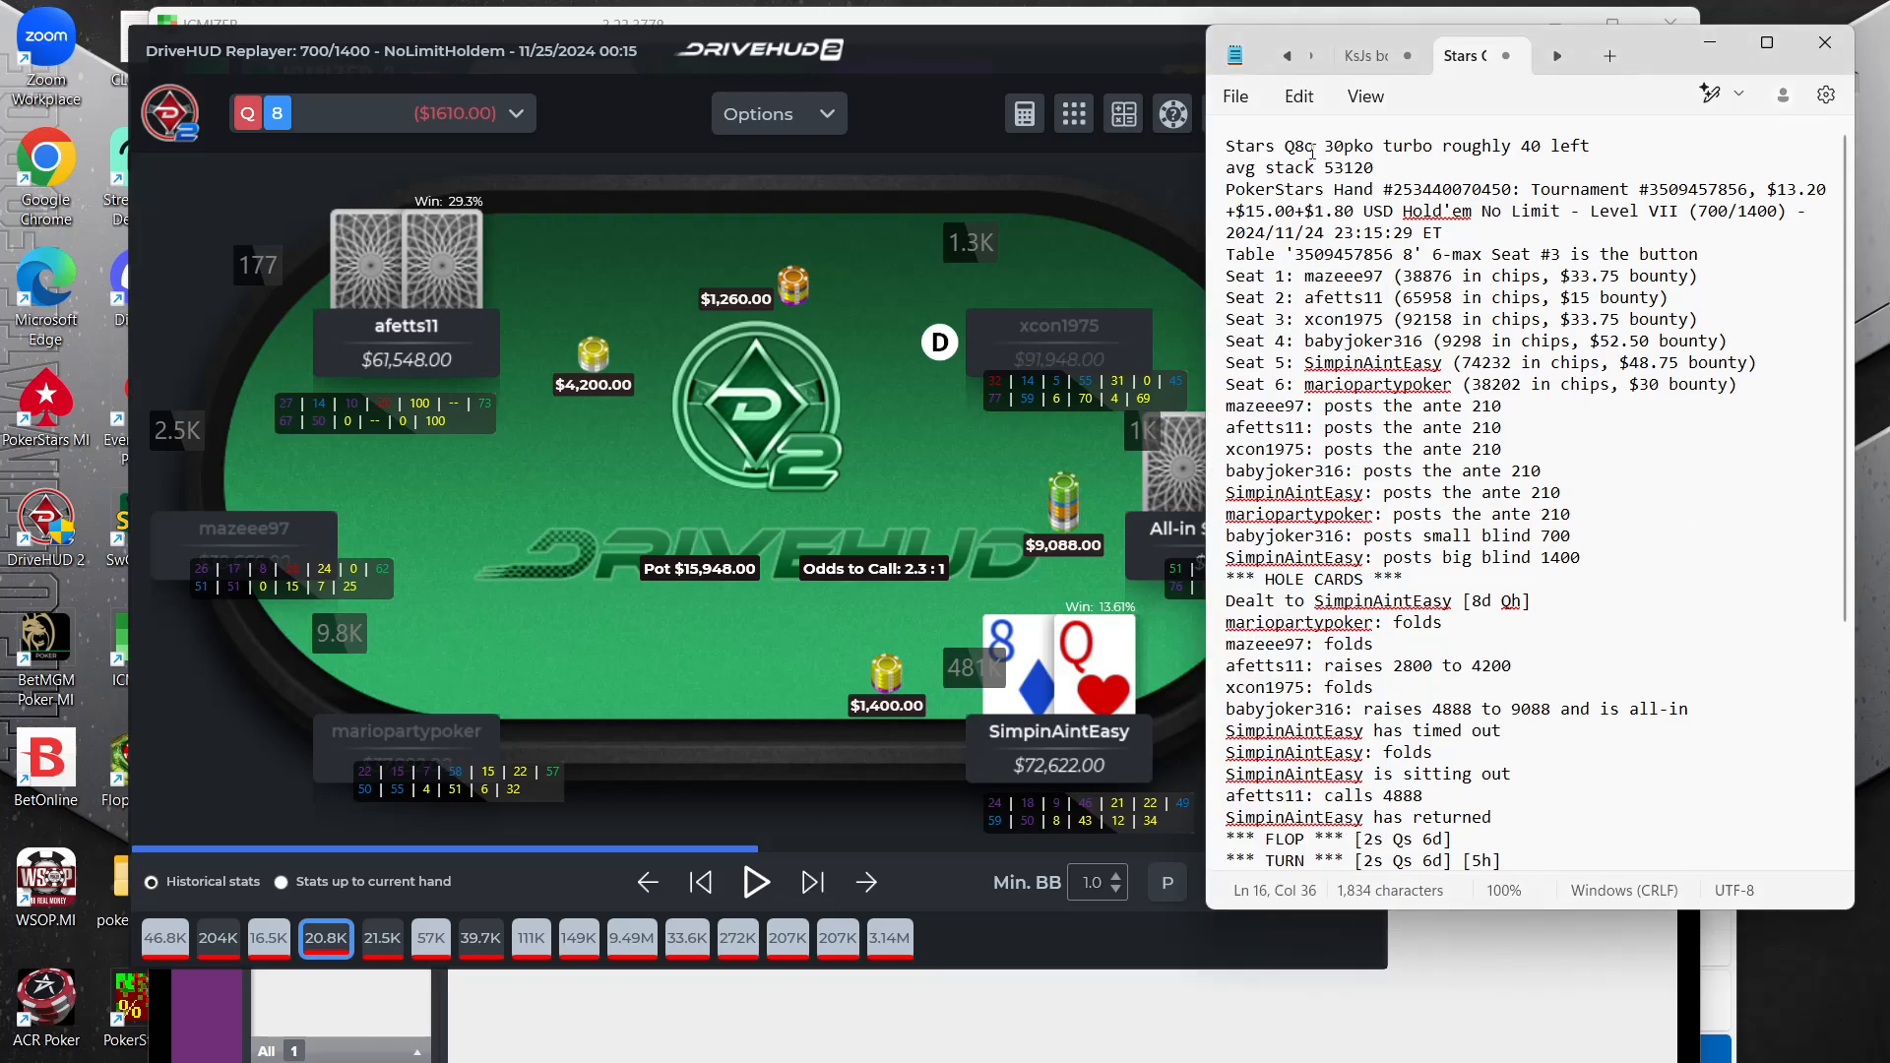
left_click(815, 409)
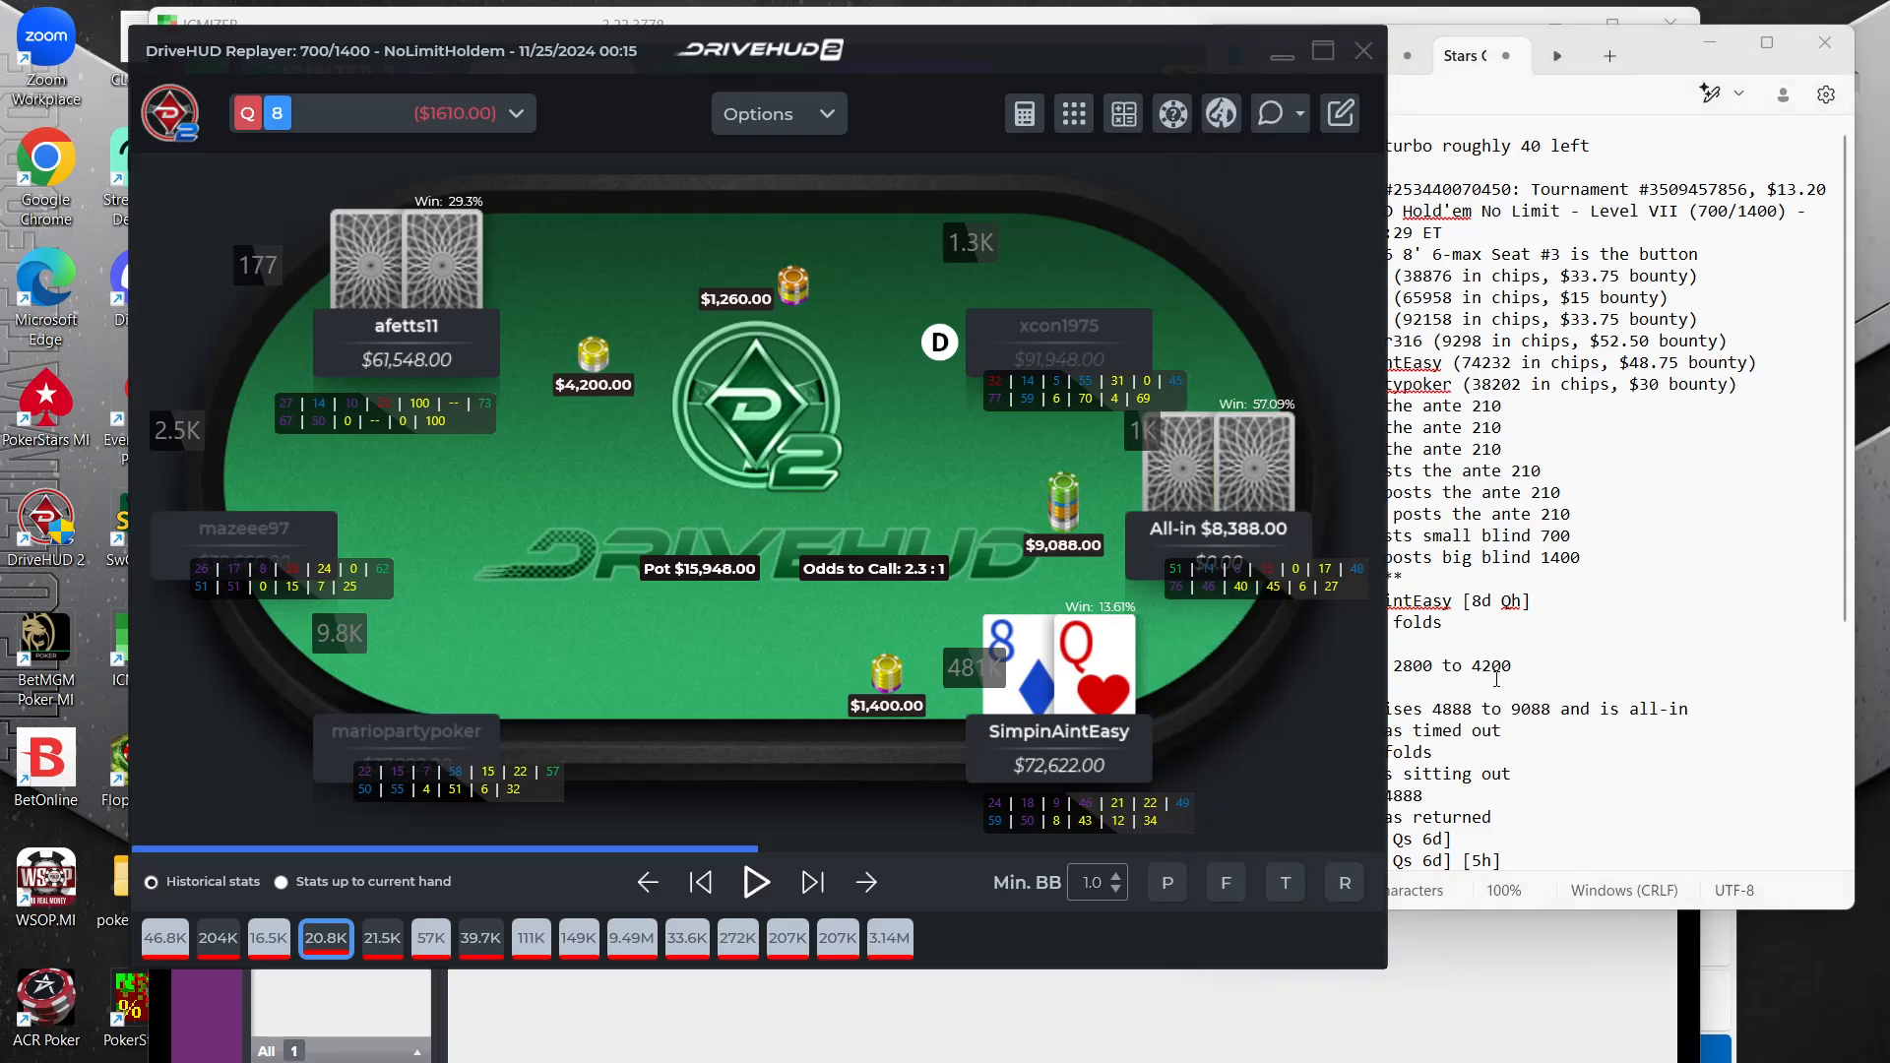
left_click_drag(1232, 576, 1232, 618)
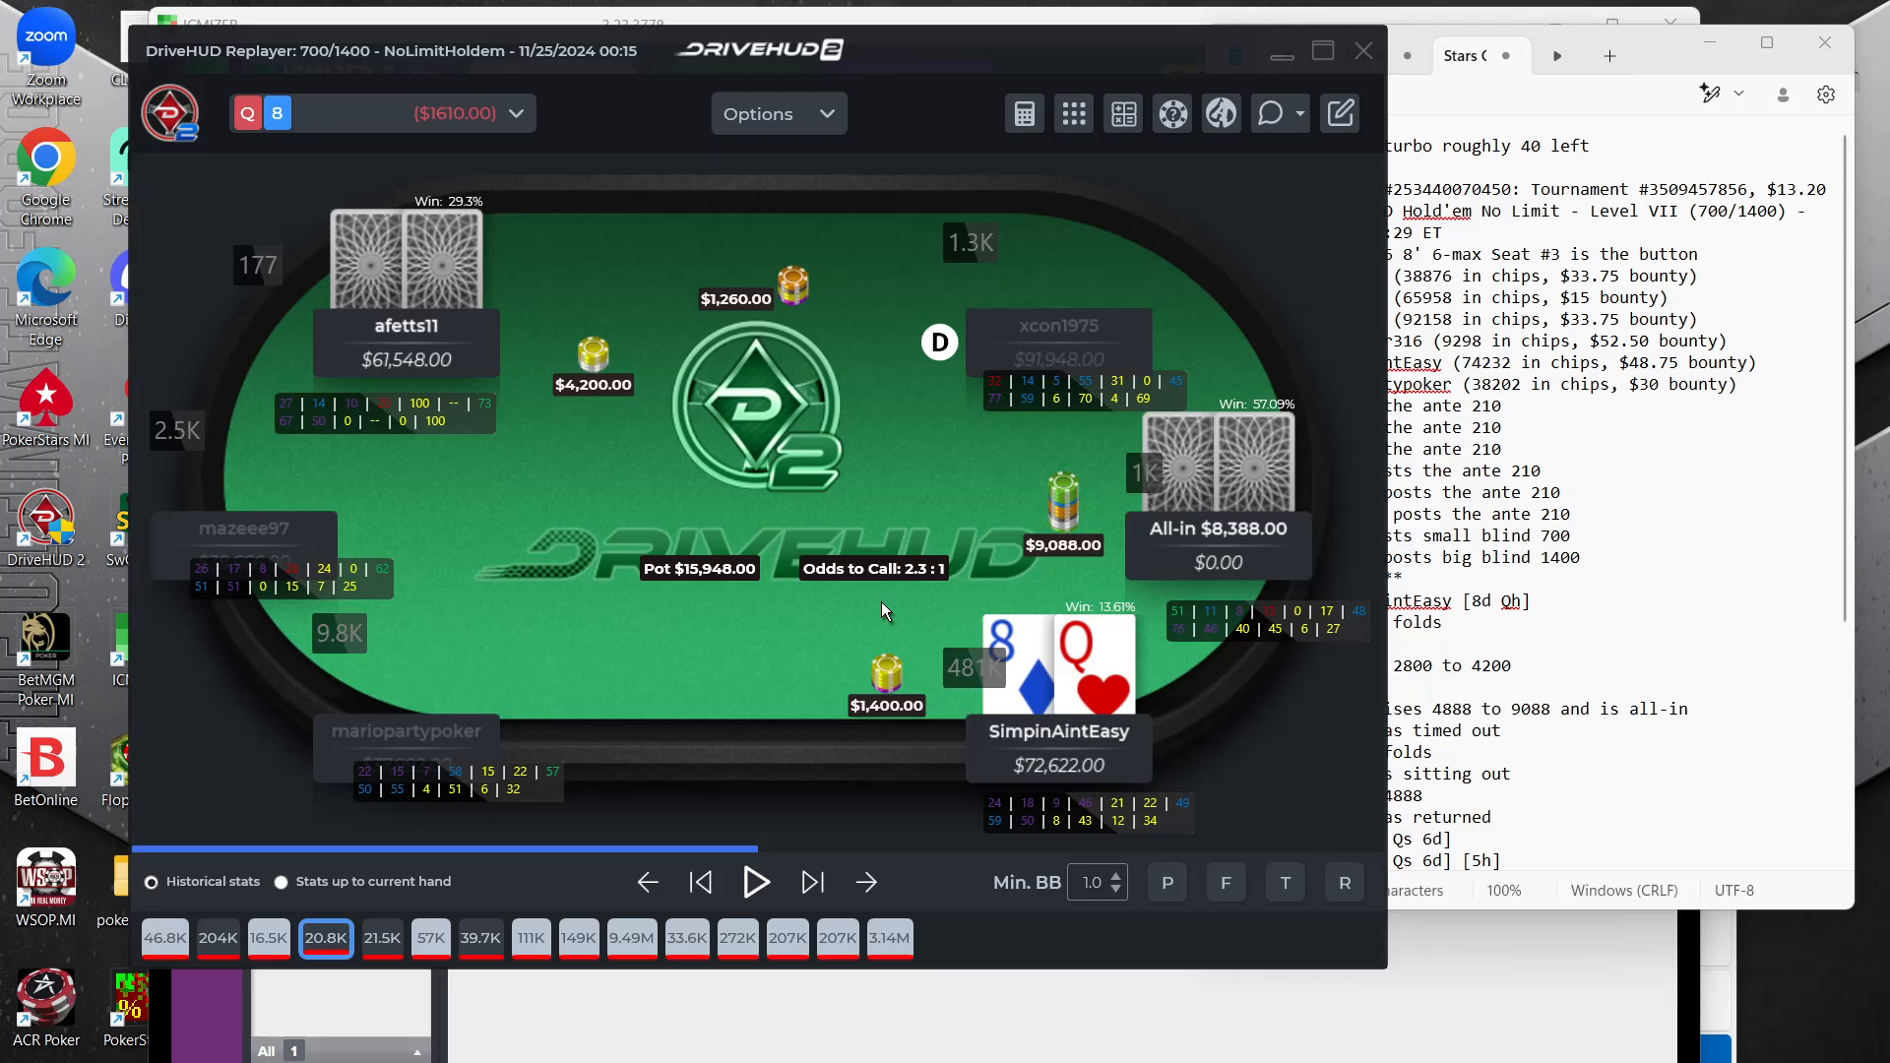
Switch to ICMIZER, create a new tournament structure from the Sharkscope file Stars30pkoTurbo.json and view its payouts
left_click(209, 1032)
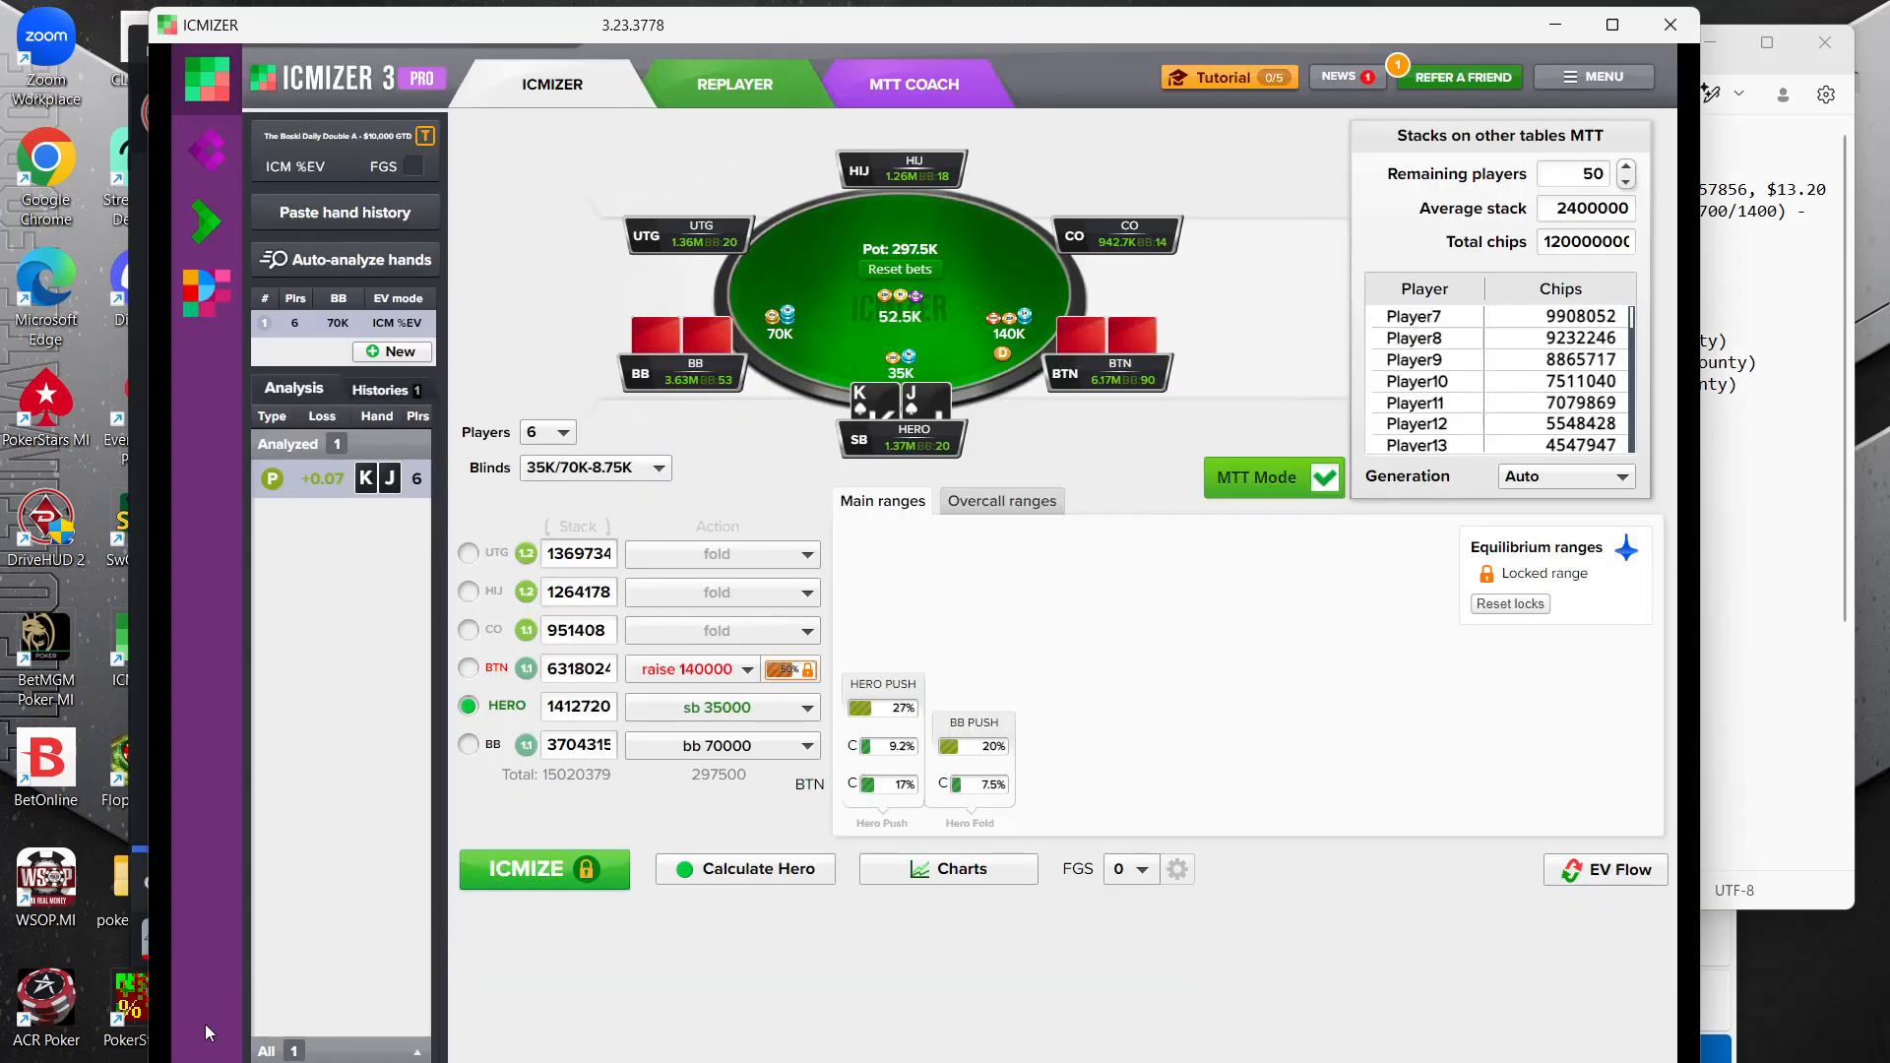
left_click(311, 163)
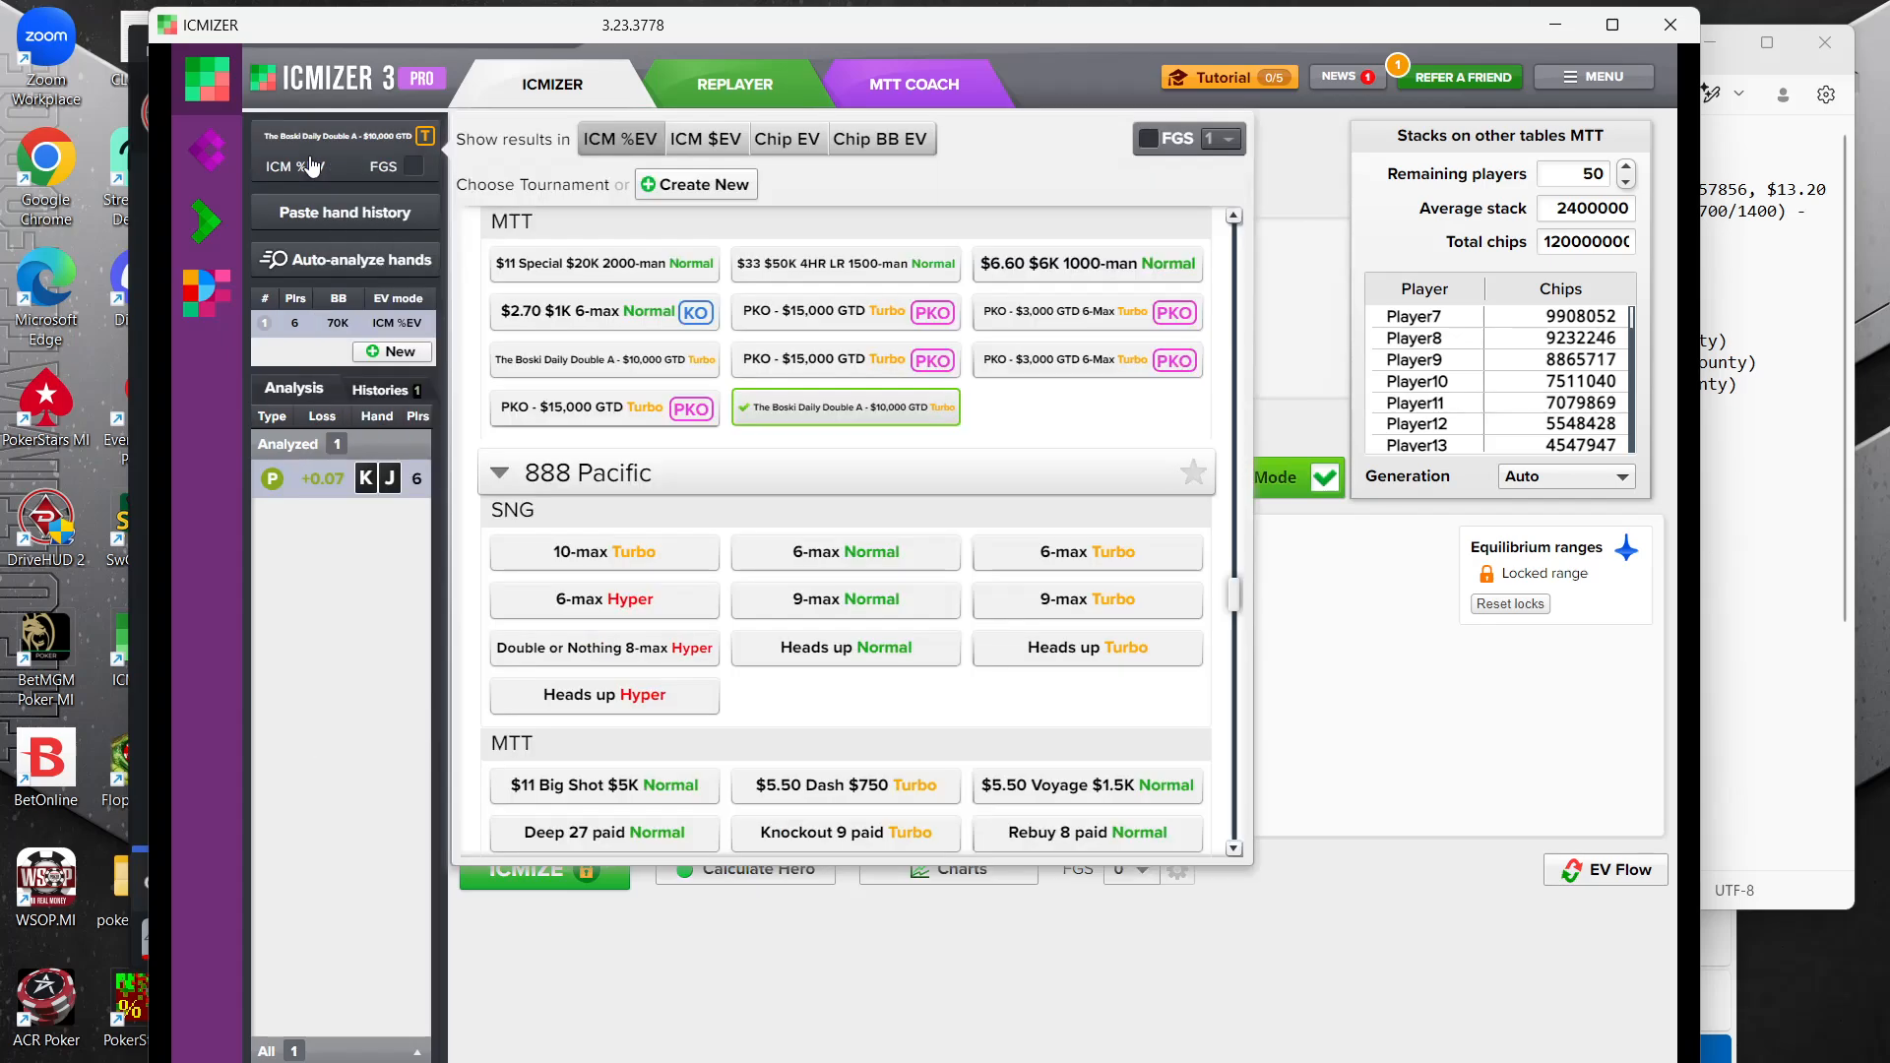
left_click(695, 184)
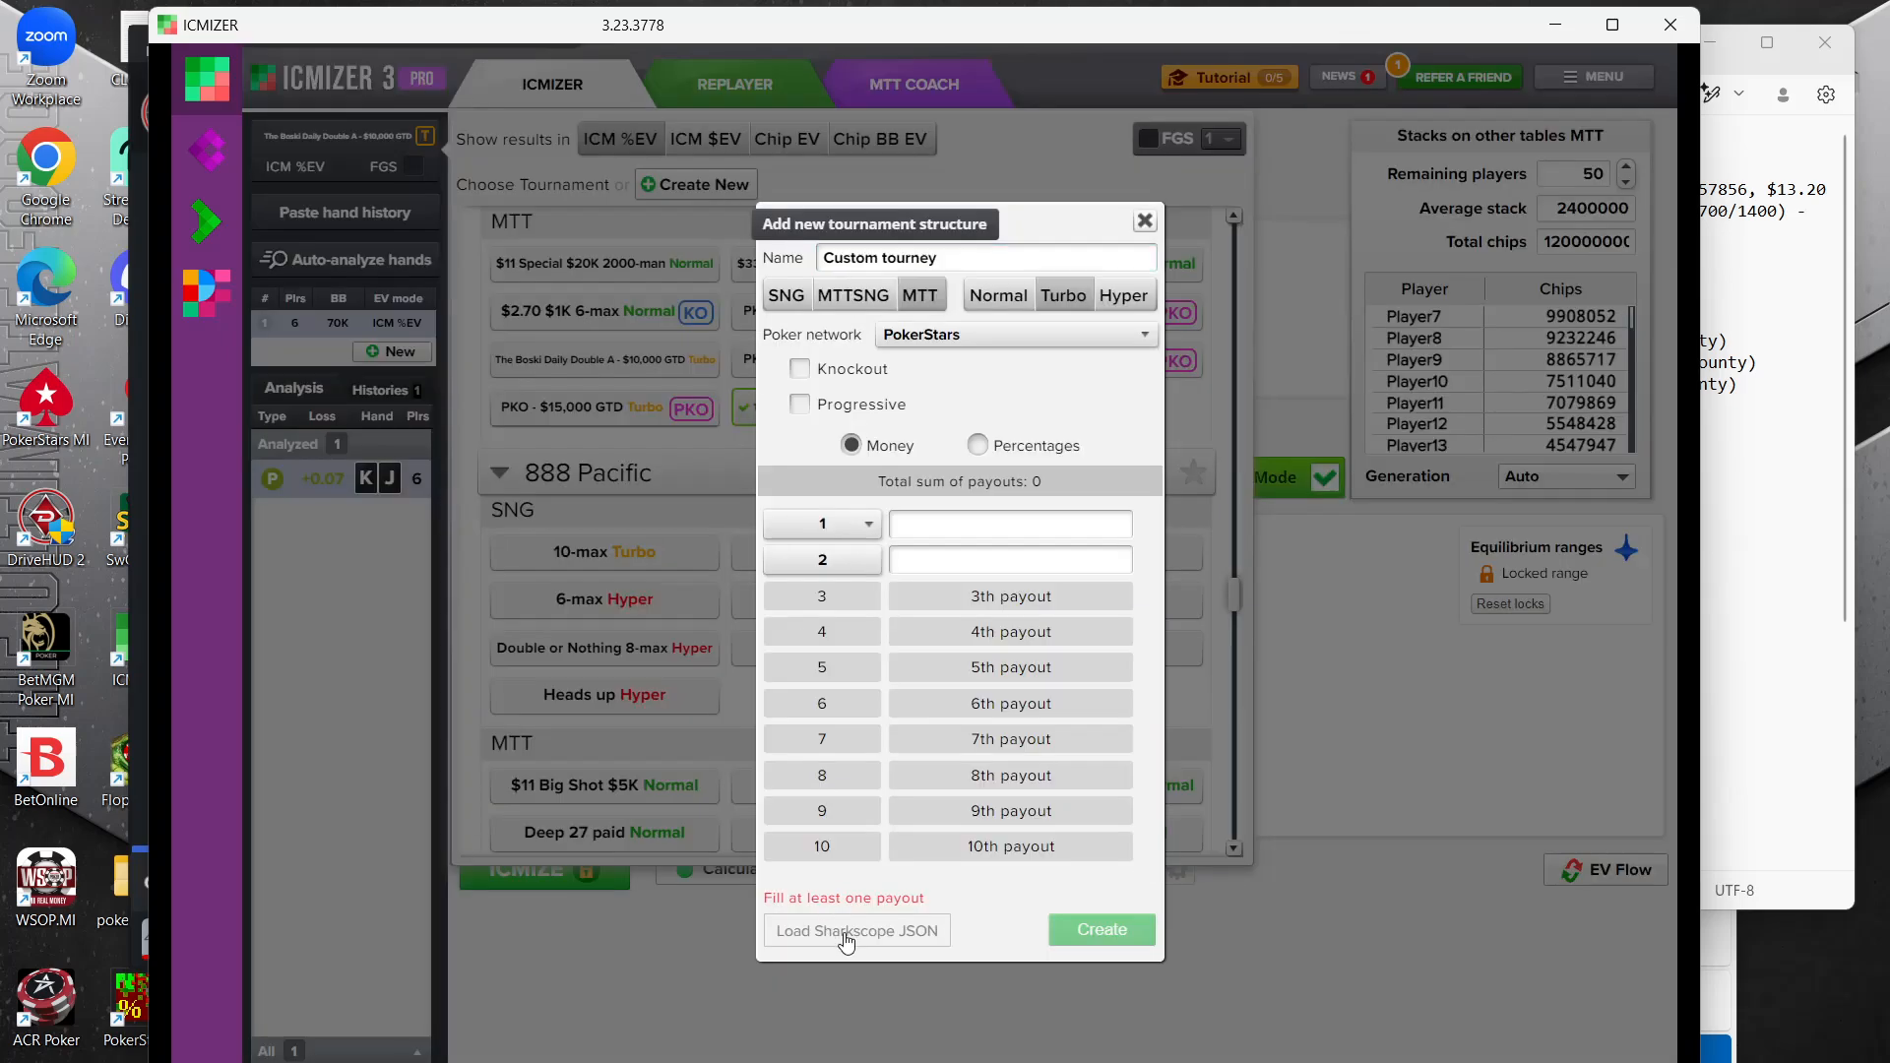
left_click(844, 934)
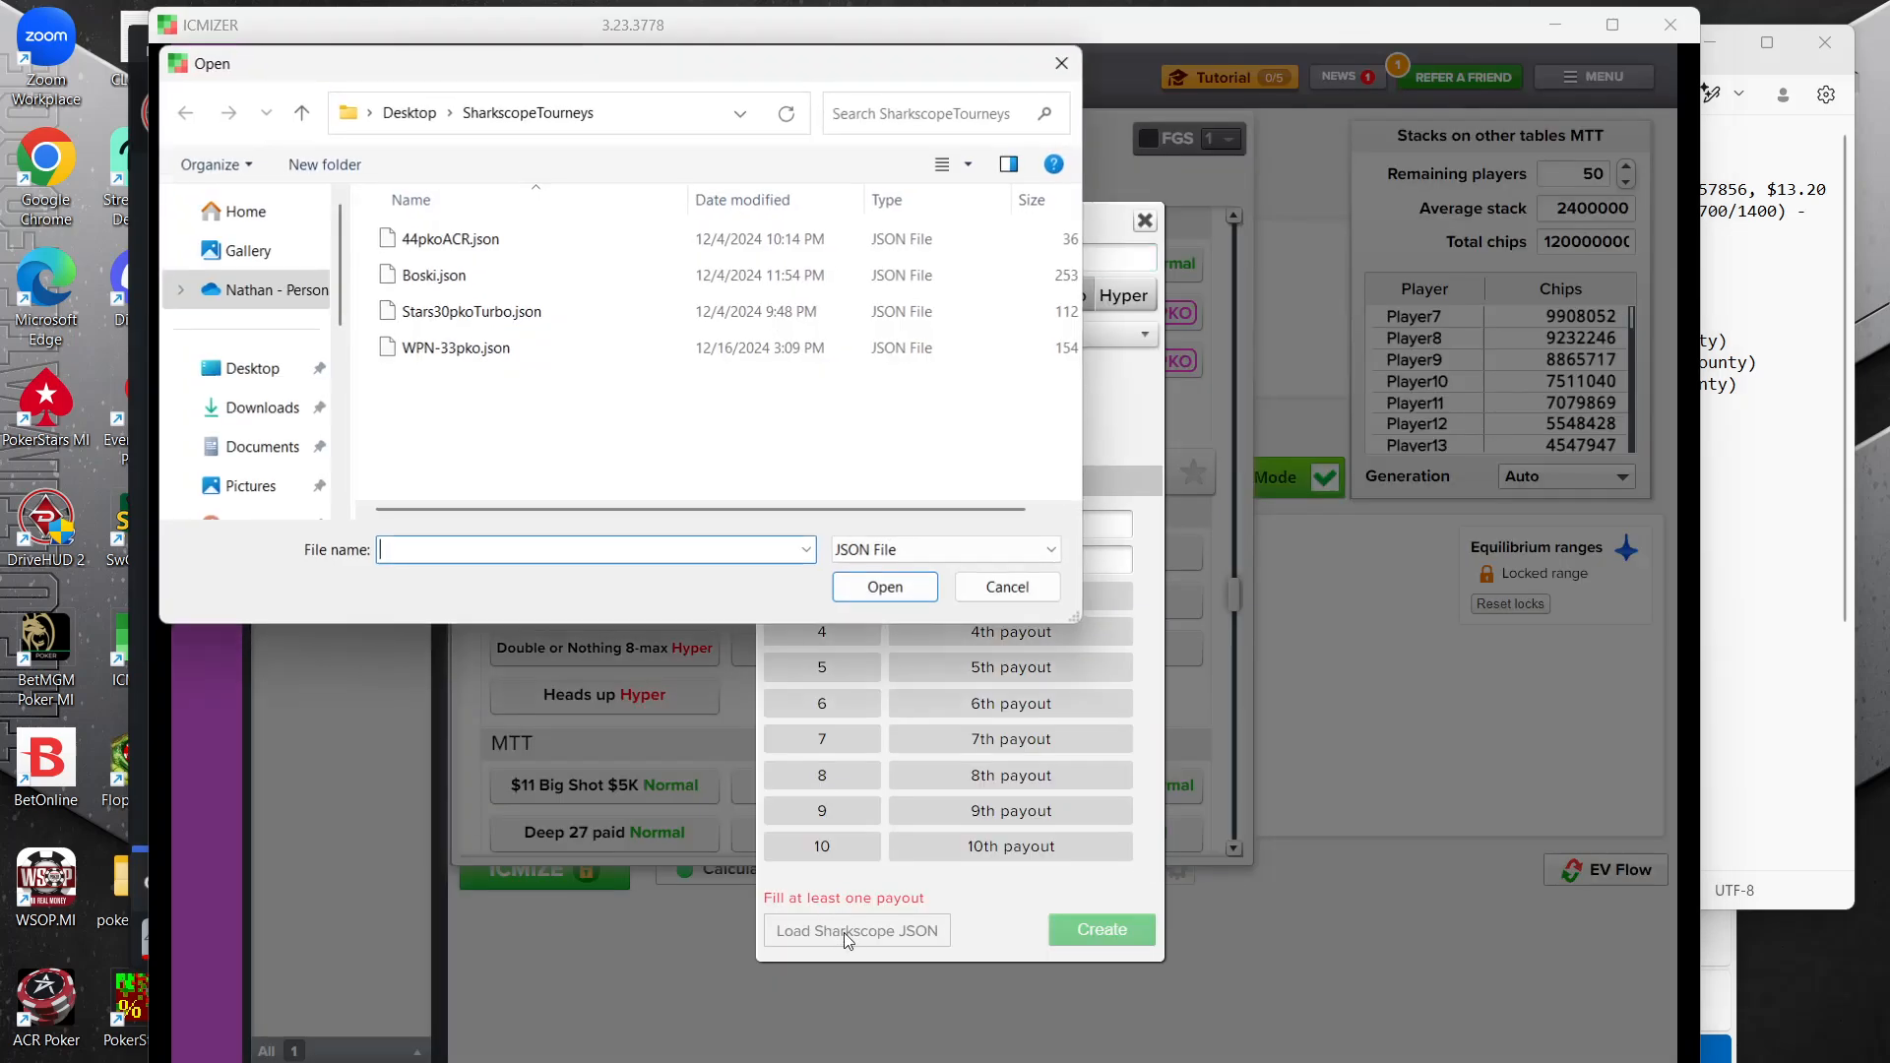
left_click(490, 317)
left_click(886, 588)
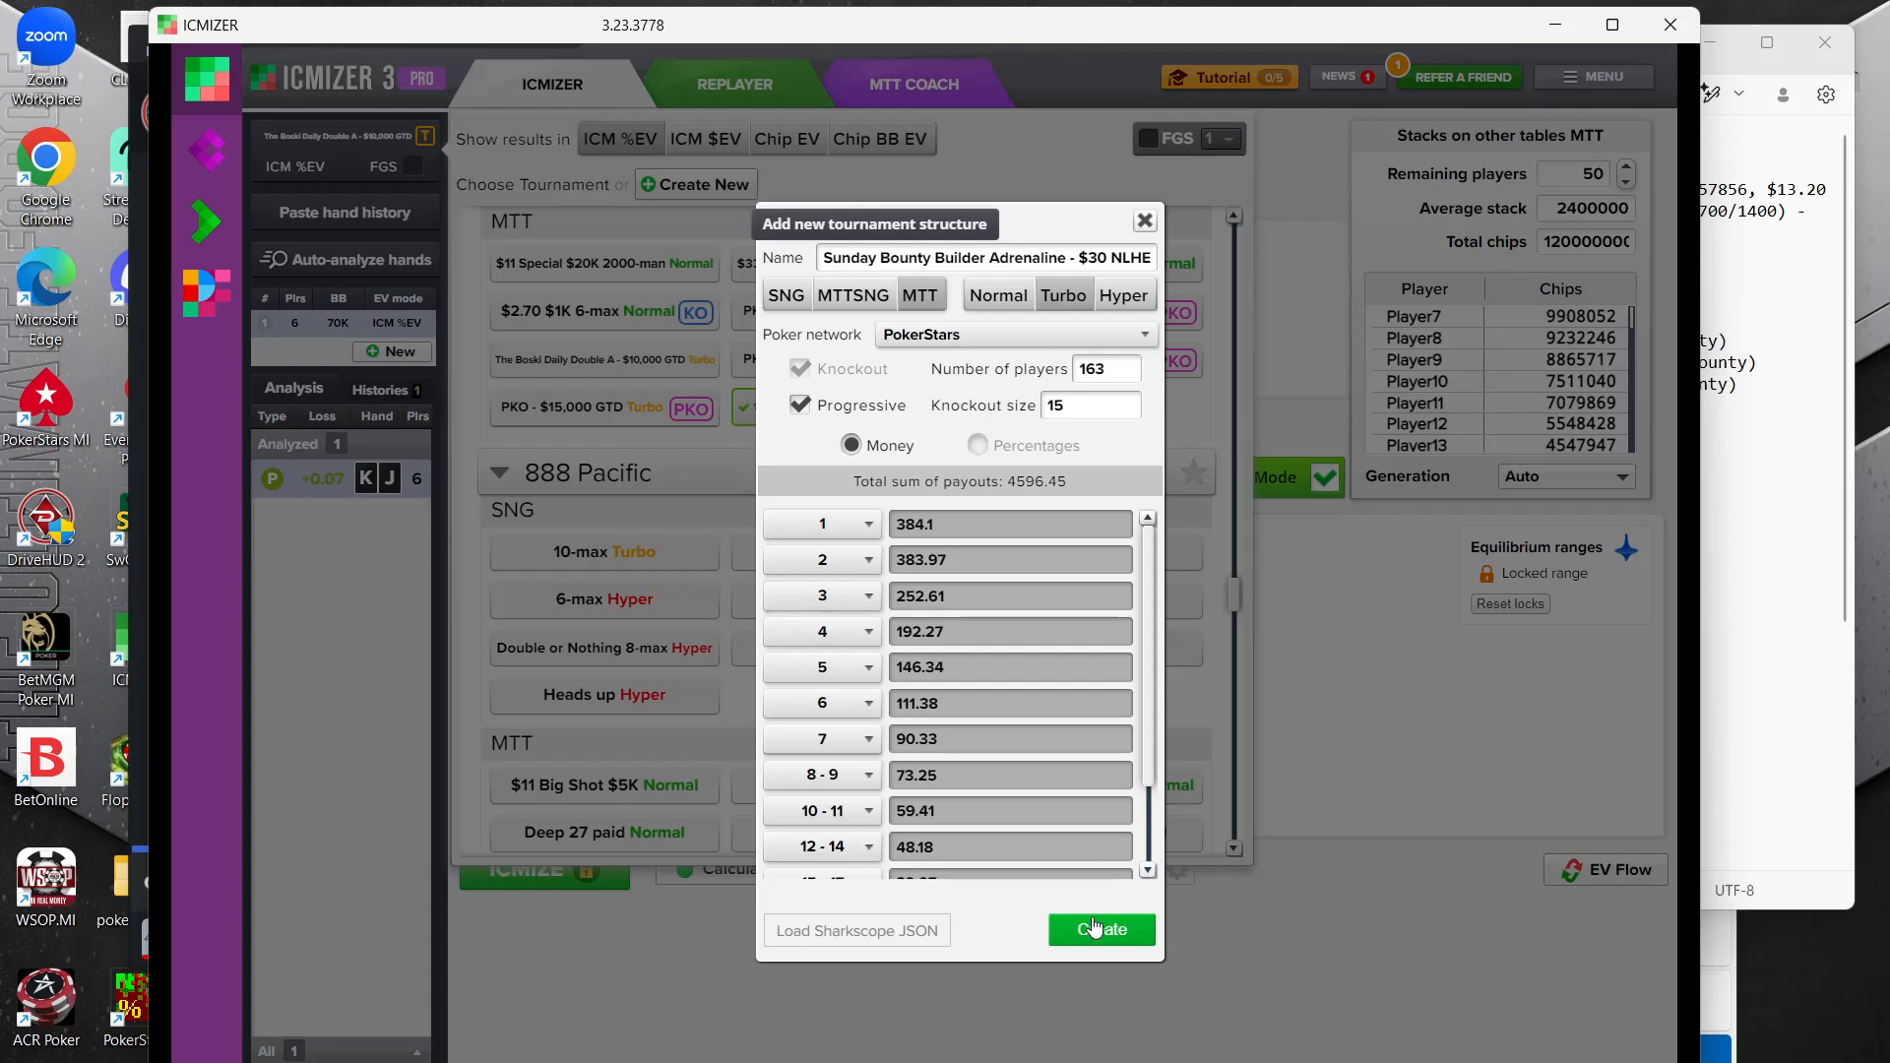
left_click(1093, 928)
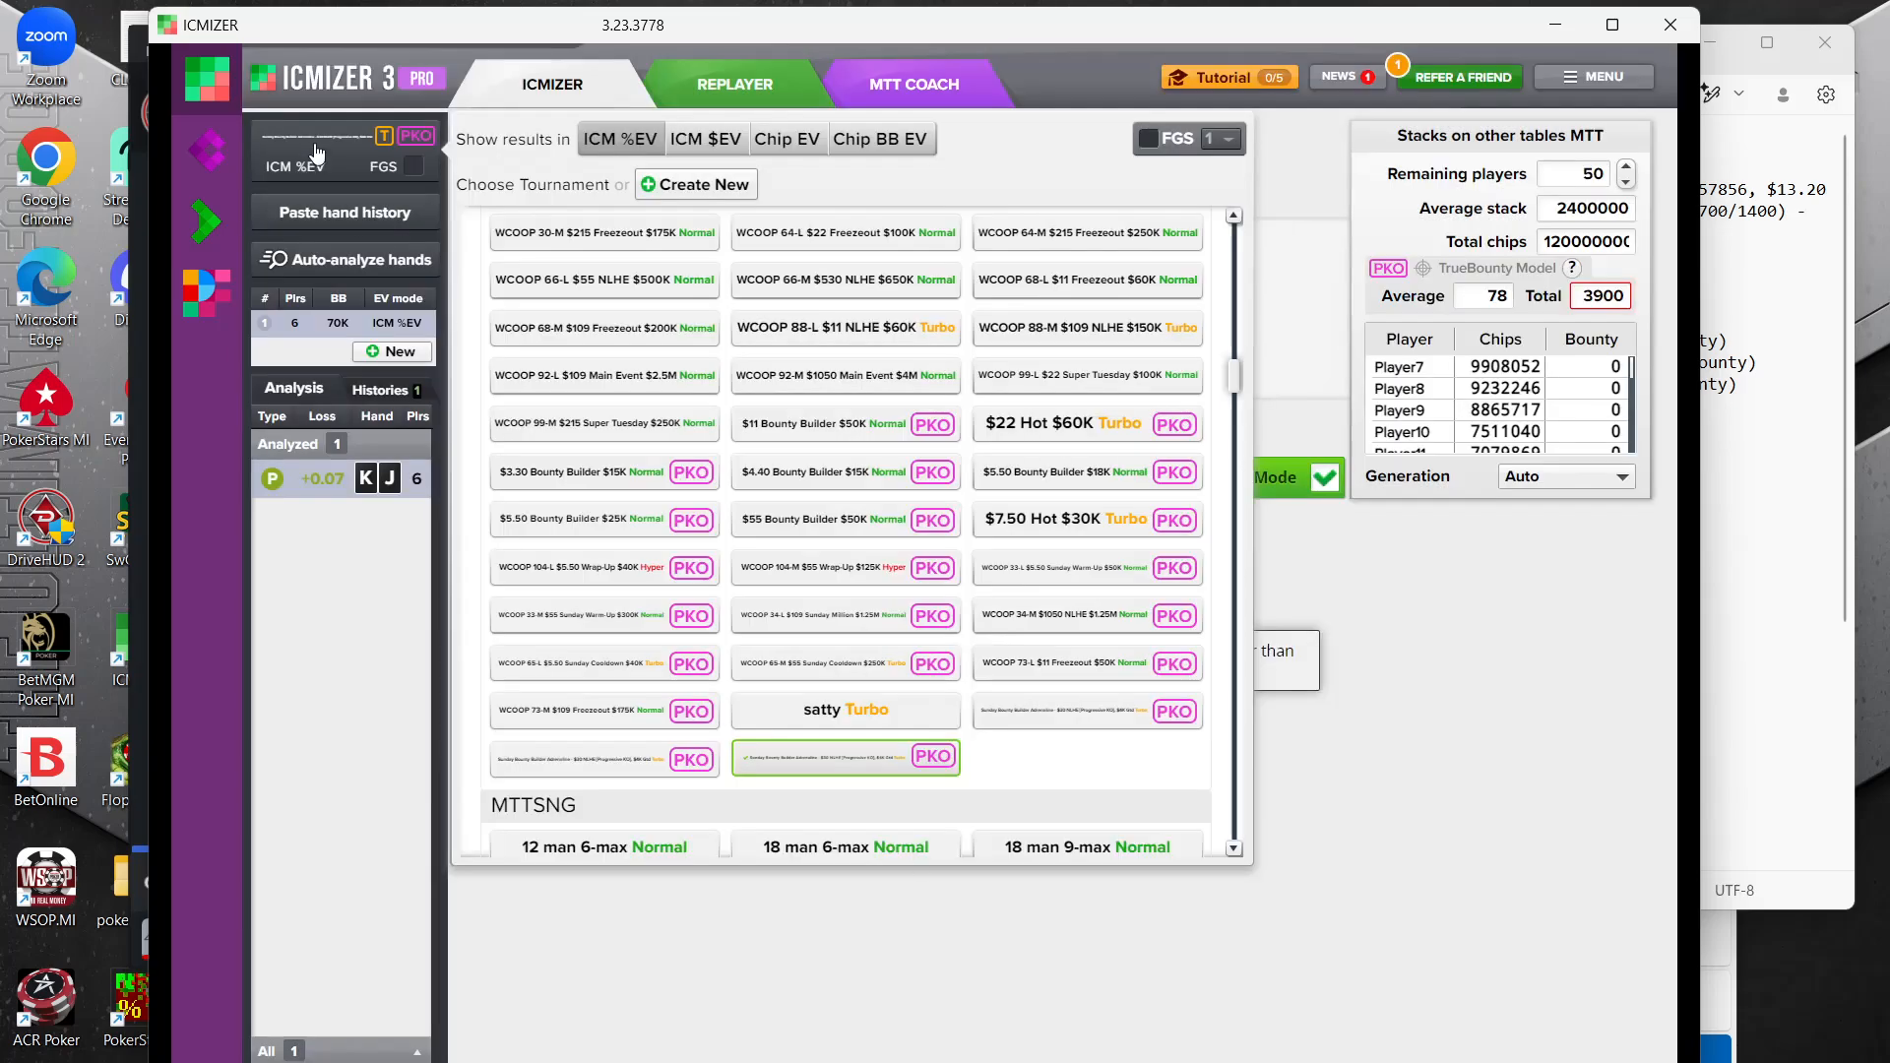
mouse_move(315, 150)
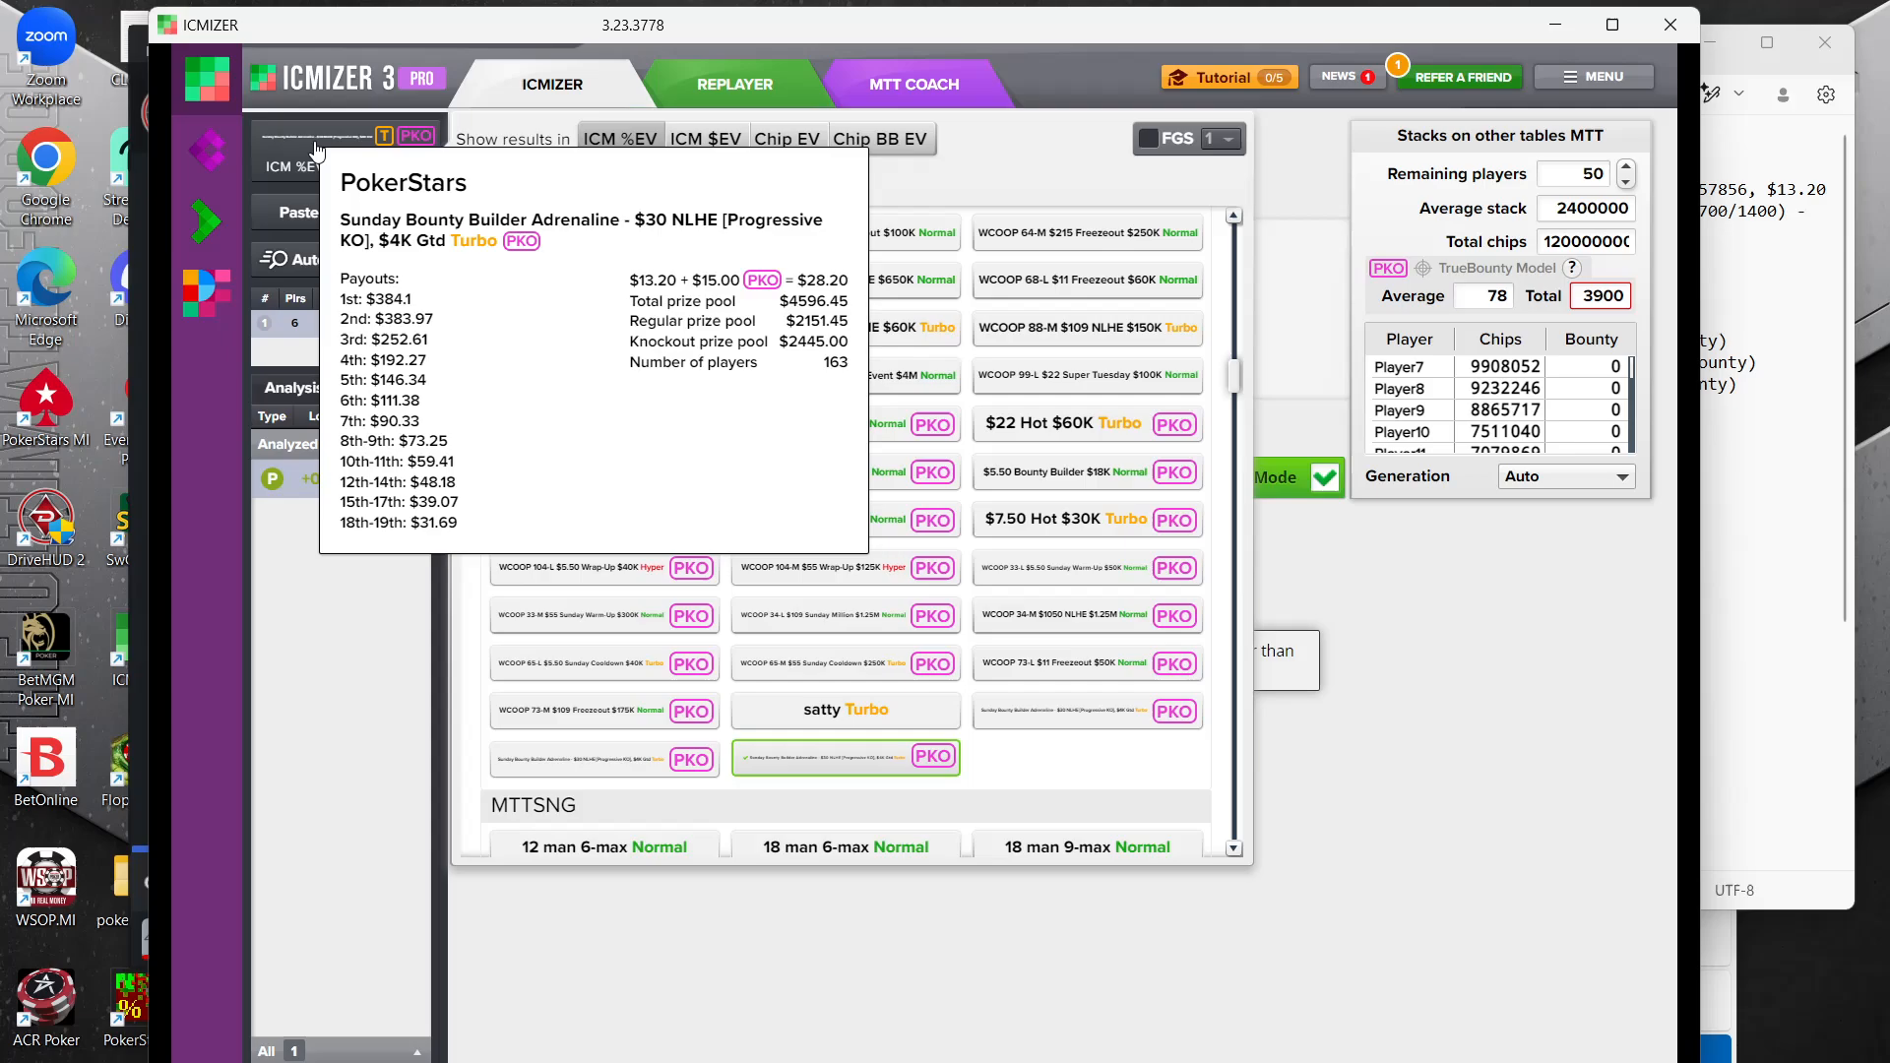
Close the tournament list and set the remaining players in the MTT to 40
left_click(1755, 431)
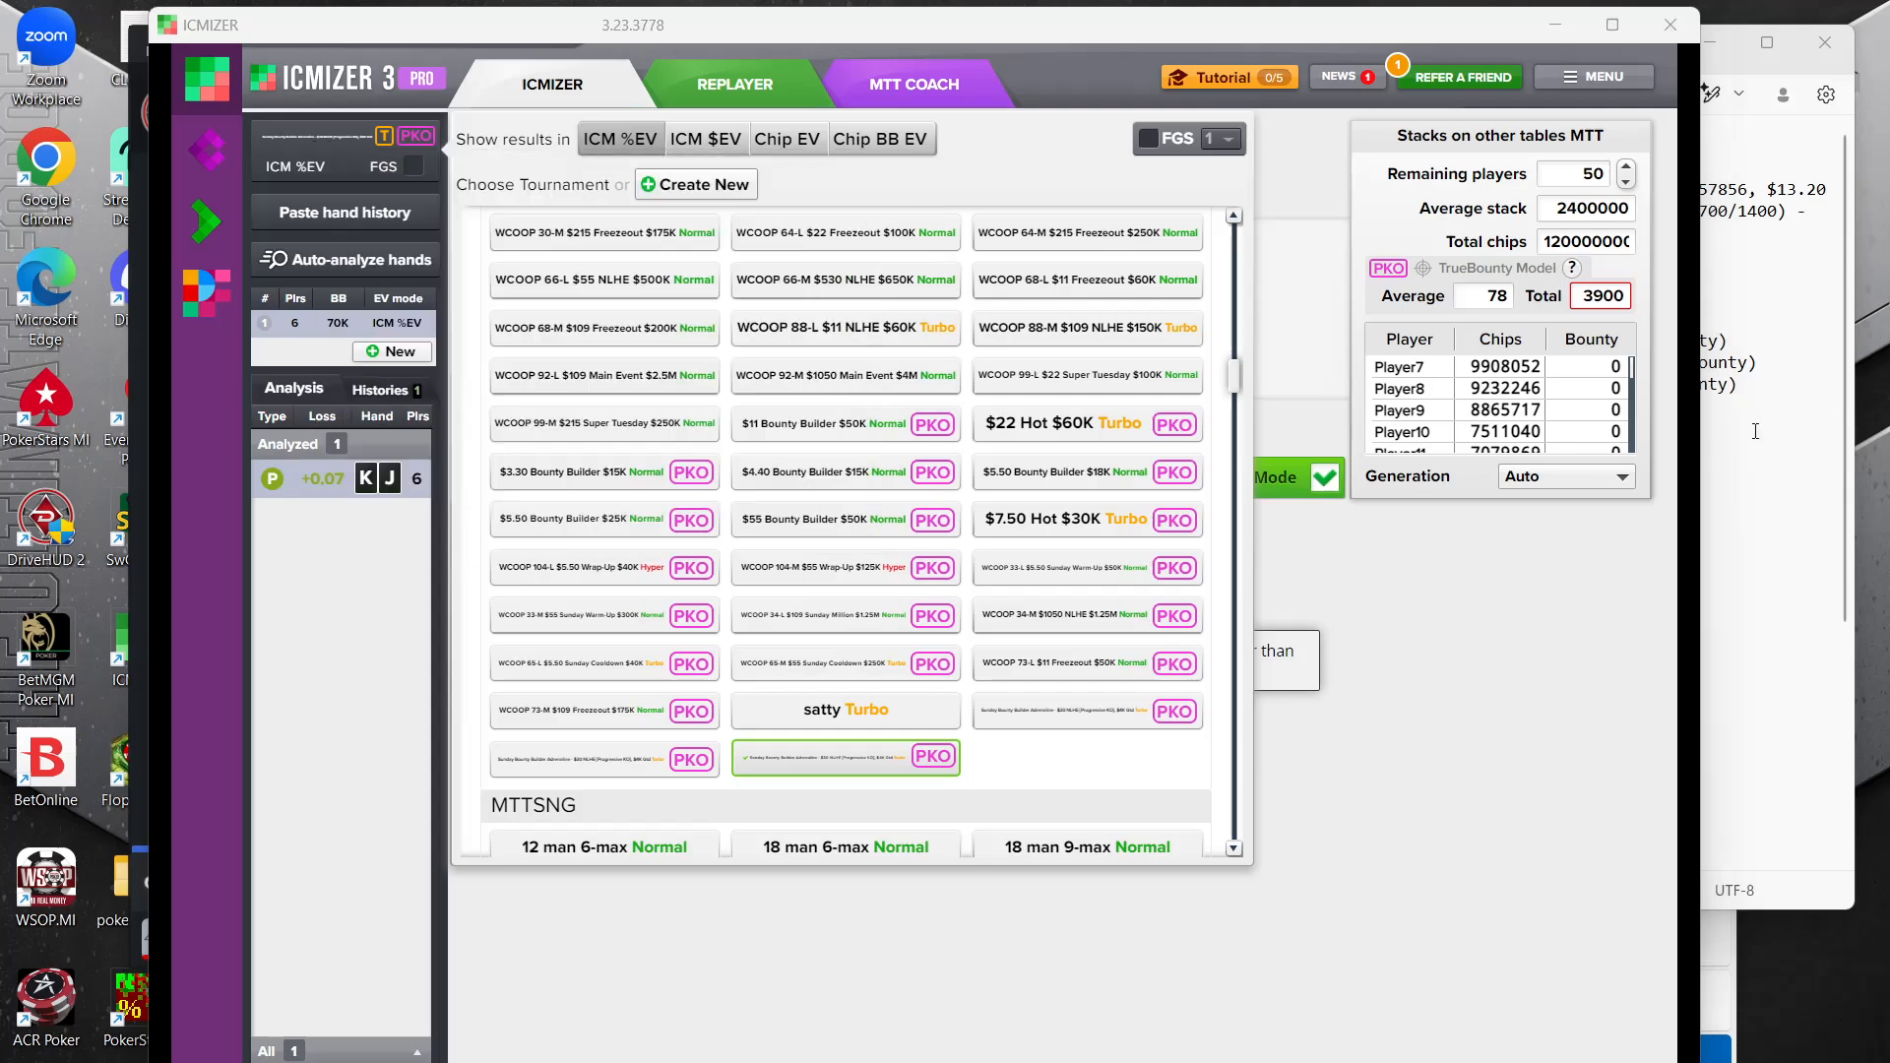
left_click(1095, 192)
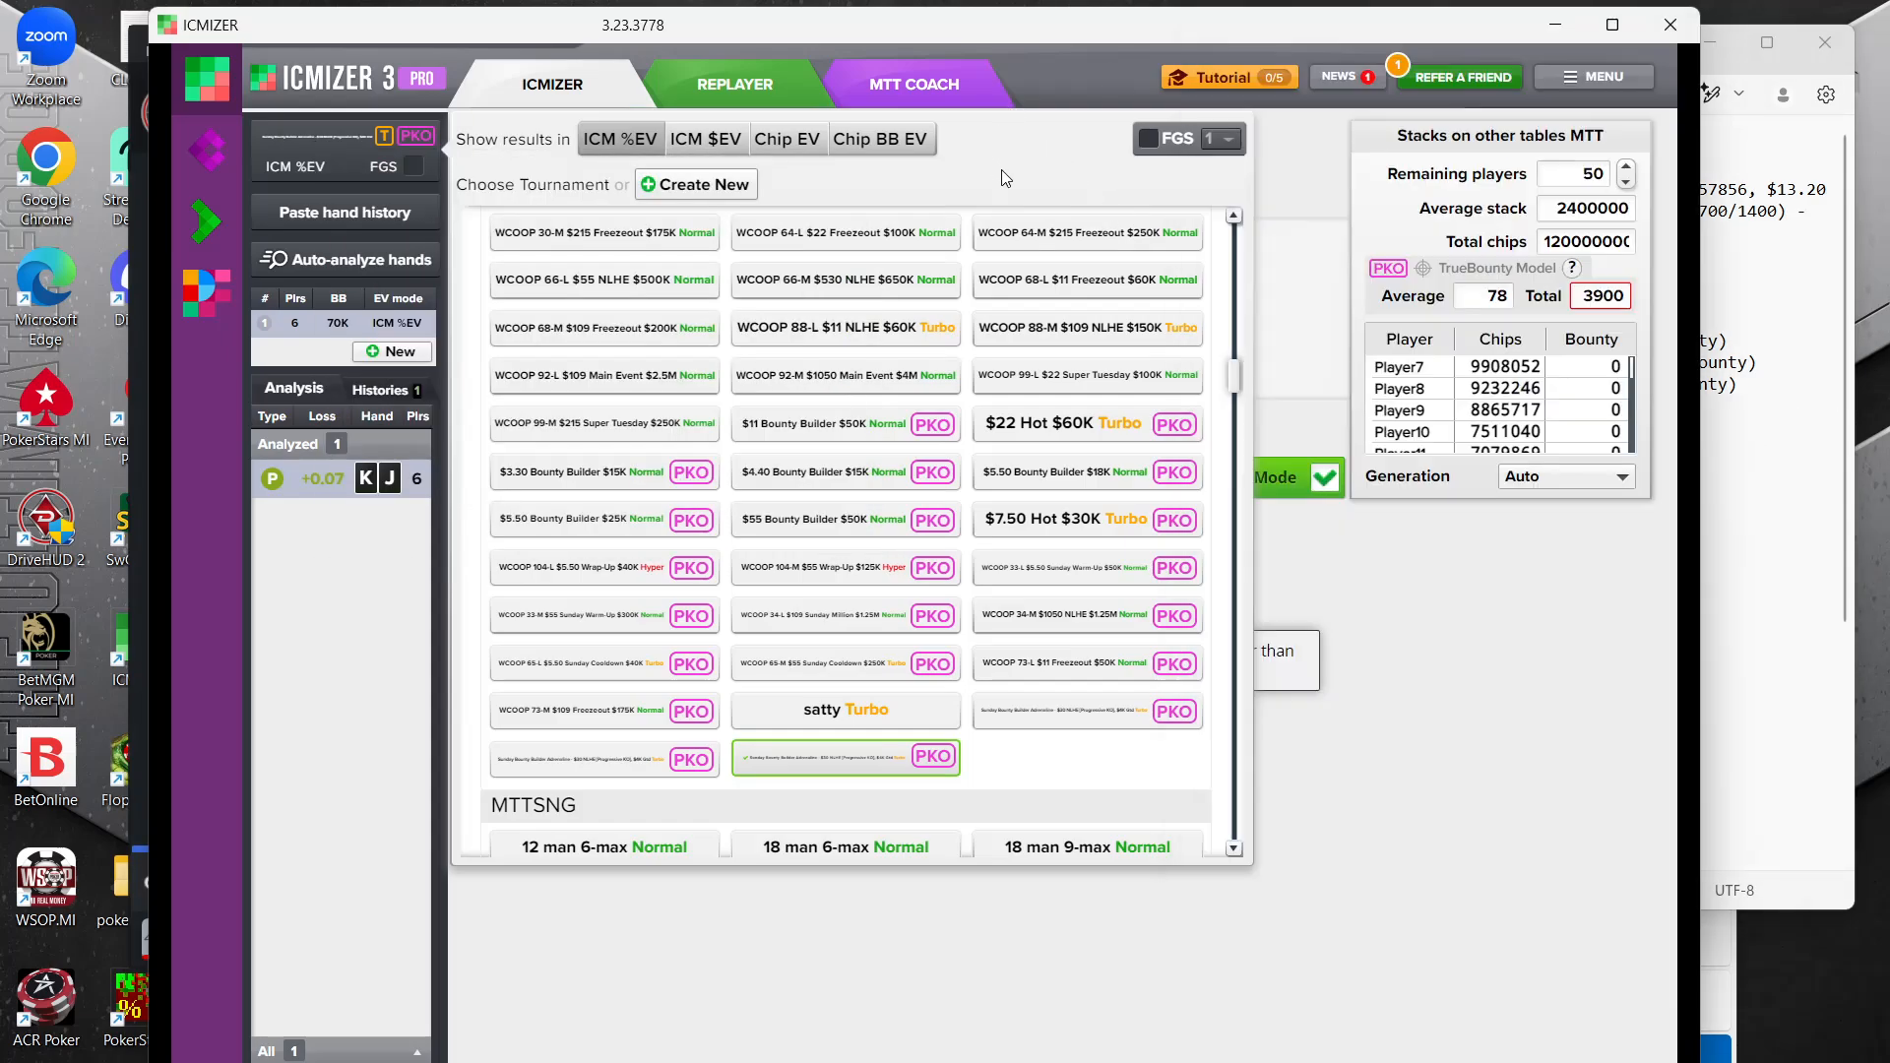
left_click(1549, 172)
type("40")
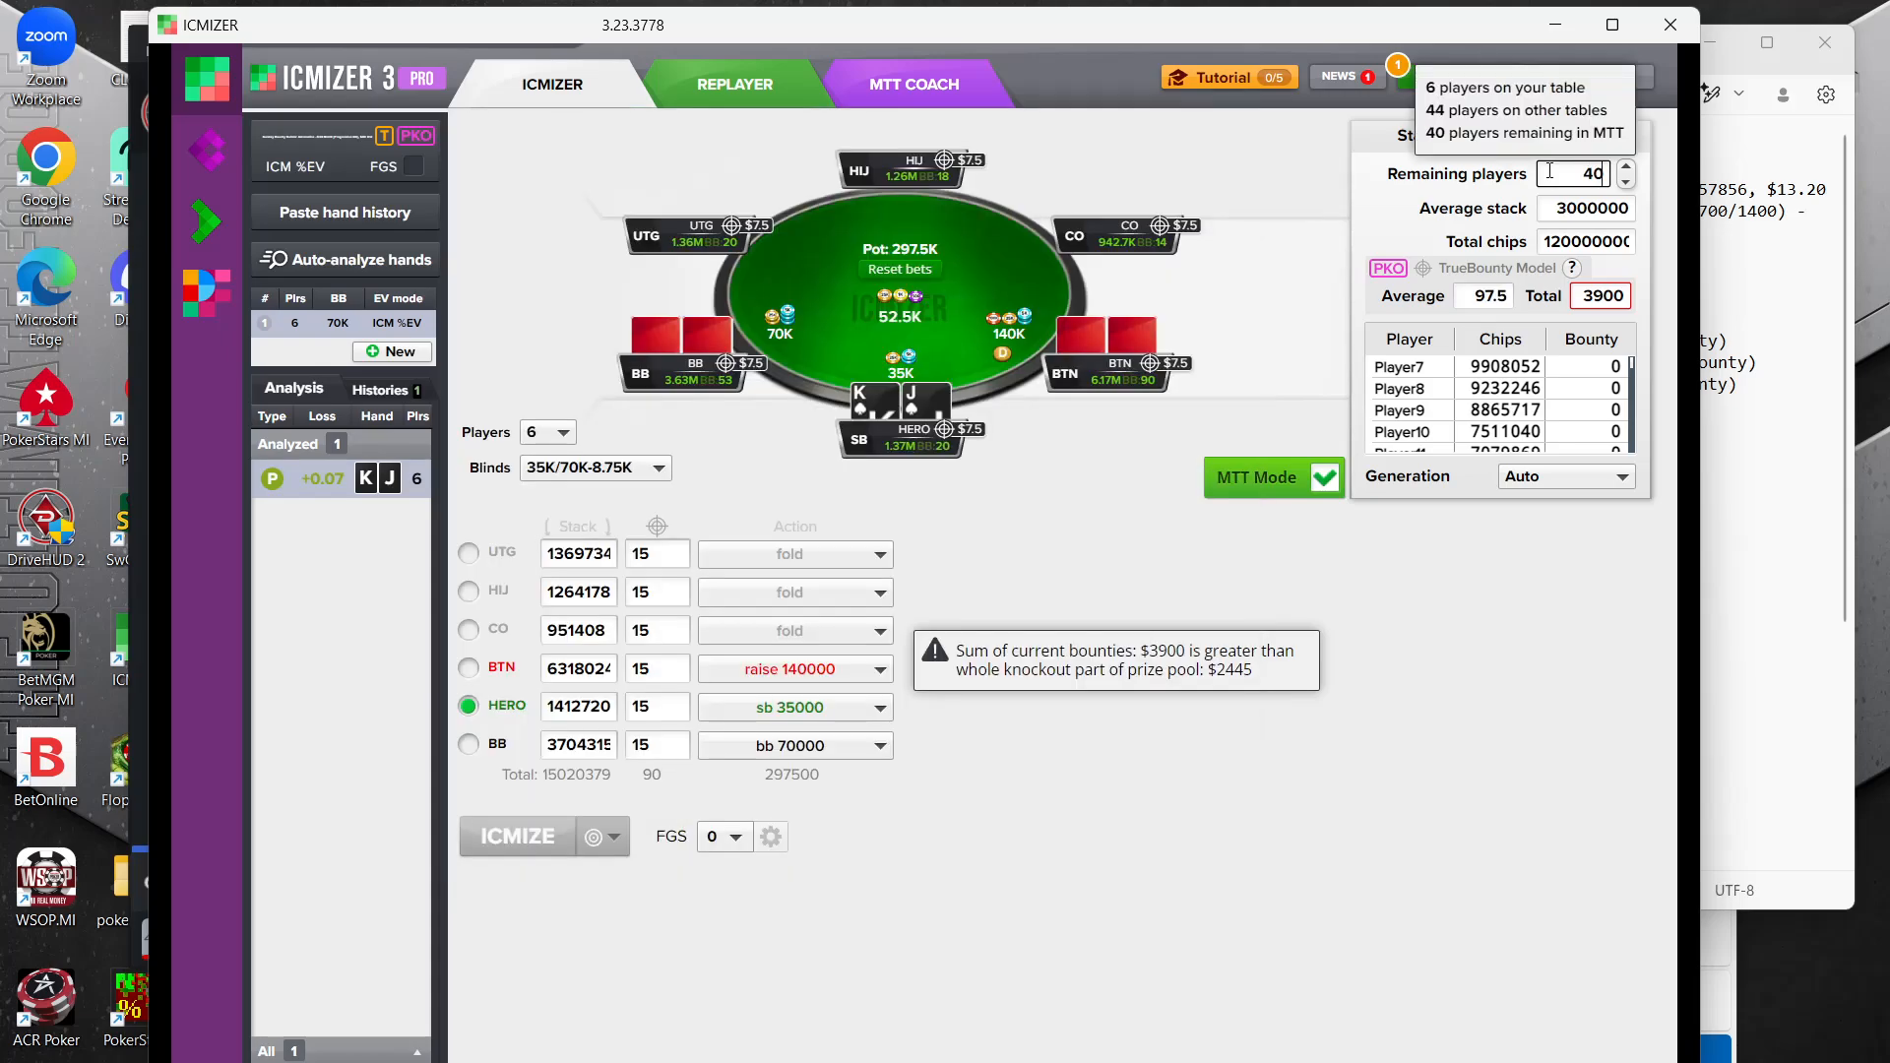
Review the Q8o hand note and the details of the selected PKO tournament
left_click(1823, 309)
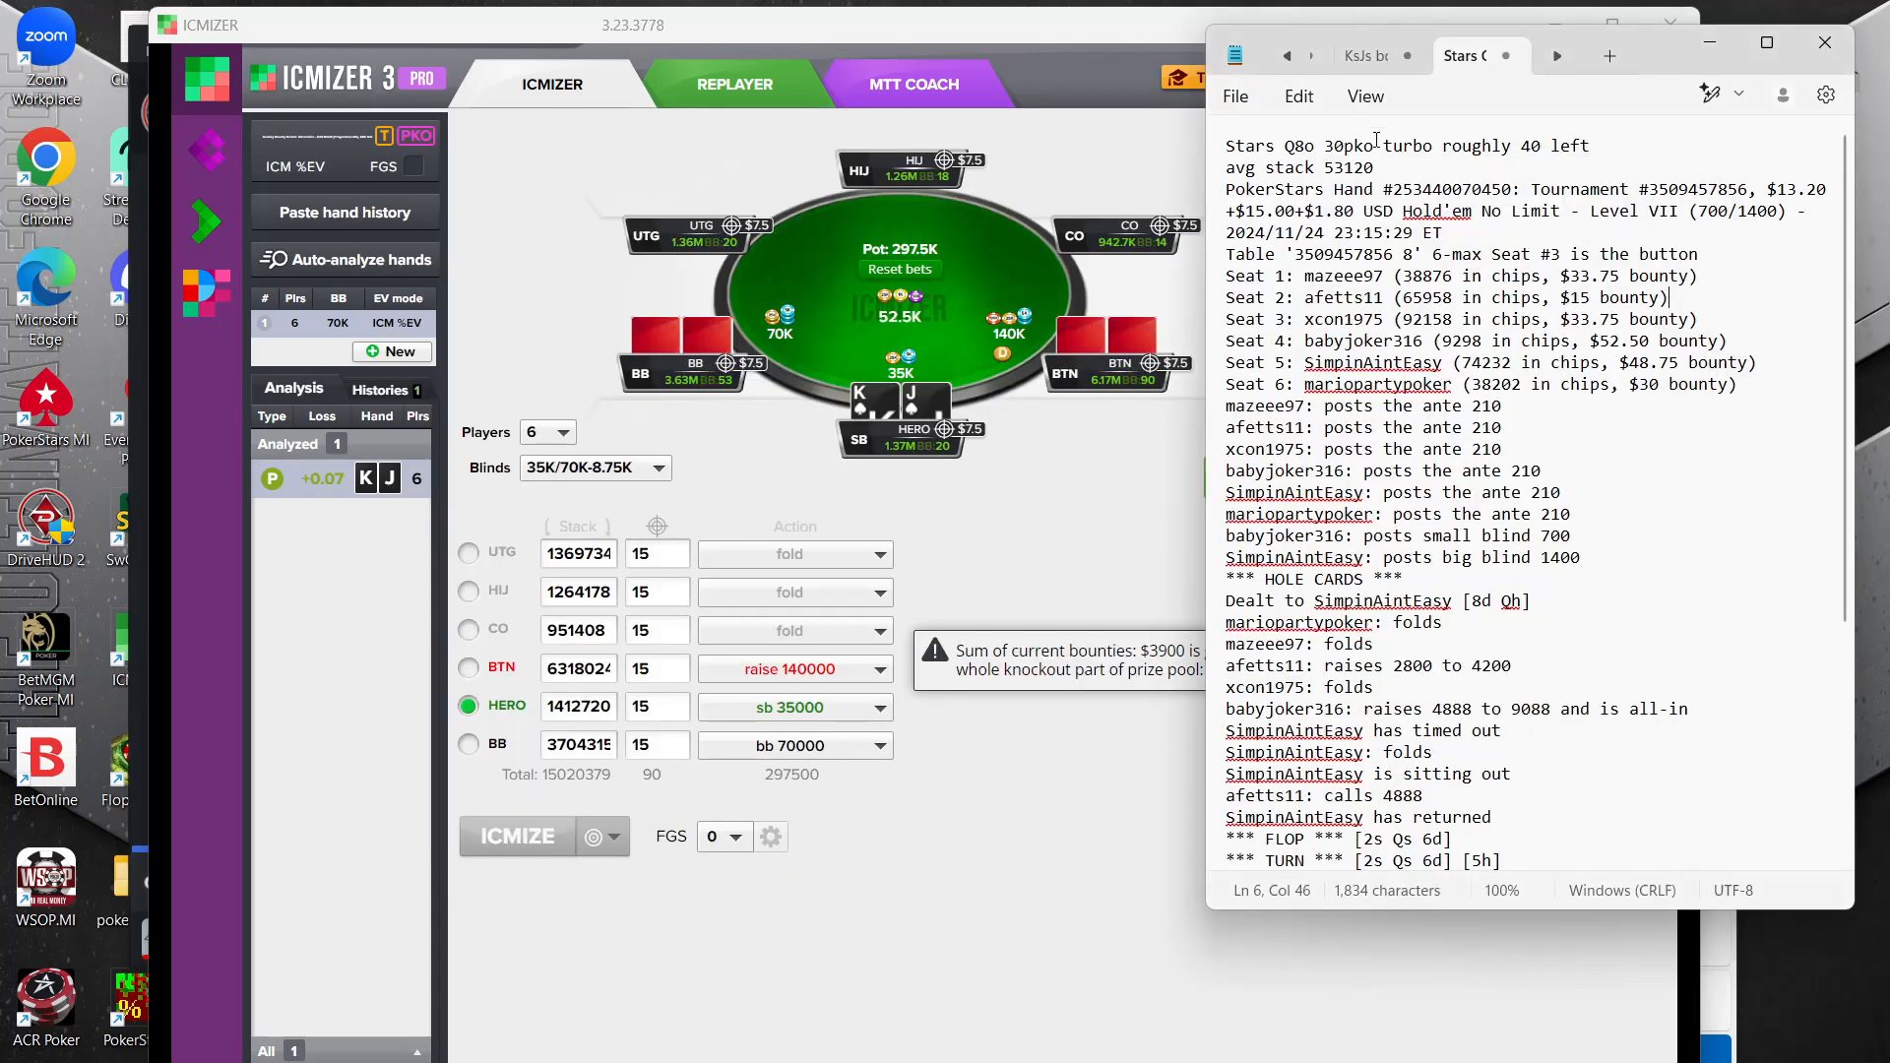
left_click(1171, 455)
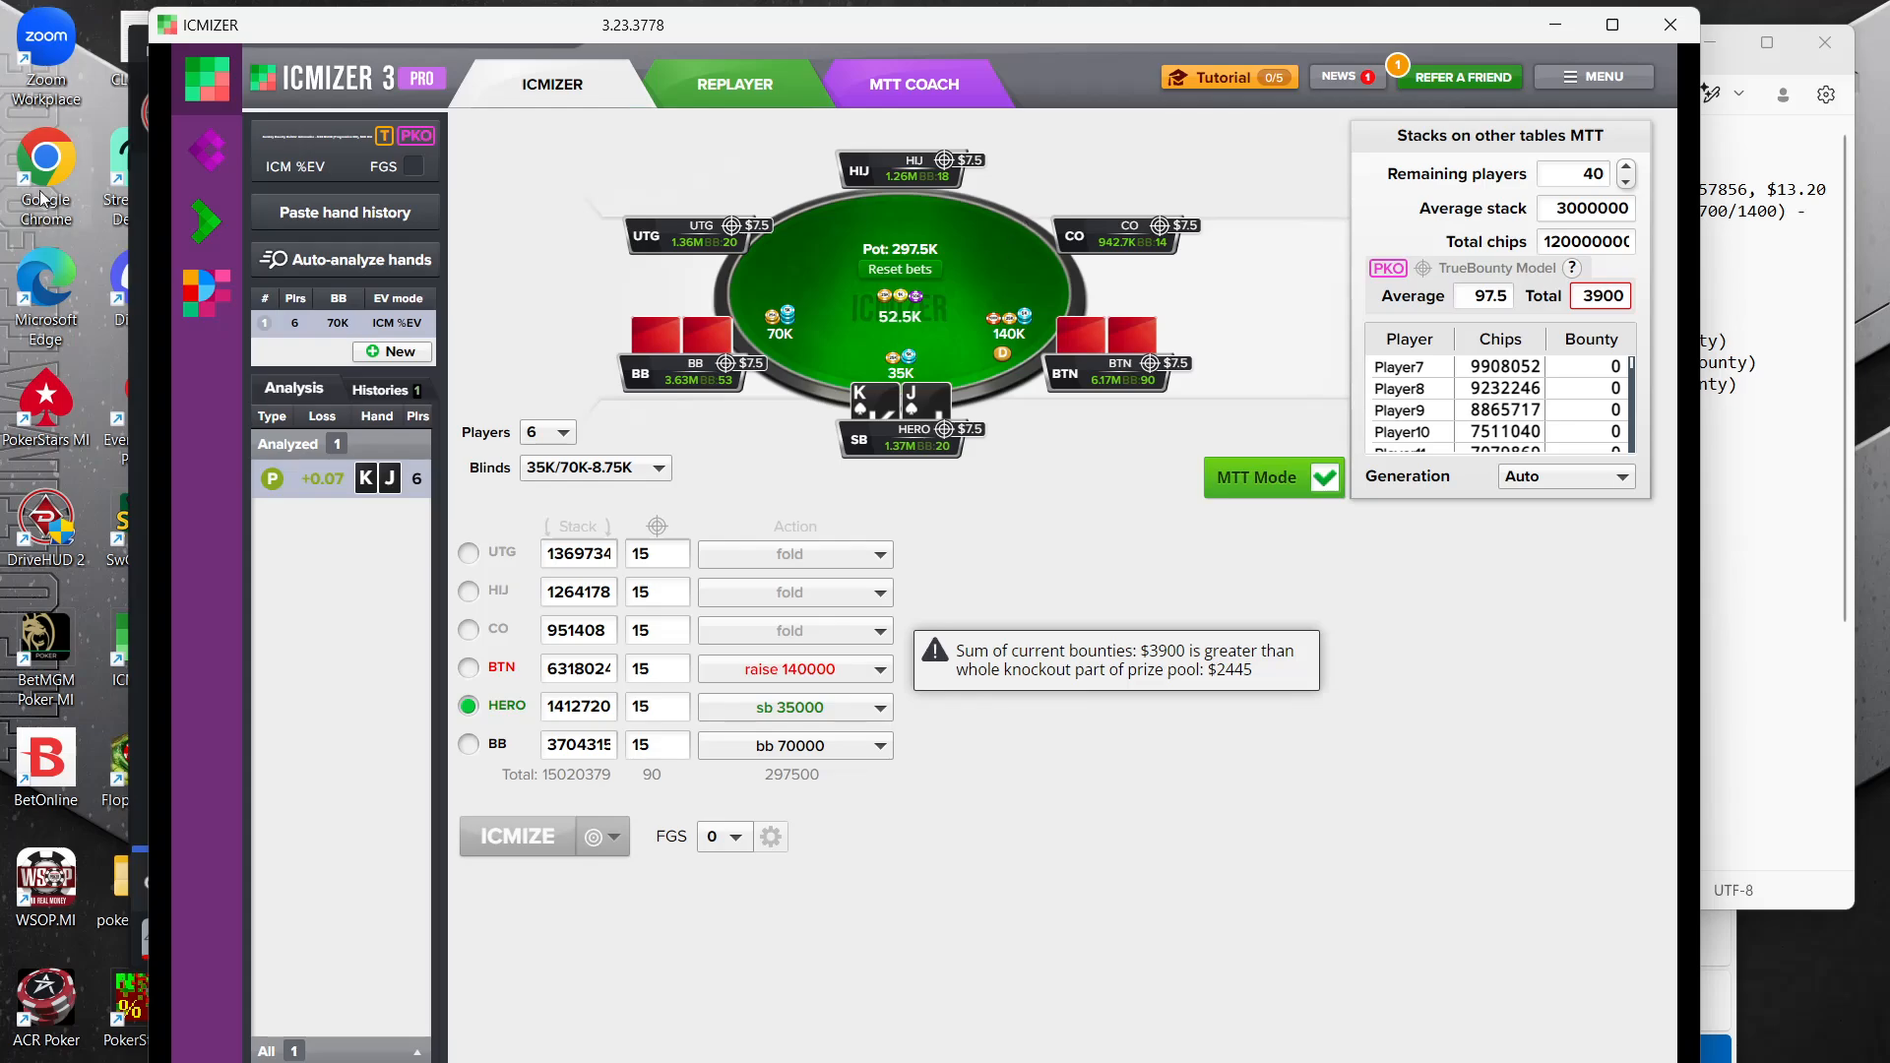
left_click(309, 158)
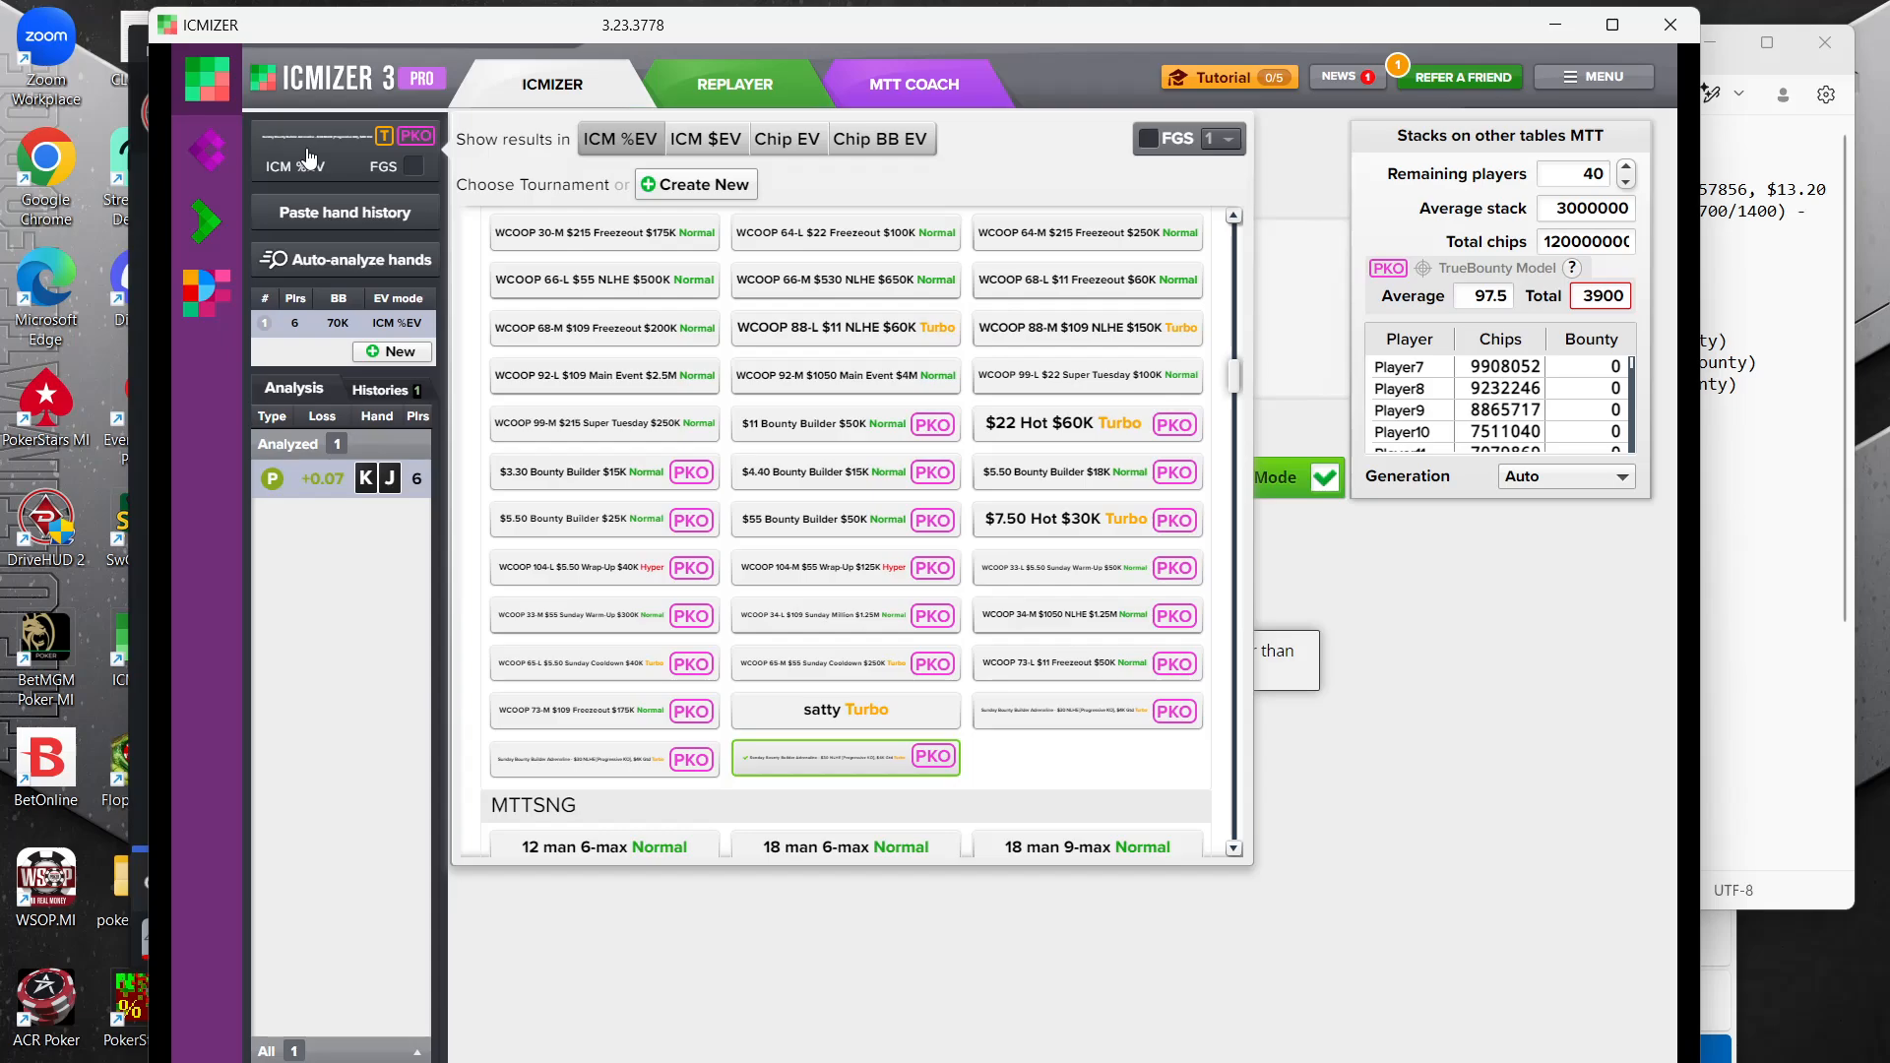
left_click(1420, 731)
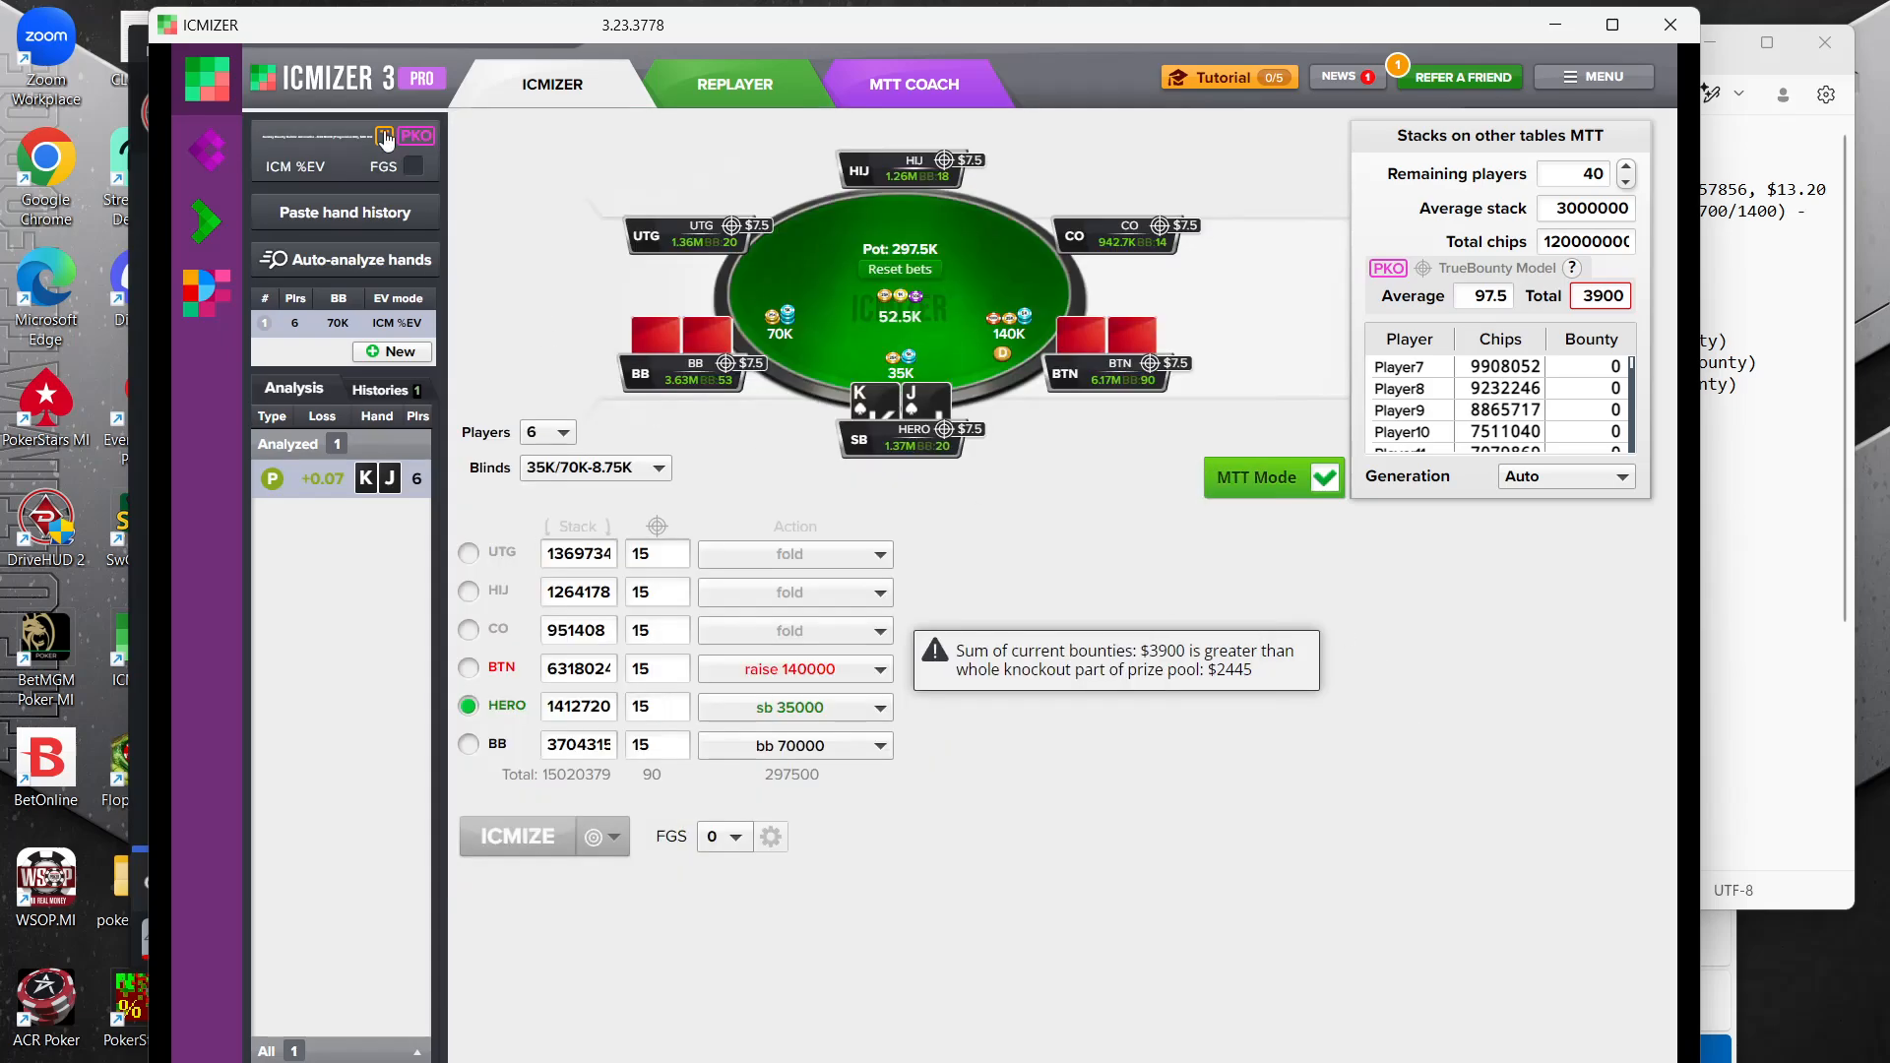
mouse_move(387, 140)
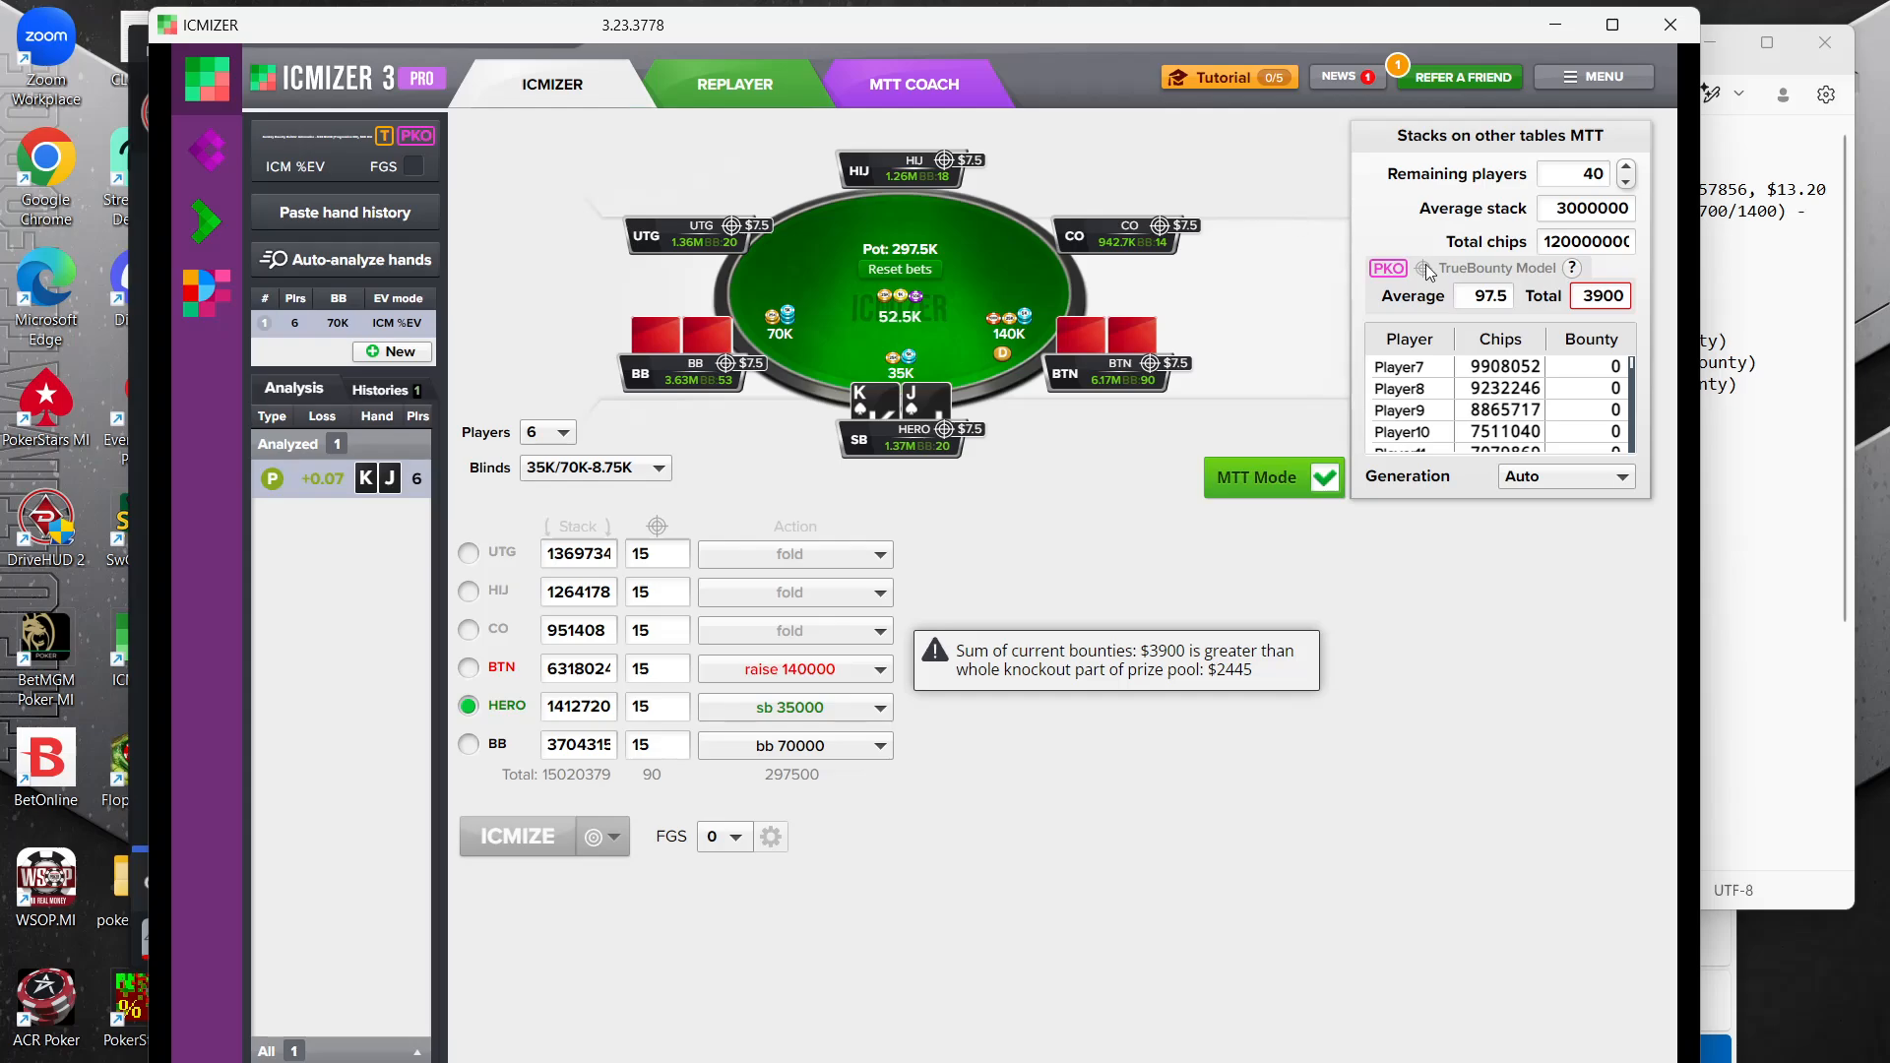
Set the total bounty for the remaining MTT field to 1200
double_click(1588, 297)
type("1")
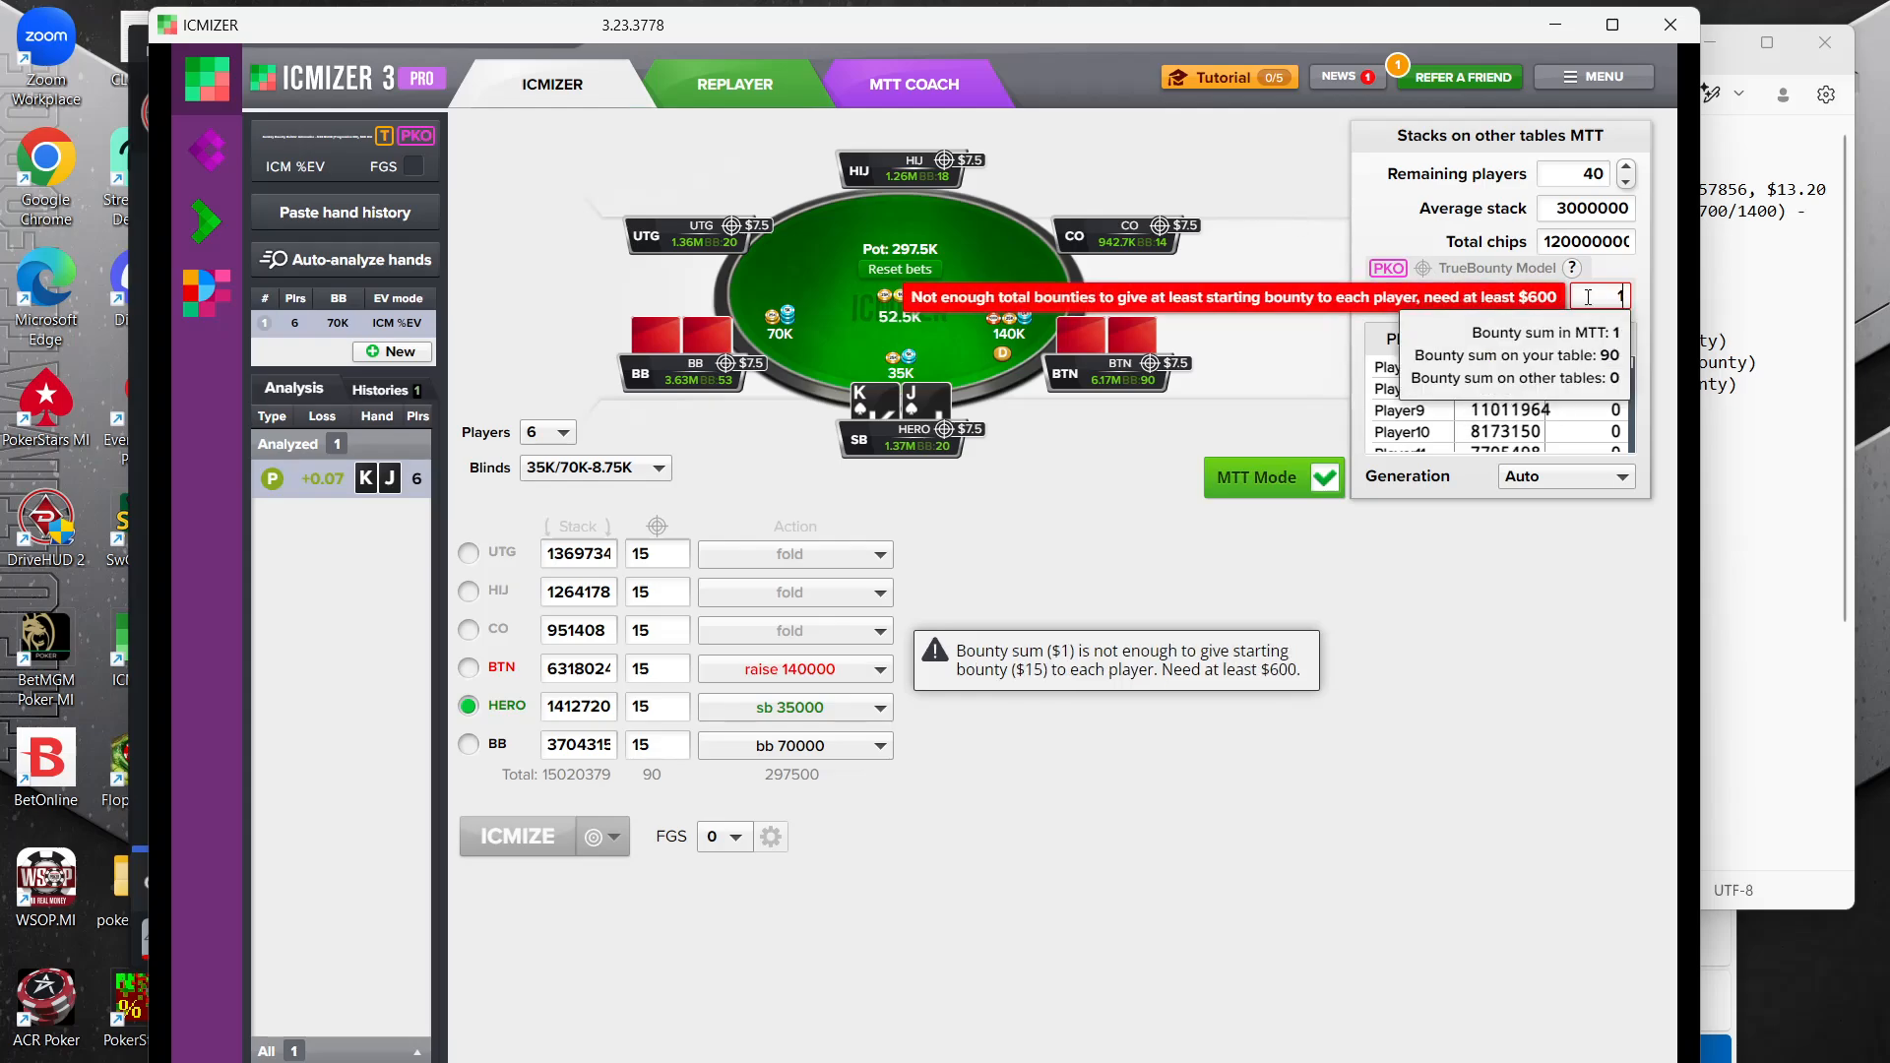
type("200")
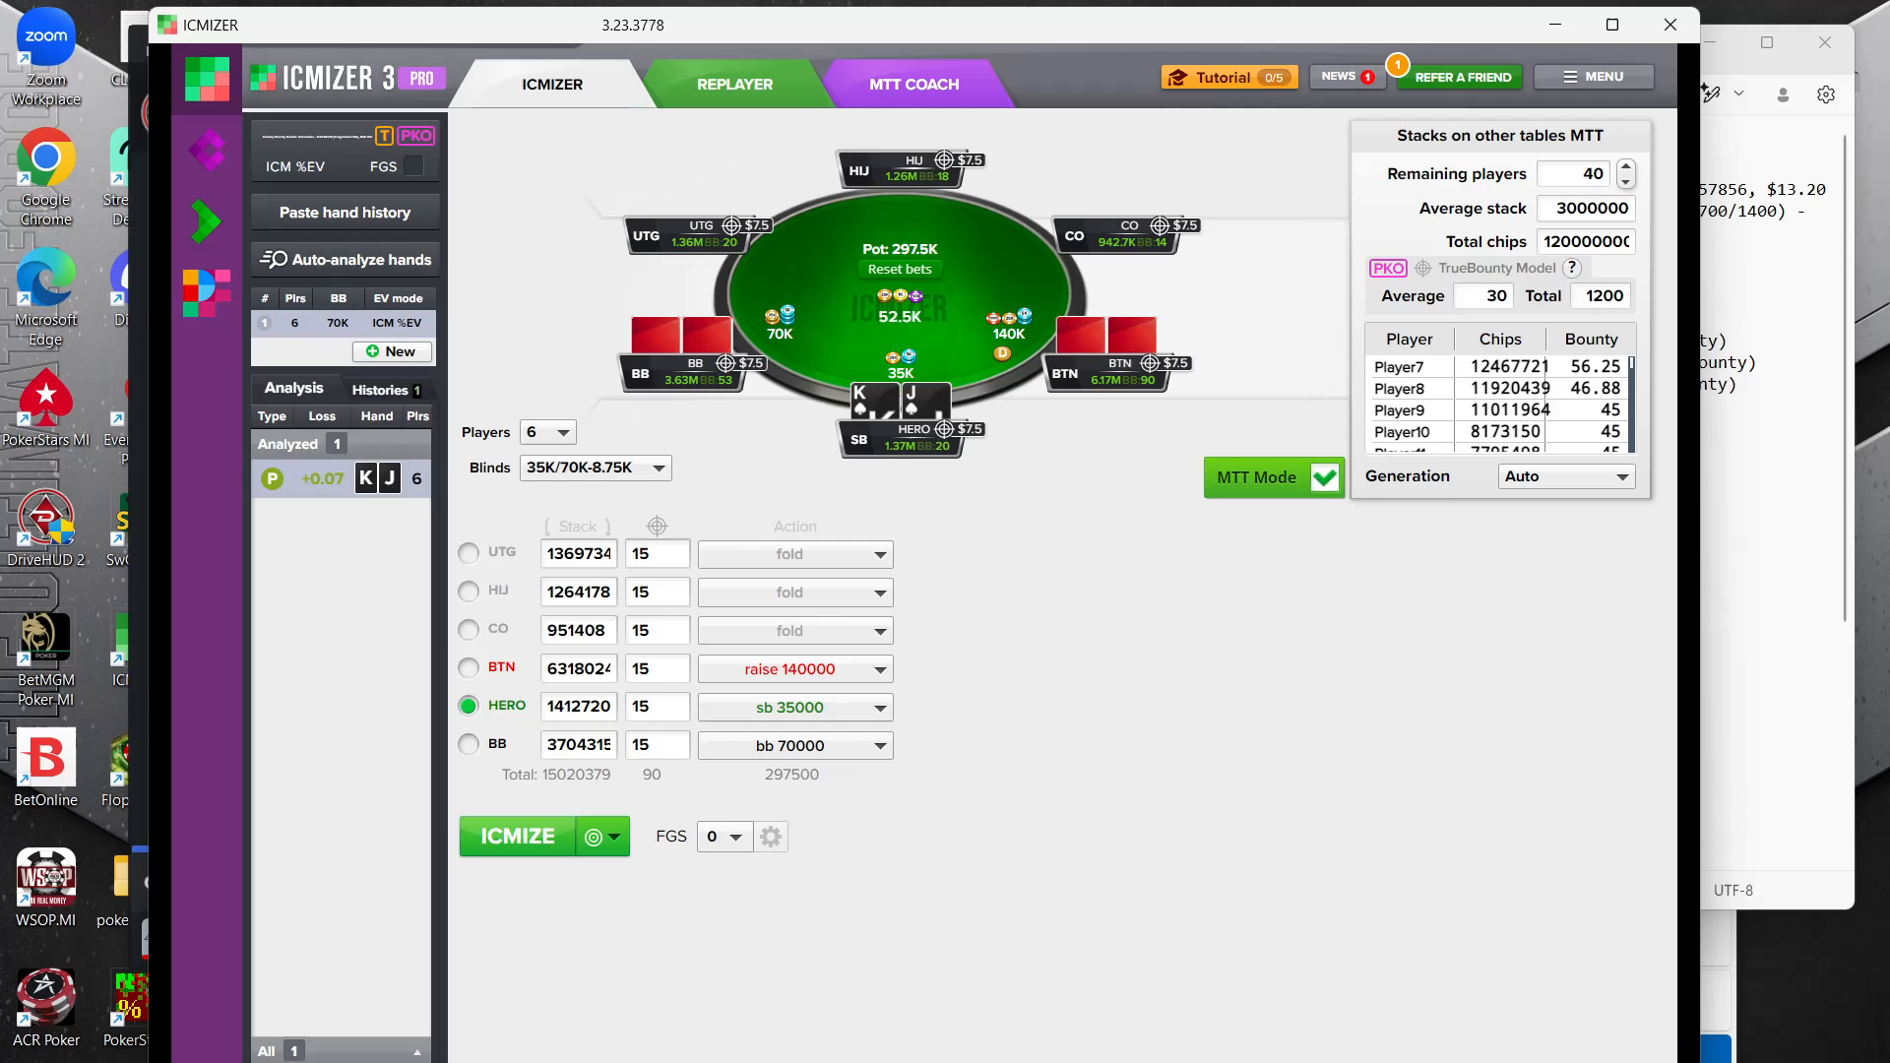
key("alt+Tab")
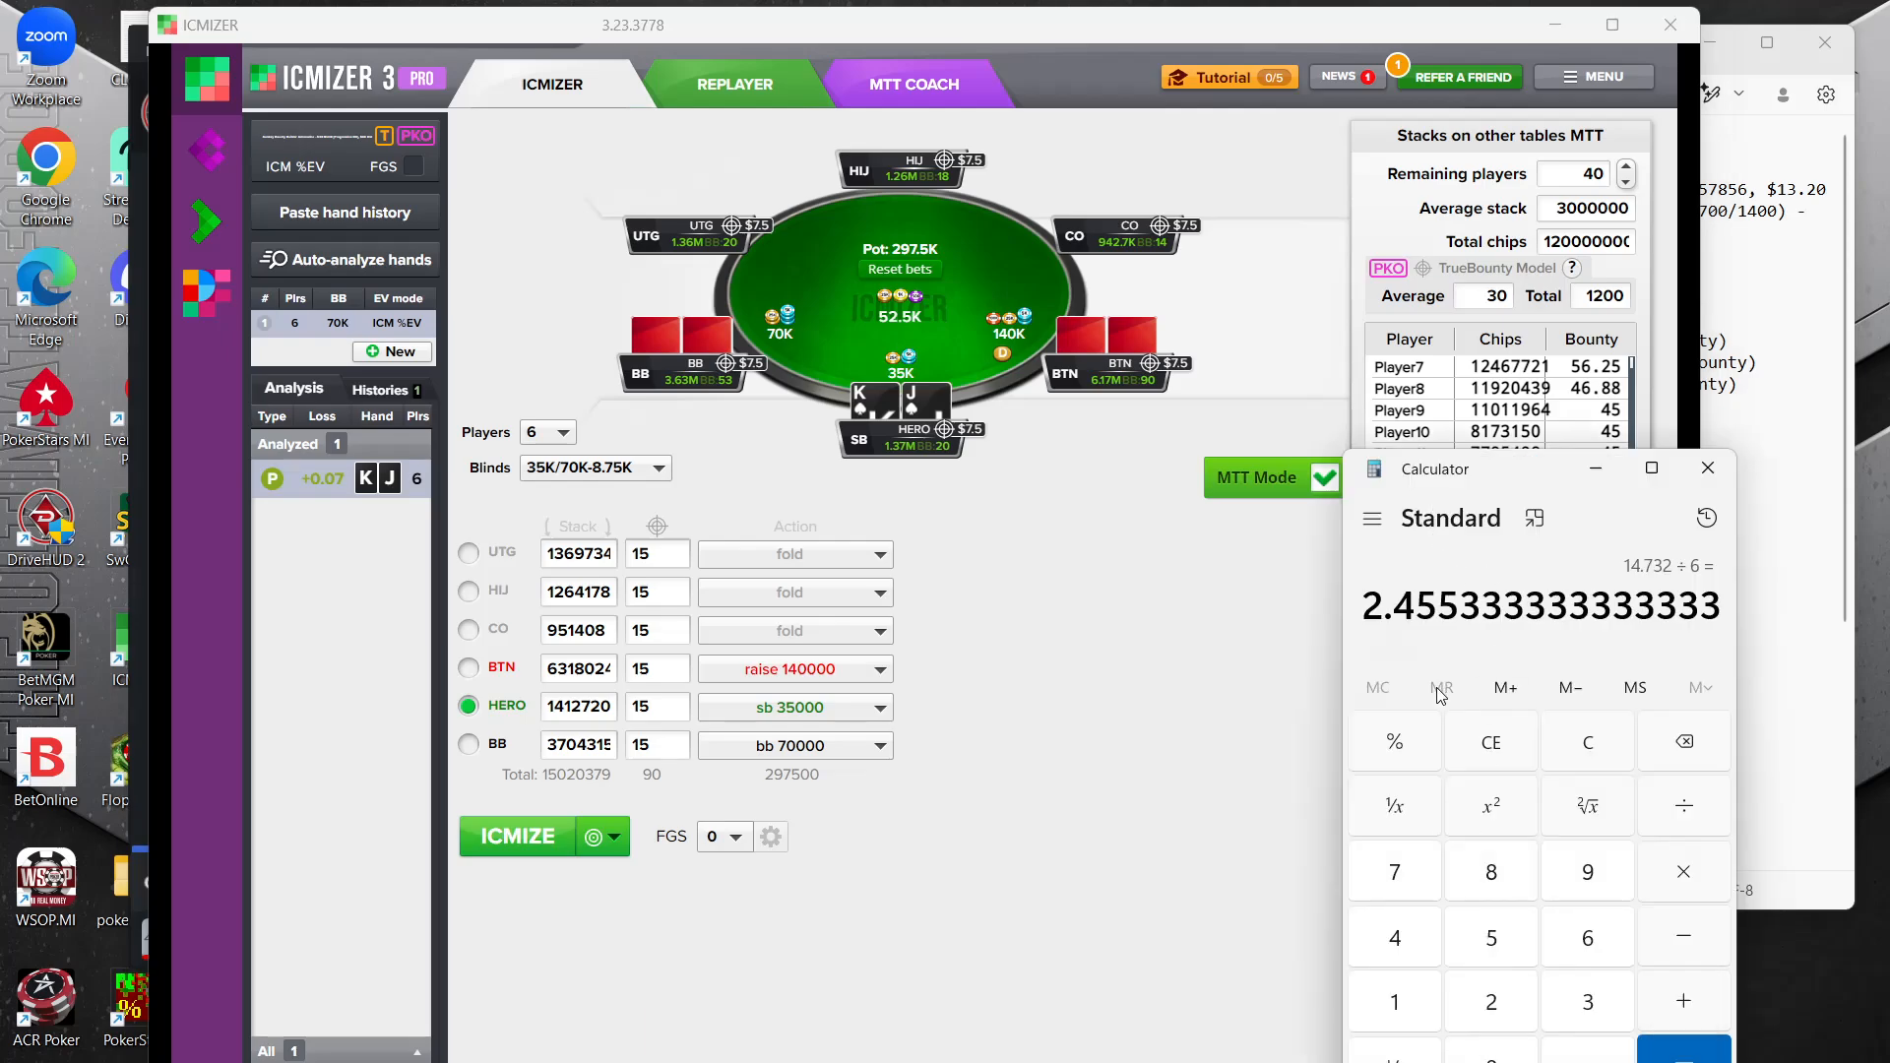
left_click(1588, 740)
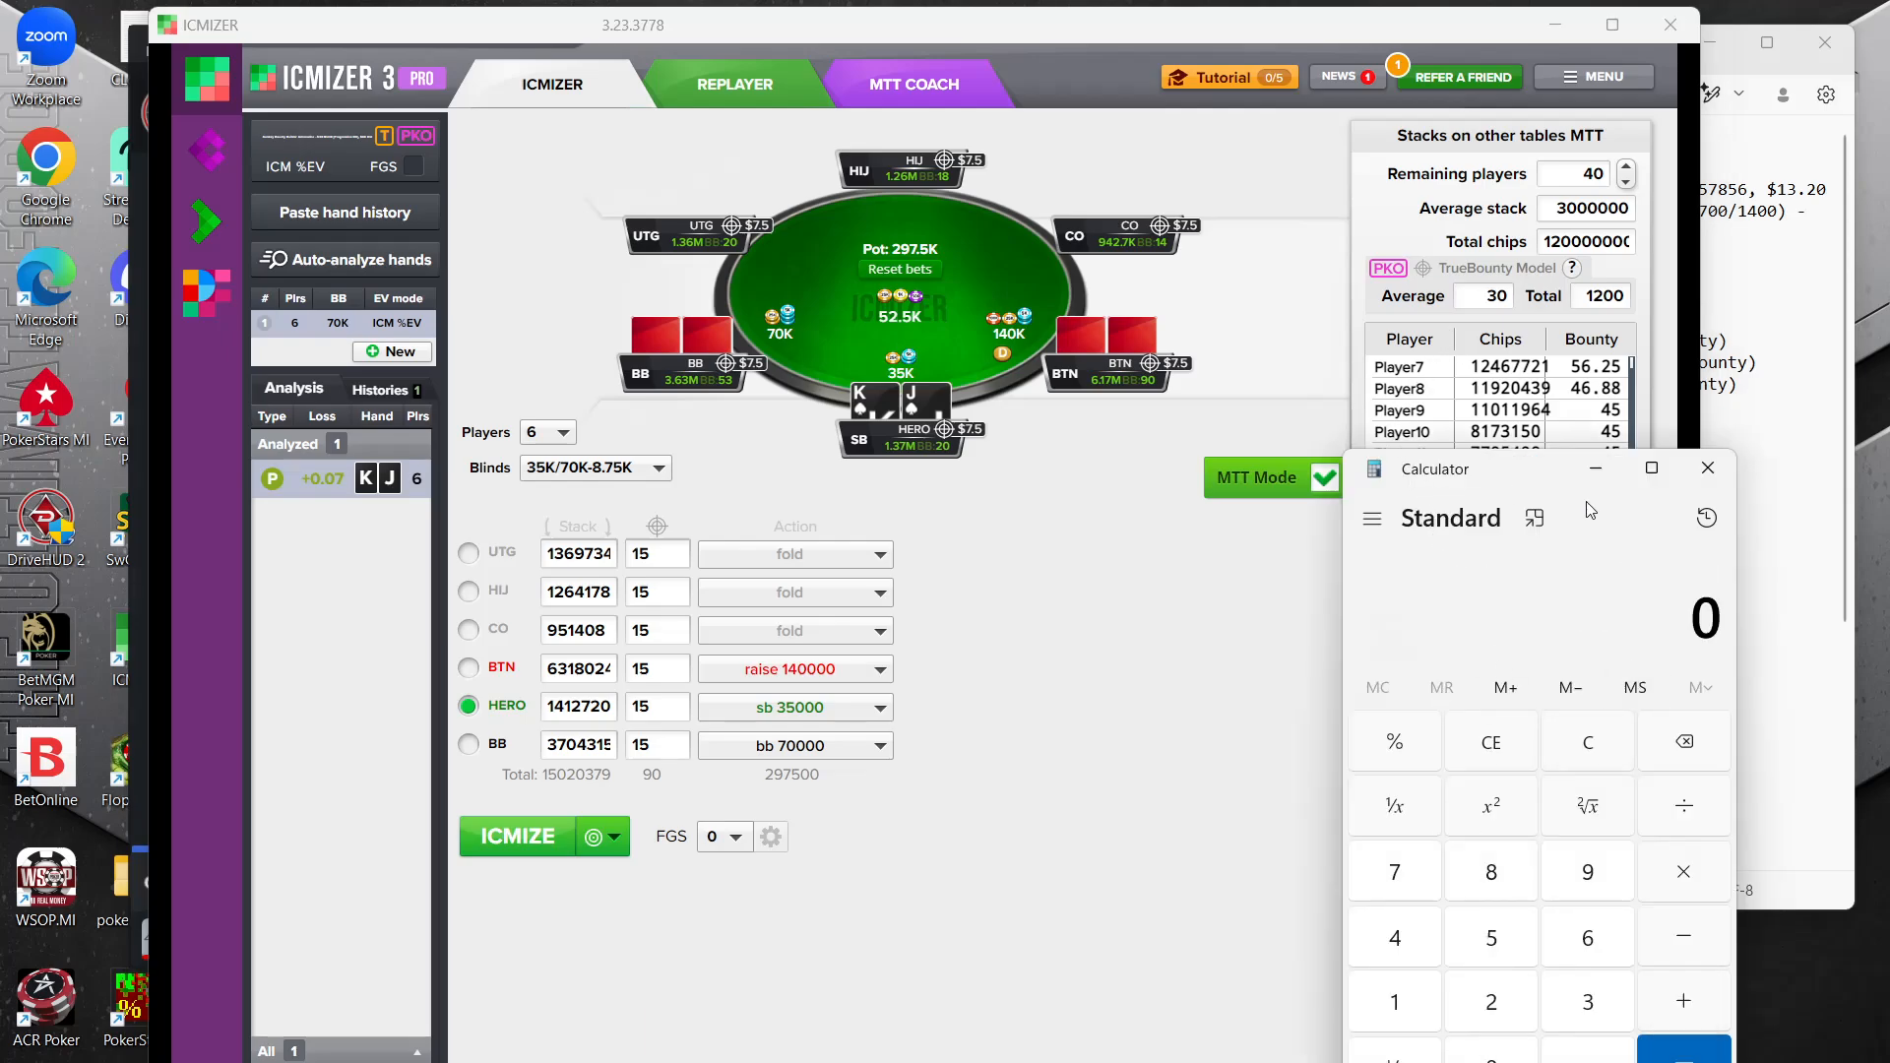
left_click_drag(1545, 466, 1648, 432)
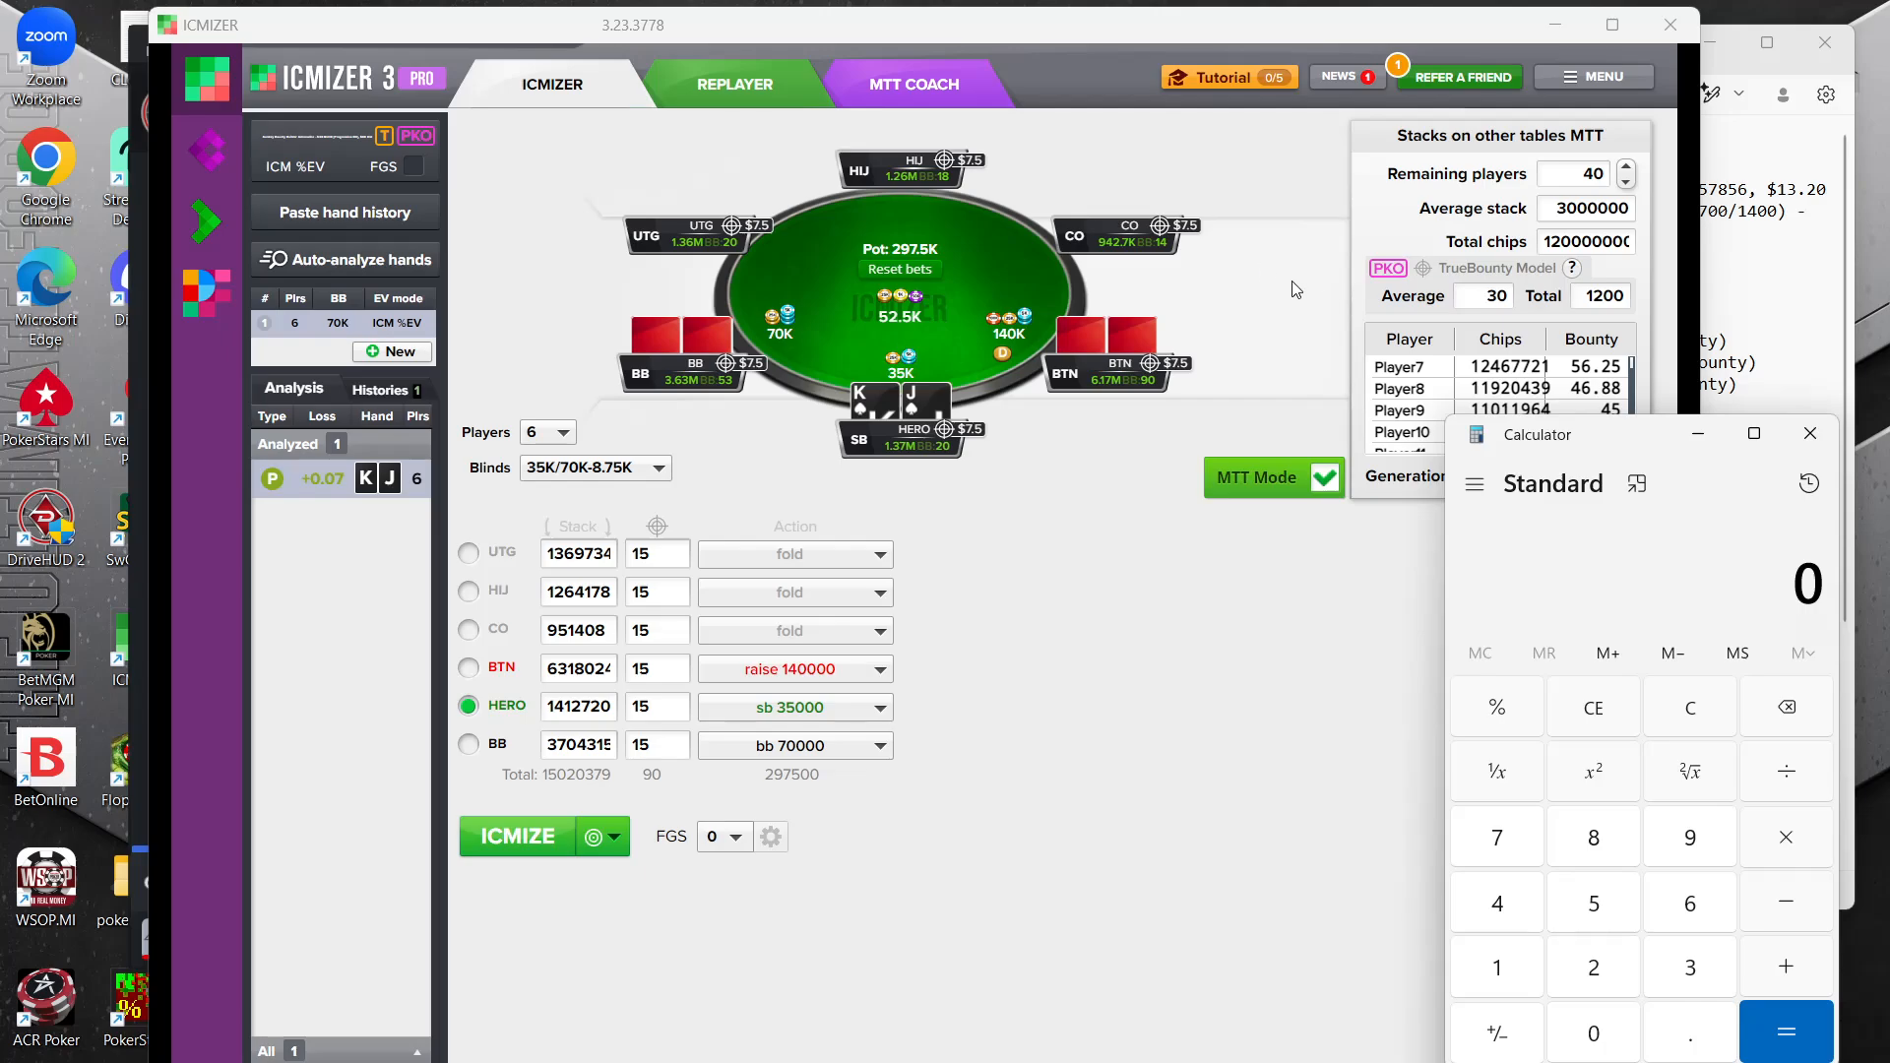
Set the average stack of the remaining MTT field to 37000 and check the total chips entry
double_click(1592, 210)
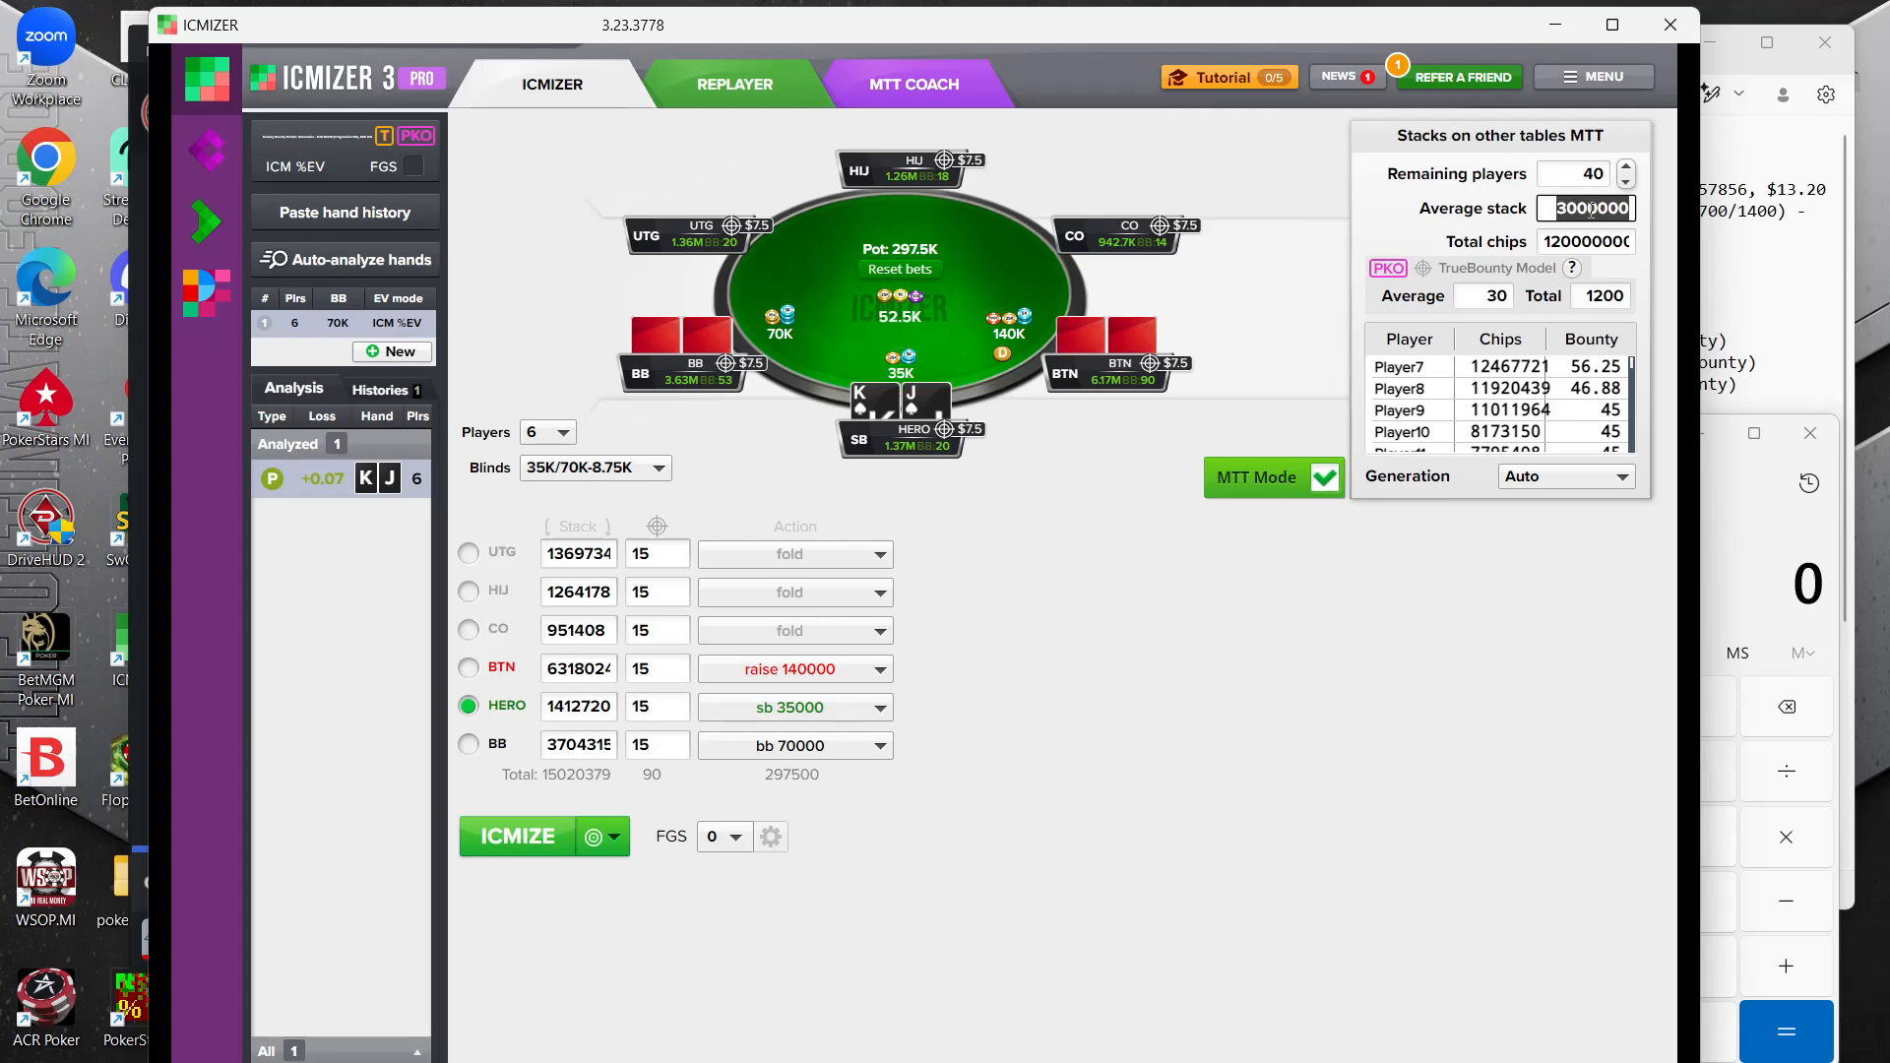
type("37000")
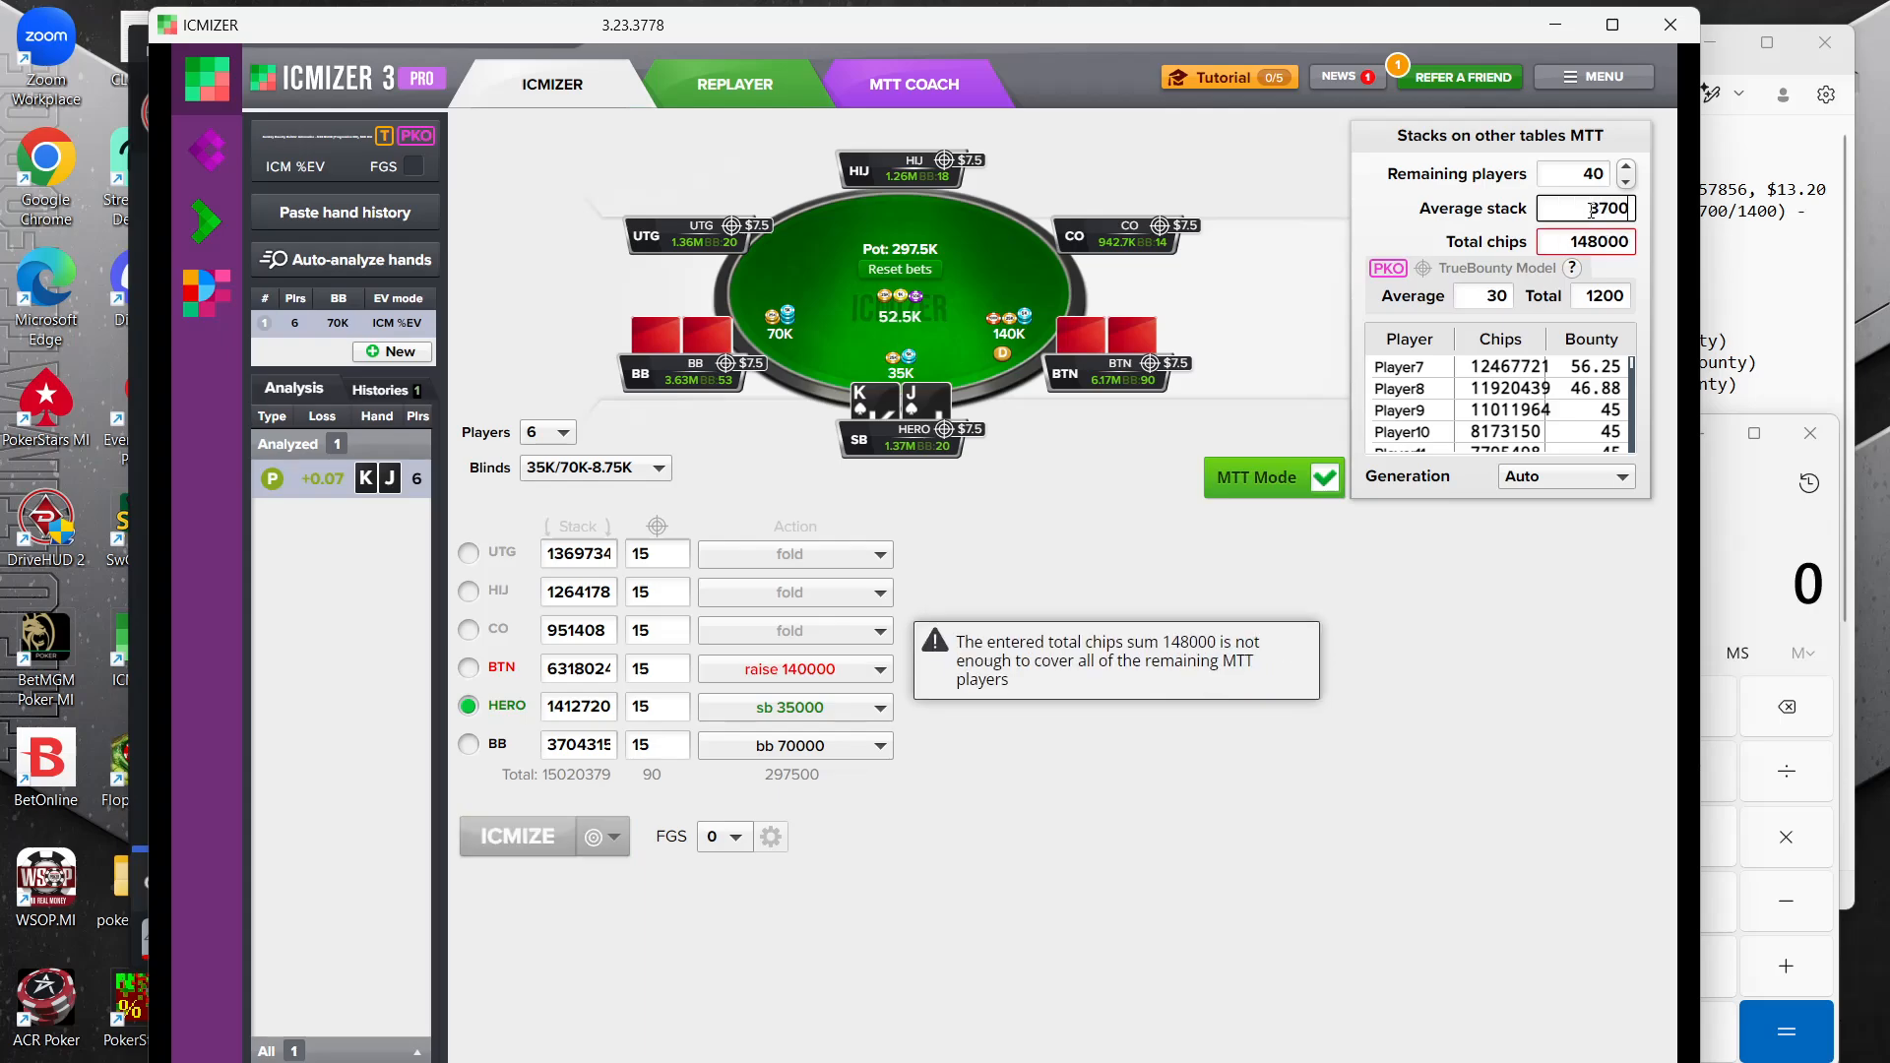
left_click(1487, 897)
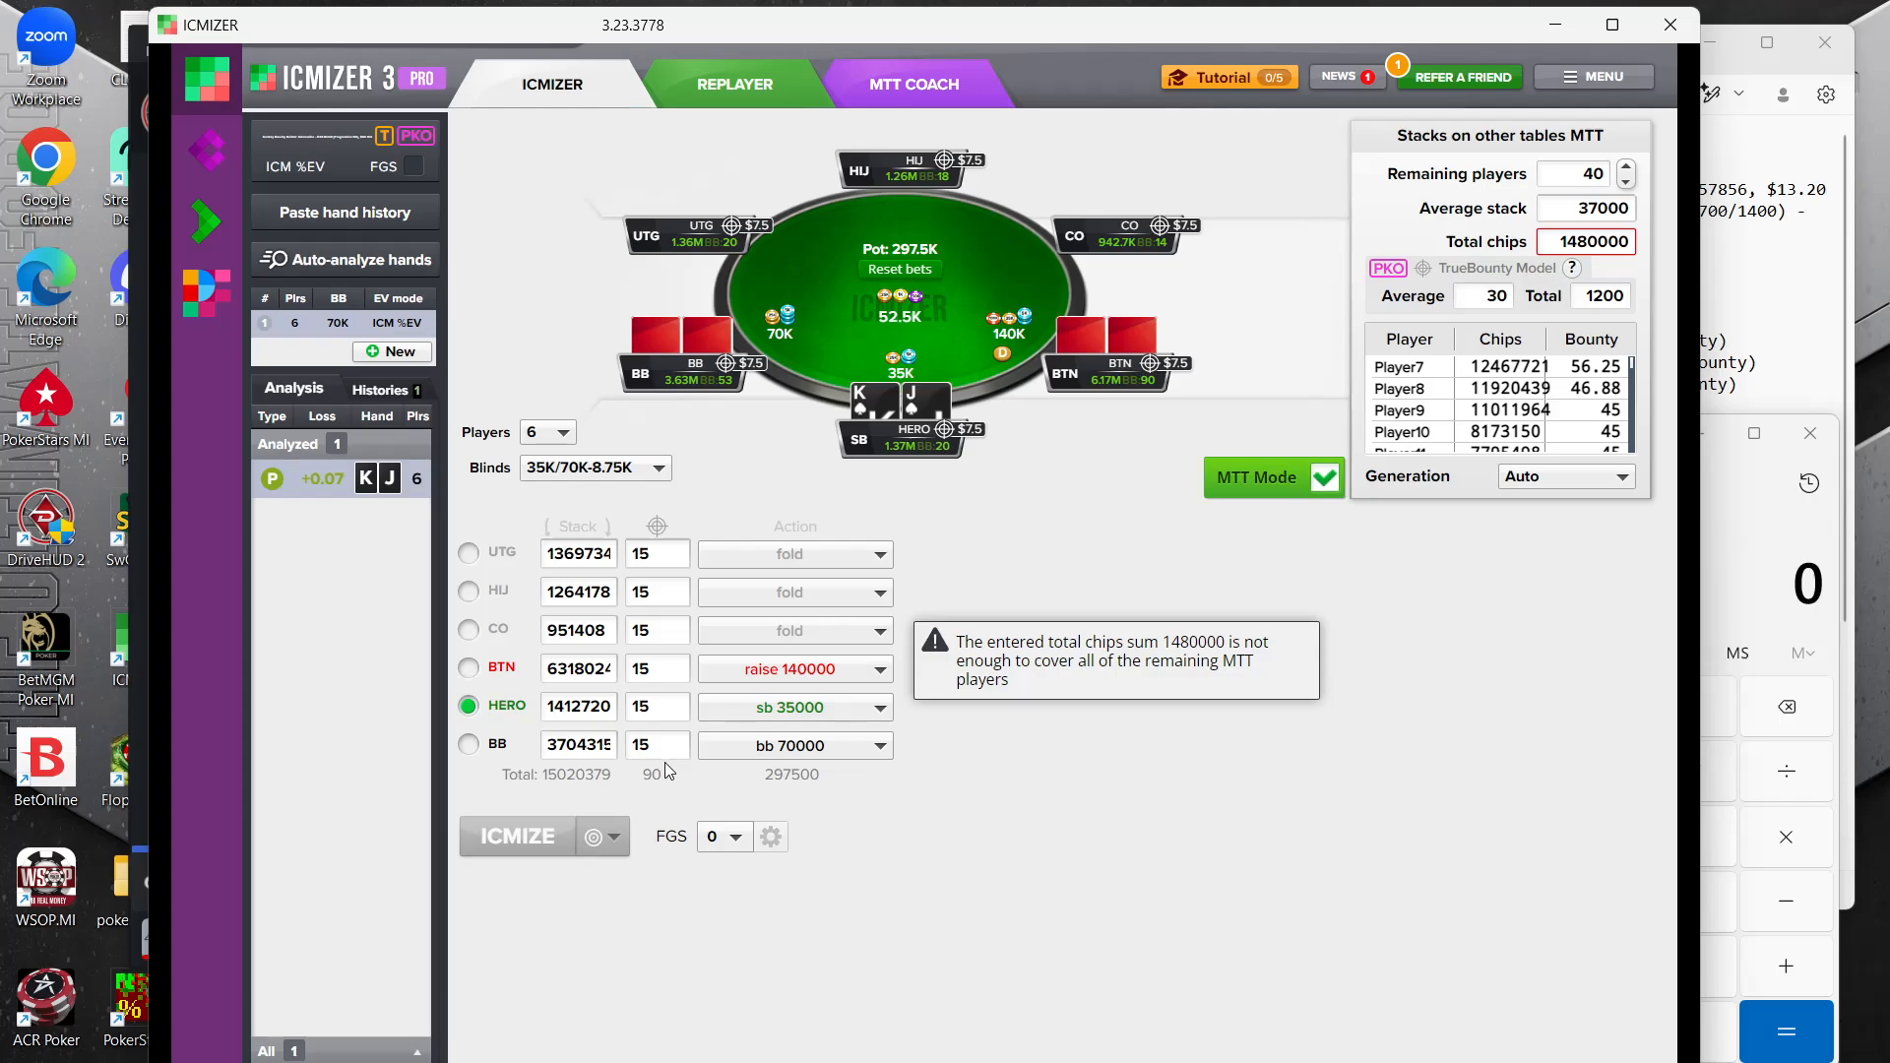
double_click(1559, 241)
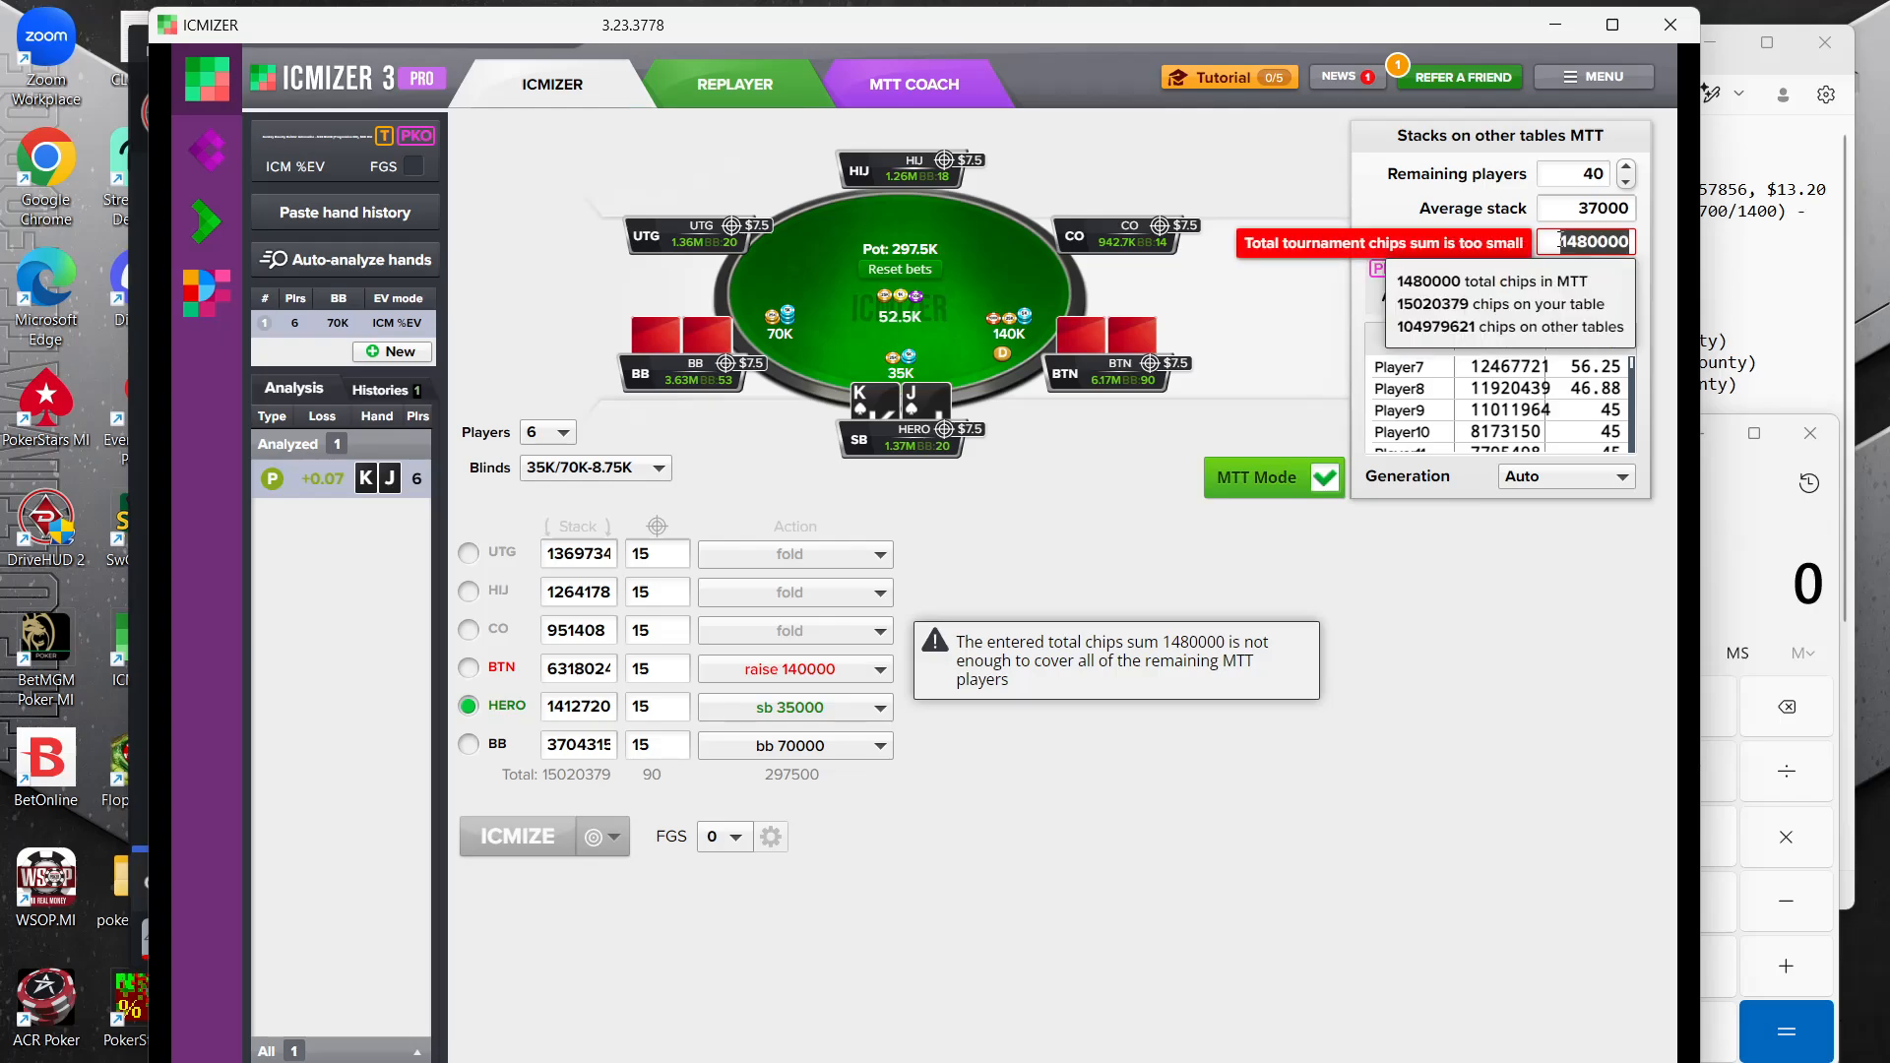
mouse_move(316, 139)
mouse_move(1192, 223)
left_click(1597, 241)
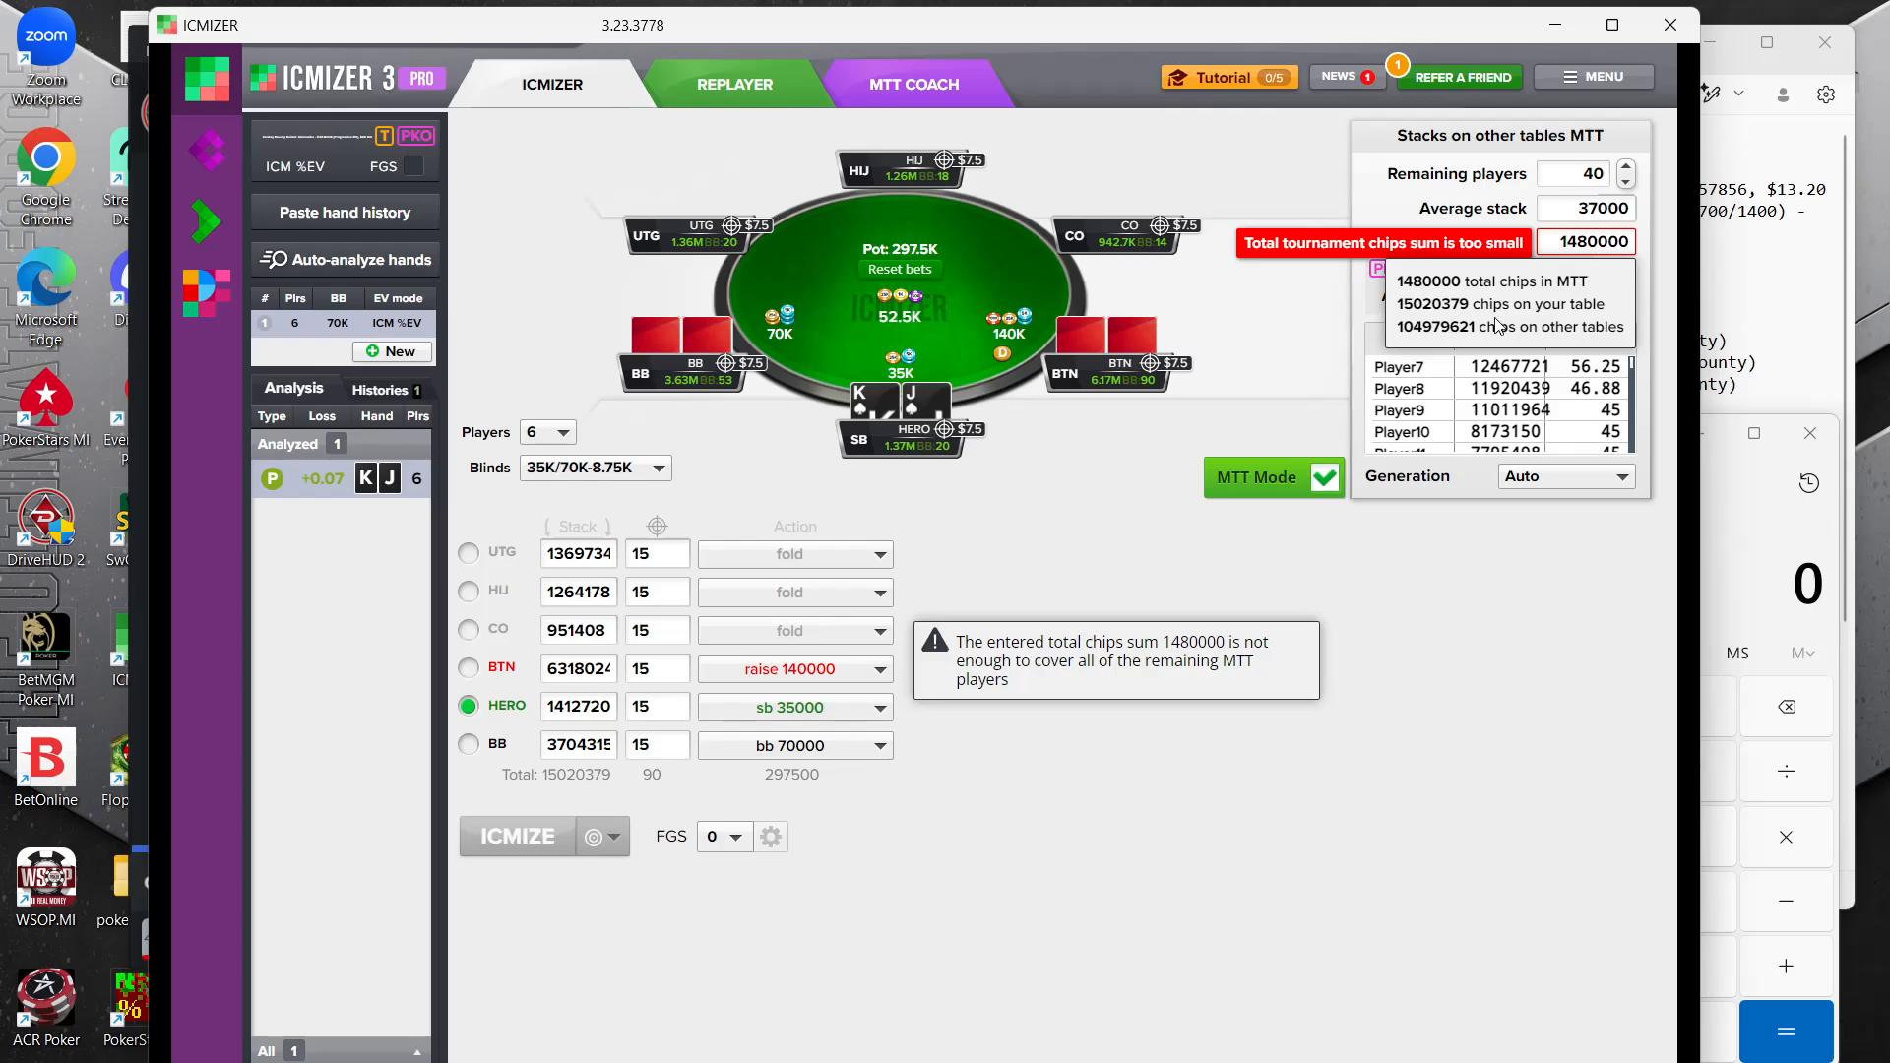
Copy the Q8o hand's raw hand history from the DriveHUD replayer and paste it into ICMIZER
left_click(1757, 287)
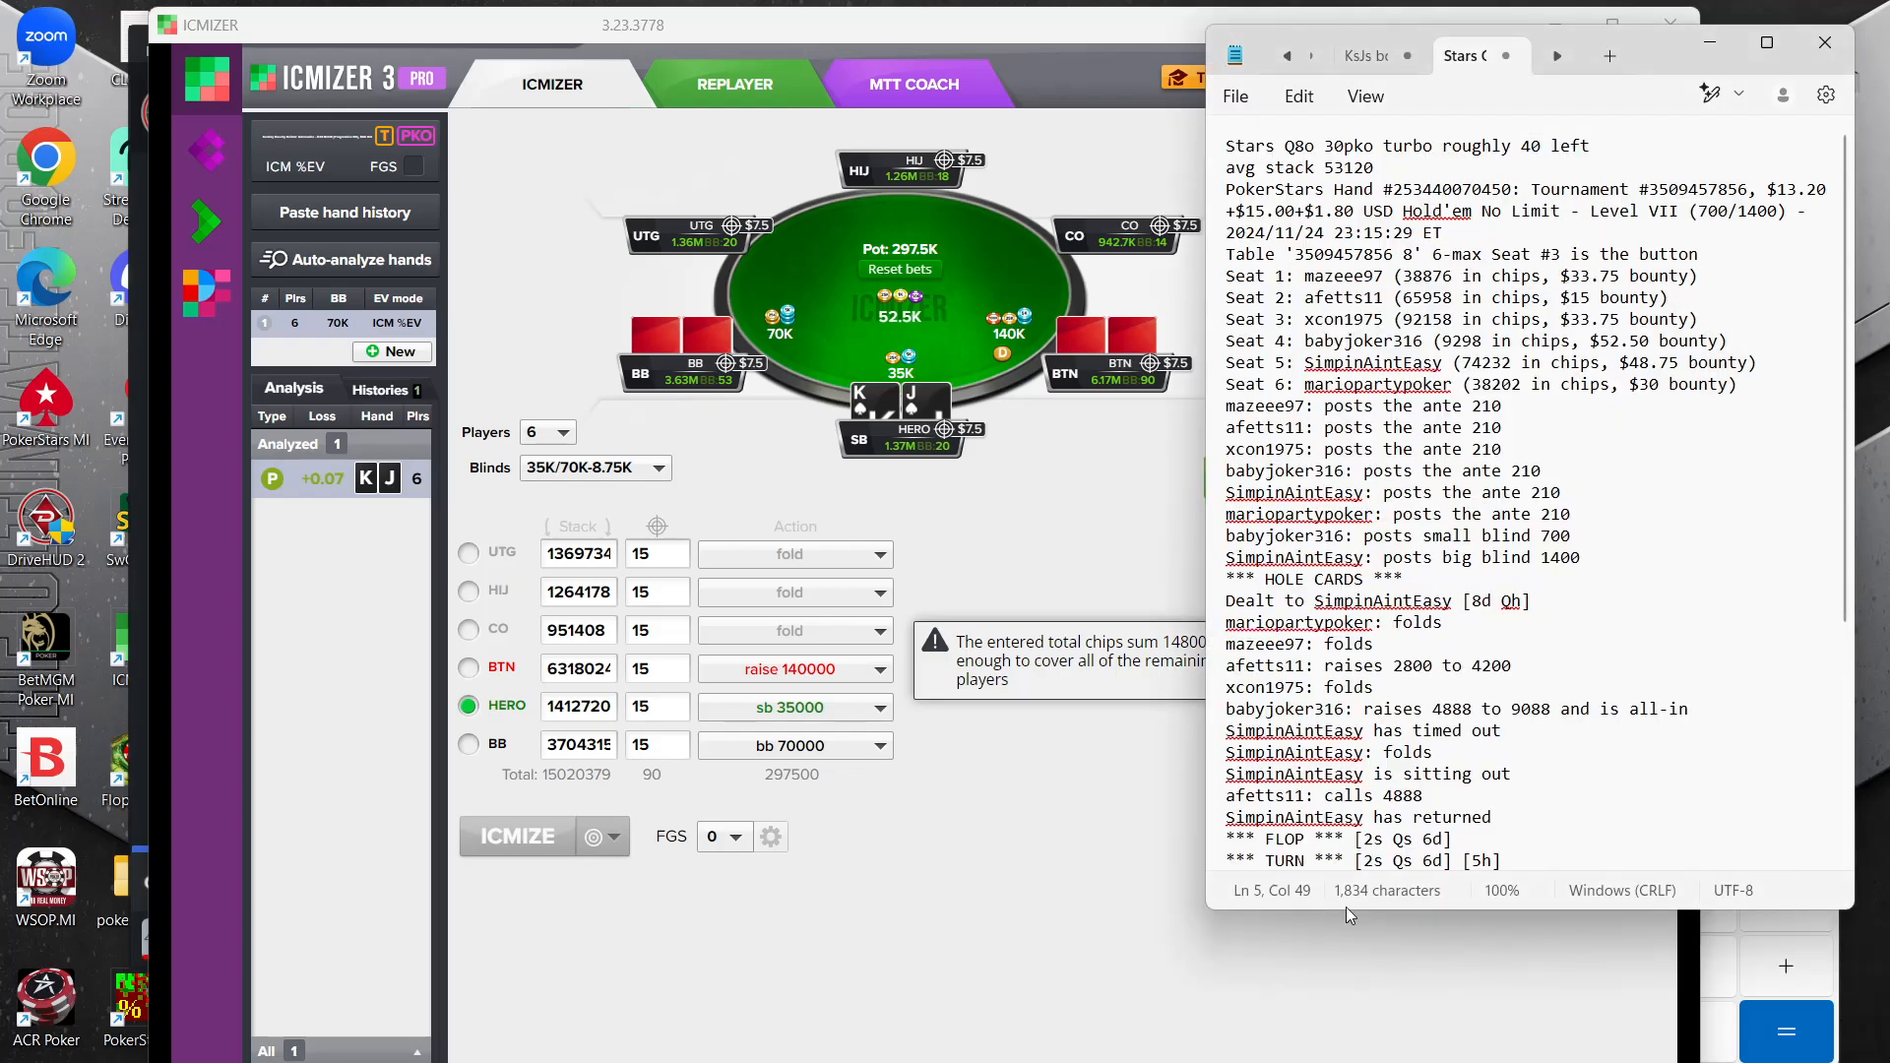
mouse_move(1244, 1062)
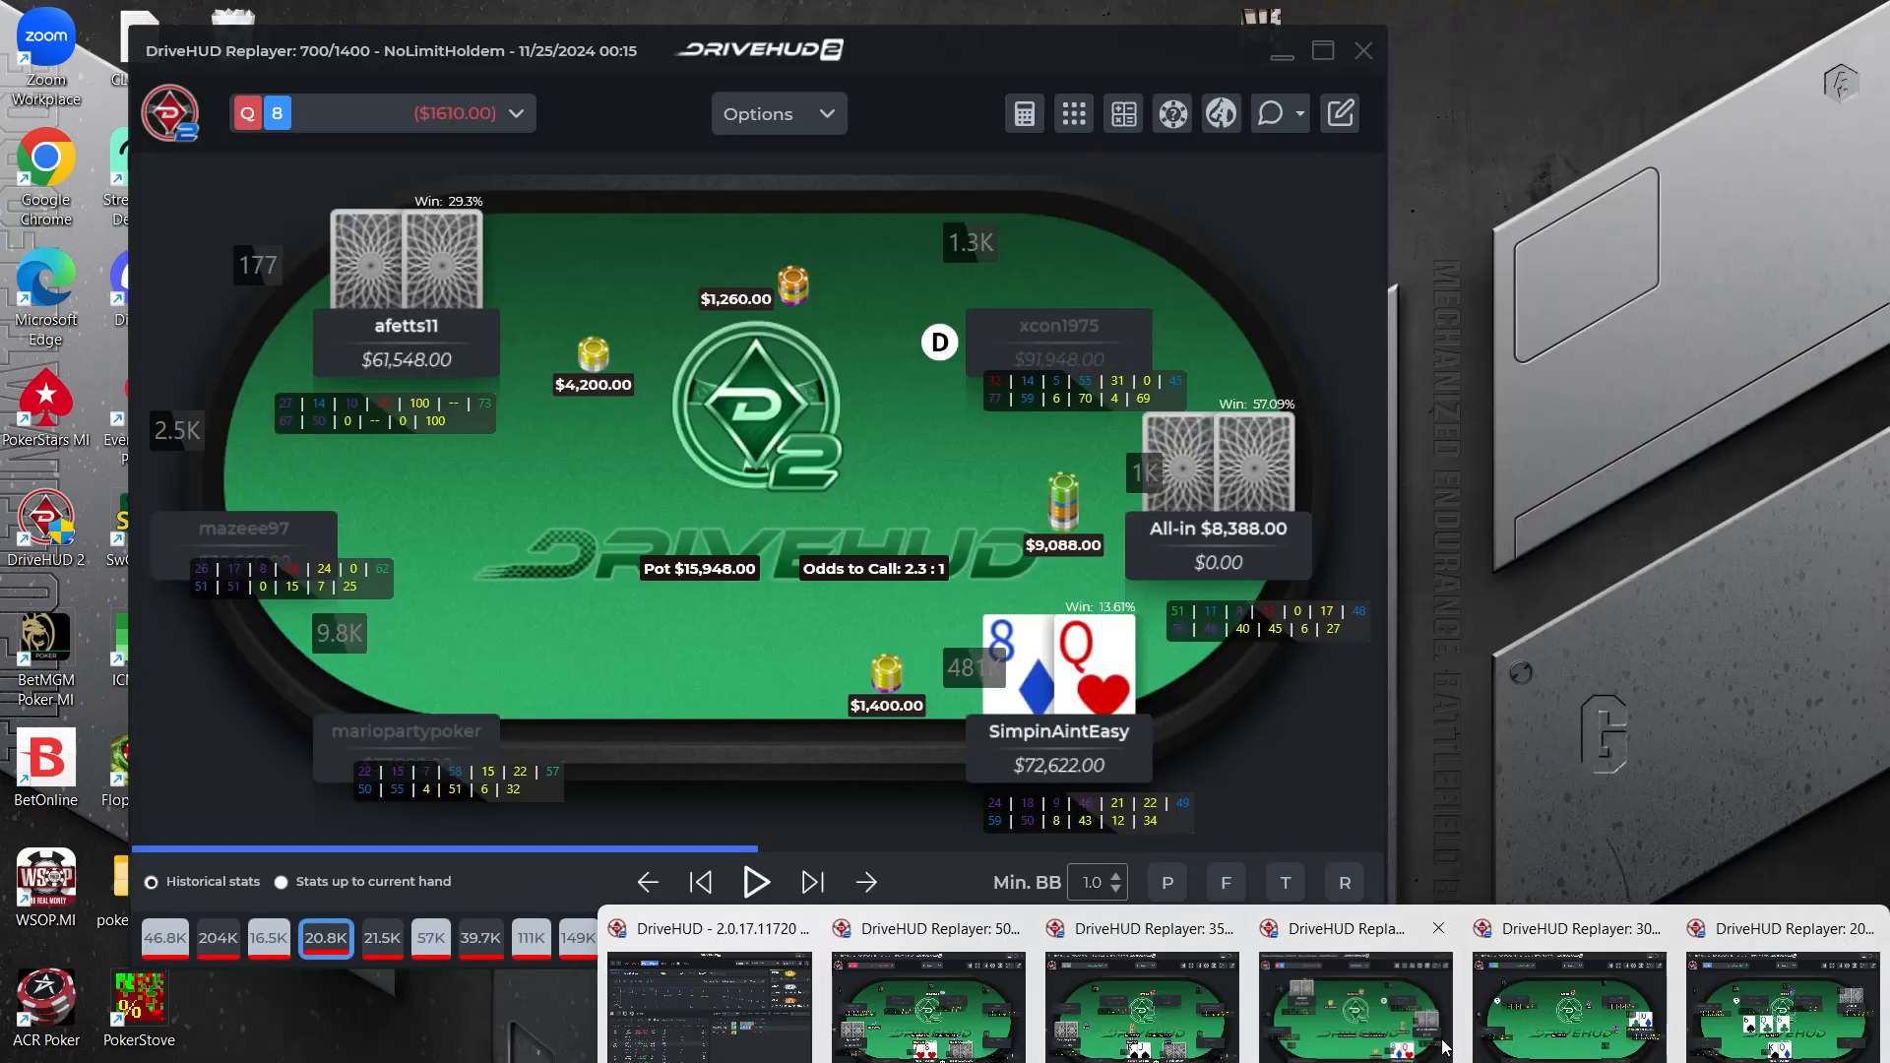
left_click(1443, 1040)
left_click(1278, 111)
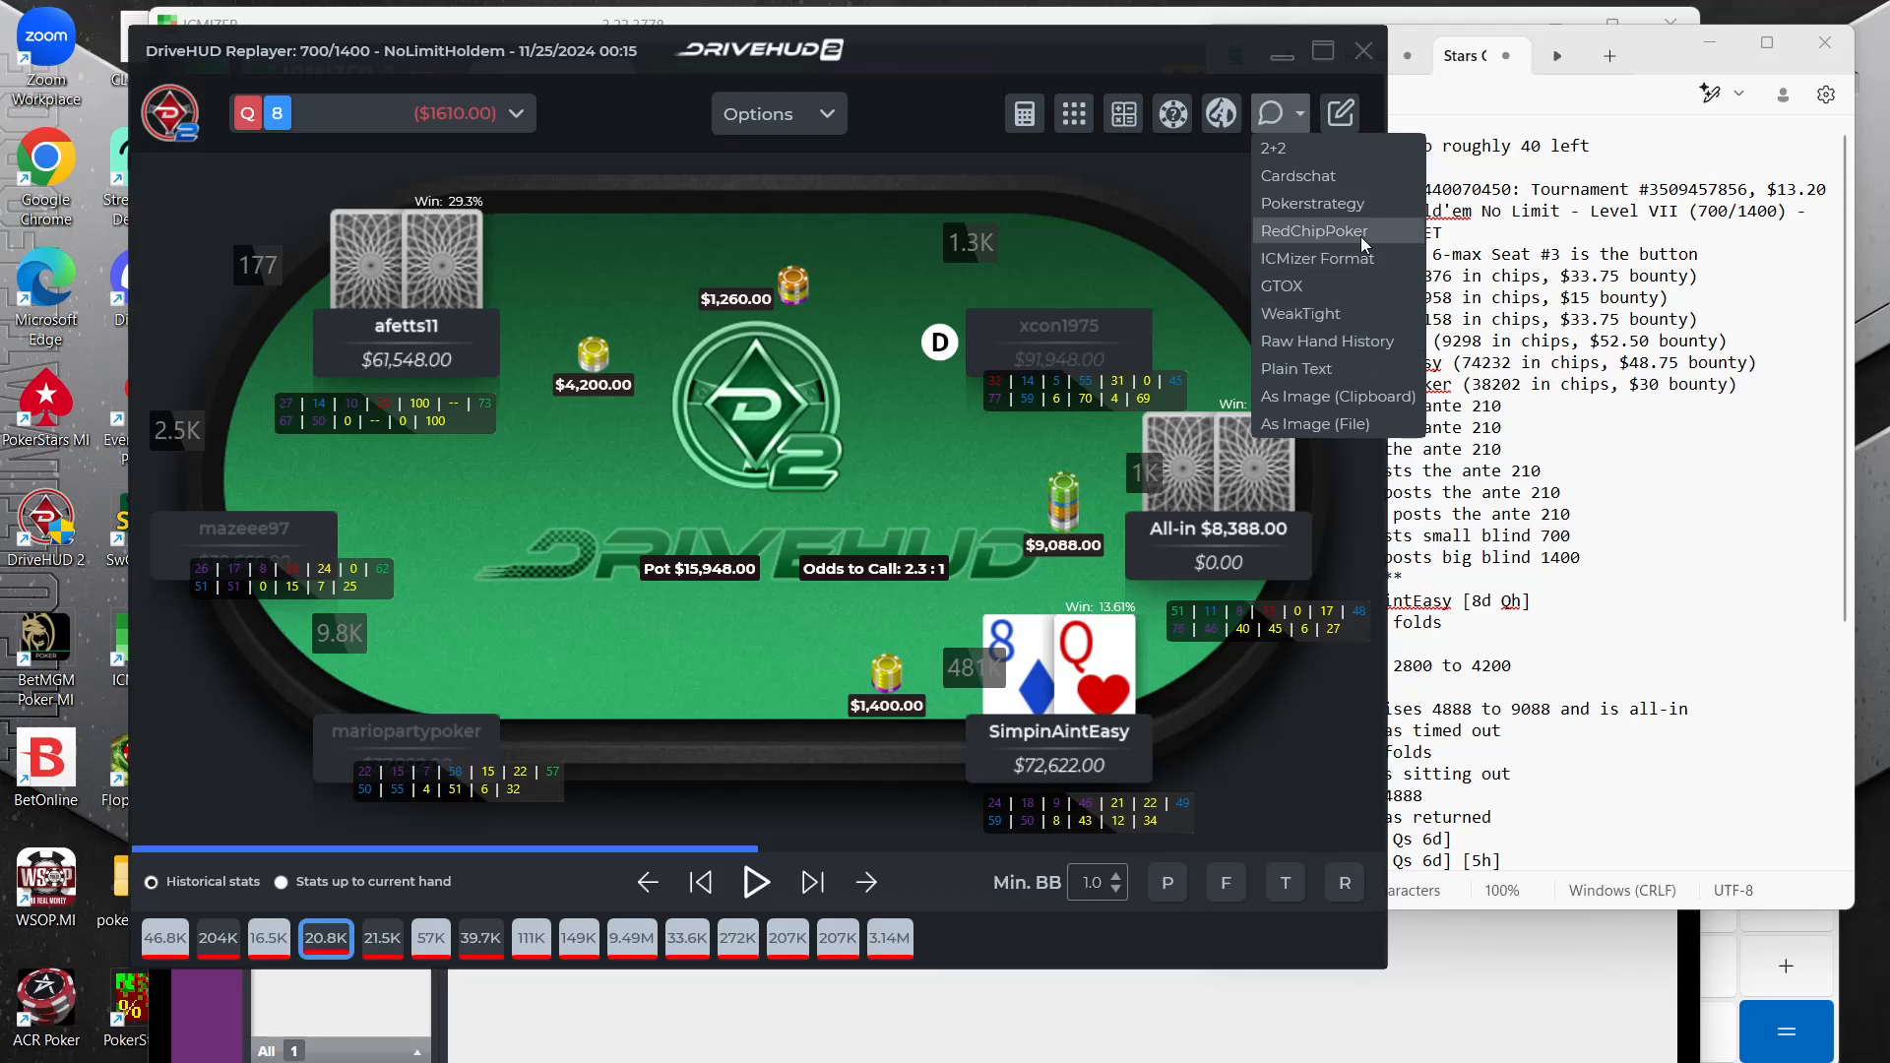
left_click(1331, 343)
left_click(755, 562)
left_click(920, 1039)
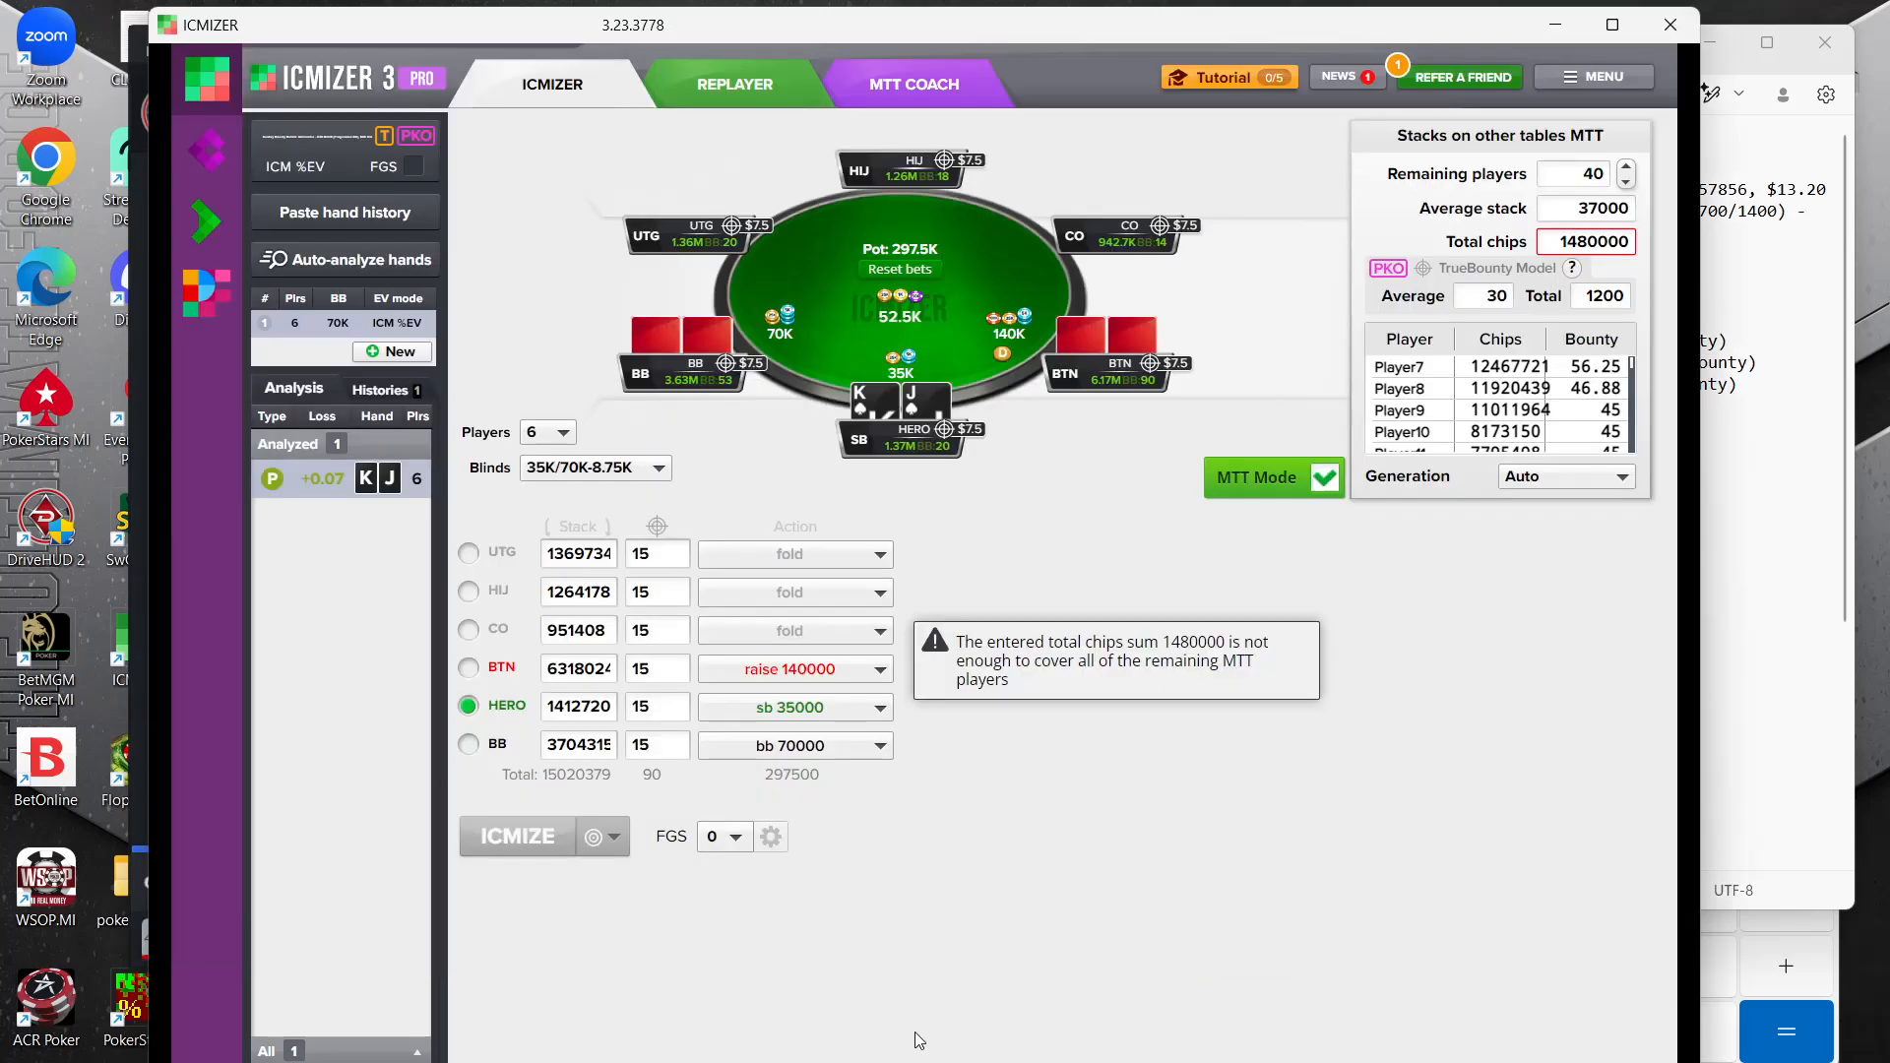
left_click(345, 214)
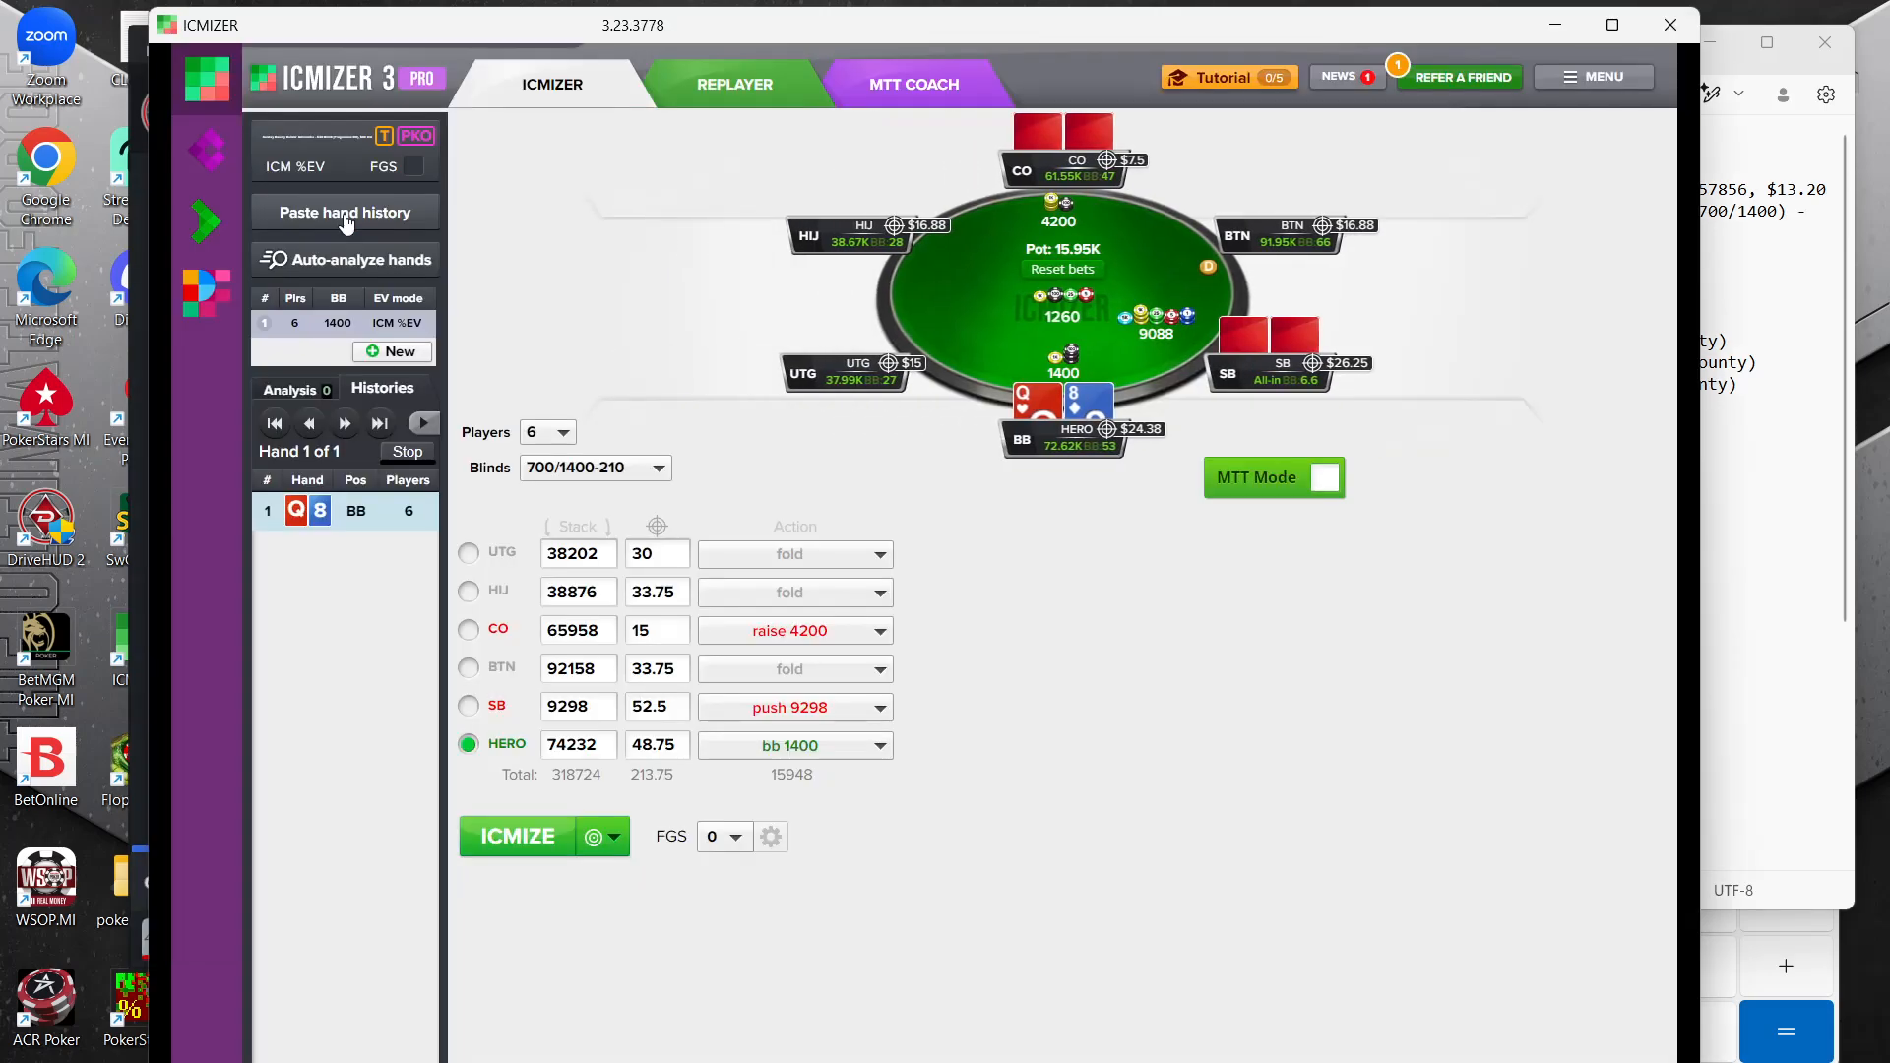
Enable MTT mode for the pasted Q8o hand and calculate the big blind's calling range against the small blind's push
left_click(1325, 478)
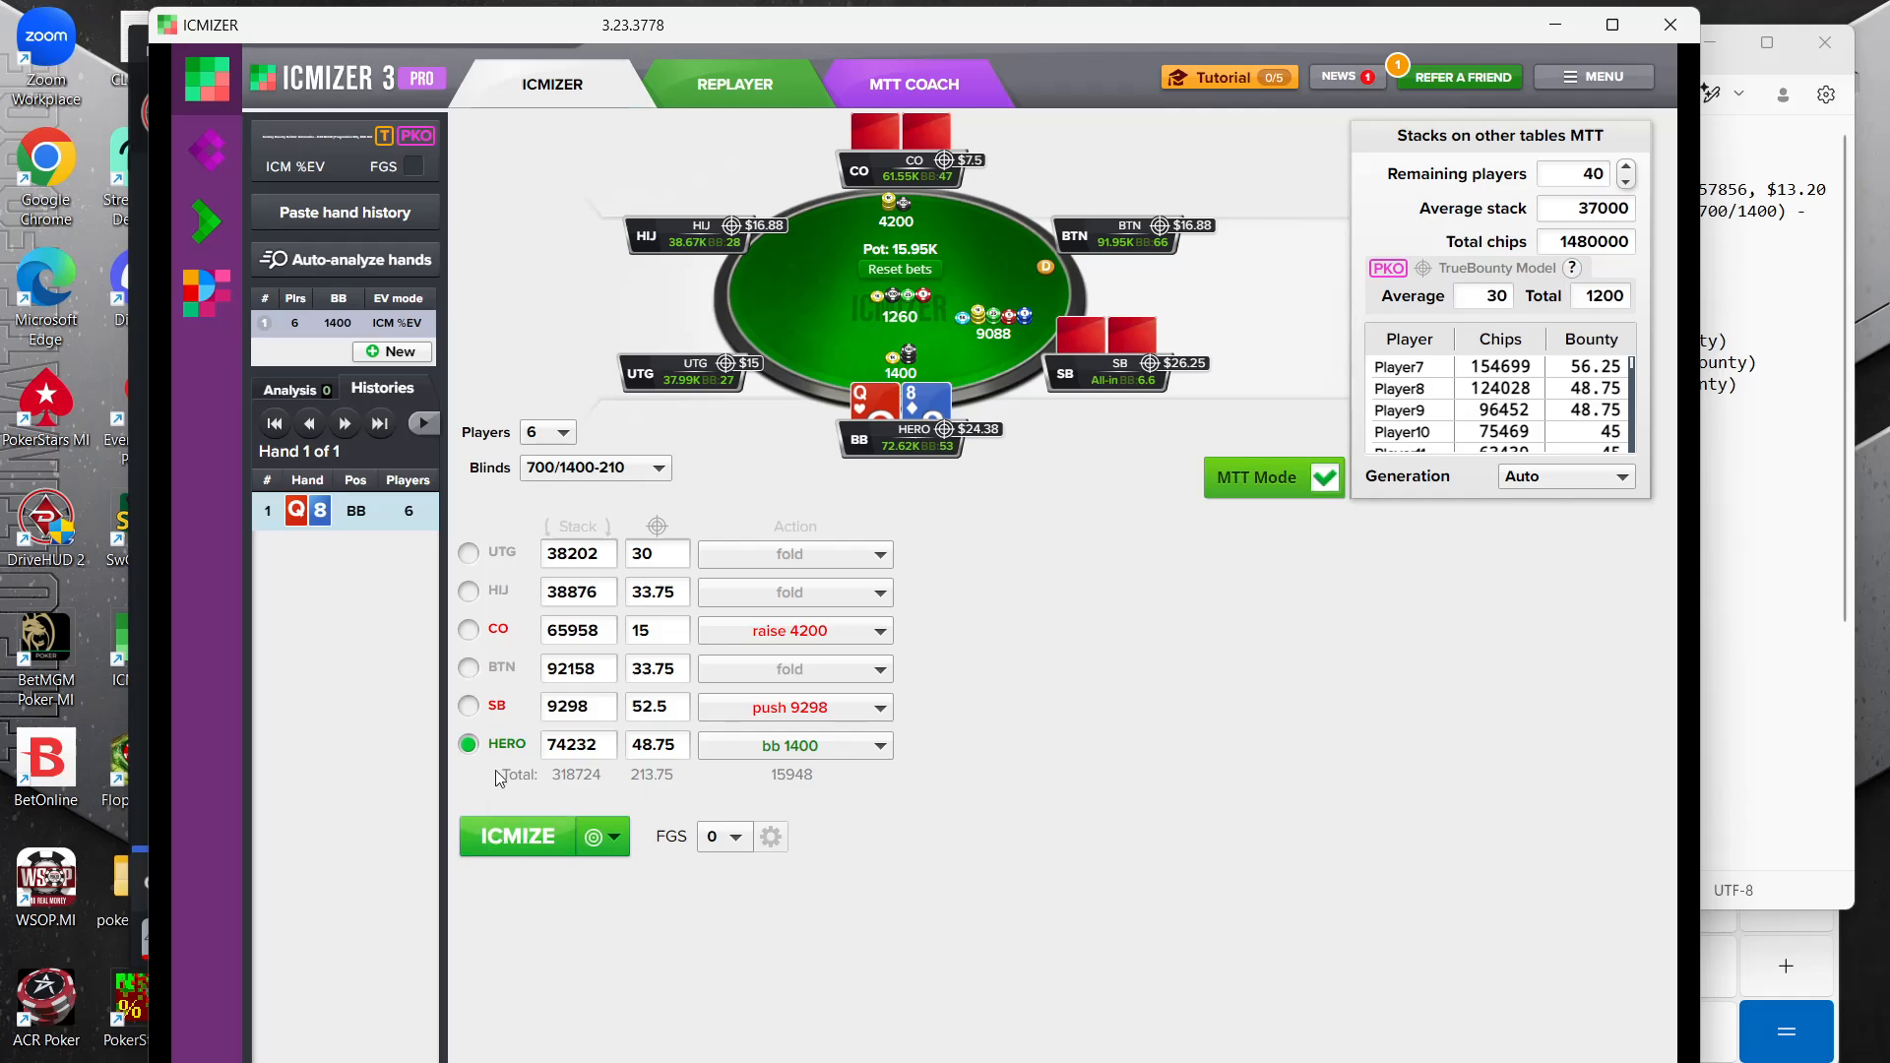
left_click(519, 842)
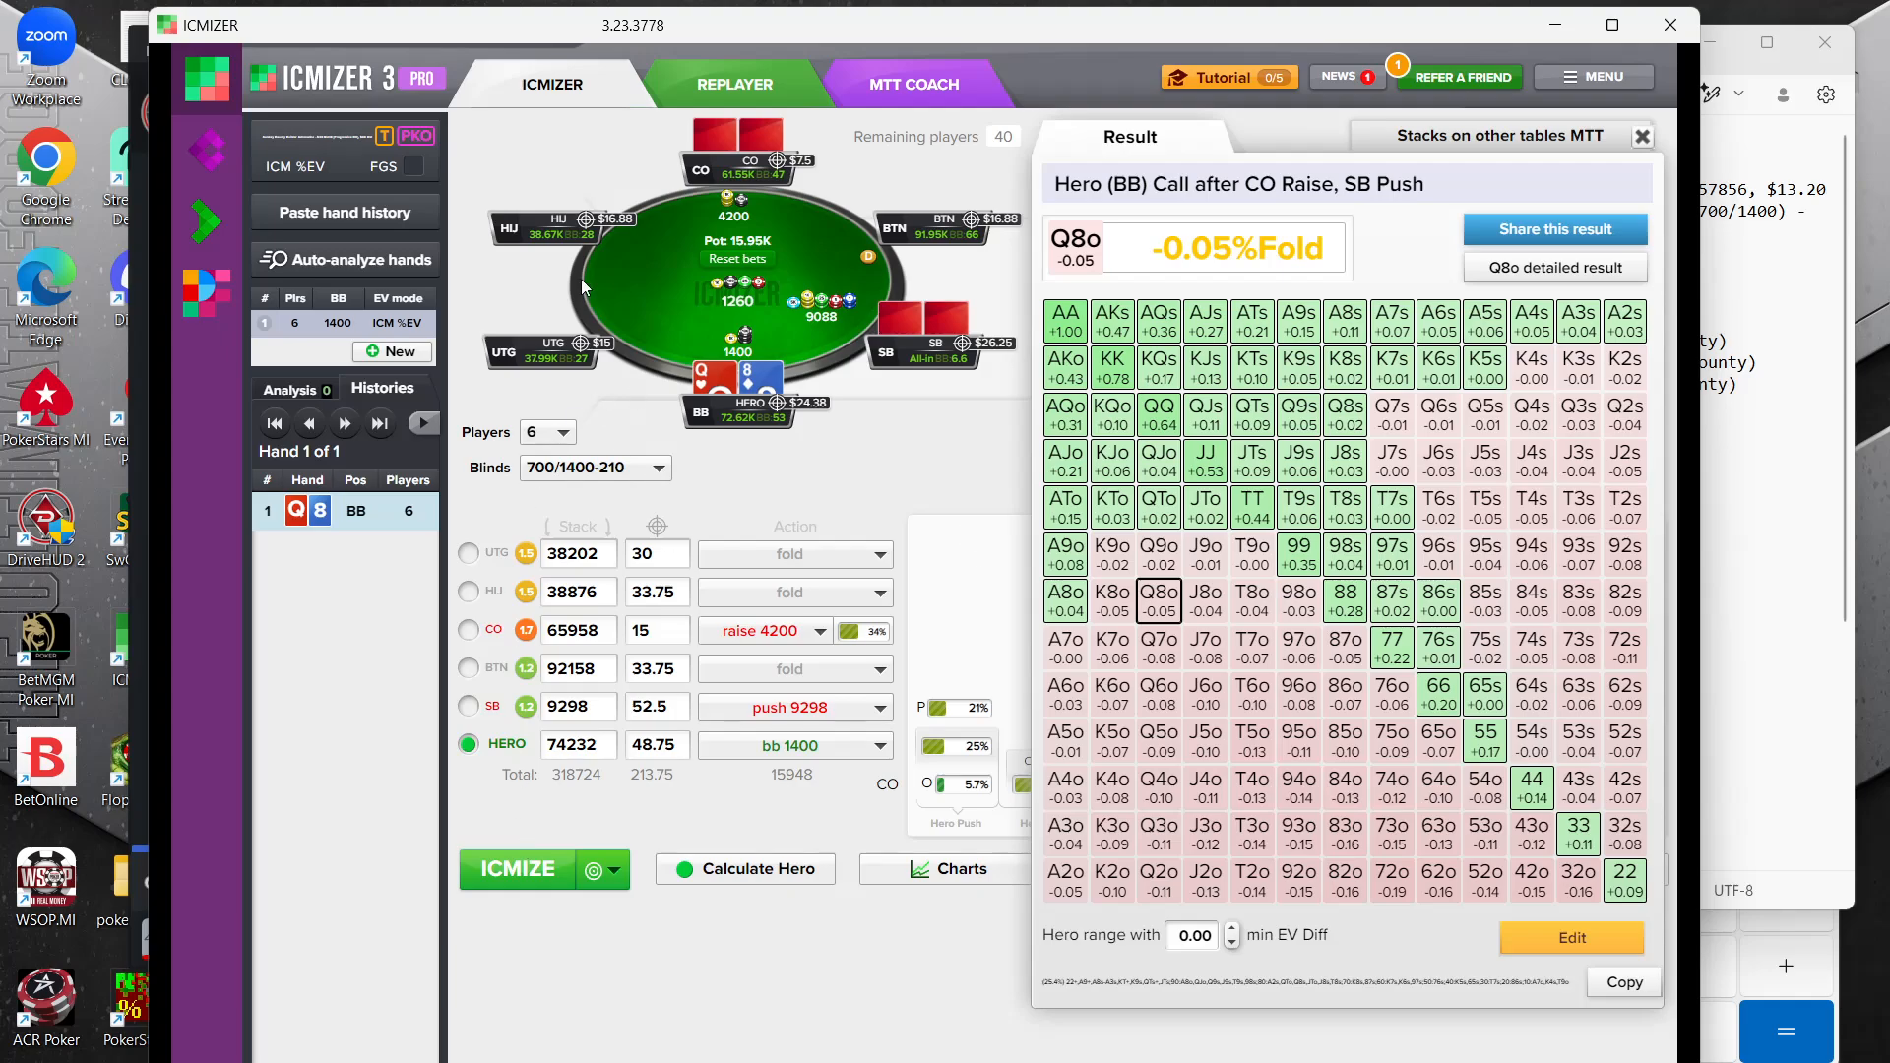
left_click(961, 630)
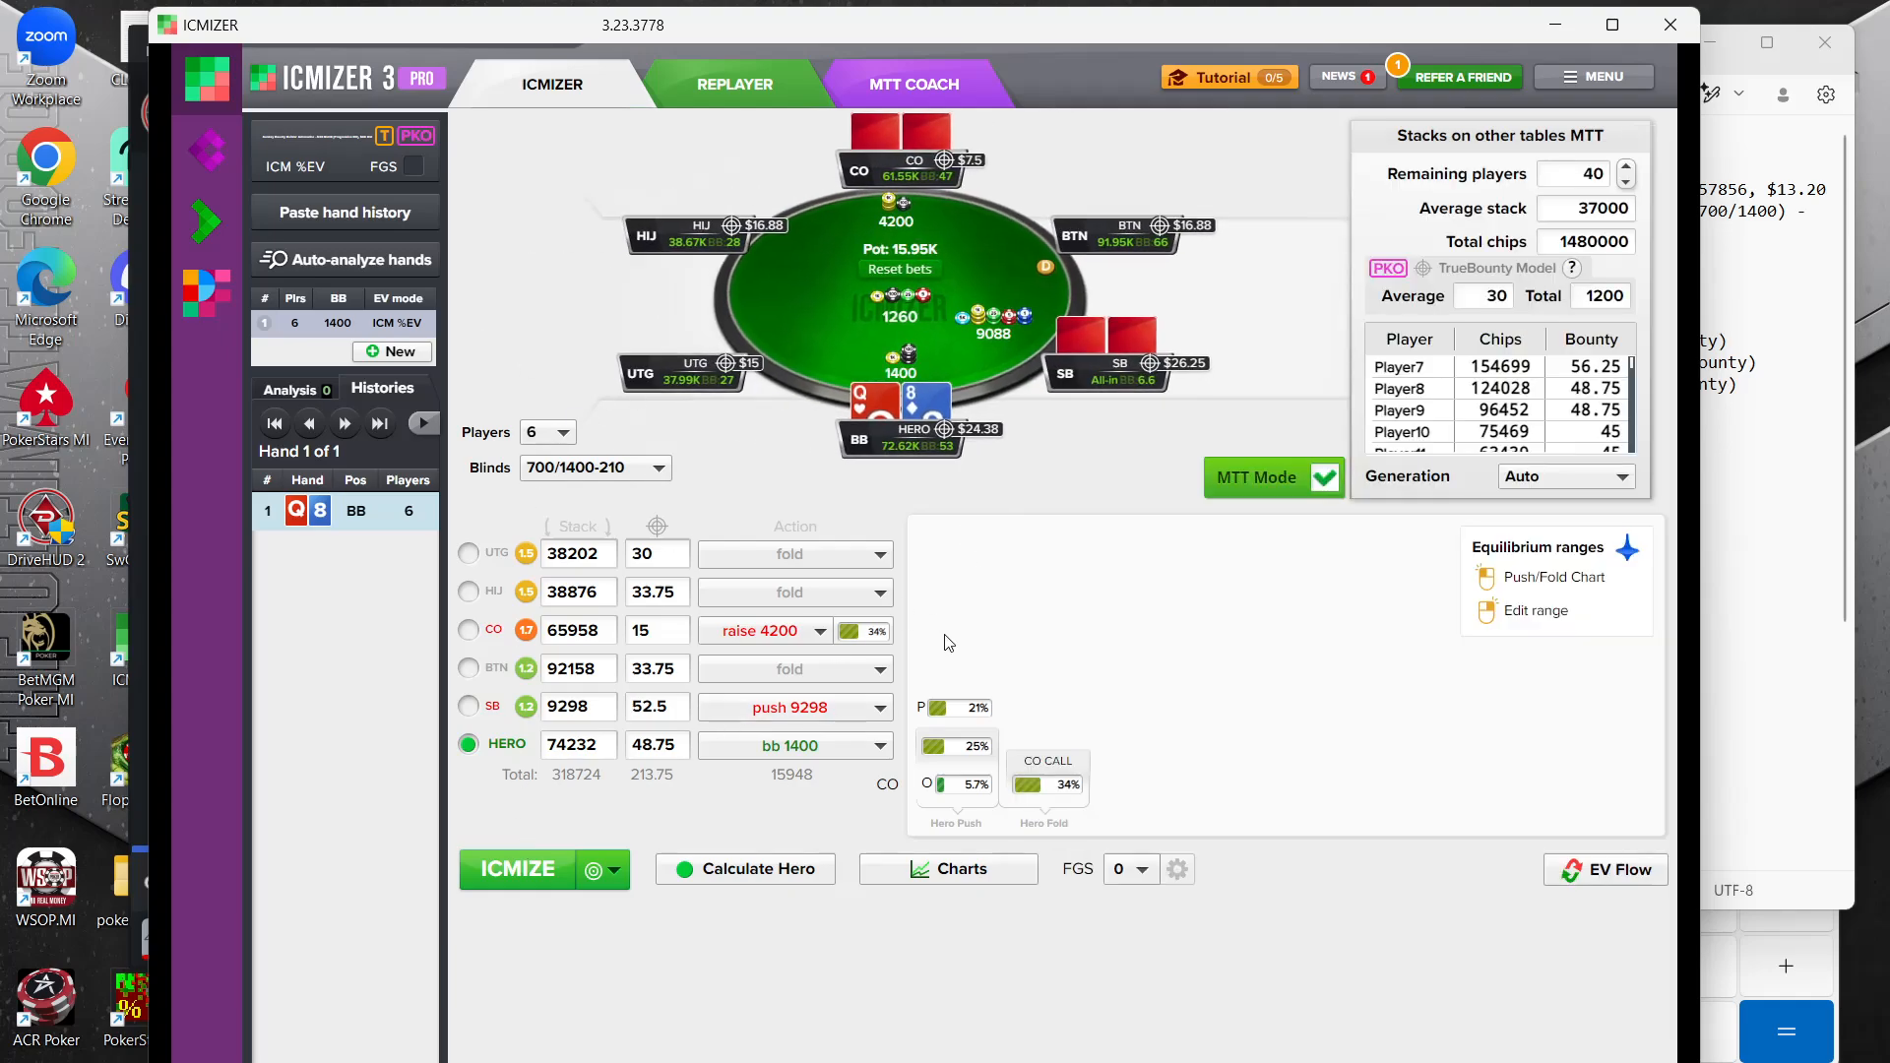
Examine the cutoff's raising range, the small blind's pushing range and the big blind's calling range
left_click(871, 638)
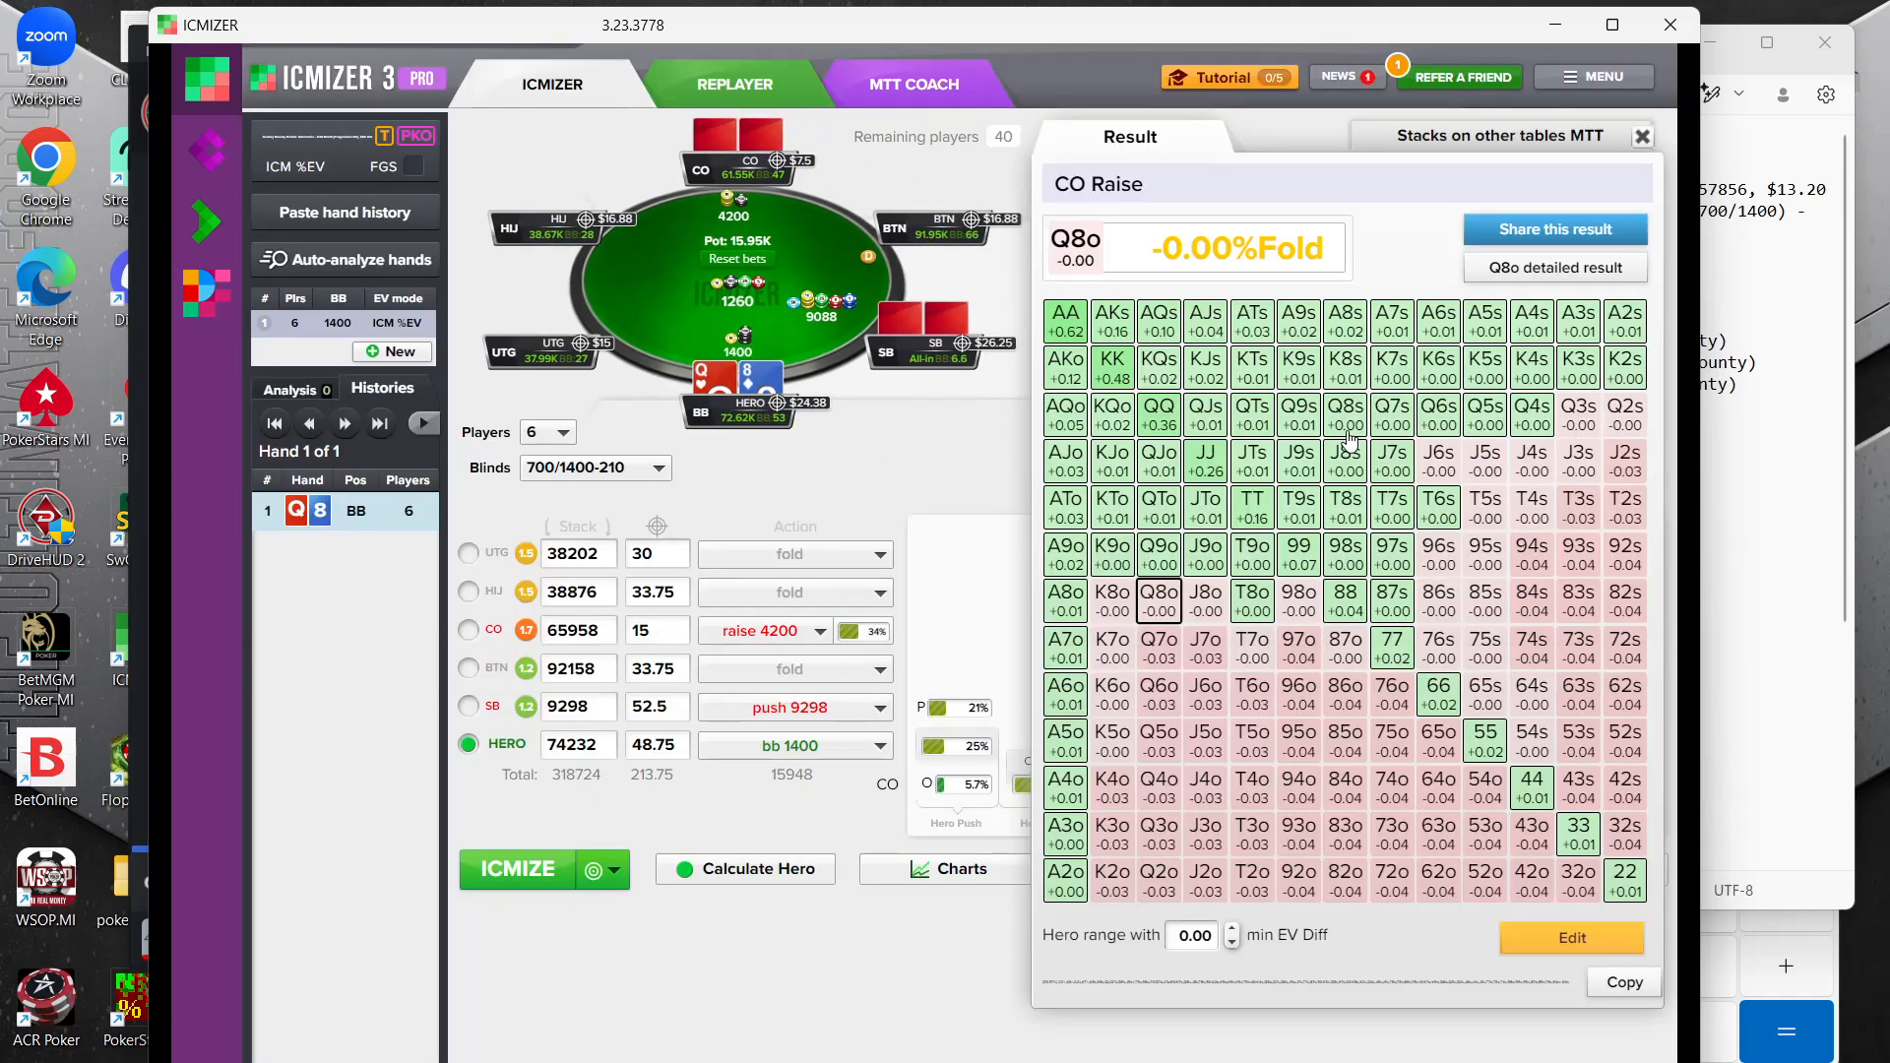
left_click(963, 574)
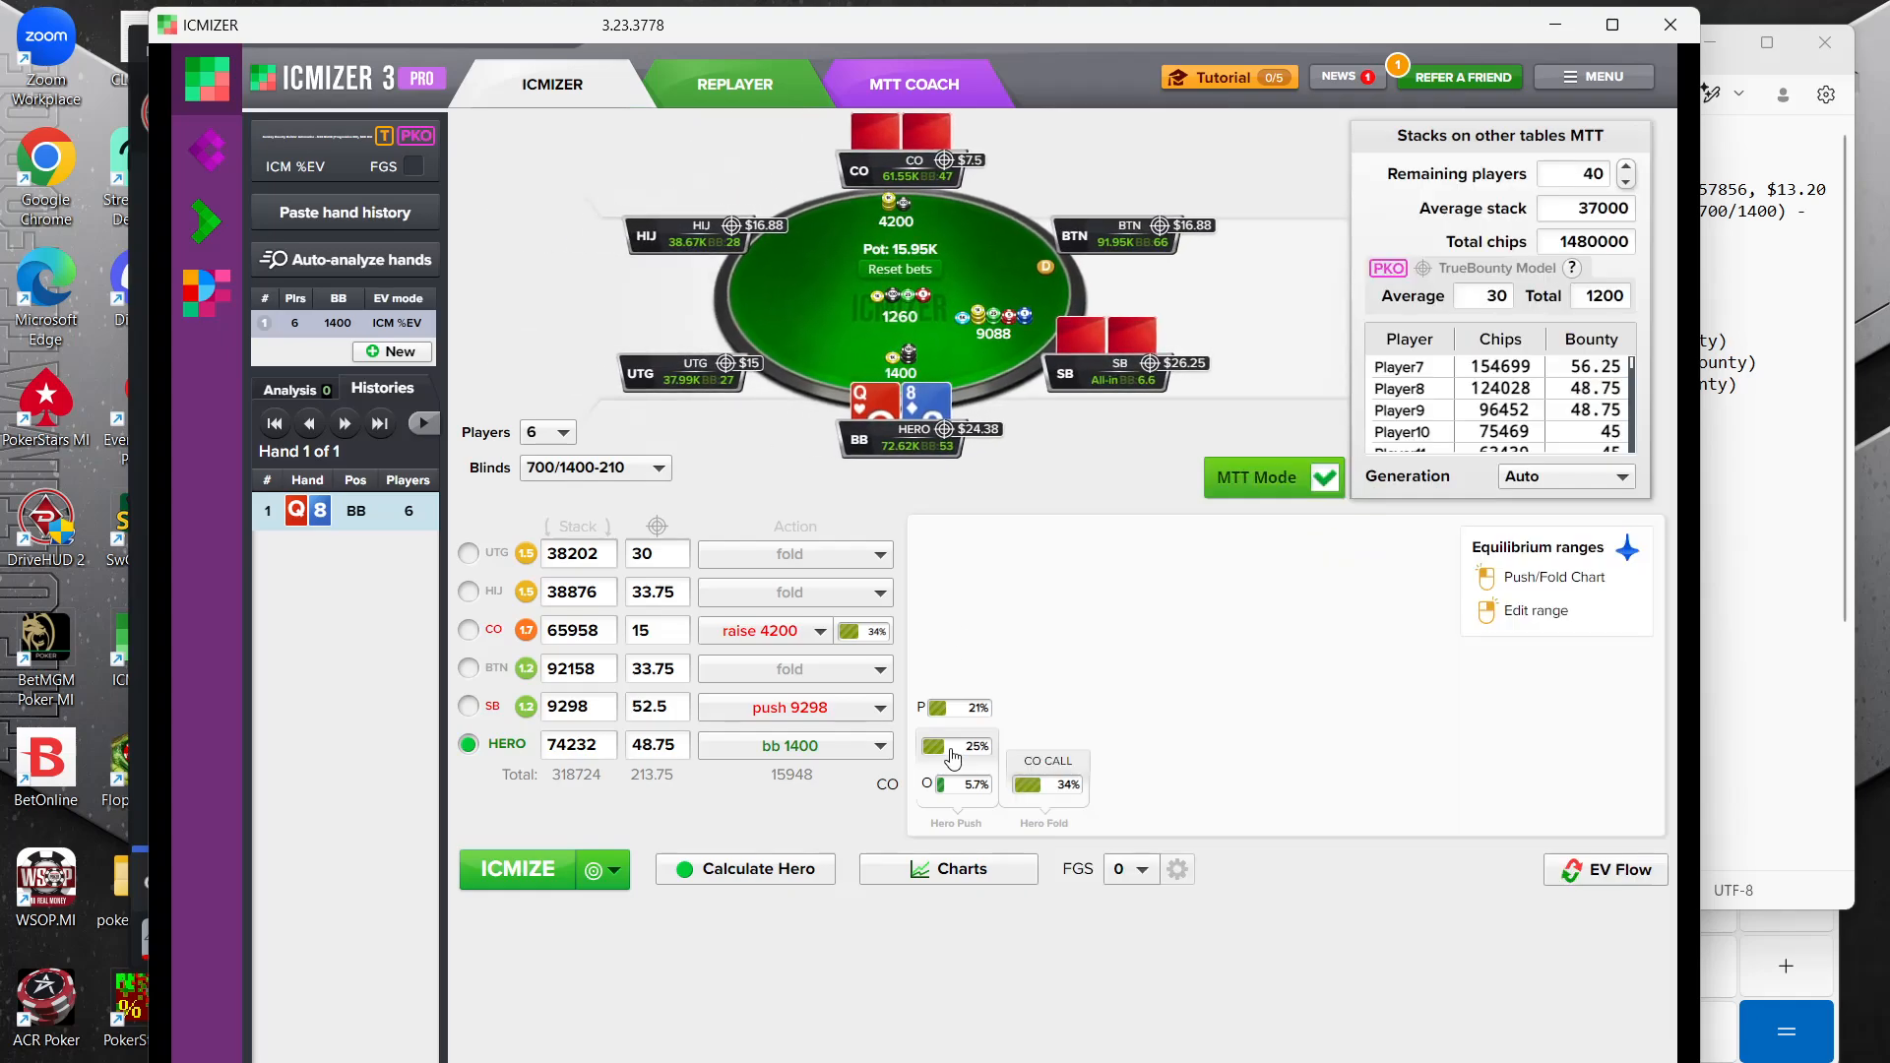
left_click(978, 708)
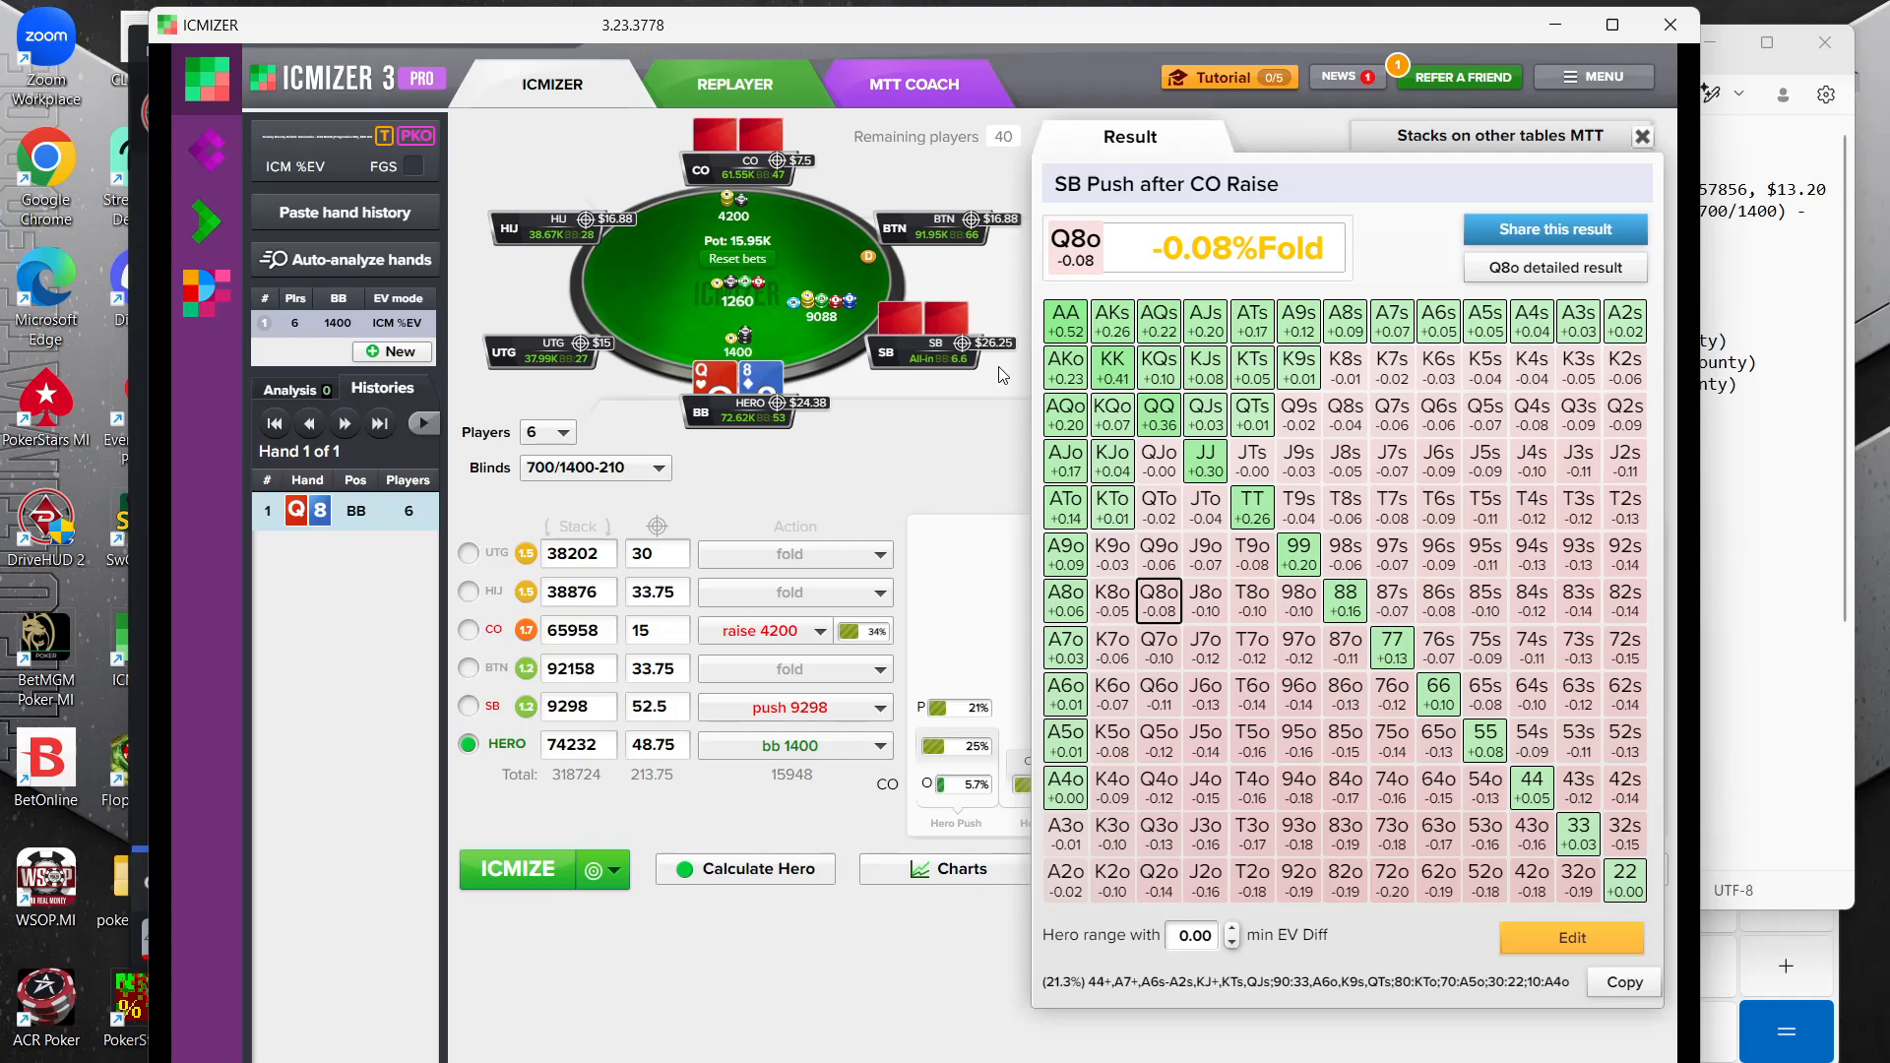
left_click(960, 748)
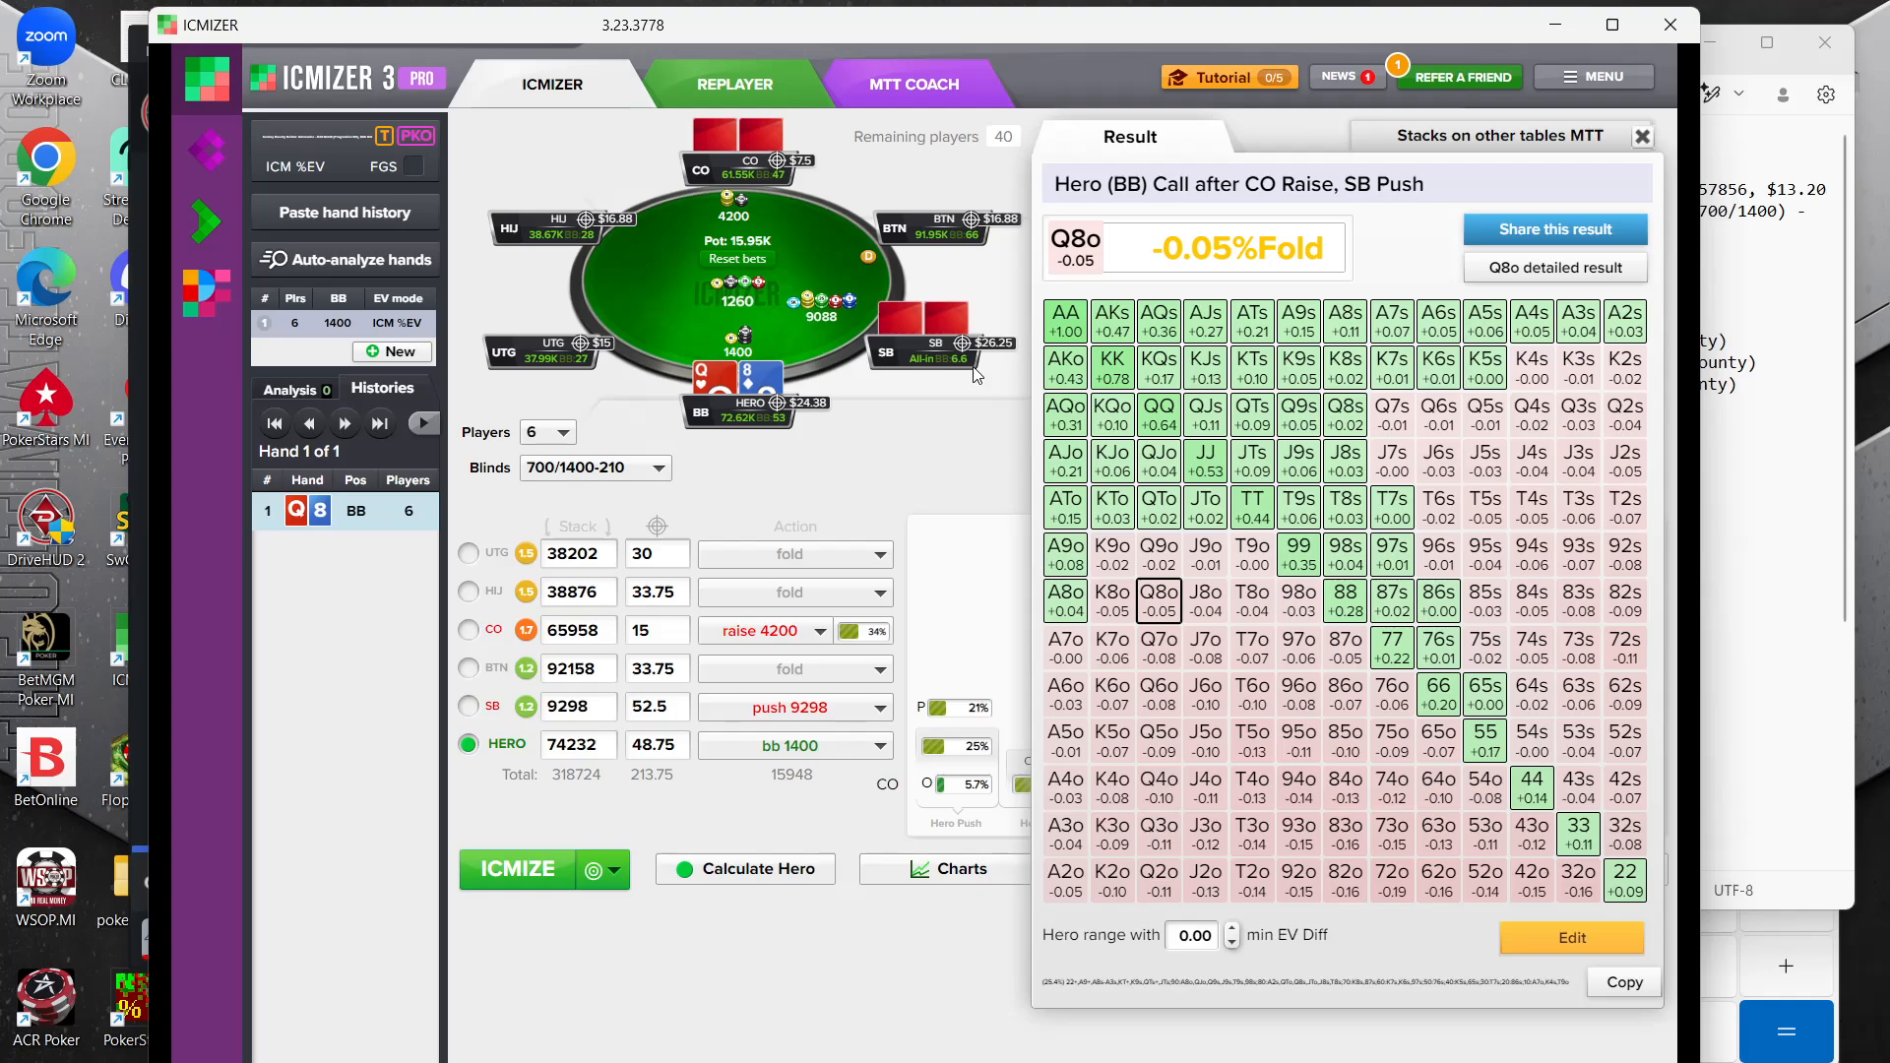
Switch to the DriveHUD replayer and compare the Q8o all-in spot with the stacks and bounties in the hand note
mouse_move(1354, 1062)
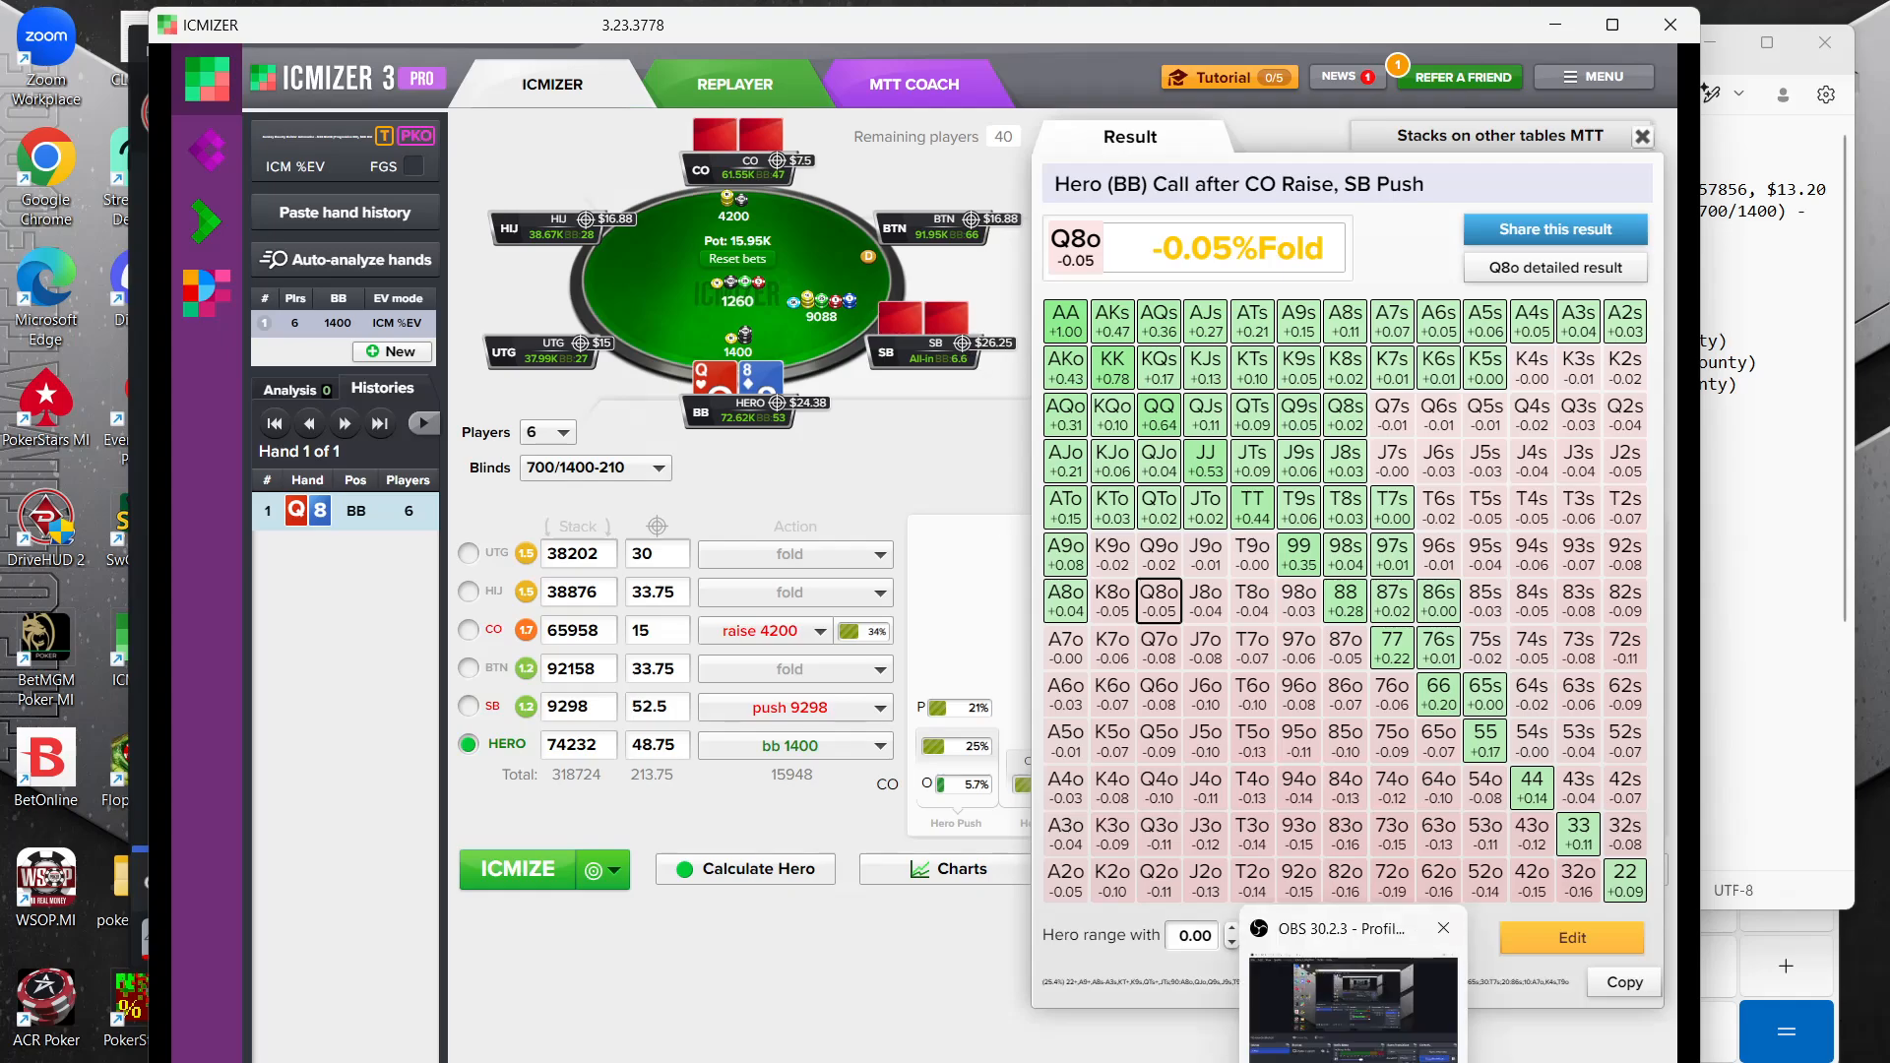
left_click(1394, 1014)
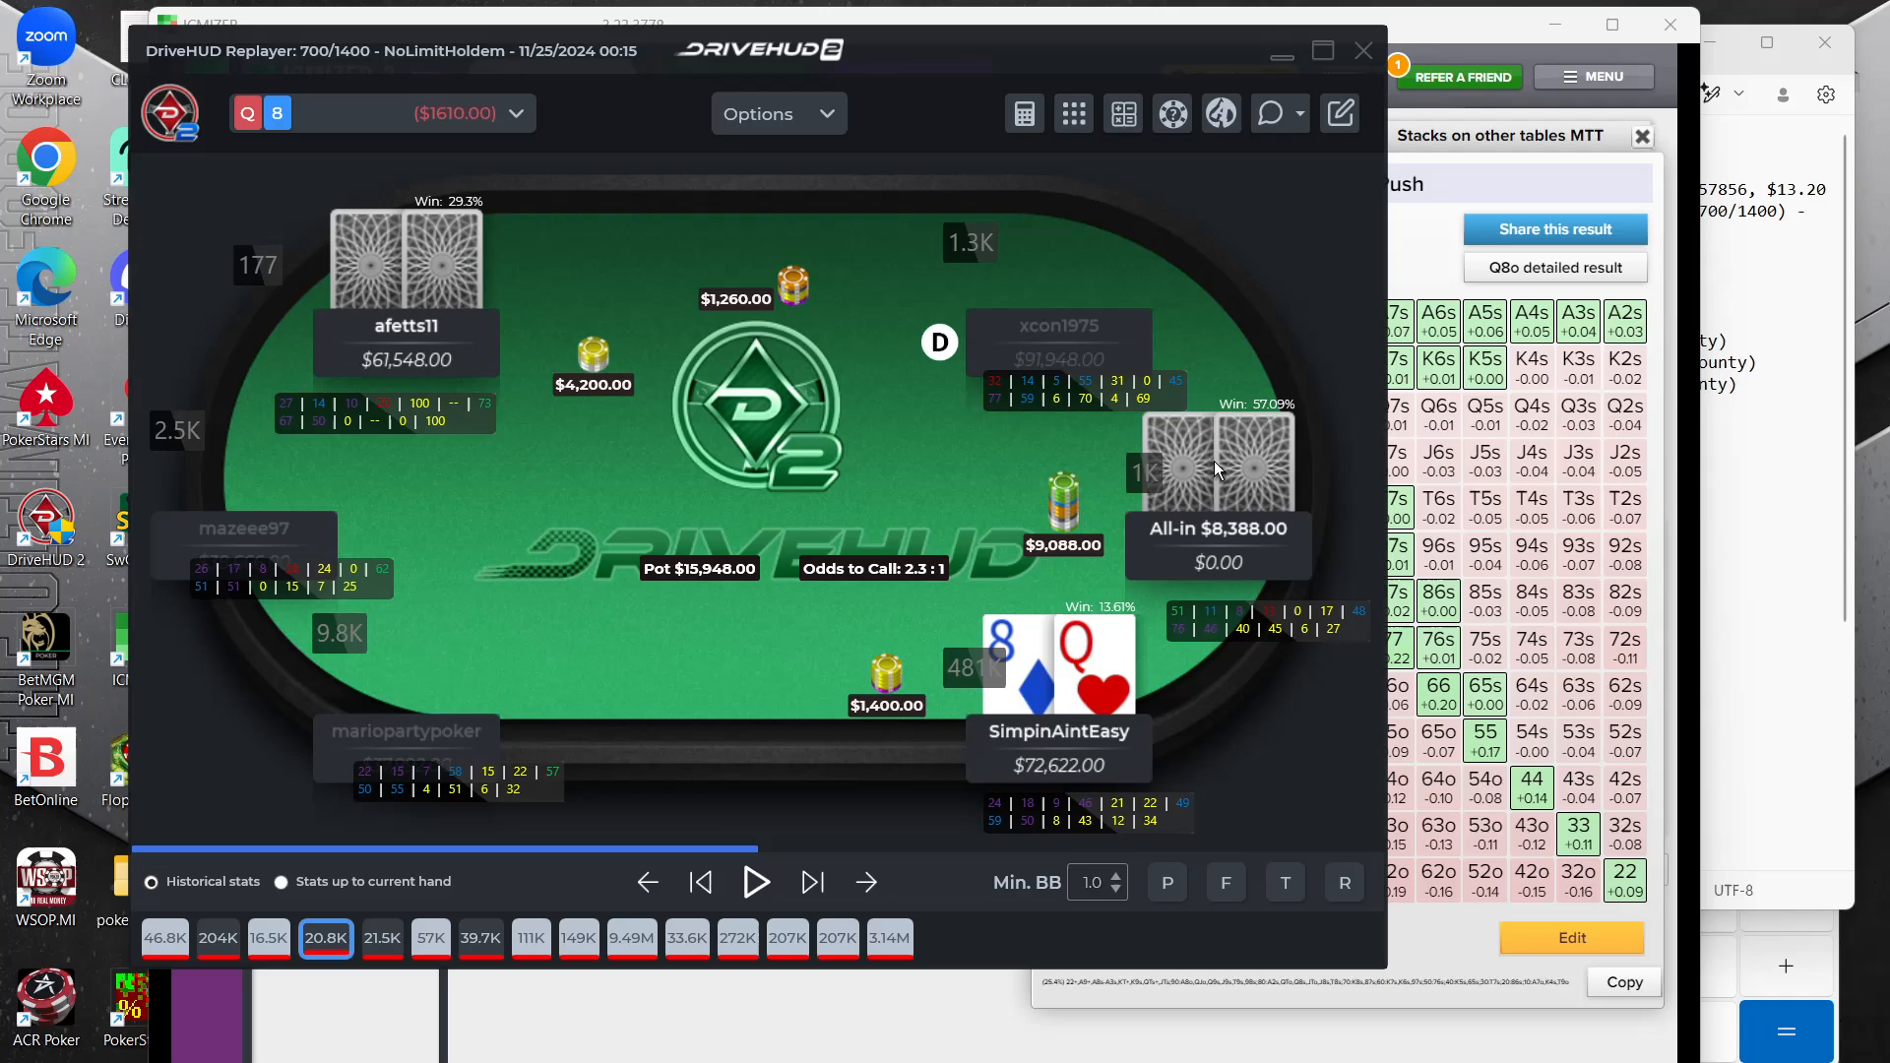
left_click(1818, 436)
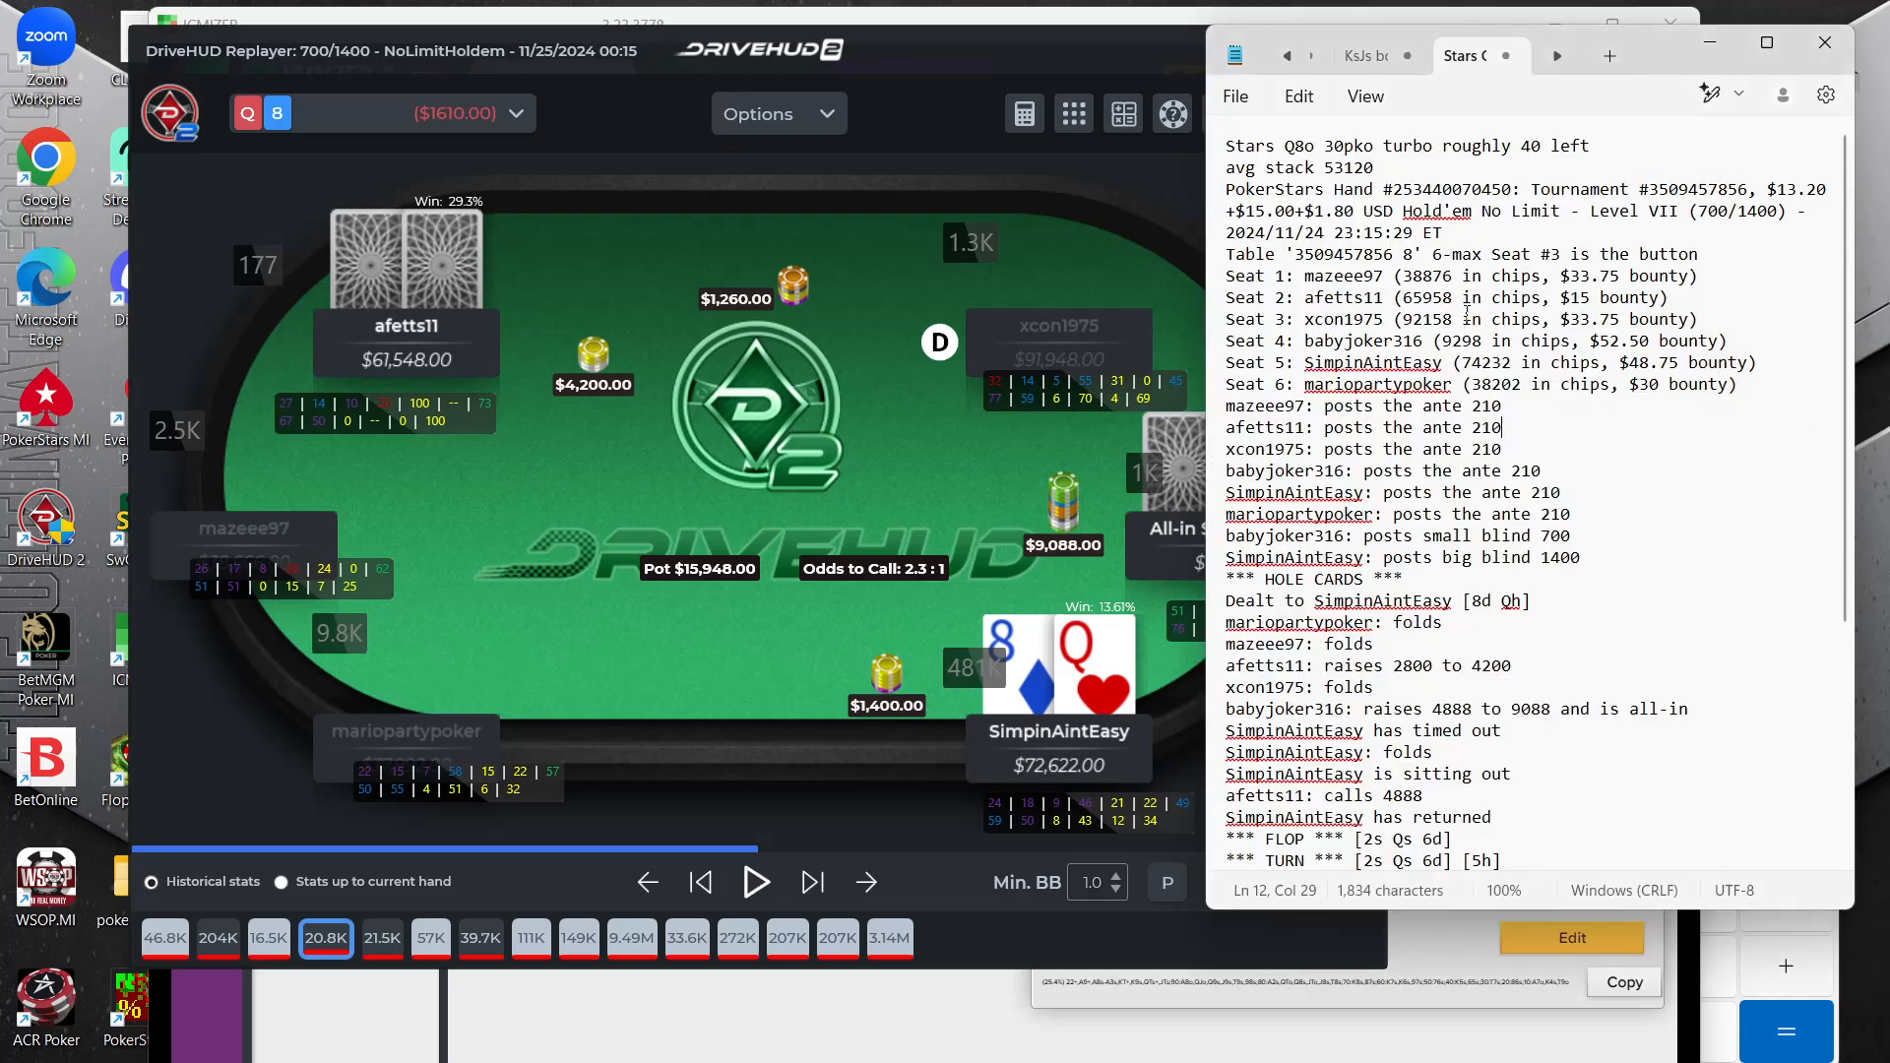
left_click(1466, 318)
left_click(1185, 536)
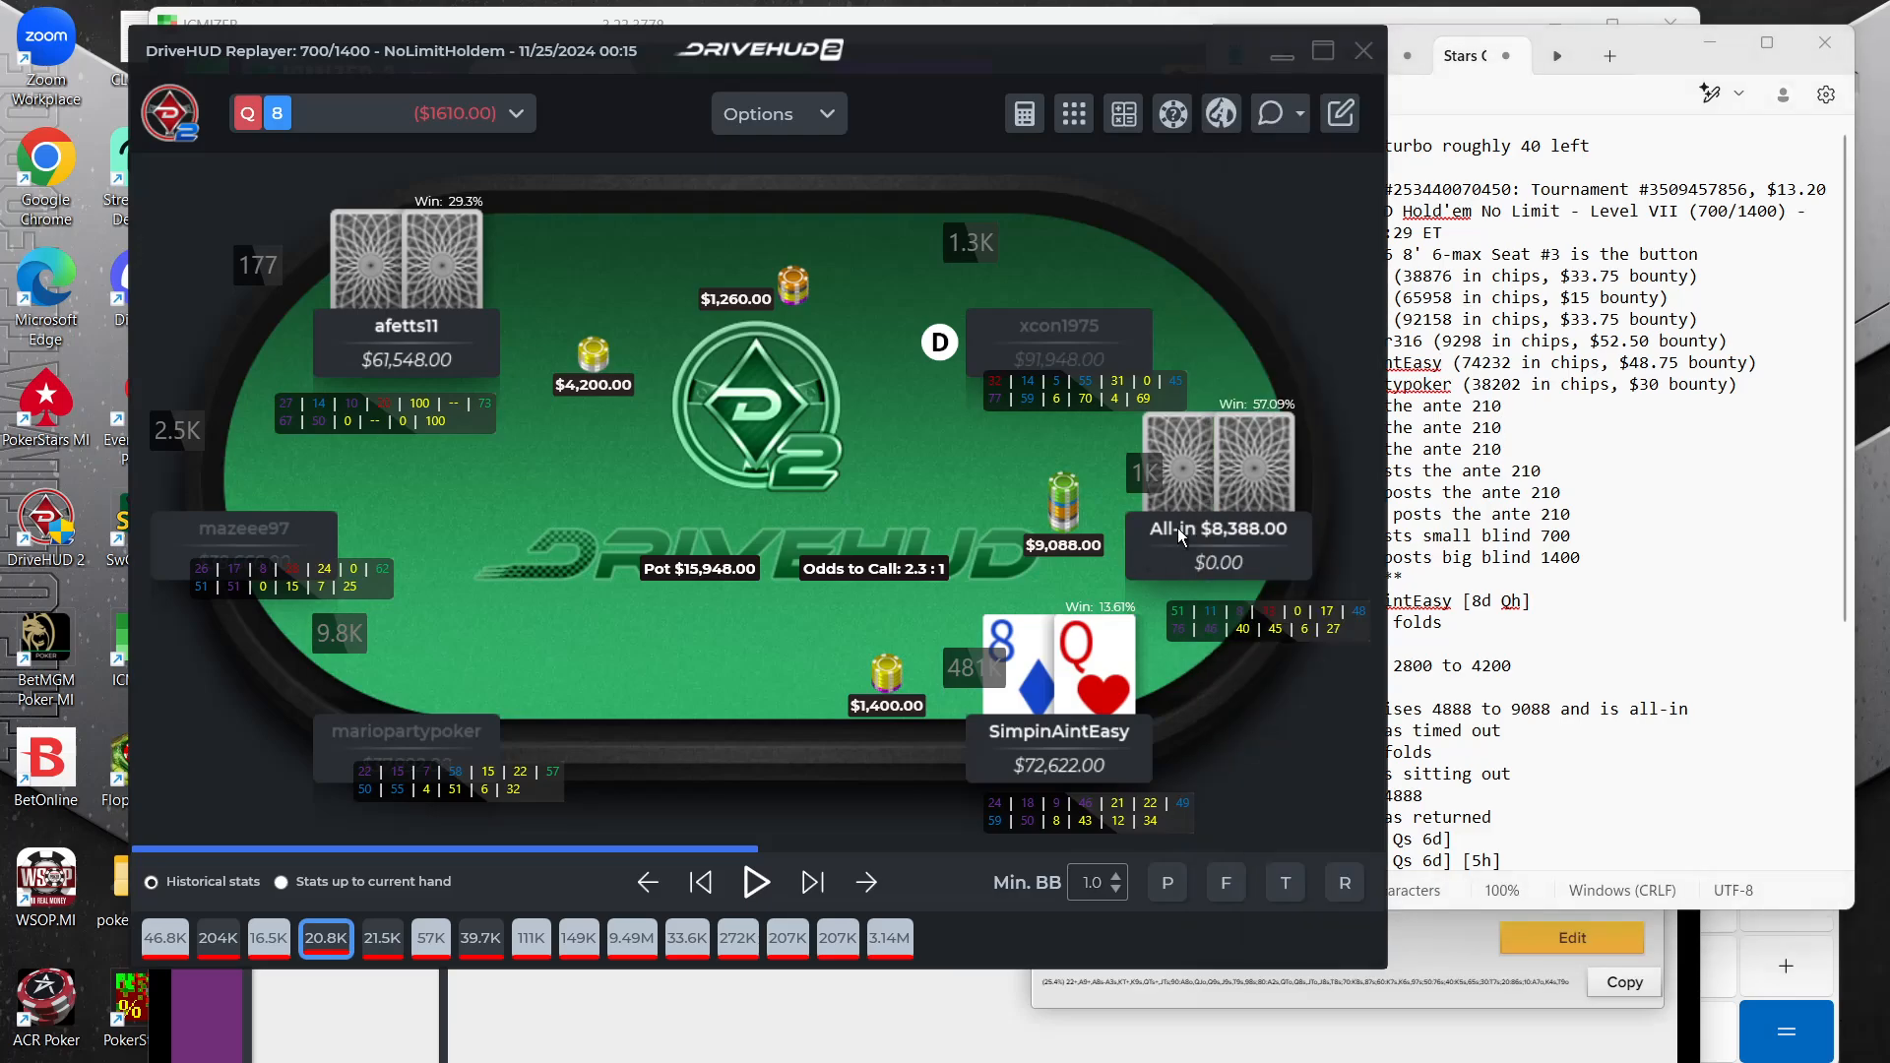
left_click(1743, 387)
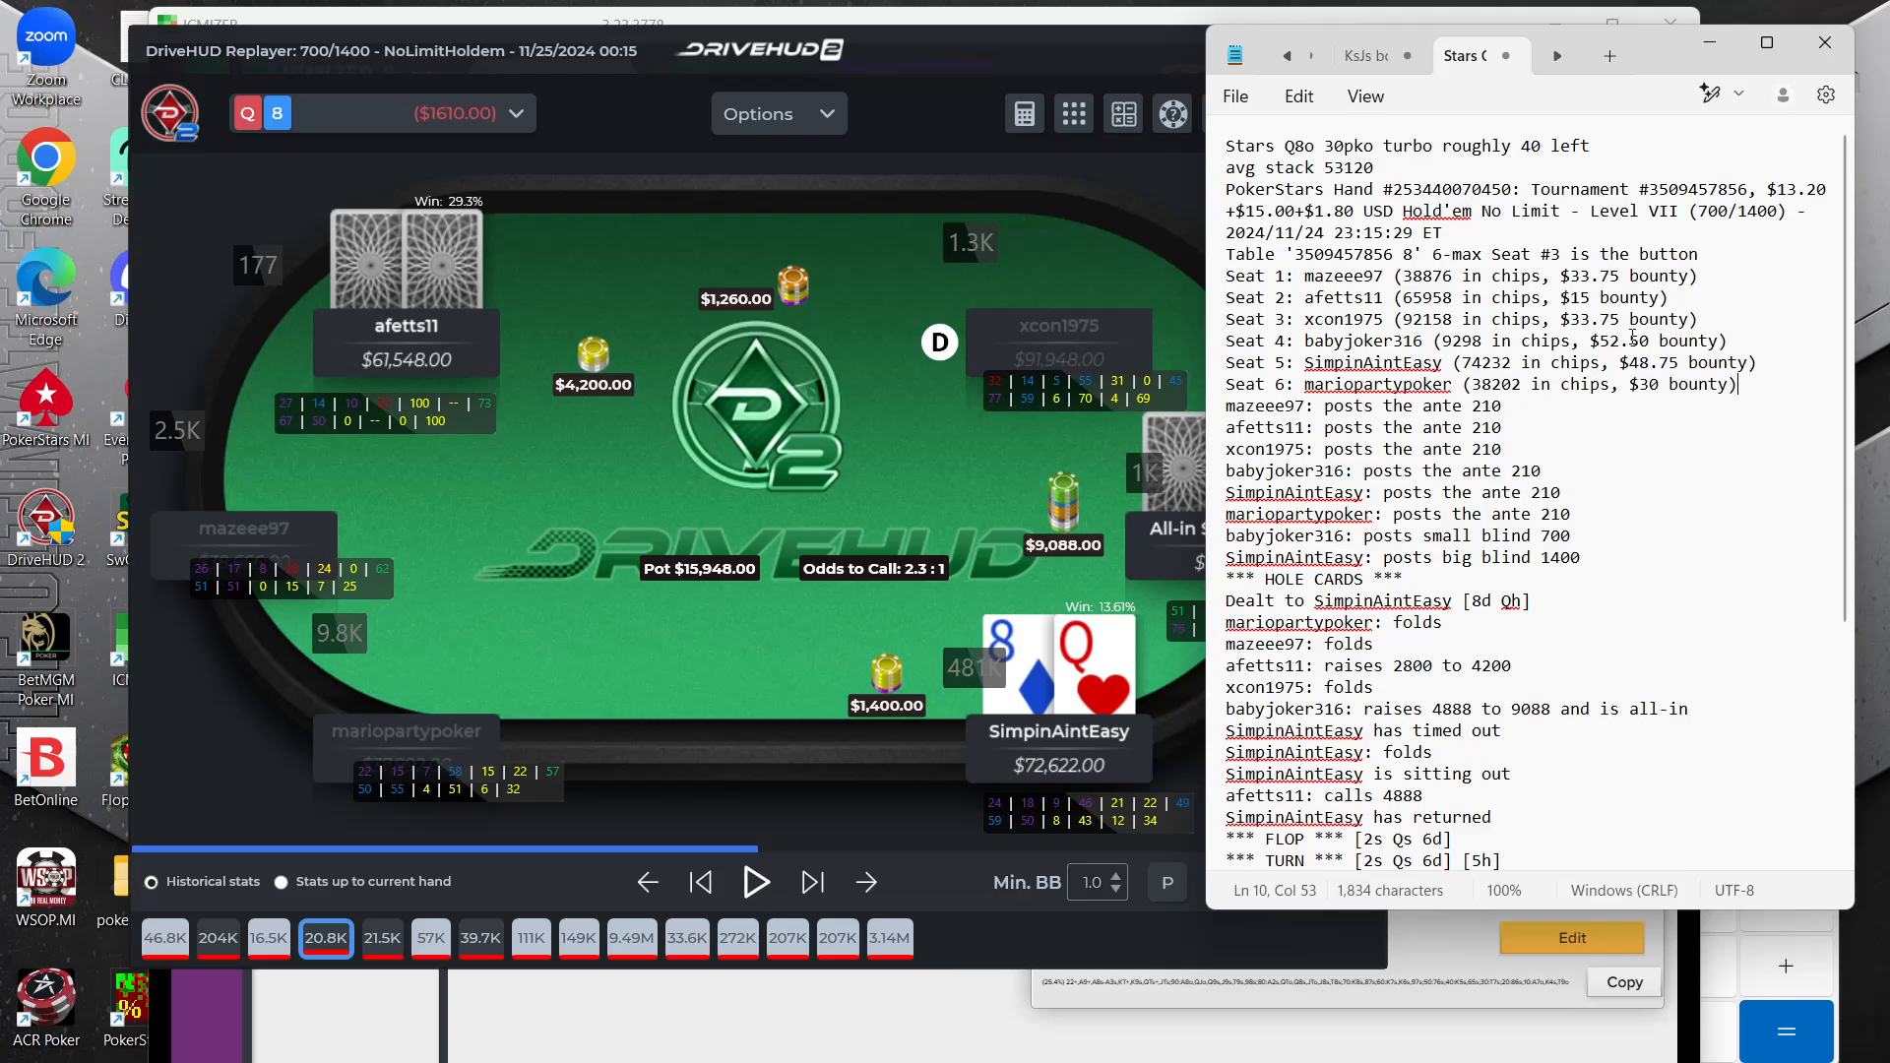
left_click(904, 608)
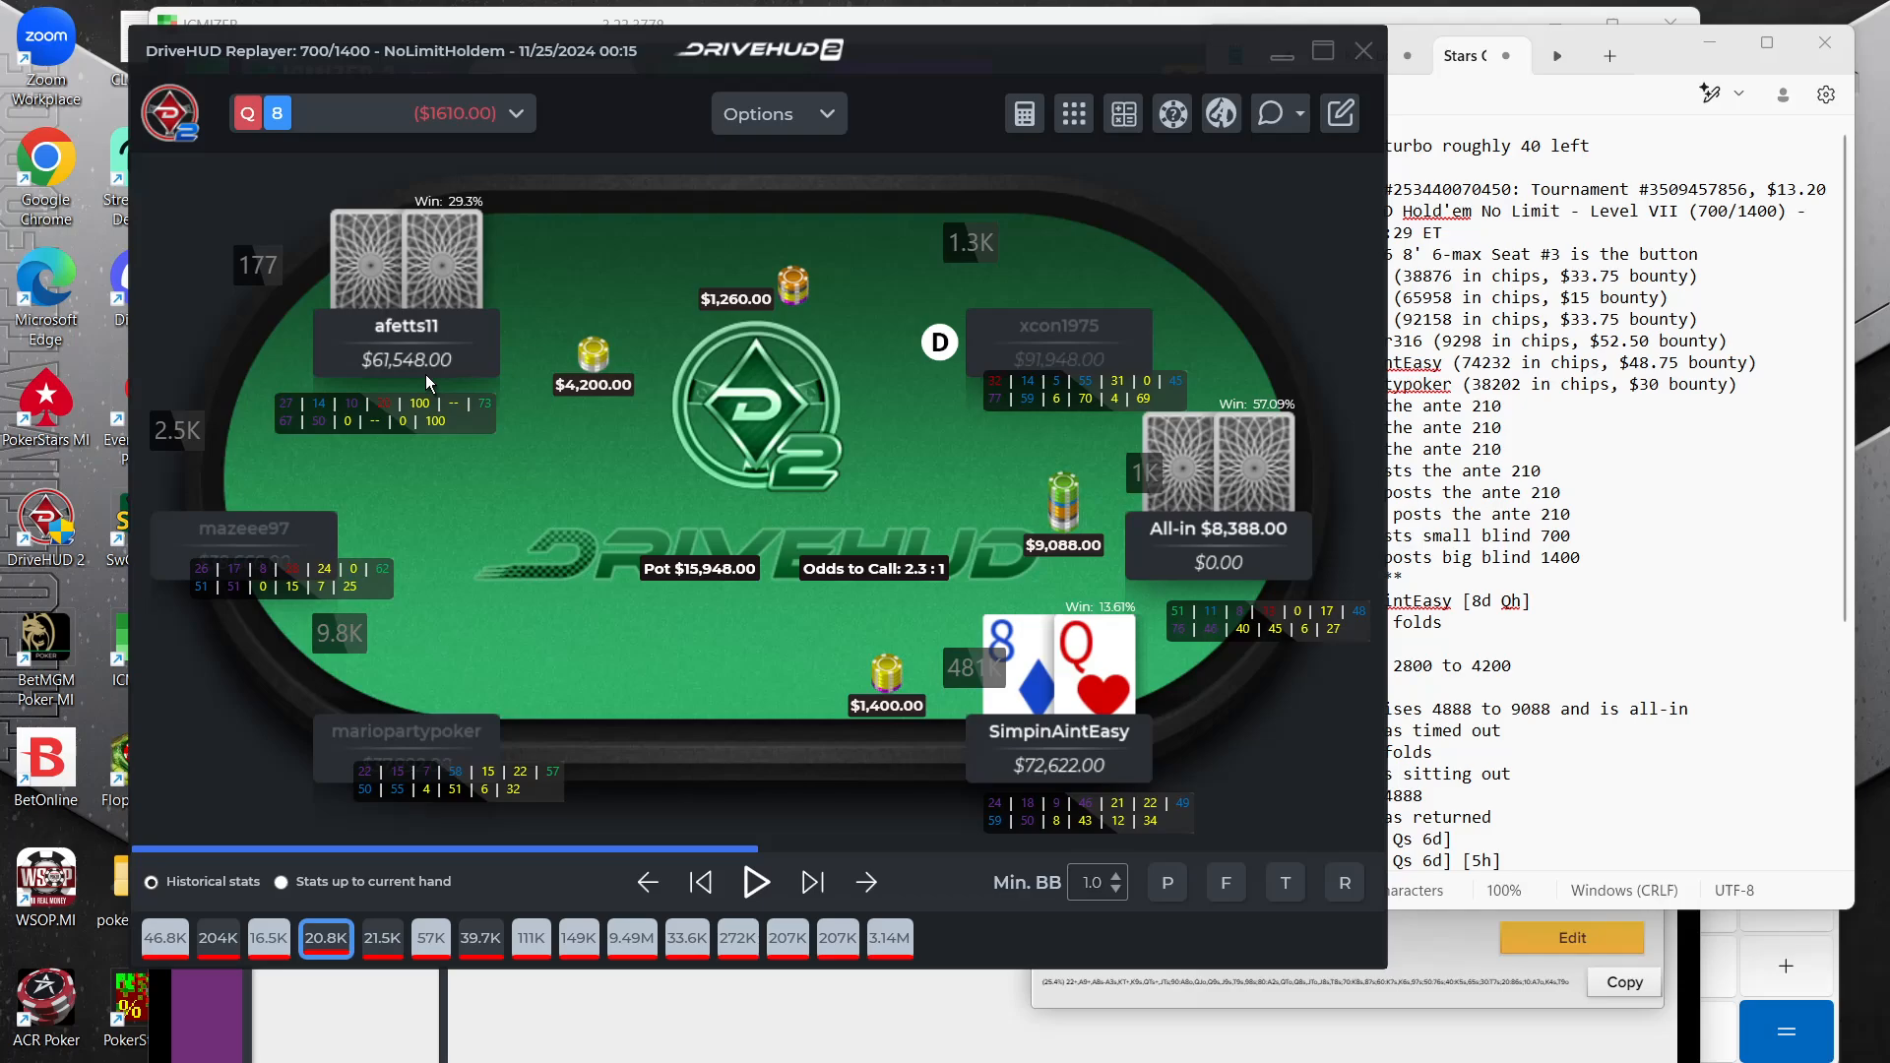
Switch back to ICMIZER and view the big blind's calling range after the cutoff raise and small-blind push
left_click(767, 1054)
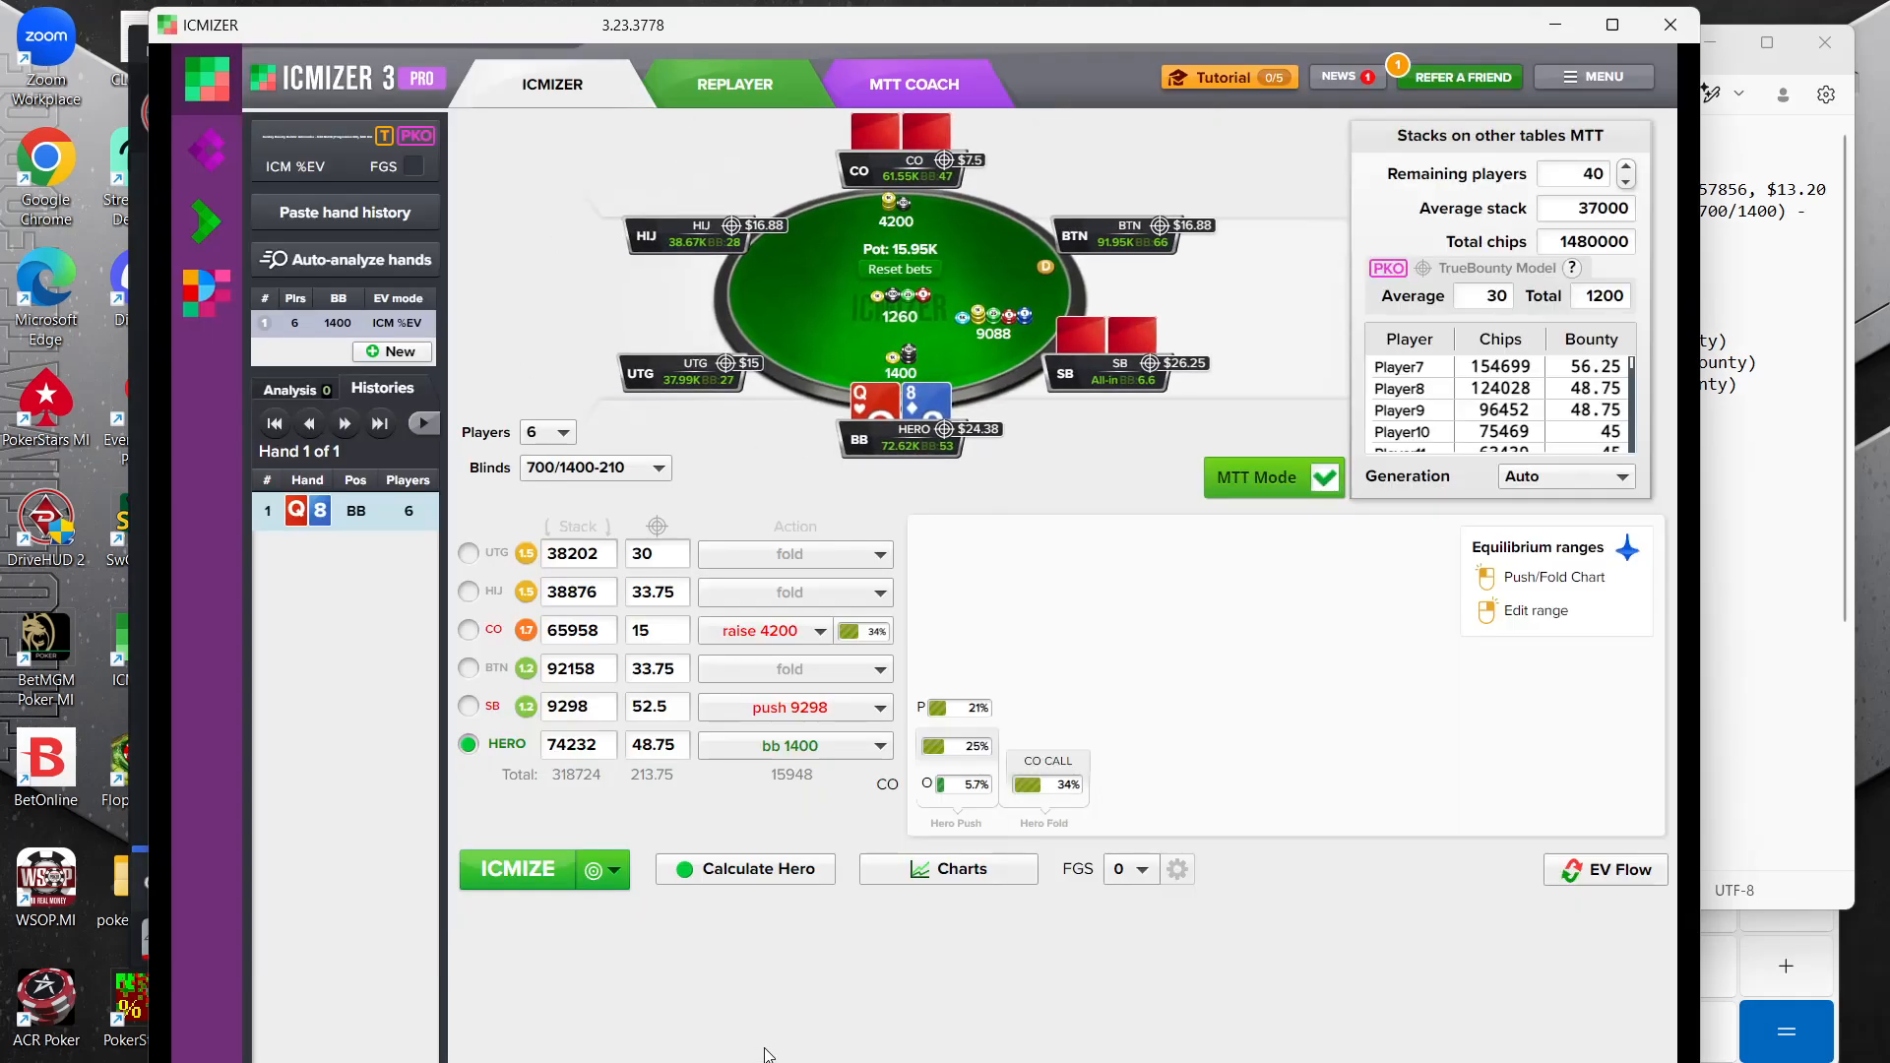
left_click(1556, 26)
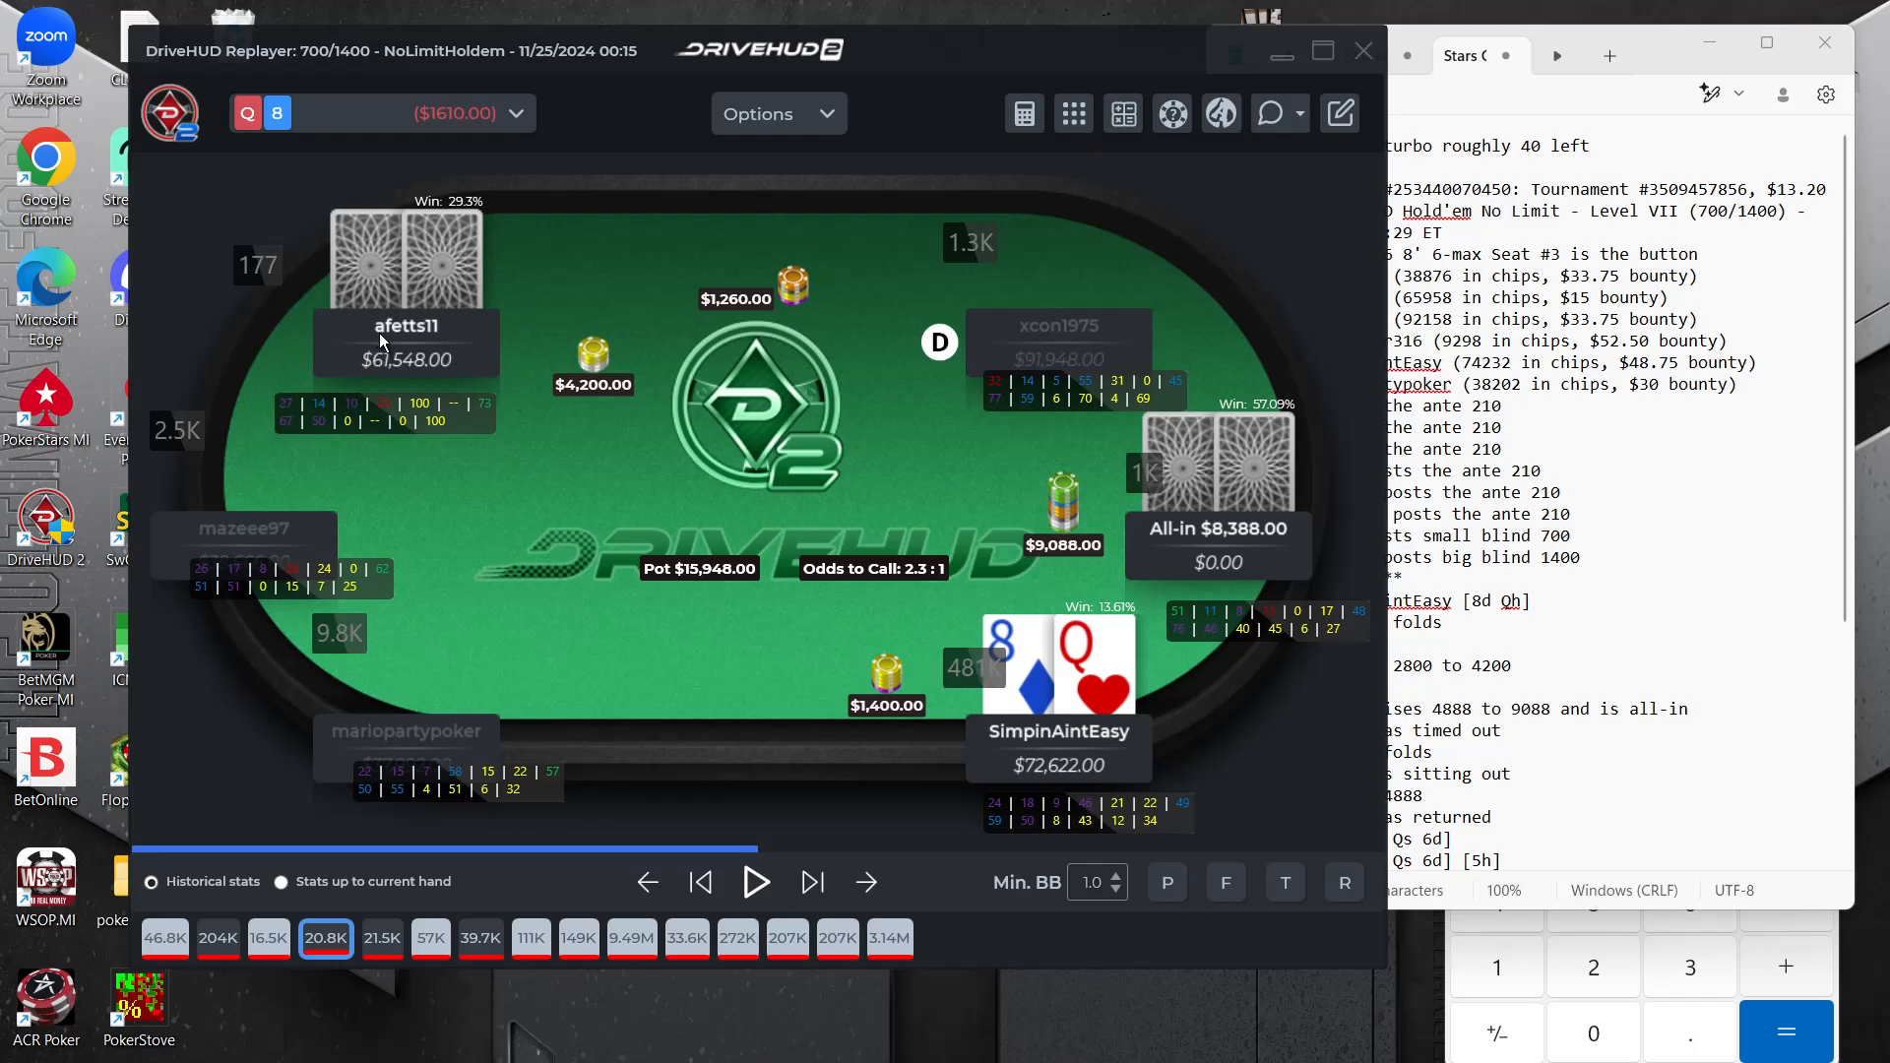
mouse_move(1137, 1061)
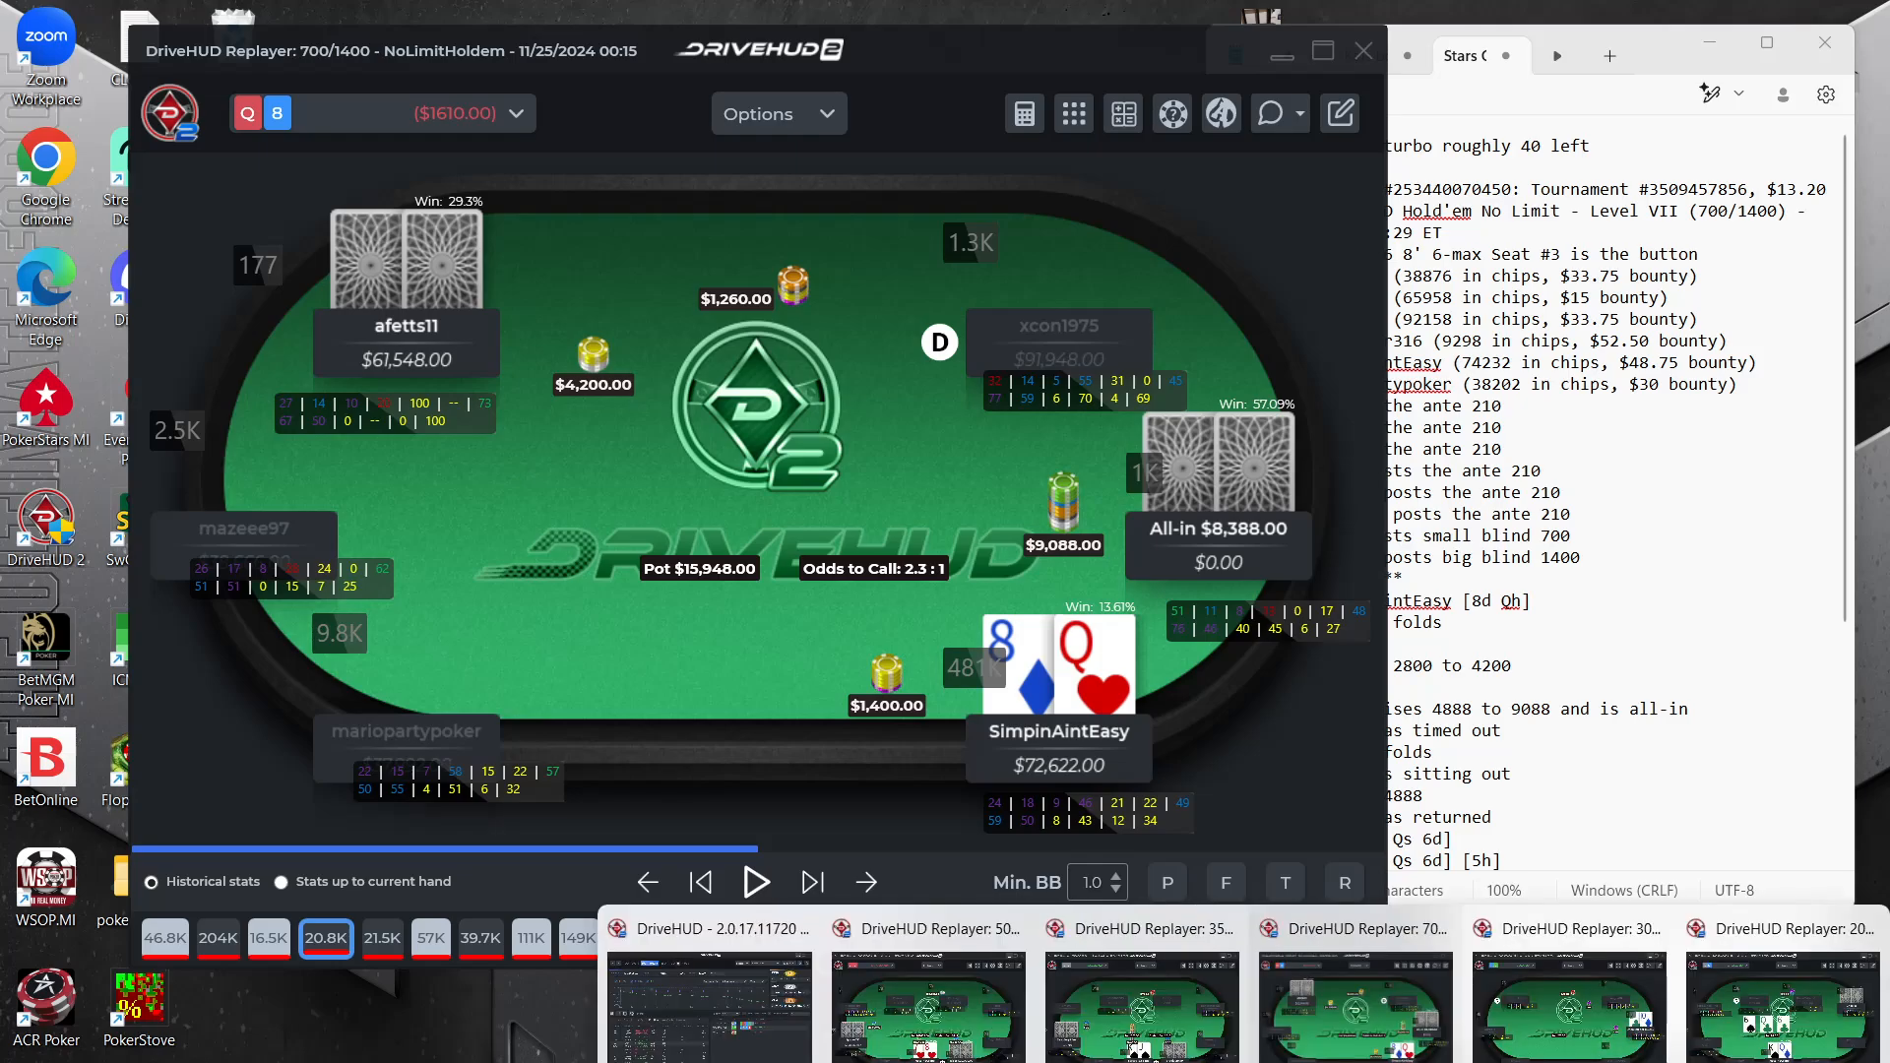
left_click(1407, 1062)
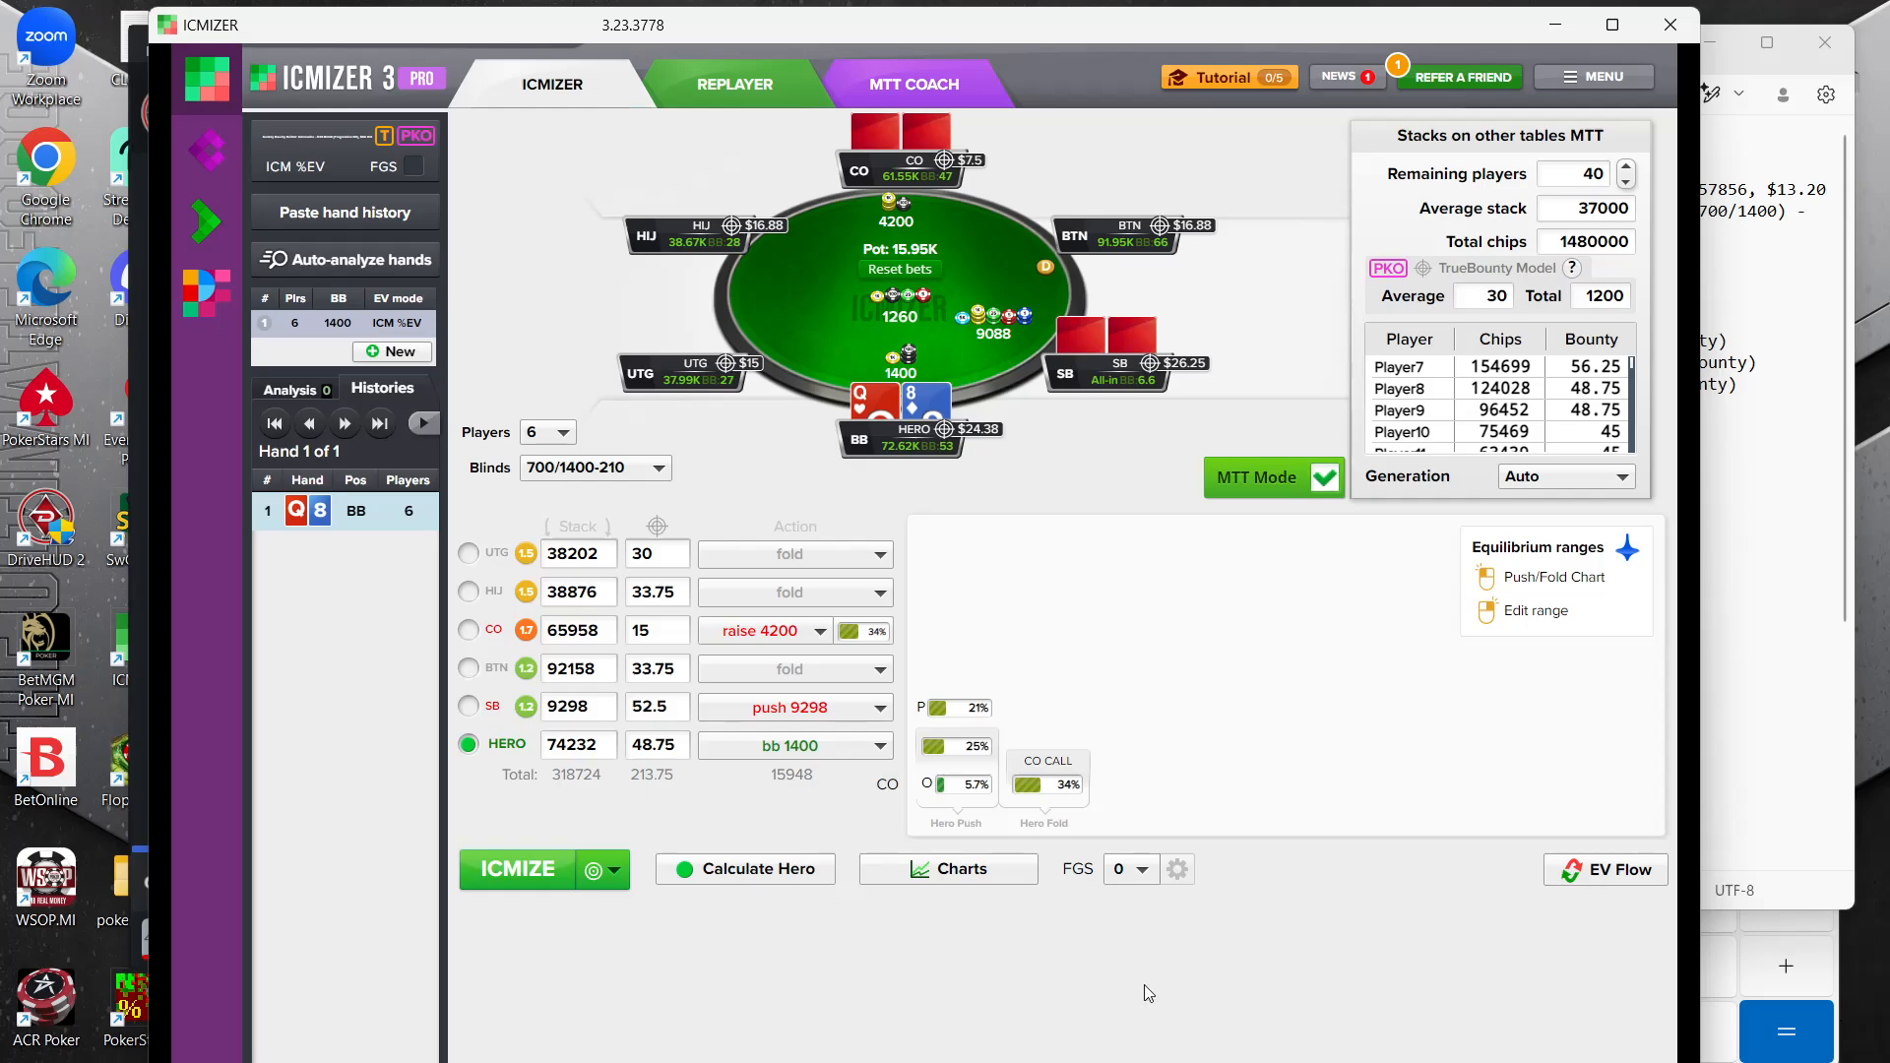
mouse_move(976, 707)
left_click(951, 754)
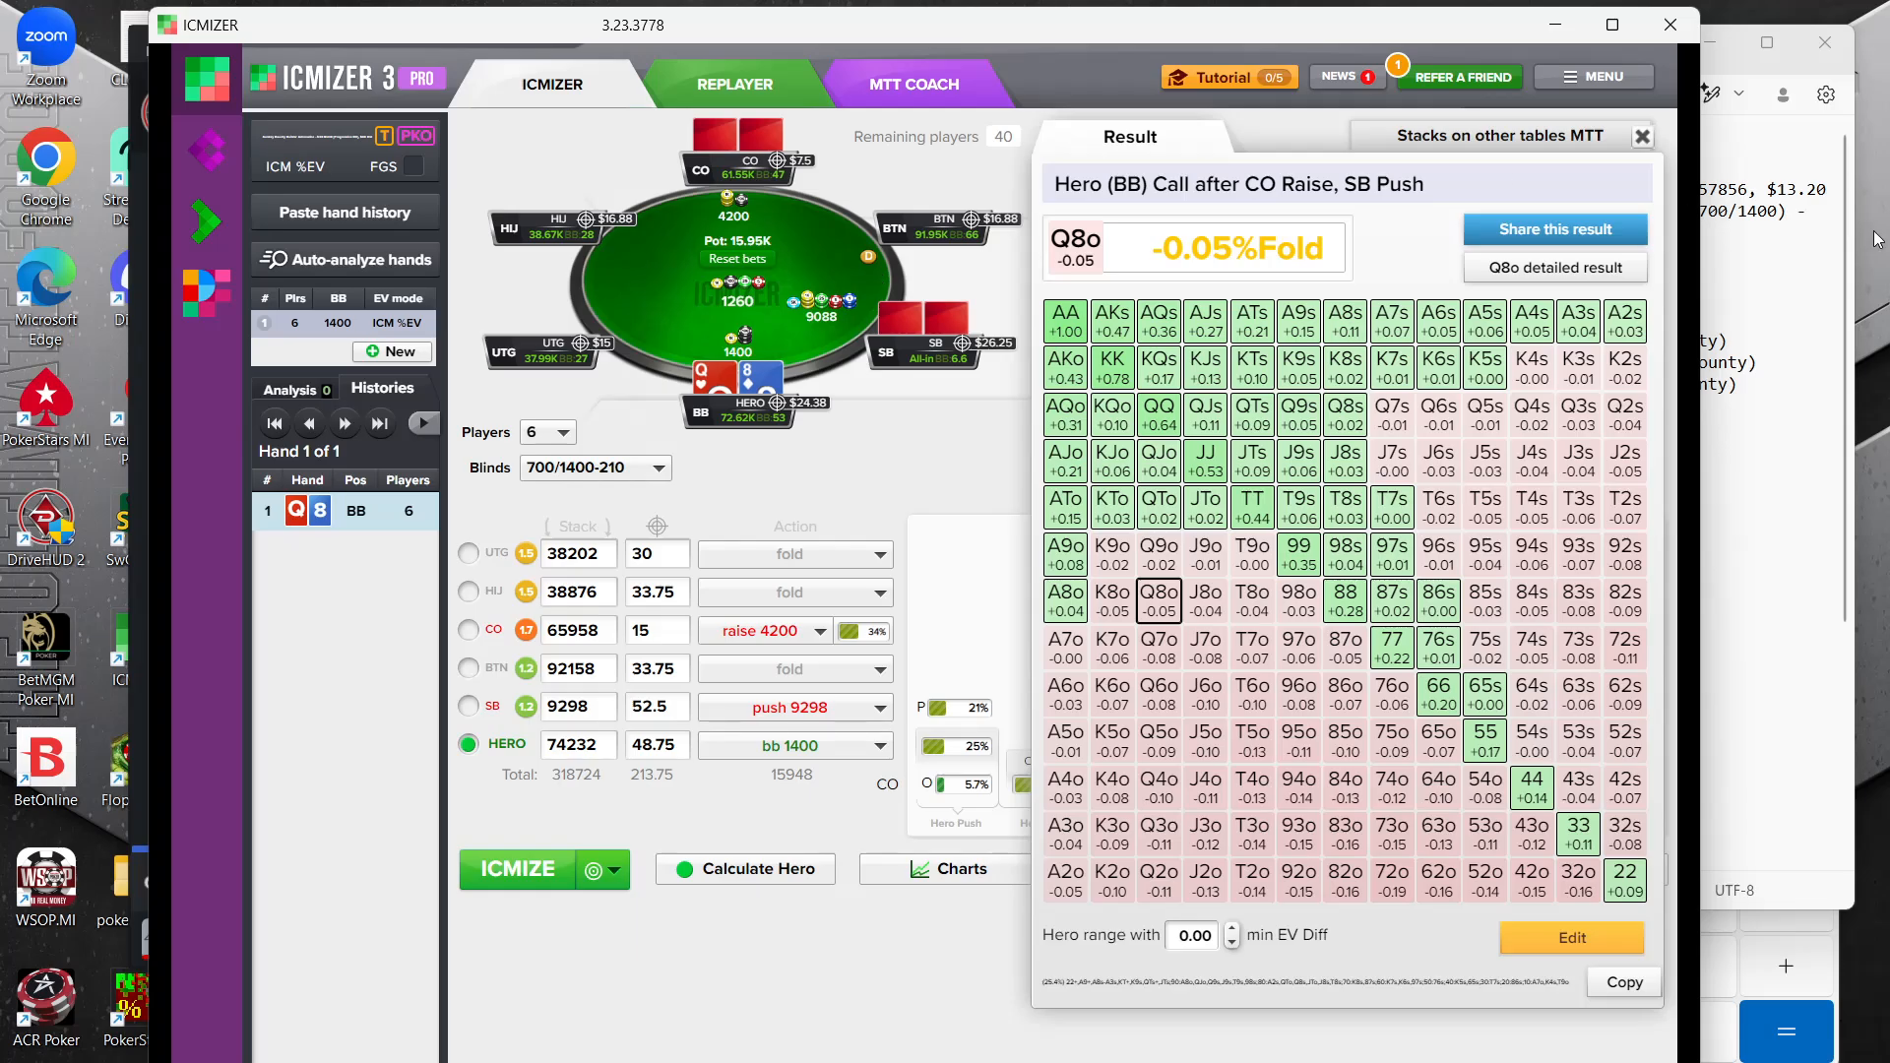
Minimize ICMIZER, view the "T2 bvb shove vs sb limp" note in Notepad and minimize Notepad again
left_click(1557, 28)
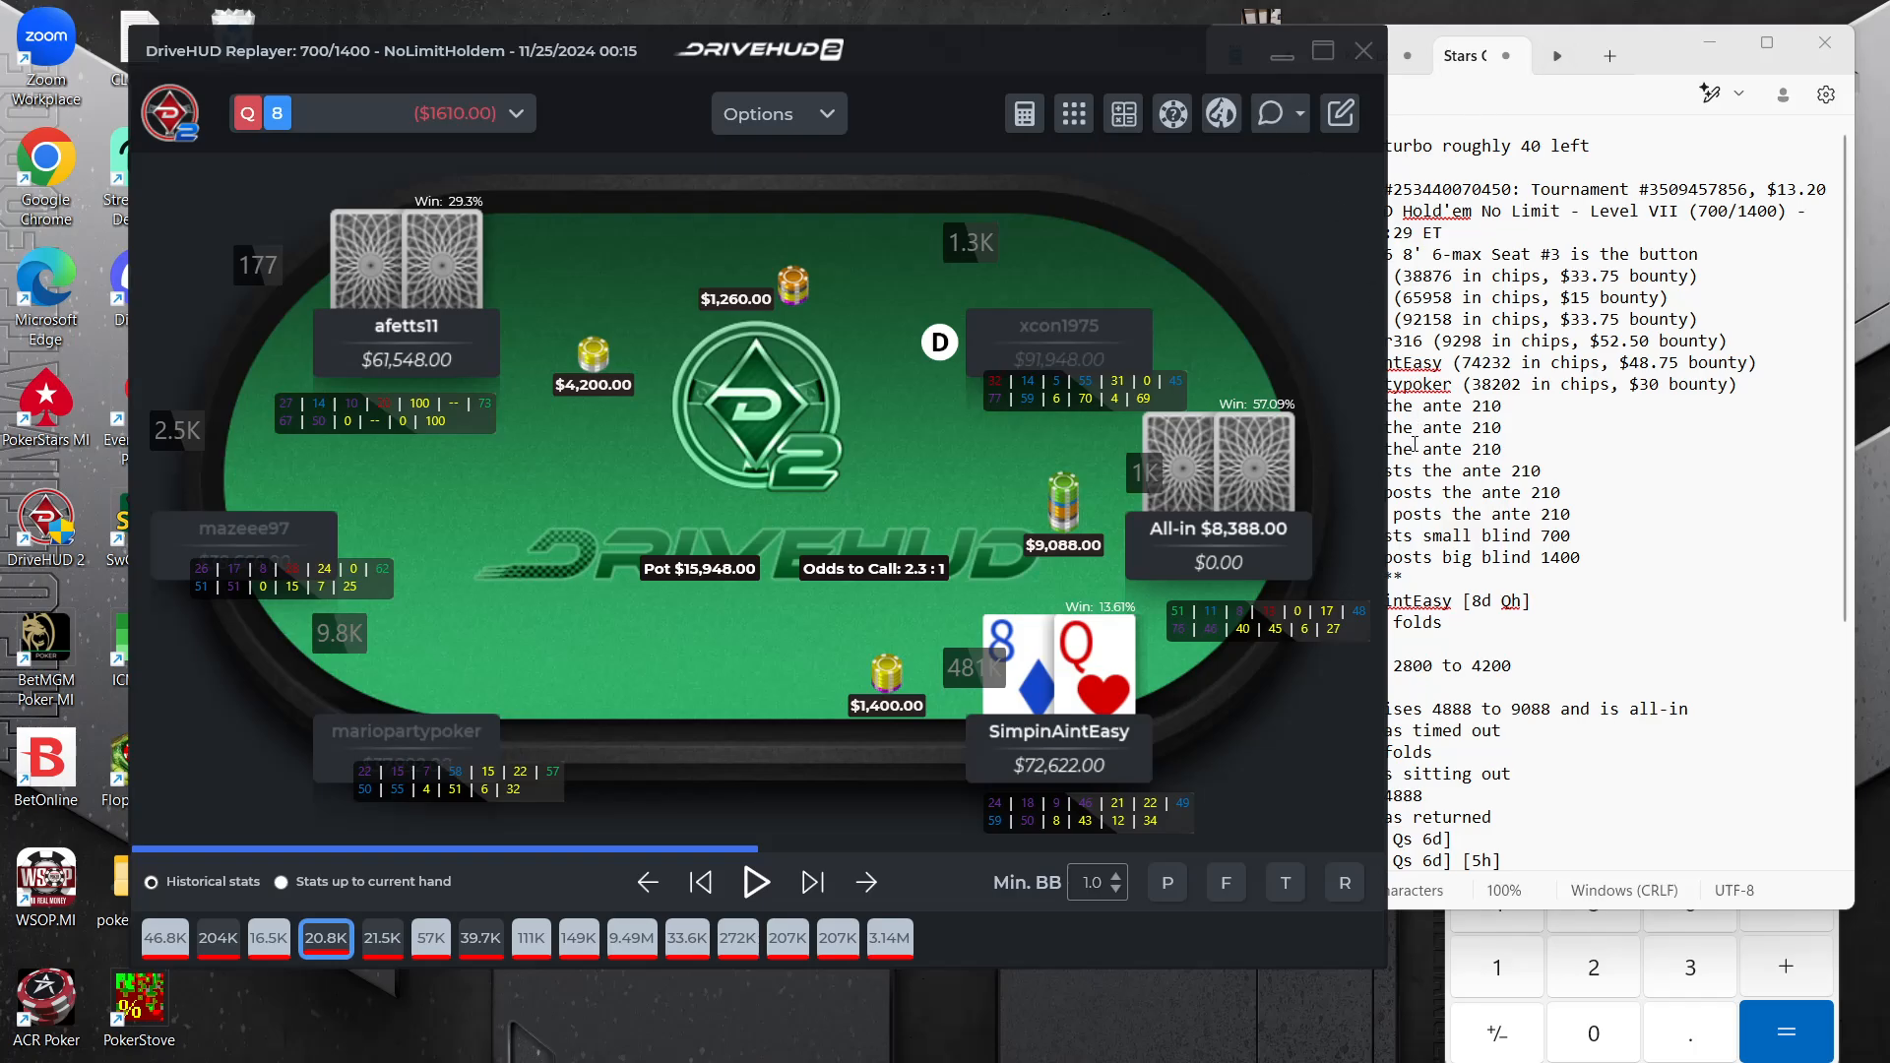
left_click(1423, 449)
left_click(1765, 40)
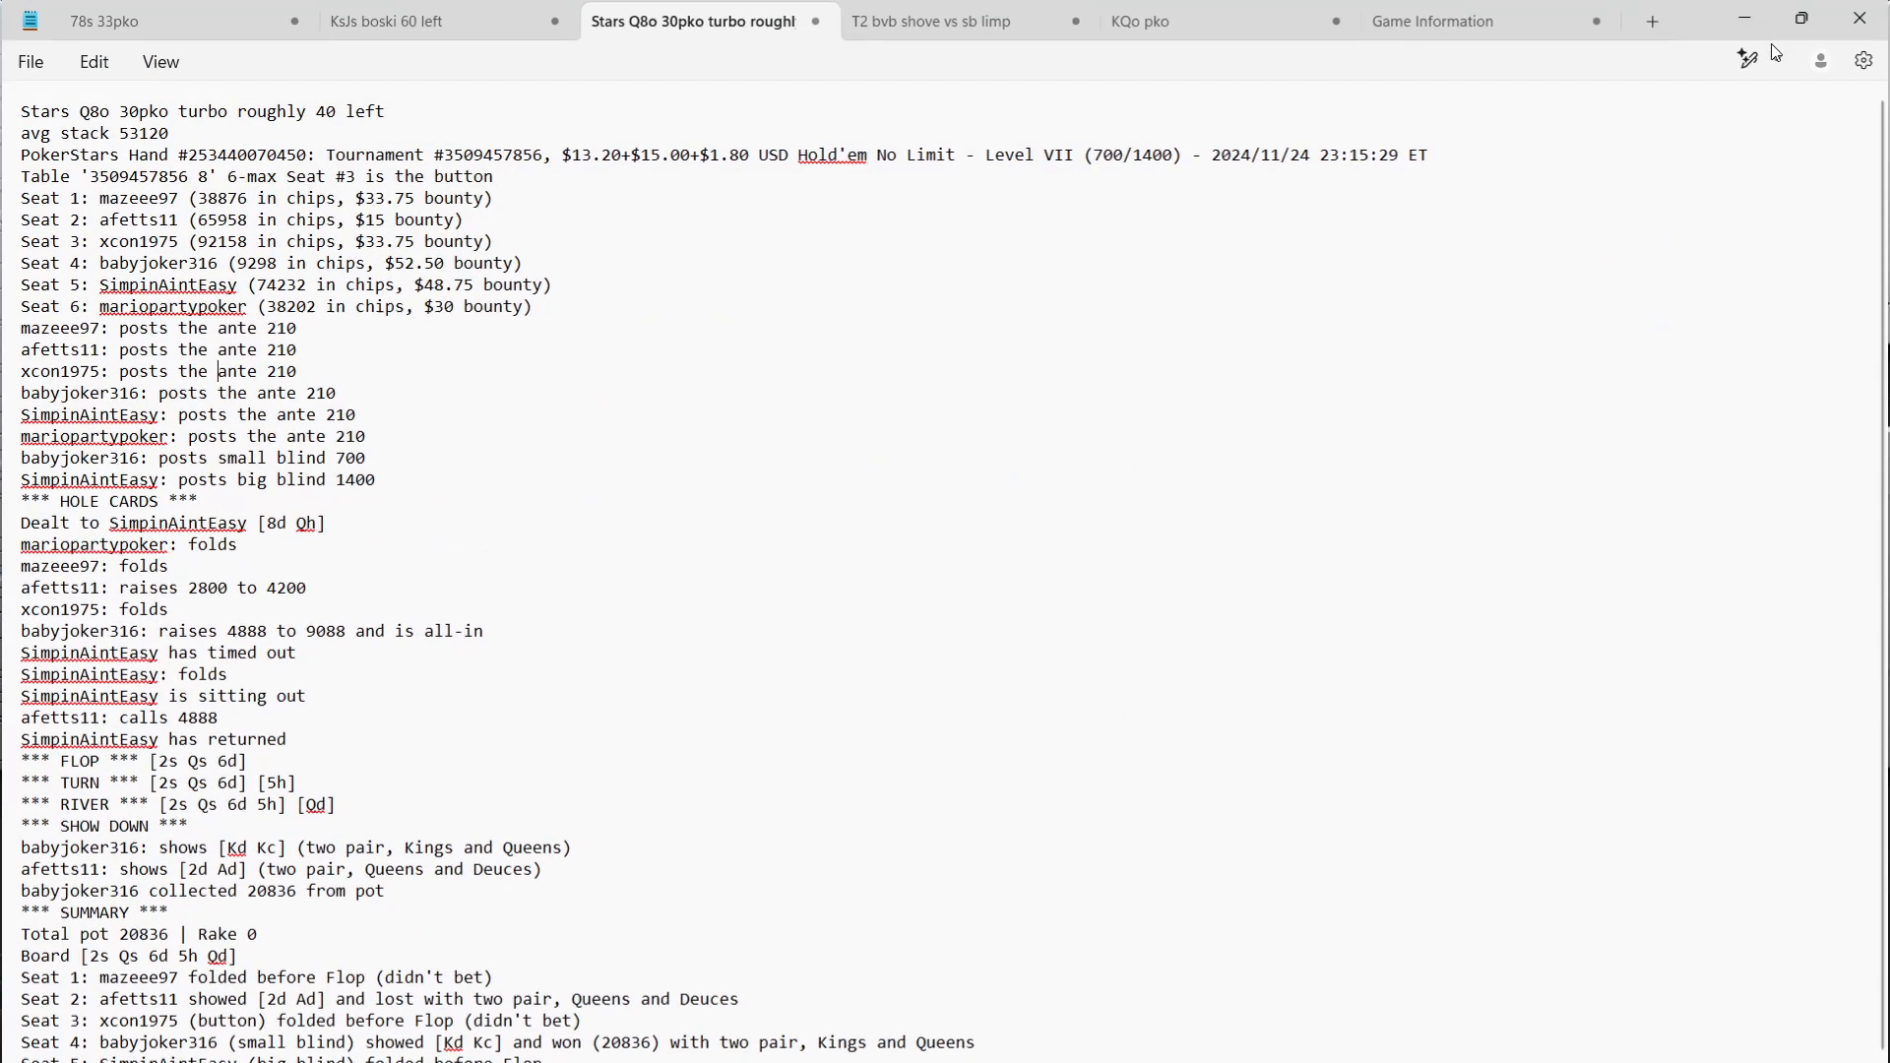
left_click(915, 22)
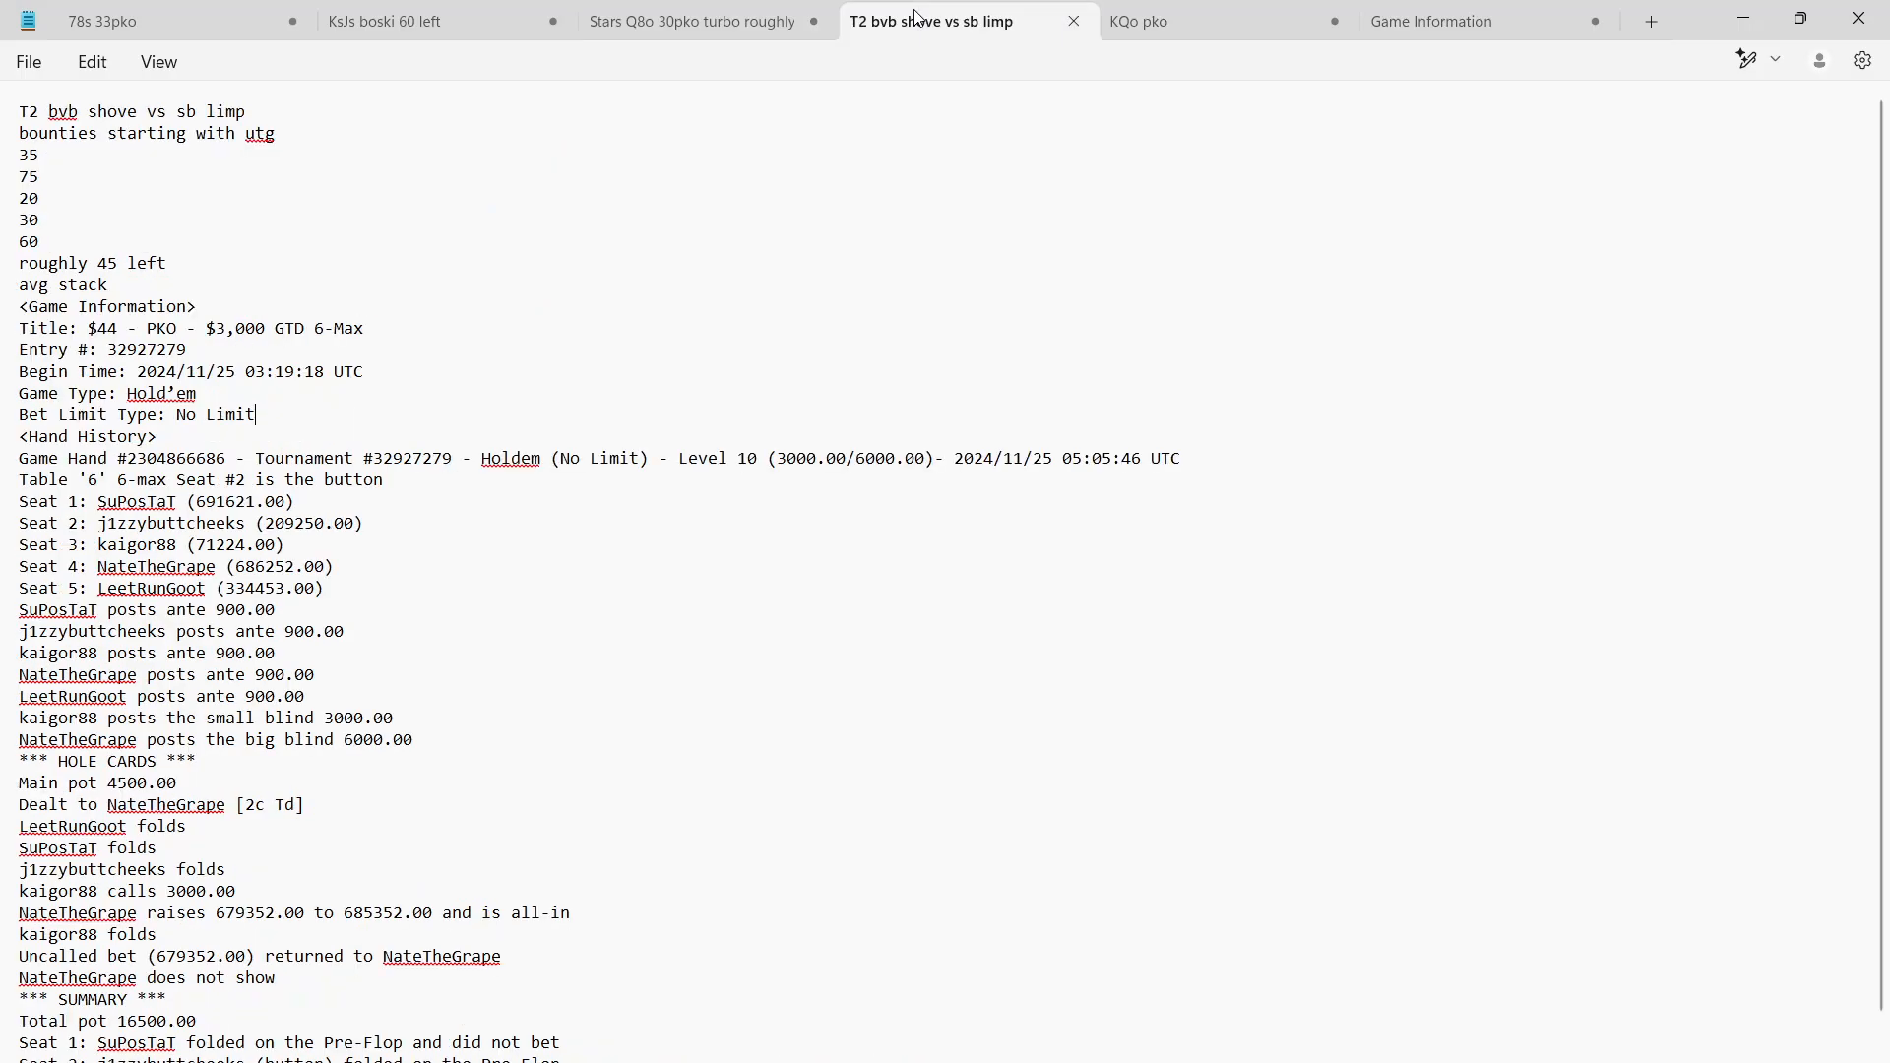
left_click(1725, 27)
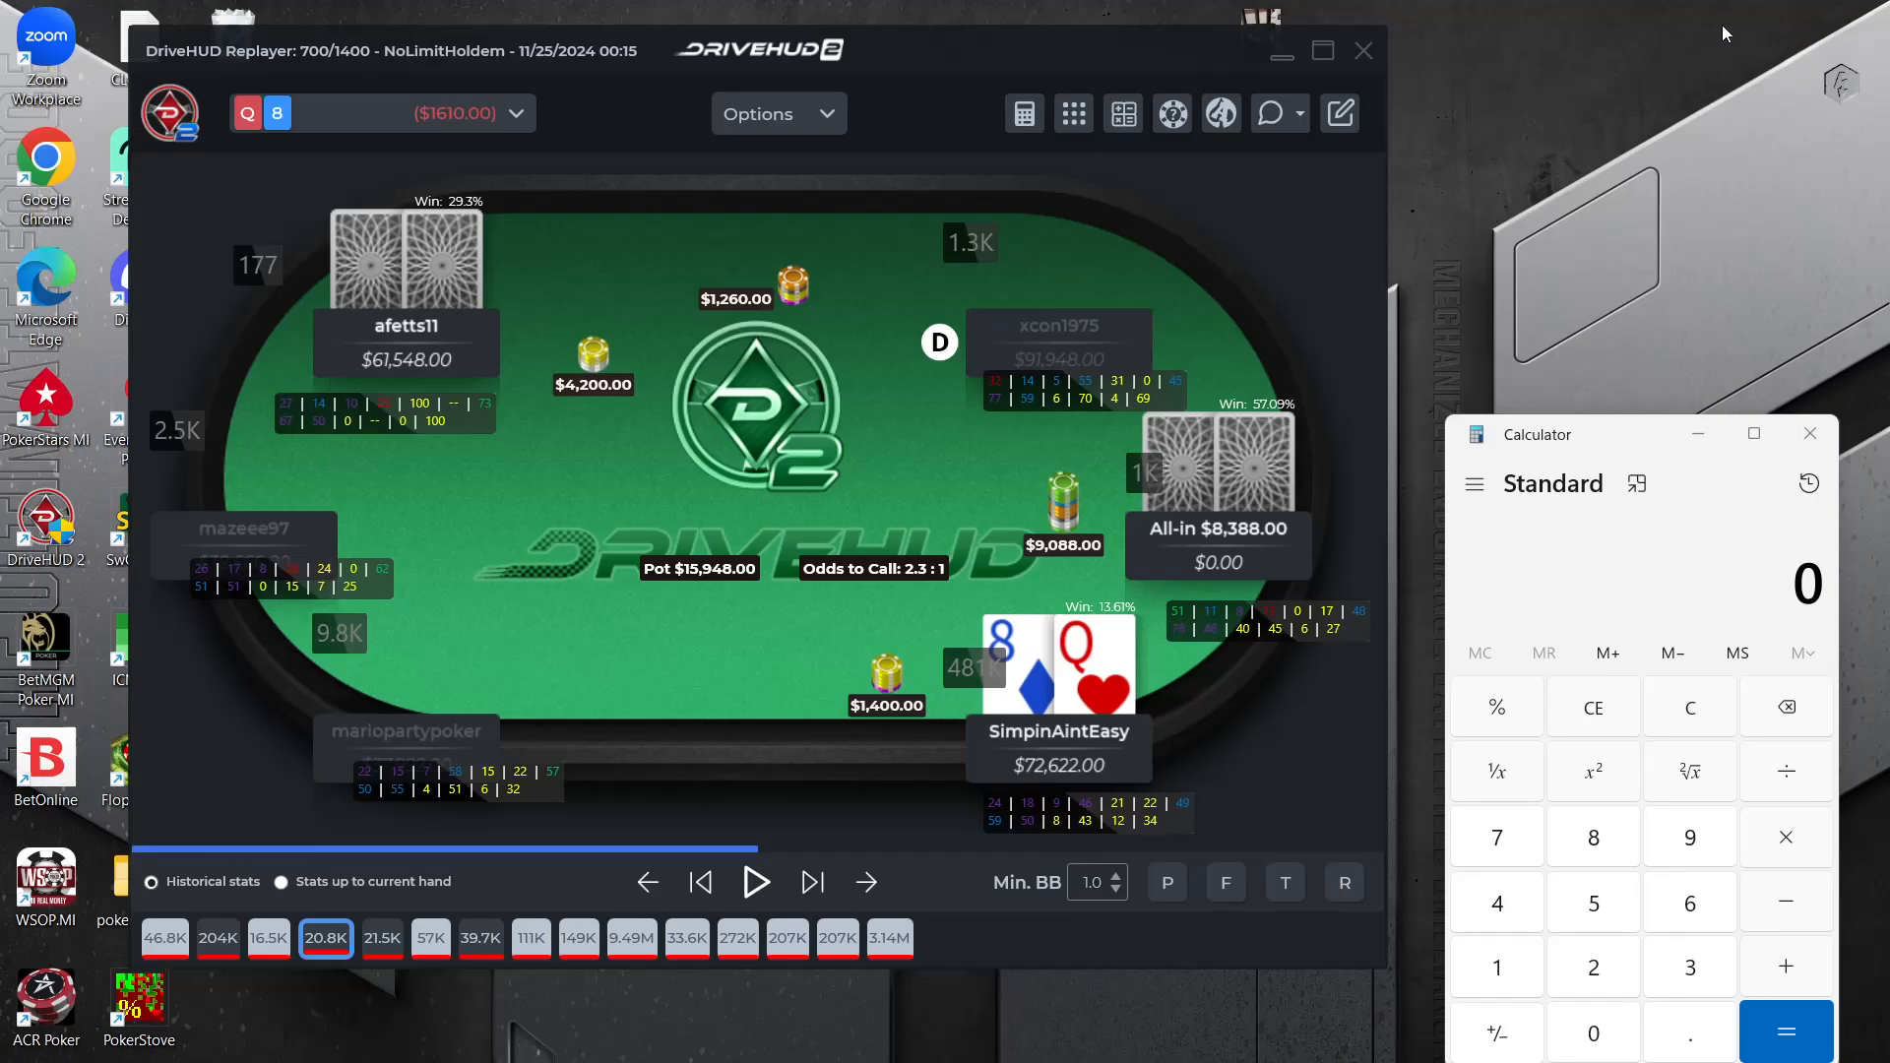
Switch to the DriveHUD replayer of the T2 hand at 3000/6000 and rewind it to the posted blinds
left_click(1283, 56)
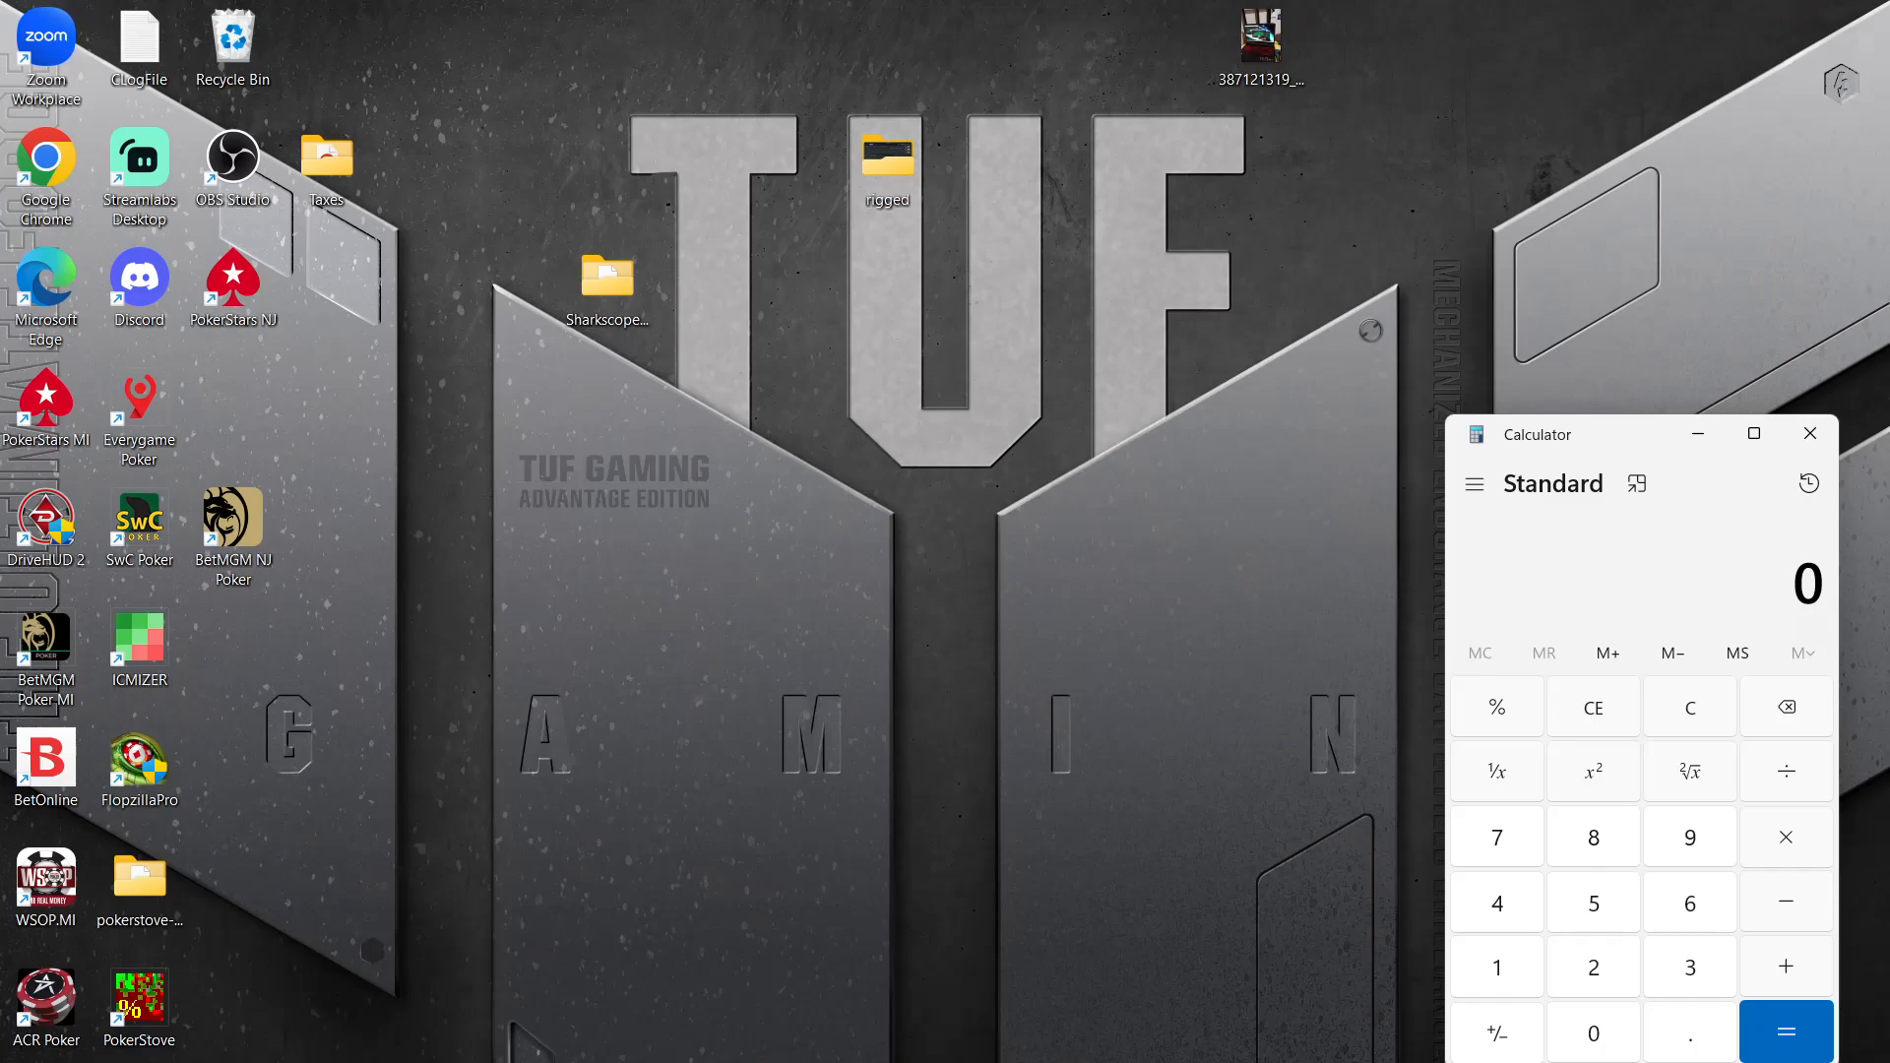
mouse_move(1137, 1062)
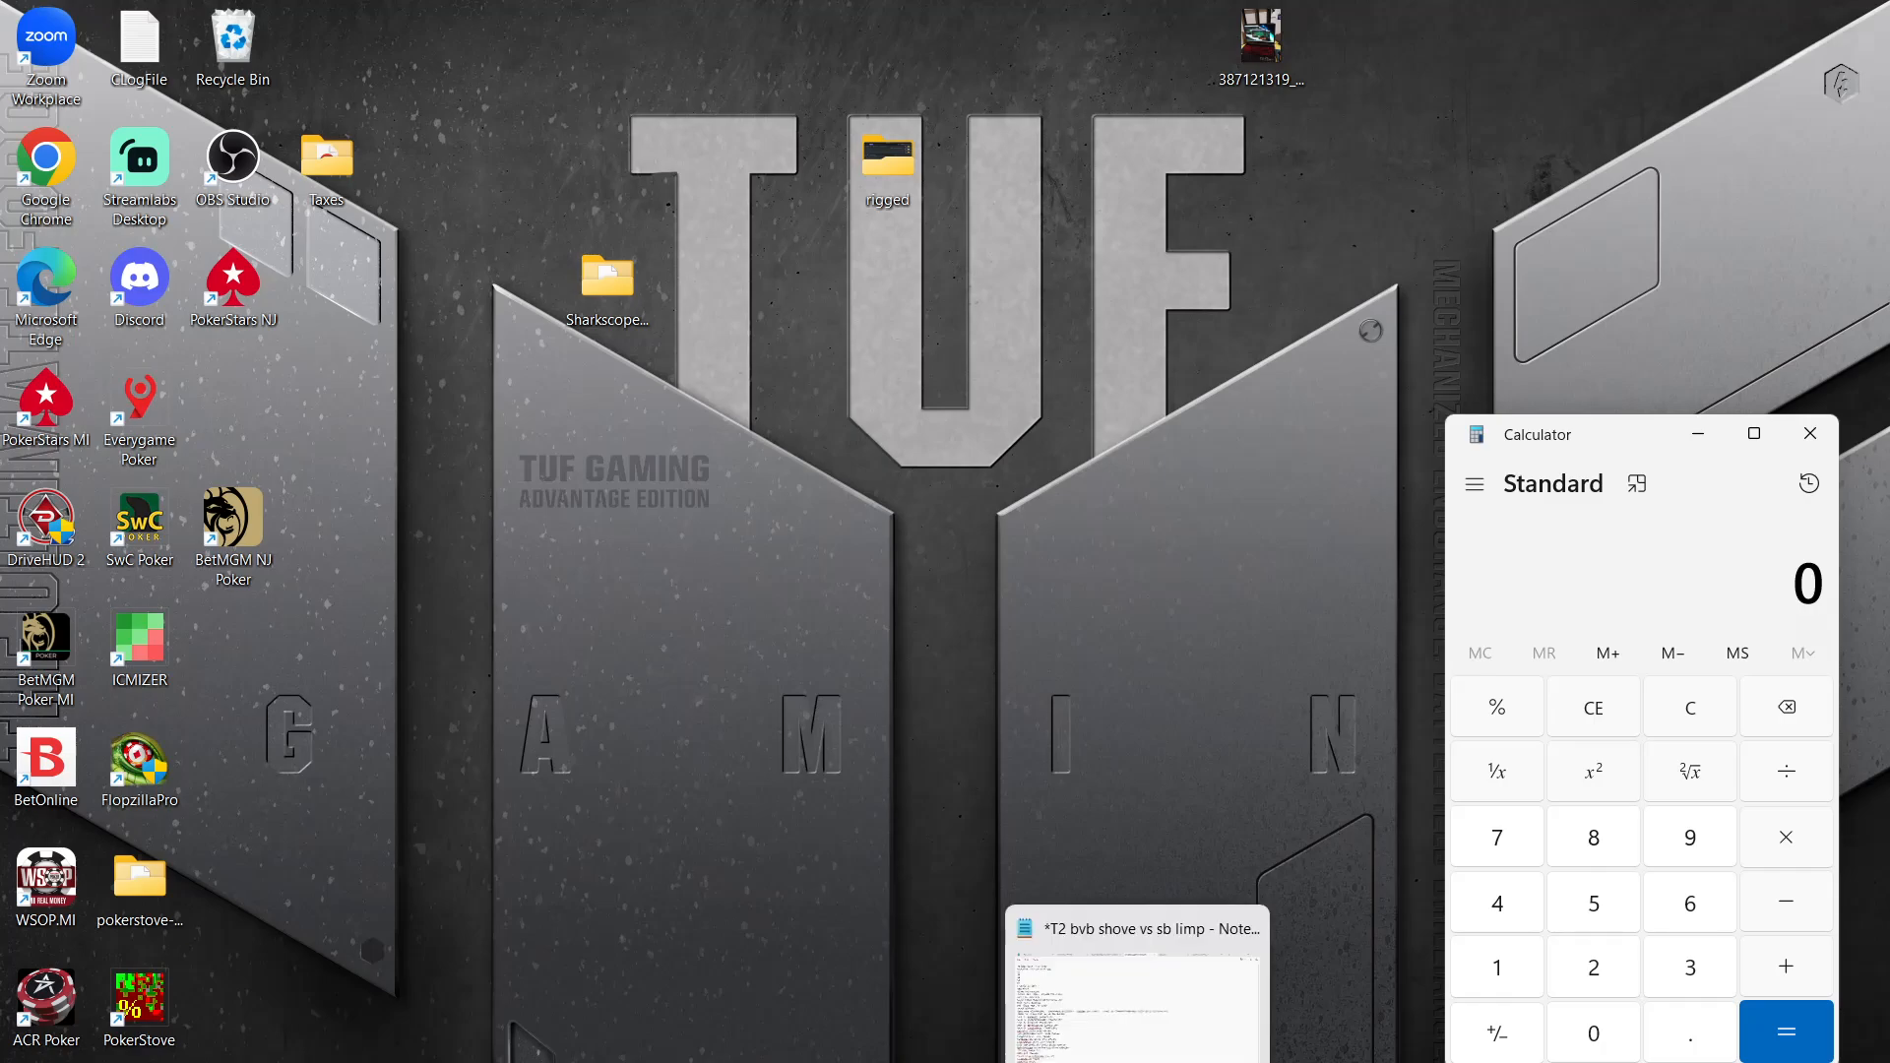
mouse_move(1393, 1062)
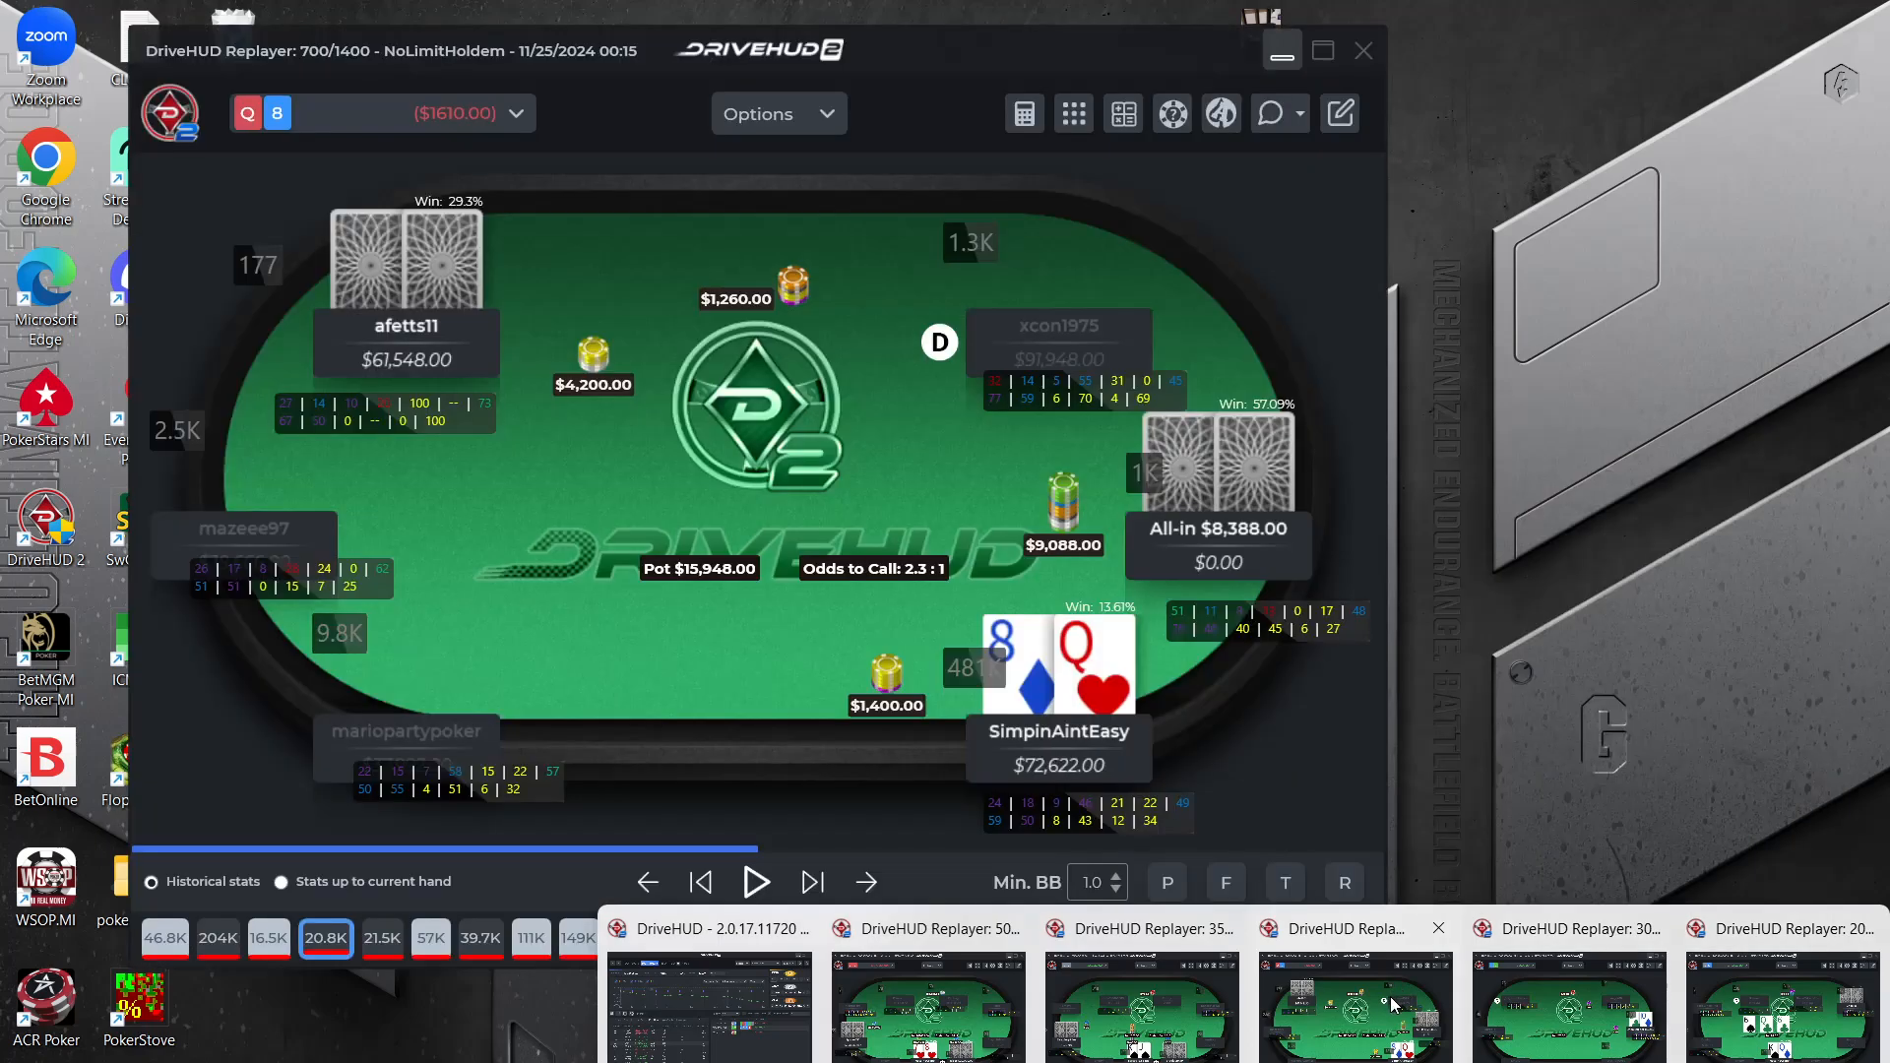
left_click(1569, 1004)
left_click(809, 884)
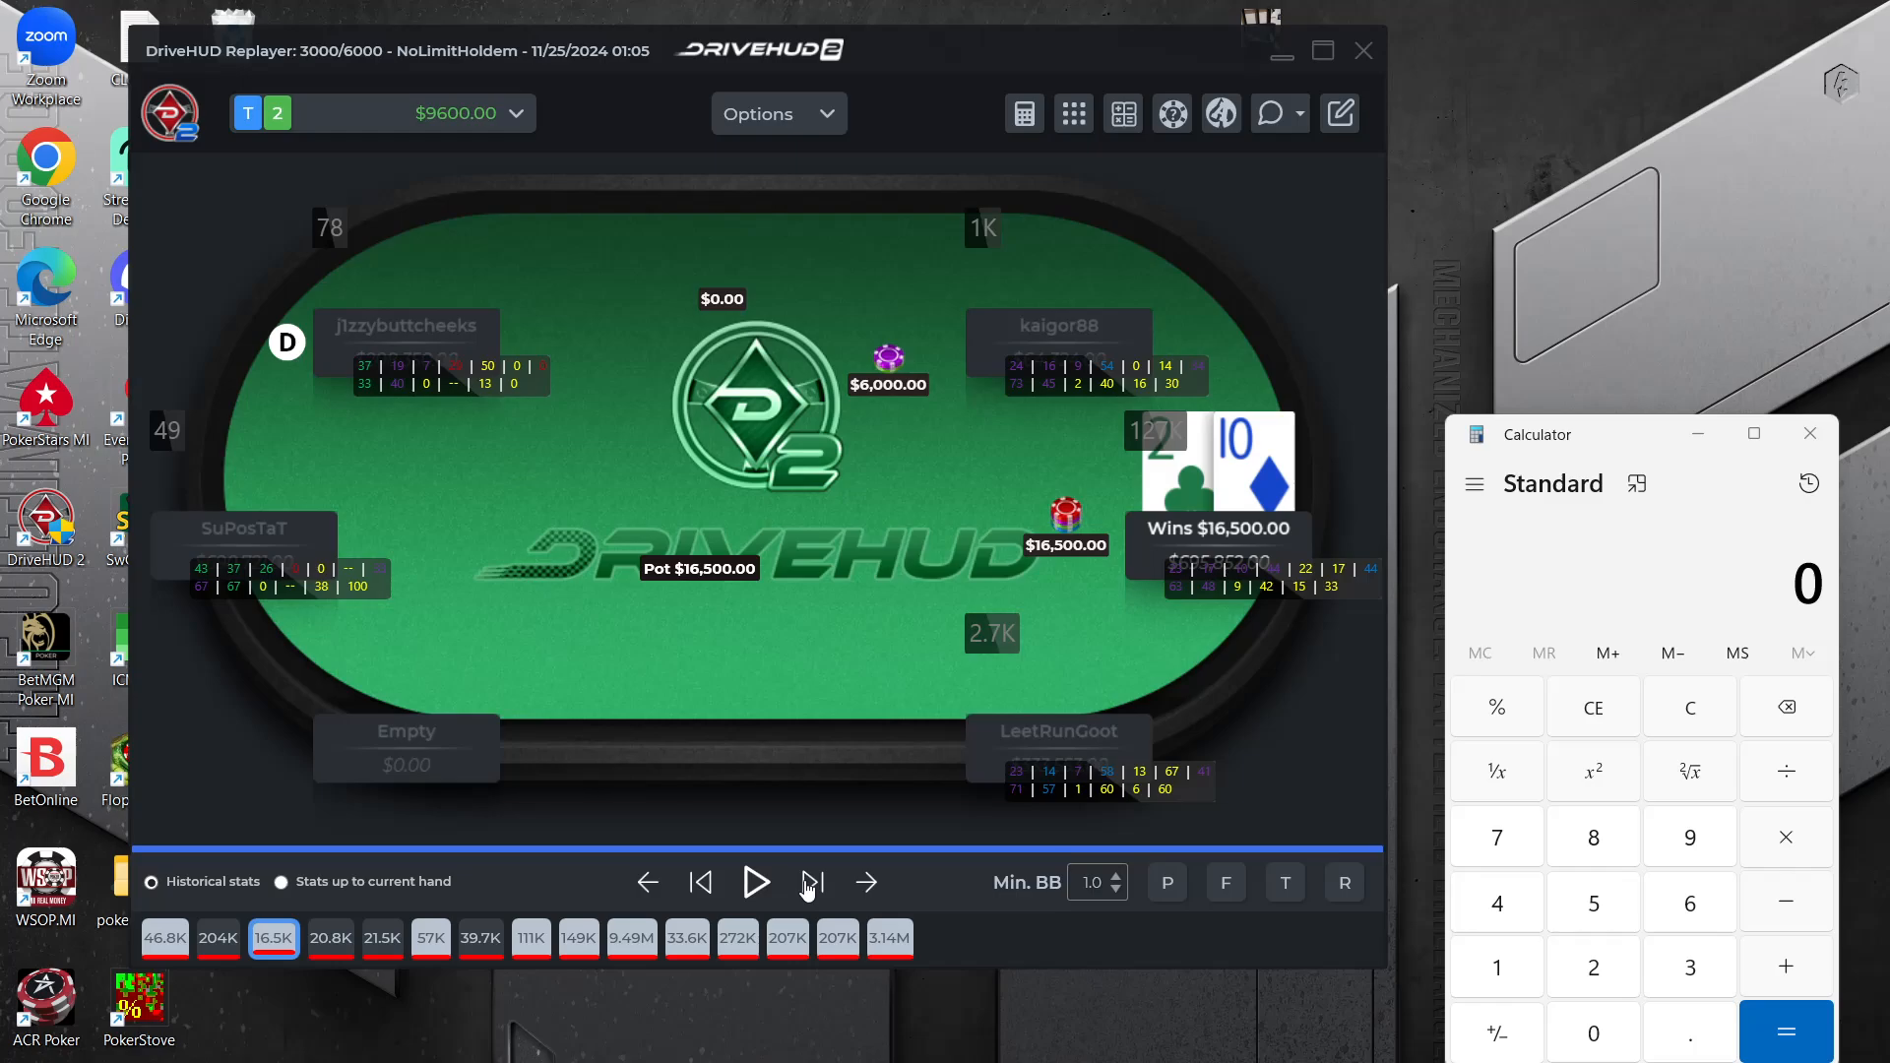
left_click(701, 883)
left_click(701, 883)
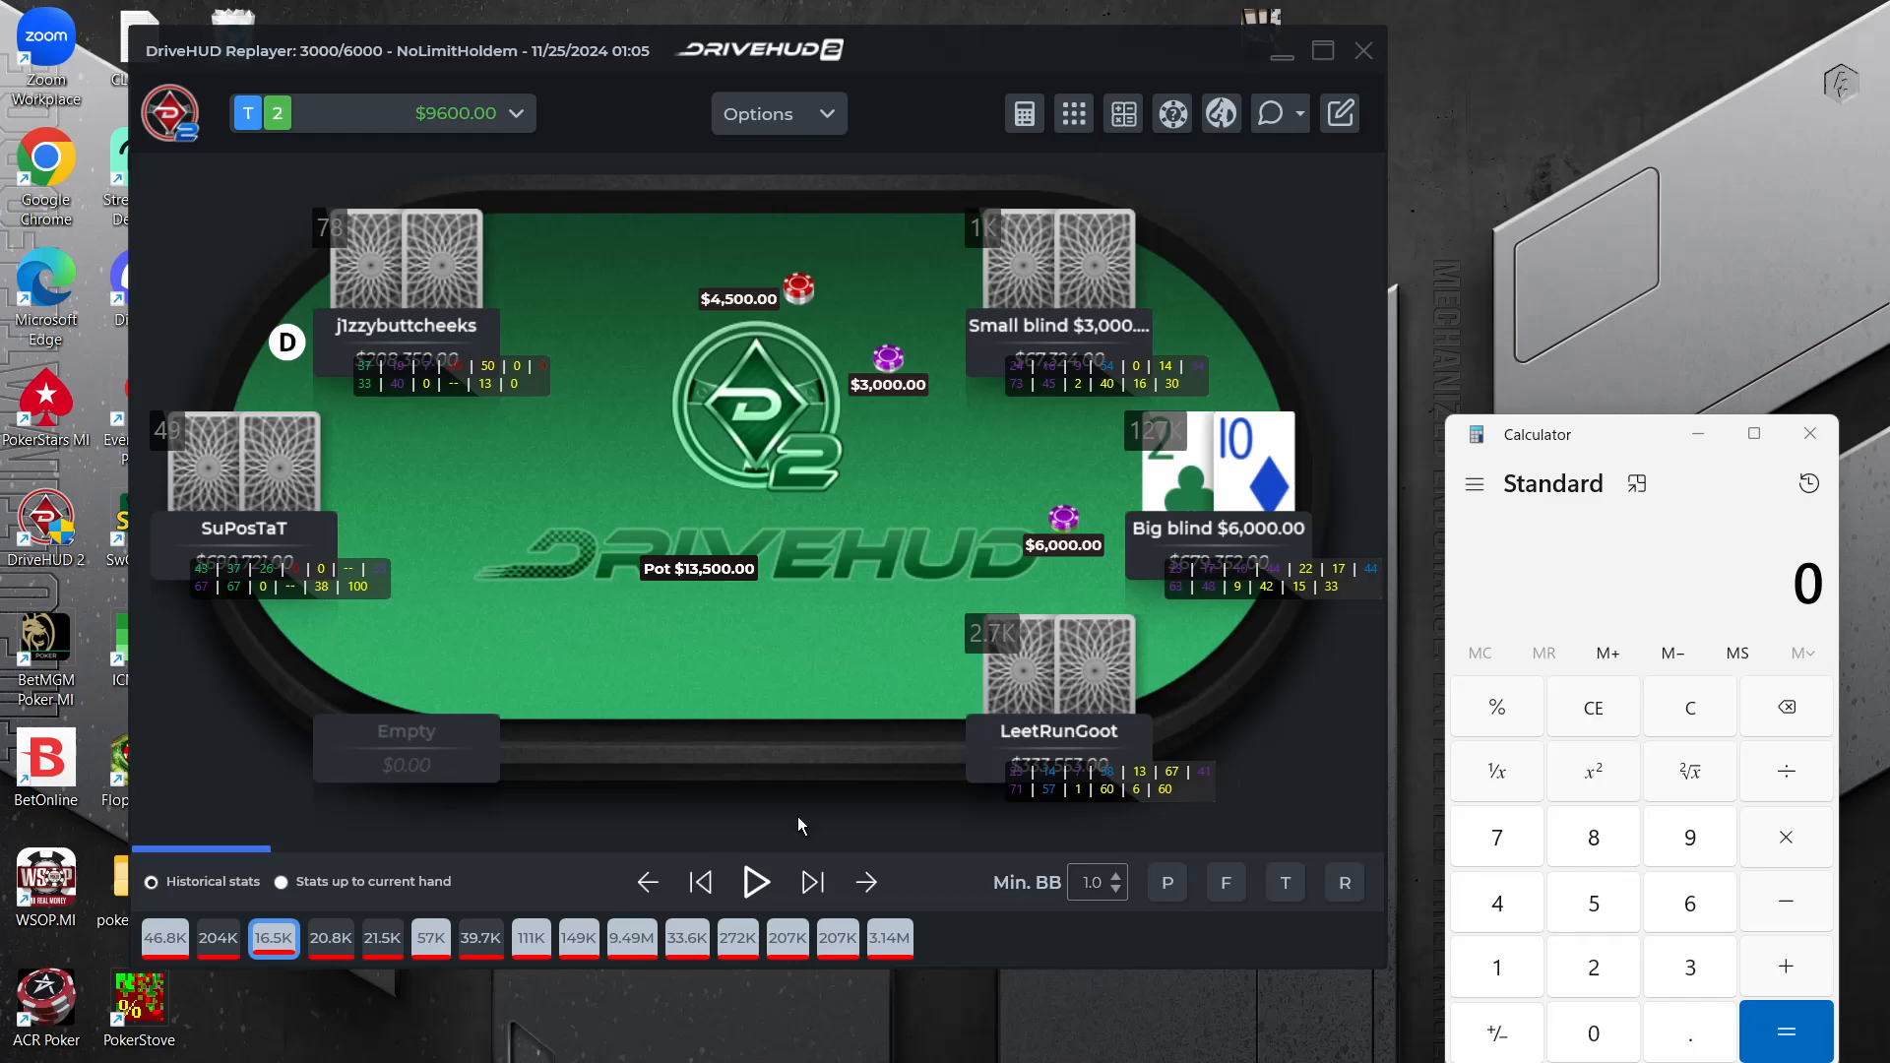
Restore the T2 note to a smaller window beside the replayer and compare its listed bounties with the seated players
left_click(1148, 1020)
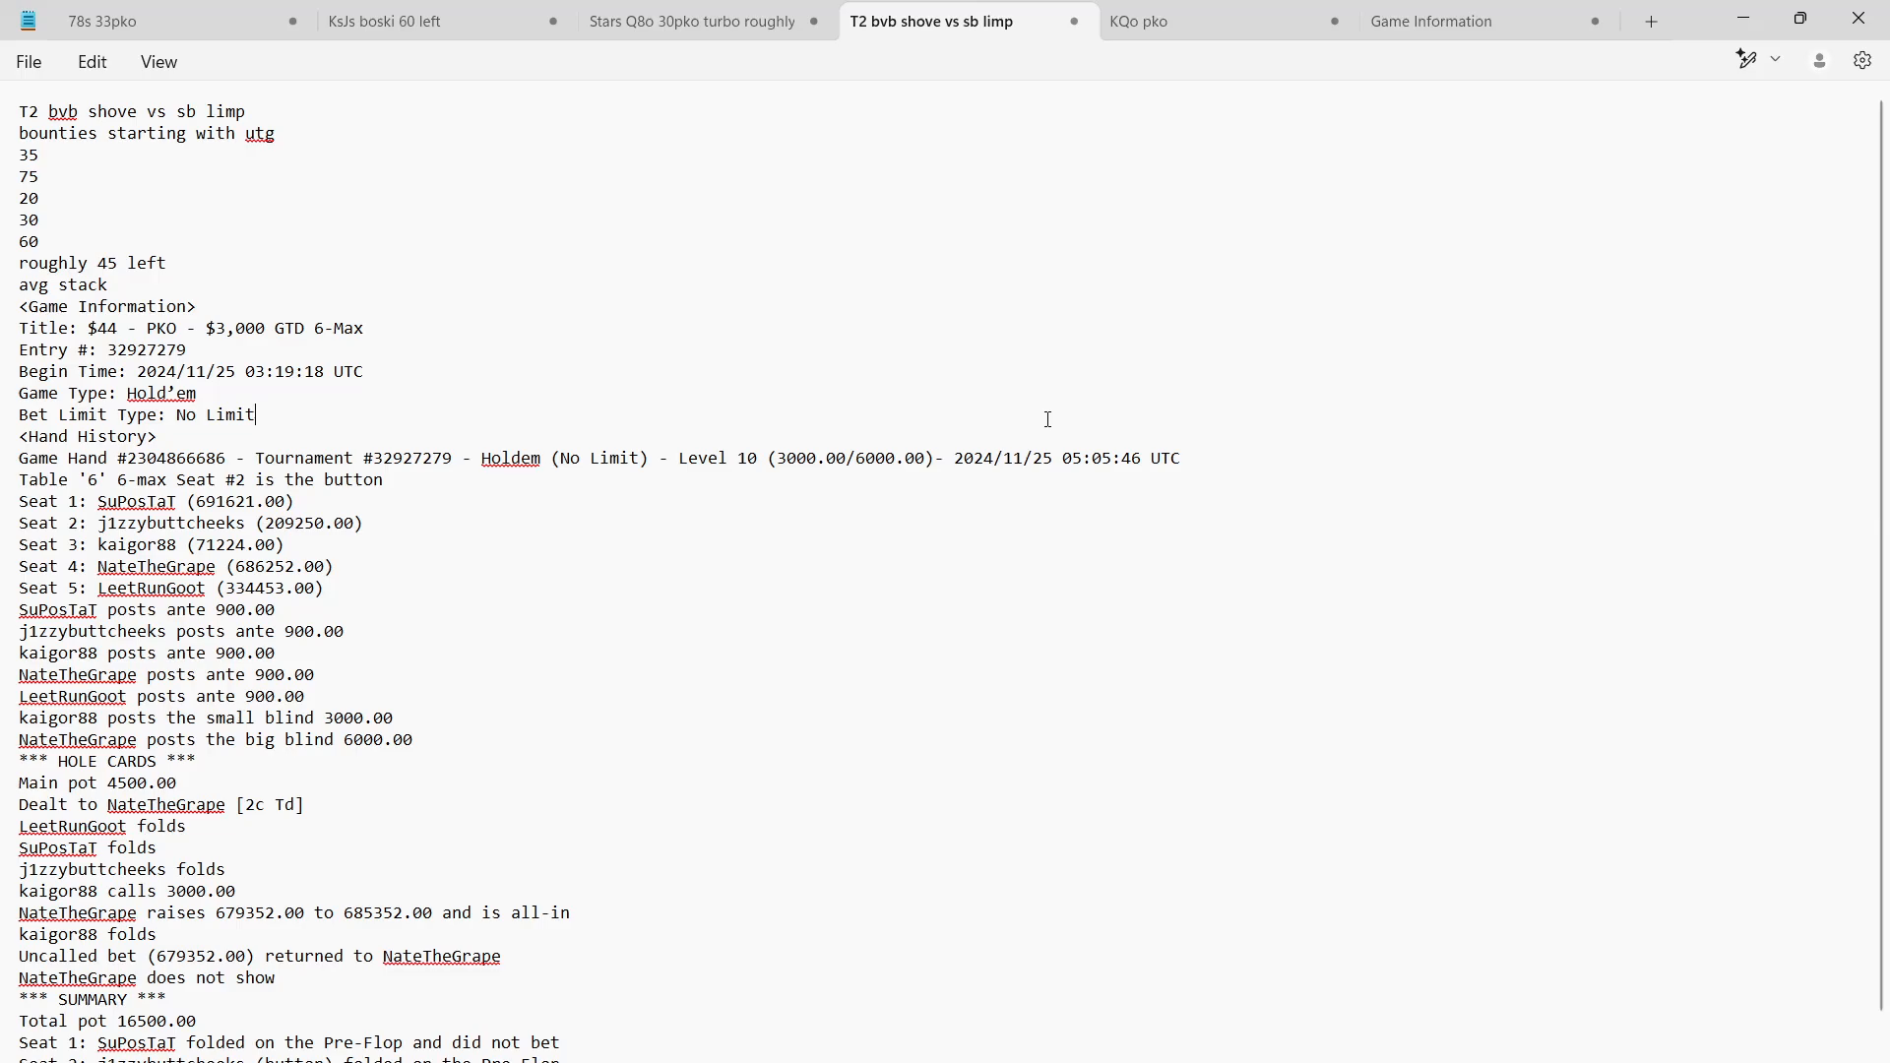
left_click(1801, 17)
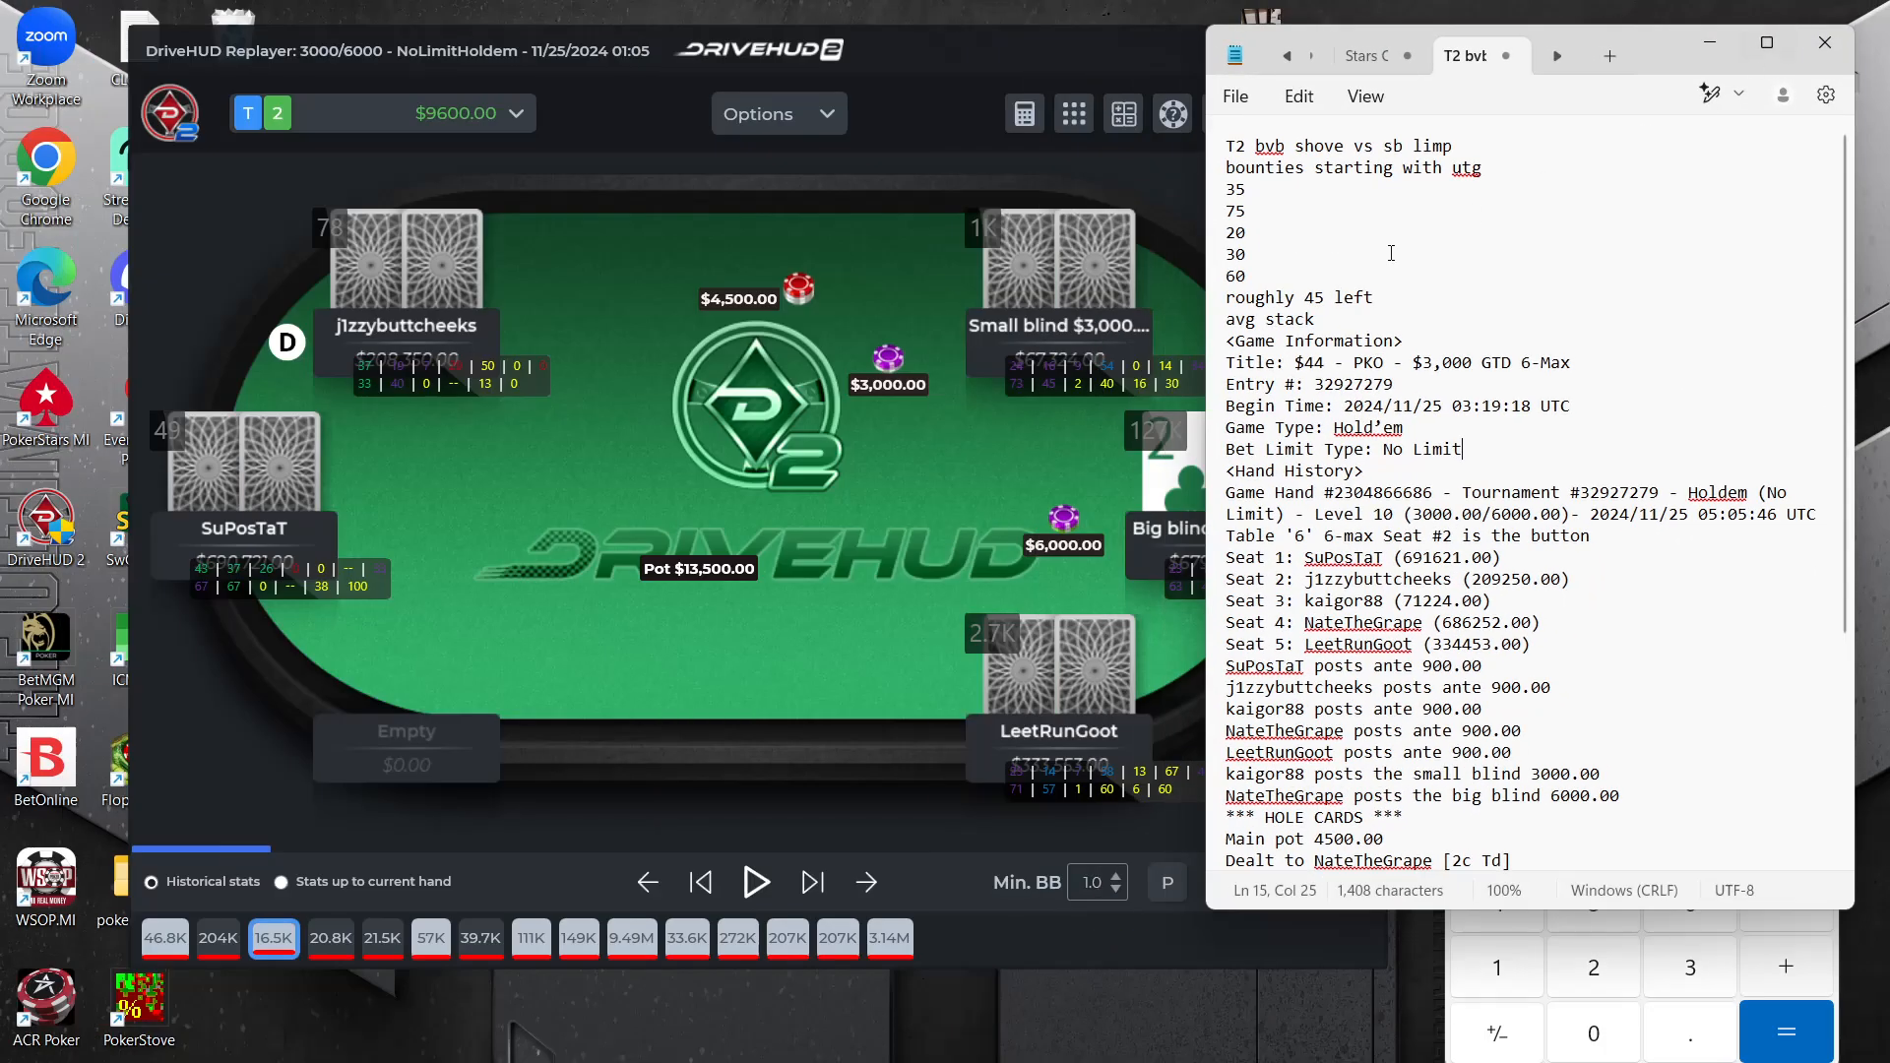
left_click(540, 531)
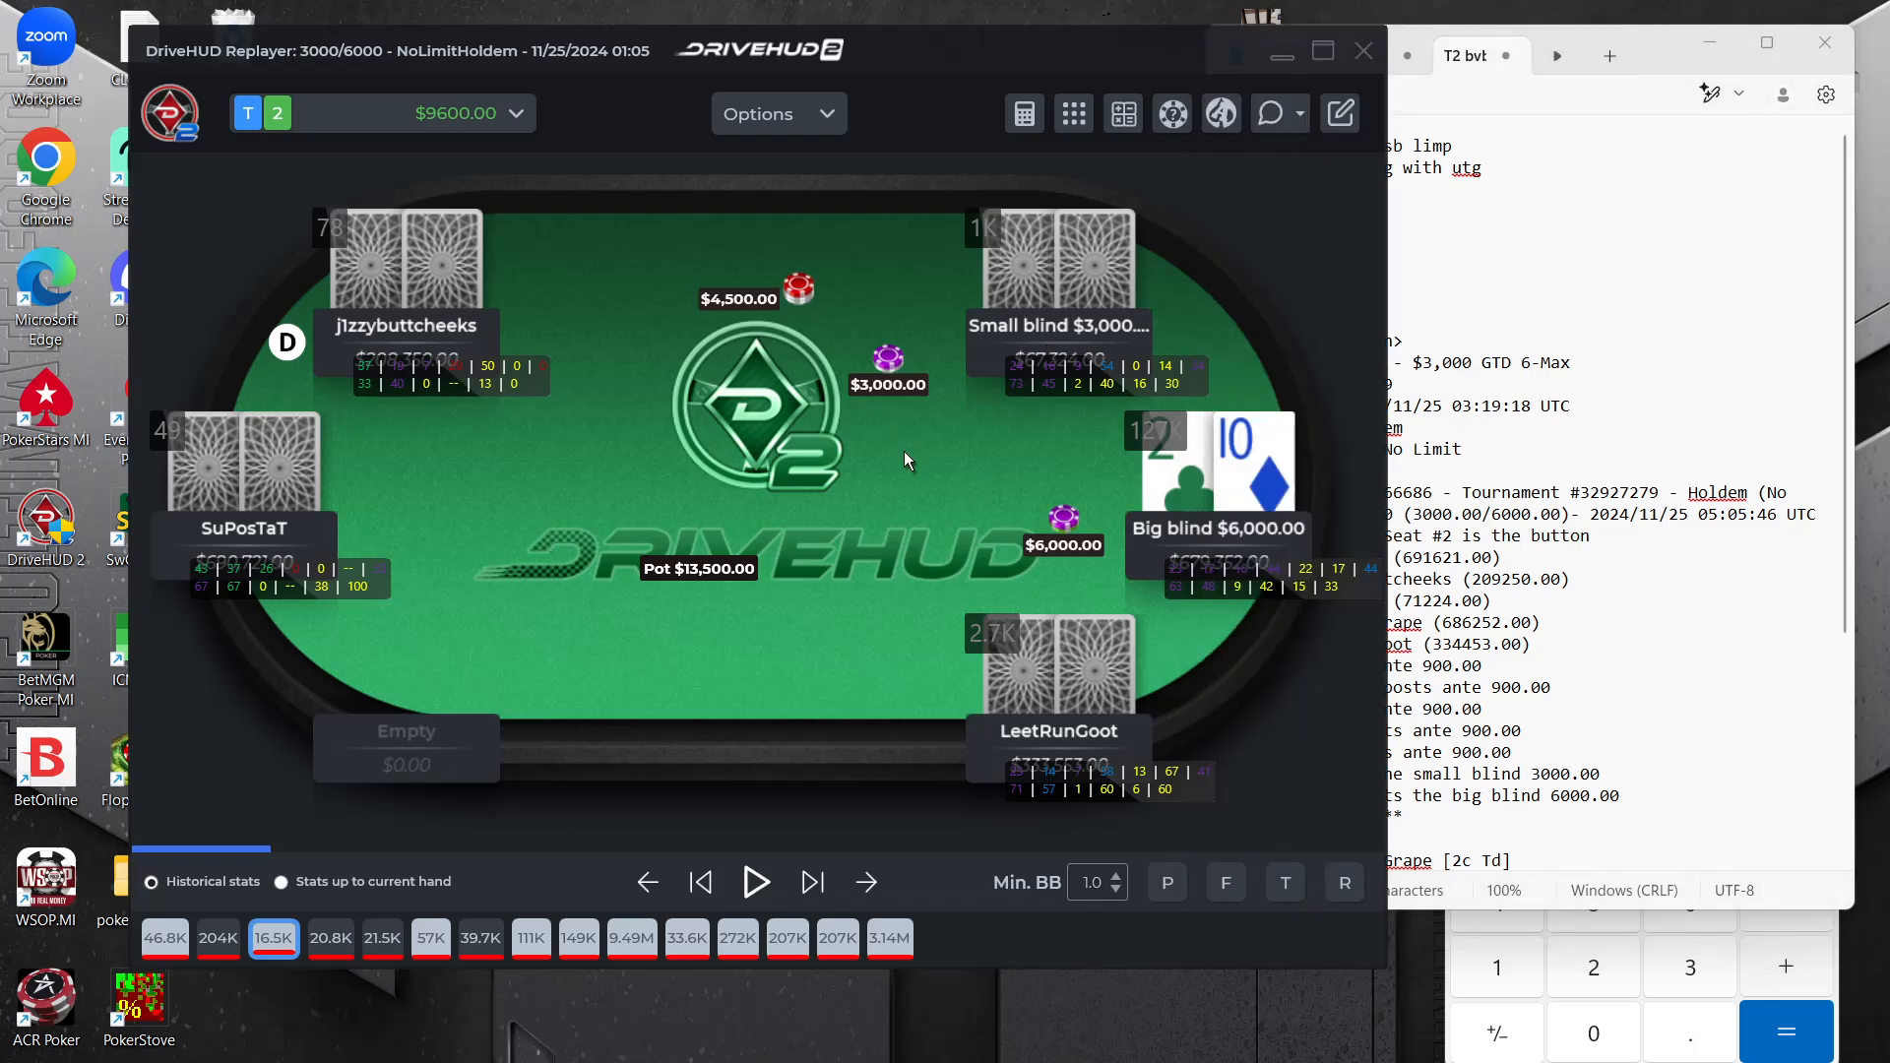
left_click(1723, 233)
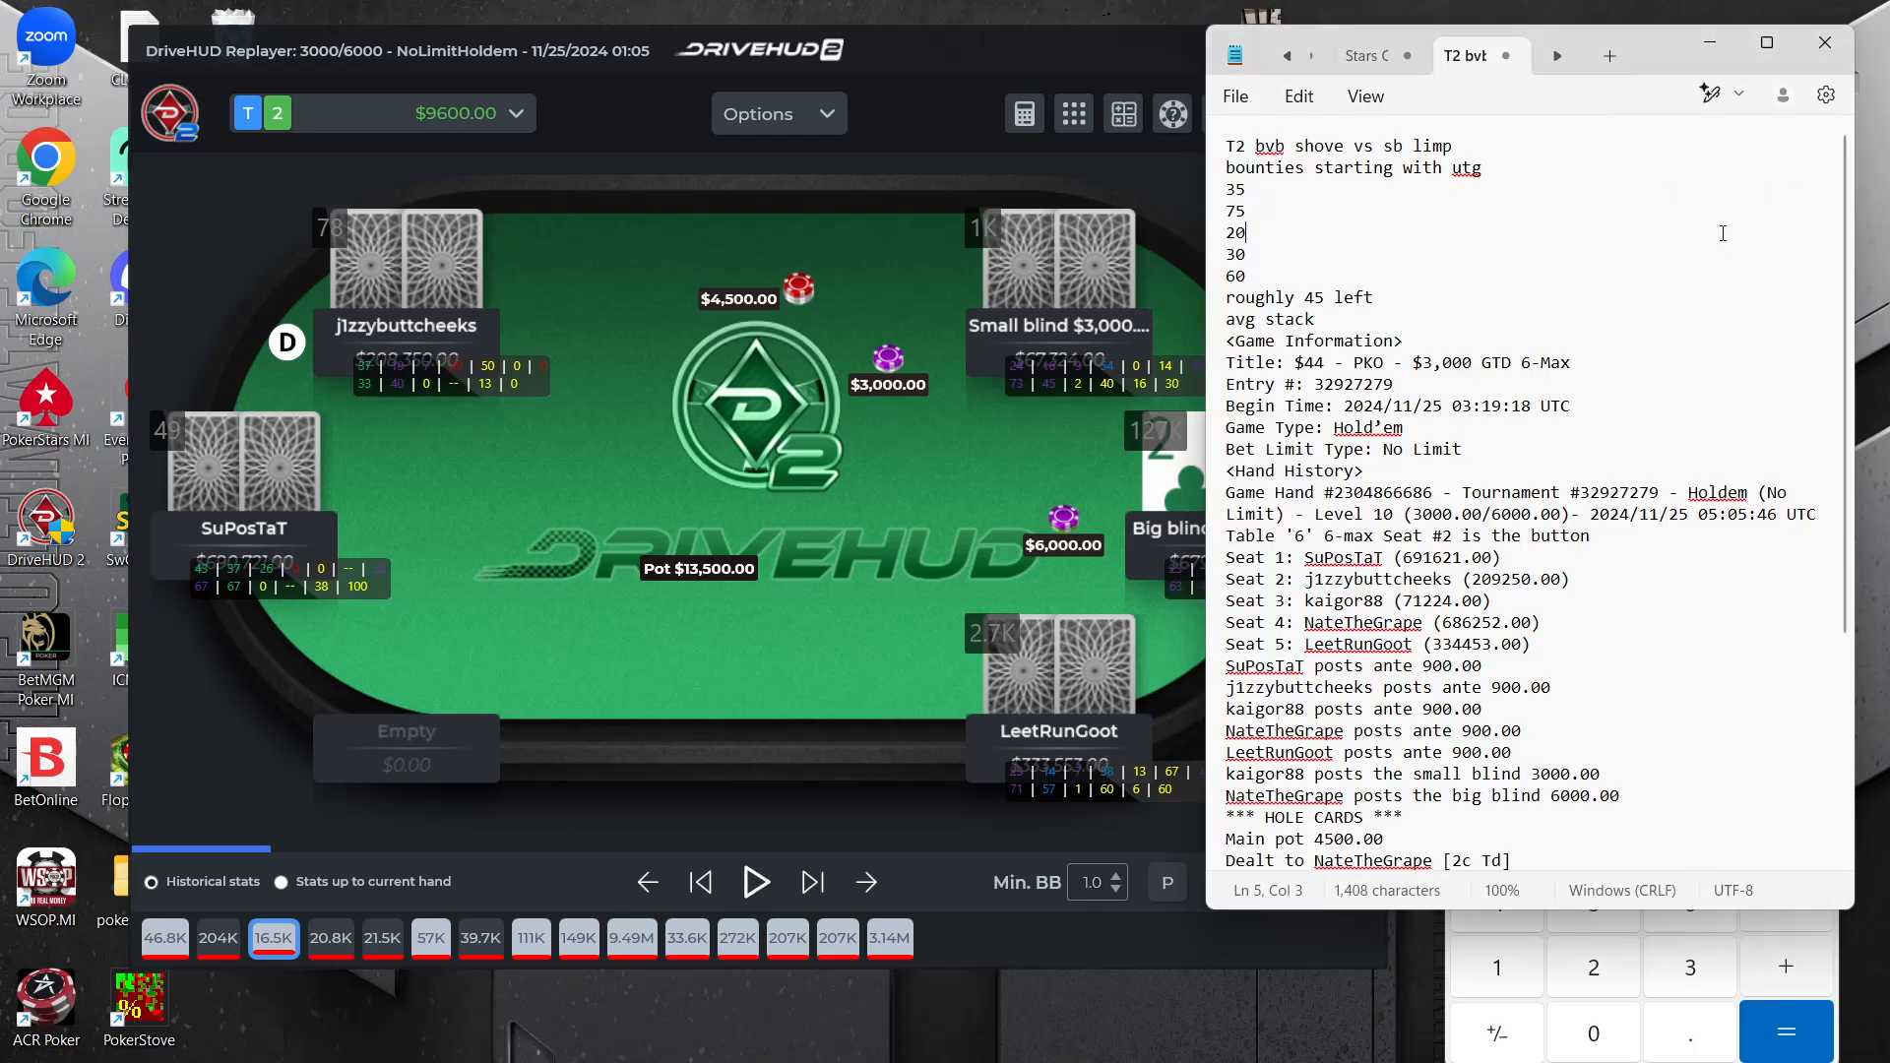
left_click(986, 571)
left_click(1617, 306)
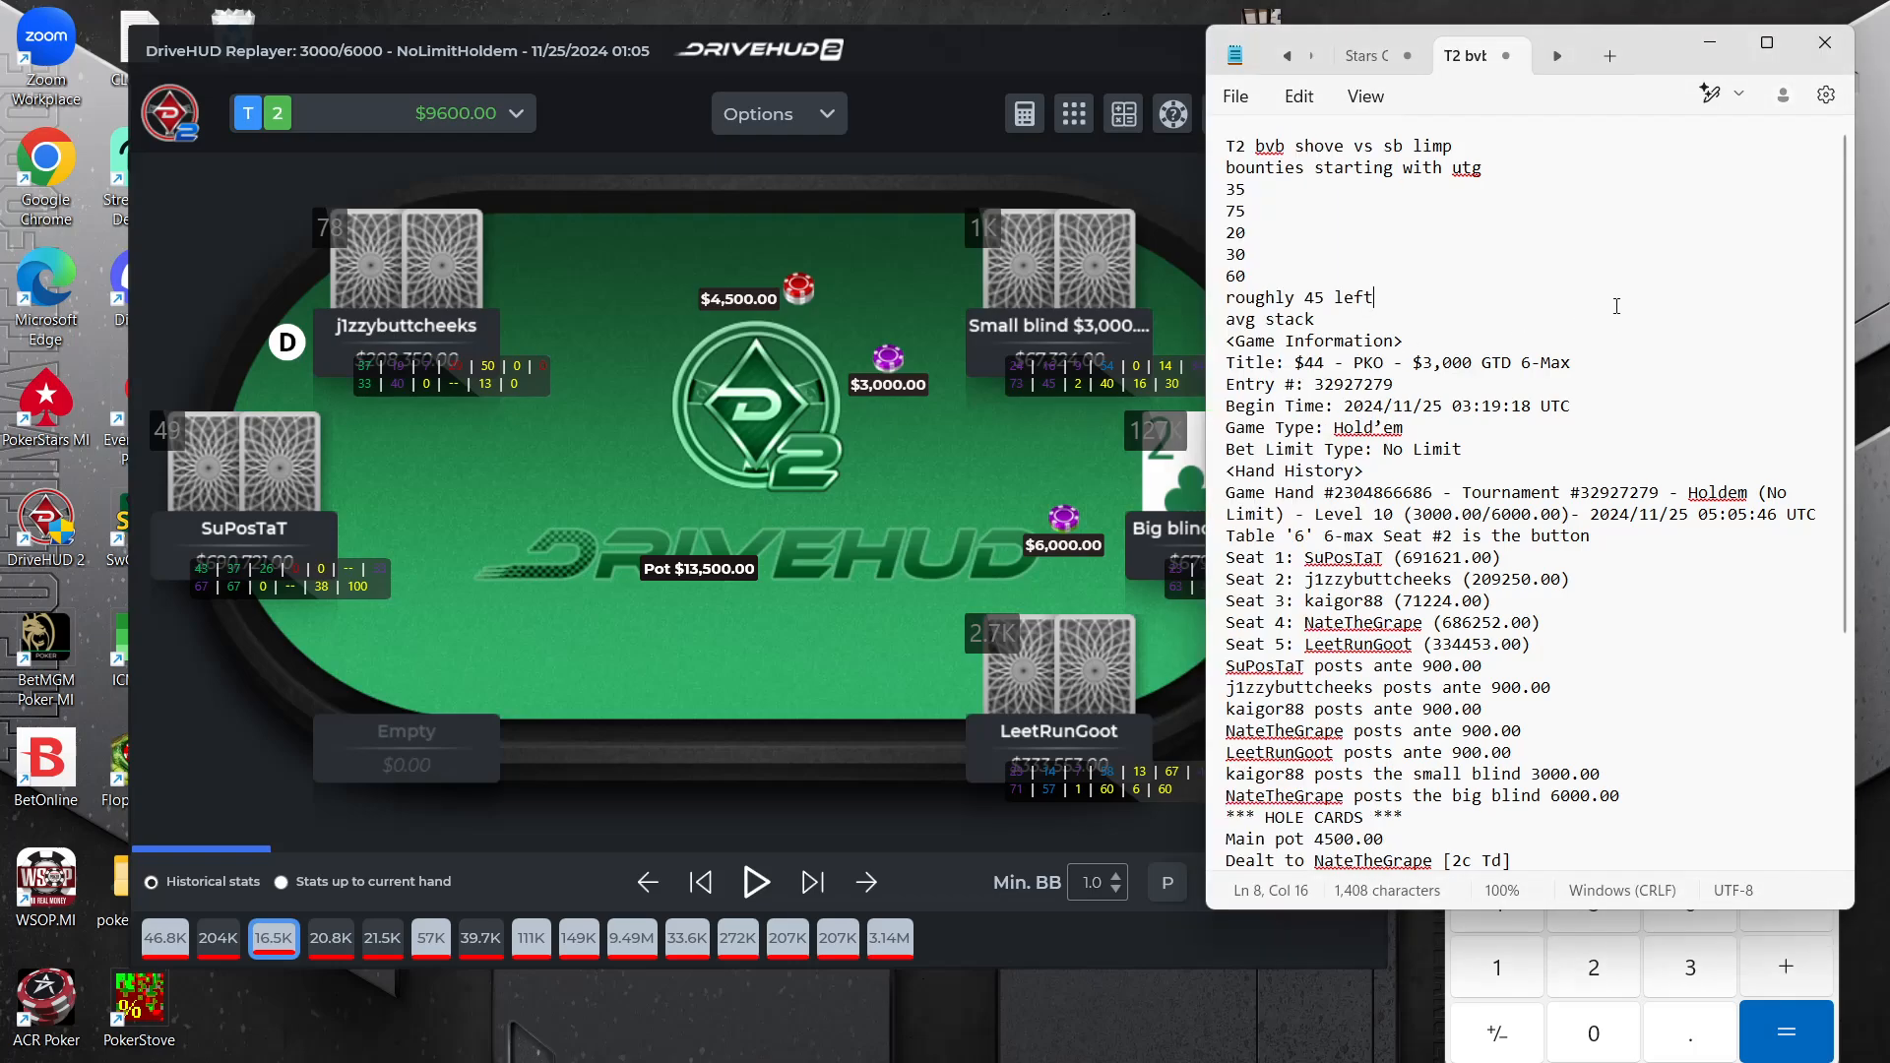
left_click(777, 472)
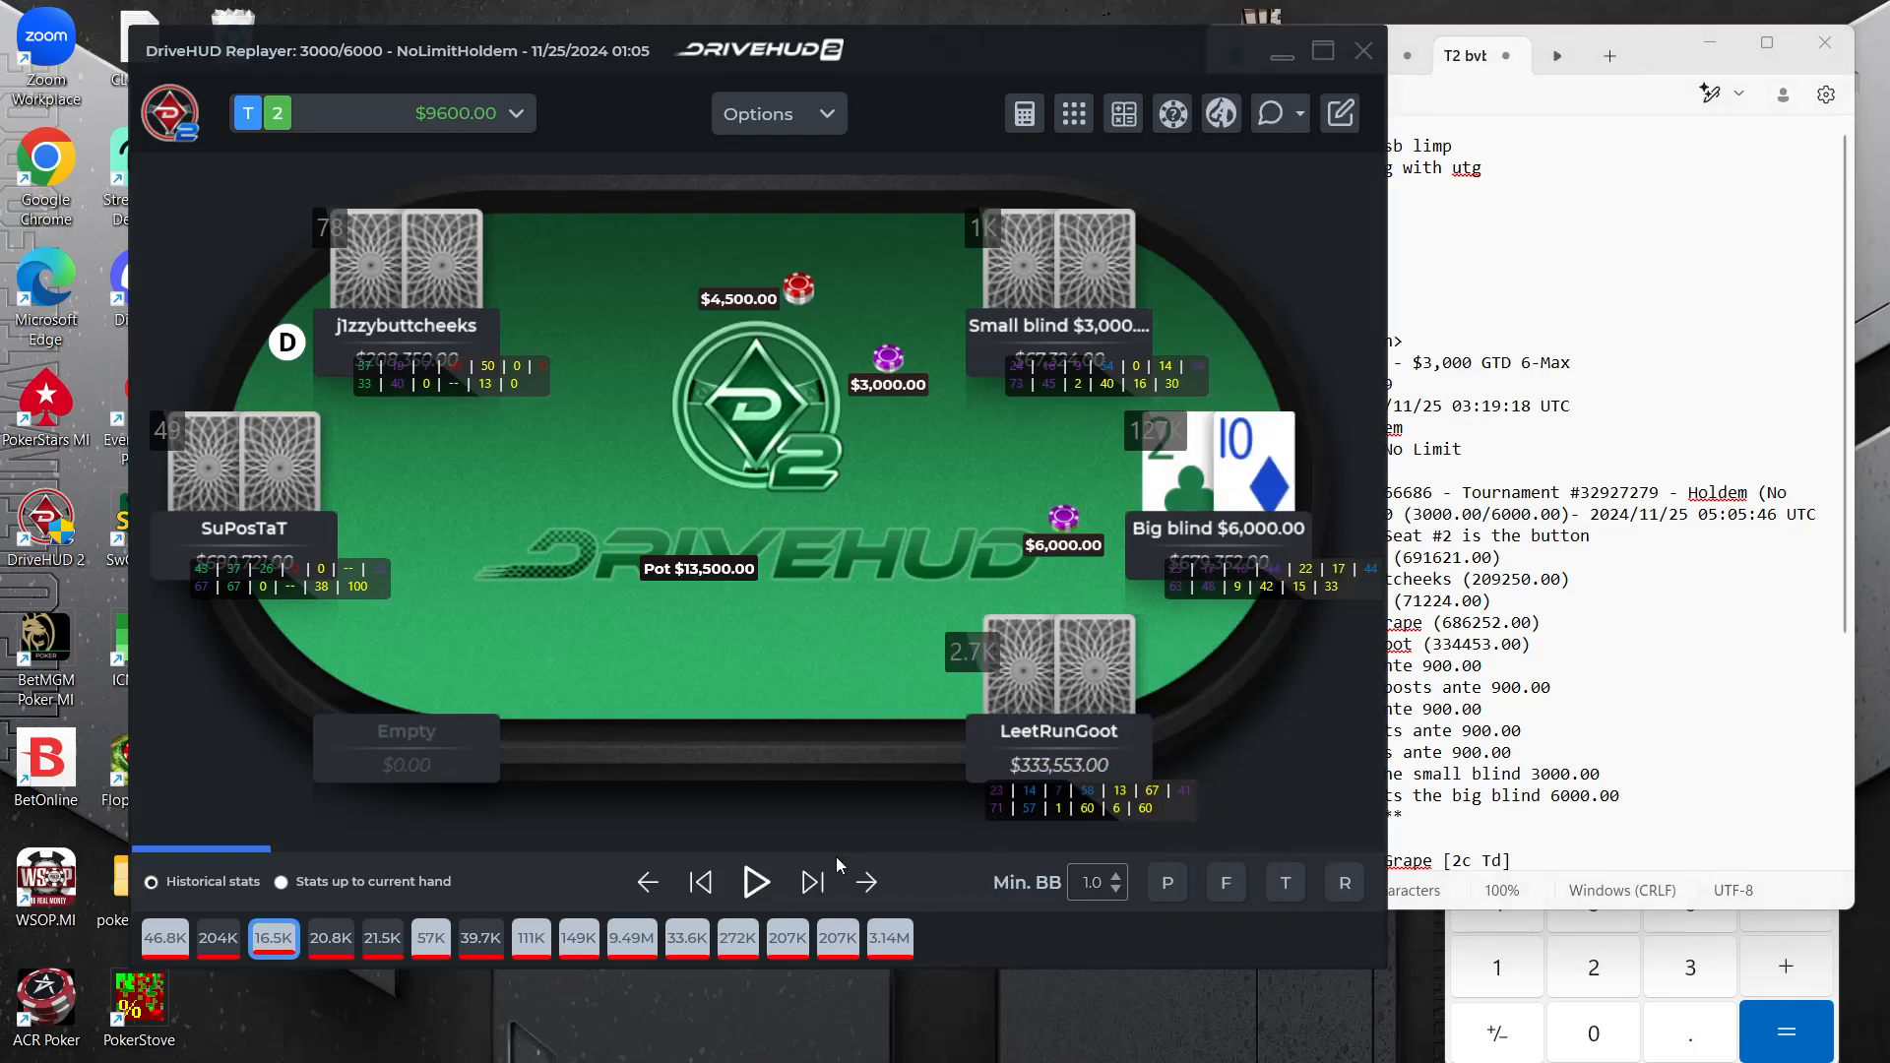
Advance the T2 replay to the big blind's all-in raise and move the HUD stats off both blinds' stack amounts
left_click(811, 882)
left_click(812, 882)
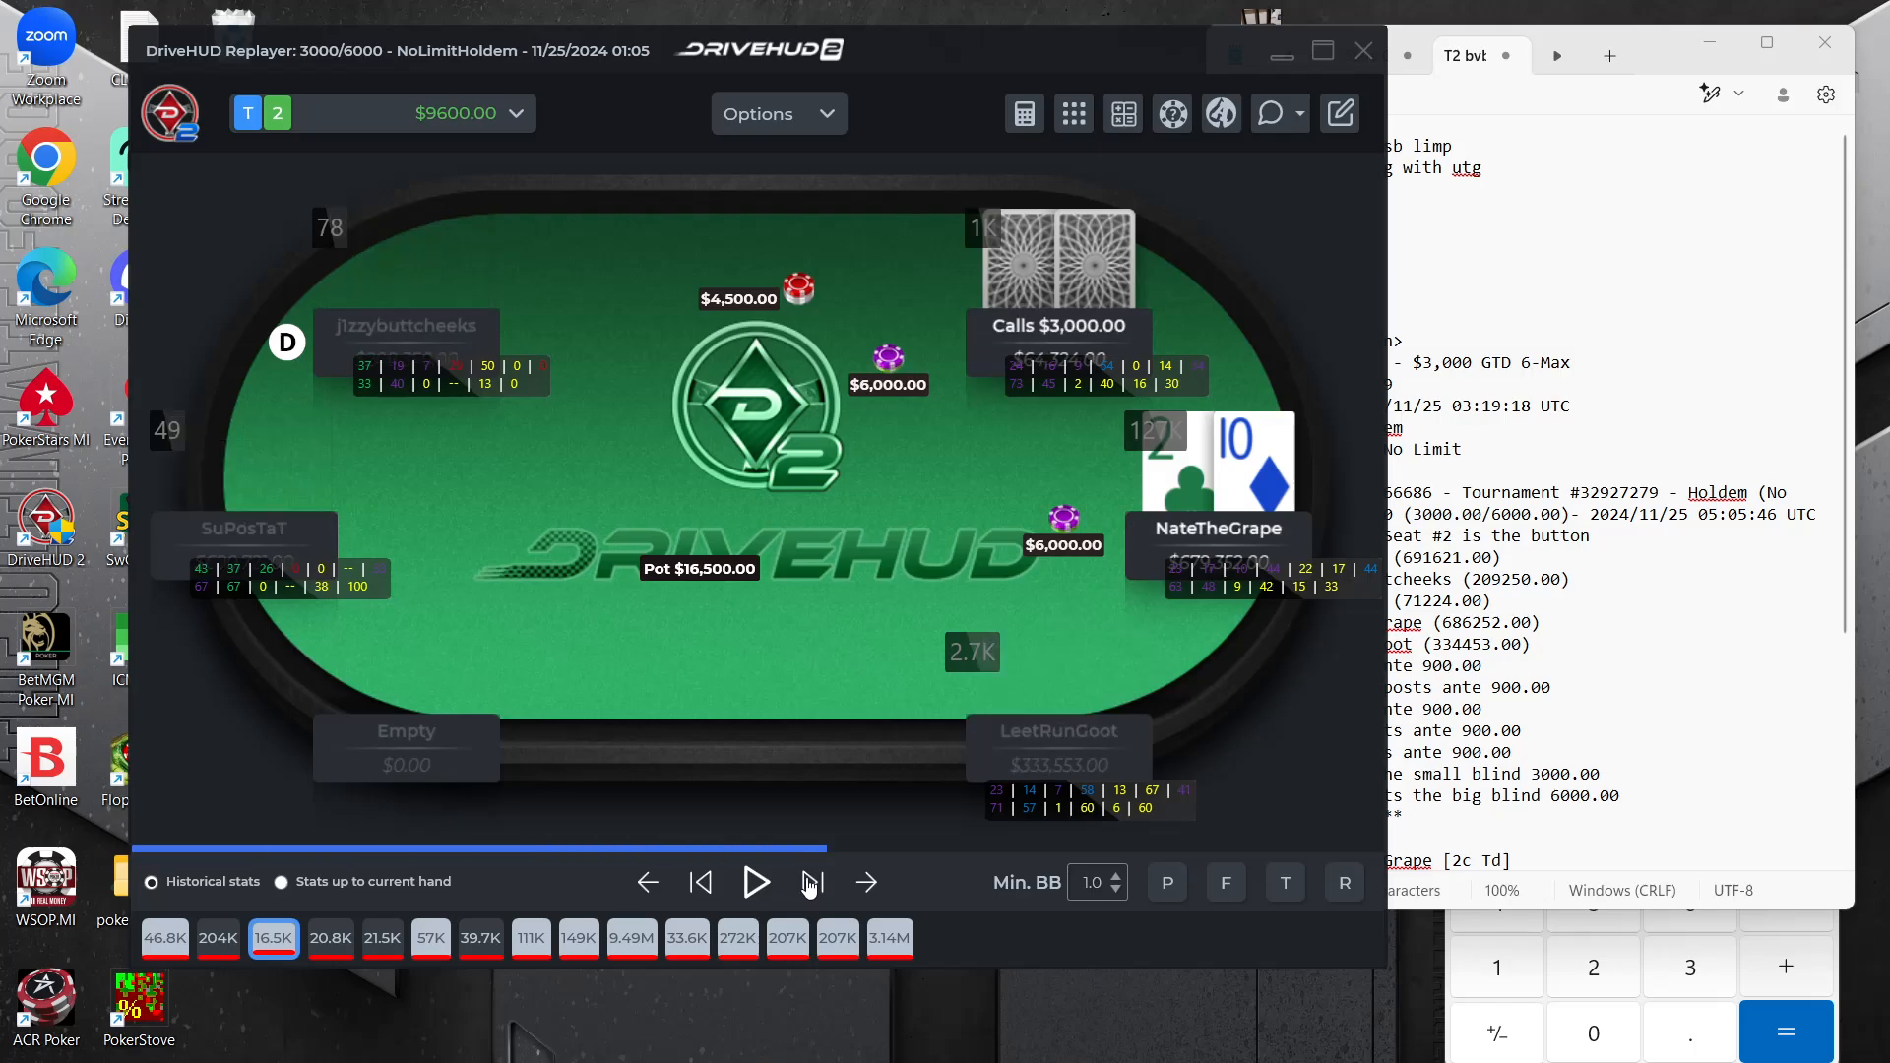
left_click(811, 882)
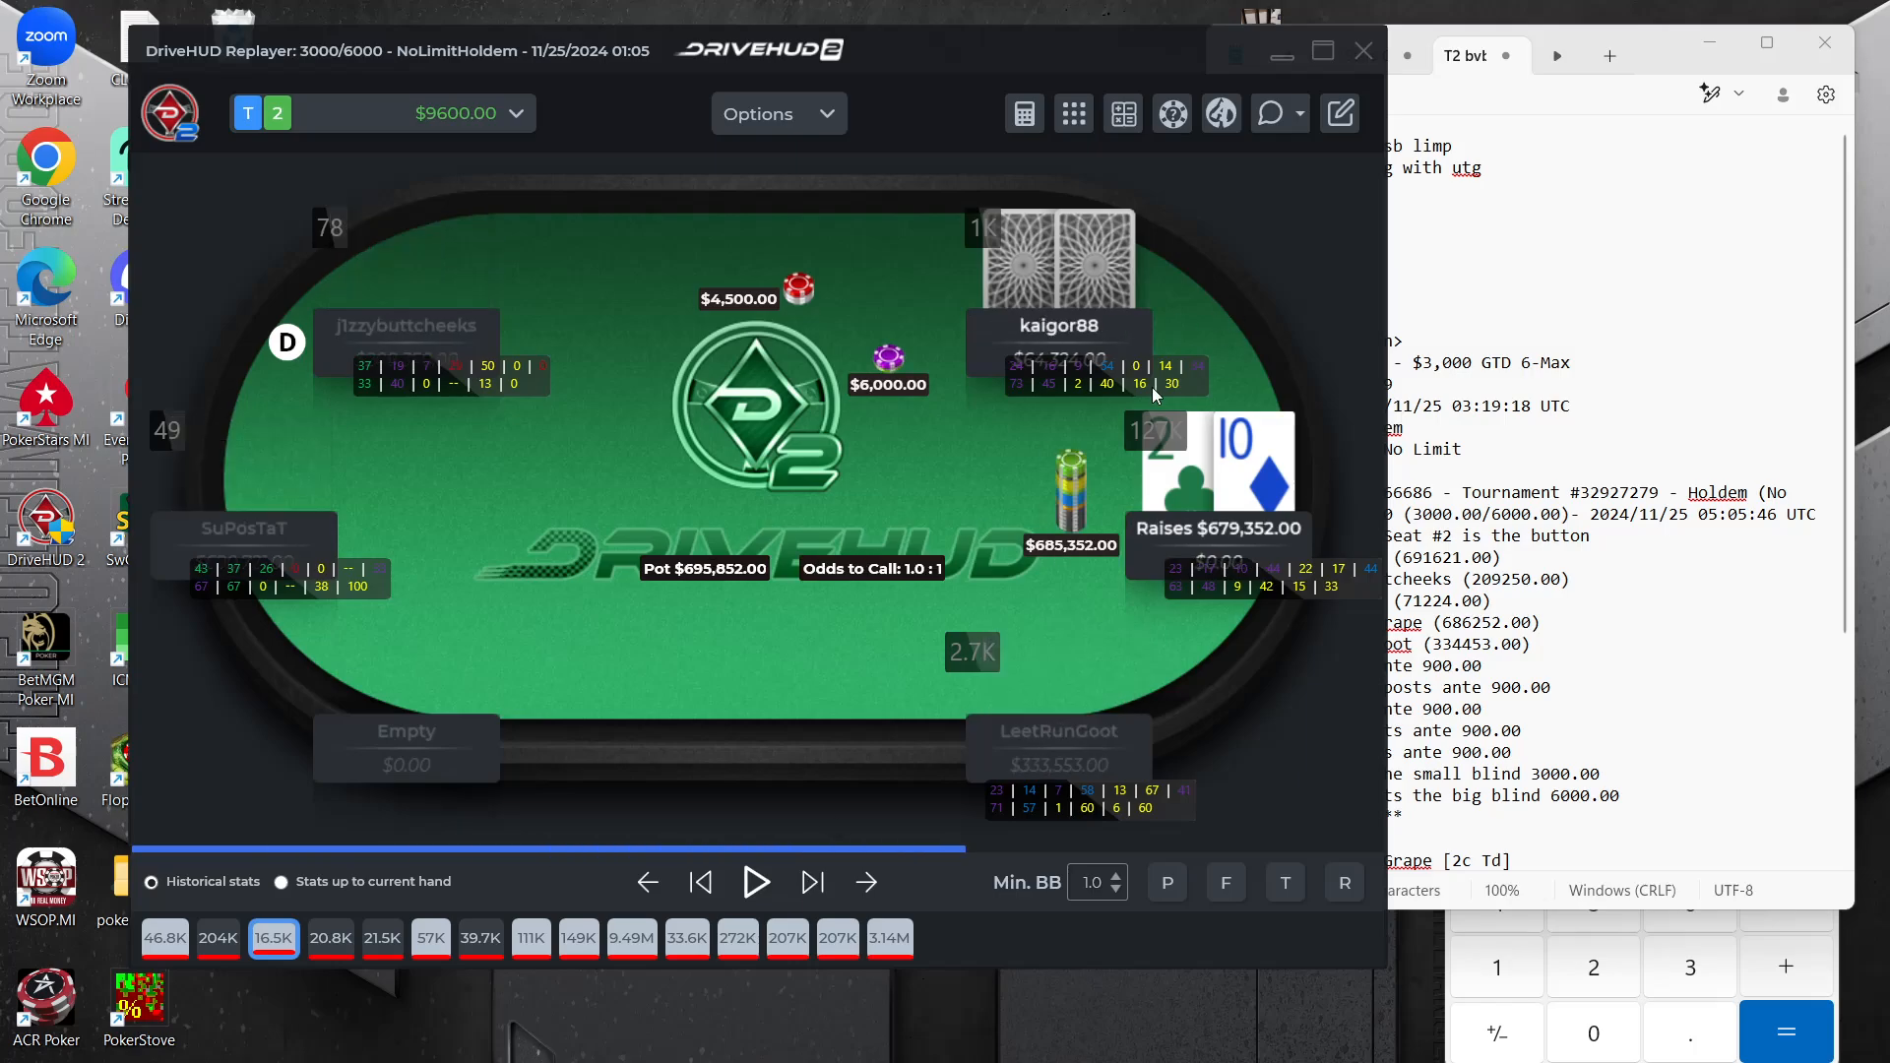
left_click_drag(1150, 387, 1101, 409)
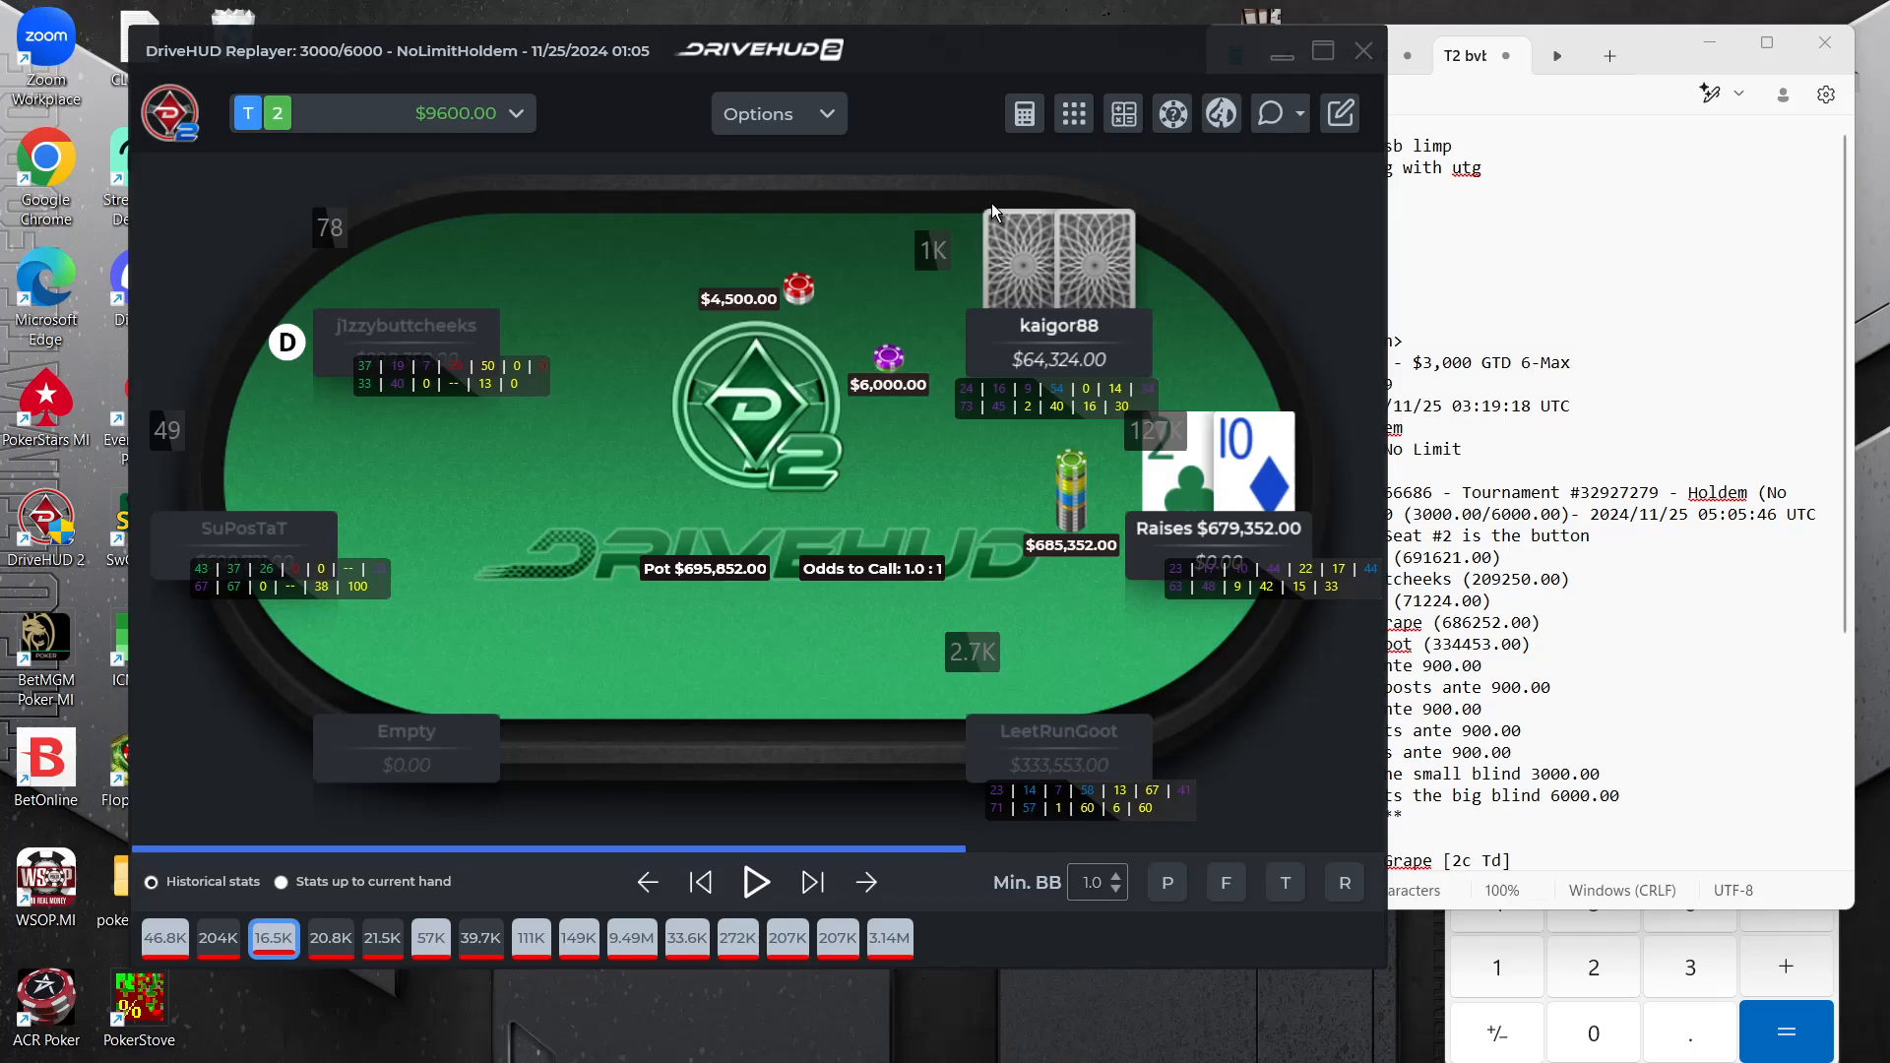
left_click_drag(1225, 593, 1199, 622)
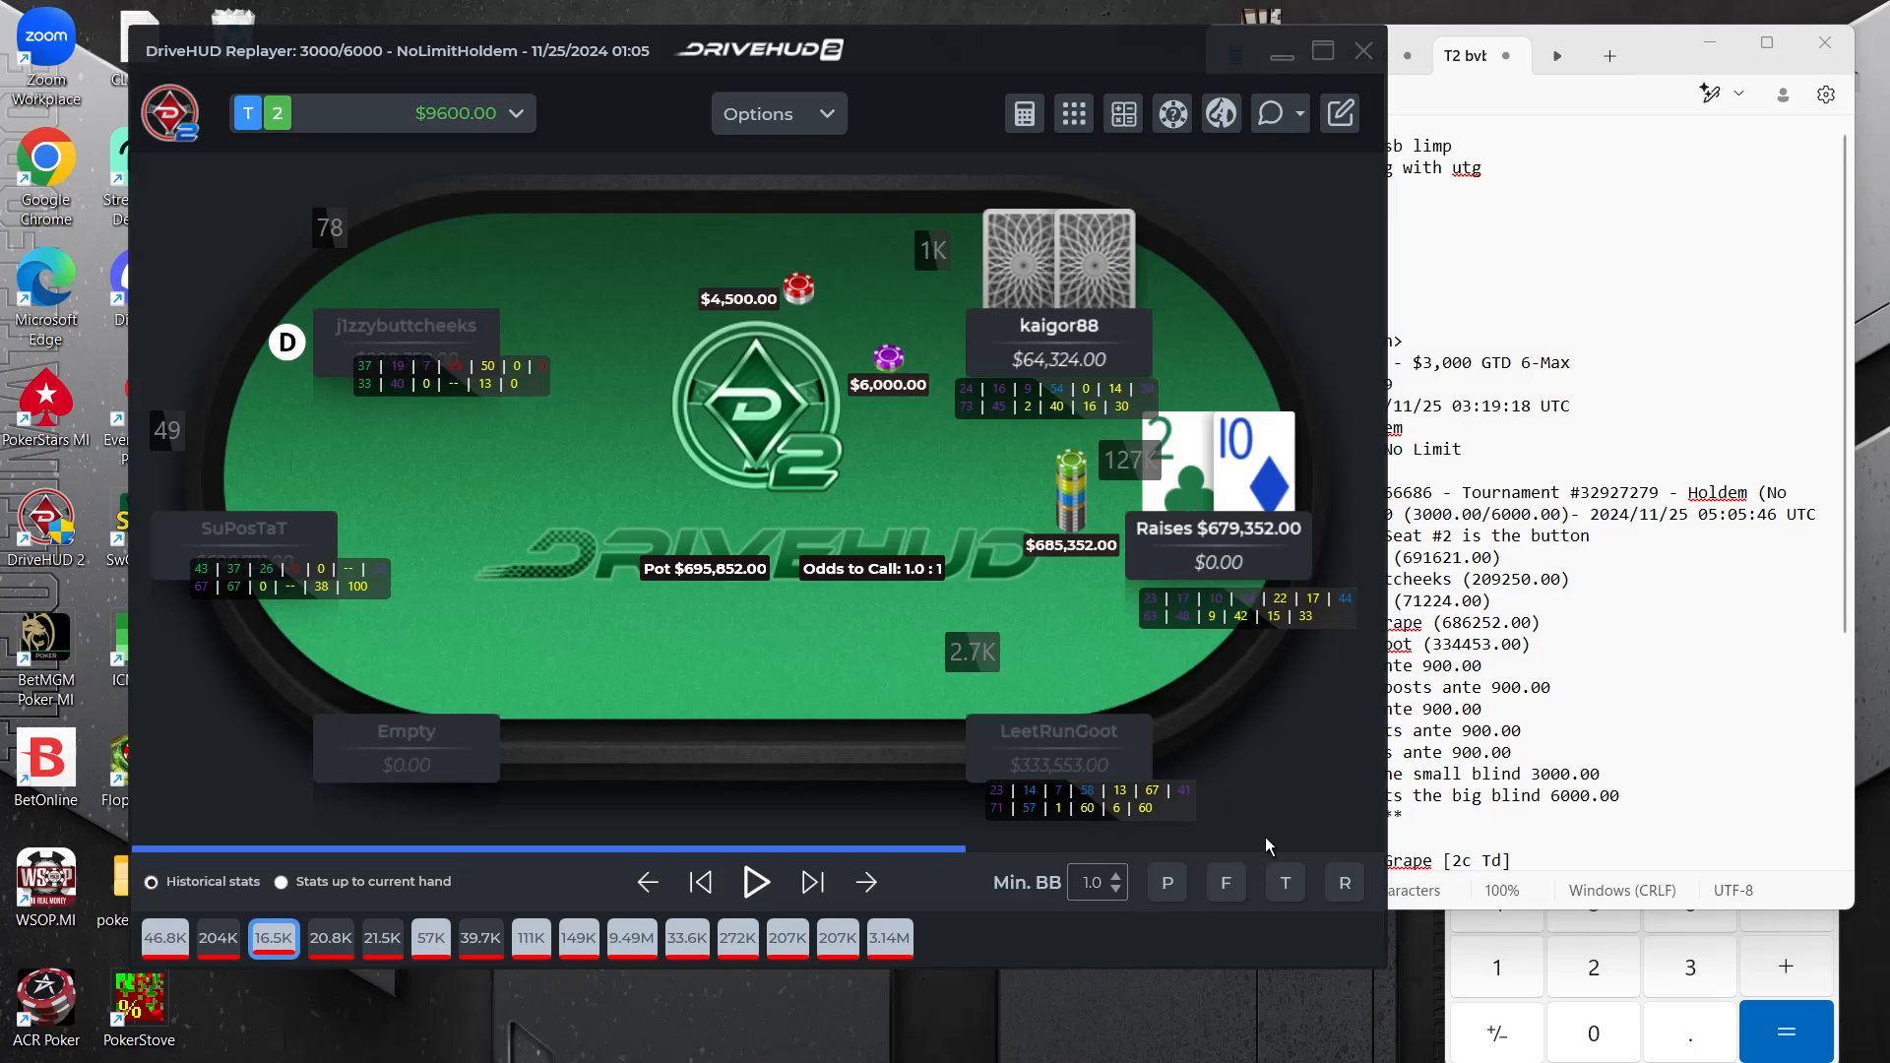
Switch to ICMIZER and create a new tournament structure from the Sharkscope file 44pkoACR.json
mouse_move(1137, 1062)
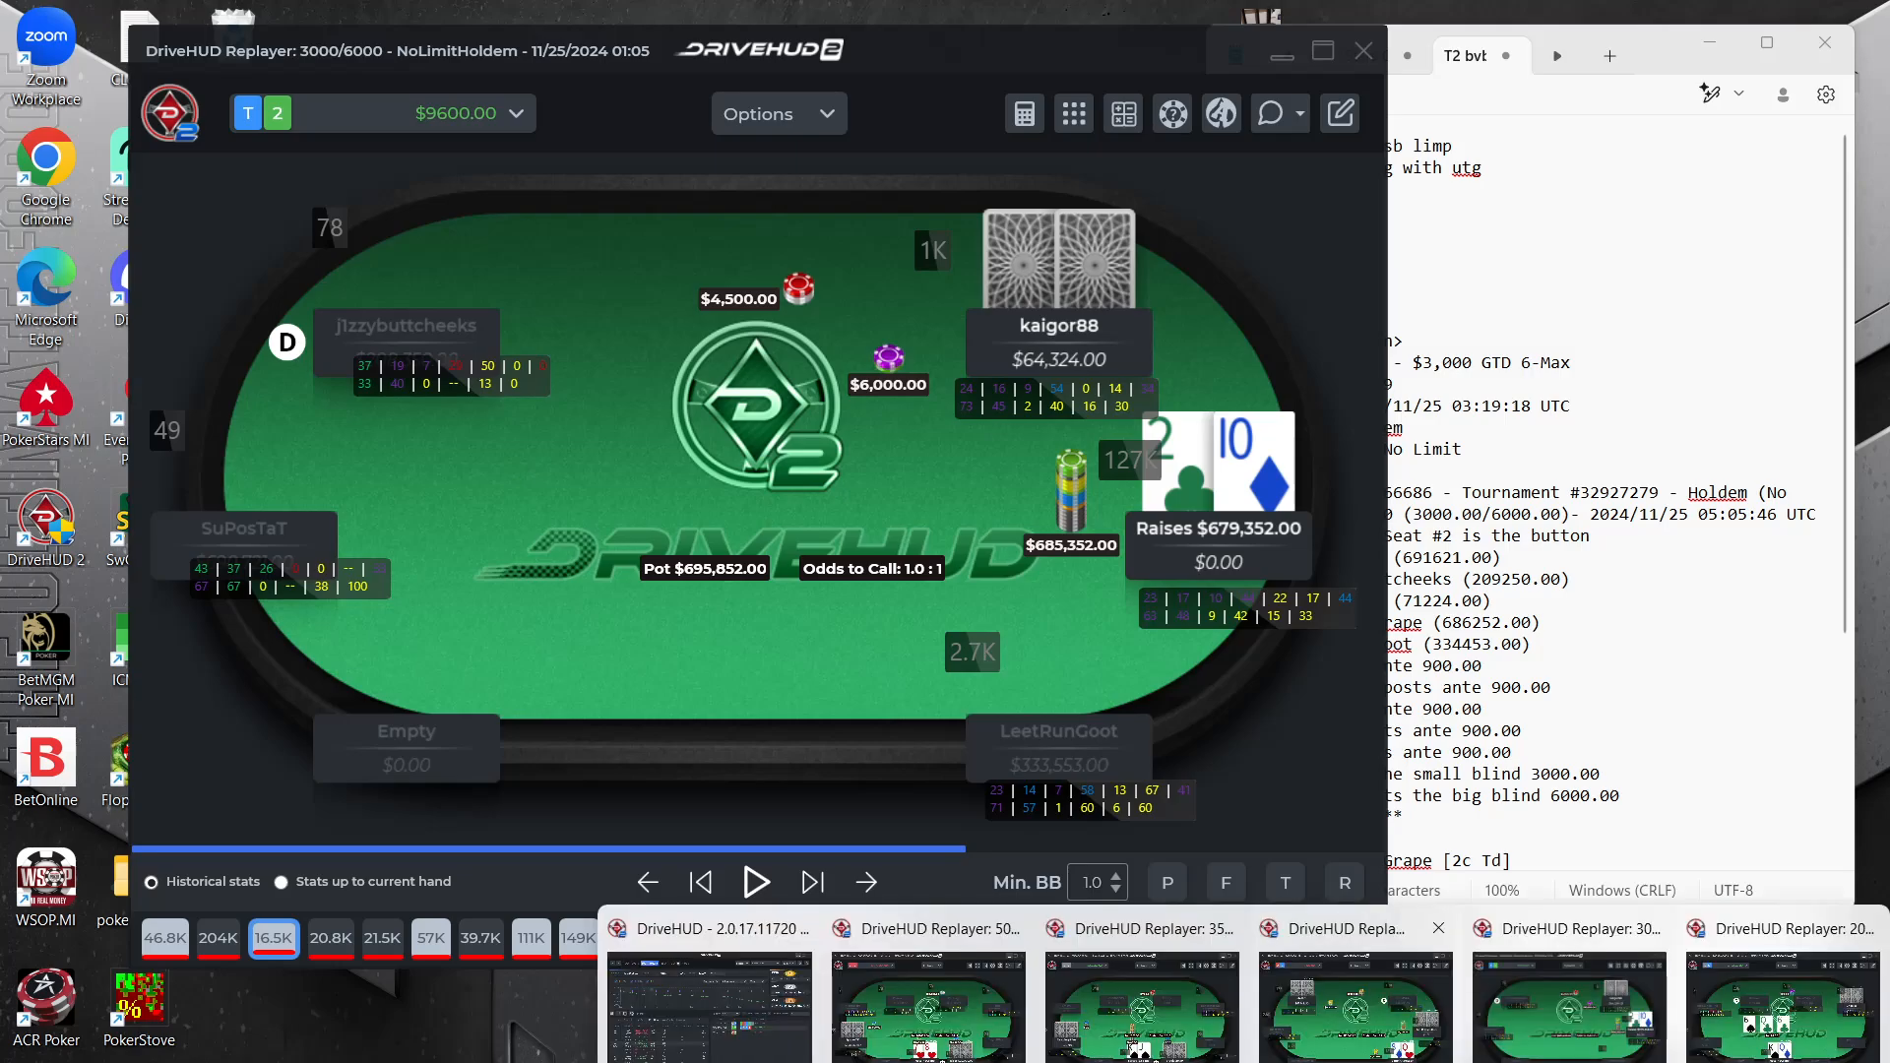
left_click(1408, 1061)
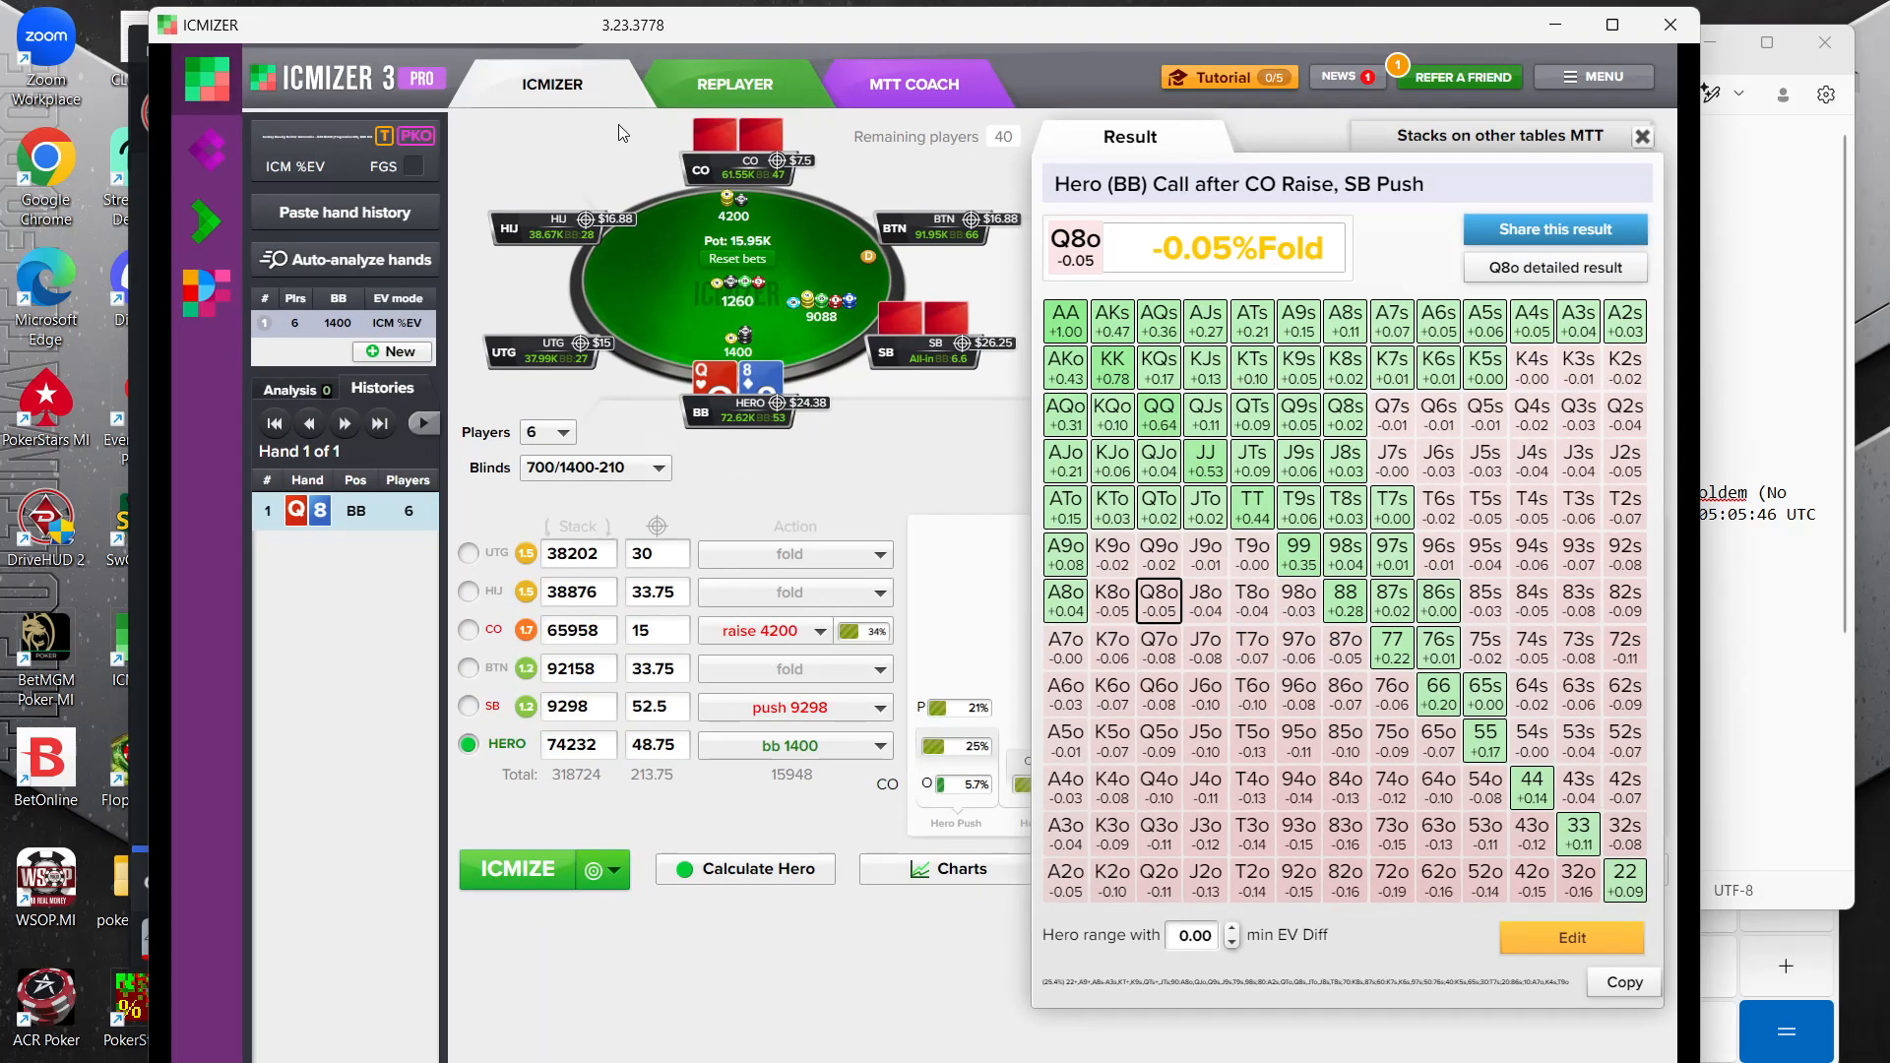
left_click(308, 132)
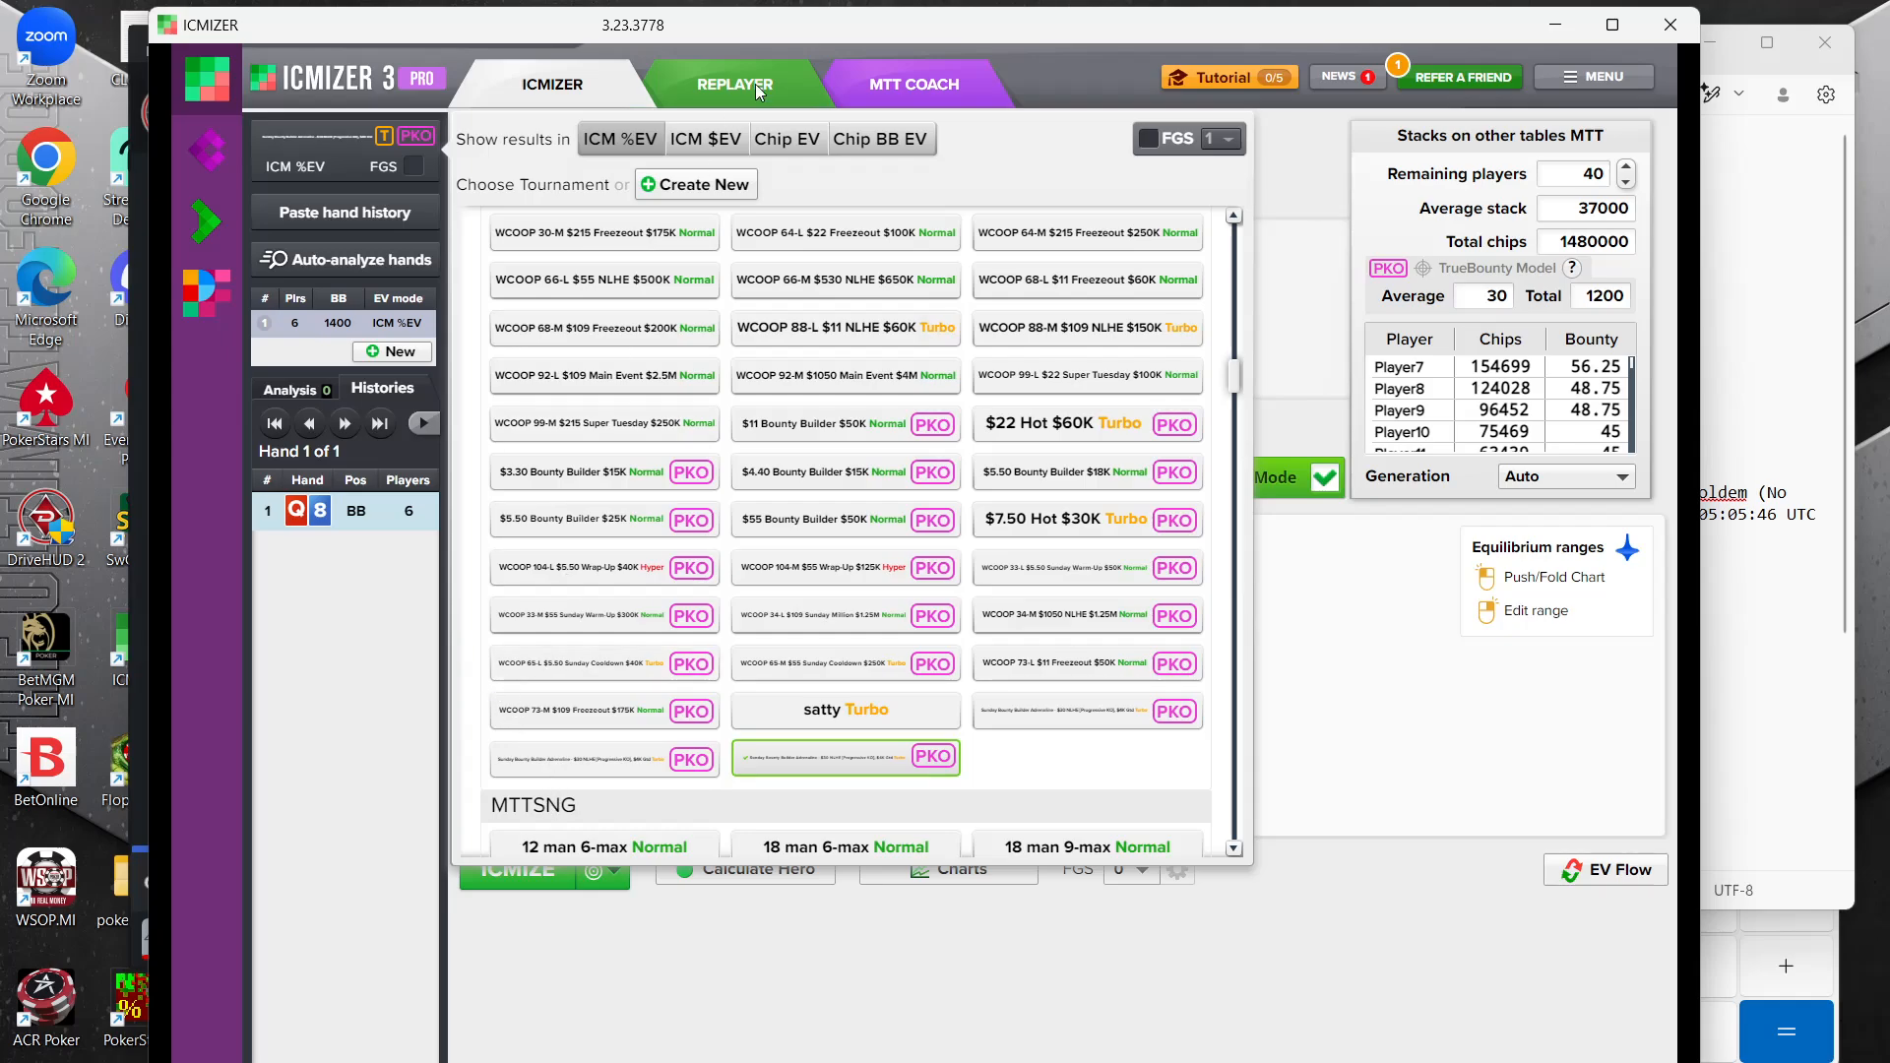
left_click(695, 184)
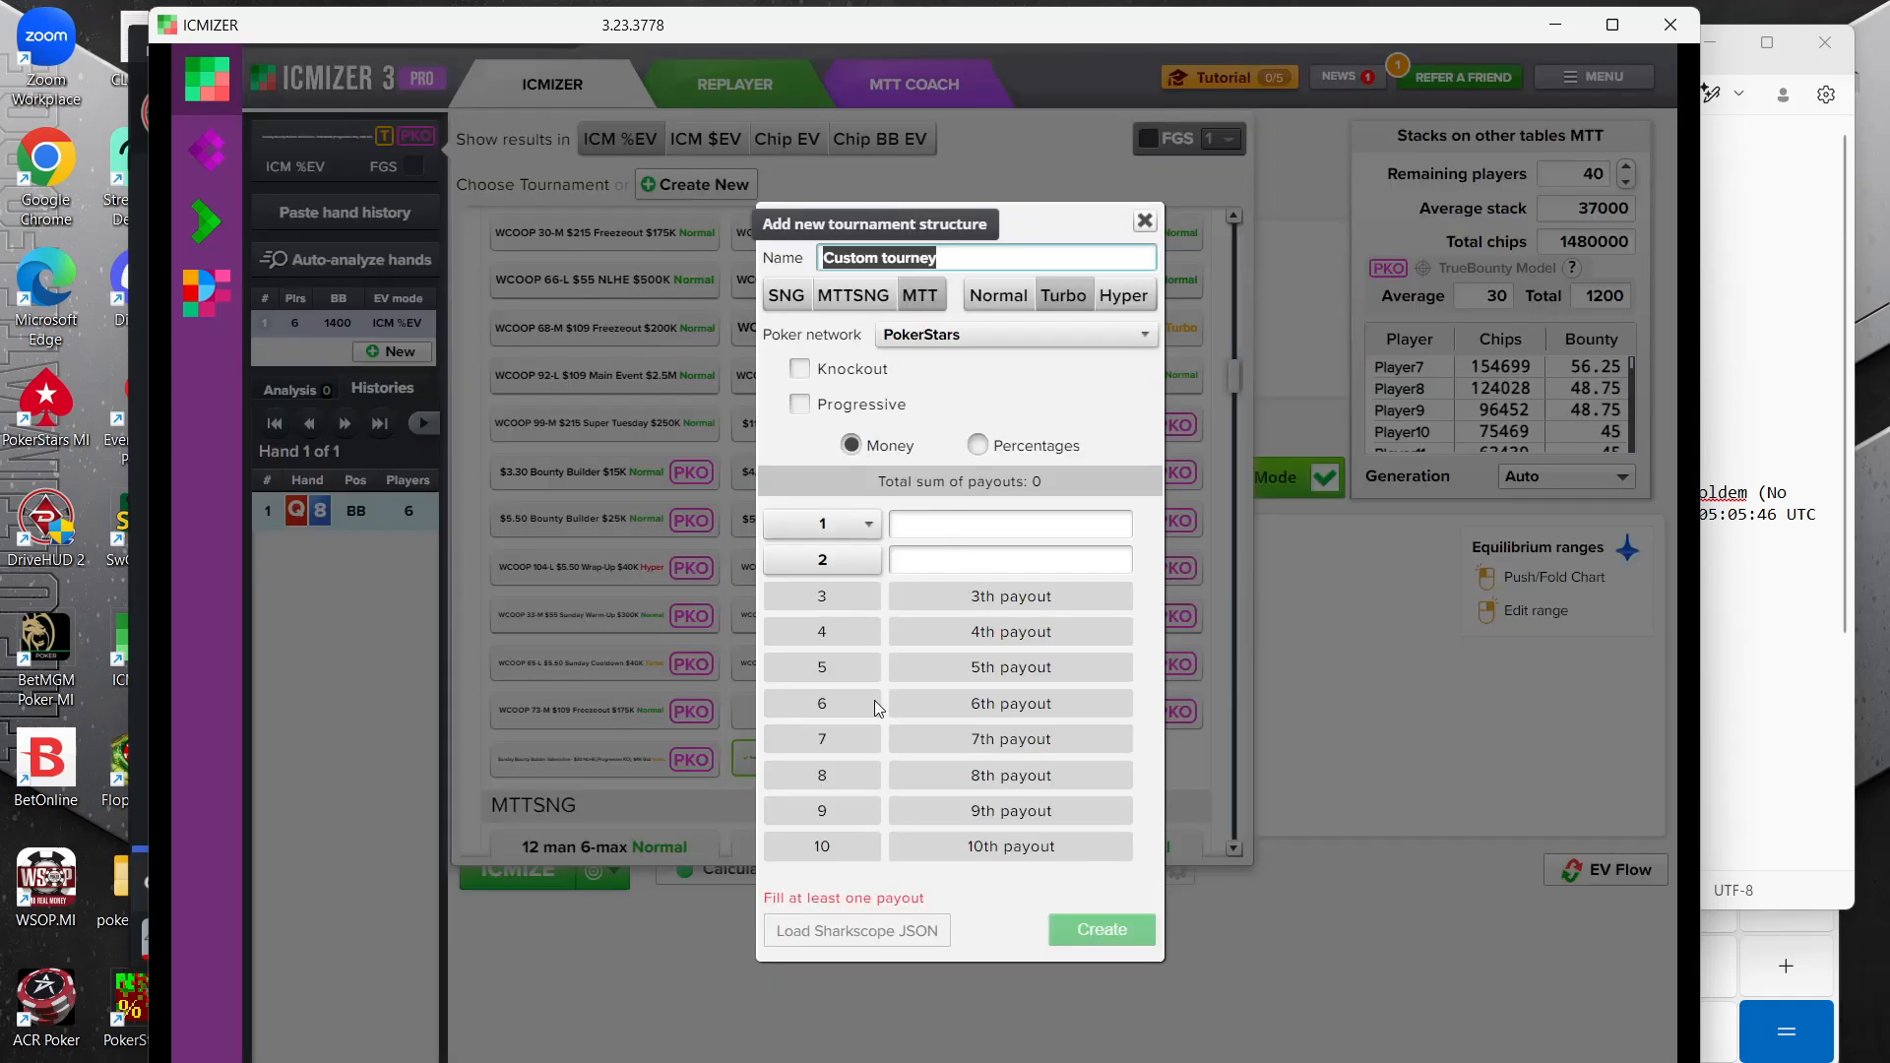
left_click(866, 930)
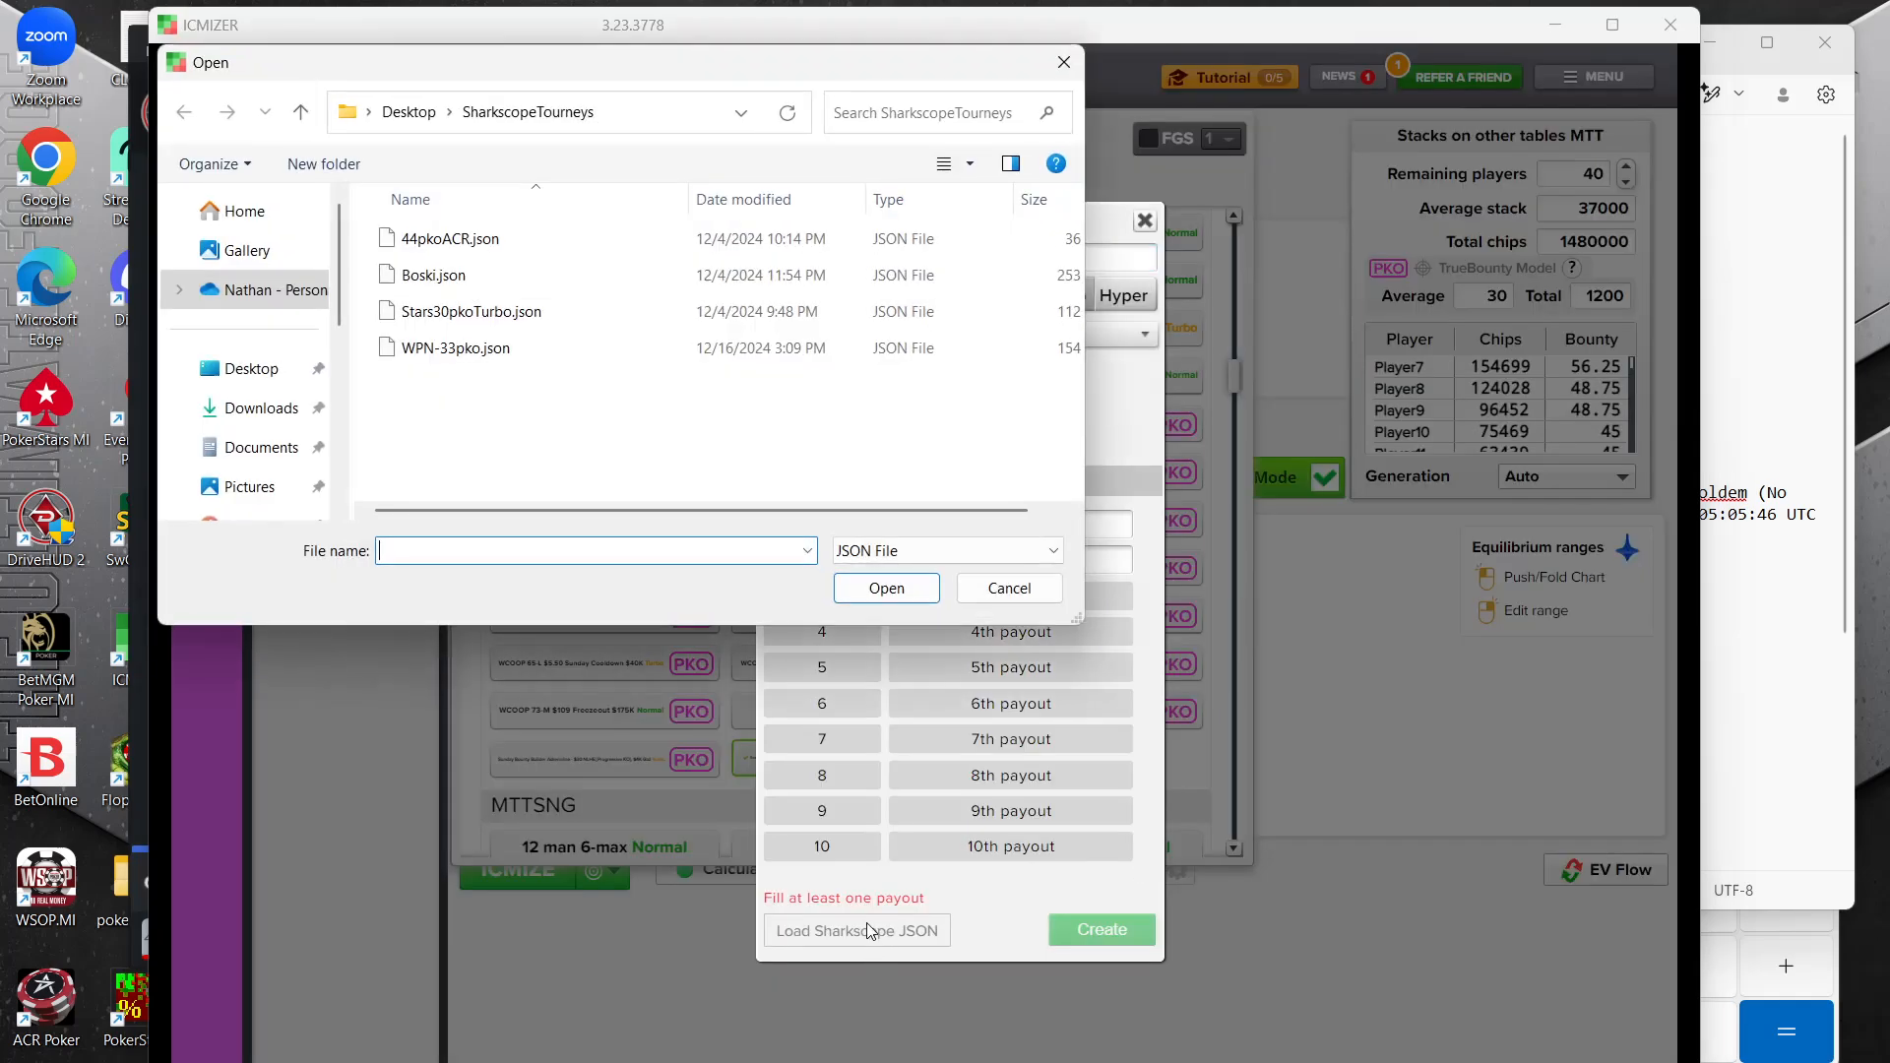
left_click(438, 238)
left_click(886, 588)
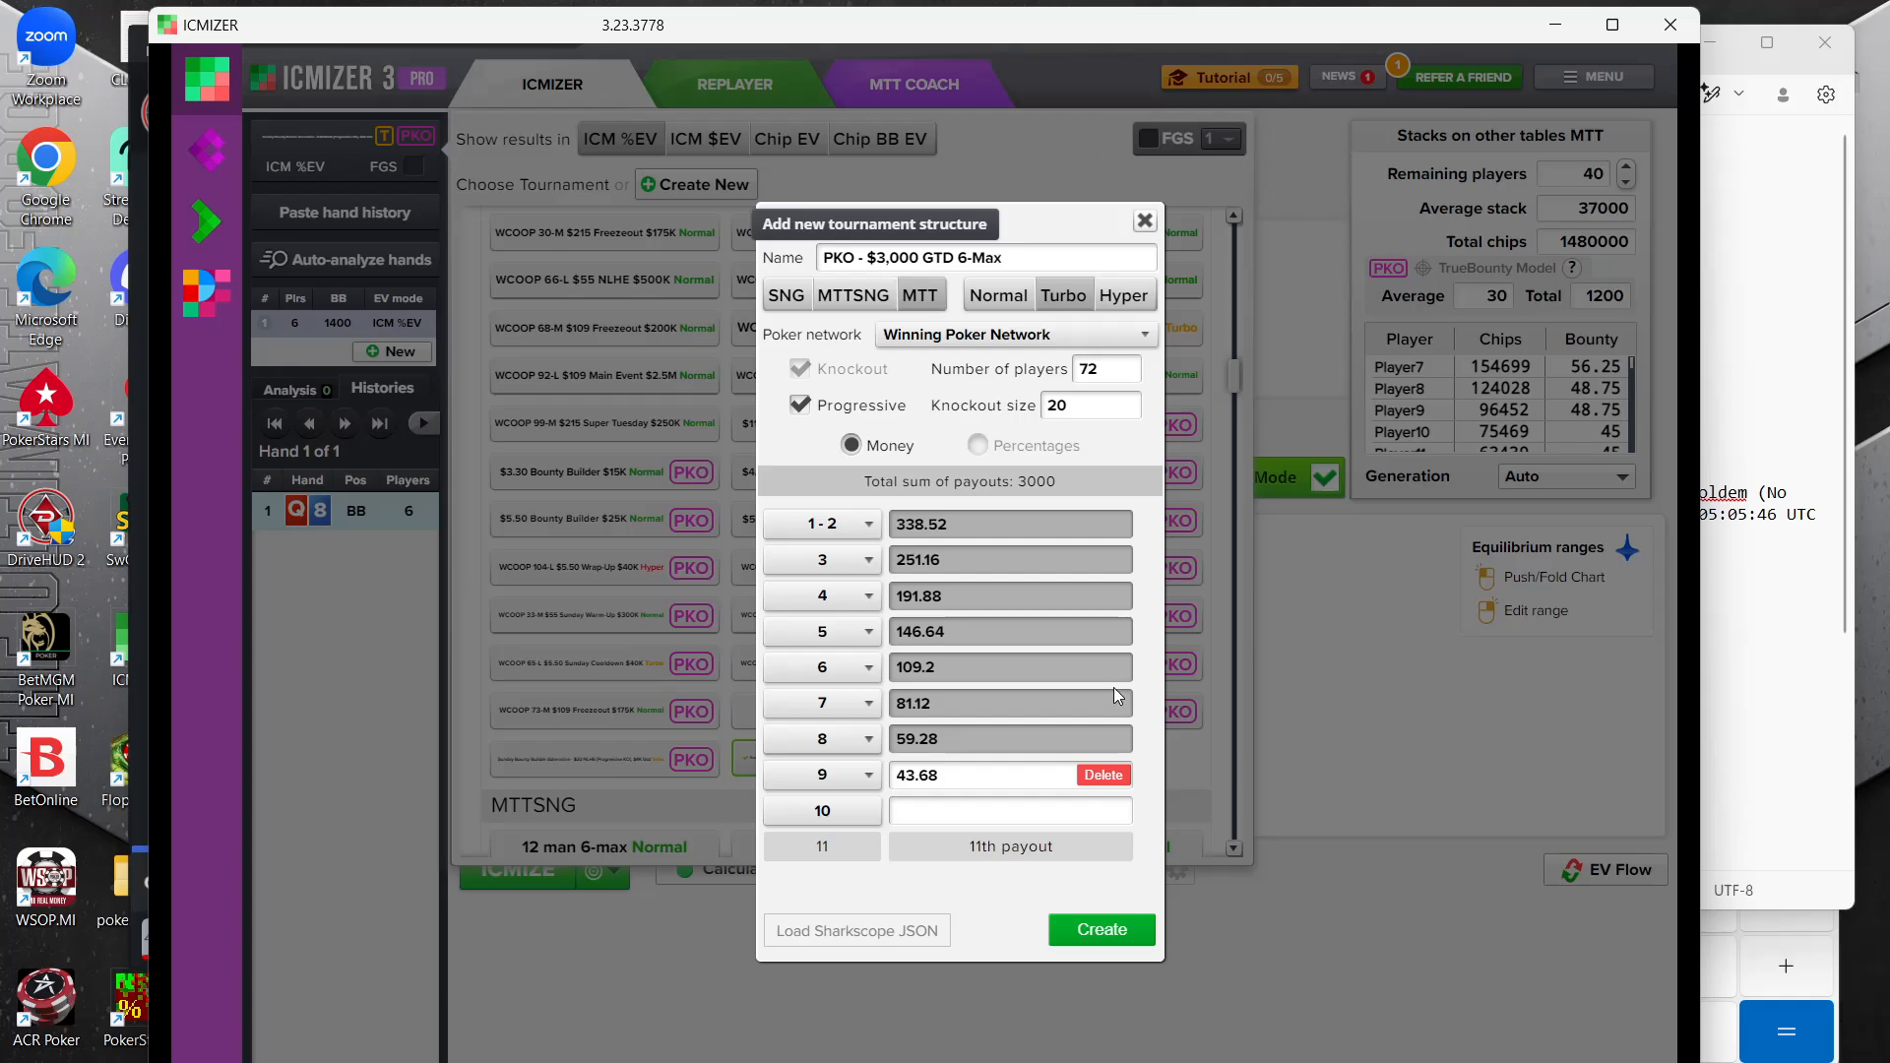
left_click(1127, 929)
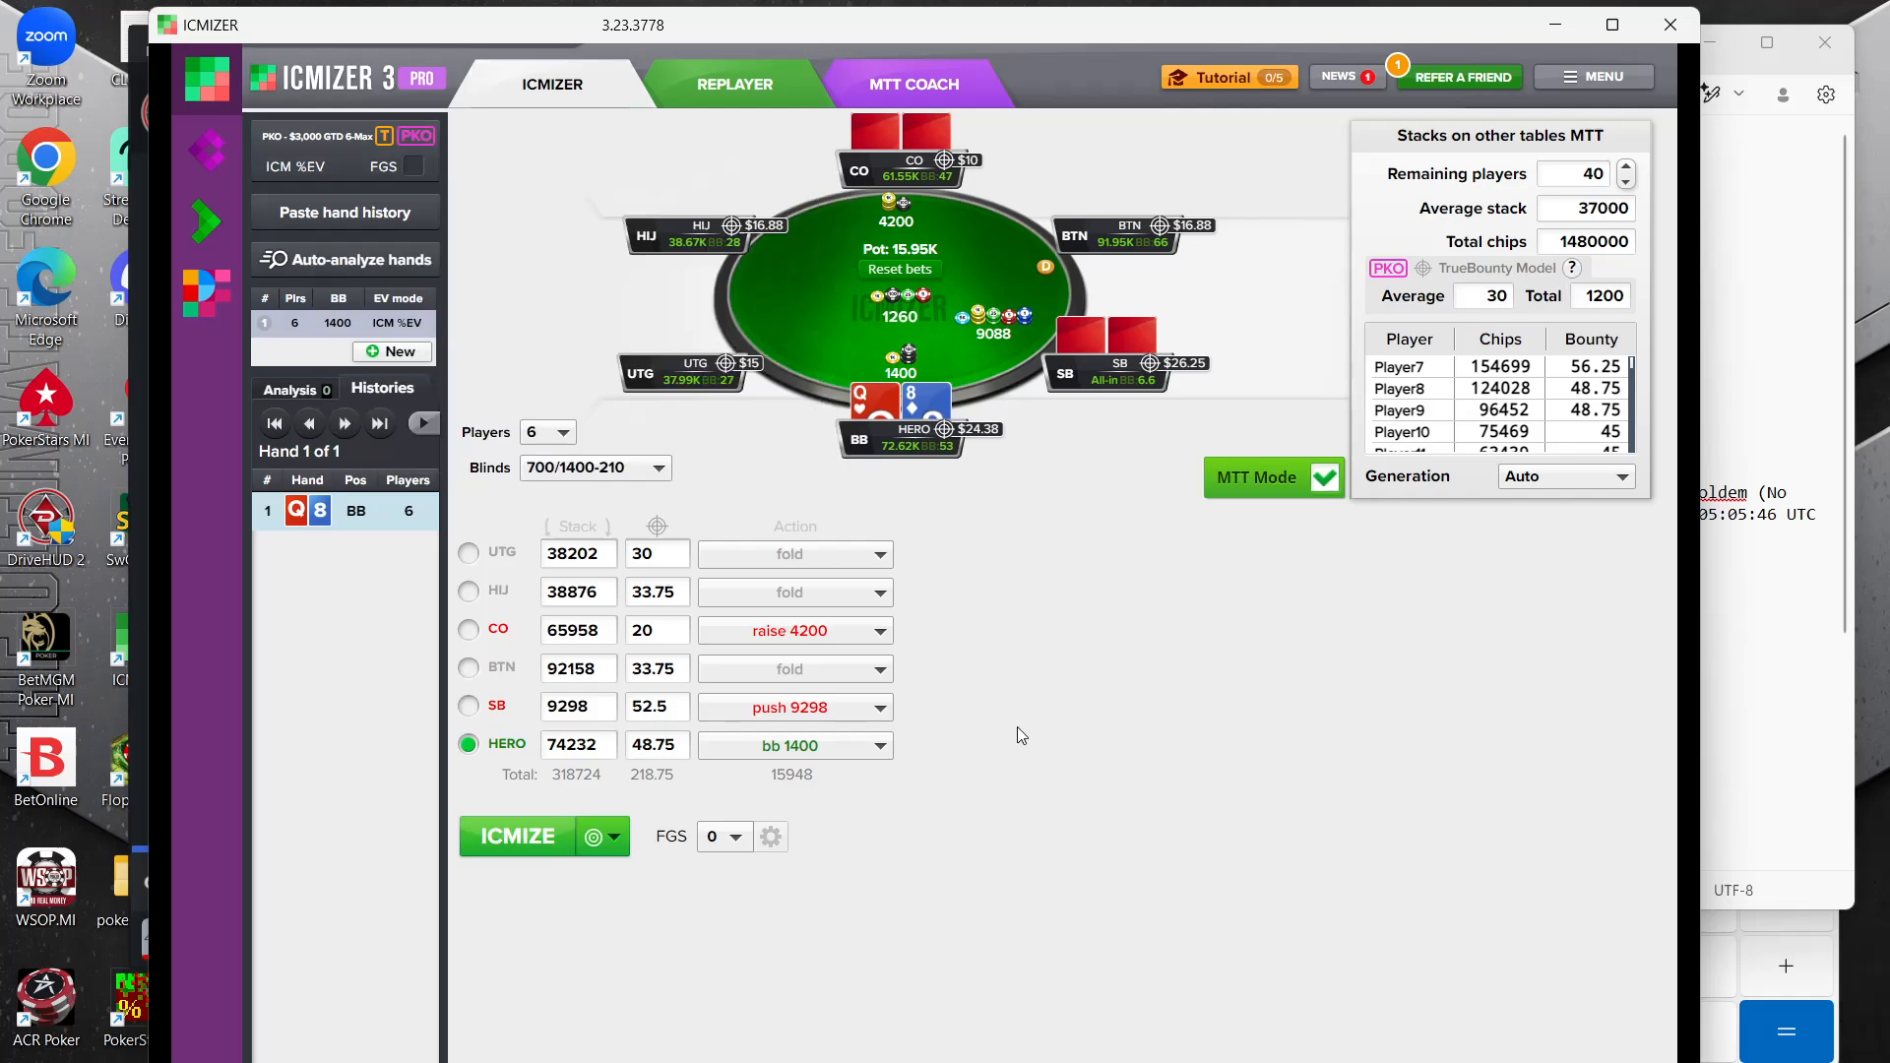
Set the remaining players in the MTT stacks settings to 48
mouse_move(328, 158)
double_click(1566, 179)
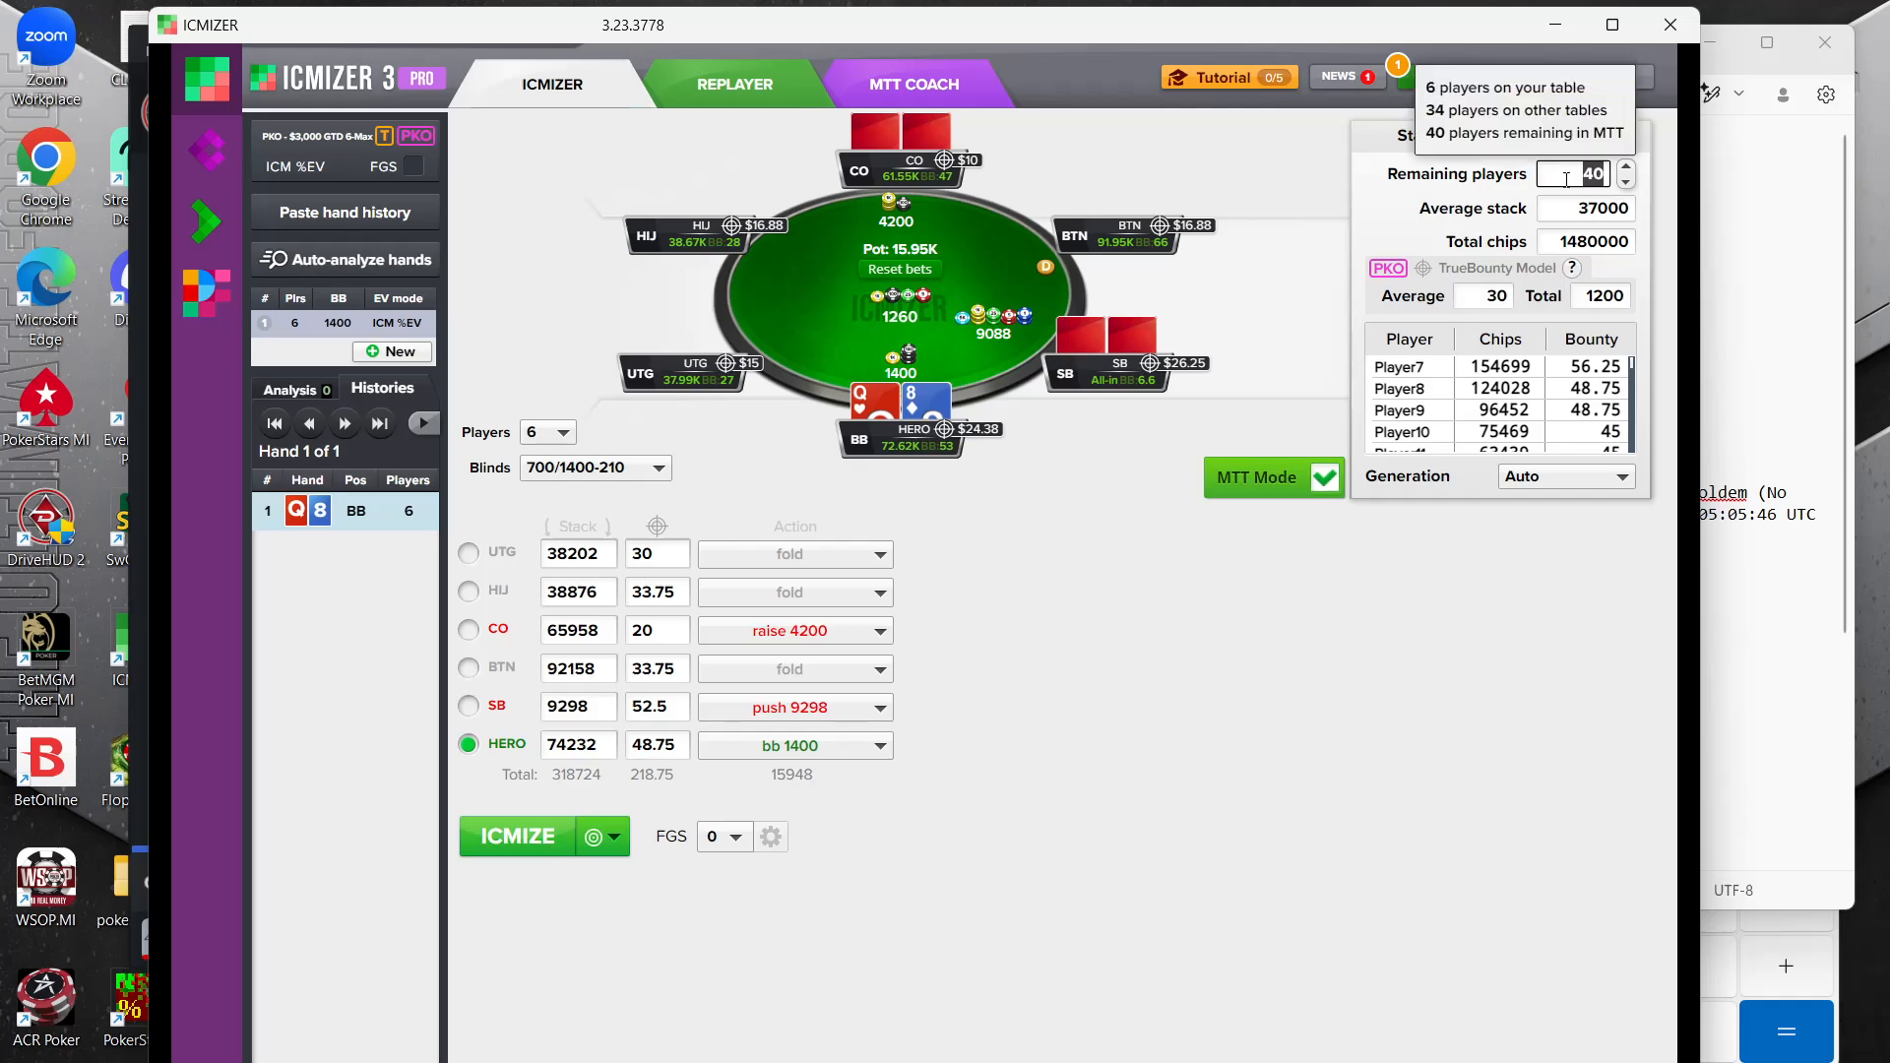
type("48")
left_click(1350, 913)
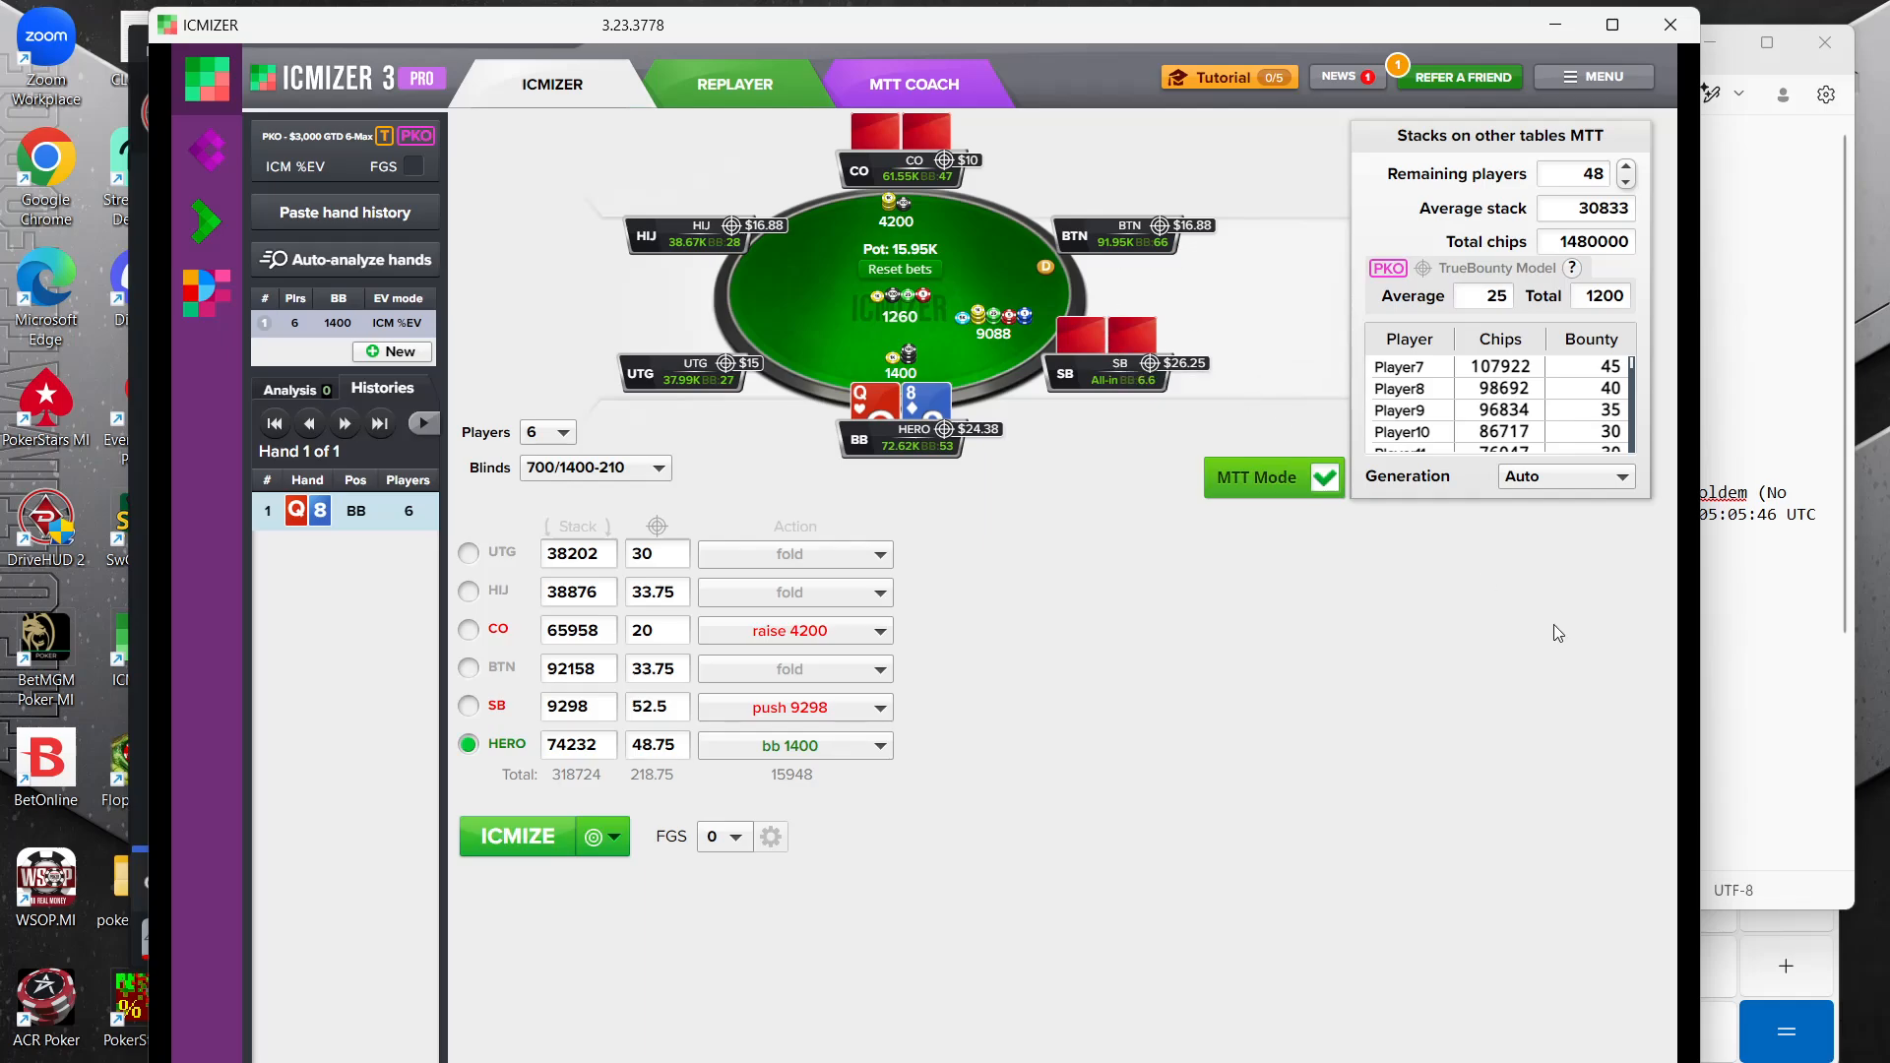
Bring up the calculator and the T2 note to check the average-stack entry, and return to ICMIZER
left_click(1723, 1045)
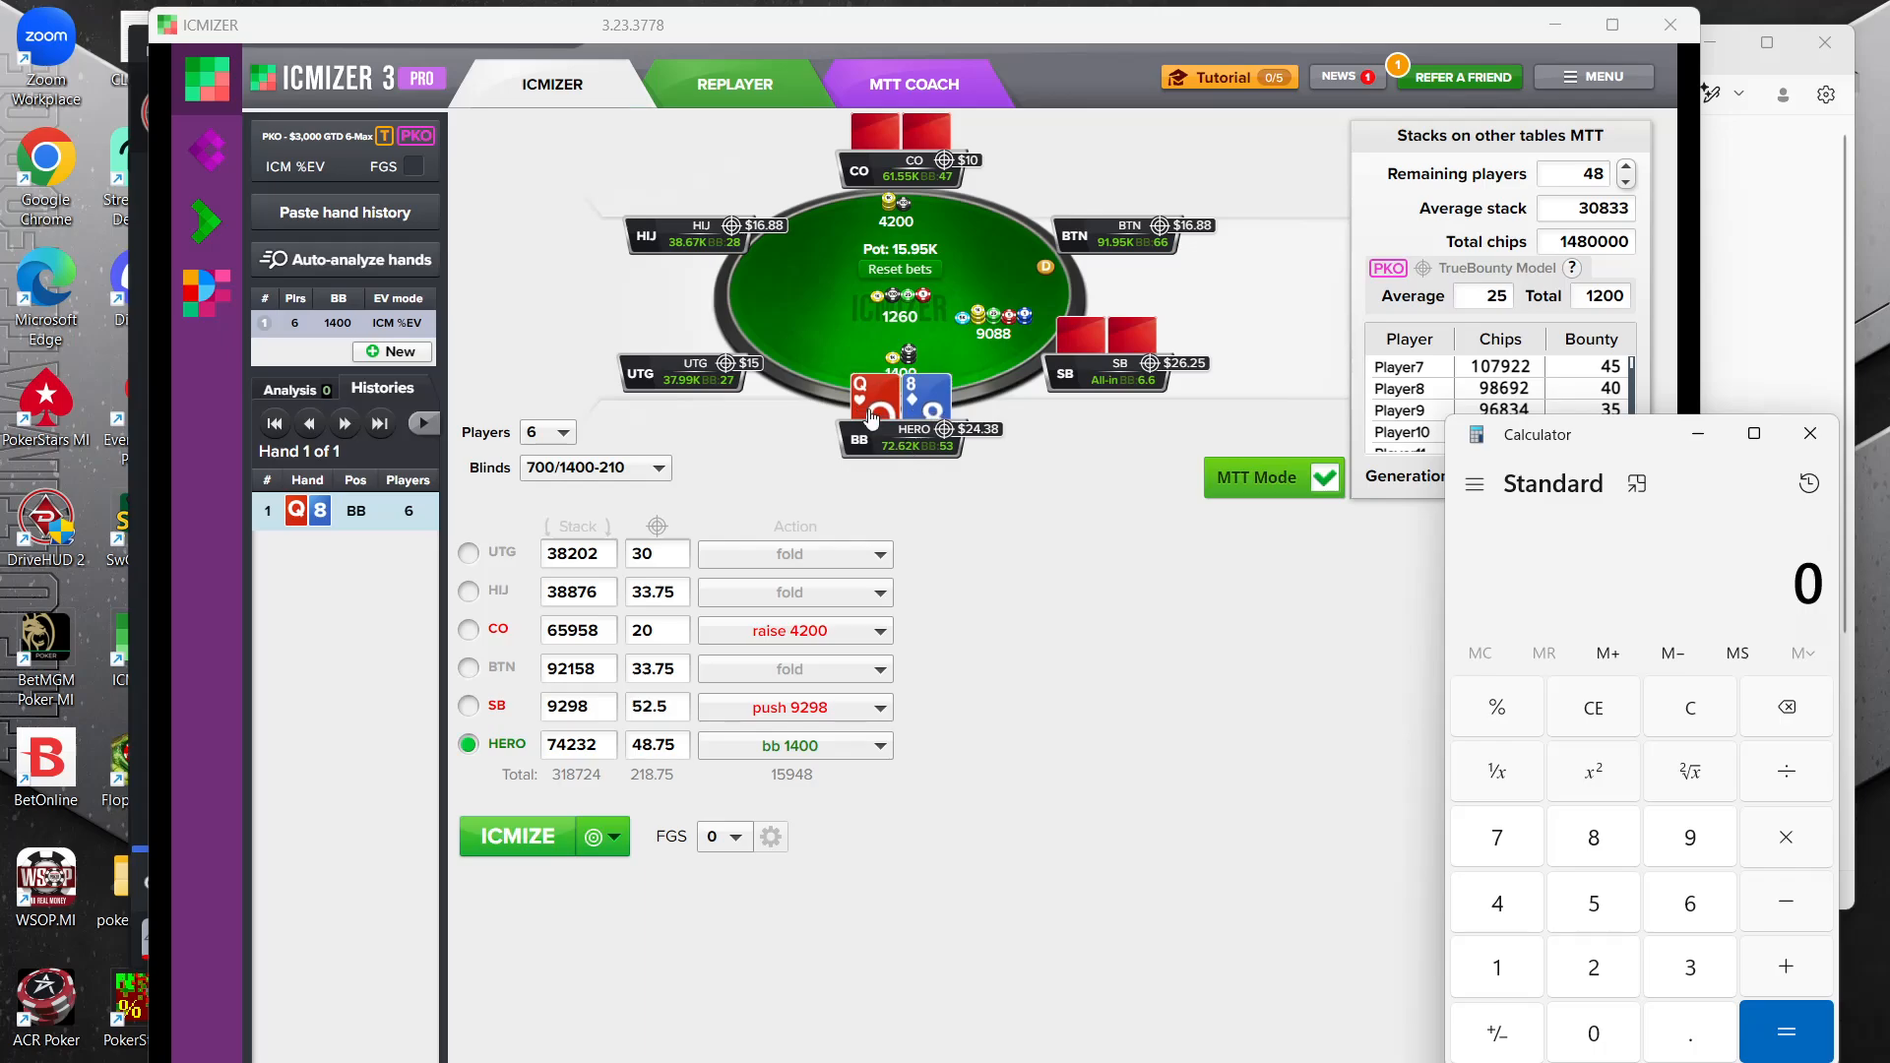
left_click(1782, 311)
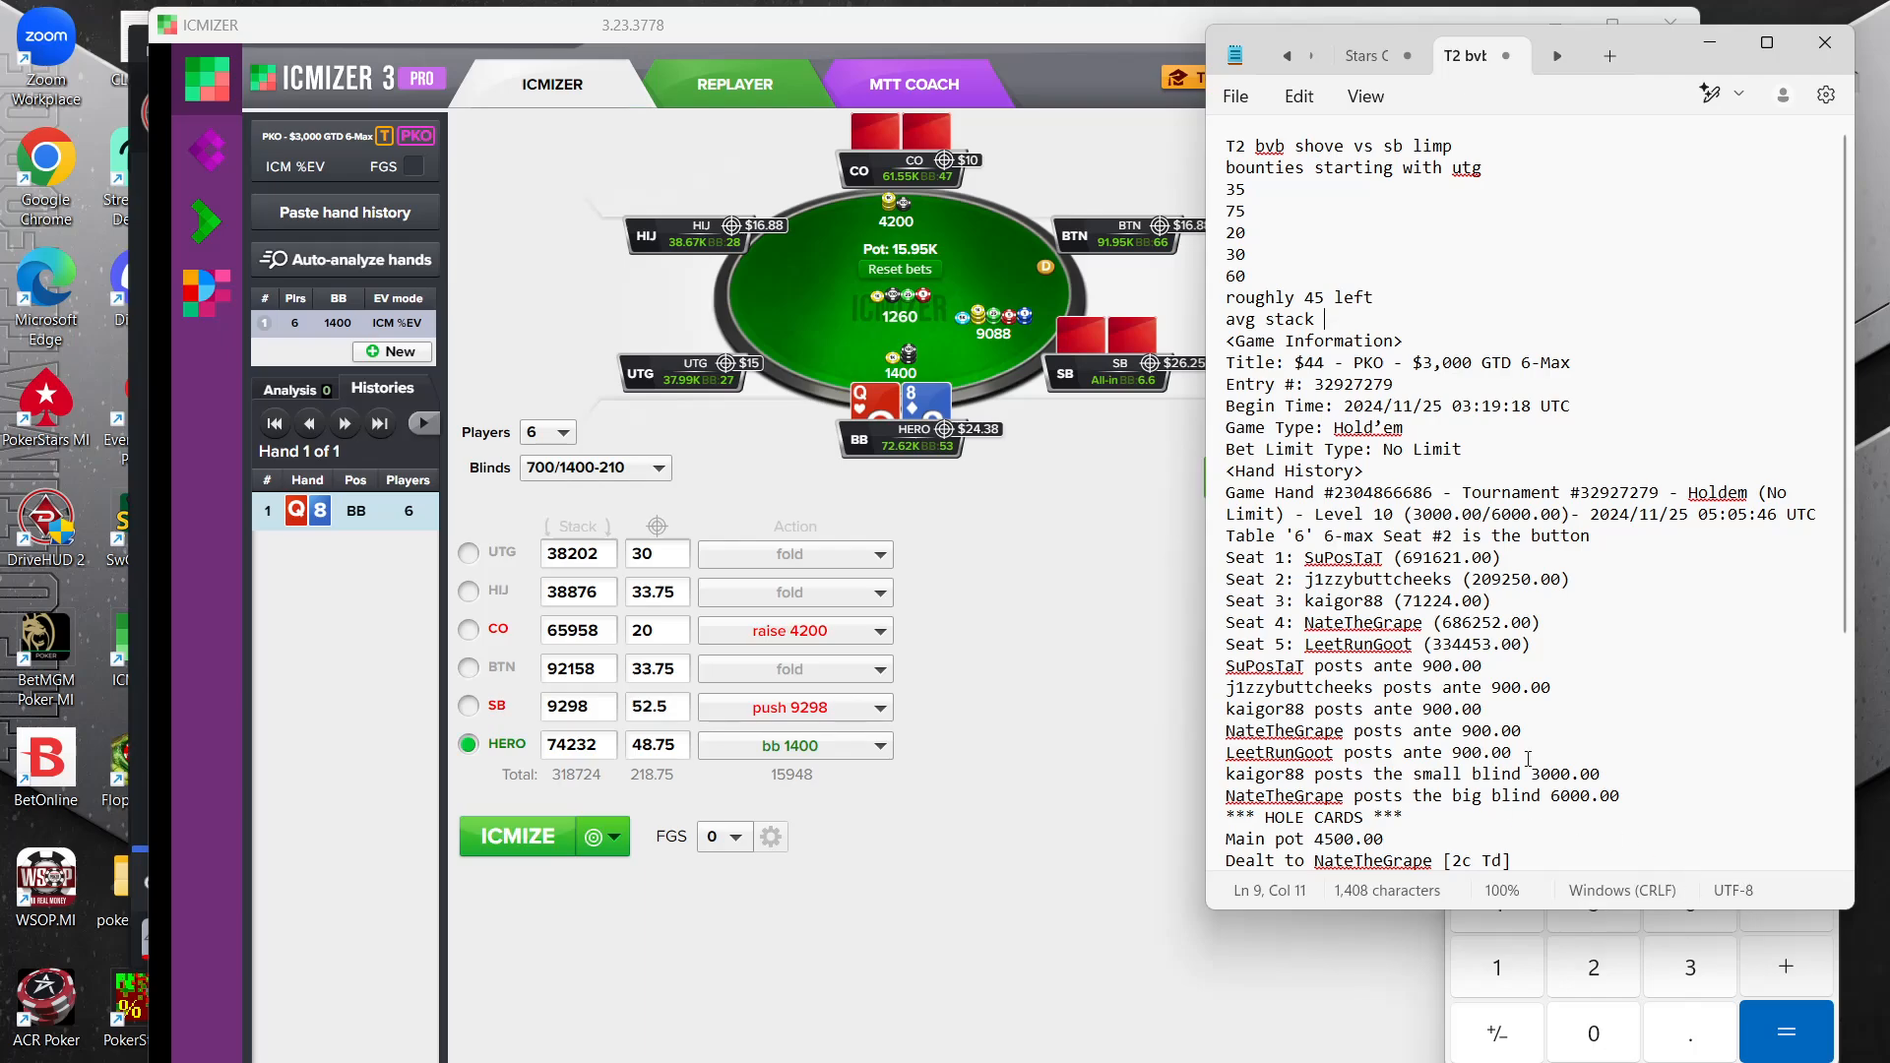
left_click(1090, 782)
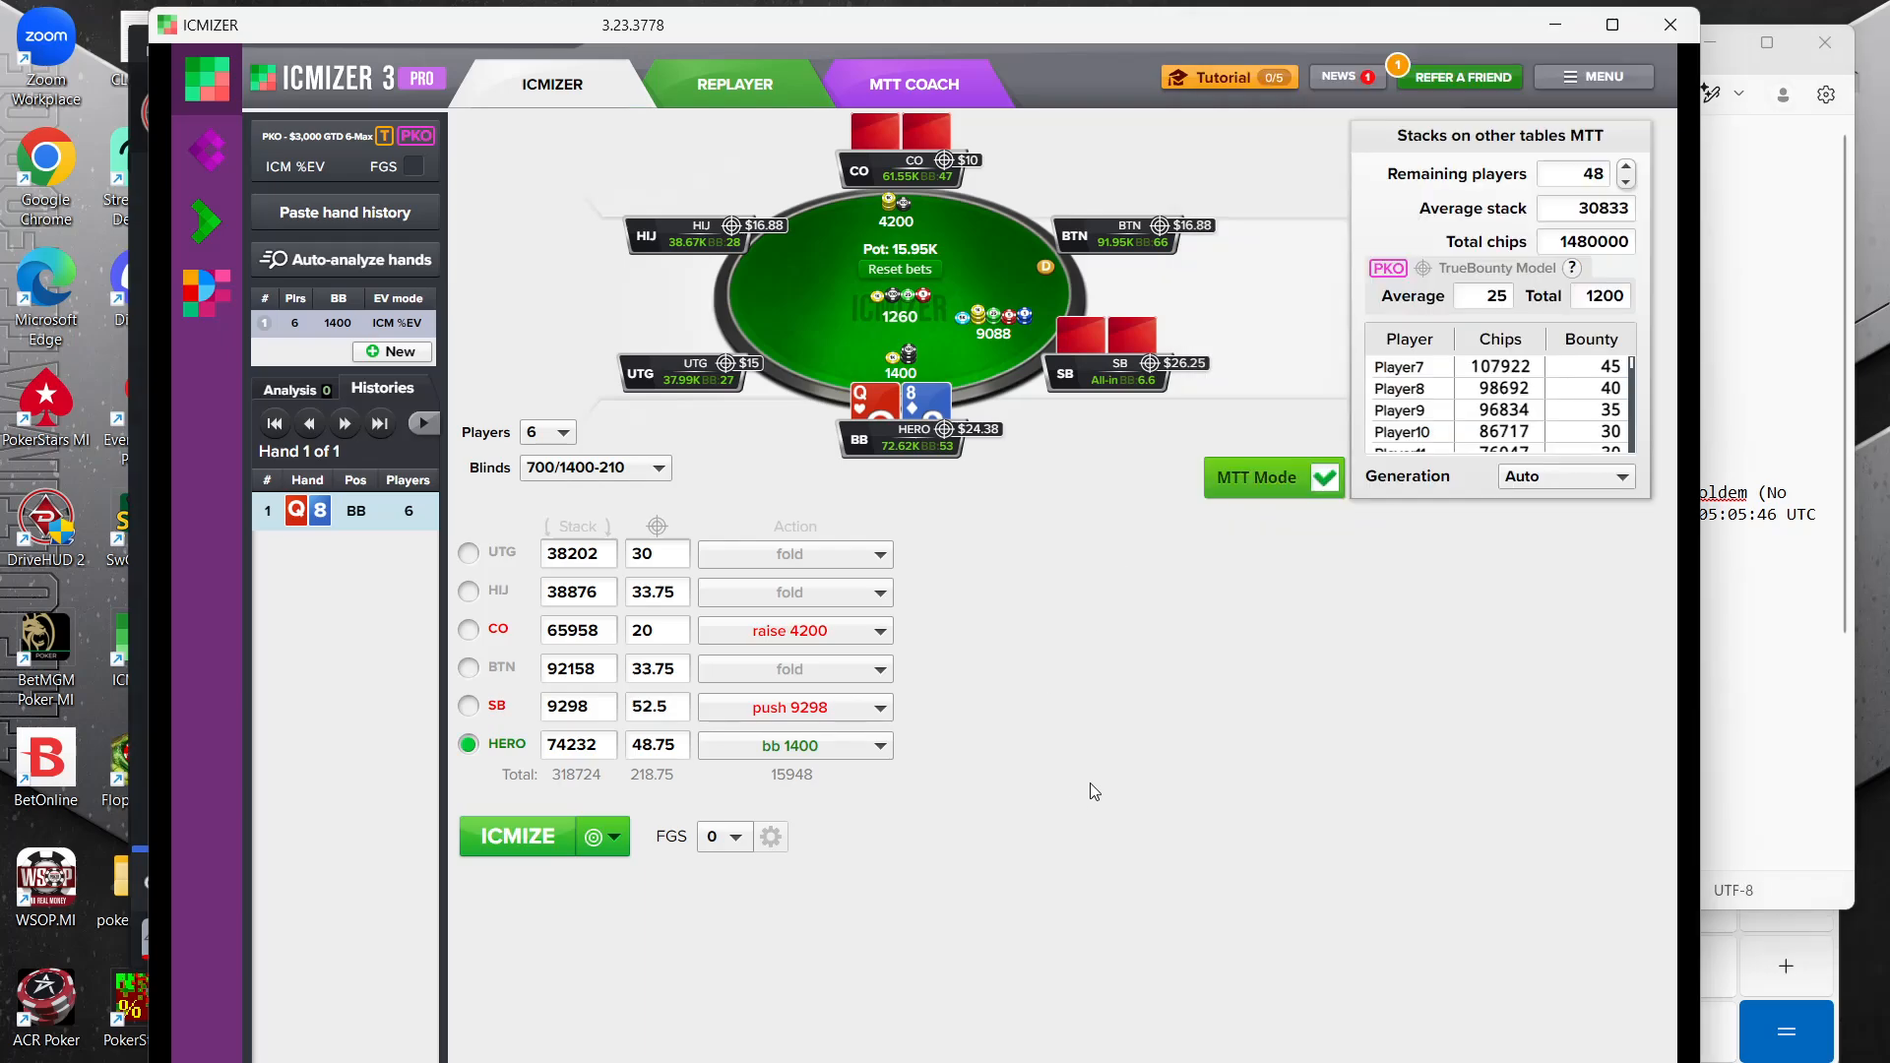
left_click(1834, 945)
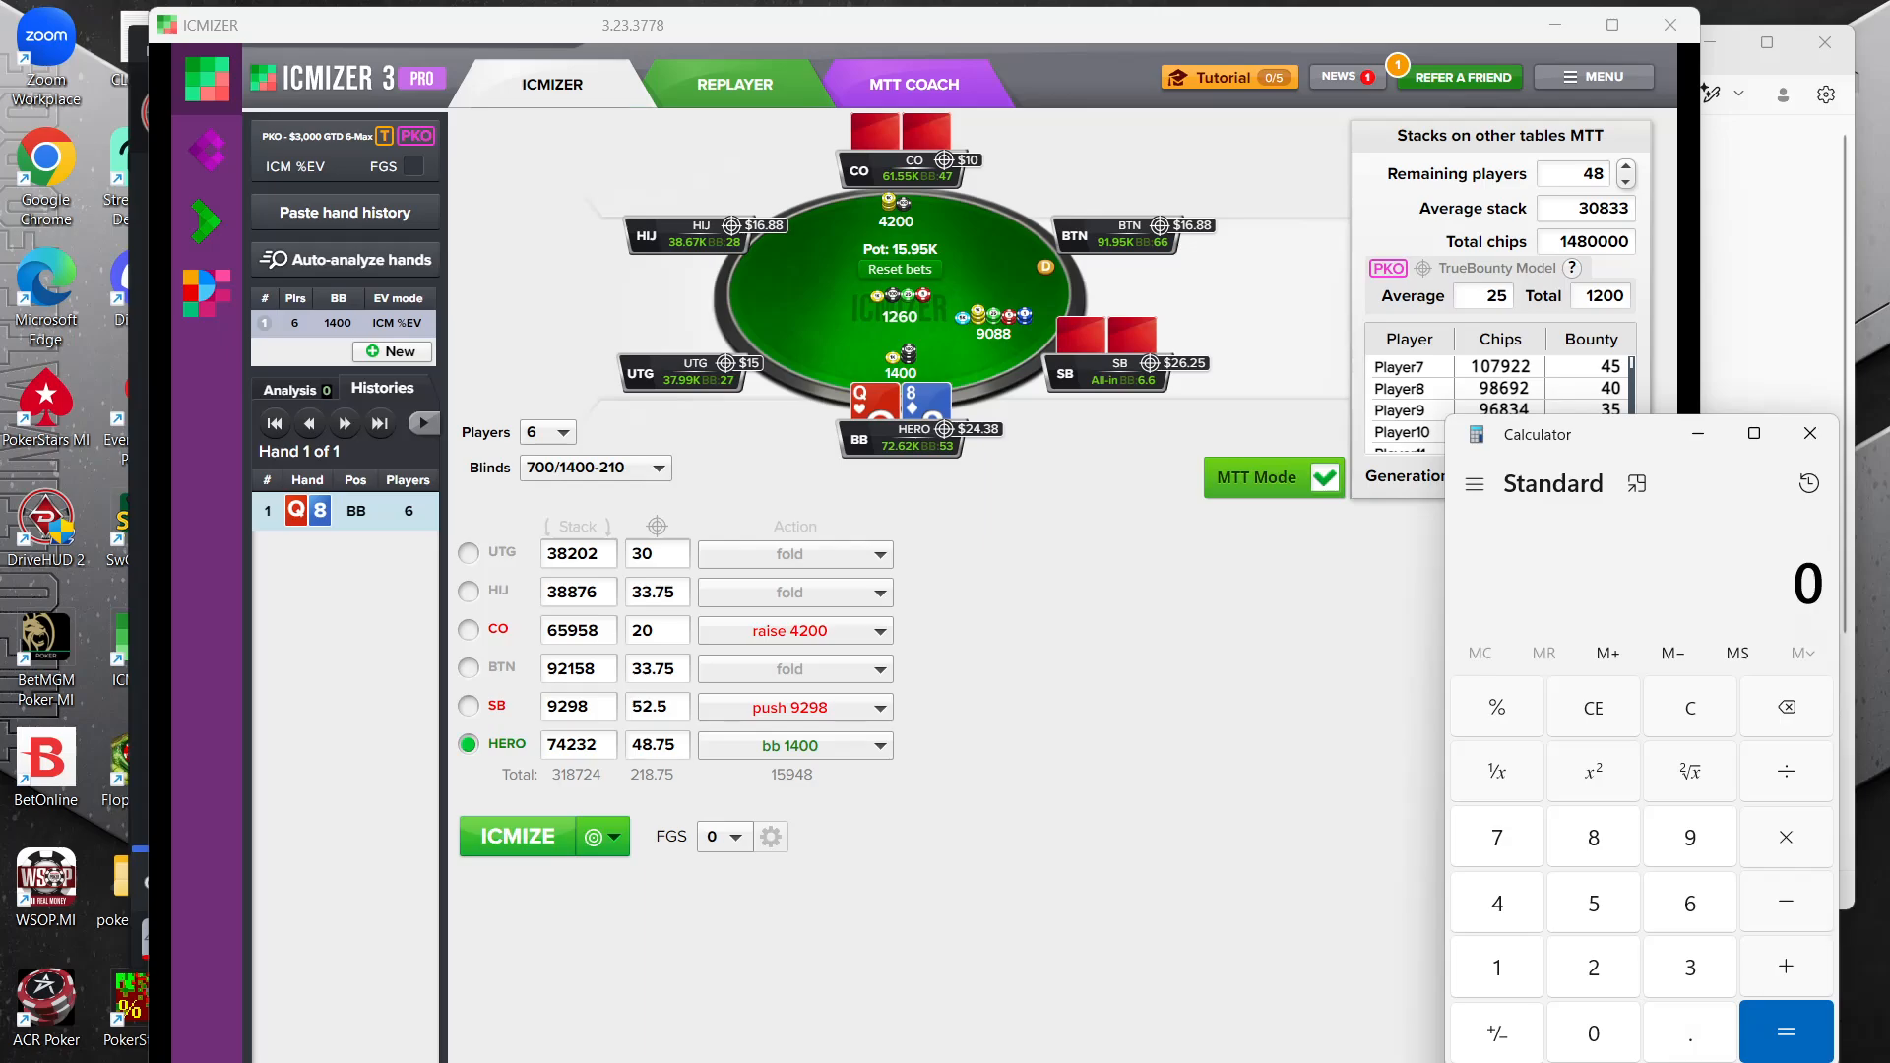
left_click(1418, 1061)
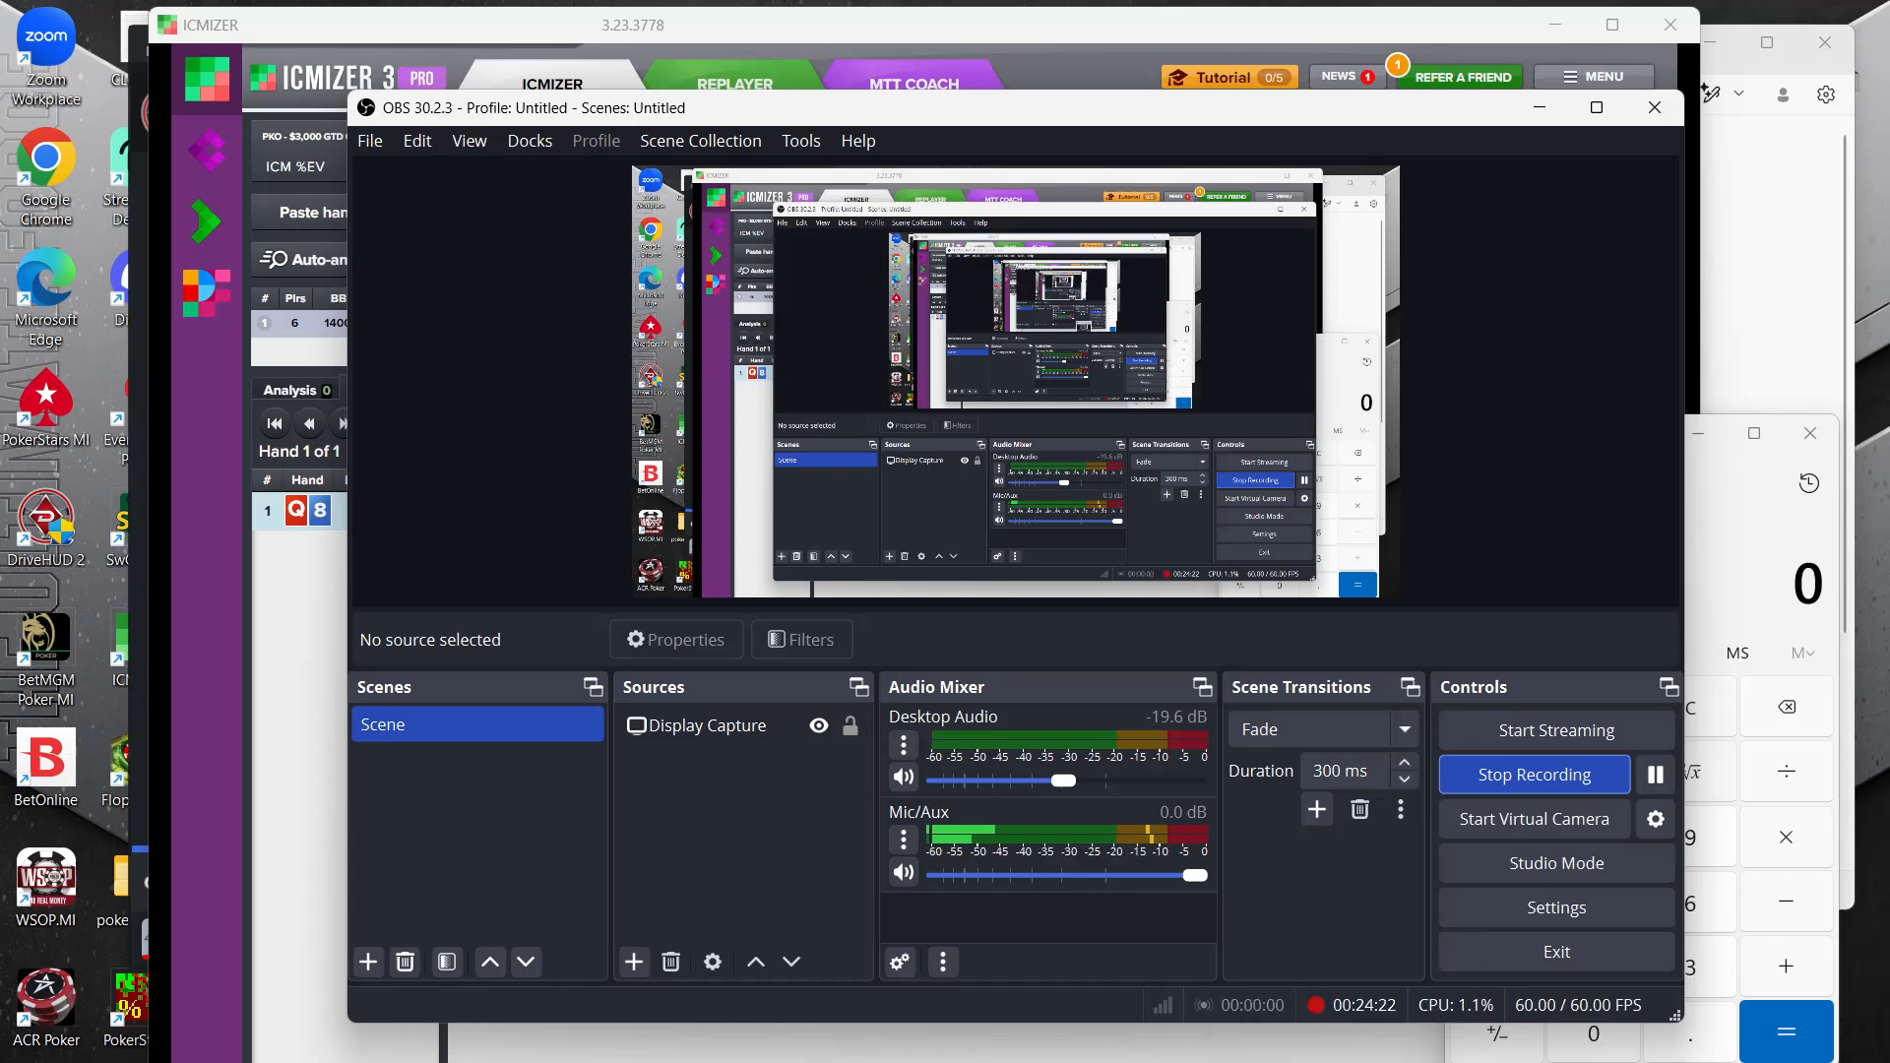
left_click(1417, 1062)
Switch to the DriveHUD replayer and copy the T2 hand as a raw hand history
mouse_move(1378, 1061)
left_click(1567, 1061)
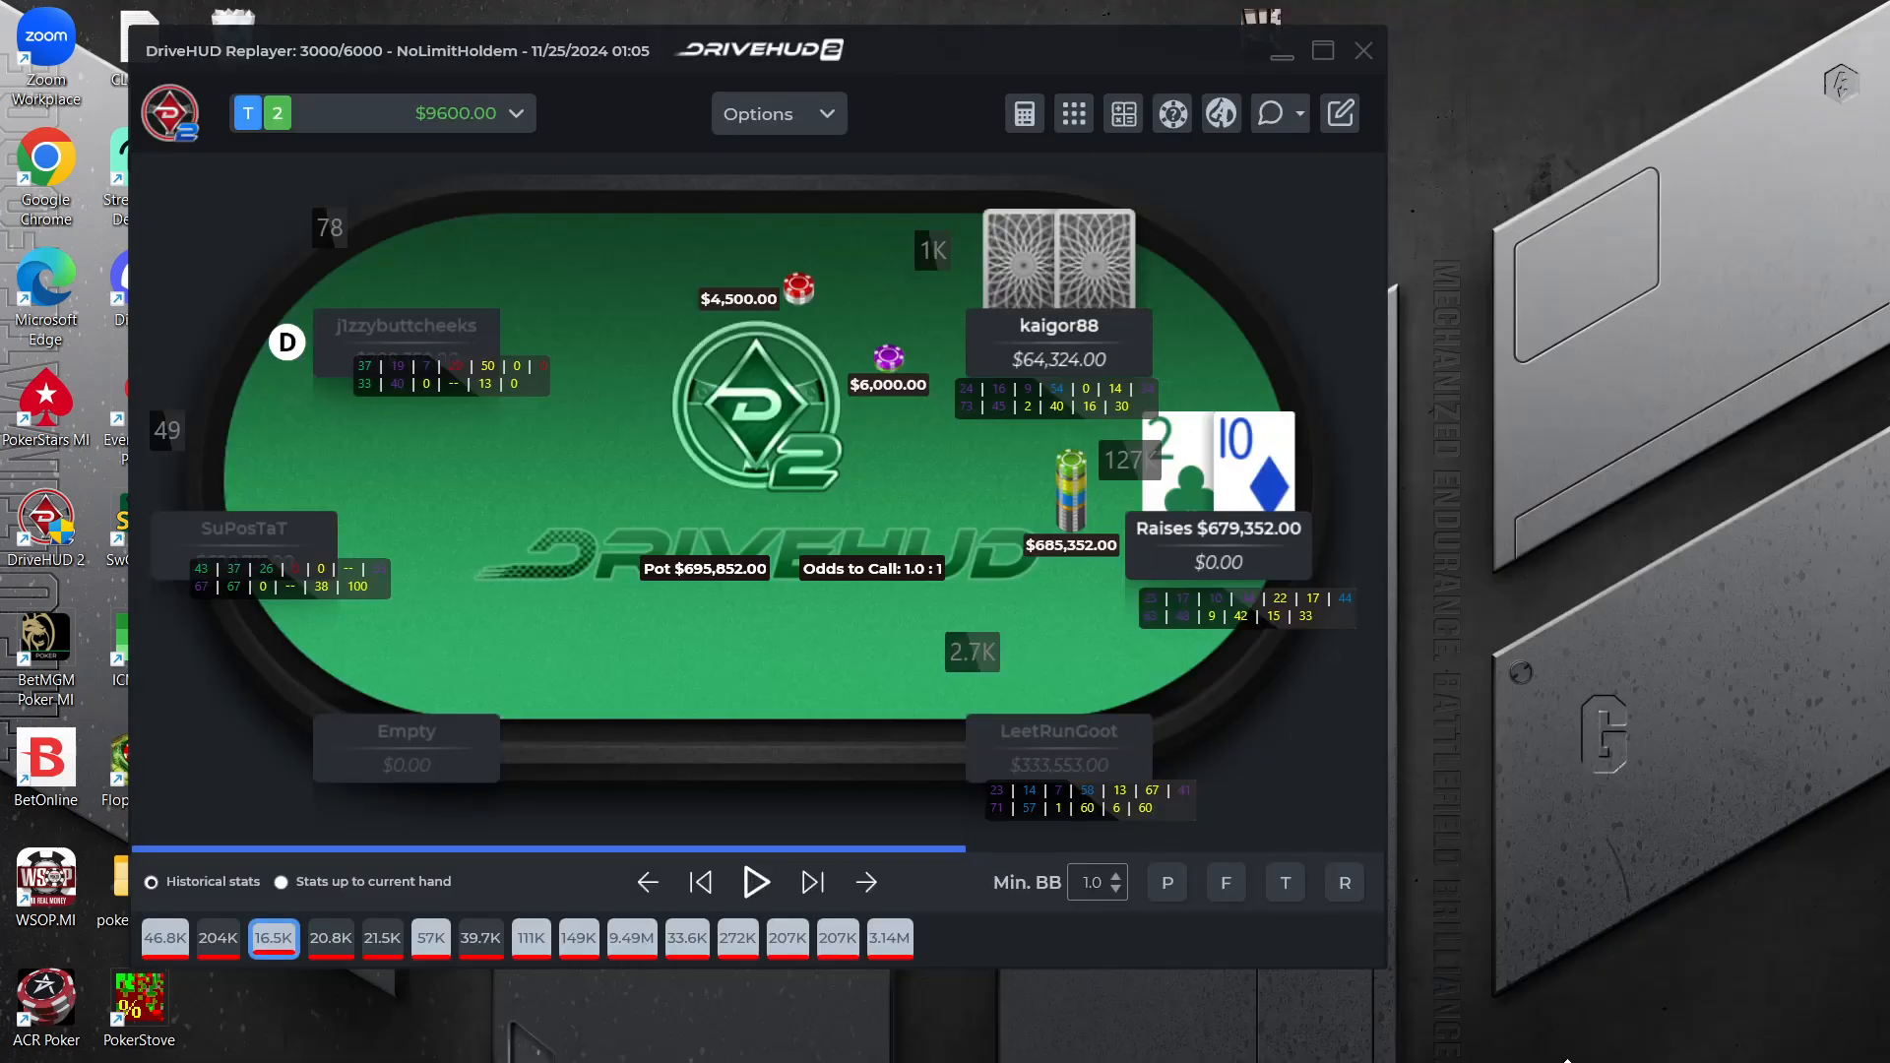
left_click(1296, 124)
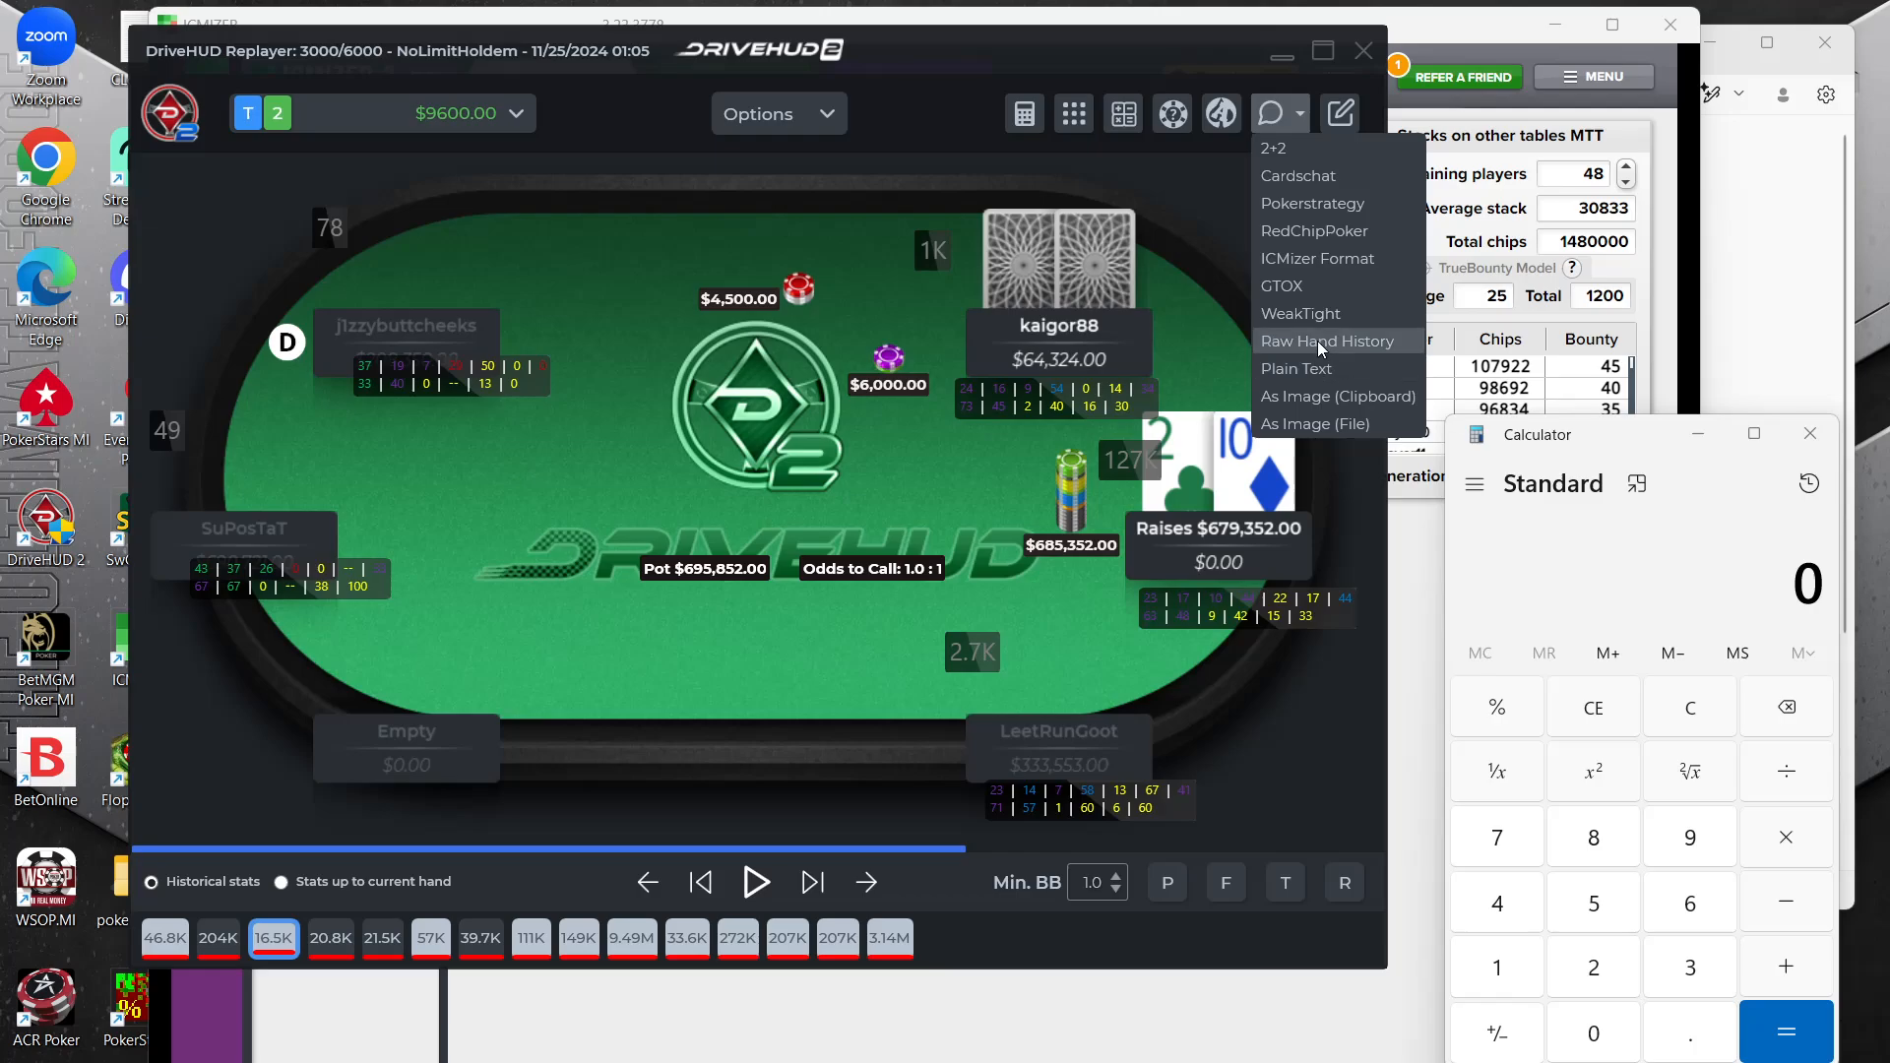
left_click(1317, 341)
left_click(754, 564)
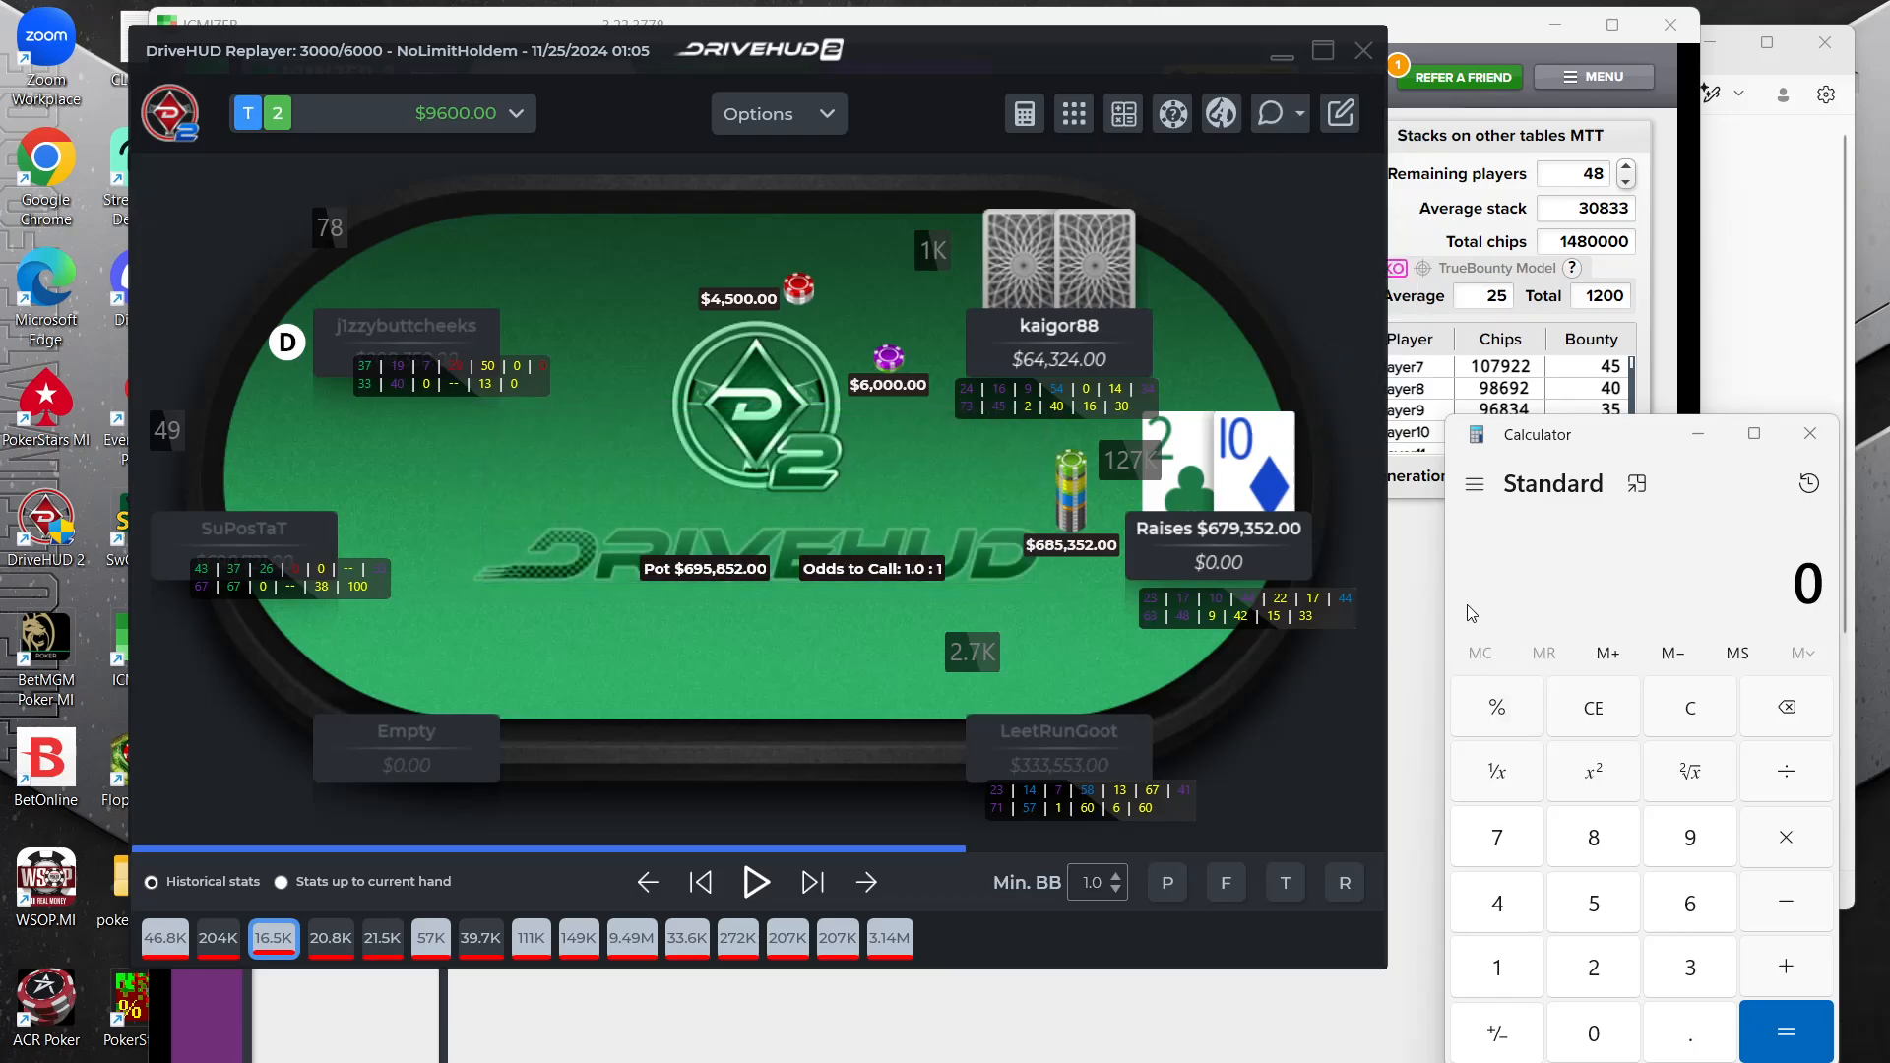
Switch to ICMIZER, paste the T2 hand history and turn on MTT Mode
left_click(1419, 608)
left_click(345, 203)
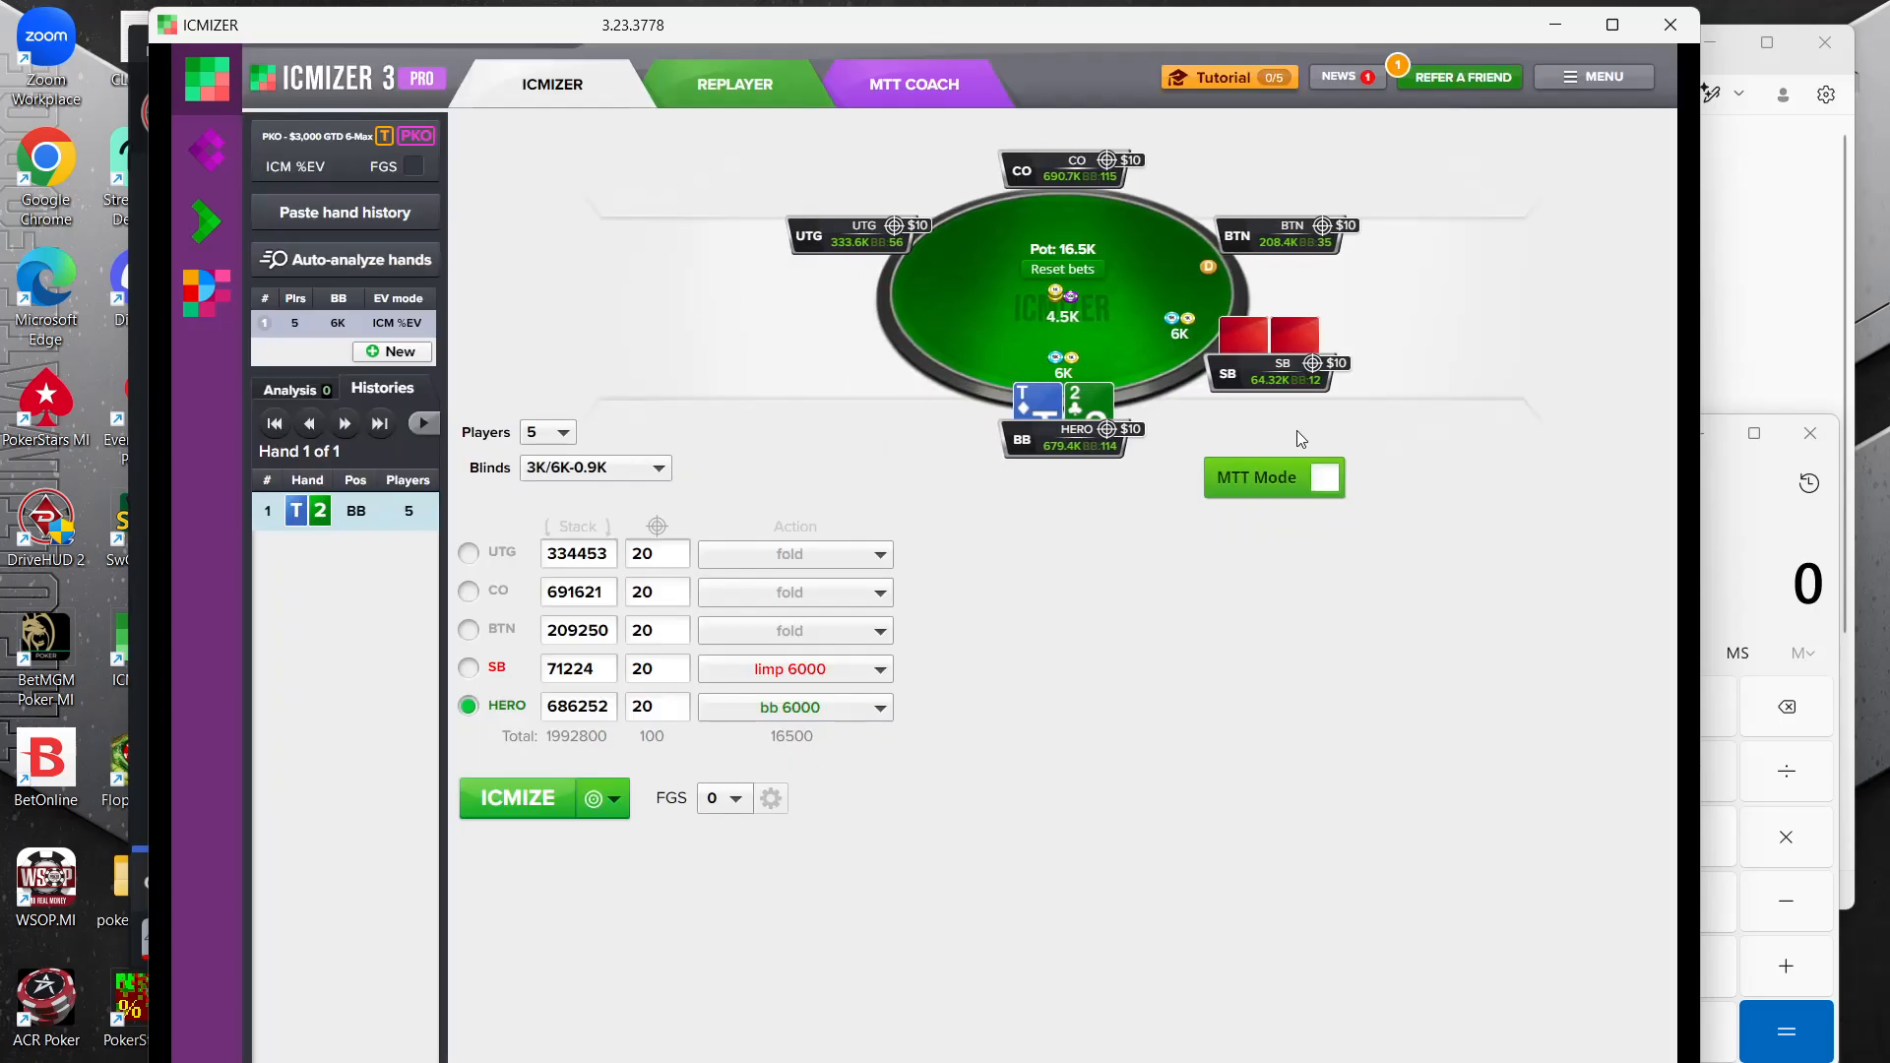
left_click(1319, 478)
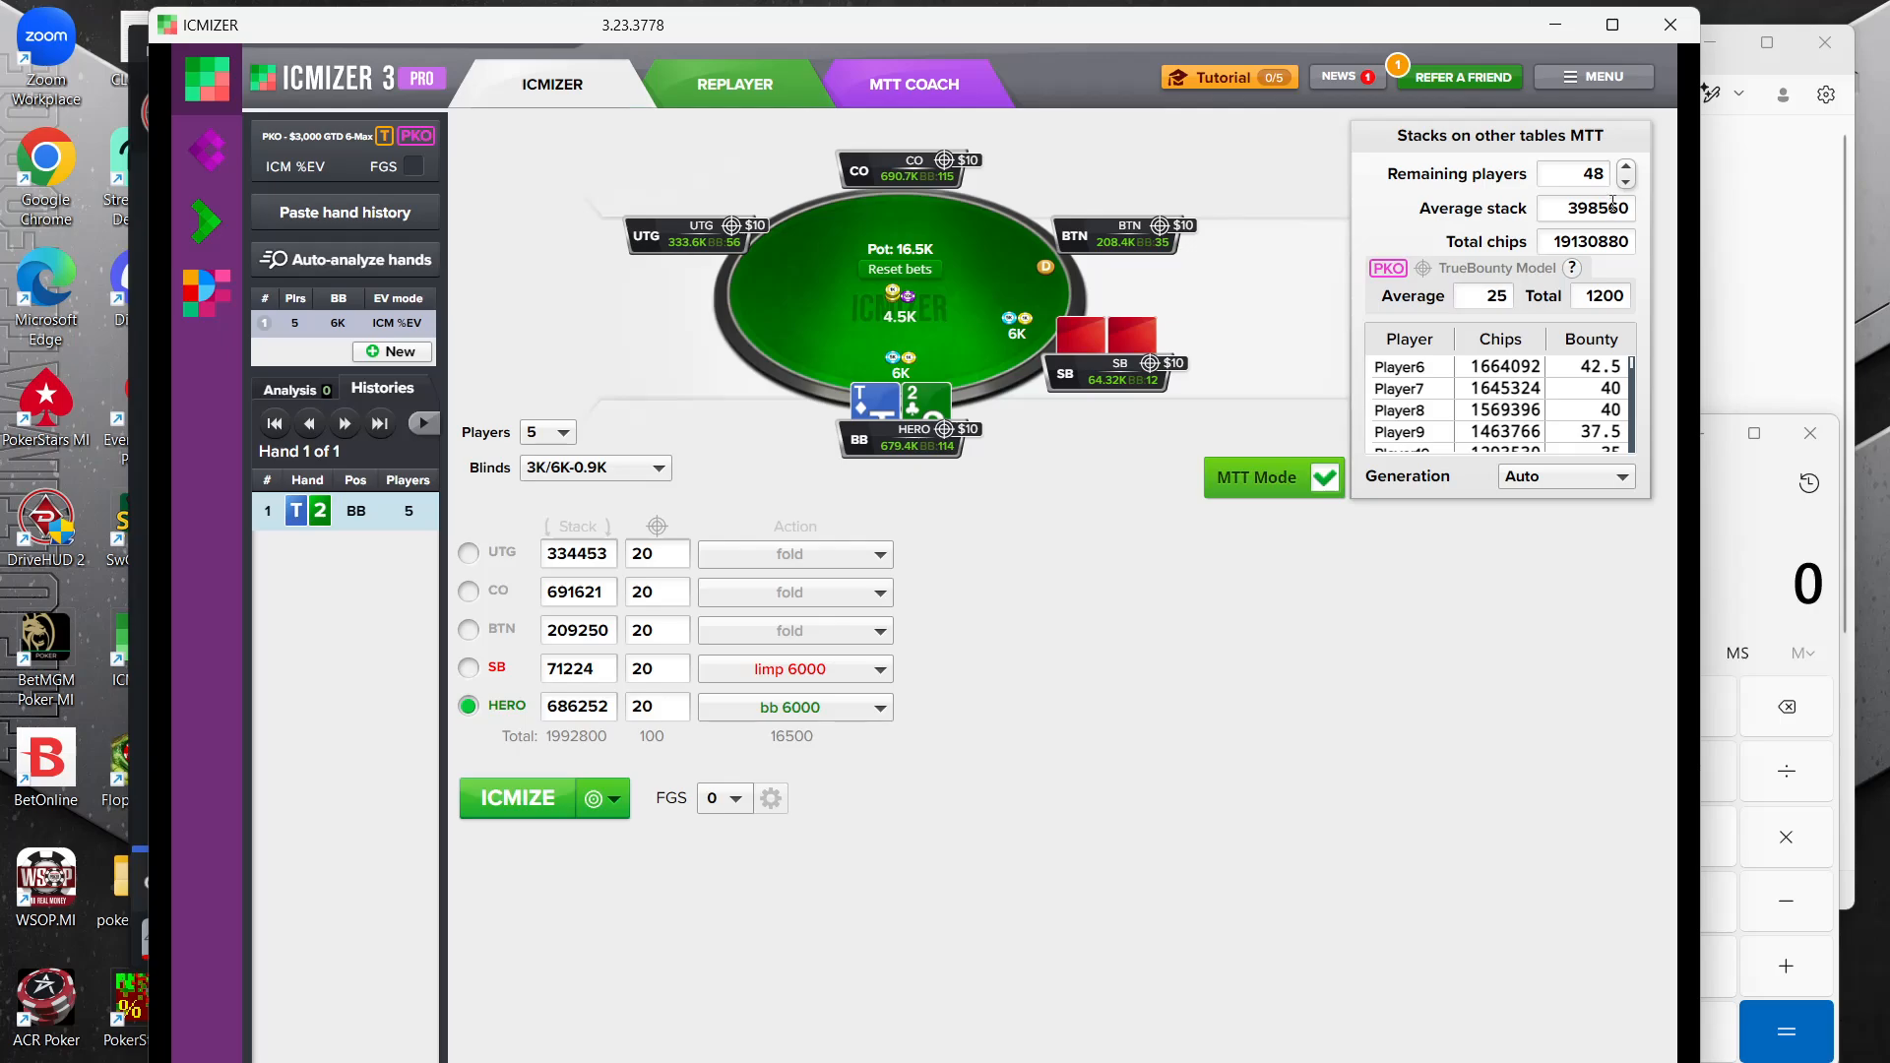
Calculate hero's big-blind push with T2o and display the small blind's calculated range
mouse_move(324, 154)
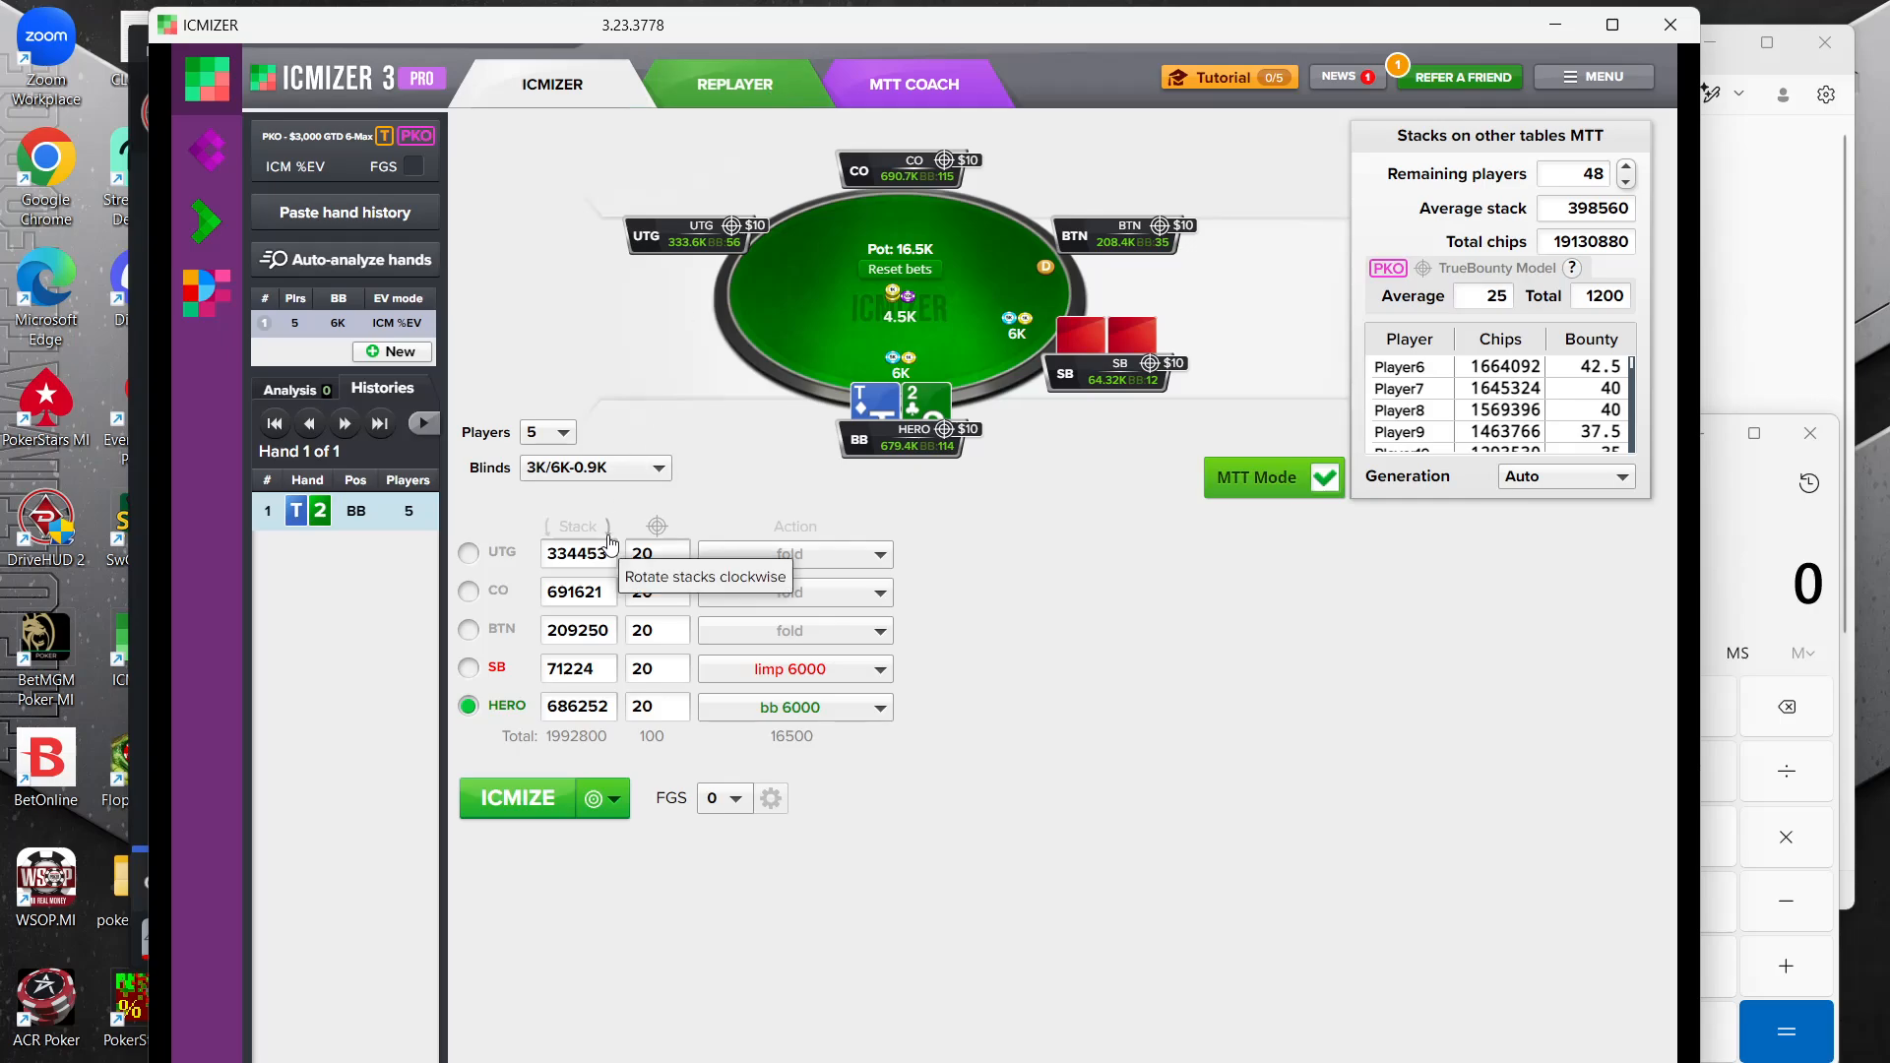
left_click(514, 802)
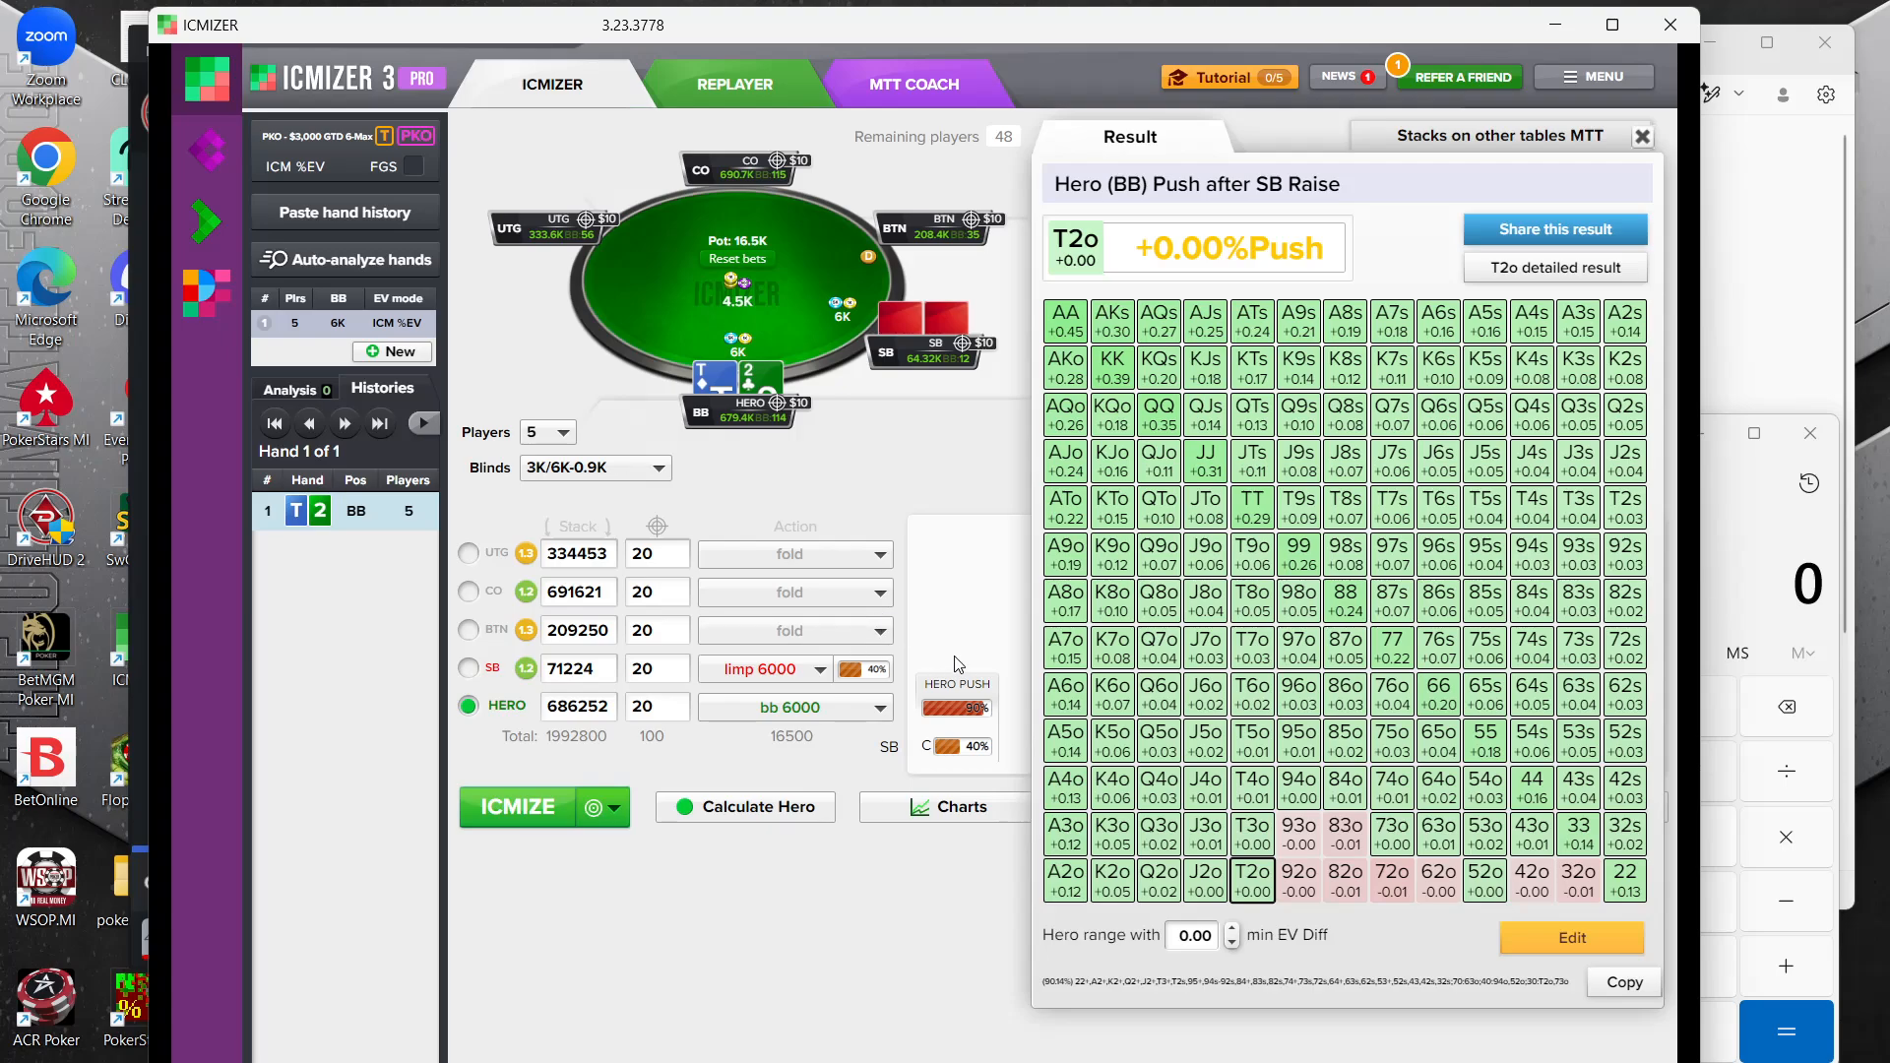
left_click(858, 674)
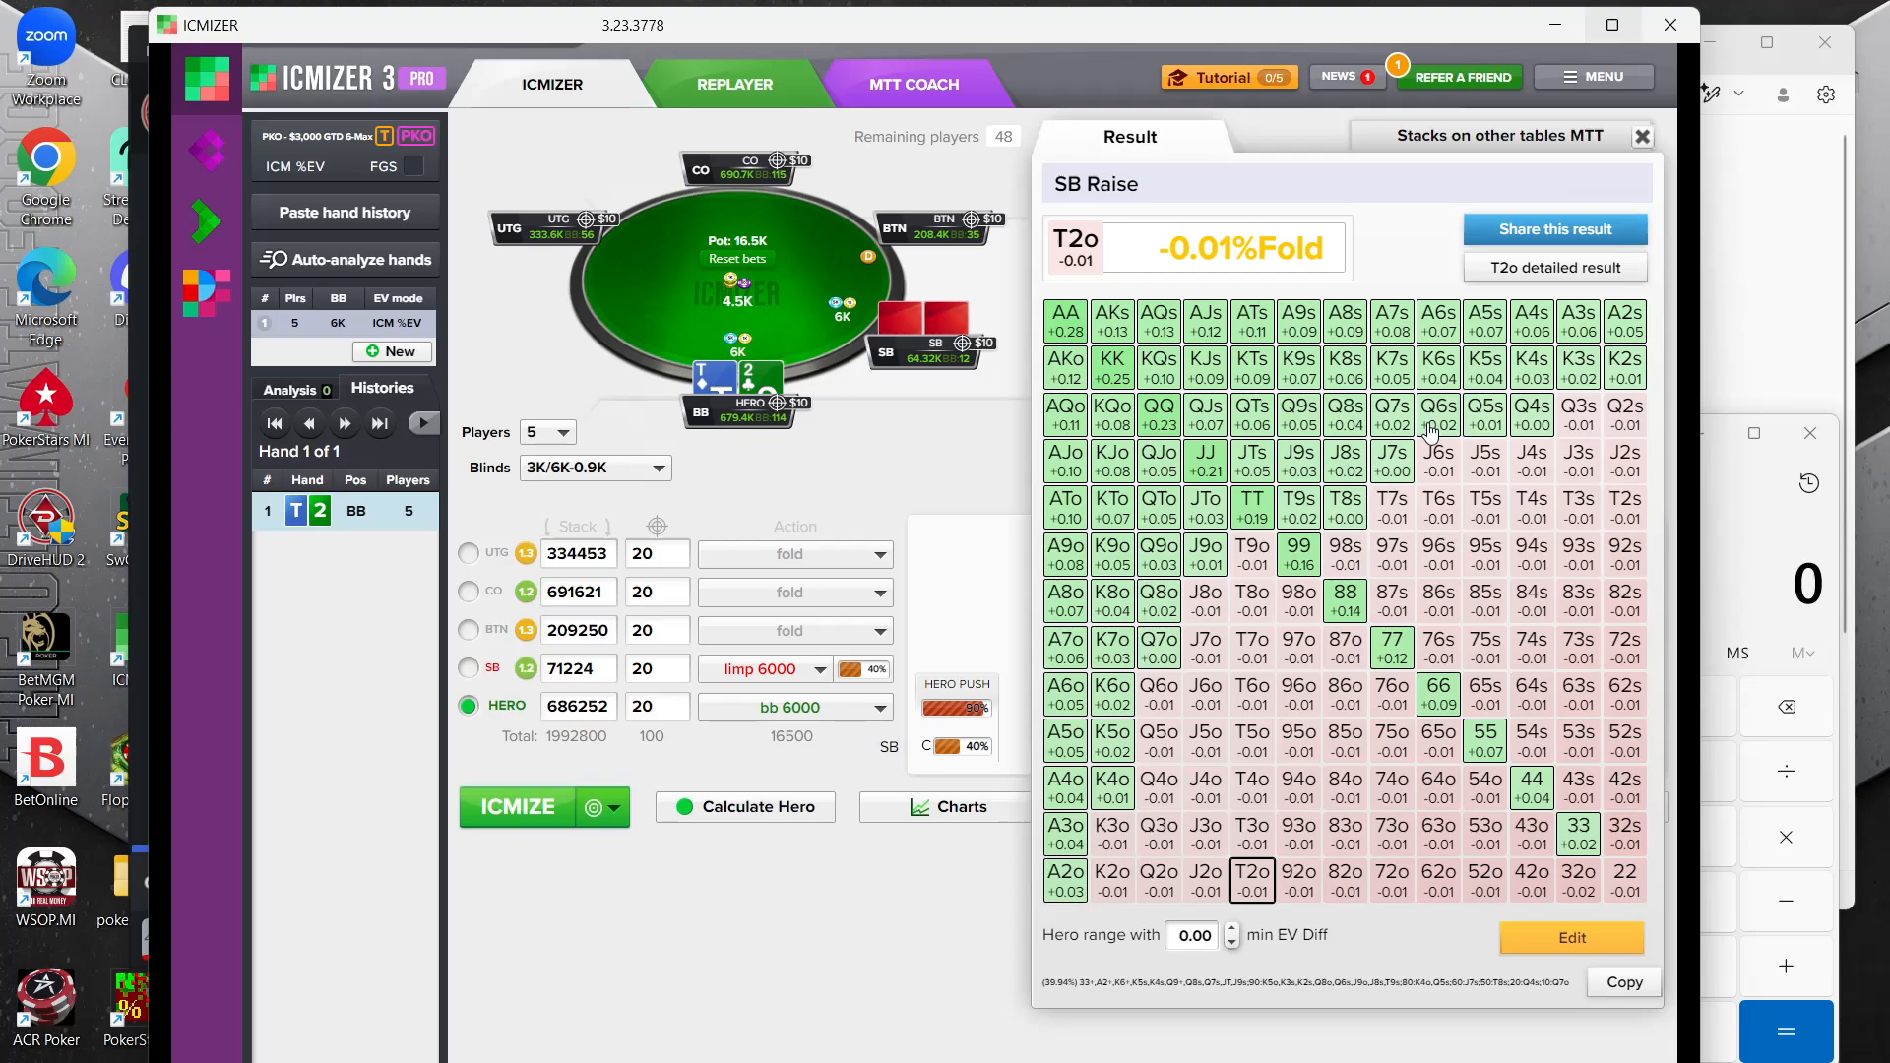
Edit the small blind's limping range: fully include Q7s–Q2s, J7s–J2s and T8s, and remove A7o–A2o
left_click(1553, 946)
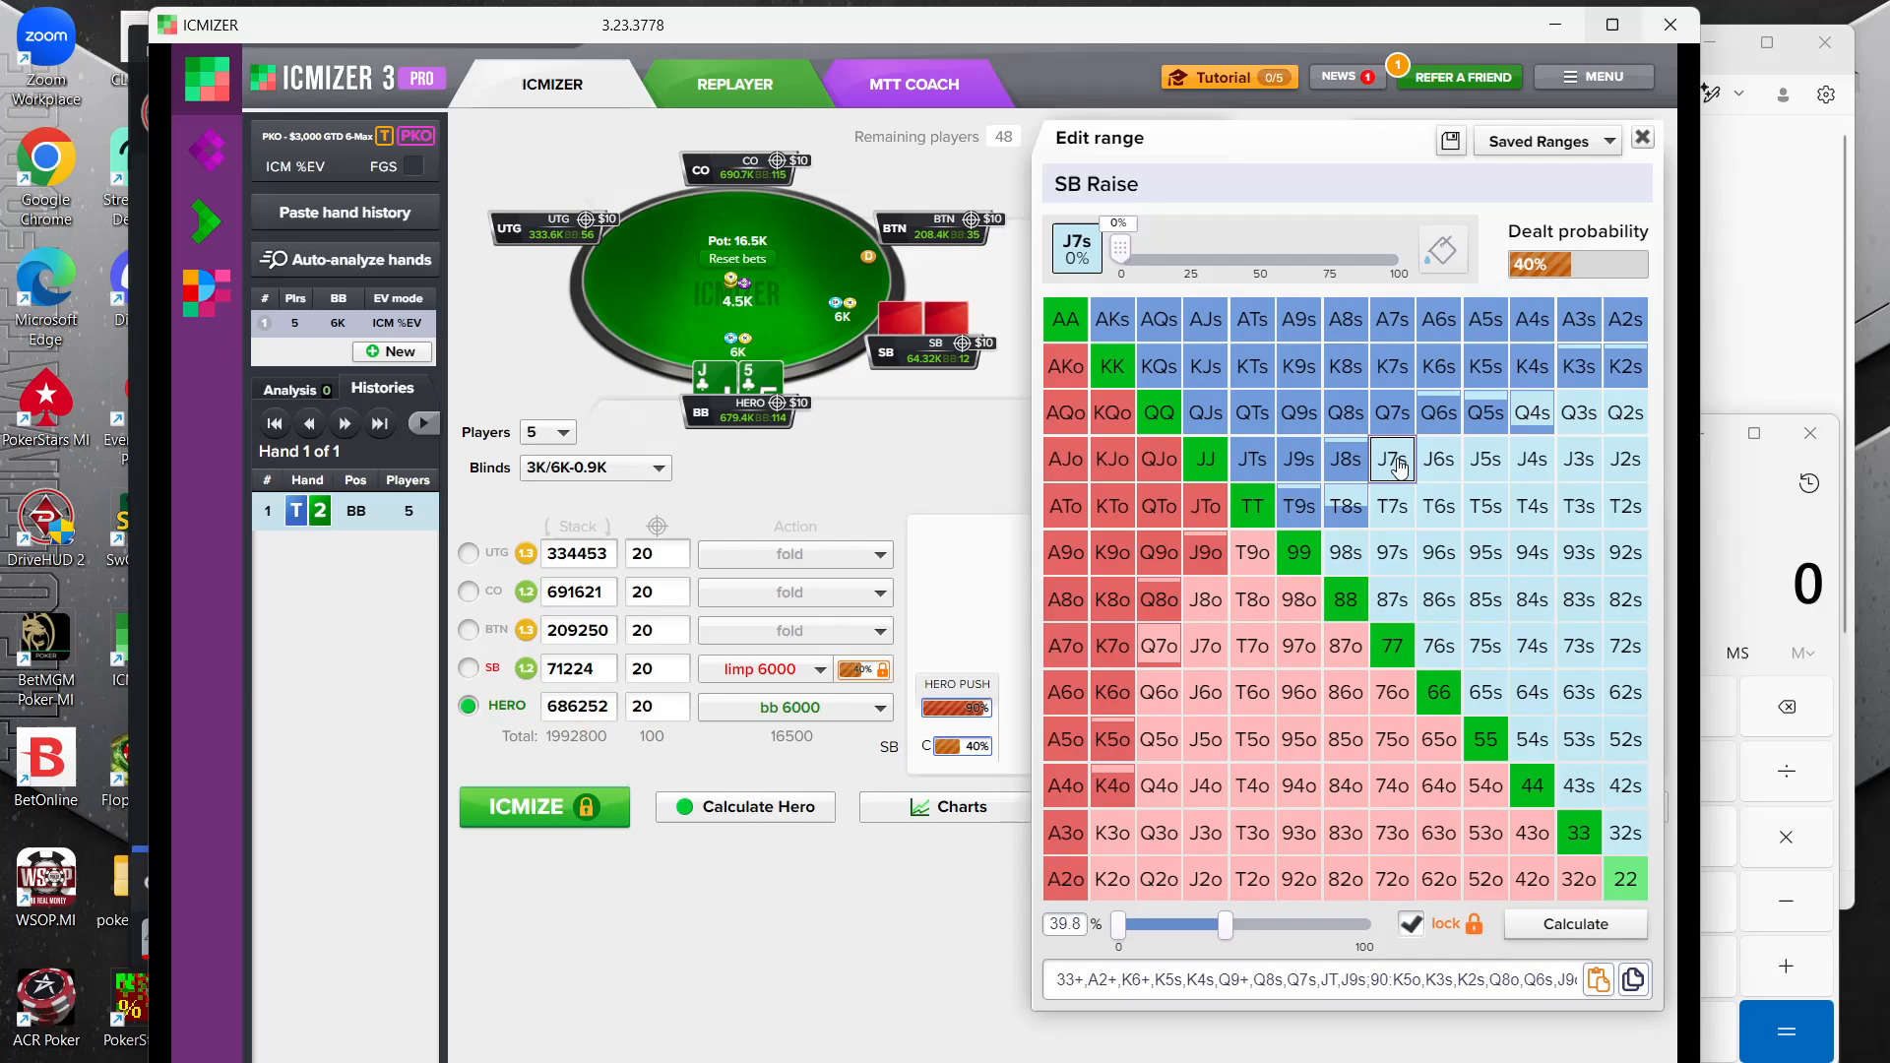
mouse_move(1399, 467)
left_mouse_down()
mouse_move(1625, 476)
mouse_move(1629, 414)
mouse_move(1447, 418)
left_mouse_up()
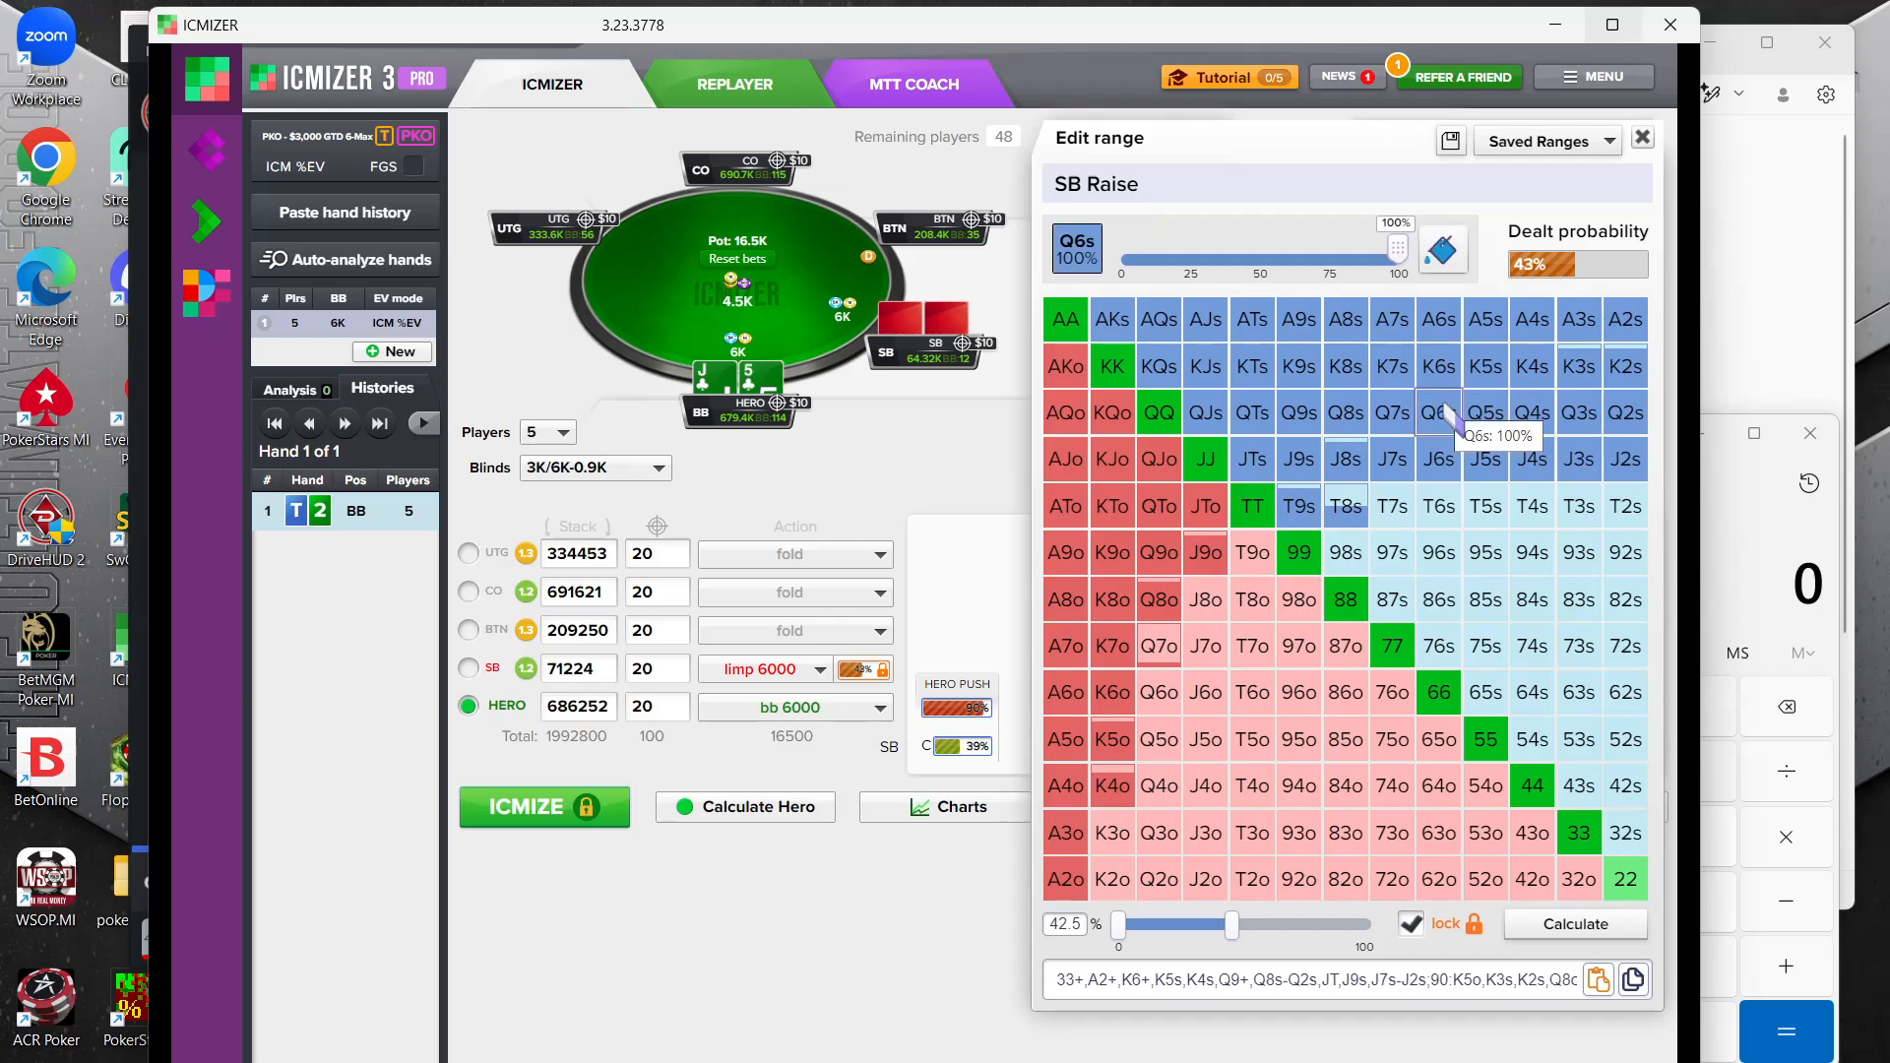
left_click(1345, 490)
left_click(1293, 497)
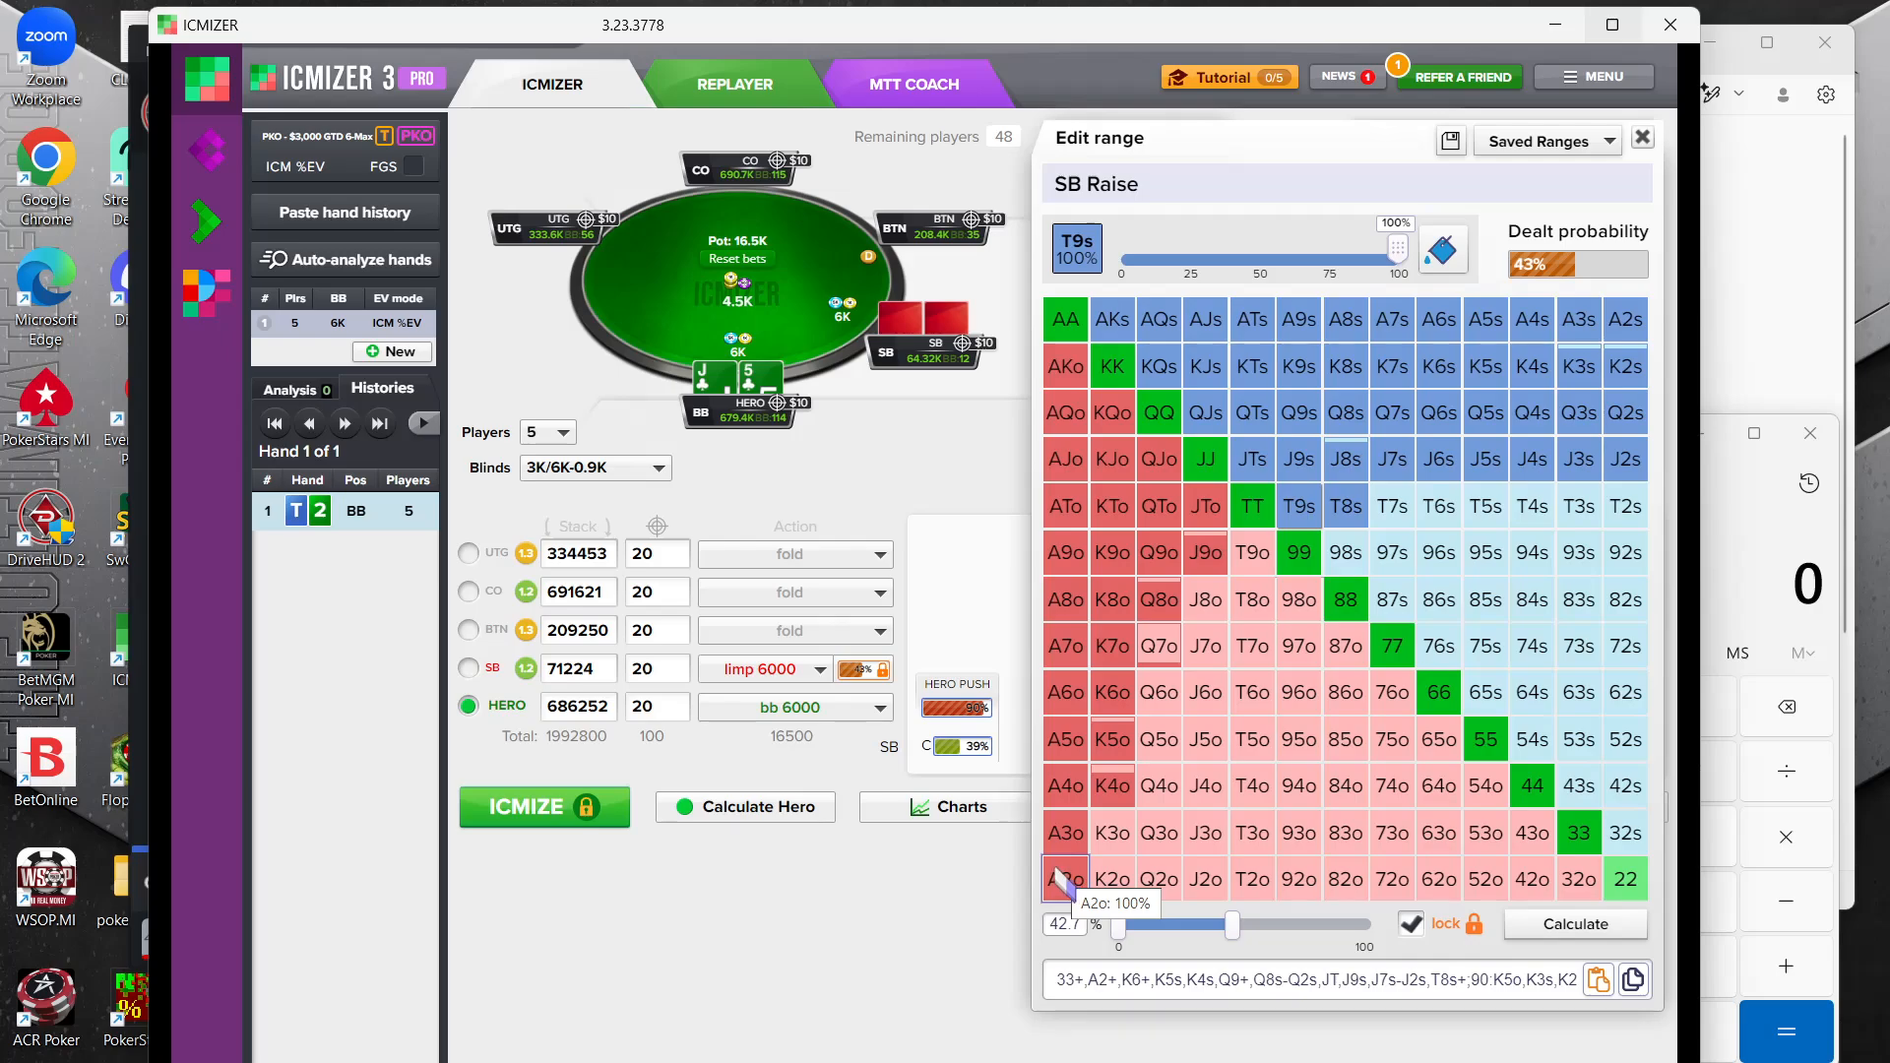
left_click_drag(1060, 880, 1061, 679)
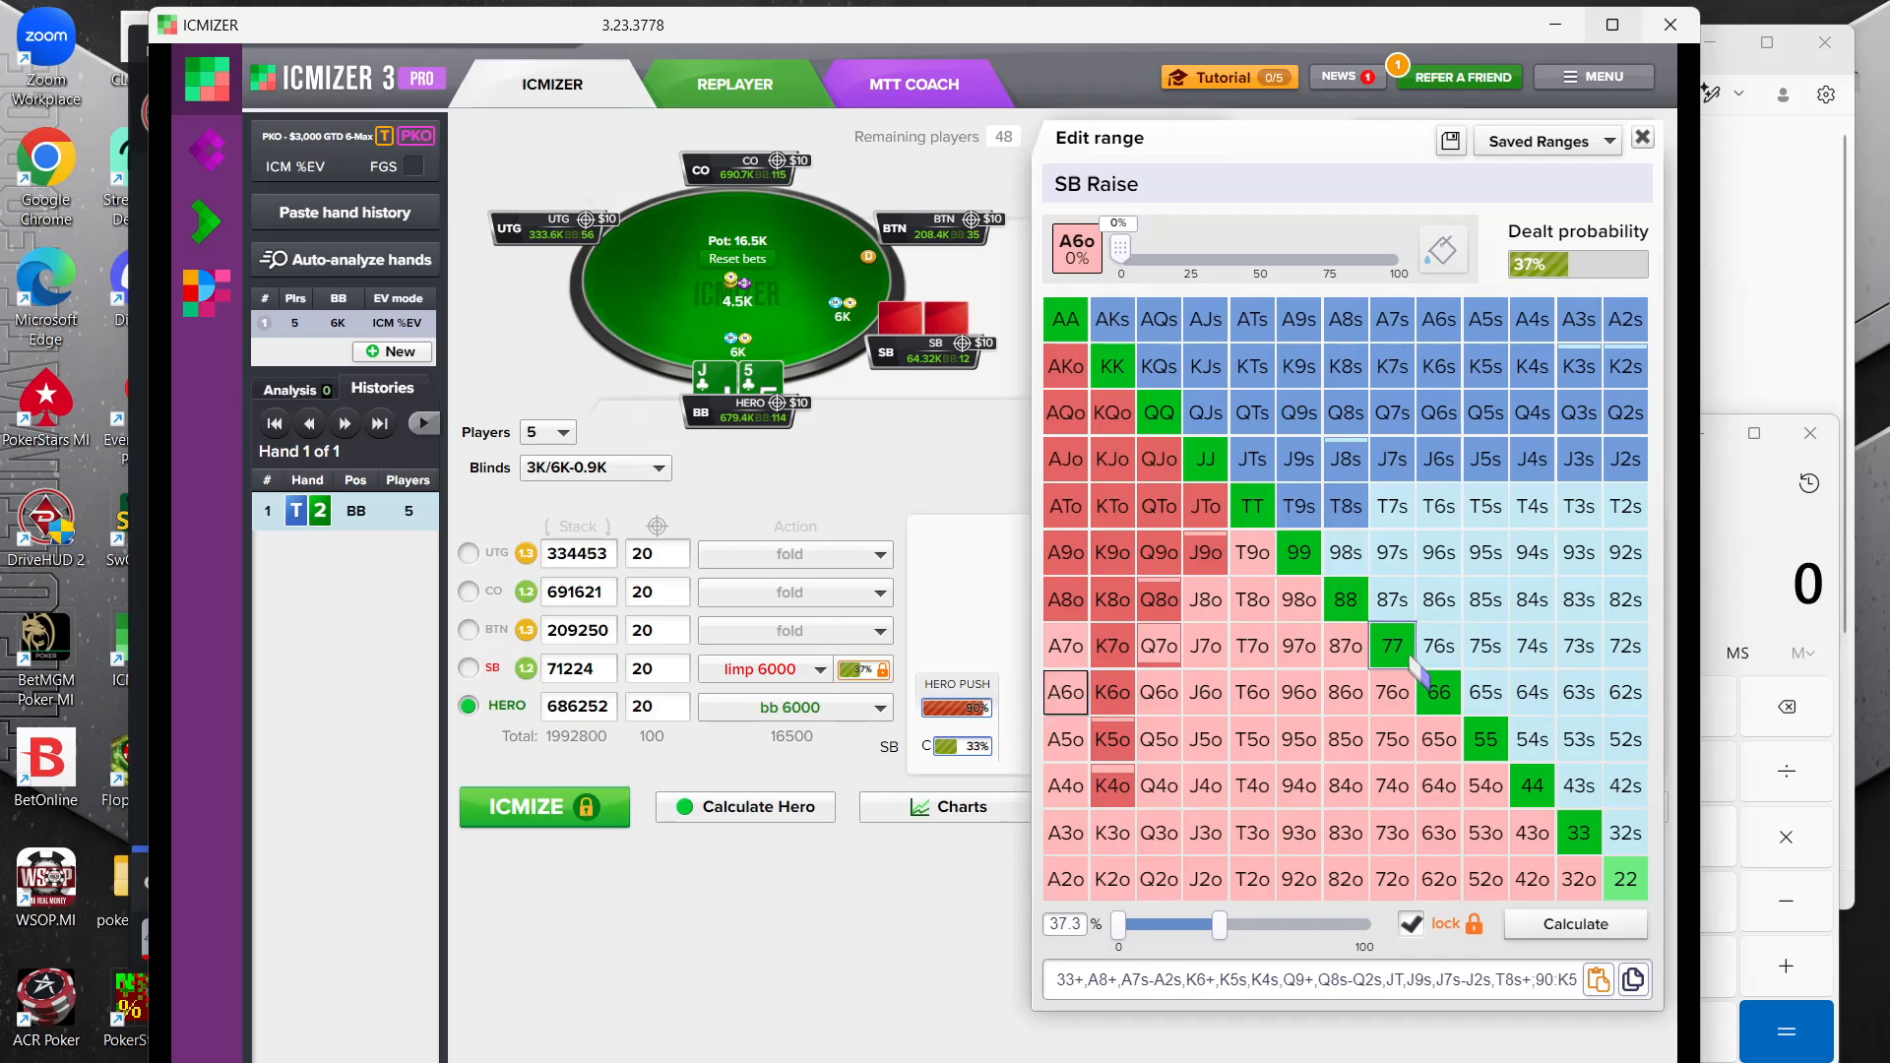
left_click(1436, 690)
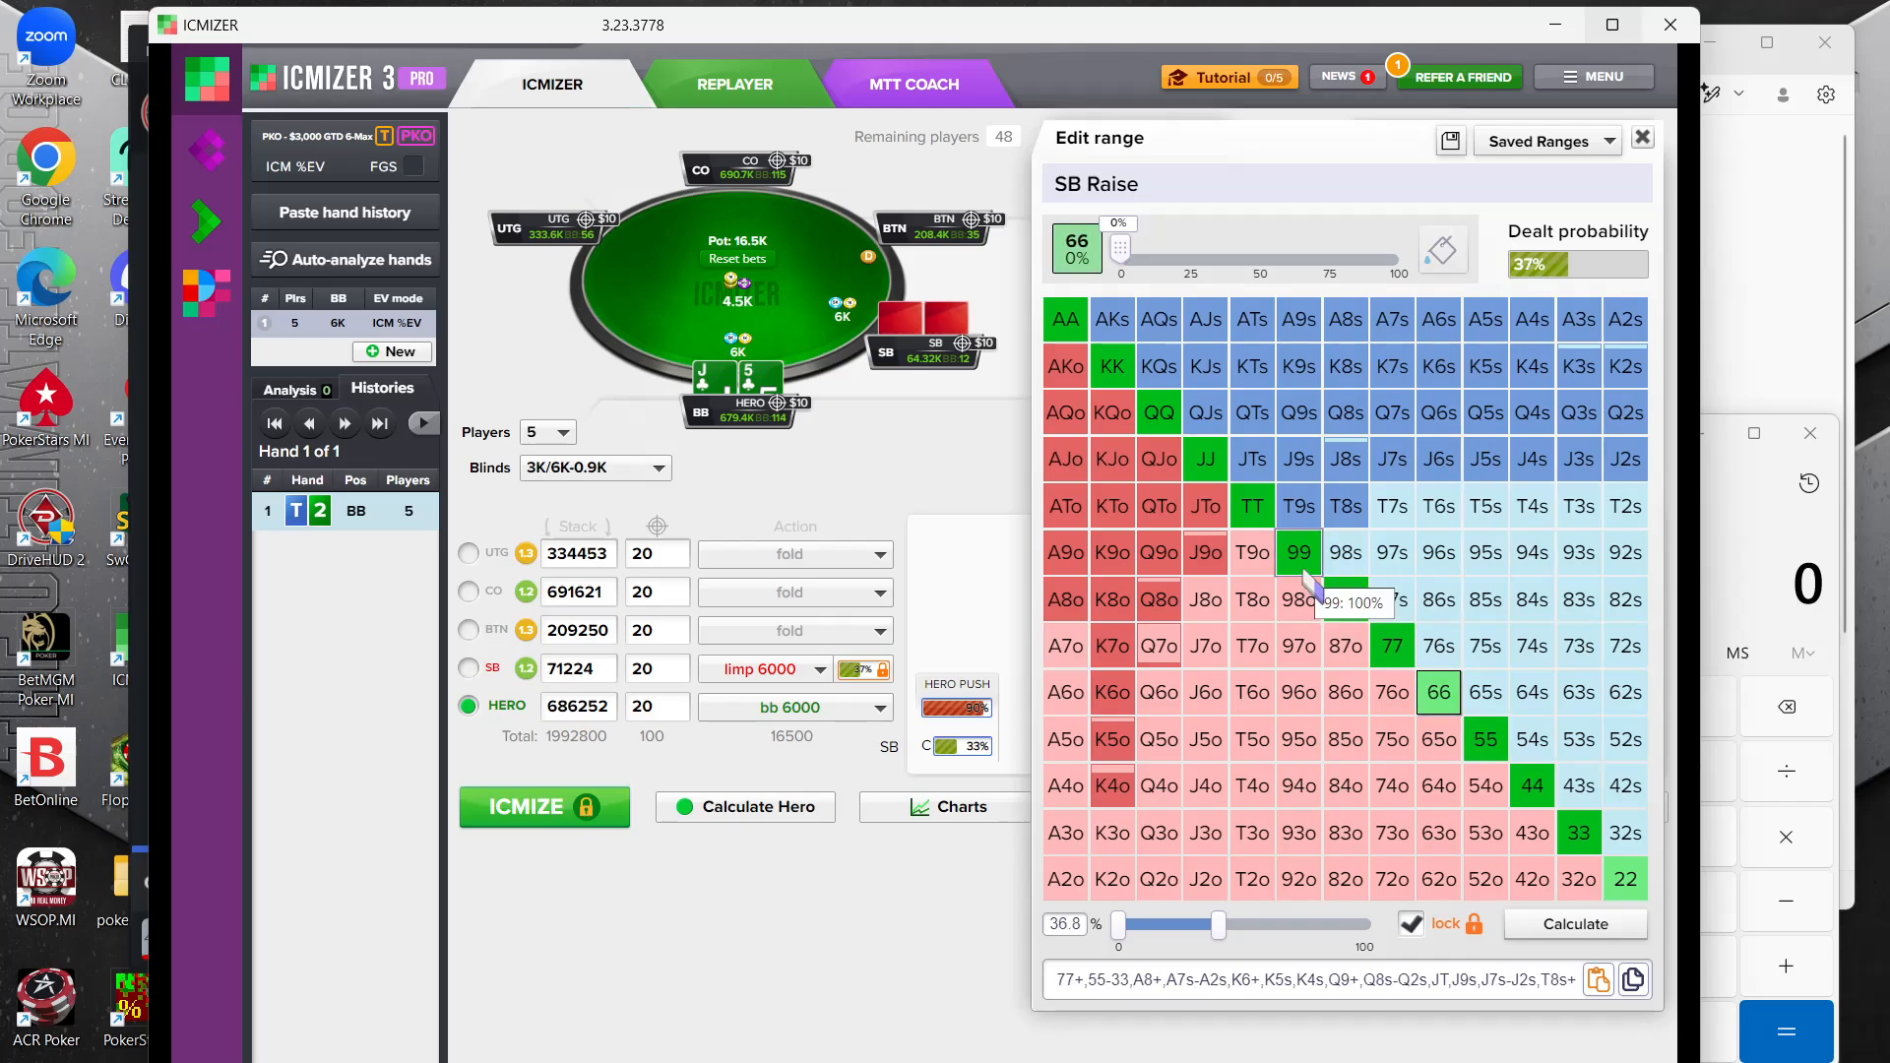
left_click(1438, 692)
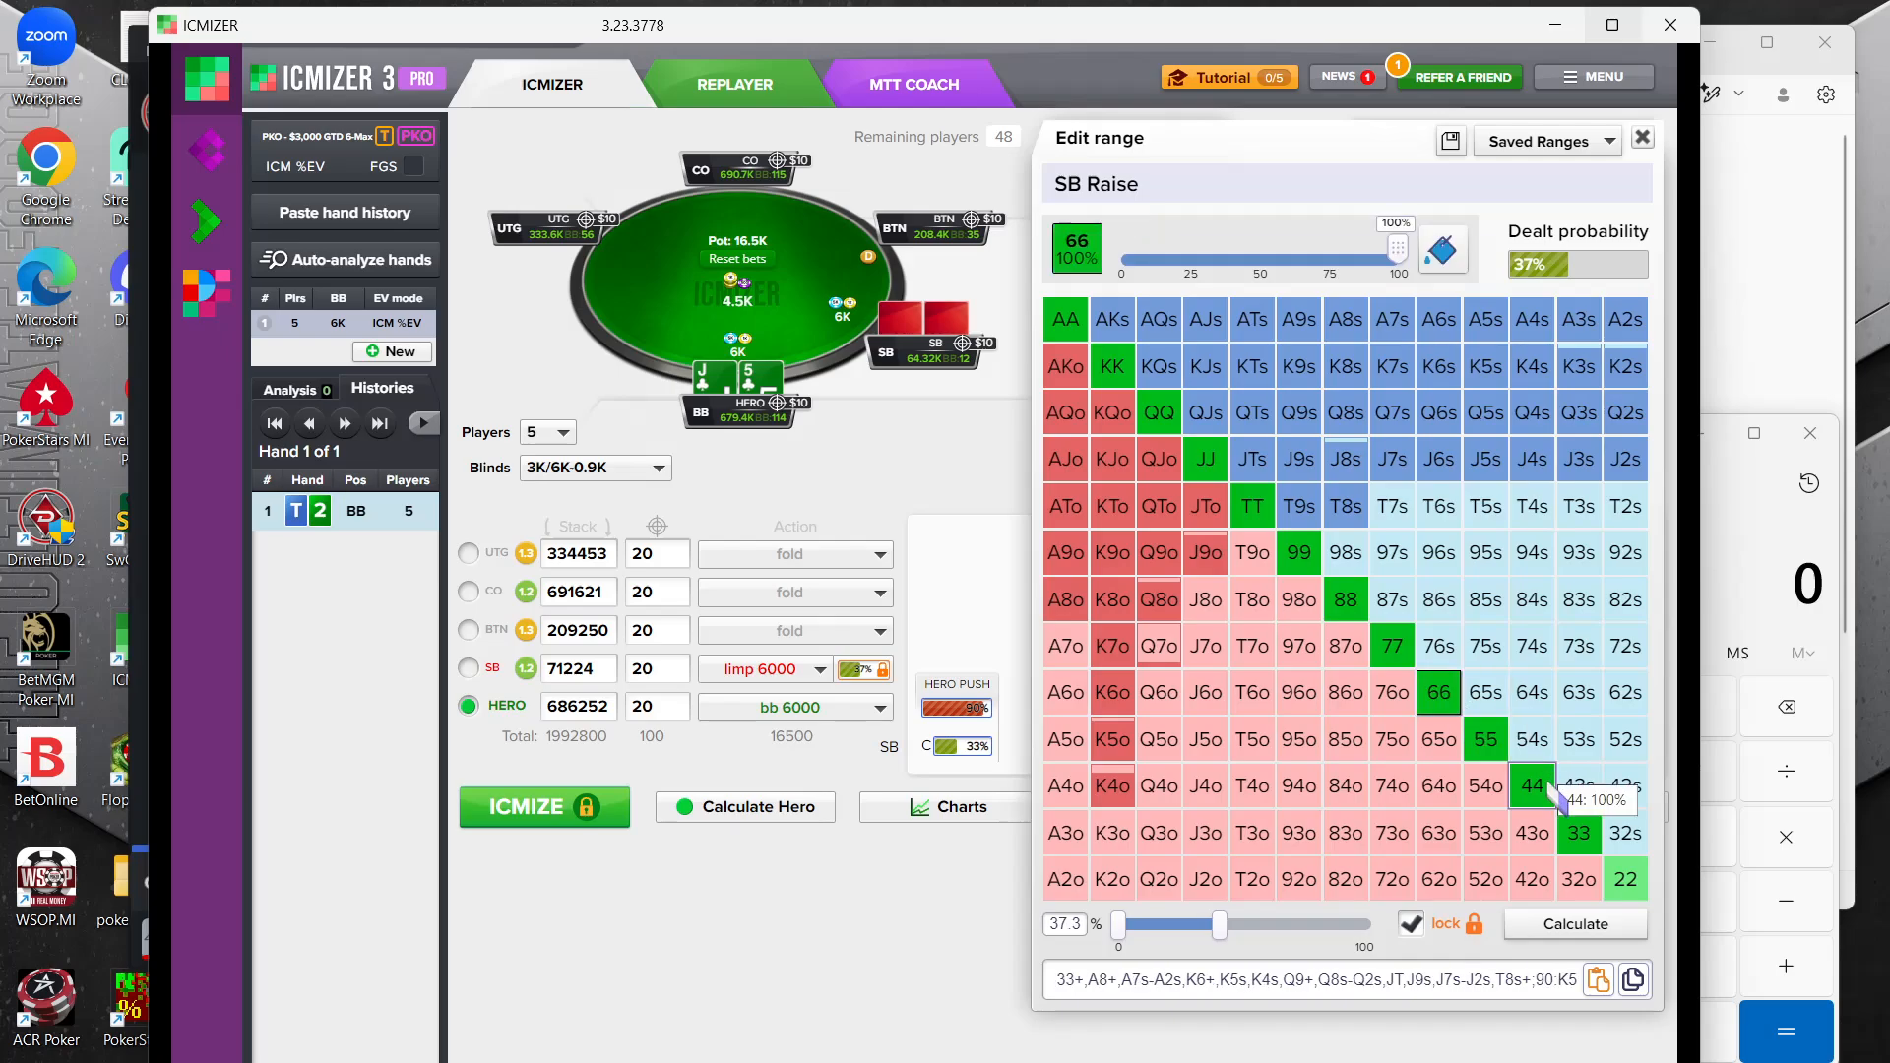
left_click(1623, 876)
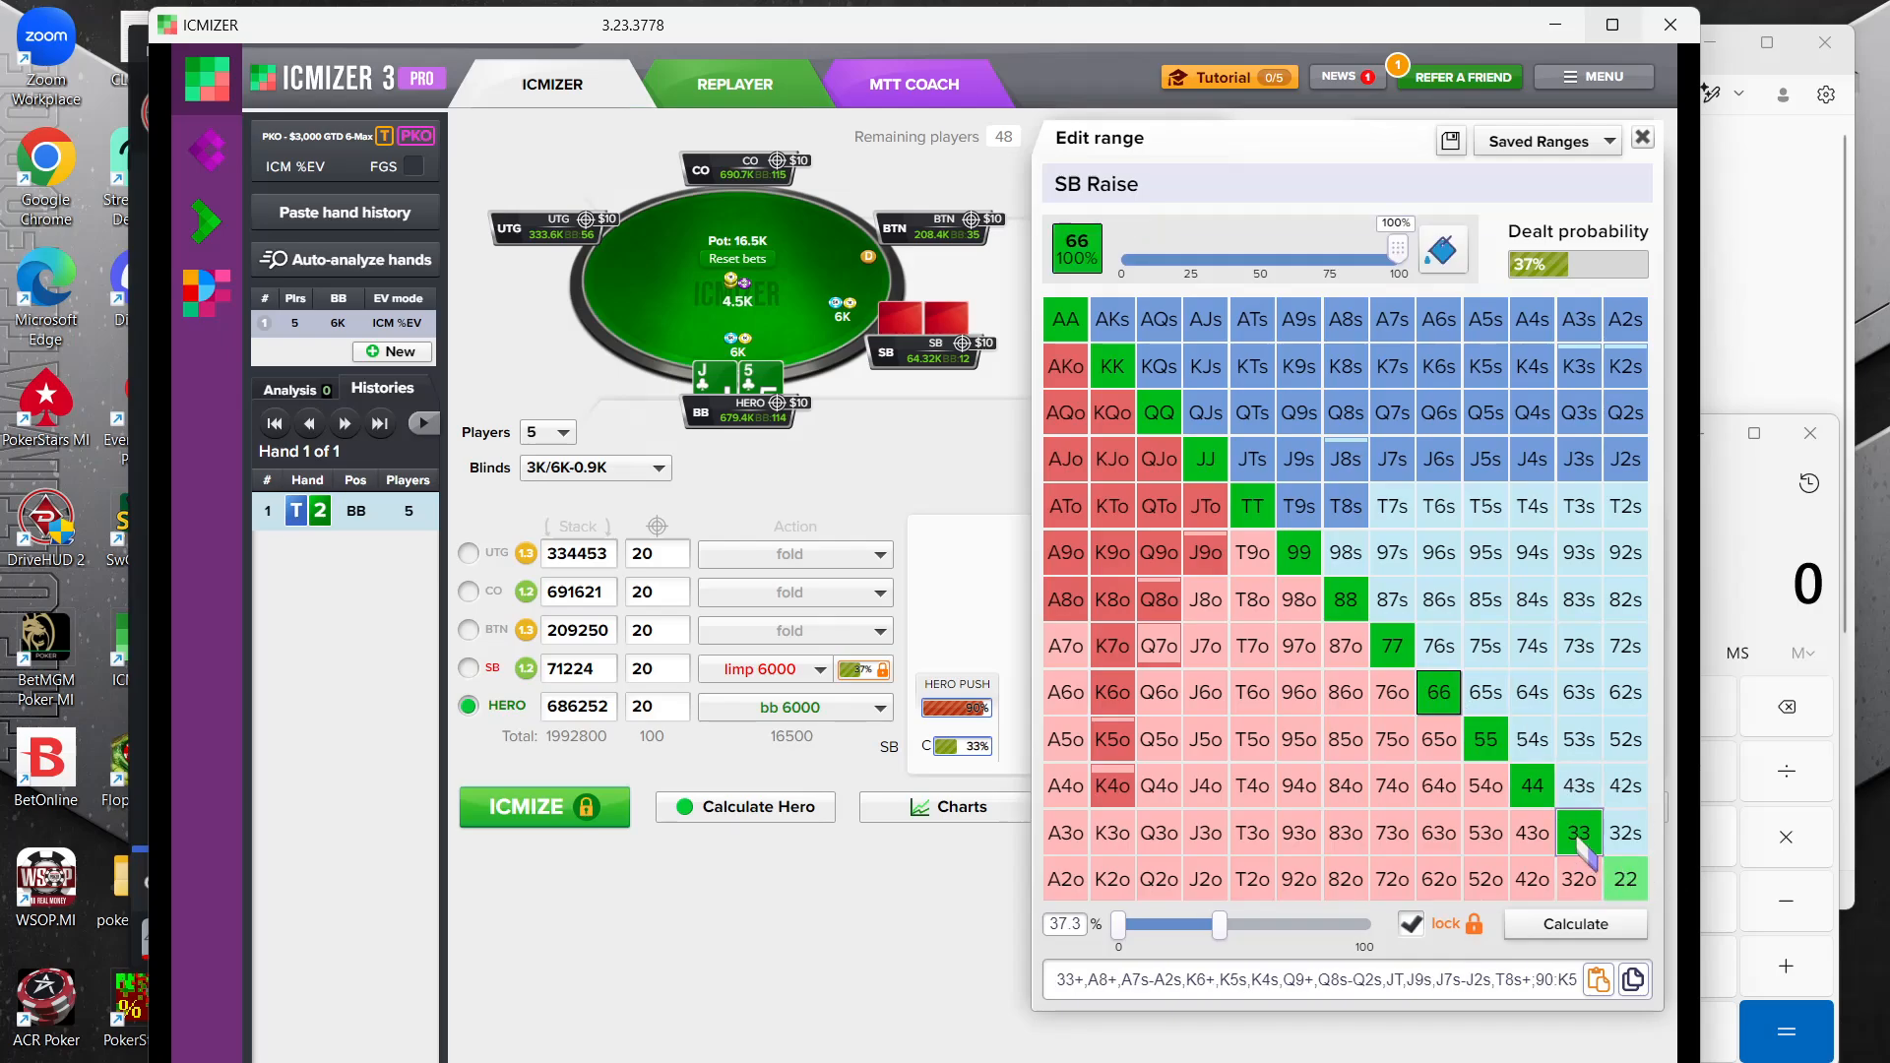
left_click(1625, 879)
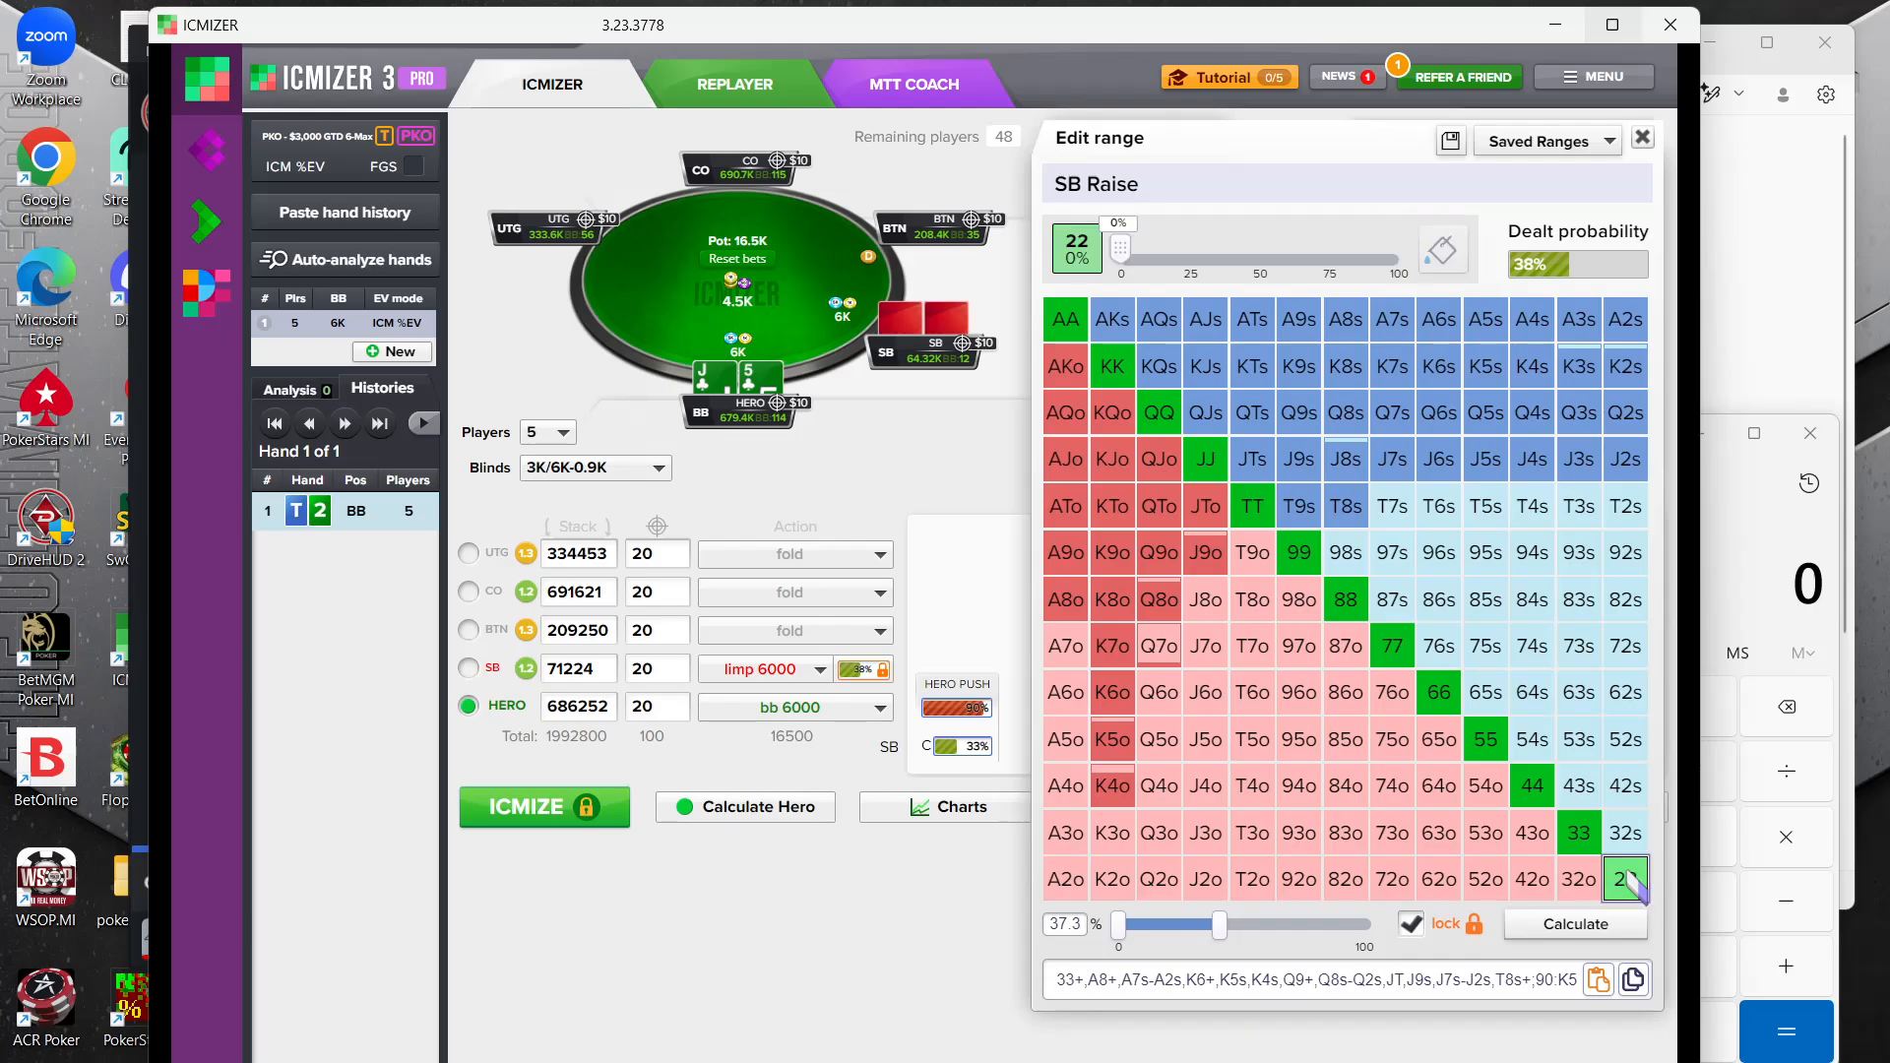
Remove the pairs 77, 88 and 99 and the suited hands T9s and T8s from the small blind's range
left_click(1391, 646)
left_click(1341, 598)
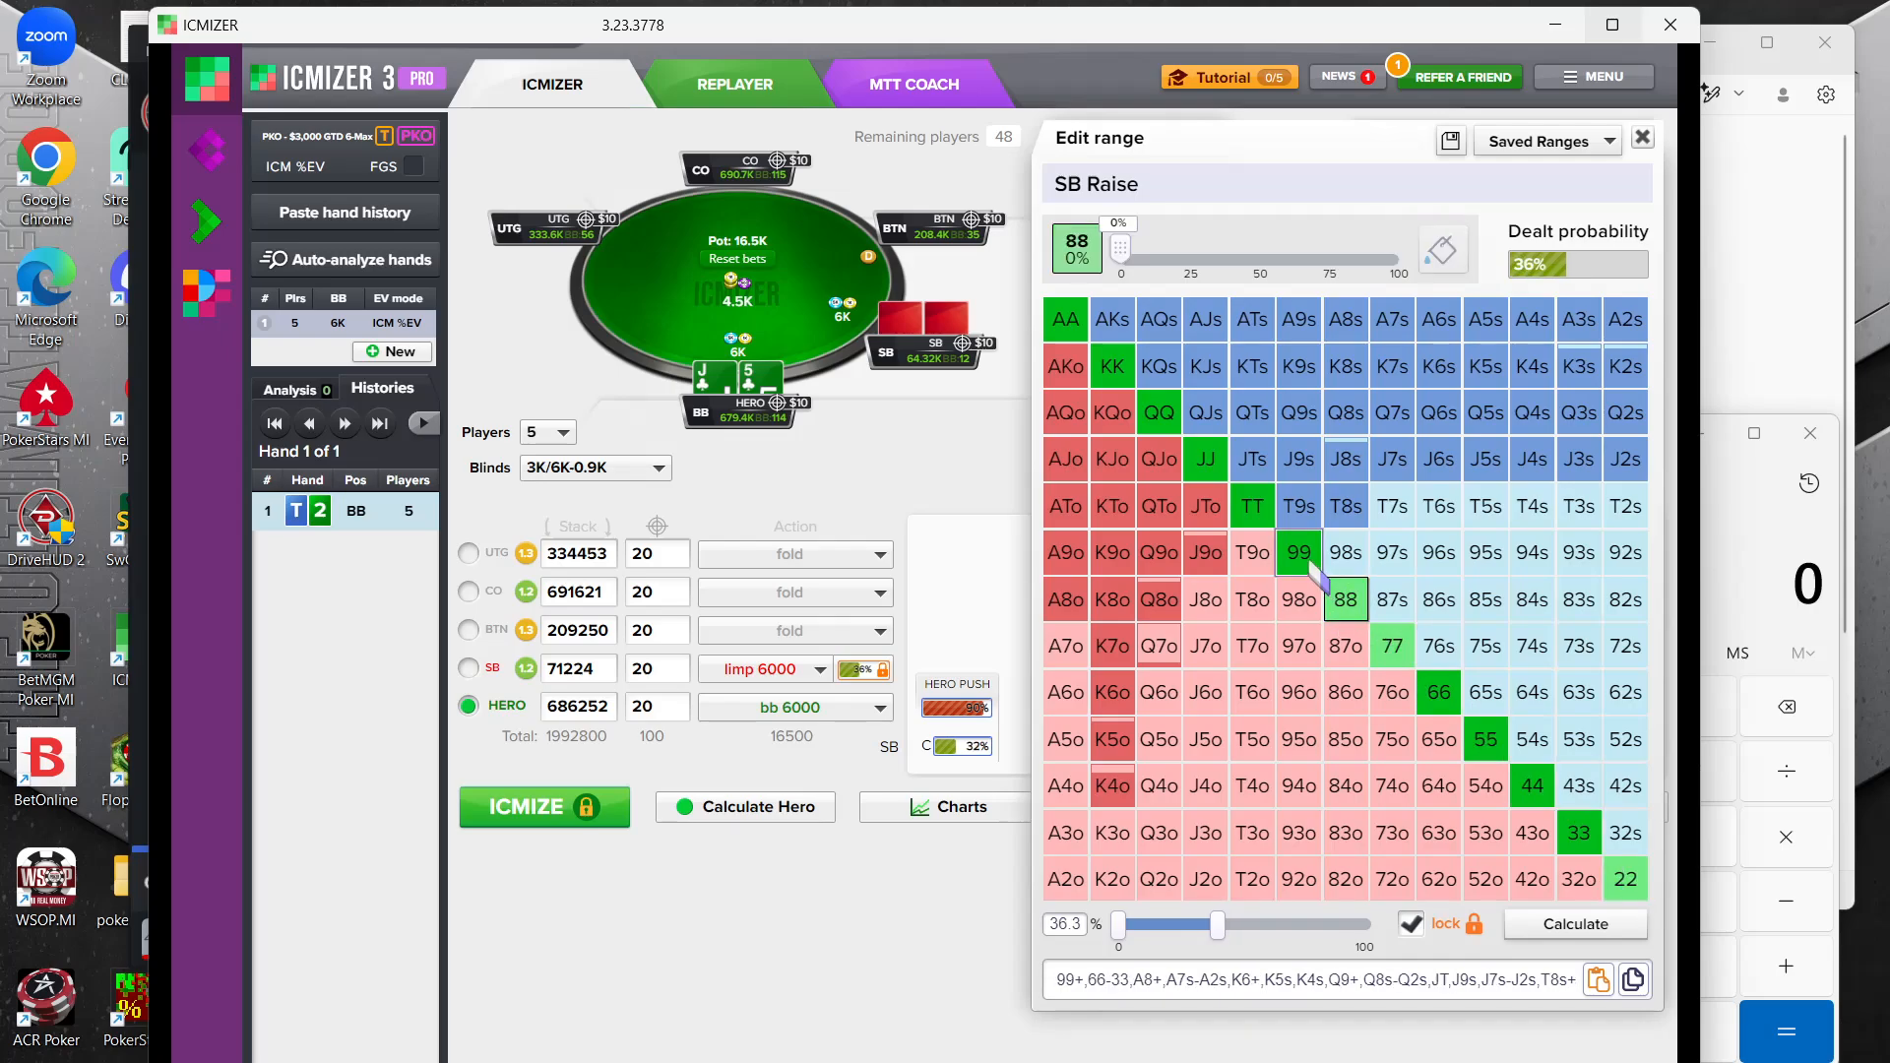
left_click(1299, 551)
left_click(1298, 505)
left_click(1354, 505)
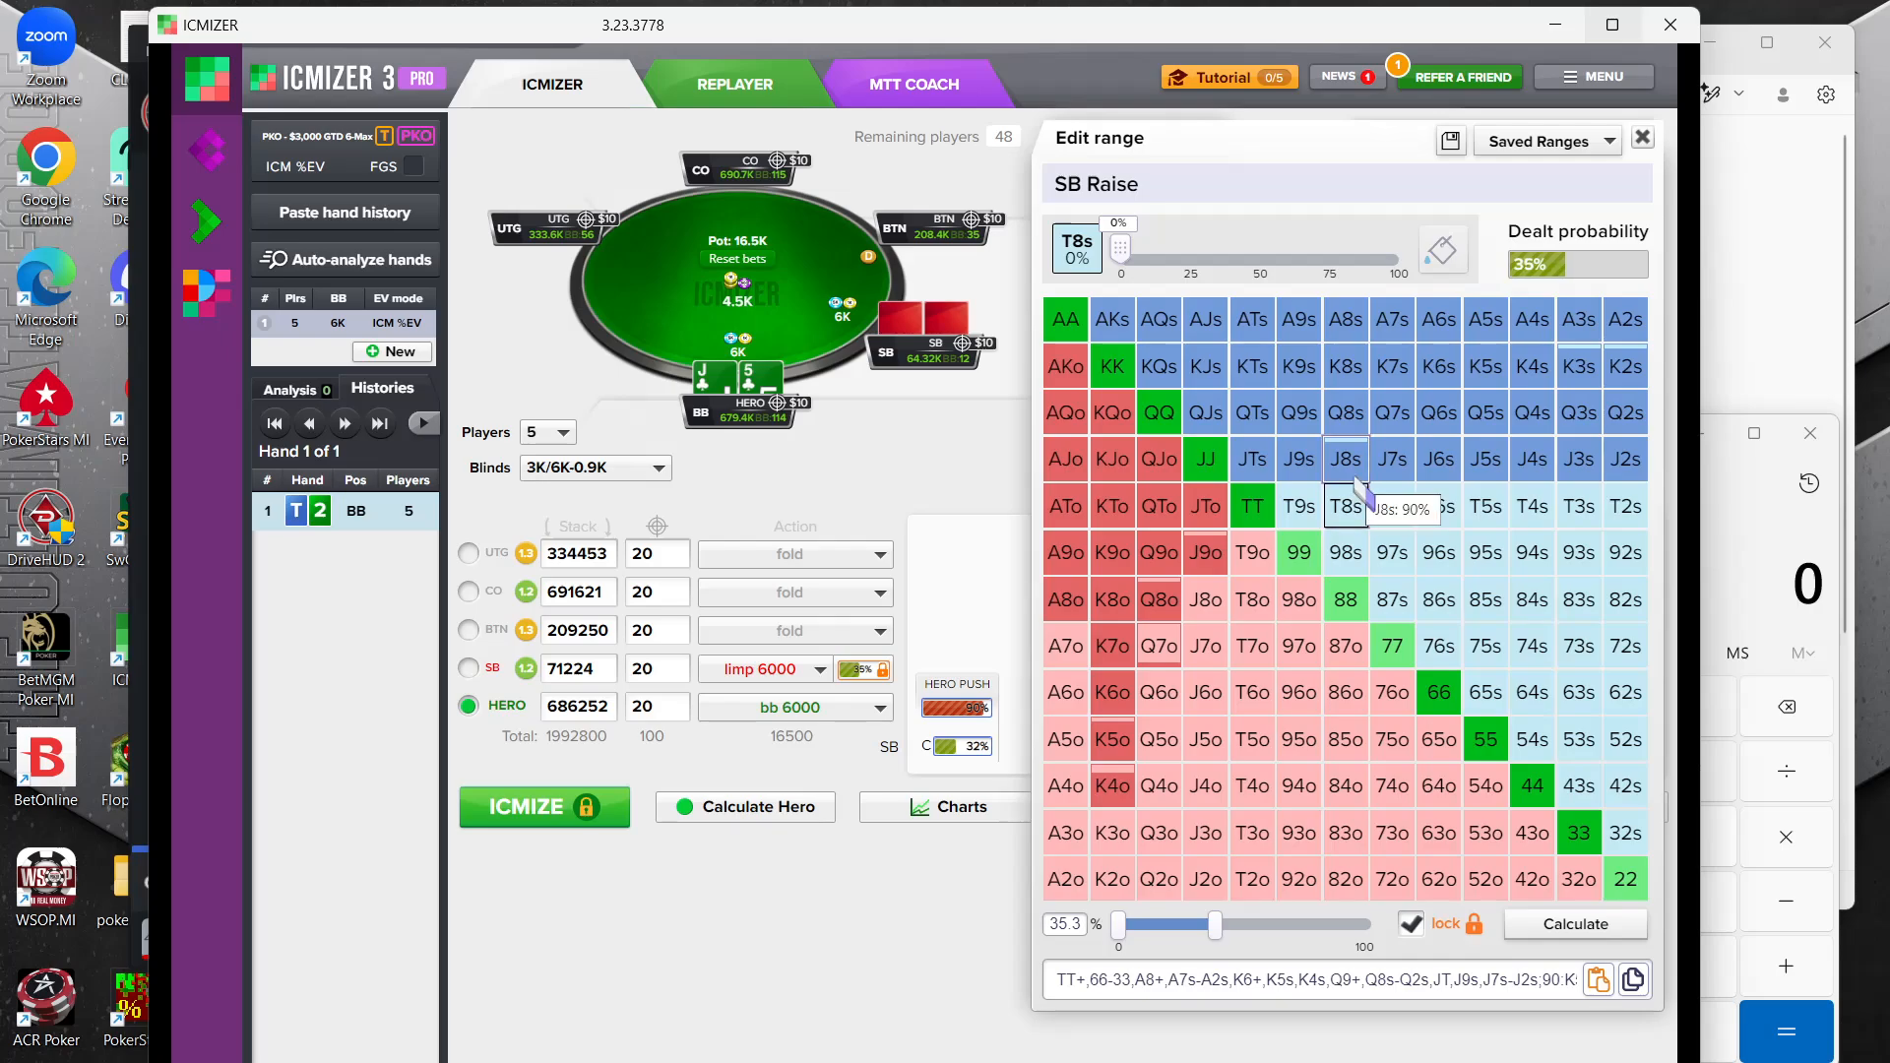
Remove the suited jacks J9s through J2s from the small blind's range
left_click(1346, 459)
left_click(1438, 459)
left_click(1596, 477)
left_click(1626, 459)
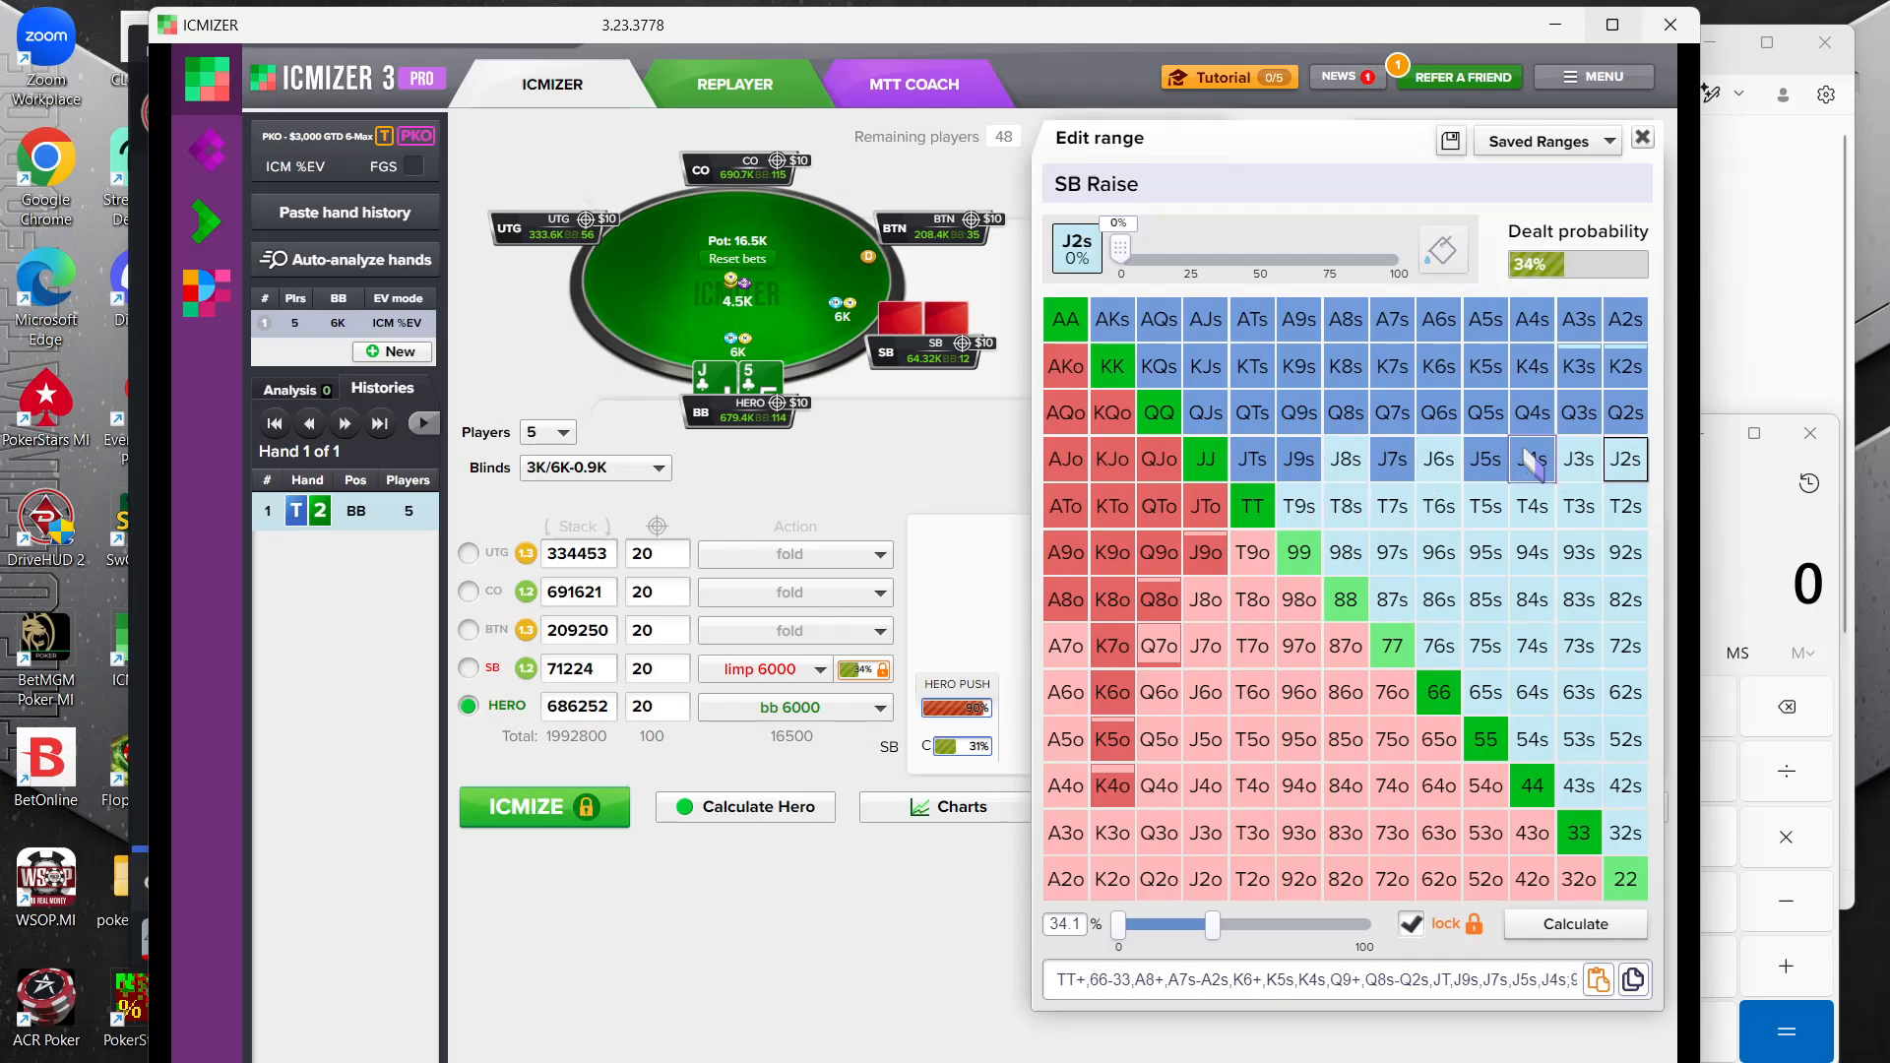
left_click(1532, 459)
left_click(1486, 458)
left_click(1391, 460)
left_click(1299, 458)
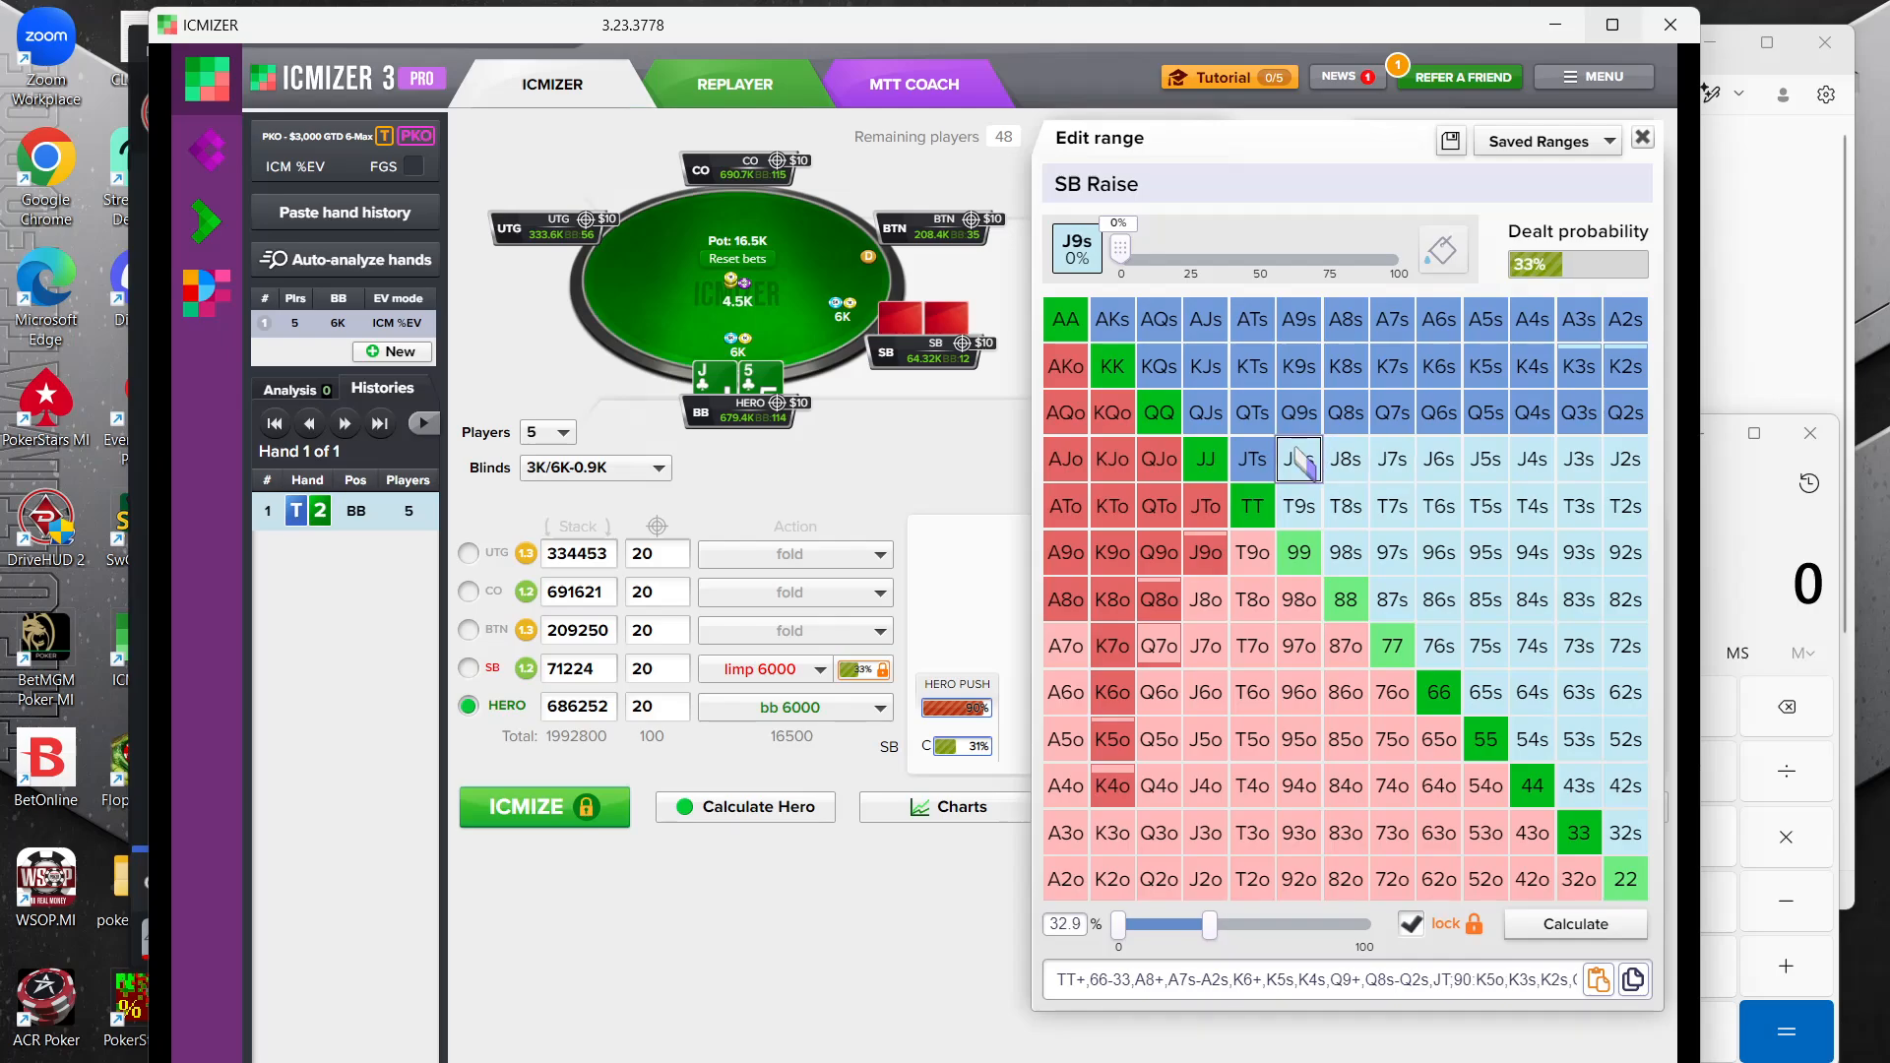
Add 87s, 76s, 65s, 54s, 43s, 75s and 64s to the small blind's range
left_click(1438, 646)
left_click(1392, 600)
left_click(1487, 676)
left_click(1532, 740)
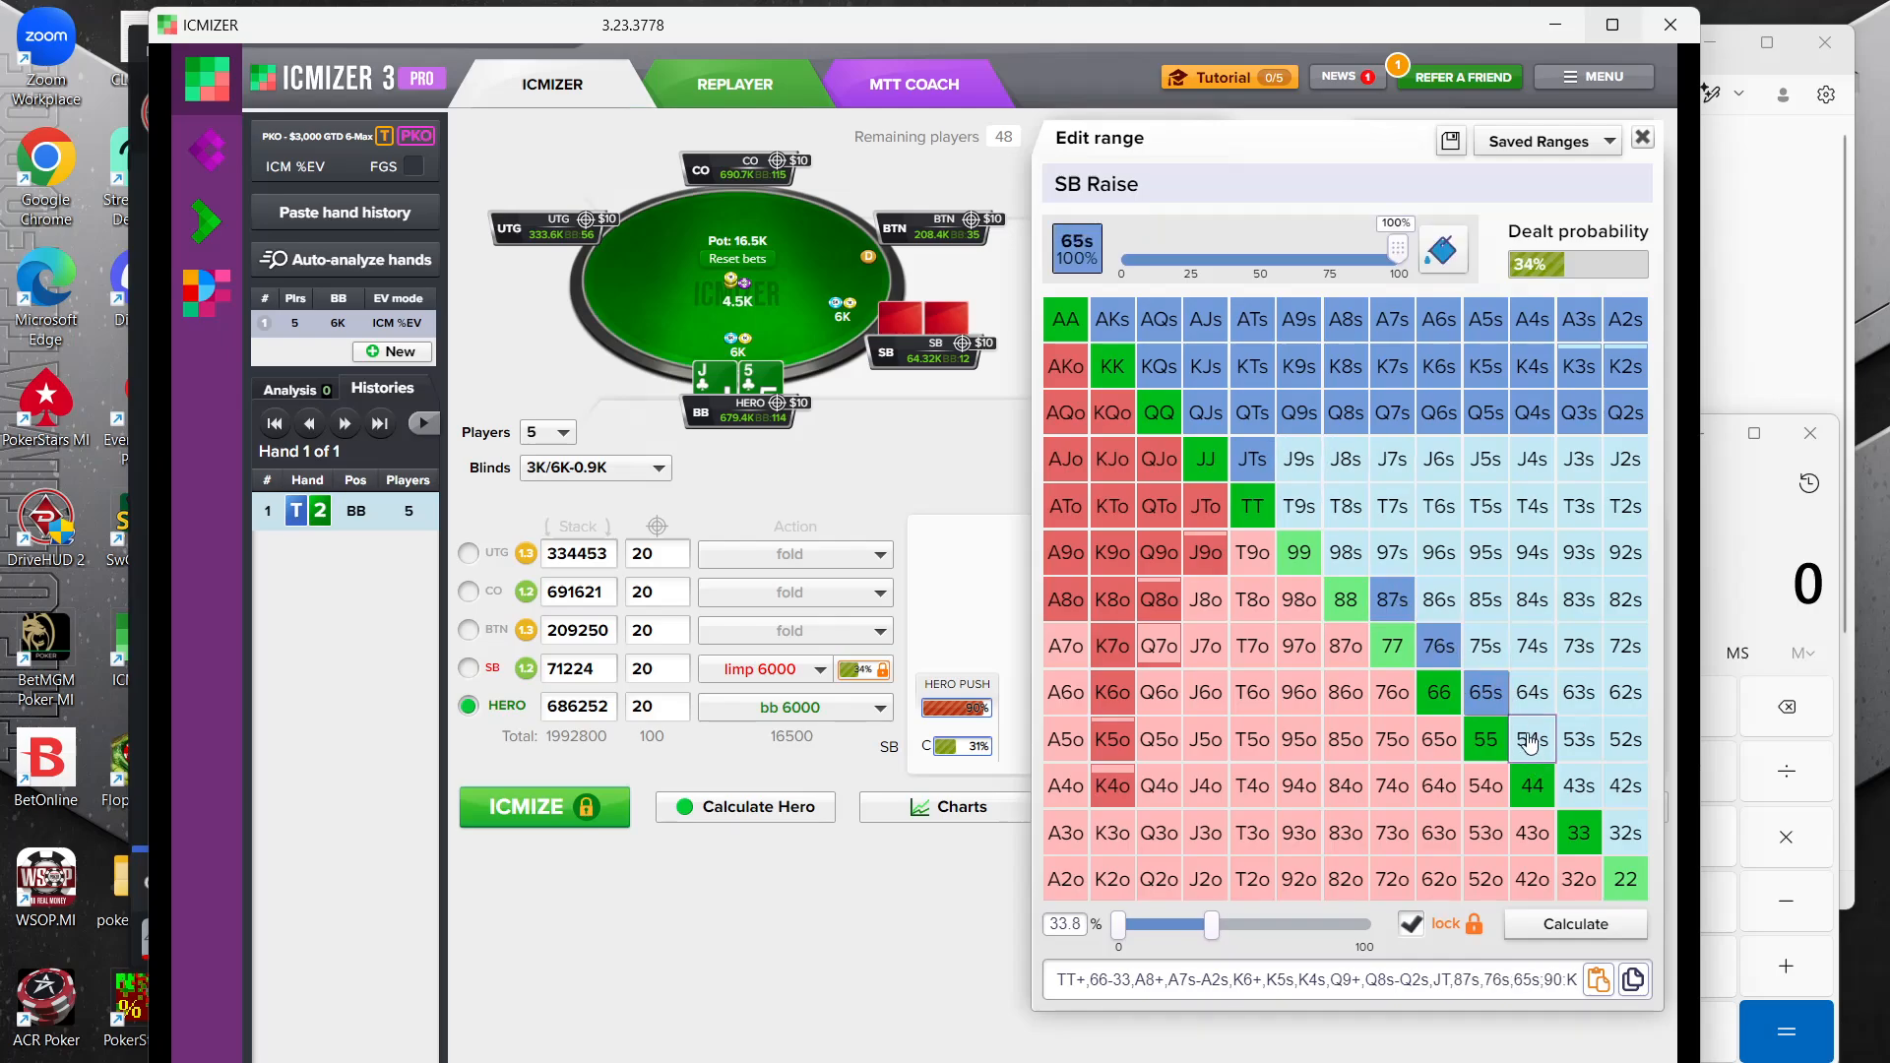
left_click(1580, 786)
left_click(1498, 687)
left_click(1486, 692)
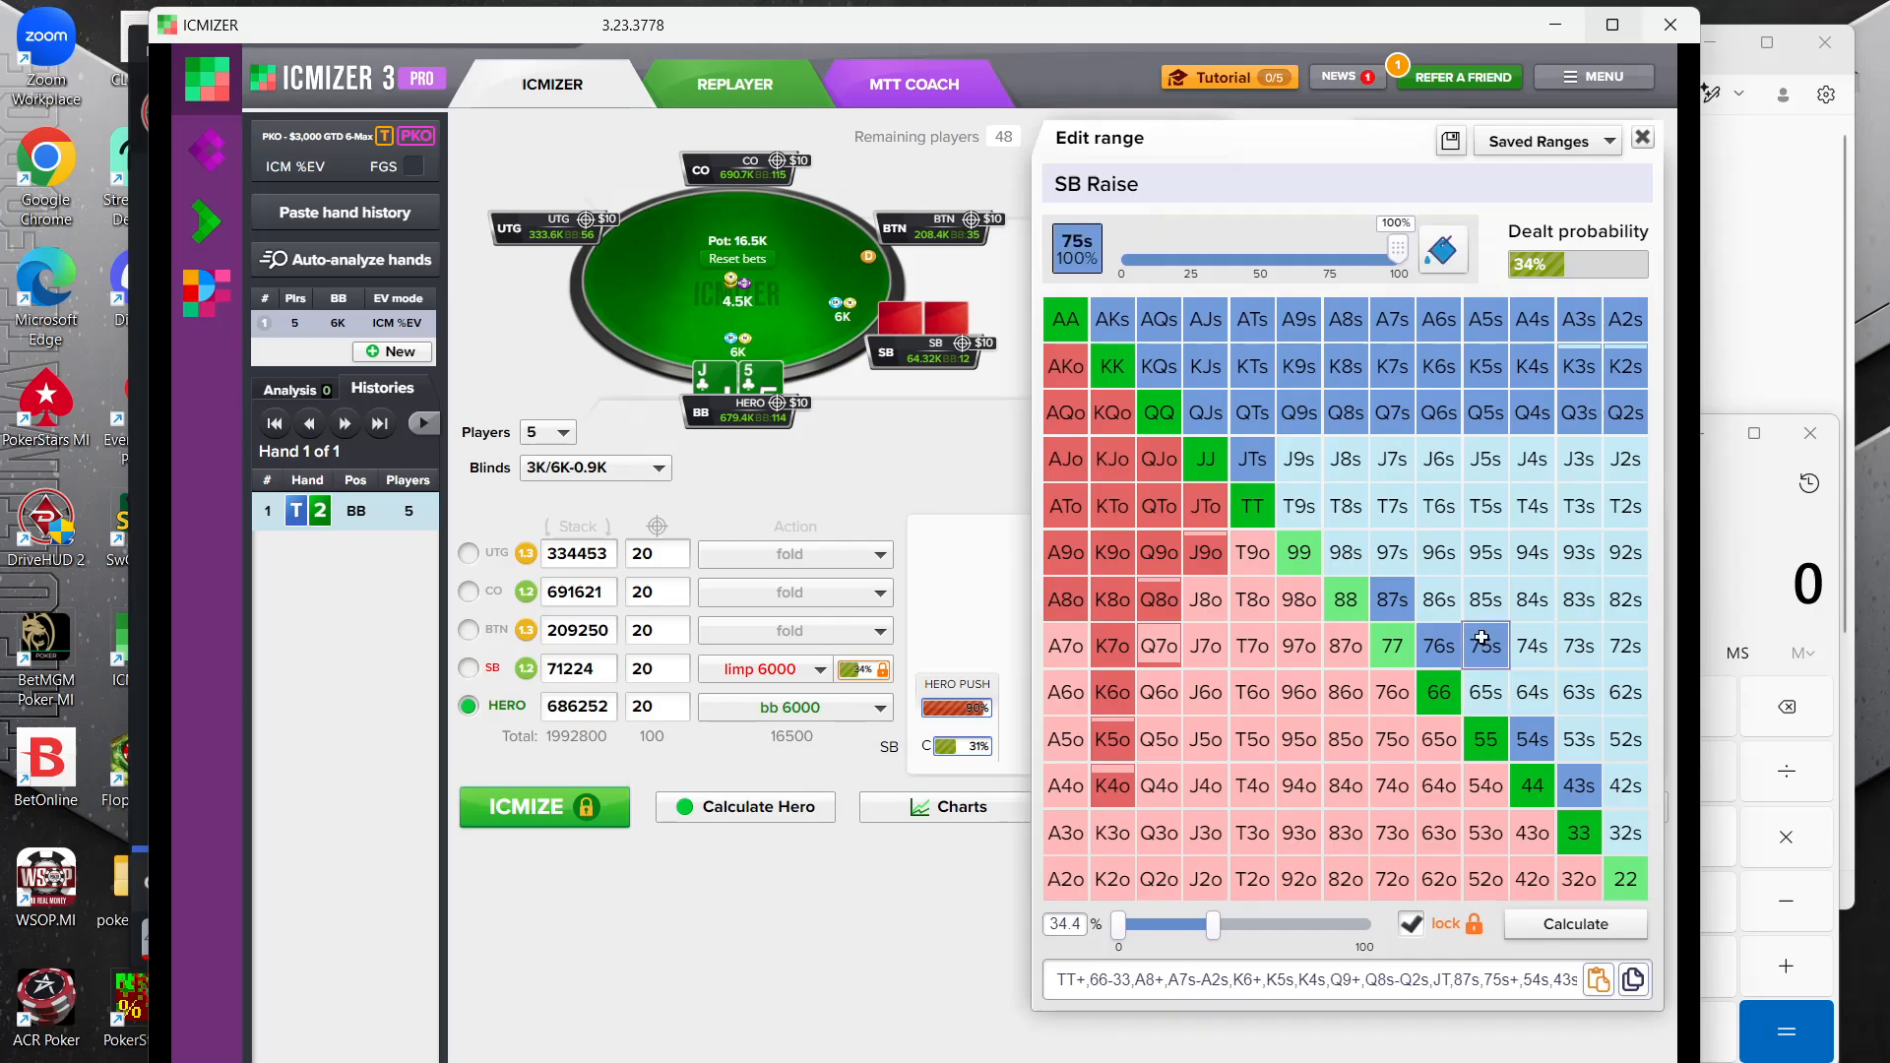
left_click(1485, 646)
left_click(1532, 692)
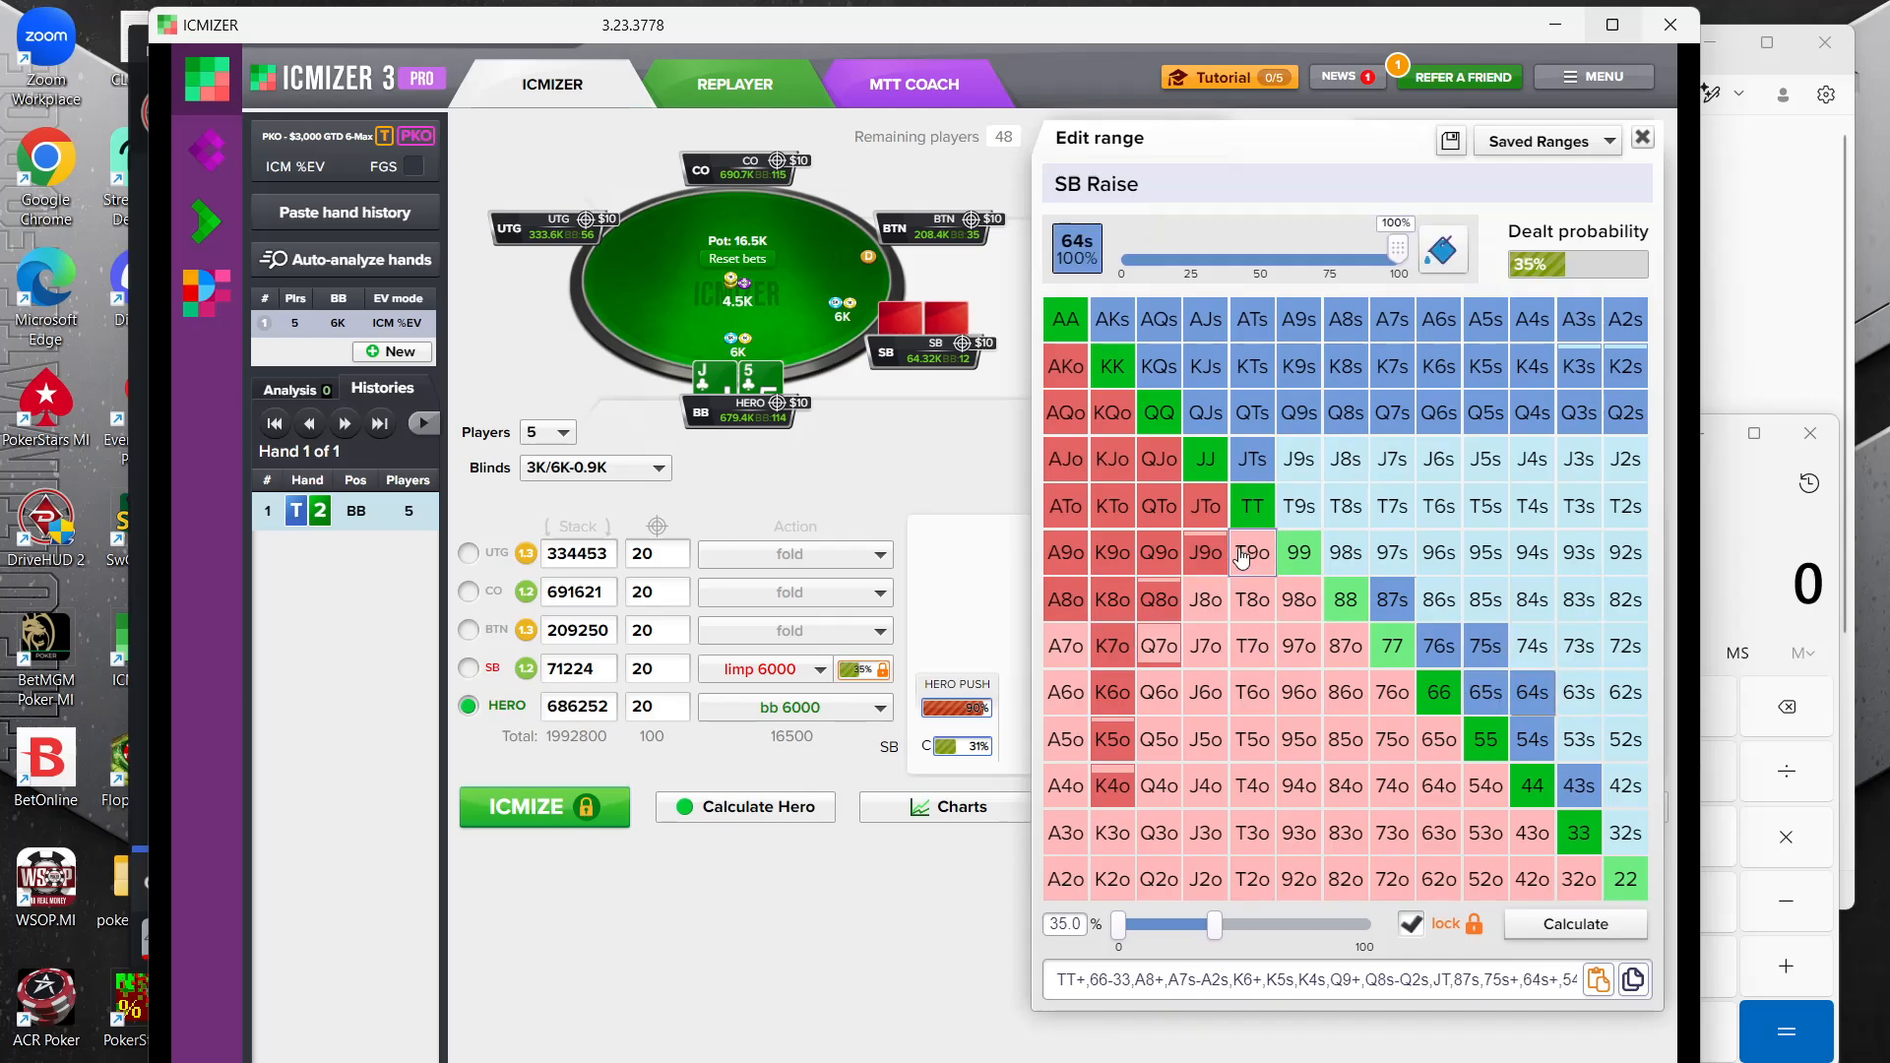
Remove the offsuit kings KJo–K8o and offsuit queens QJo–Q8o from the small blind's range
left_click(1159, 600)
left_click(1112, 599)
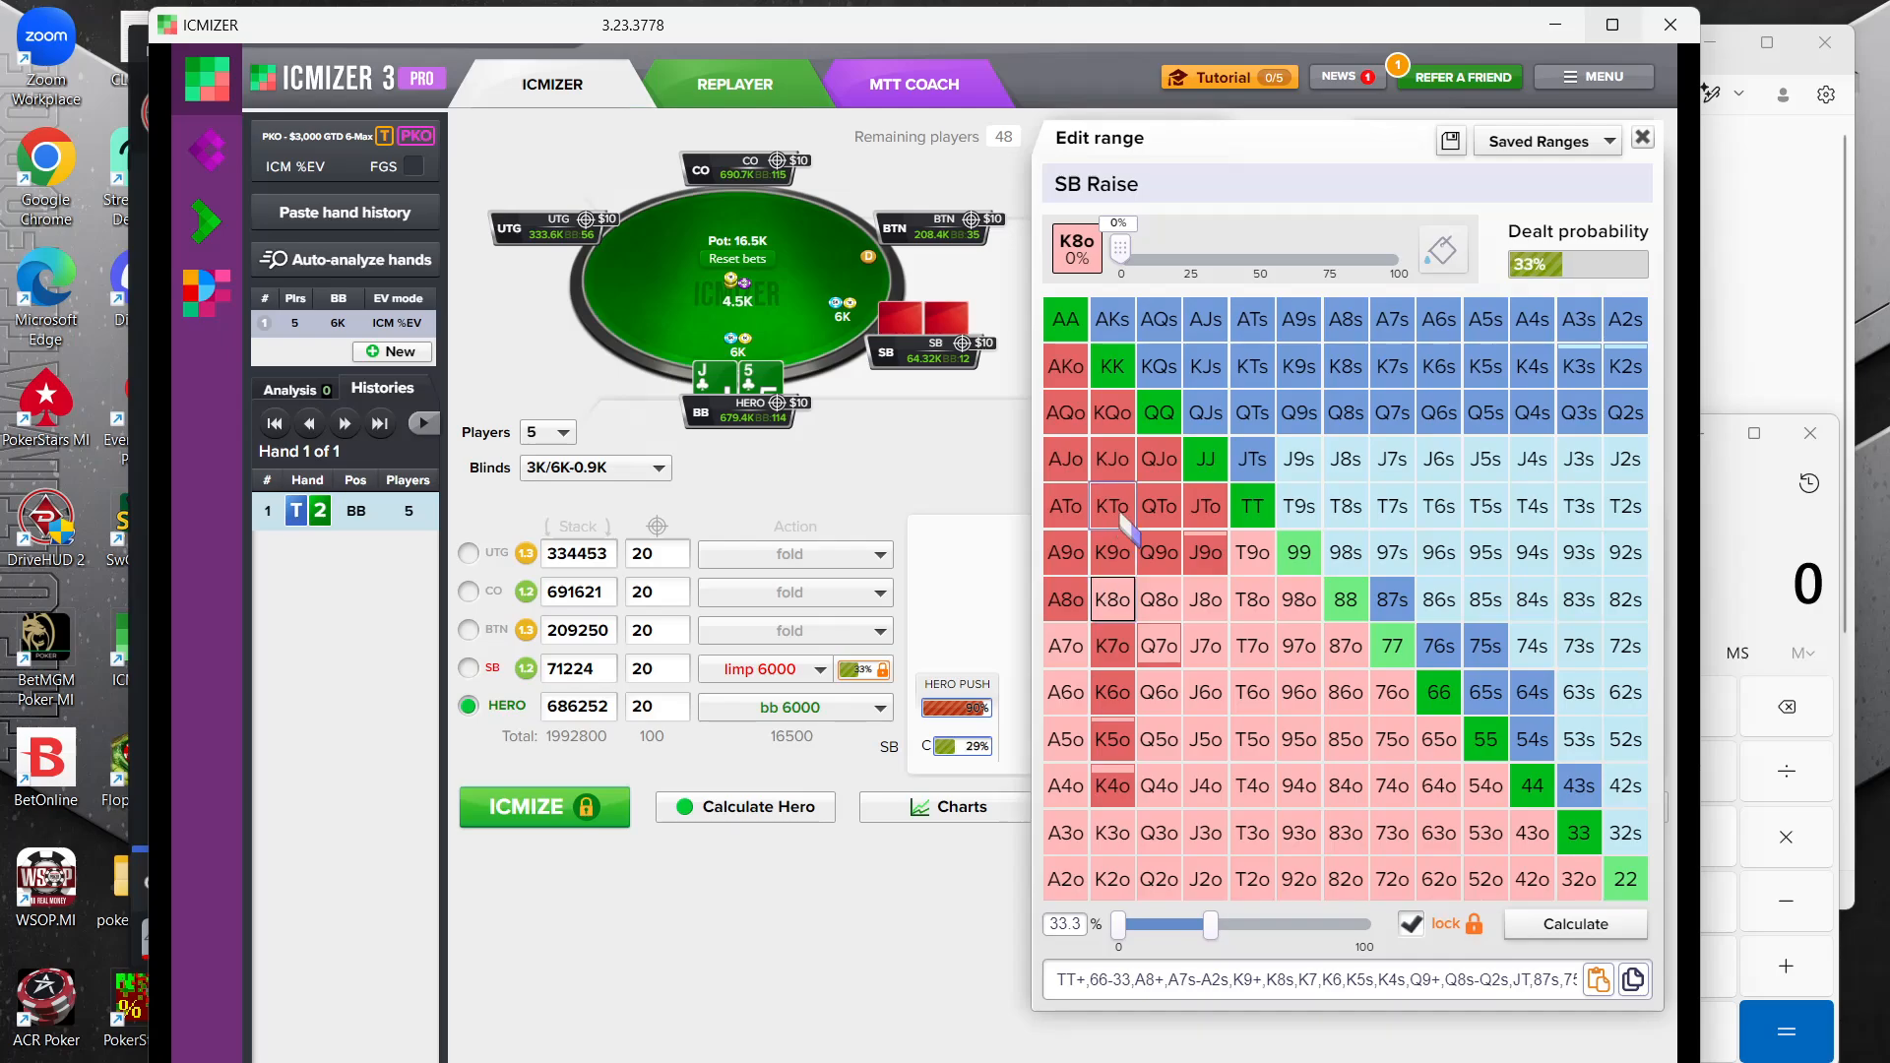
left_click(1113, 506)
left_click(1113, 459)
left_click(1158, 458)
left_click(1159, 552)
left_click(1113, 552)
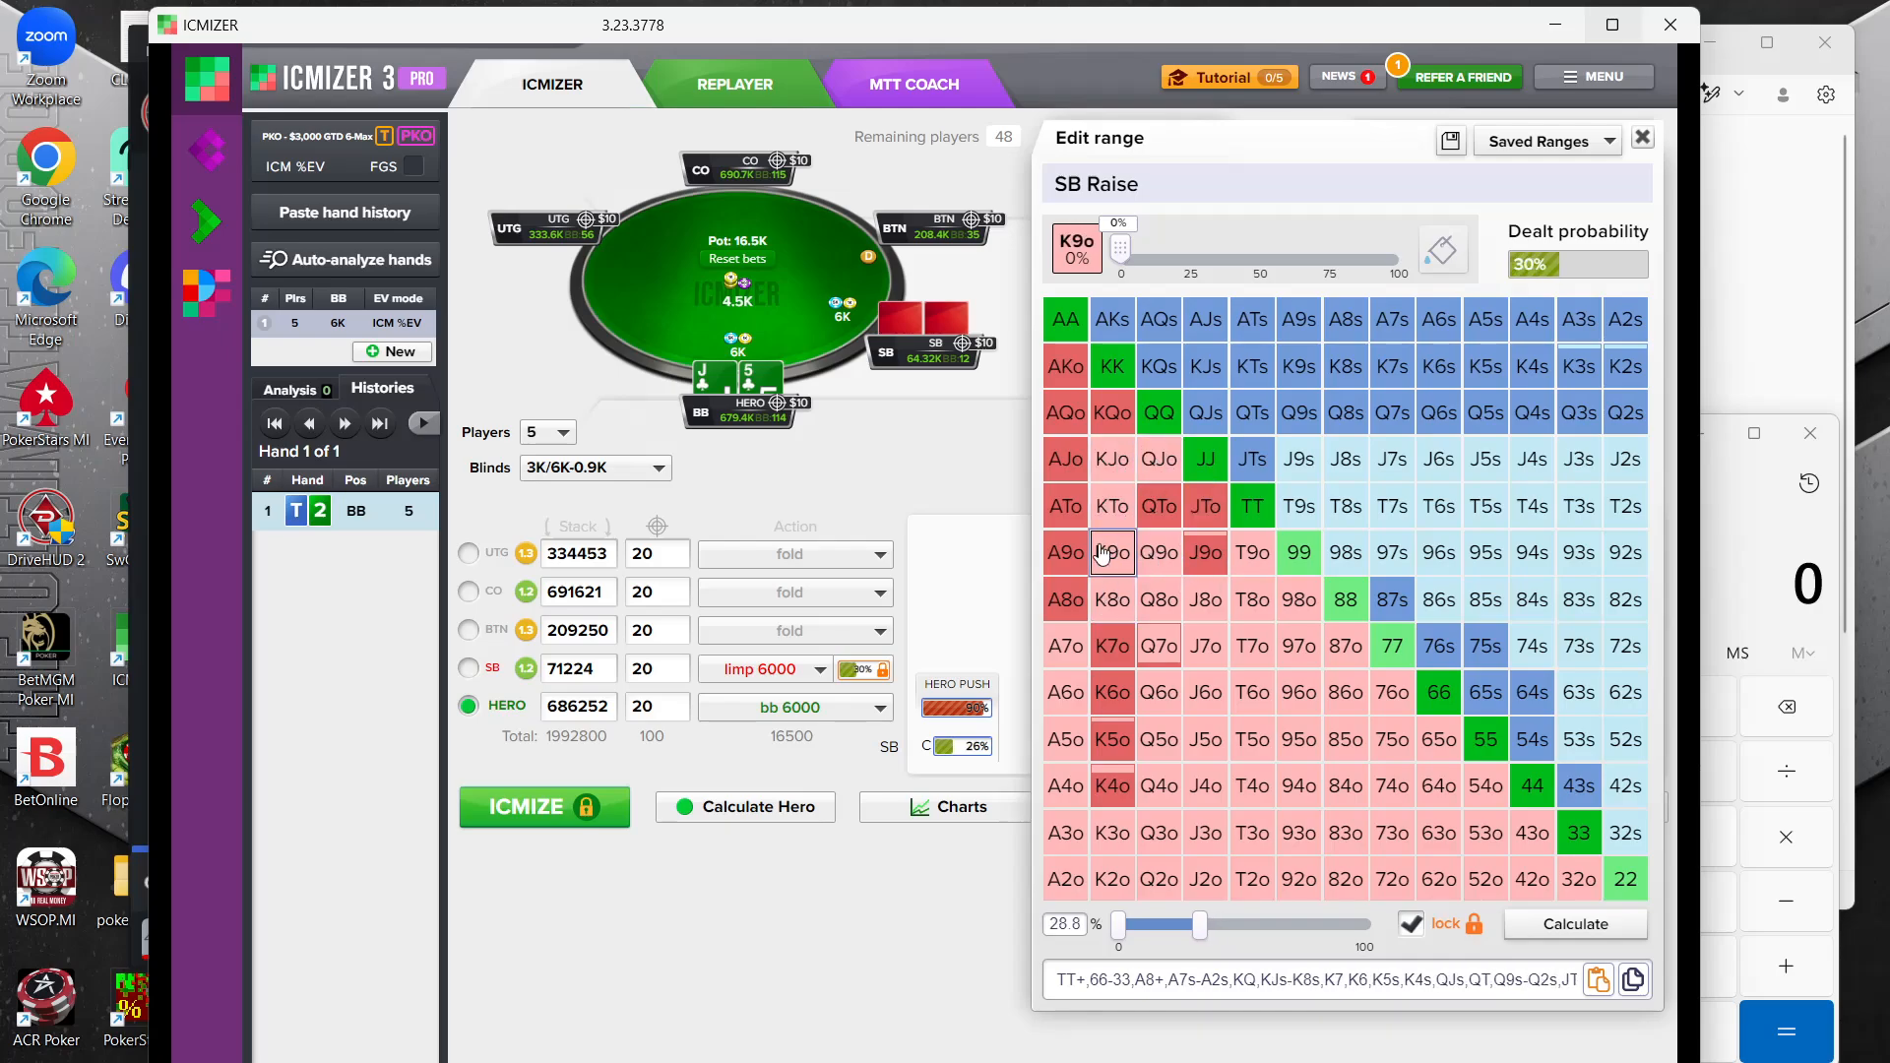
left_click(1158, 506)
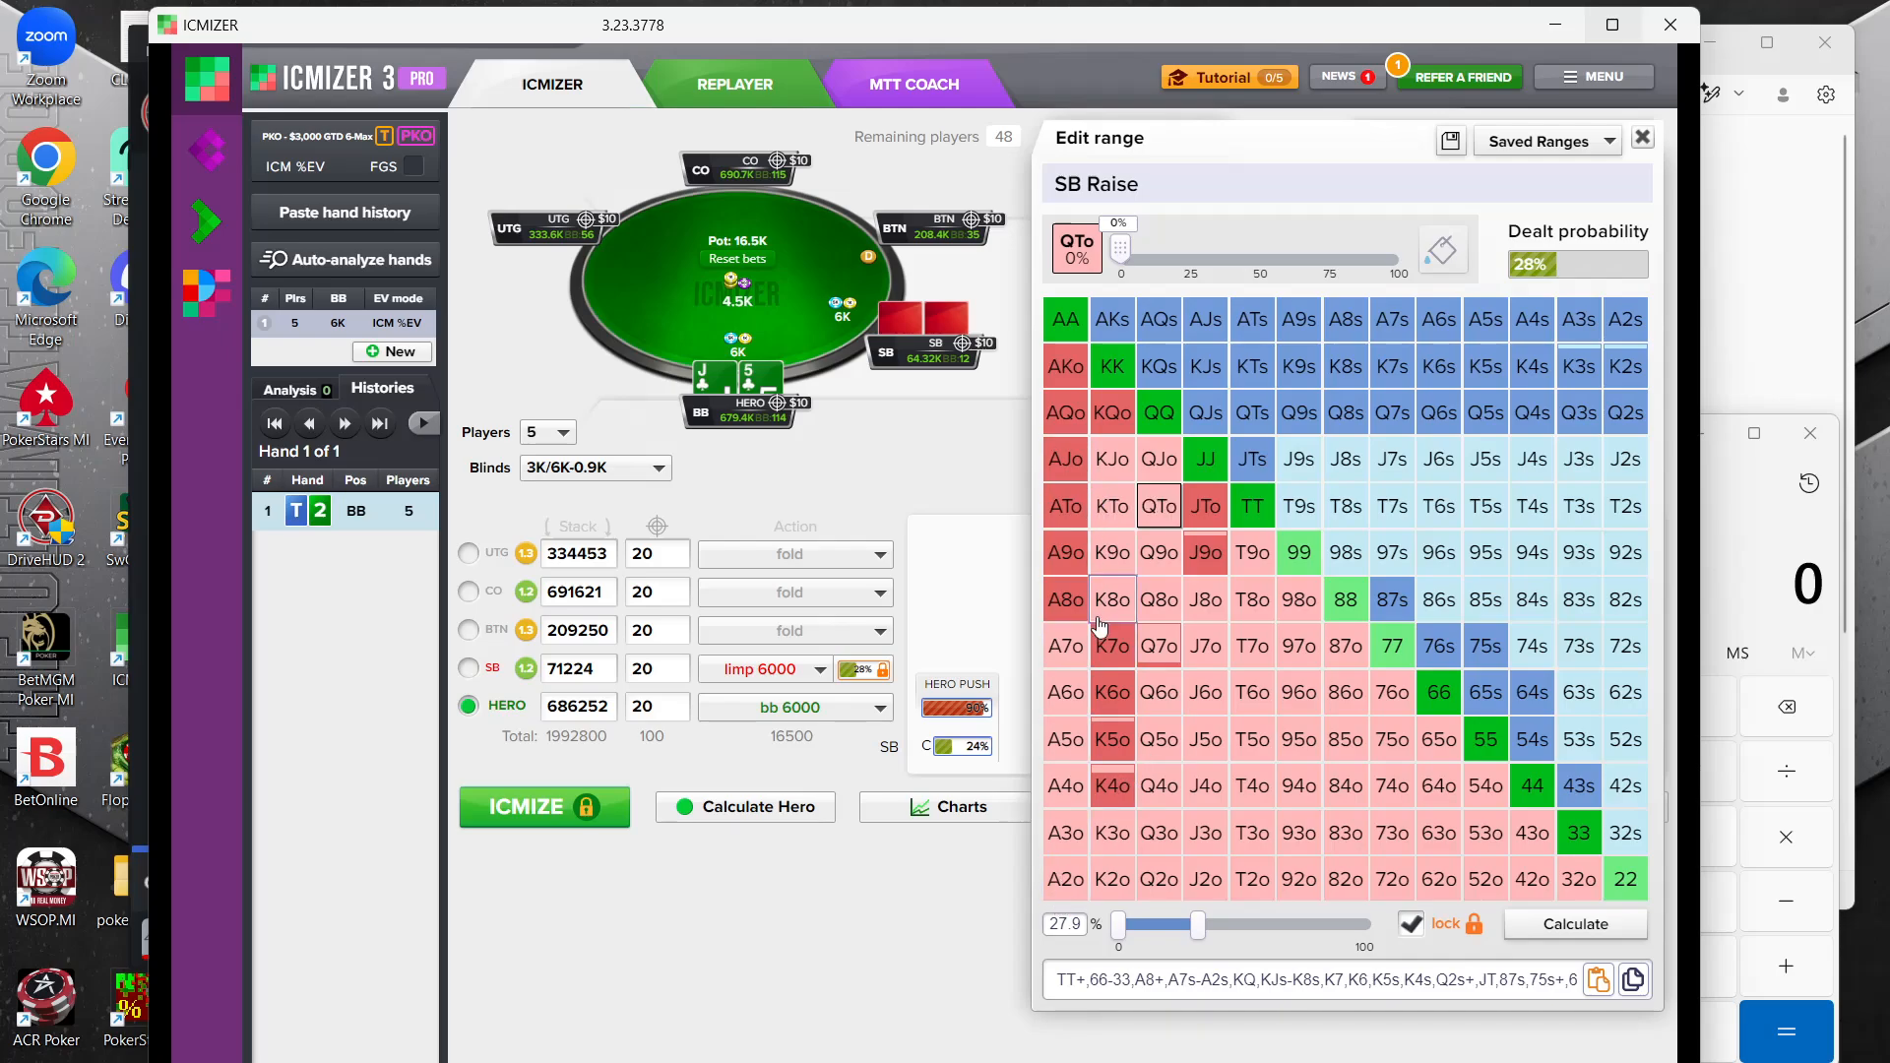
Remove AQo, AJo and ATo from the small blind's range, keeping AKs at 100%
left_click(1066, 506)
left_click(1065, 459)
left_click(1066, 413)
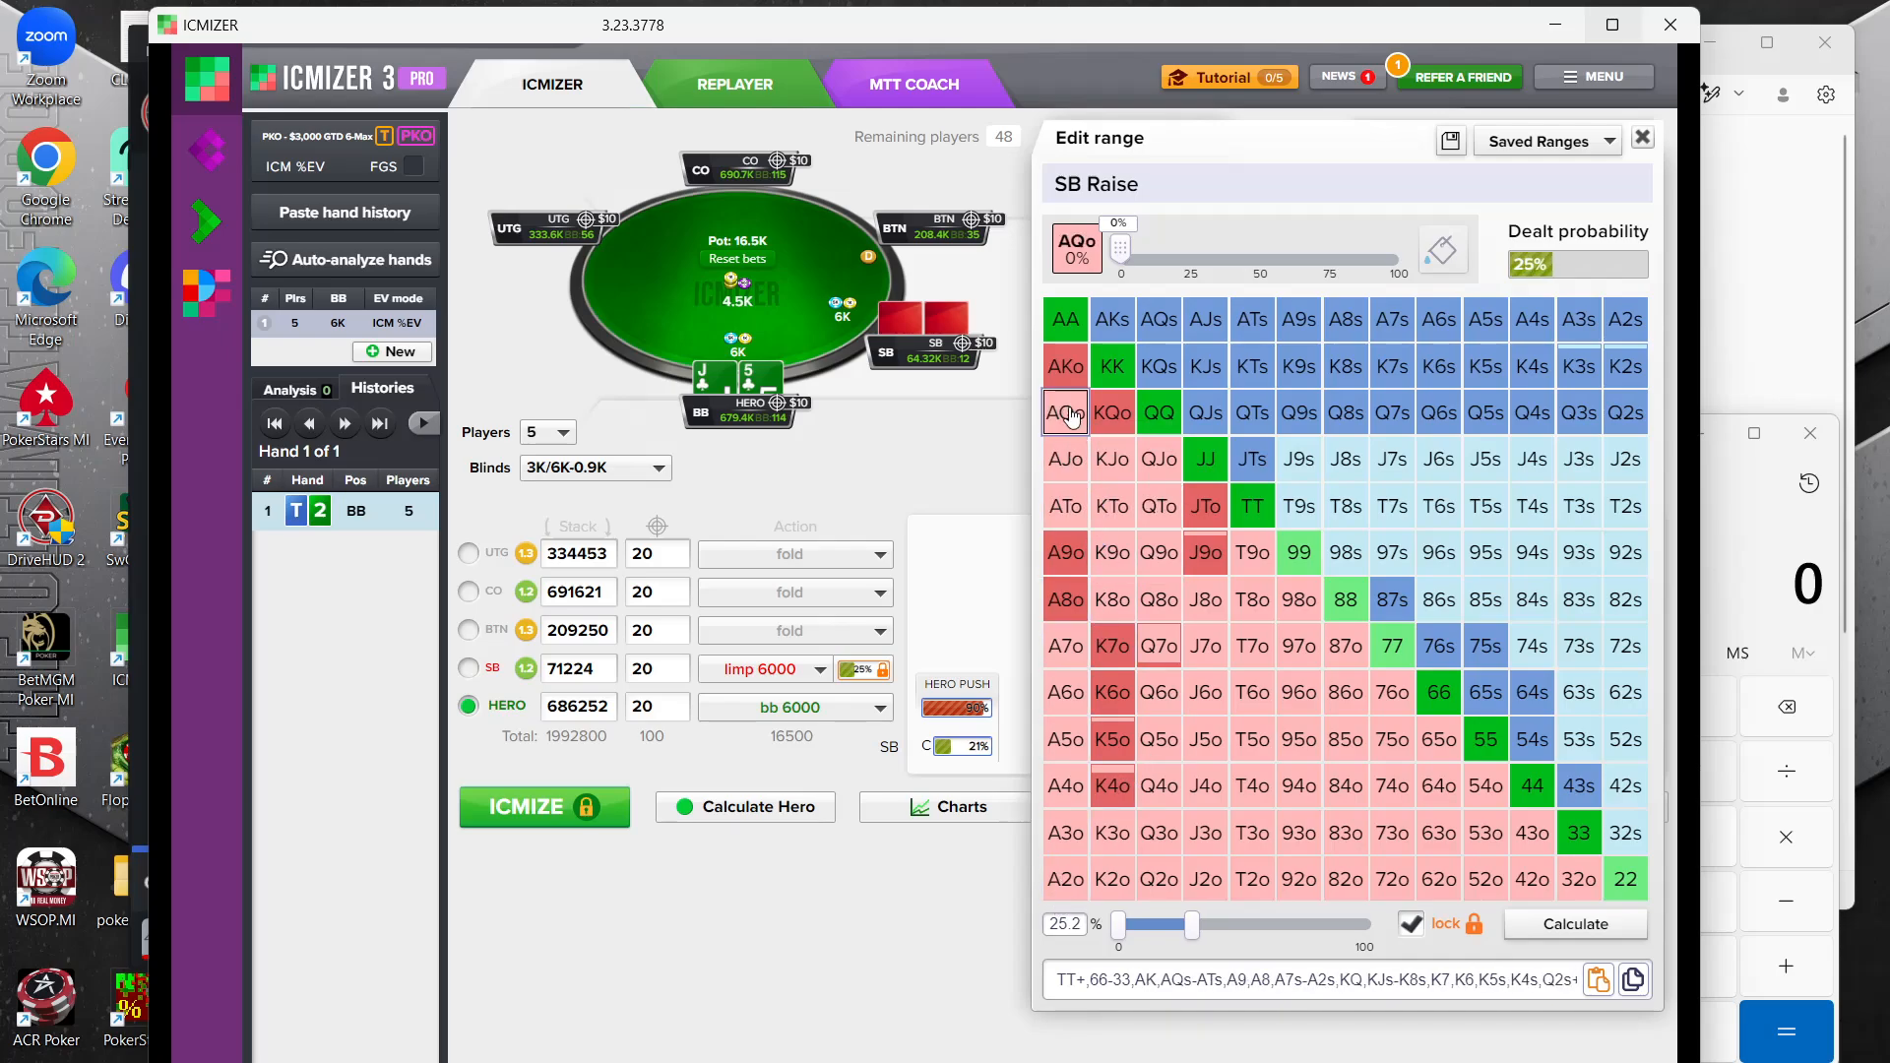
left_click(1116, 325)
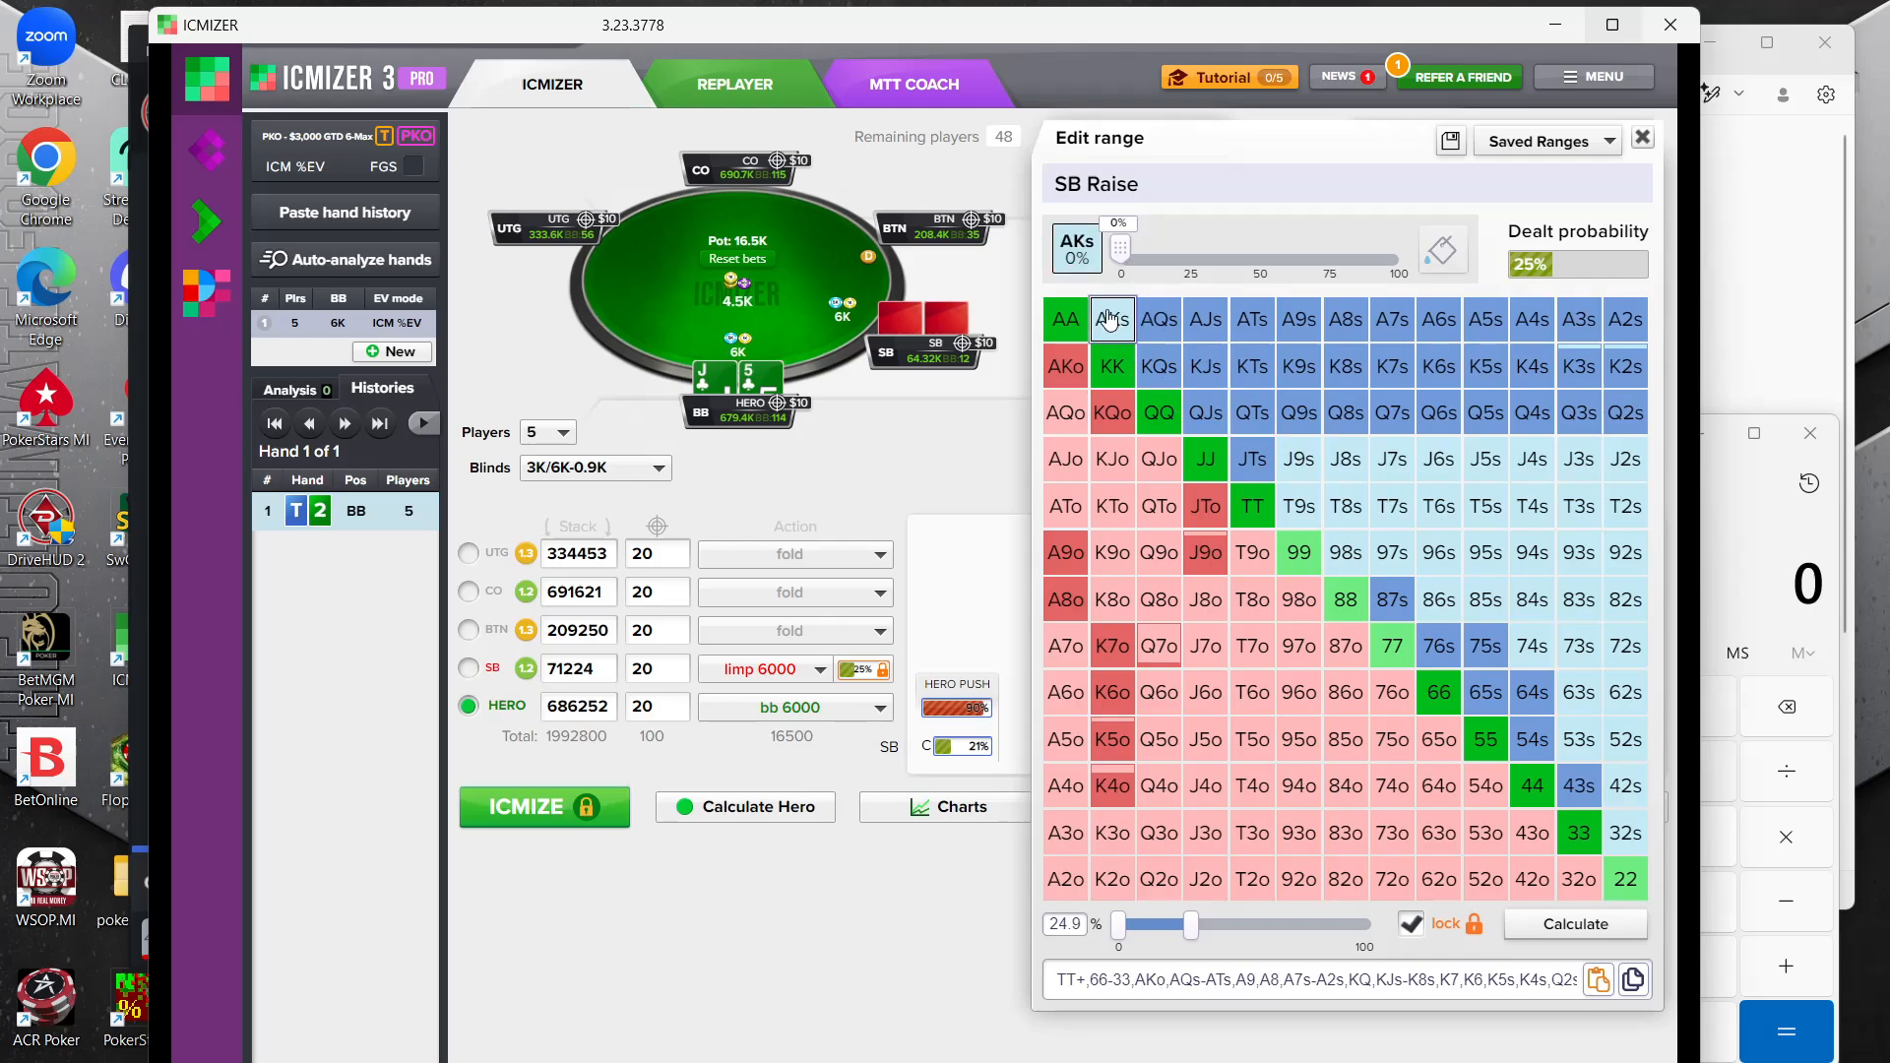
left_click(1119, 327)
left_click(1131, 325)
left_click(1114, 333)
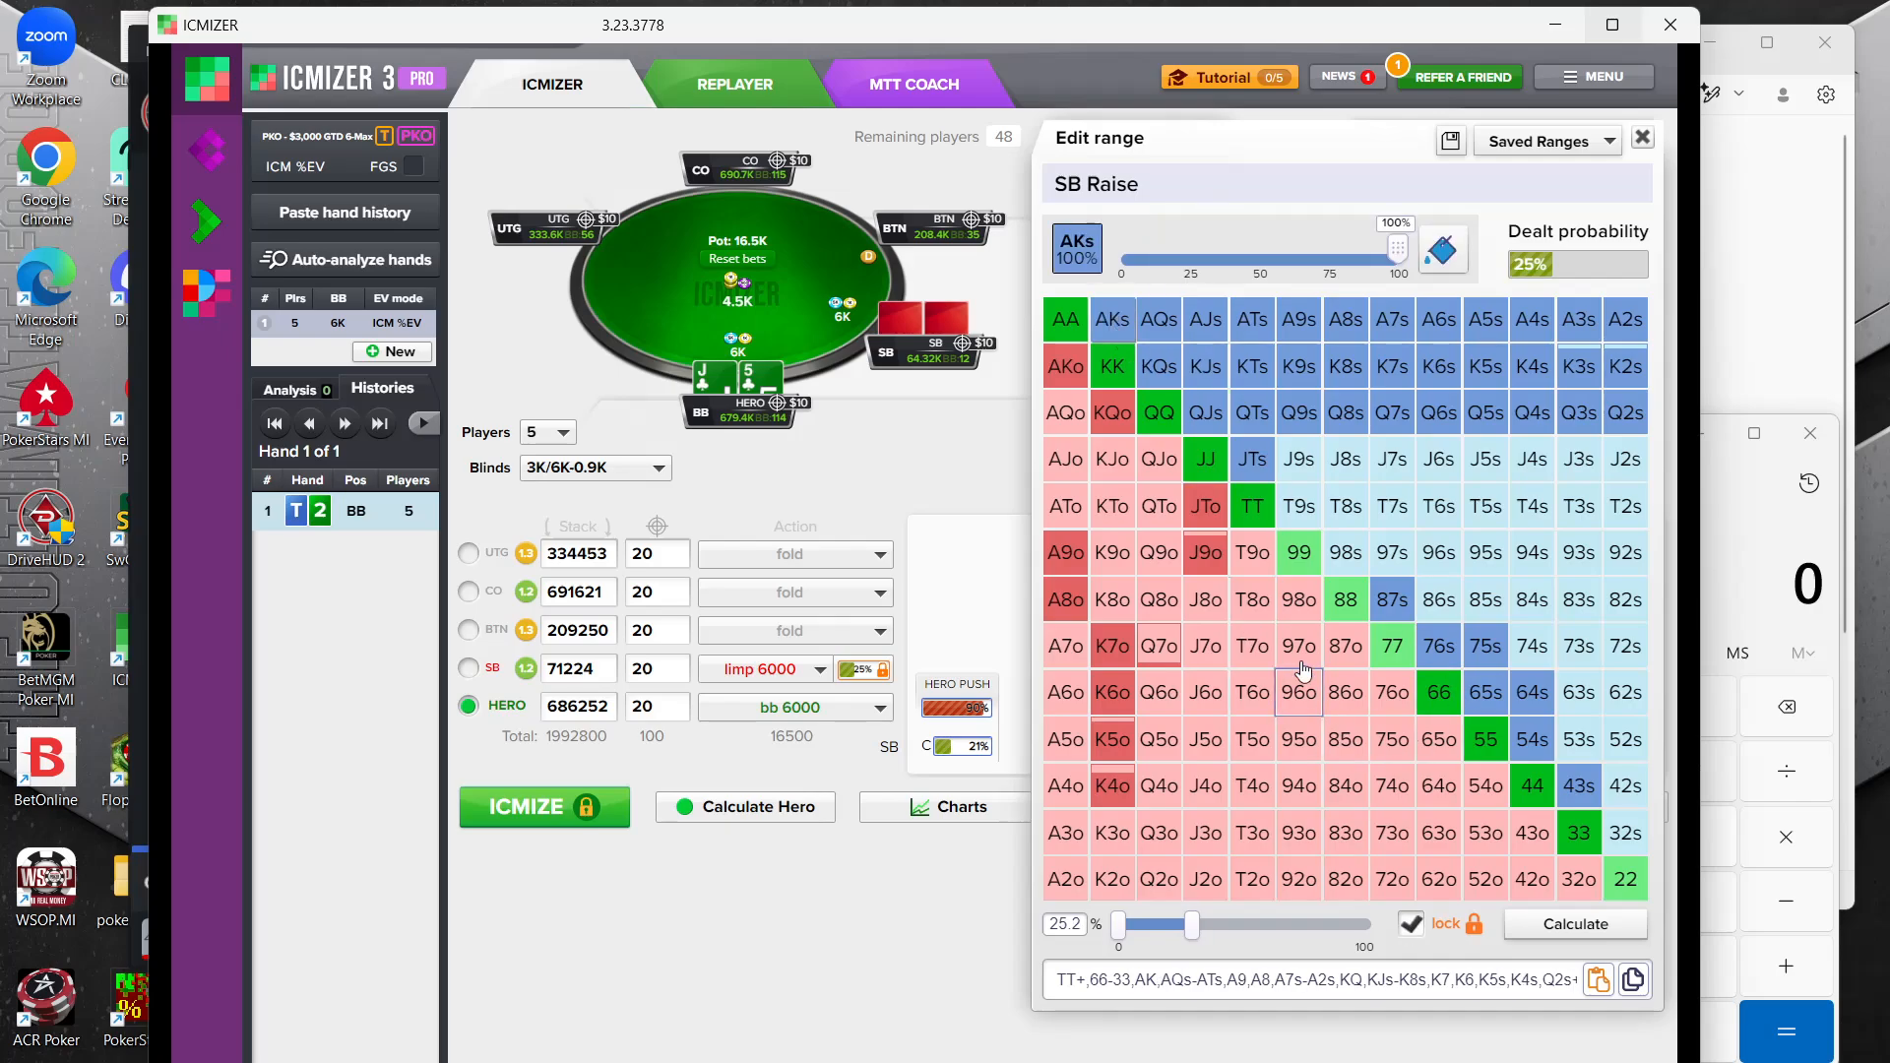
Add the offsuit hands T9o, 98o, T8o, J8o, J7o, T7o, 97o and 87o to the small blind's range
left_click(1256, 553)
left_click(1253, 598)
left_click(1212, 598)
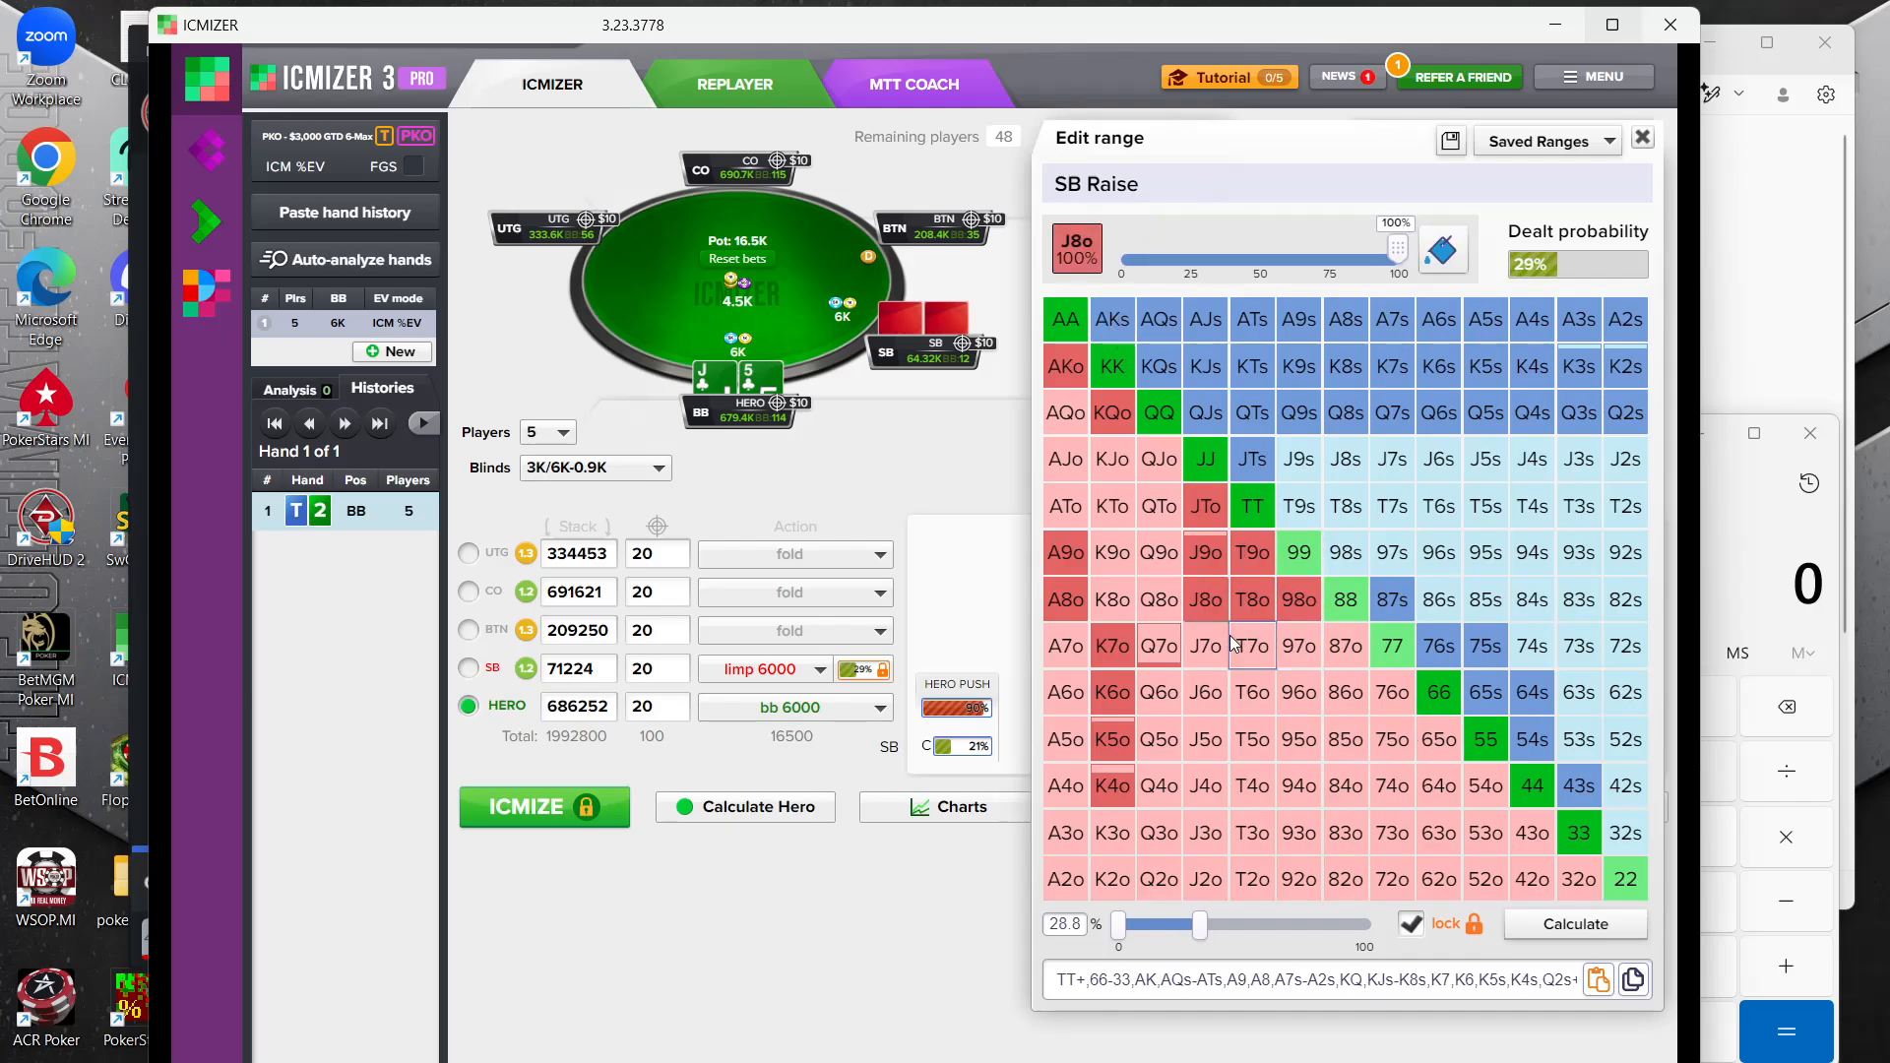
left_click(1211, 646)
left_click(1256, 649)
left_click(1296, 650)
left_click(1345, 648)
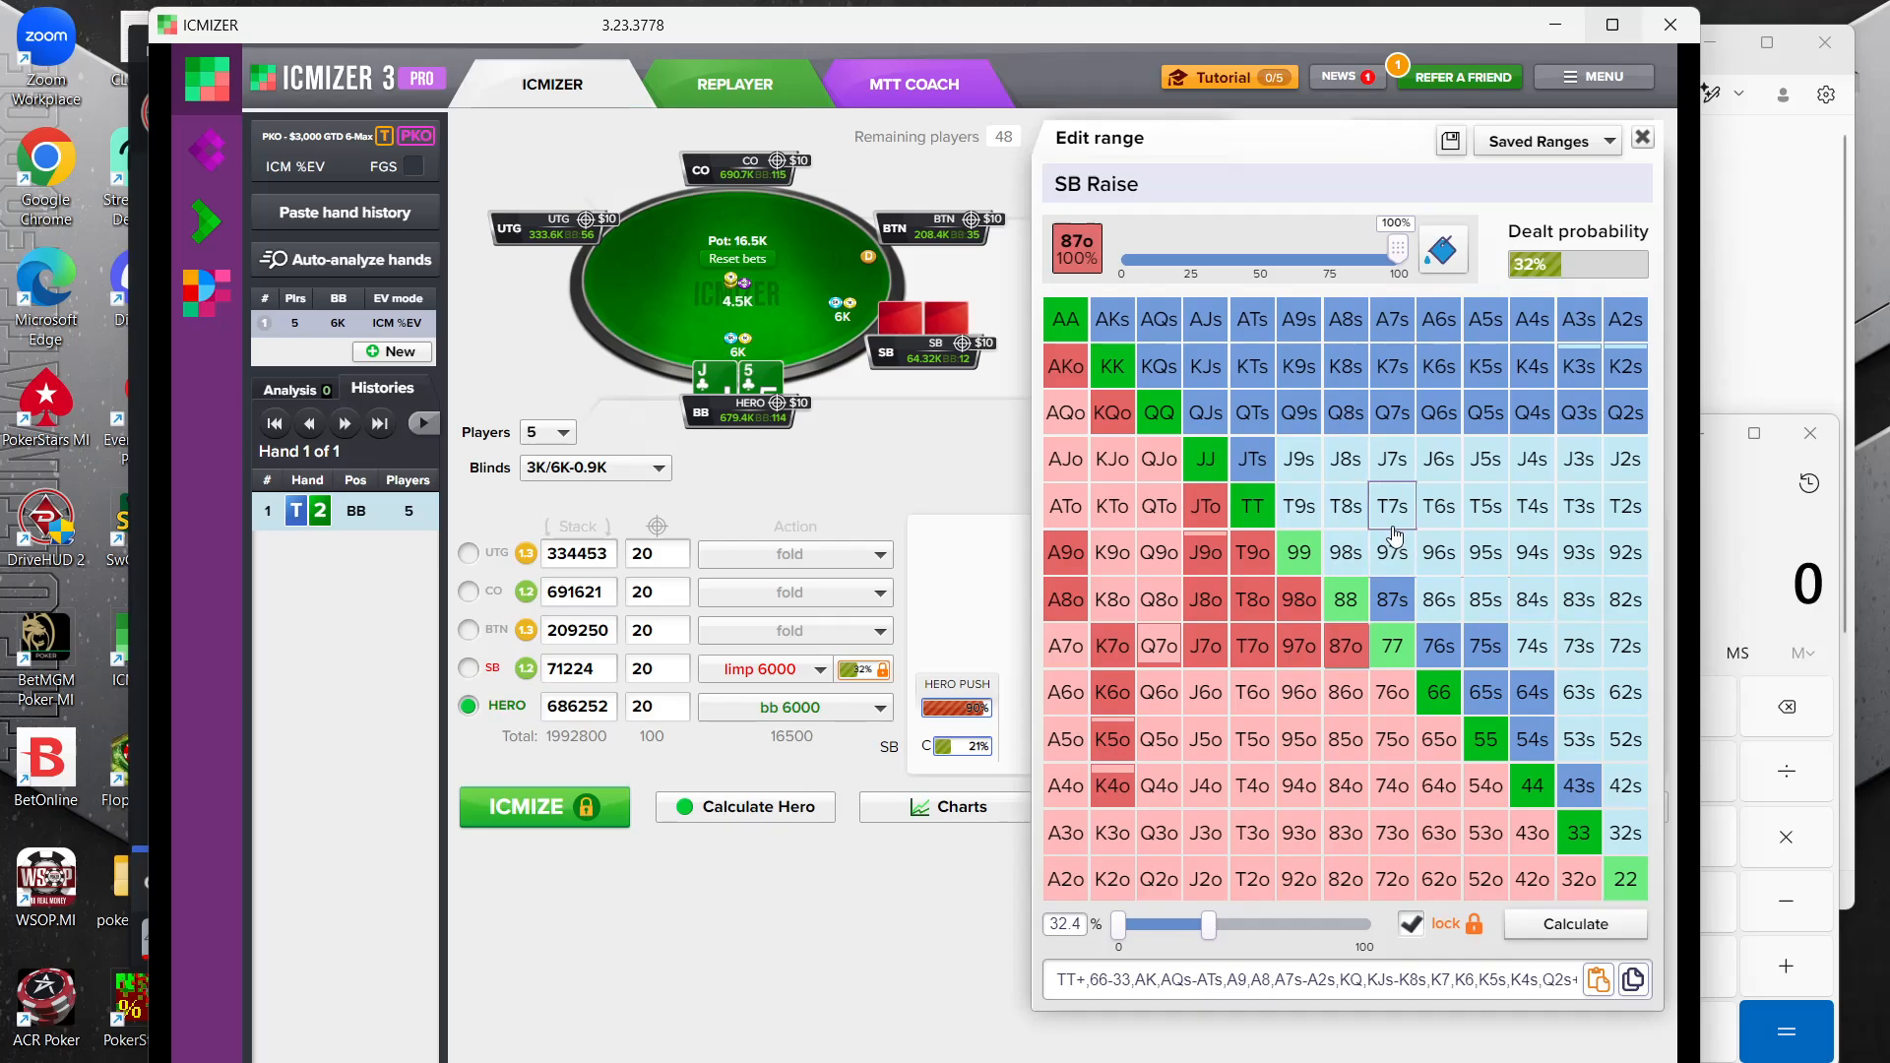
Remove the suited queens Q7s–Q2s and the pairs TT and JJ from the small blind's range
left_click(1392, 413)
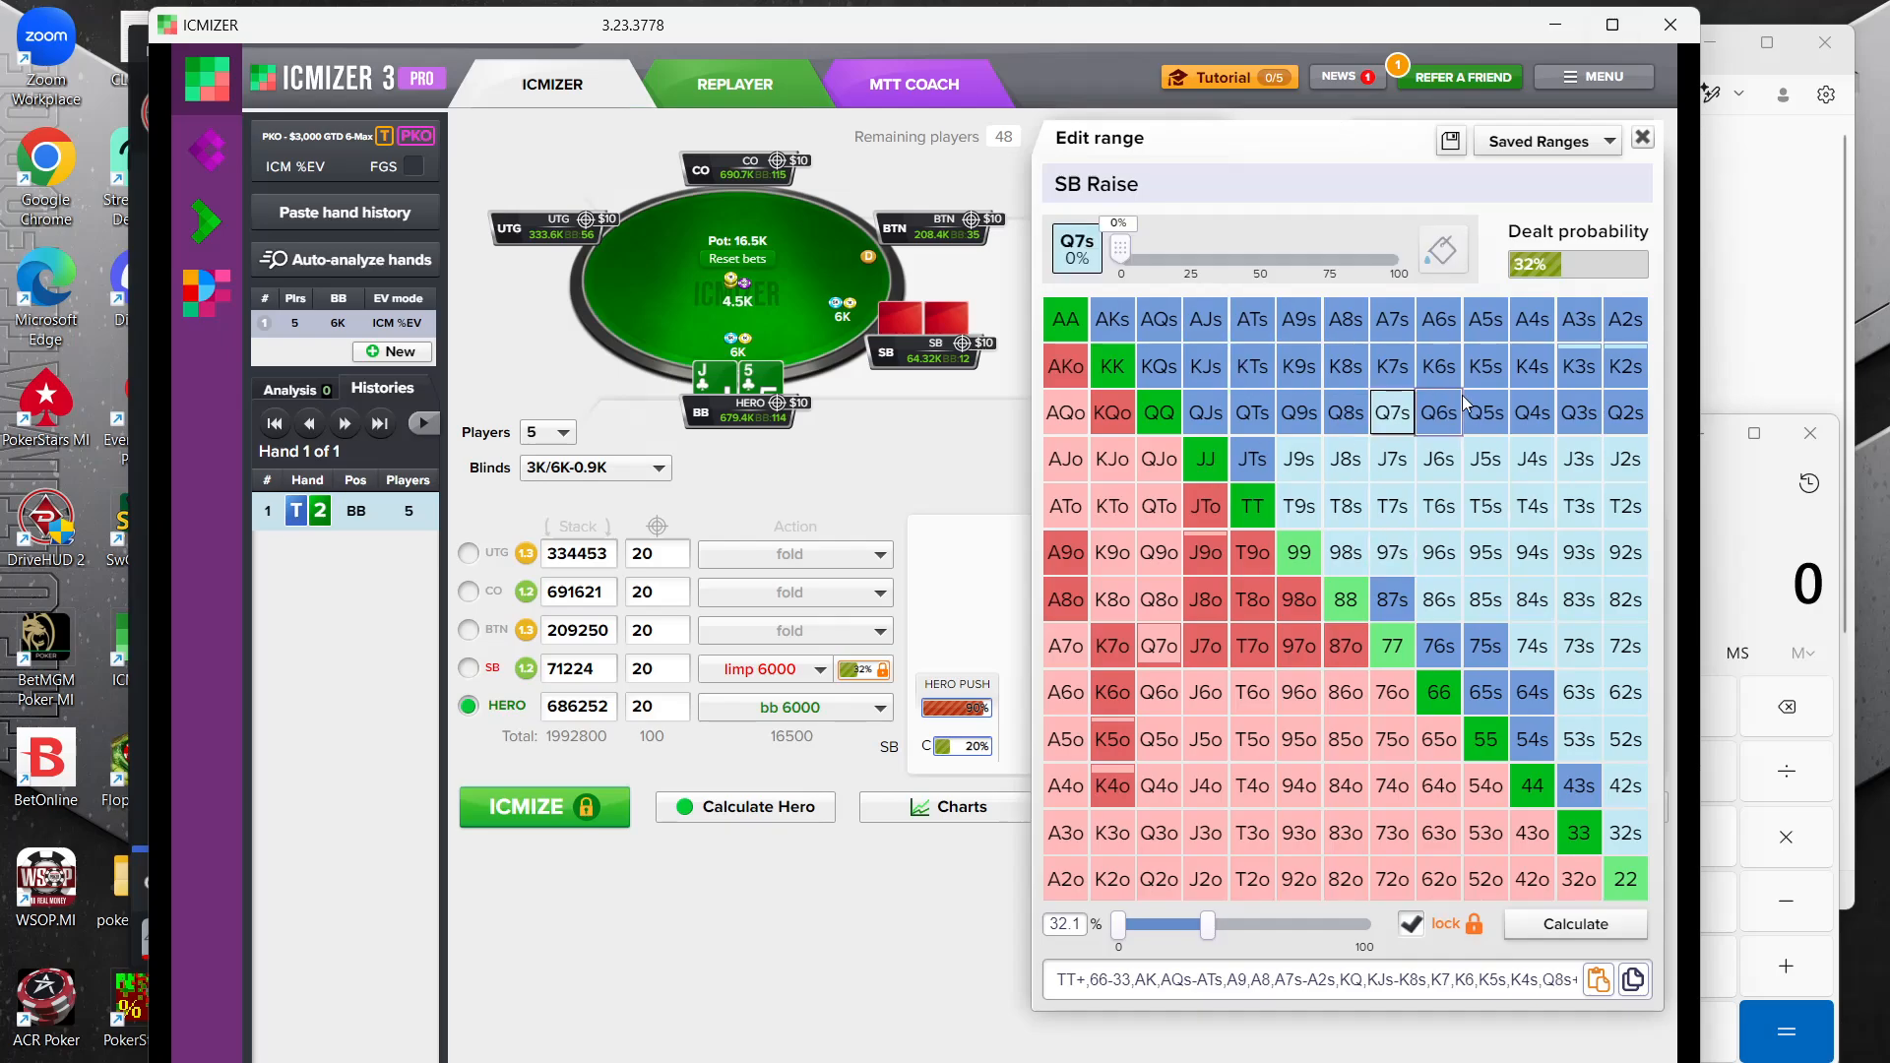
left_click(1438, 413)
left_click(1487, 412)
left_click(1533, 412)
left_click(1579, 412)
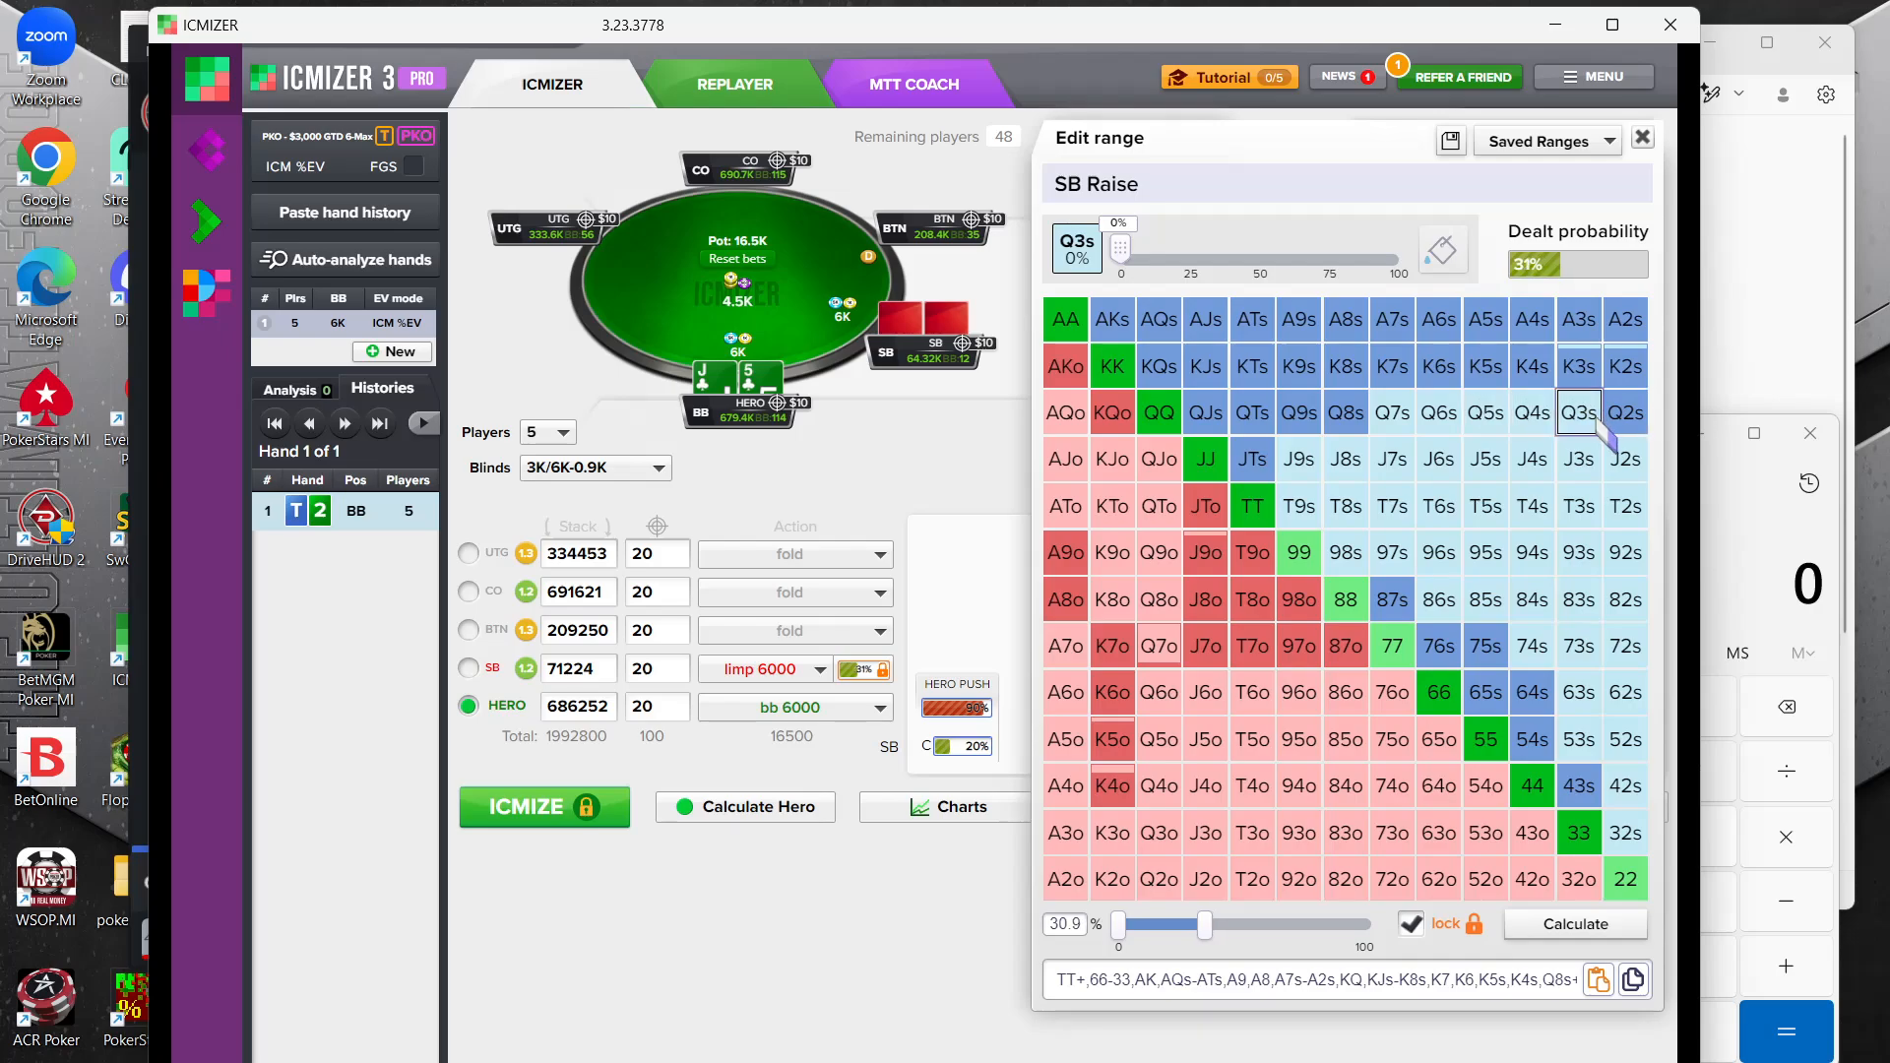
left_click(1626, 415)
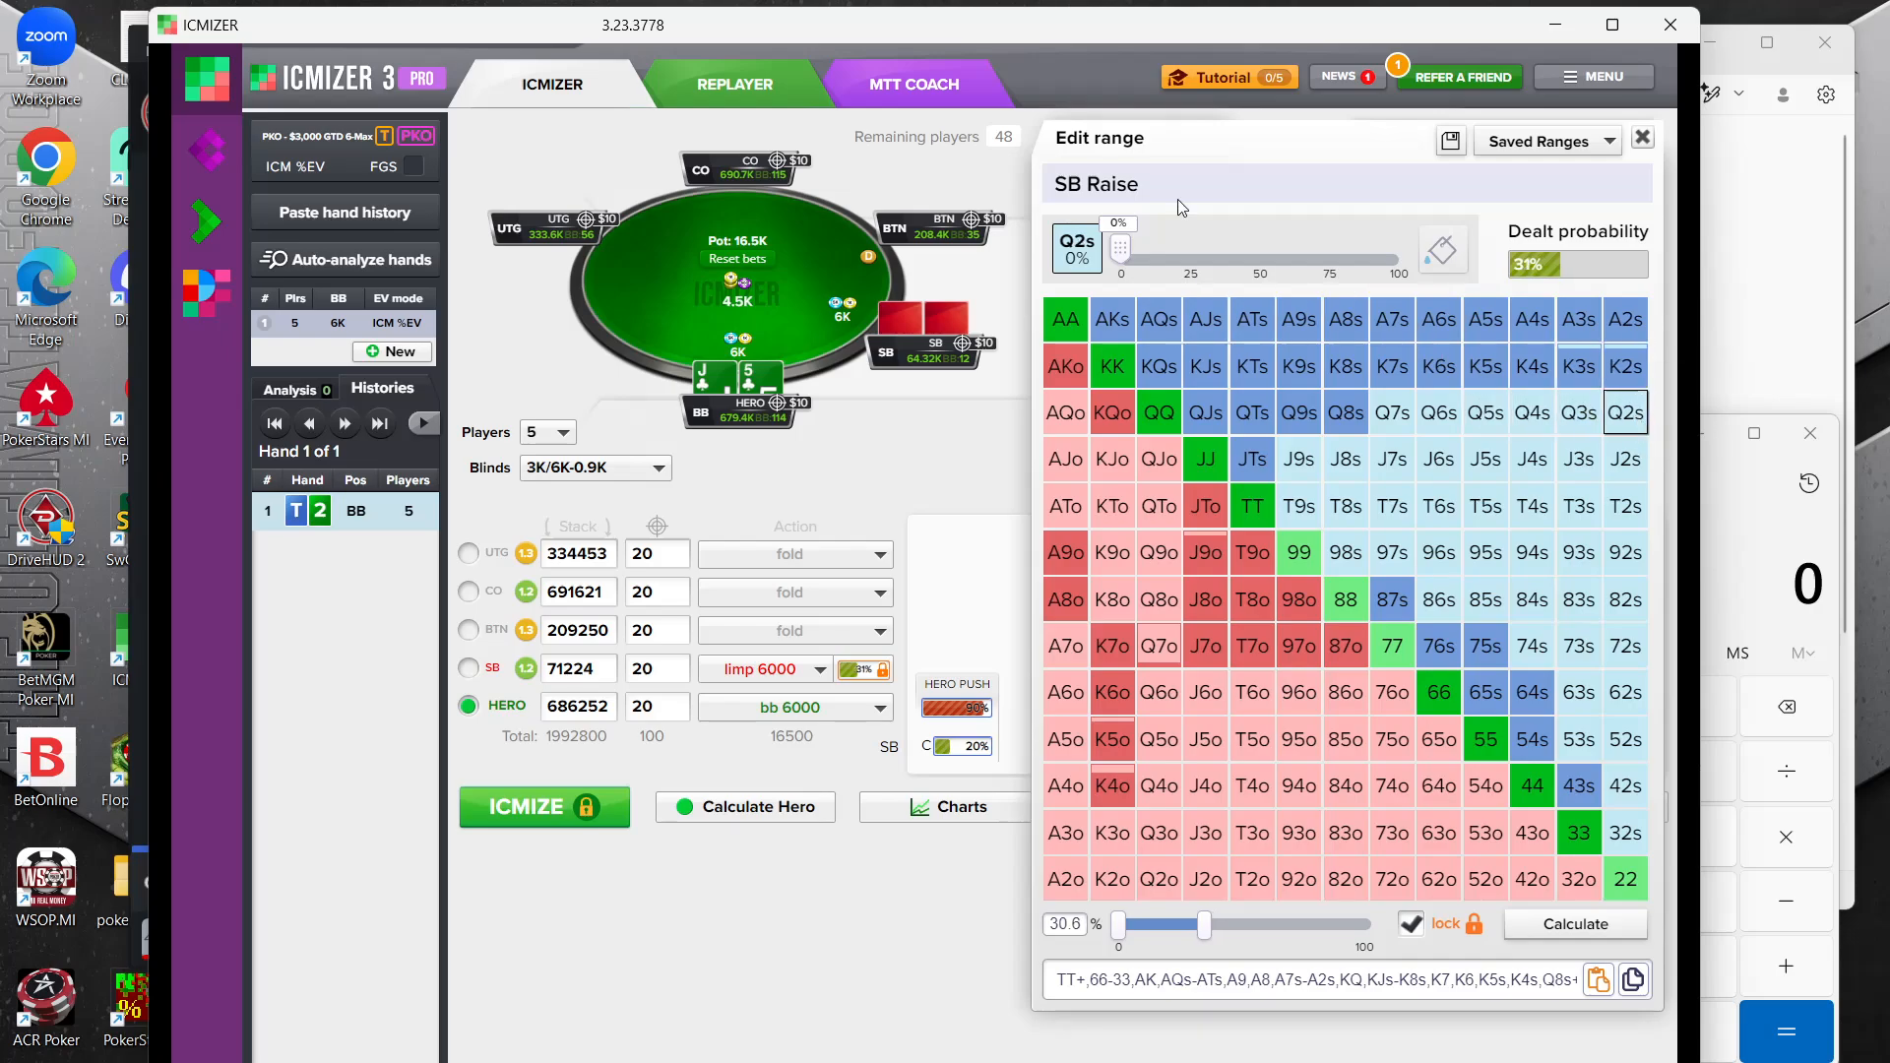
left_click(1253, 506)
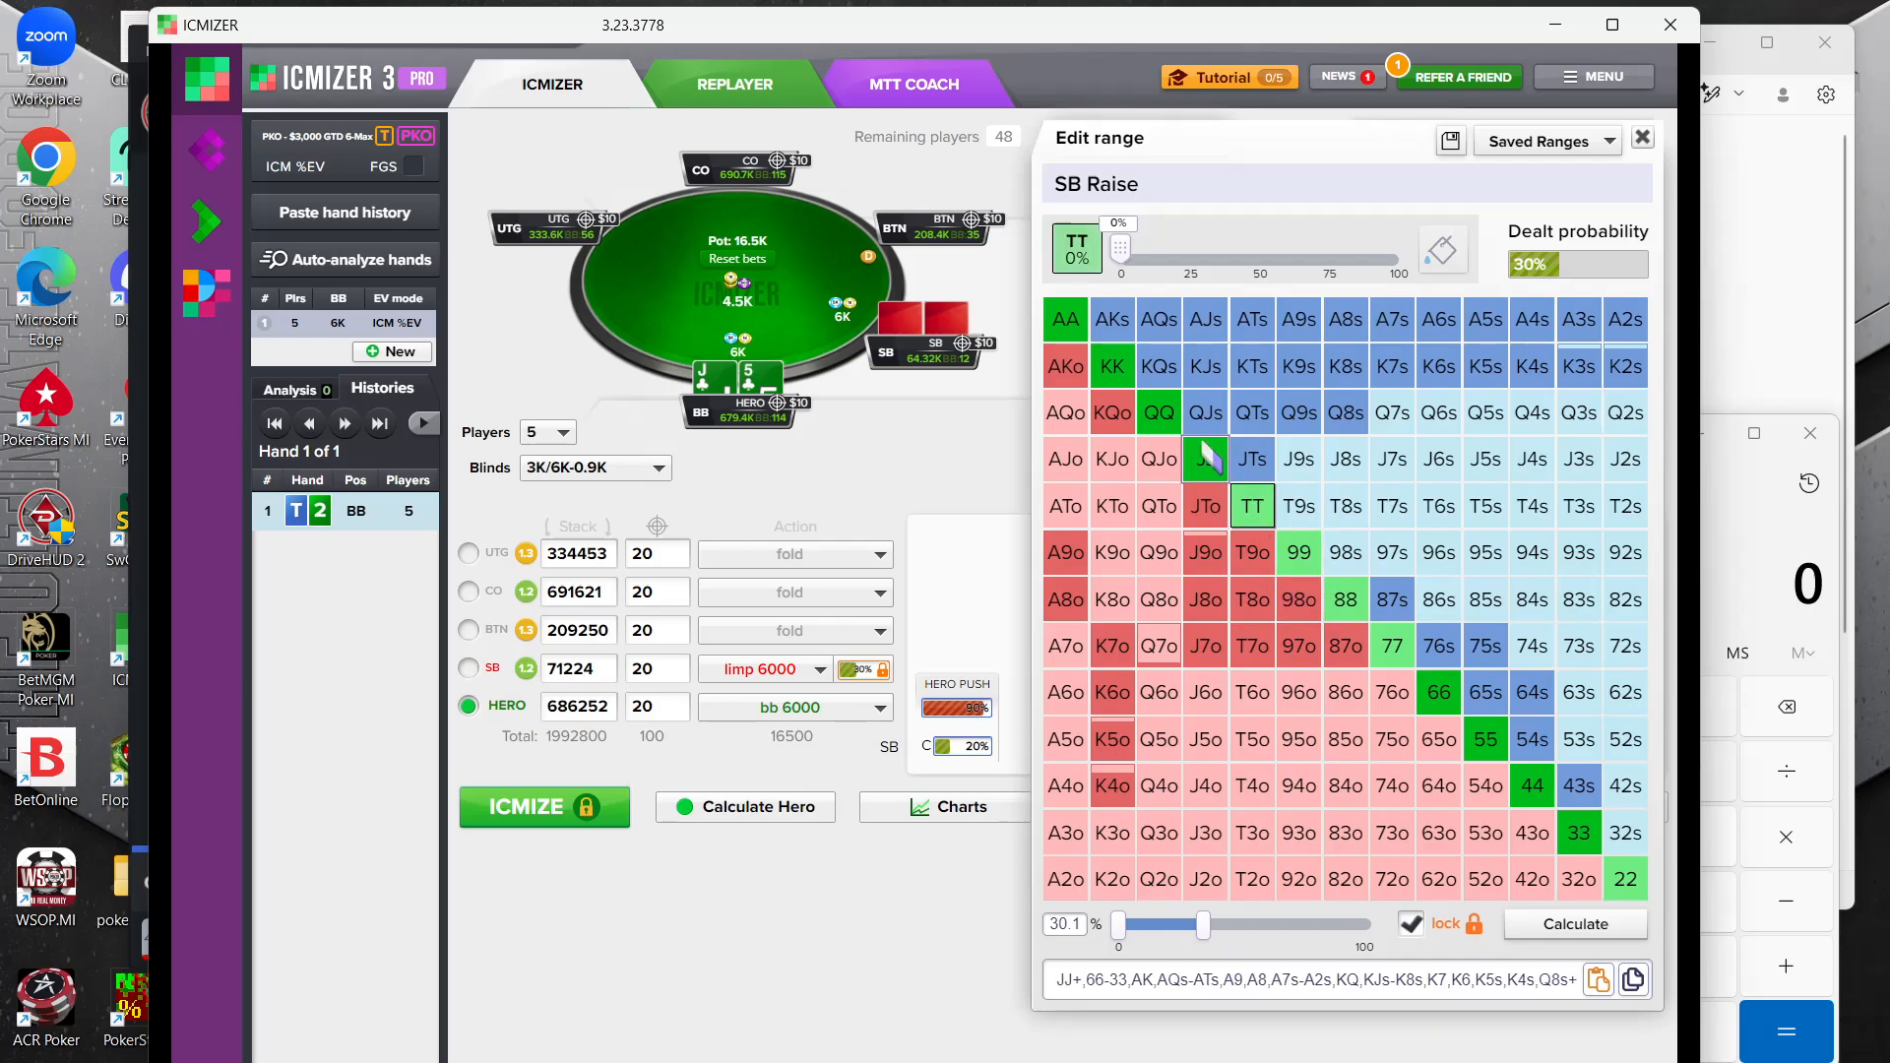
left_click(1201, 453)
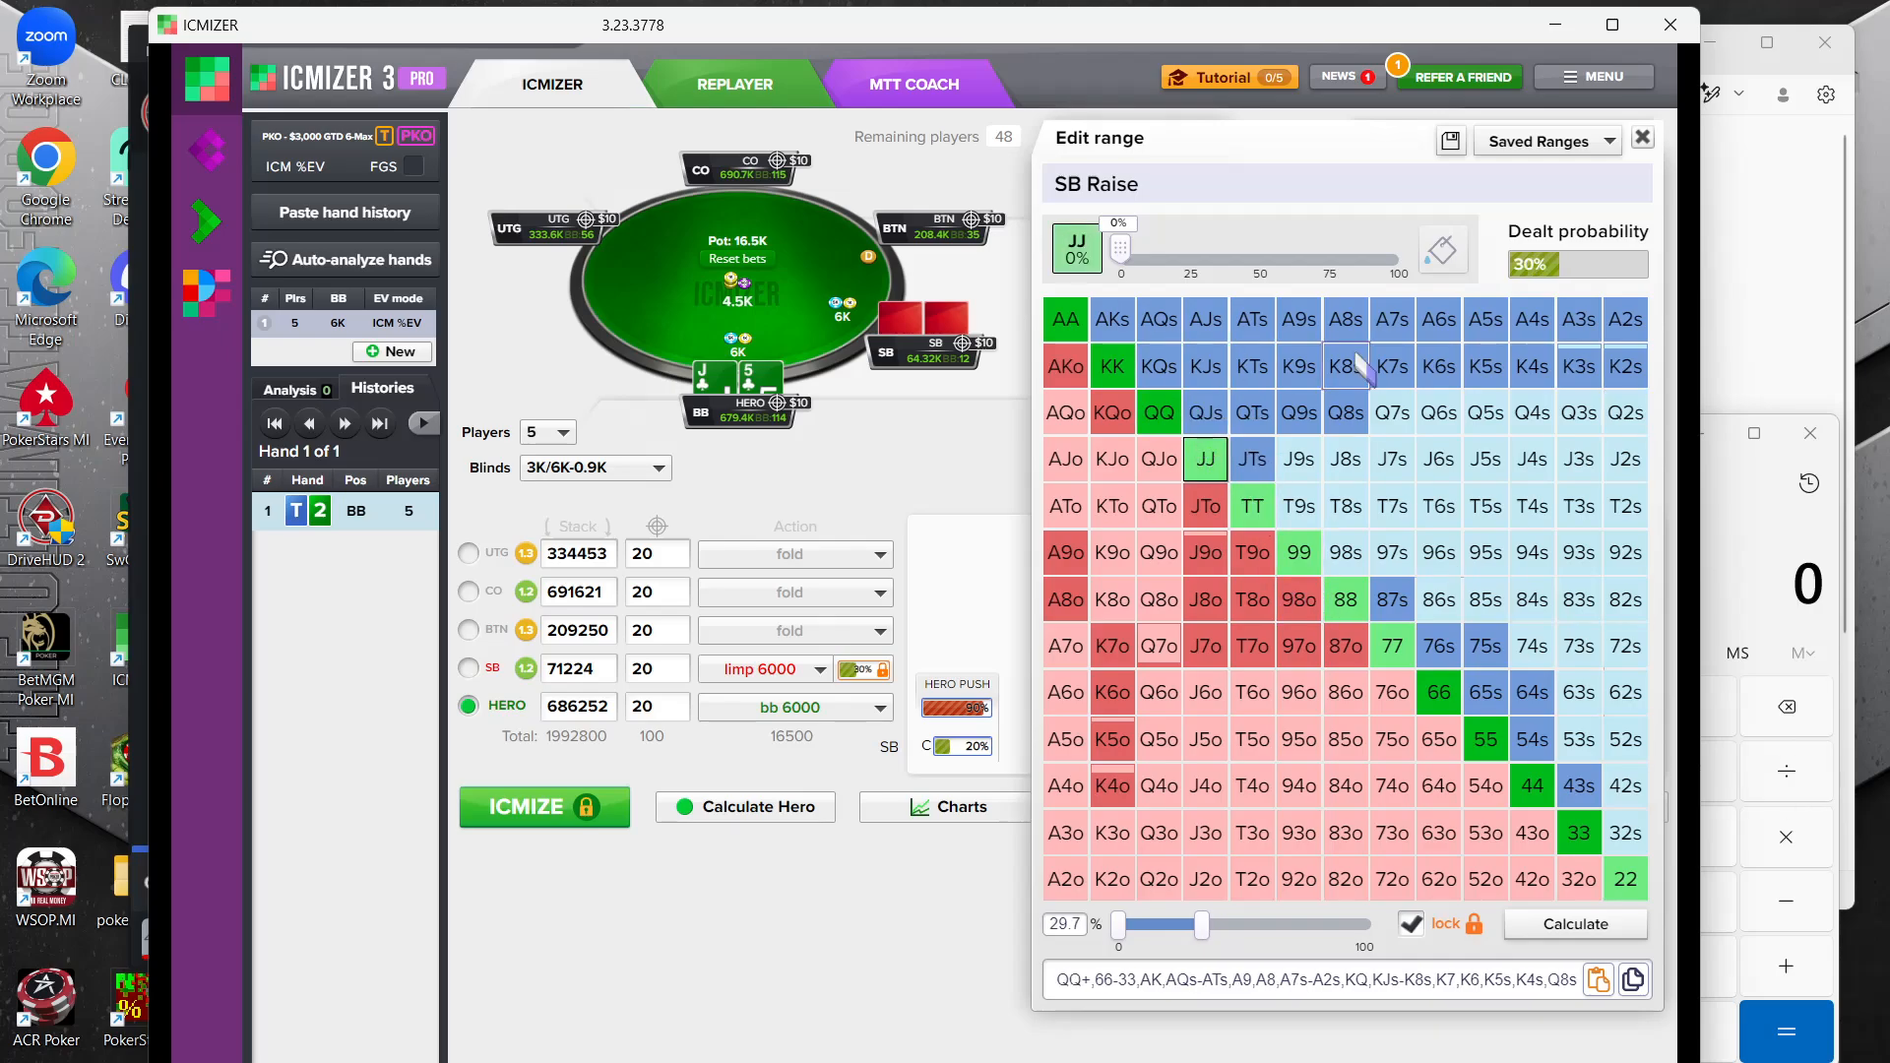
Remove the suited kings KJs through K4s from the small blind's range
left_click(1211, 369)
left_click(1255, 372)
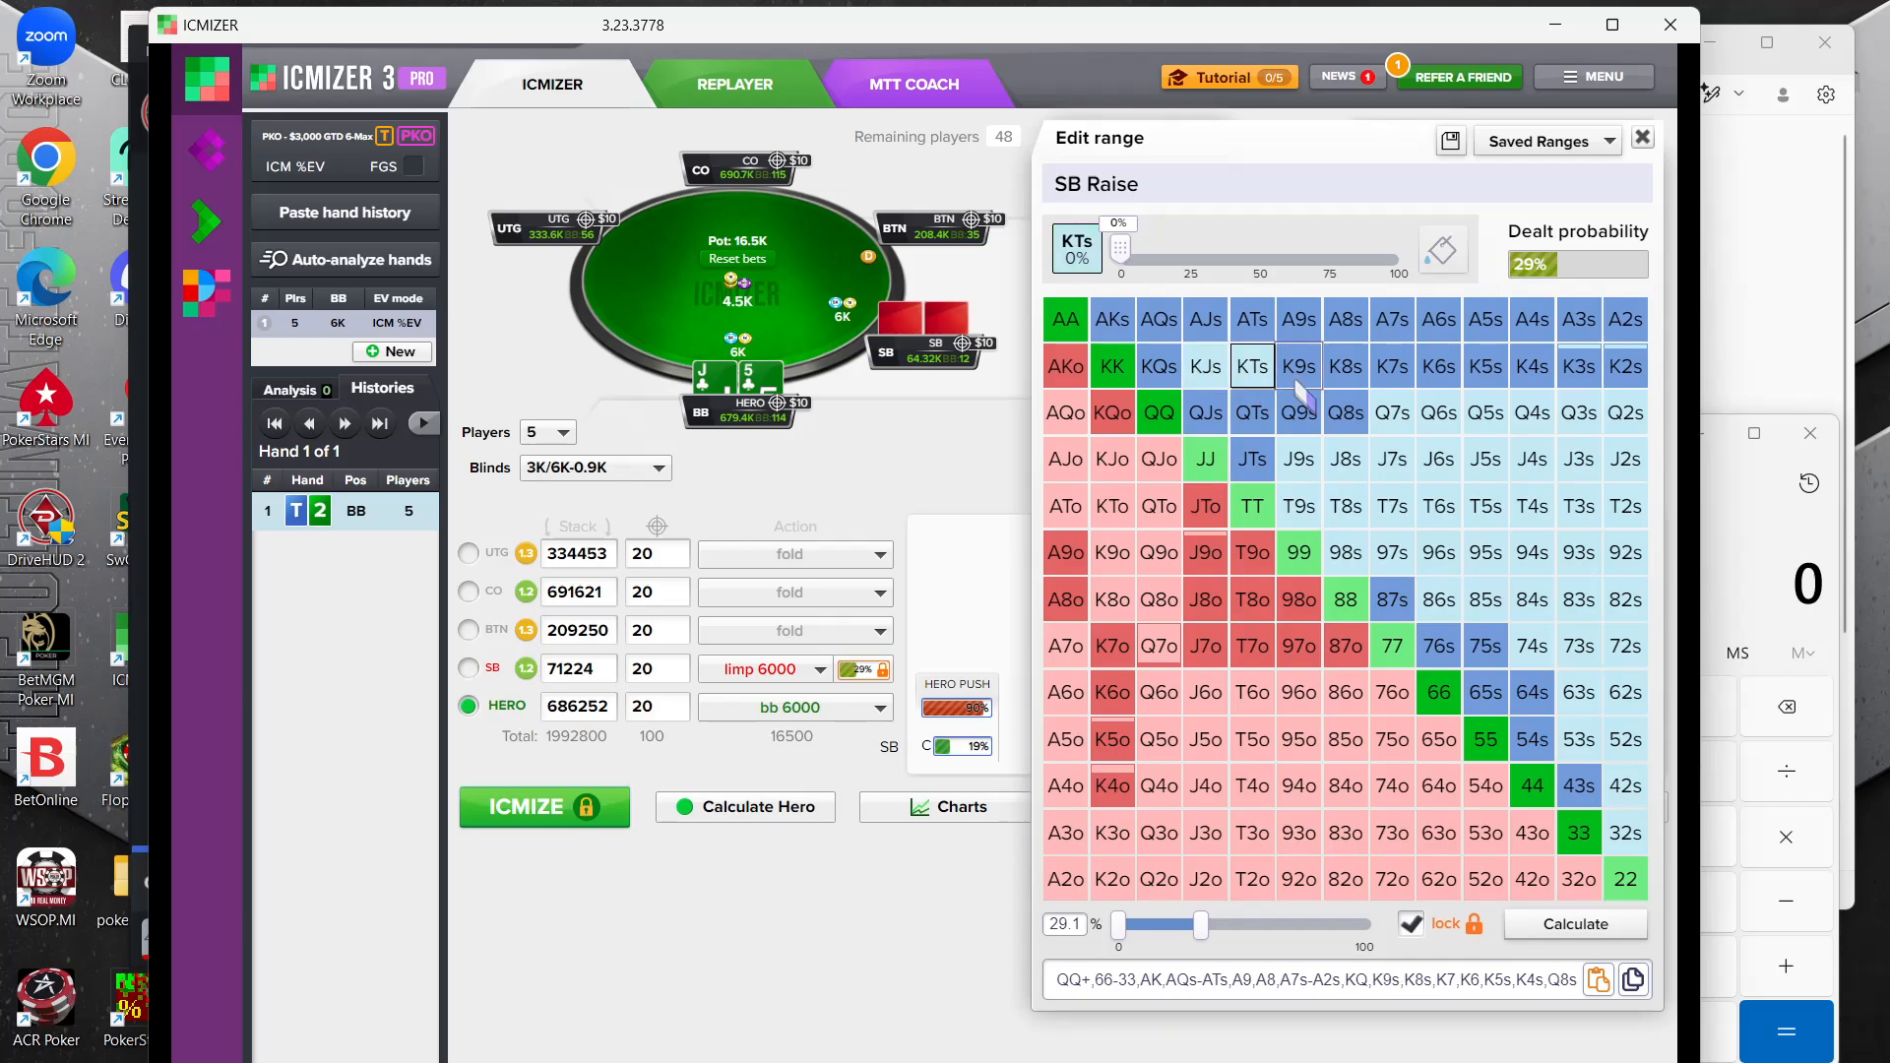
left_click(1300, 375)
left_click(1363, 379)
left_click(1408, 380)
left_click(1455, 381)
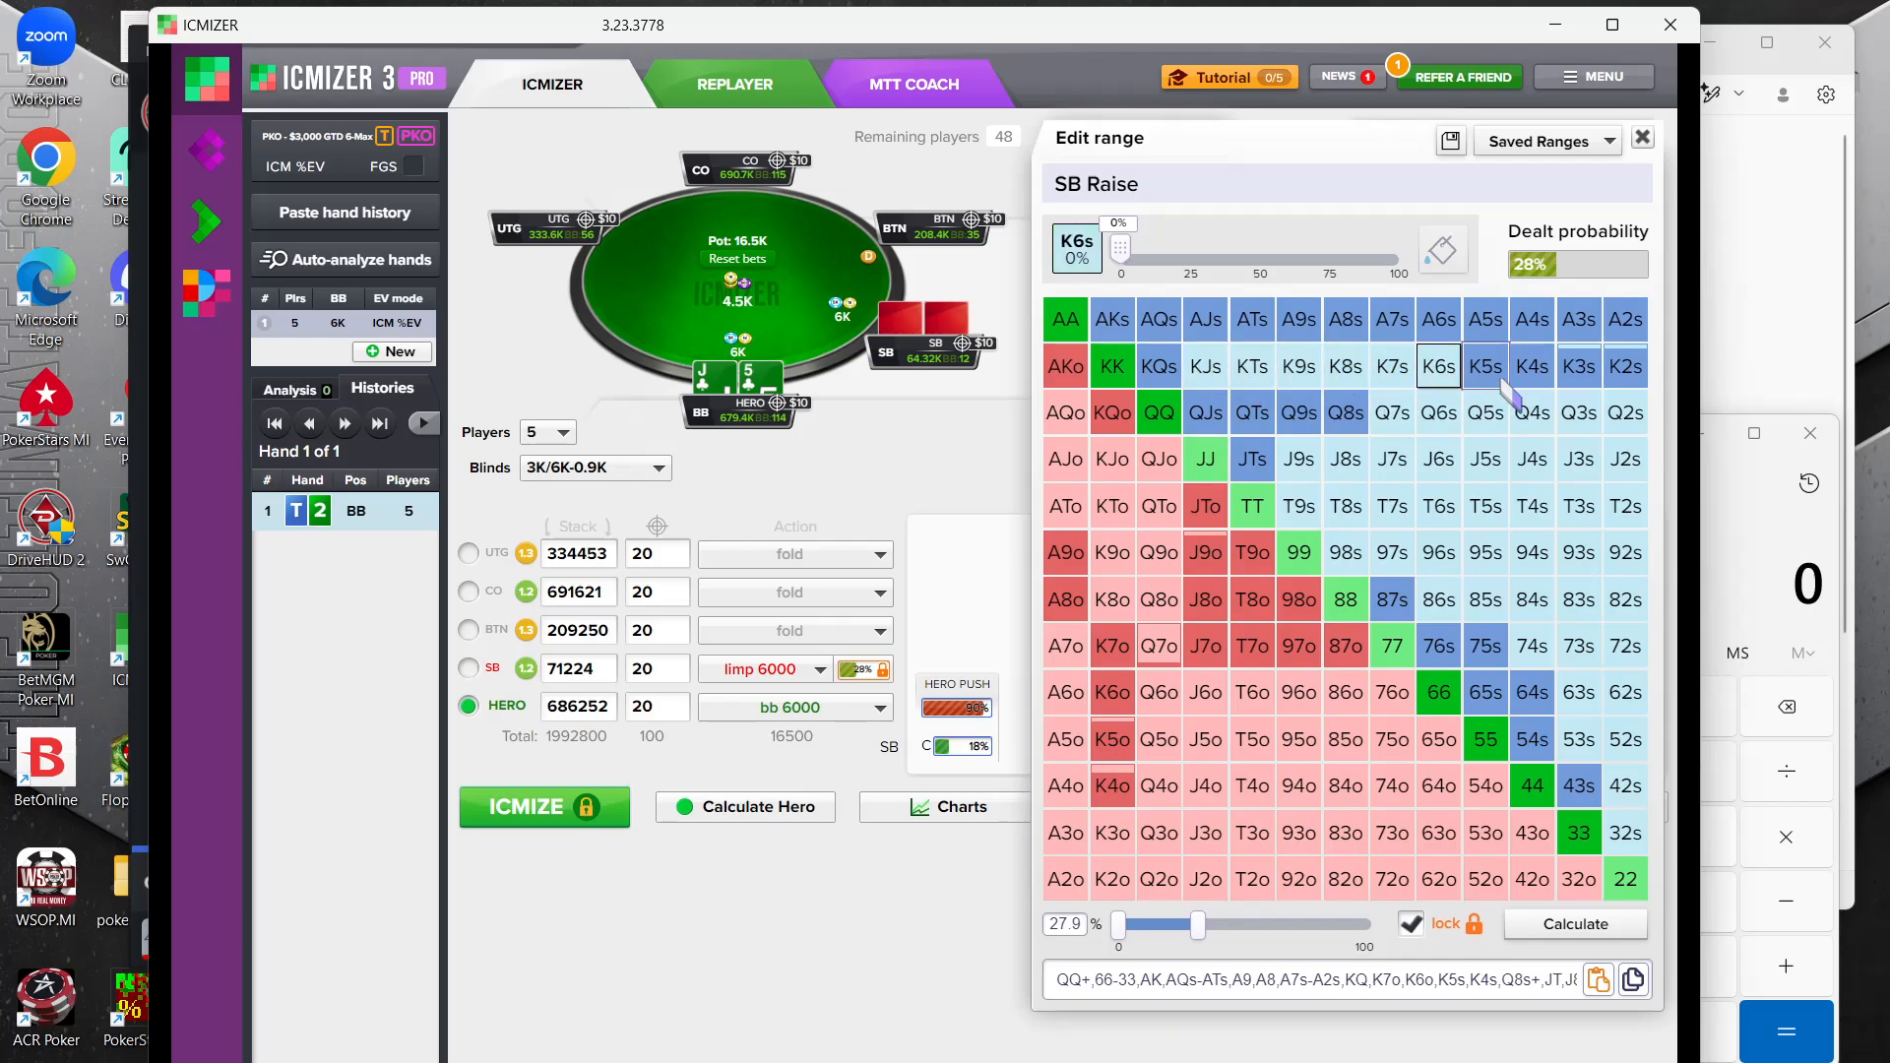
left_click(1500, 382)
left_click(1519, 380)
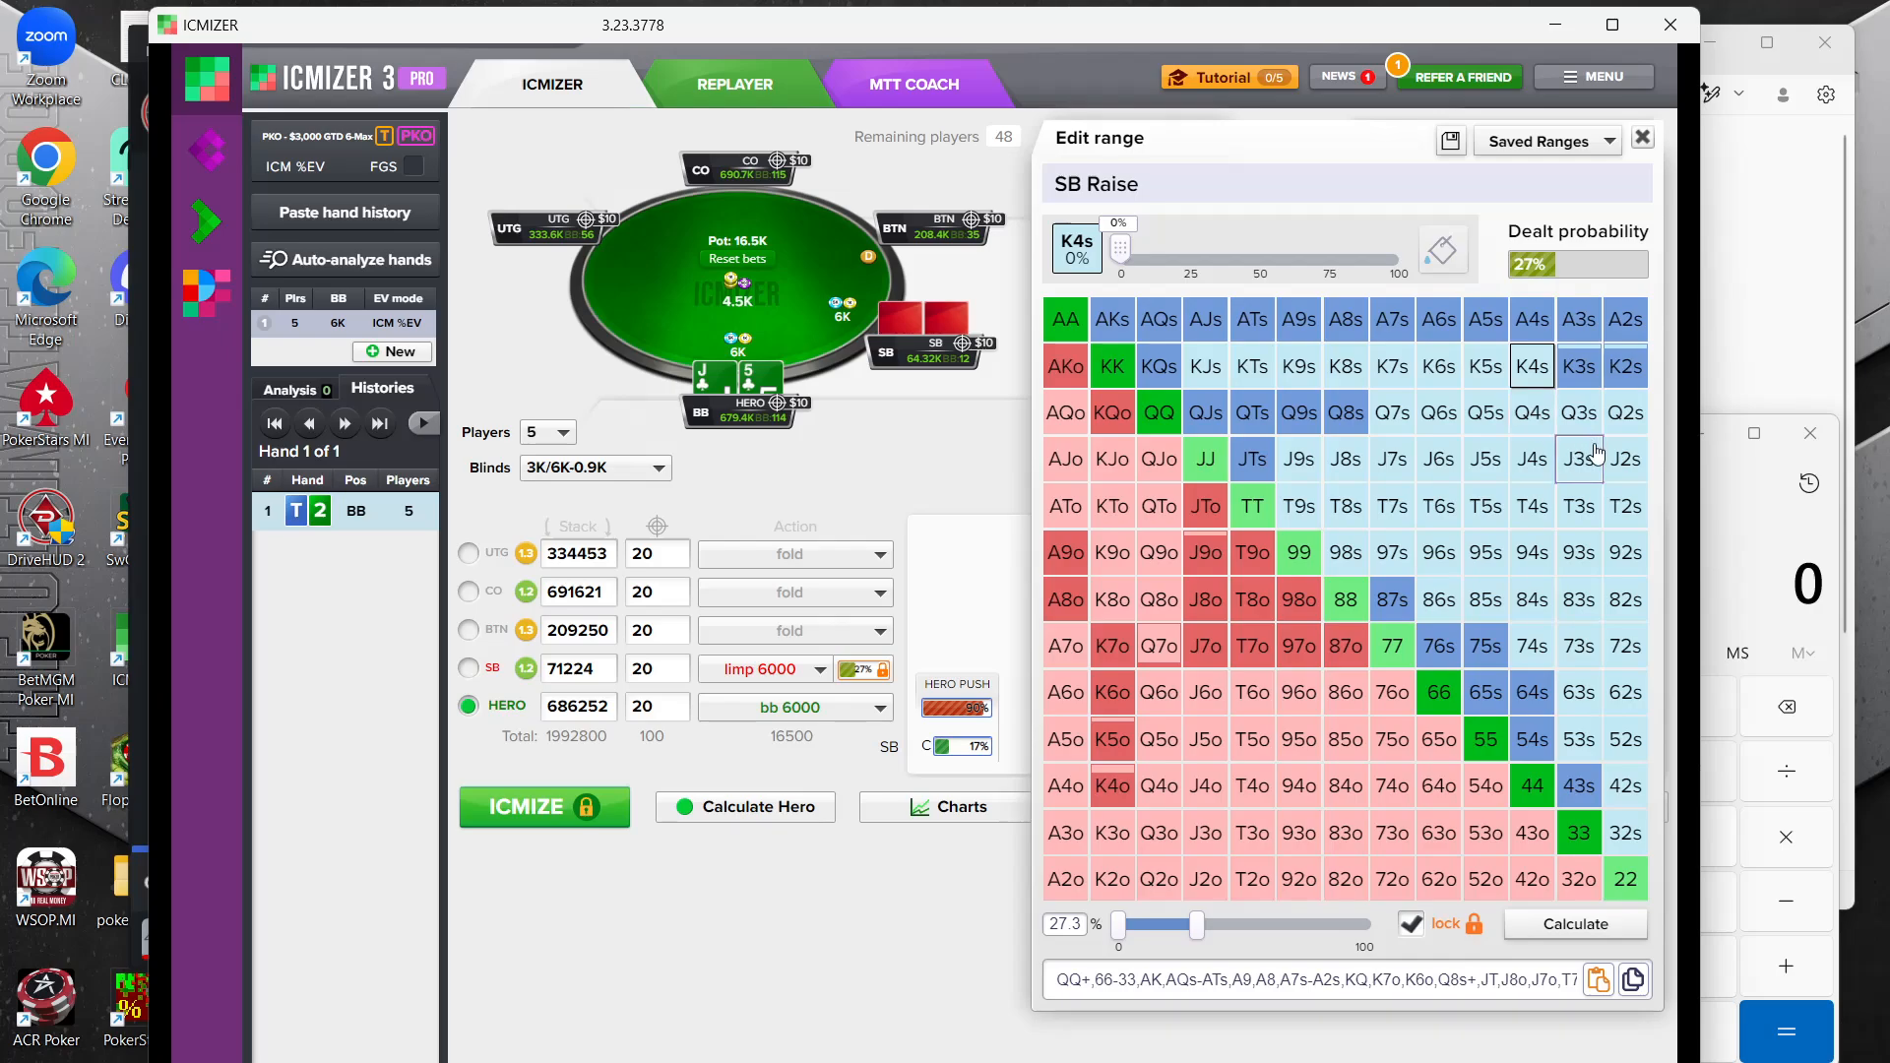
Remove the suited aces AJs through A2s from the small blind's range
left_click(1207, 320)
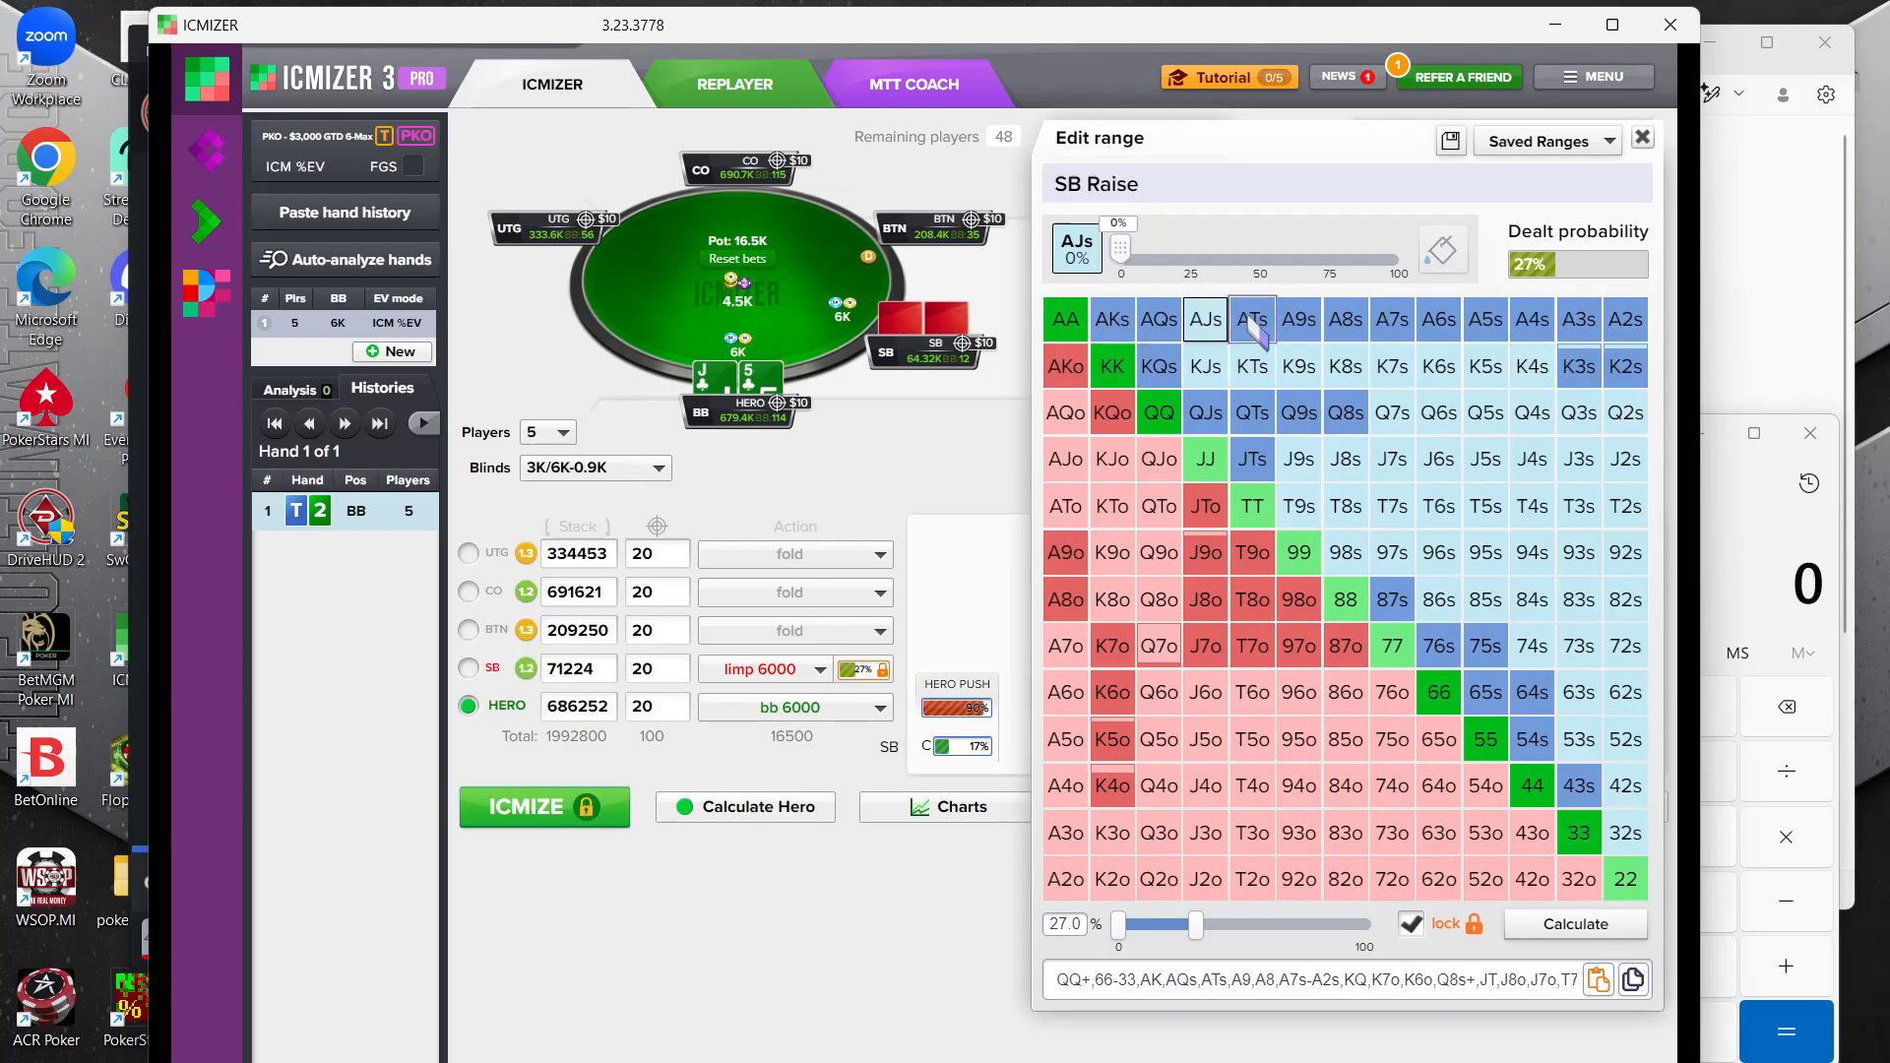
left_click(1253, 323)
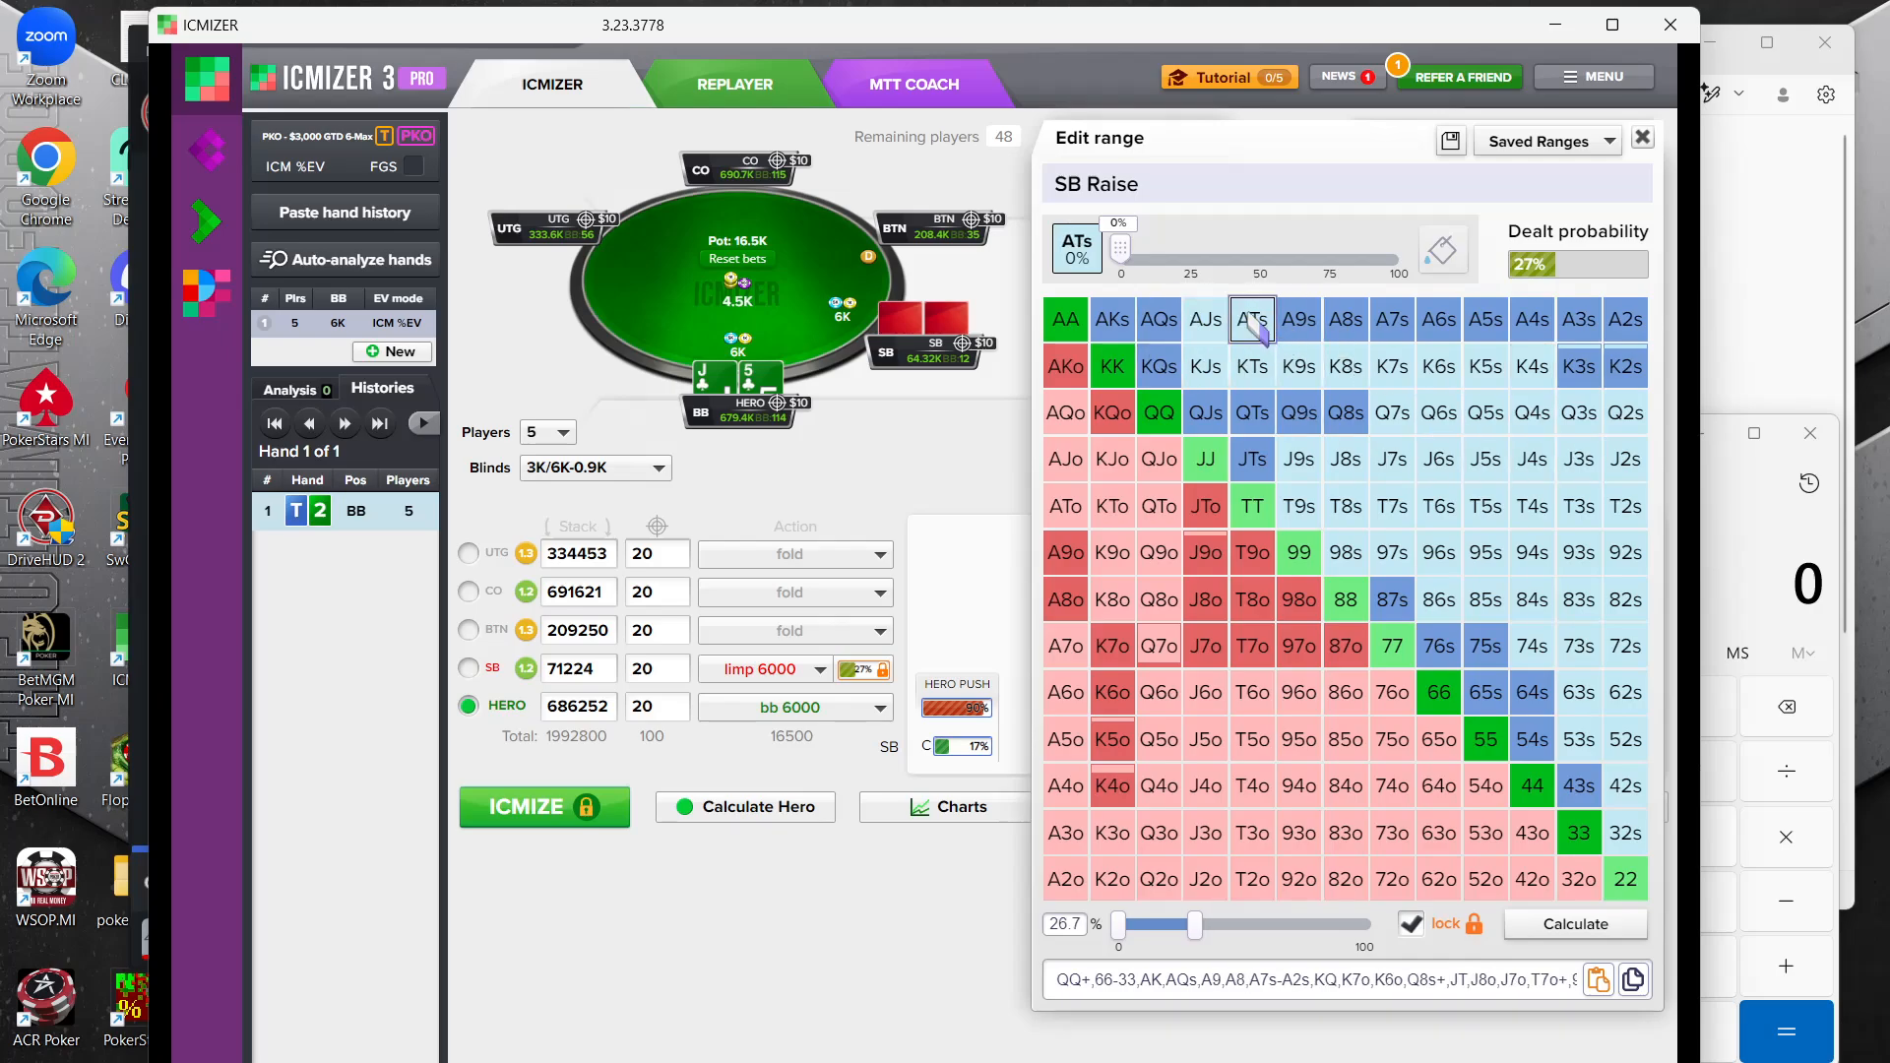
left_click(1344, 319)
left_click(1392, 319)
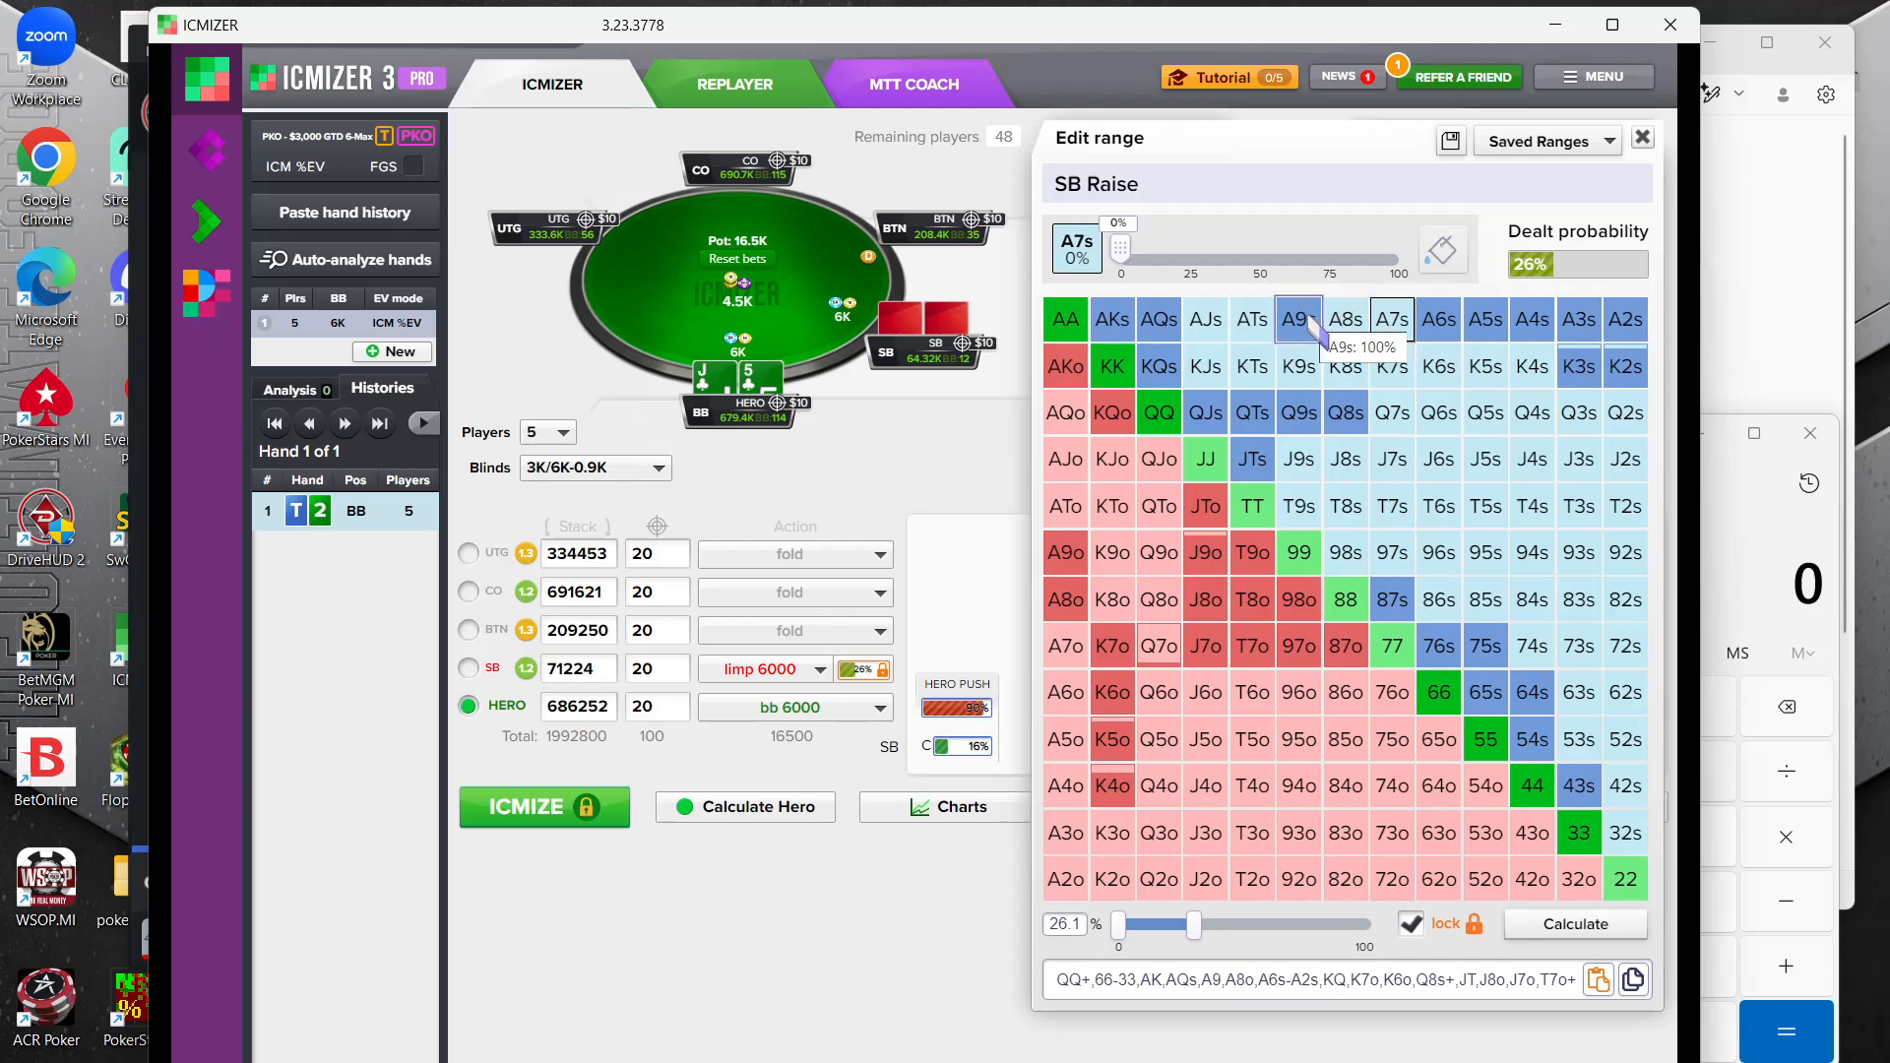
left_click(1298, 319)
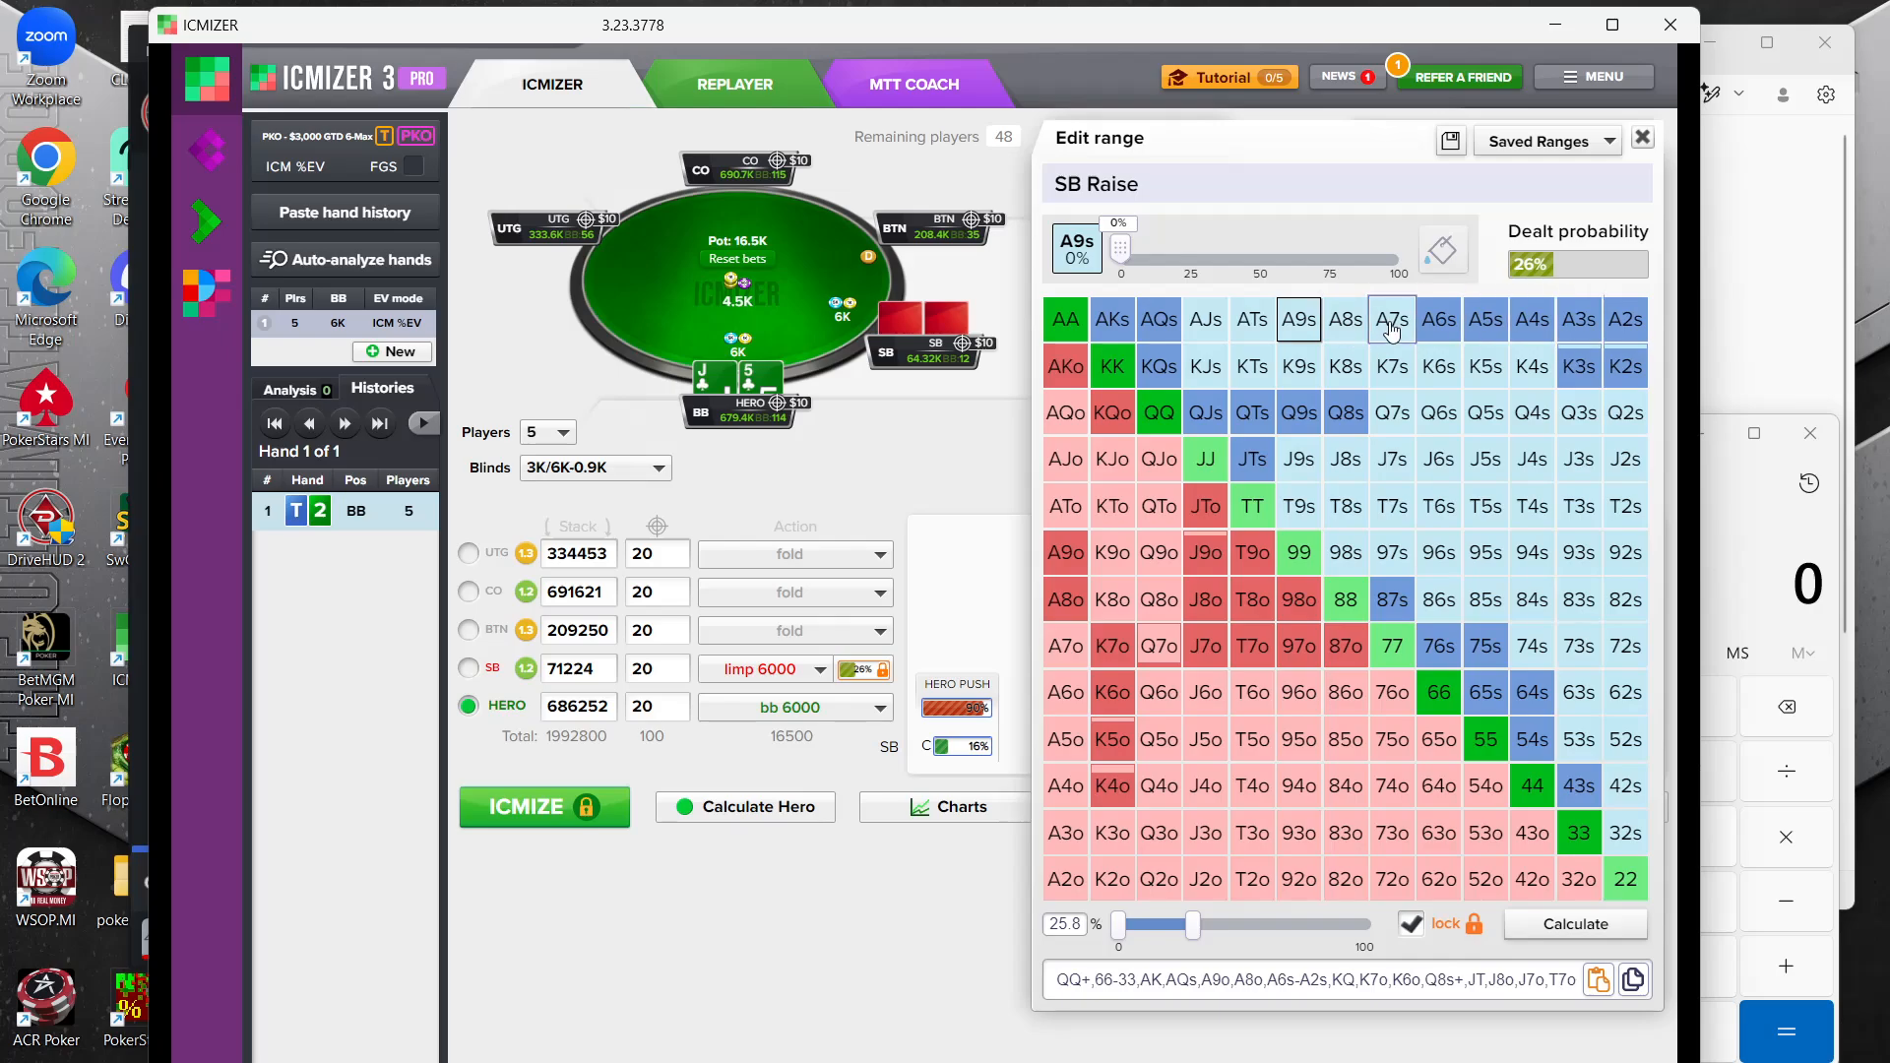
left_click(1438, 318)
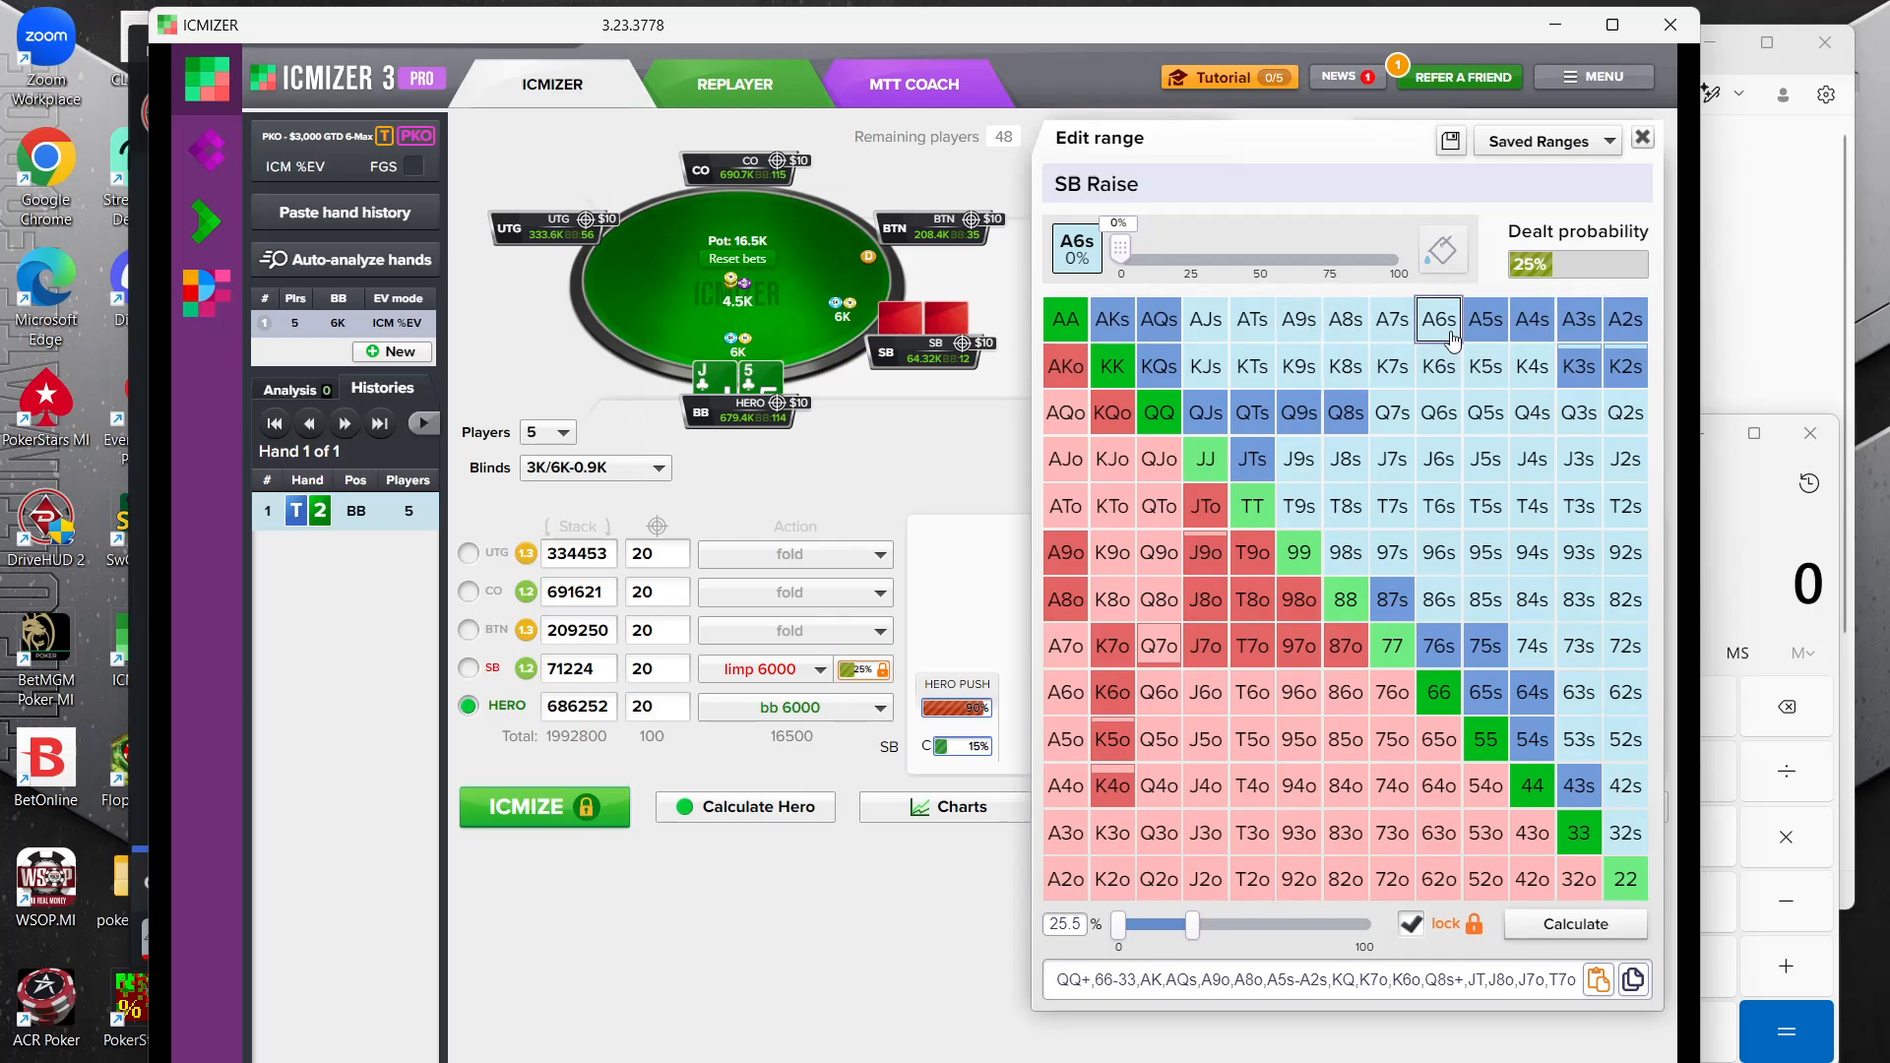
left_click(1486, 319)
left_click(1531, 322)
left_click(1578, 319)
left_click(1626, 319)
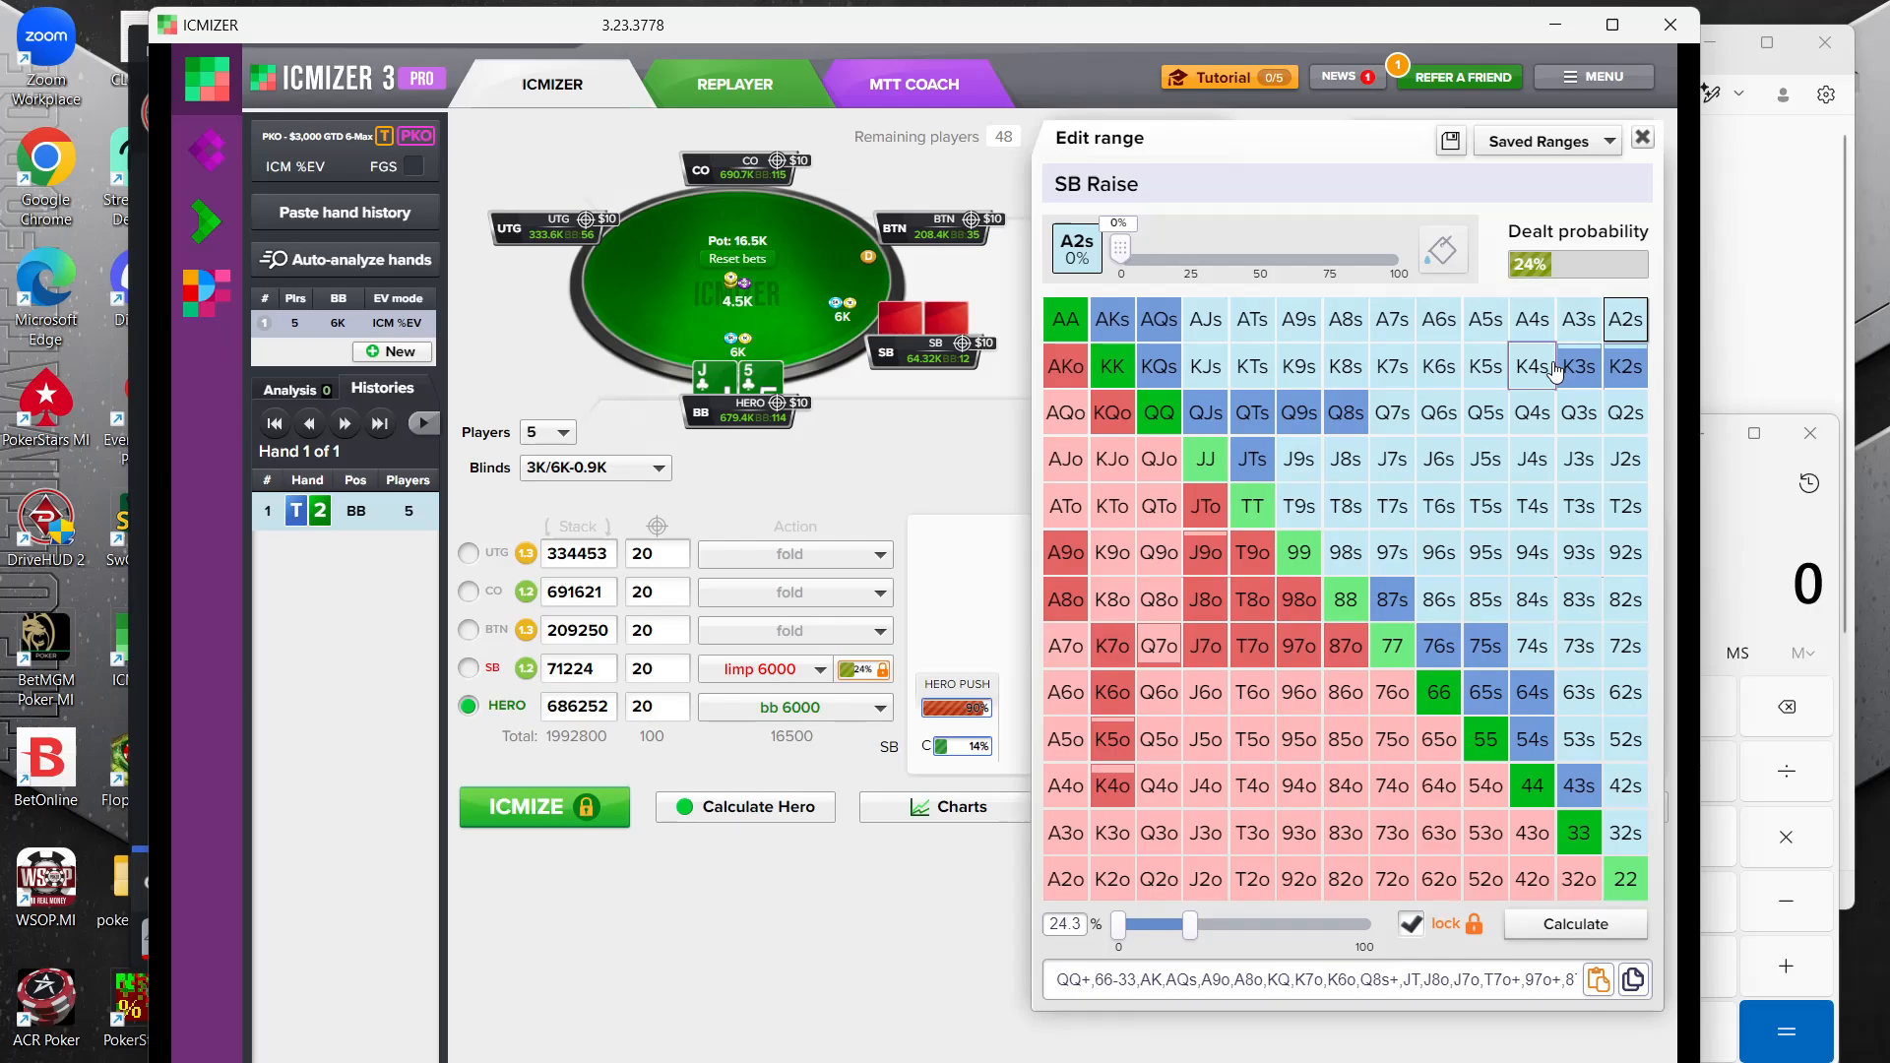
Remove 33 and add 53s to the small blind's range, and recalculate the hand with that range locked
left_click(1579, 833)
left_click(1571, 740)
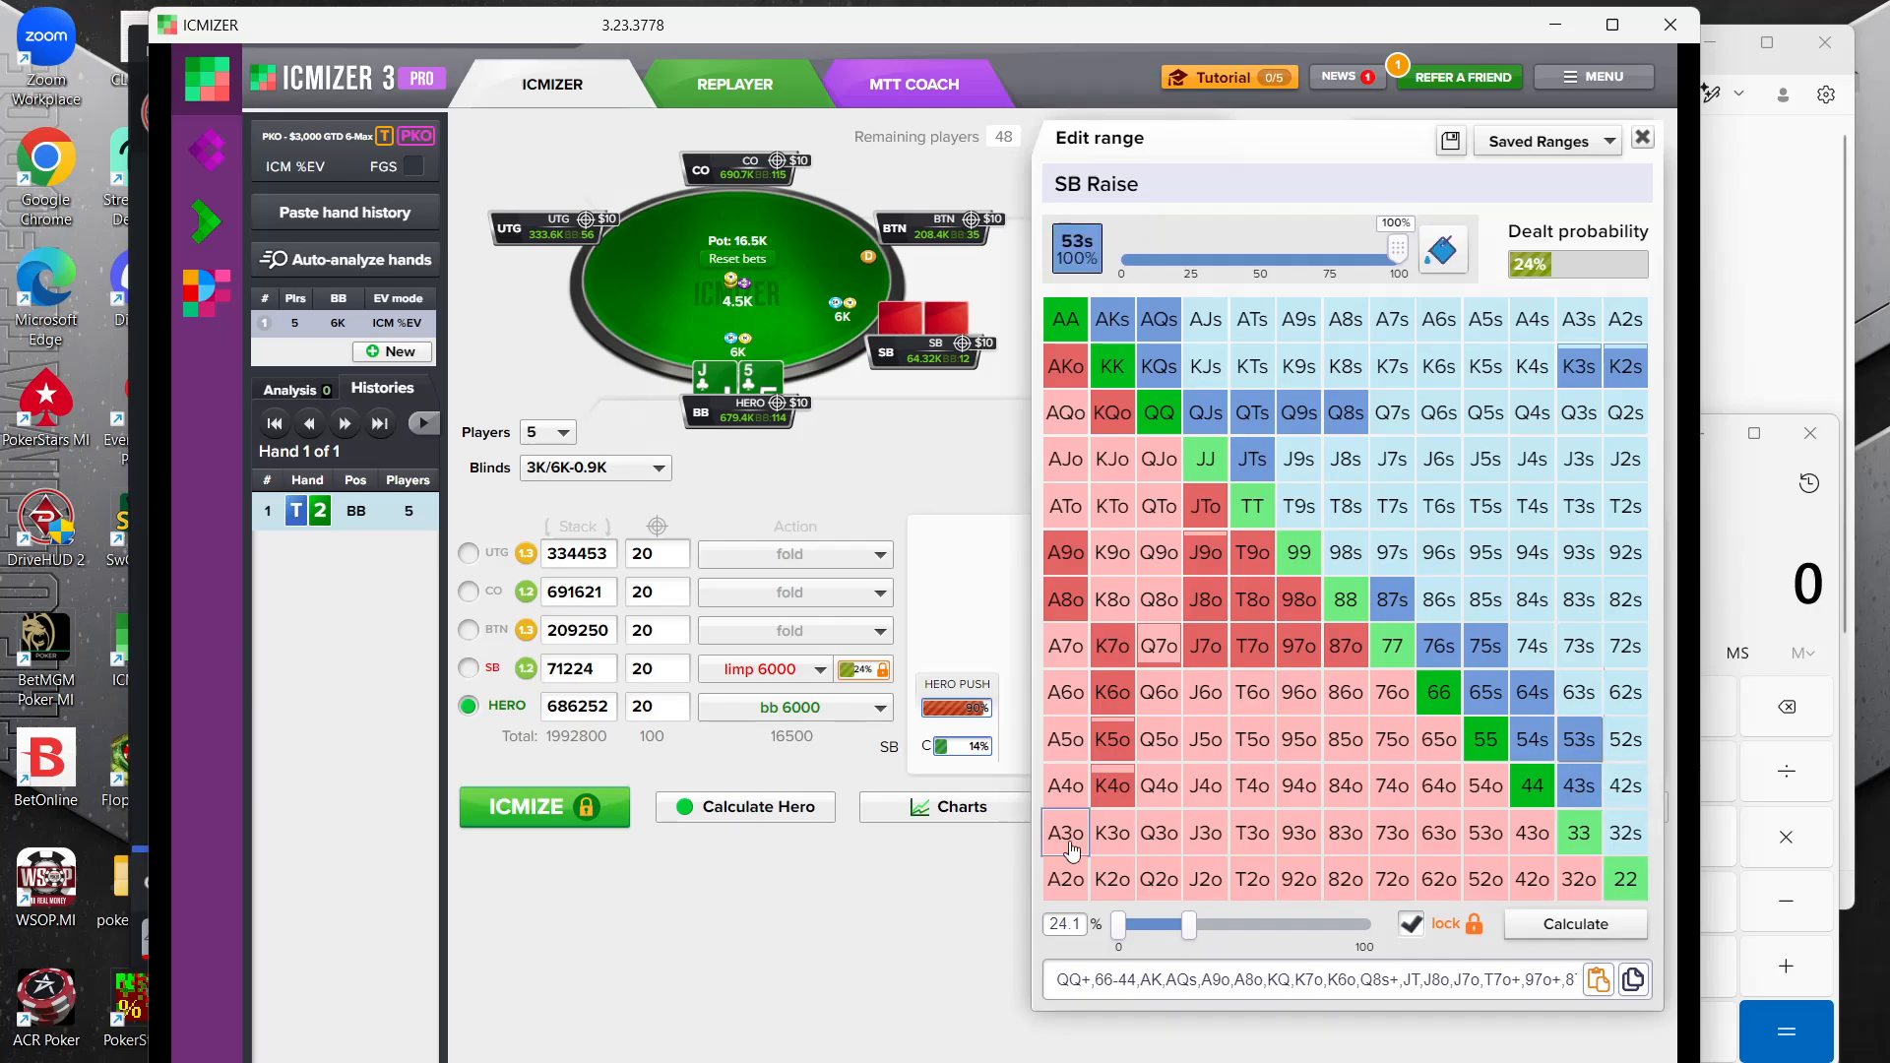
left_click(813, 935)
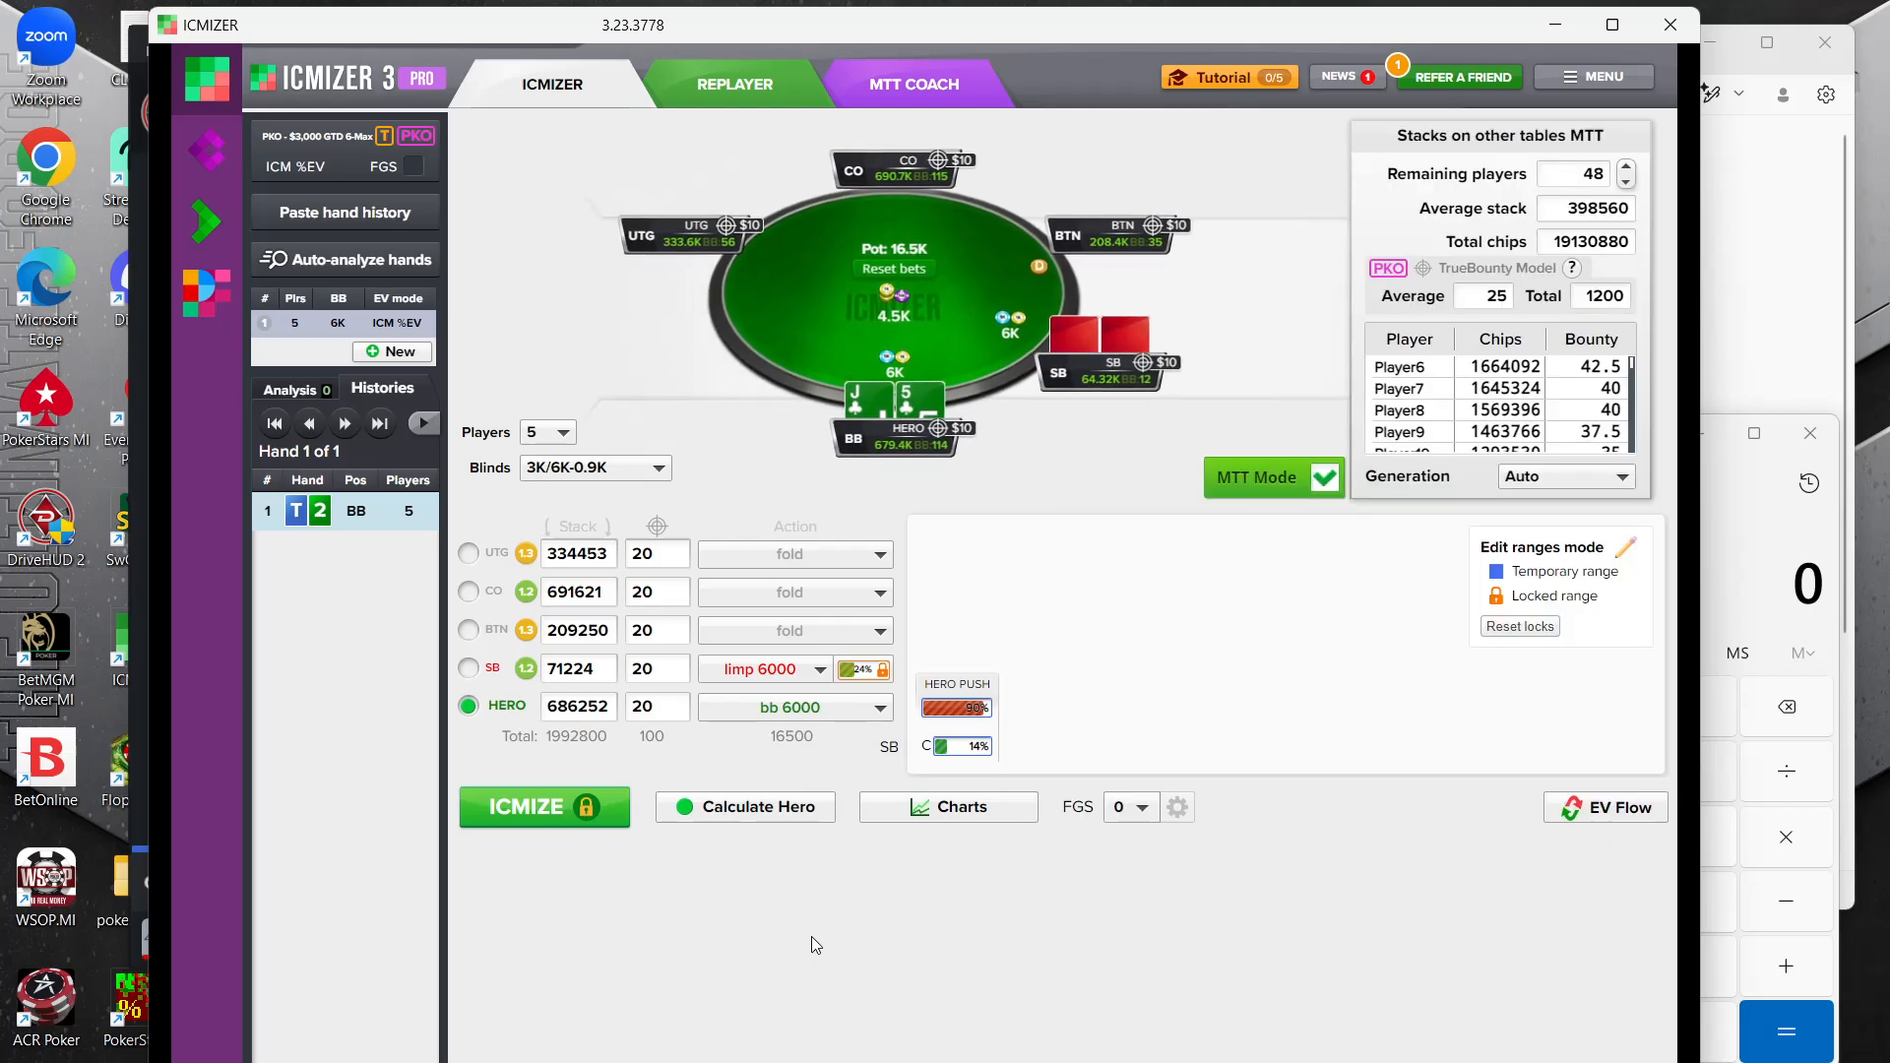
left_click(545, 804)
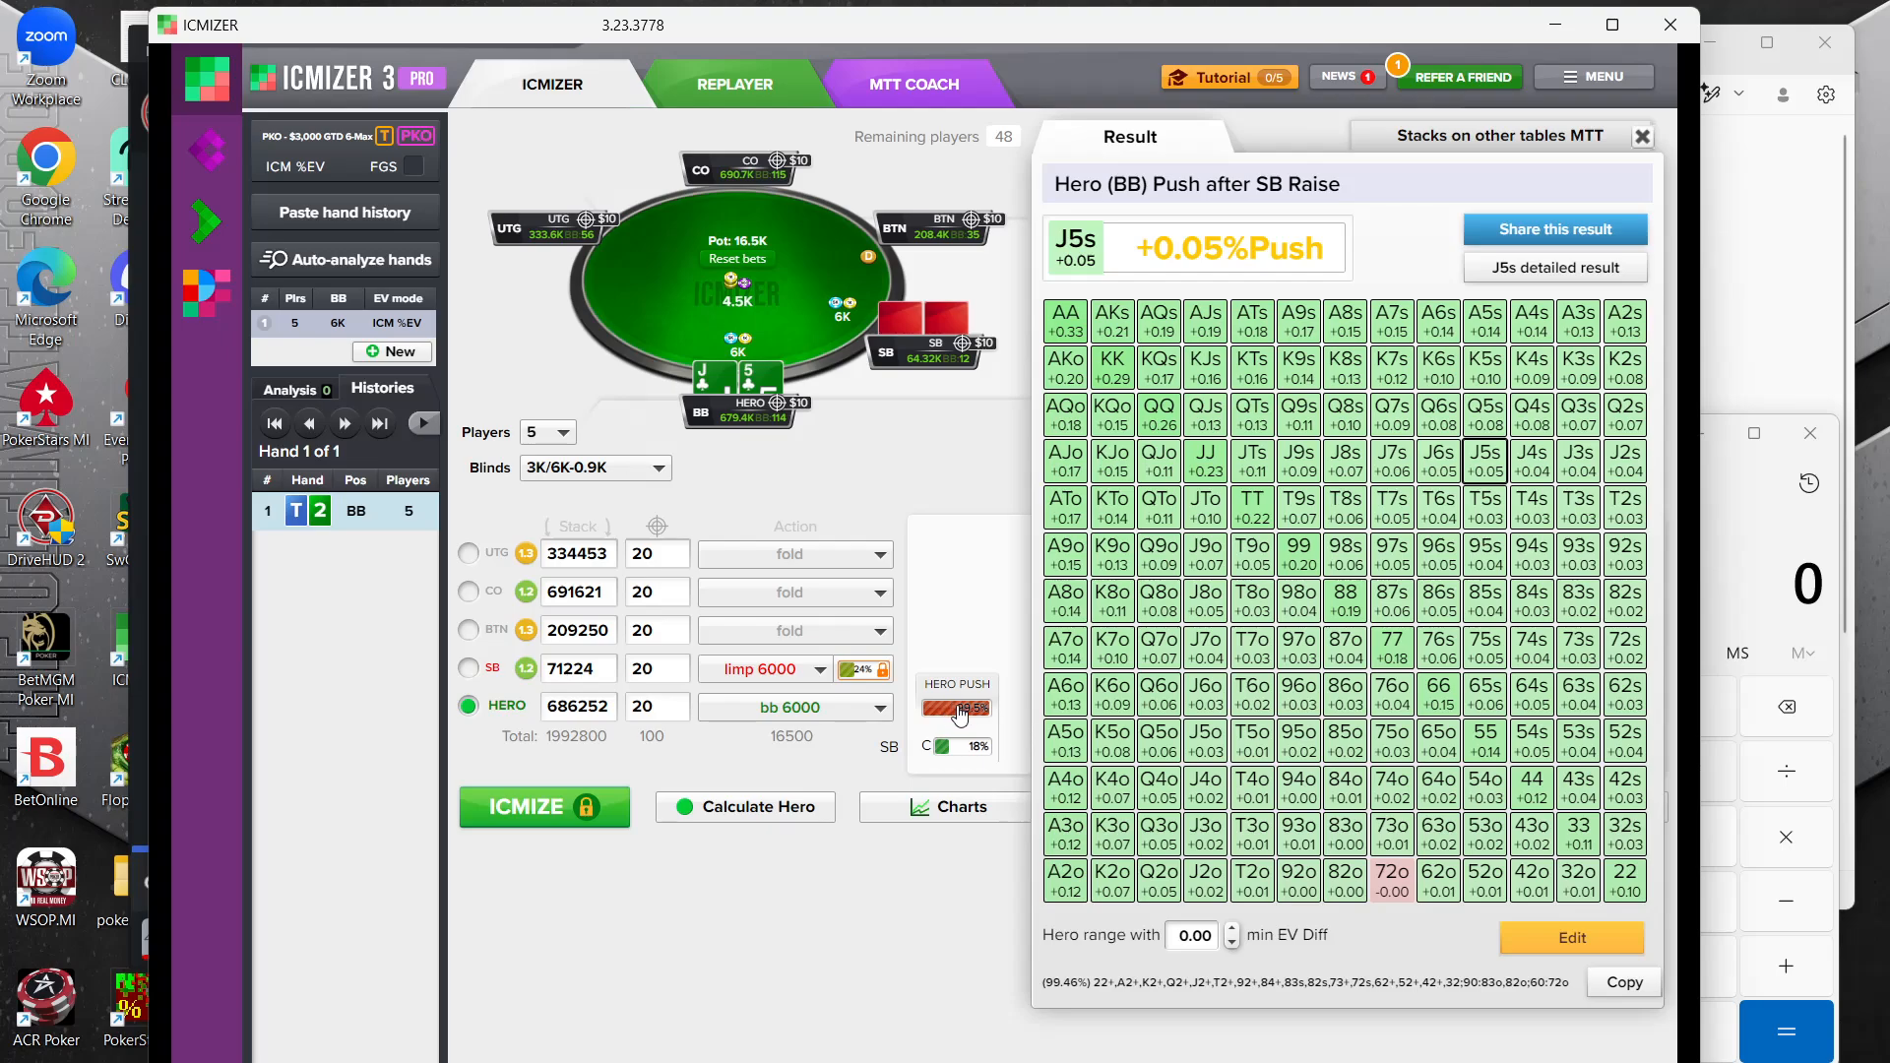
Release the small blind's locked limping range and recalculate the hand with equilibrium ranges
left_click(846, 673)
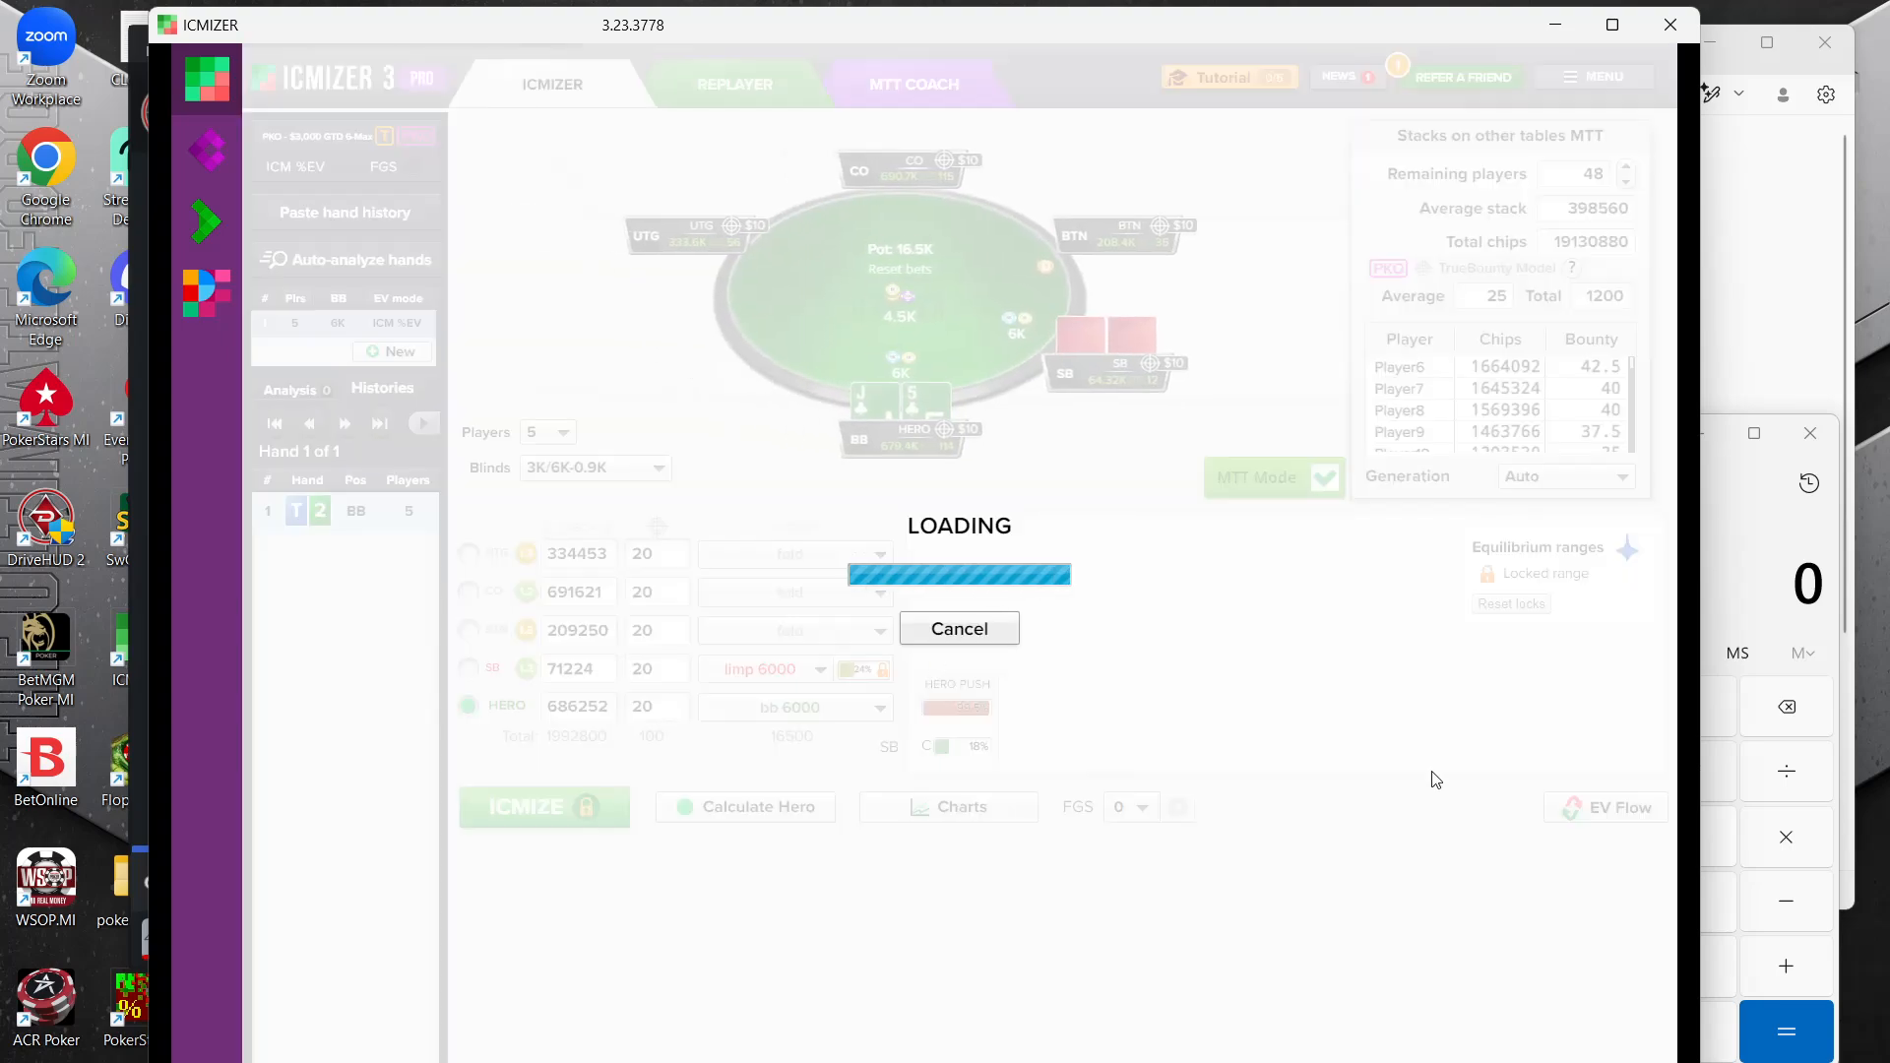
left_click(1385, 936)
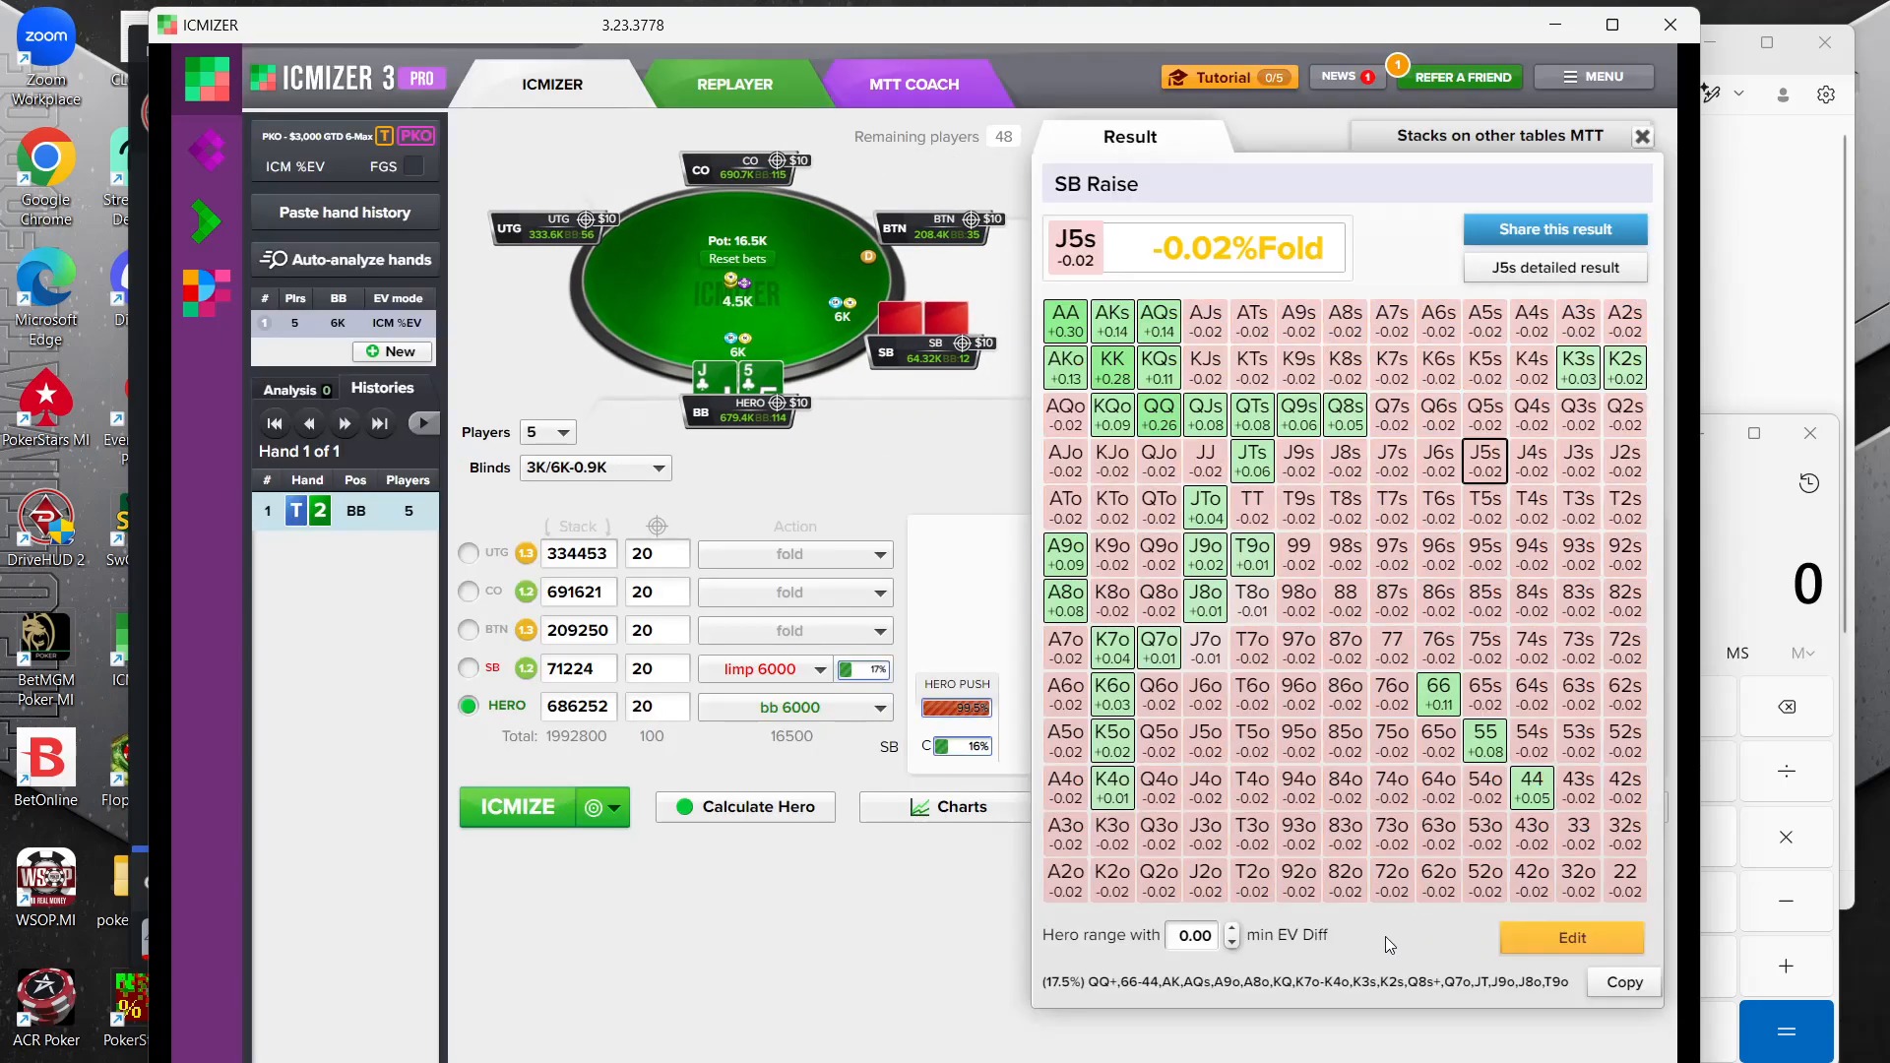
left_click(521, 823)
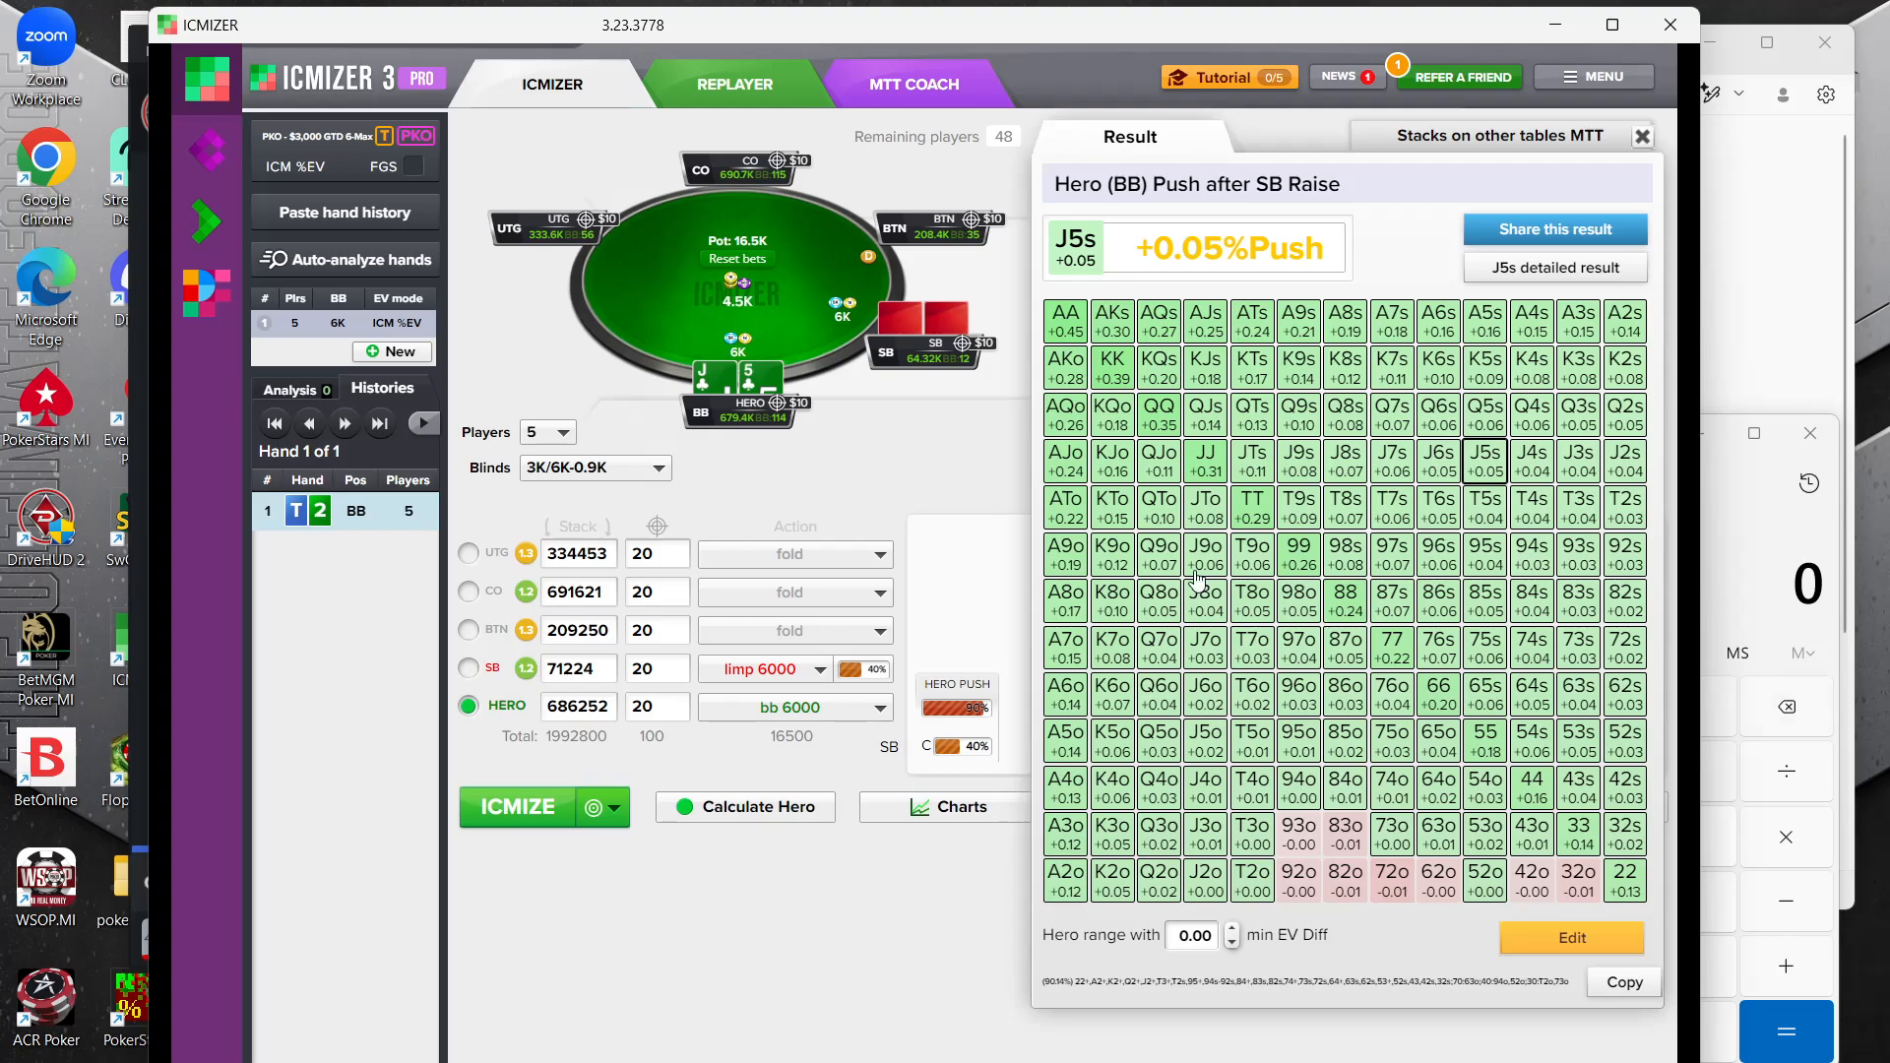
Set the UTG bounty to 35 and the CO bounty to 75, following the bounty list in the notes
left_click(1781, 234)
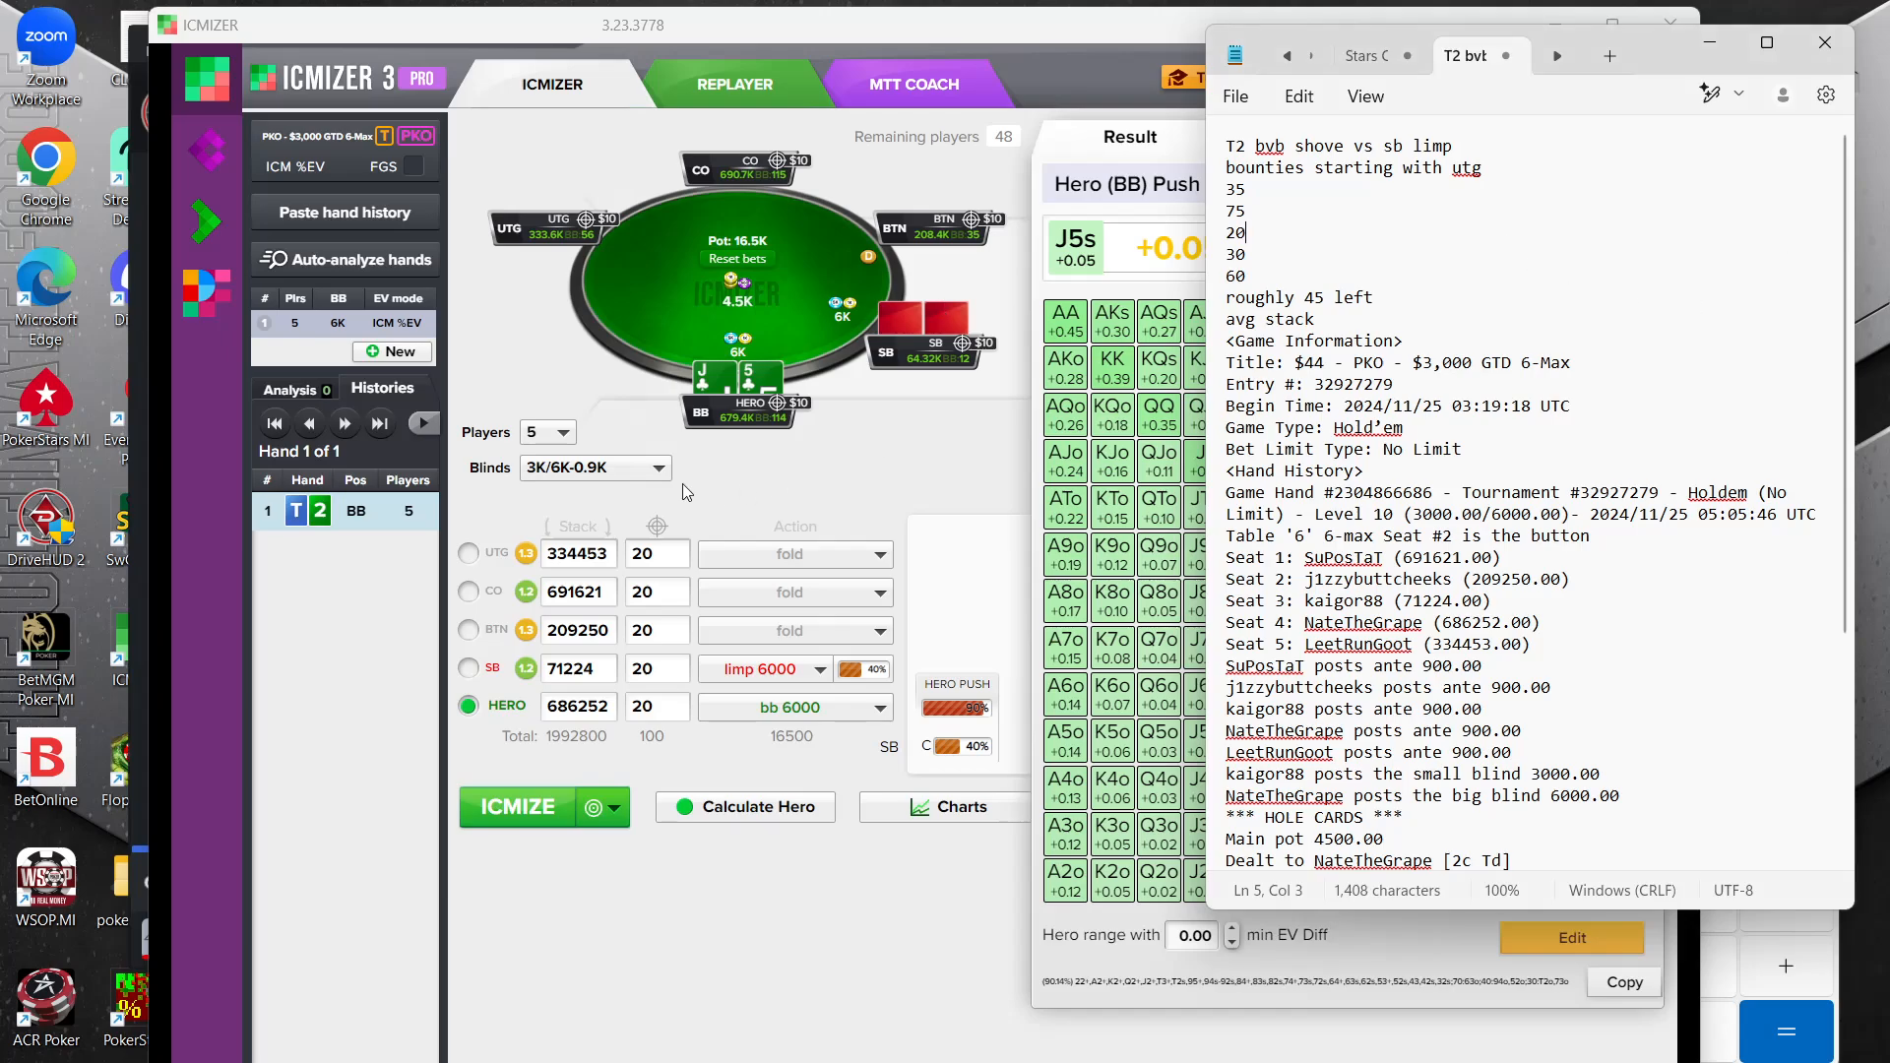
left_click(667, 547)
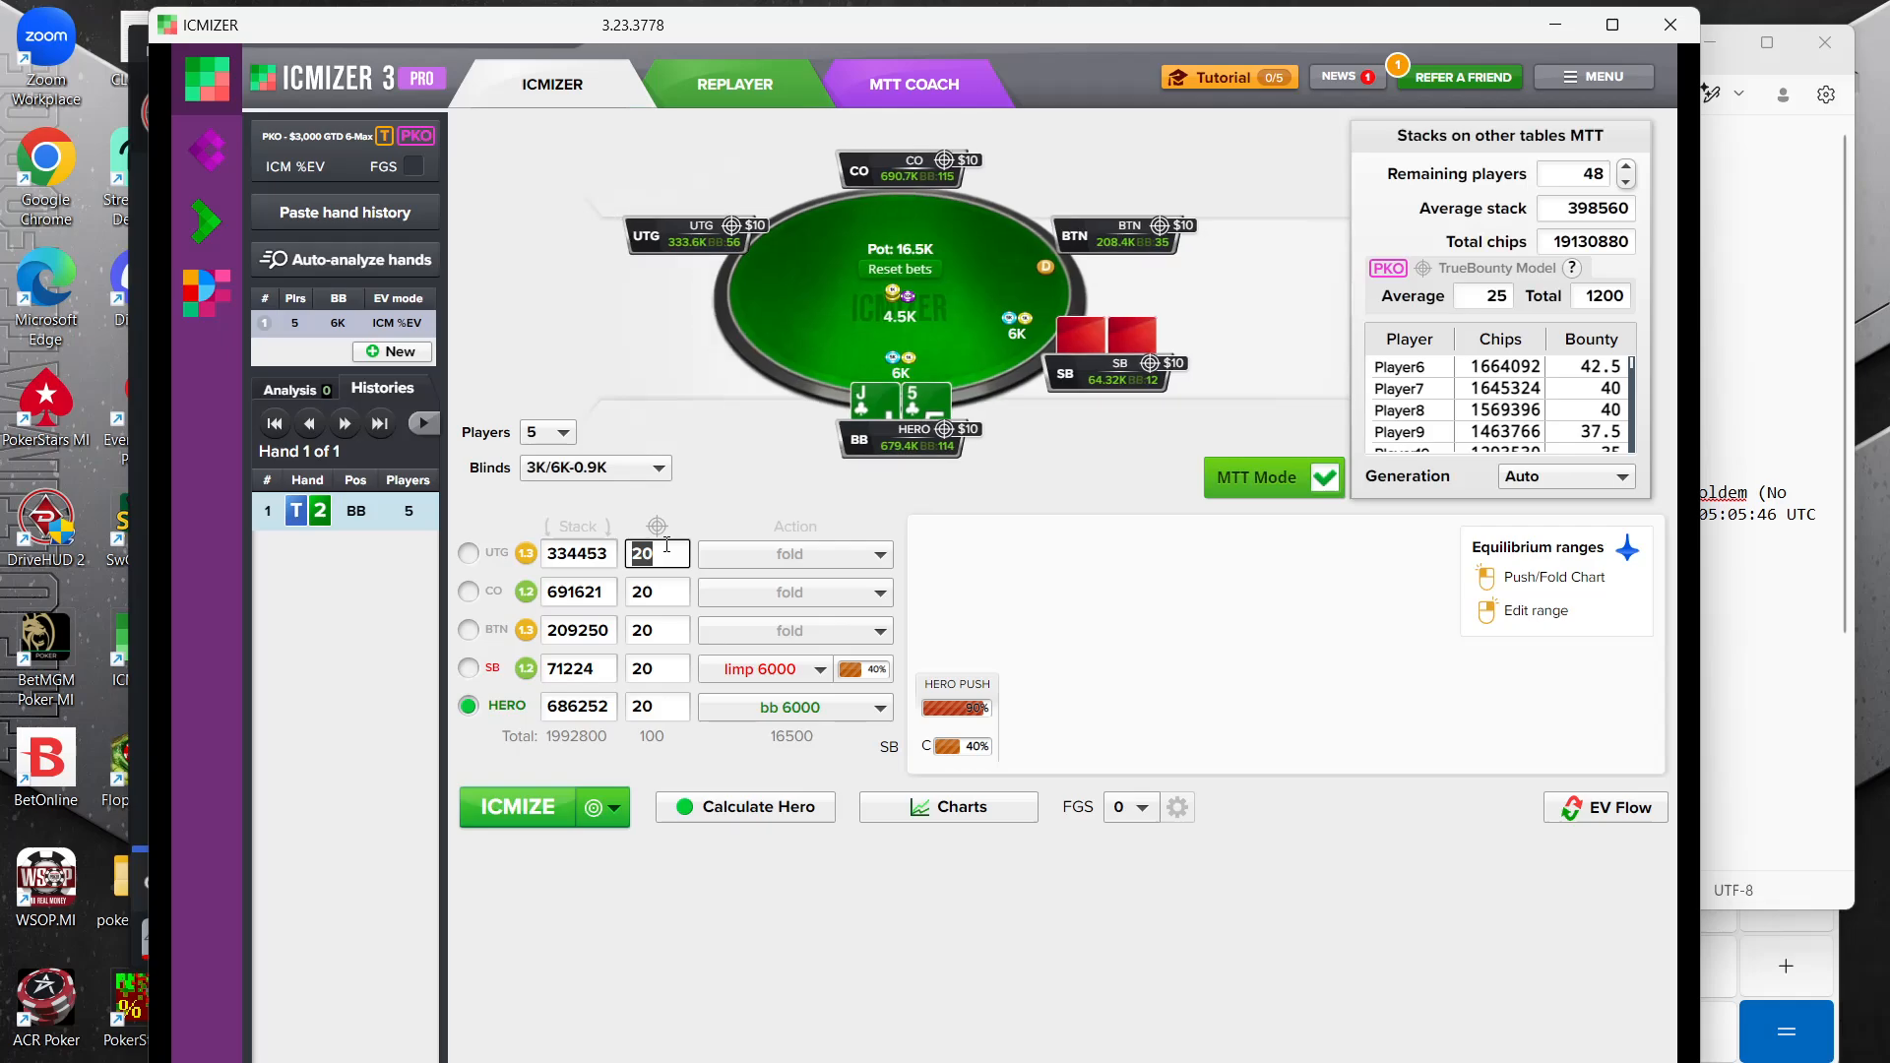
left_click(1729, 245)
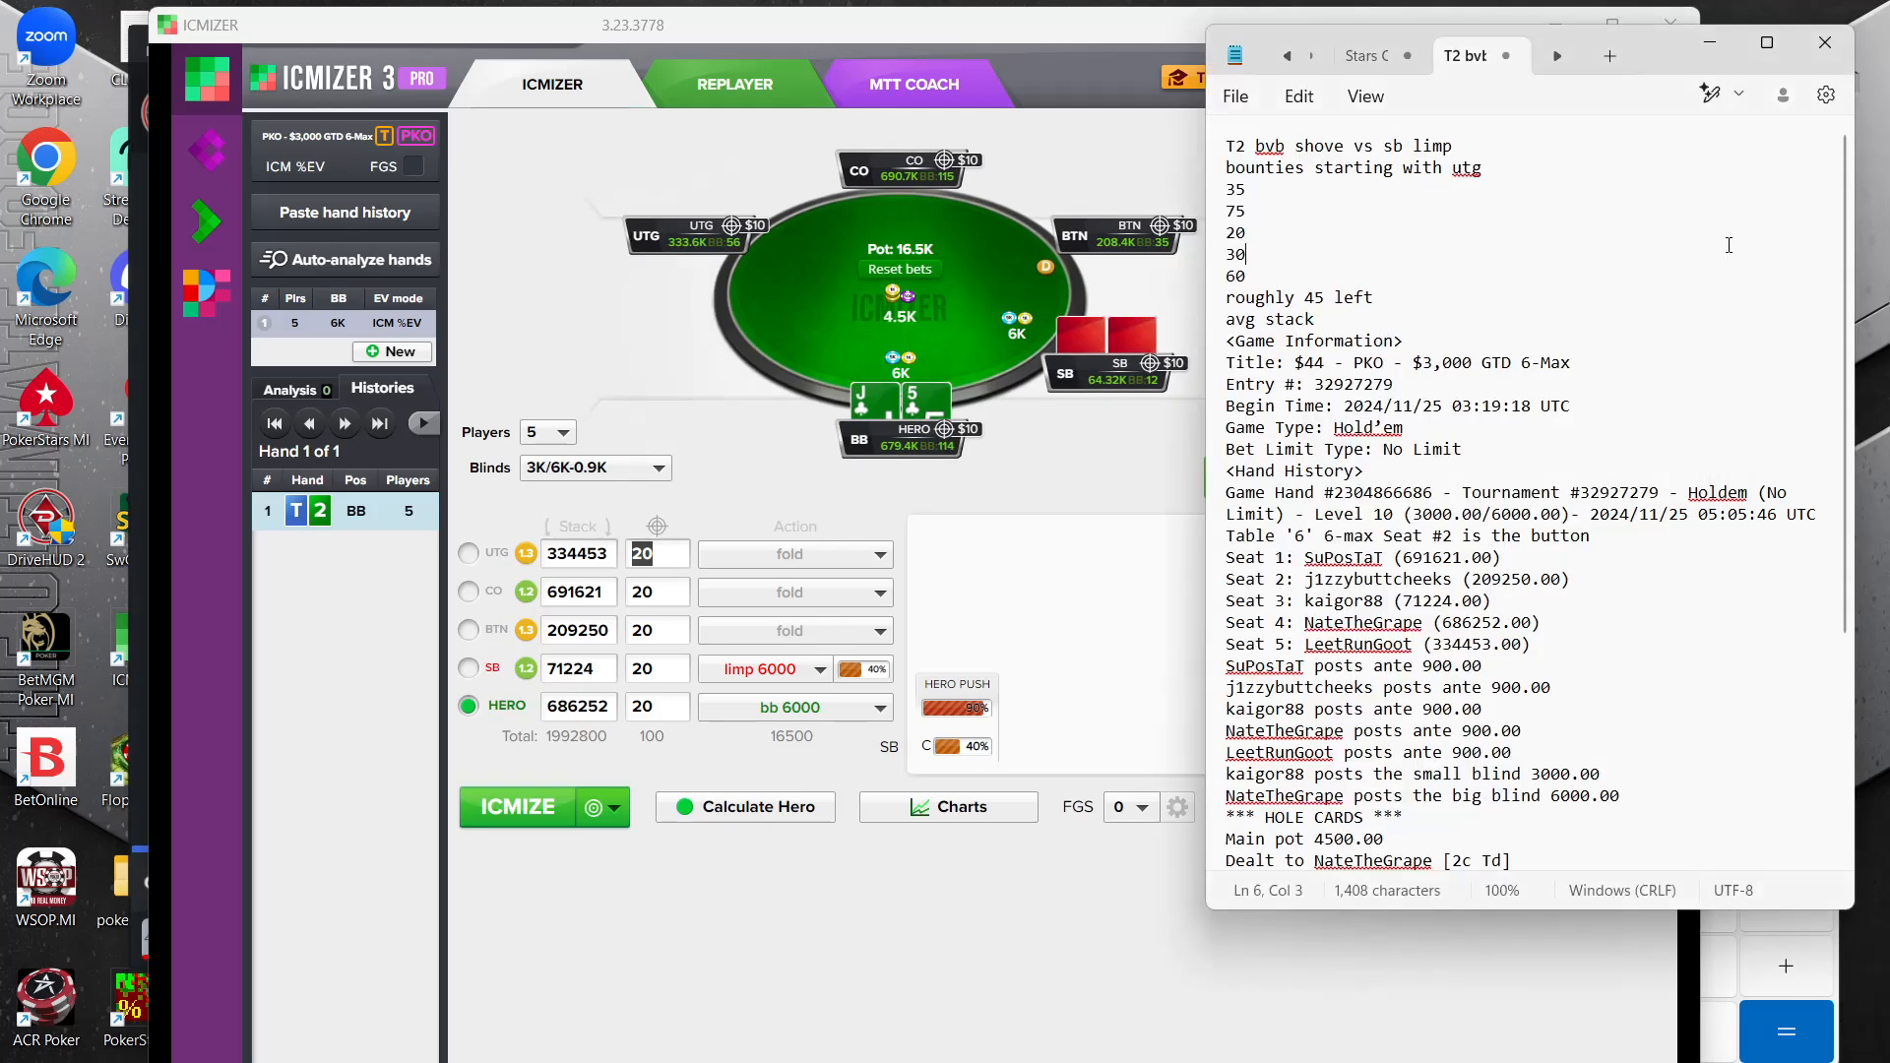
key("BackSpace")
left_click(647, 554)
type("35")
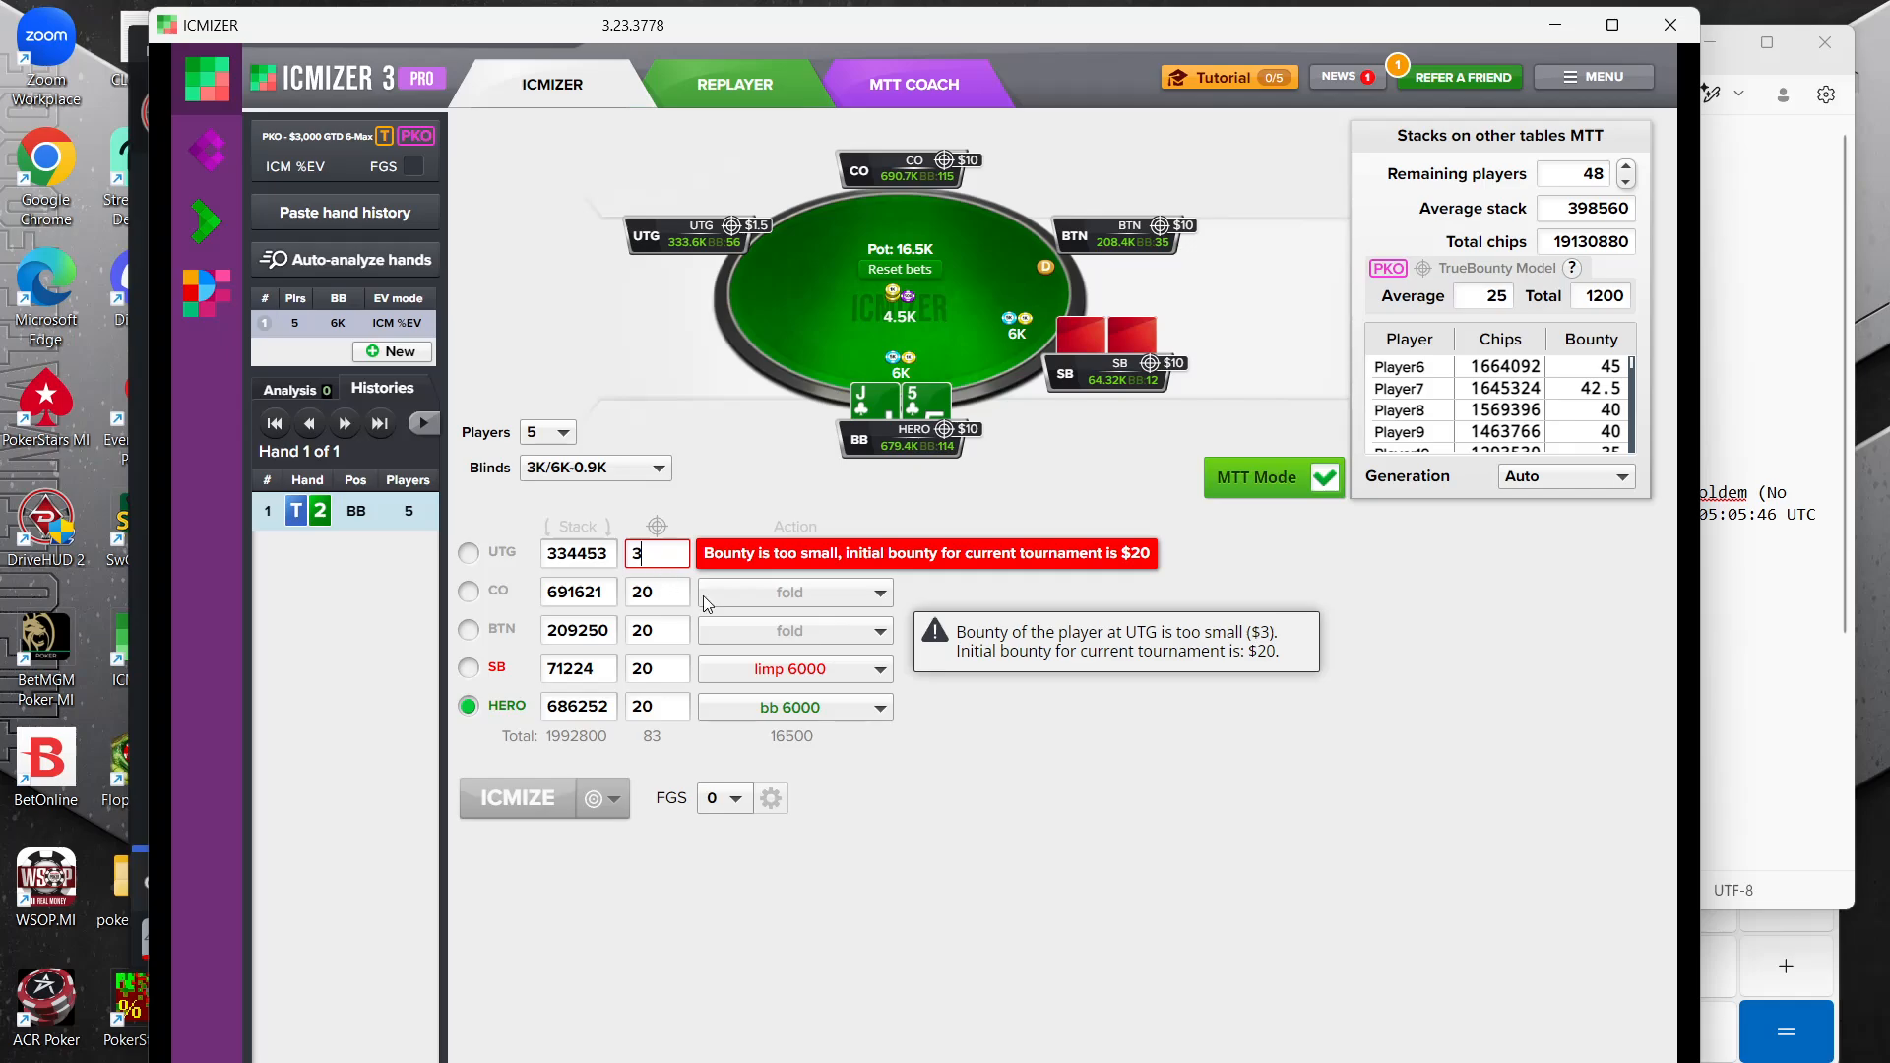
left_click(650, 594)
type("7")
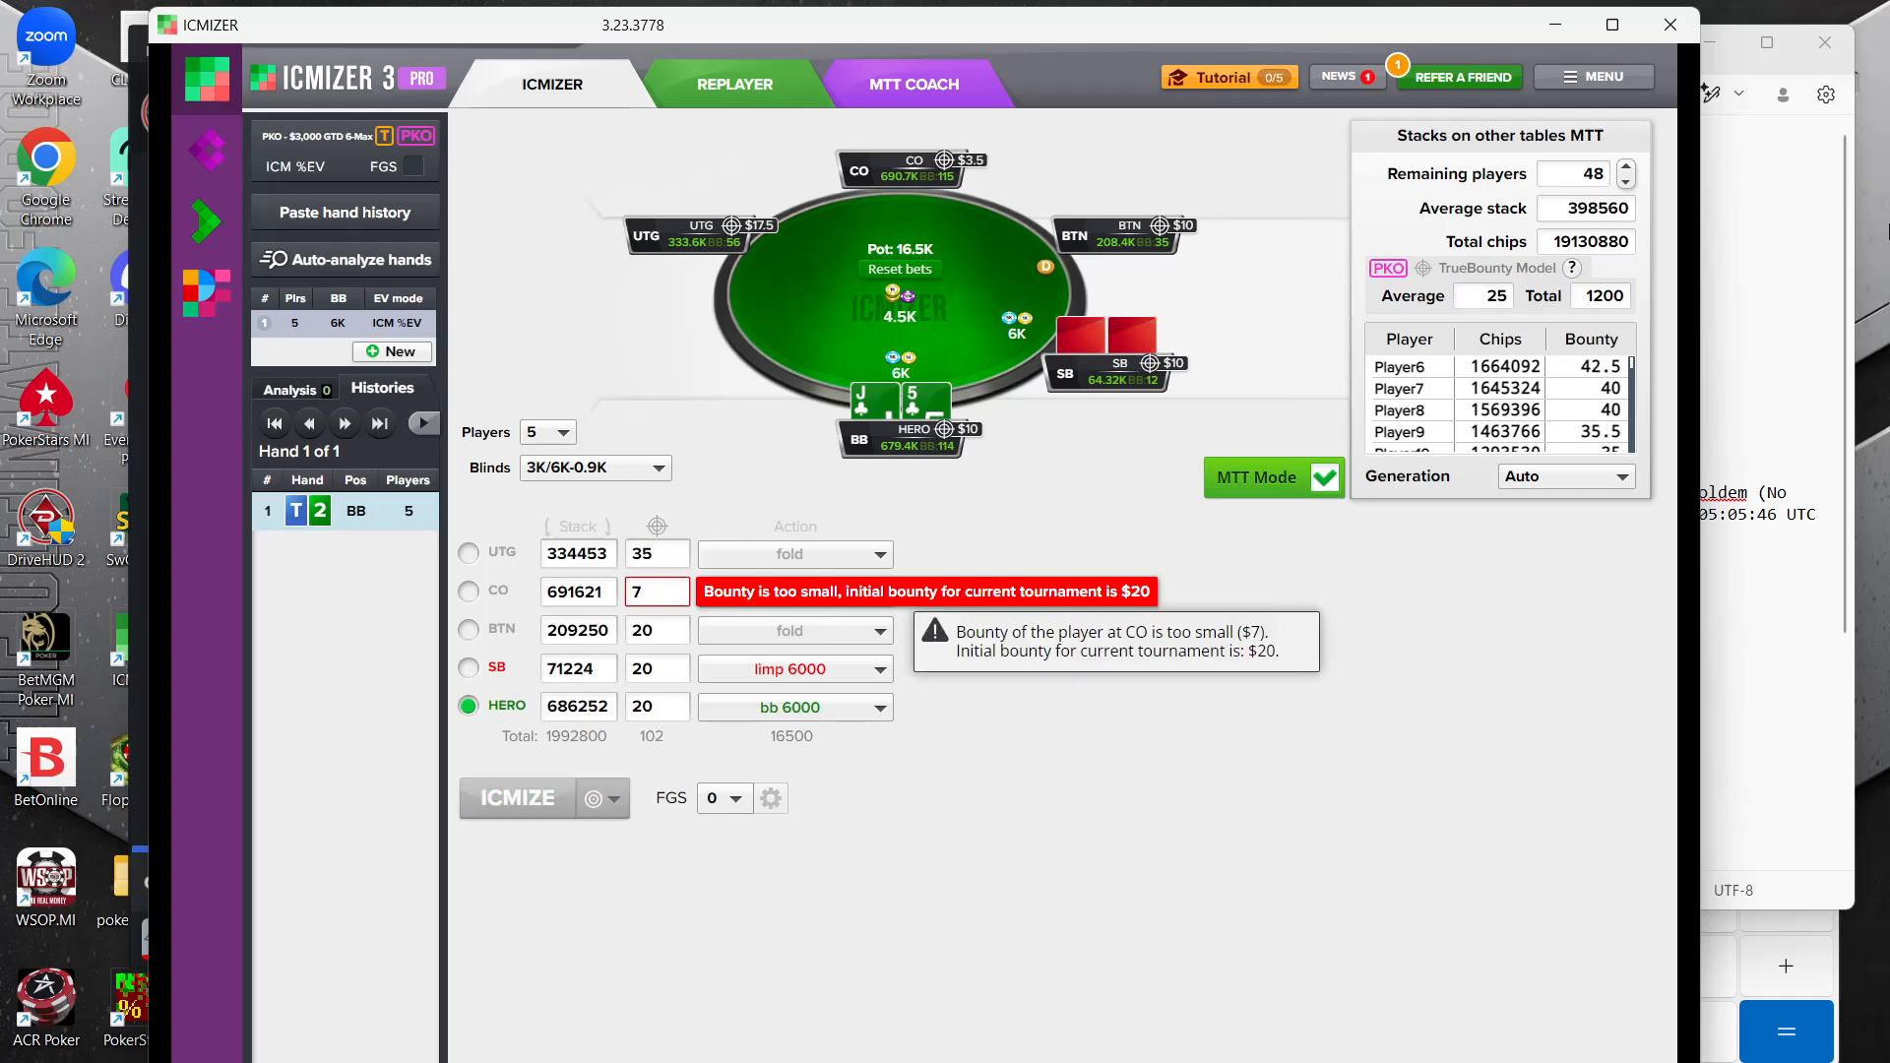
key("alt+Tab")
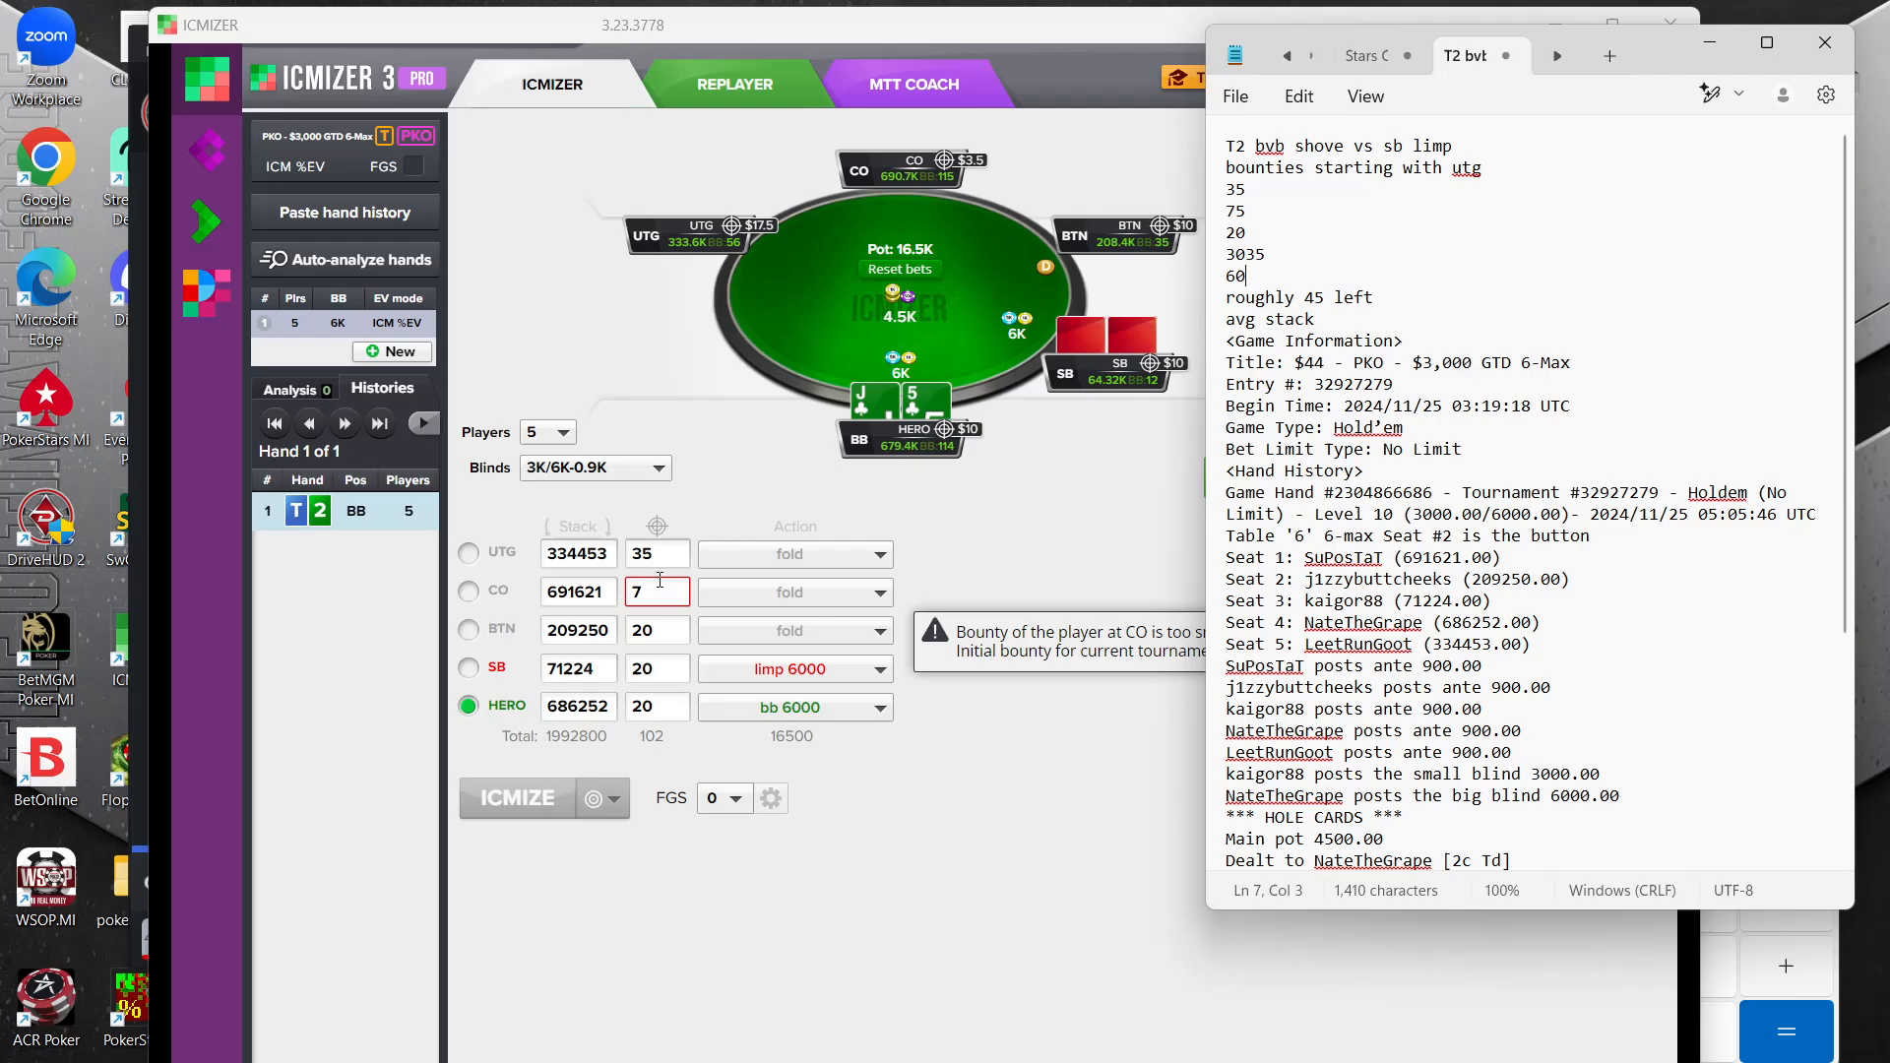
key("alt+Tab")
type("5")
Check the remaining bounties in the notes and set the SB bounty to 30 and the hero's bounty to 60
left_click(1786, 312)
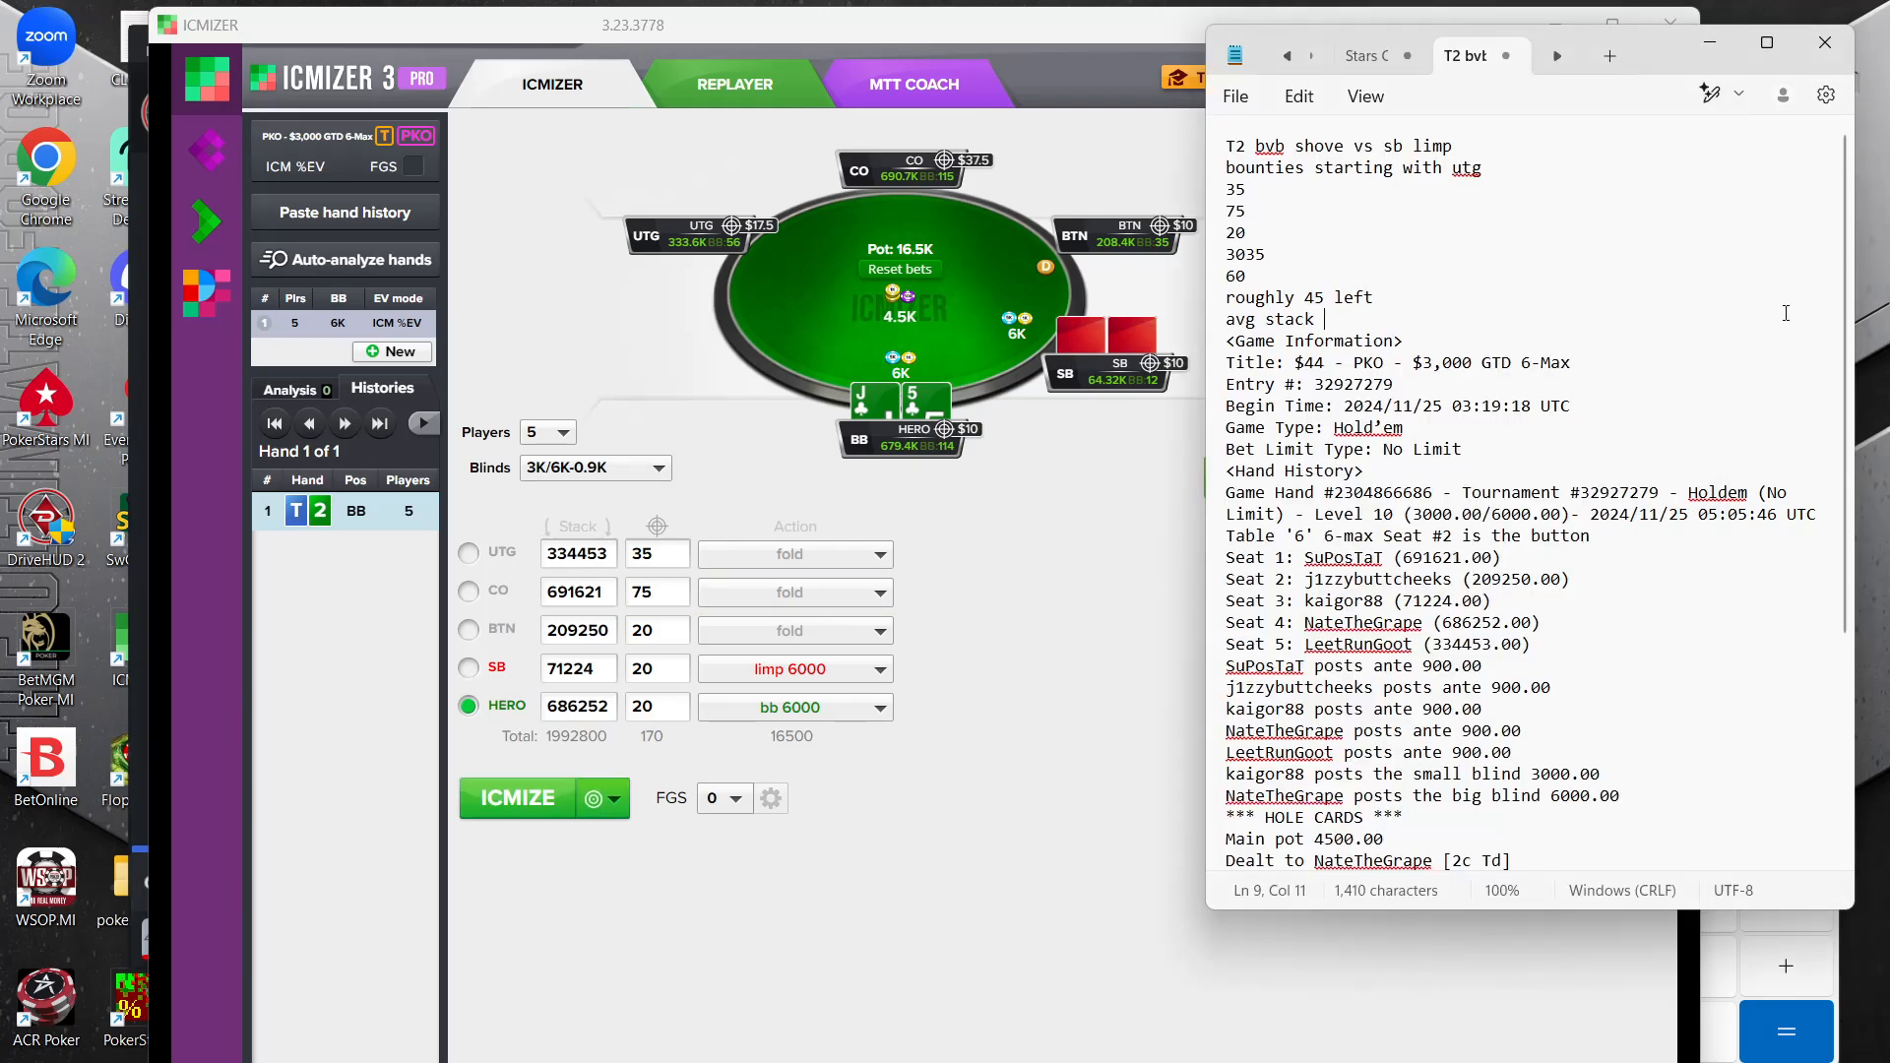
left_click(655, 635)
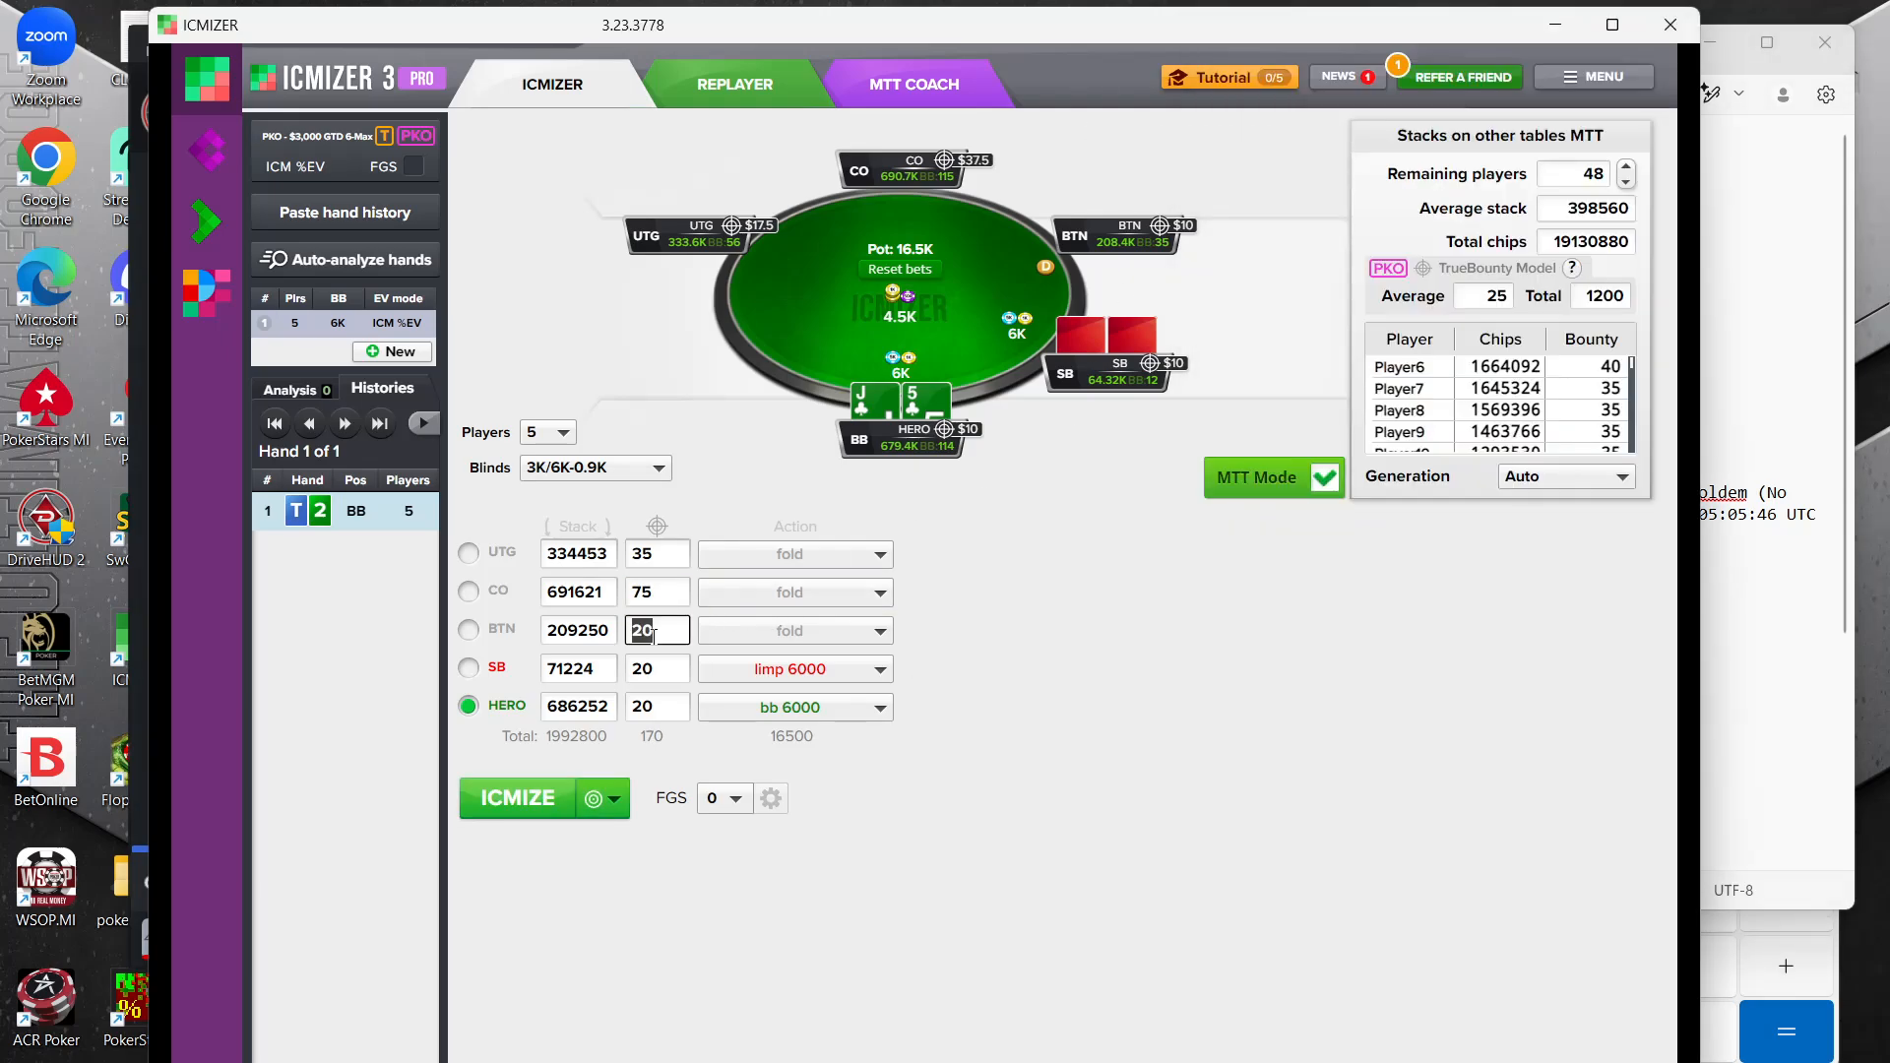
left_click(1759, 327)
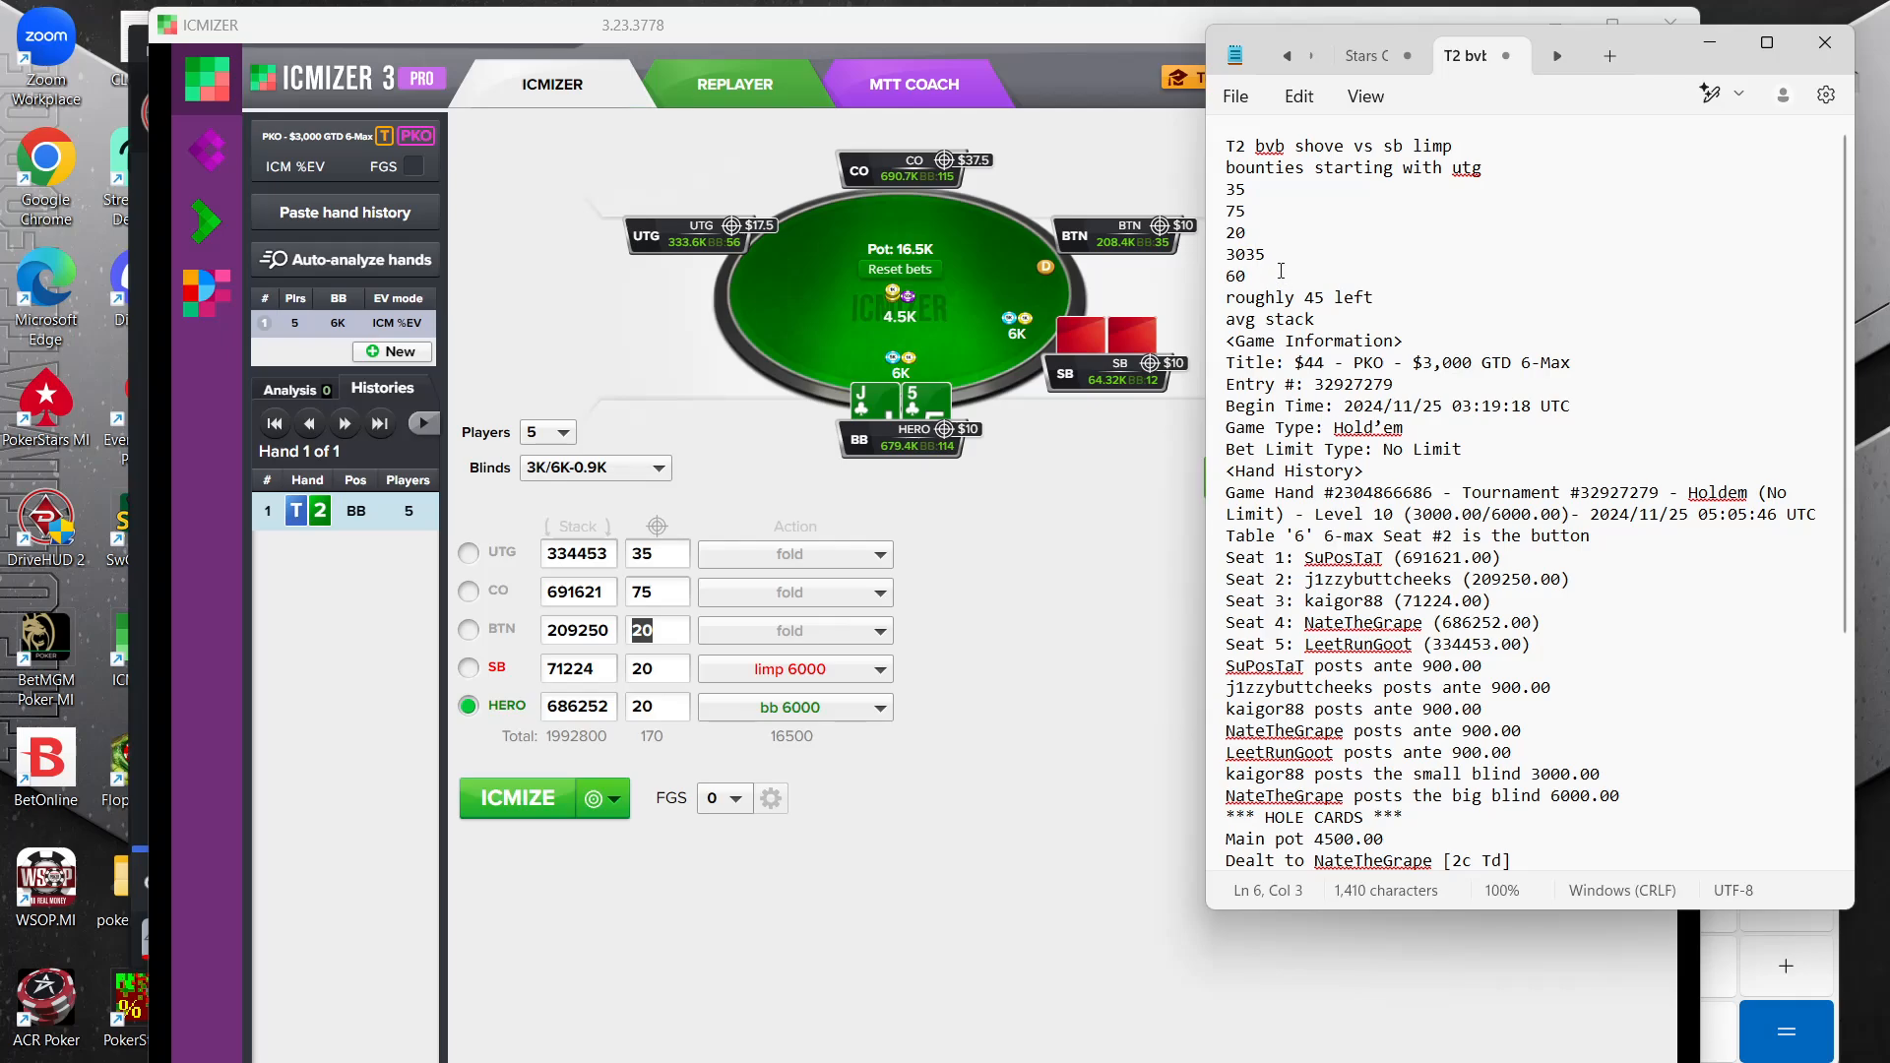
double_click(658, 669)
type("30")
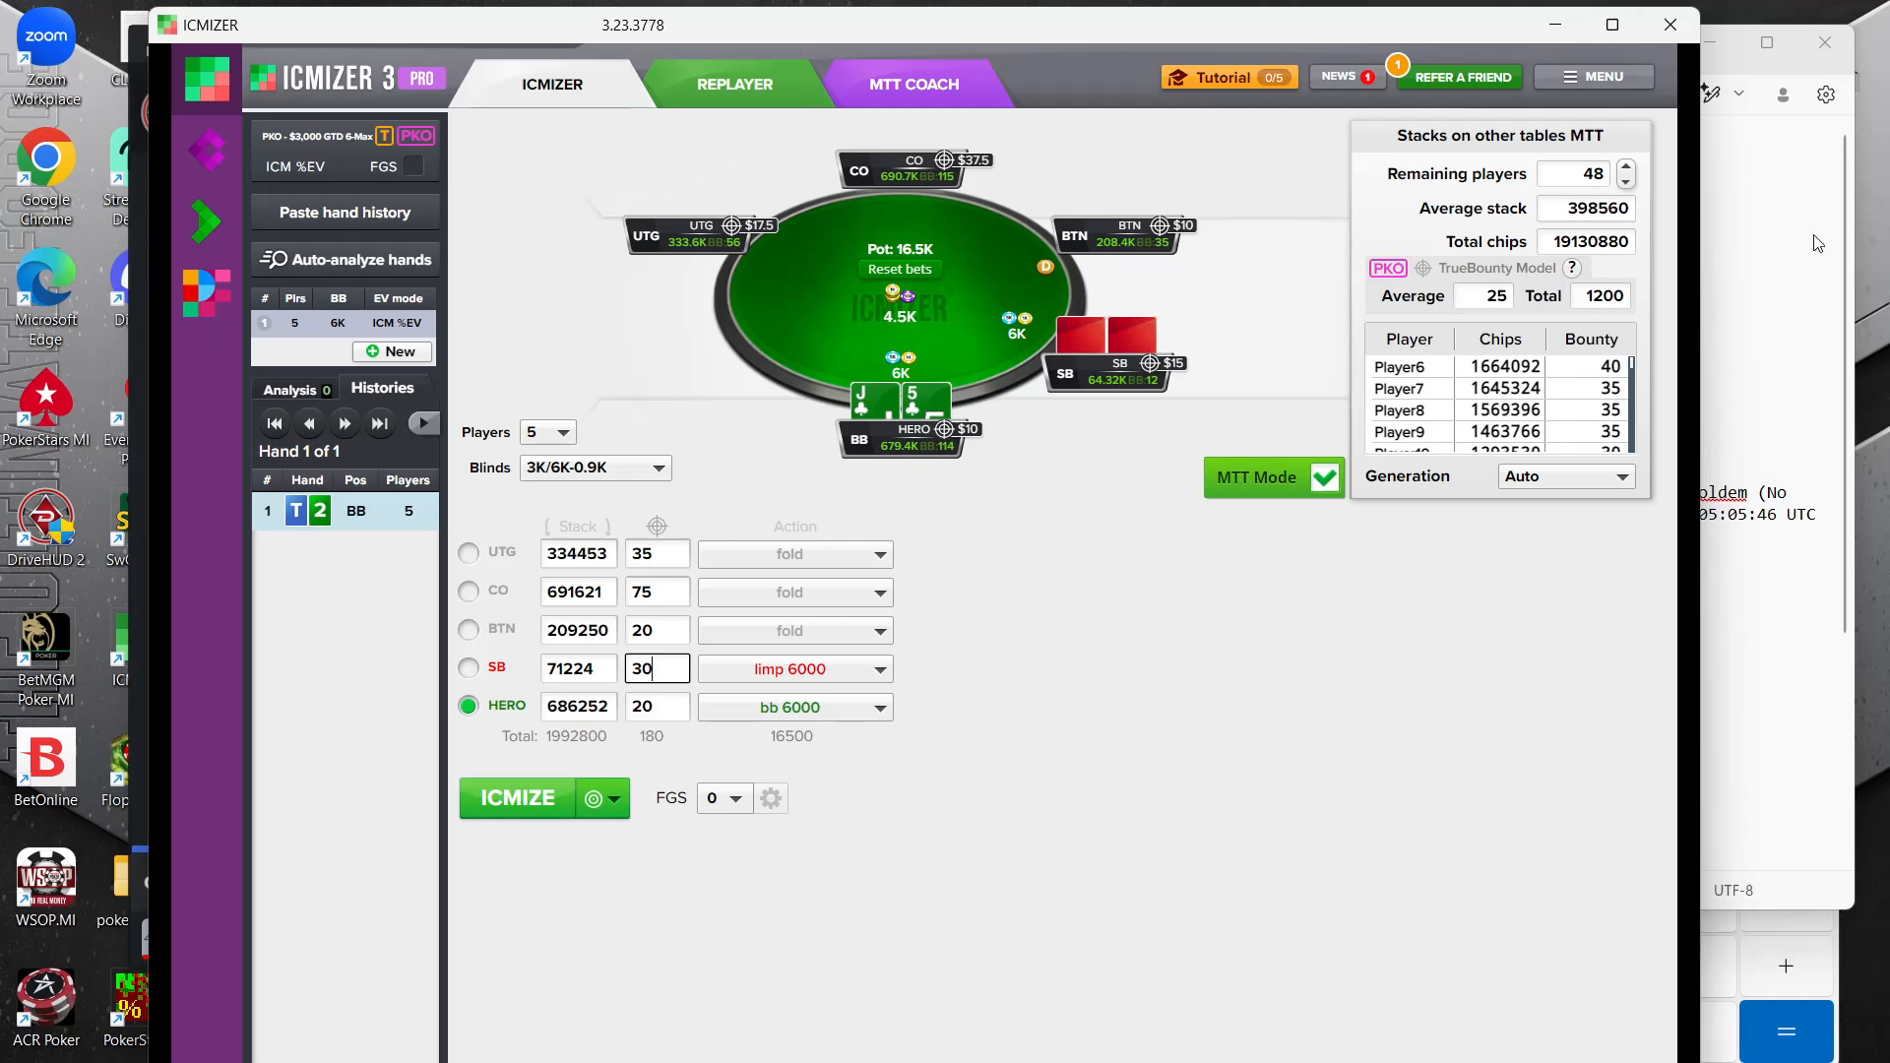
left_click(1746, 276)
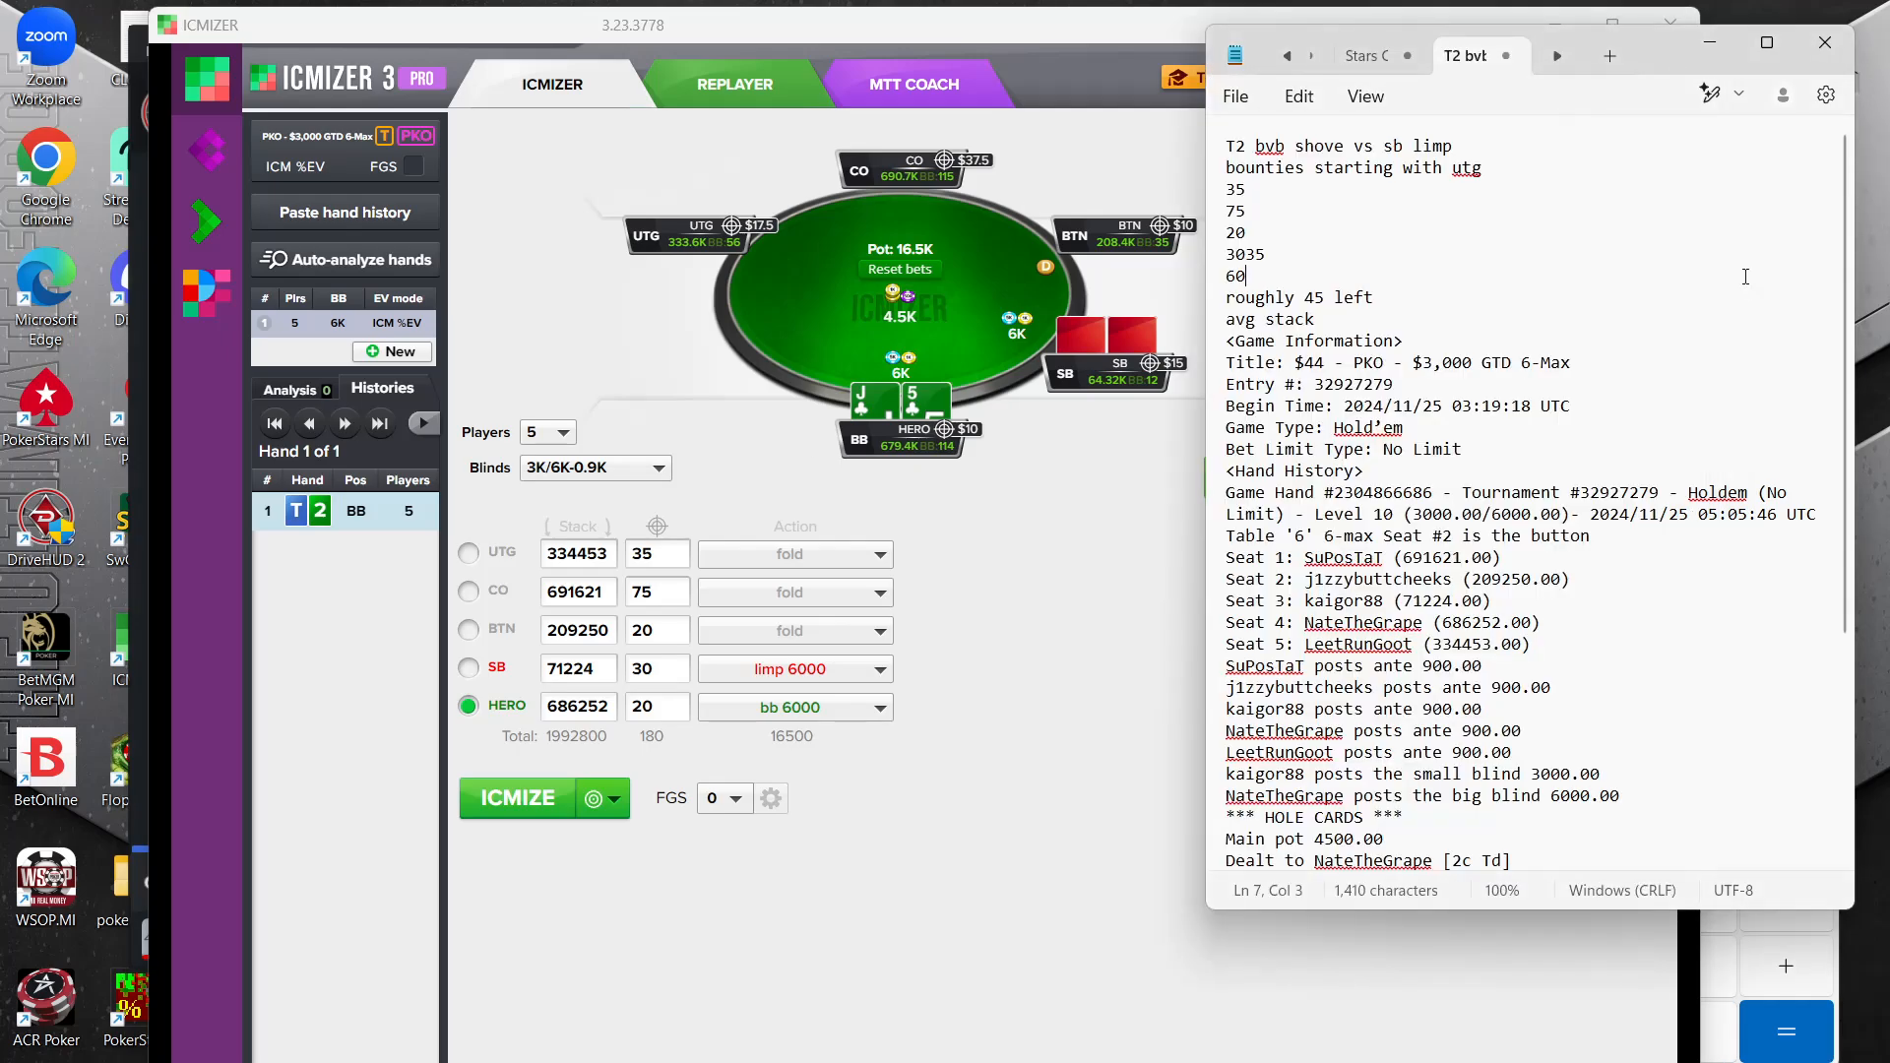
double_click(660, 706)
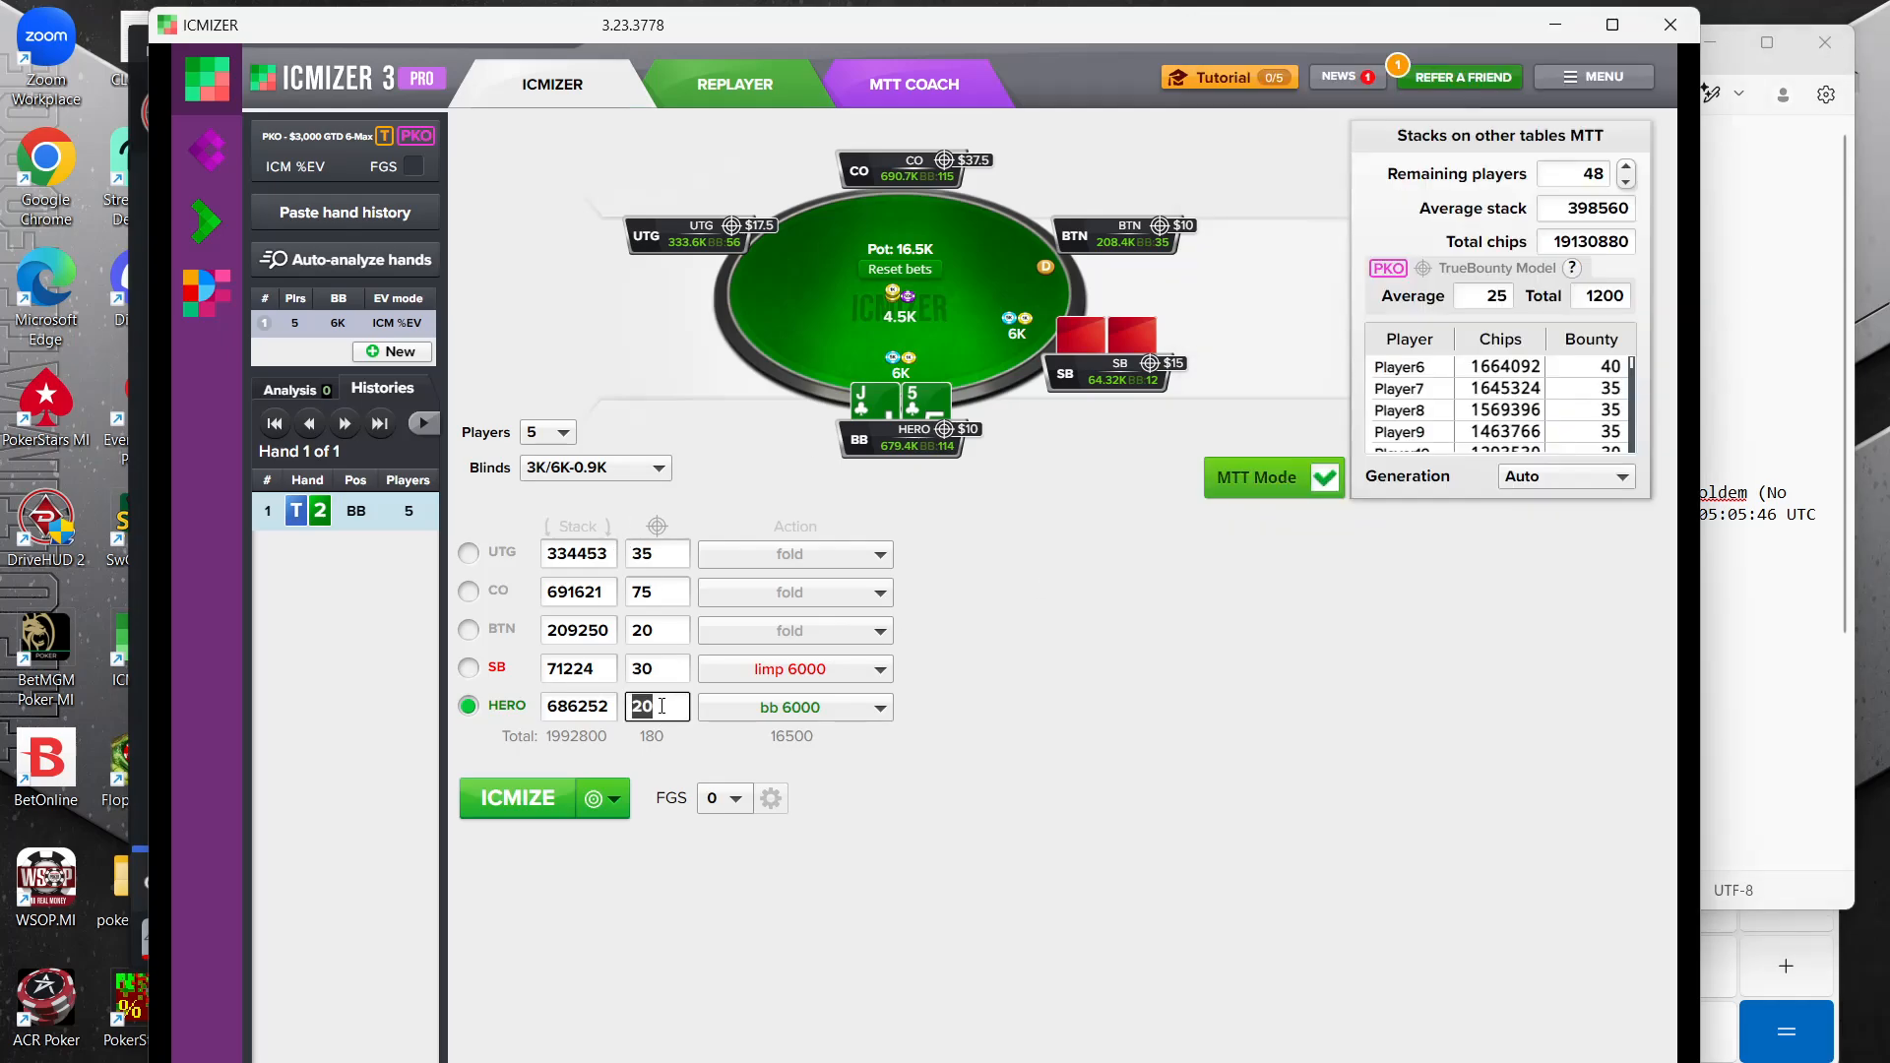
type("60")
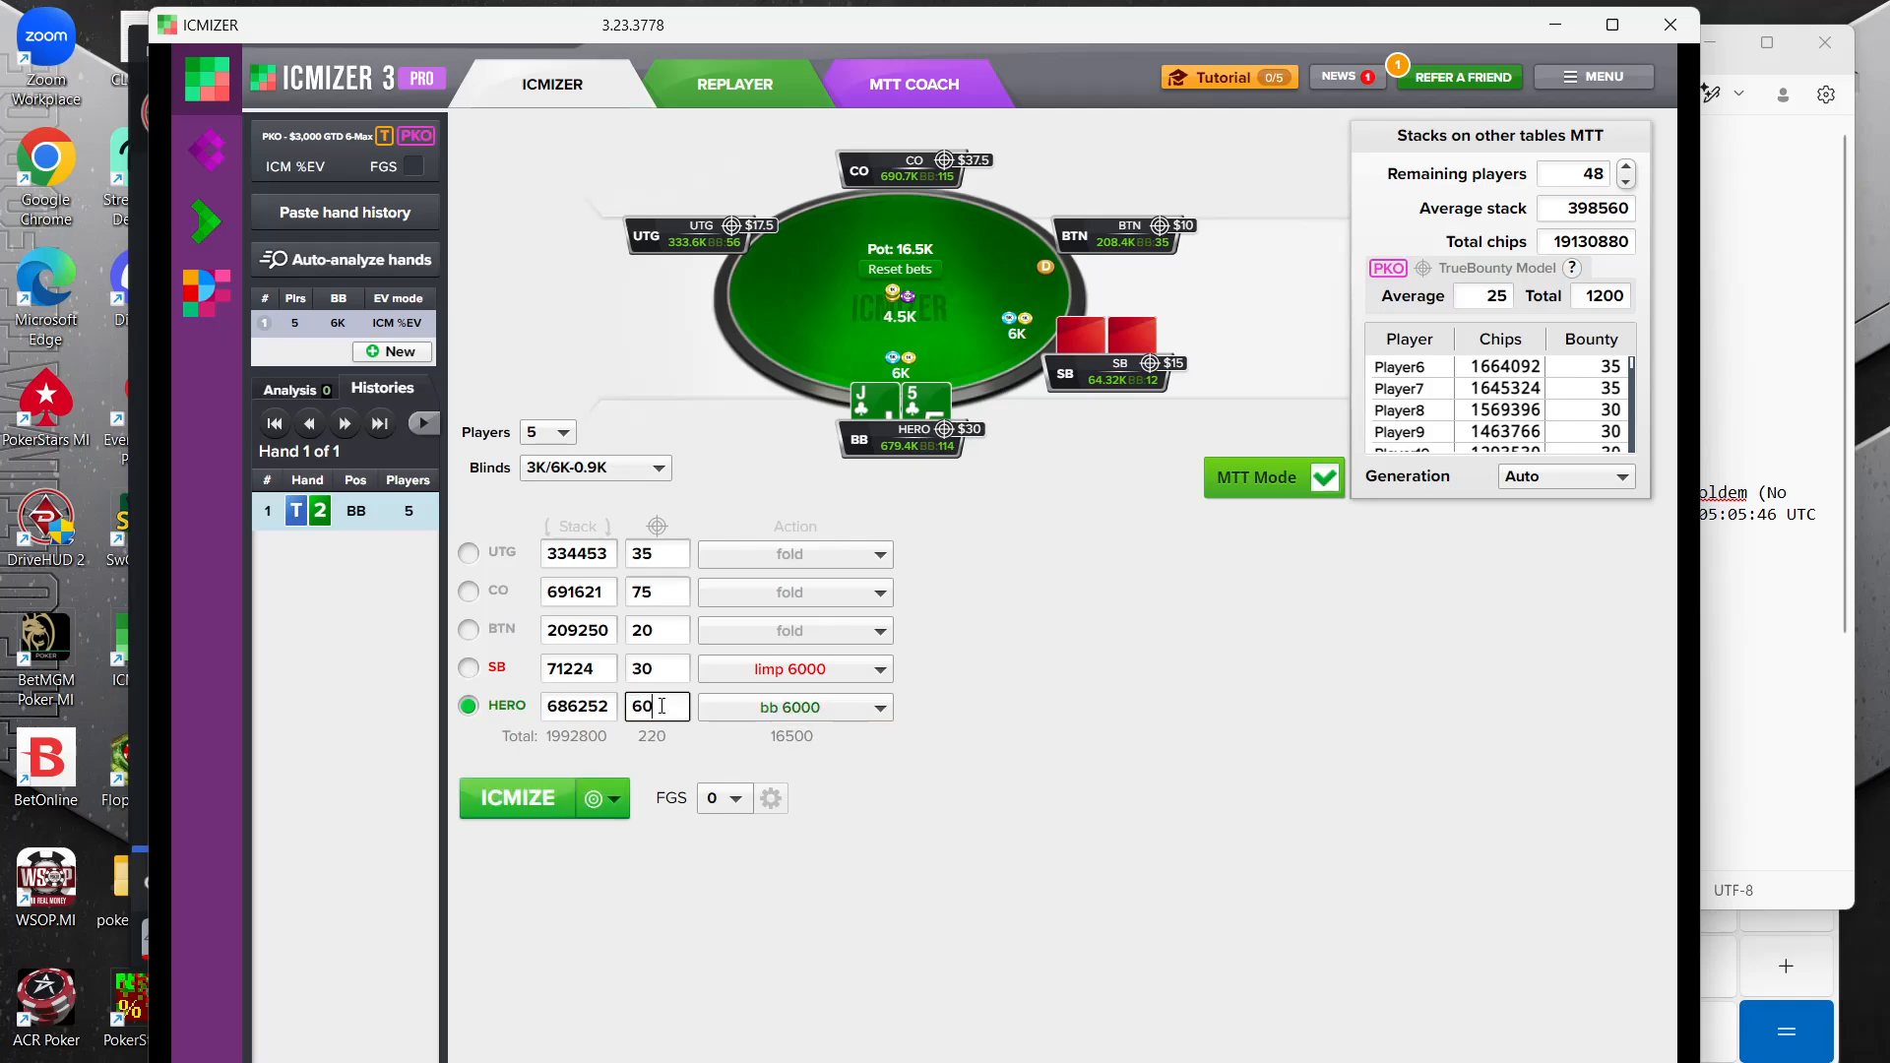
Calculate the hand with the entered bounties and display the small blind's equilibrium limping range
left_click(499, 800)
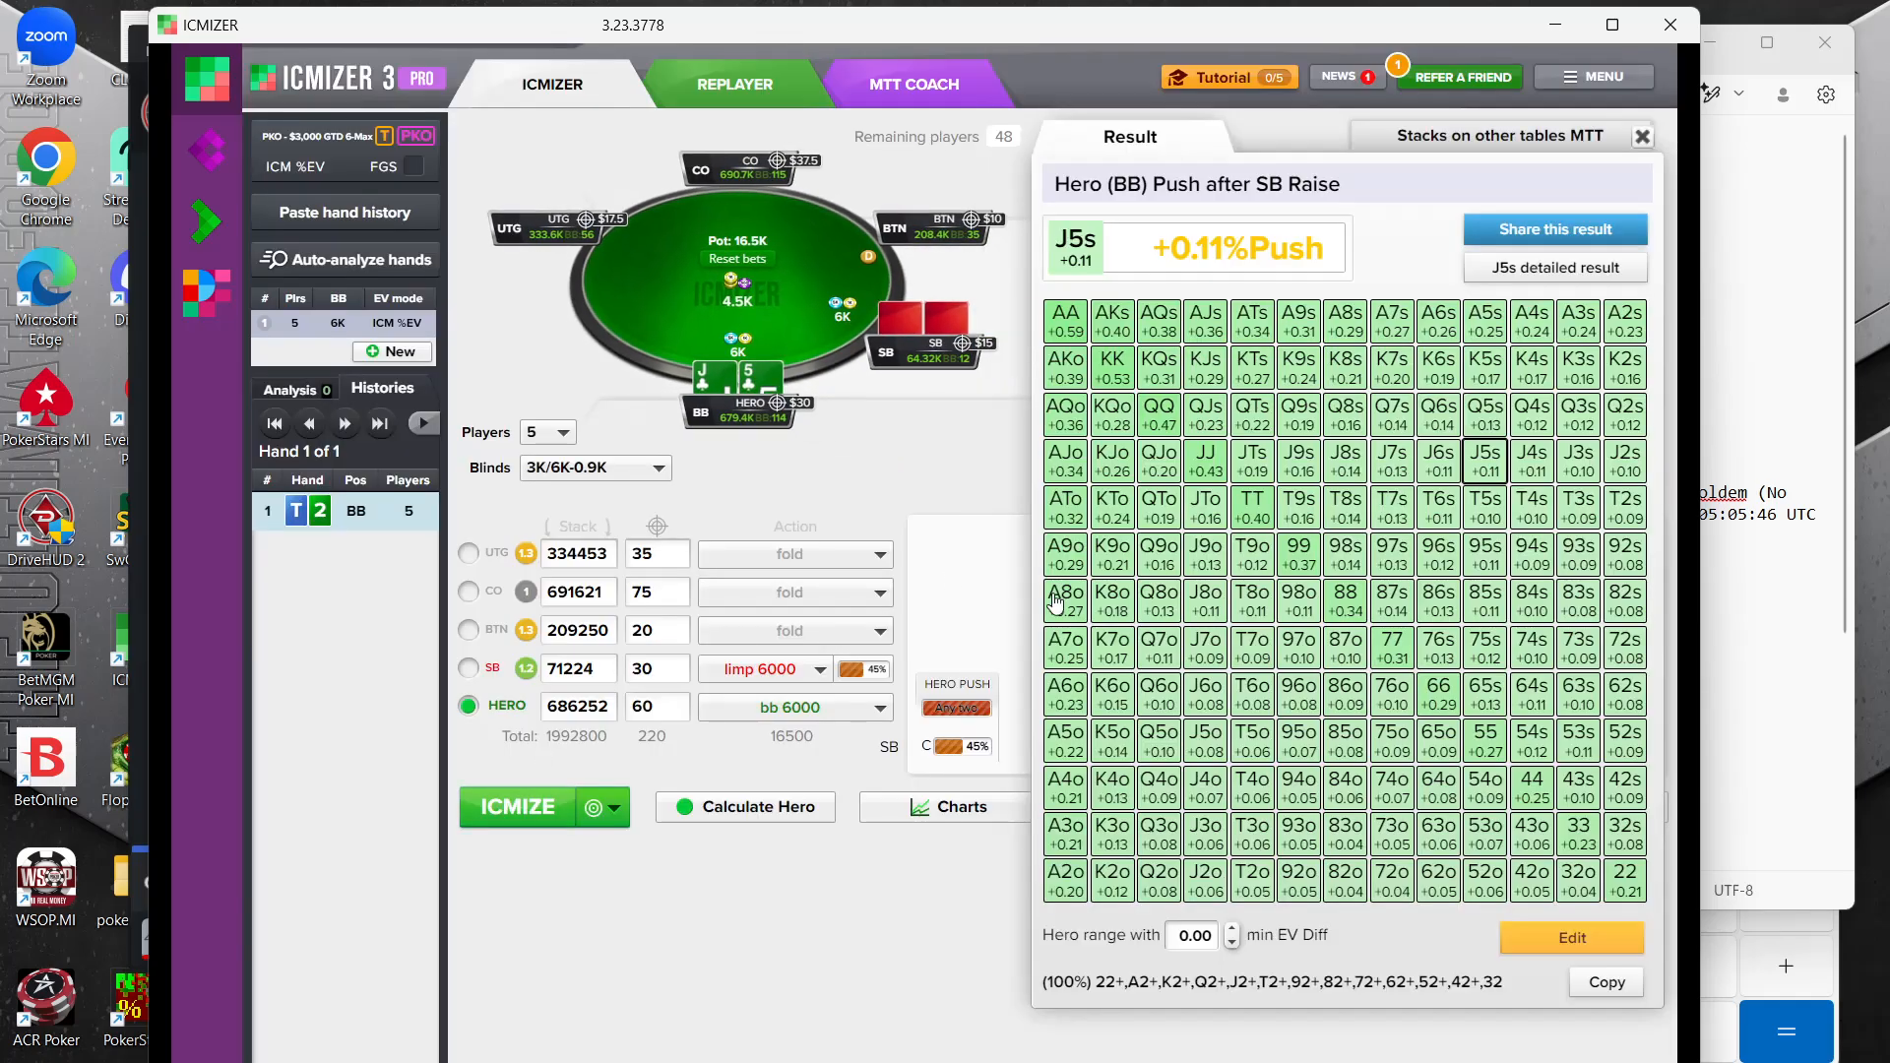
left_click(844, 673)
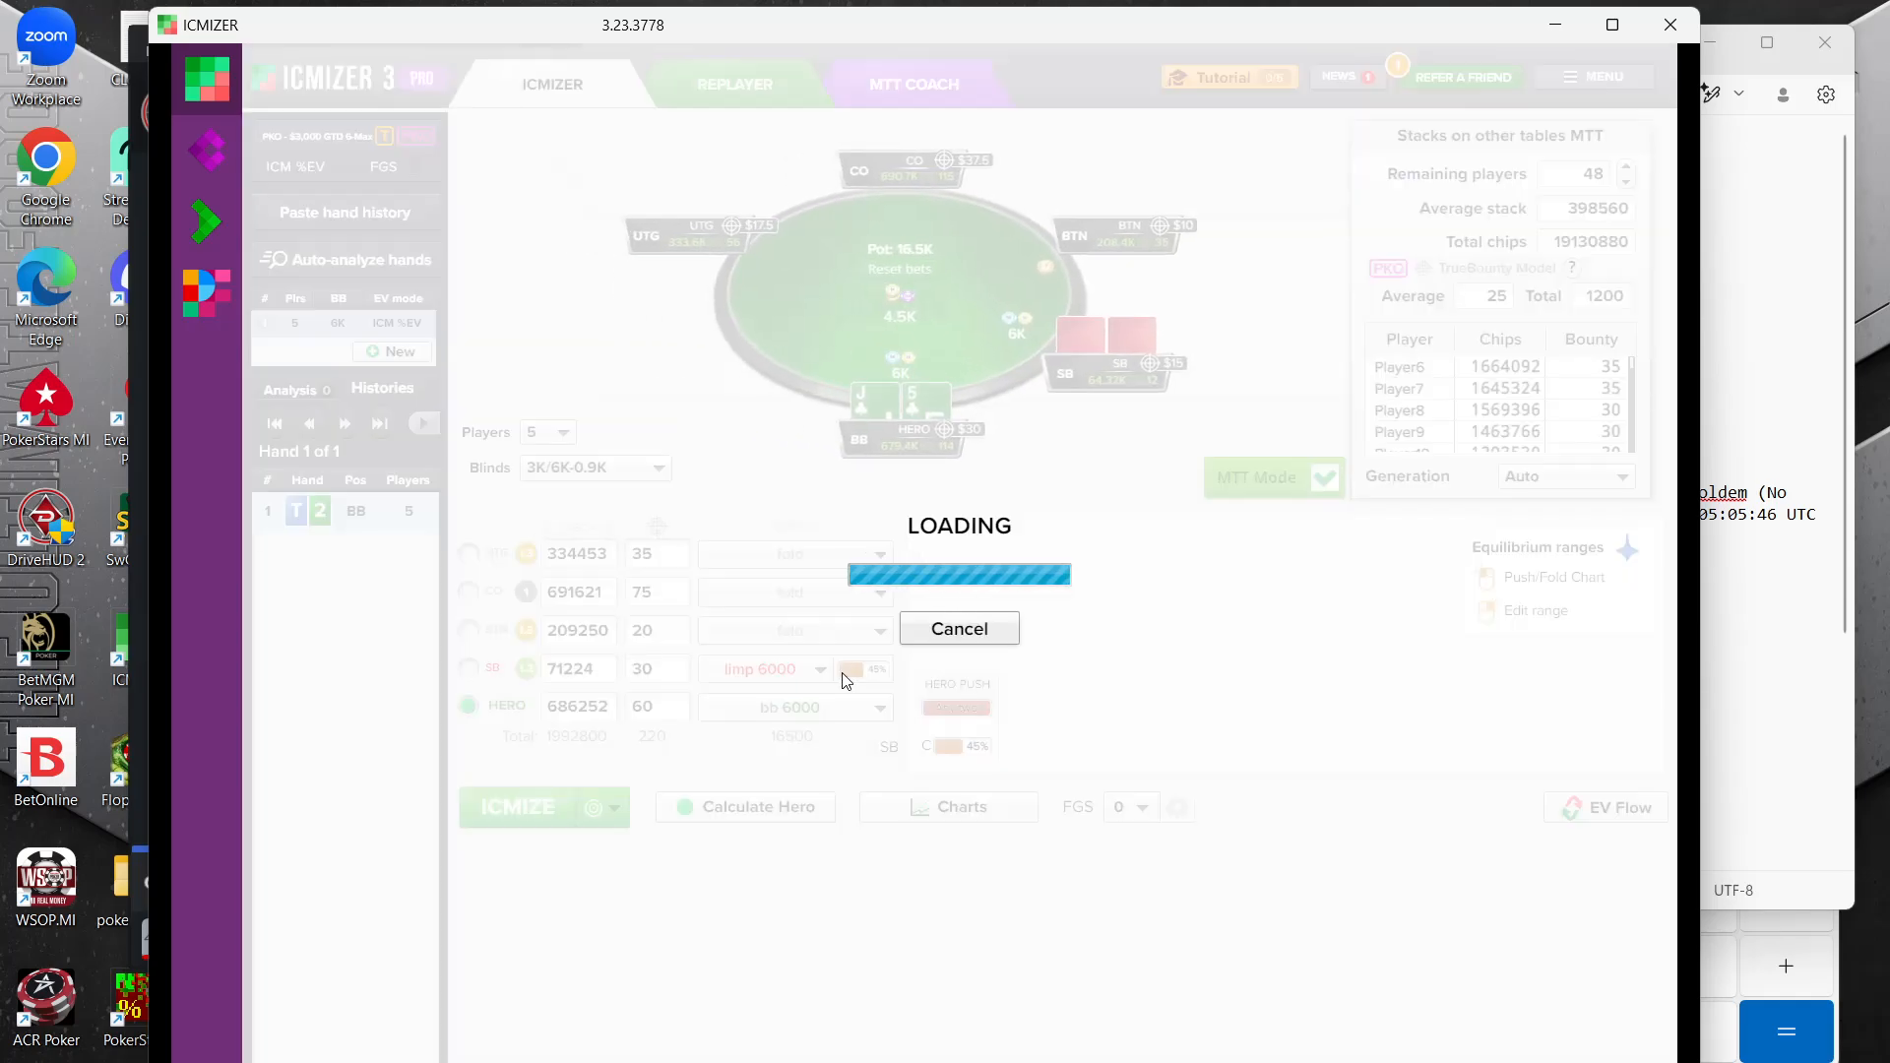
left_click(990, 710)
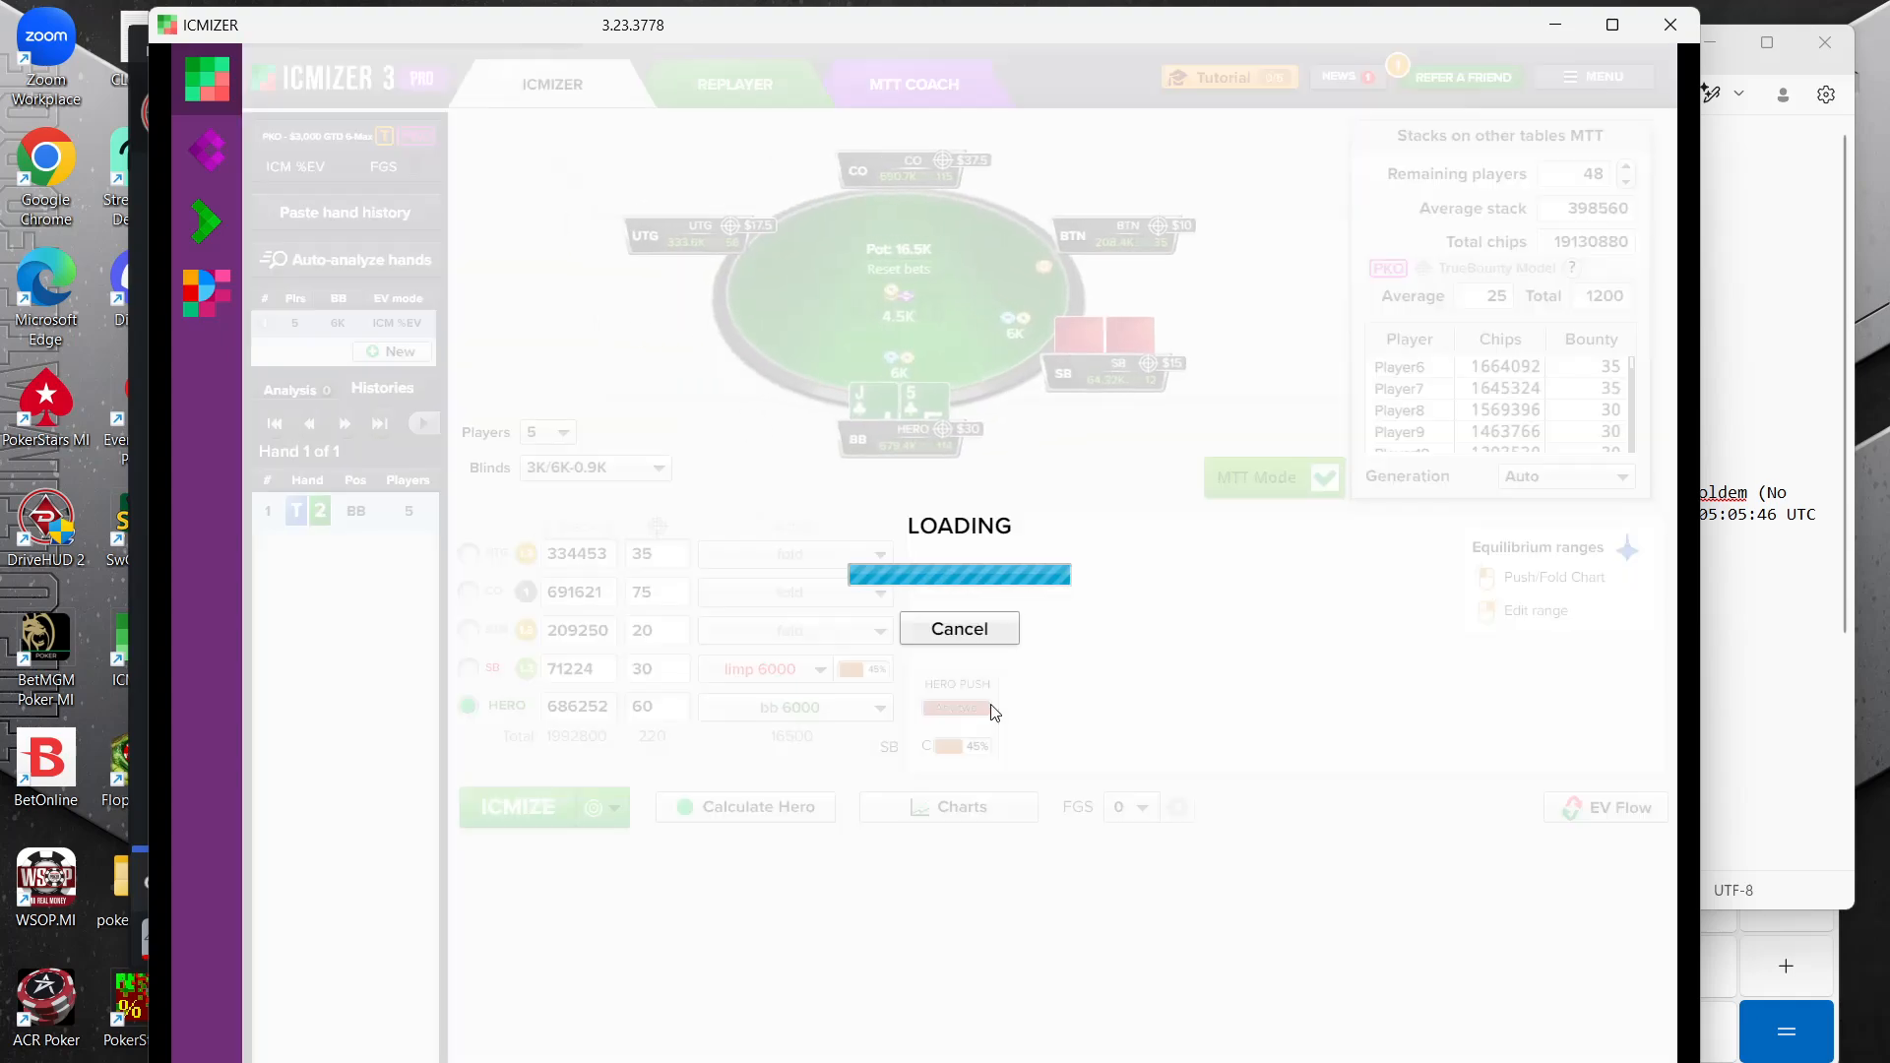
left_click(871, 674)
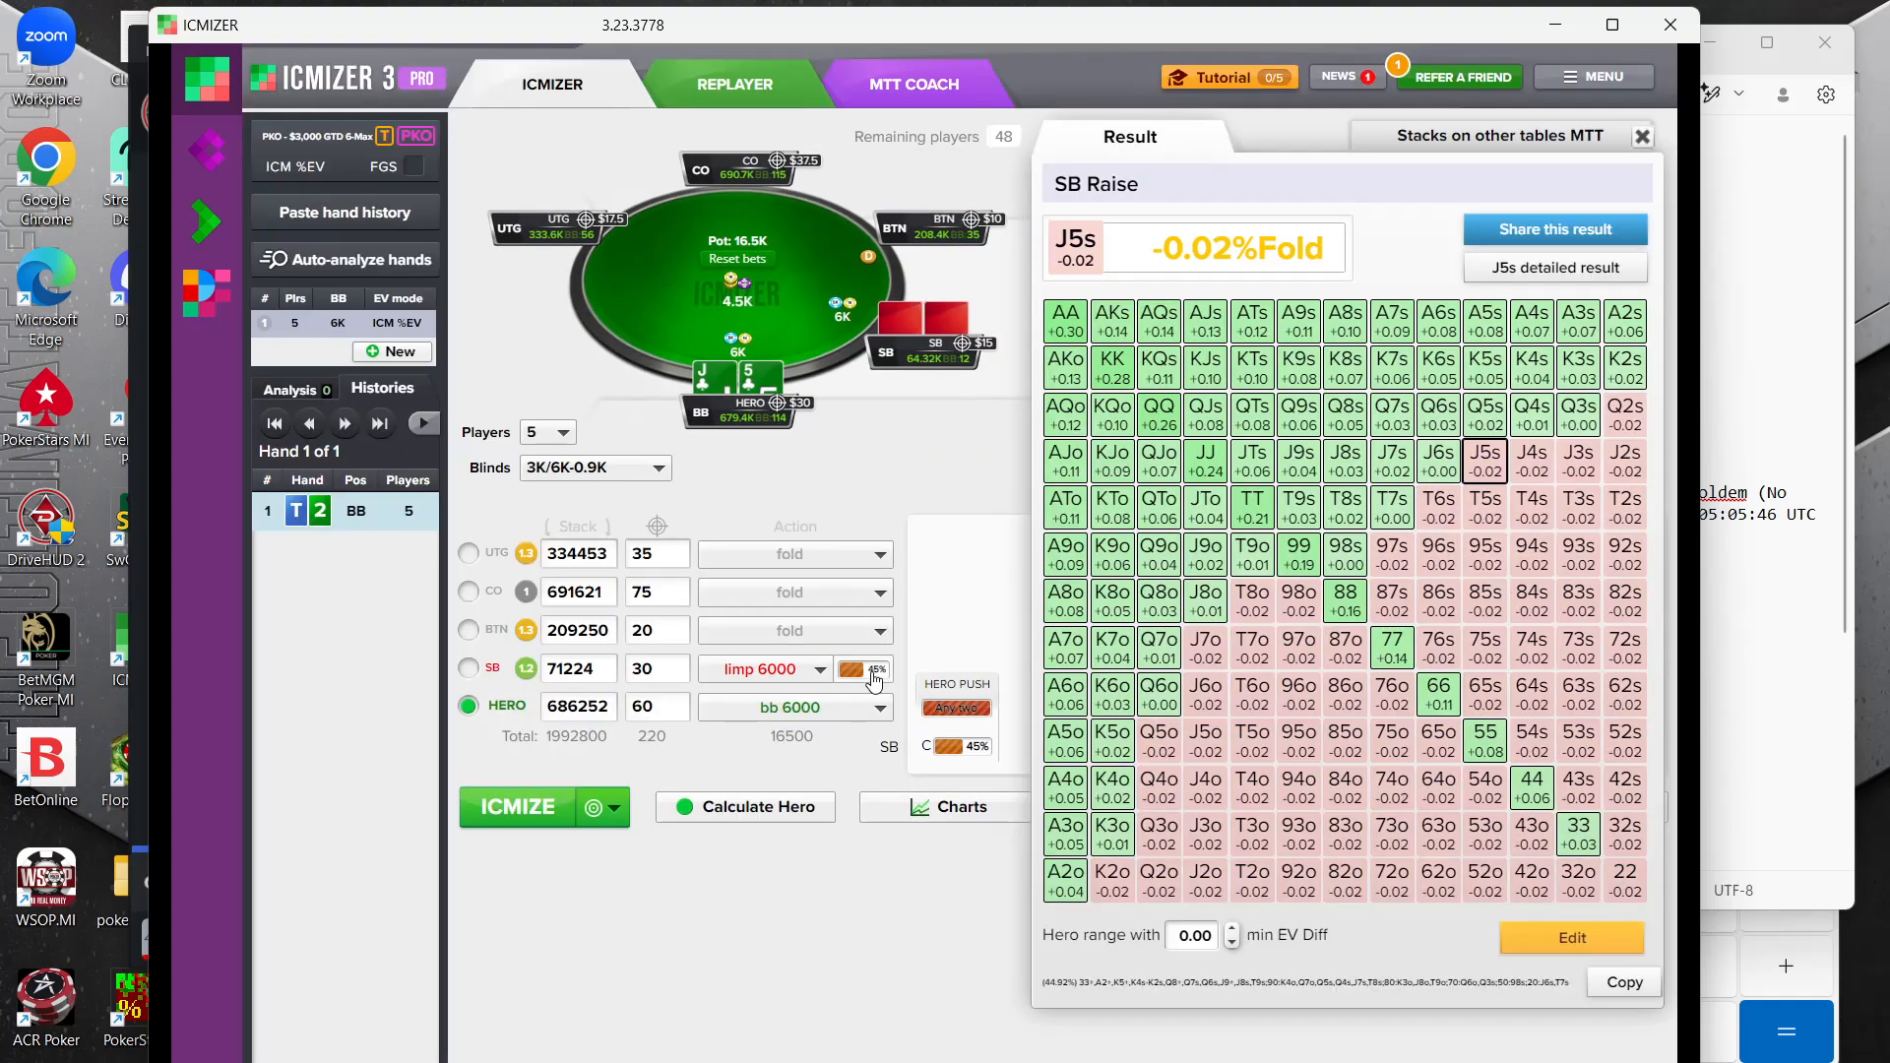
Open the small blind's limping range for editing and remove QQ, JJ, TT, 99, 88 and 33
left_click(1161, 419)
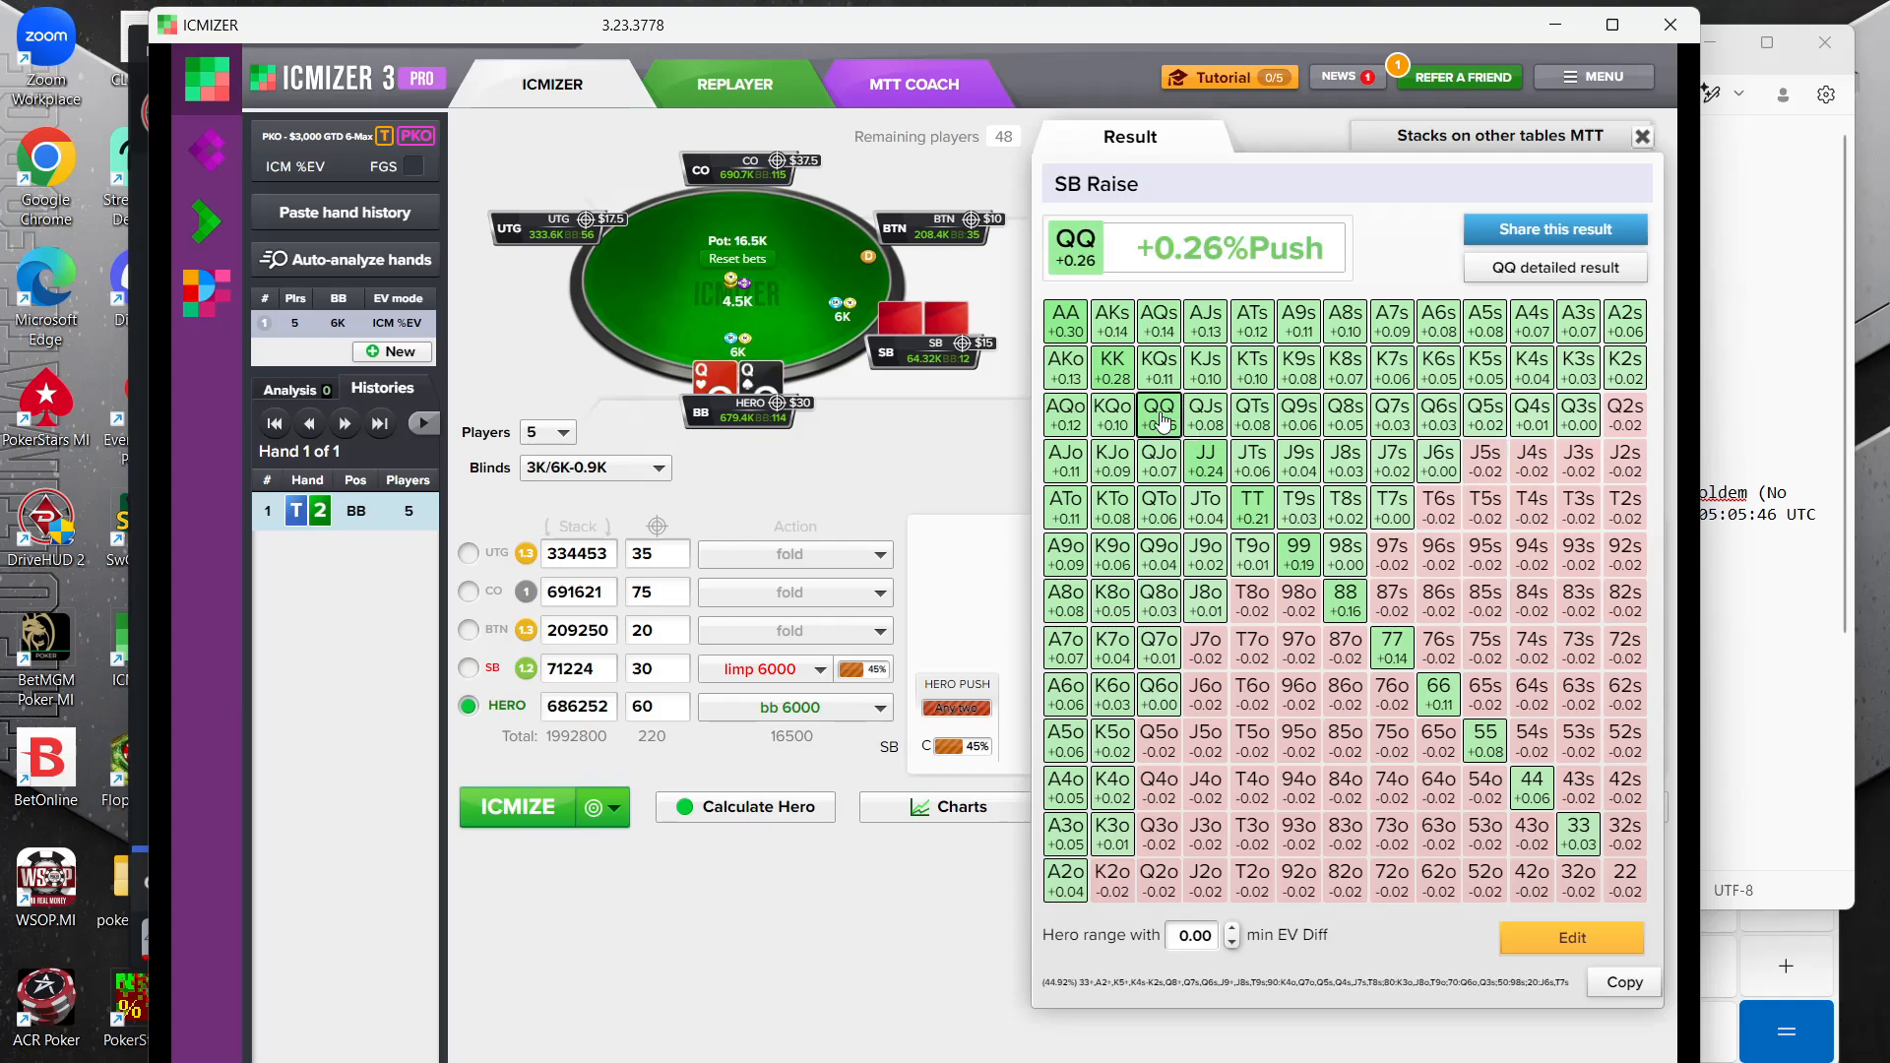
left_click(1572, 937)
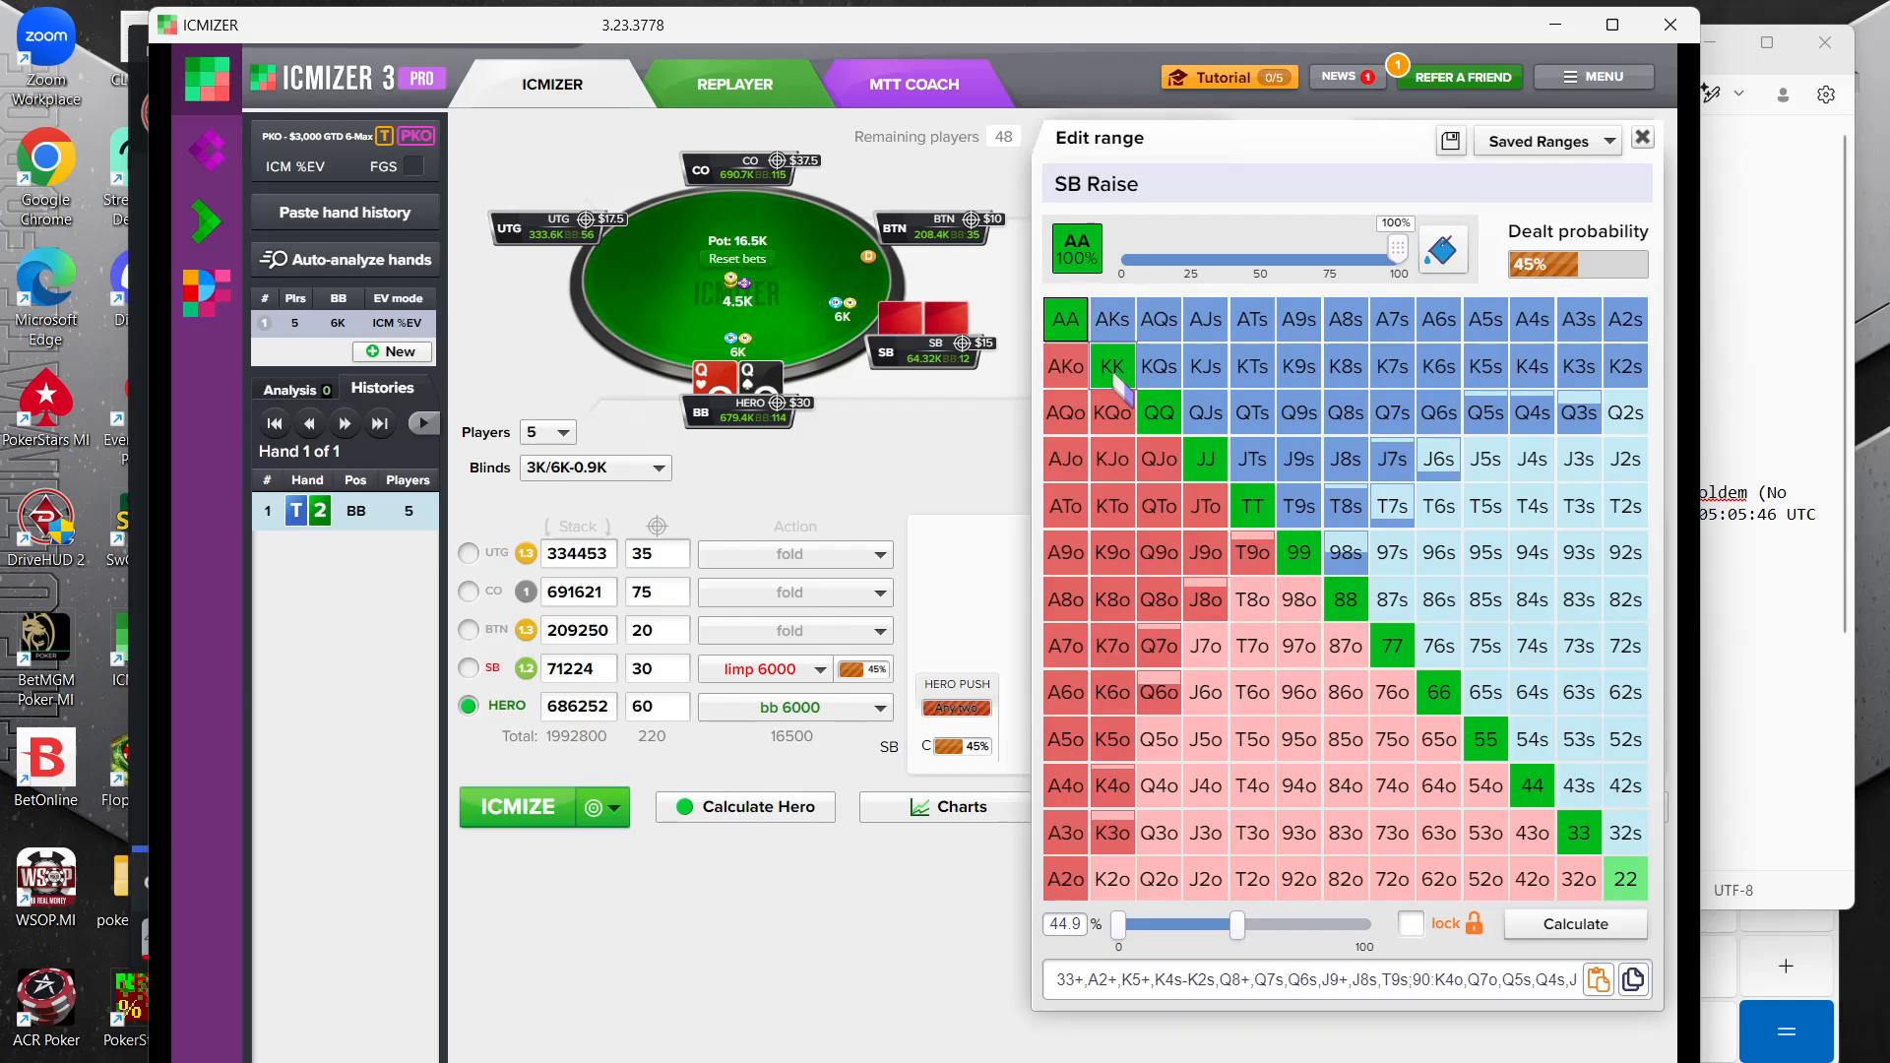
left_click(1199, 455)
left_click(1252, 506)
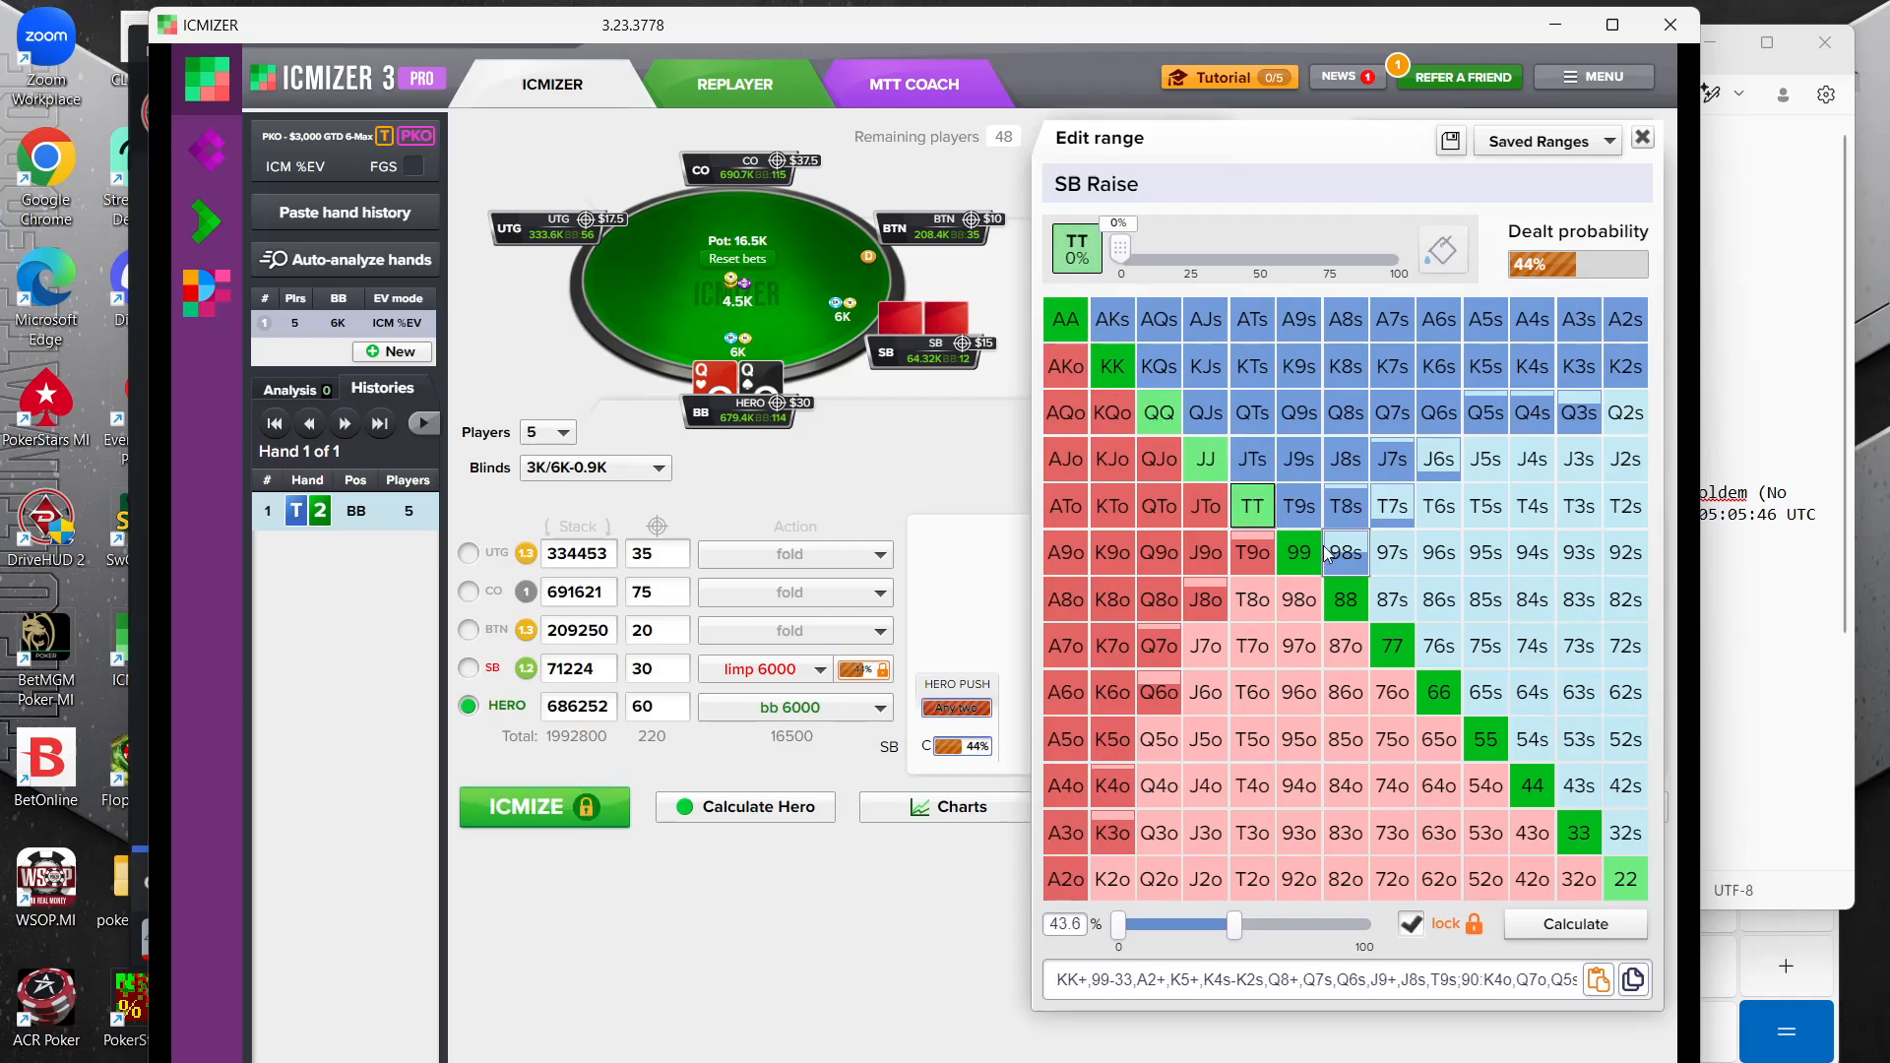
left_click(1299, 552)
left_click(1349, 603)
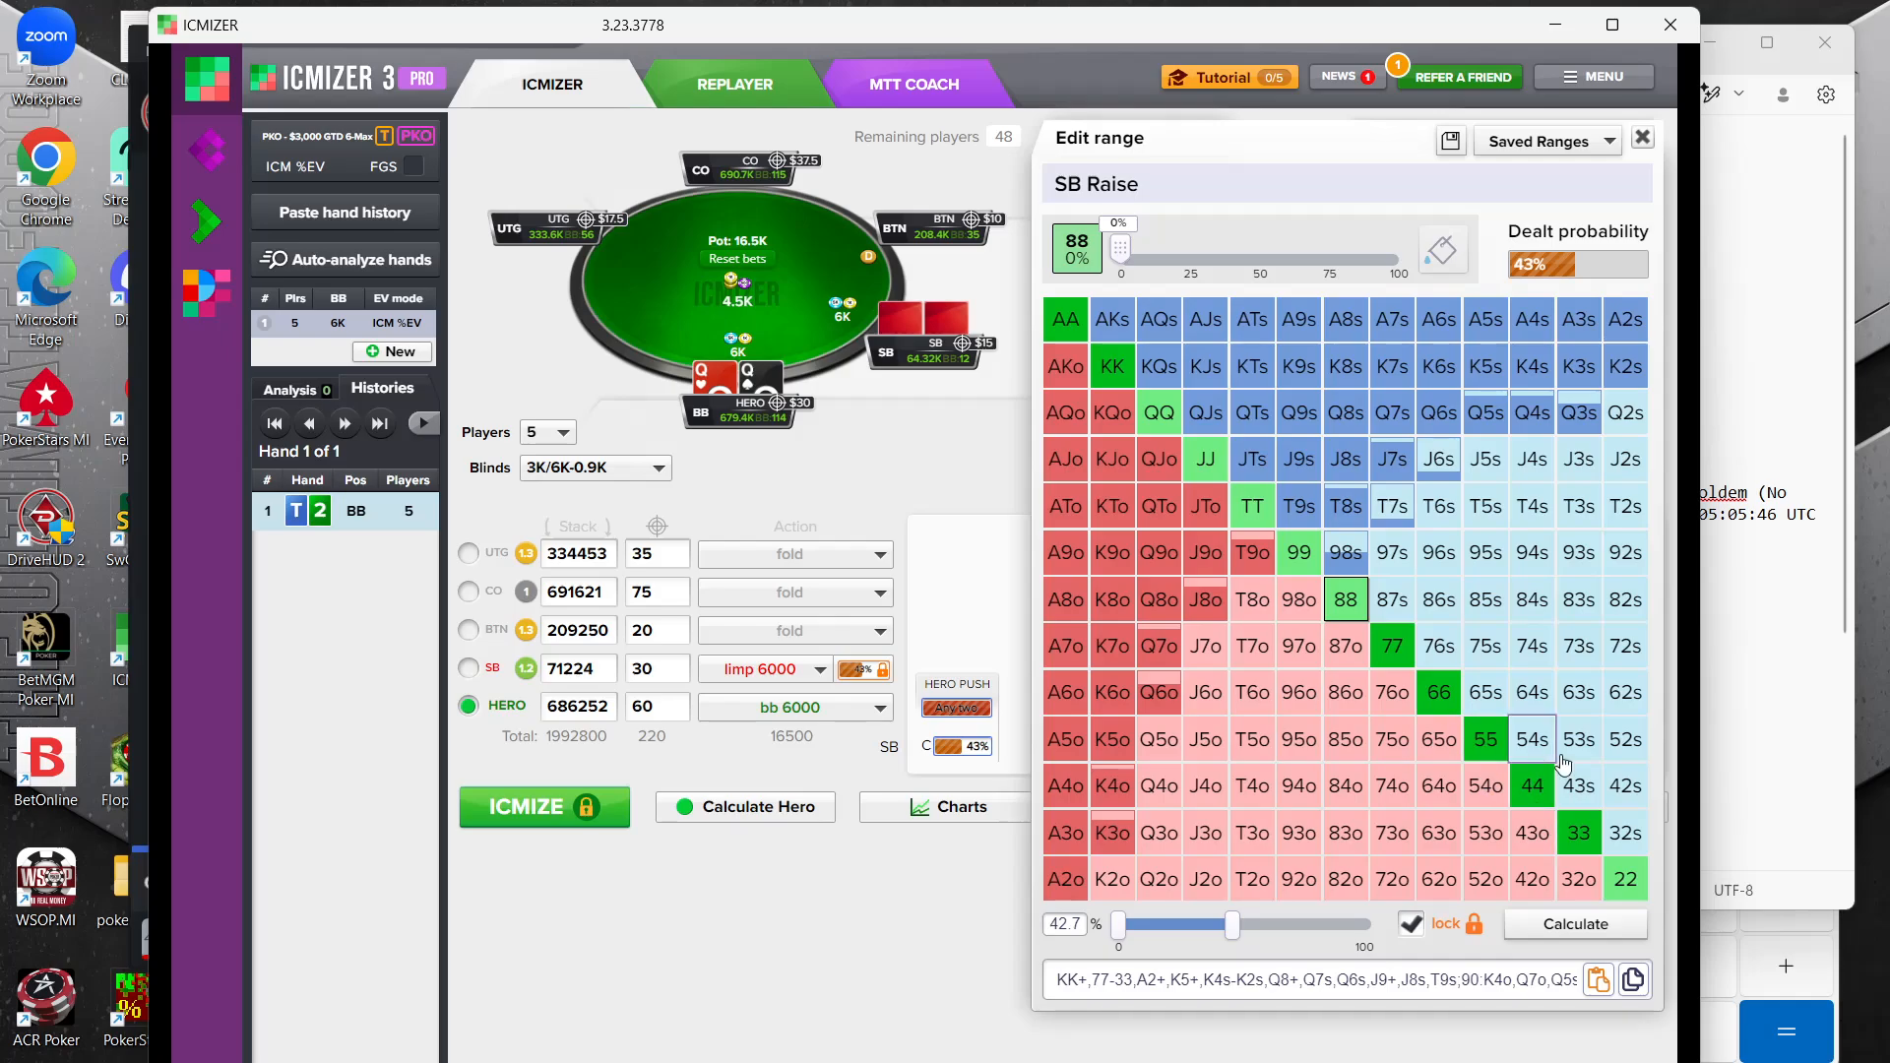
left_click(1579, 833)
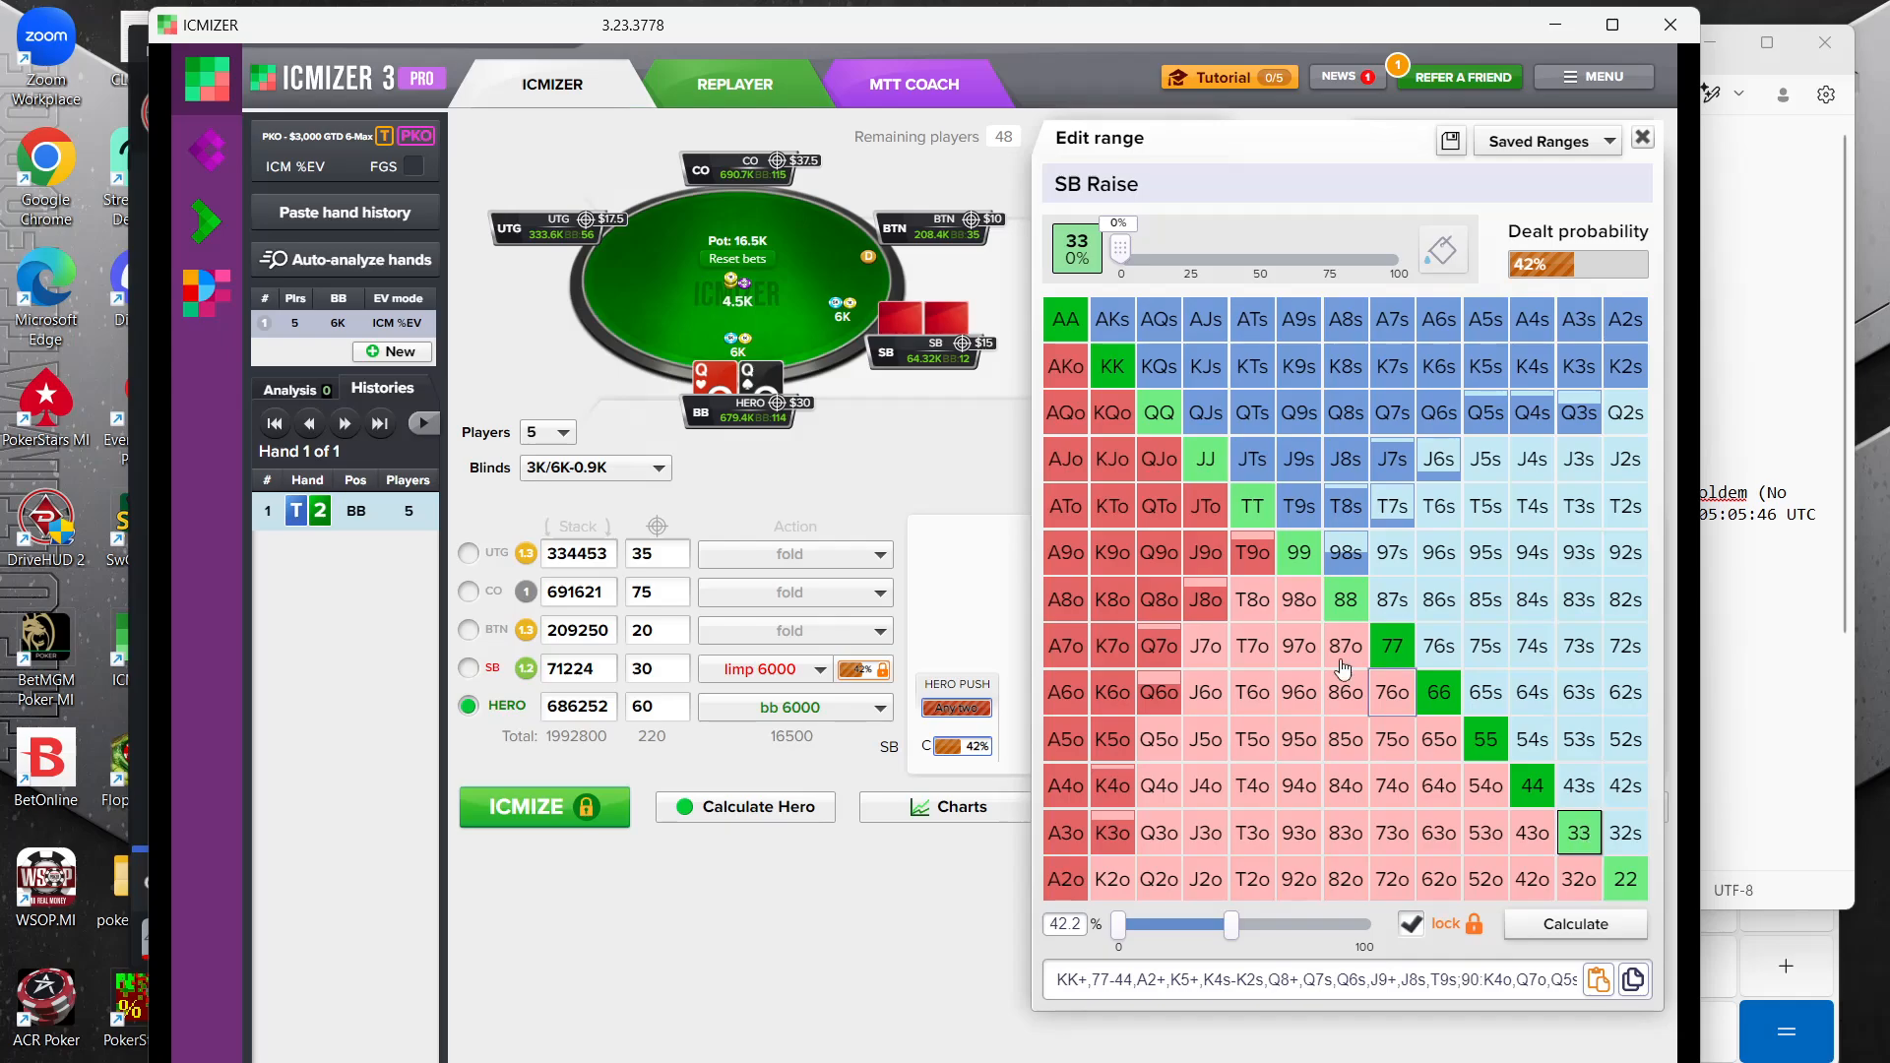
Add 97s and 87s to the small blind's range and remove 98s, T7s and T8s
left_click(1349, 554)
left_click(1392, 600)
left_click(1392, 553)
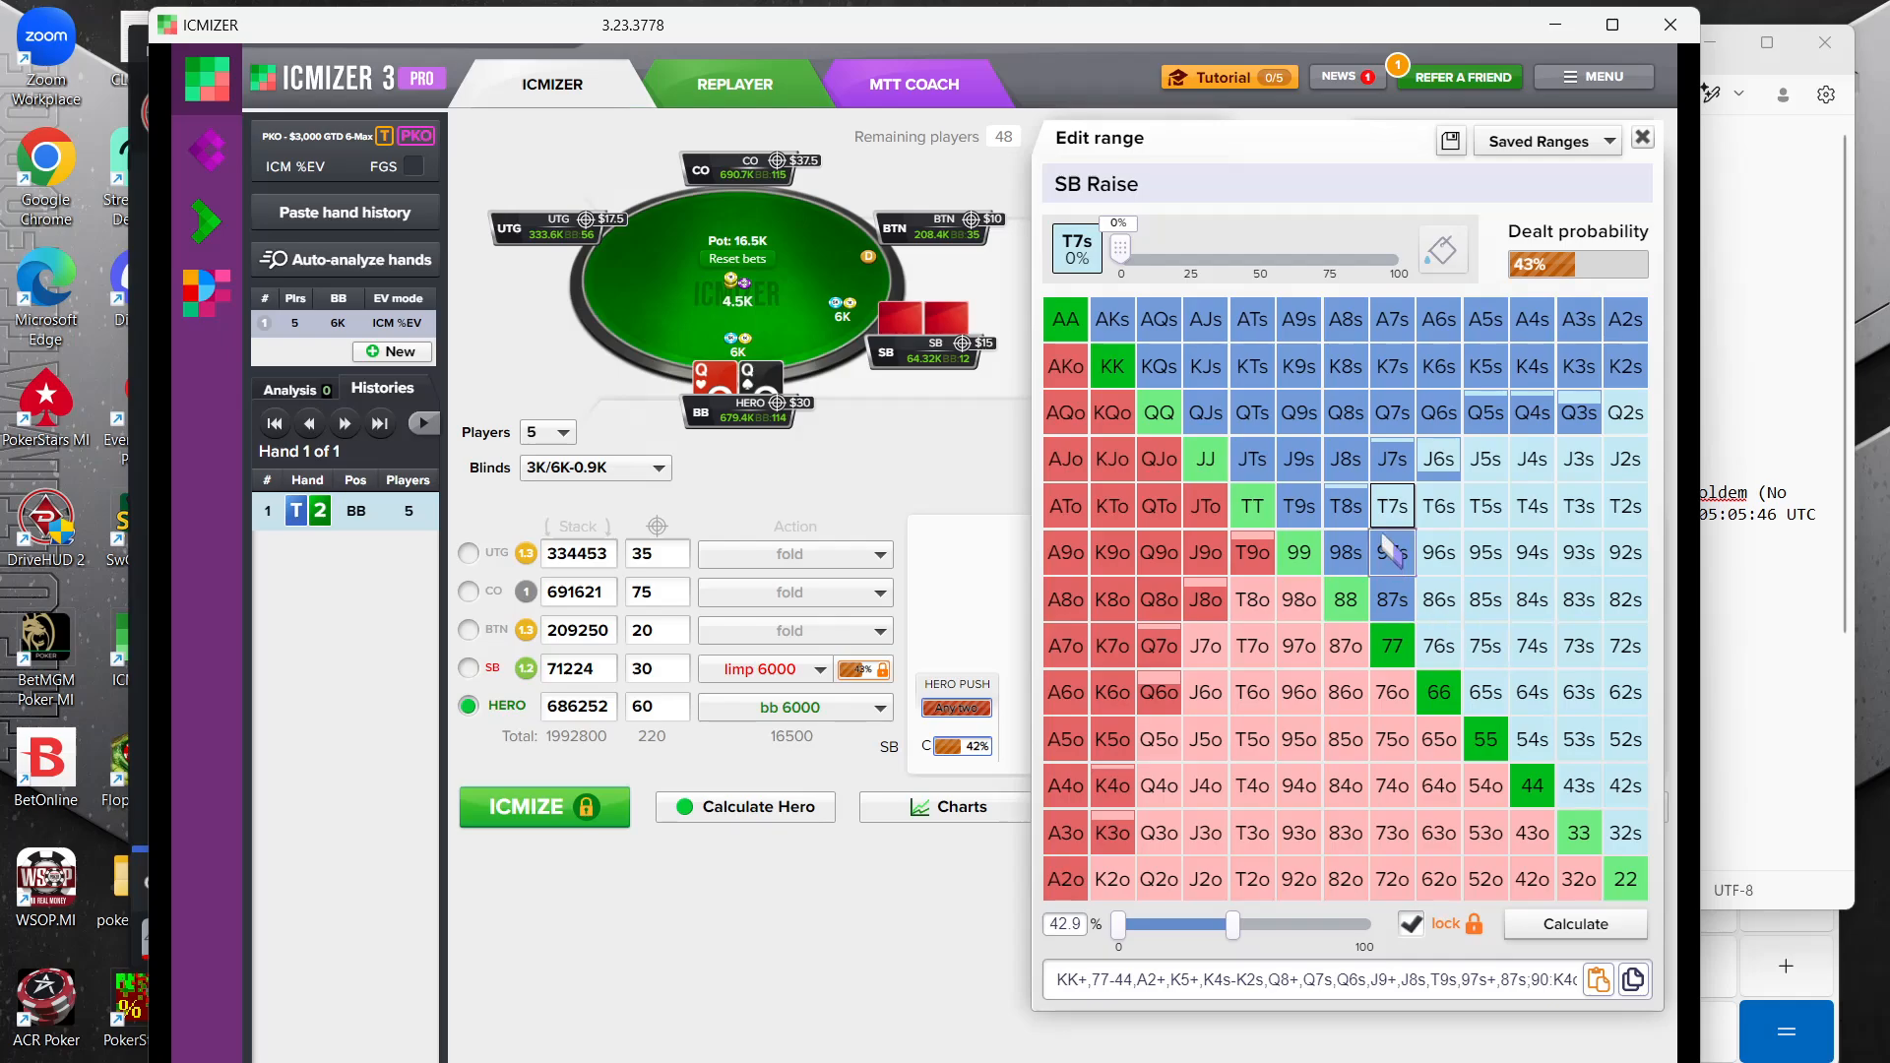
left_click(1348, 552)
left_click(1351, 506)
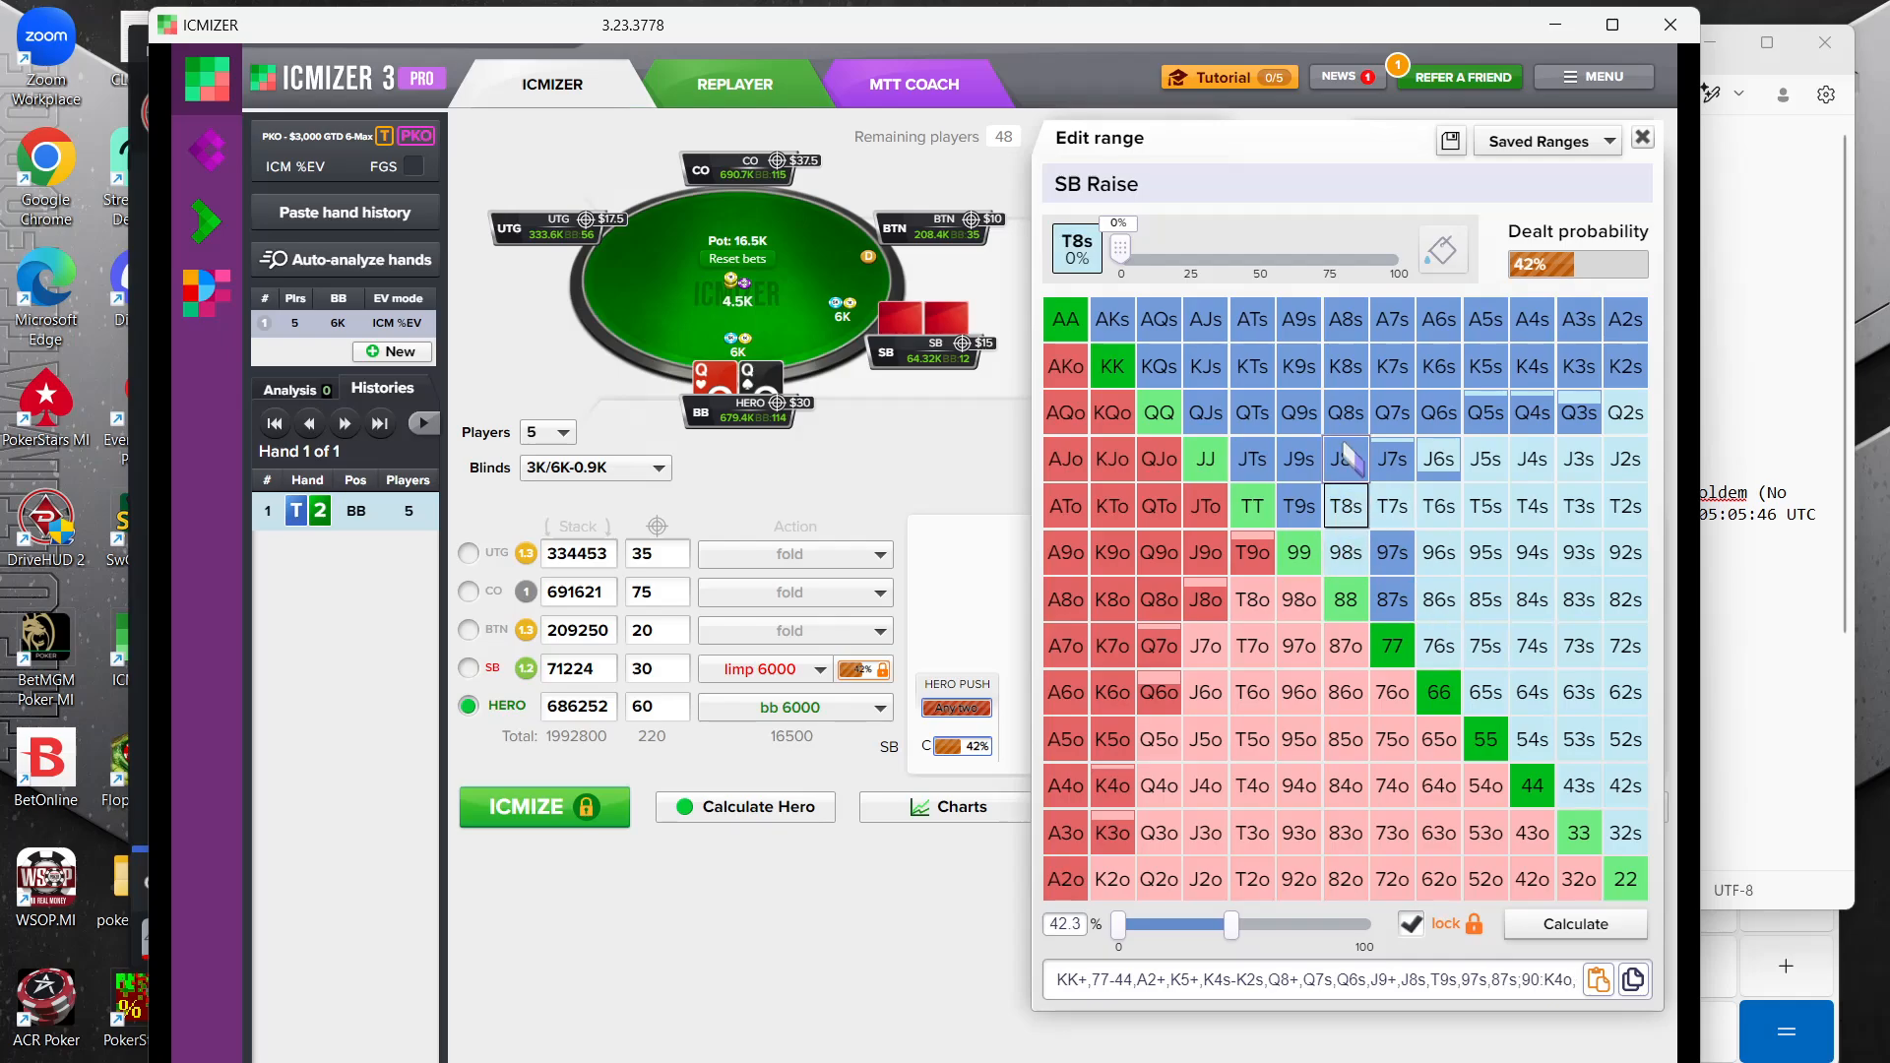
Remove JTs, J9s, QTs, Q9s, Q5s, Q4s and Q3s from the small blind's limping range
left_click(1298, 459)
left_click(1255, 461)
left_click(1292, 405)
left_click(1253, 412)
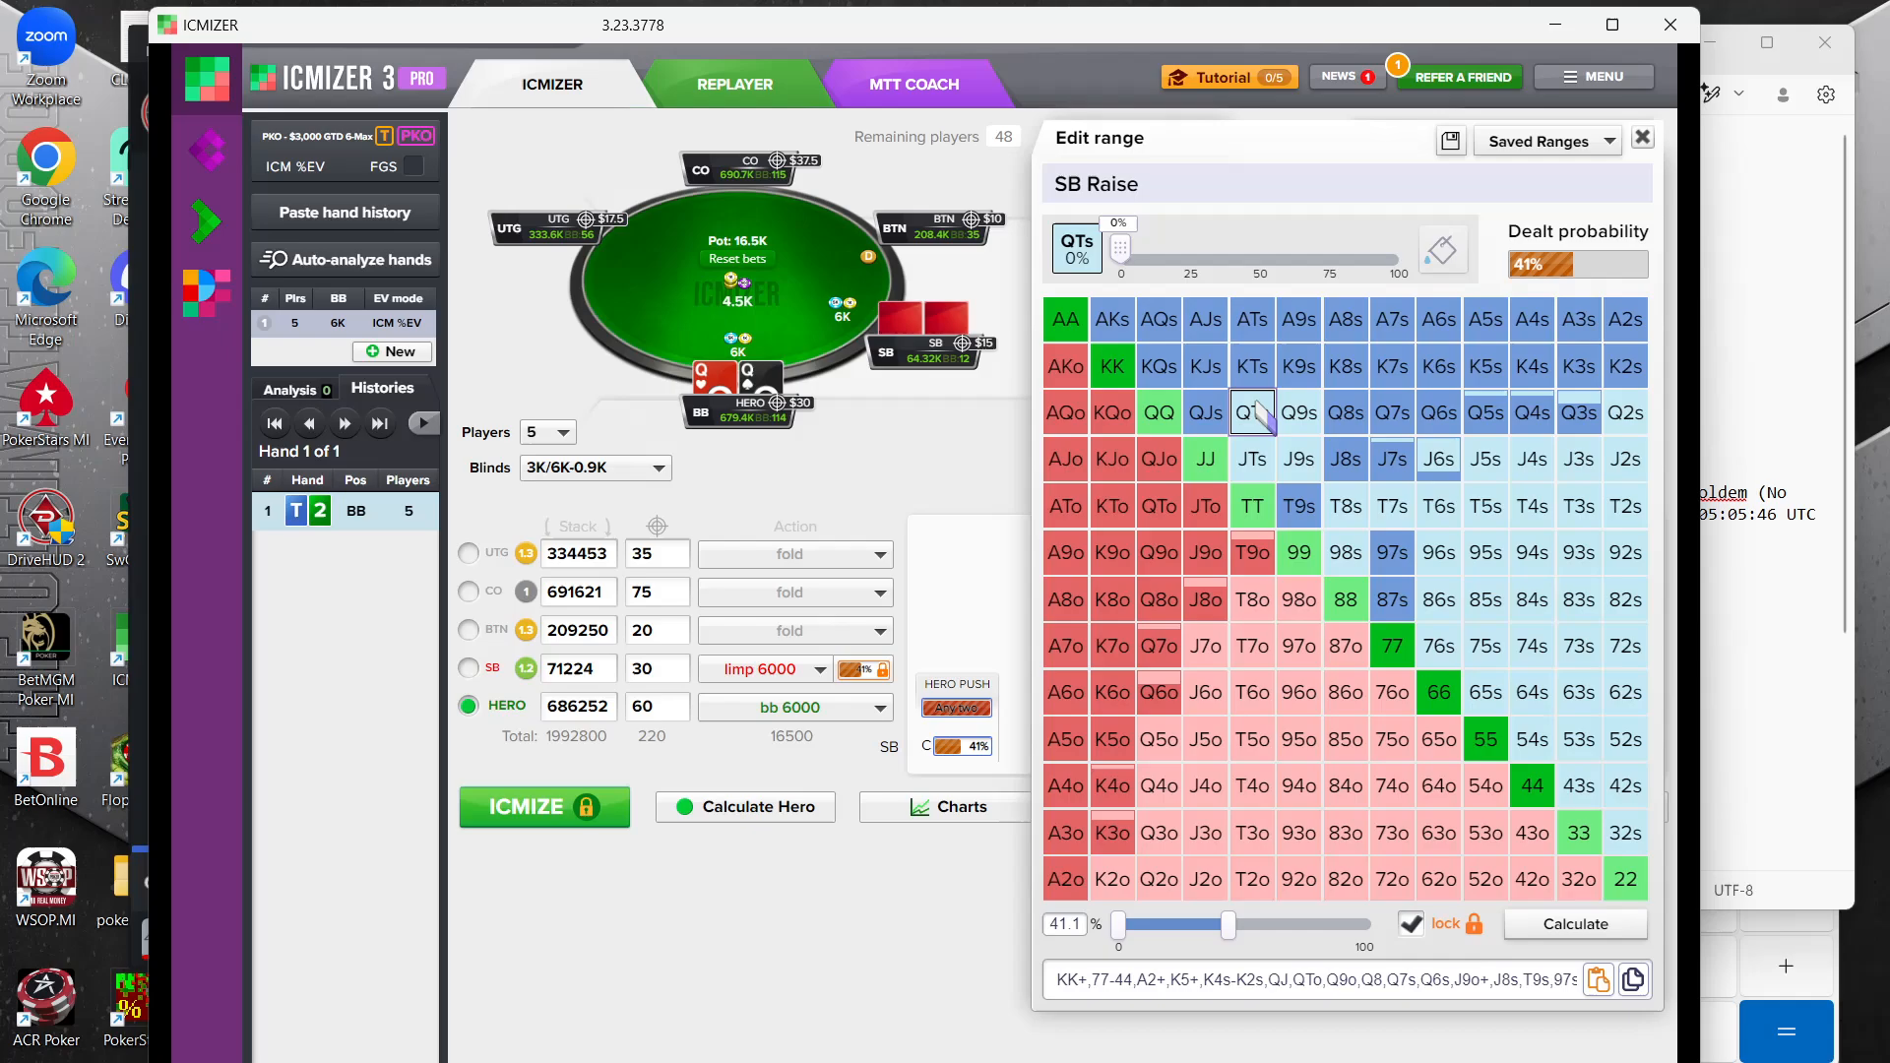
left_click(1486, 413)
left_click(1532, 412)
left_click(1595, 412)
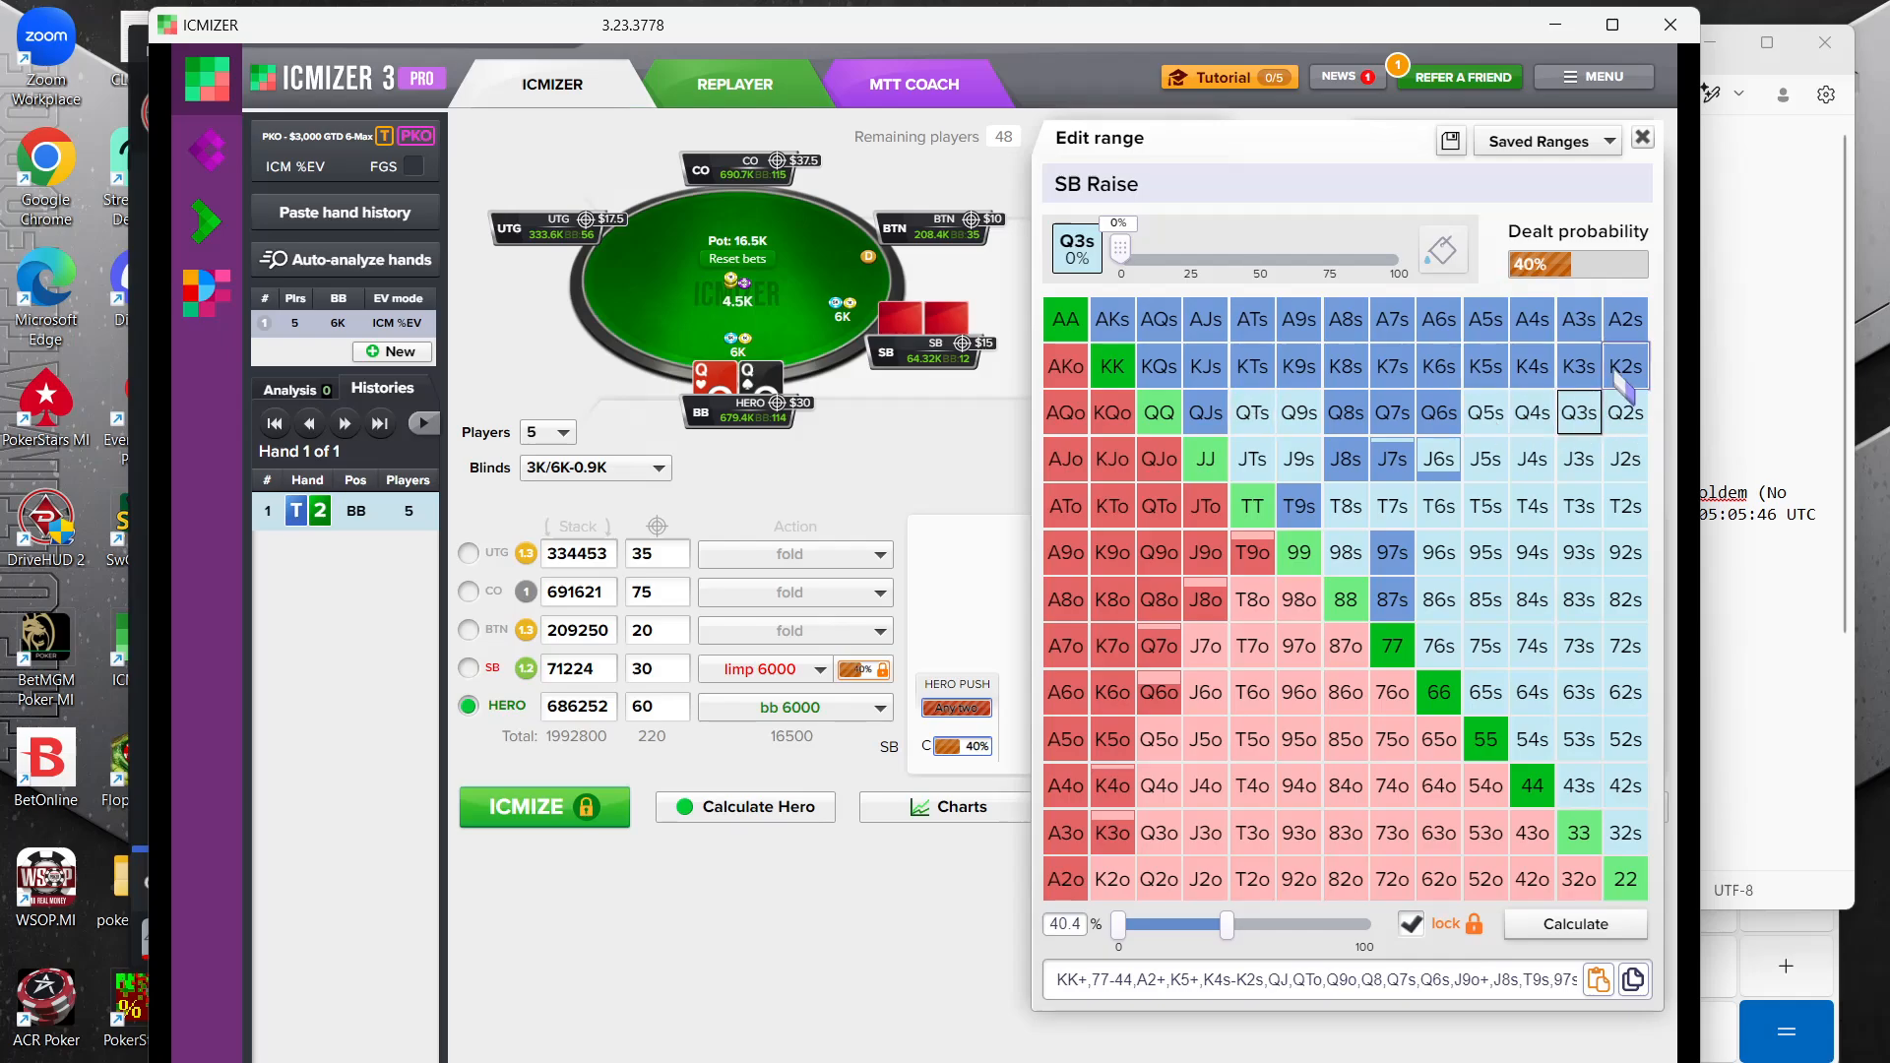
Remove the suited kings K2s, K3s and K4s from the small blind's limping range
left_click(1621, 380)
left_click(1626, 368)
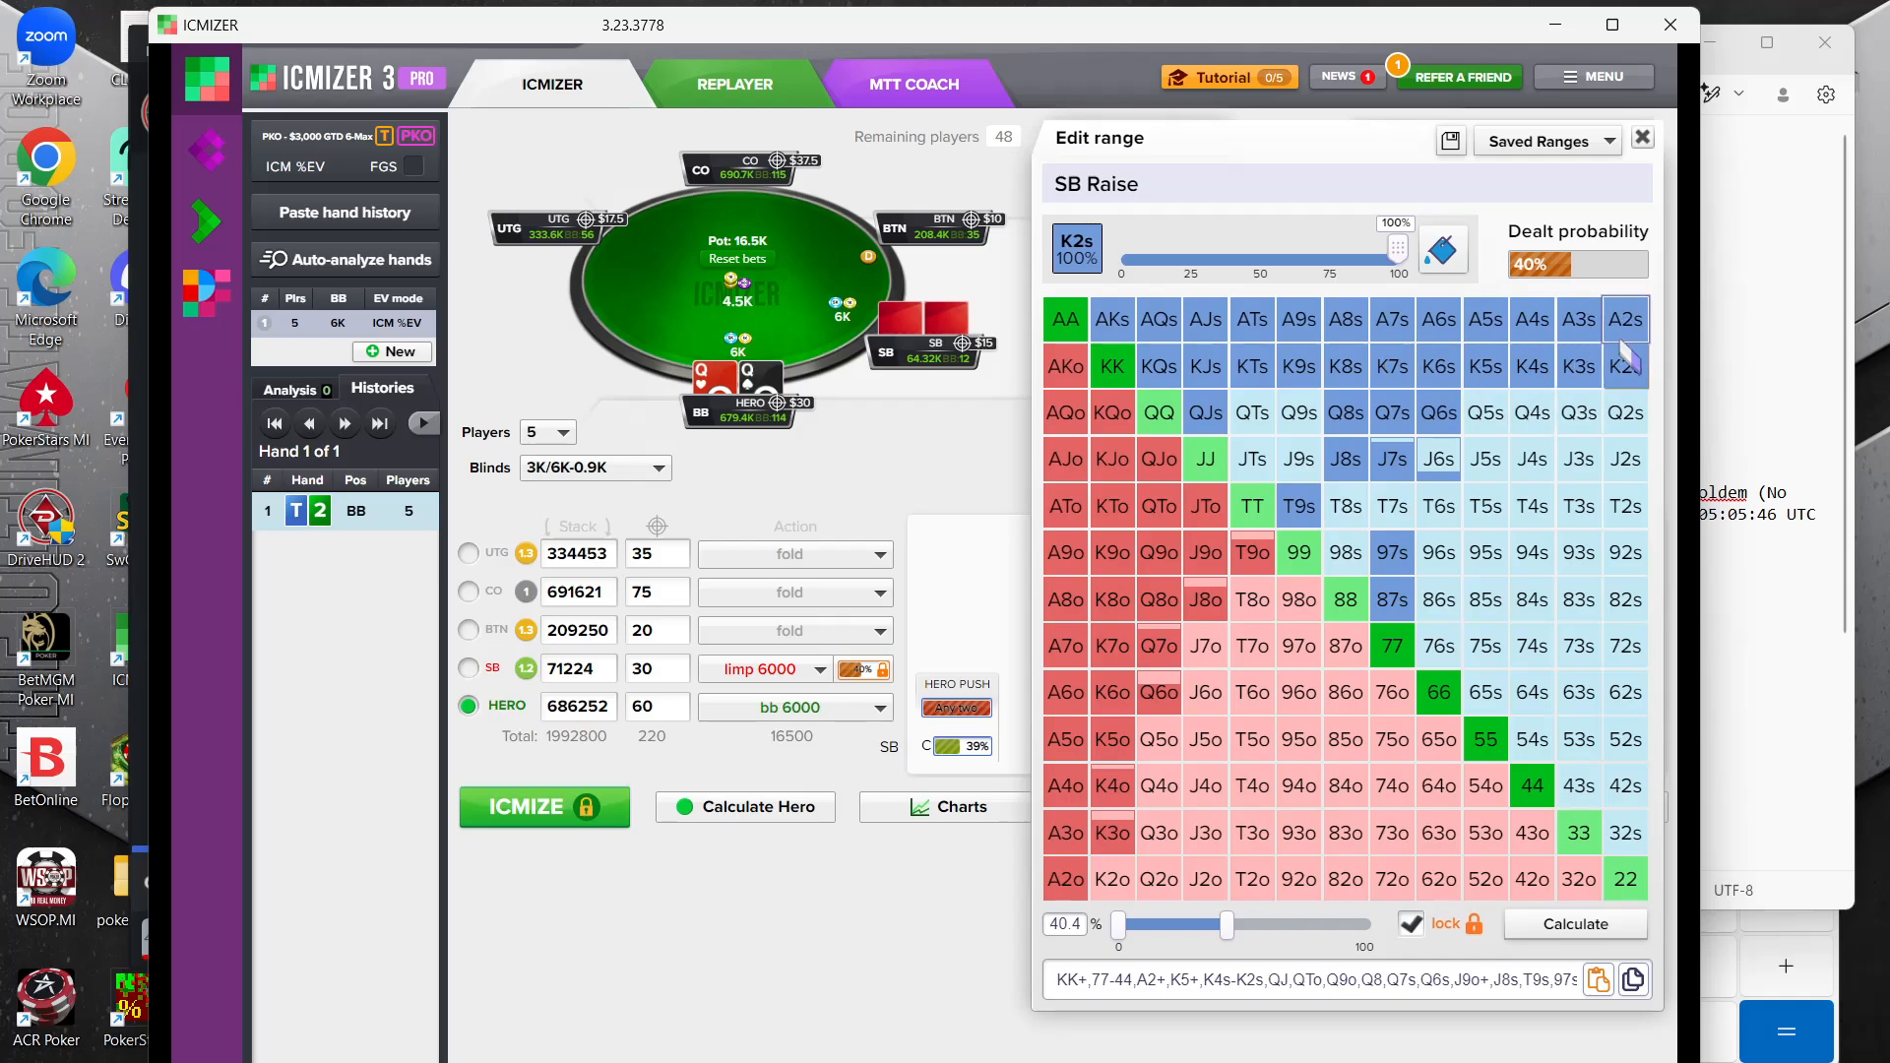
left_click(1585, 371)
left_click(1533, 368)
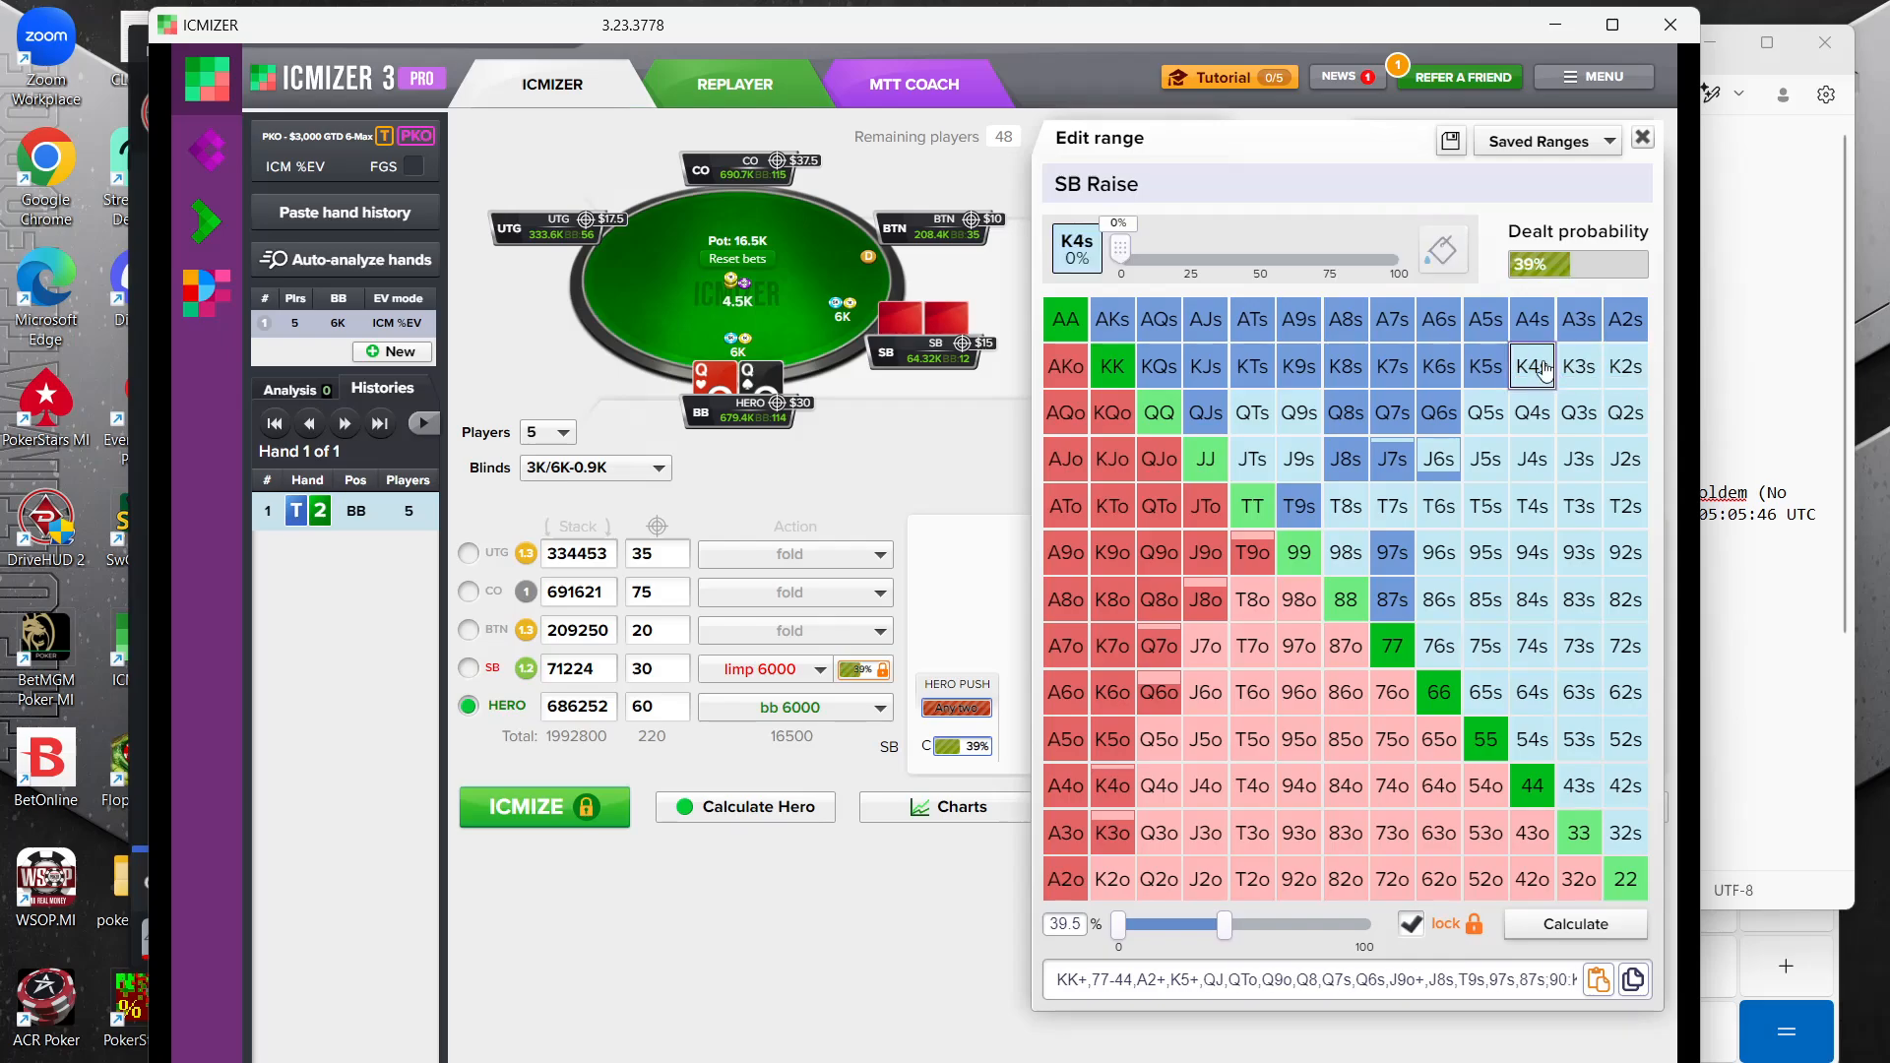
Remove A4o through A8o from the small blind's limping range, keeping A2o and A3o in it
left_click(1065, 879)
left_click(1066, 785)
left_click(1065, 692)
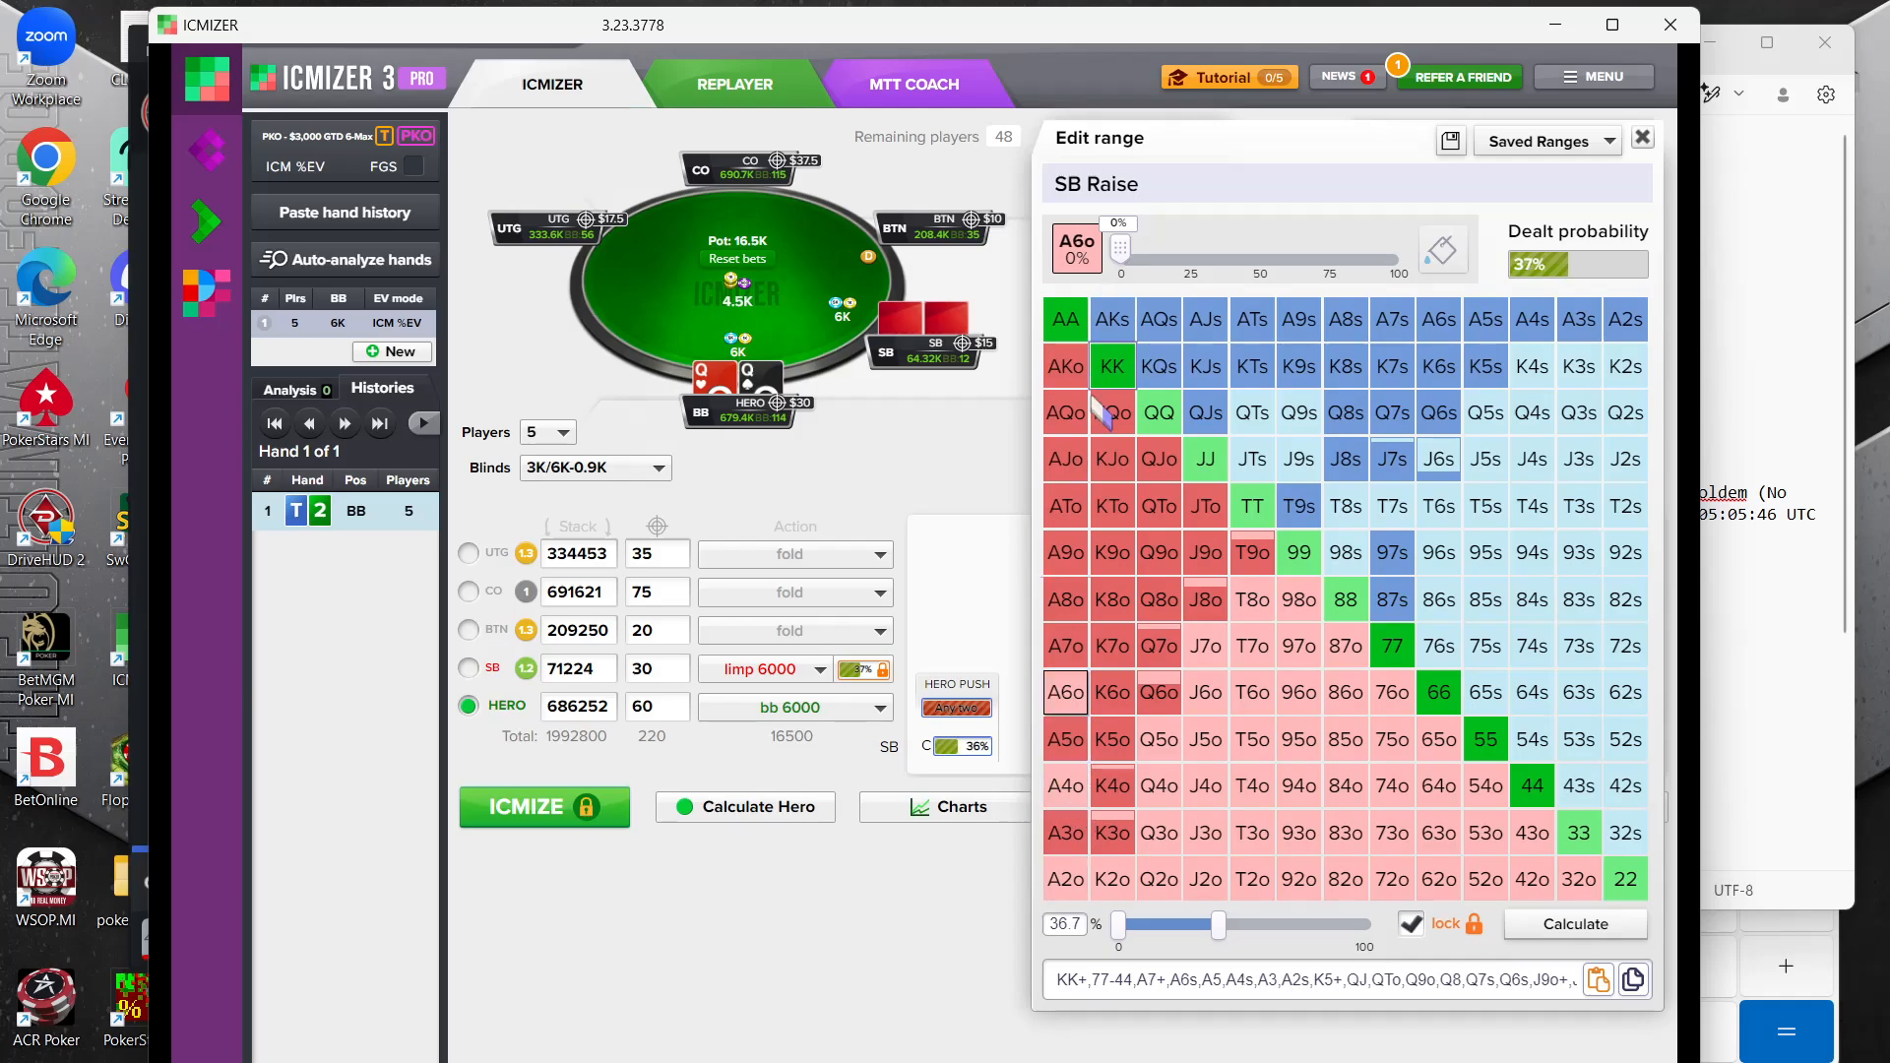
left_click(1065, 600)
left_click(1065, 645)
left_click(1065, 739)
left_click(1075, 844)
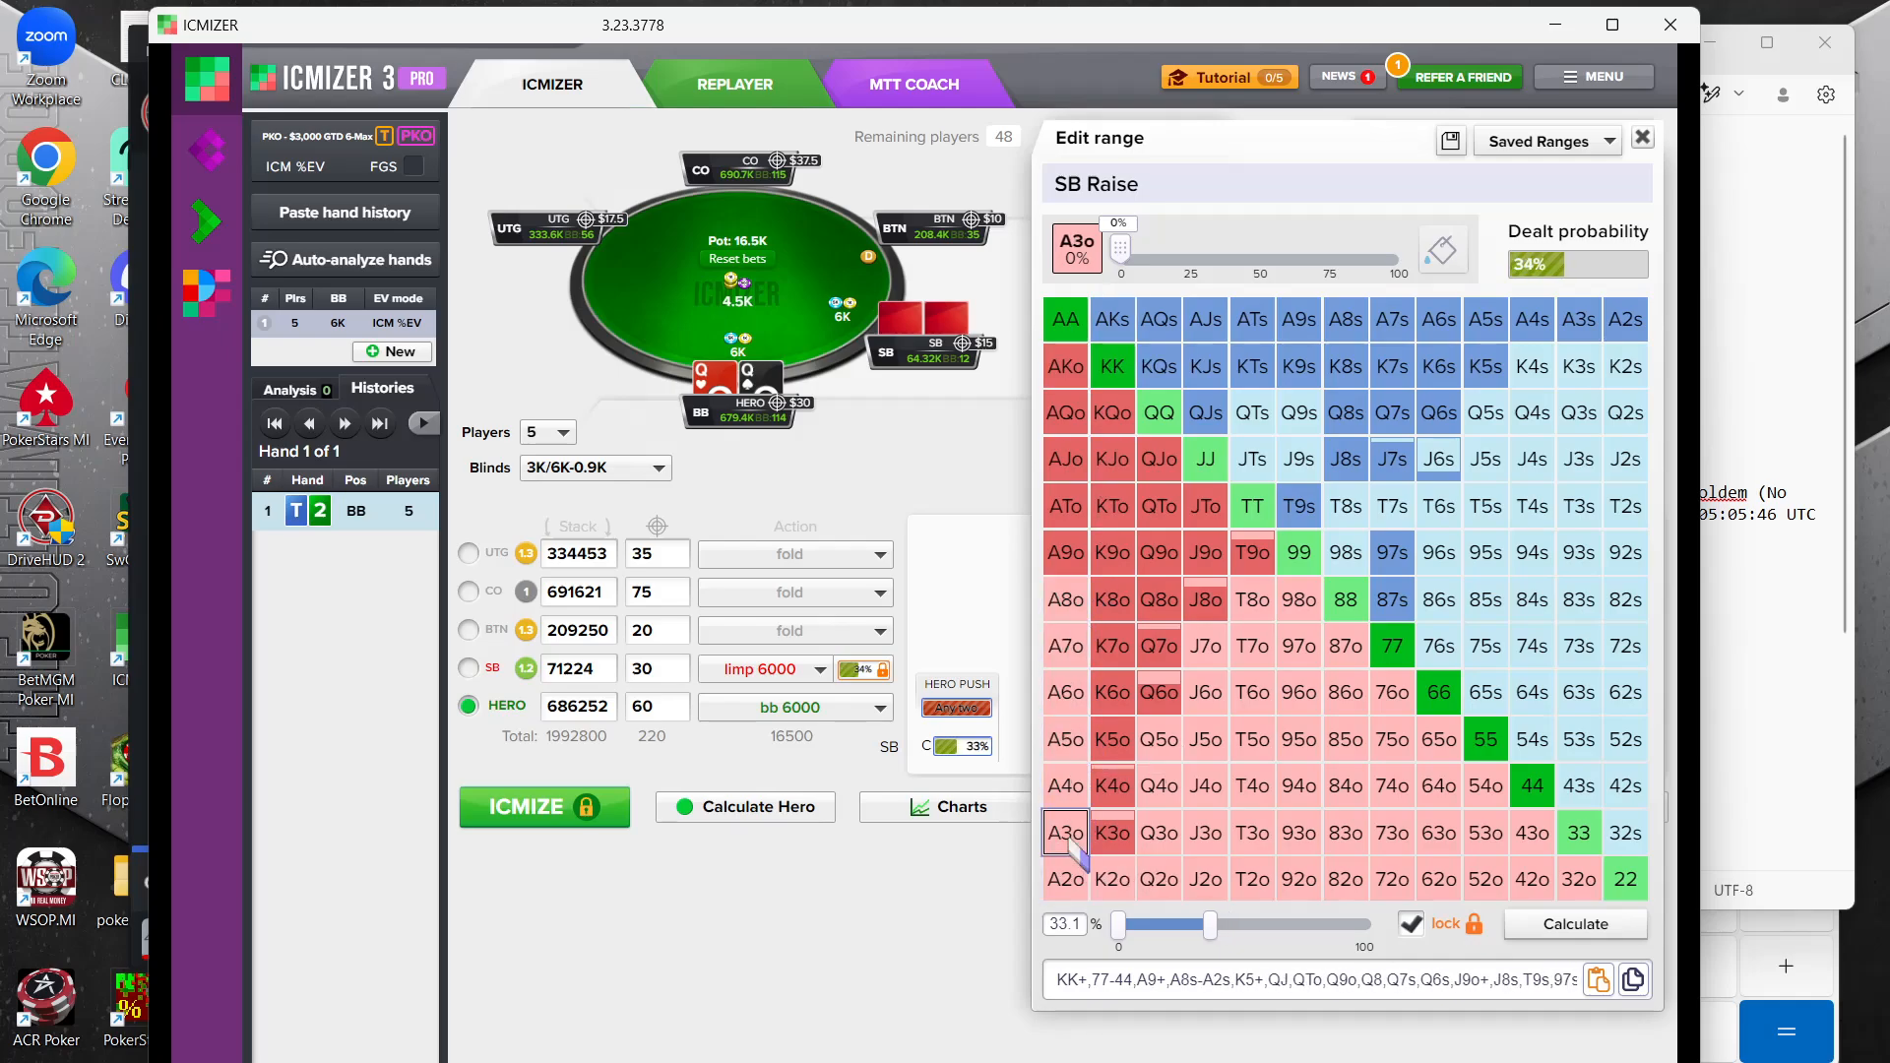
left_click(1080, 886)
left_click(1067, 835)
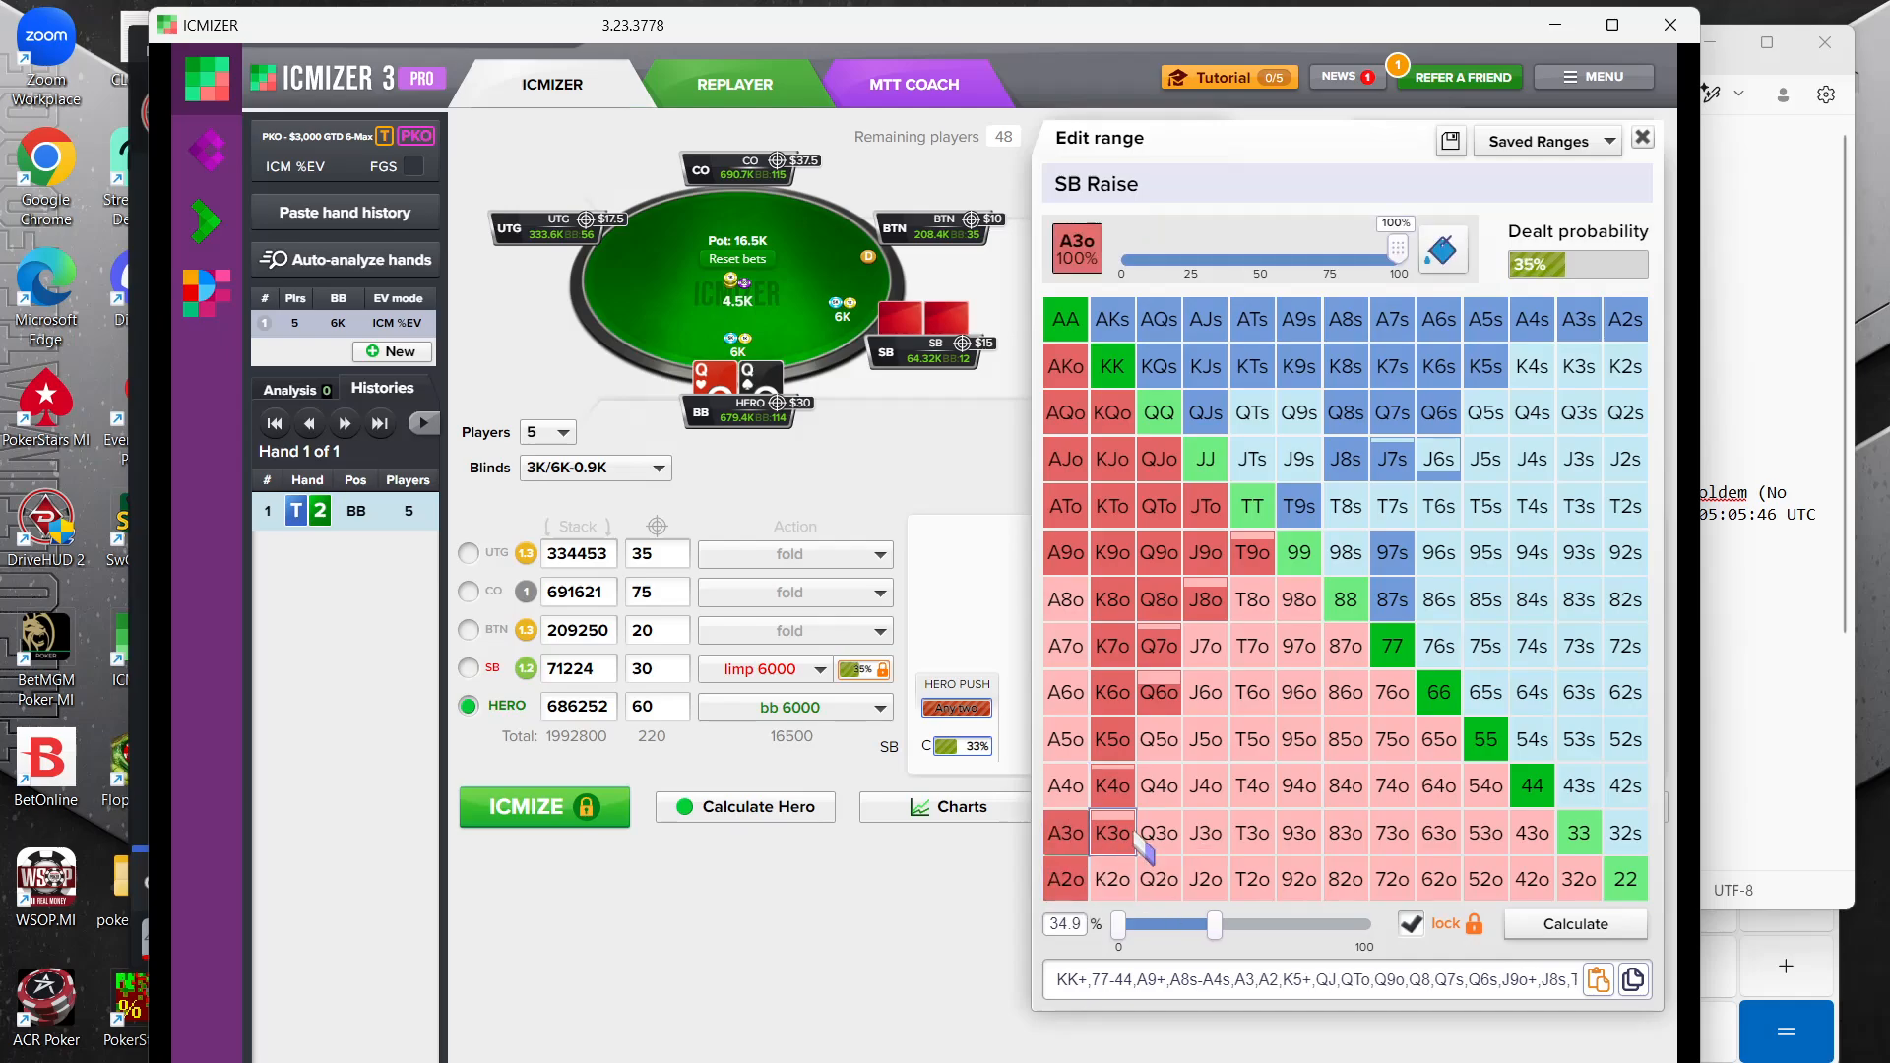
Remove K3o and K4o from the small blind's limping range and add 98s back
left_click(1113, 833)
left_click(1112, 785)
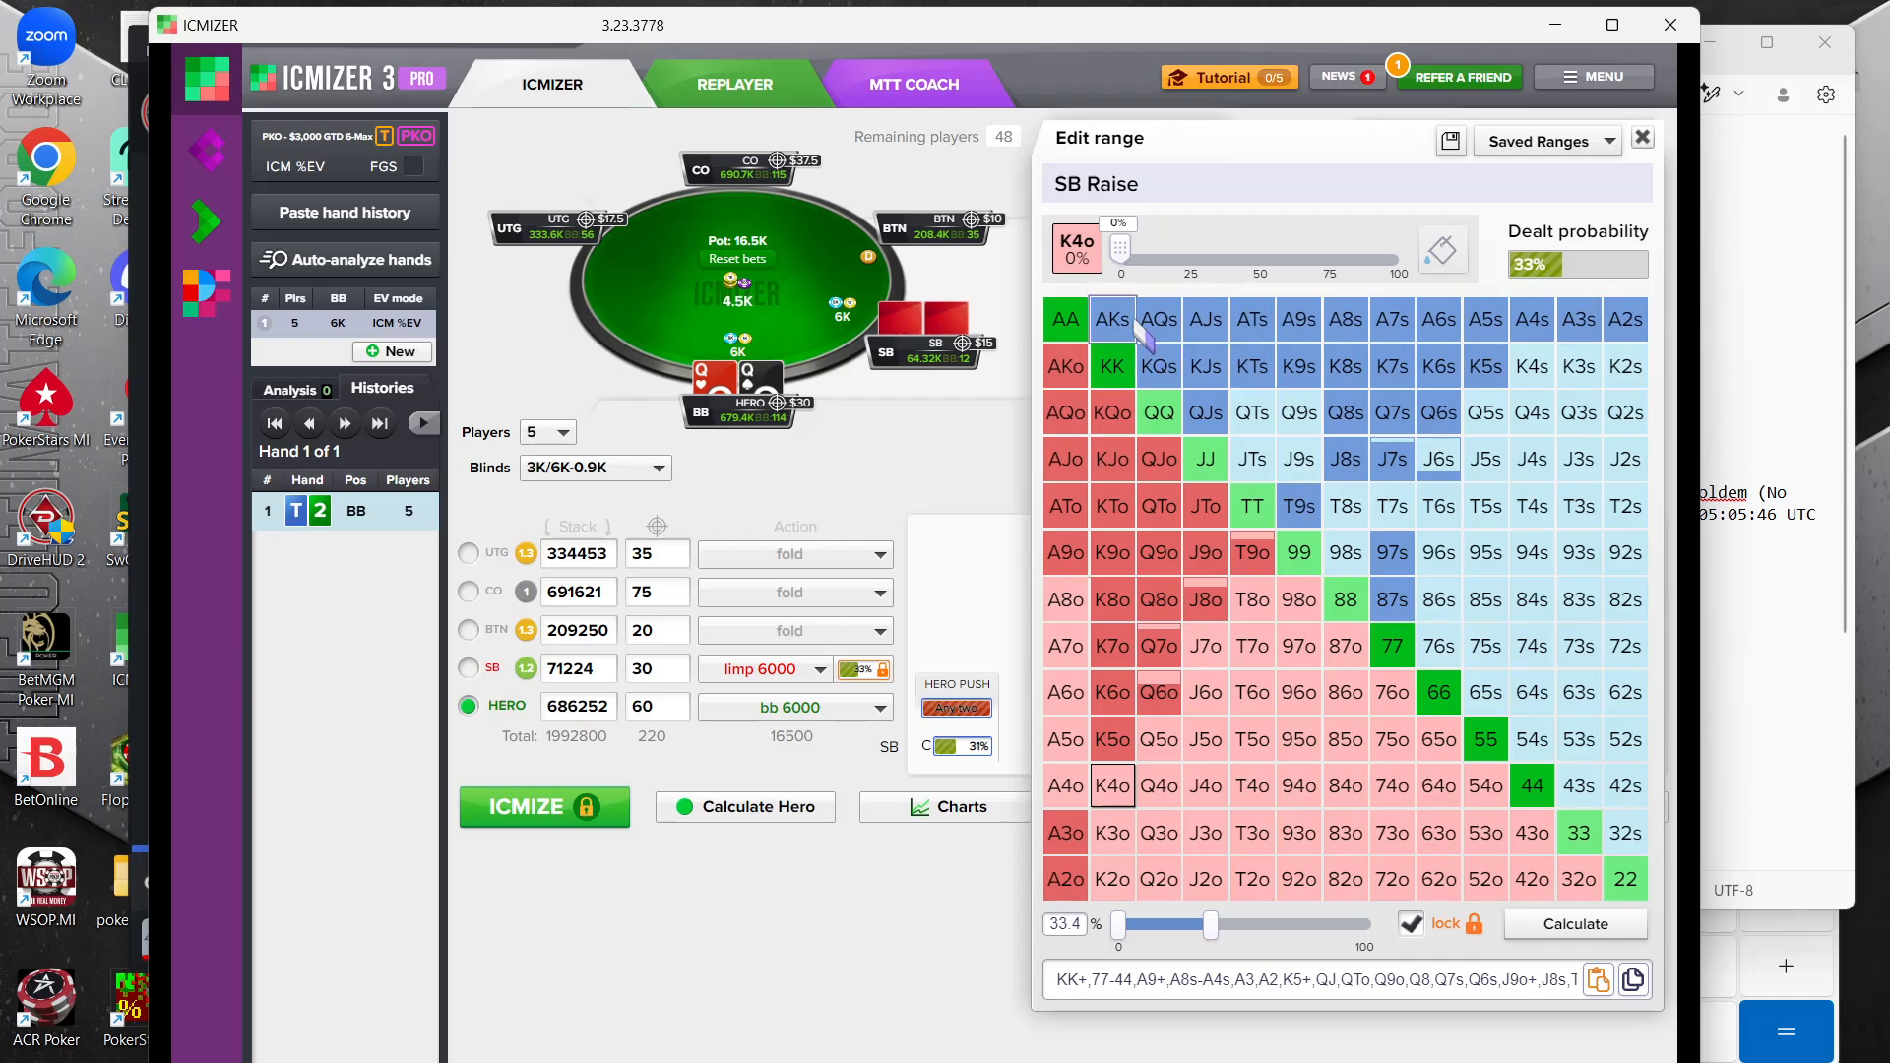
left_click(1331, 564)
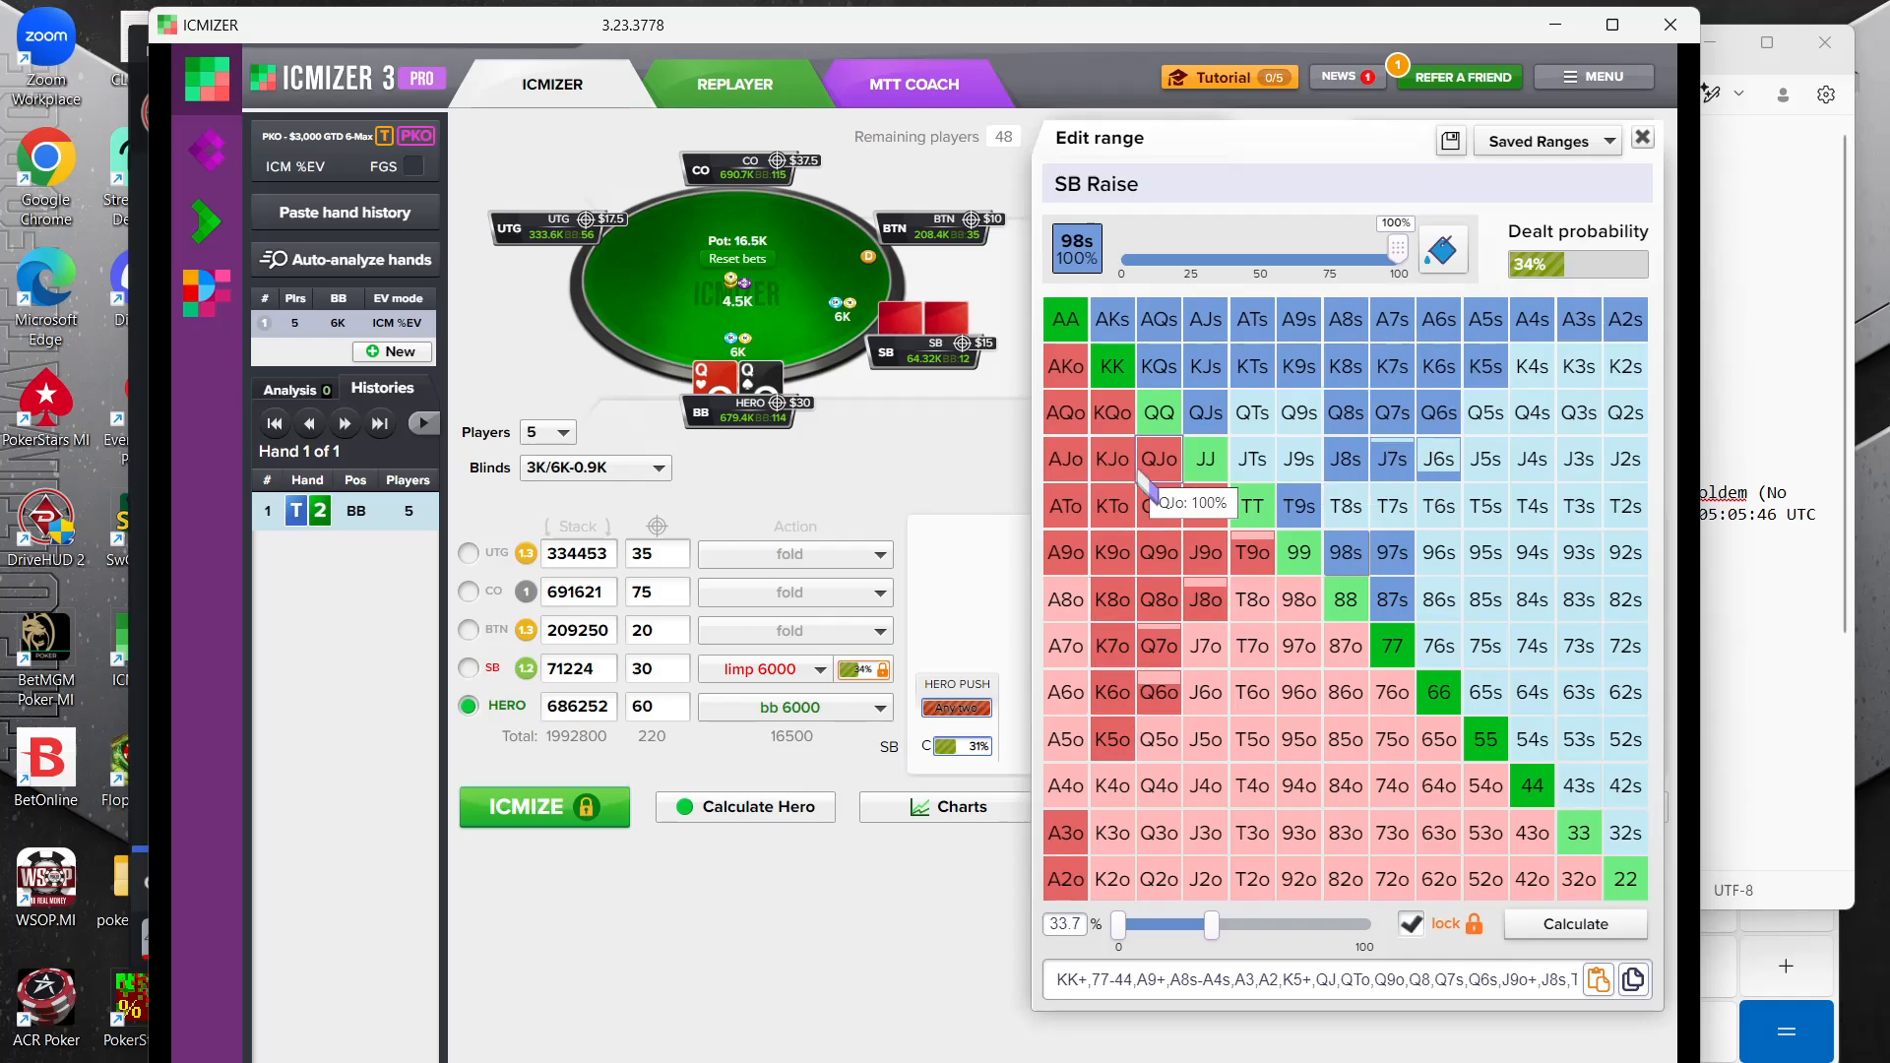
Remove KQo, KJo, KTo, QJo, QTo, JTo and Q9o from the small blind's range, keeping K9o in it
left_click(1116, 415)
left_click(1160, 459)
left_click(1112, 459)
left_click(1112, 506)
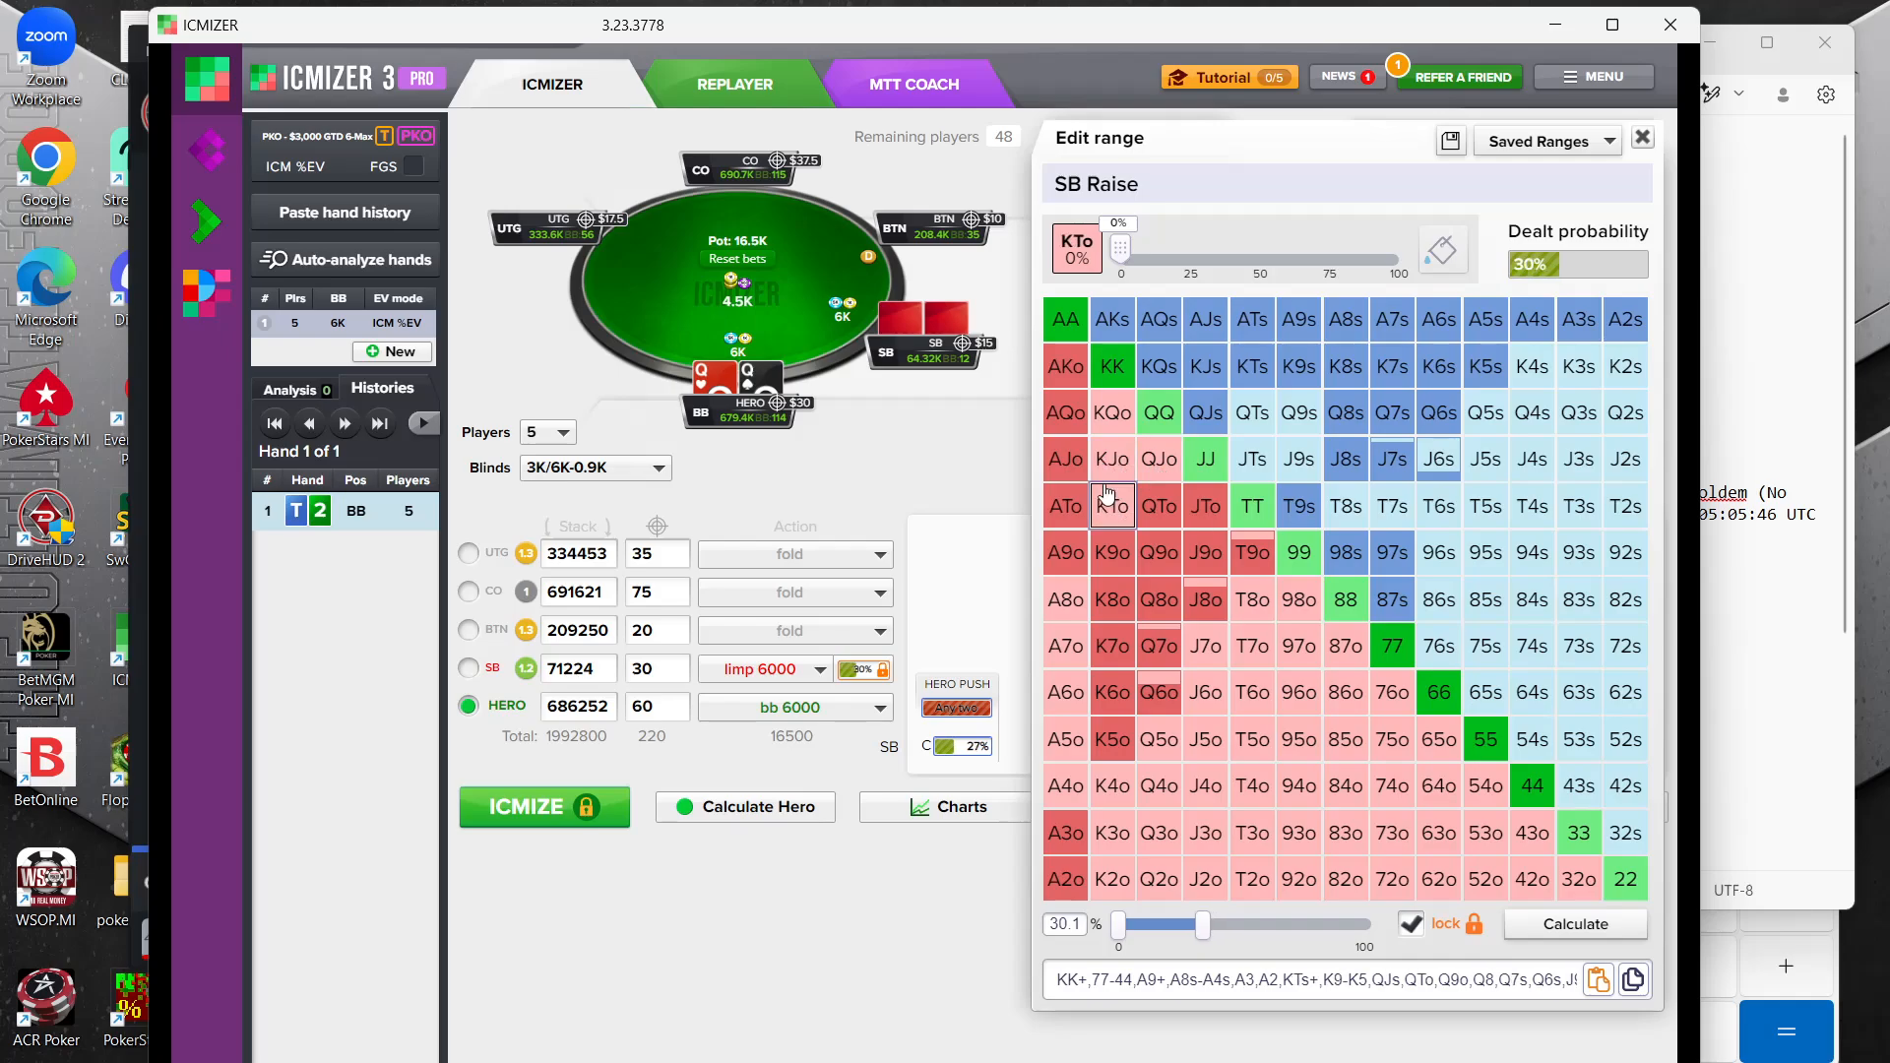
left_click(1177, 507)
left_click(1203, 506)
left_click(1112, 553)
left_click(1160, 552)
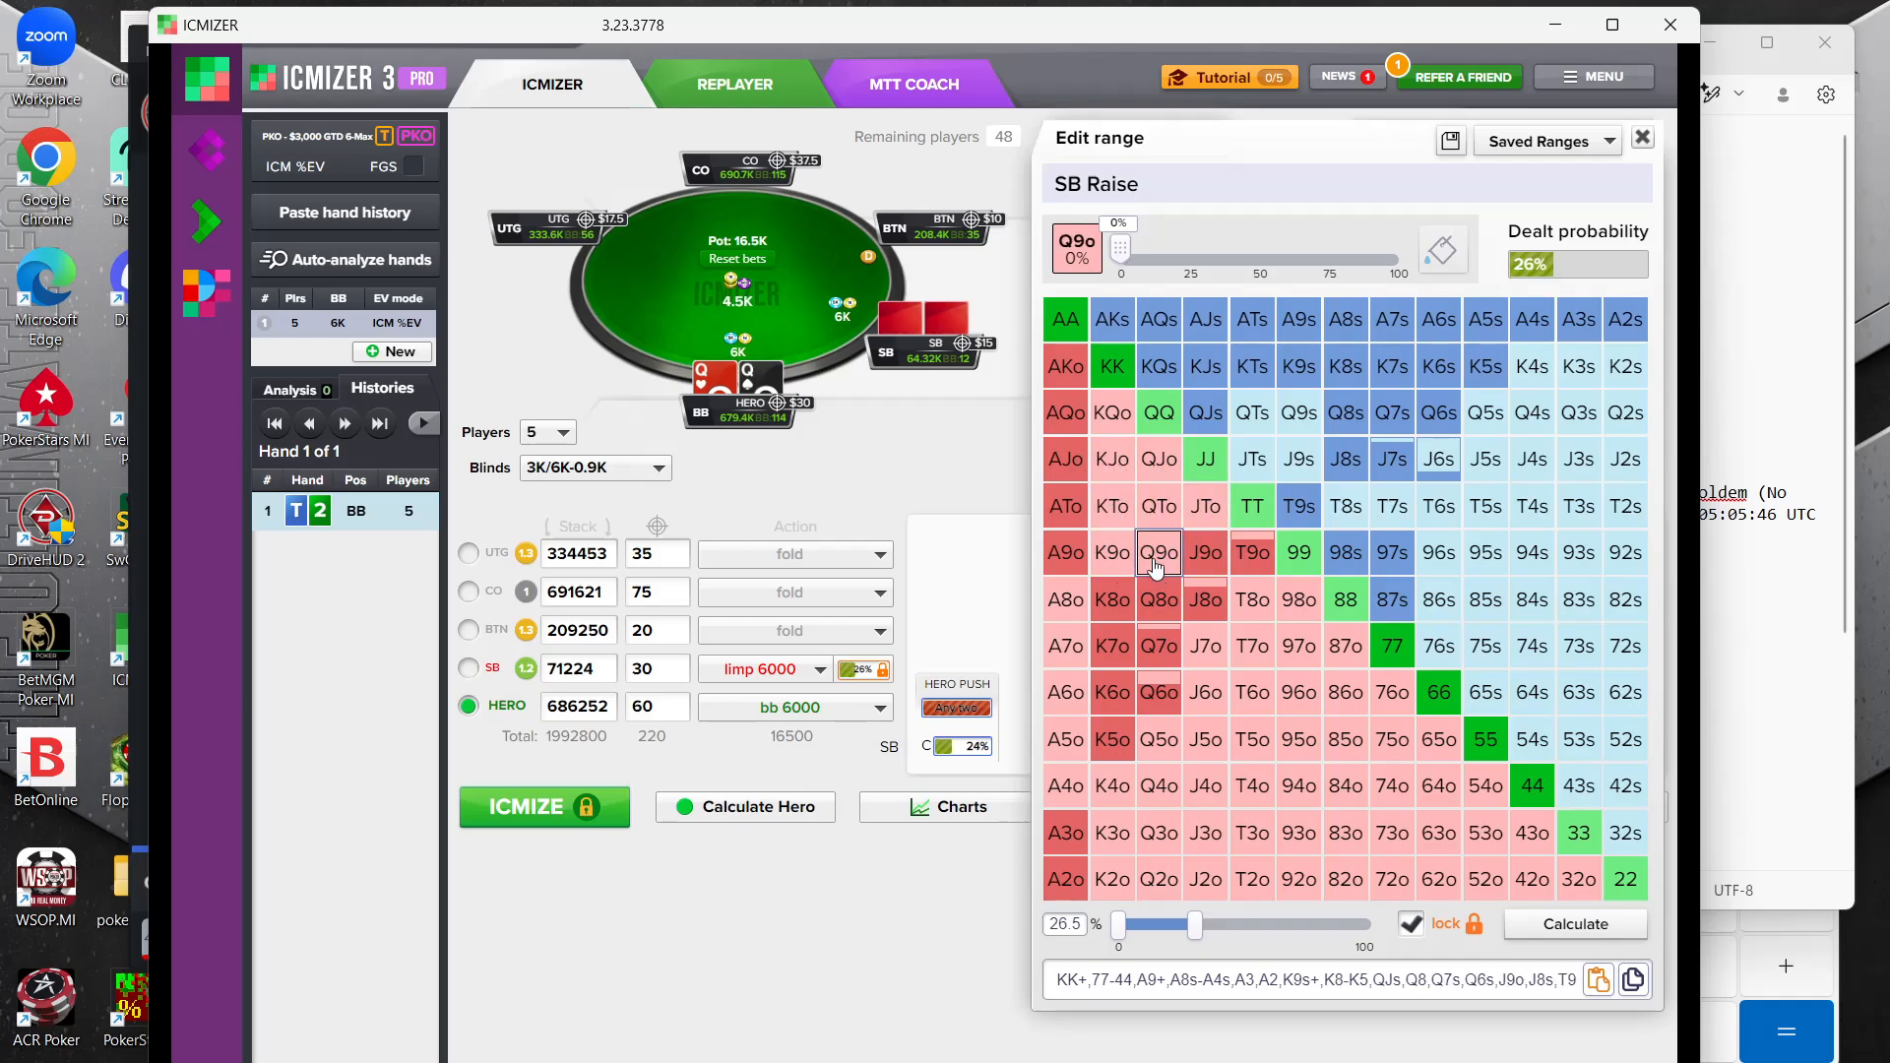
left_click(1178, 570)
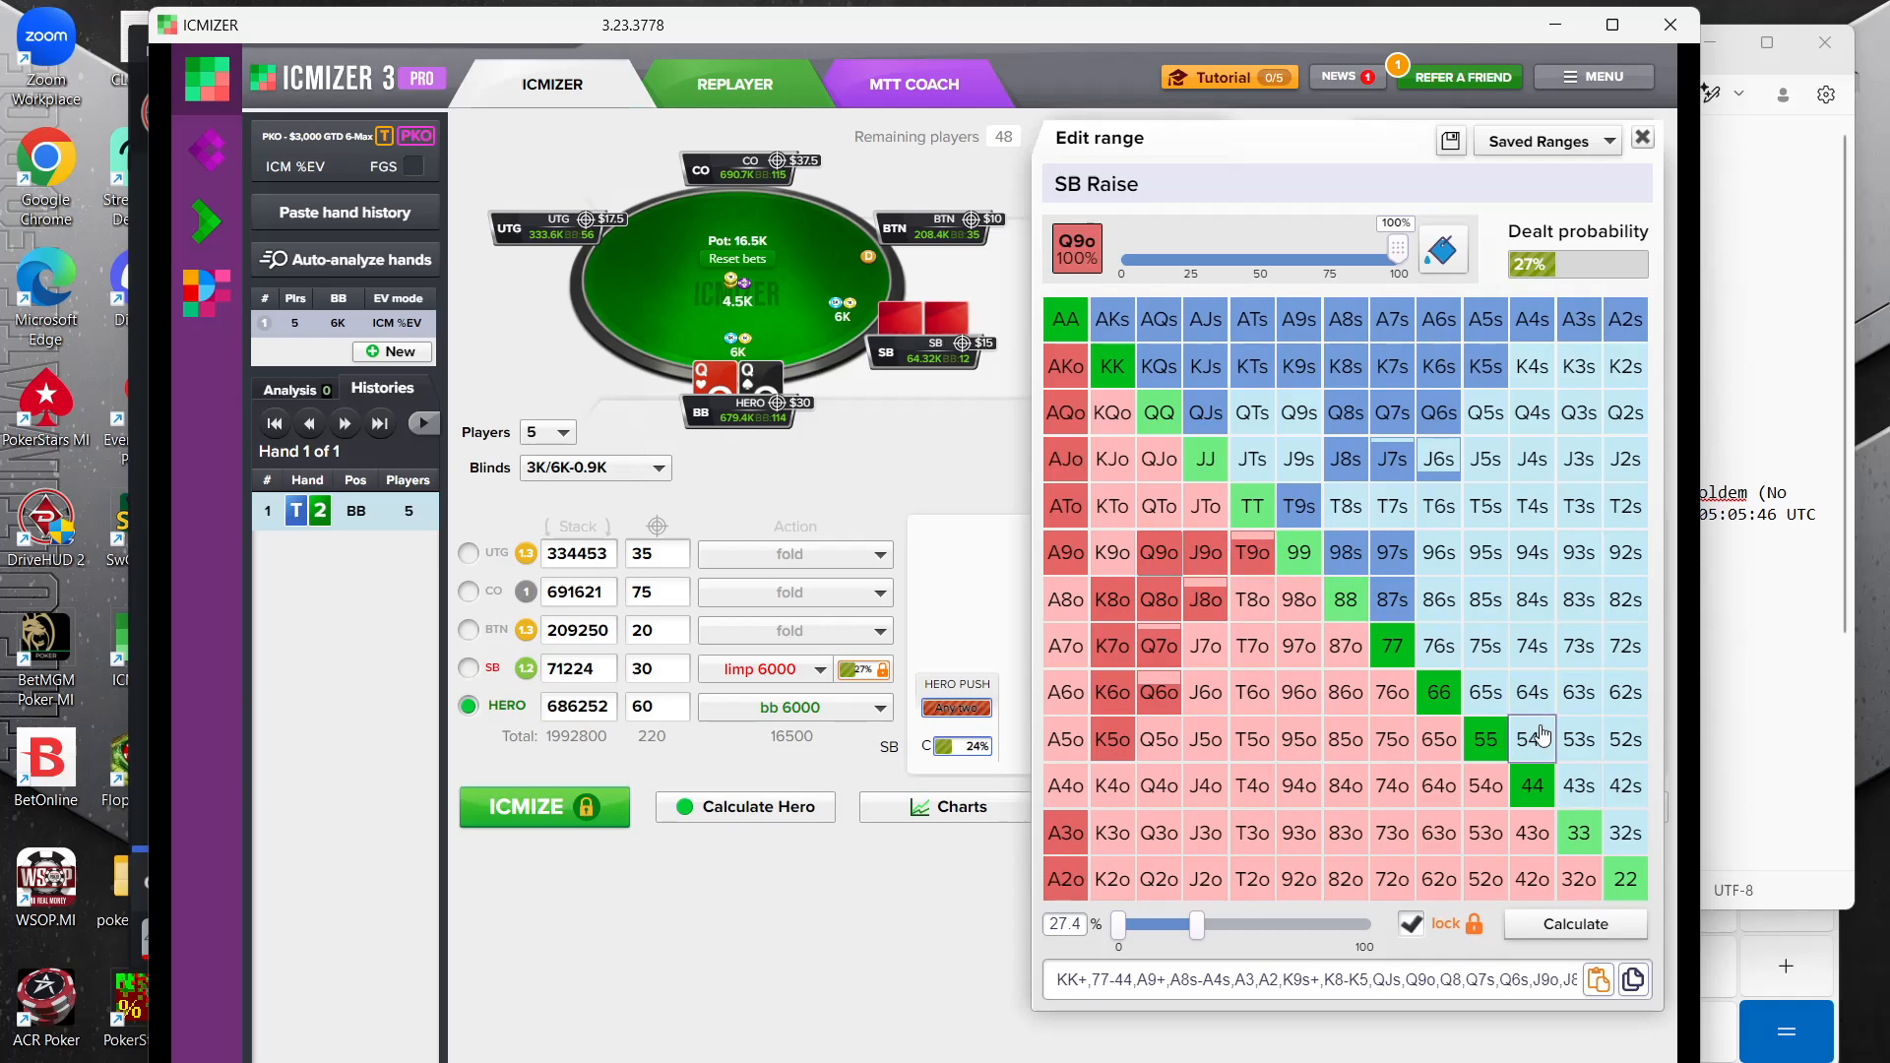
left_click(1159, 552)
left_click(1112, 552)
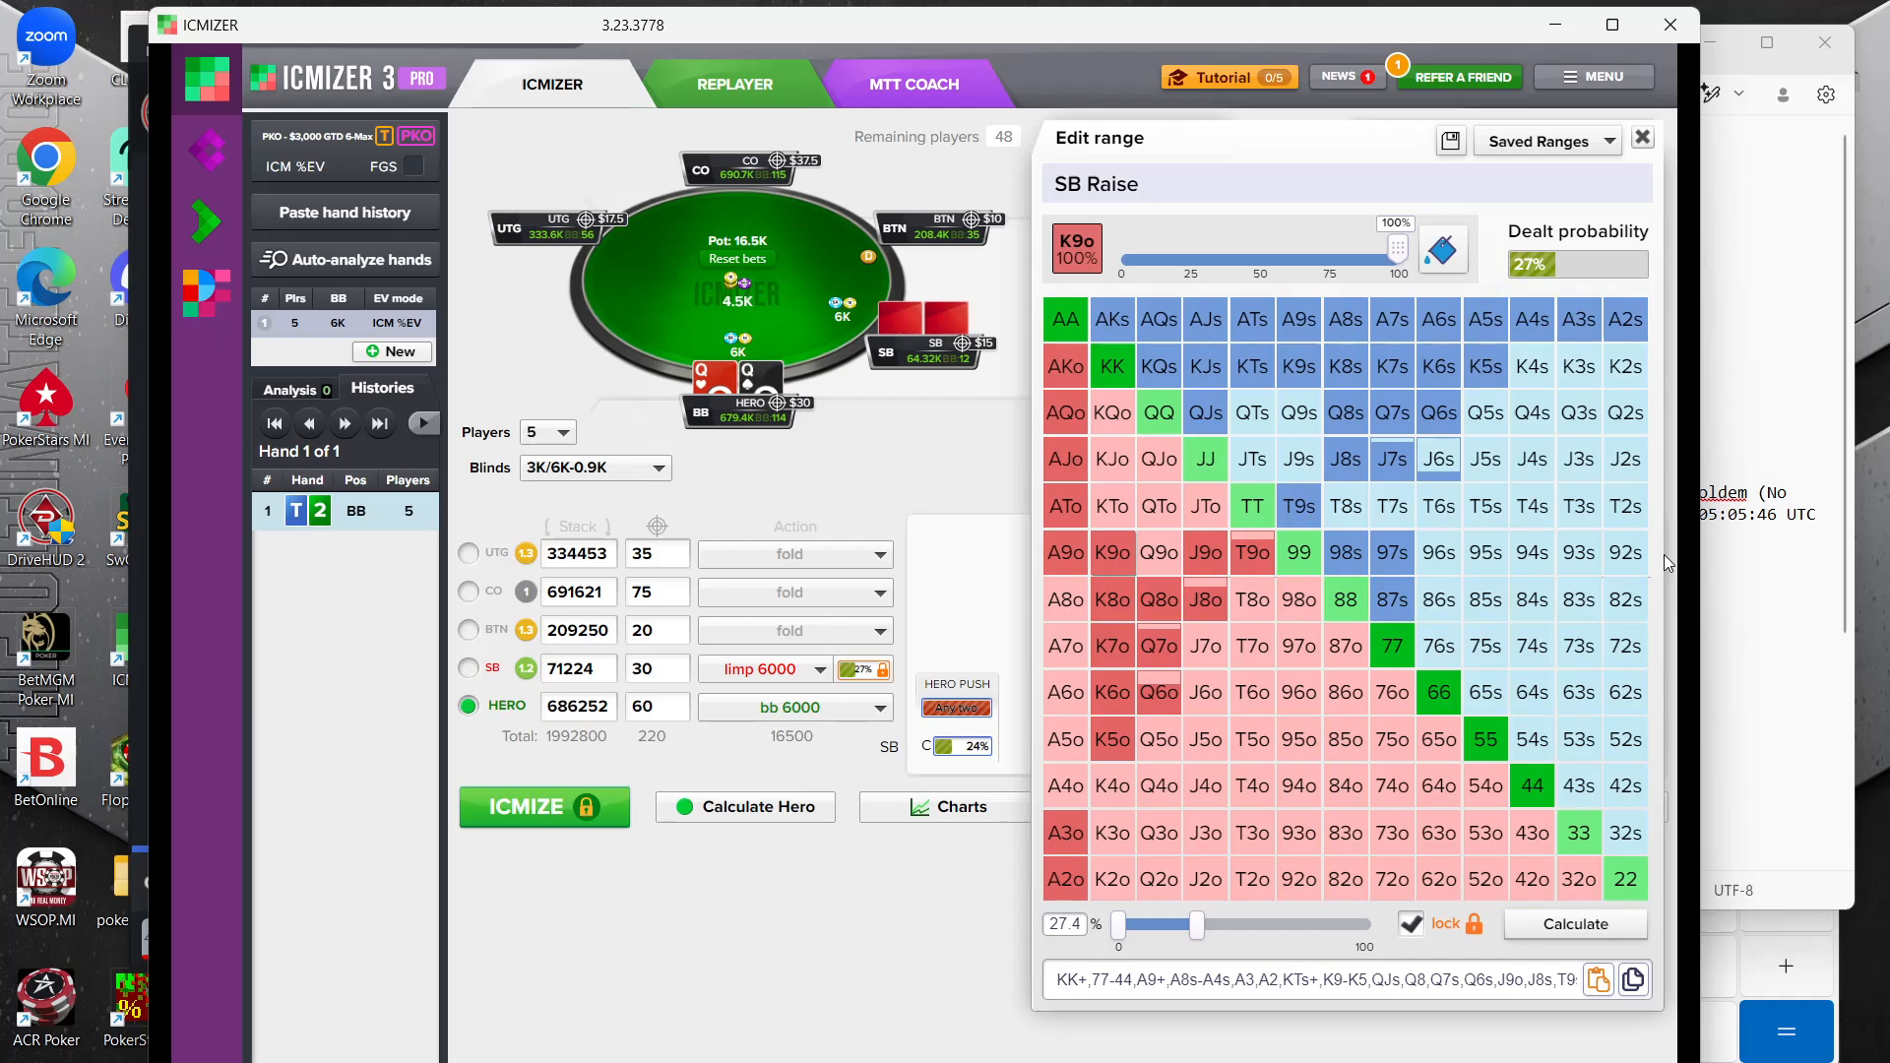
Add 76s, 86s, 98o, T8o, T7o, 97o, 87o and 76o to the small blind's range, and close the range editor
left_click(1439, 646)
left_click(1444, 603)
left_click(1299, 600)
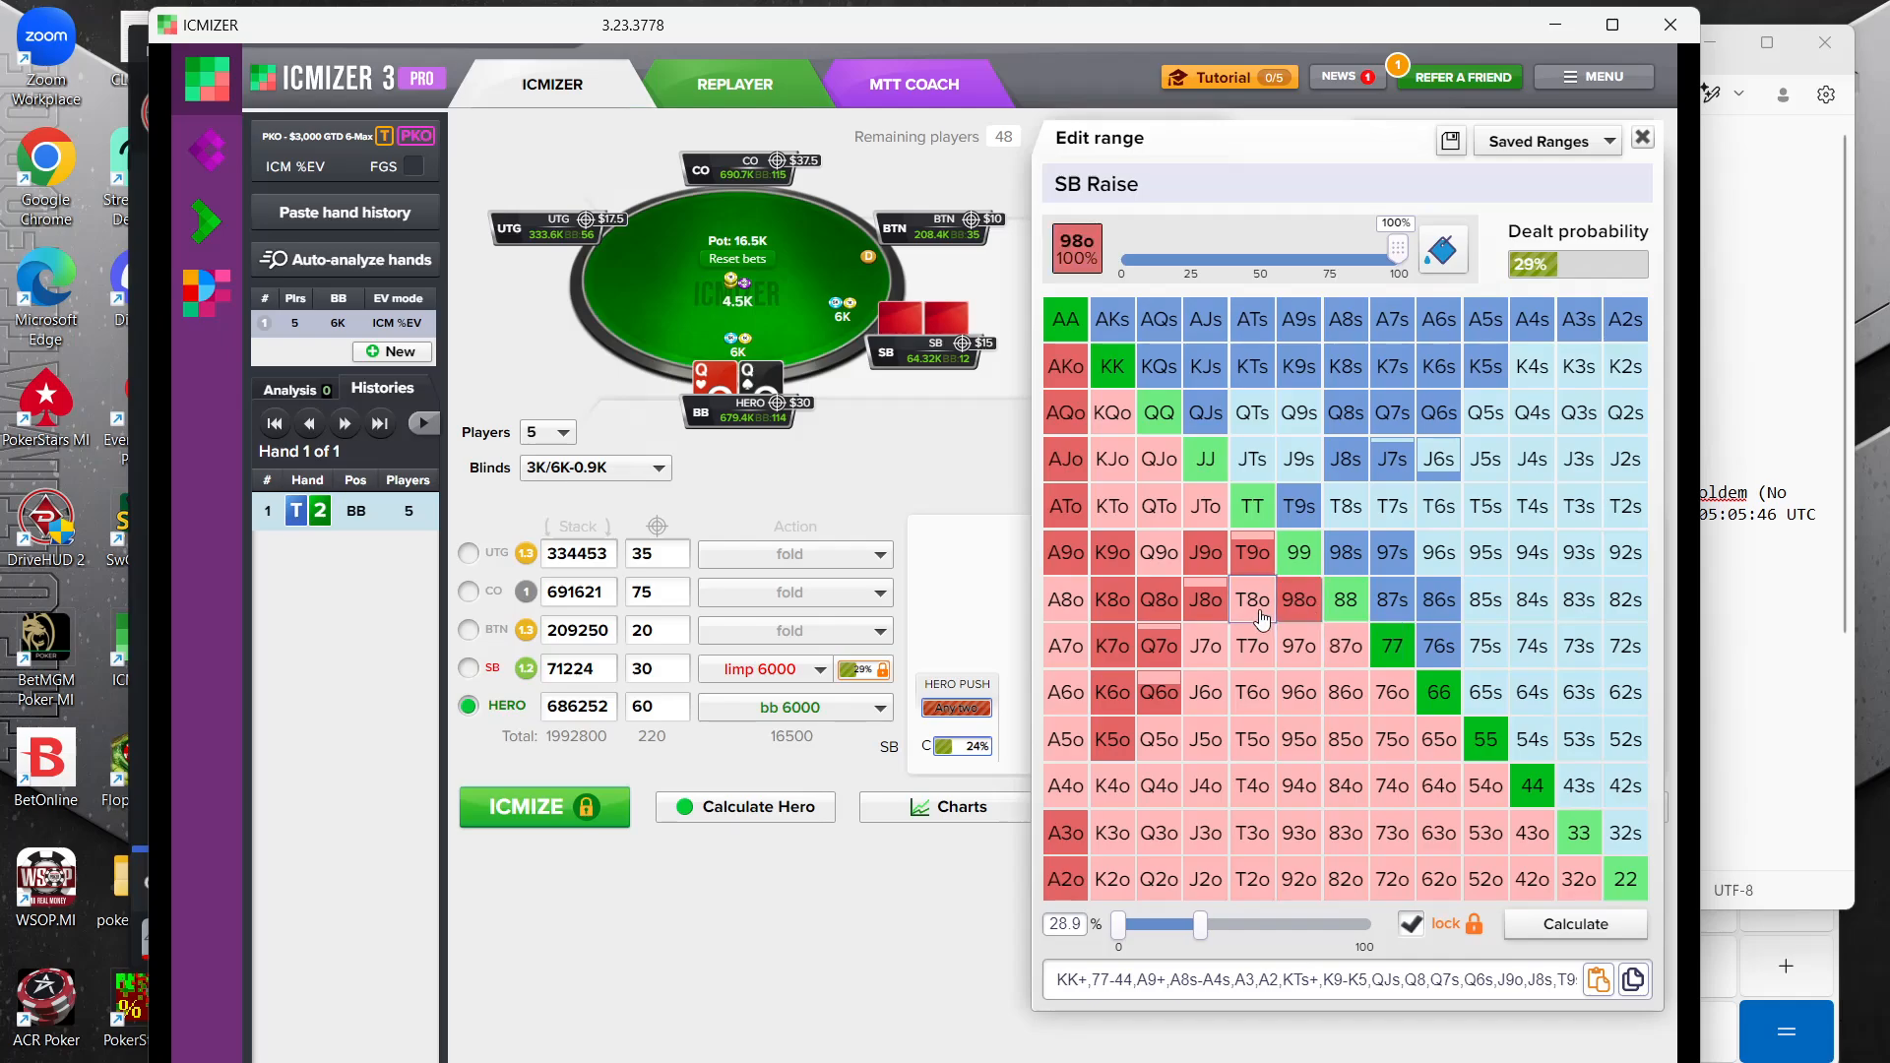
left_click(1252, 600)
left_click(1257, 640)
left_click(1300, 646)
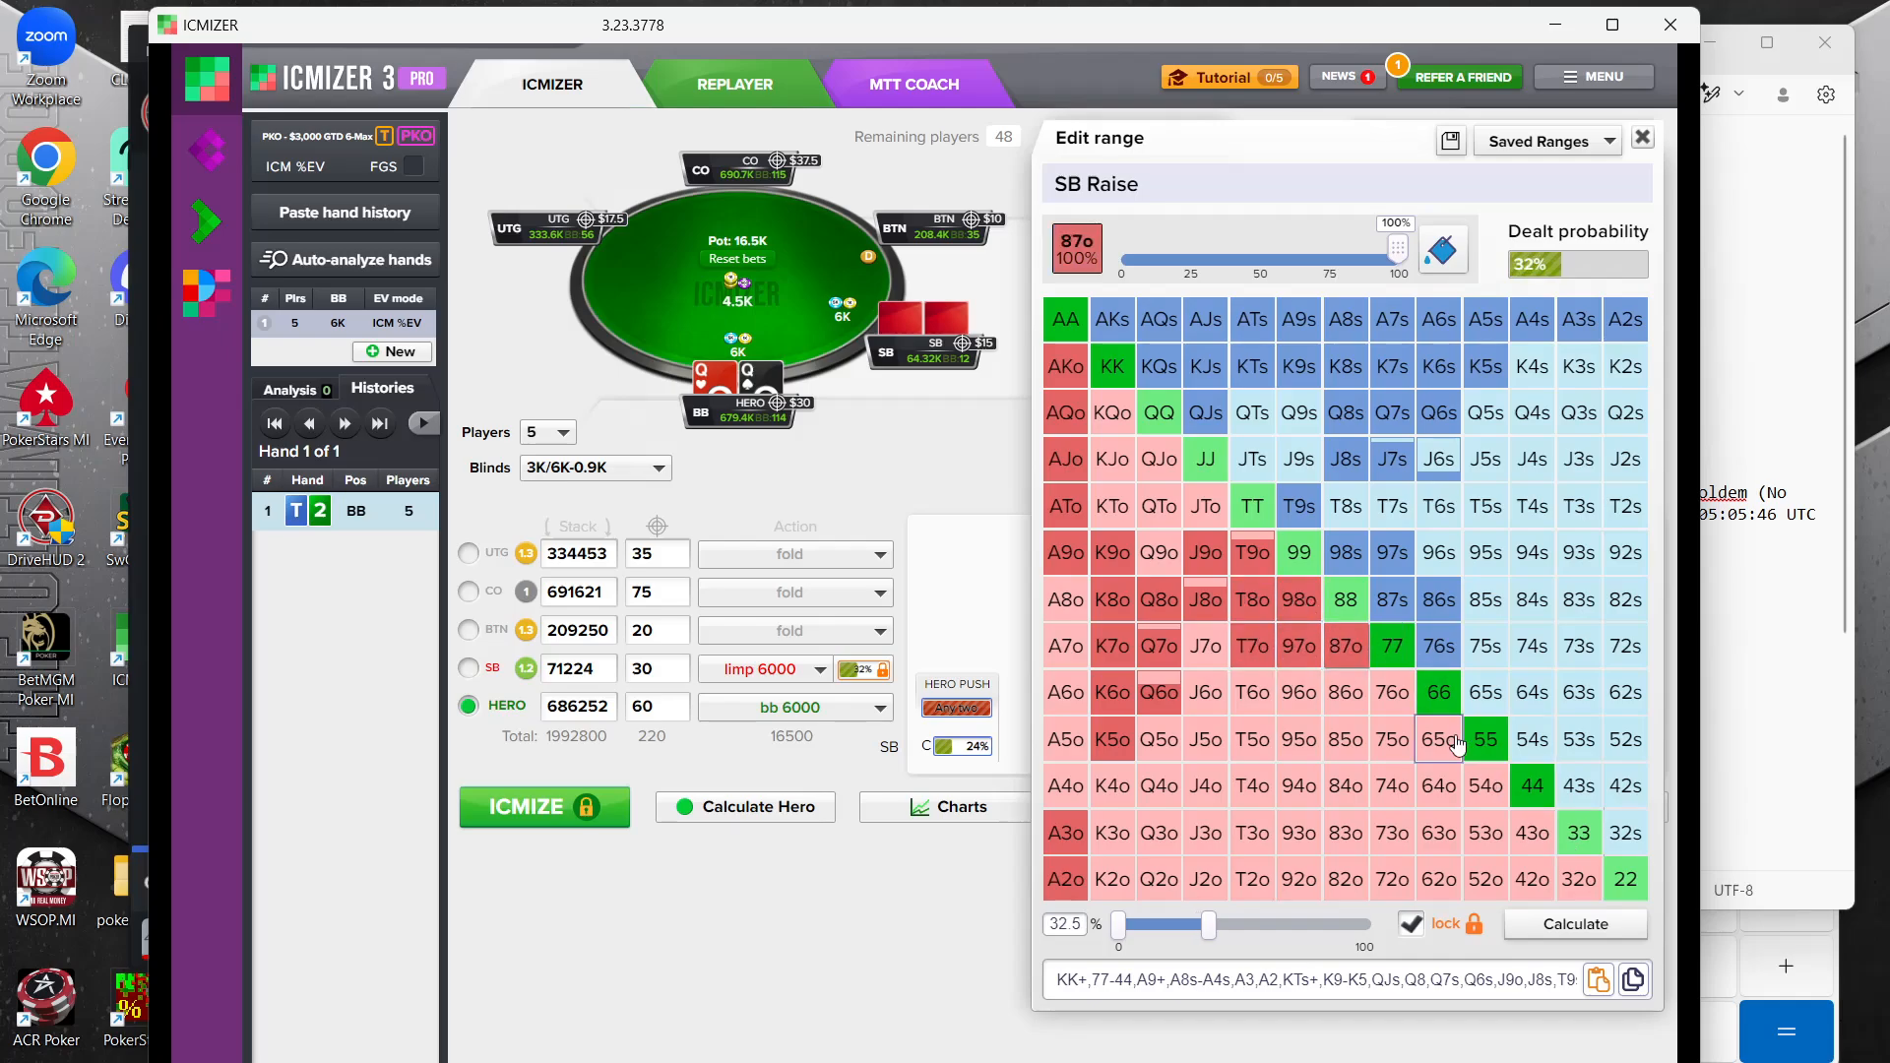
left_click(1349, 650)
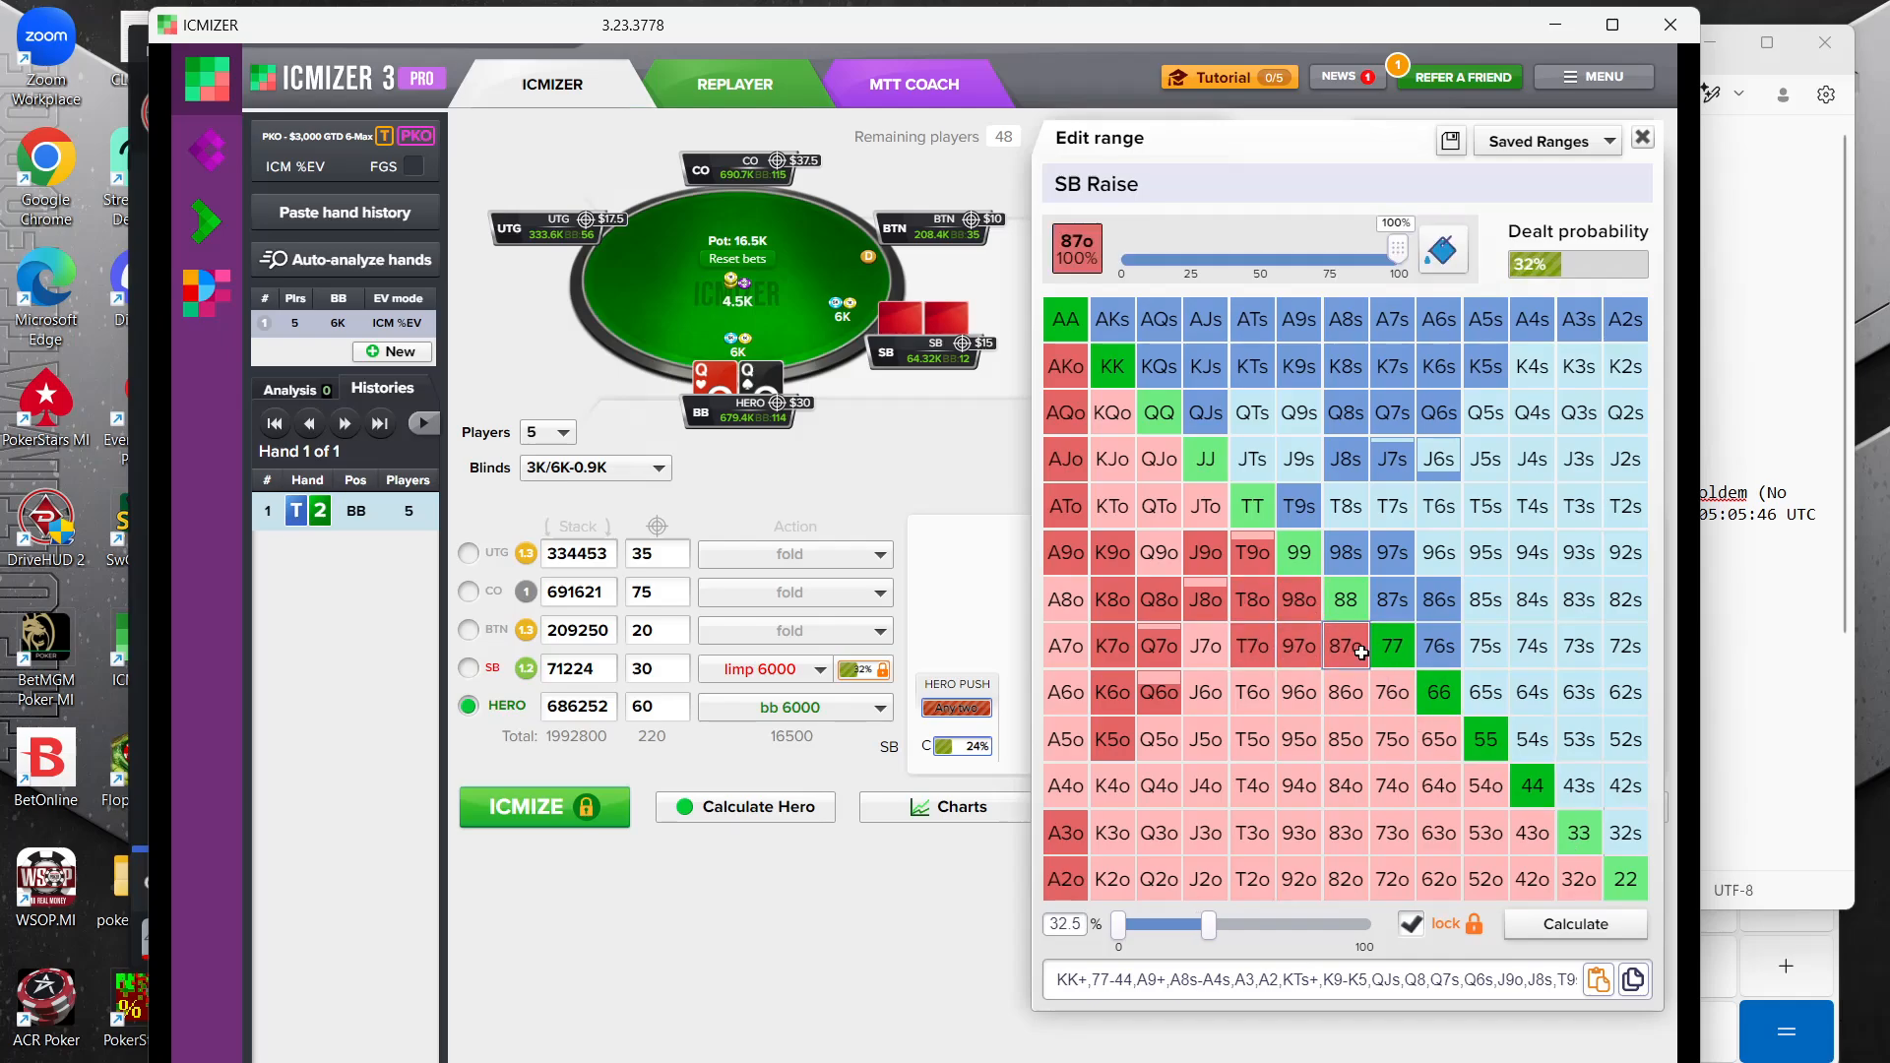
left_click(1392, 692)
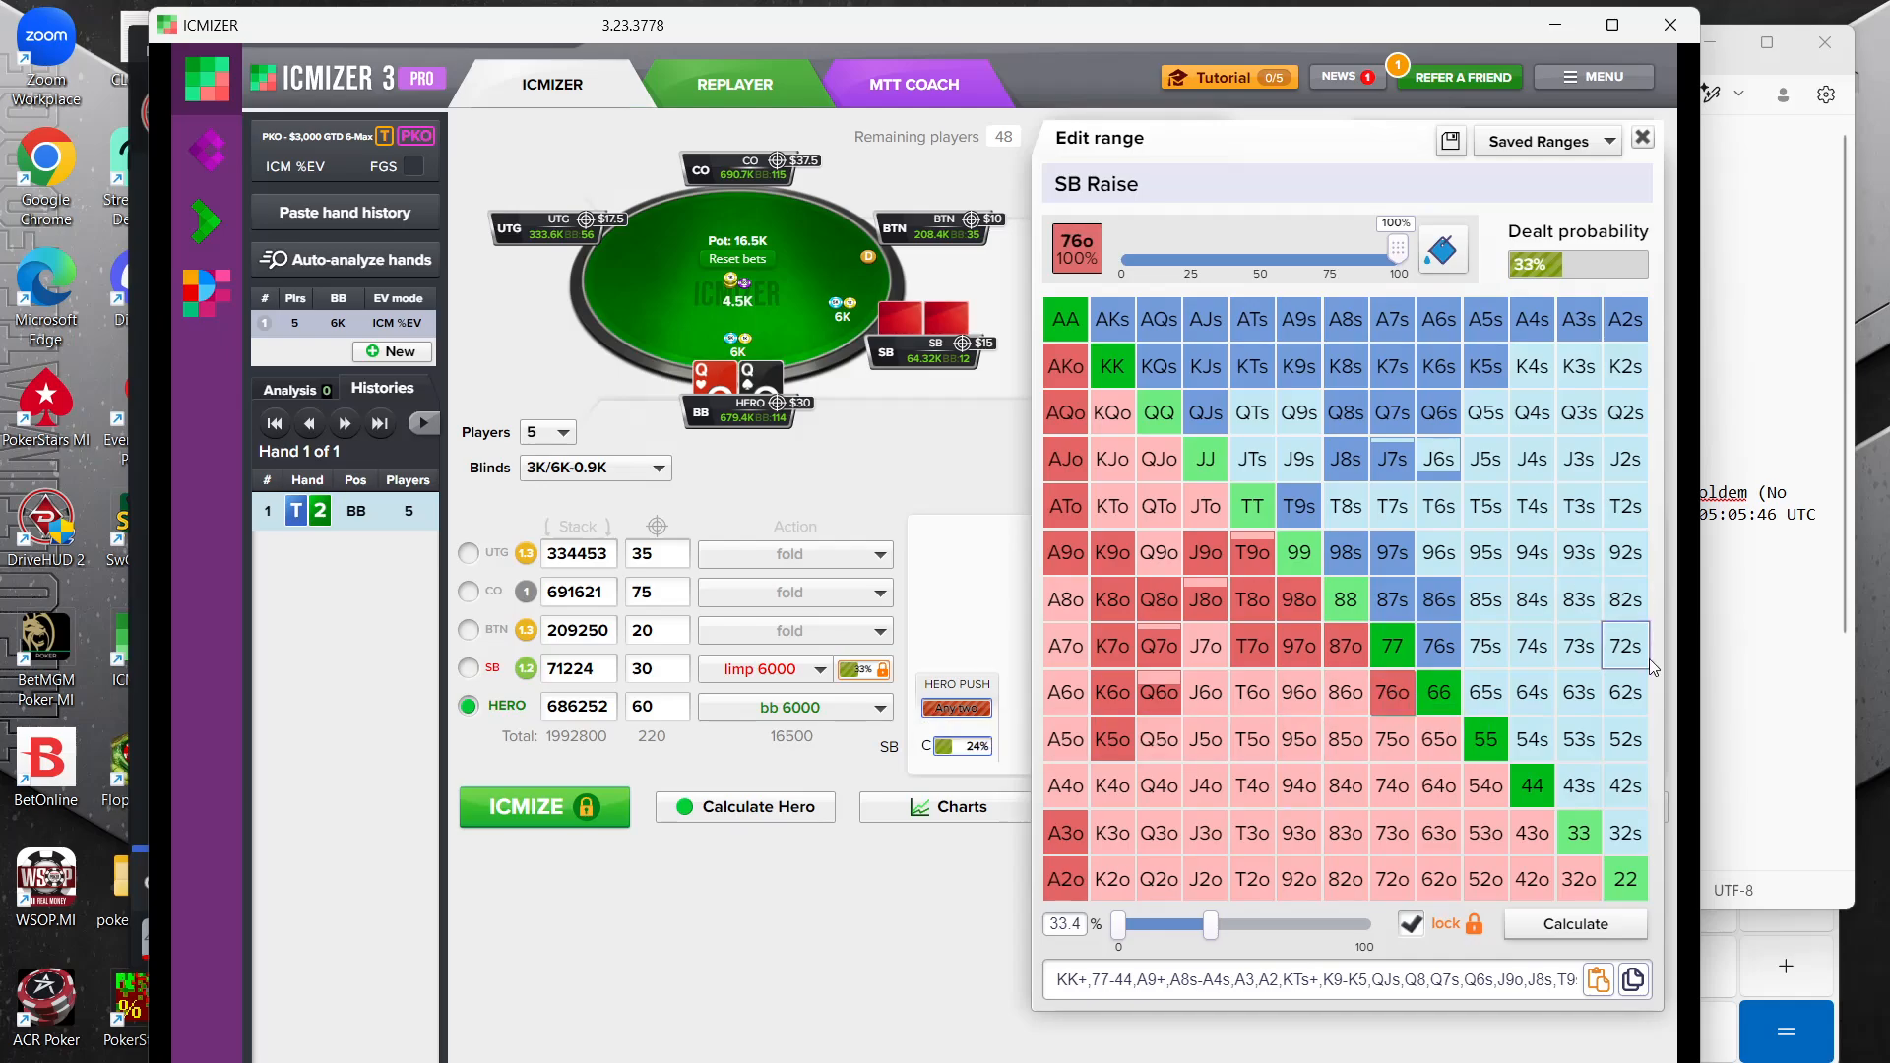
left_click(973, 921)
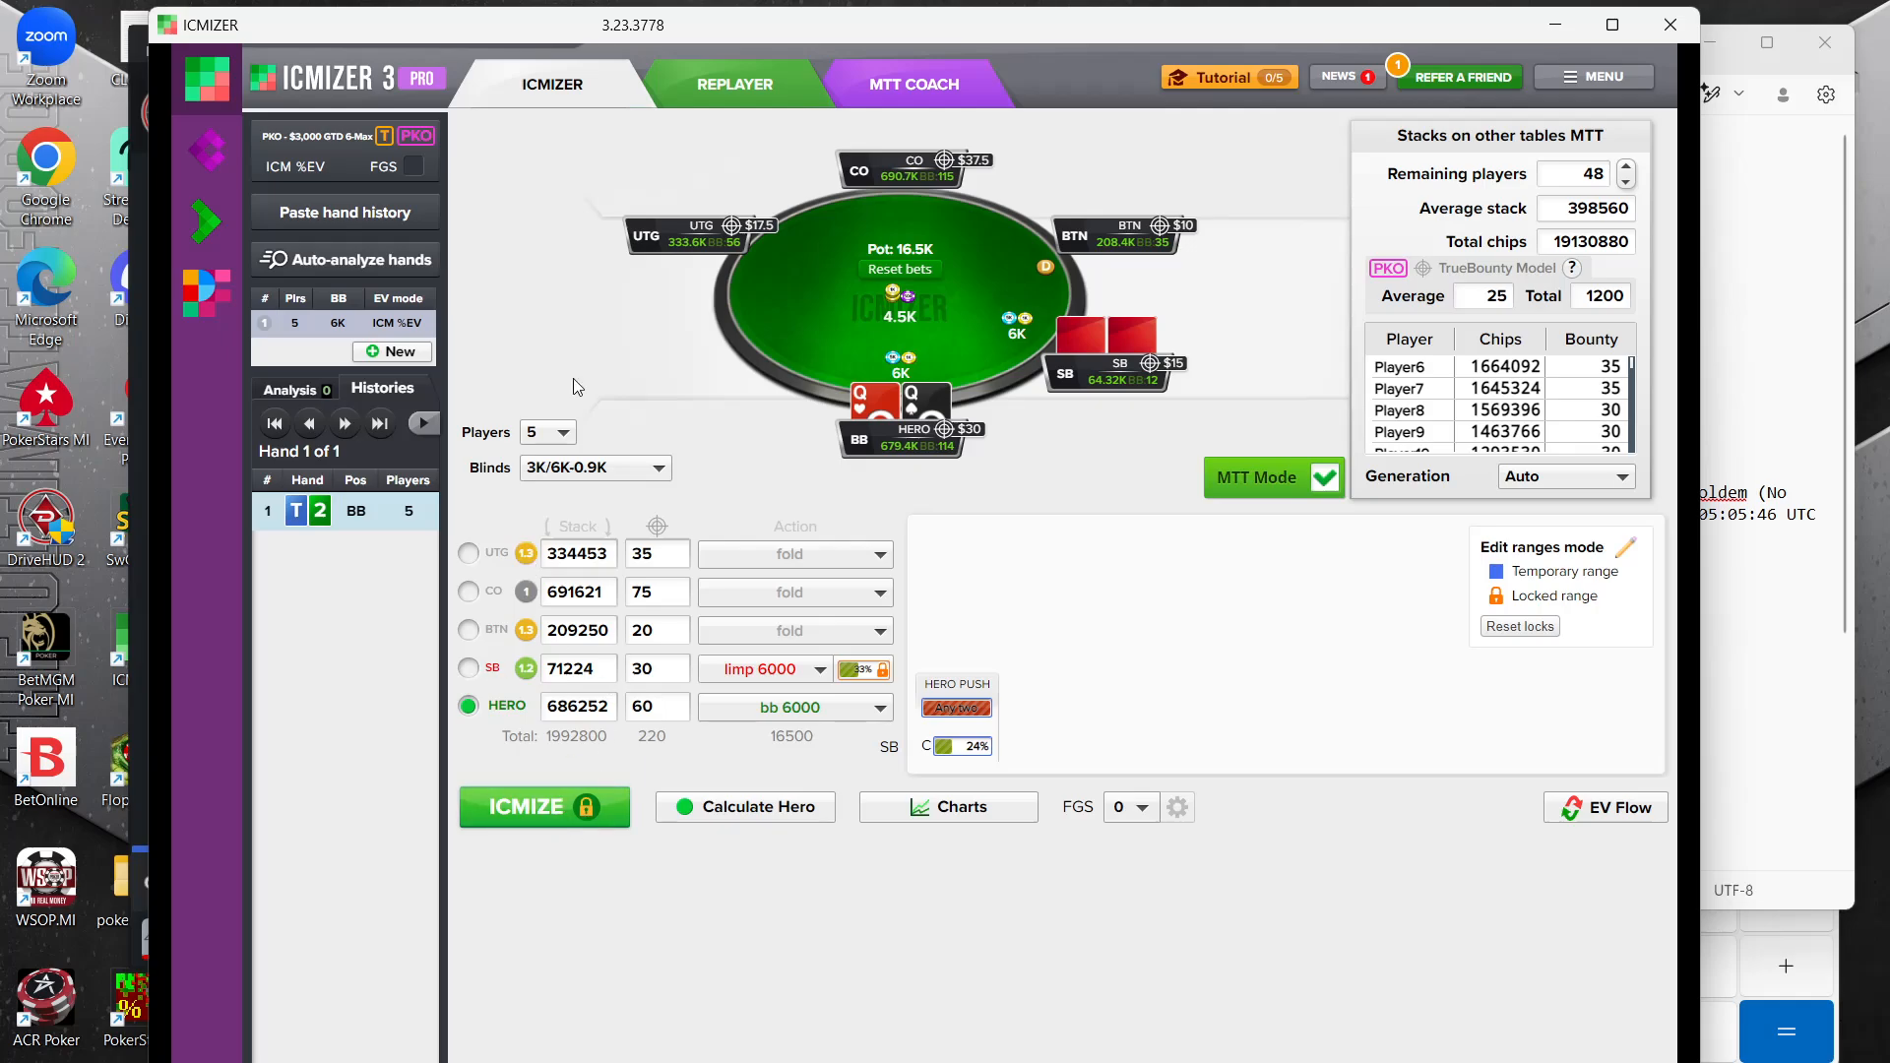
Switch to the DriveHUD replayer window showing the T2 big-blind shove
mouse_move(1191, 1062)
left_click(1191, 1062)
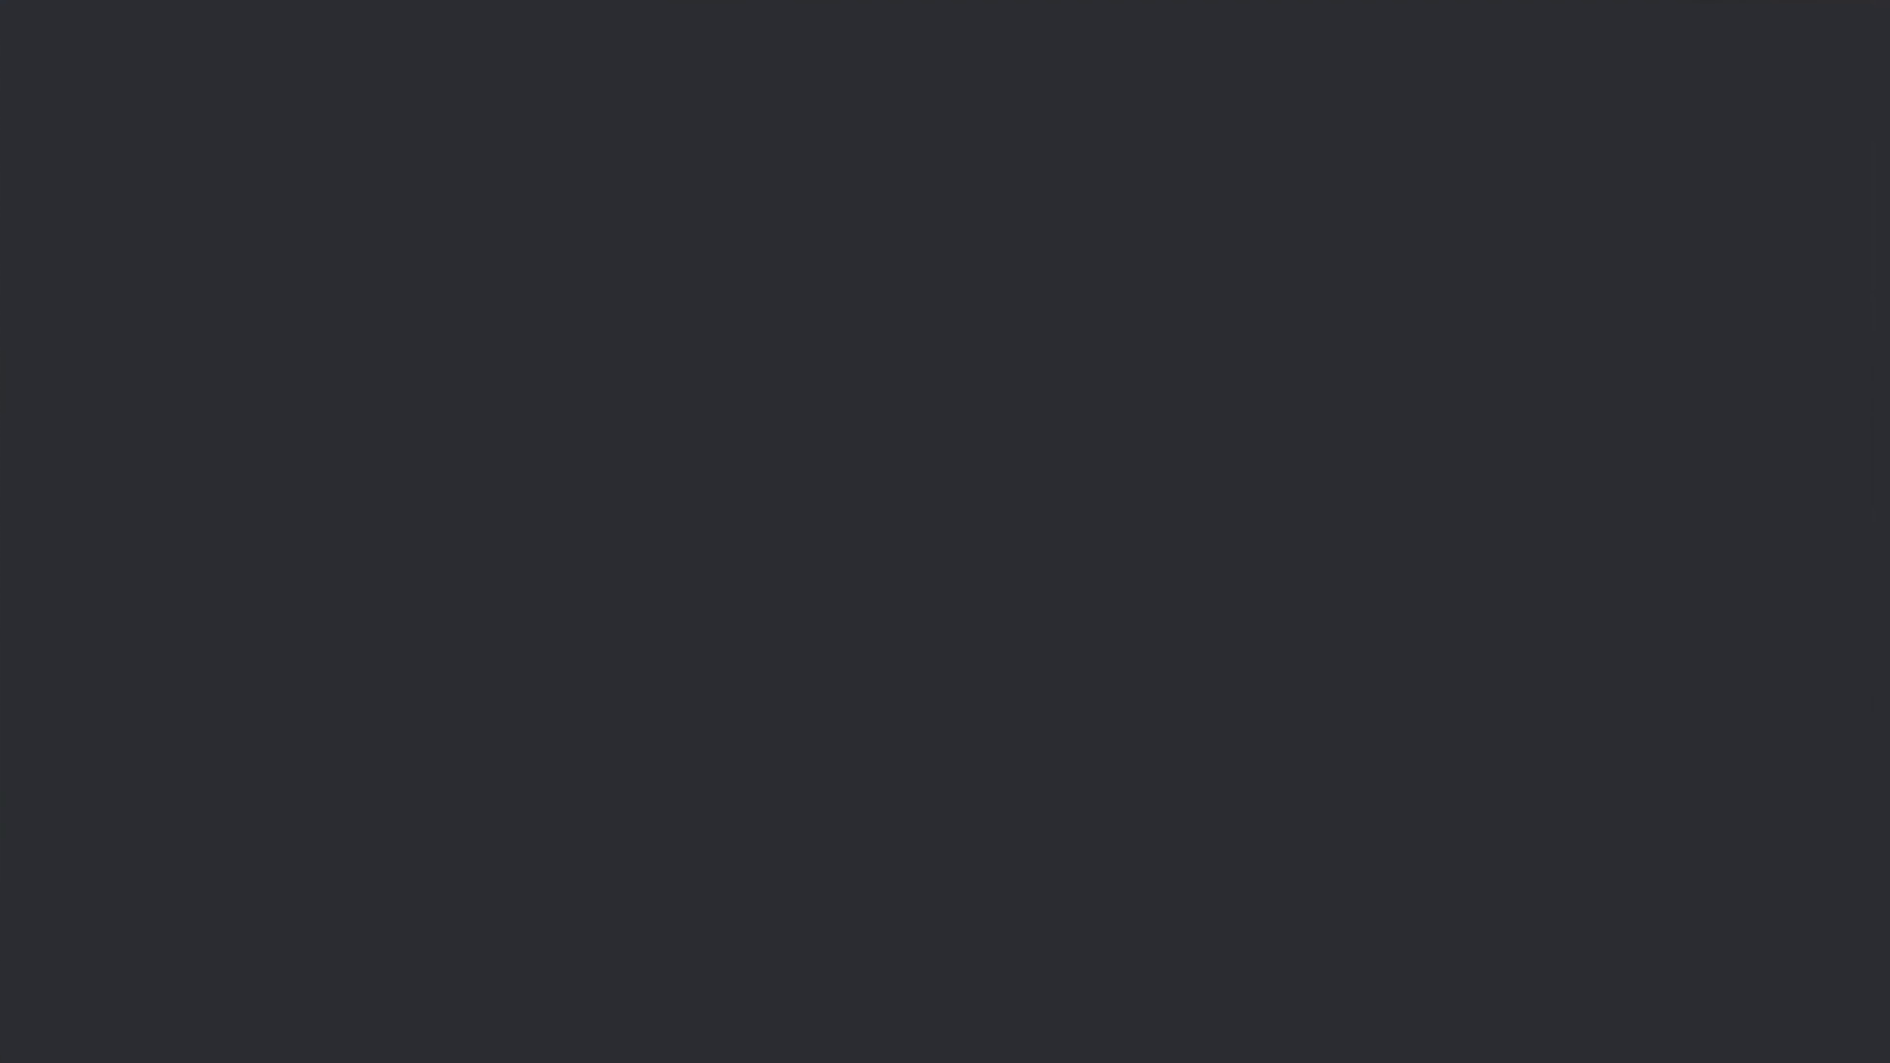
left_click(1817, 14)
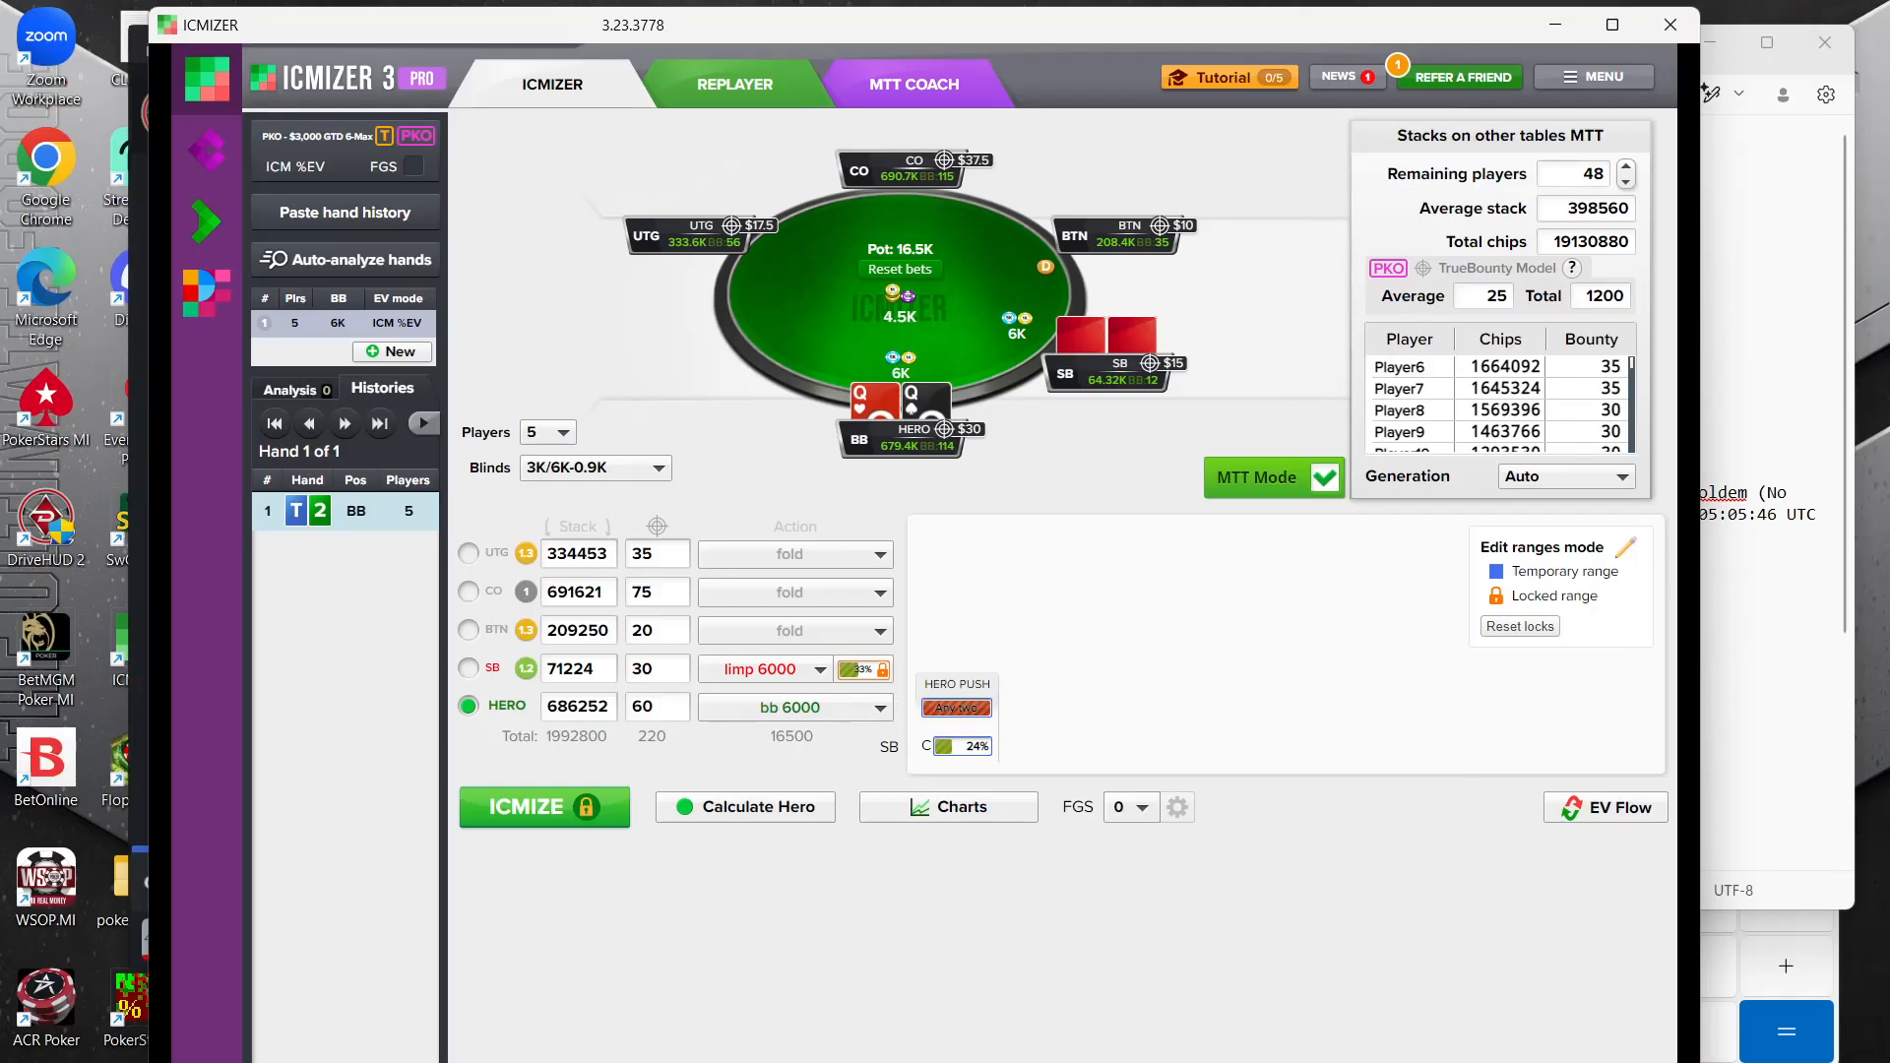
mouse_move(1191, 1062)
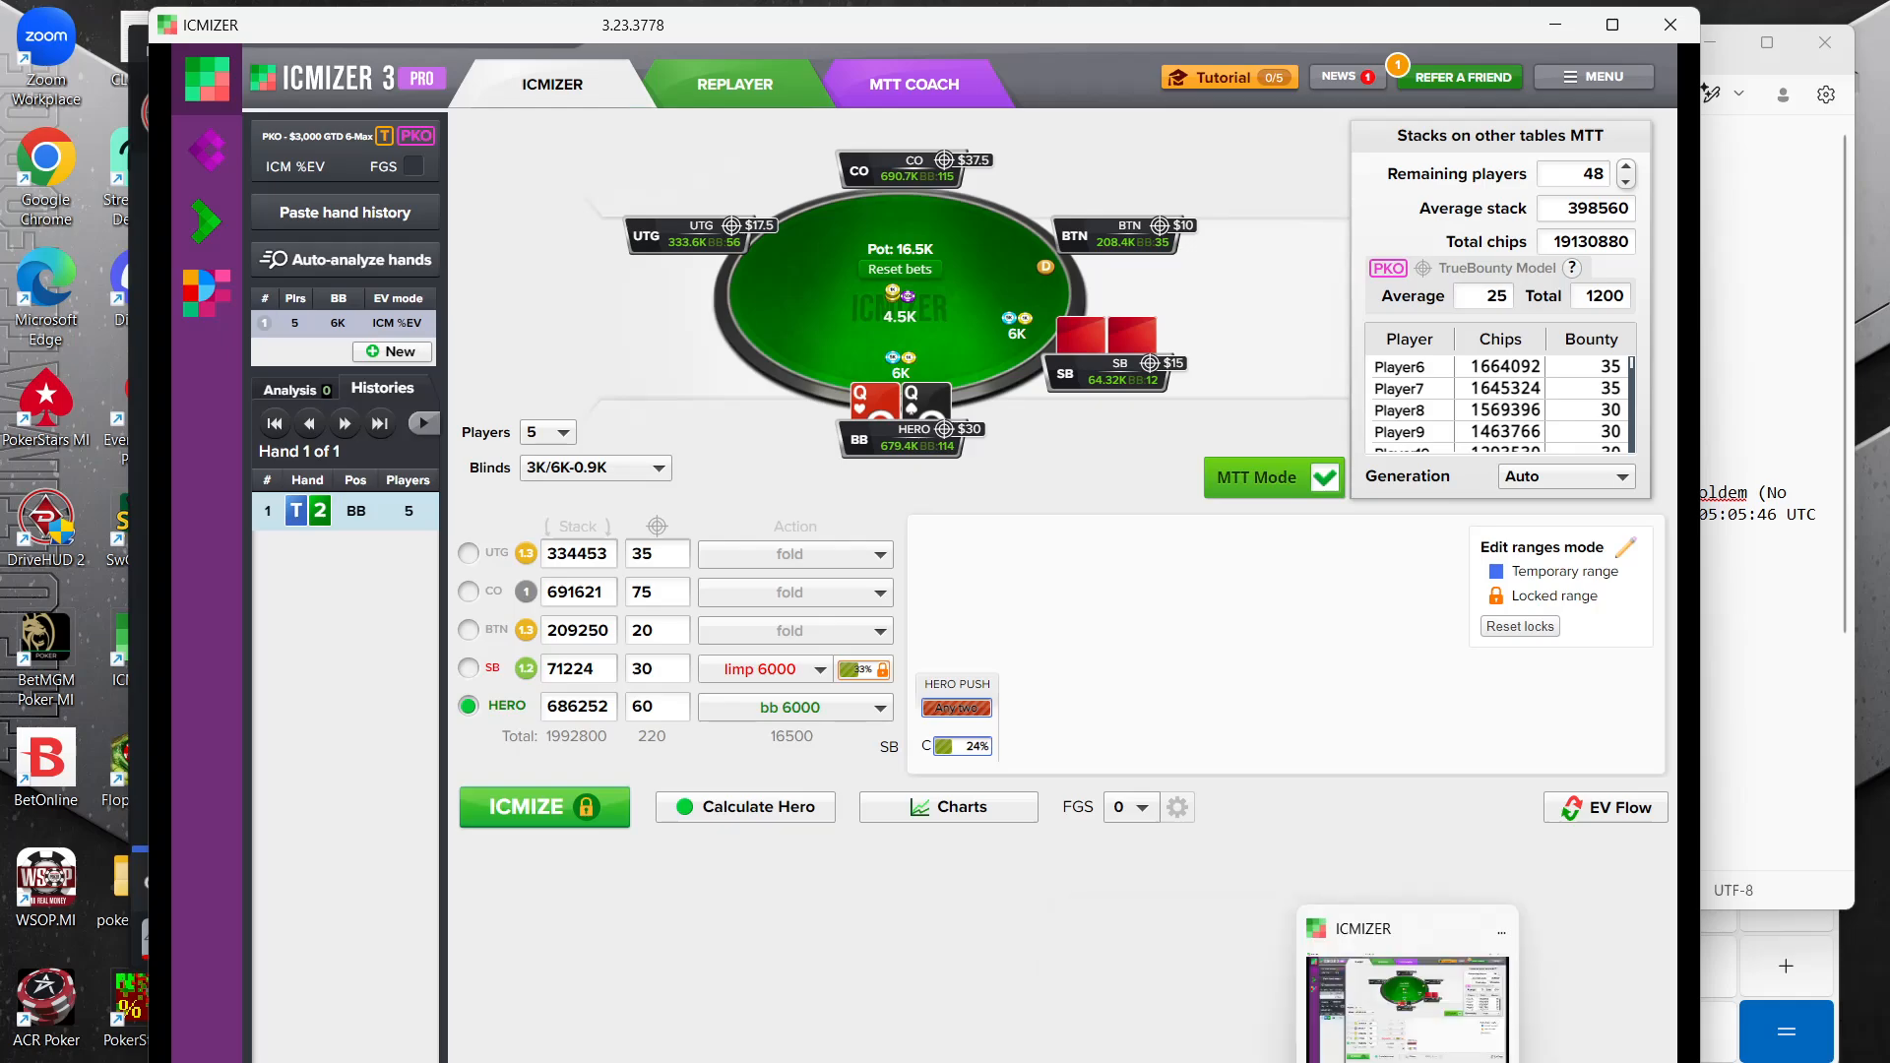
mouse_move(1506, 1062)
left_click(765, 1022)
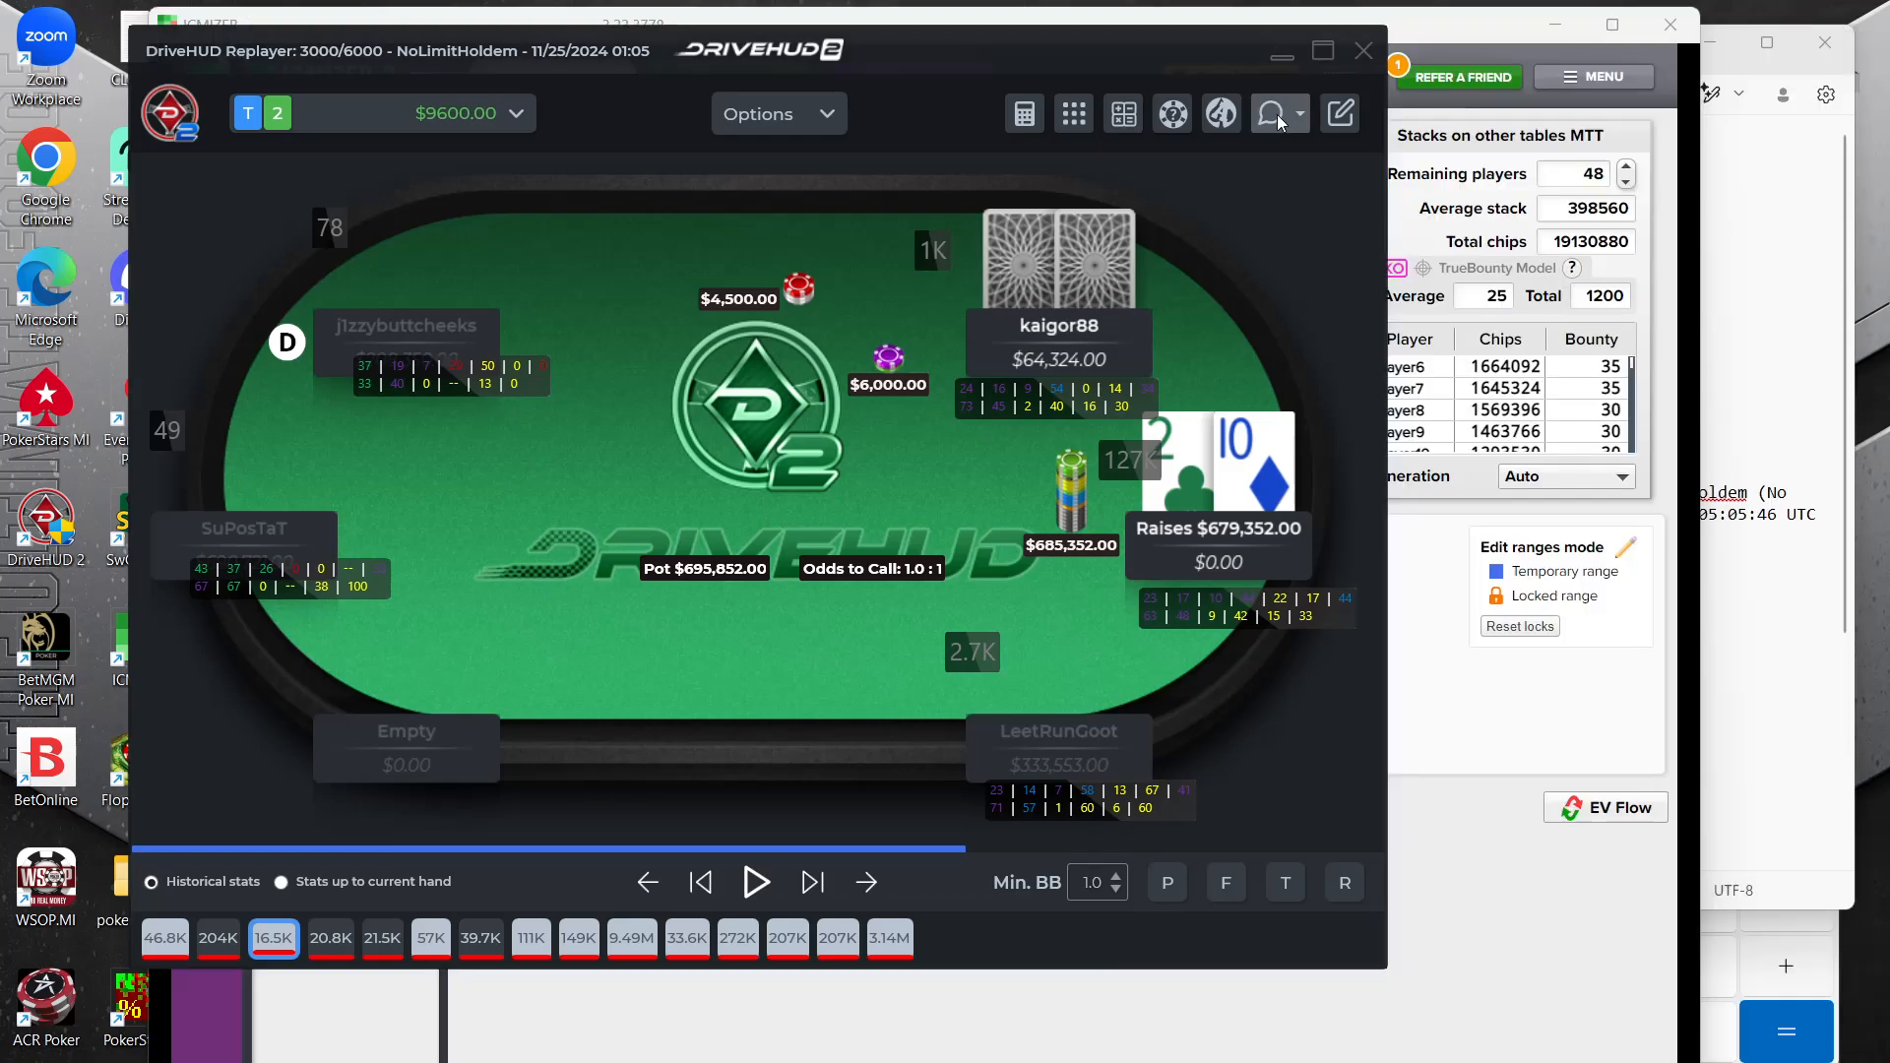
Export the T2 hand as Raw Hand History to the clipboard and paste it into ICMIZER
left_click(1280, 114)
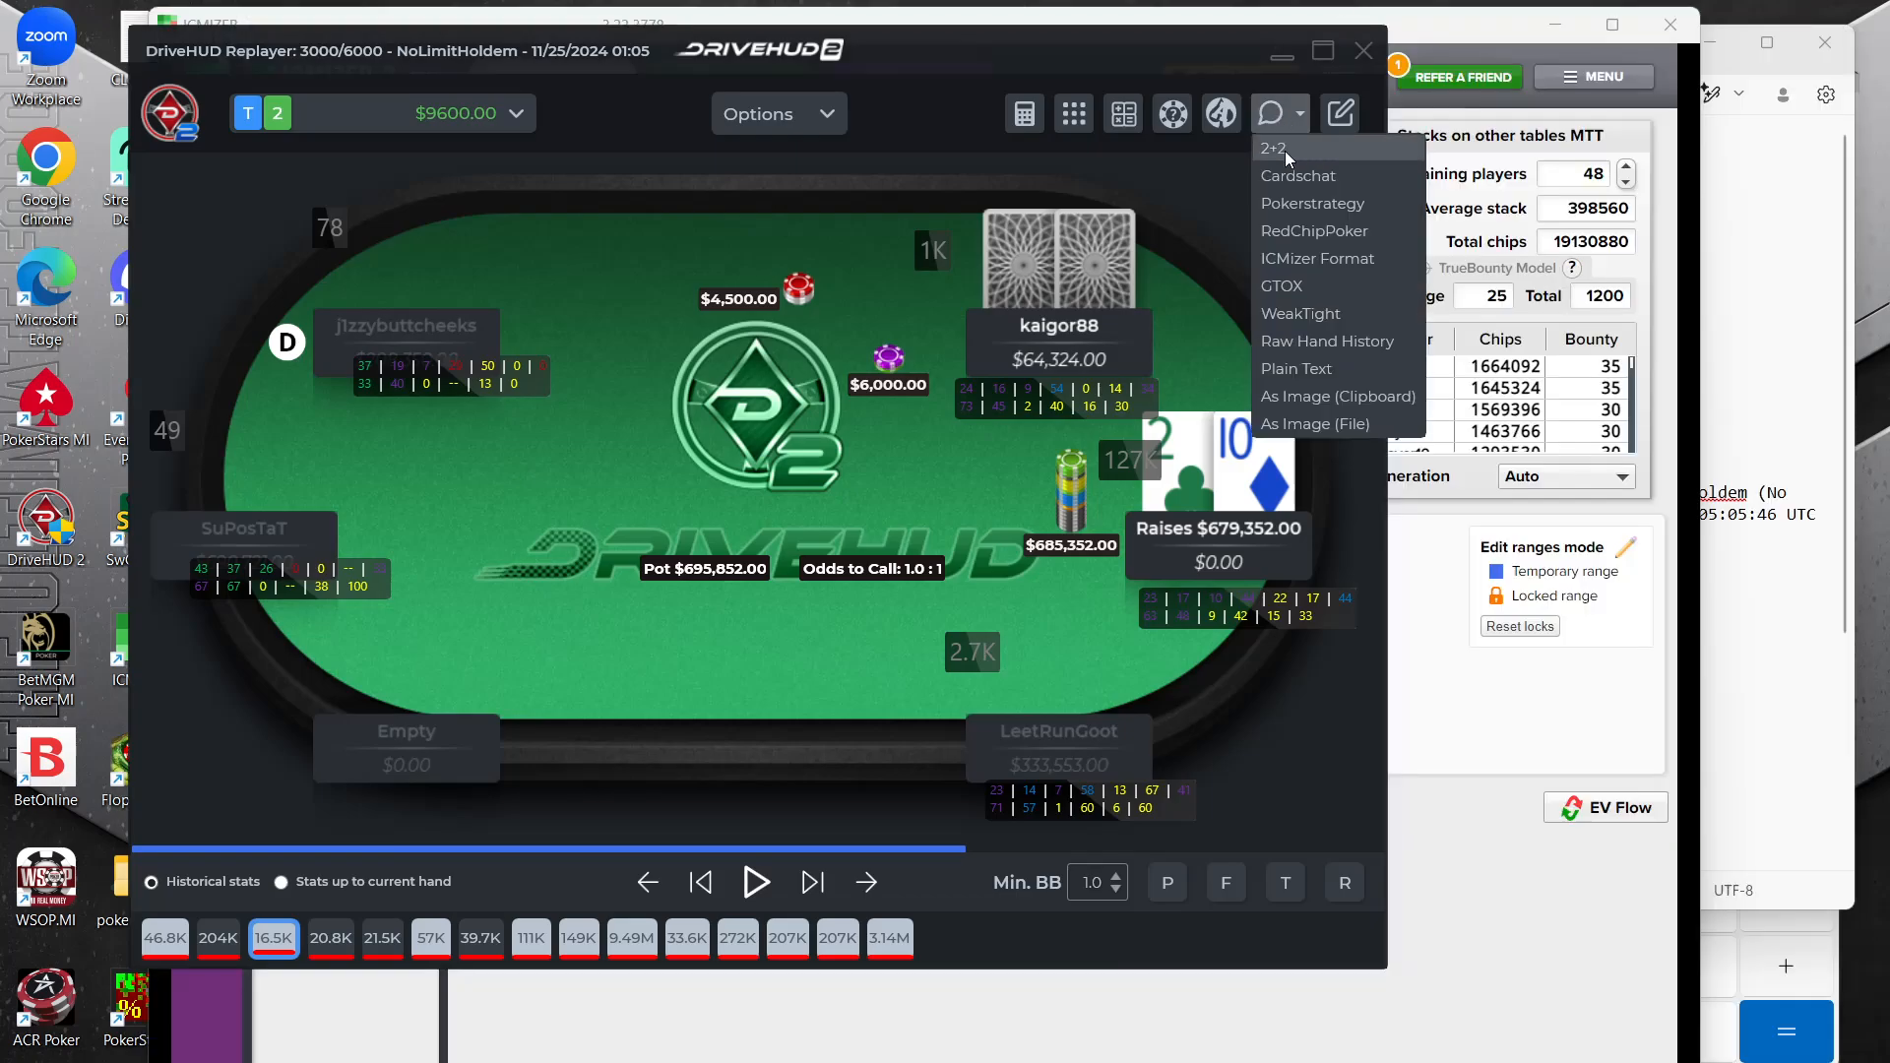
left_click(1307, 345)
left_click(734, 564)
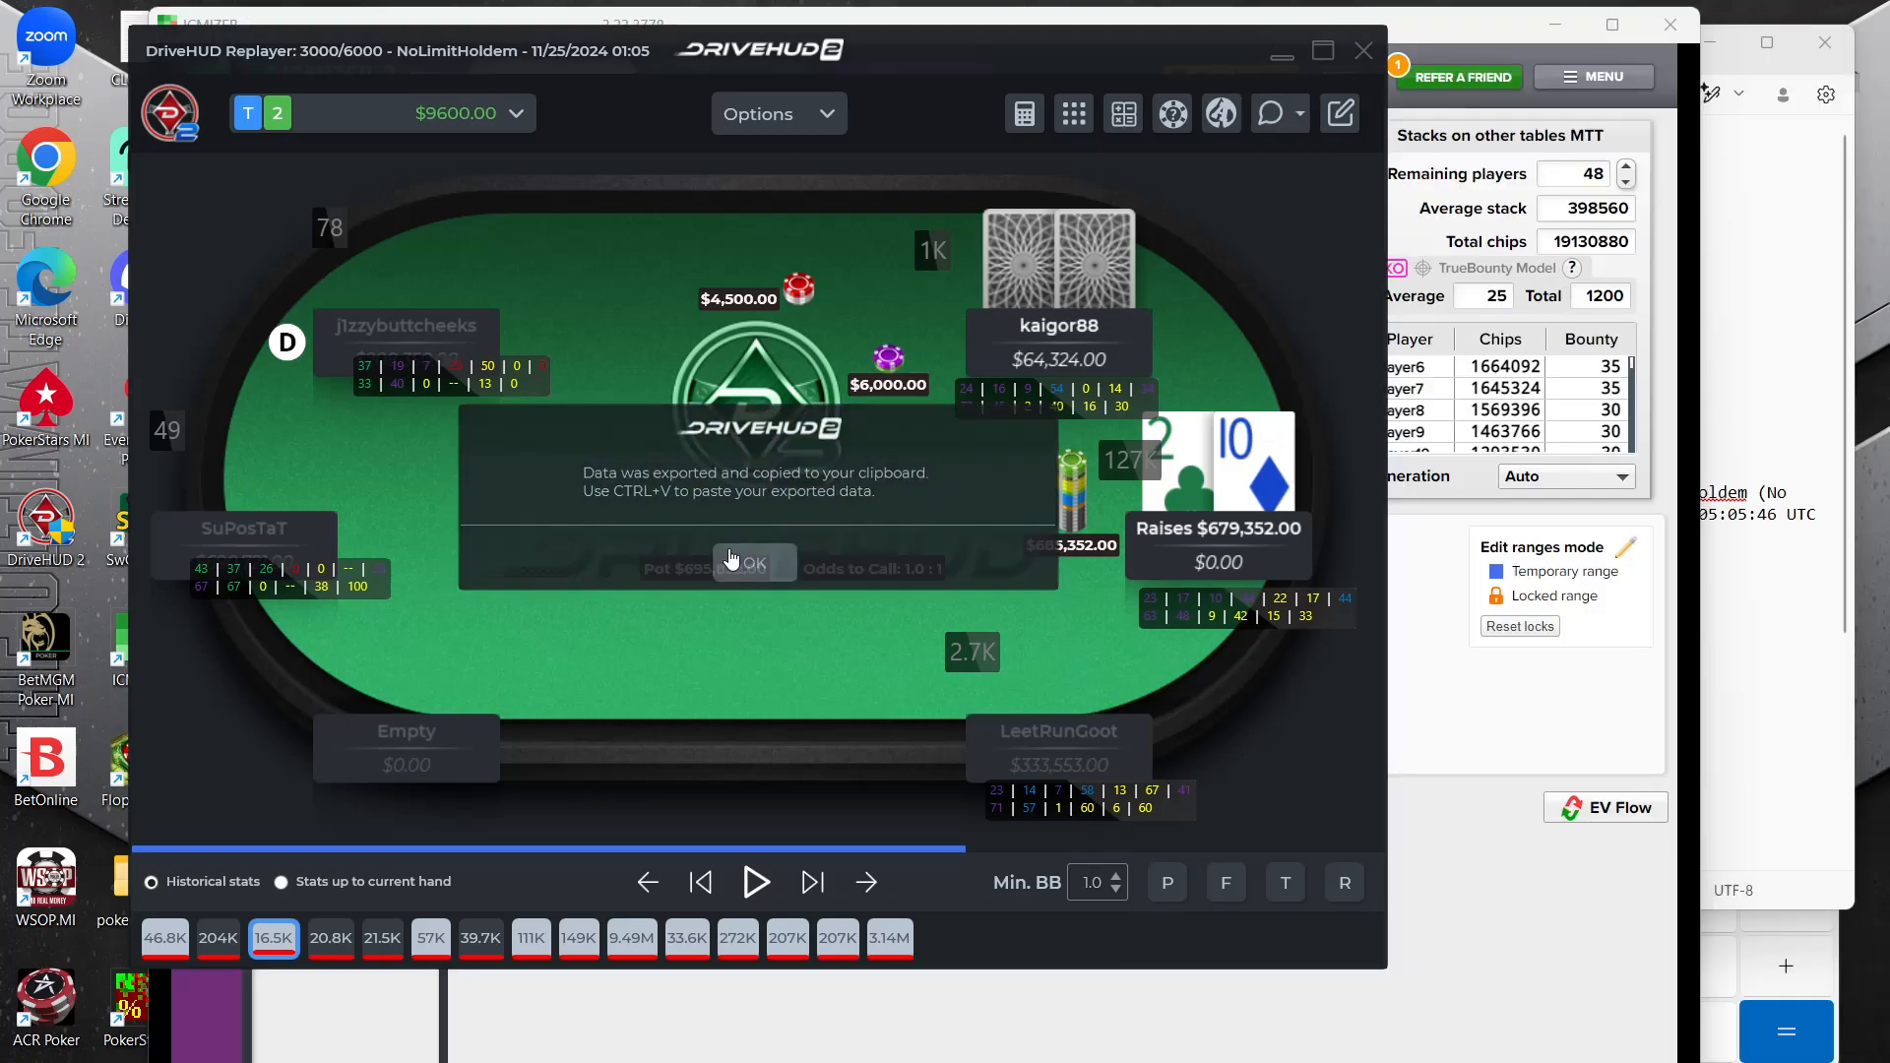
left_click(1411, 766)
left_click(367, 214)
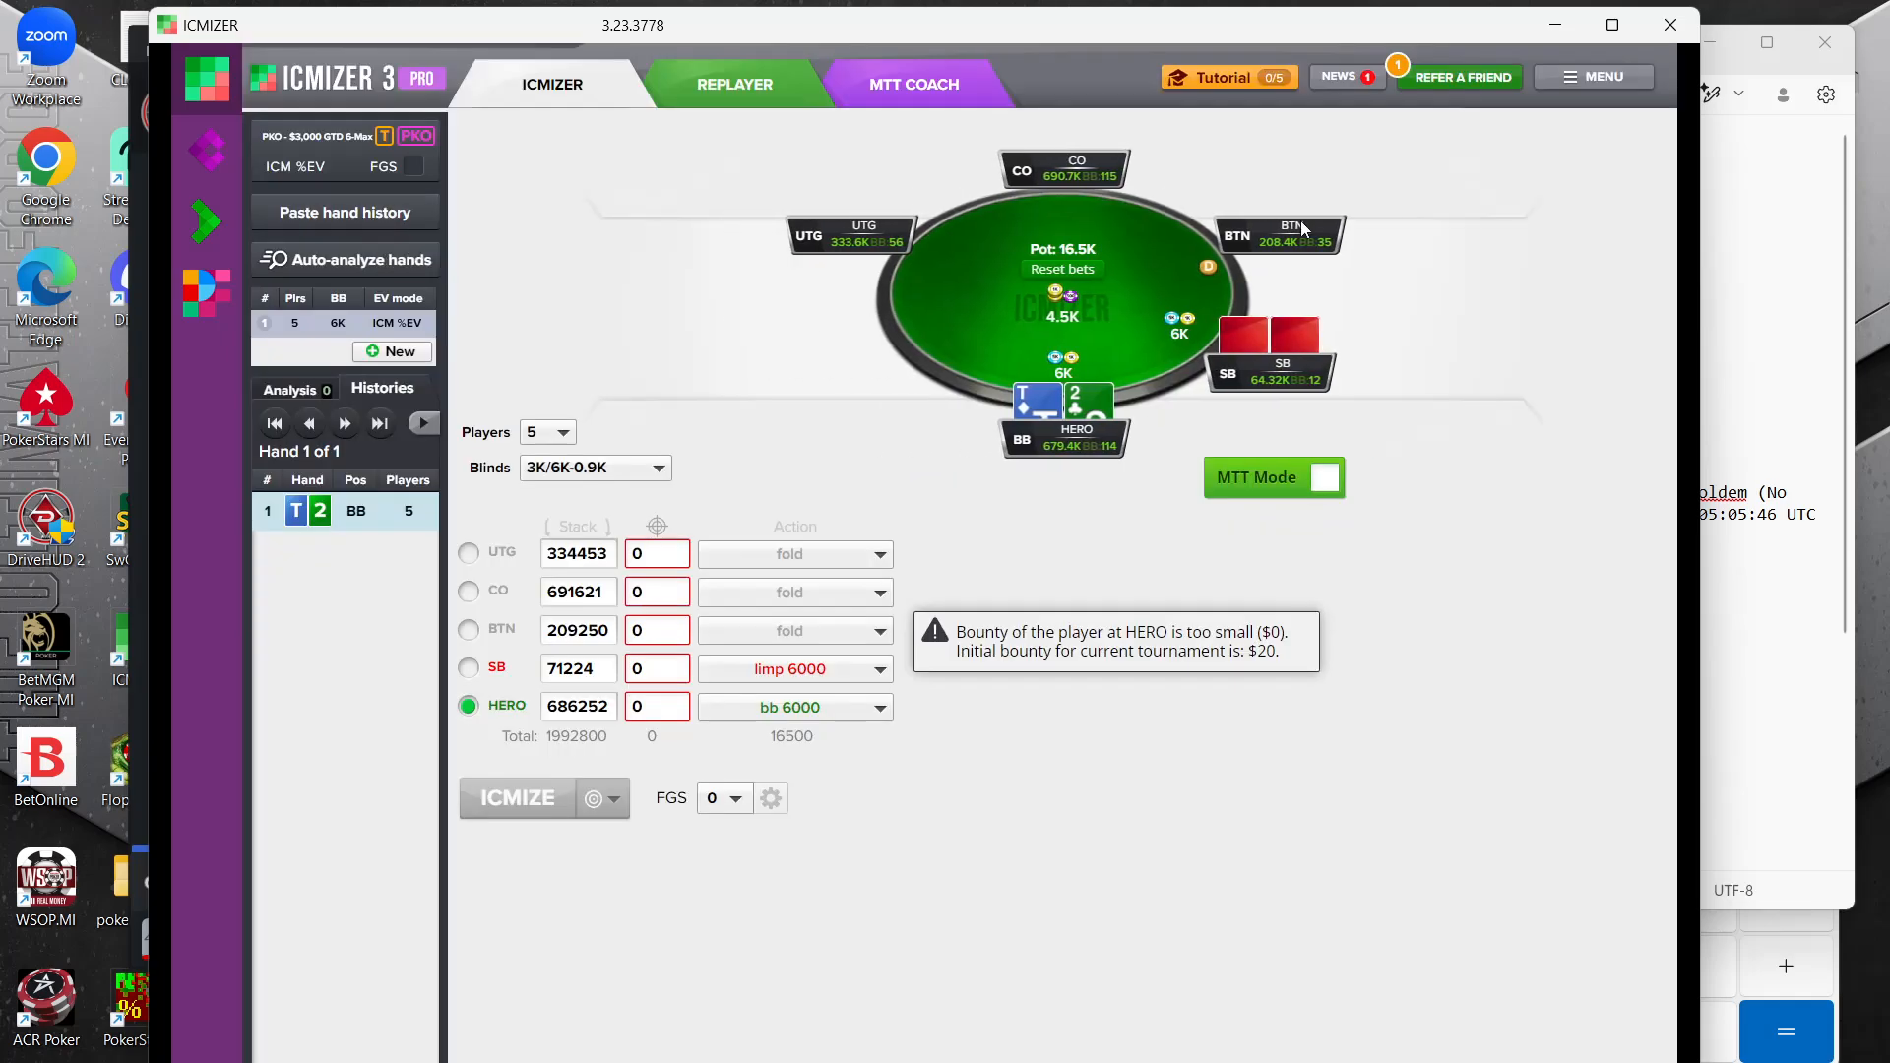
Enable MTT mode and arrange the ICMIZER and T2 notes windows side by side so the bounty list is readable
left_click(1325, 478)
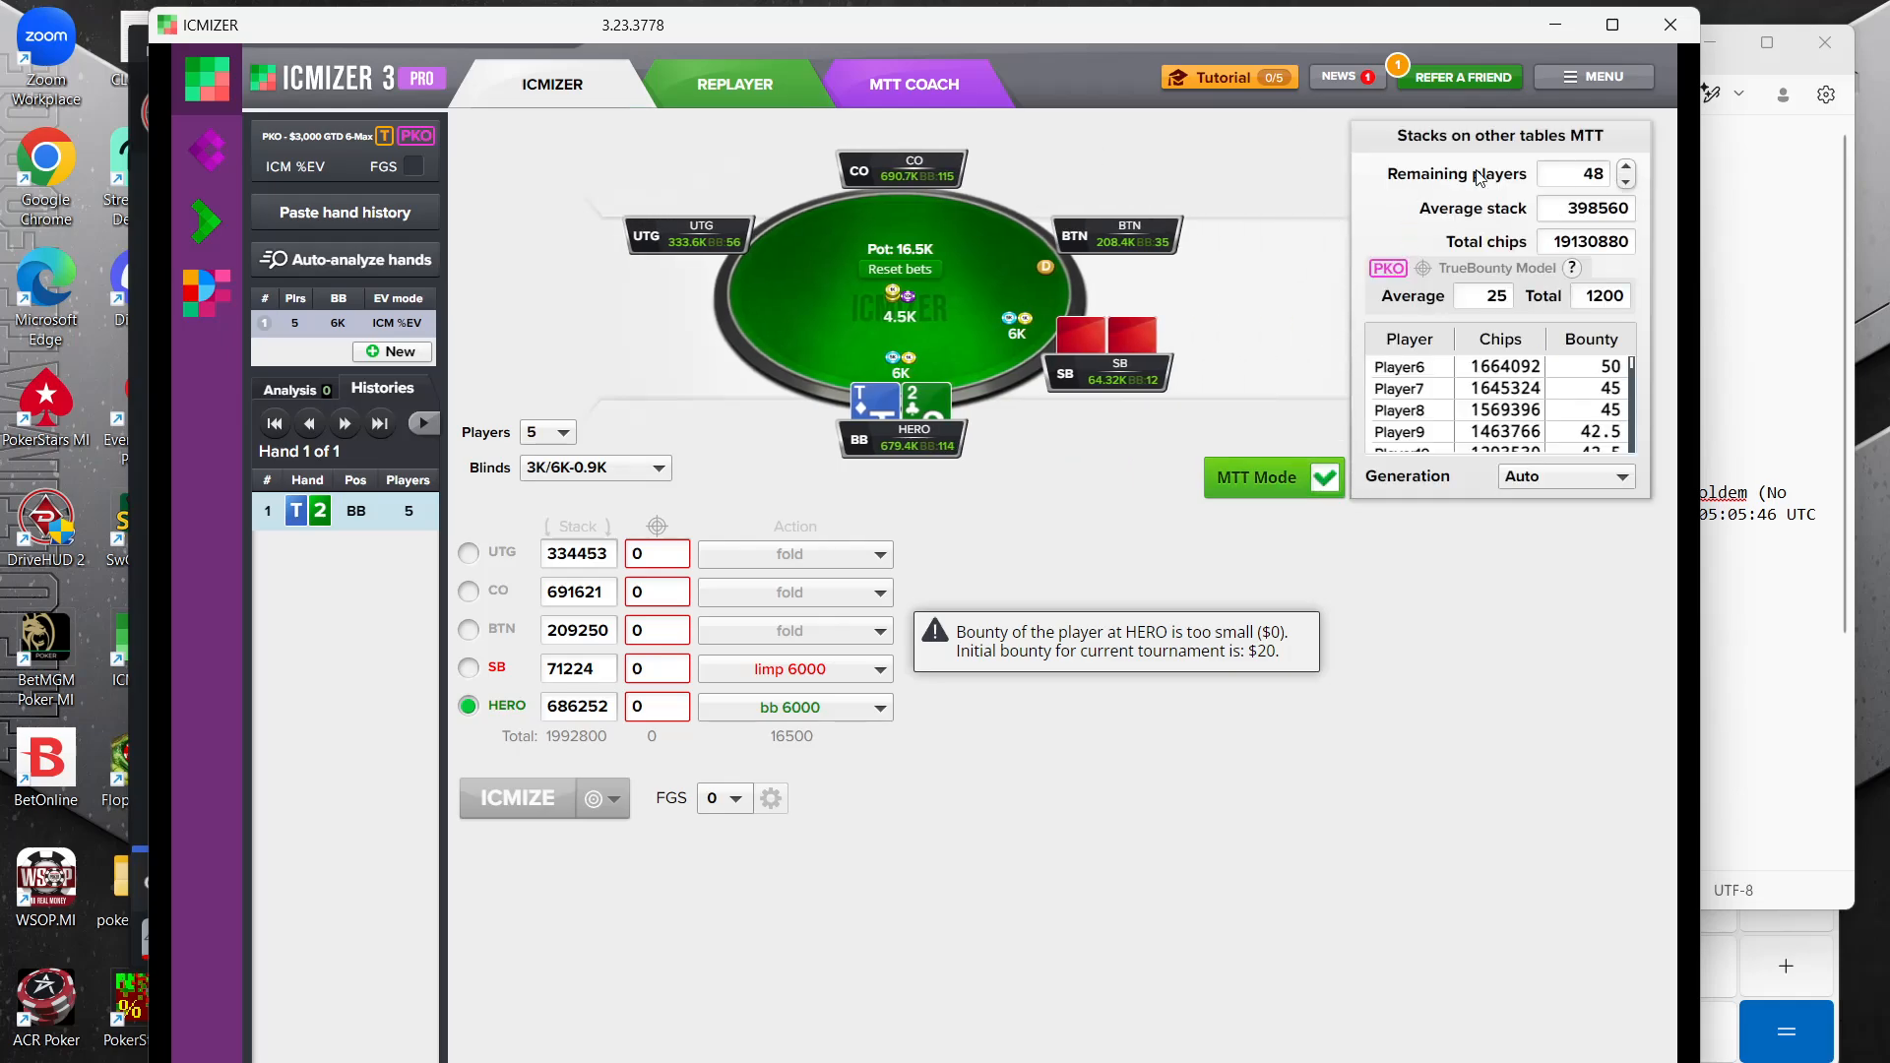
left_click(1821, 329)
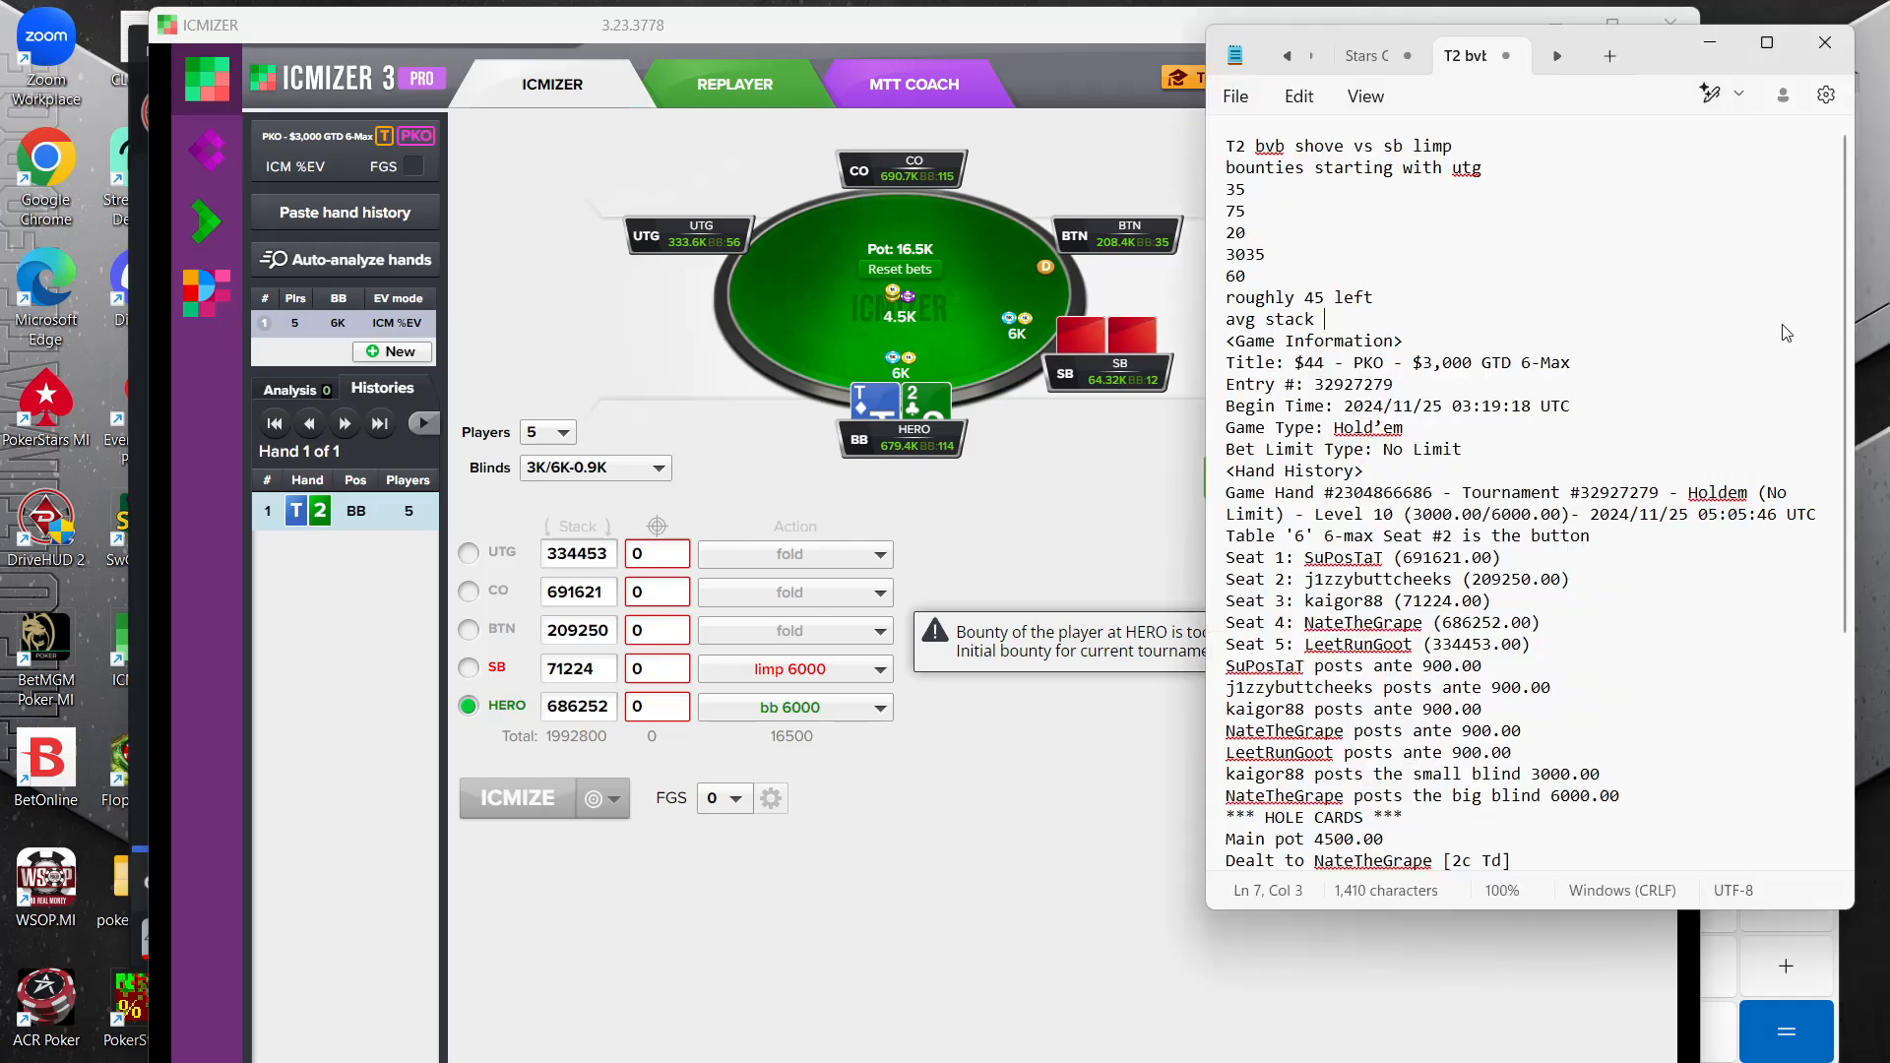
left_click(657, 566)
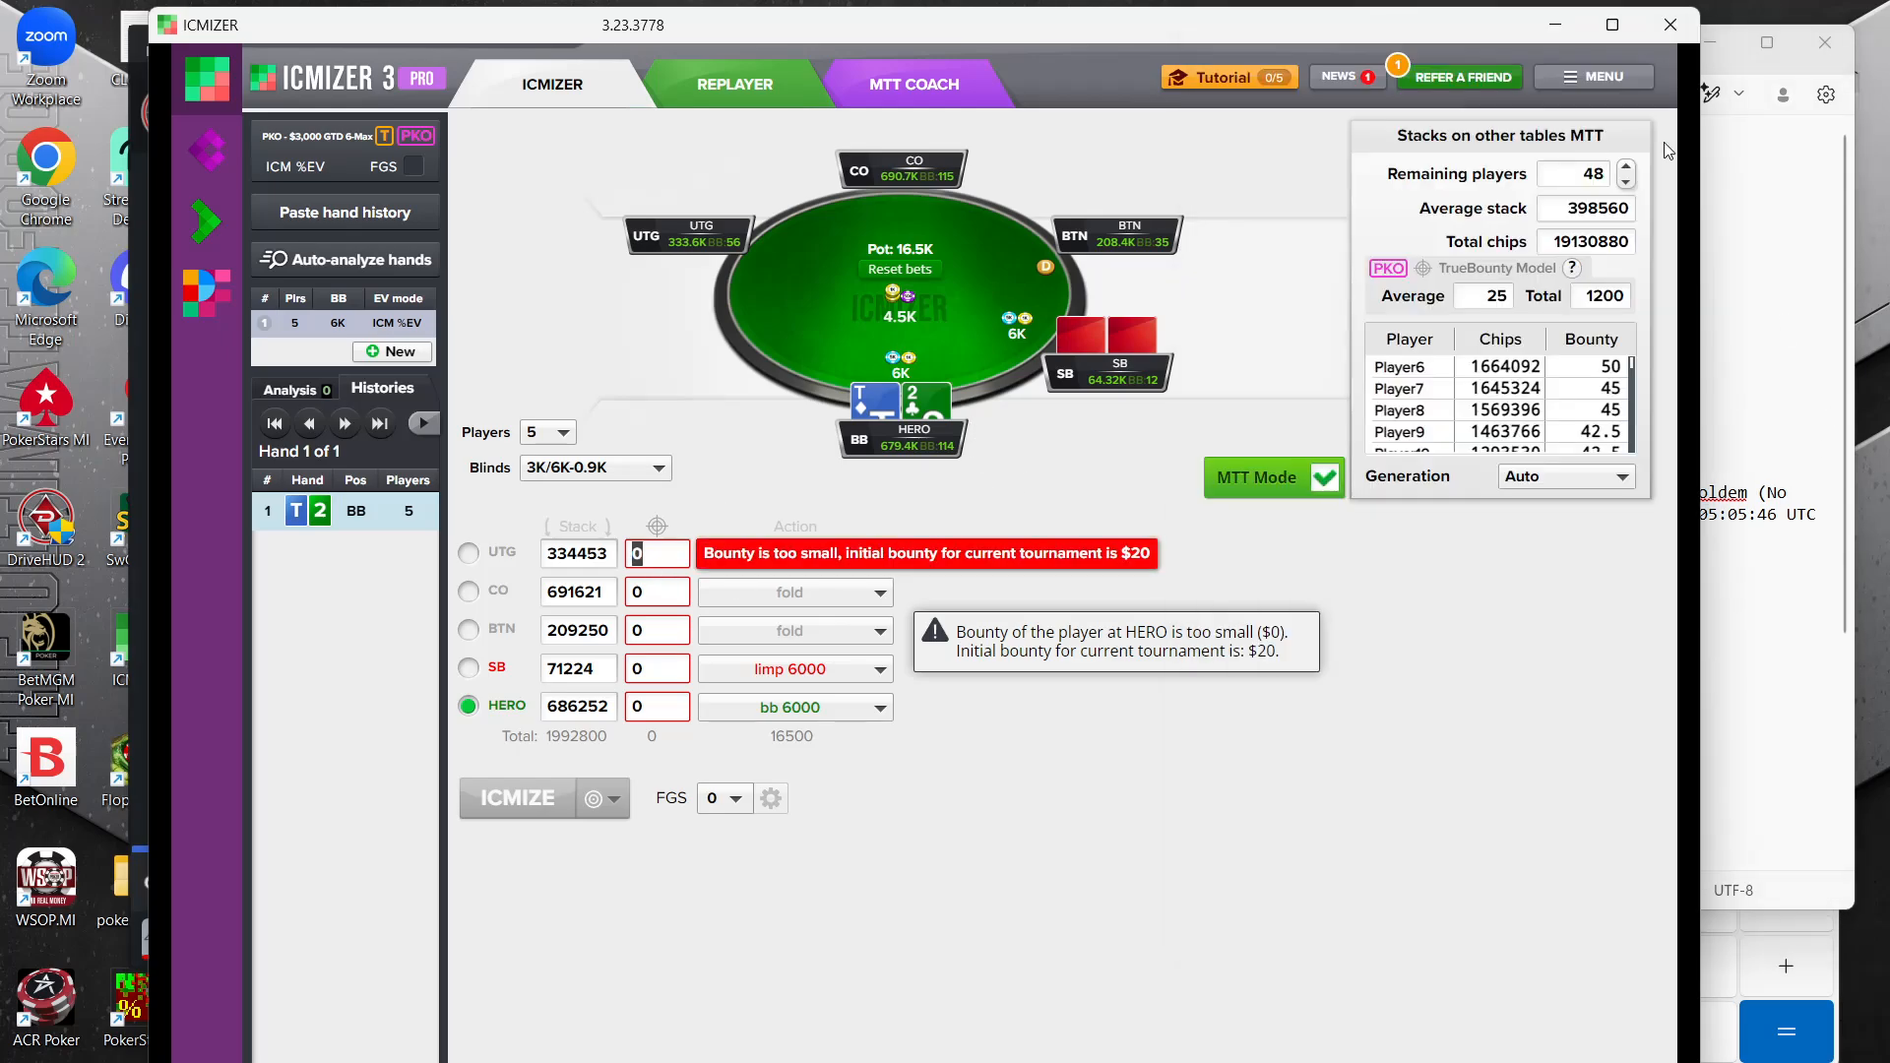
left_click(1802, 251)
left_click_drag(1603, 43, 1700, 173)
left_click_drag(1373, 11, 997, 11)
left_click(1496, 325)
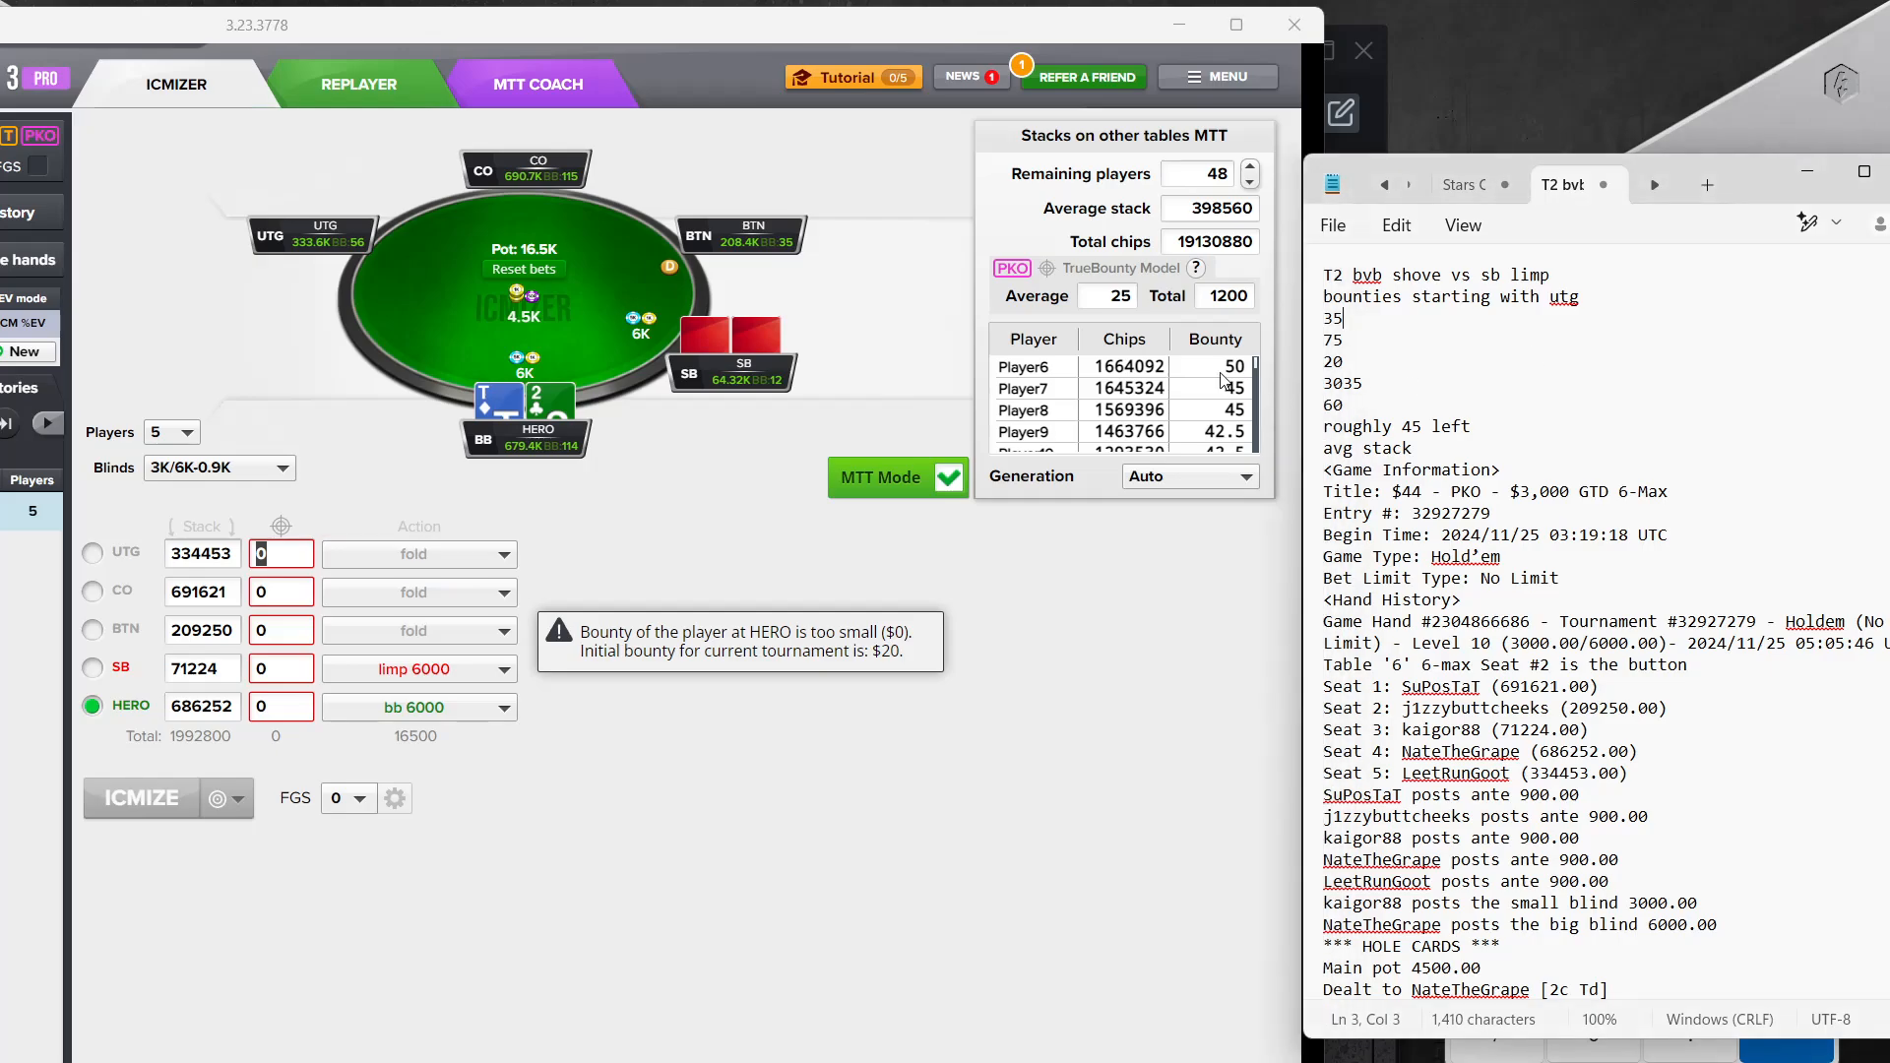
Set the UTG player's bounty to 35 and the CO player's bounty to 75
left_click(271, 556)
type("35")
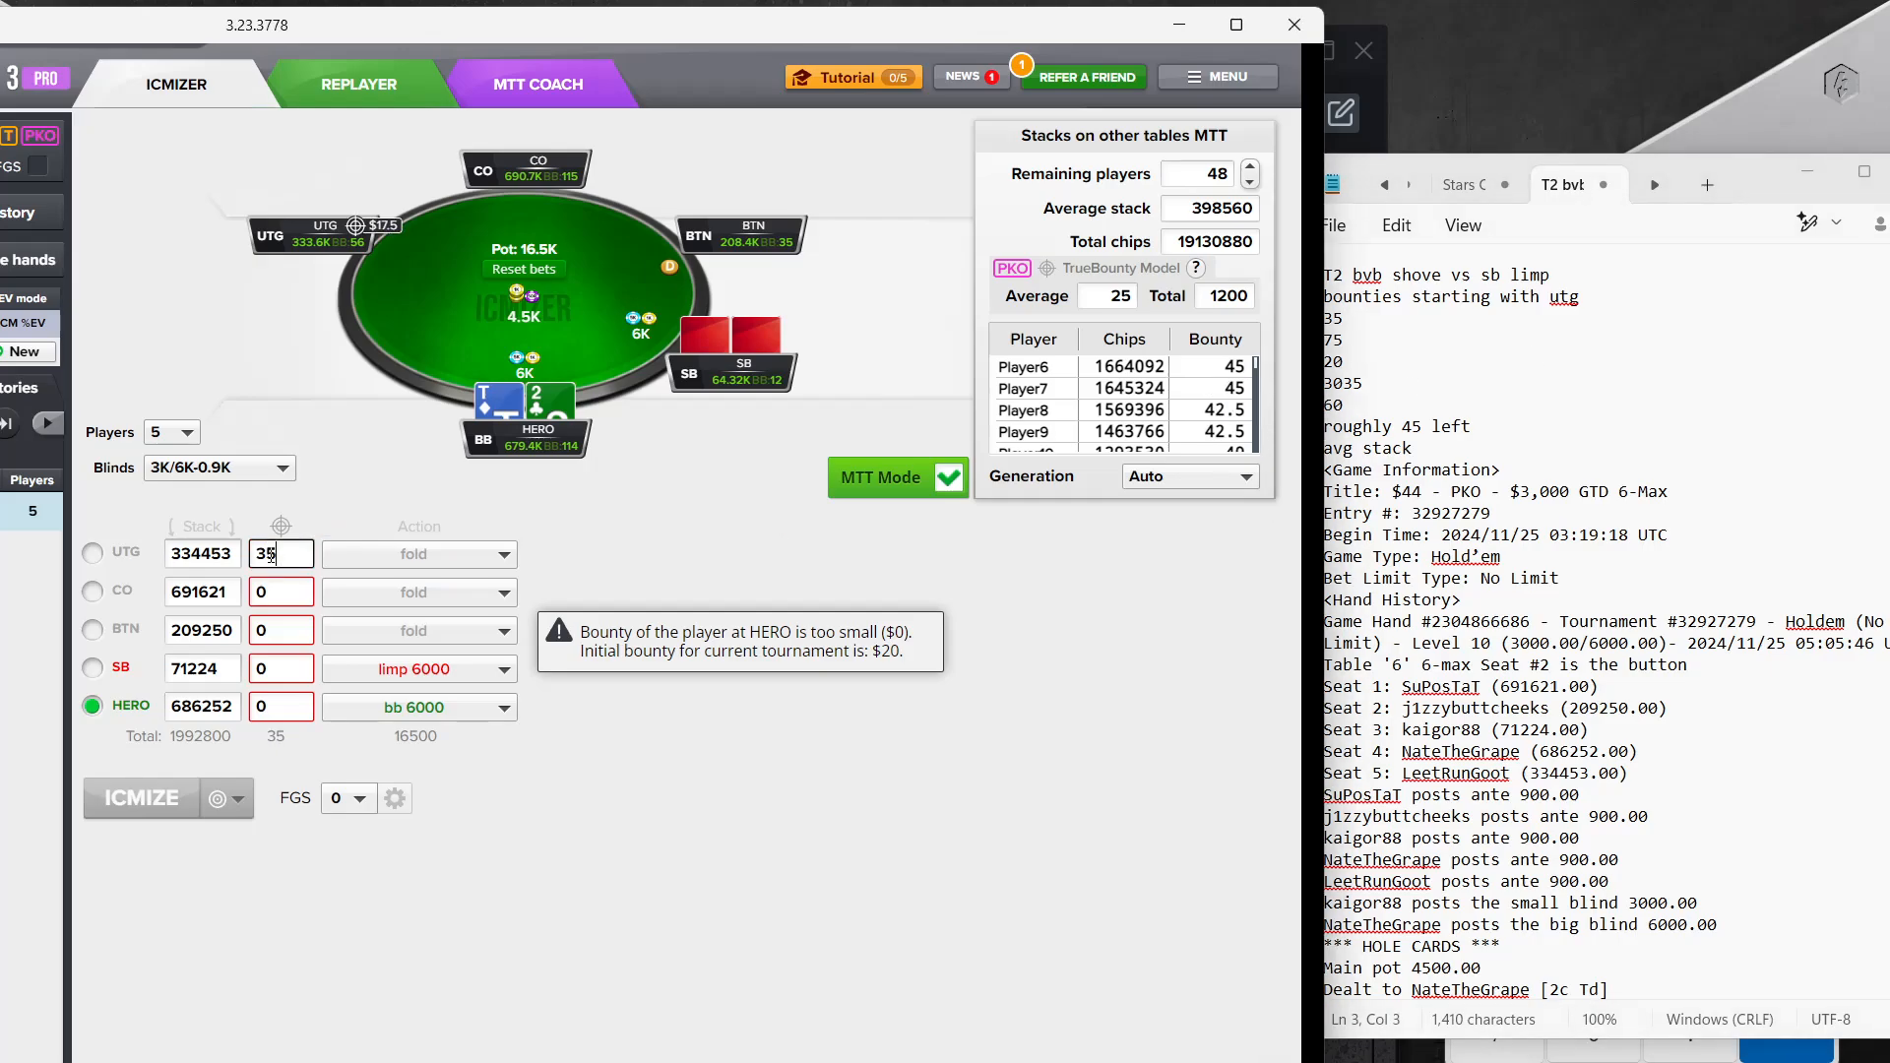
type("75")
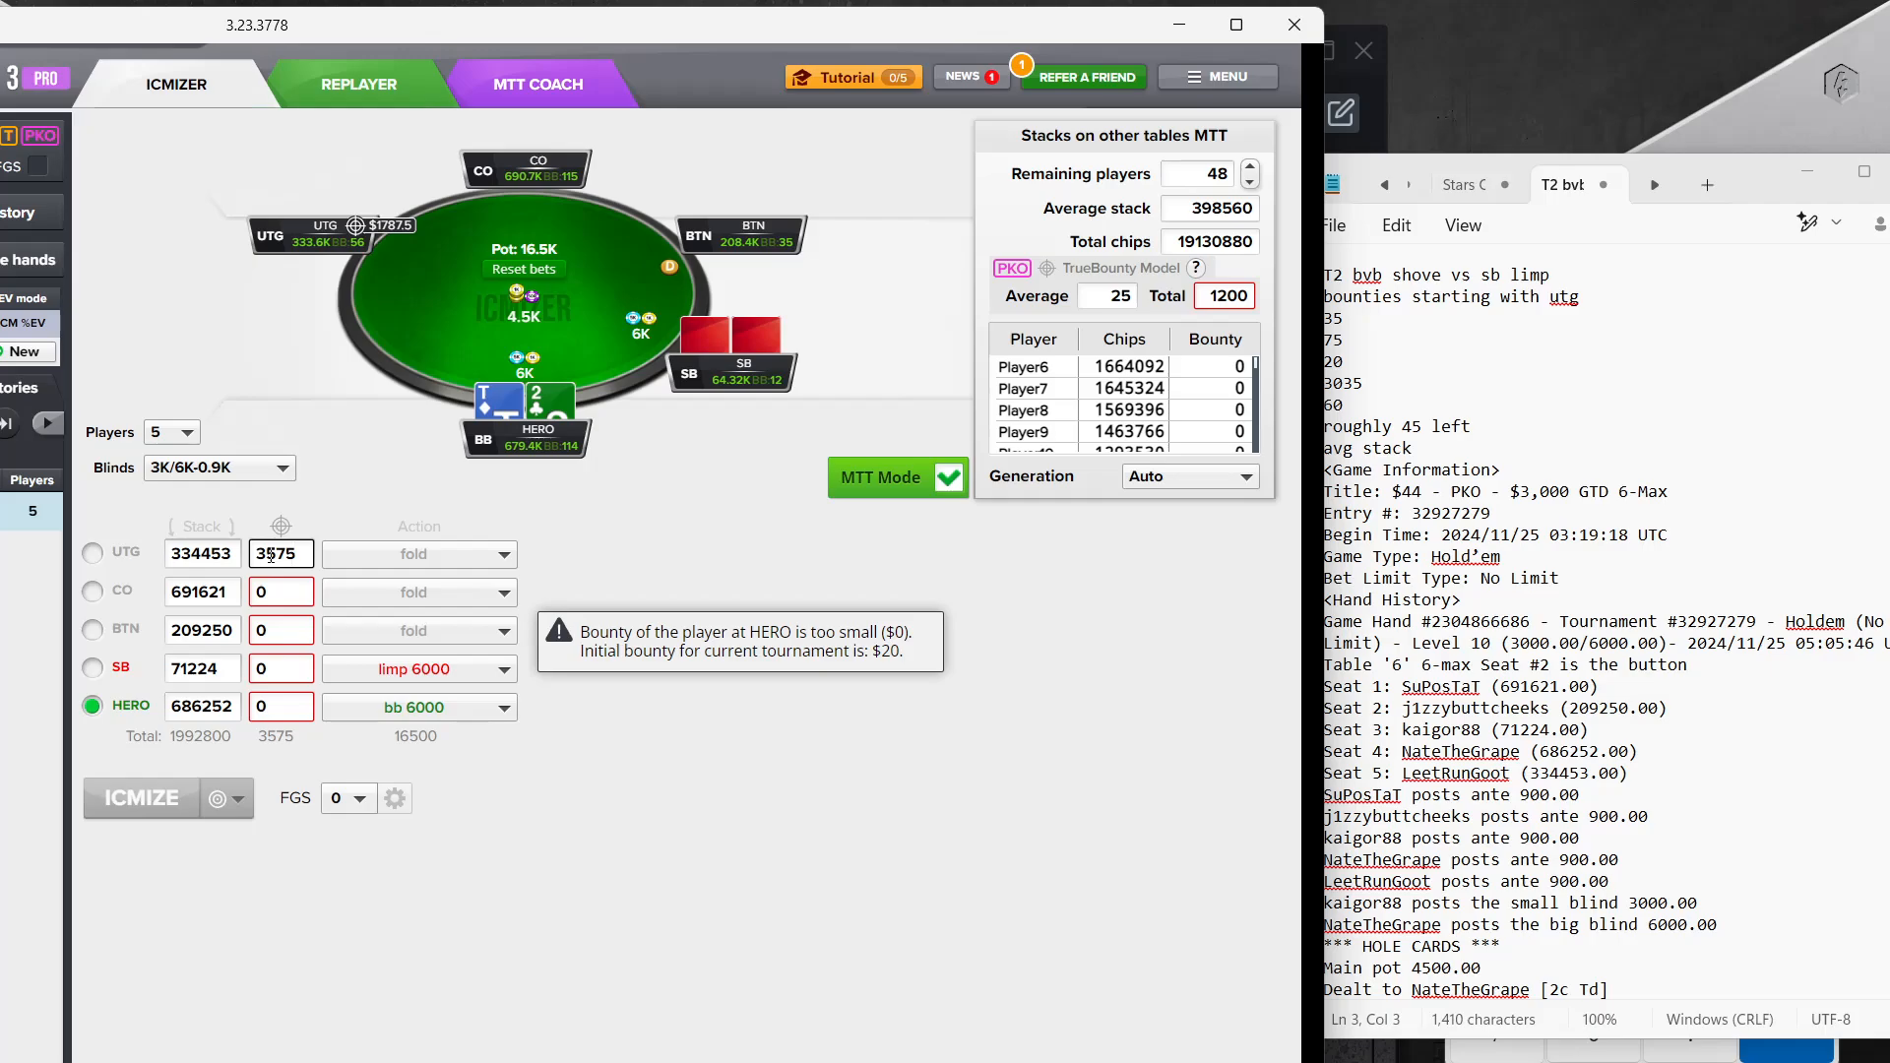
double_click(271, 556)
type("35")
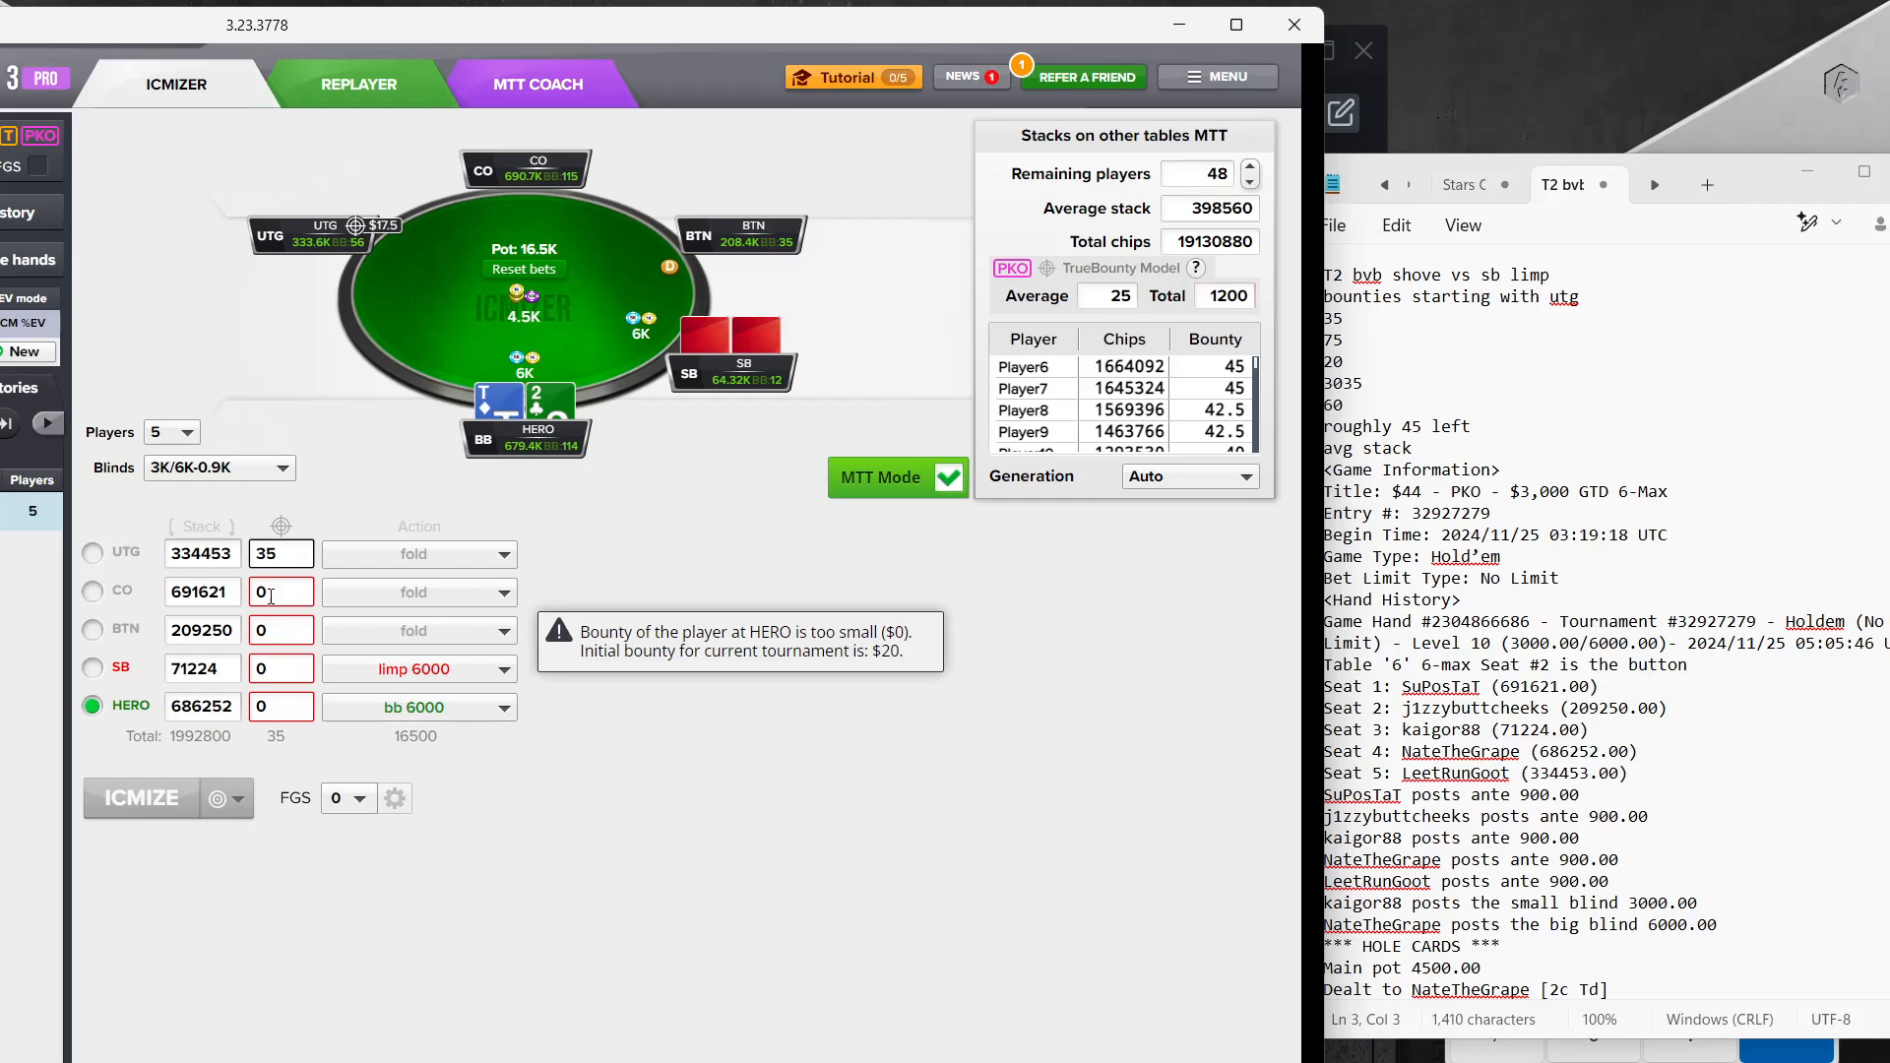
left_click(271, 596)
type("74")
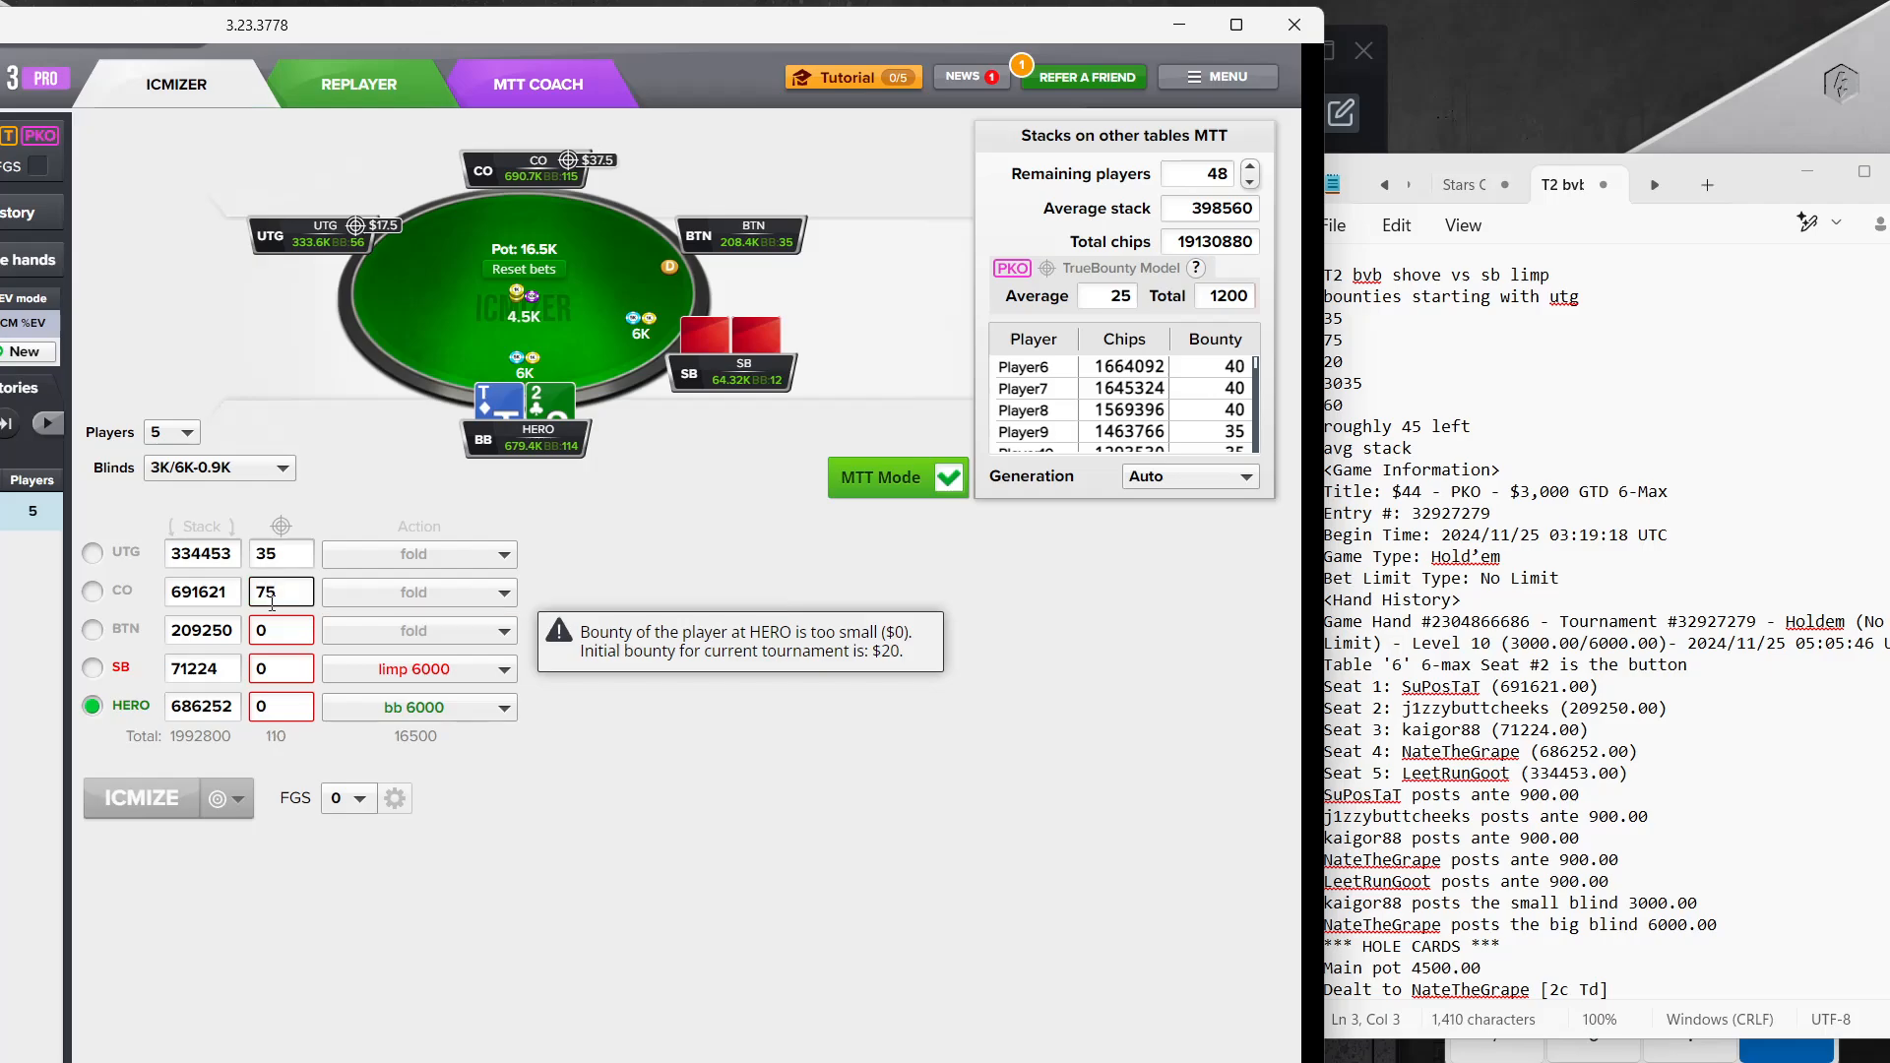
Set the bounties to 20 for the BTN, 30 for the SB and 60 for the hero
left_click(286, 631)
type("20")
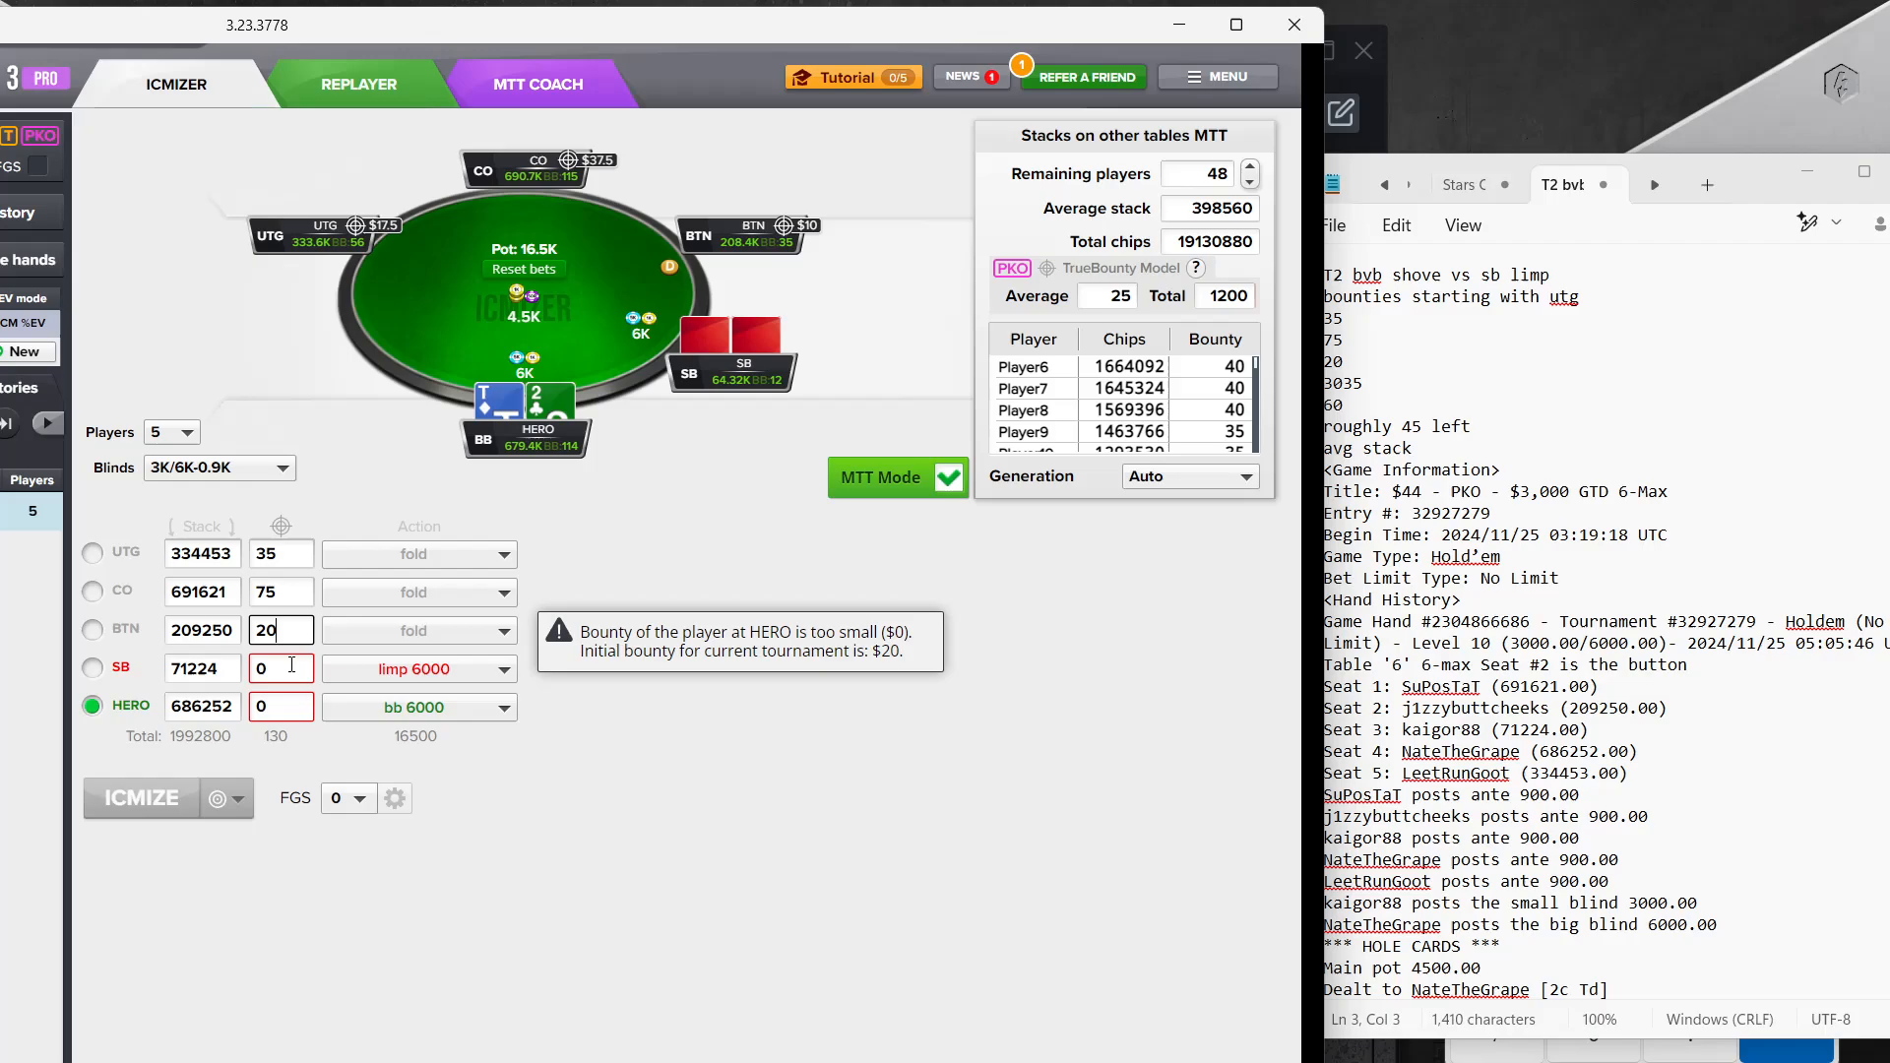
left_click(291, 665)
type("30")
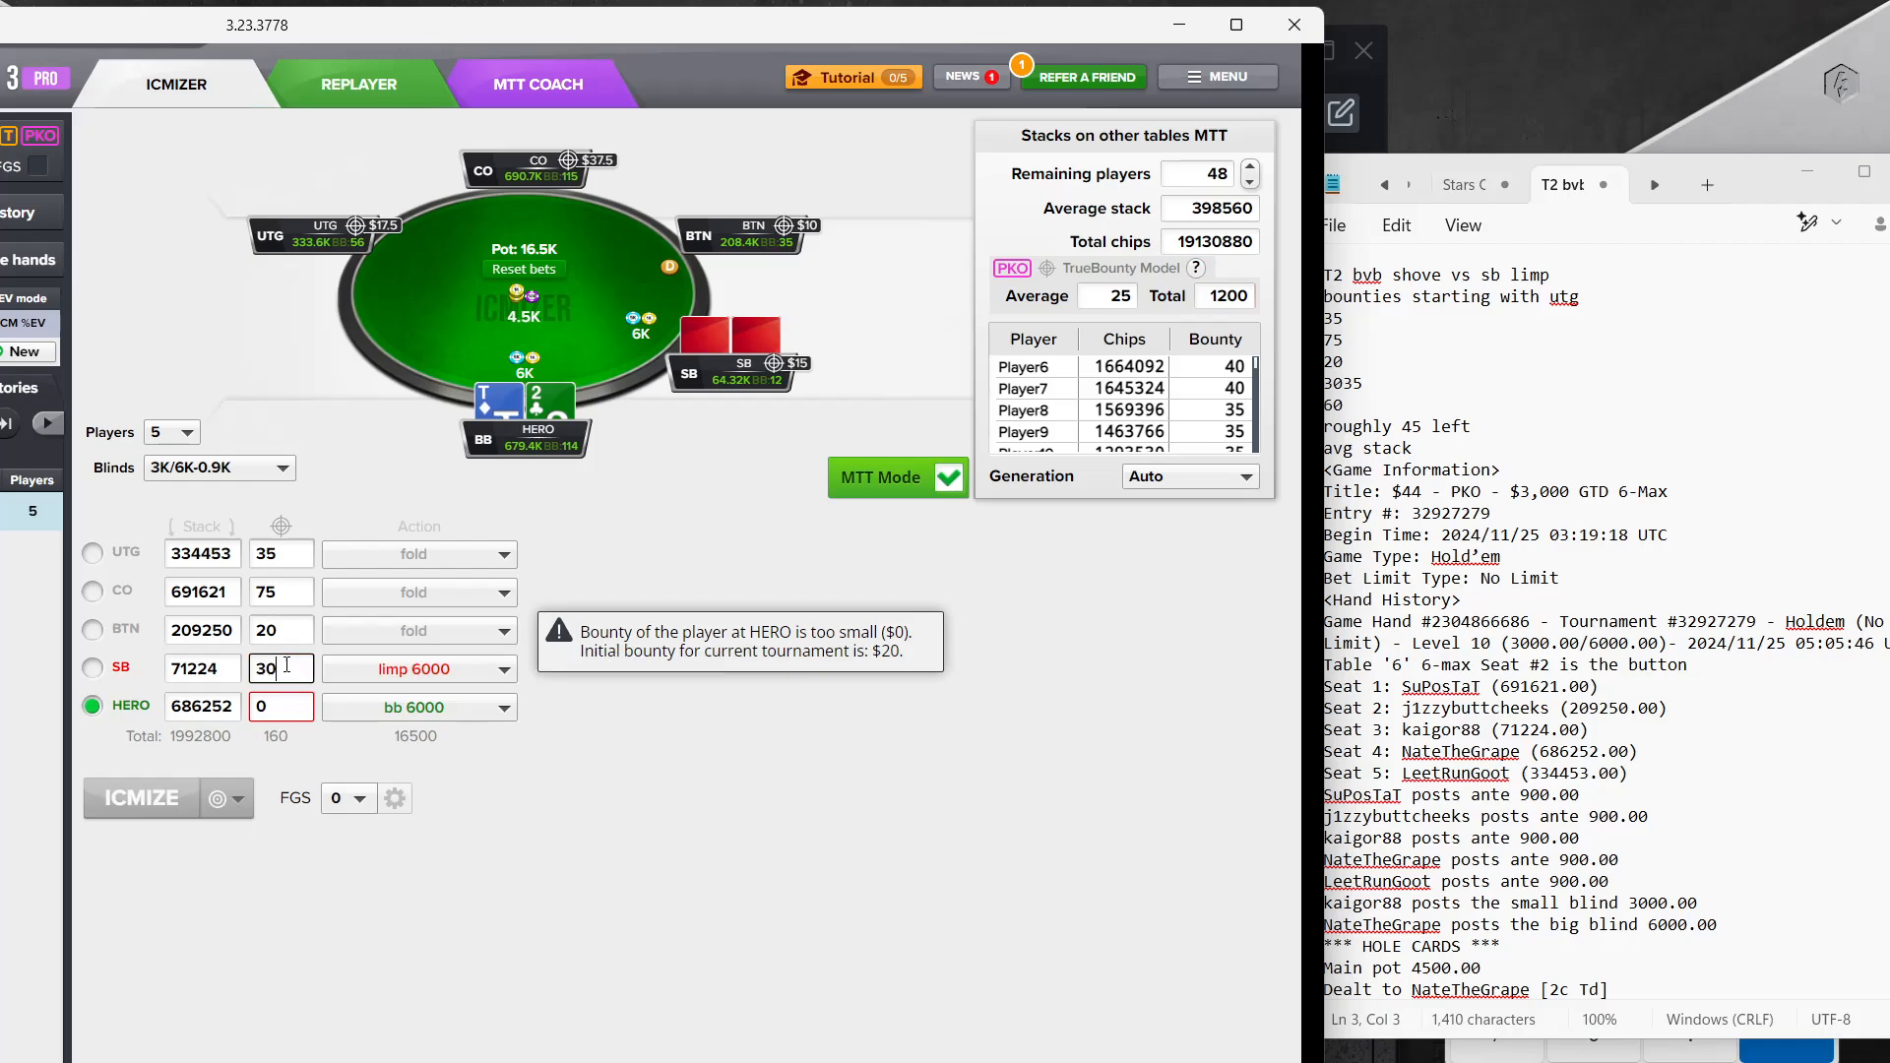
left_click(283, 709)
type("60")
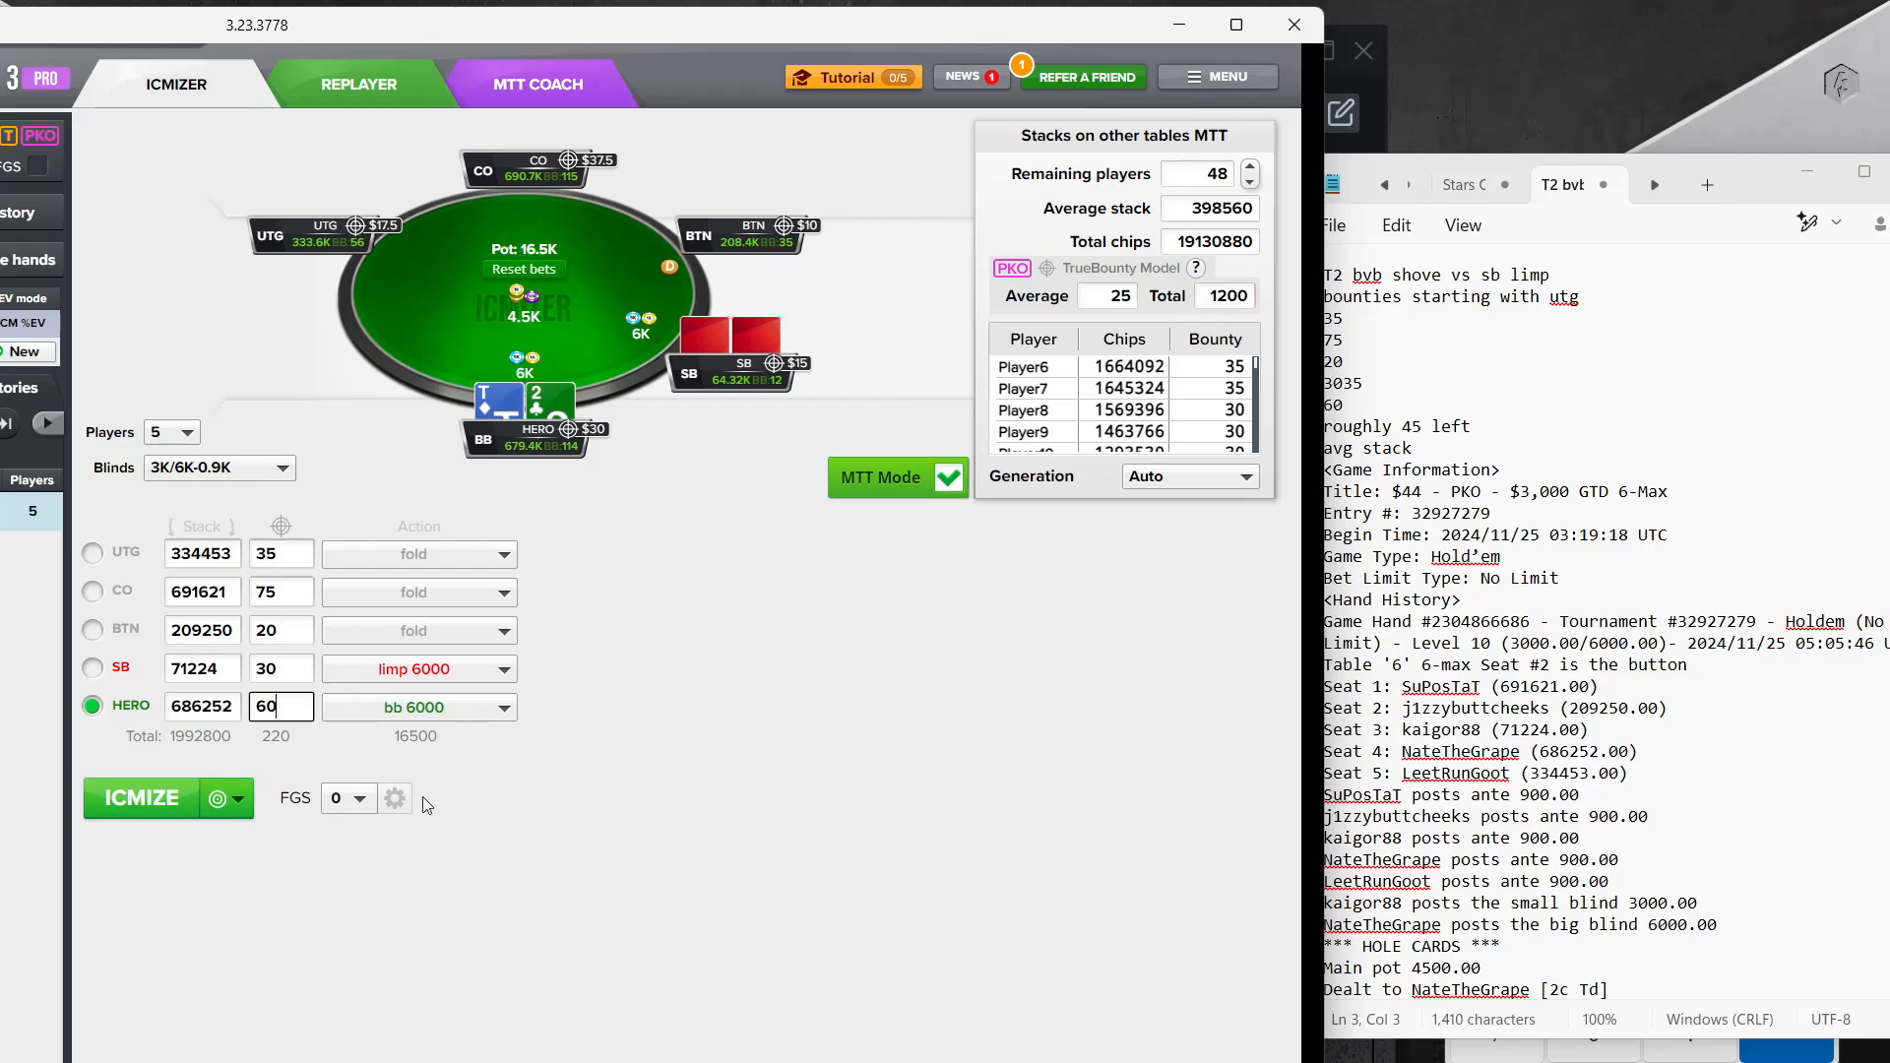
Calculate the T2 hand and compare the hero's push range with the small blind's range, including its result for 22
left_click(143, 813)
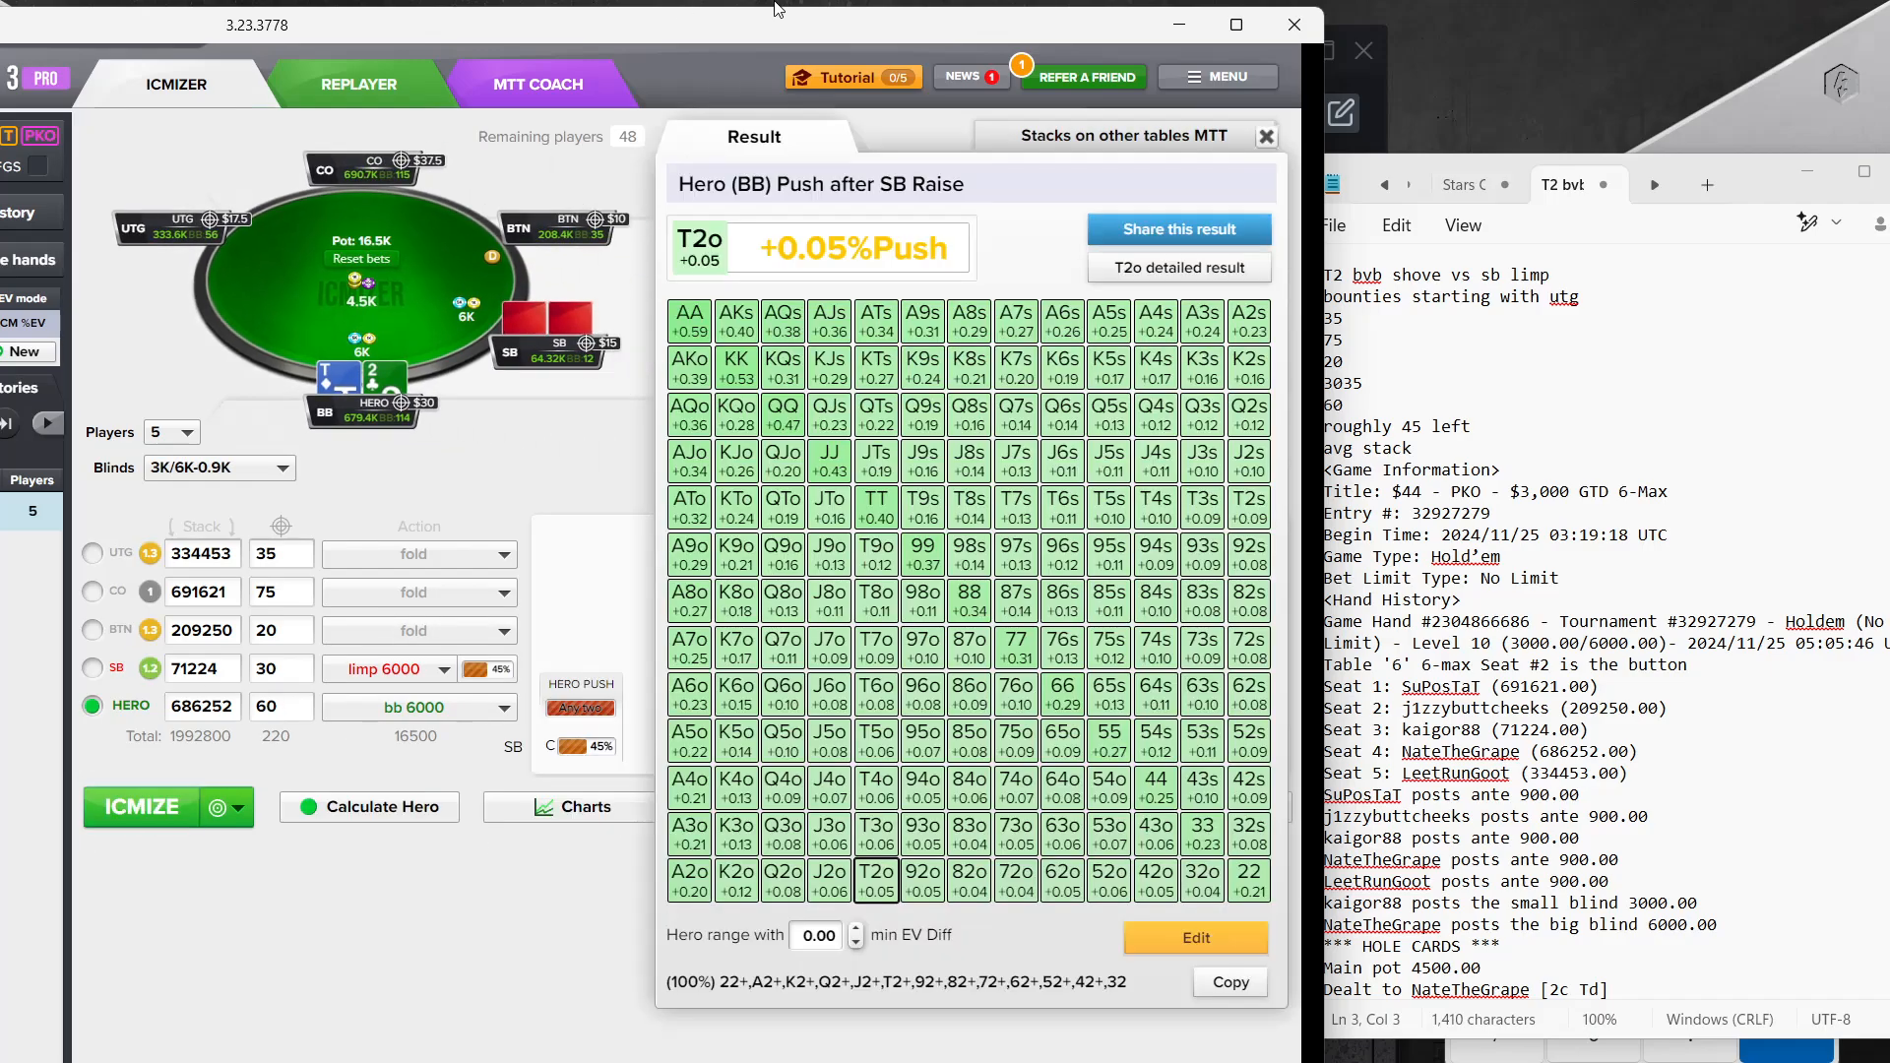
left_click_drag(704, 31, 1016, 32)
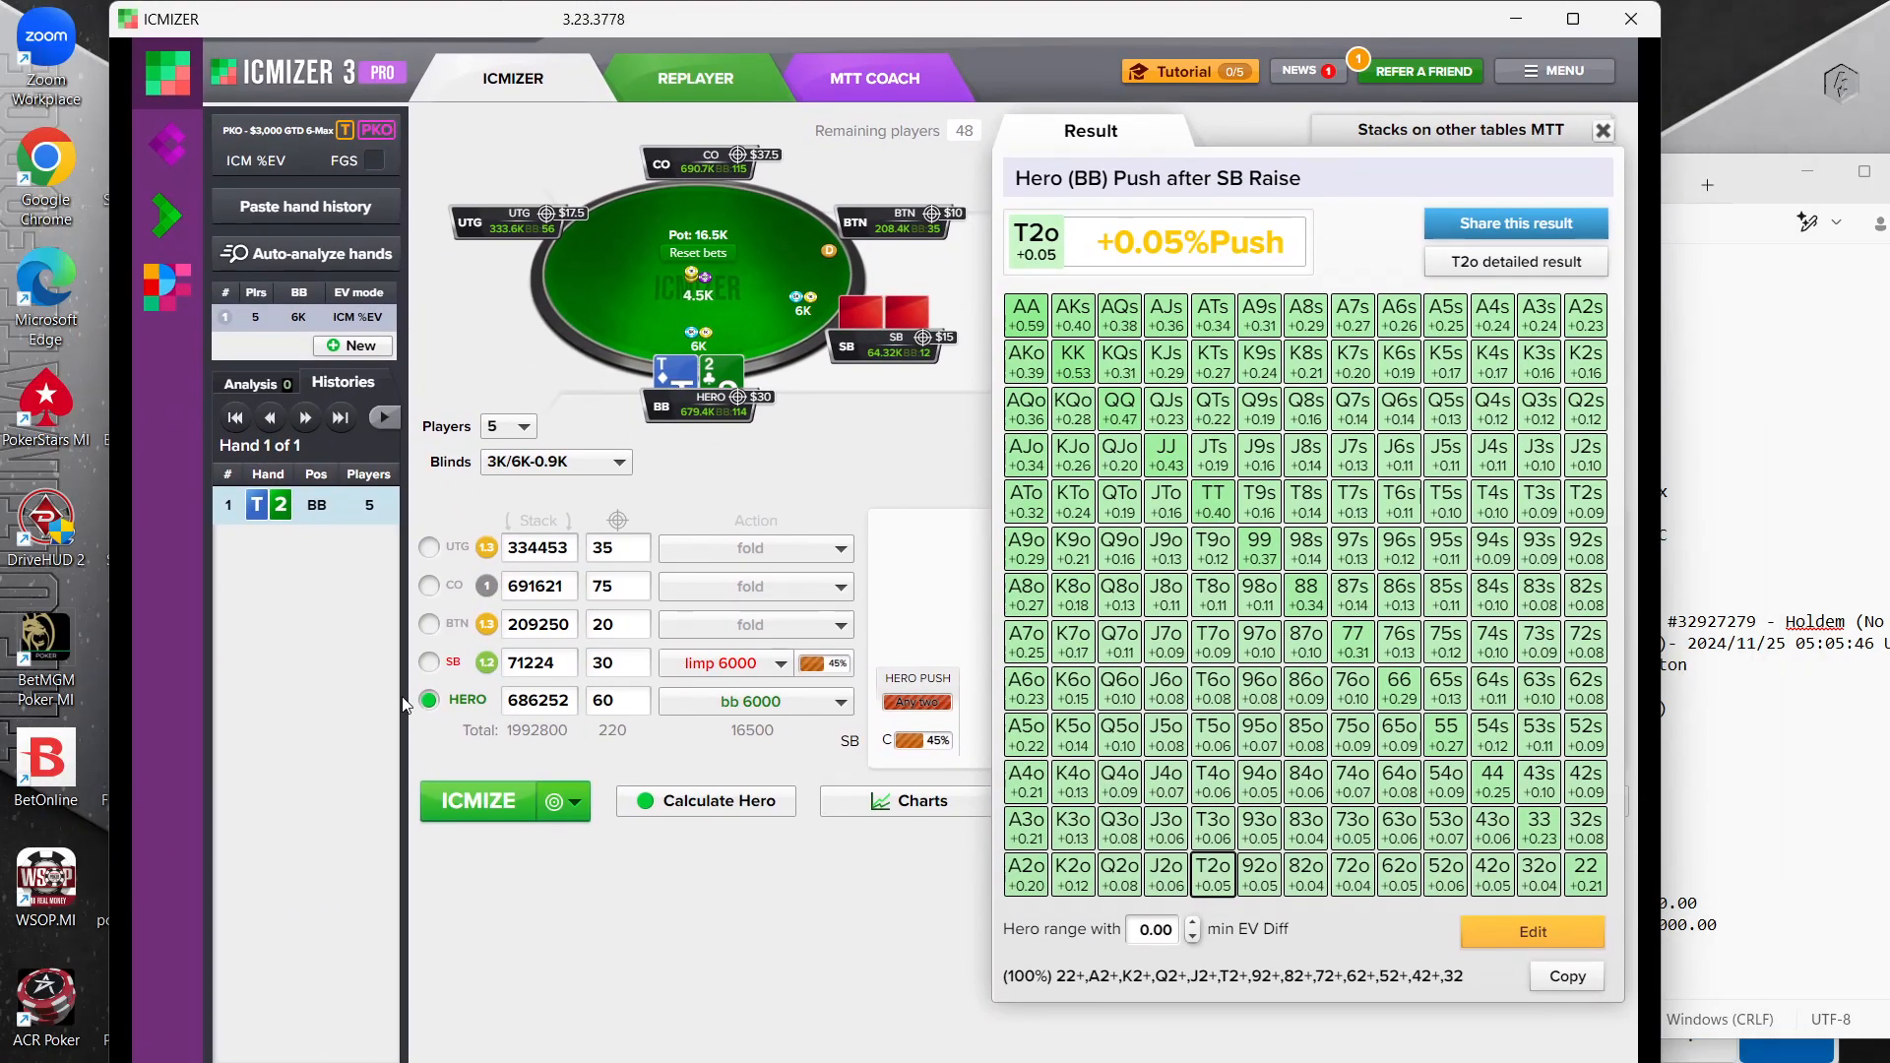
left_click(459, 805)
left_click(825, 663)
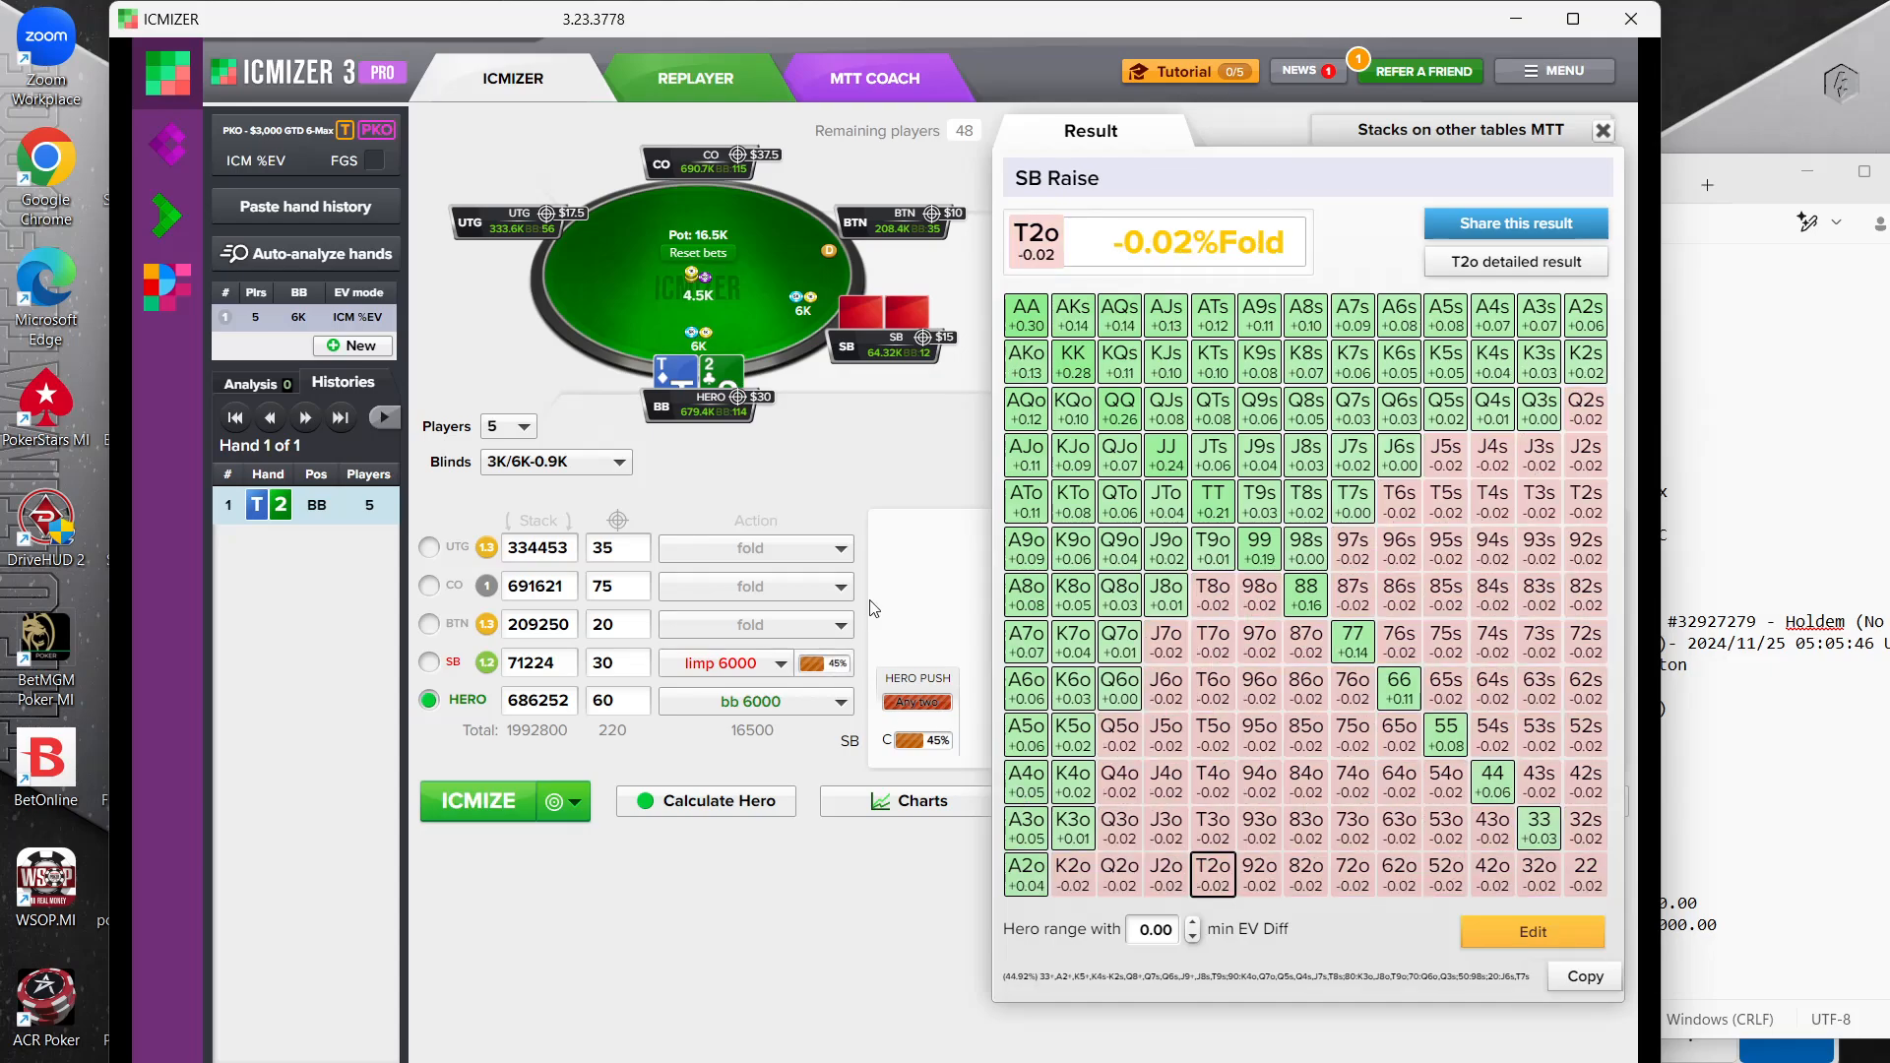
left_click(936, 709)
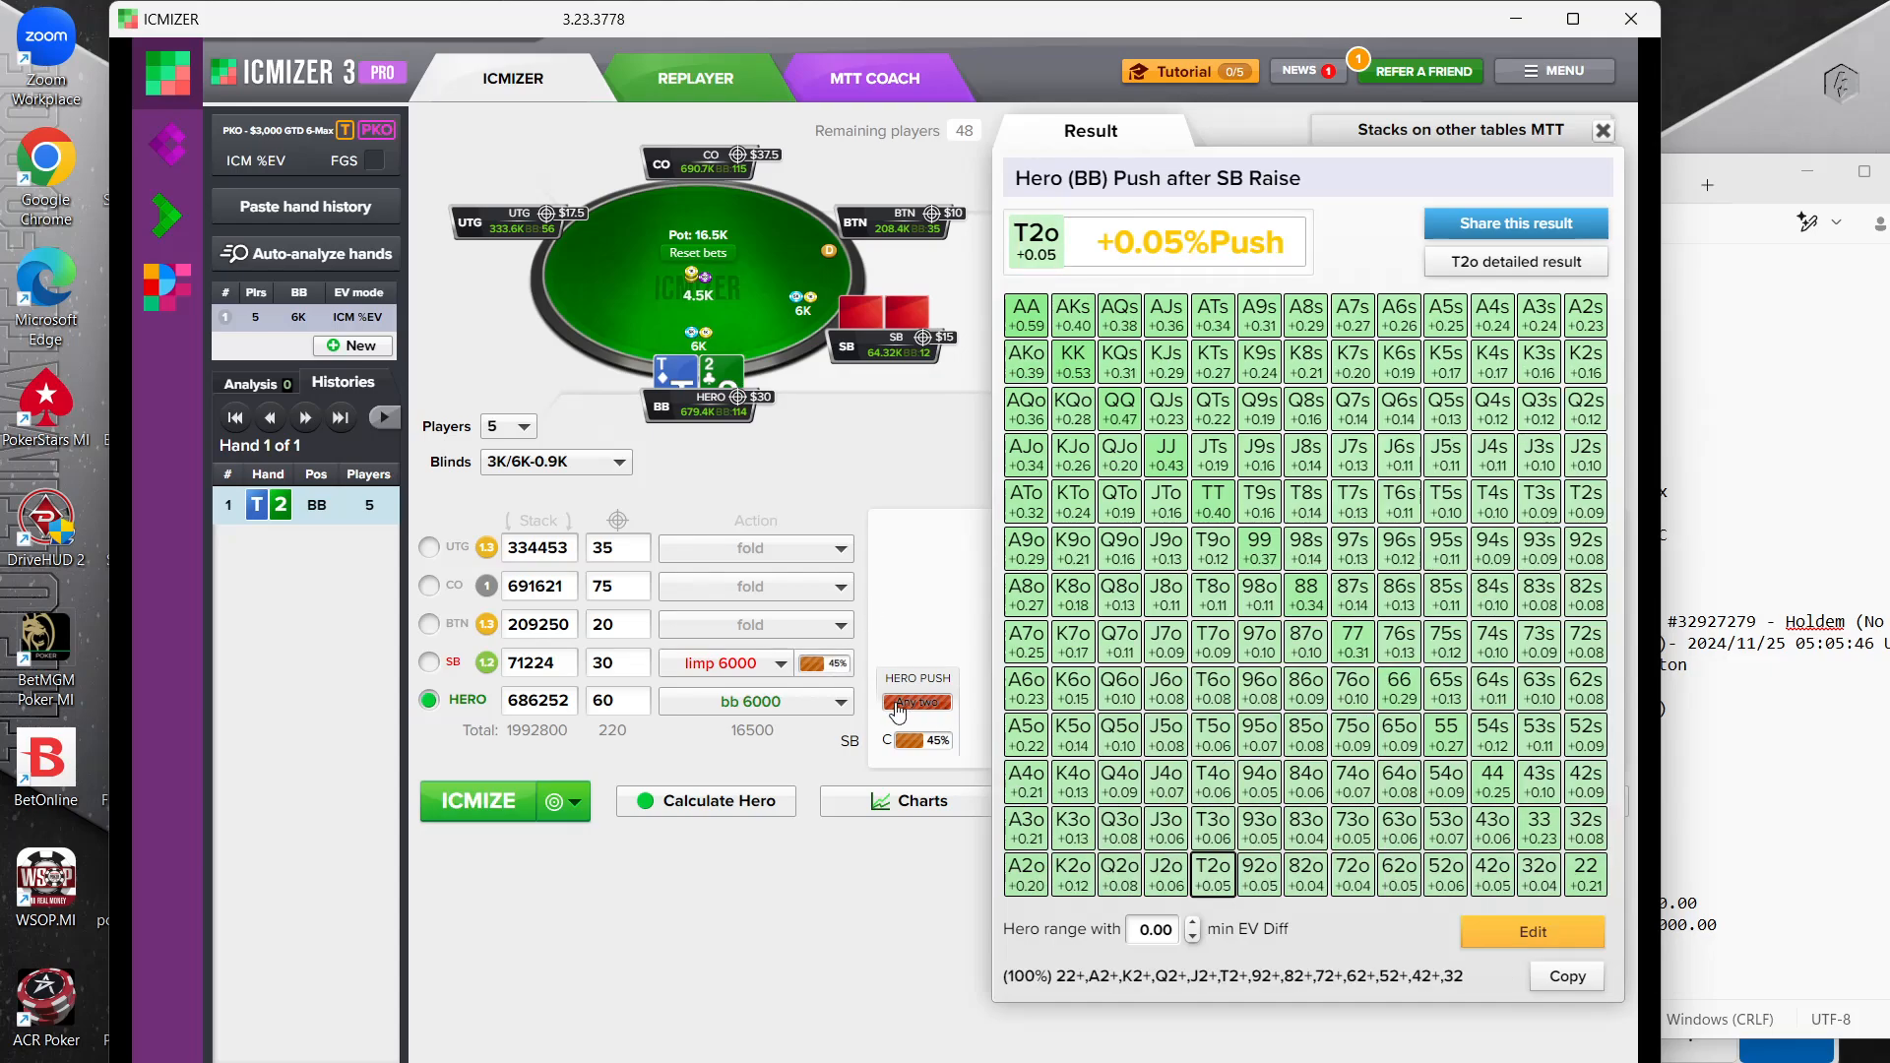
left_click(811, 664)
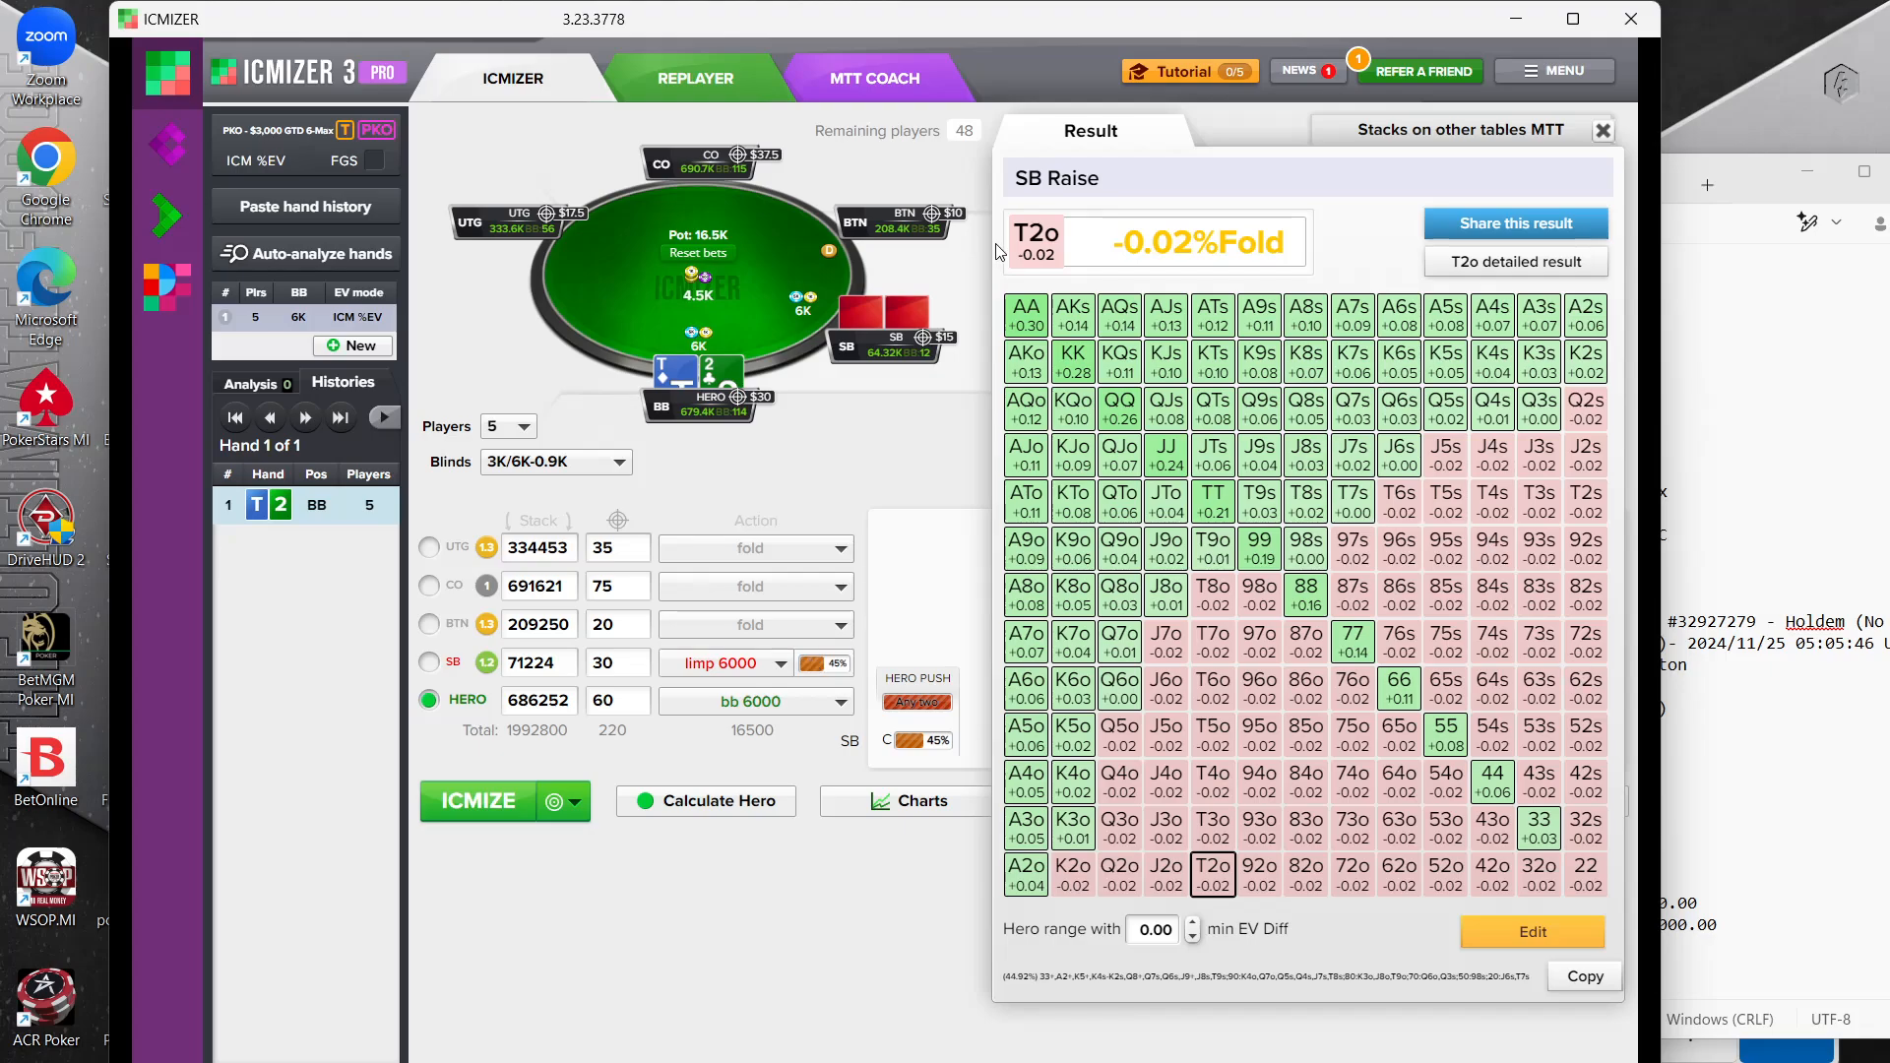
left_click(1585, 877)
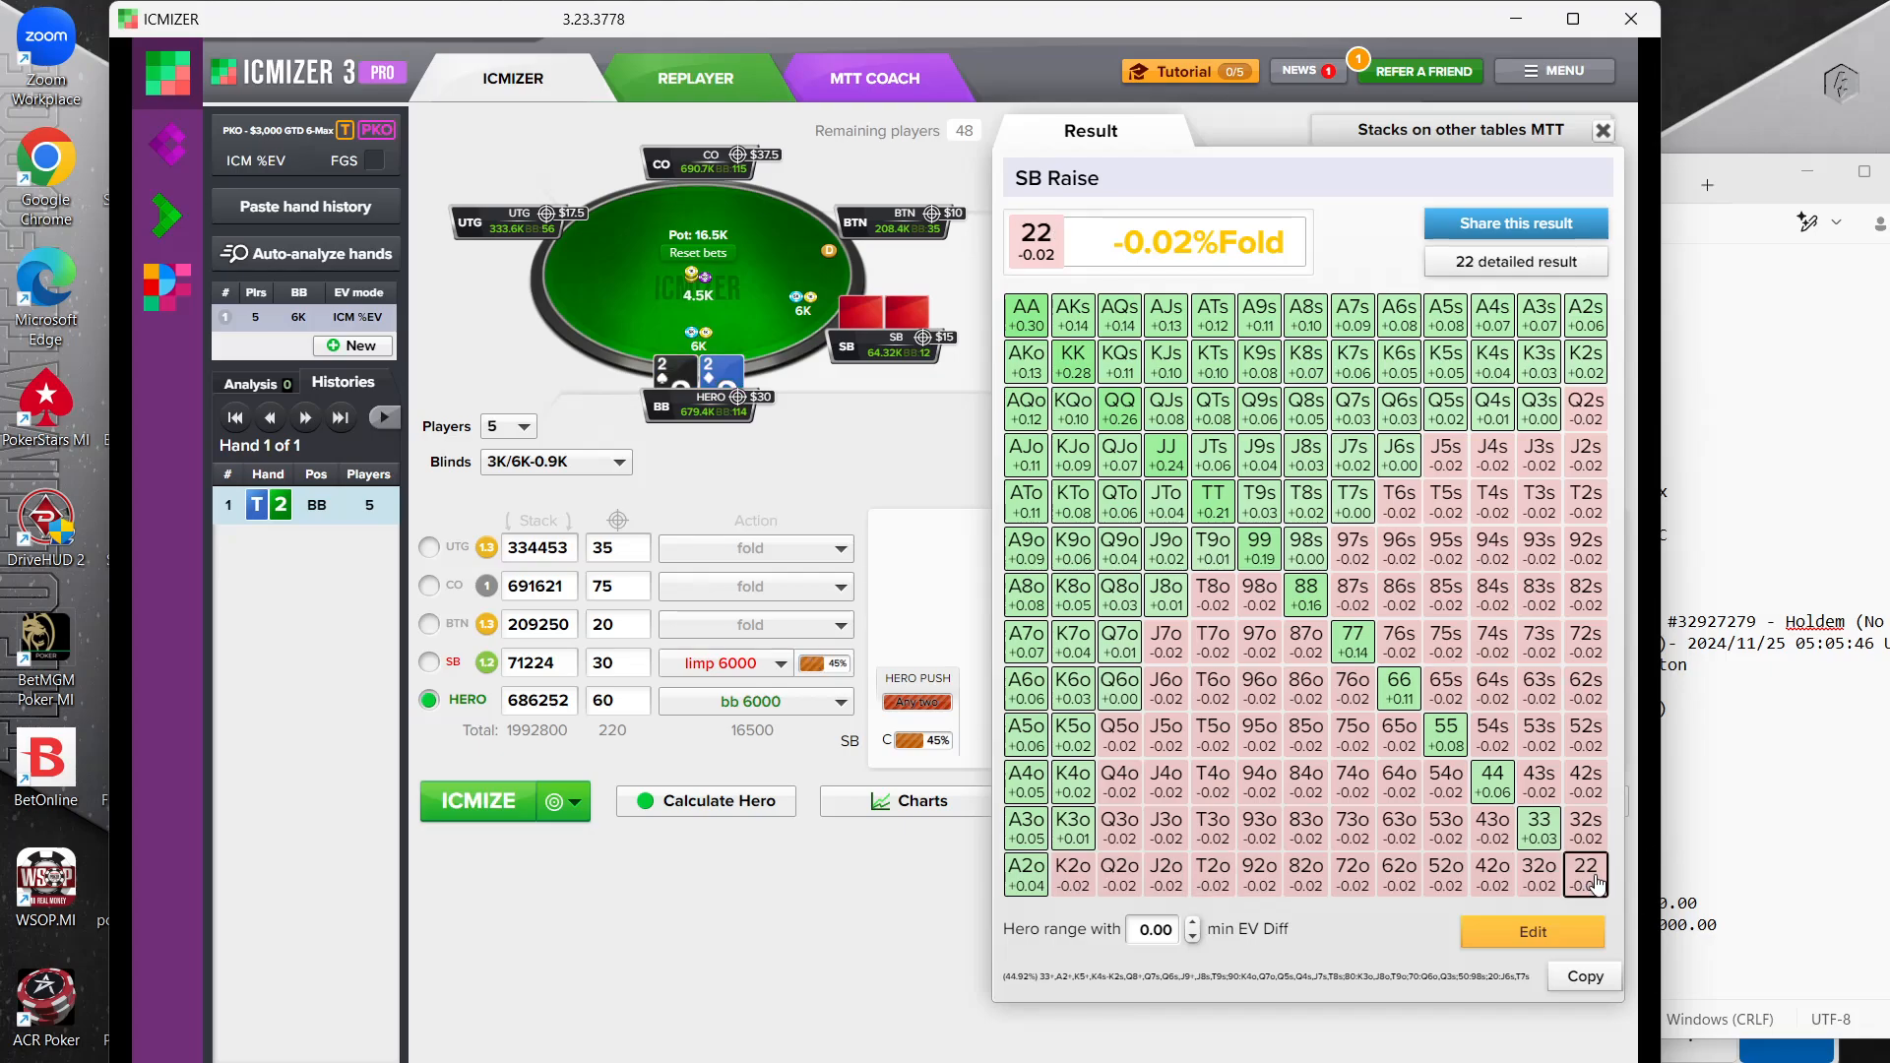
Open the small blind's range for editing and remove A3o, A2o, ATo, AJo and AQo
left_click(1537, 930)
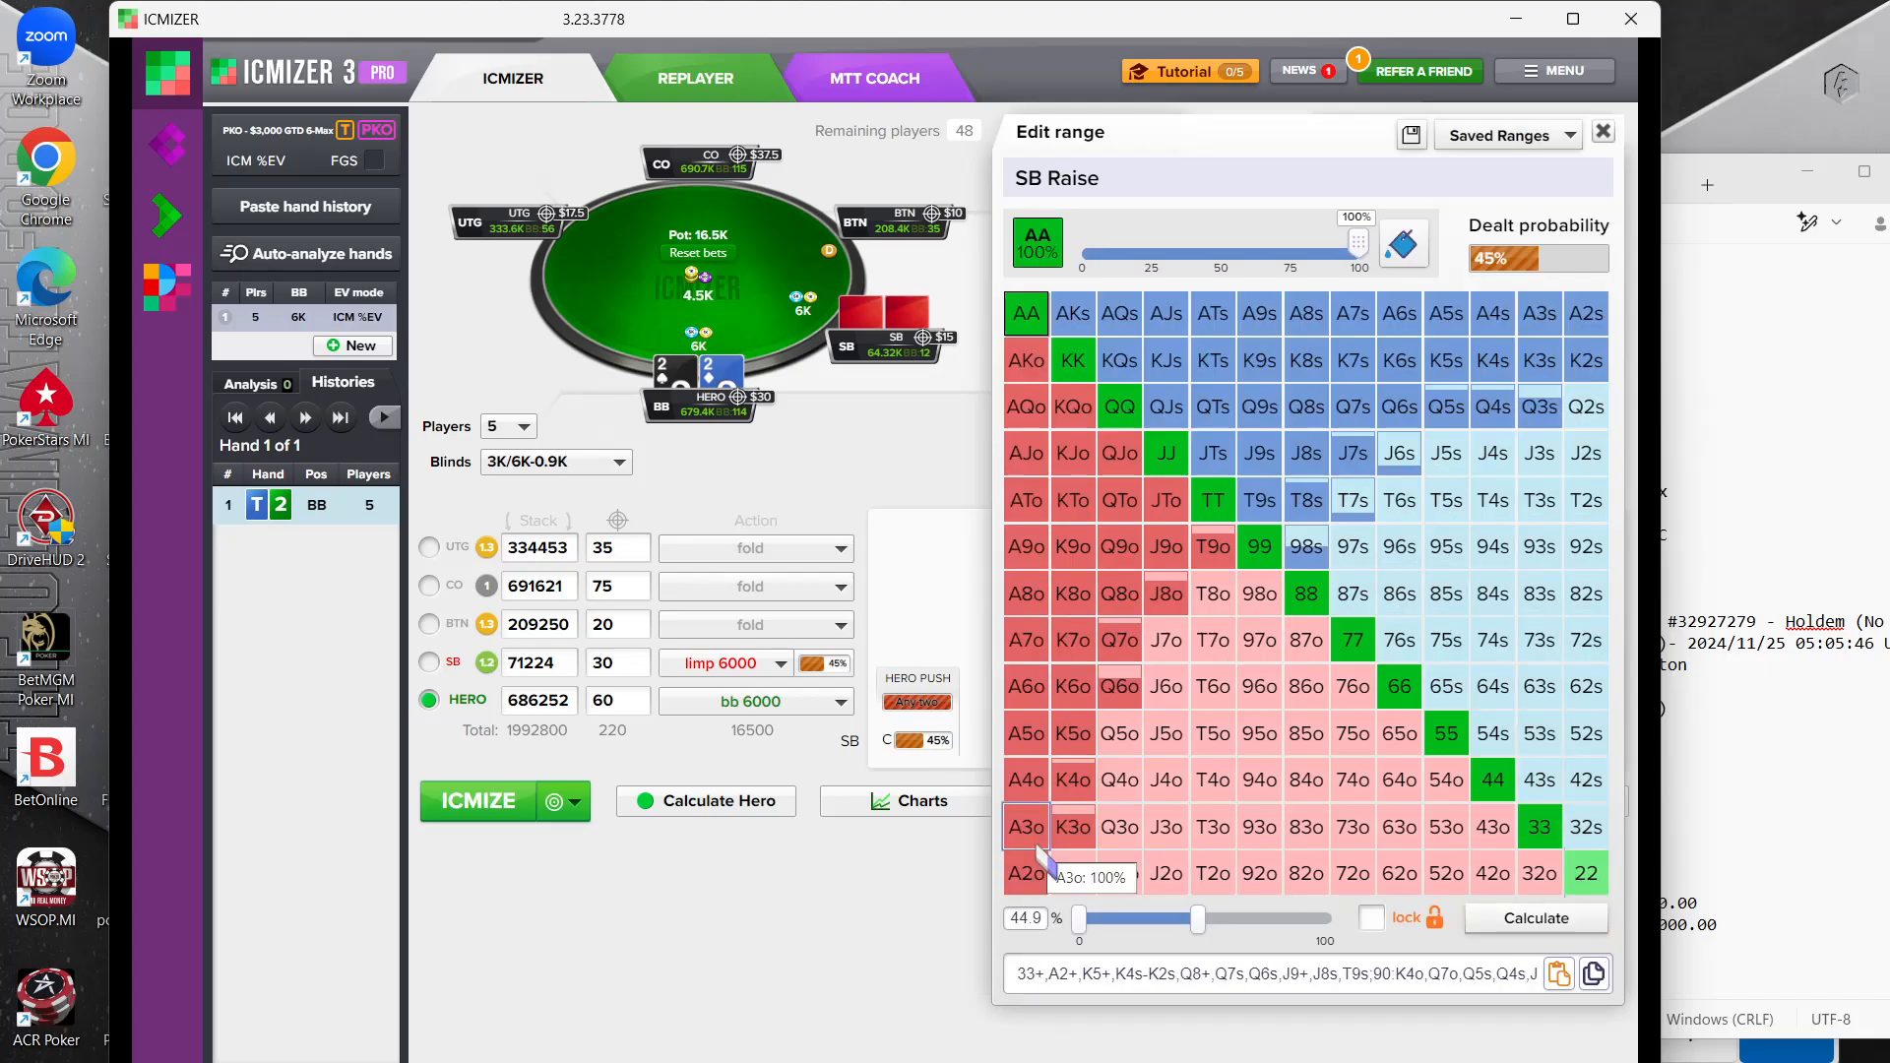
left_click_drag(1026, 830, 1027, 873)
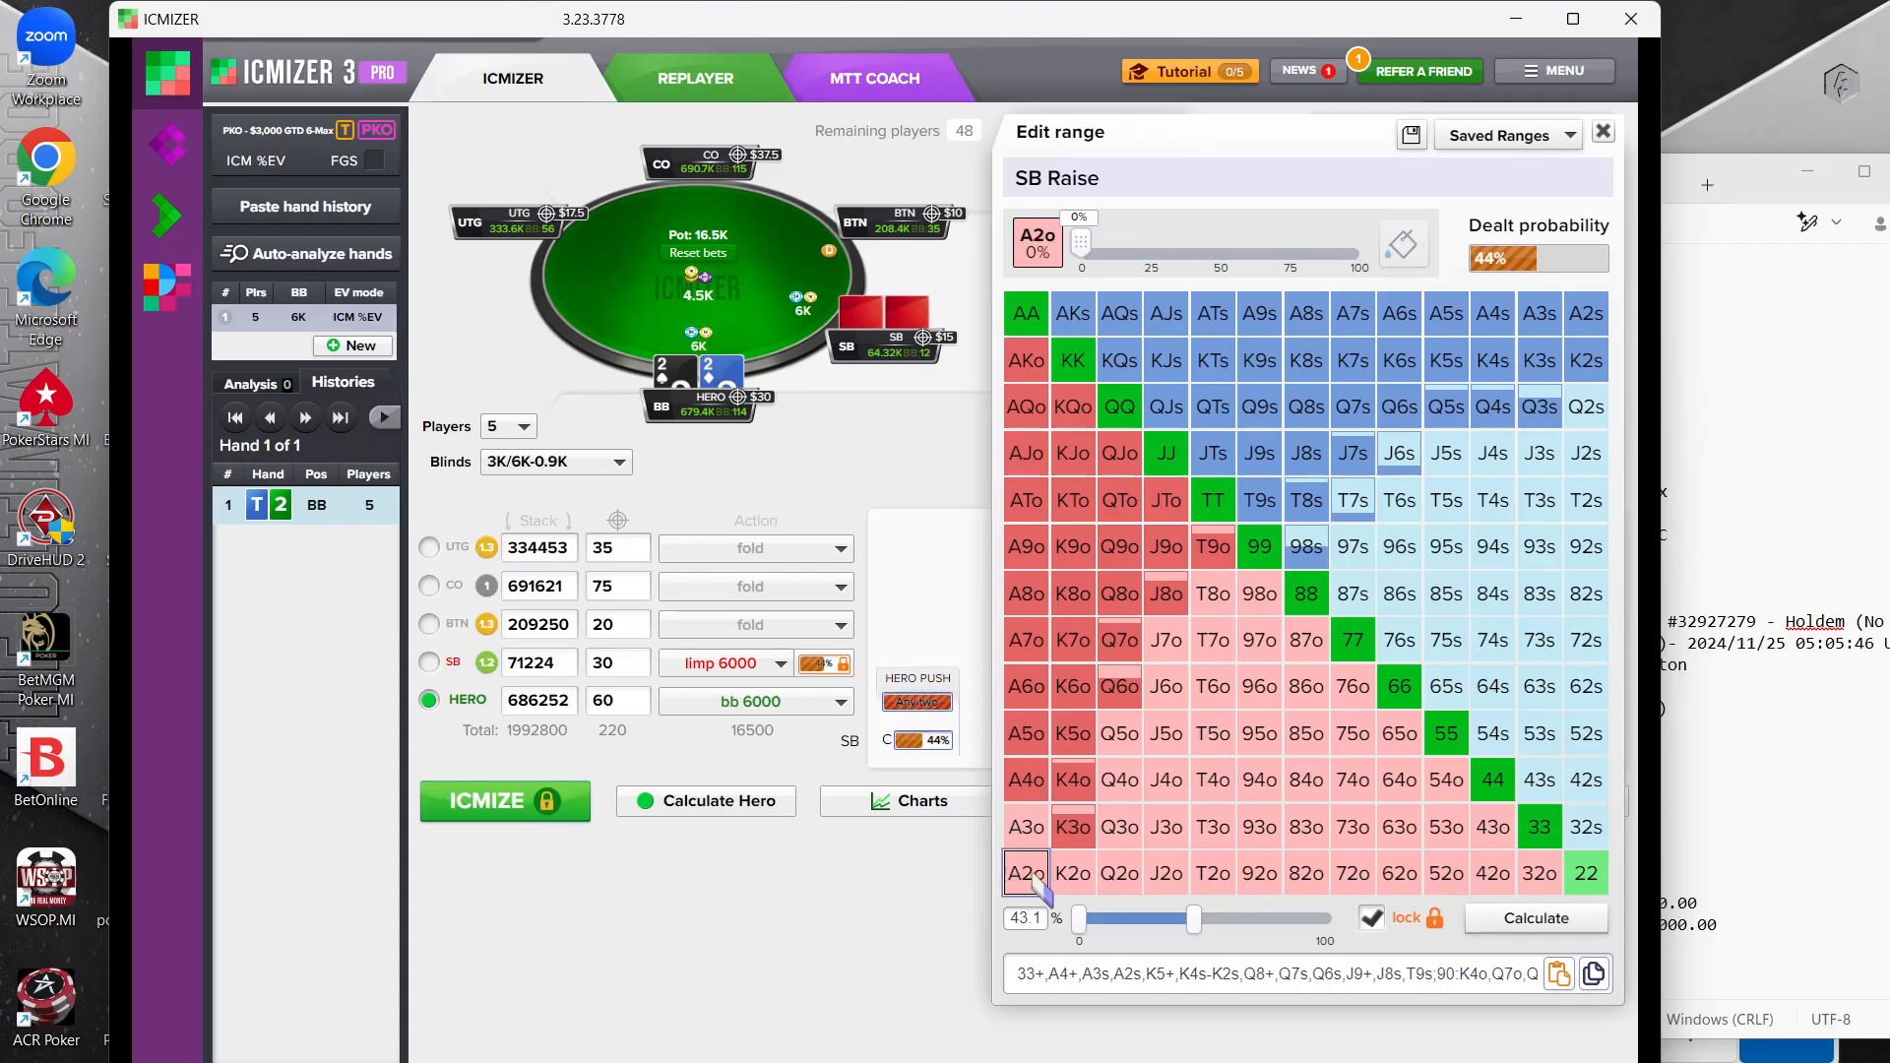
left_click_drag(1027, 500, 1026, 408)
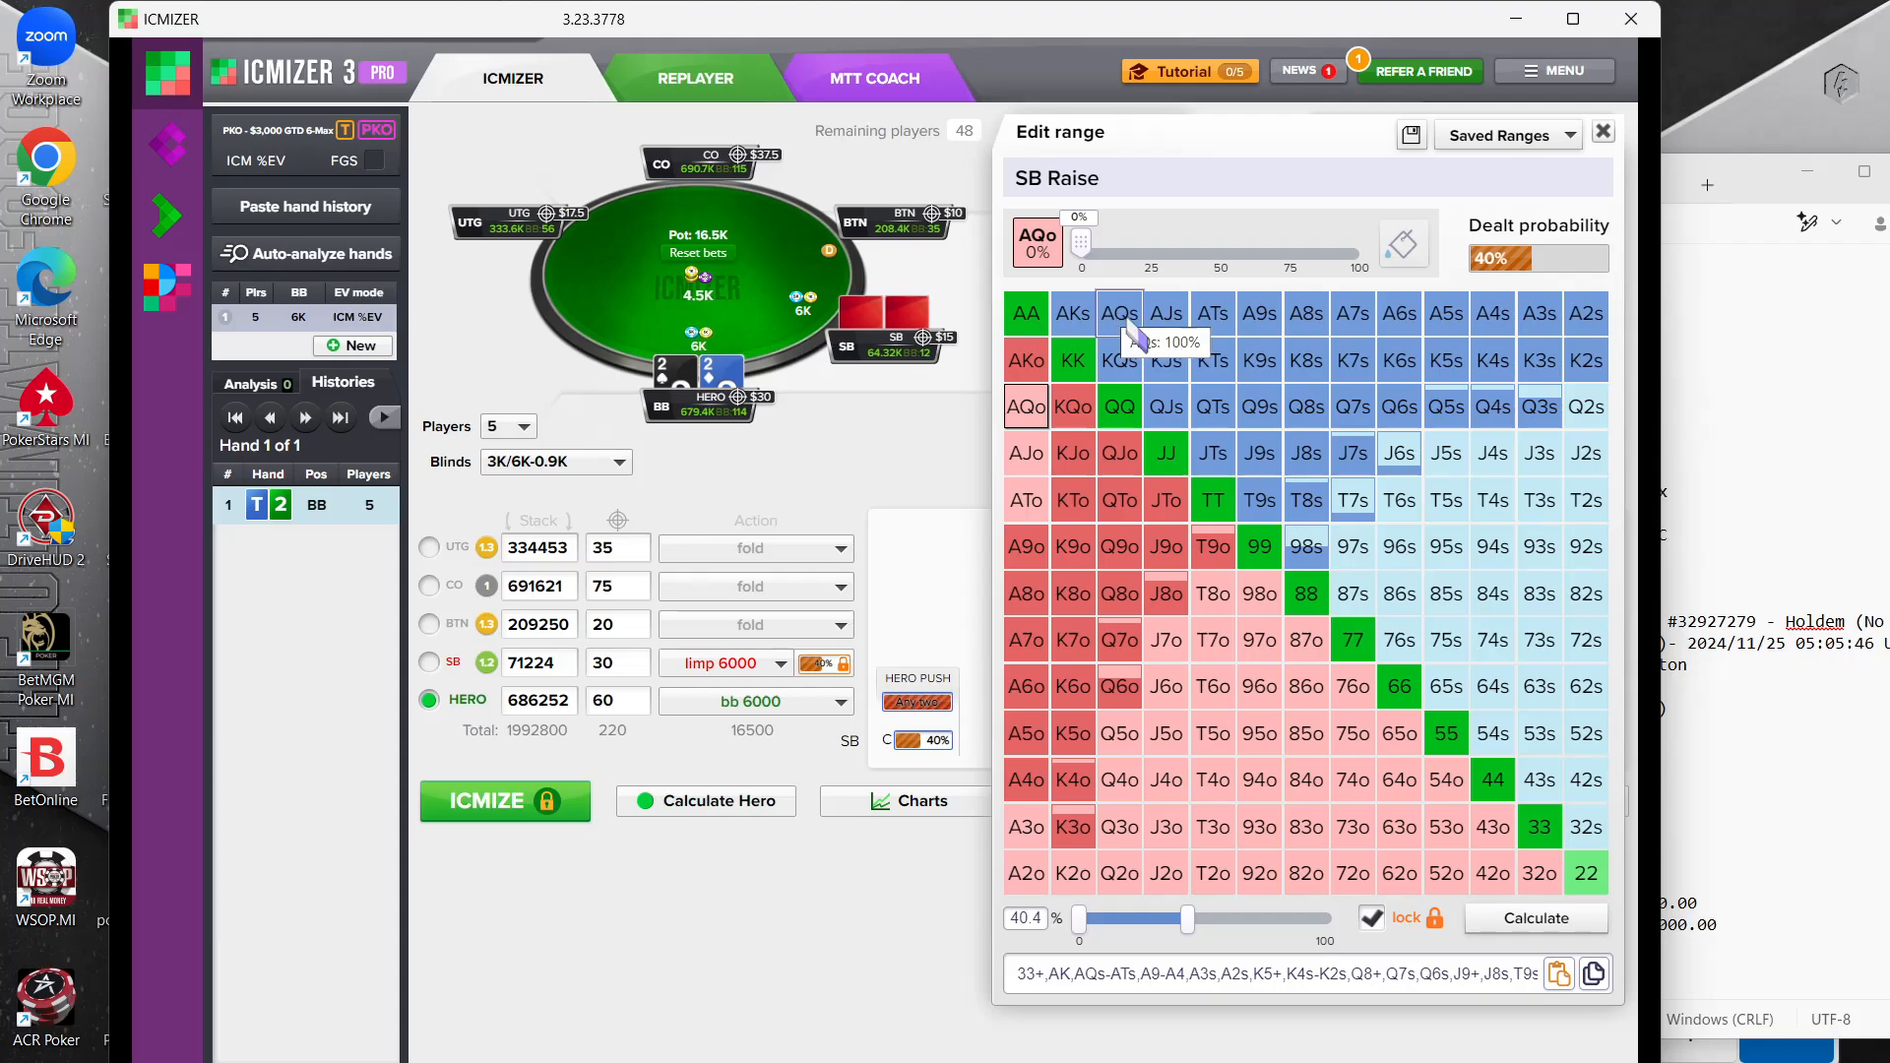
Remove KJs, KTs, K9s, K8s and K7s from the small blind's range
left_click(1167, 363)
left_click(1221, 362)
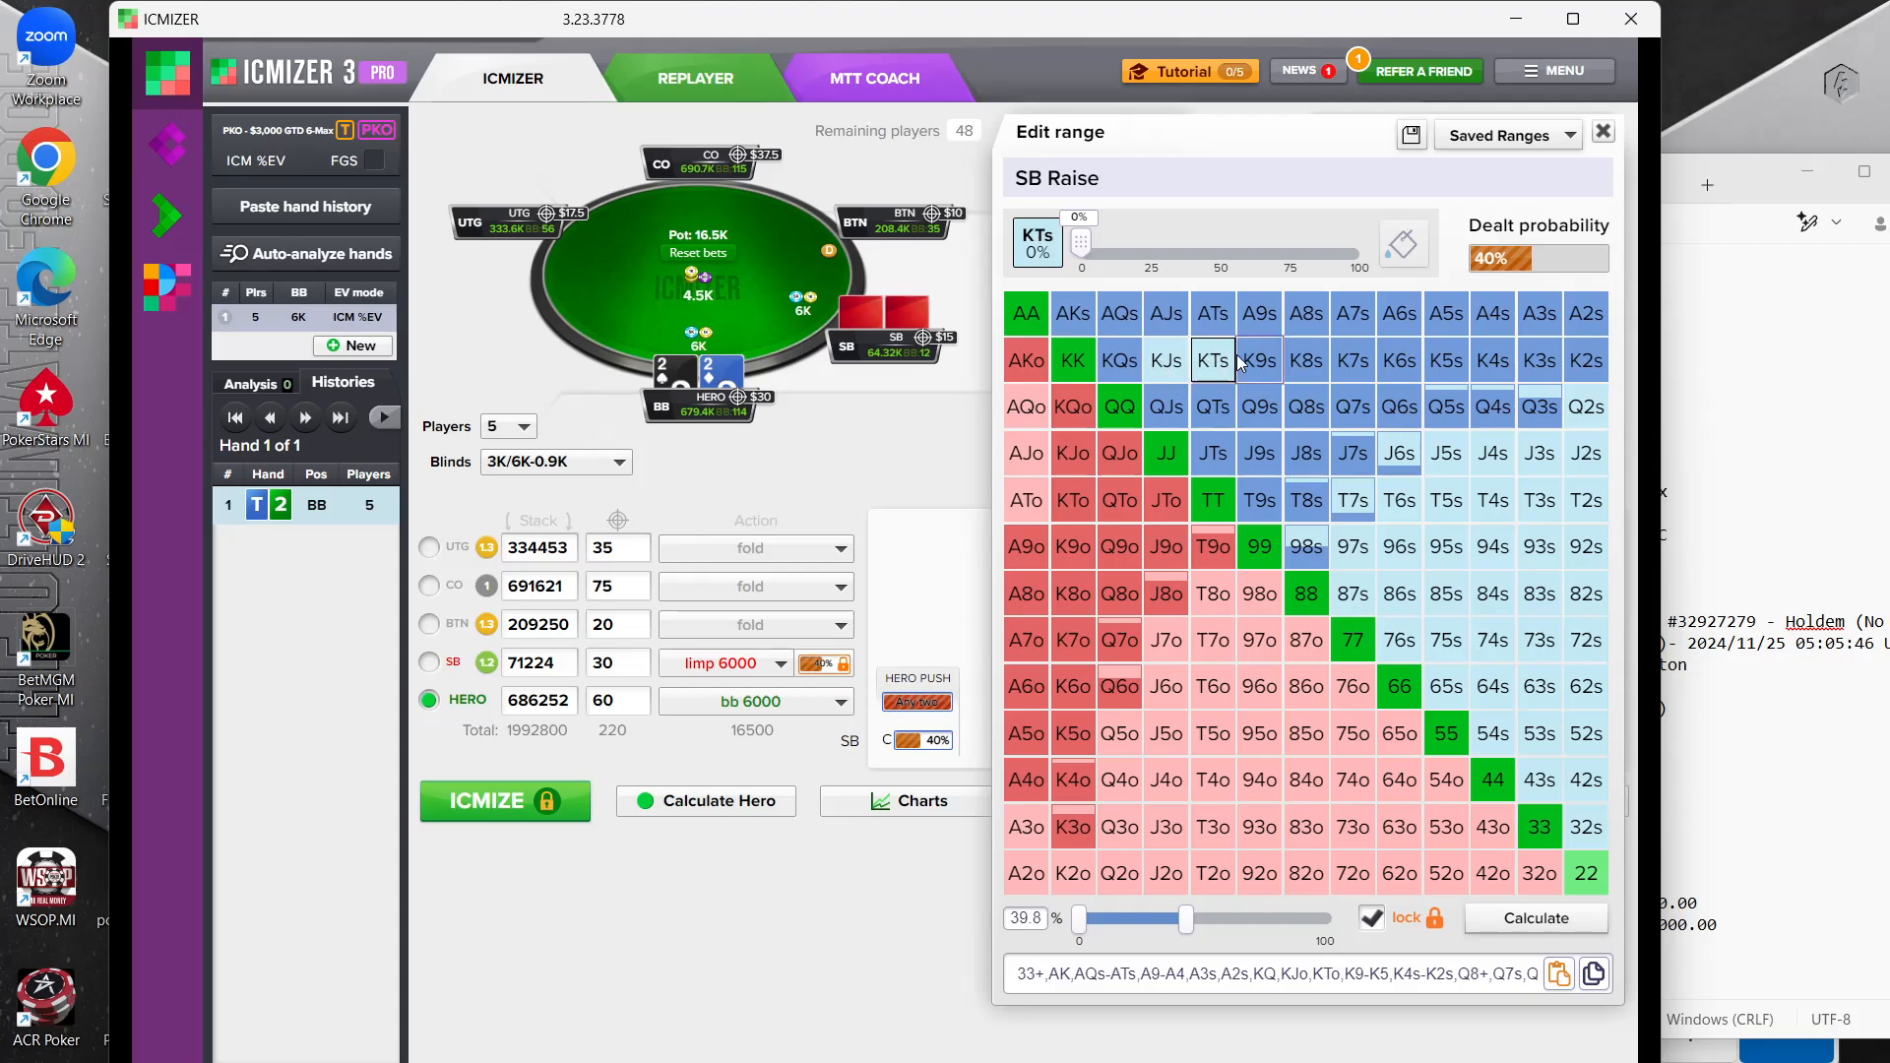
left_click(1259, 362)
left_click(1306, 362)
left_click(1353, 362)
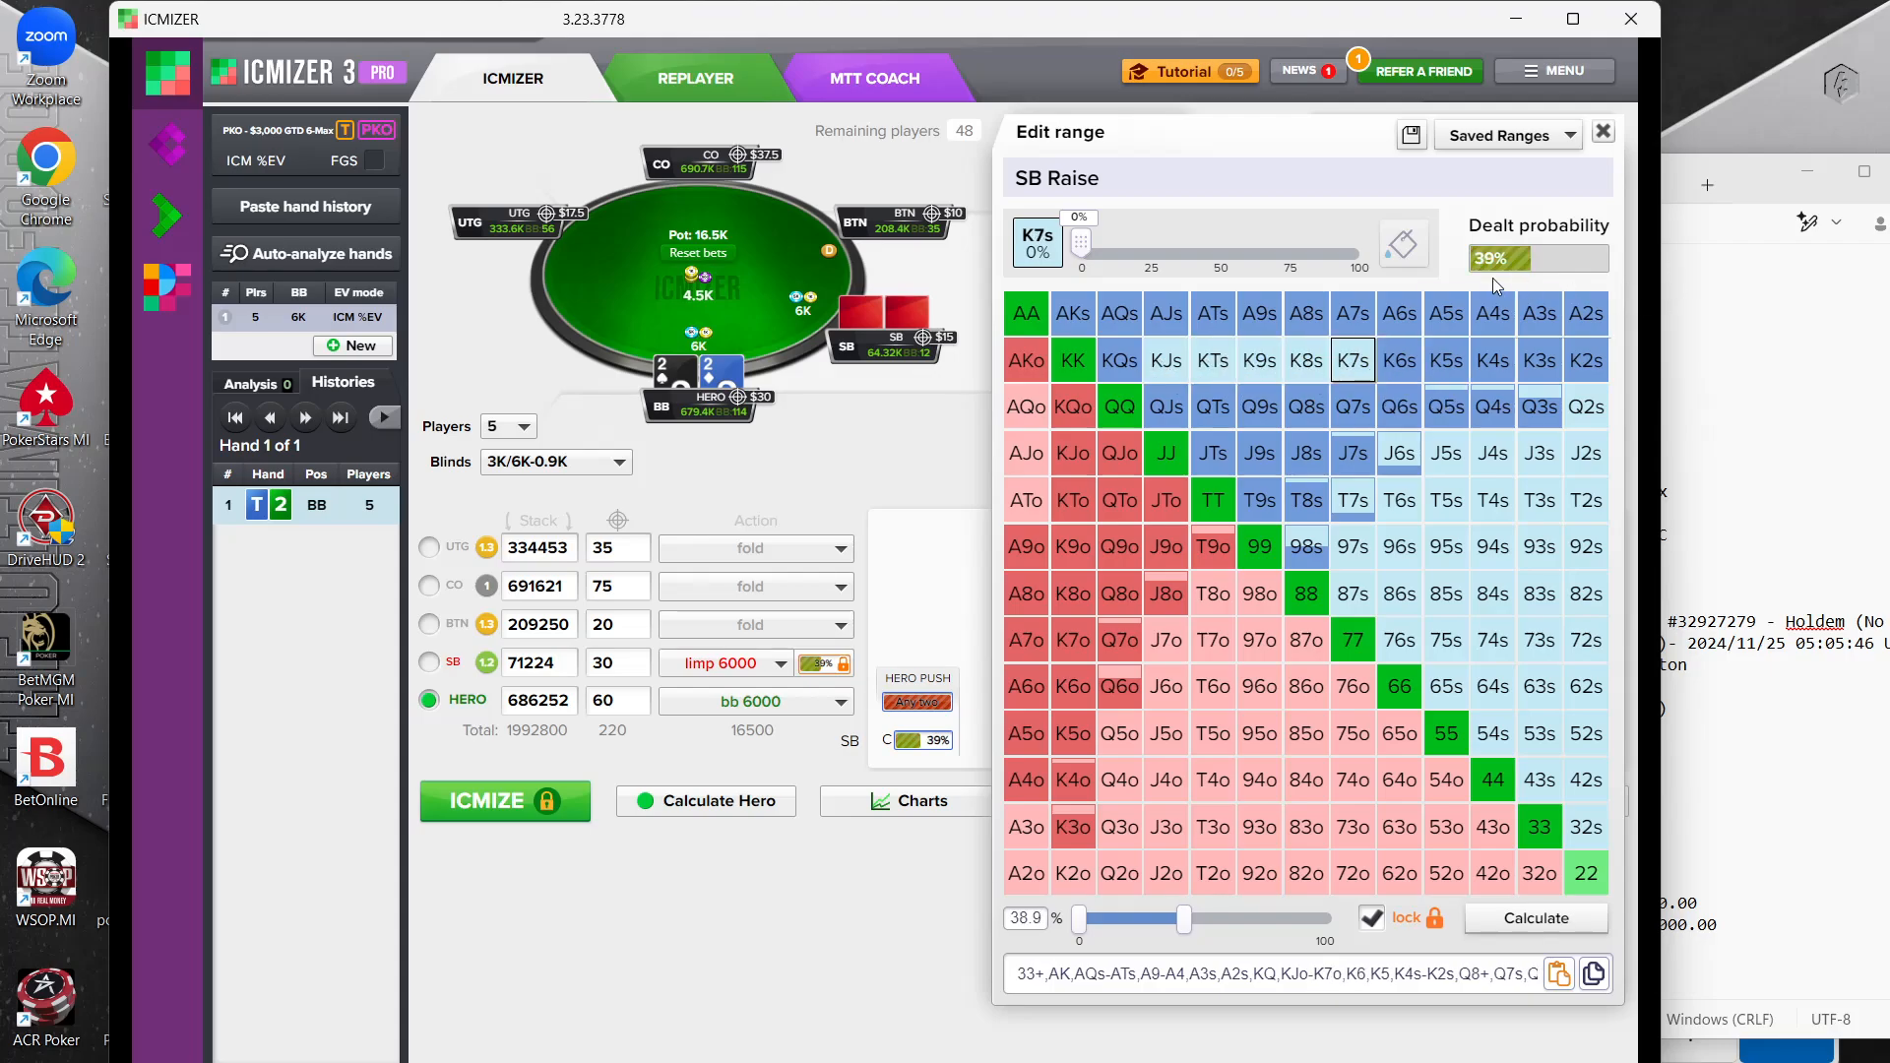
Remove A2s, A3s, AJs, ATs, A9s, A8s and A7s from the small blind's range
left_click(1594, 327)
left_click(1540, 315)
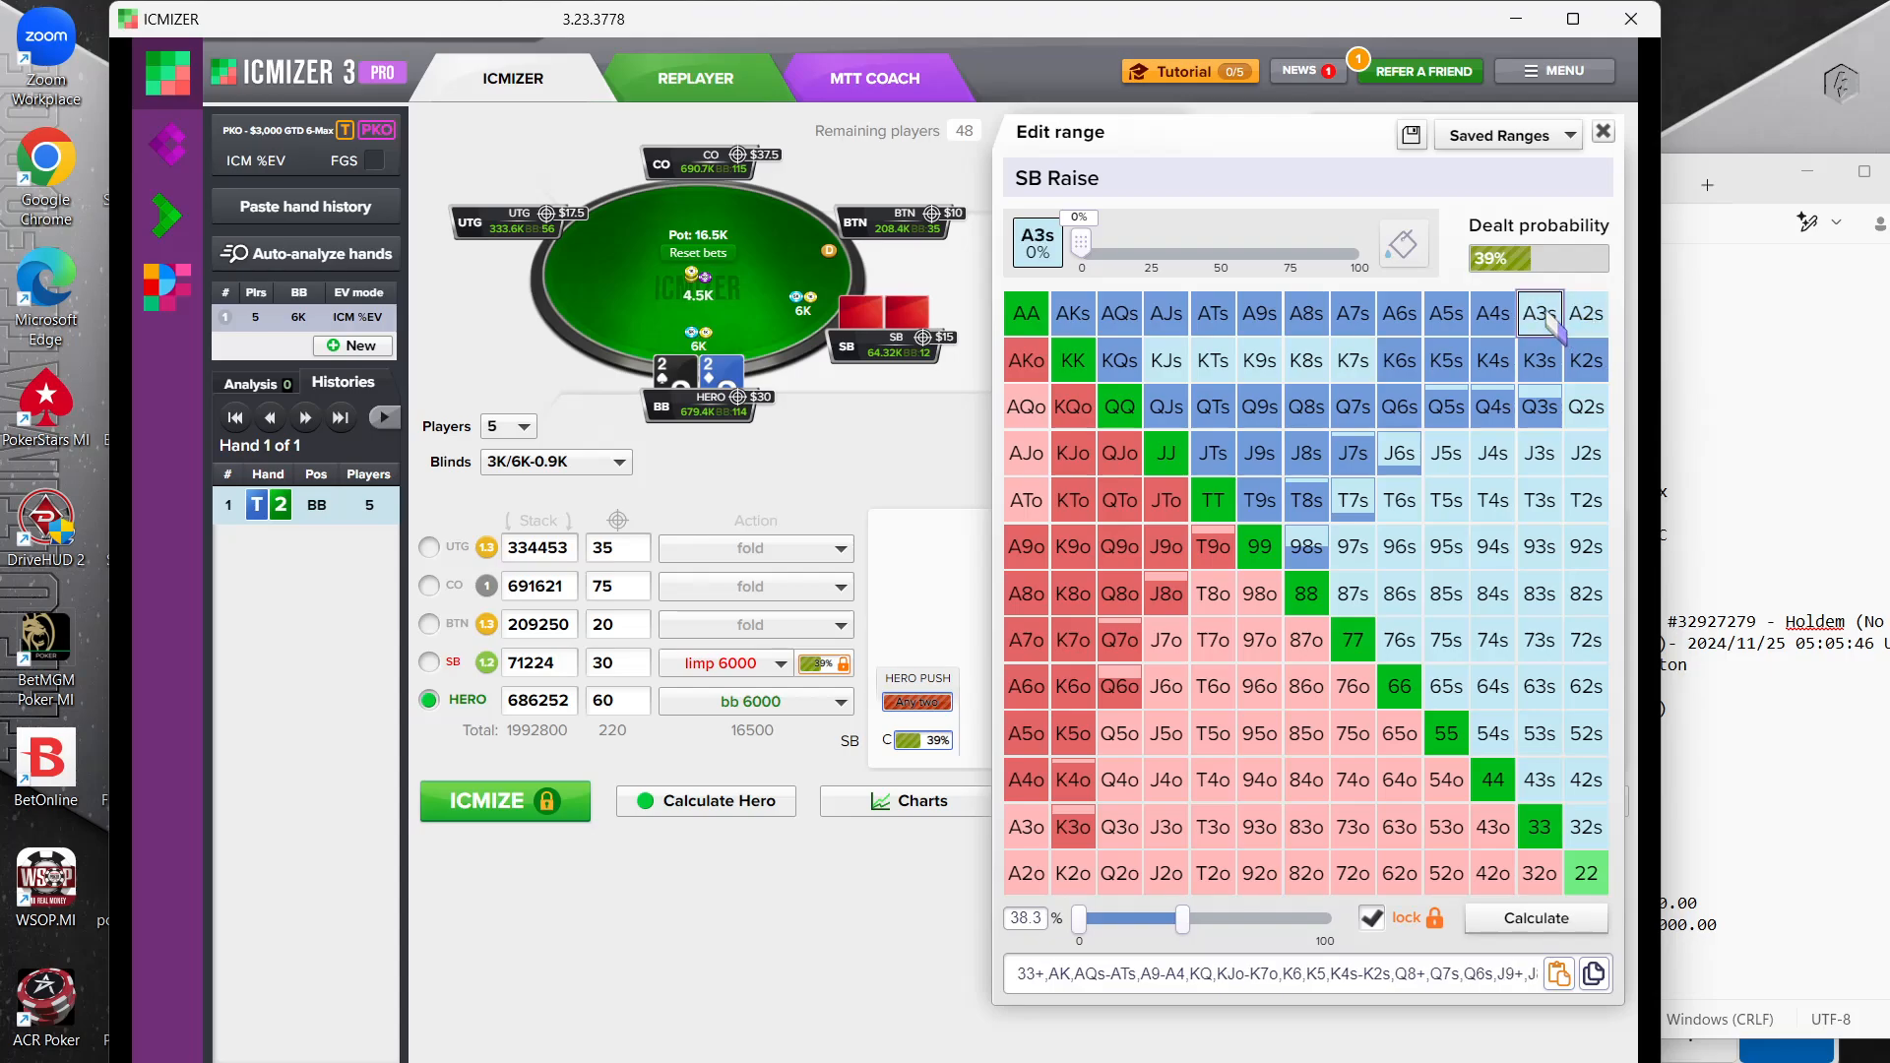
left_click(1166, 313)
left_click(1213, 313)
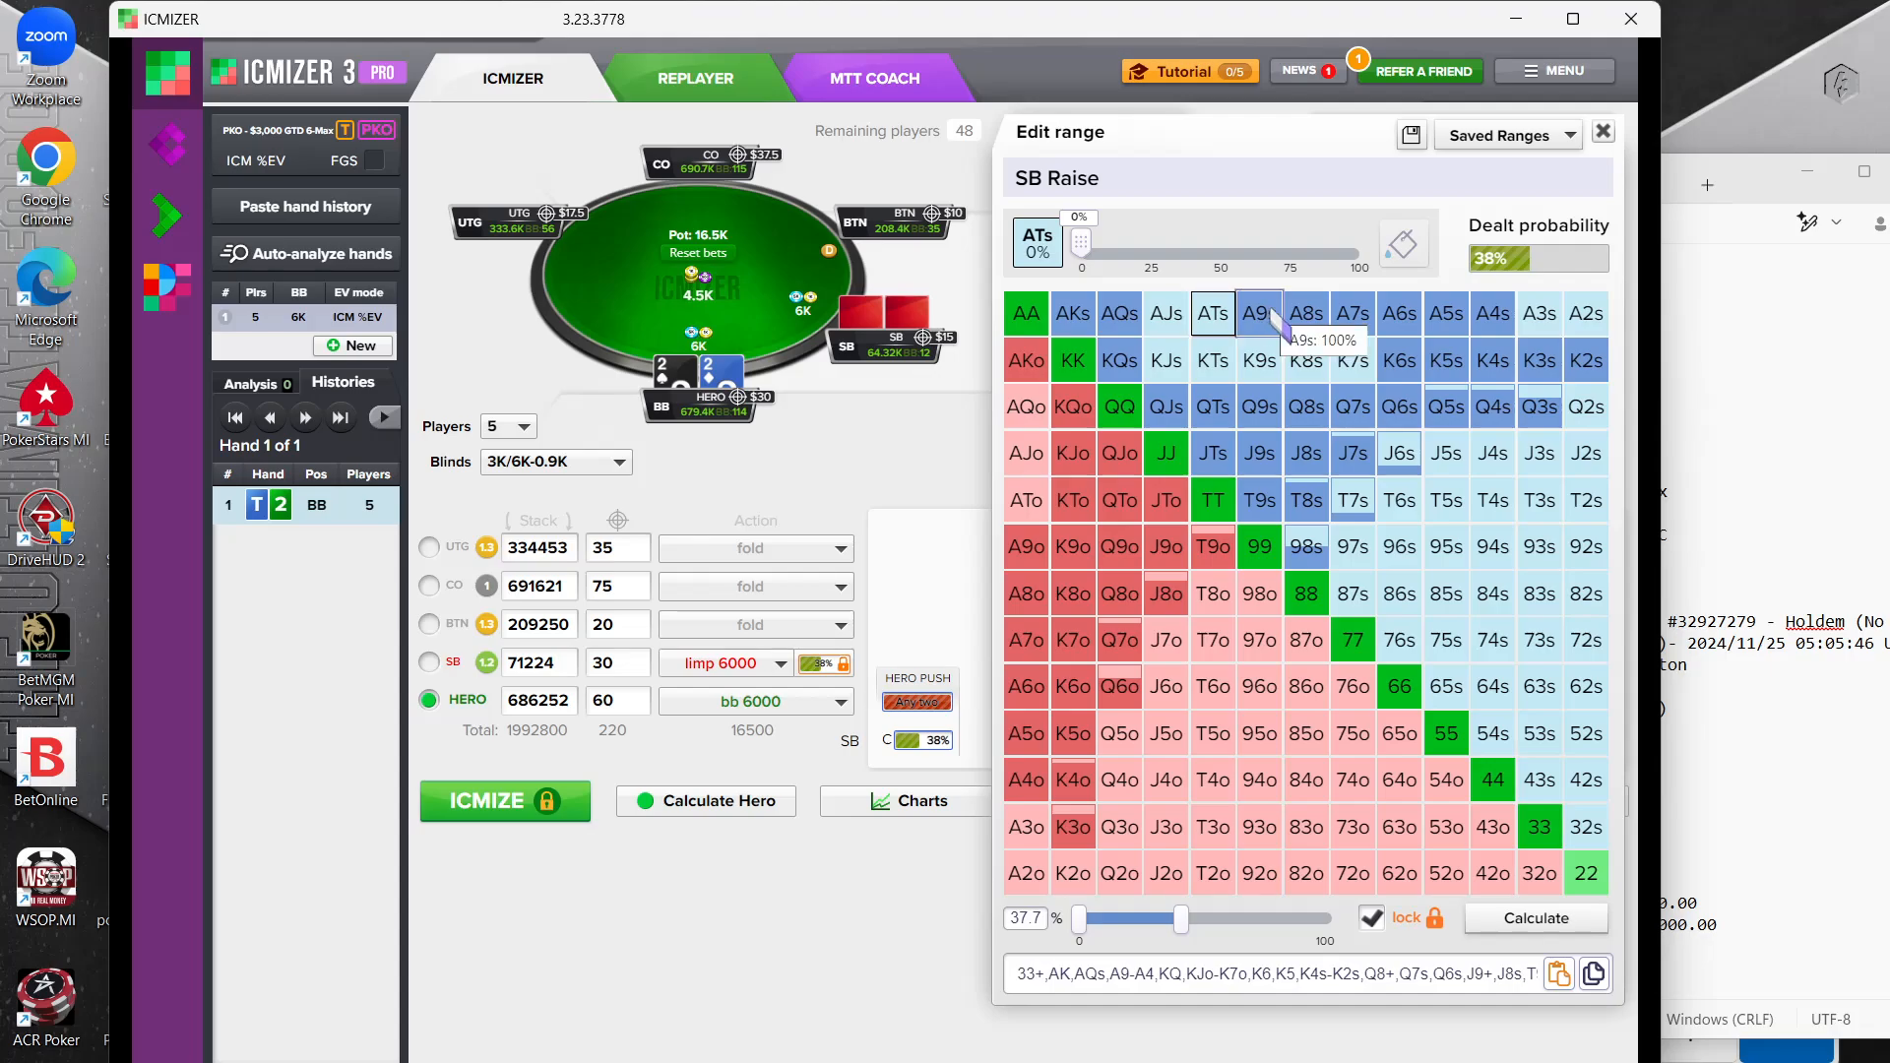
left_click(1259, 313)
left_click(1342, 317)
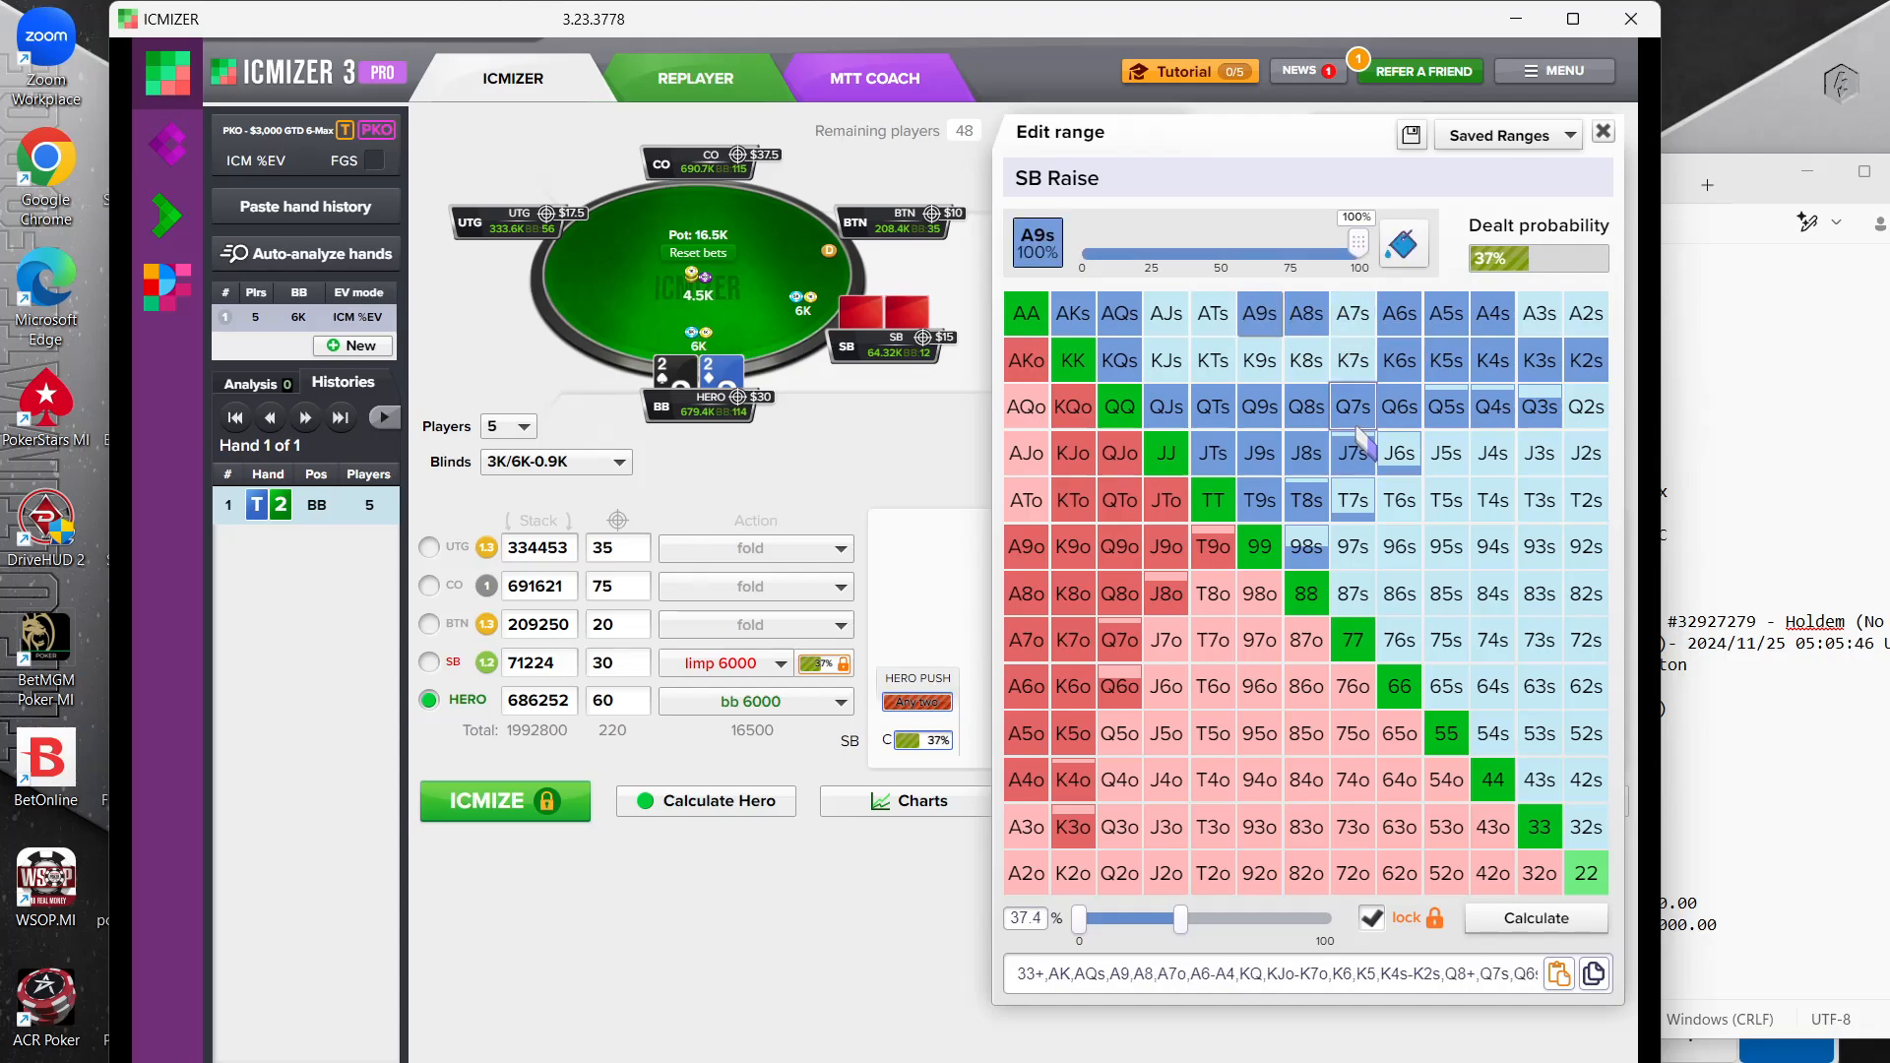
left_click(1306, 315)
Remove Q3s through Q6s and K6s through K3s from the small blind's range
left_click(1540, 407)
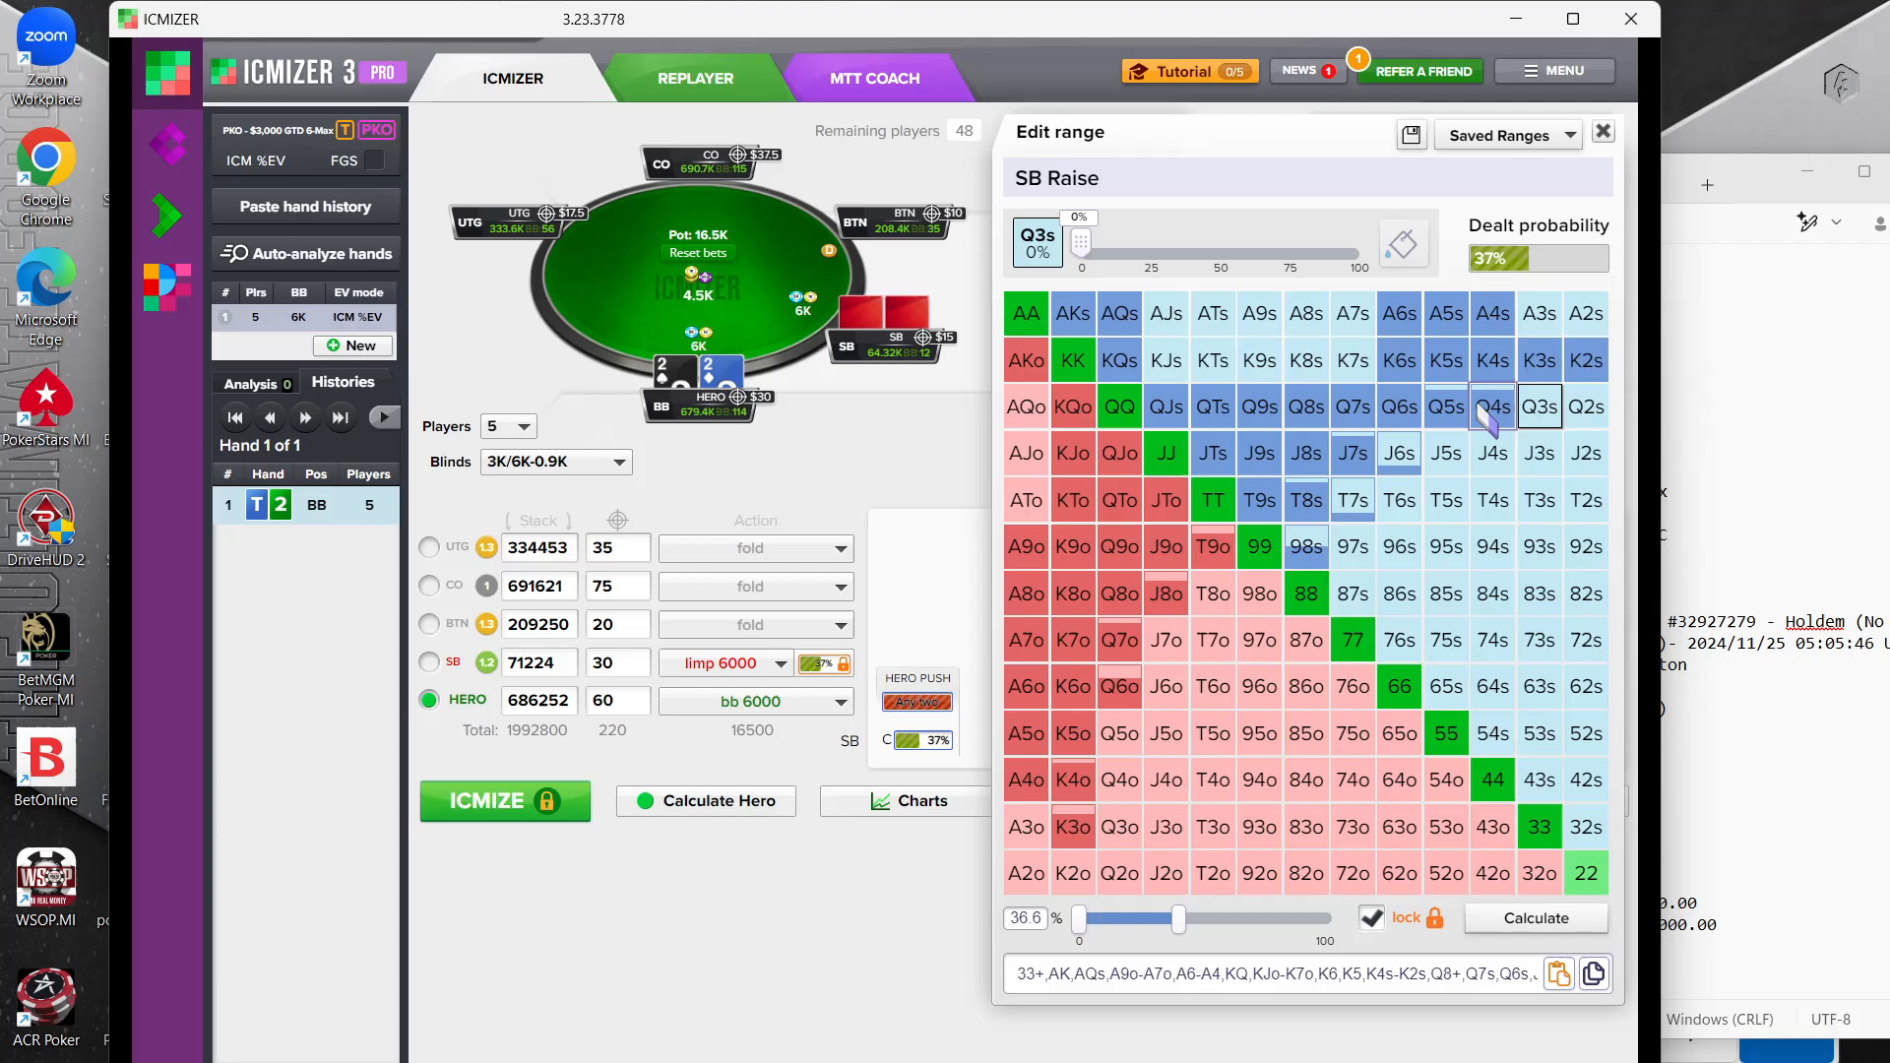
left_click(1492, 406)
left_click(1446, 407)
left_click(1403, 408)
left_click(1399, 361)
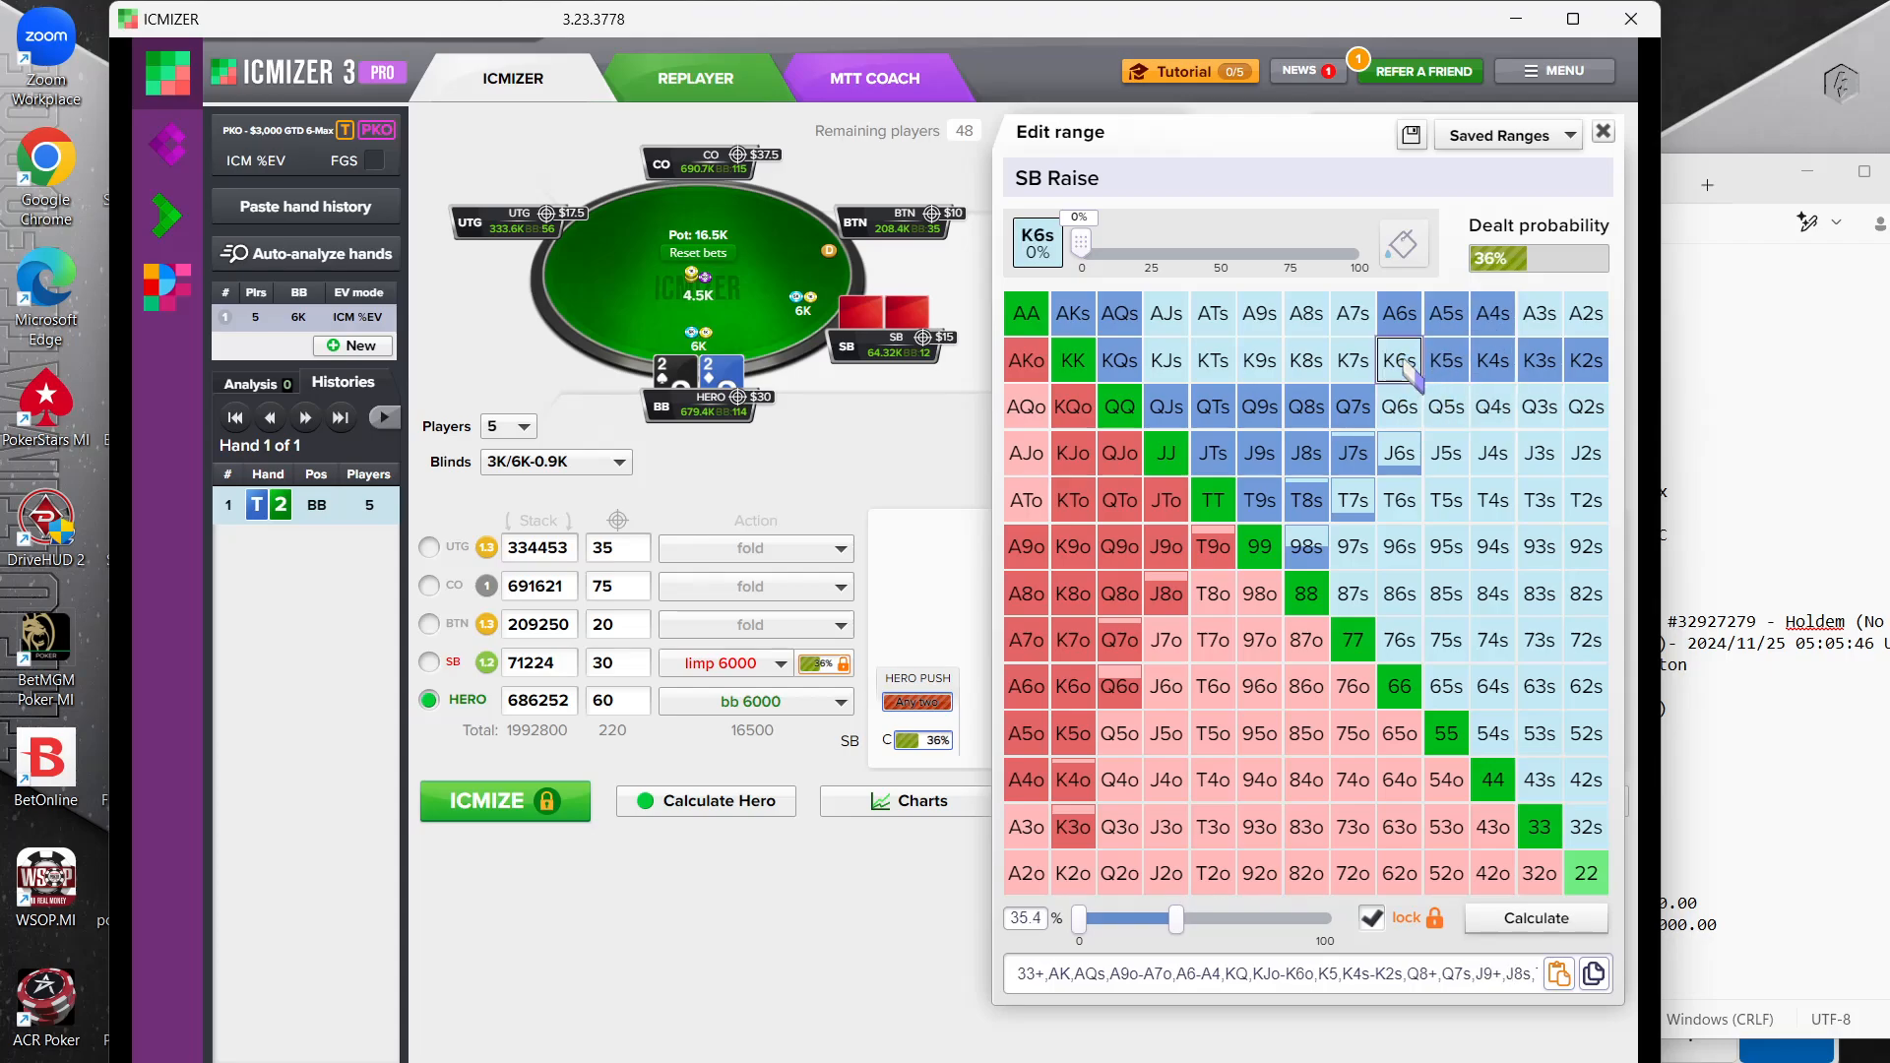
left_click(1446, 360)
left_click(1493, 360)
left_click(1551, 372)
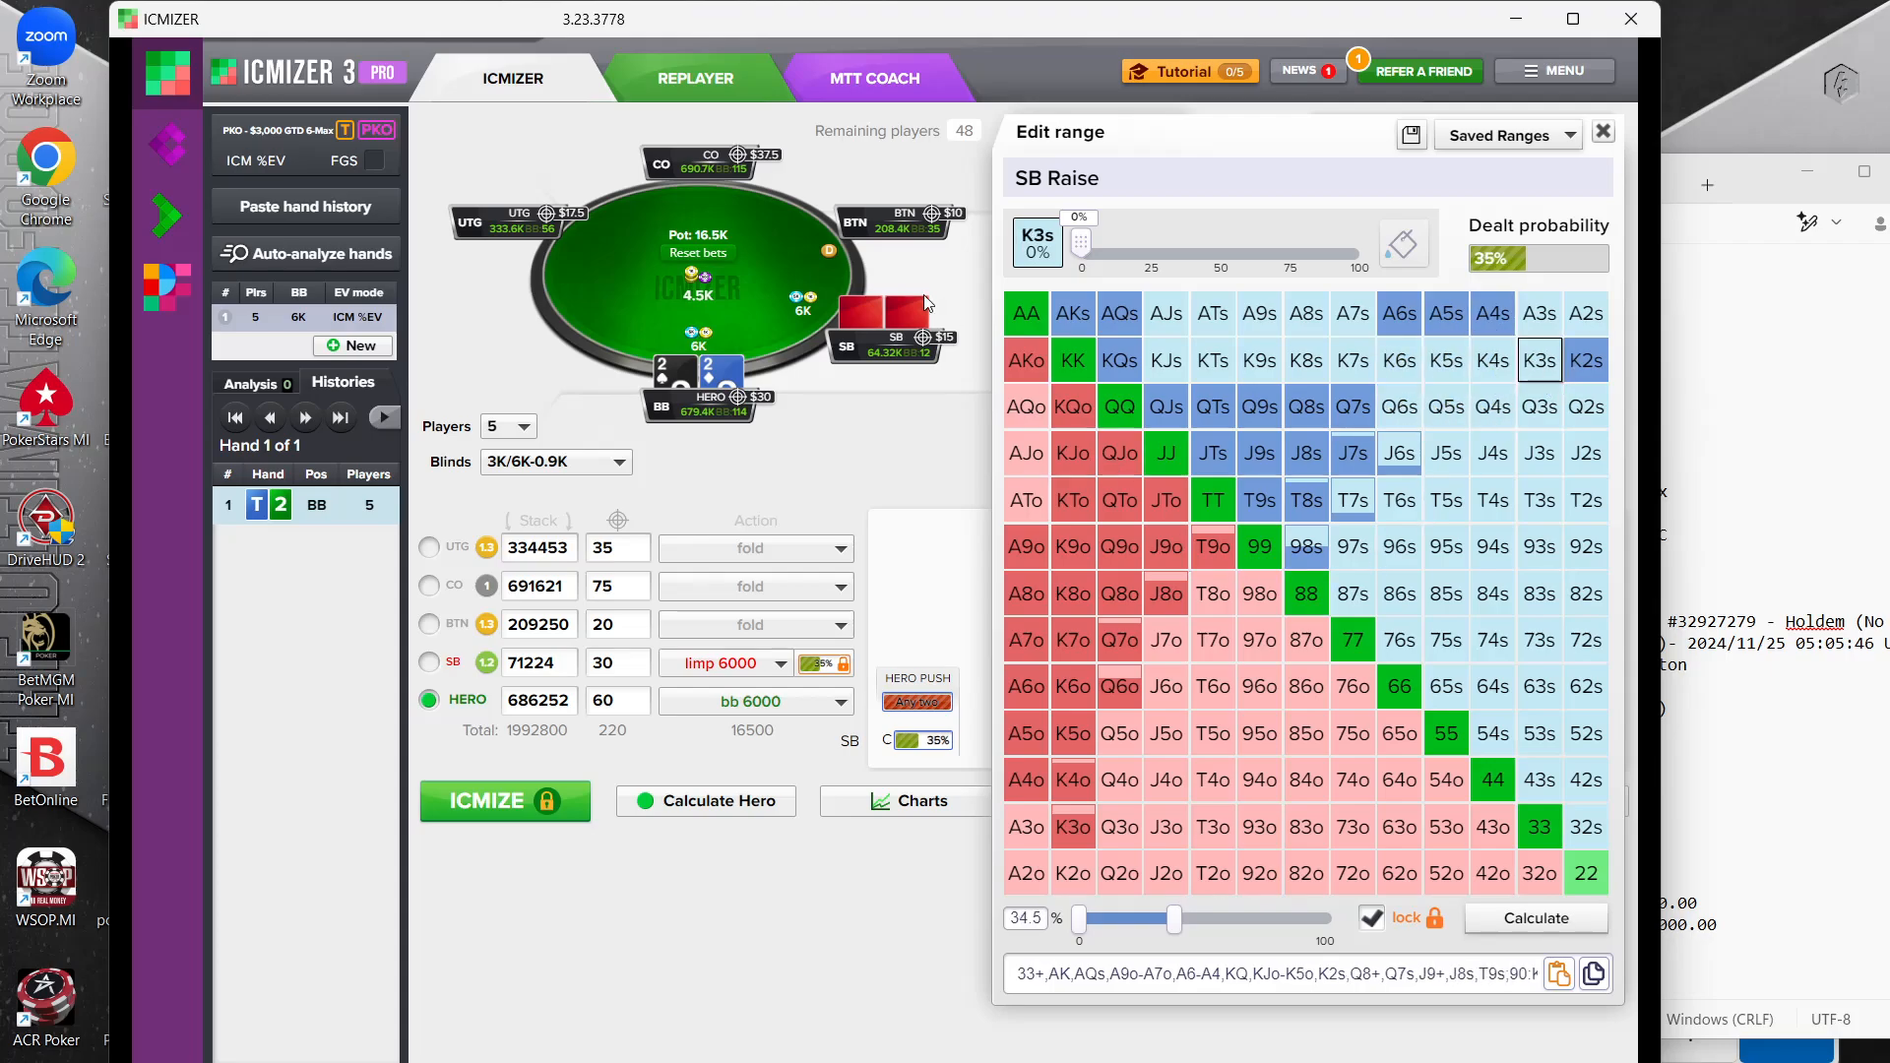
Remove JTs, 98s and the pairs JJ, TT, 99 and 88 from the small blind's range
left_click(1213, 452)
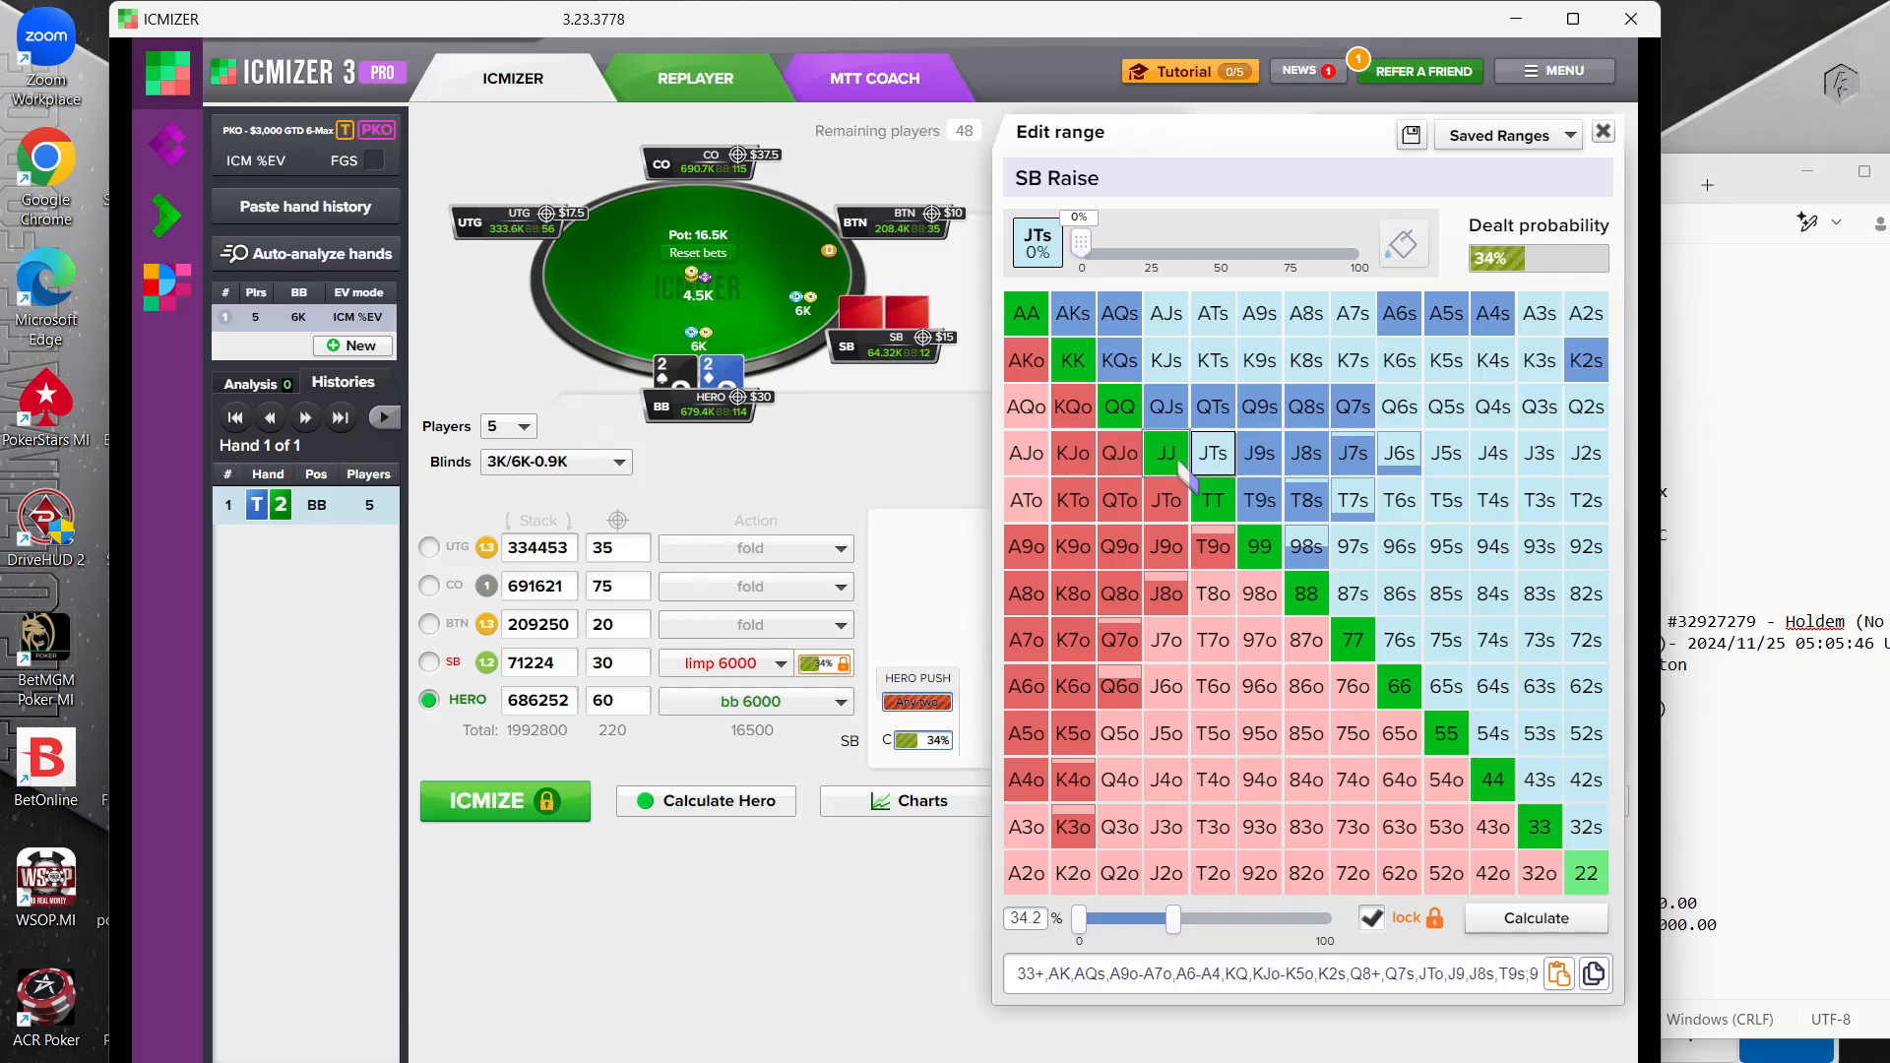
left_click(1165, 453)
left_click(1213, 500)
left_click(1256, 548)
left_click(1307, 590)
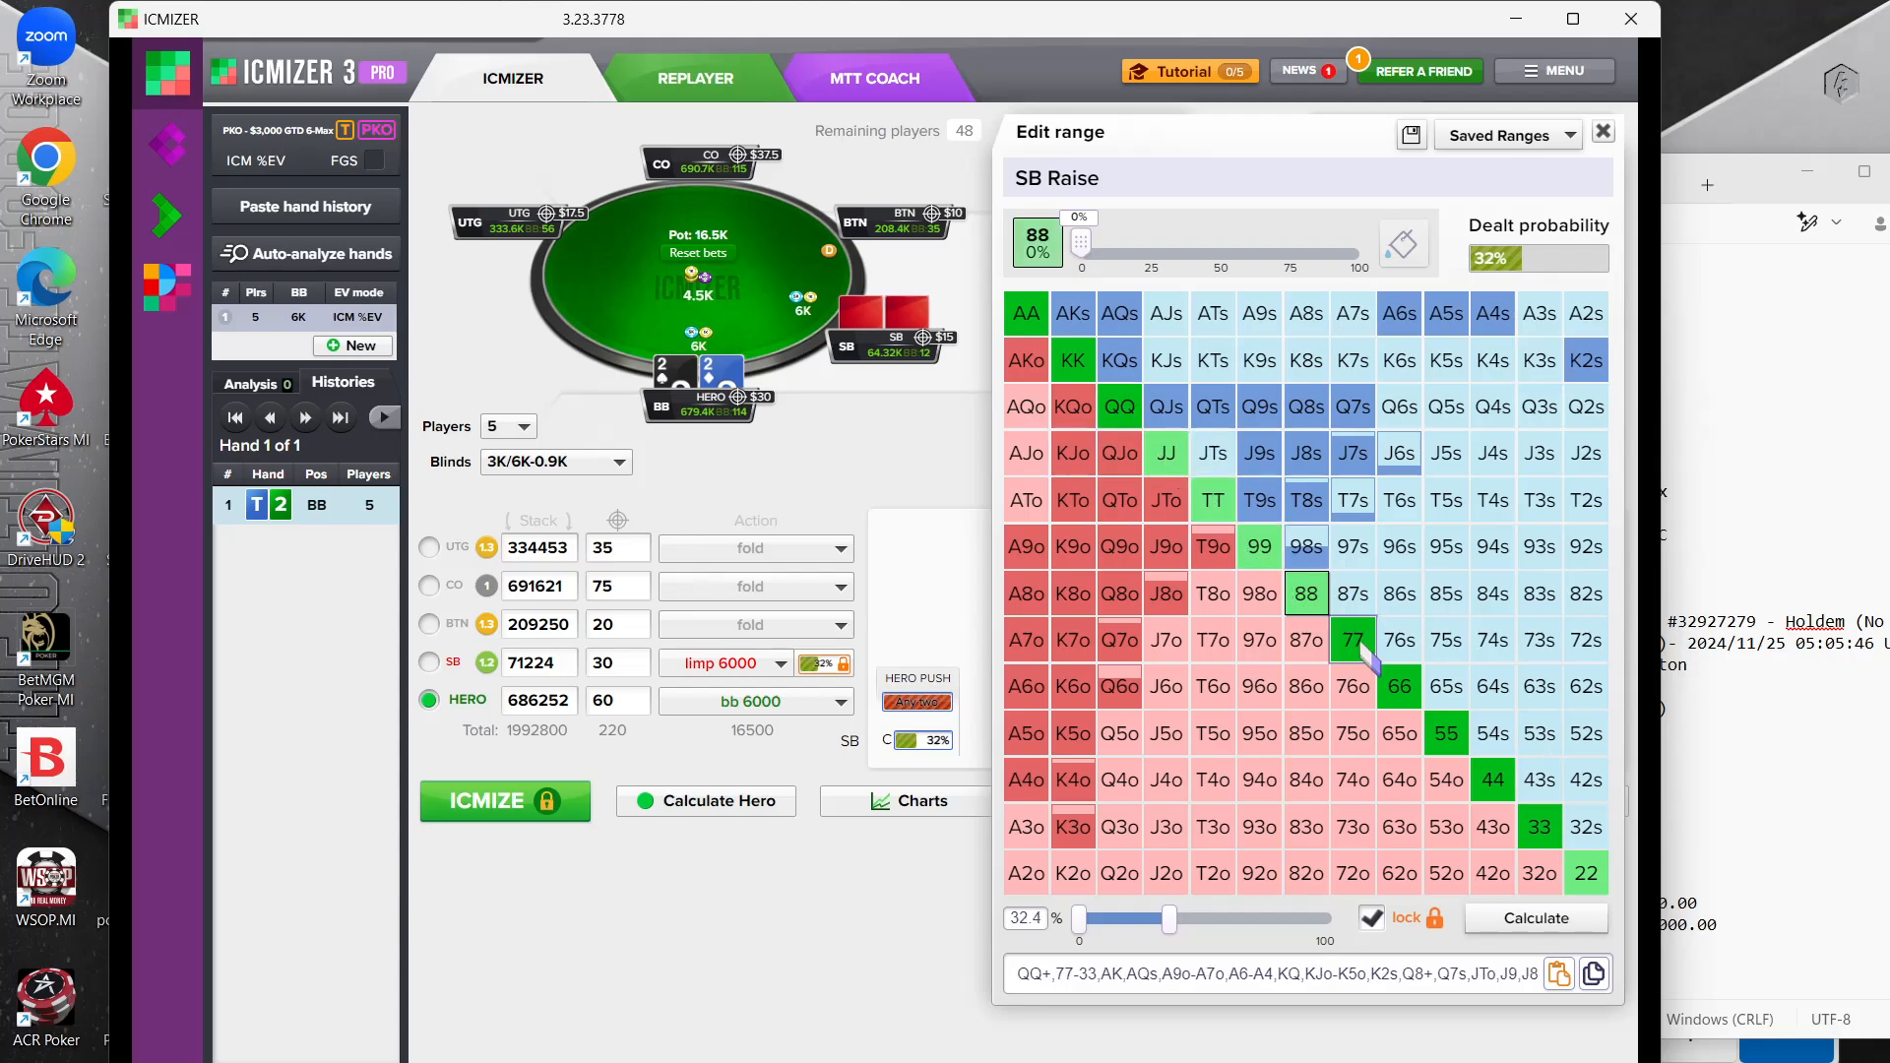
left_click(1307, 548)
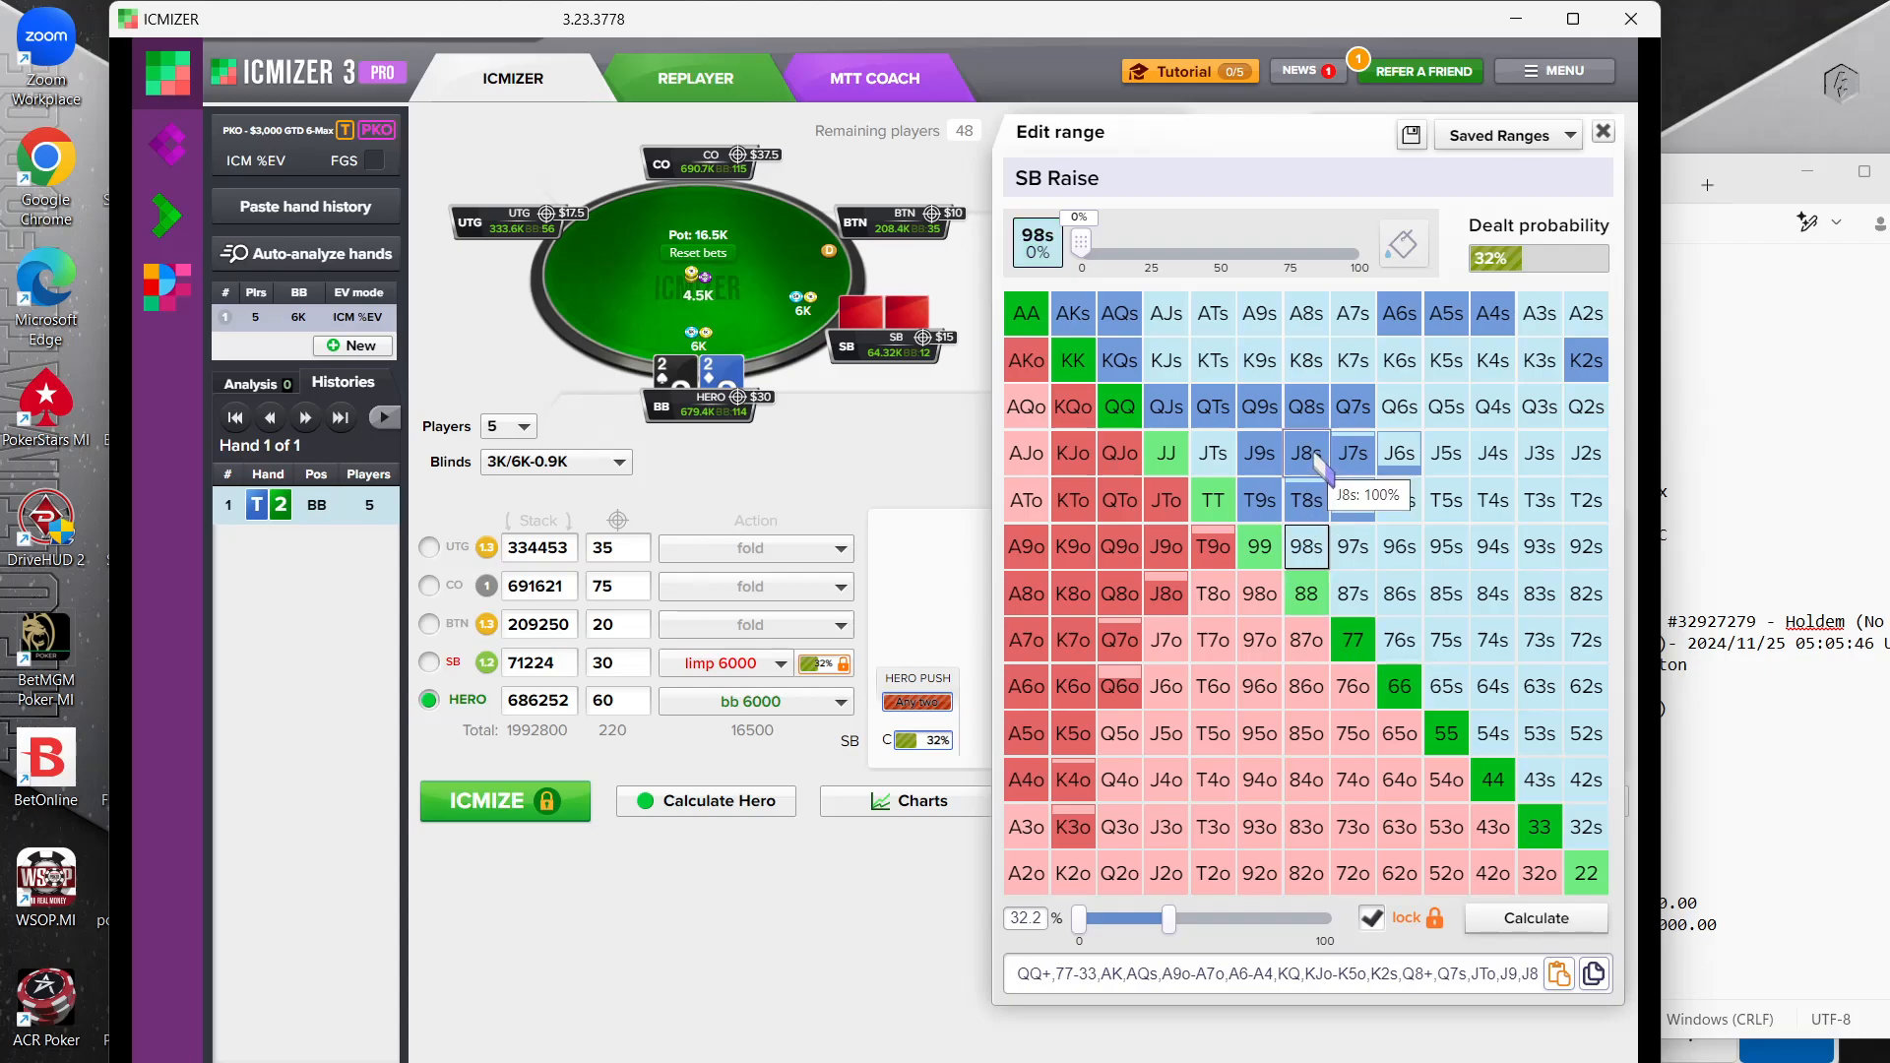
Remove Q7s, Q8s, Q9s and J8s from the small blind's range
left_click(1352, 407)
left_click(1306, 406)
left_click(1260, 407)
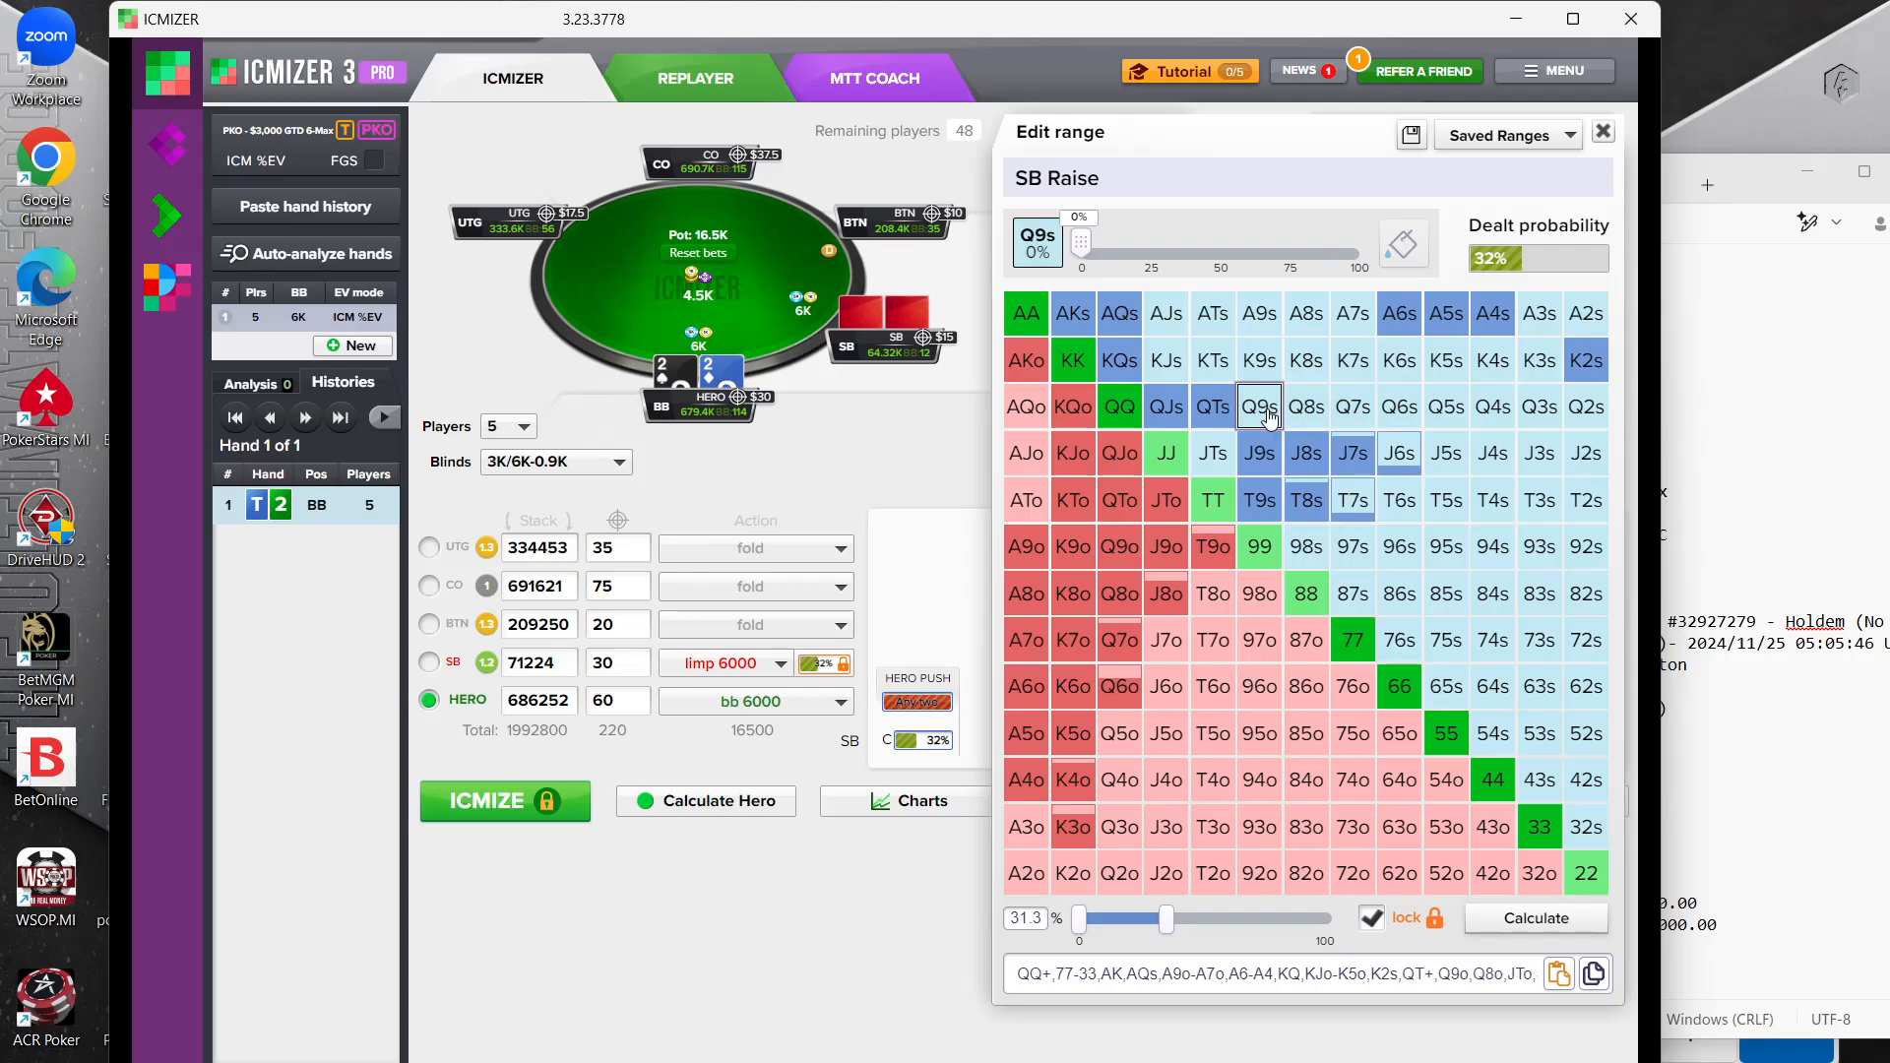
left_click(1307, 453)
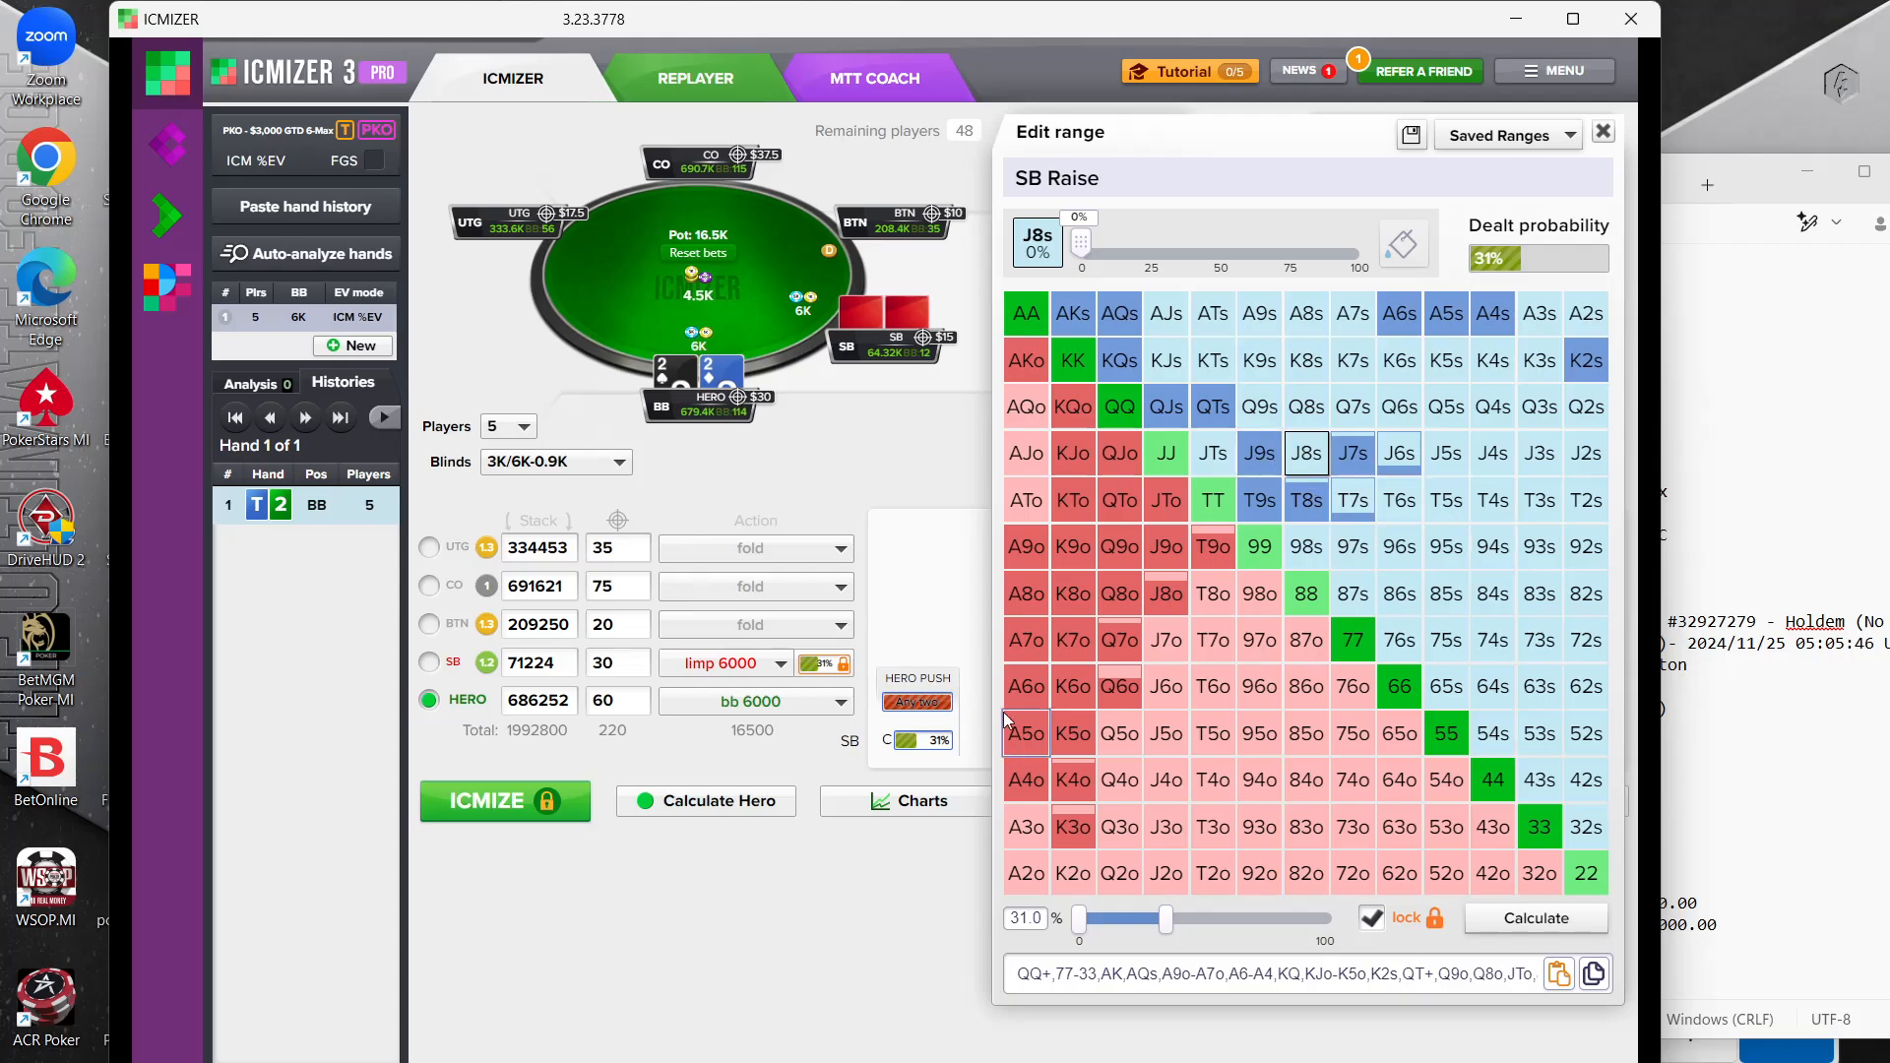
Remove all offsuit kings from KQo down to K3o from the small blind's range
left_click(1073, 827)
left_click(1073, 780)
left_click(1073, 686)
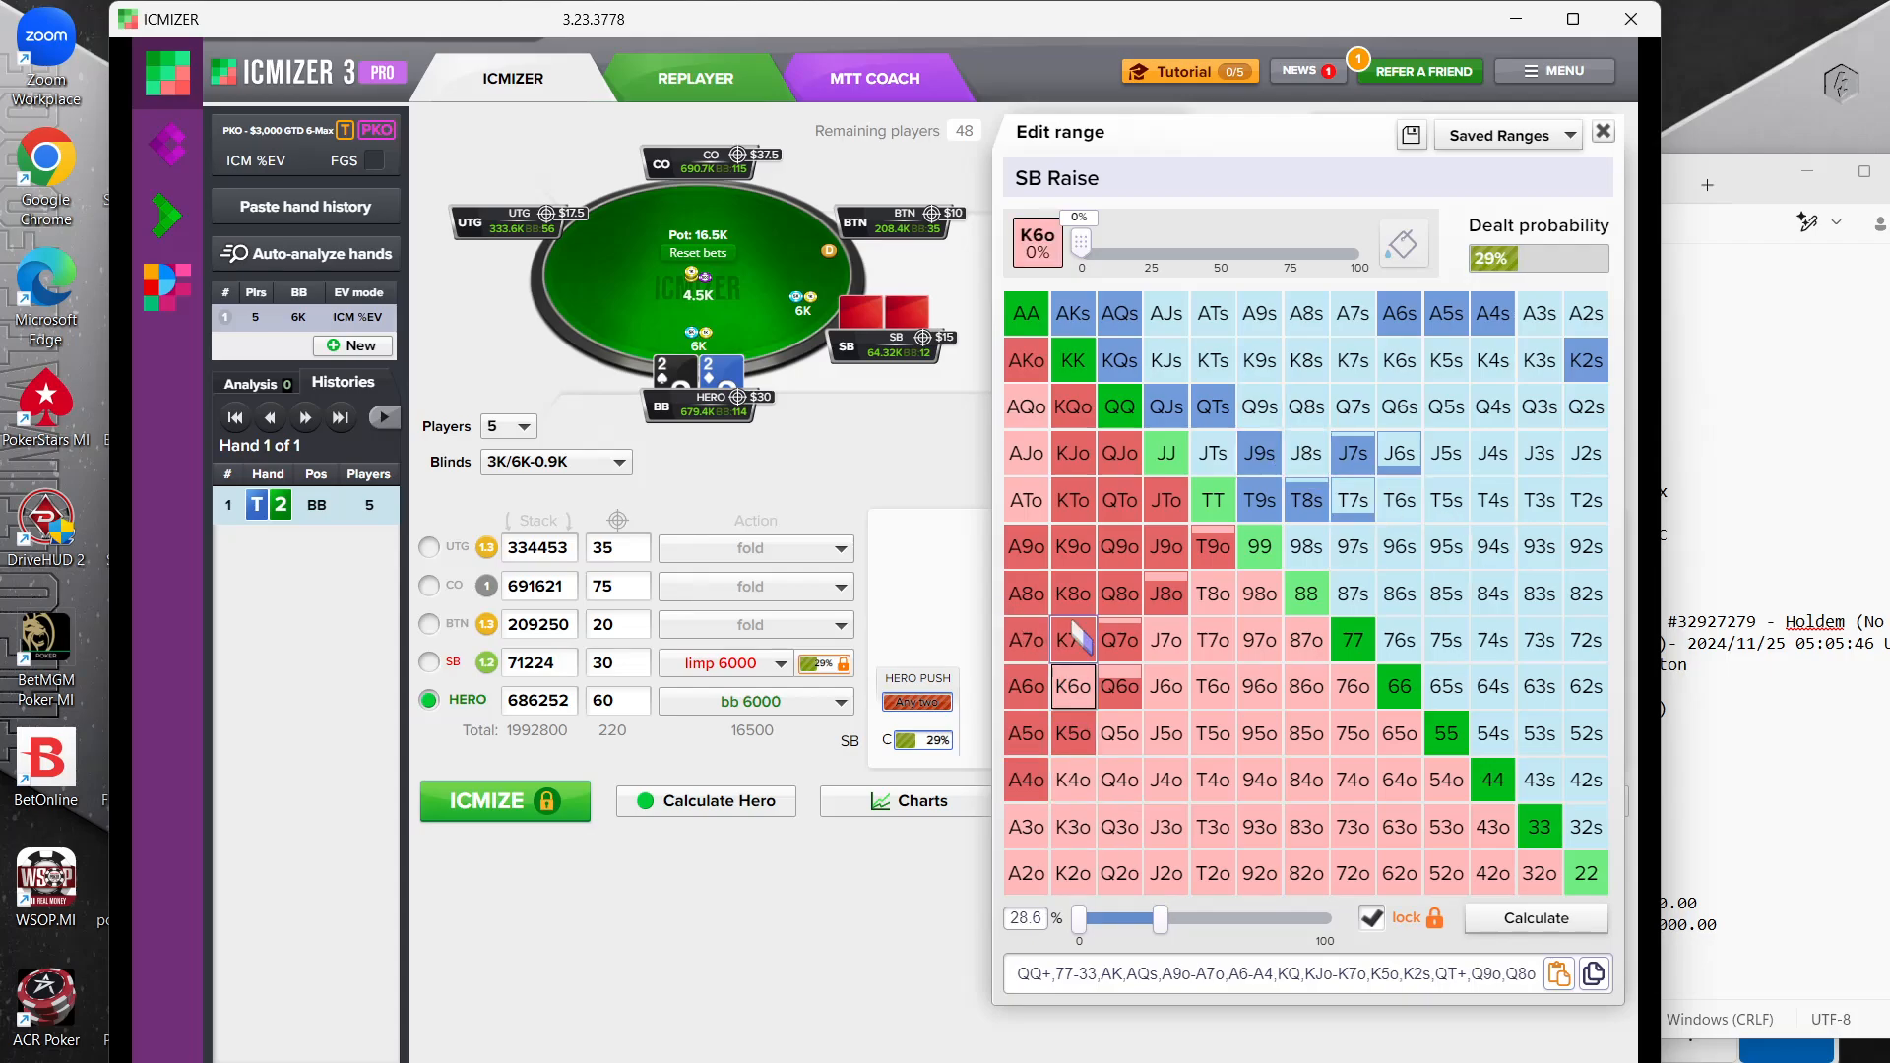
left_click(1074, 546)
left_click(1074, 407)
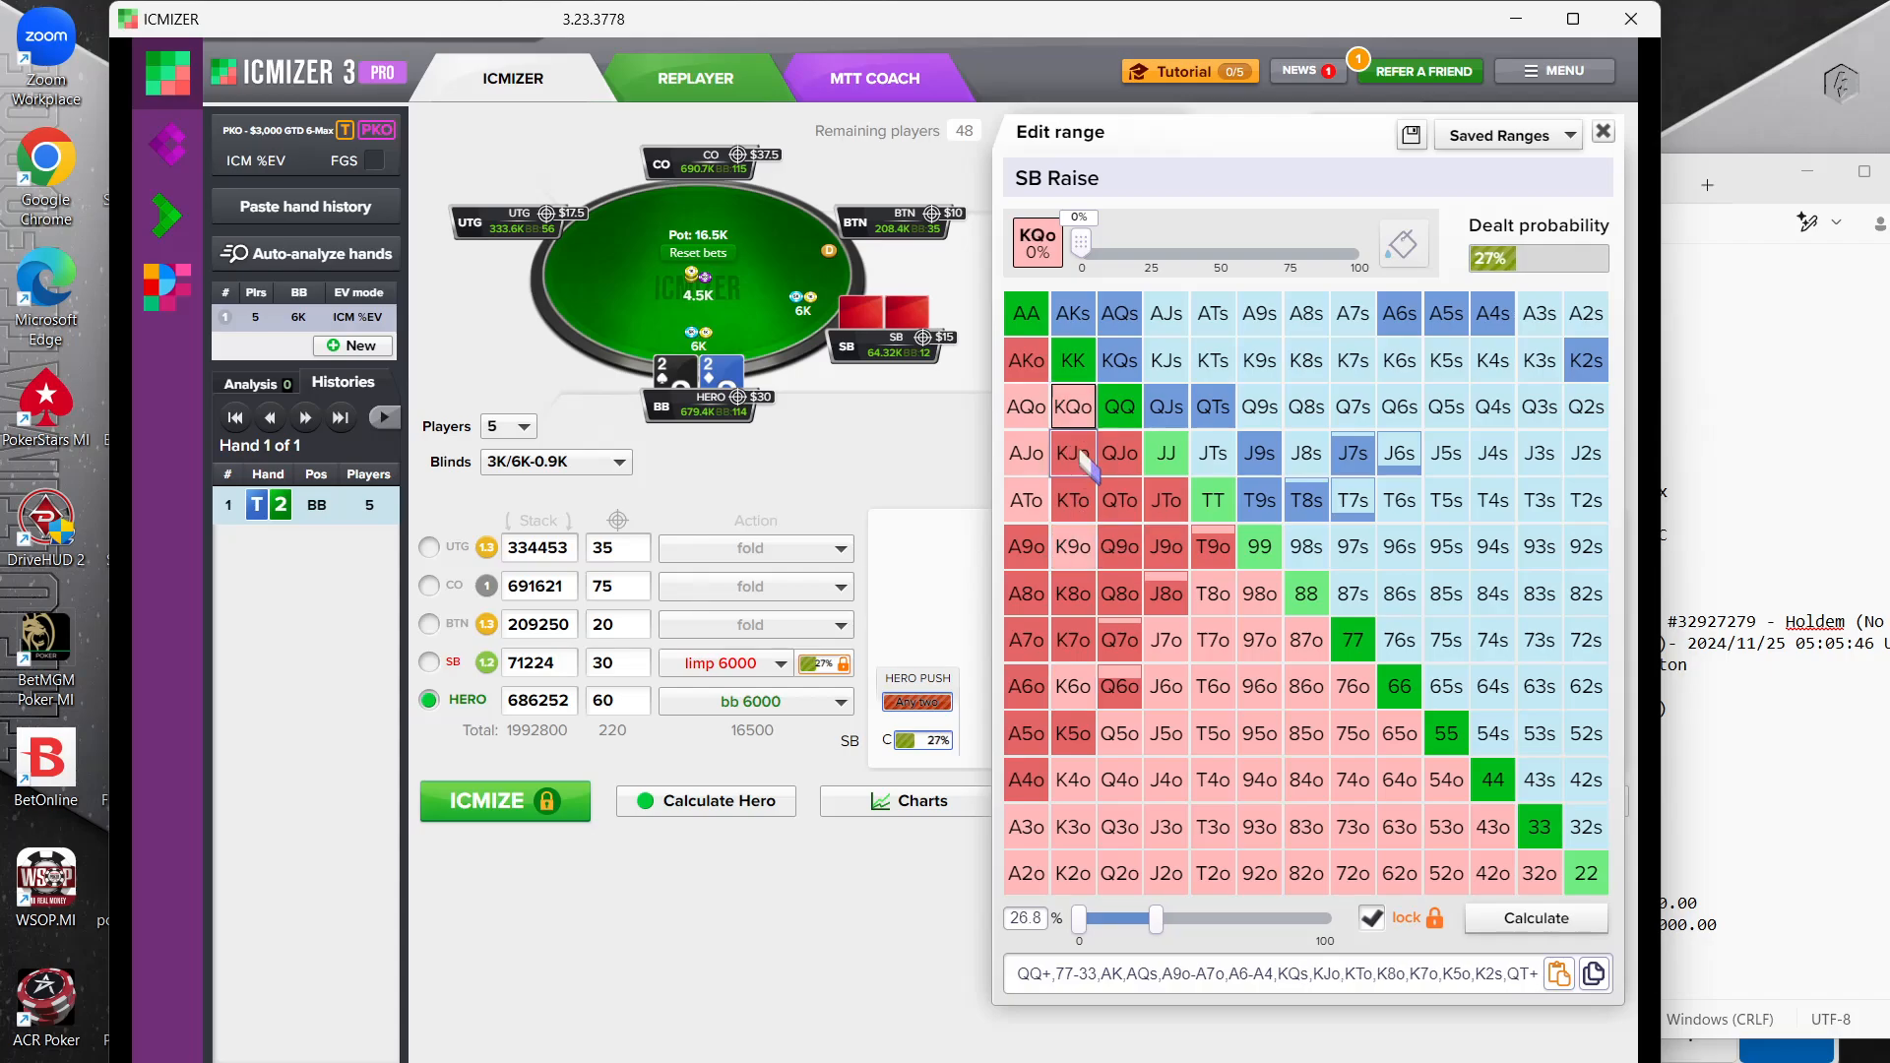
left_click(1073, 453)
left_click(1073, 500)
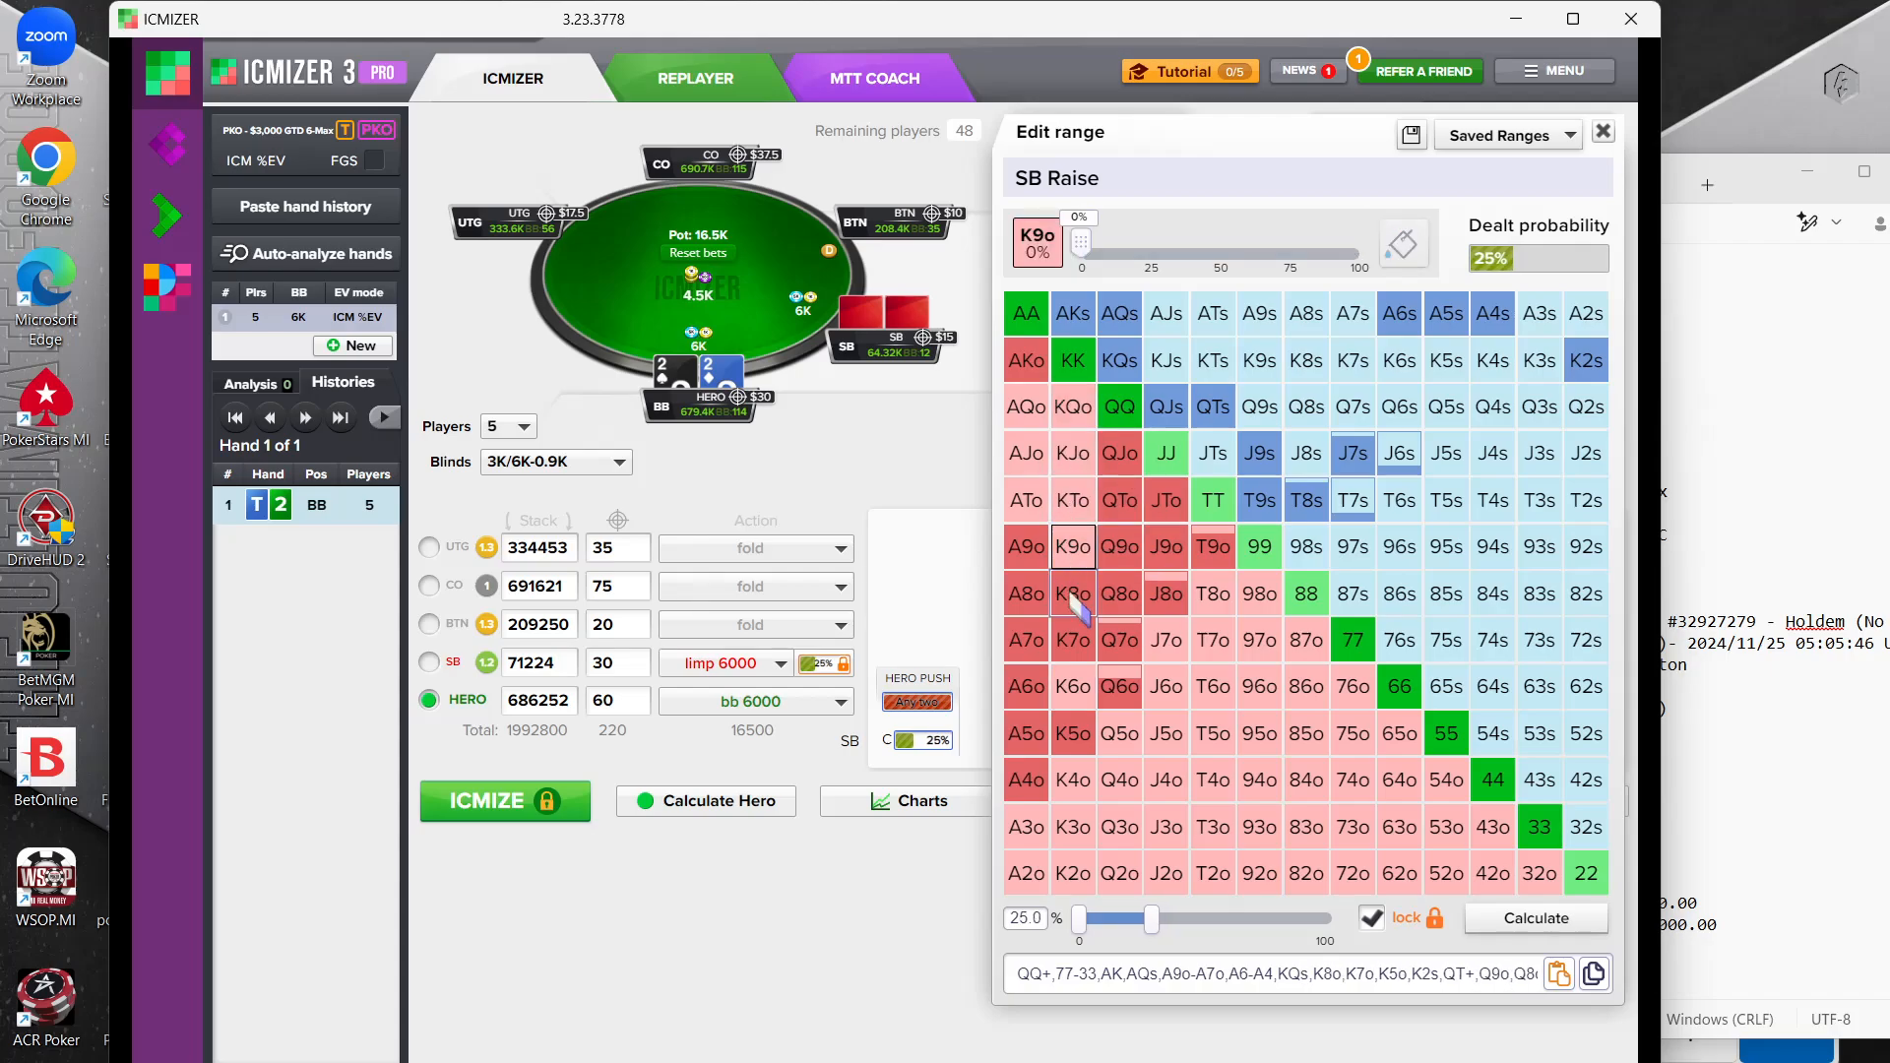
left_click(1074, 593)
left_click(1074, 640)
left_click(1073, 734)
Remove Q7o, Q6o and J8o from the small blind's range and add 98o and 87o
left_click(1120, 686)
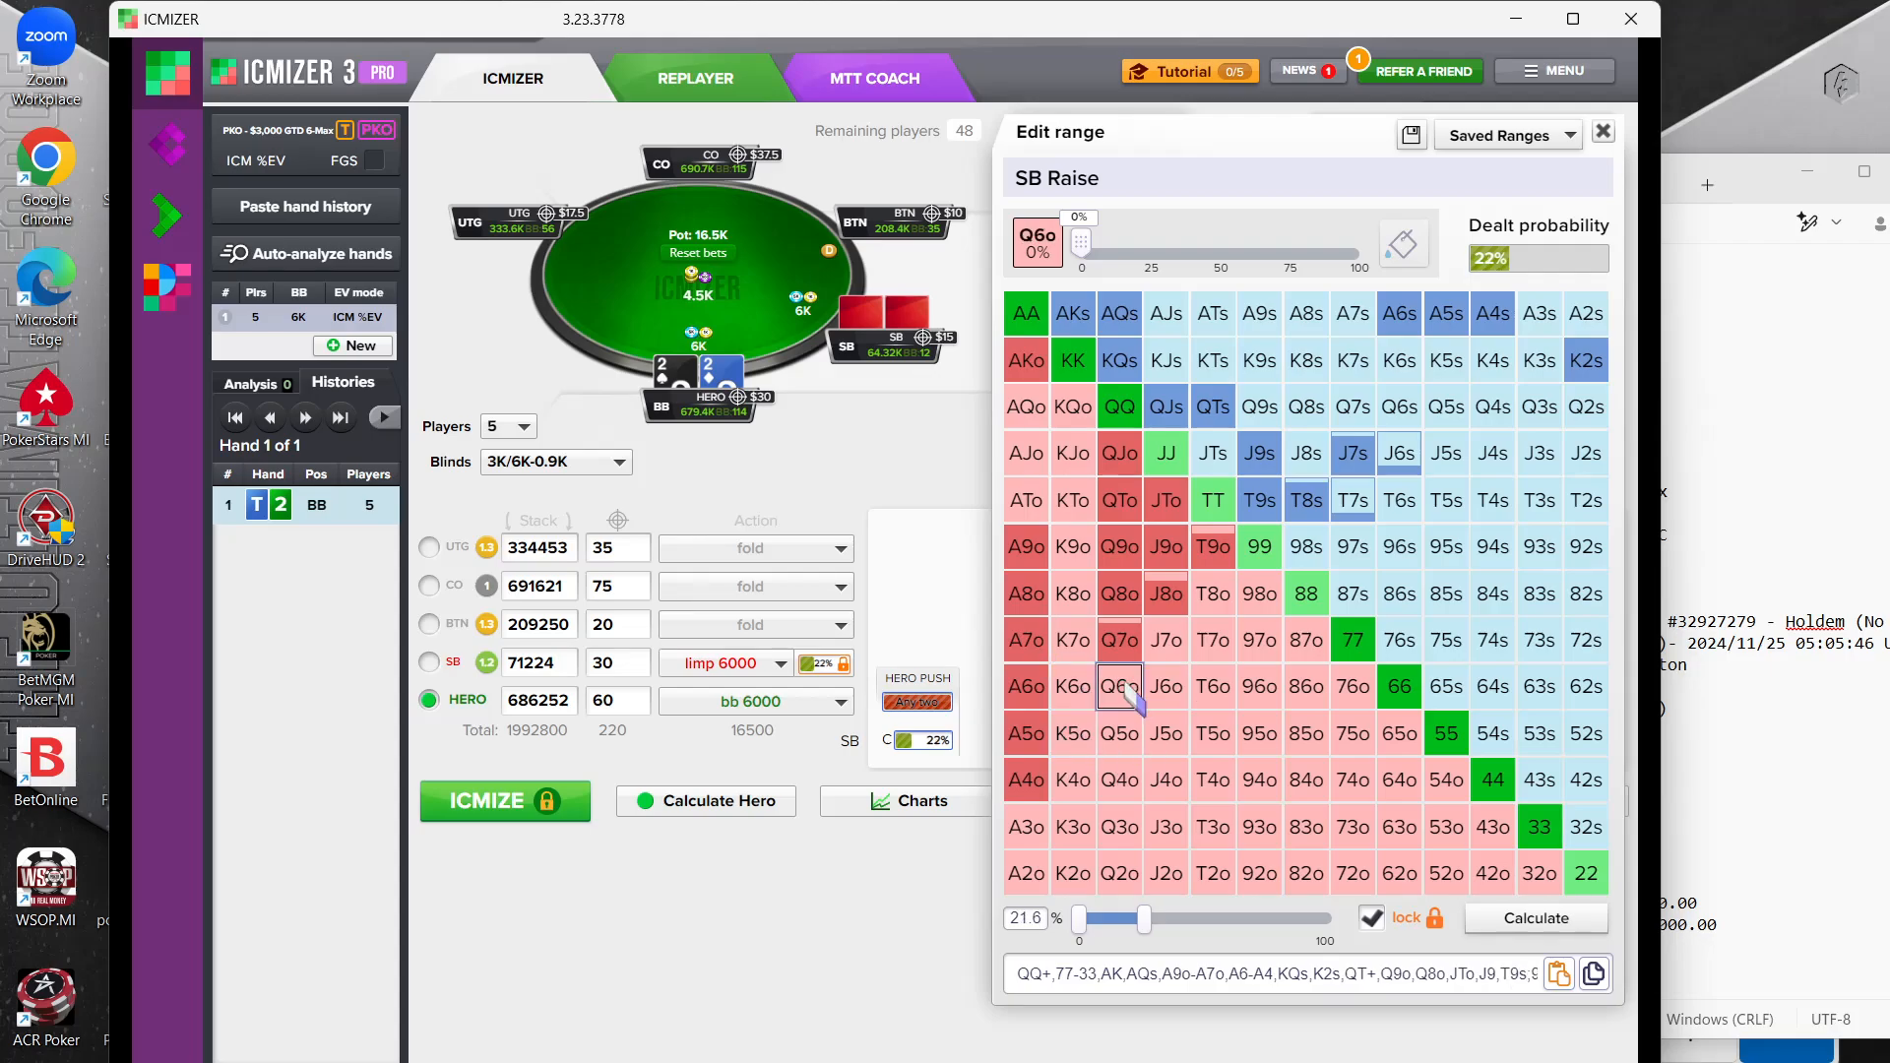
left_click(1119, 639)
left_click(1307, 640)
left_click(1259, 594)
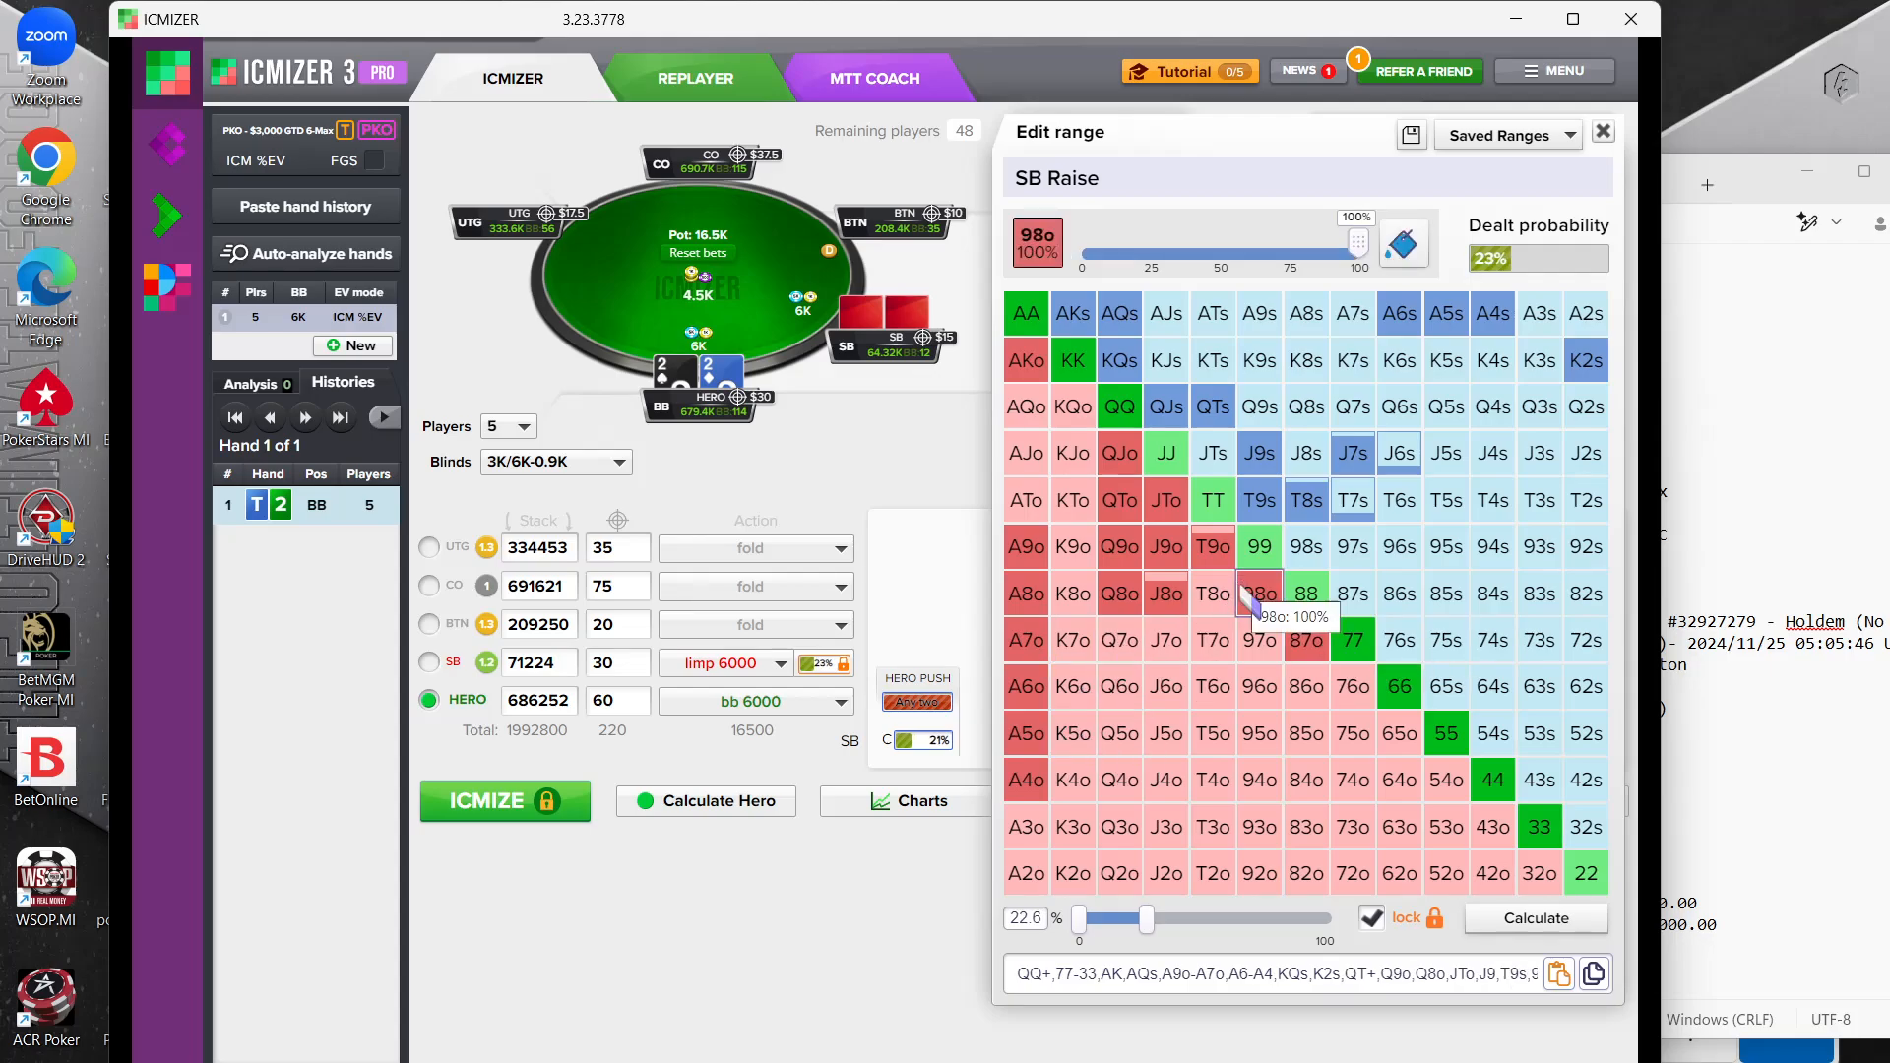
left_click(1166, 594)
Add 98s, 97s, 96s, 87s, 86s, 85s, 76s, 75s, 65s and 54s to the small blind's range
left_click(1306, 547)
left_click(1352, 594)
left_click(1353, 547)
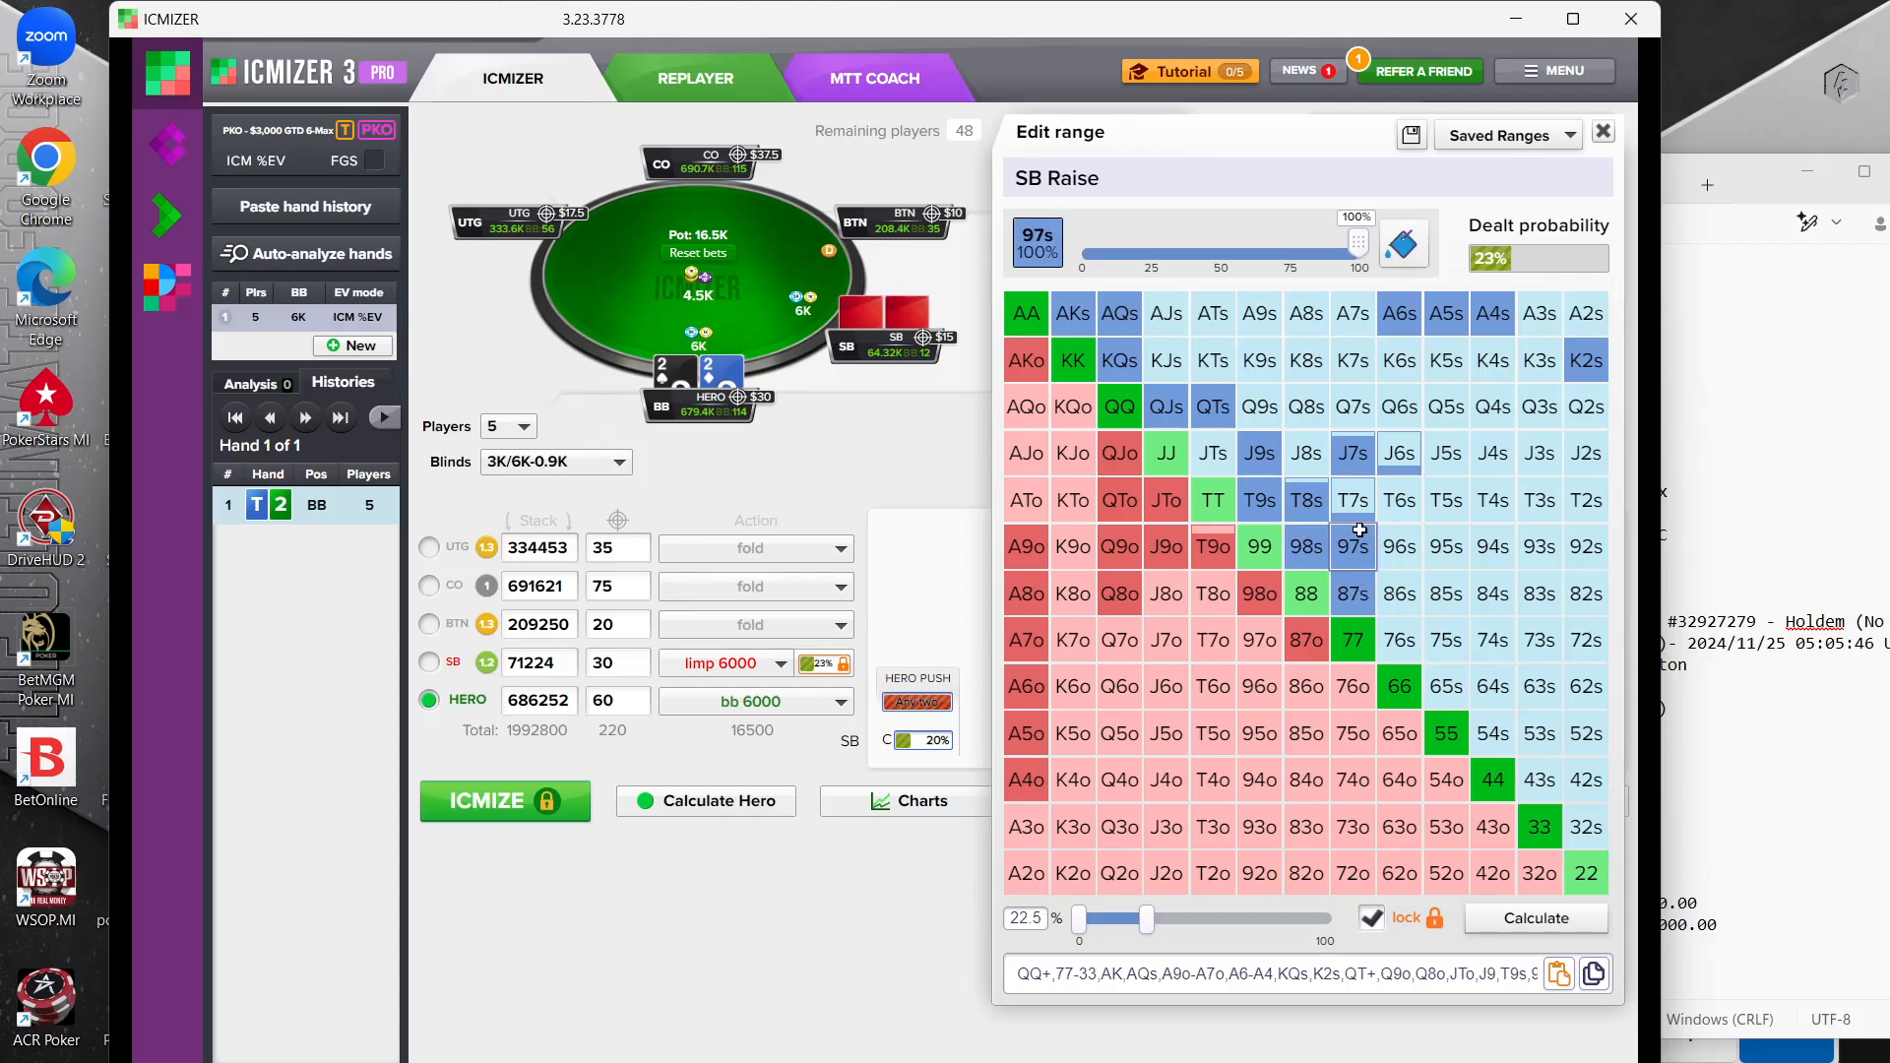
left_click(1399, 546)
left_click(1399, 594)
left_click(1399, 640)
left_click(1446, 687)
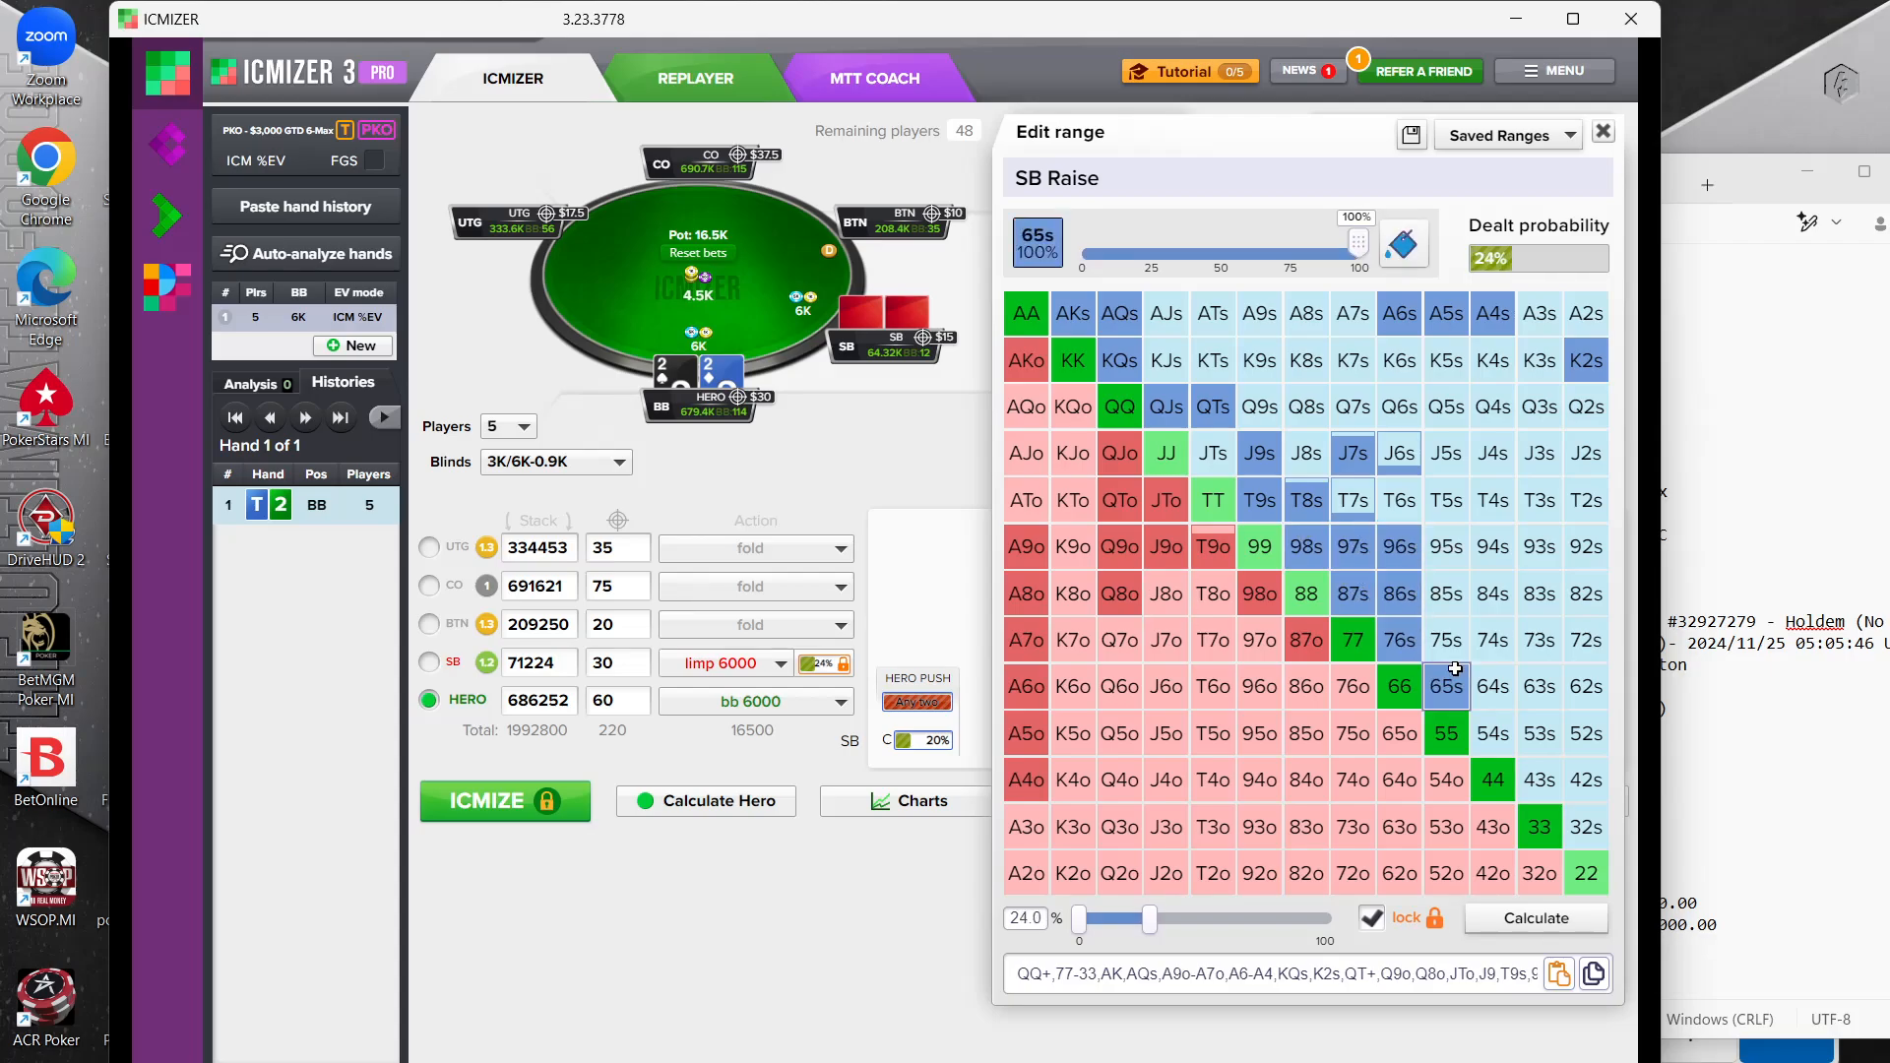
left_click(1446, 640)
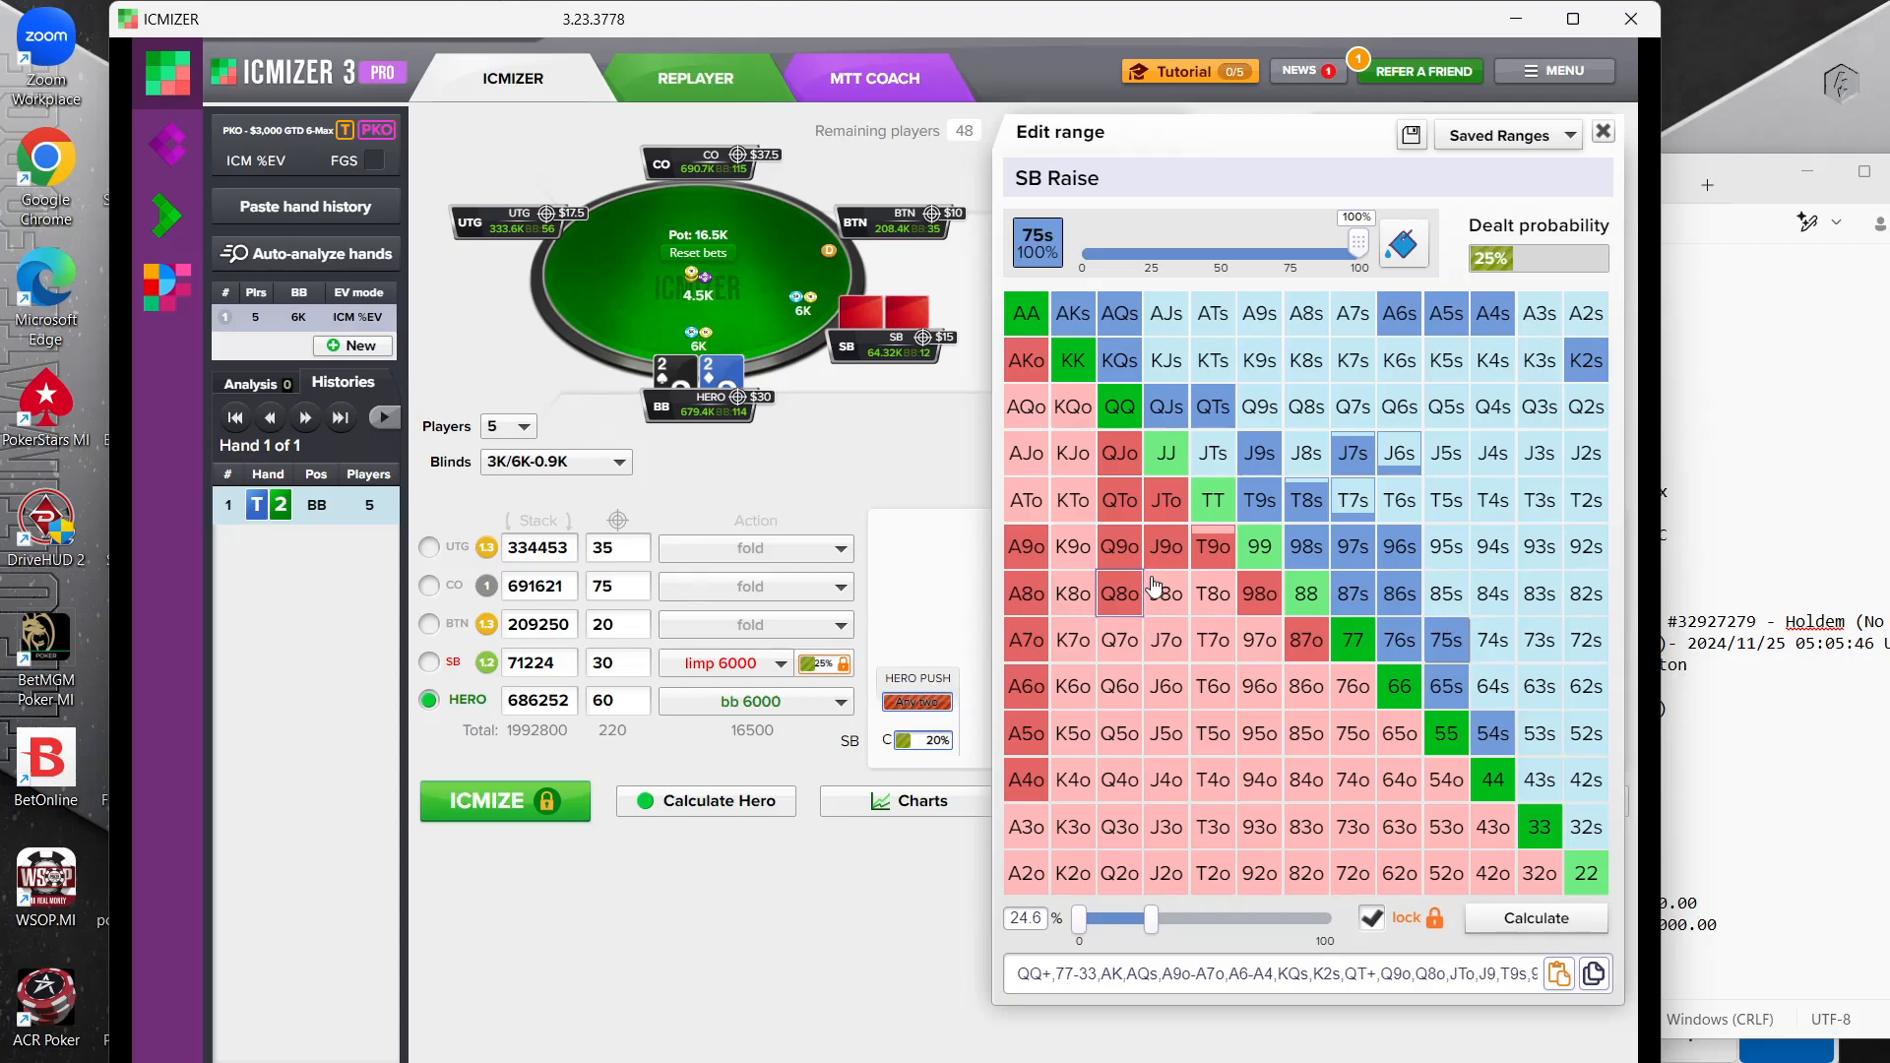
left_click(1441, 600)
Add J8o, T8o, T7o, 97o and 86o to the small blind's range and recalculate with that range locked
left_click(1166, 593)
left_click(1213, 594)
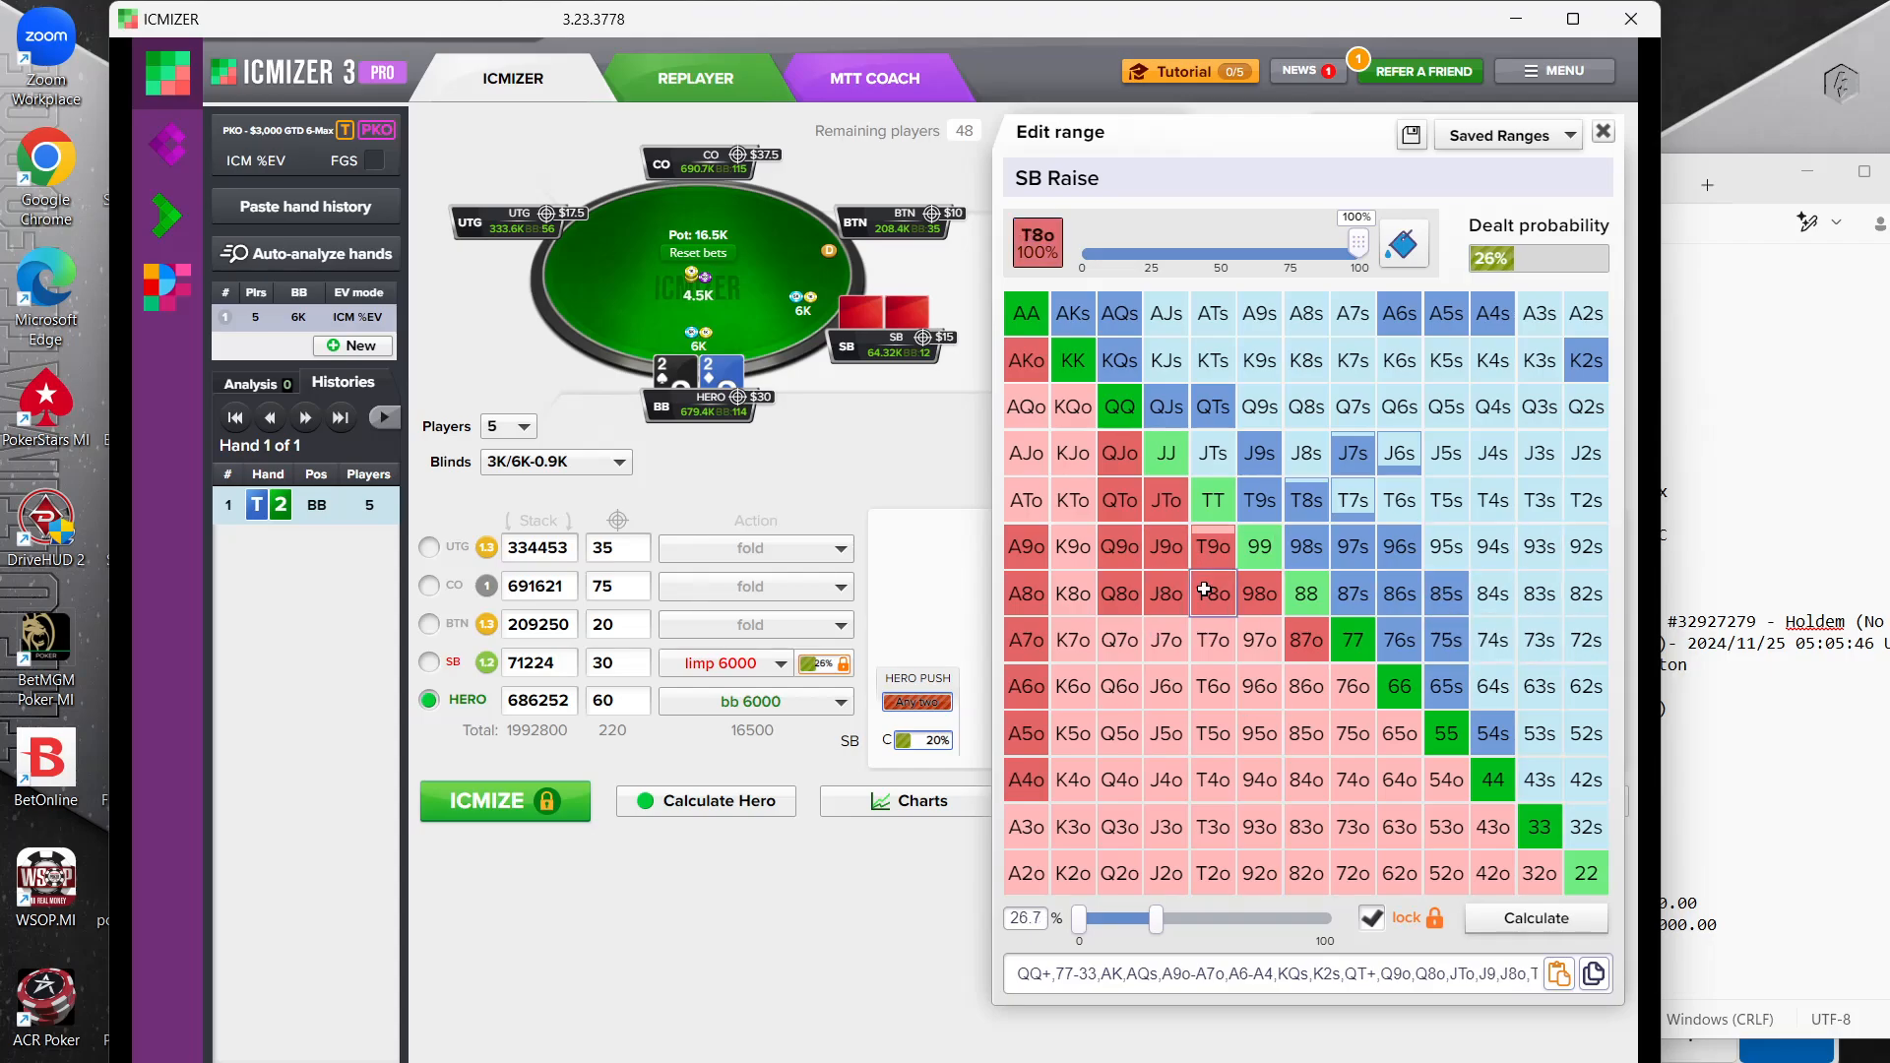
left_click(1220, 638)
left_click(1259, 640)
left_click(1306, 686)
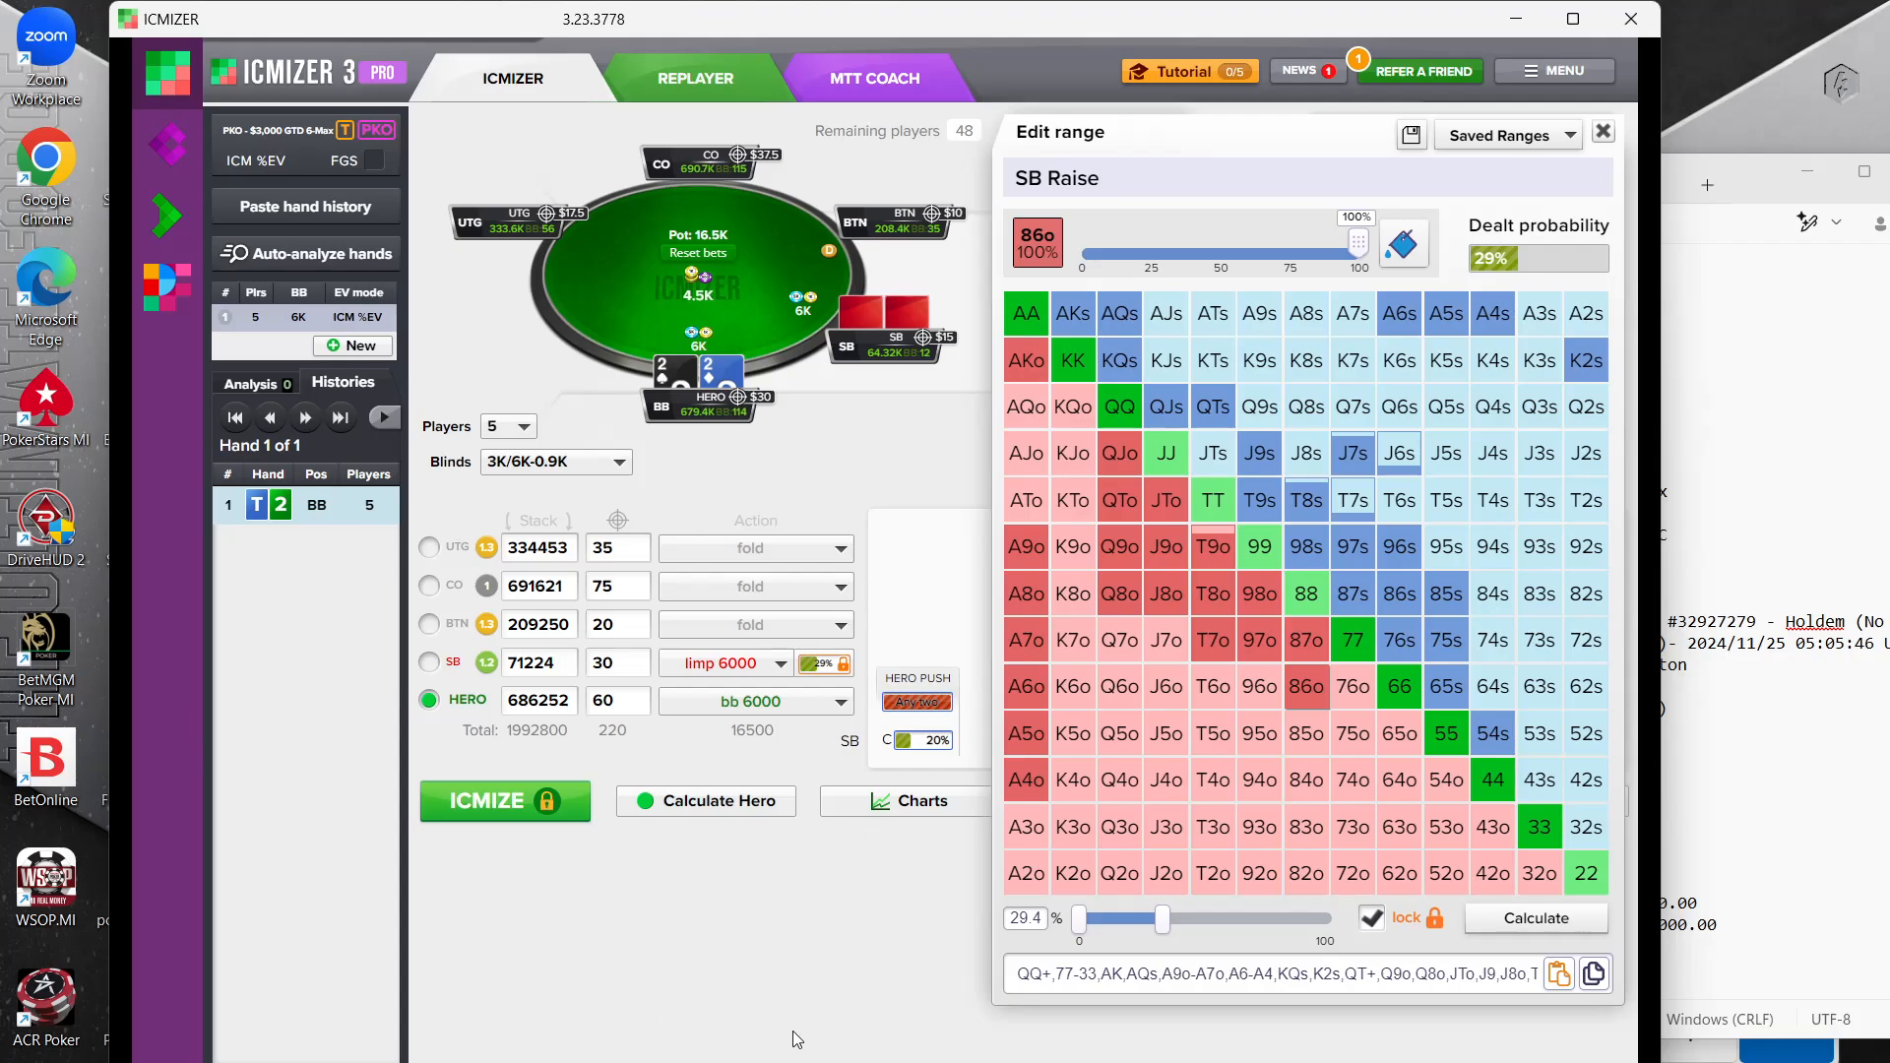
left_click(452, 797)
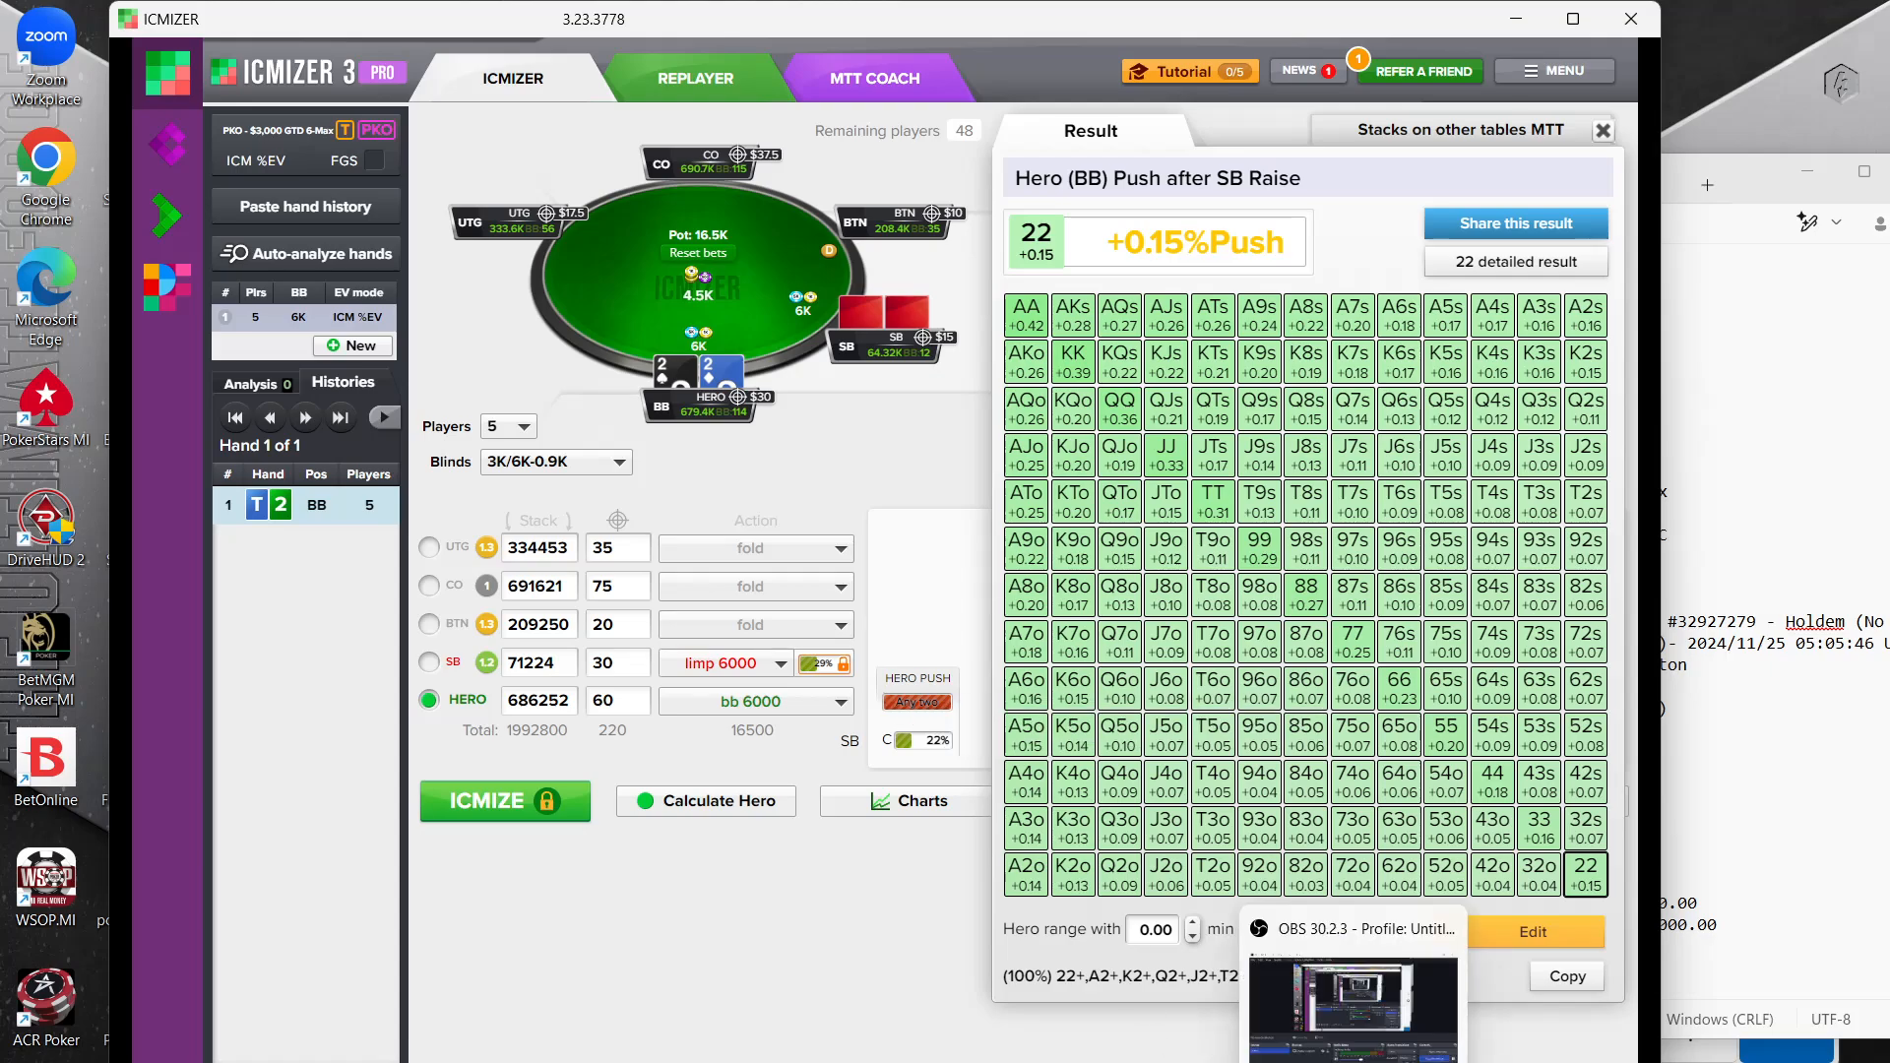
Switch to the DriveHUD replayer for the 700/1400 Q8 hand and copy its hand history to the clipboard
mouse_move(1245, 1061)
left_click(797, 1017)
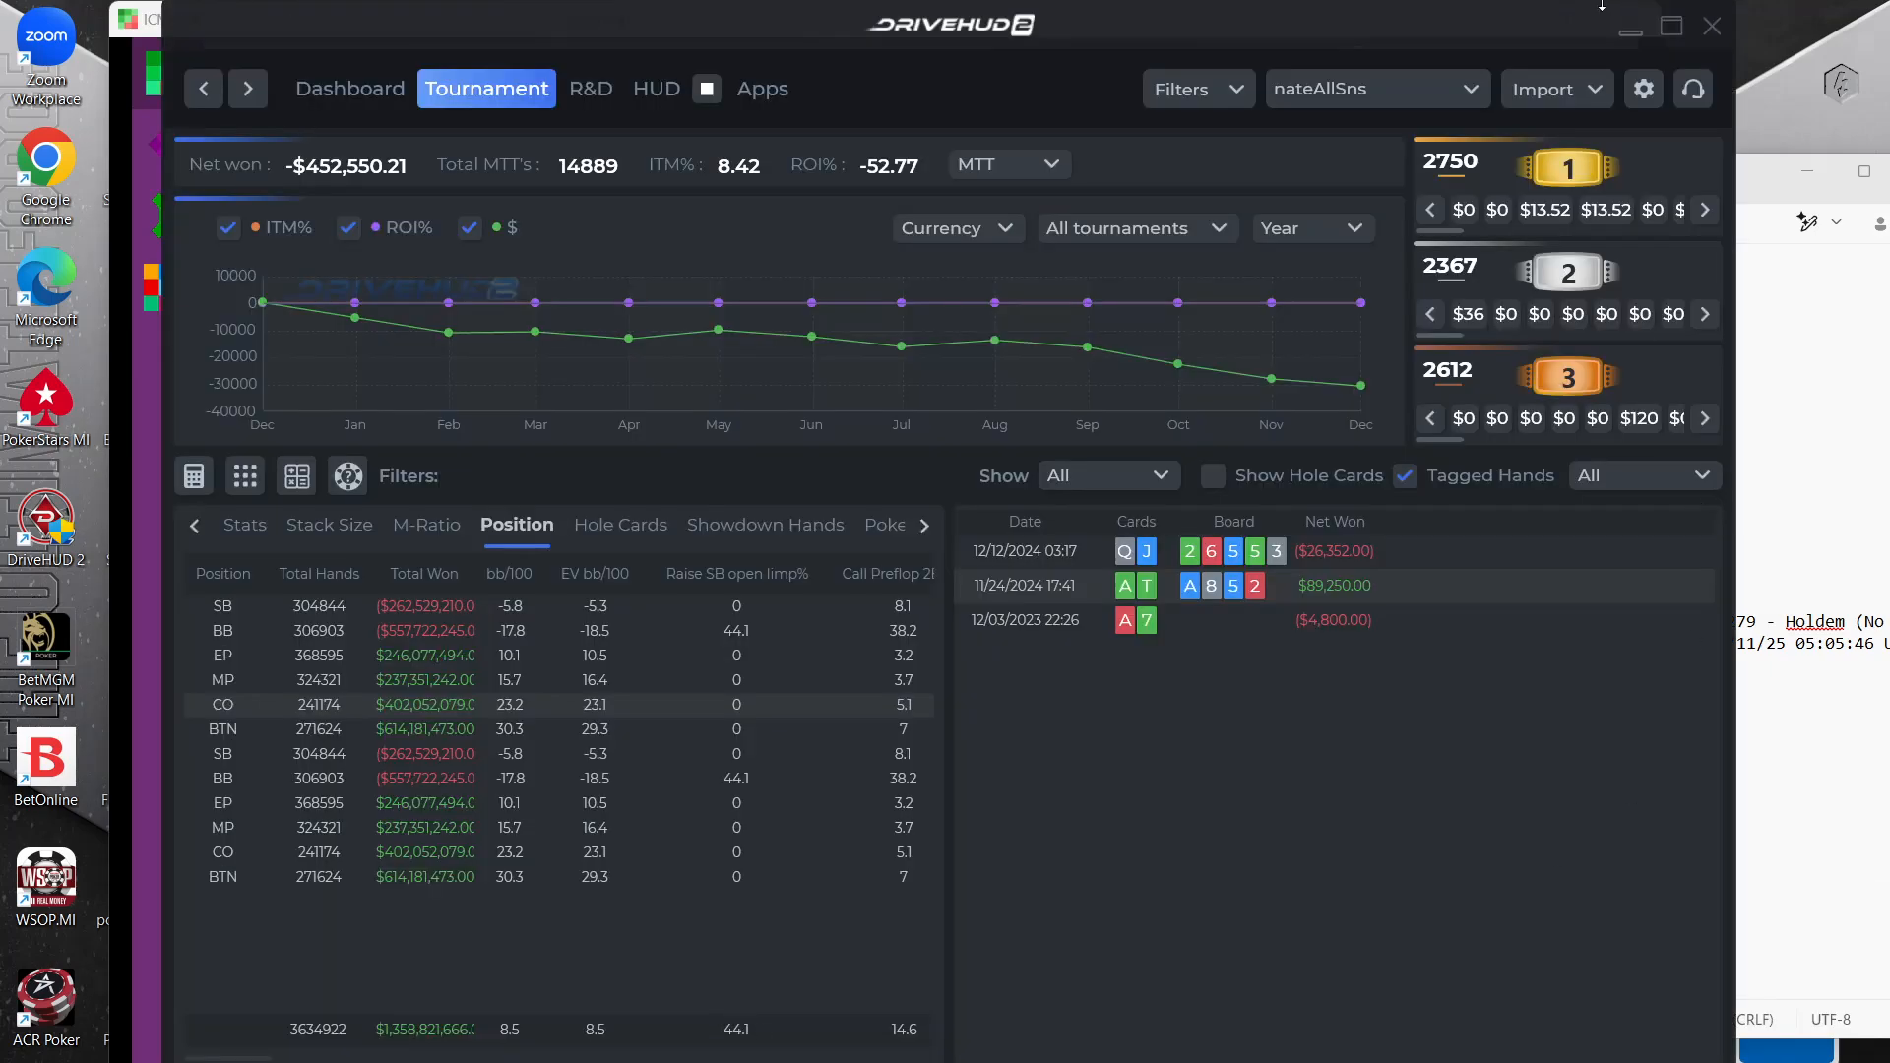
left_click(1630, 29)
mouse_move(1355, 1059)
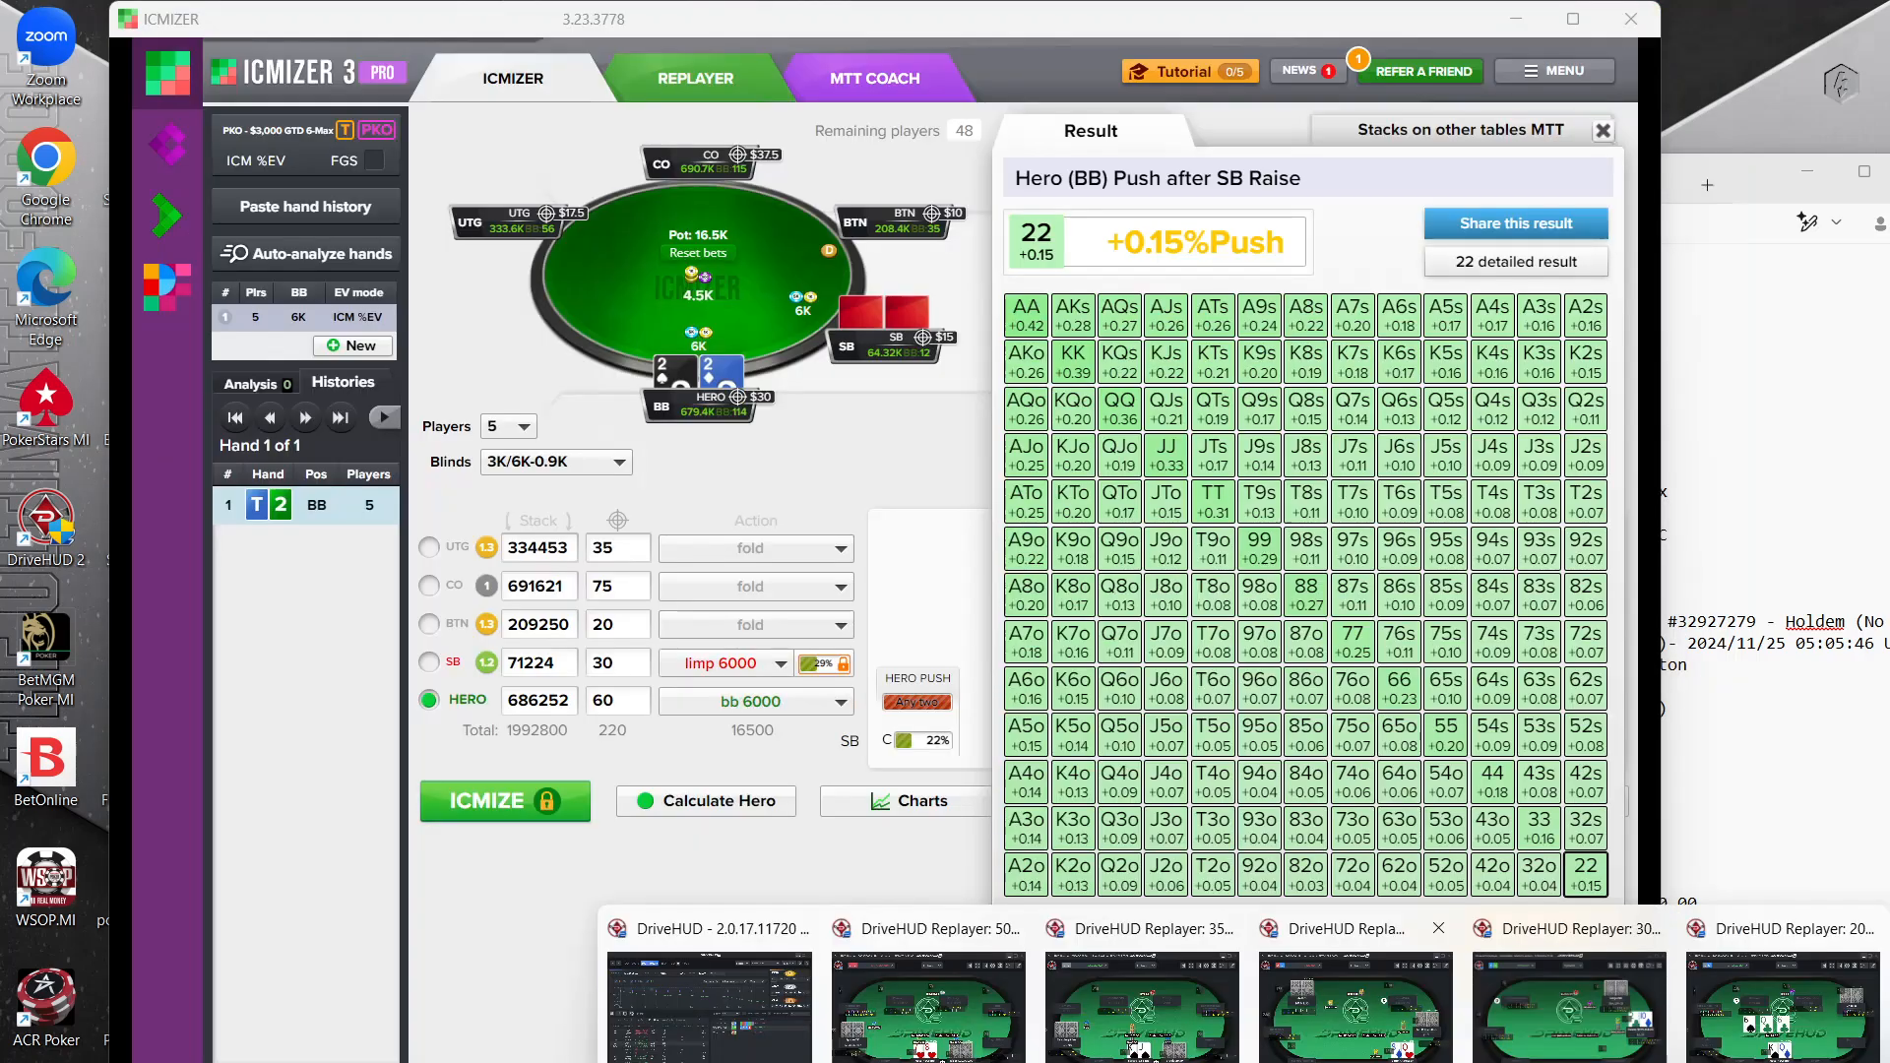
left_click(1427, 1050)
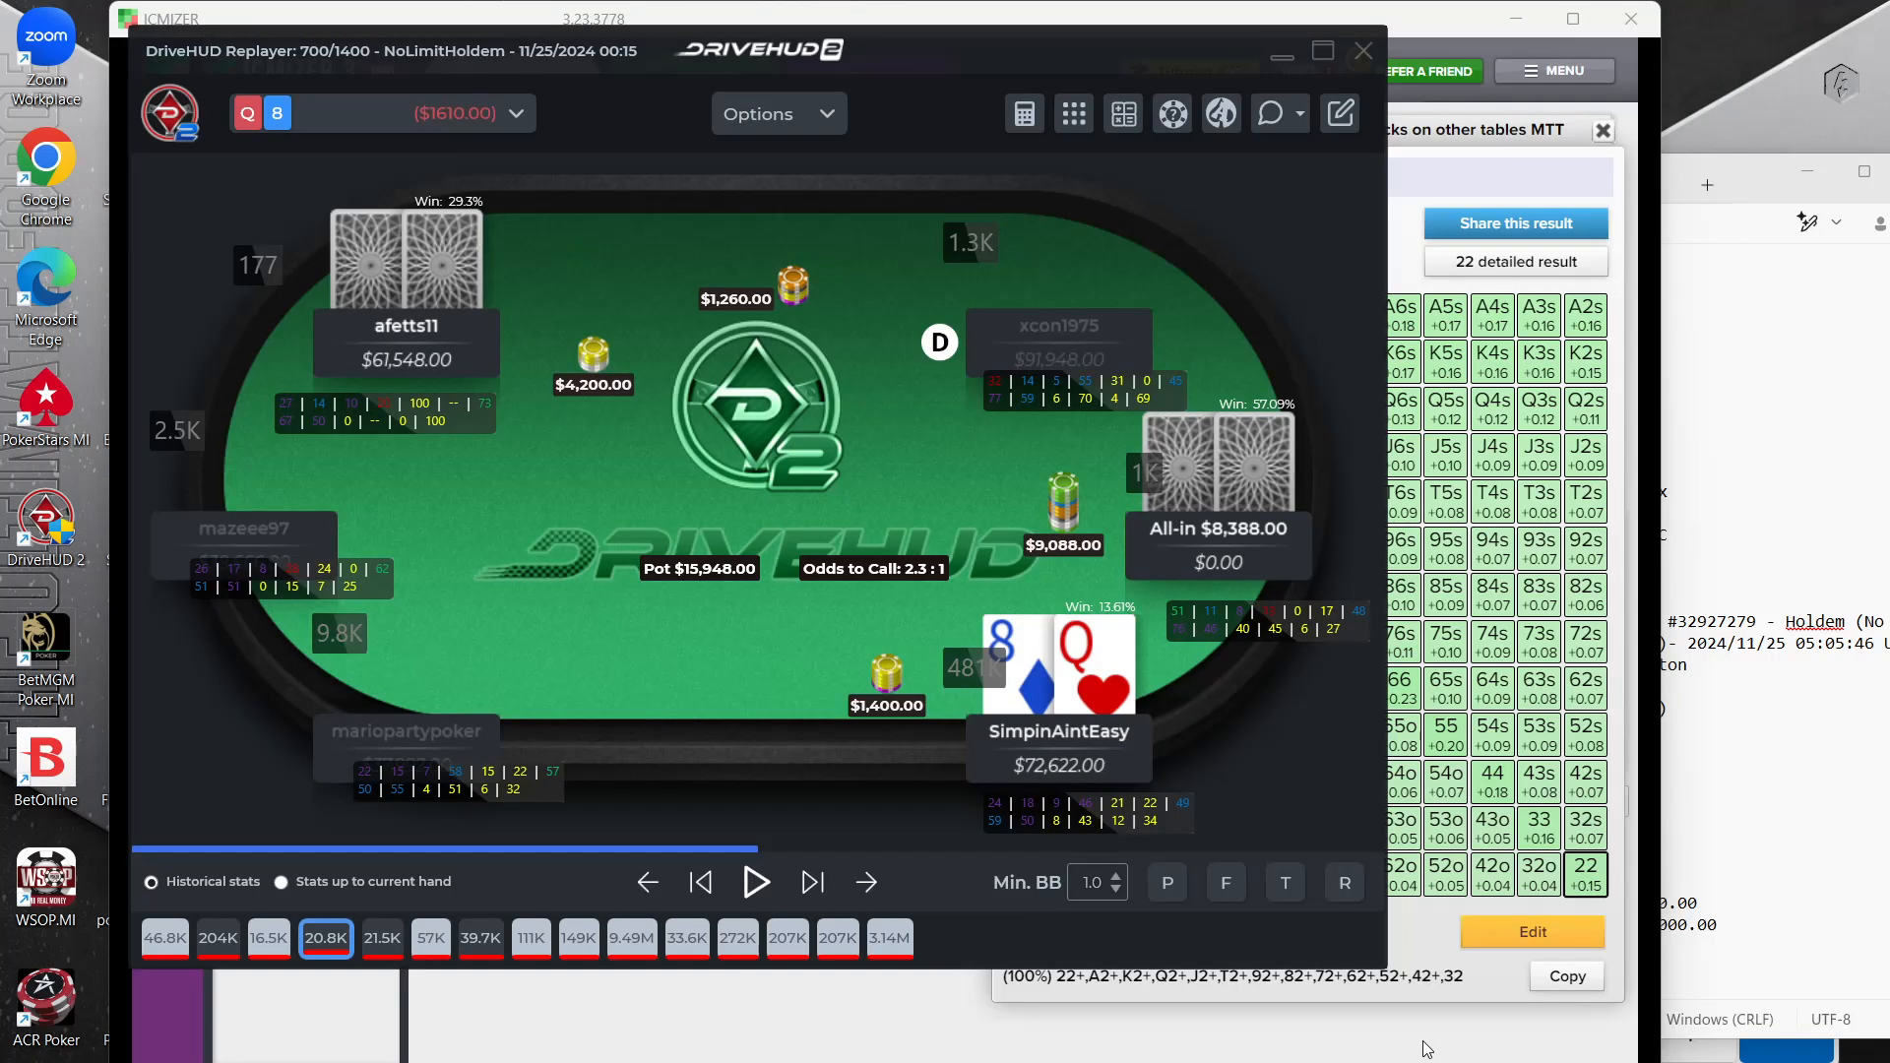
left_click(1295, 114)
left_click(1336, 338)
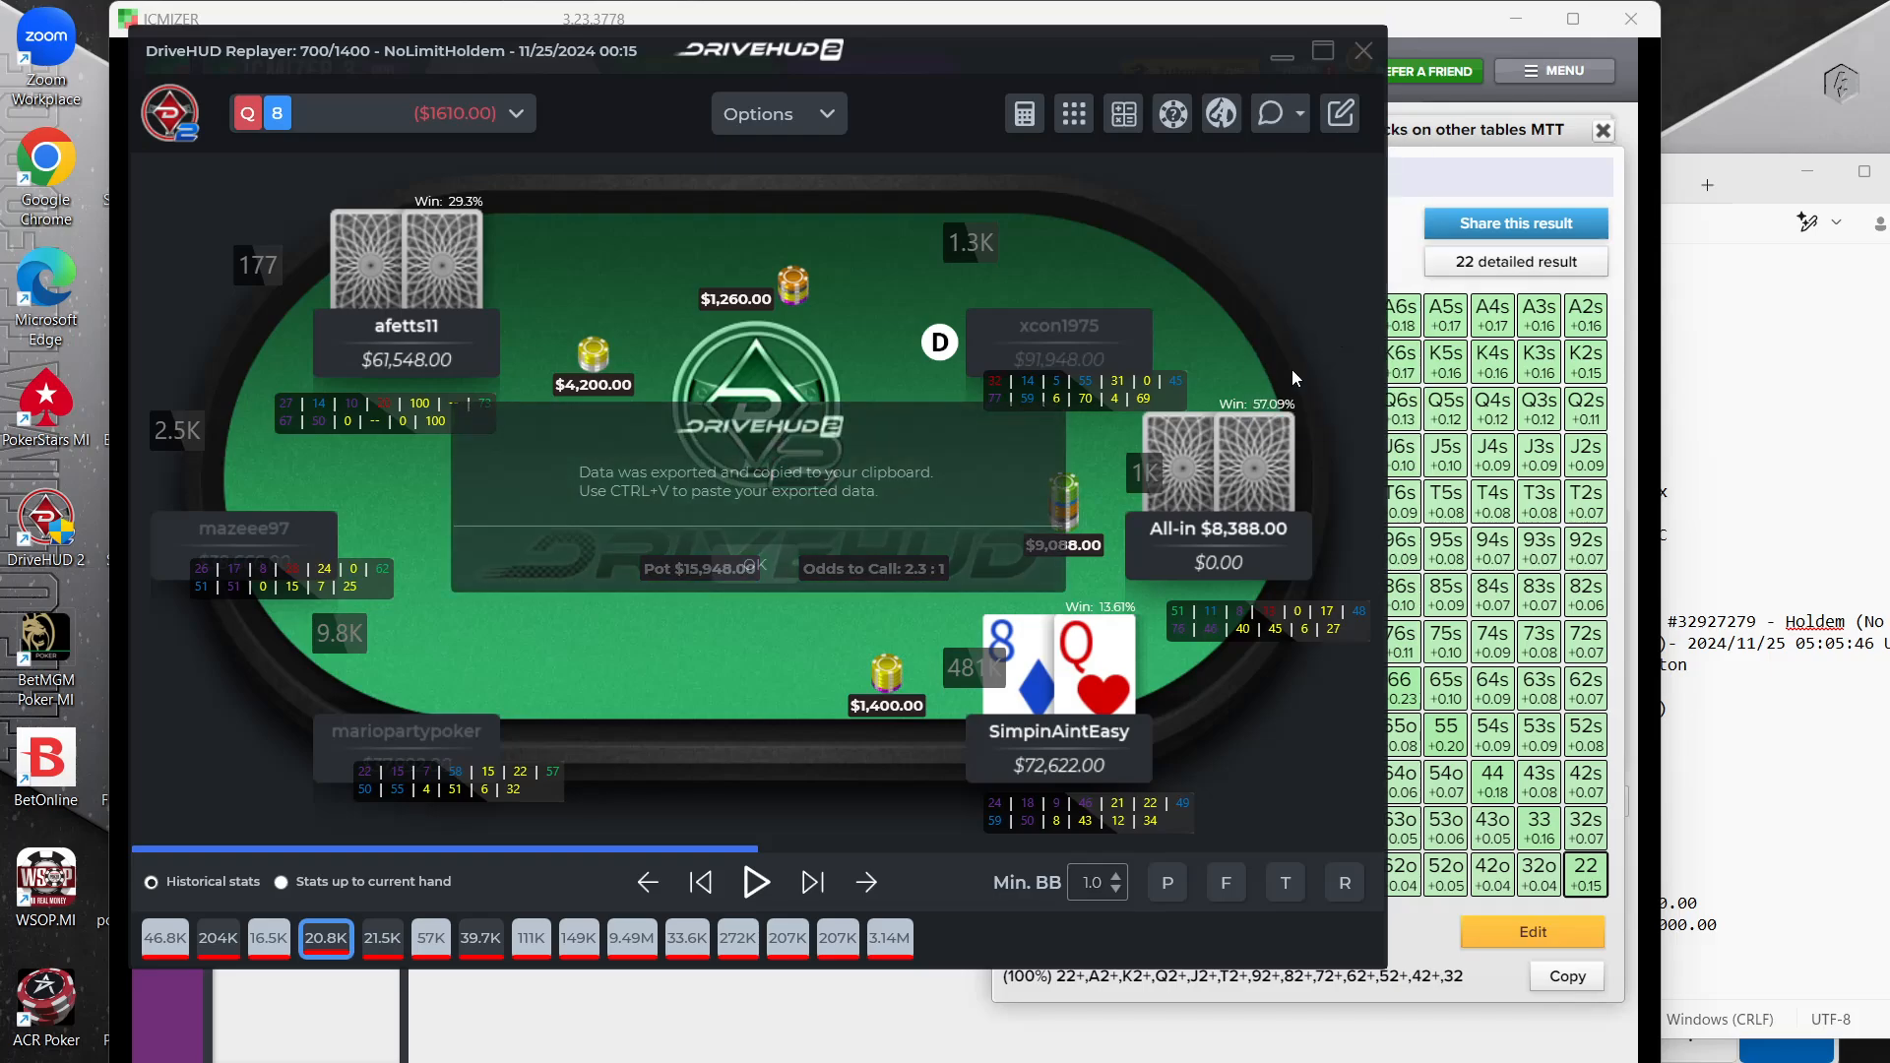
Import the copied Q8 hand history into ICMIZER and enable MTT mode
left_click(1425, 183)
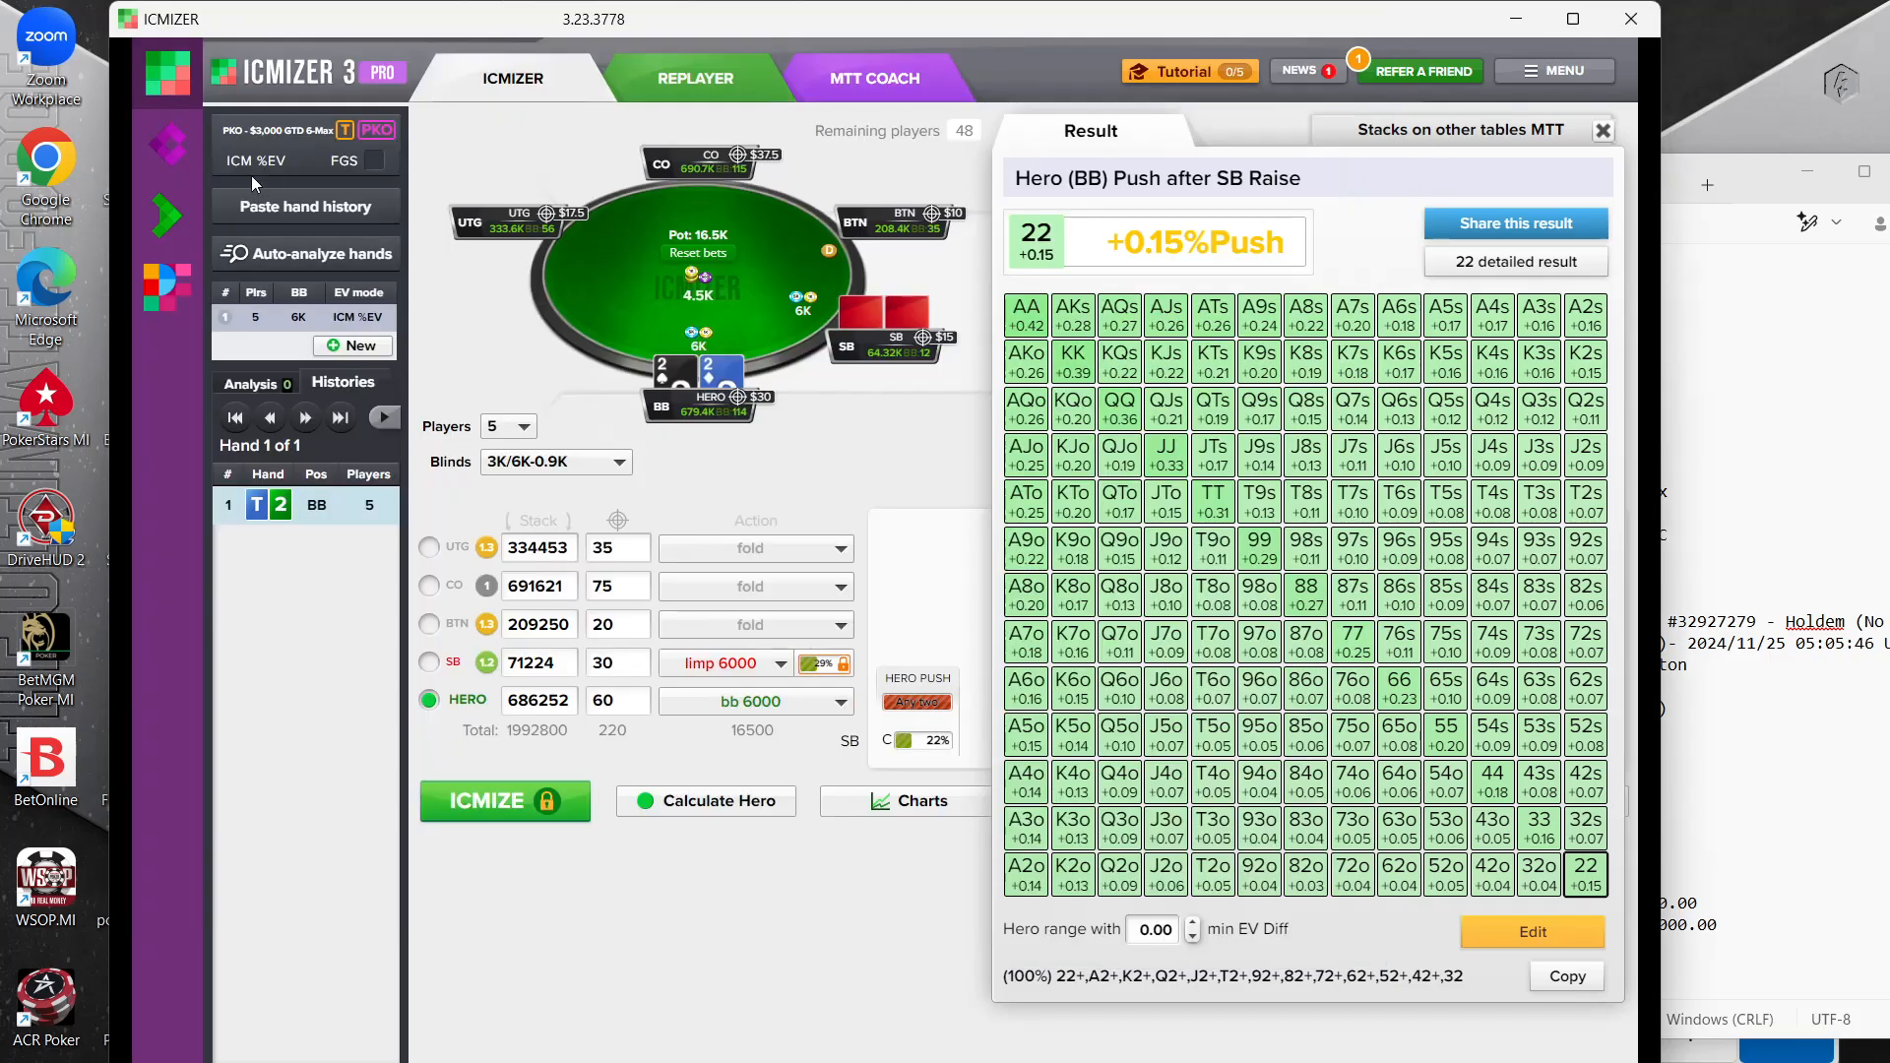
left_click(274, 210)
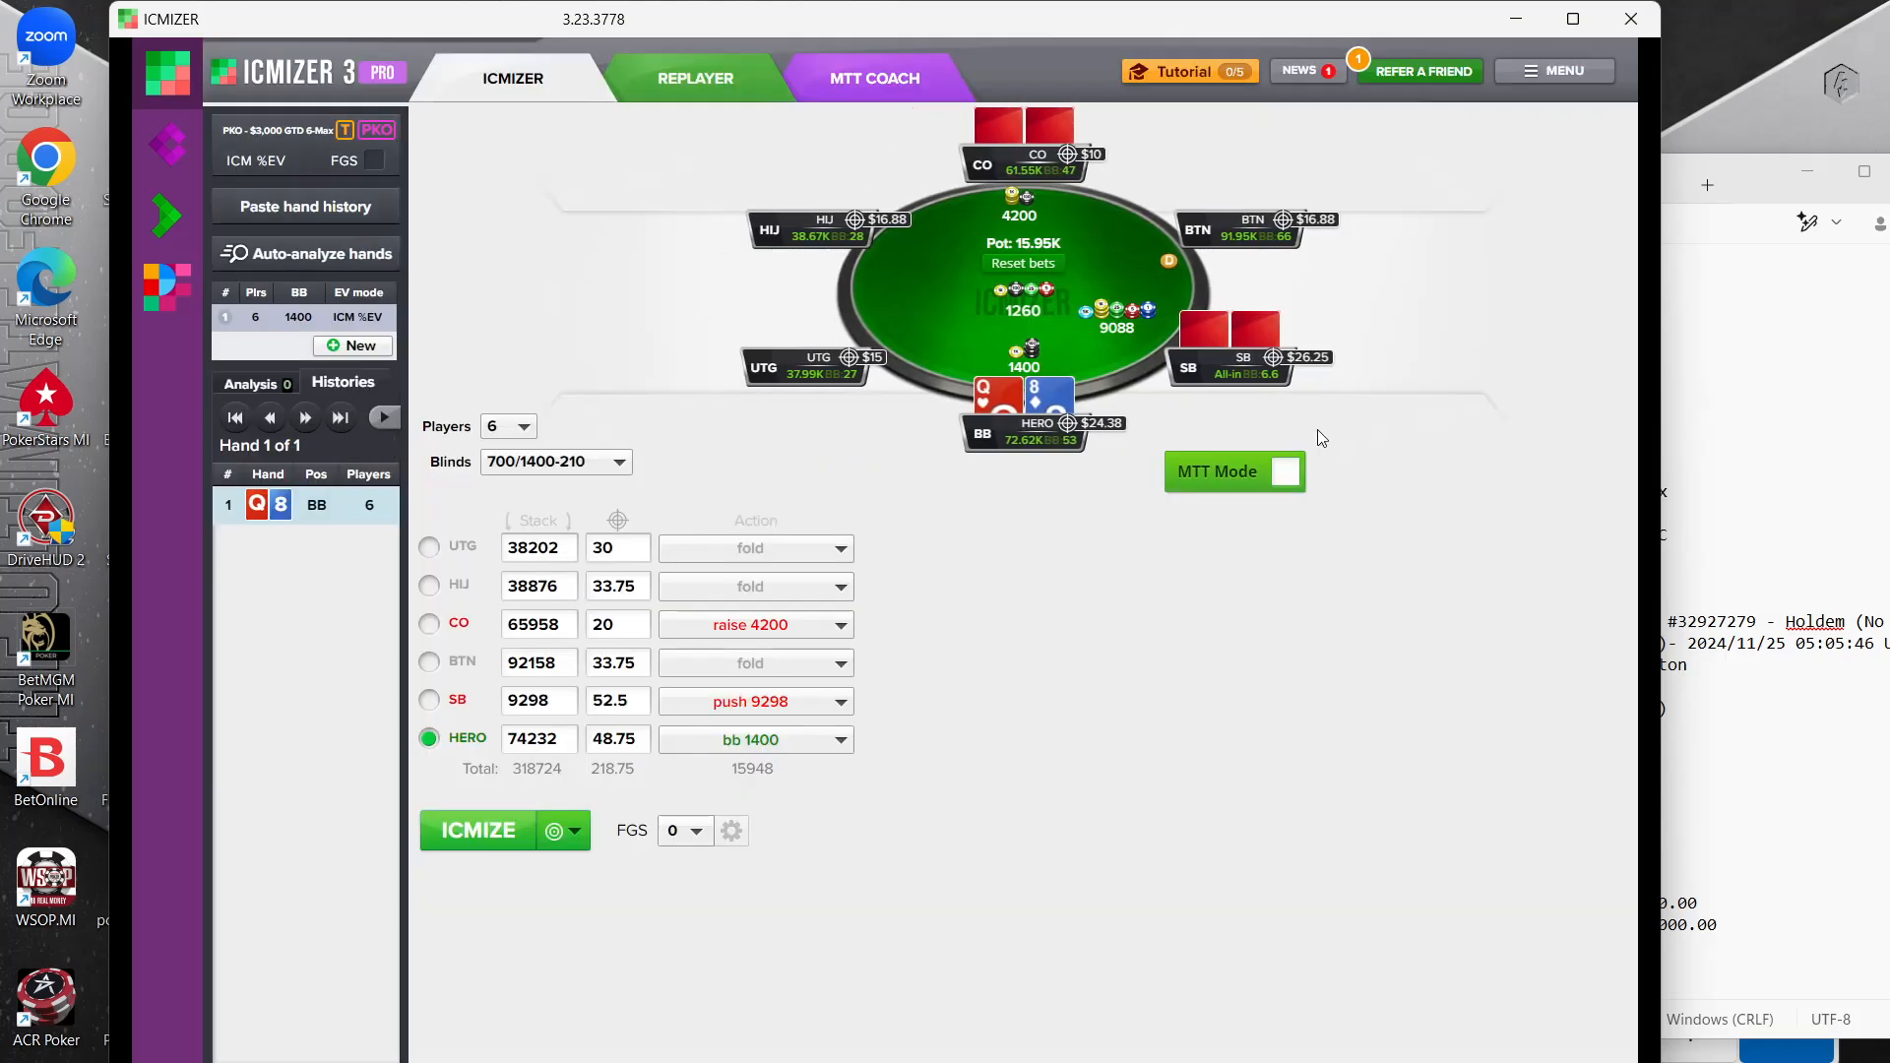
left_click(1285, 473)
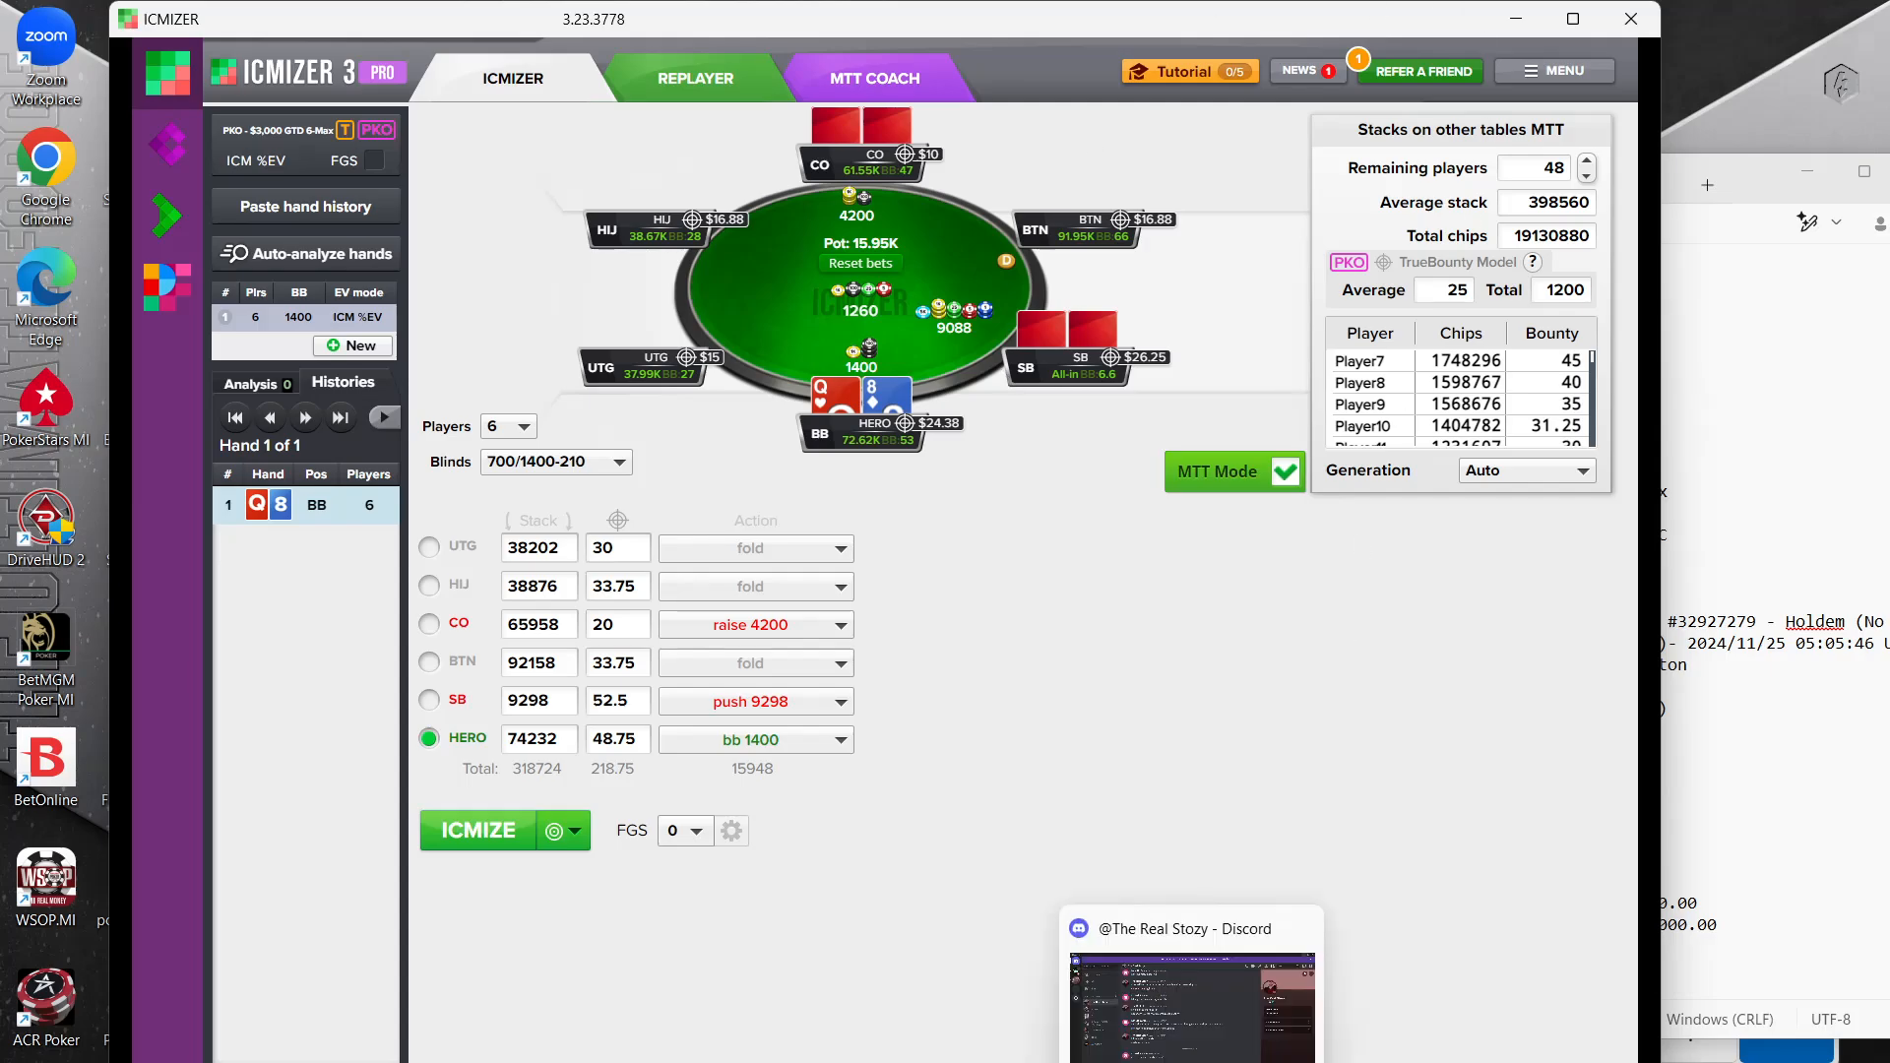
Switch to the DriveHUD replayer for the 3000/6000 T2 hand and copy its hand history to the clipboard
mouse_move(1245, 1058)
left_click(1613, 1048)
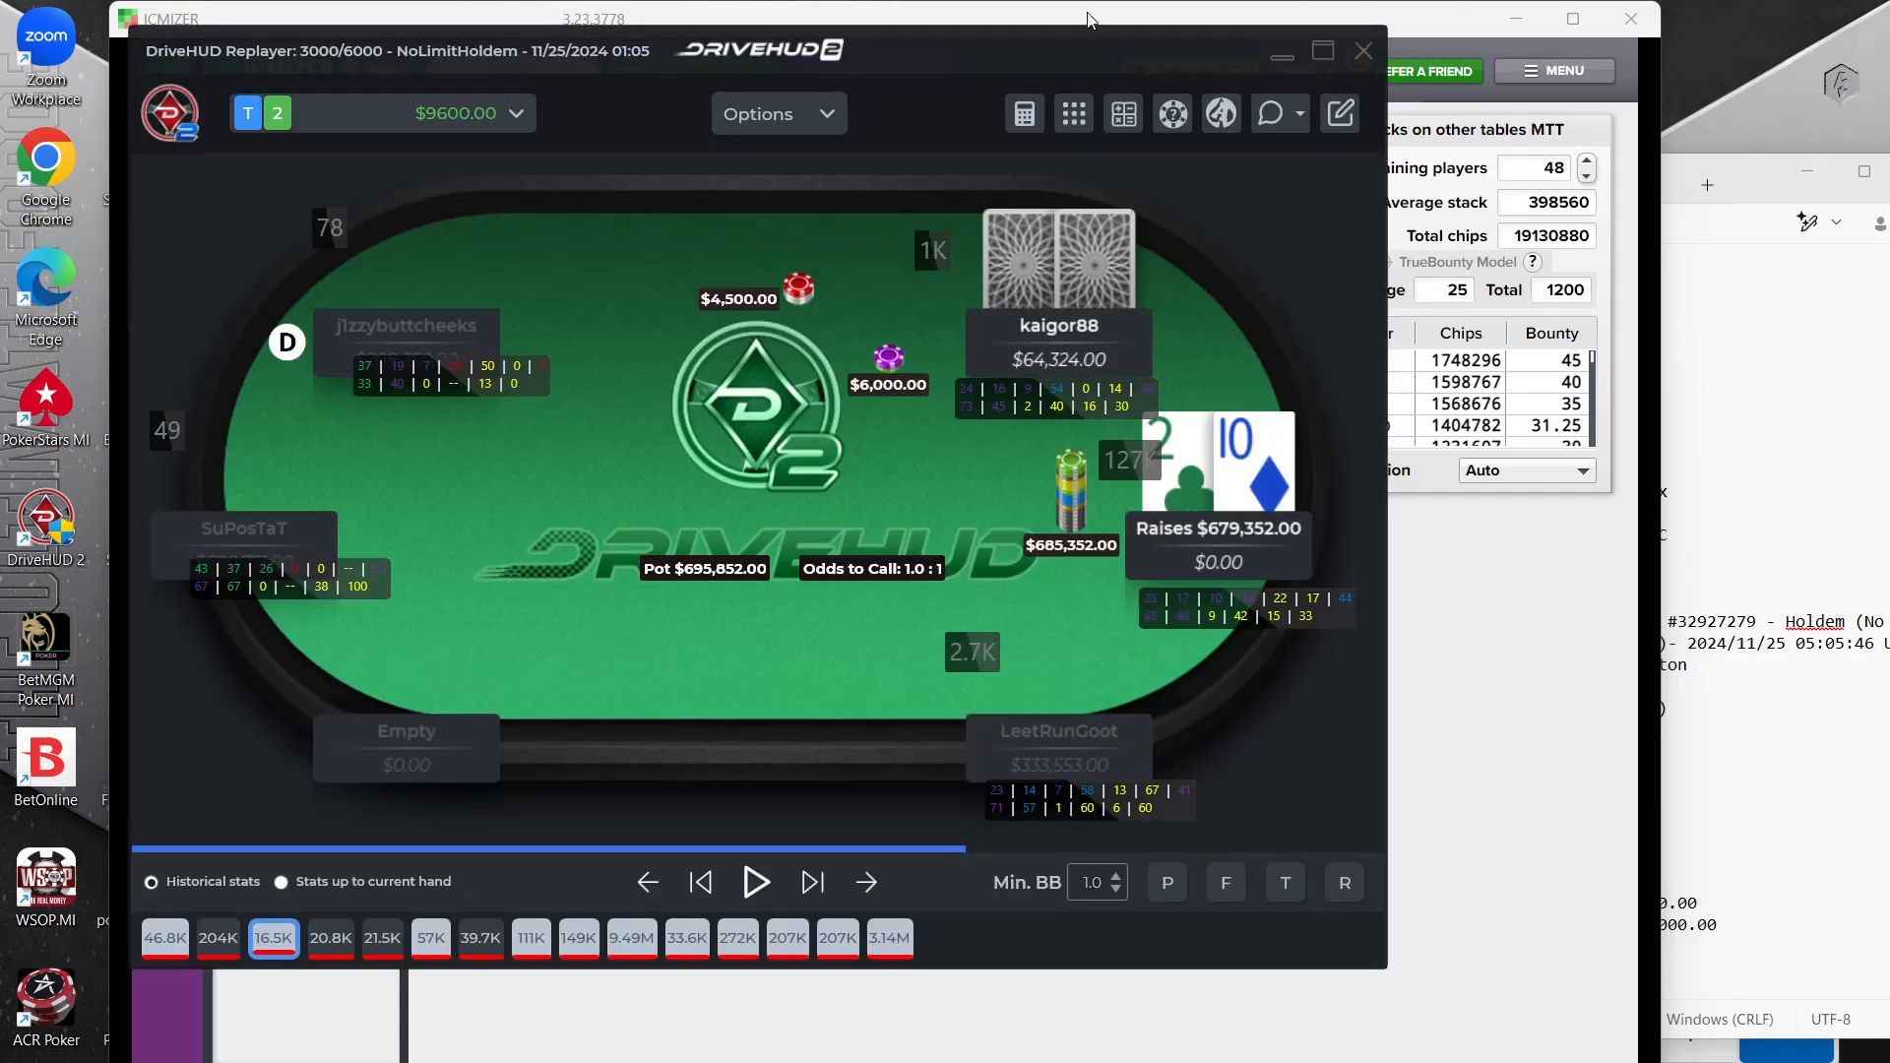
left_click(1299, 113)
left_click(1304, 343)
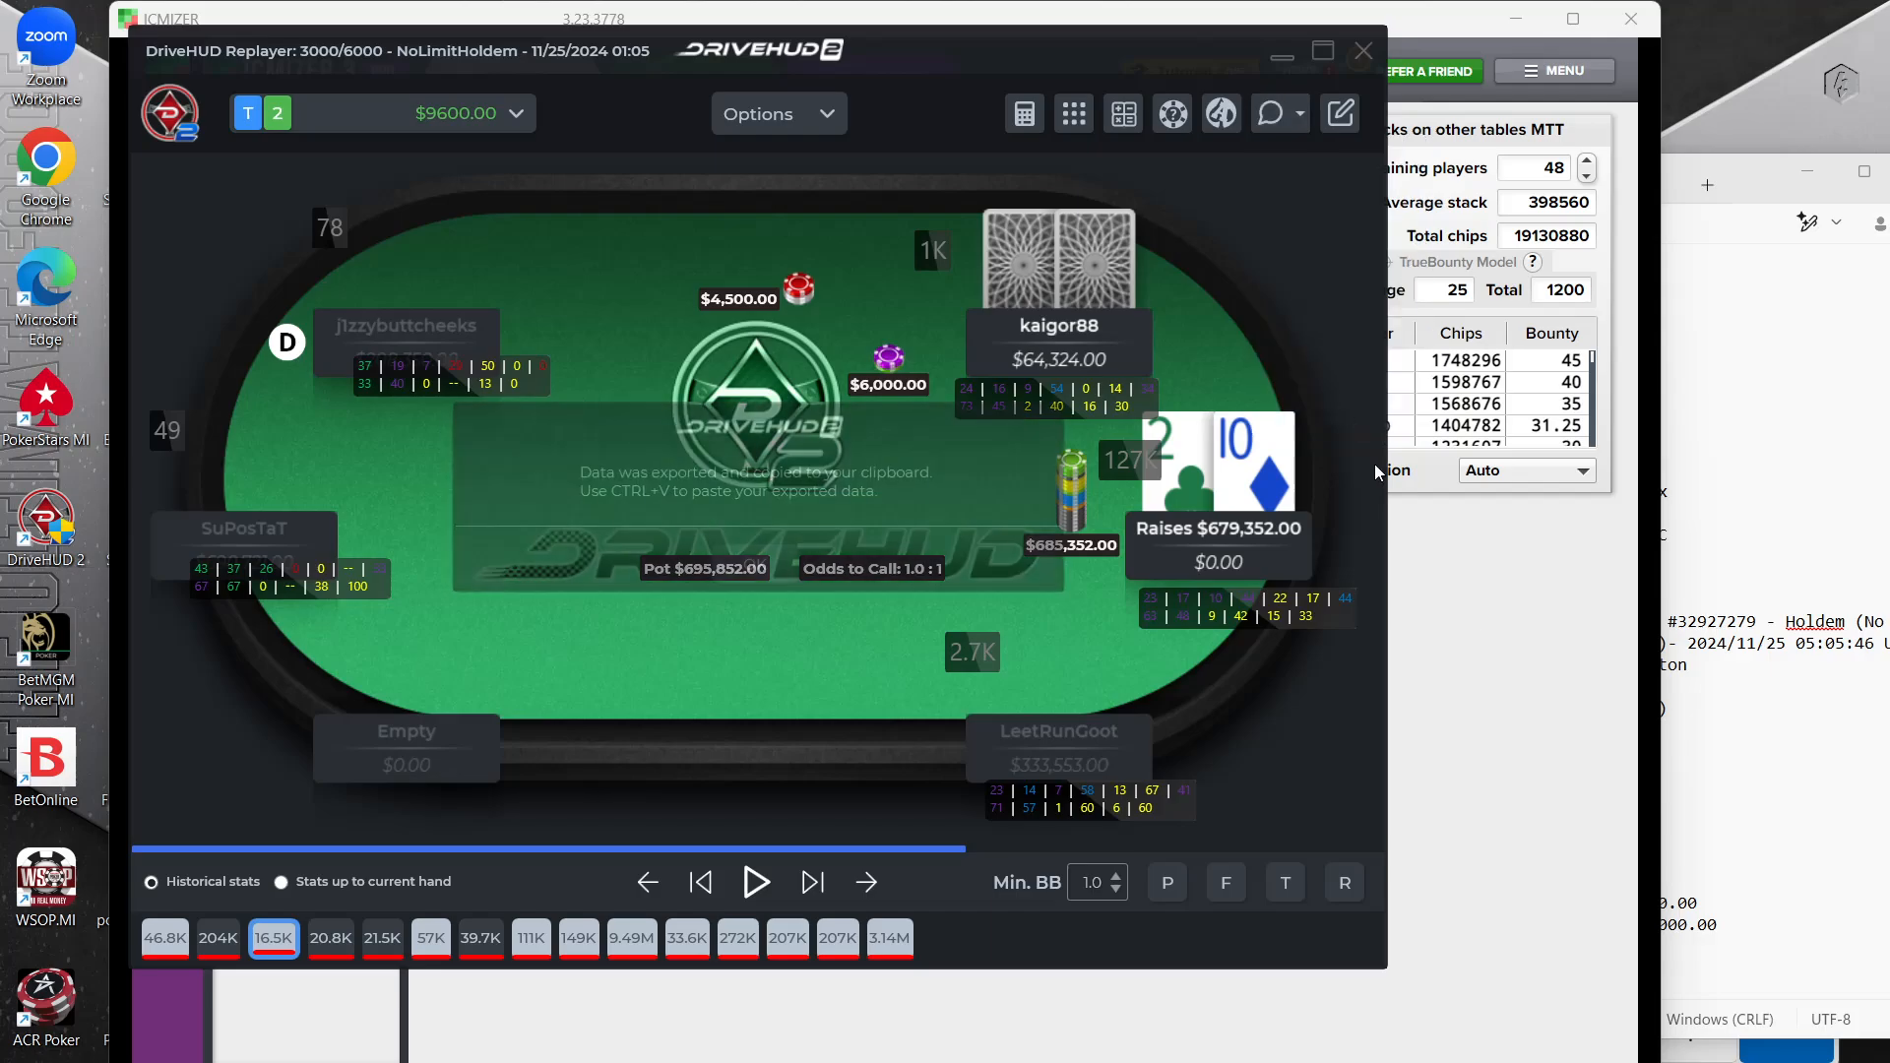
Import the copied T2 hand history into ICMIZER and enable MTT mode
left_click(758, 564)
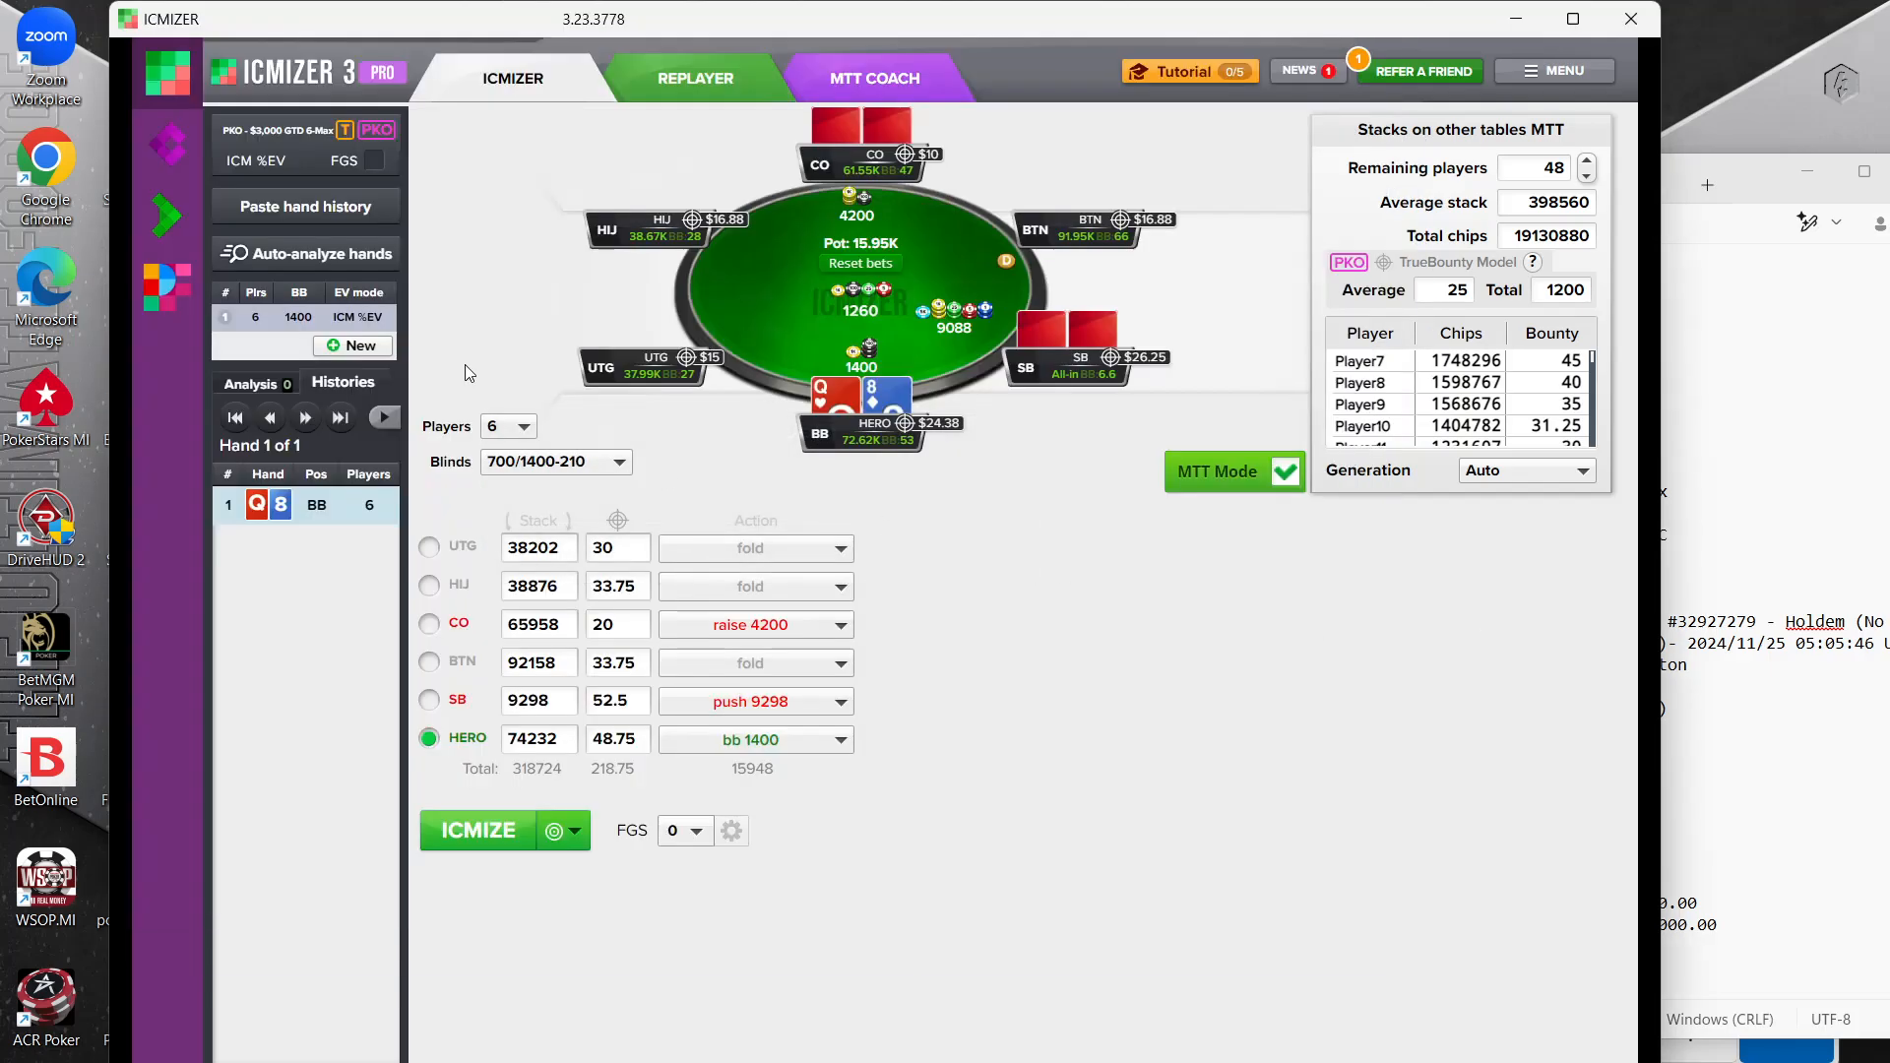
left_click(288, 201)
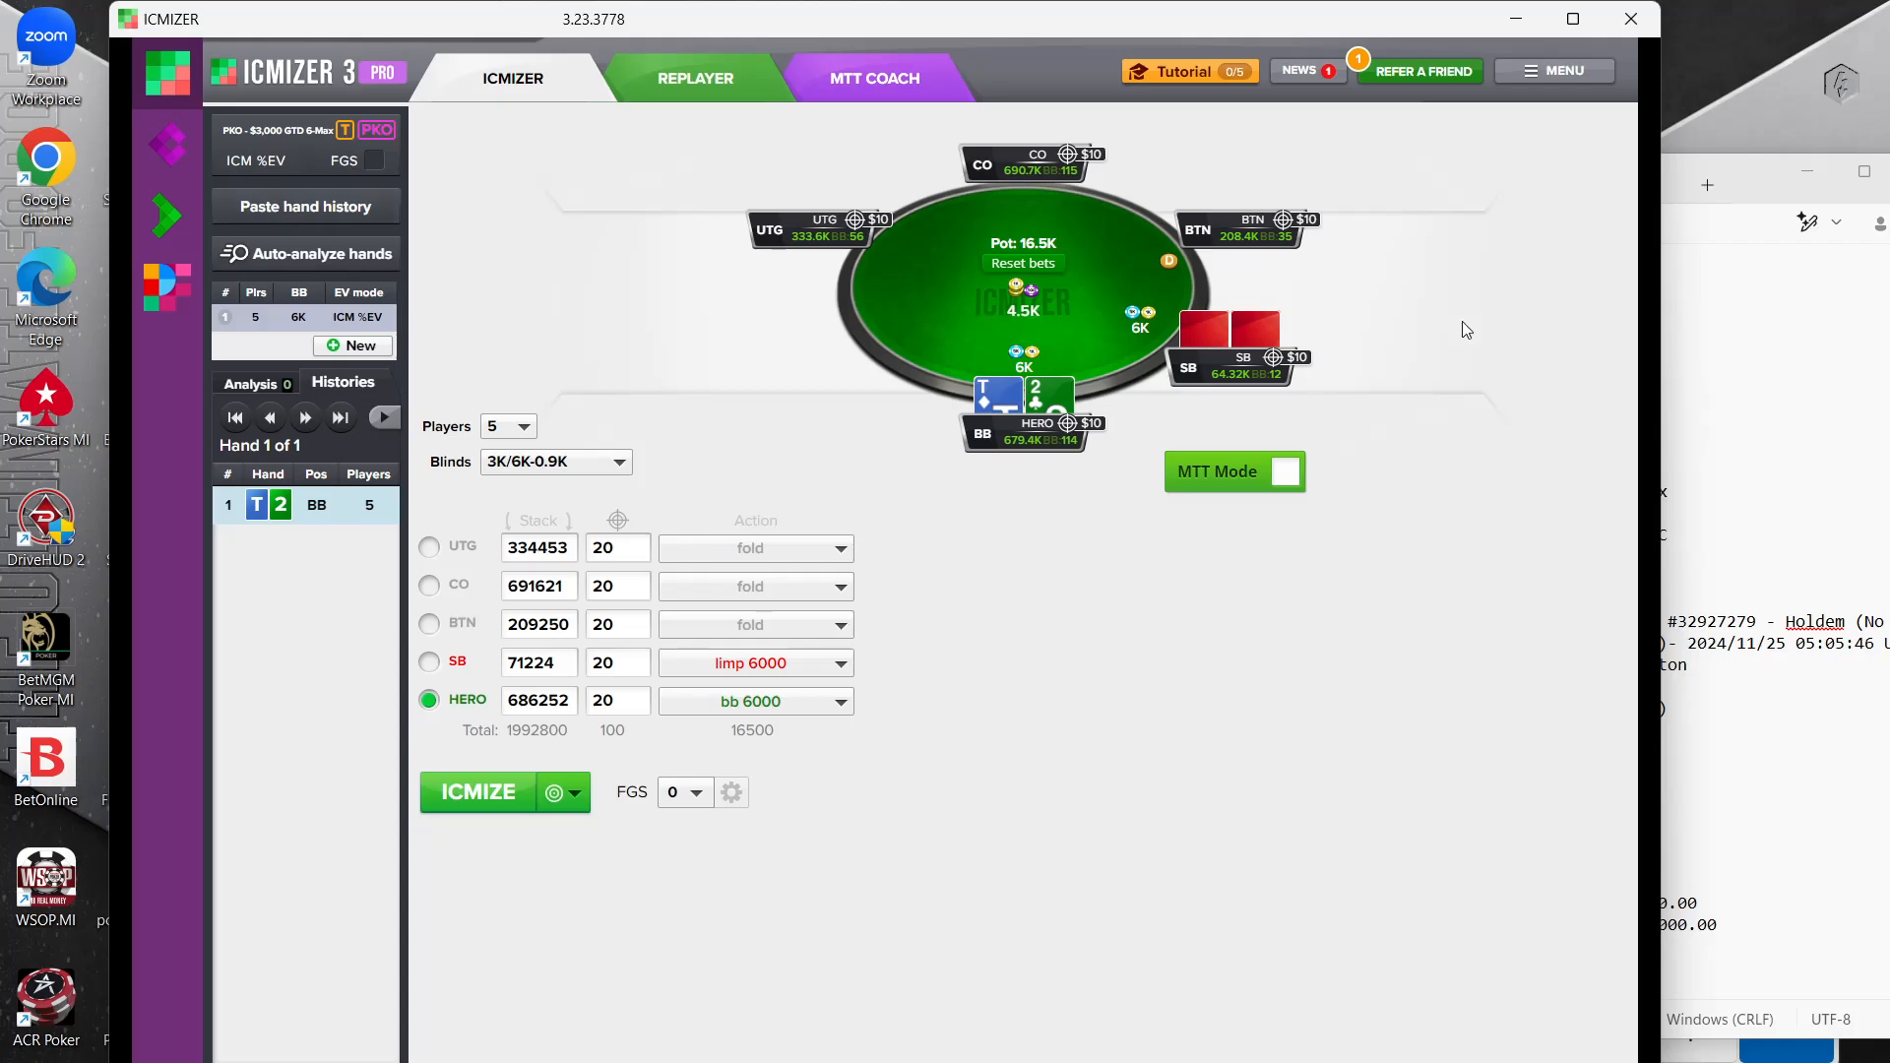
left_click(1280, 473)
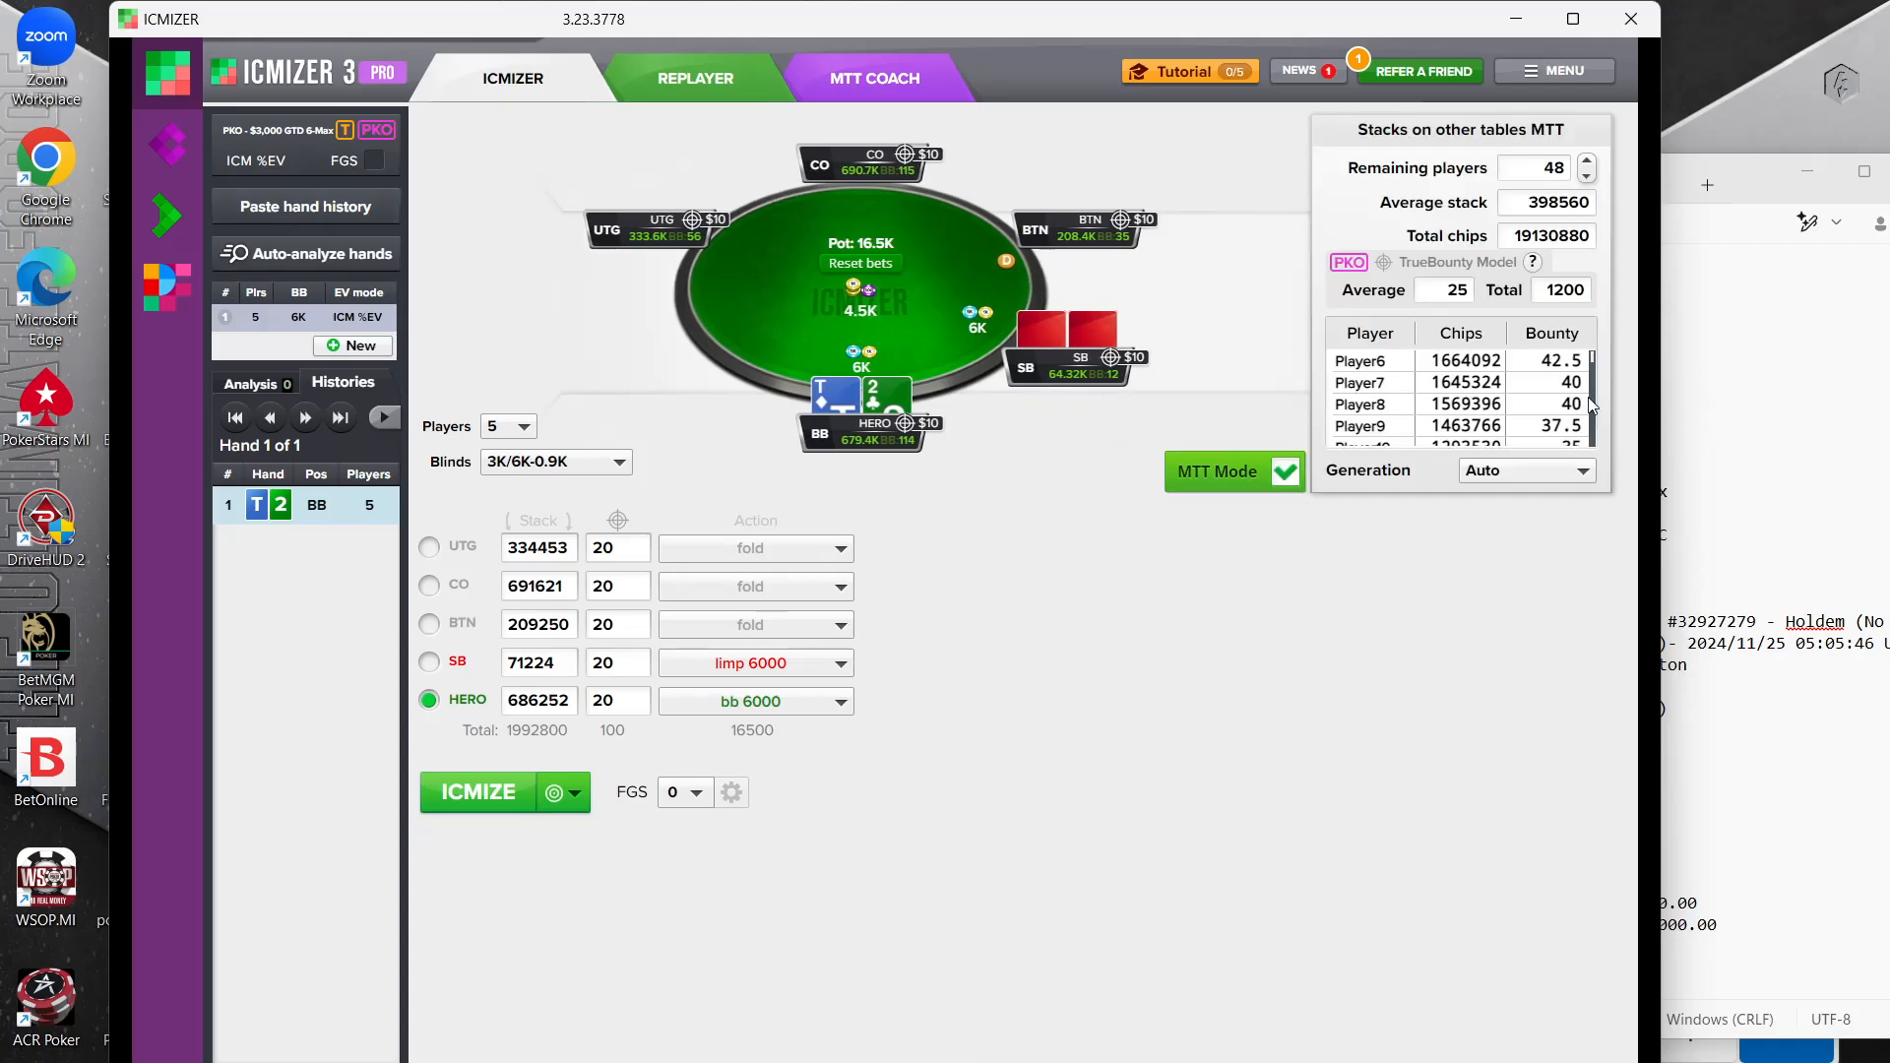
With the bounty notes visible beside ICMIZER, set the bounties to 35 for UTG, 75 for CO, 30 for SB and 60 for the hero
left_click(1728, 415)
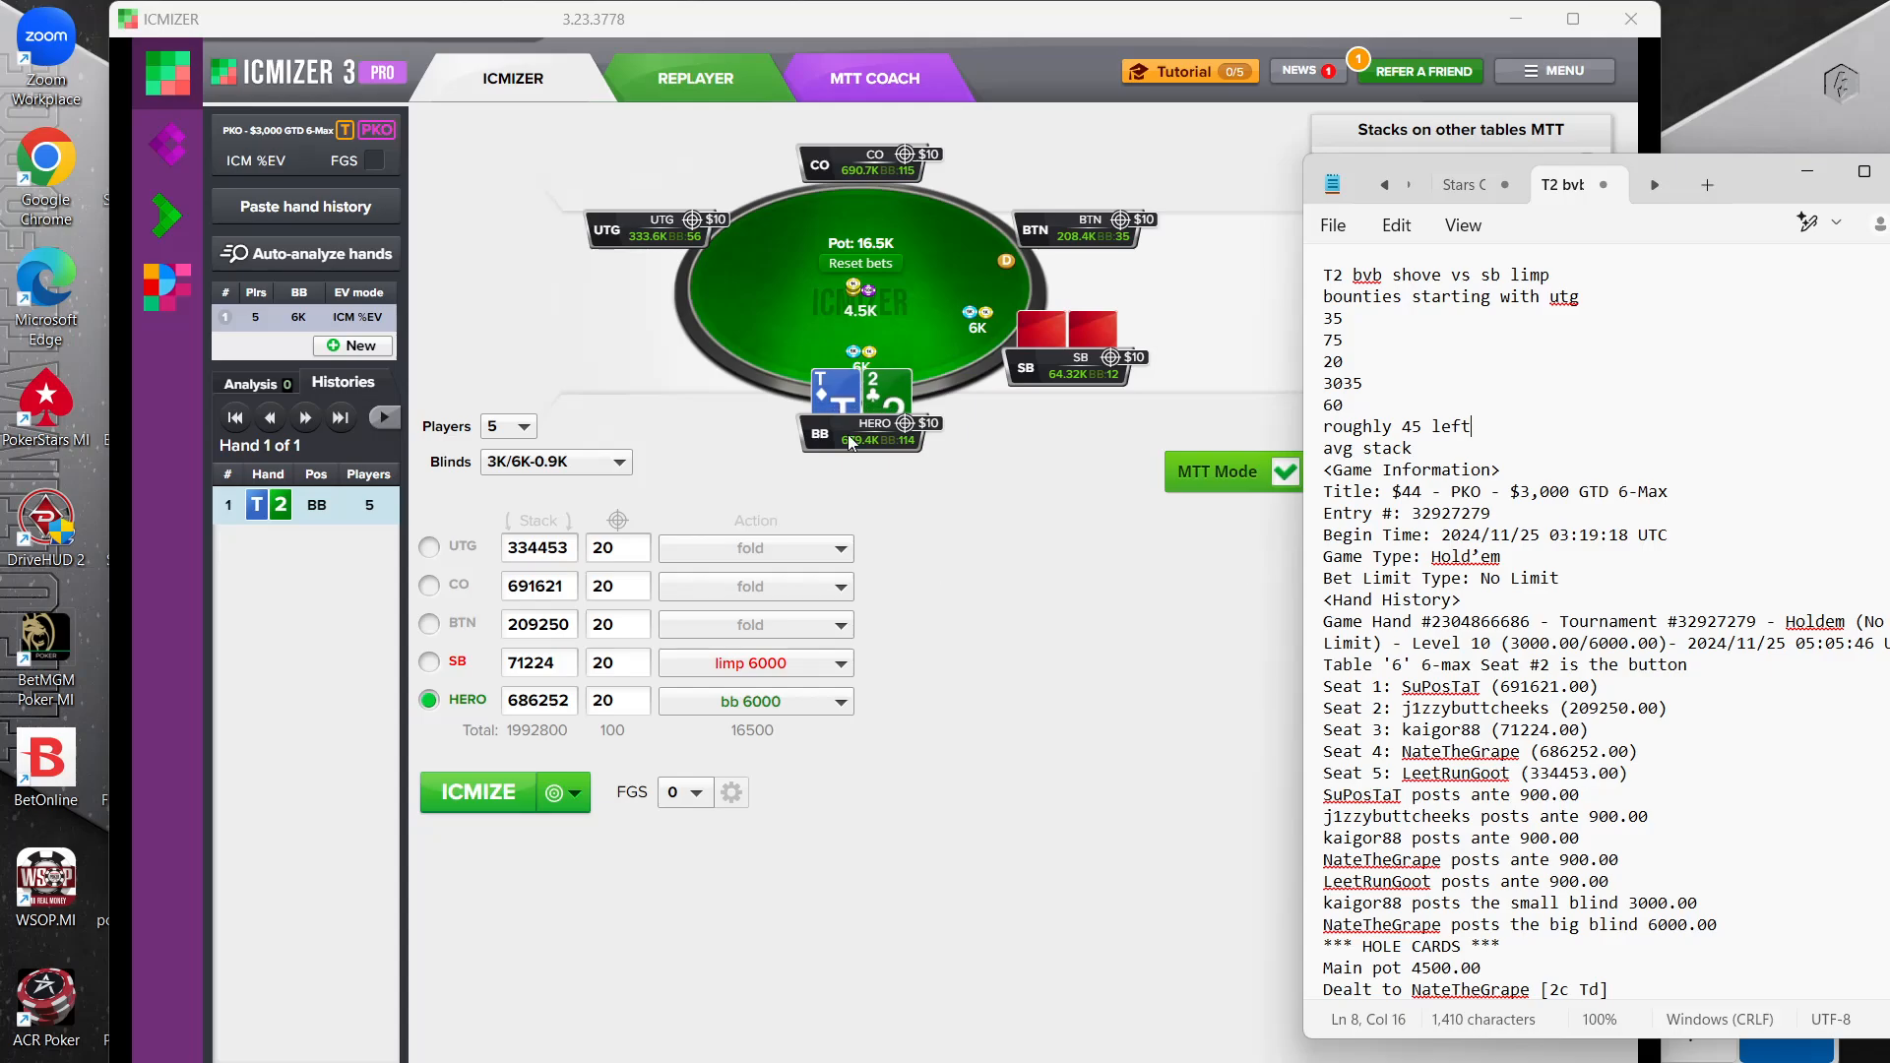
left_click(630, 544)
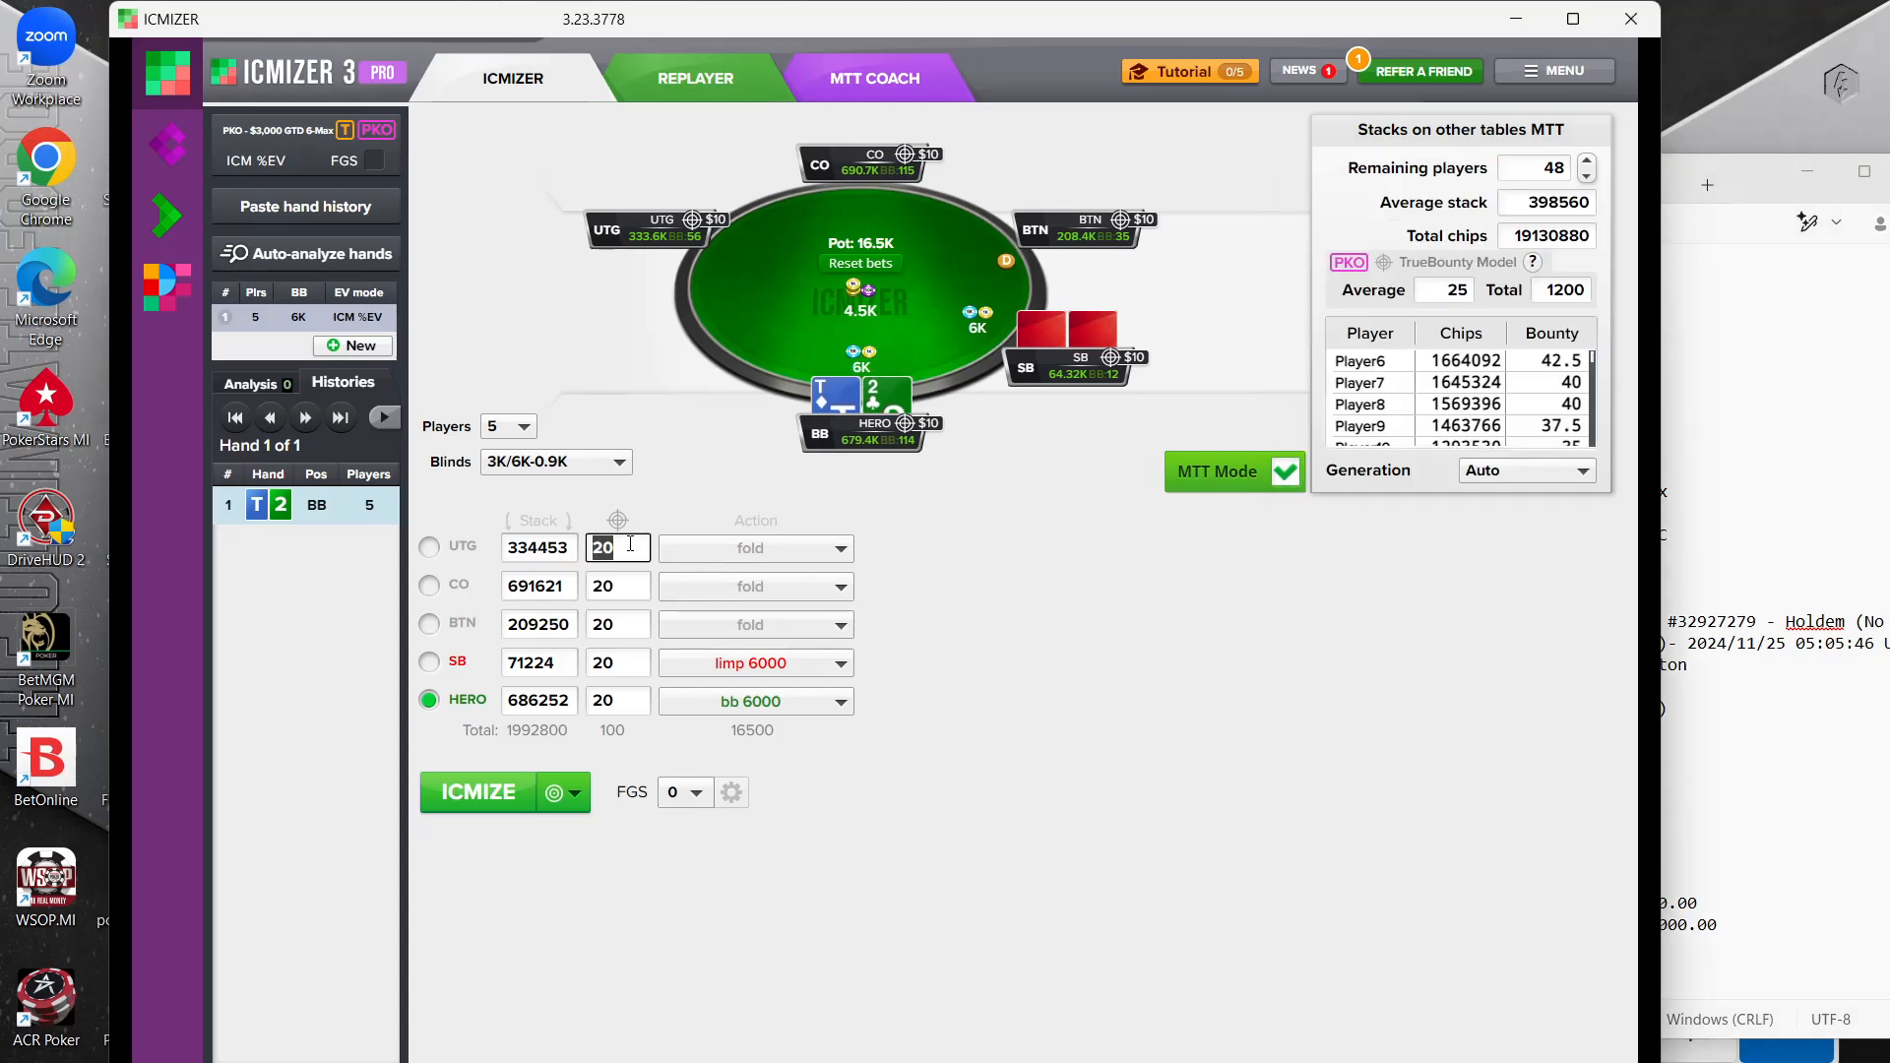
left_click_drag(1414, 23, 1037, 21)
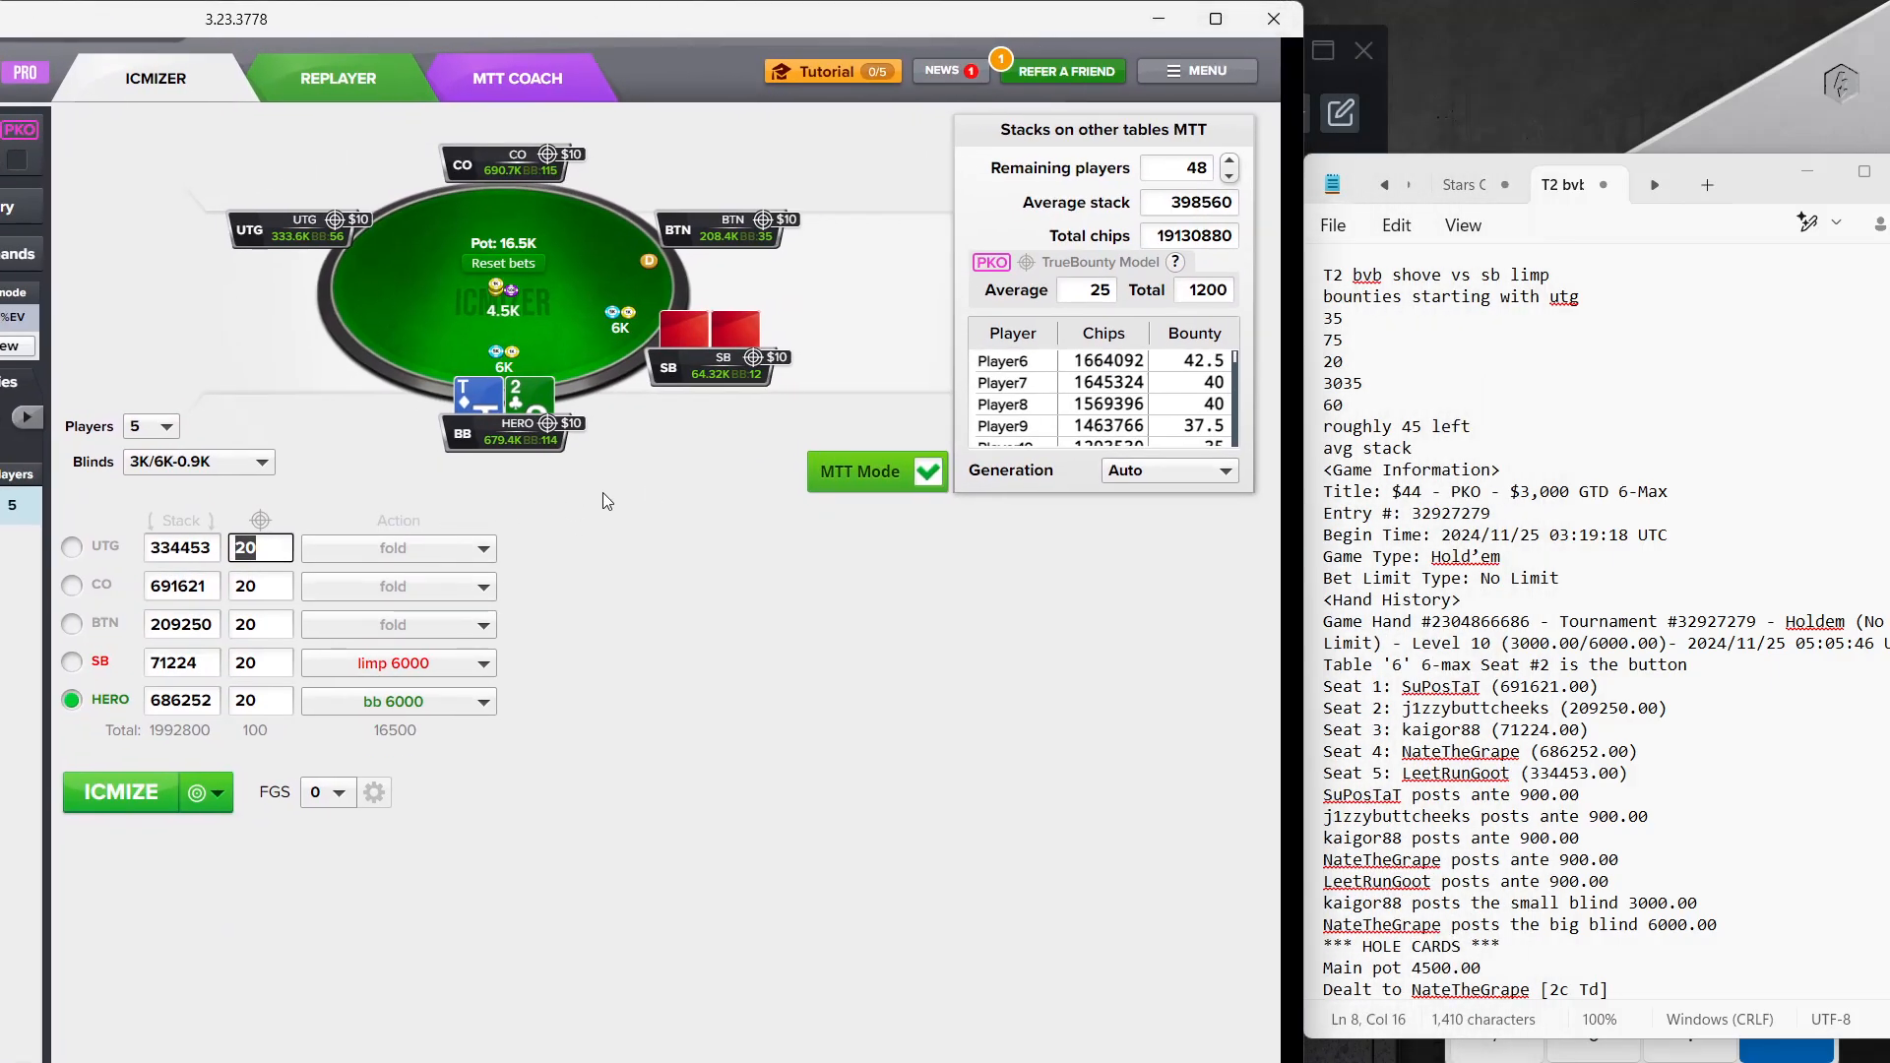
type("35")
left_click(246, 589)
type("75")
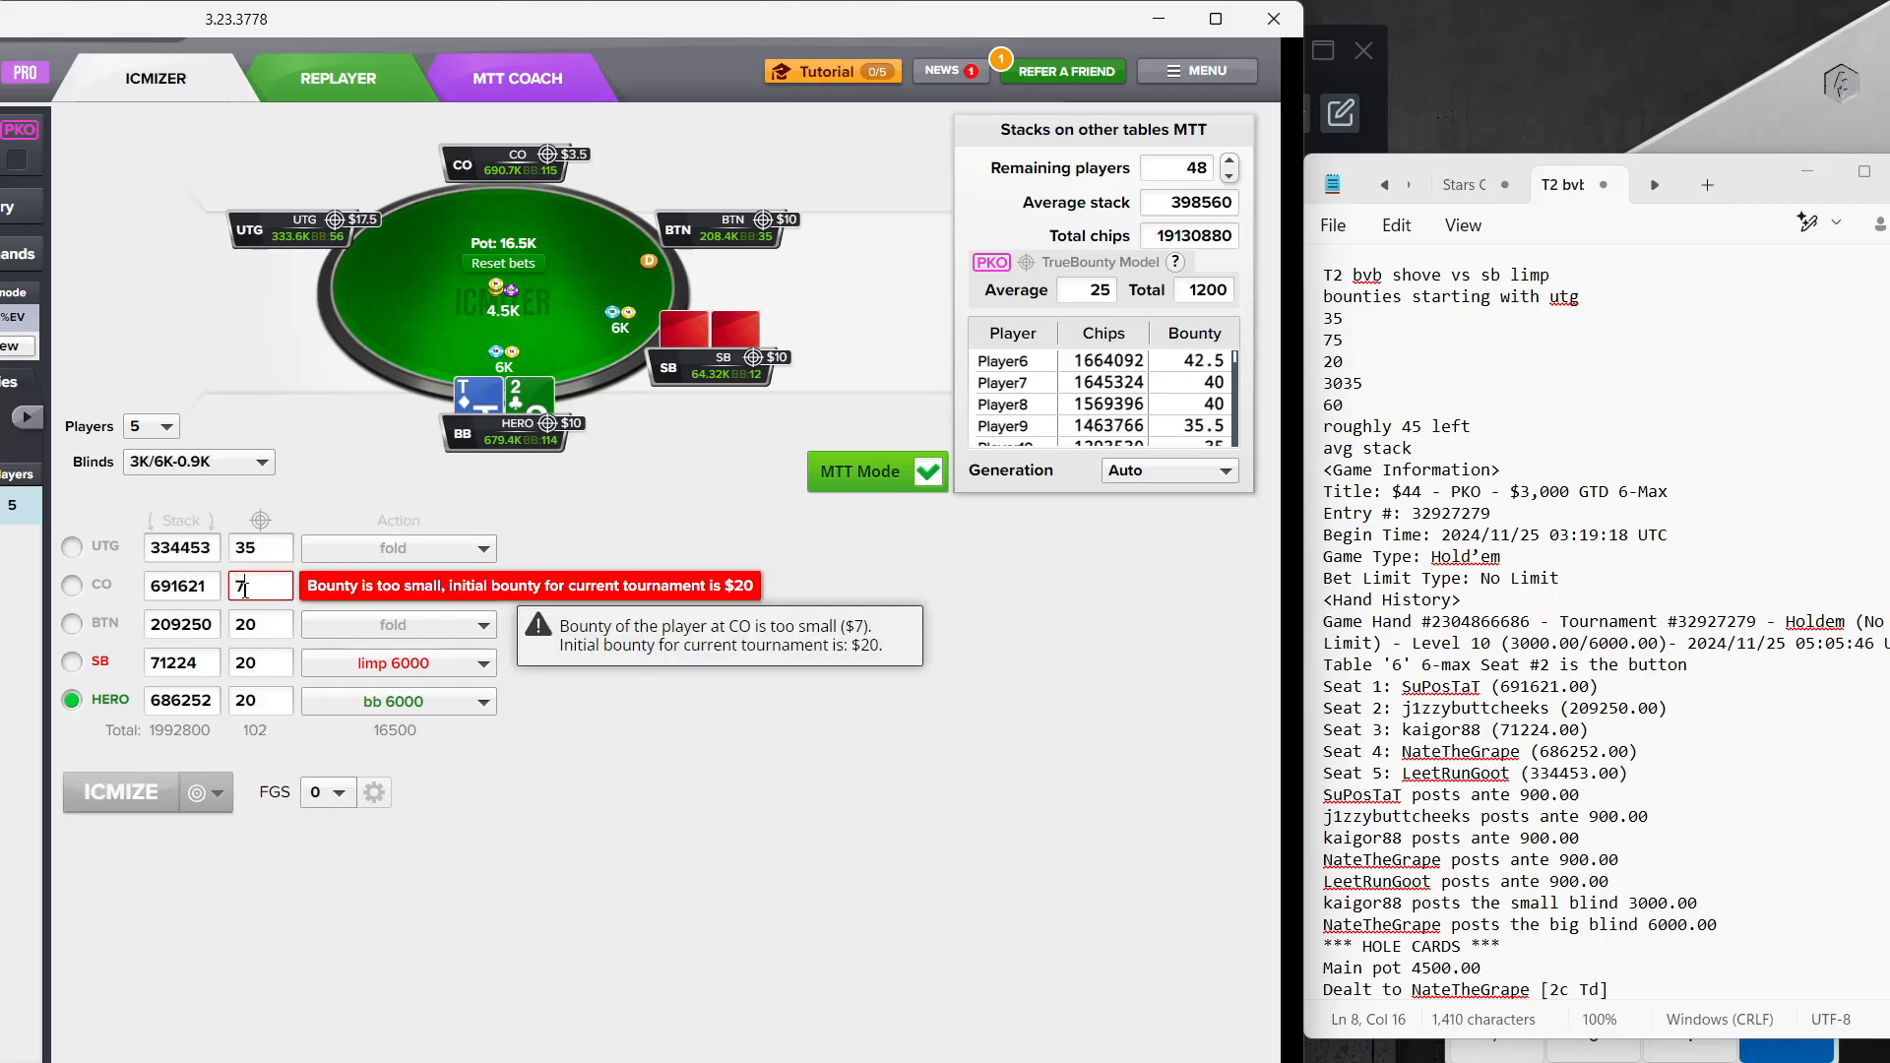
left_click(265, 654)
type("30")
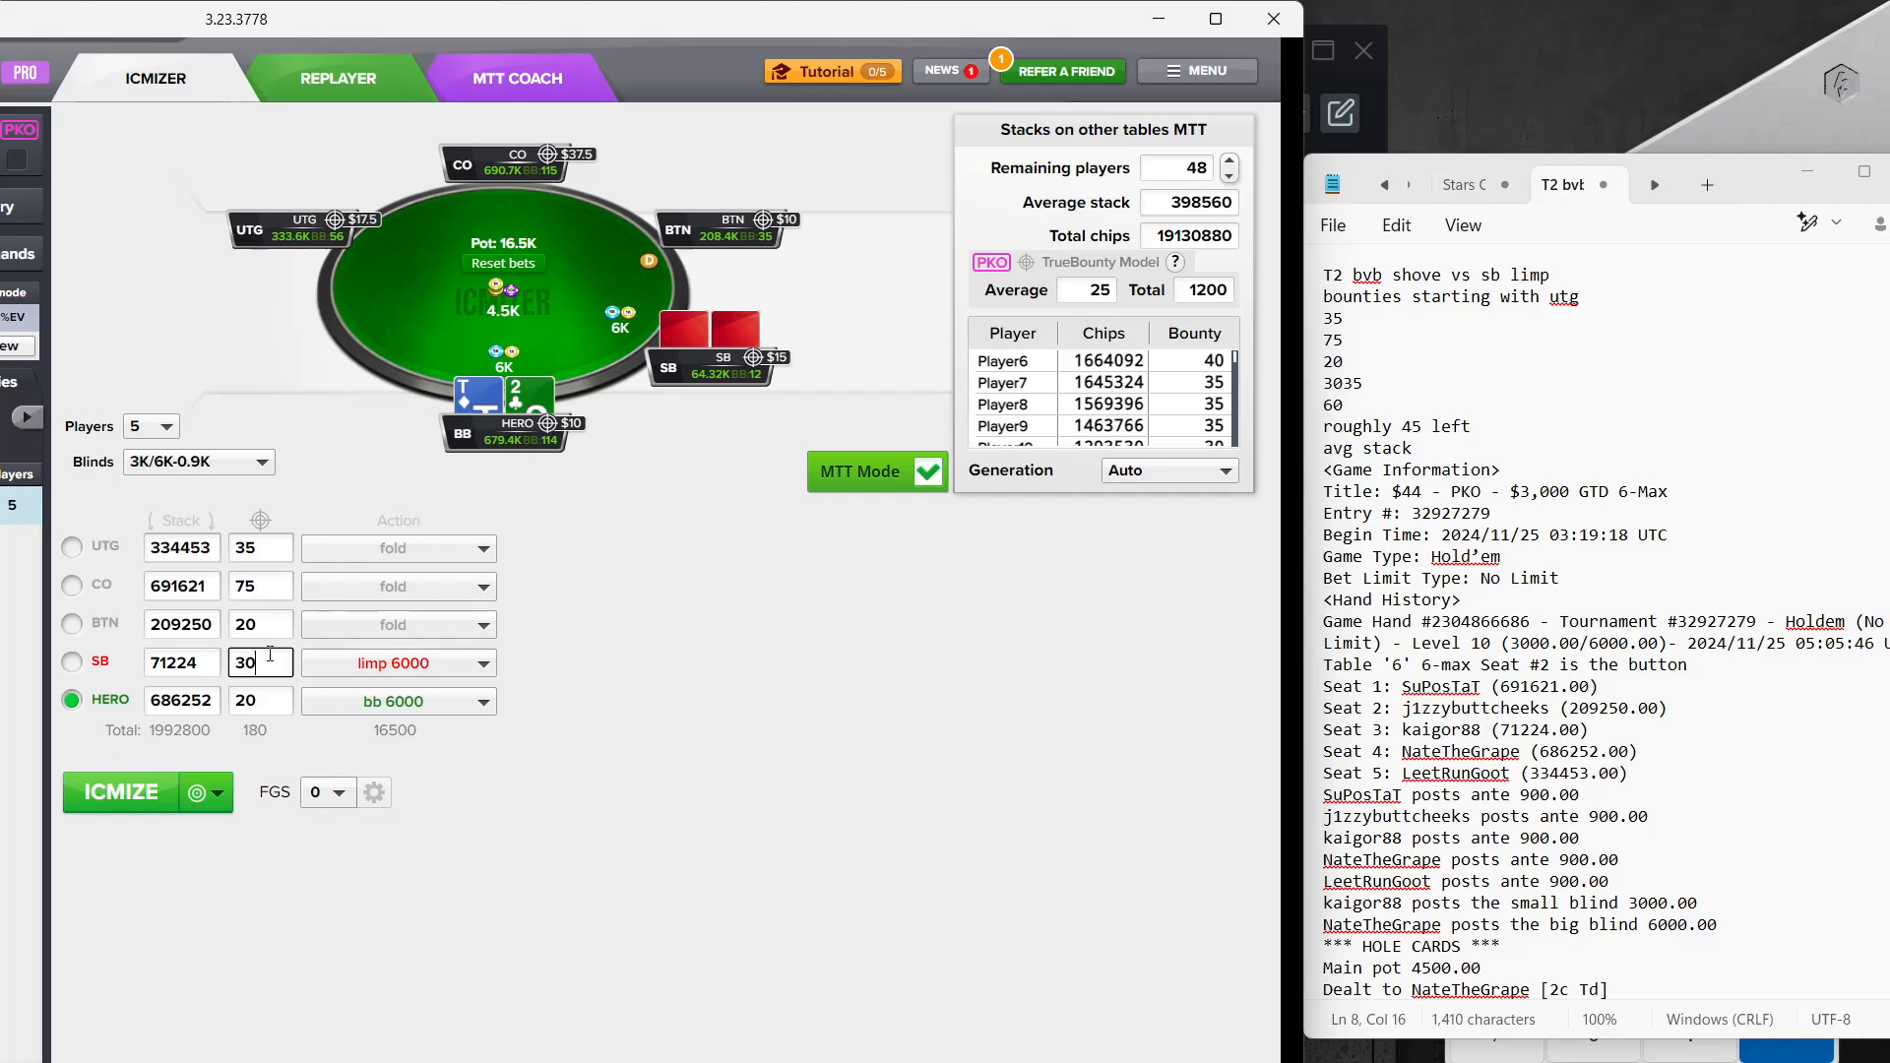
left_click(258, 705)
type("60")
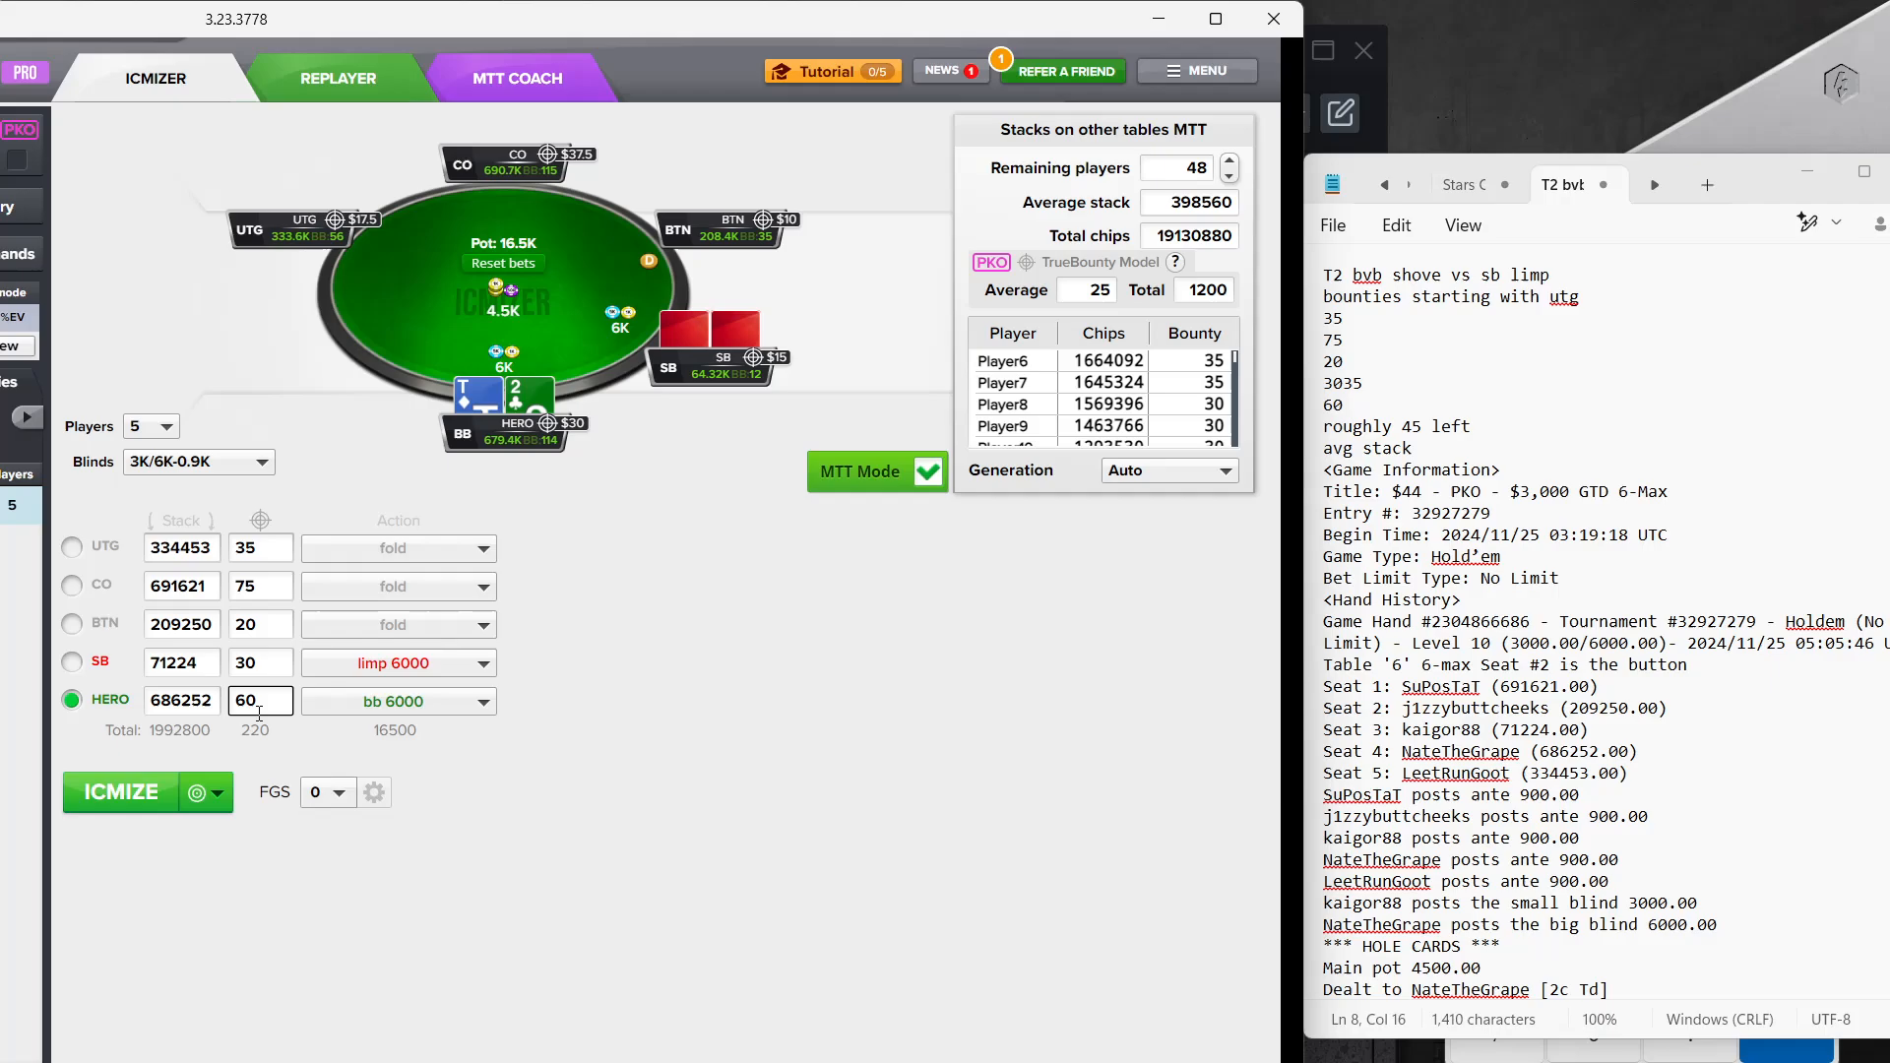
Calculate the big blind's T2o push against the small blind's limp, and close the result and ICMIZER
left_click(116, 800)
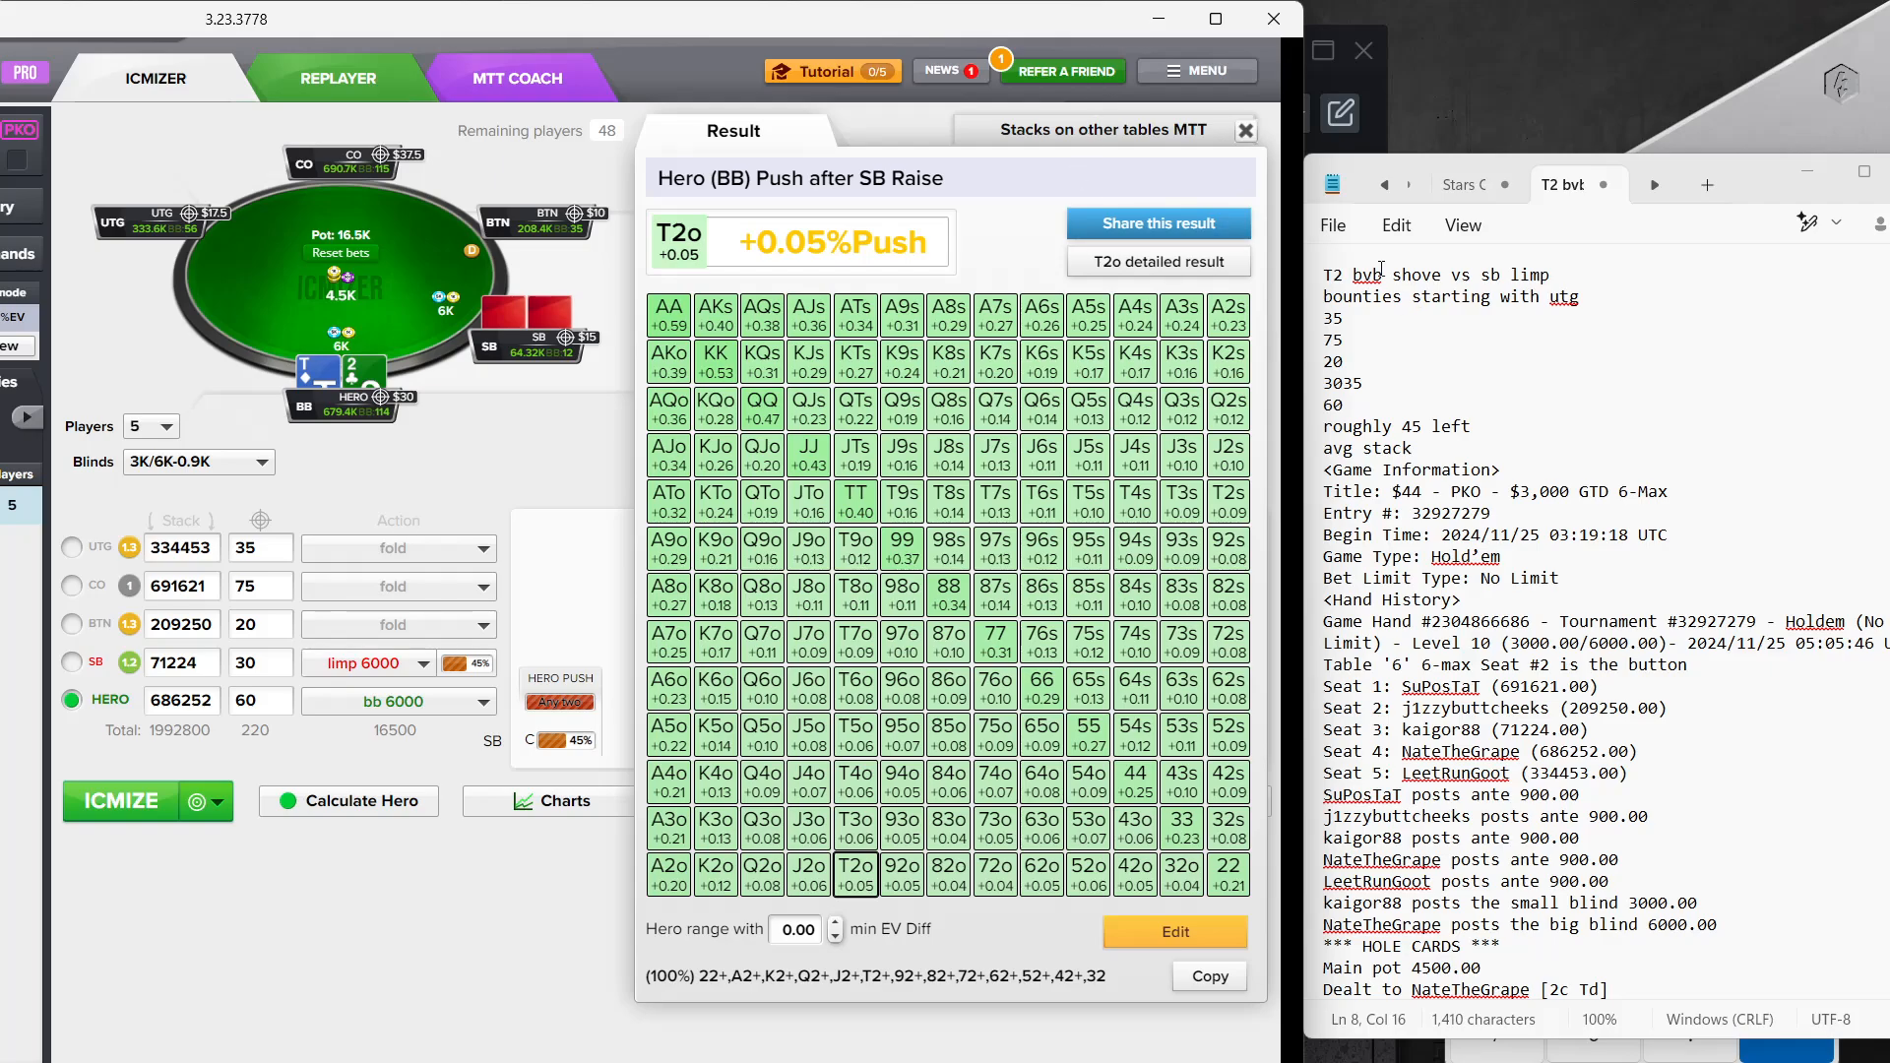
left_click(1242, 132)
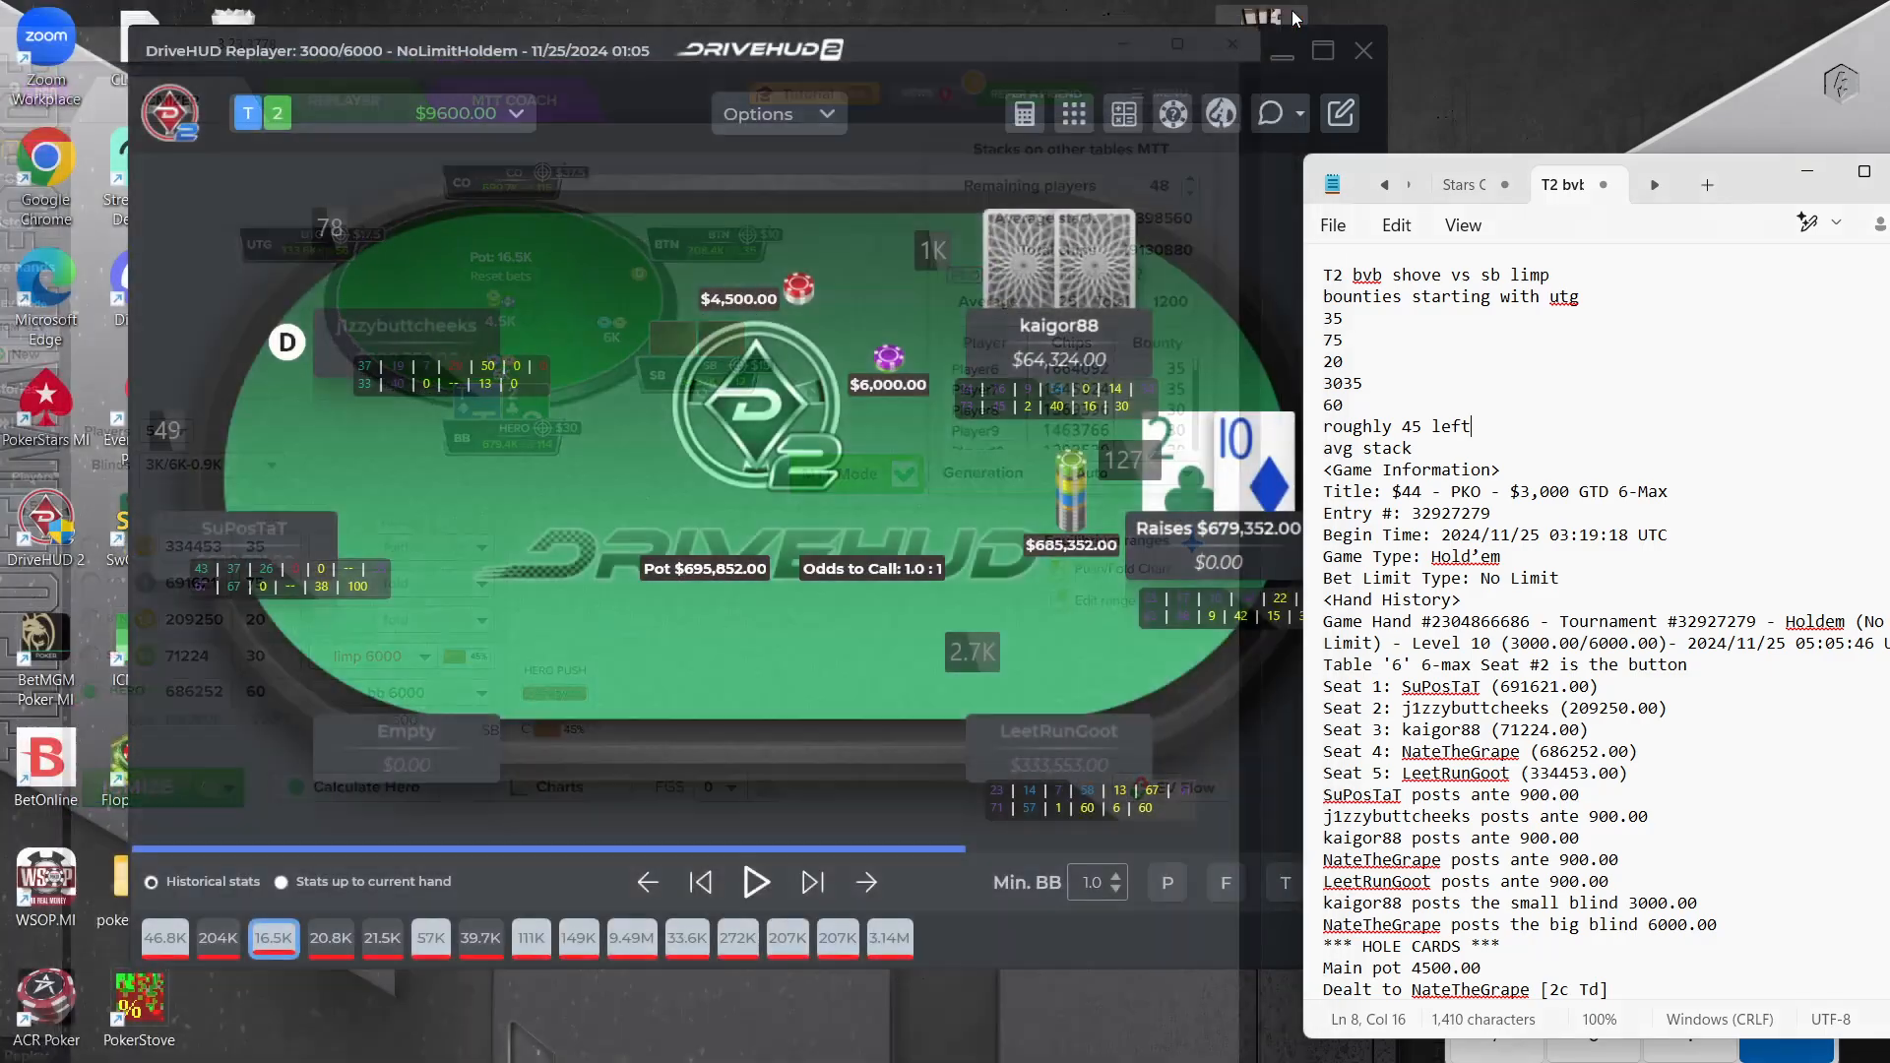
left_click(1274, 19)
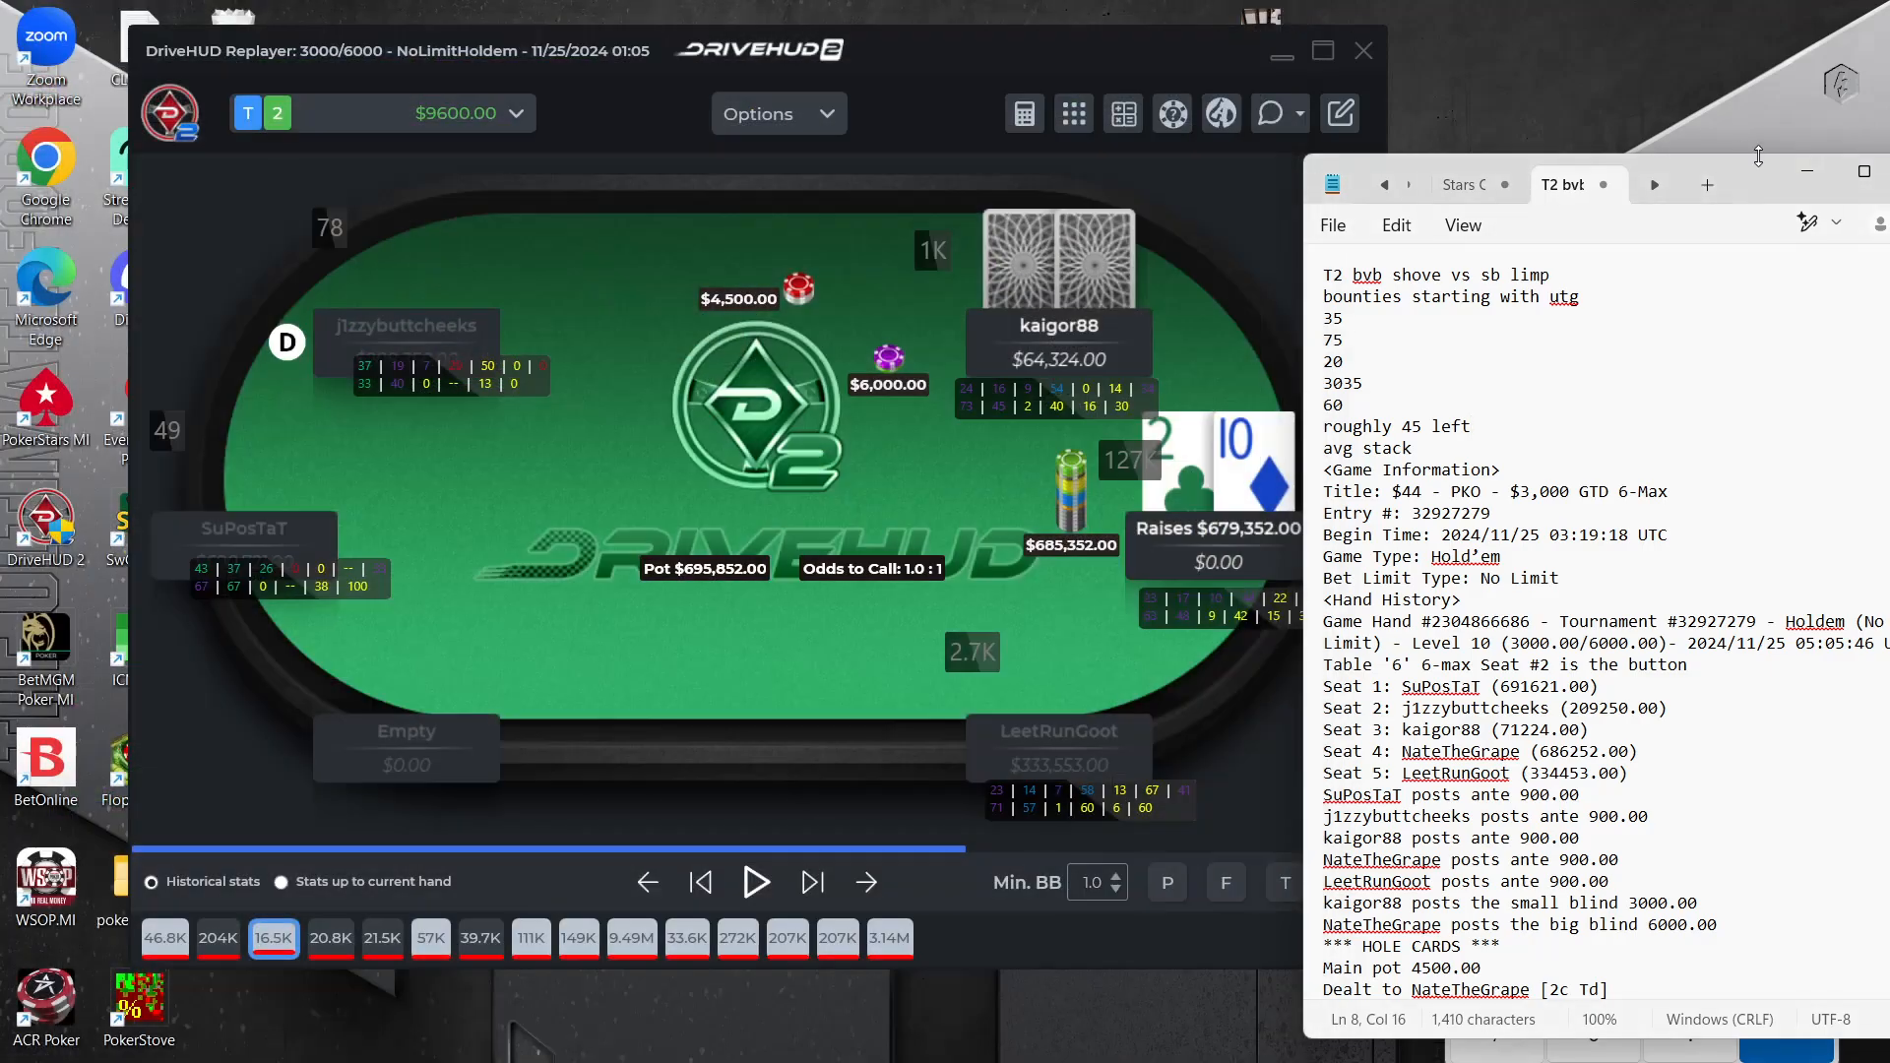
View the KQo pko notes in full-screen Notepad, and minimize Notepad and both DriveHUD replayer windows
left_click(1867, 174)
left_click(1169, 12)
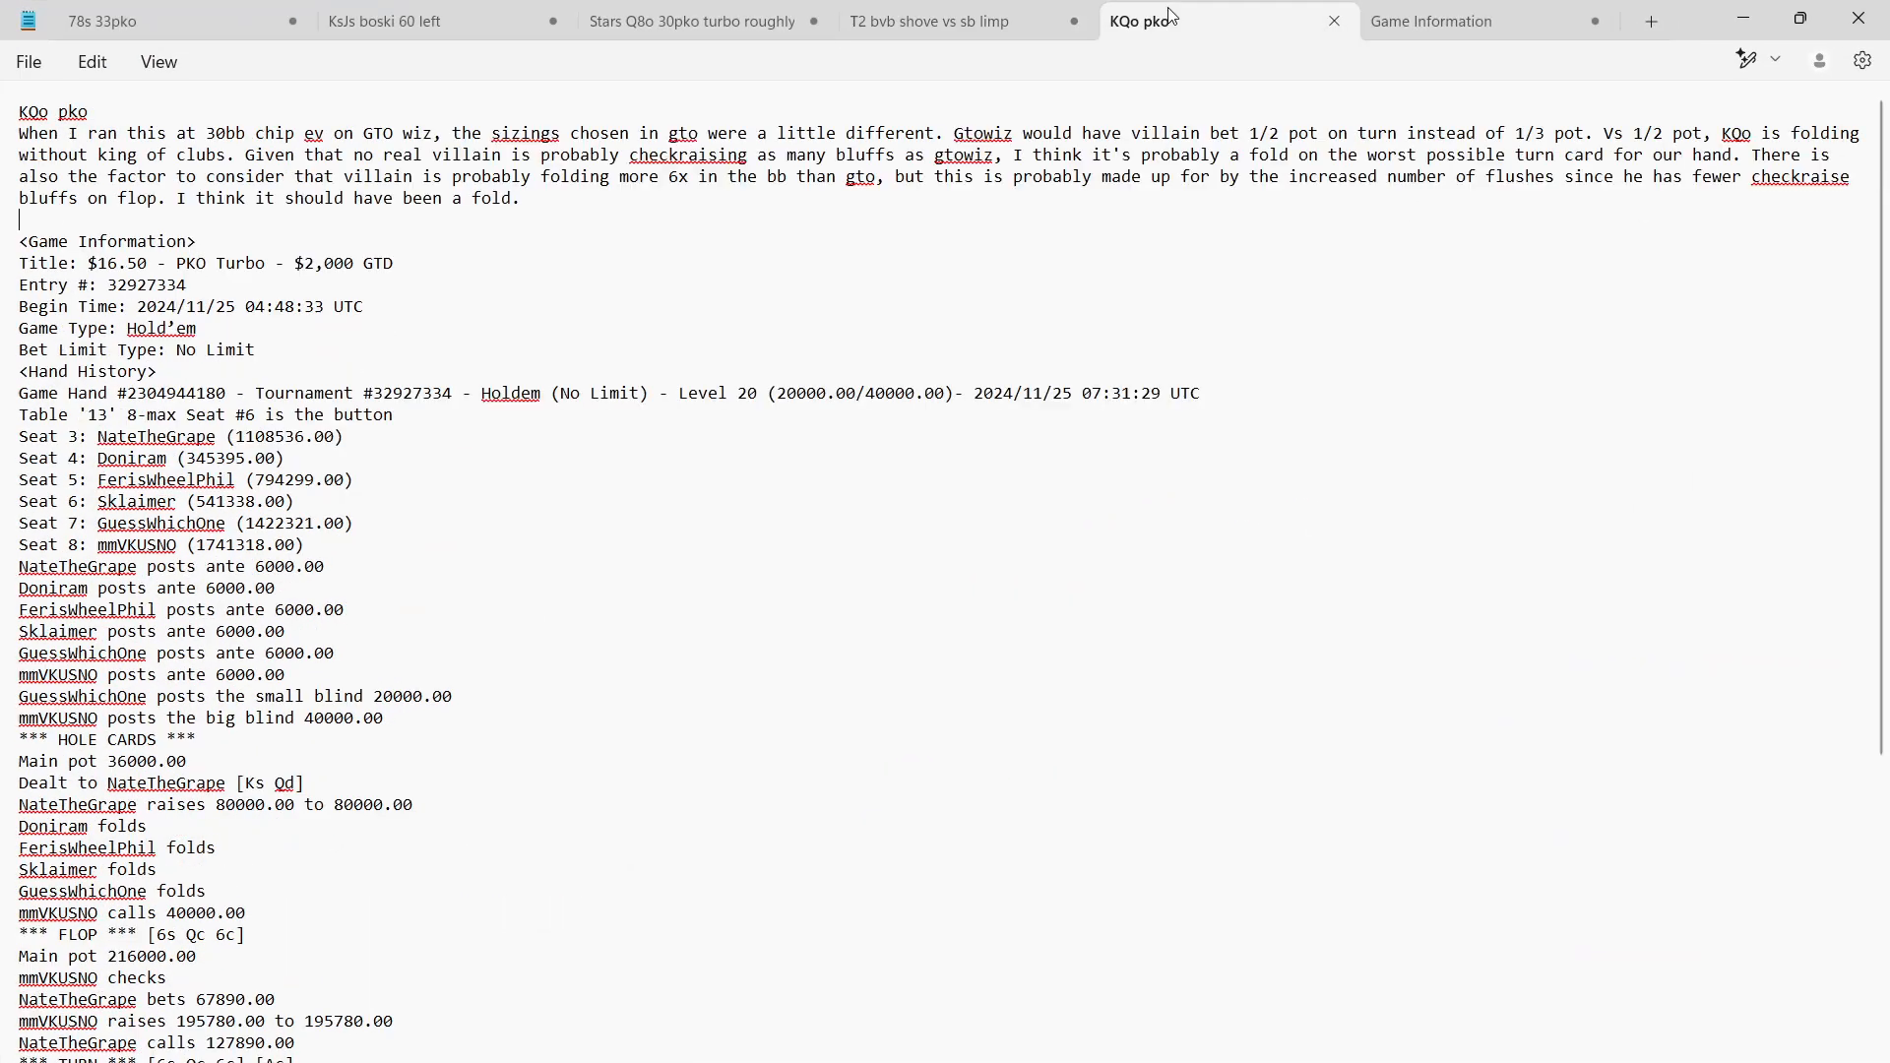
left_click(1744, 19)
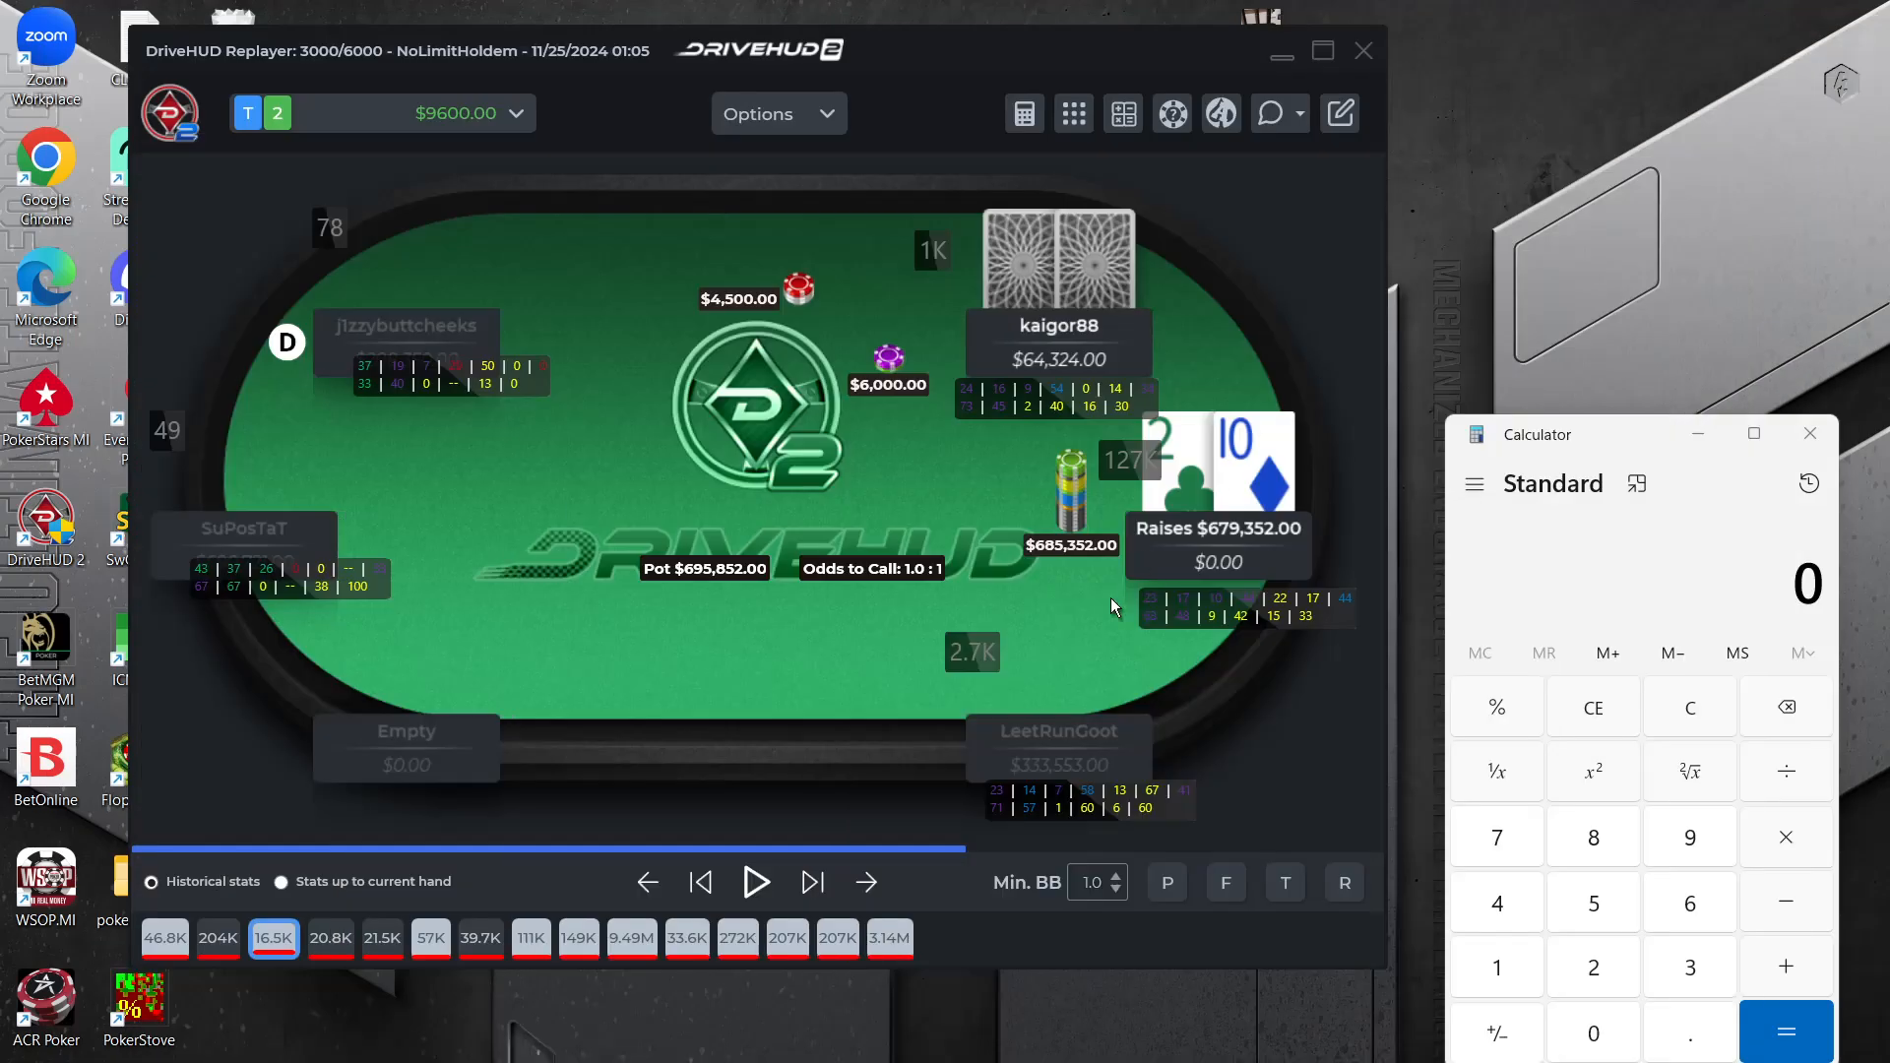
left_click(1275, 50)
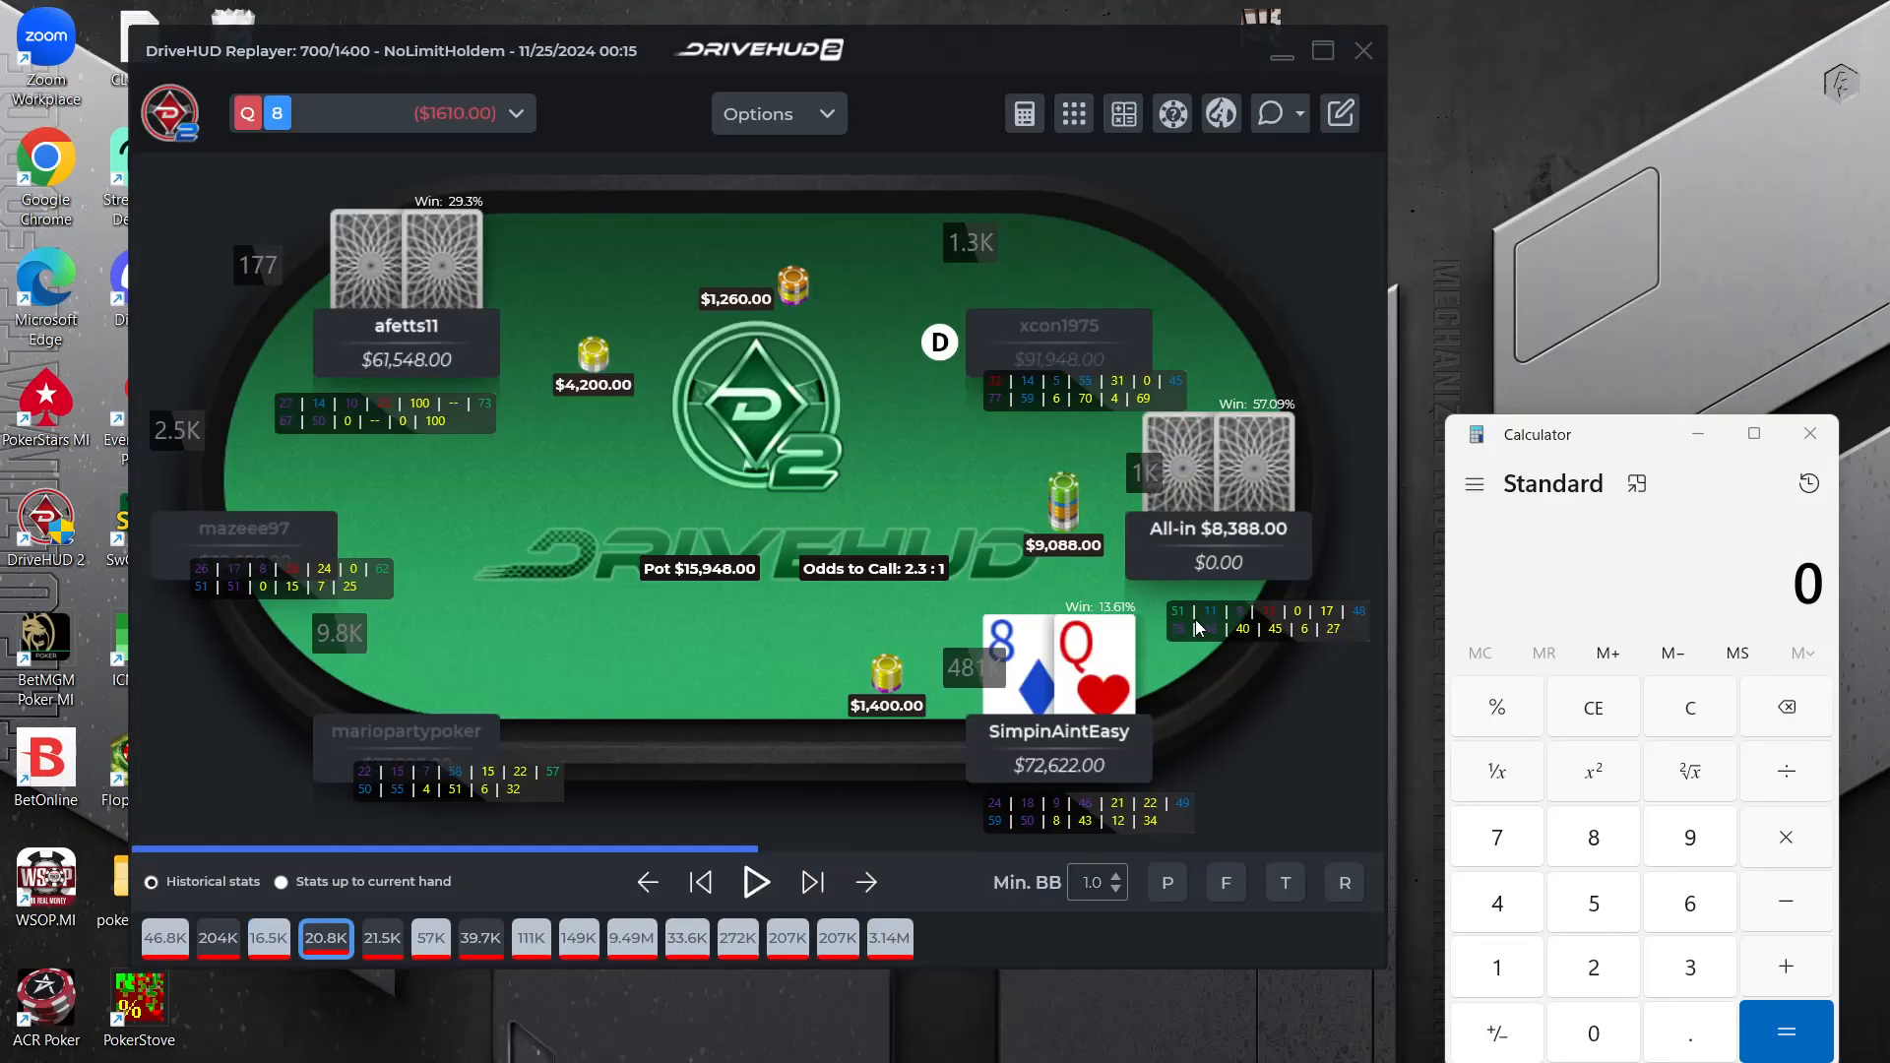
left_click(1281, 51)
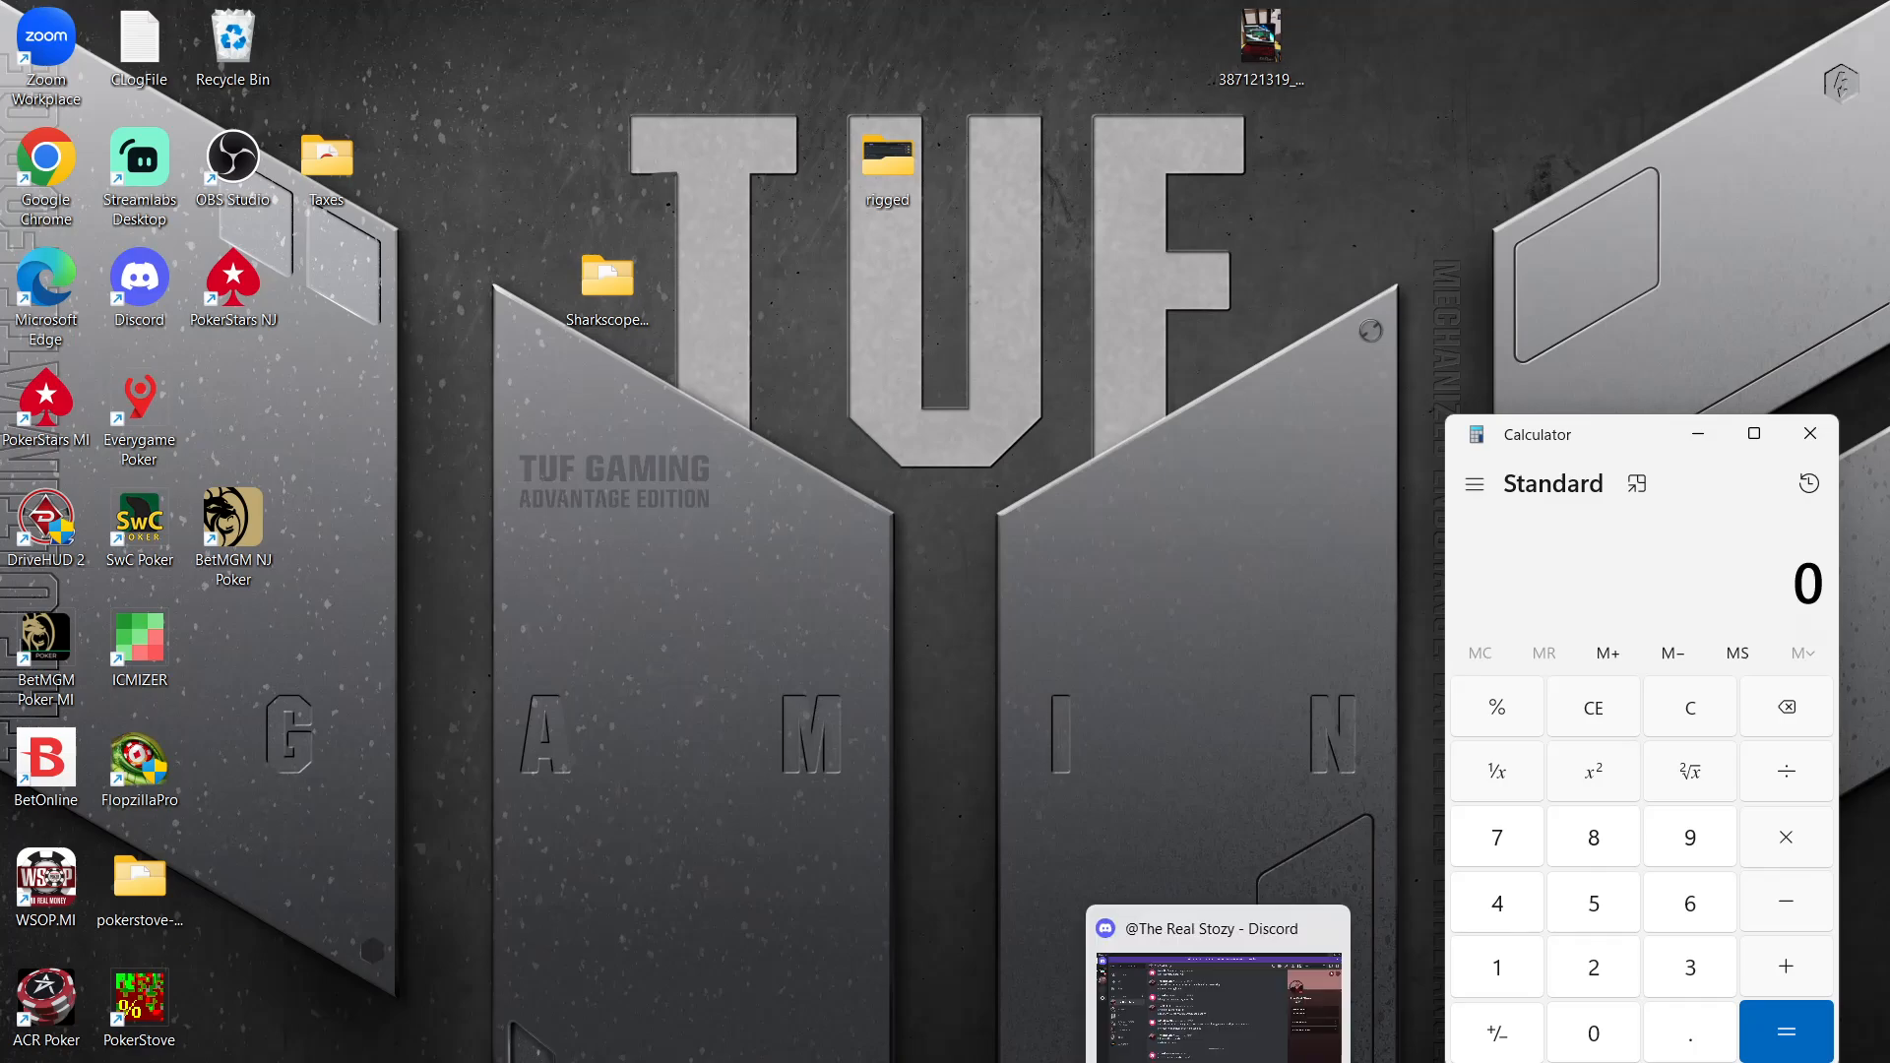
Reopen the KQo hand in the DriveHUD replayer, rewind it to preflop, and display its chip values in big blinds
mouse_move(1270, 1053)
left_click(1782, 1004)
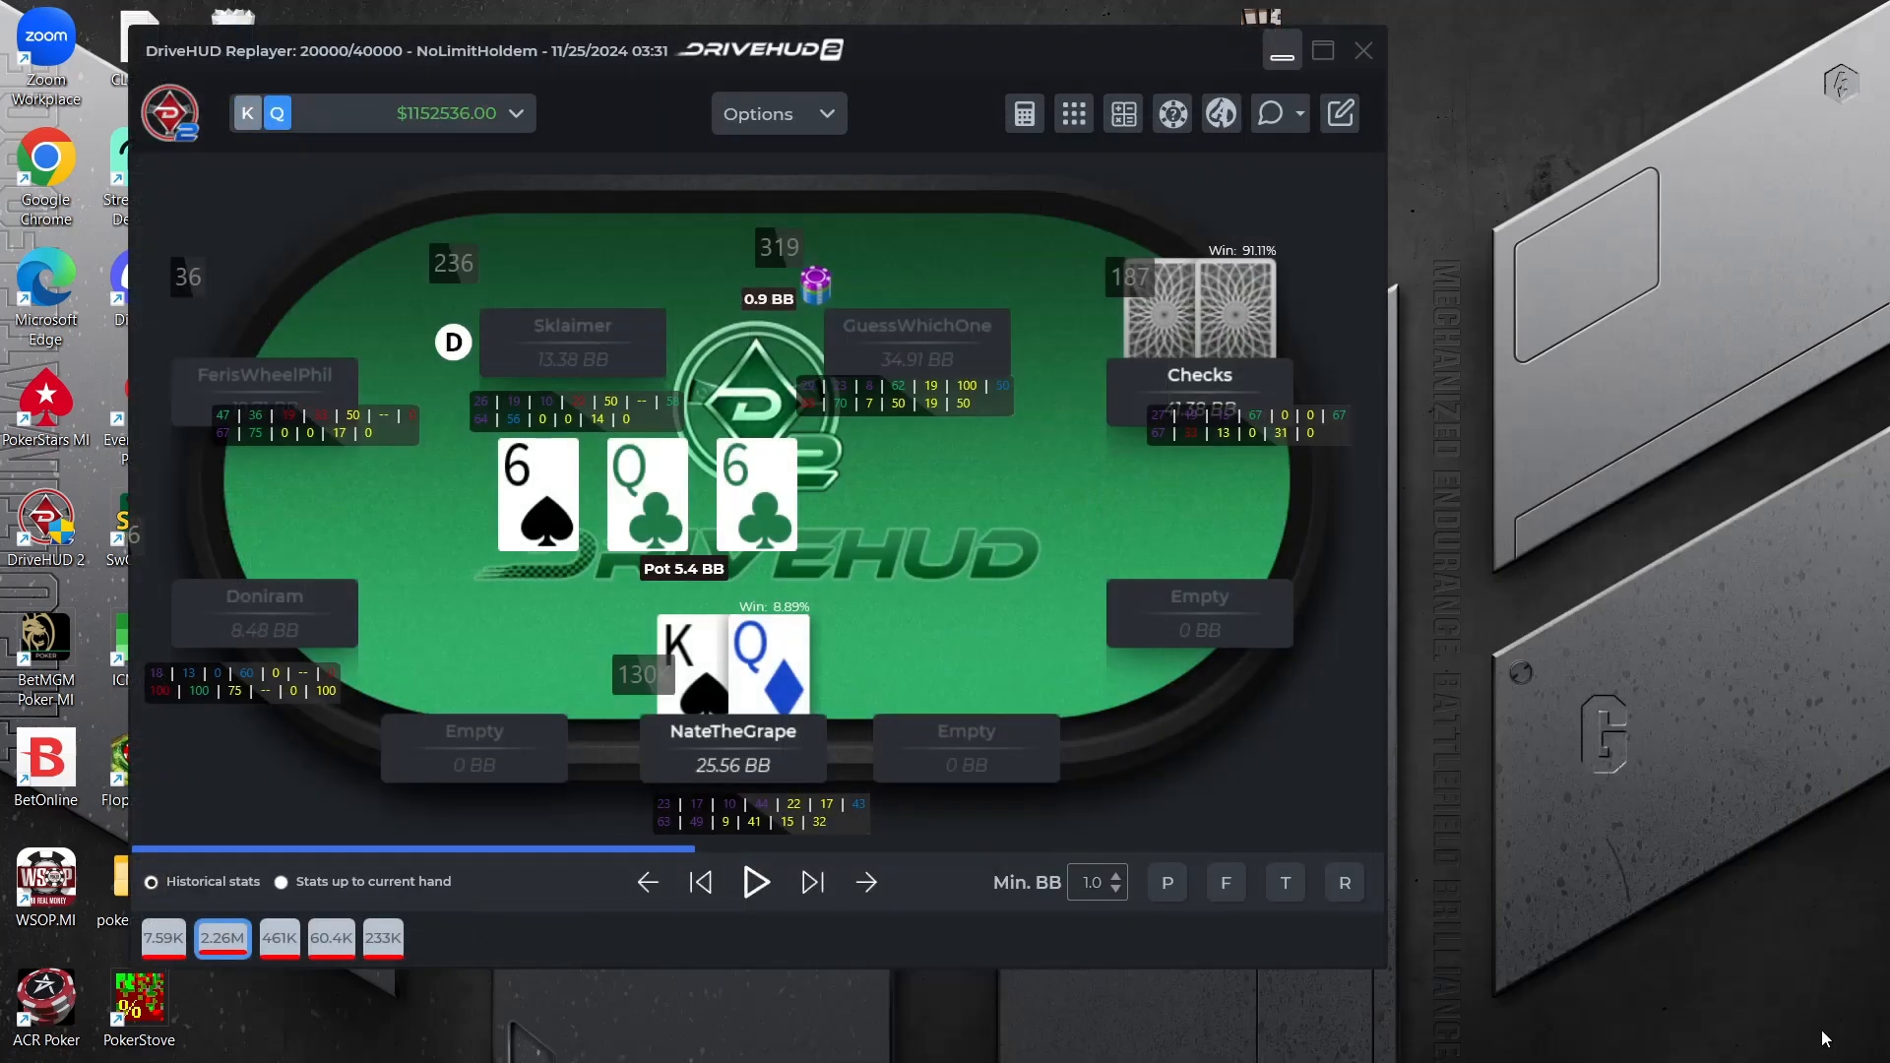
left_click(702, 883)
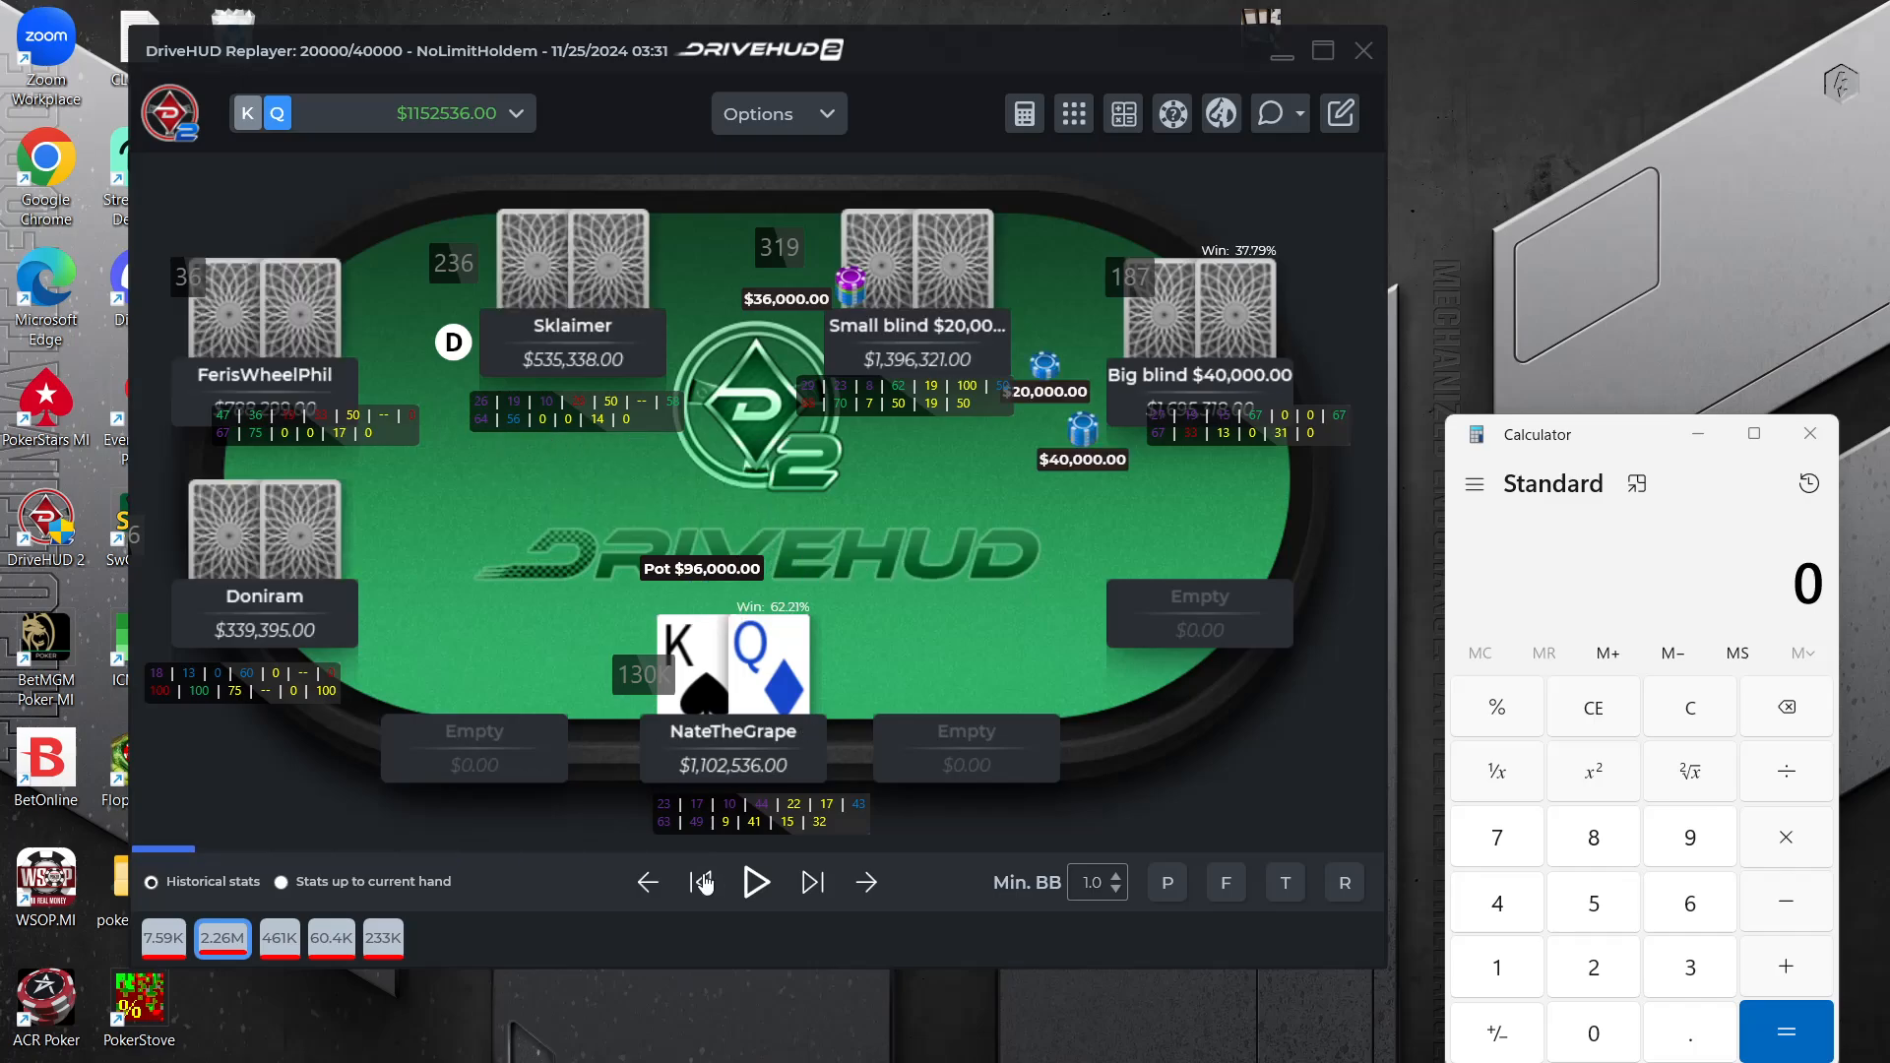
left_click(819, 112)
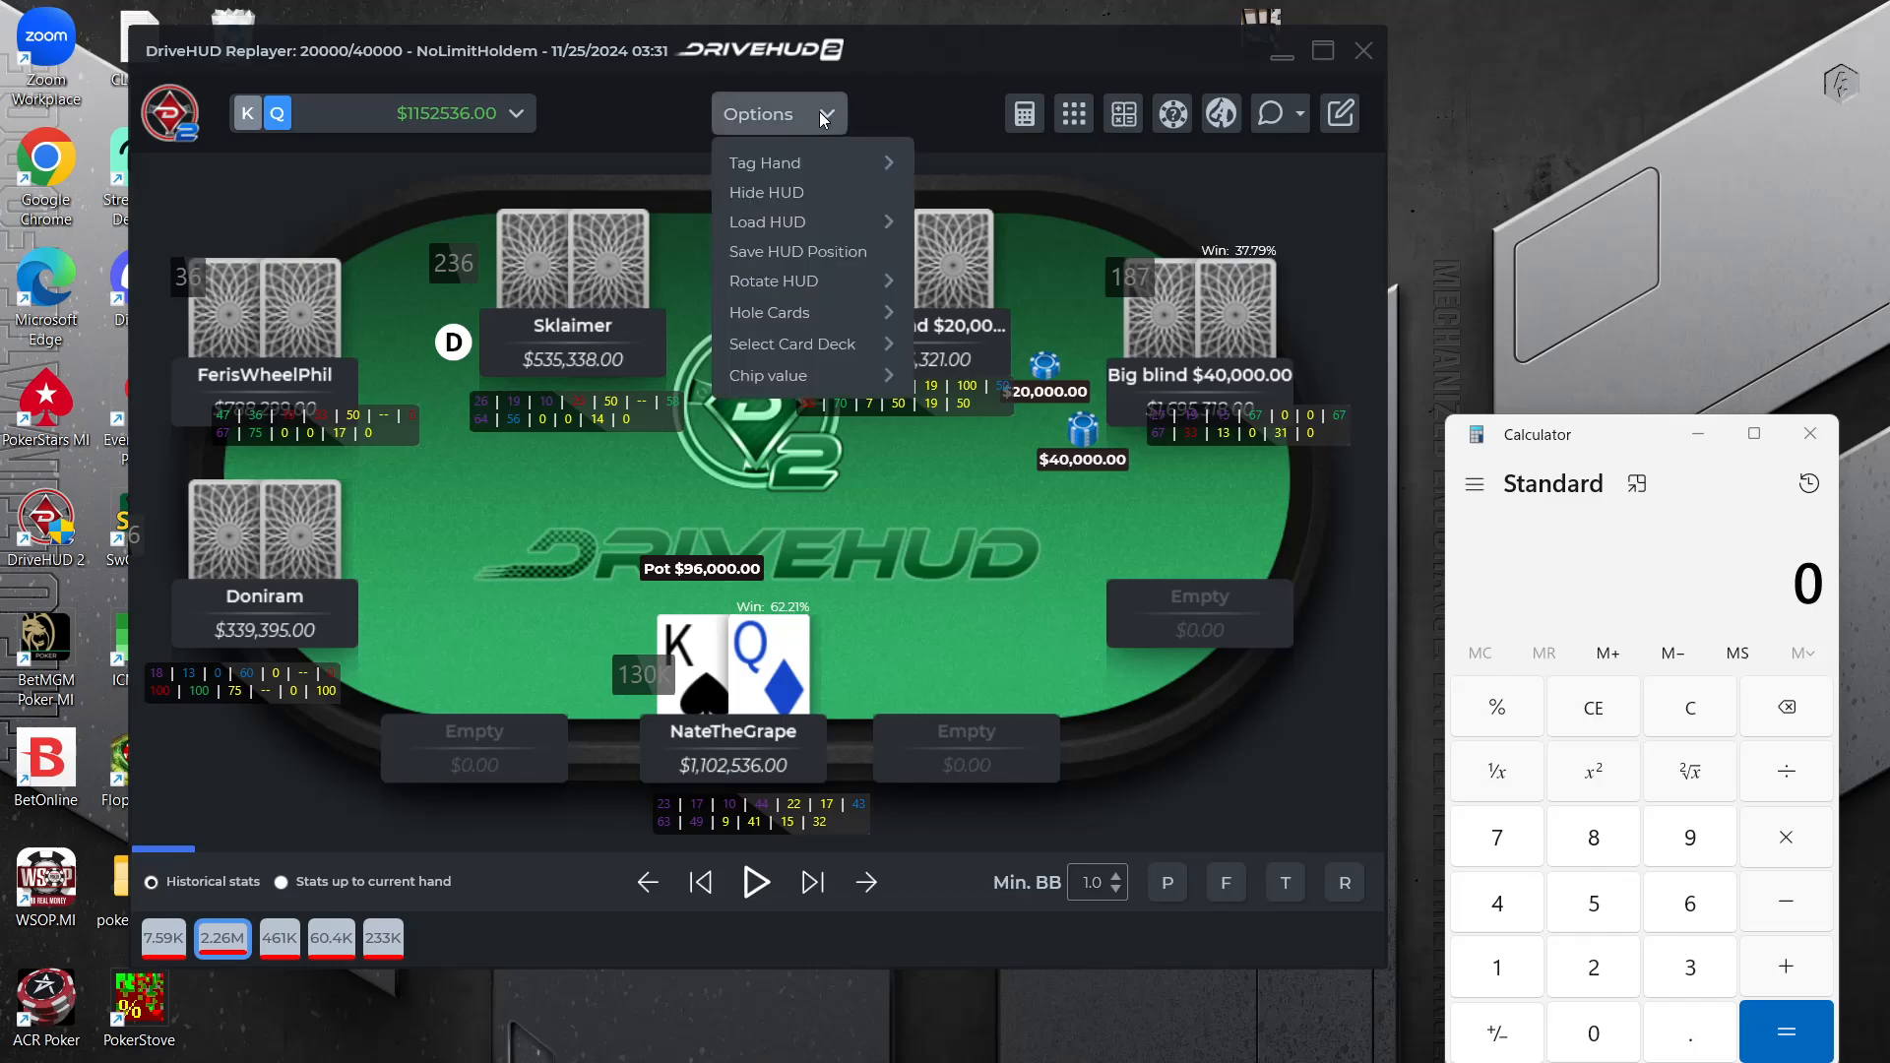
mouse_move(829, 375)
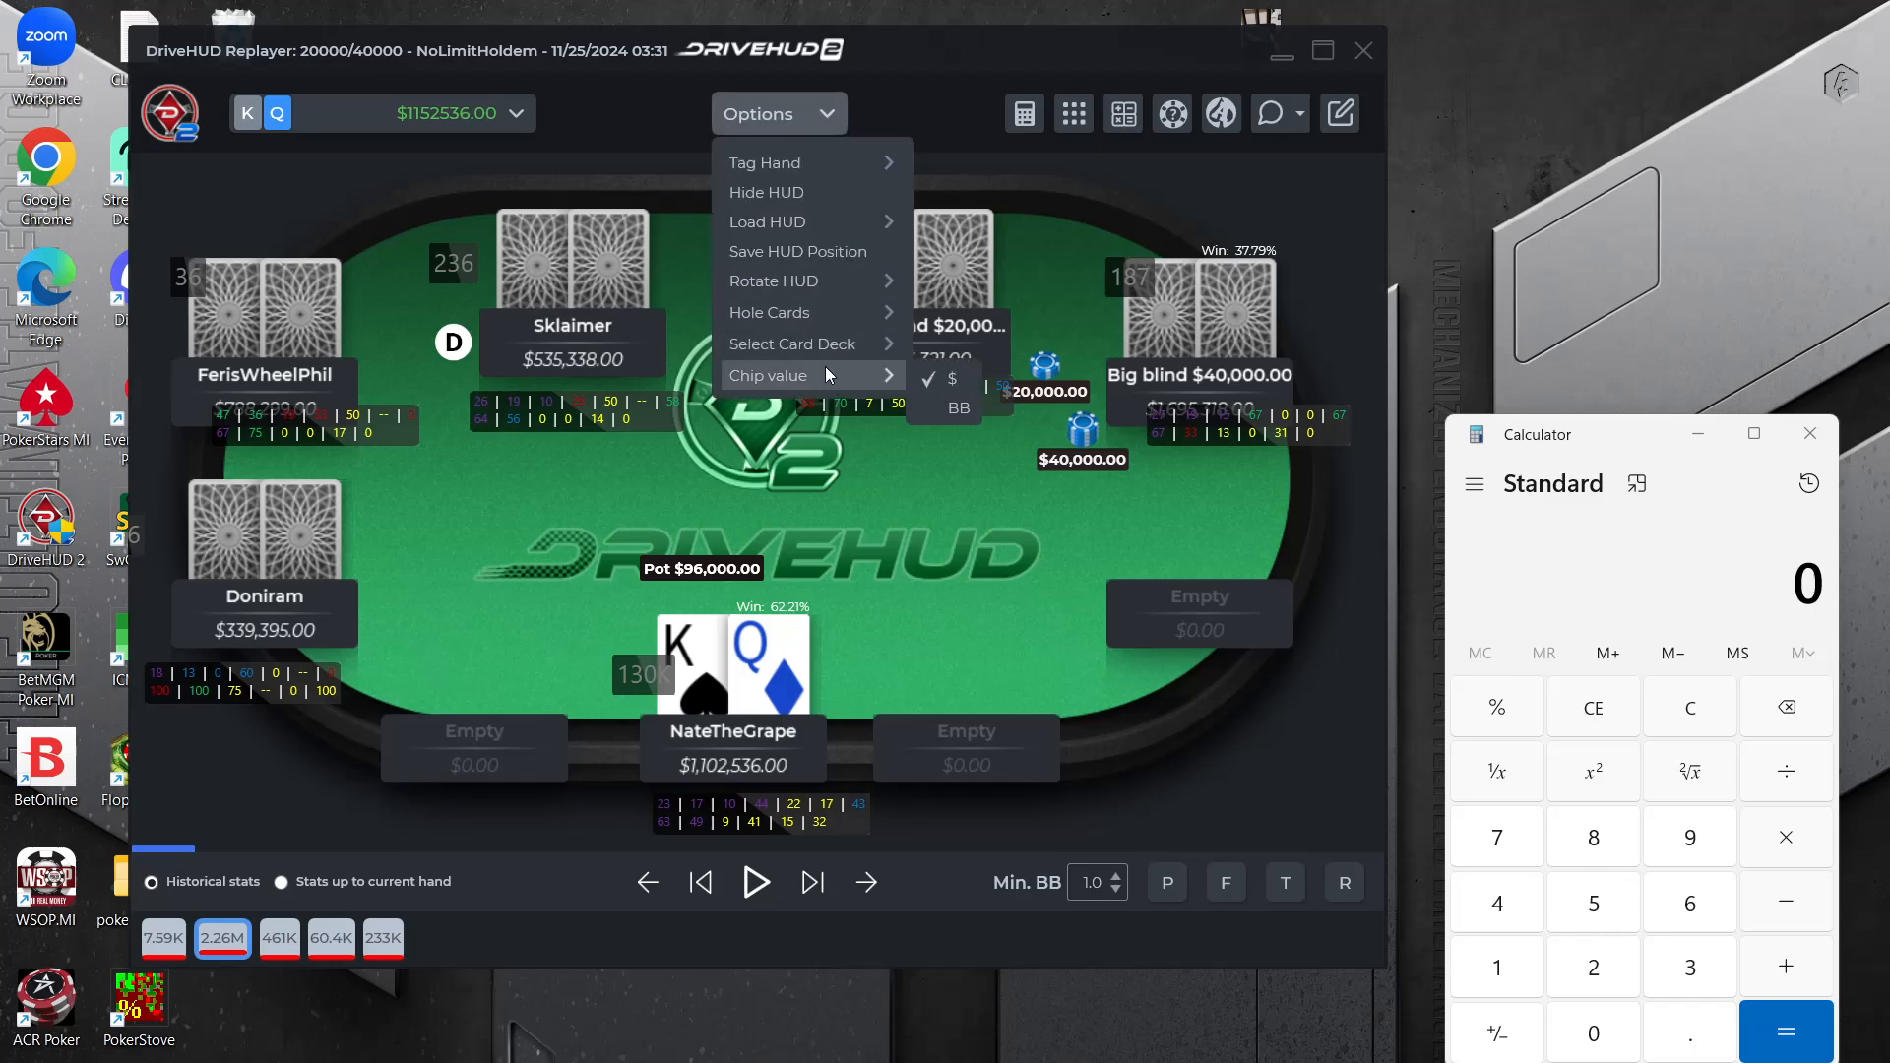
left_click(930, 408)
key("alt+Tab")
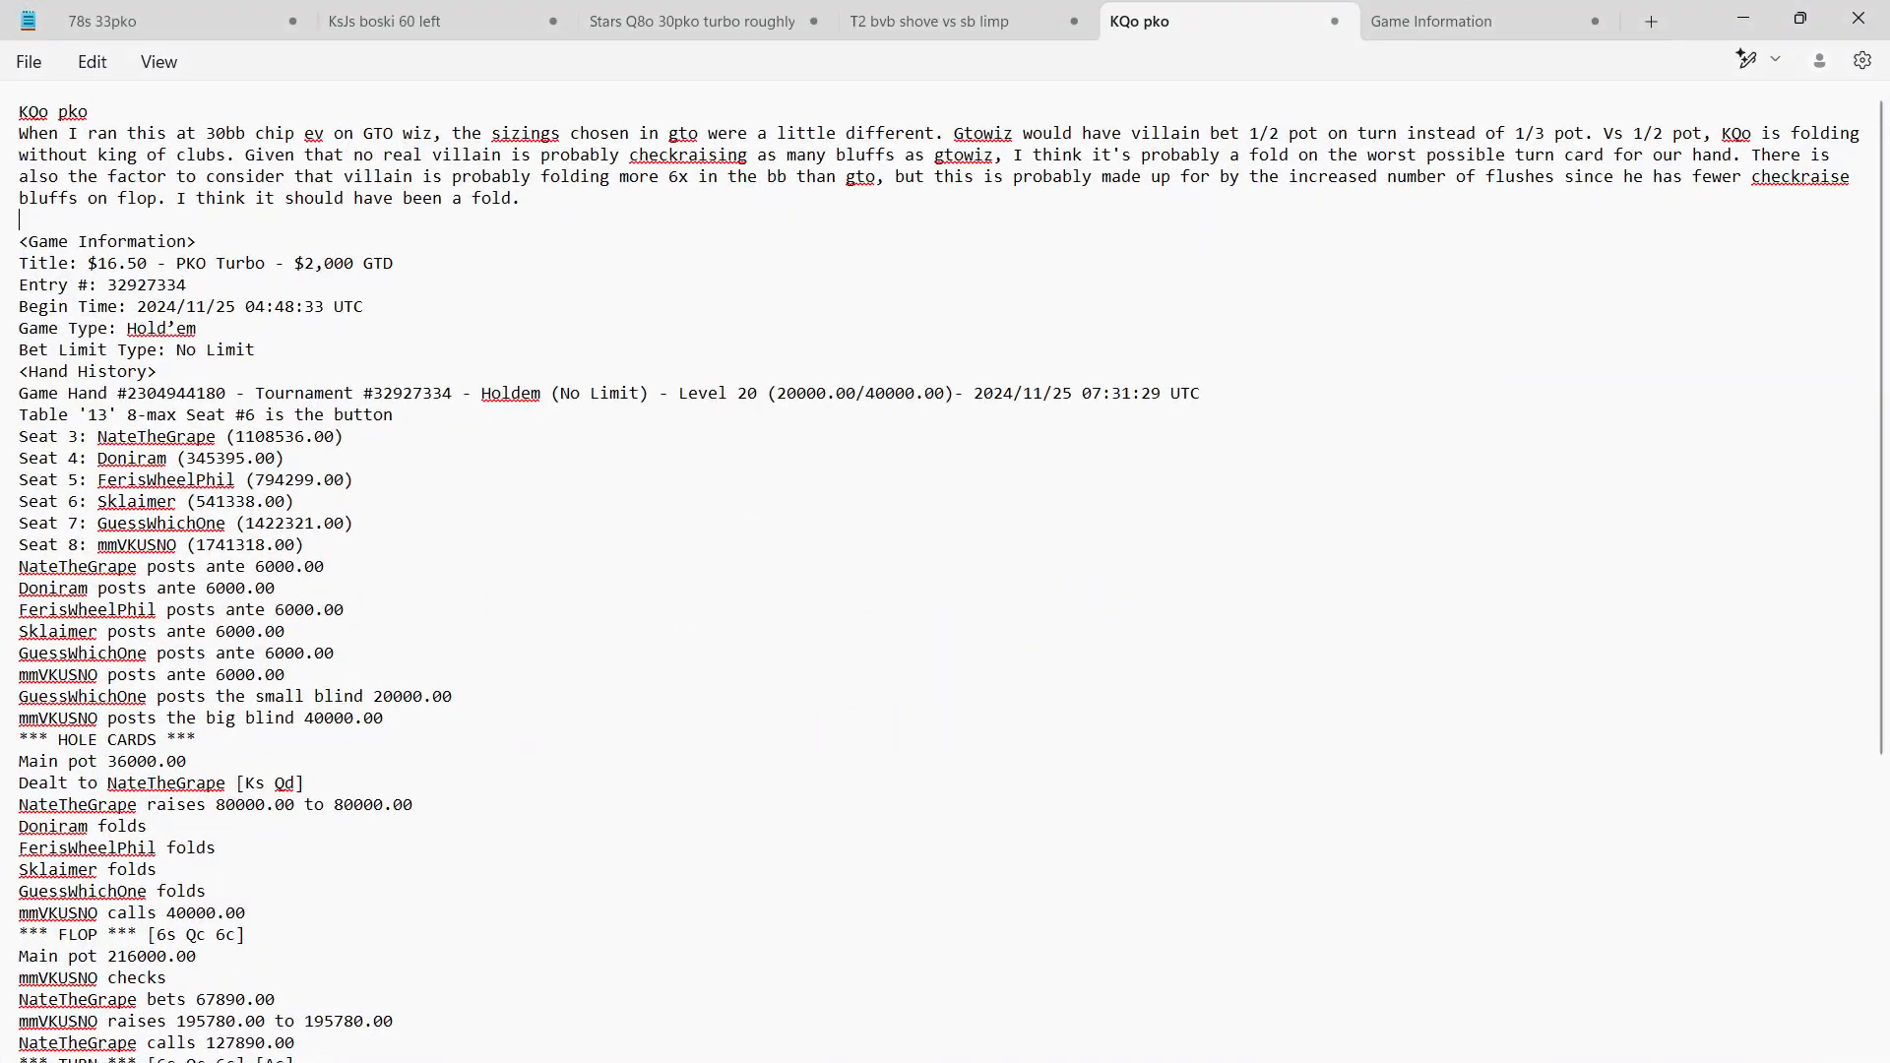
left_click(1741, 16)
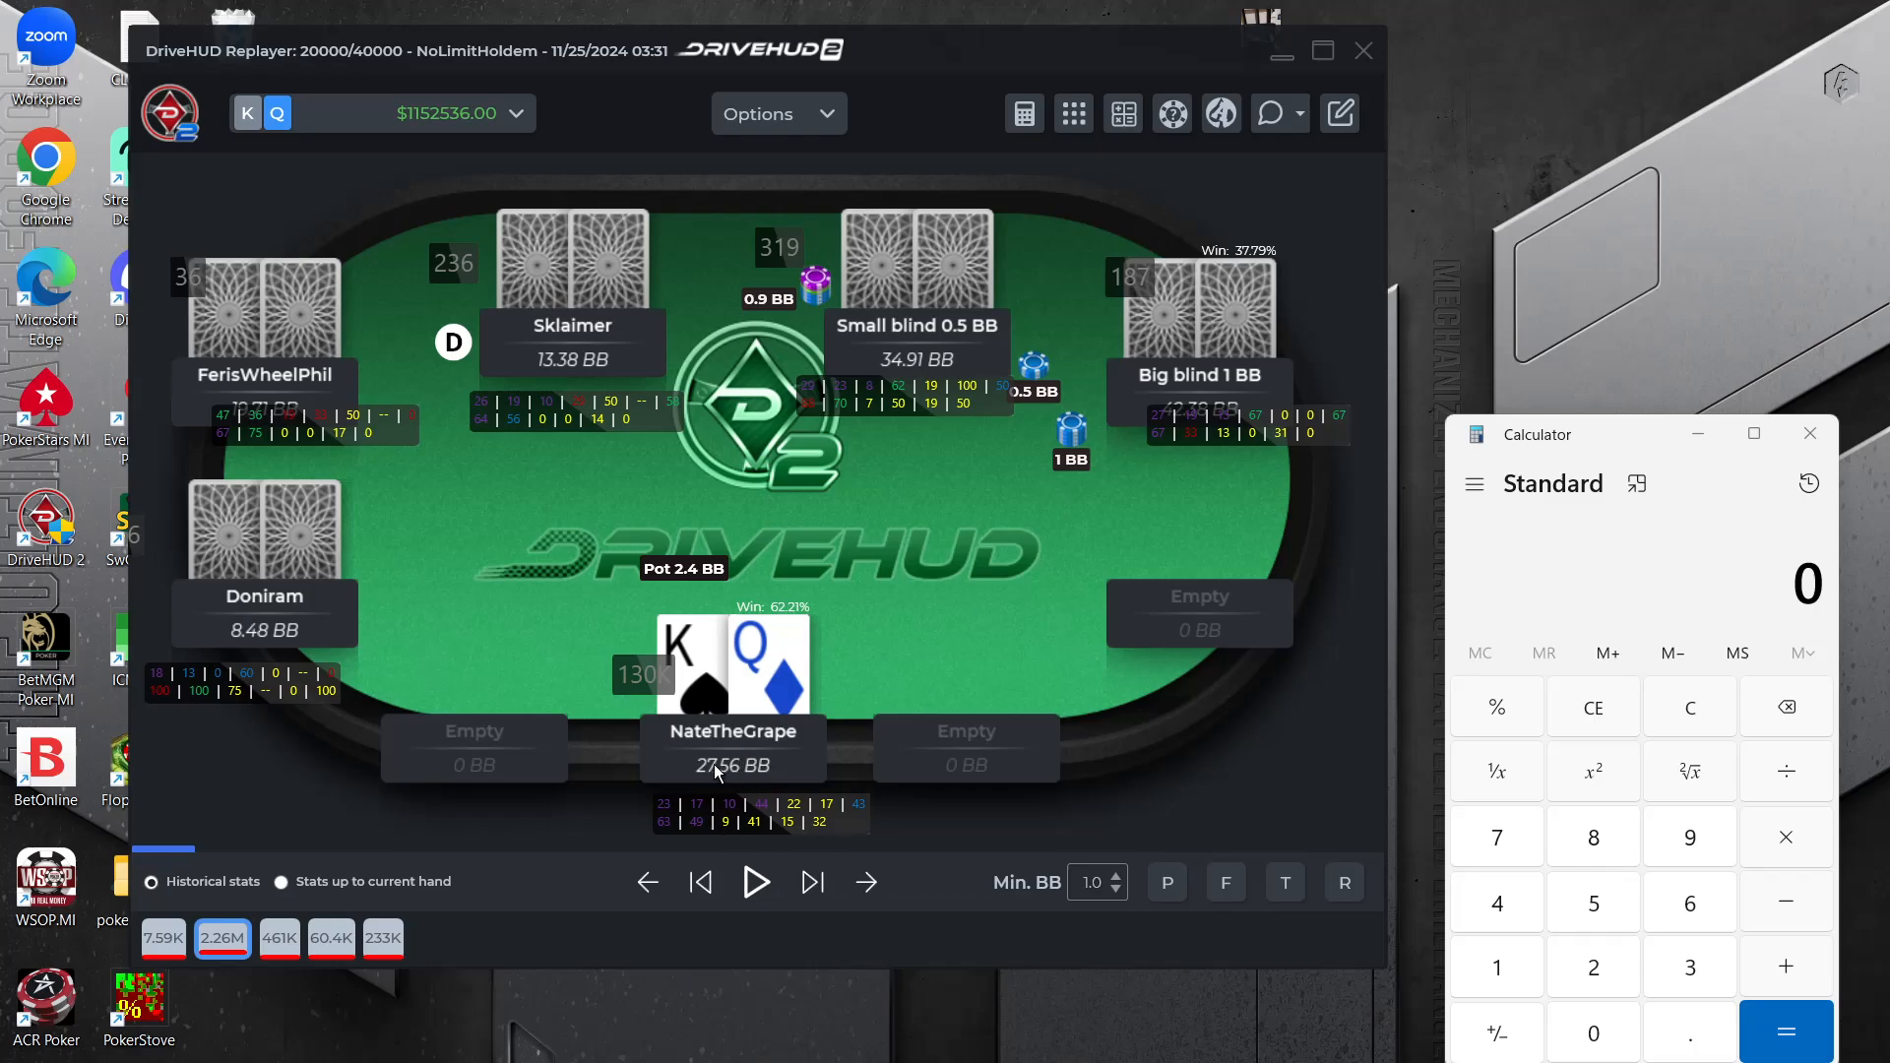
Replay the KQo hand from preflop through the hero's call of the flop check-raise
left_click(813, 883)
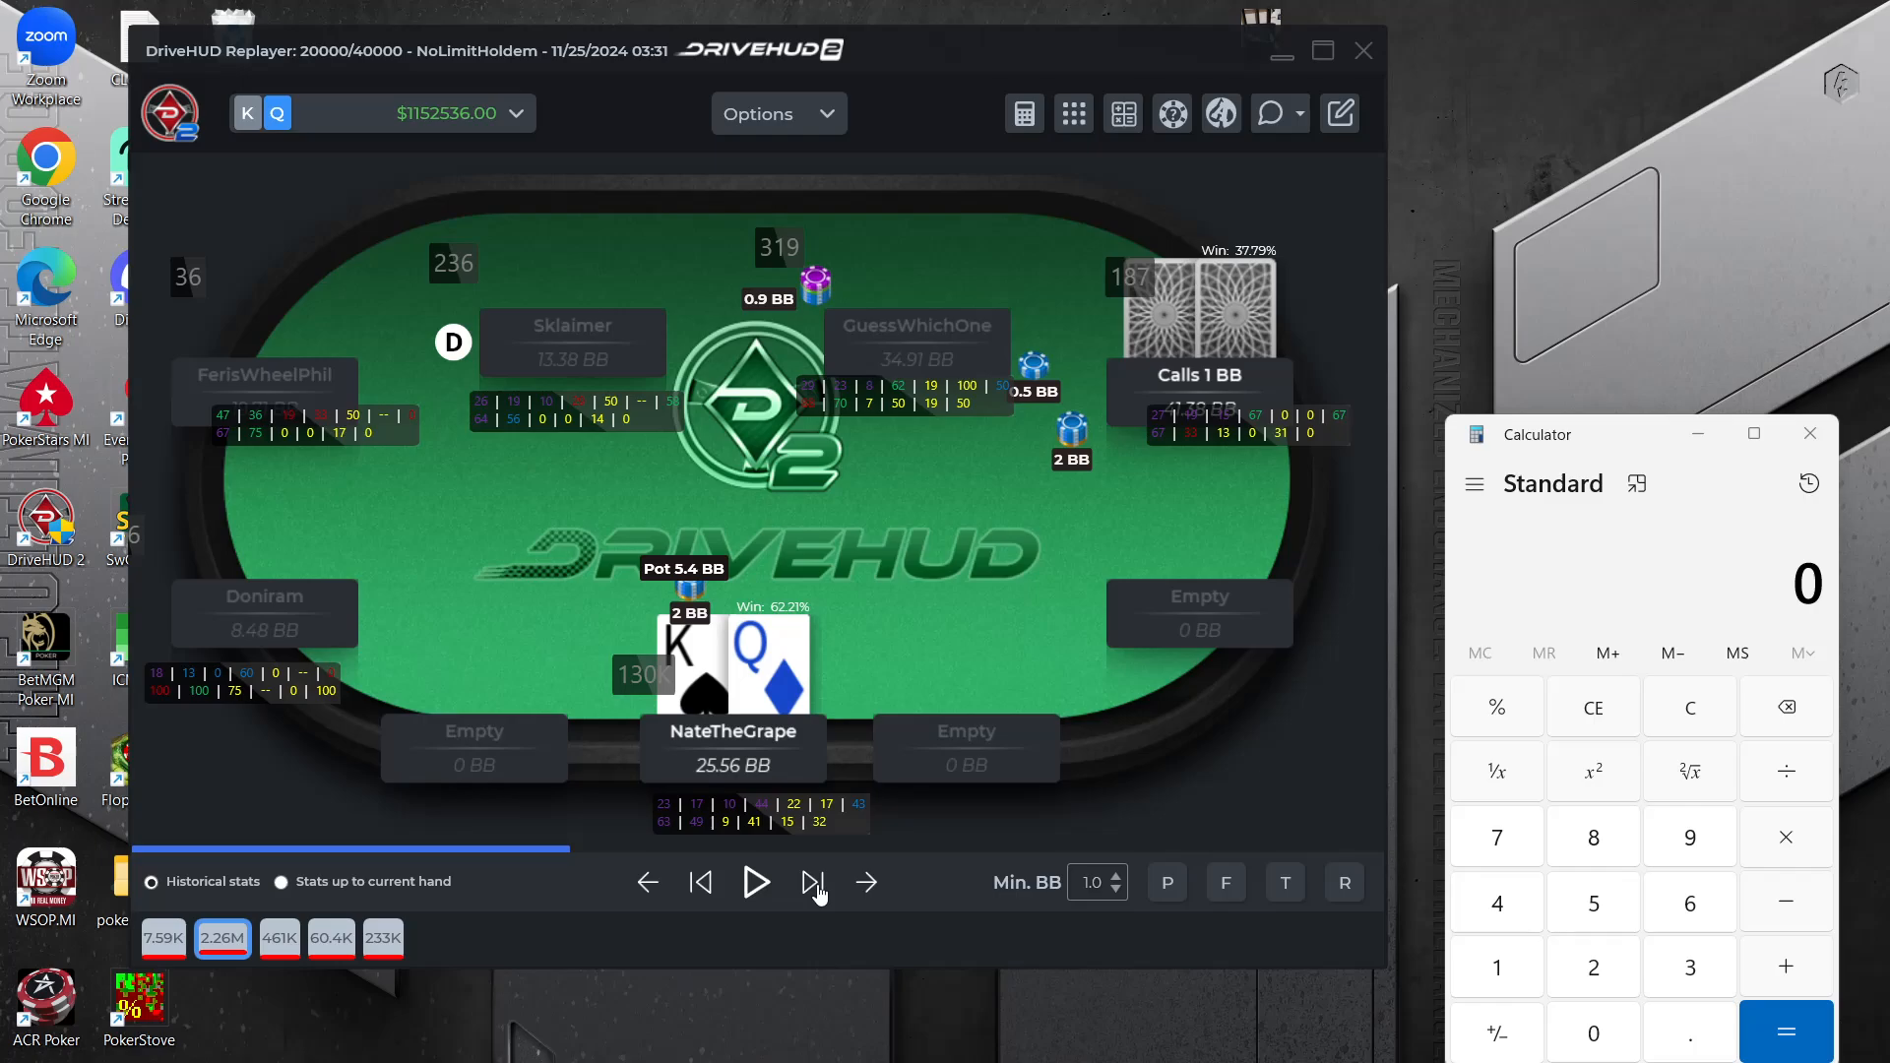
left_click(814, 885)
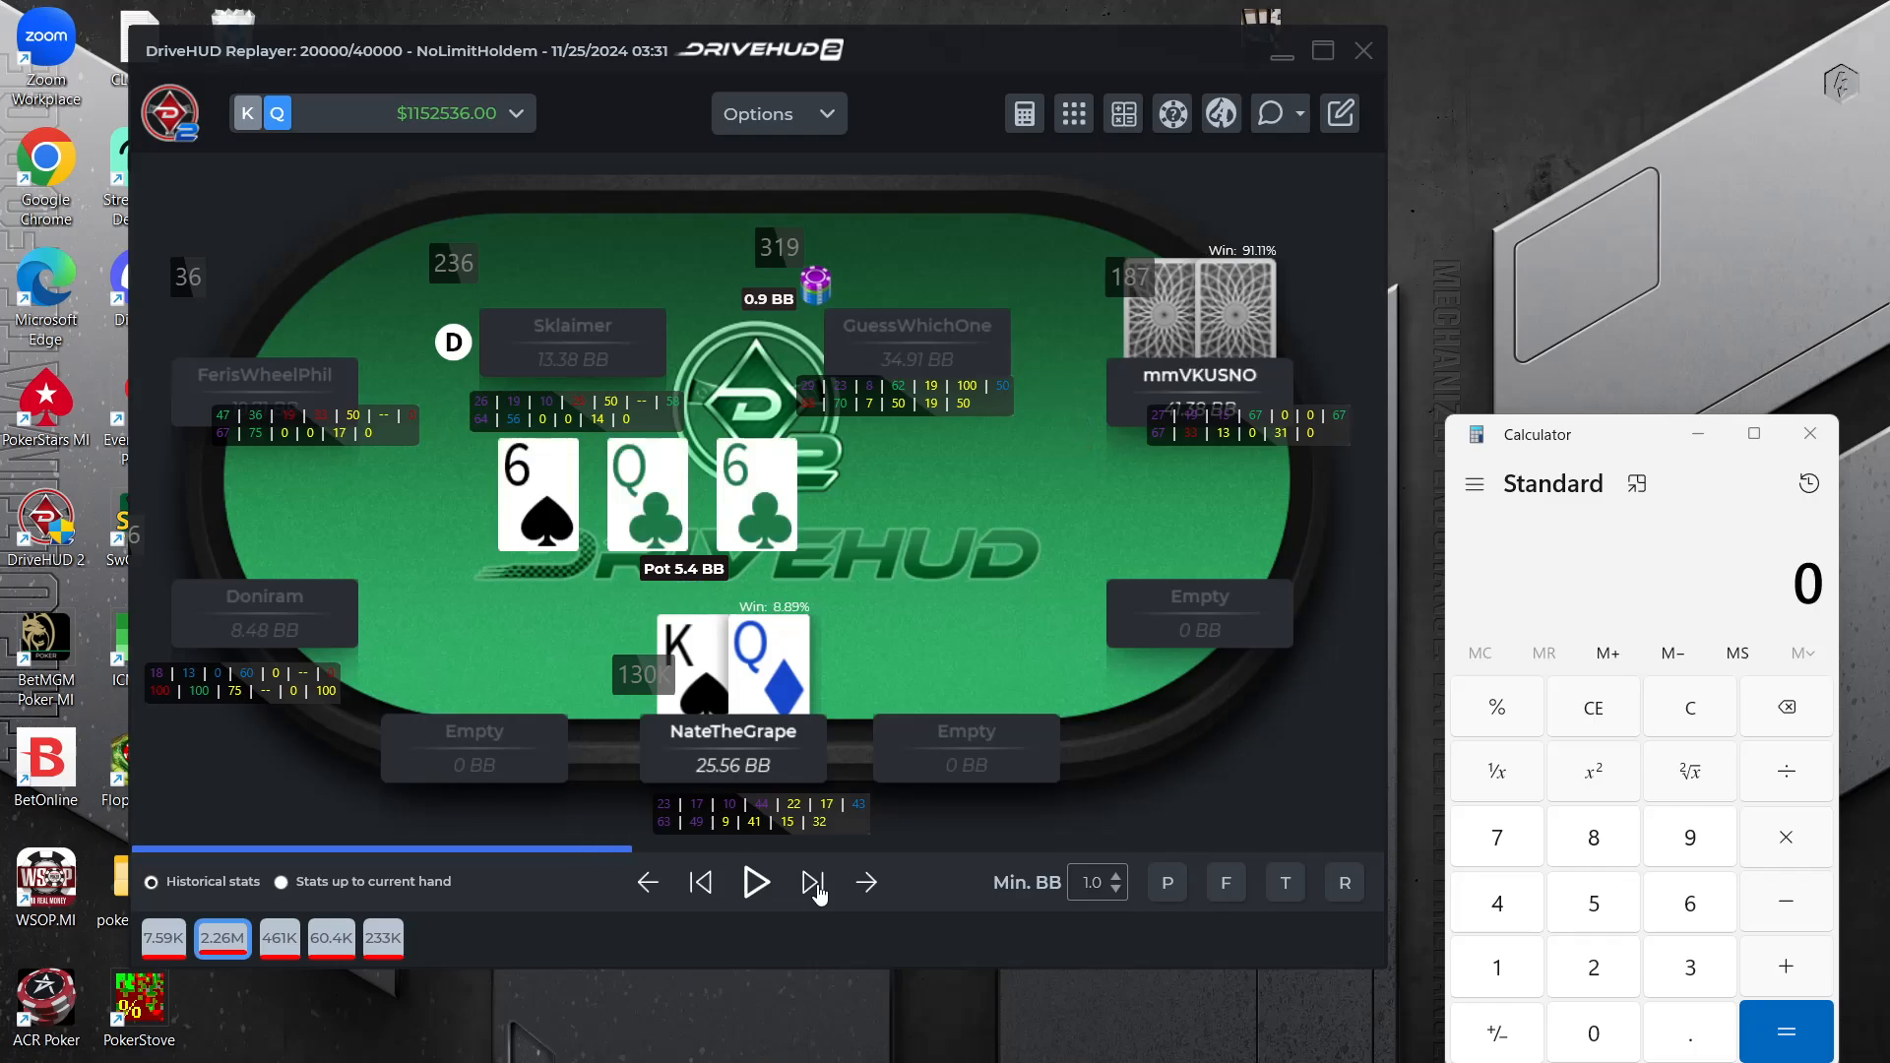
left_click(814, 885)
left_click(816, 889)
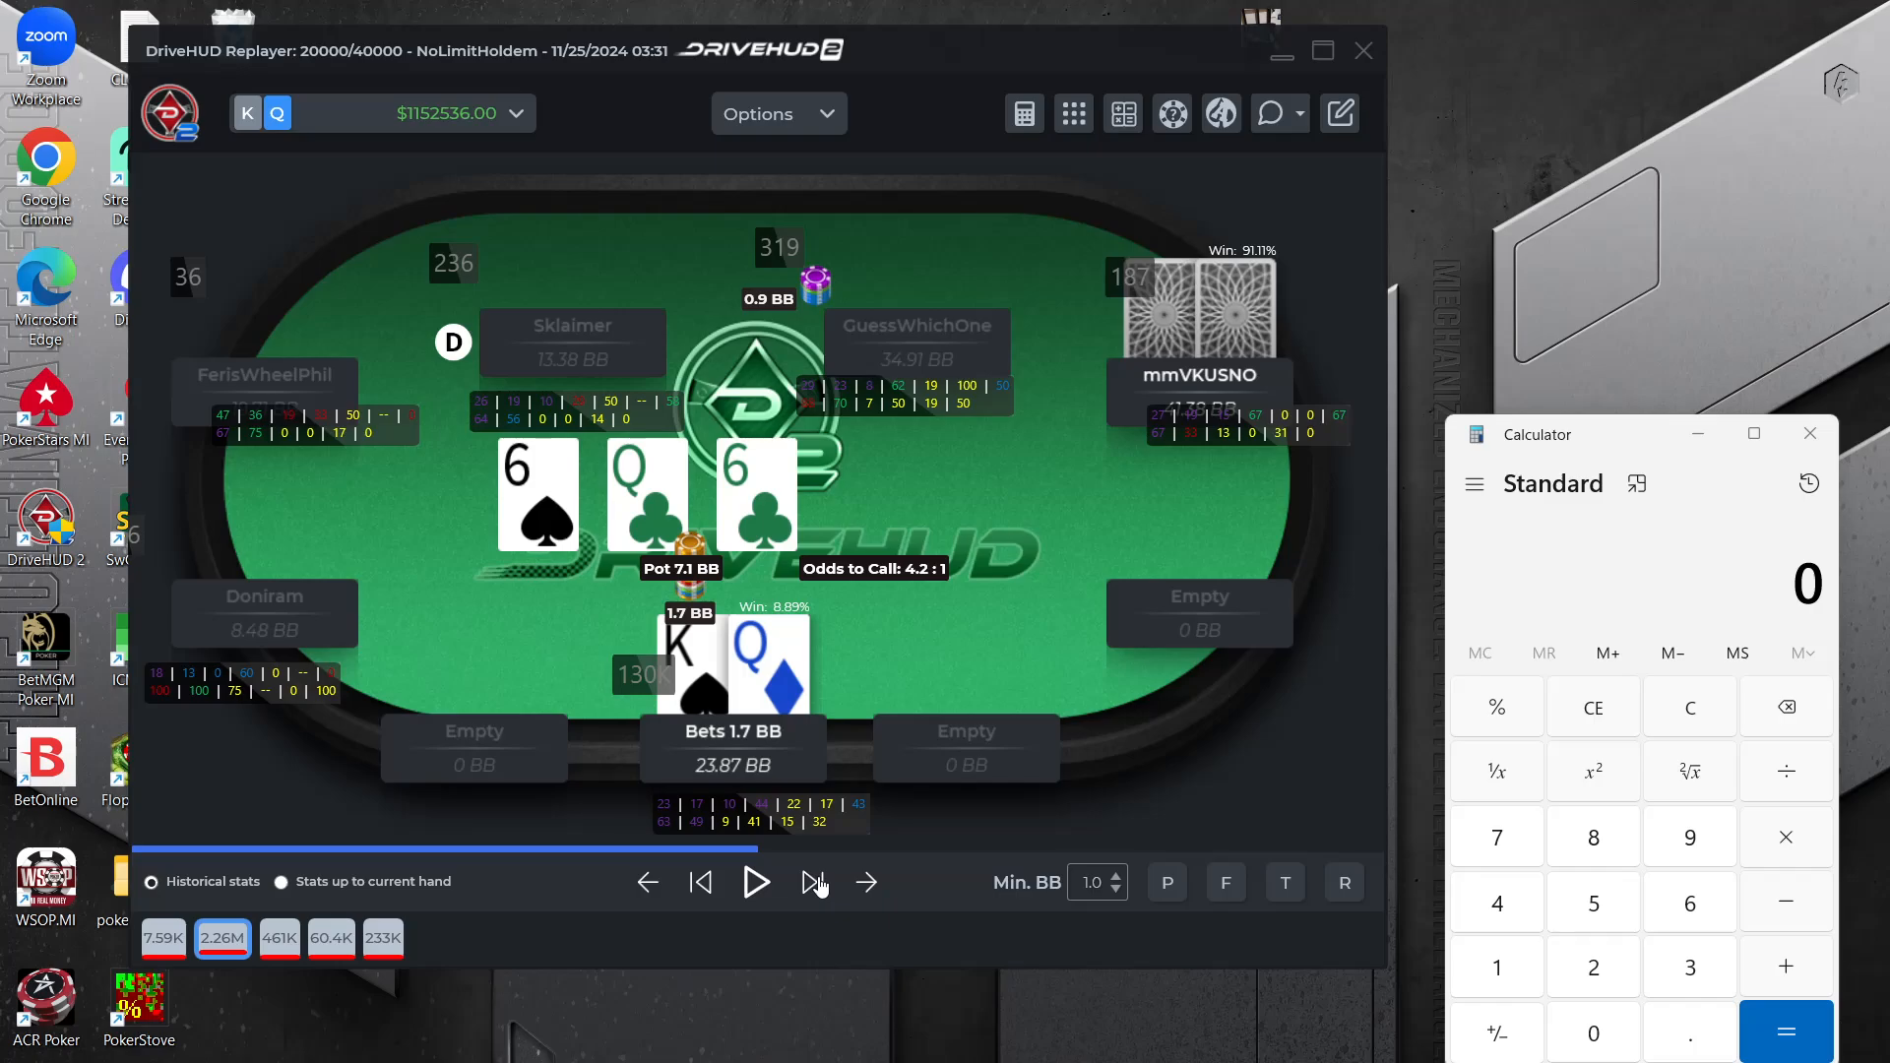
left_click(816, 886)
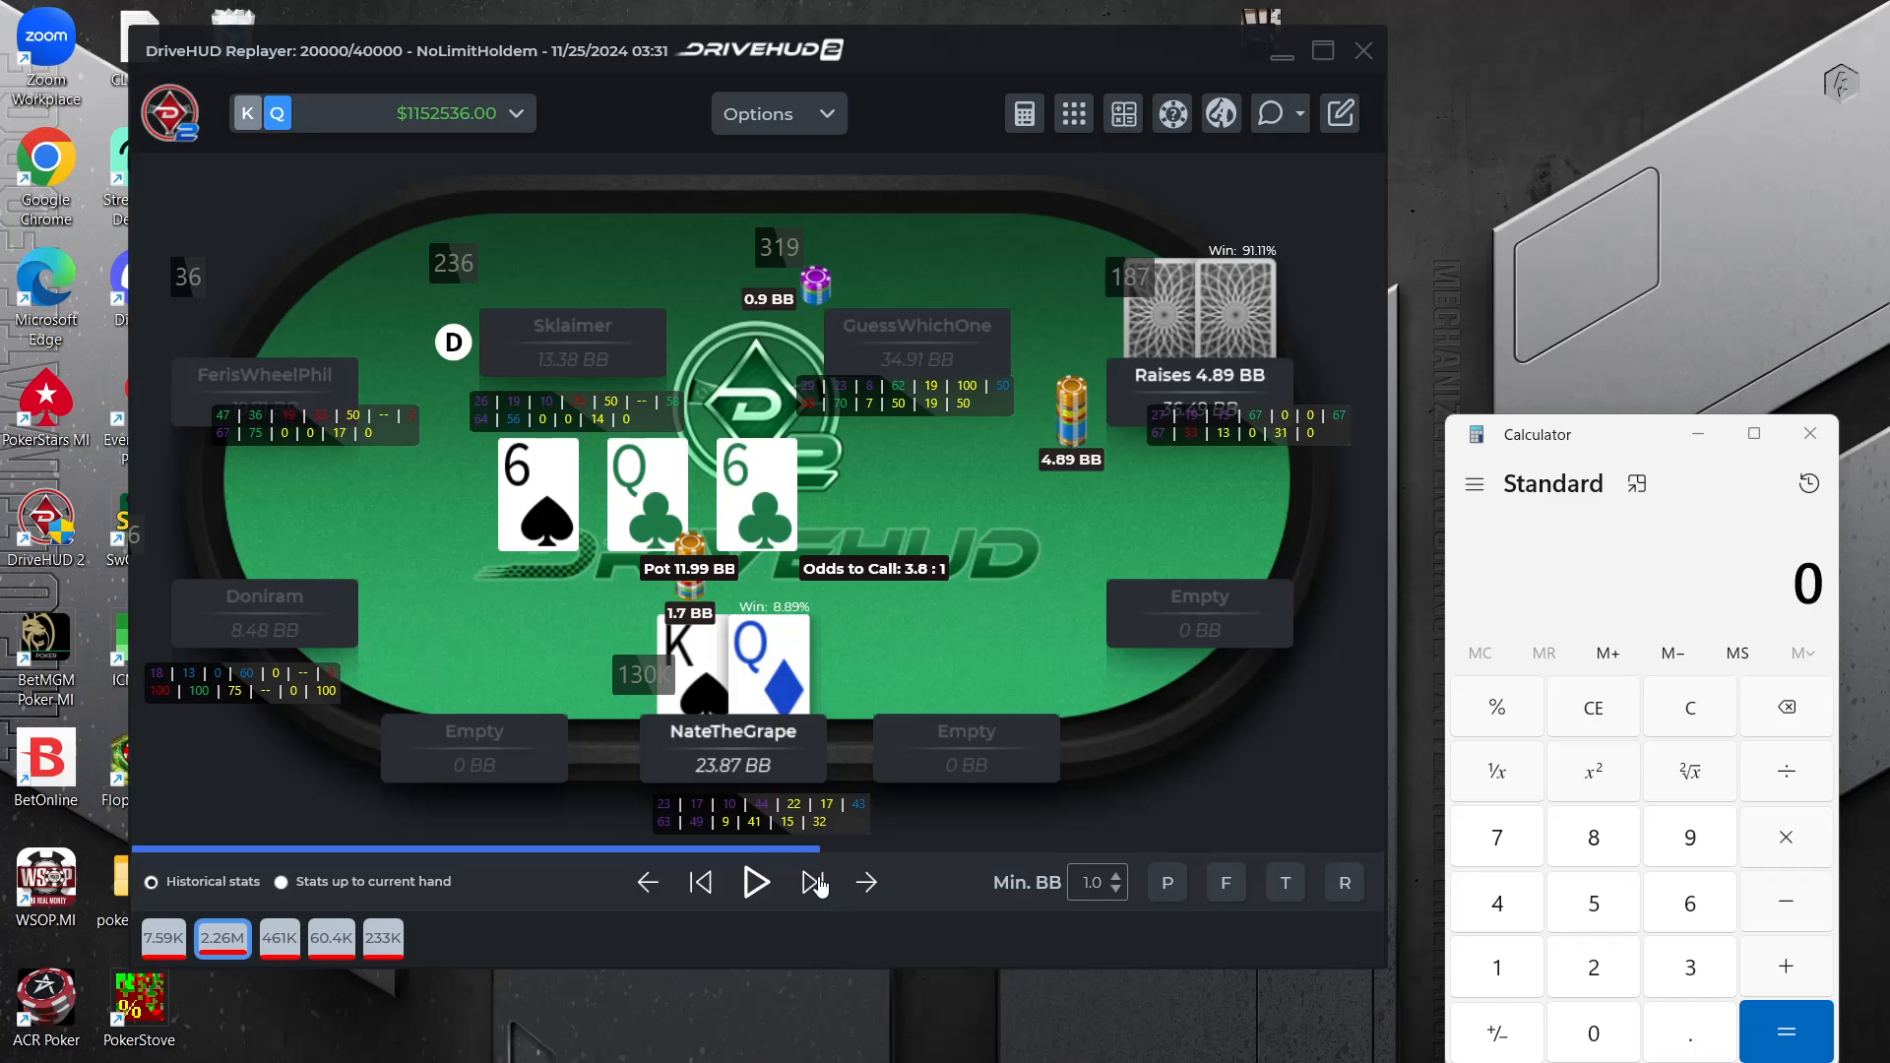
left_click(825, 890)
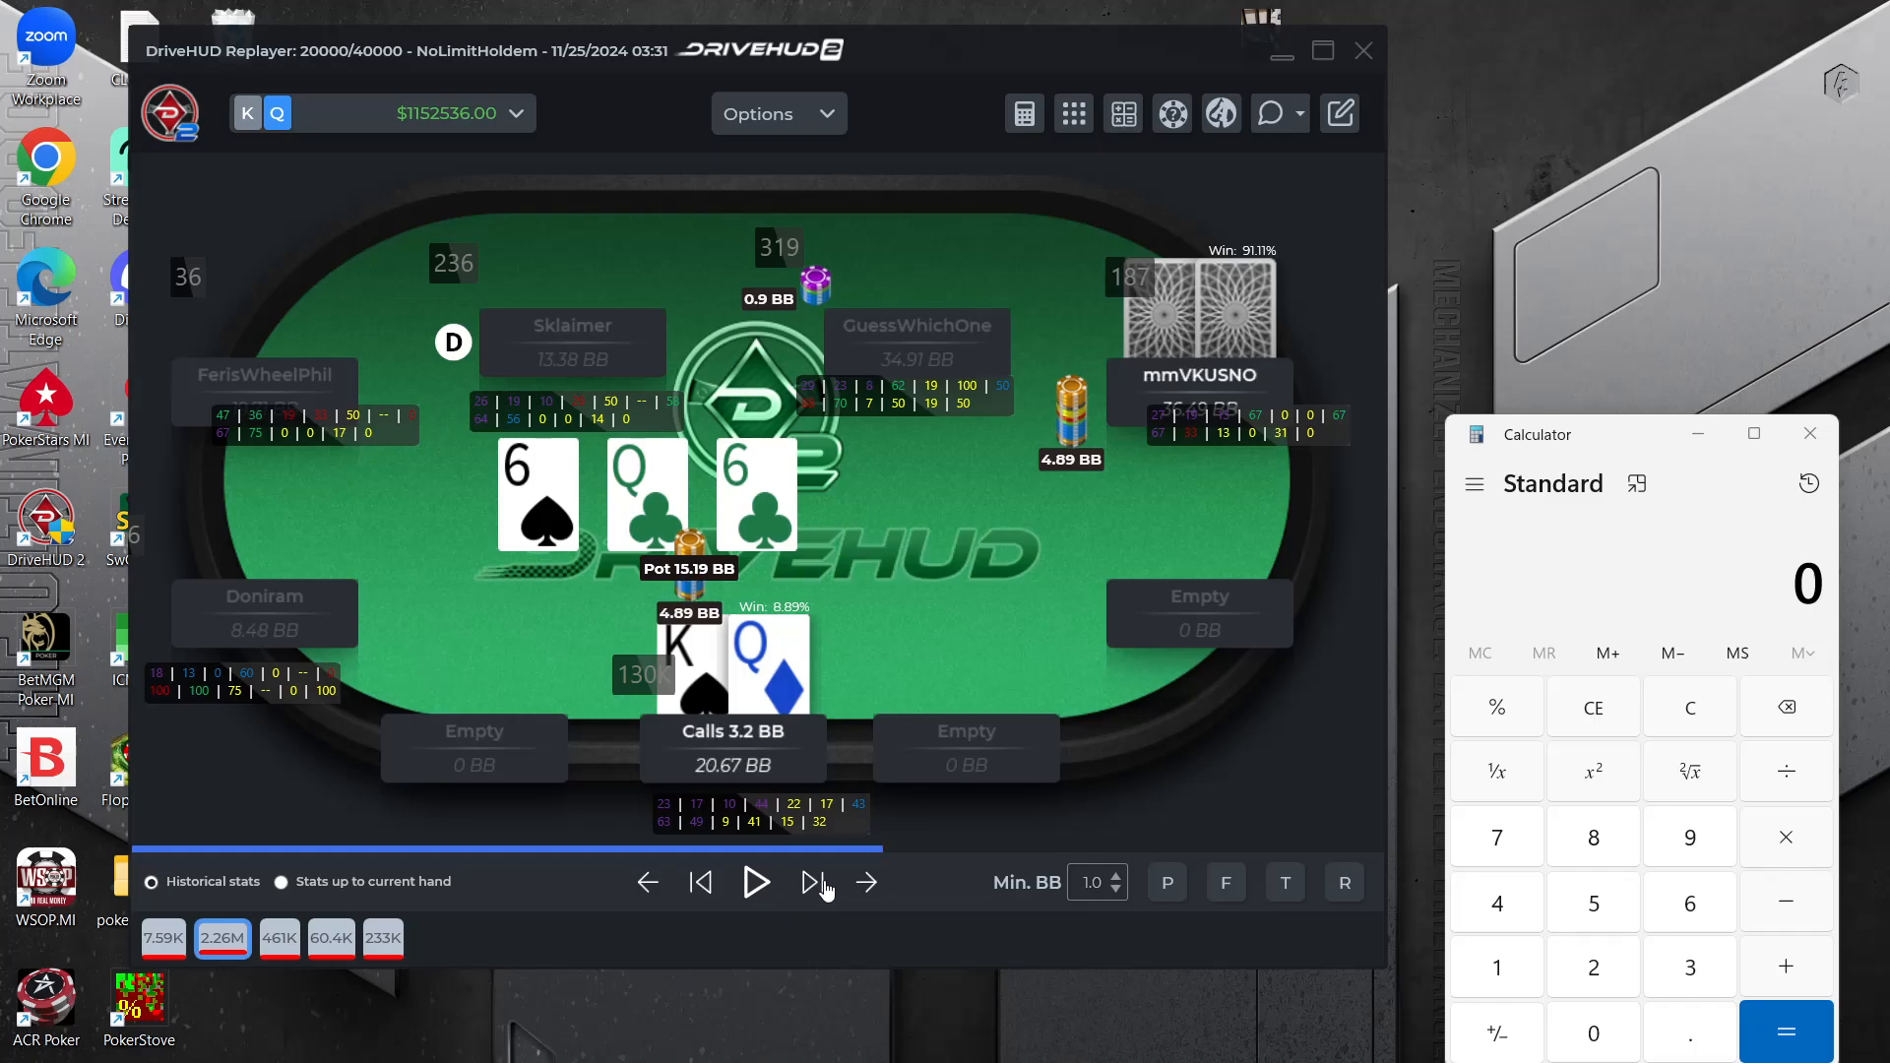
Replay the turn and river action of the KQo hand through to showdown
left_click(825, 890)
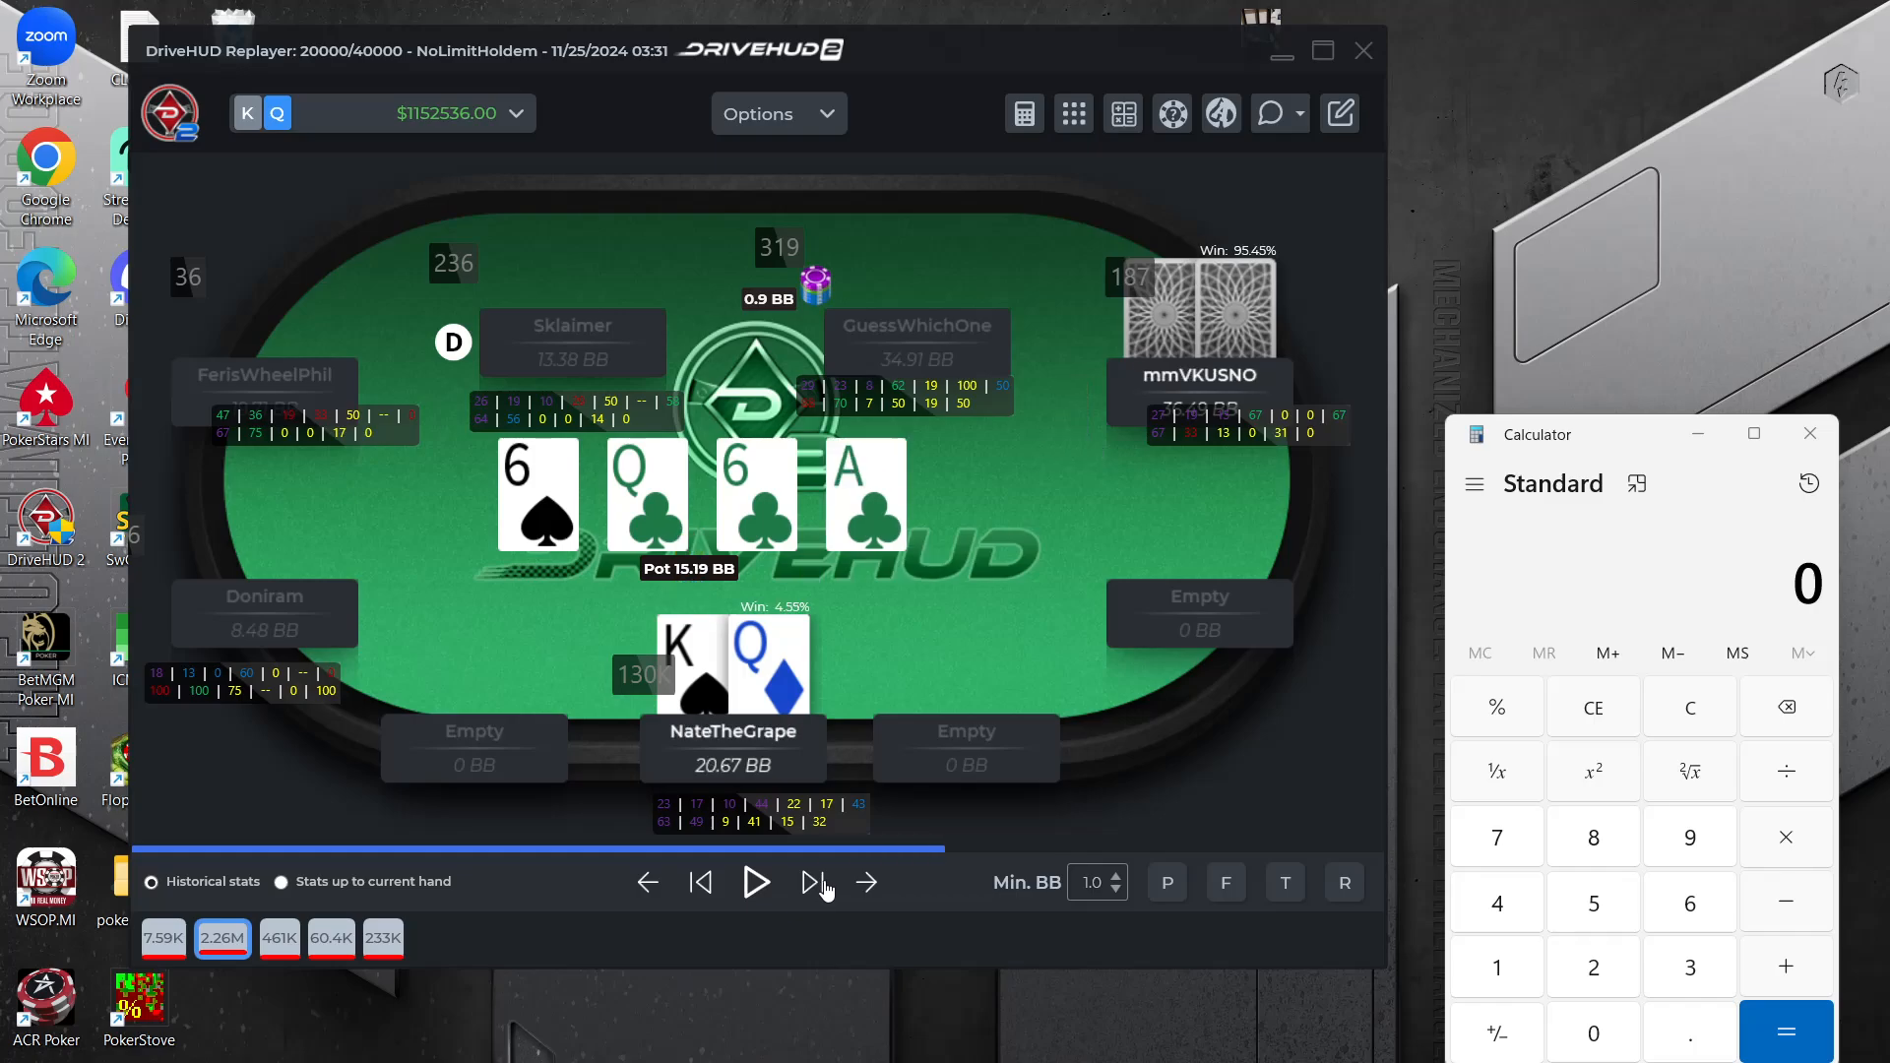
left_click(825, 890)
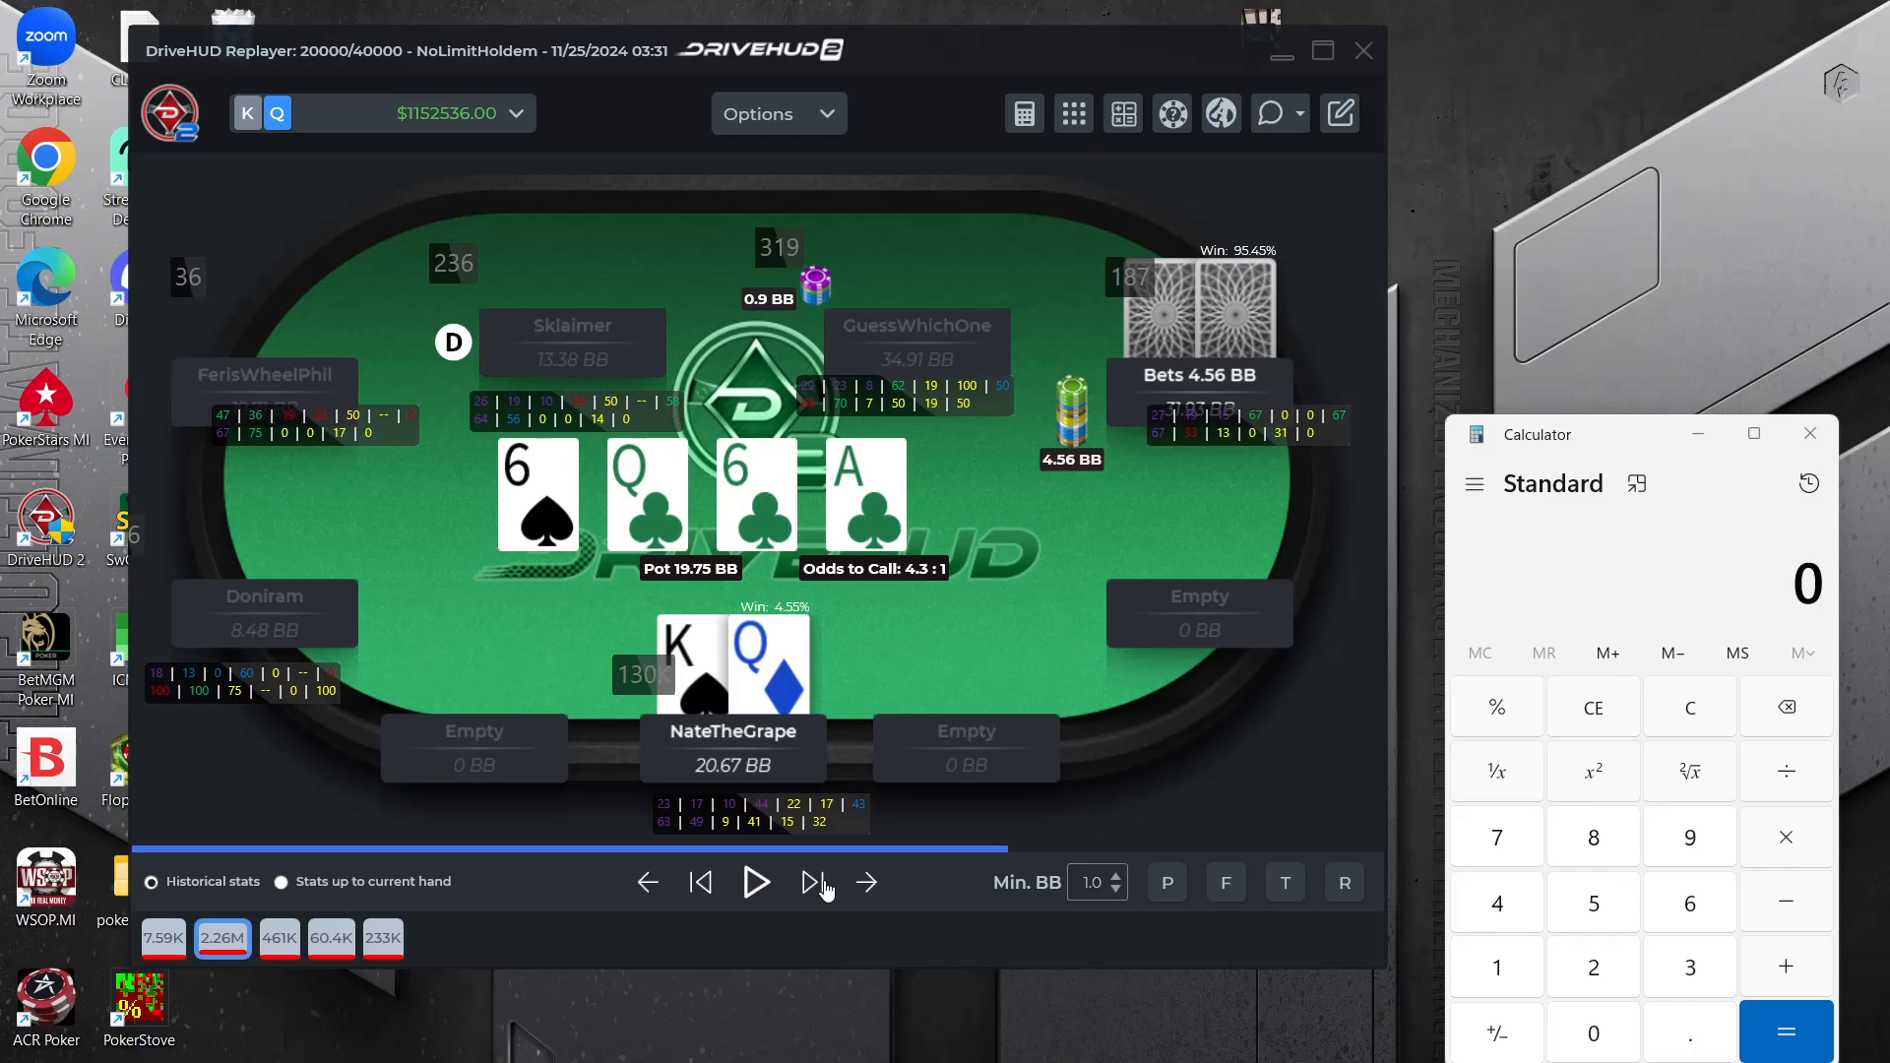
left_click(825, 890)
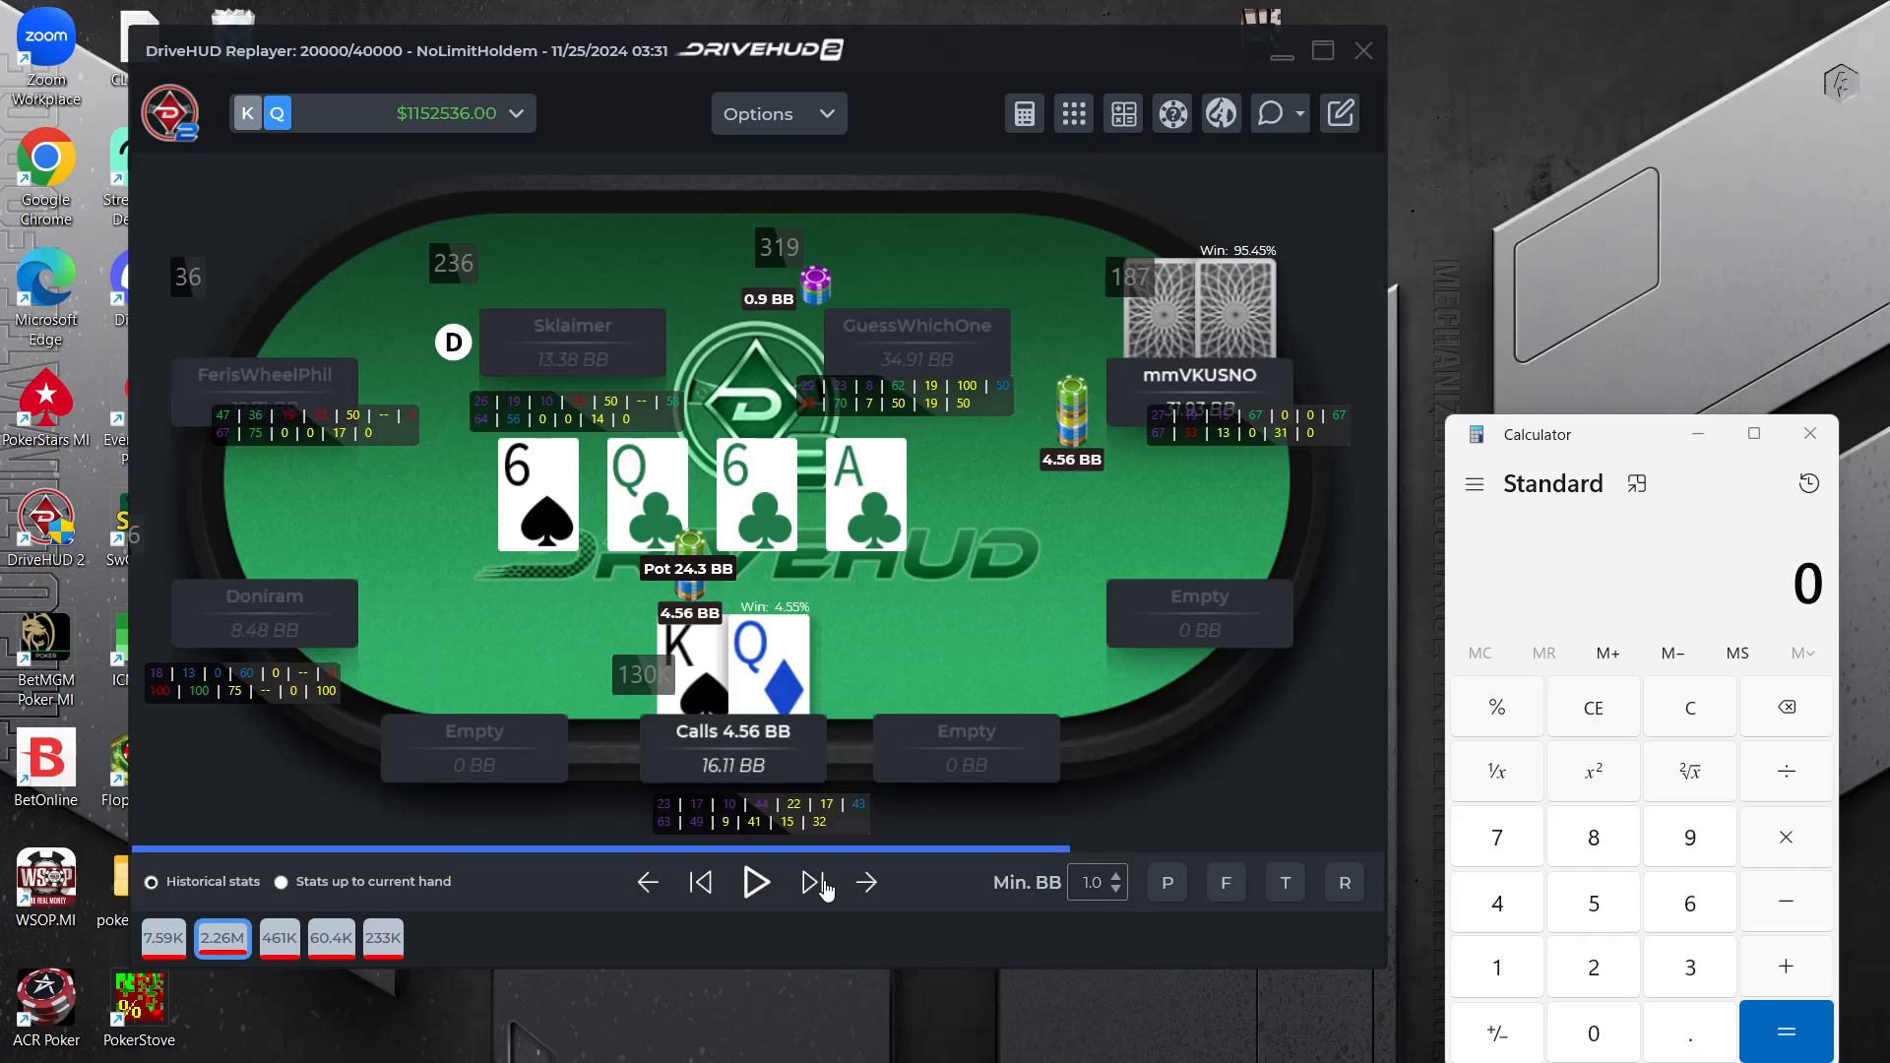
left_click(825, 890)
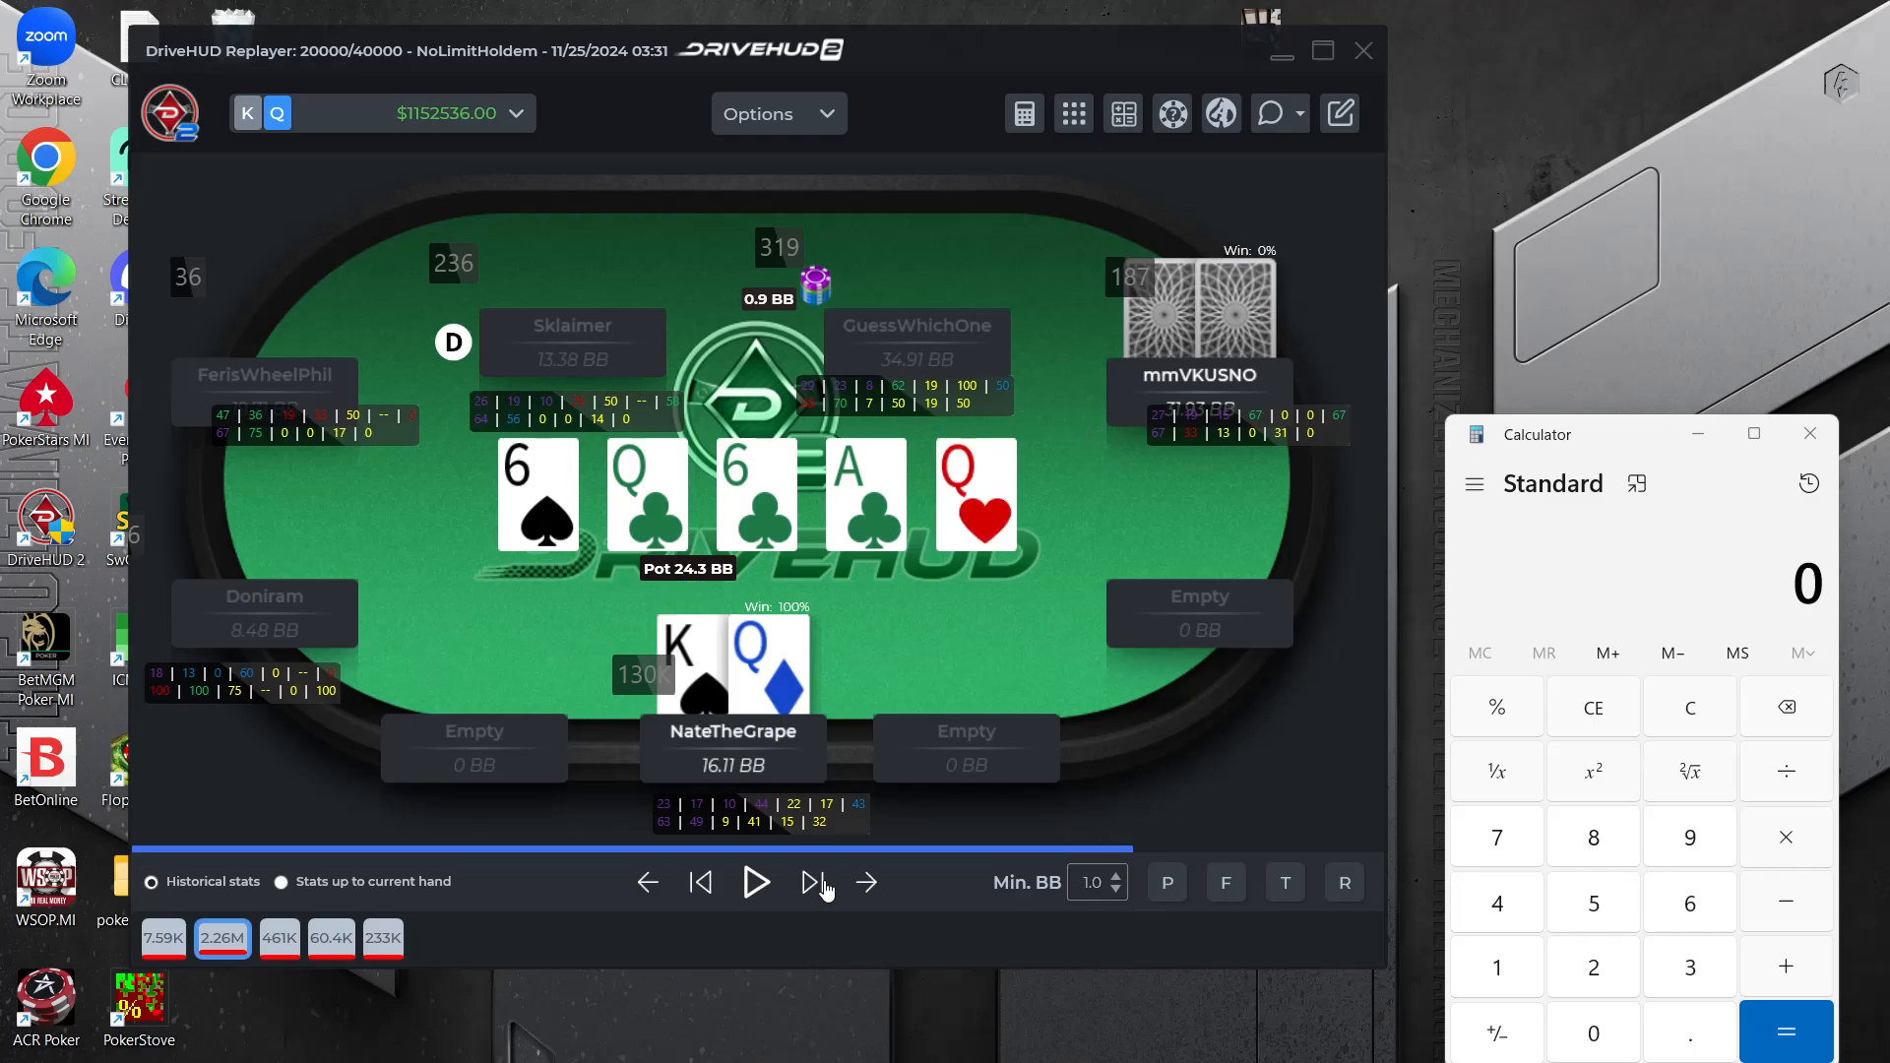
left_click(825, 889)
left_click(825, 889)
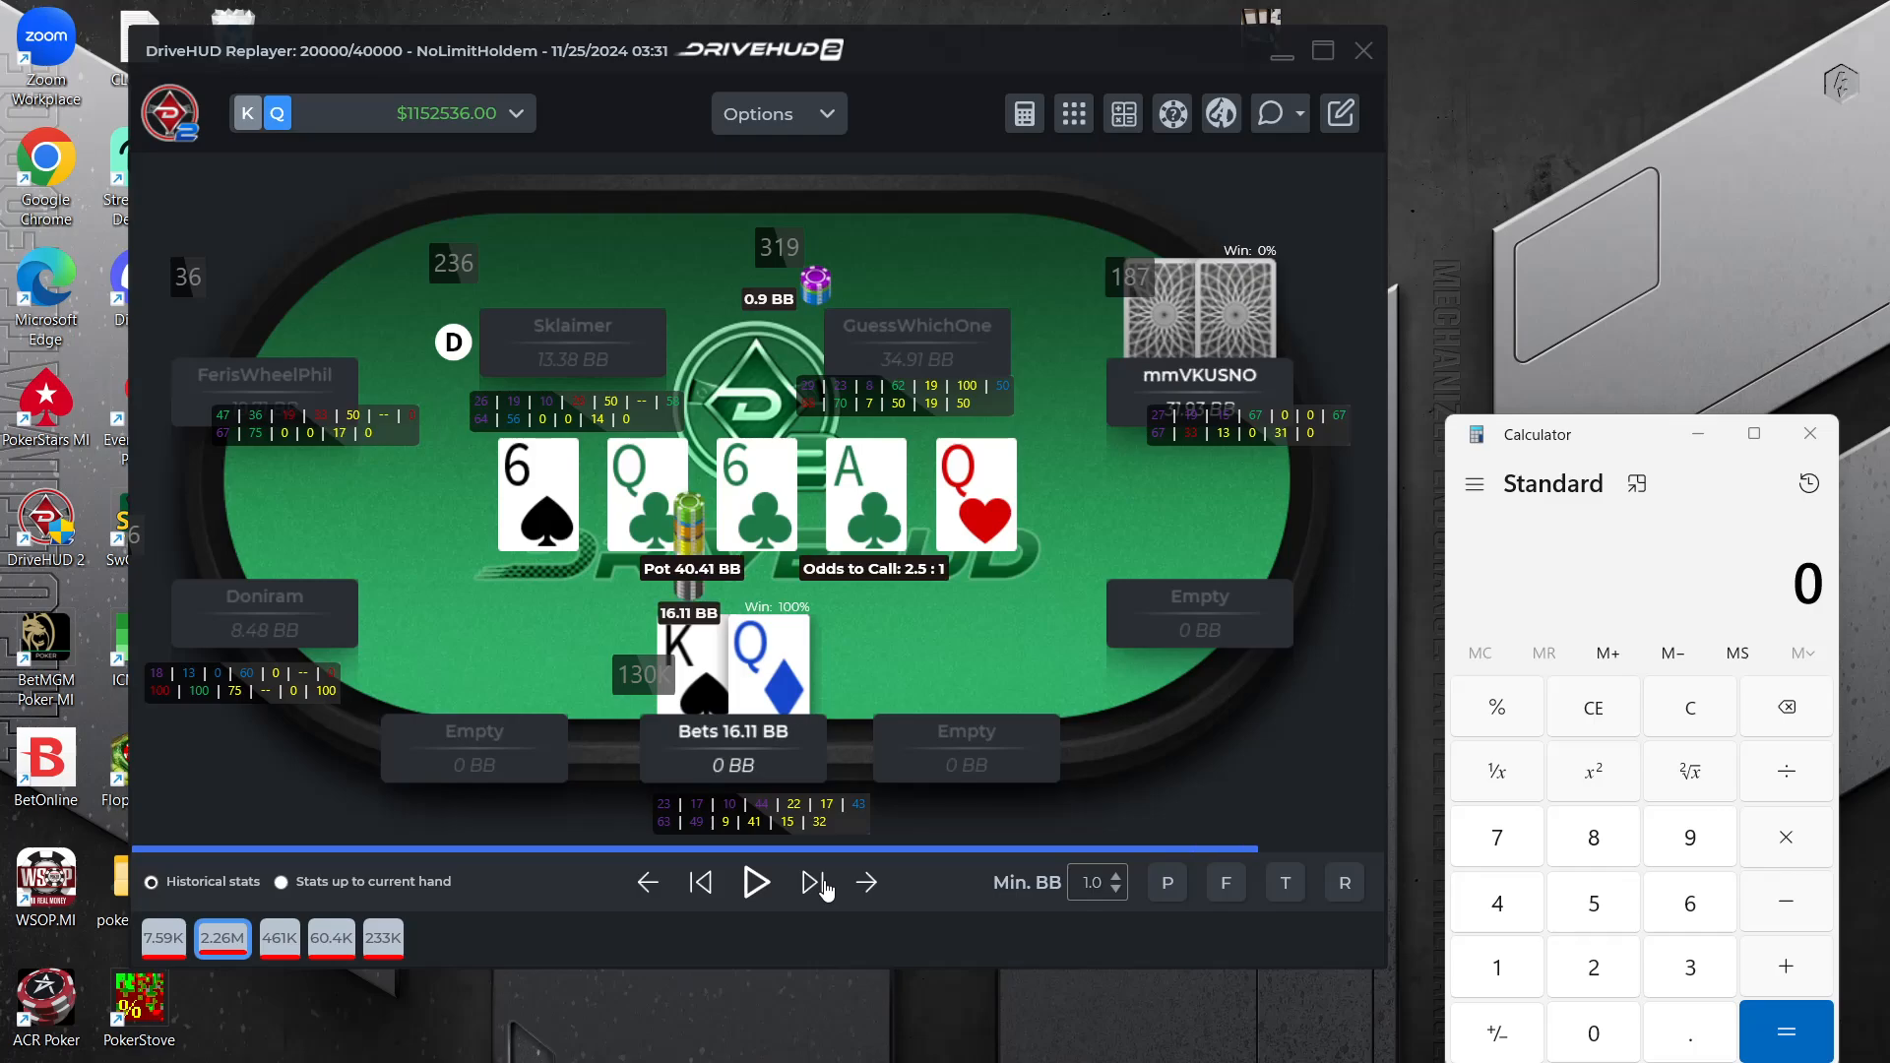
left_click(825, 889)
left_click(825, 889)
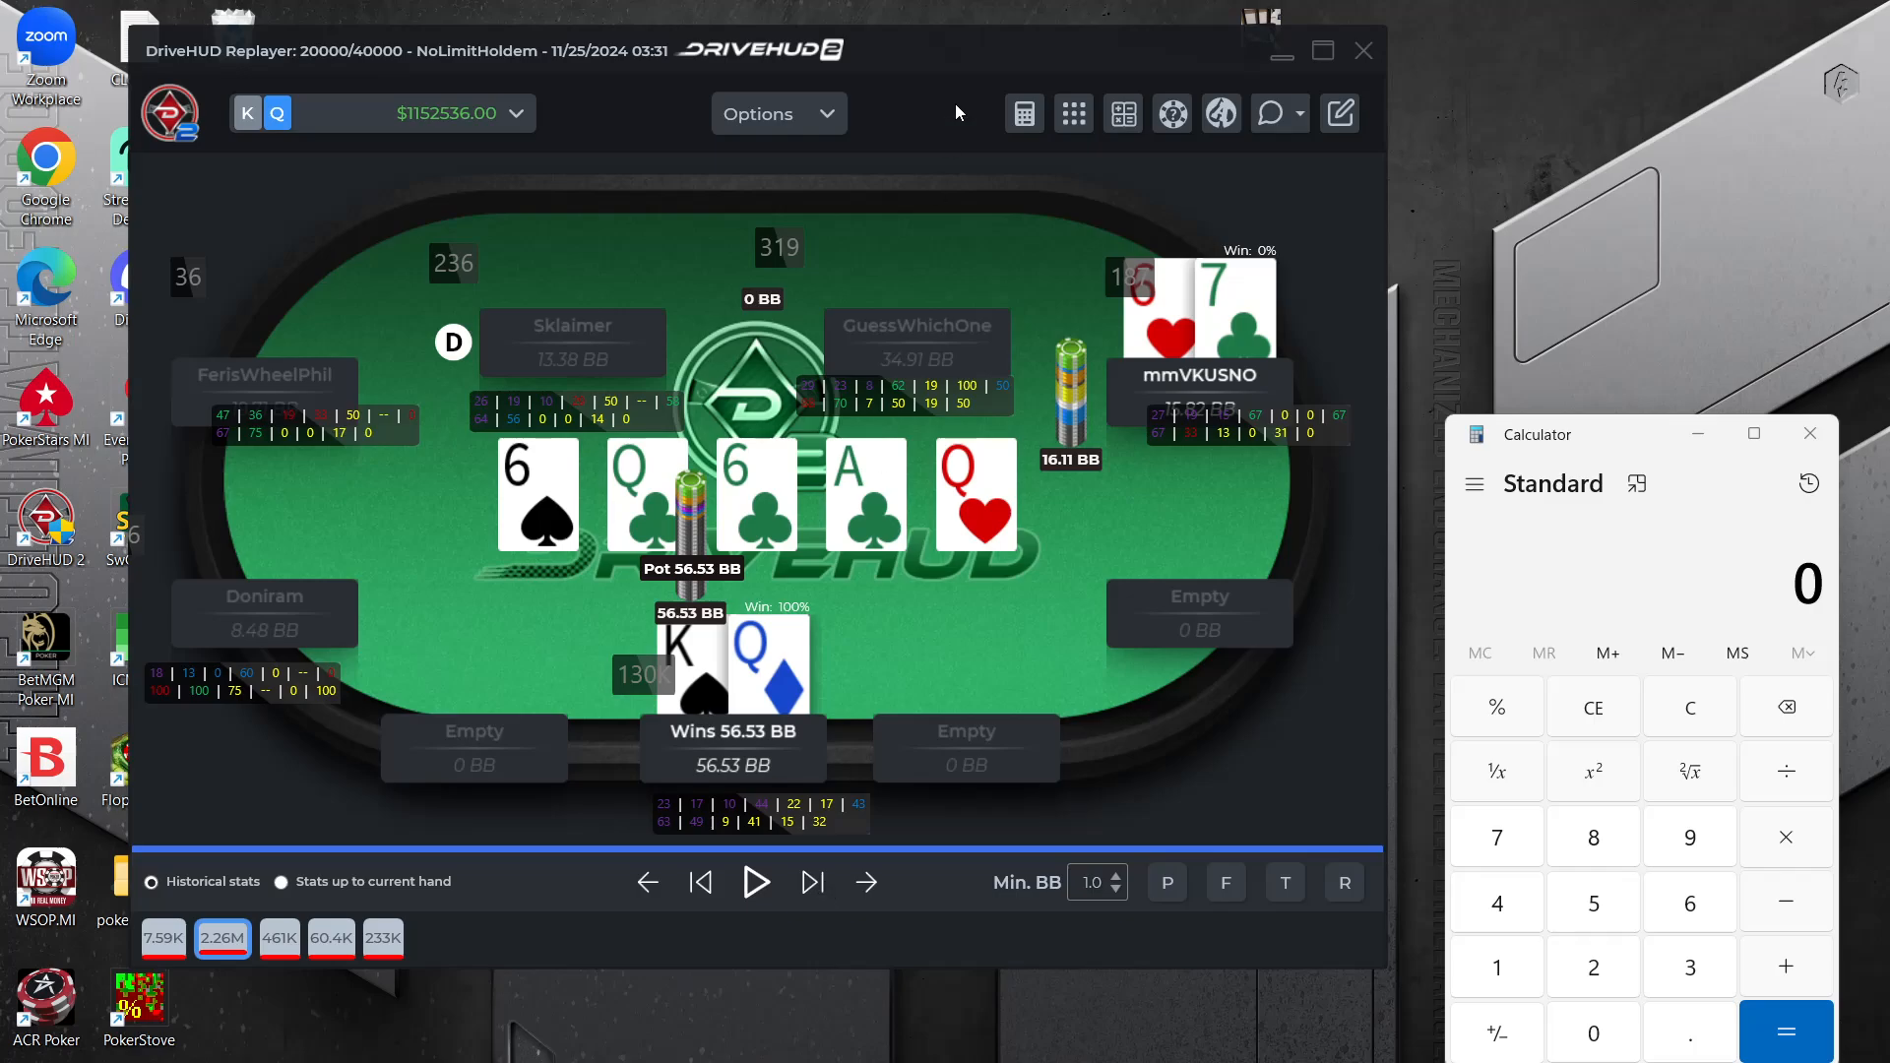
Move the replayer aside, switch to Chrome, and load GTO Wizard in place of the SharkScope tournament page
left_click_drag(1030, 47, 880, 56)
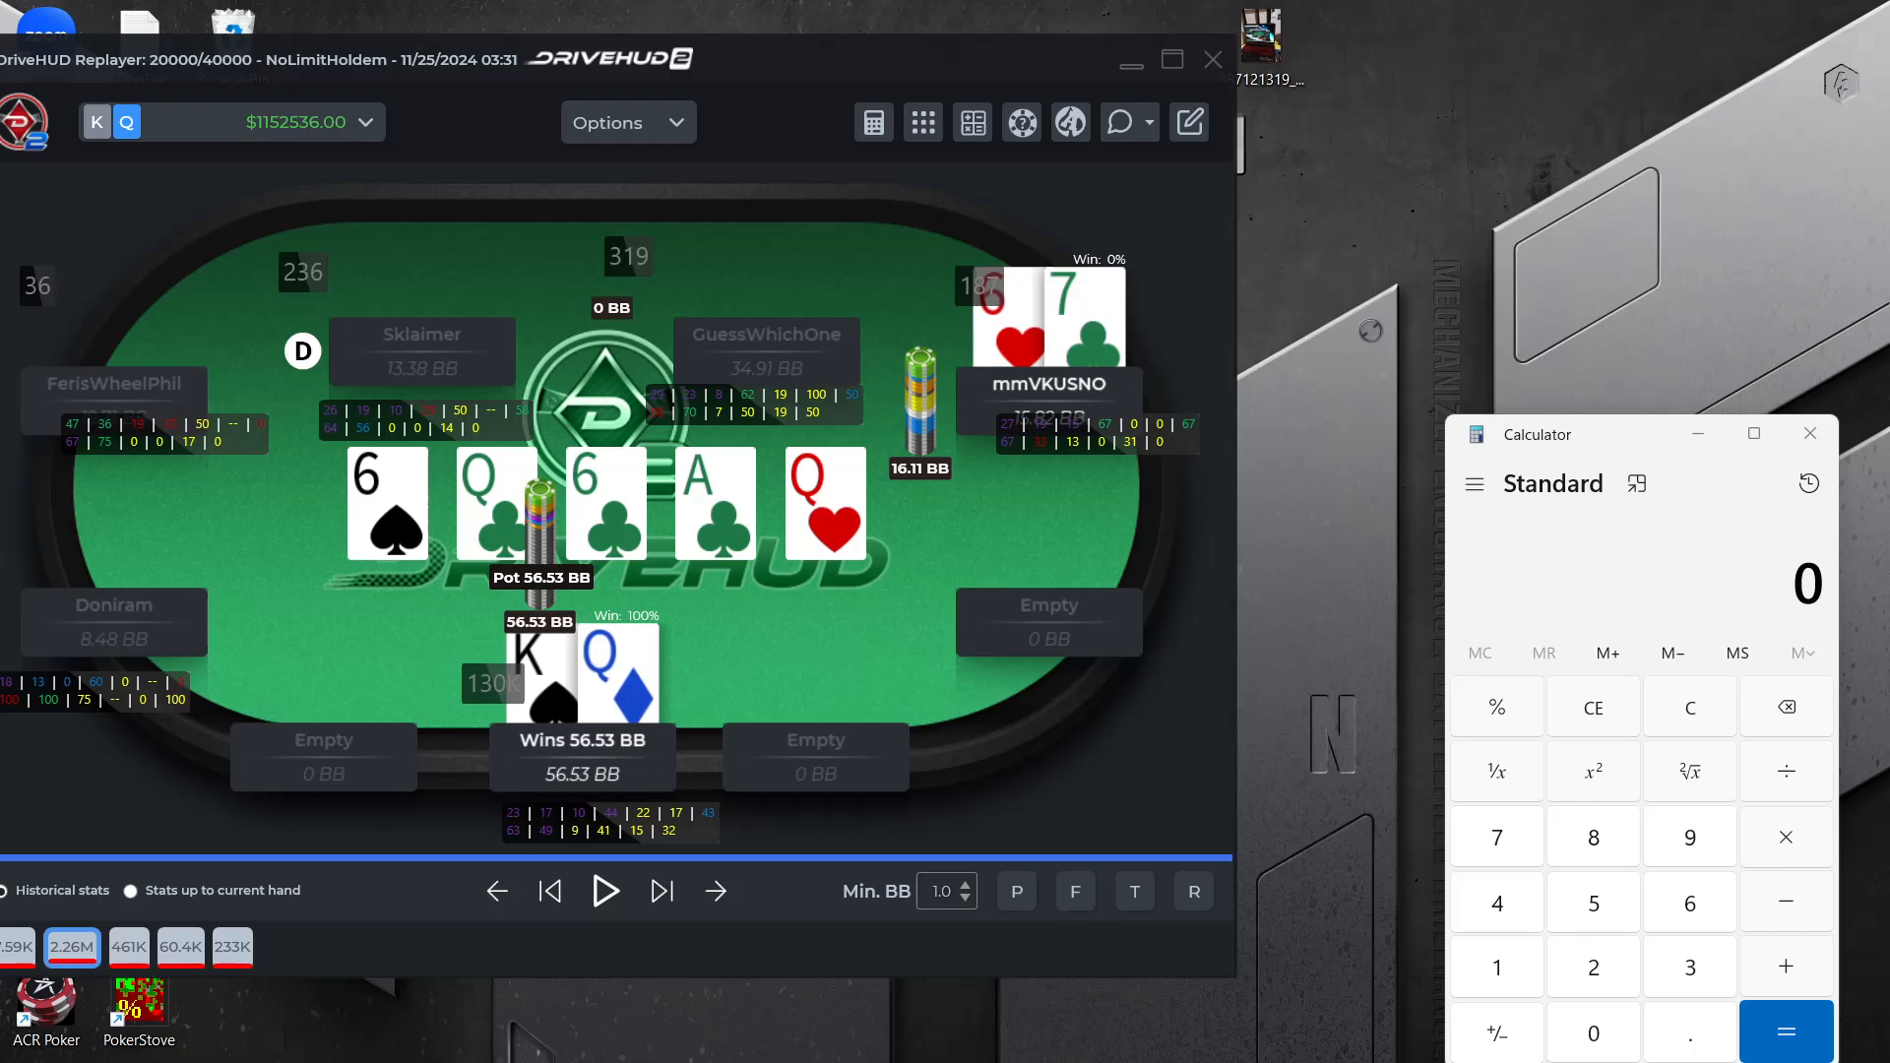
left_click(1270, 1048)
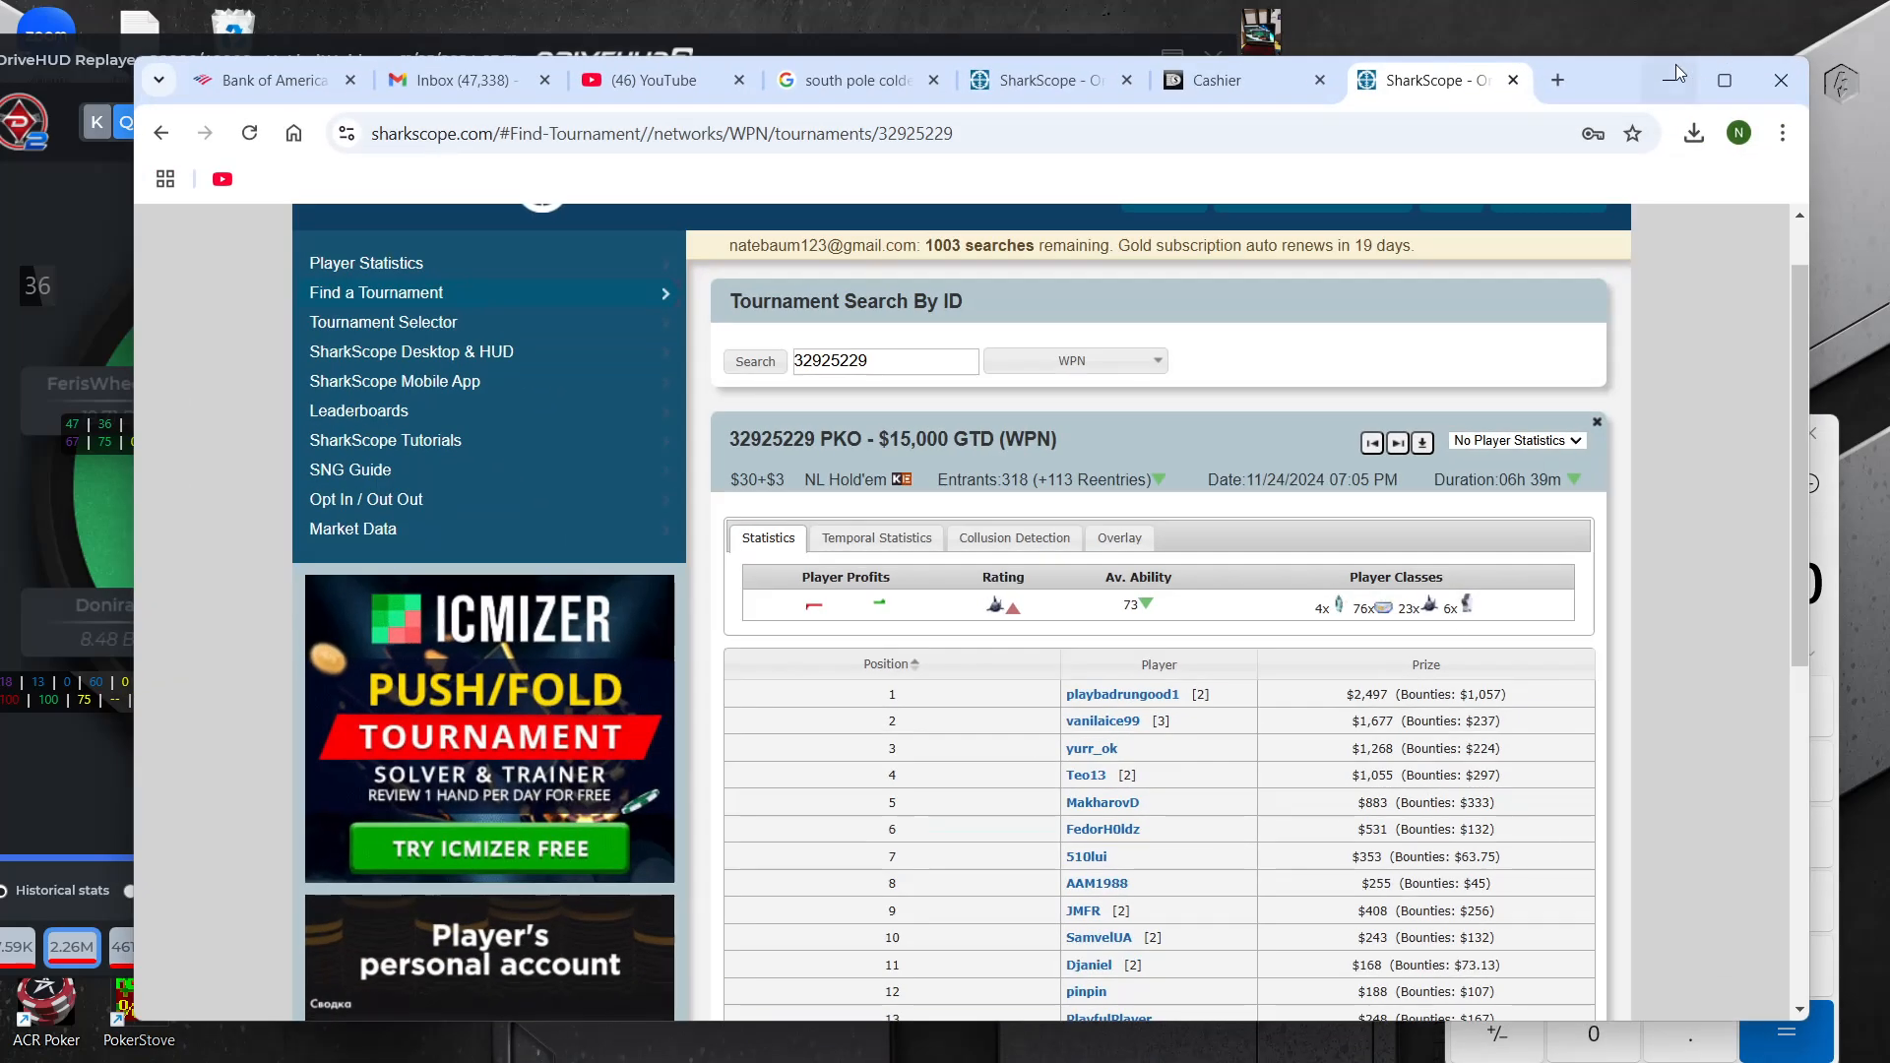
left_click_drag(1594, 87, 1650, 99)
left_click(1337, 134)
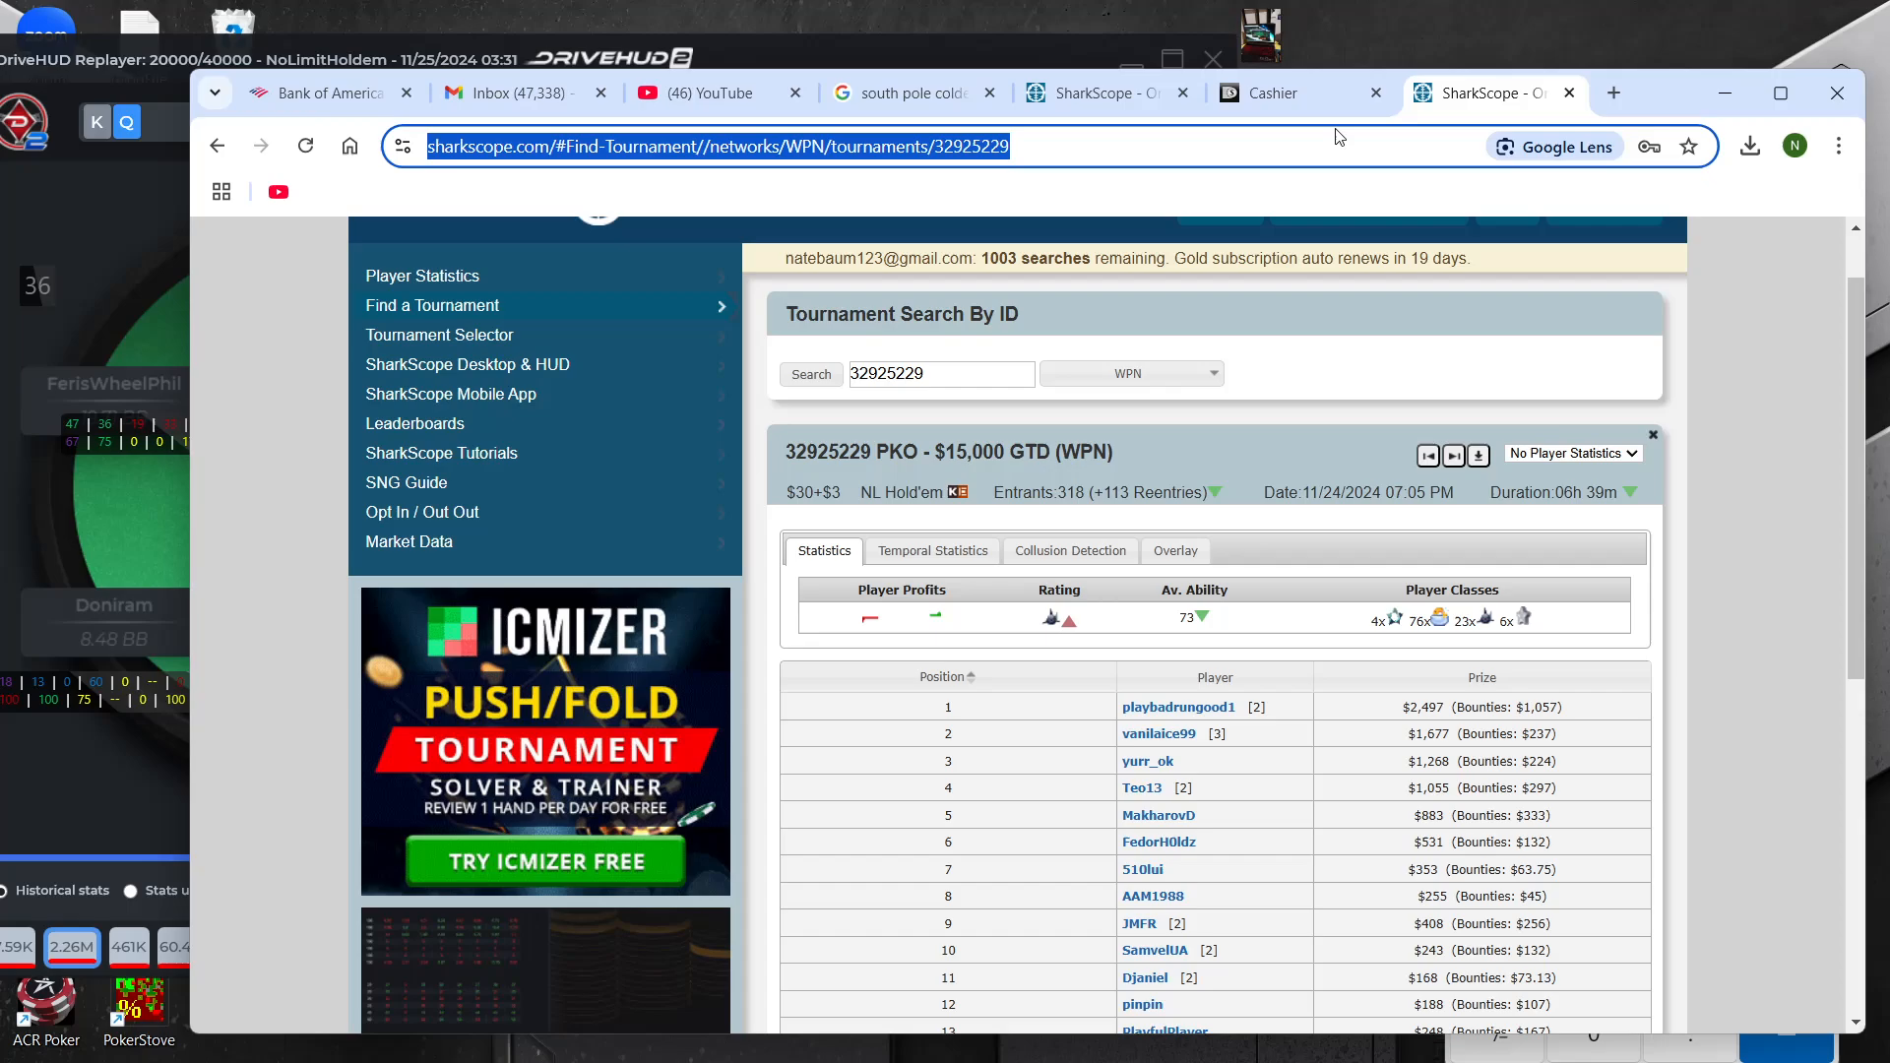
type("gtow")
key("Return")
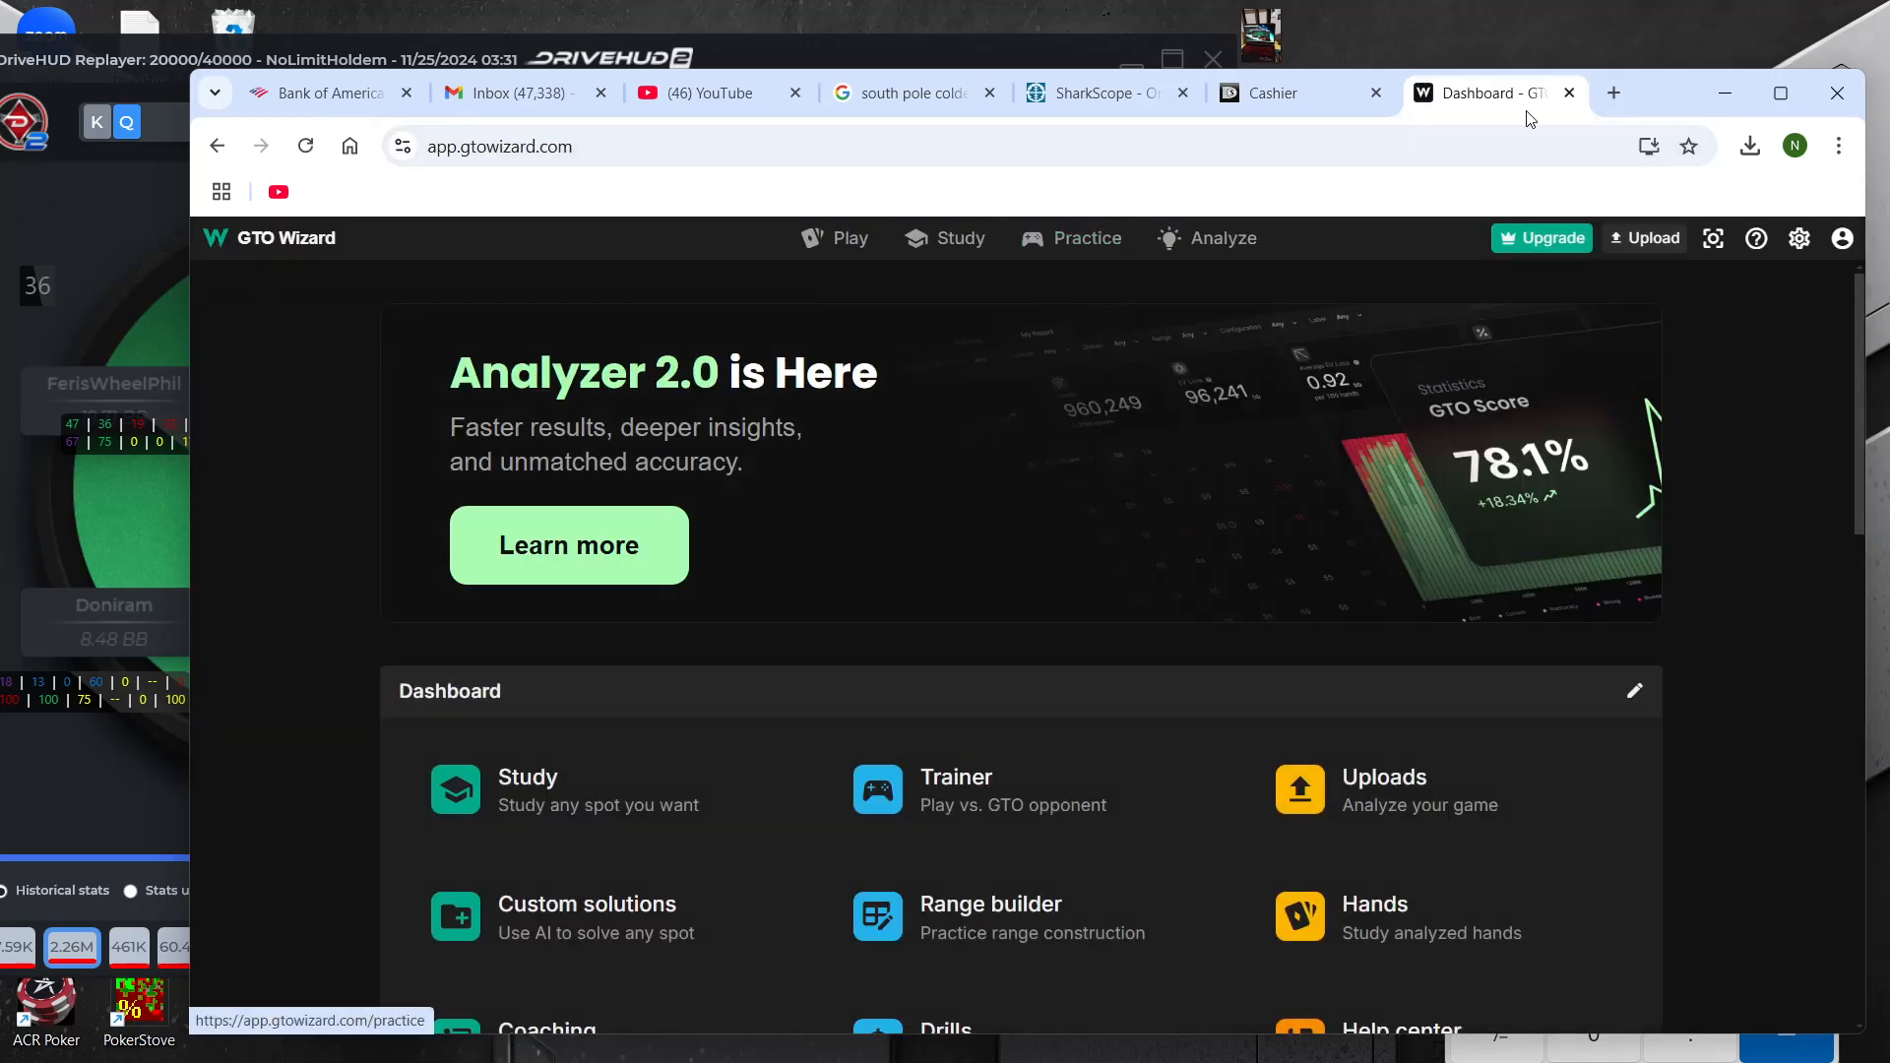
In the replayer, move the HUD stats off the cutoff's stack and rewind the KQo hand to the end of preflop
left_click(70, 221)
left_click_drag(132, 434, 69, 498)
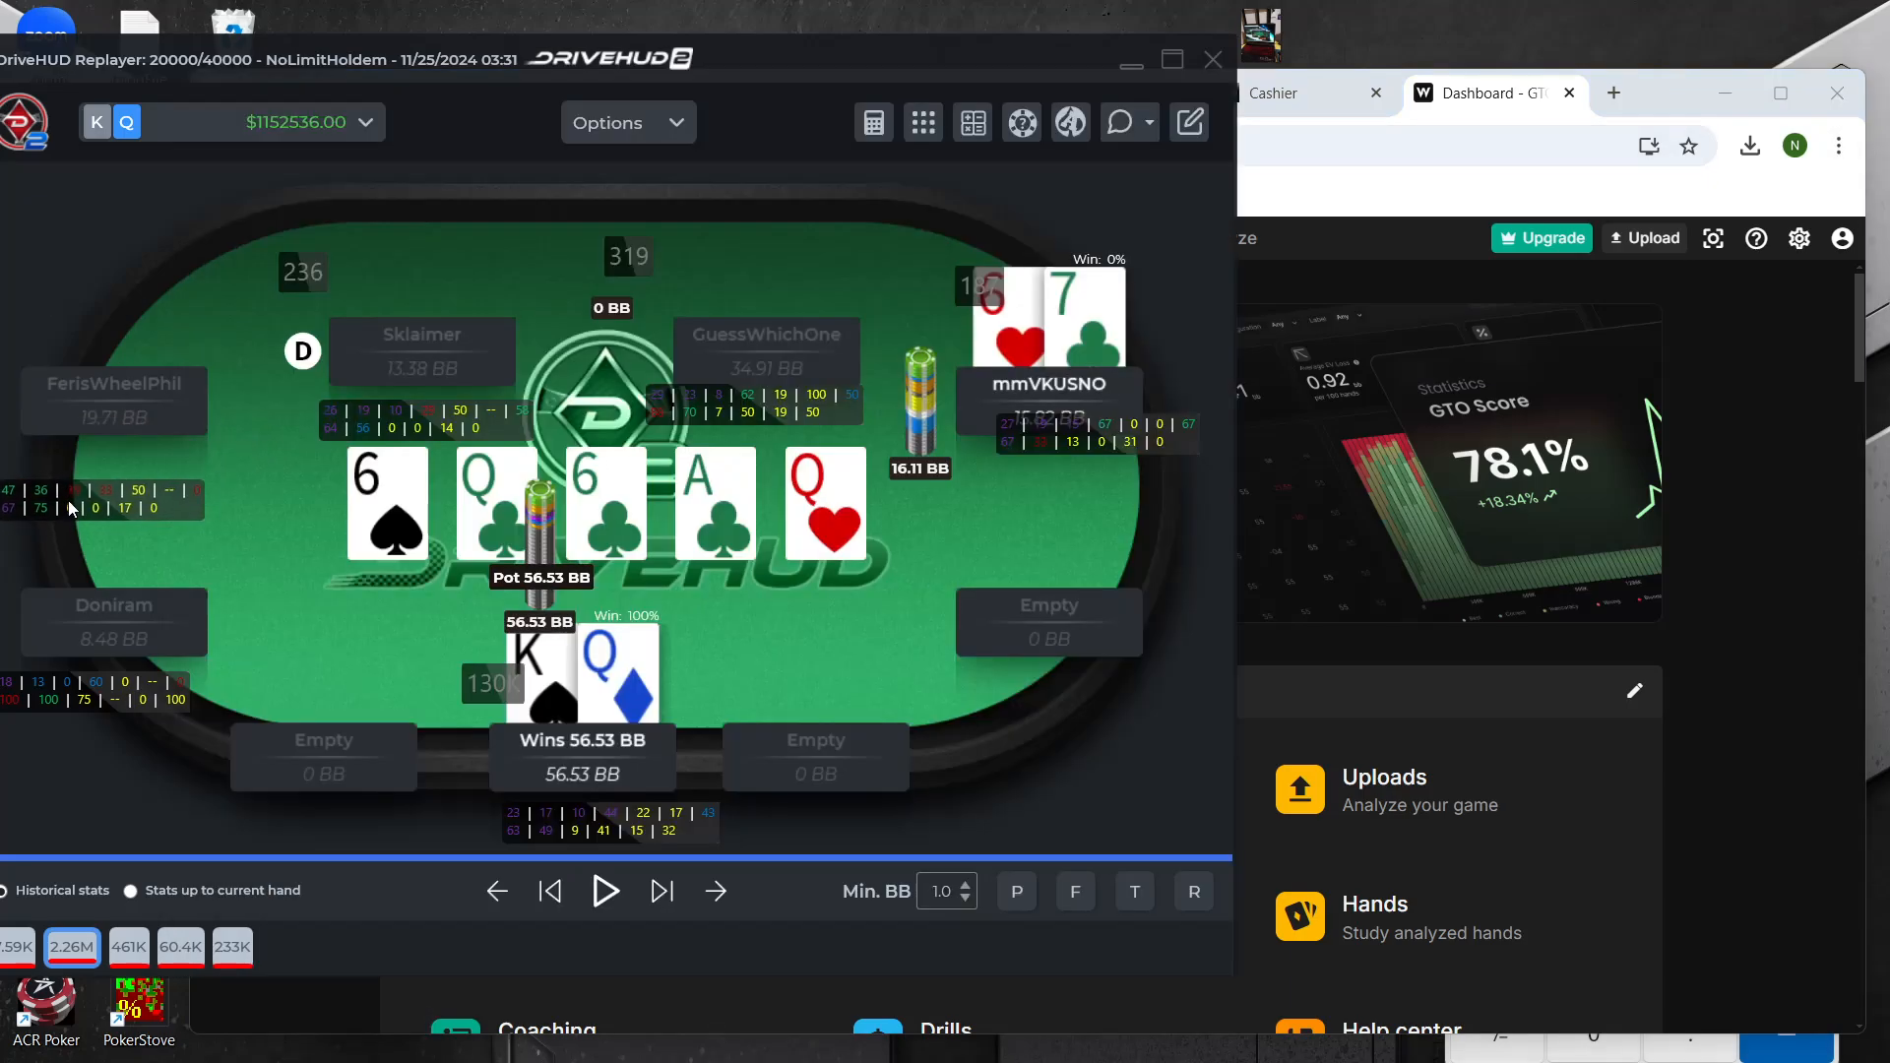
left_click(551, 891)
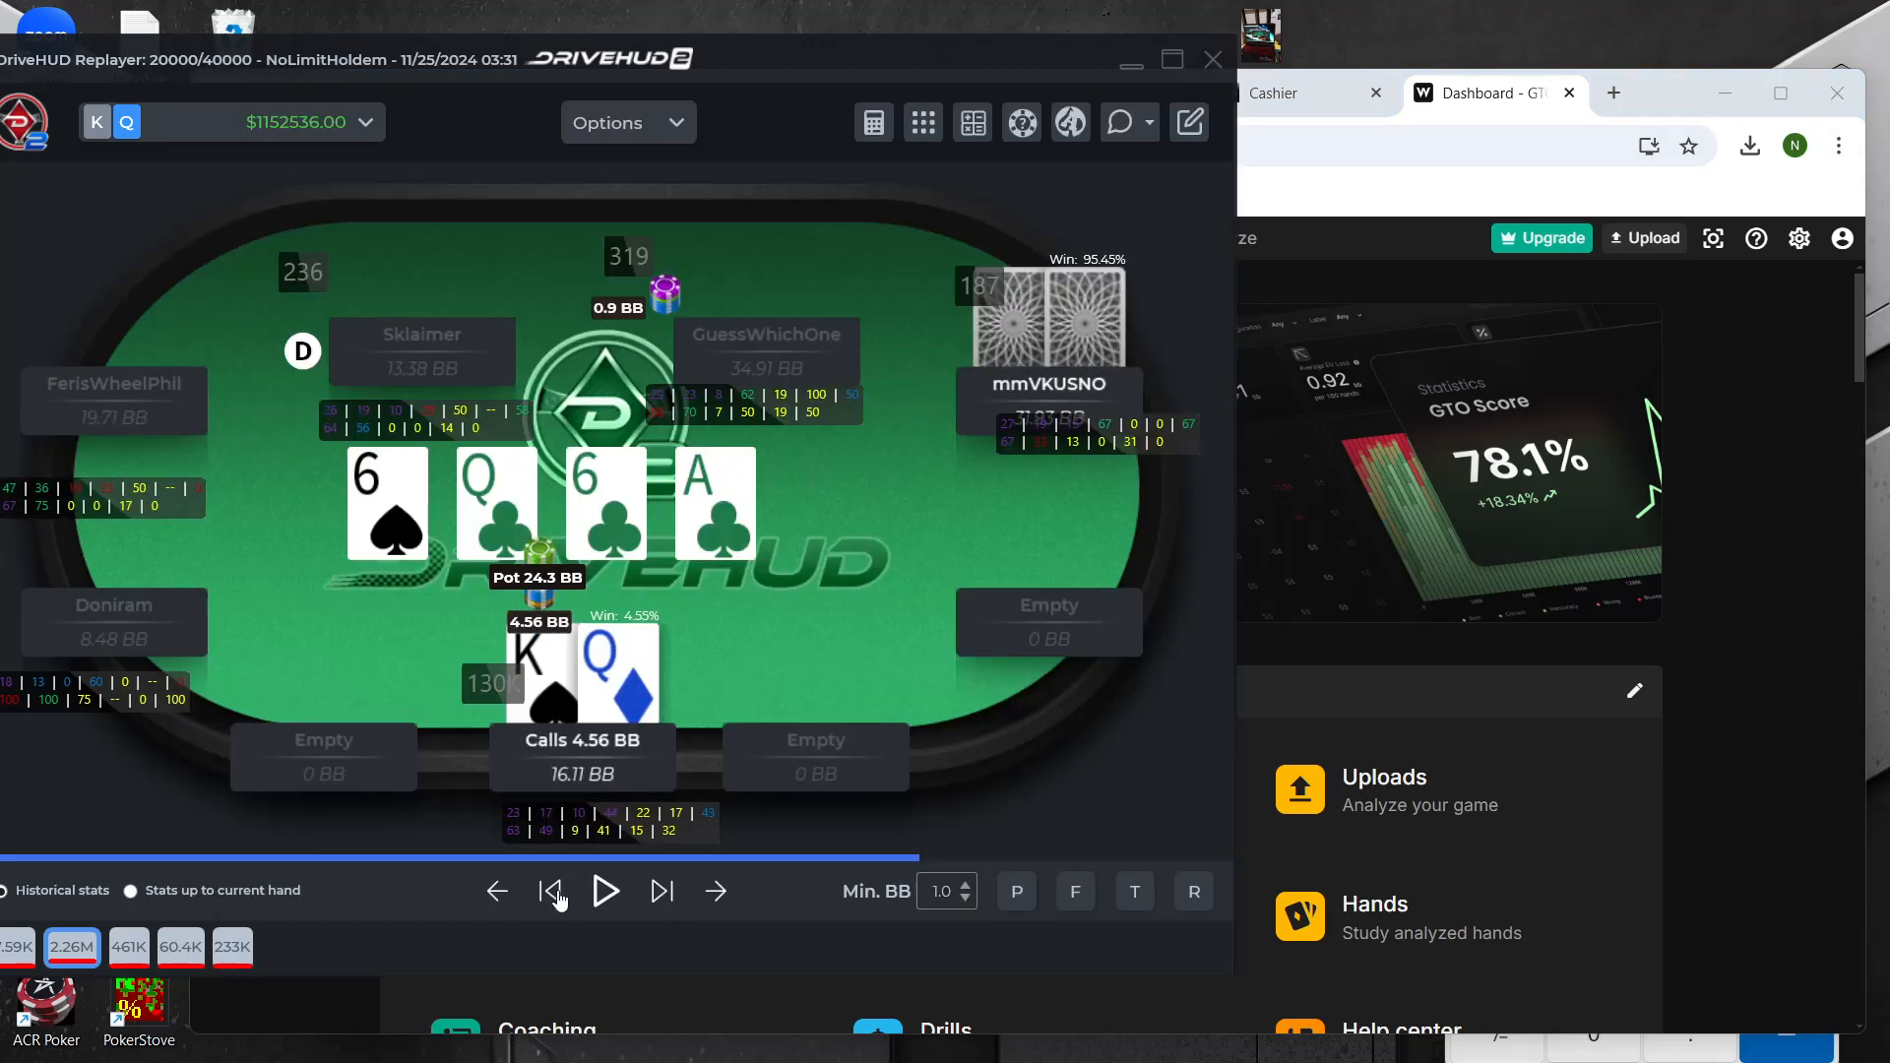
left_click(550, 891)
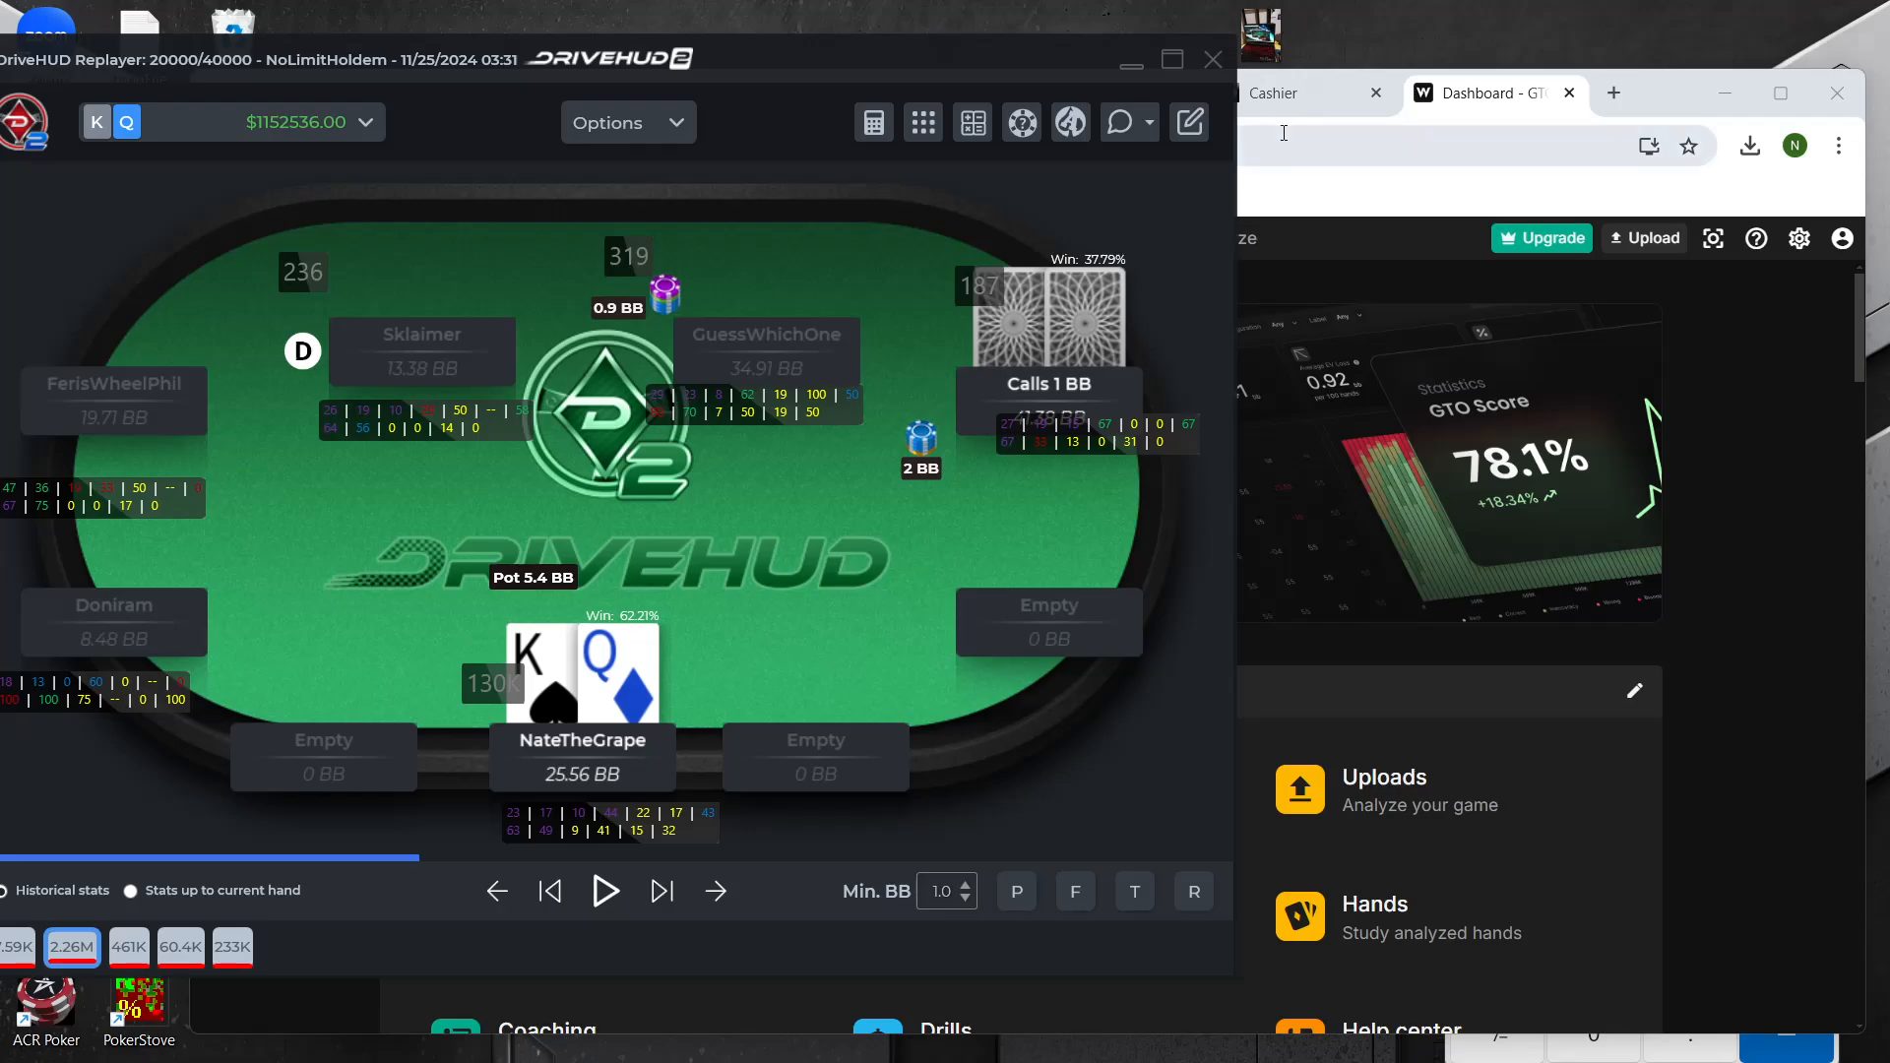
Open GTO Wizard's Study section in Chrome and maximize the browser window
left_click(1653, 75)
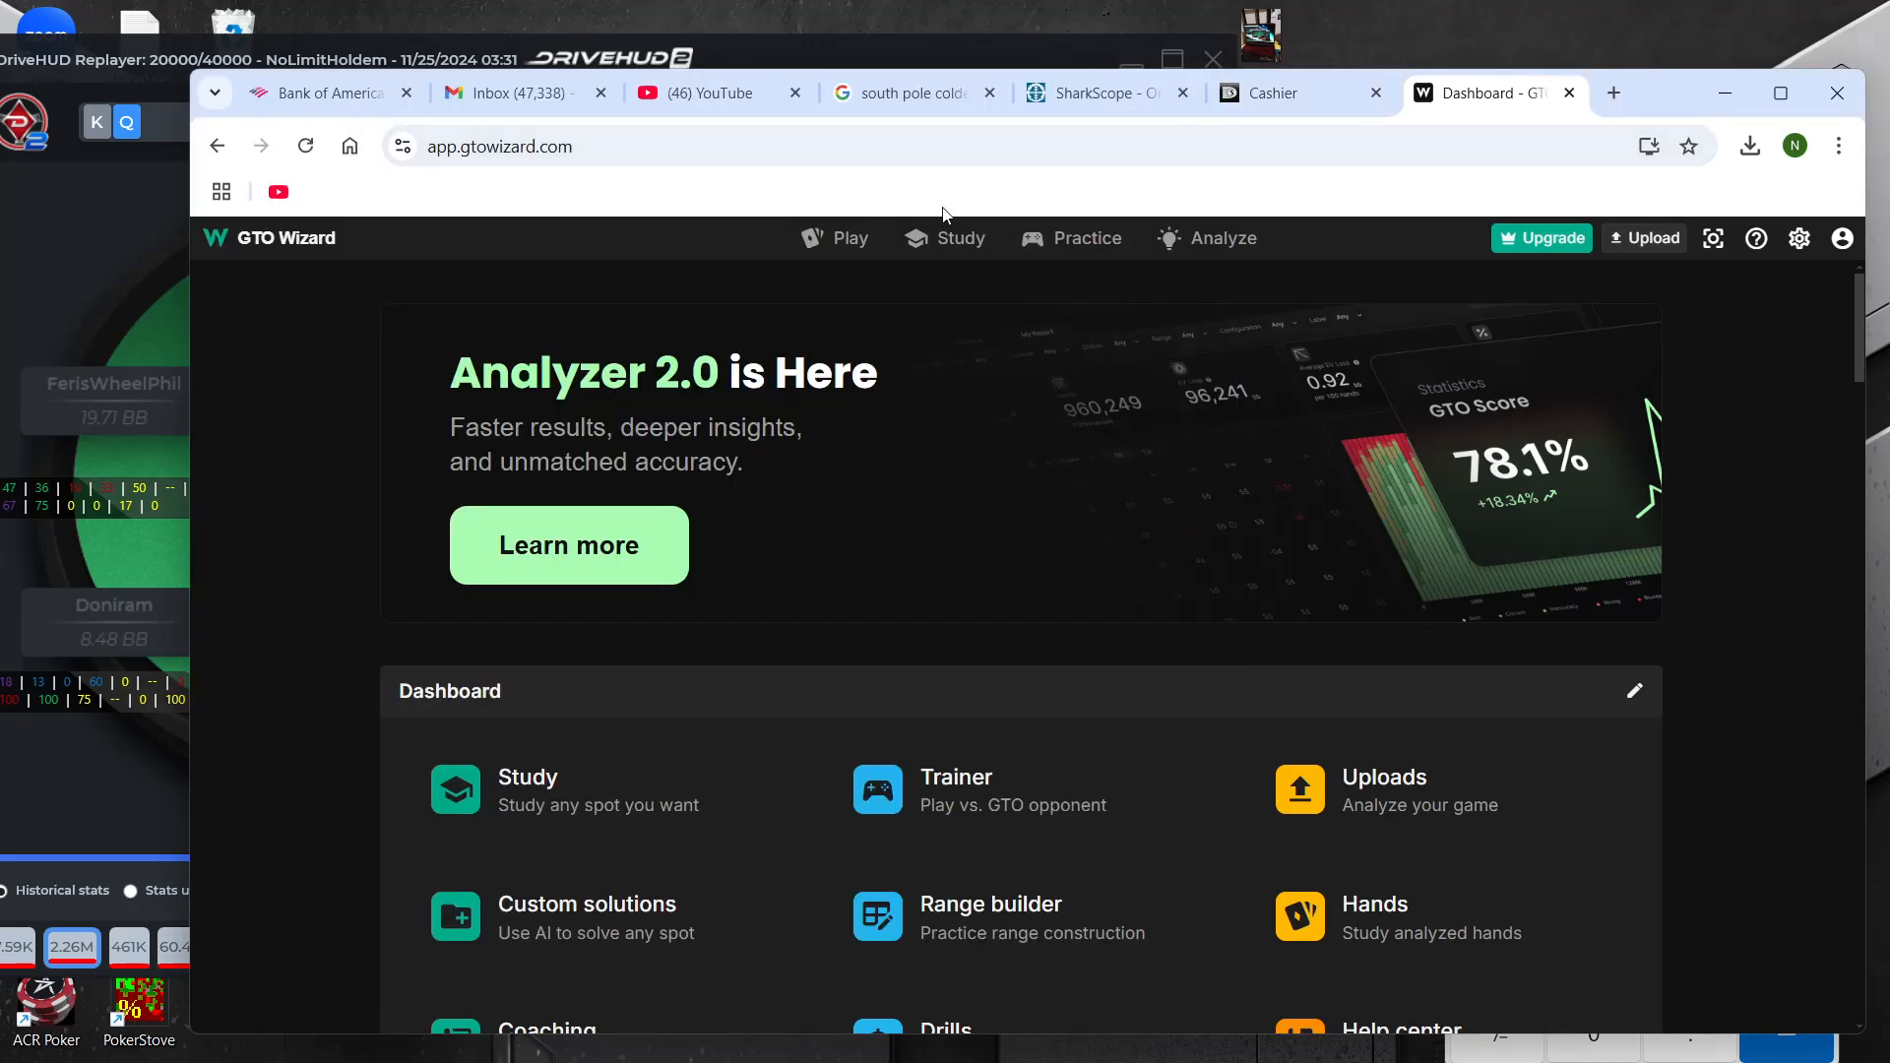
left_click(960, 232)
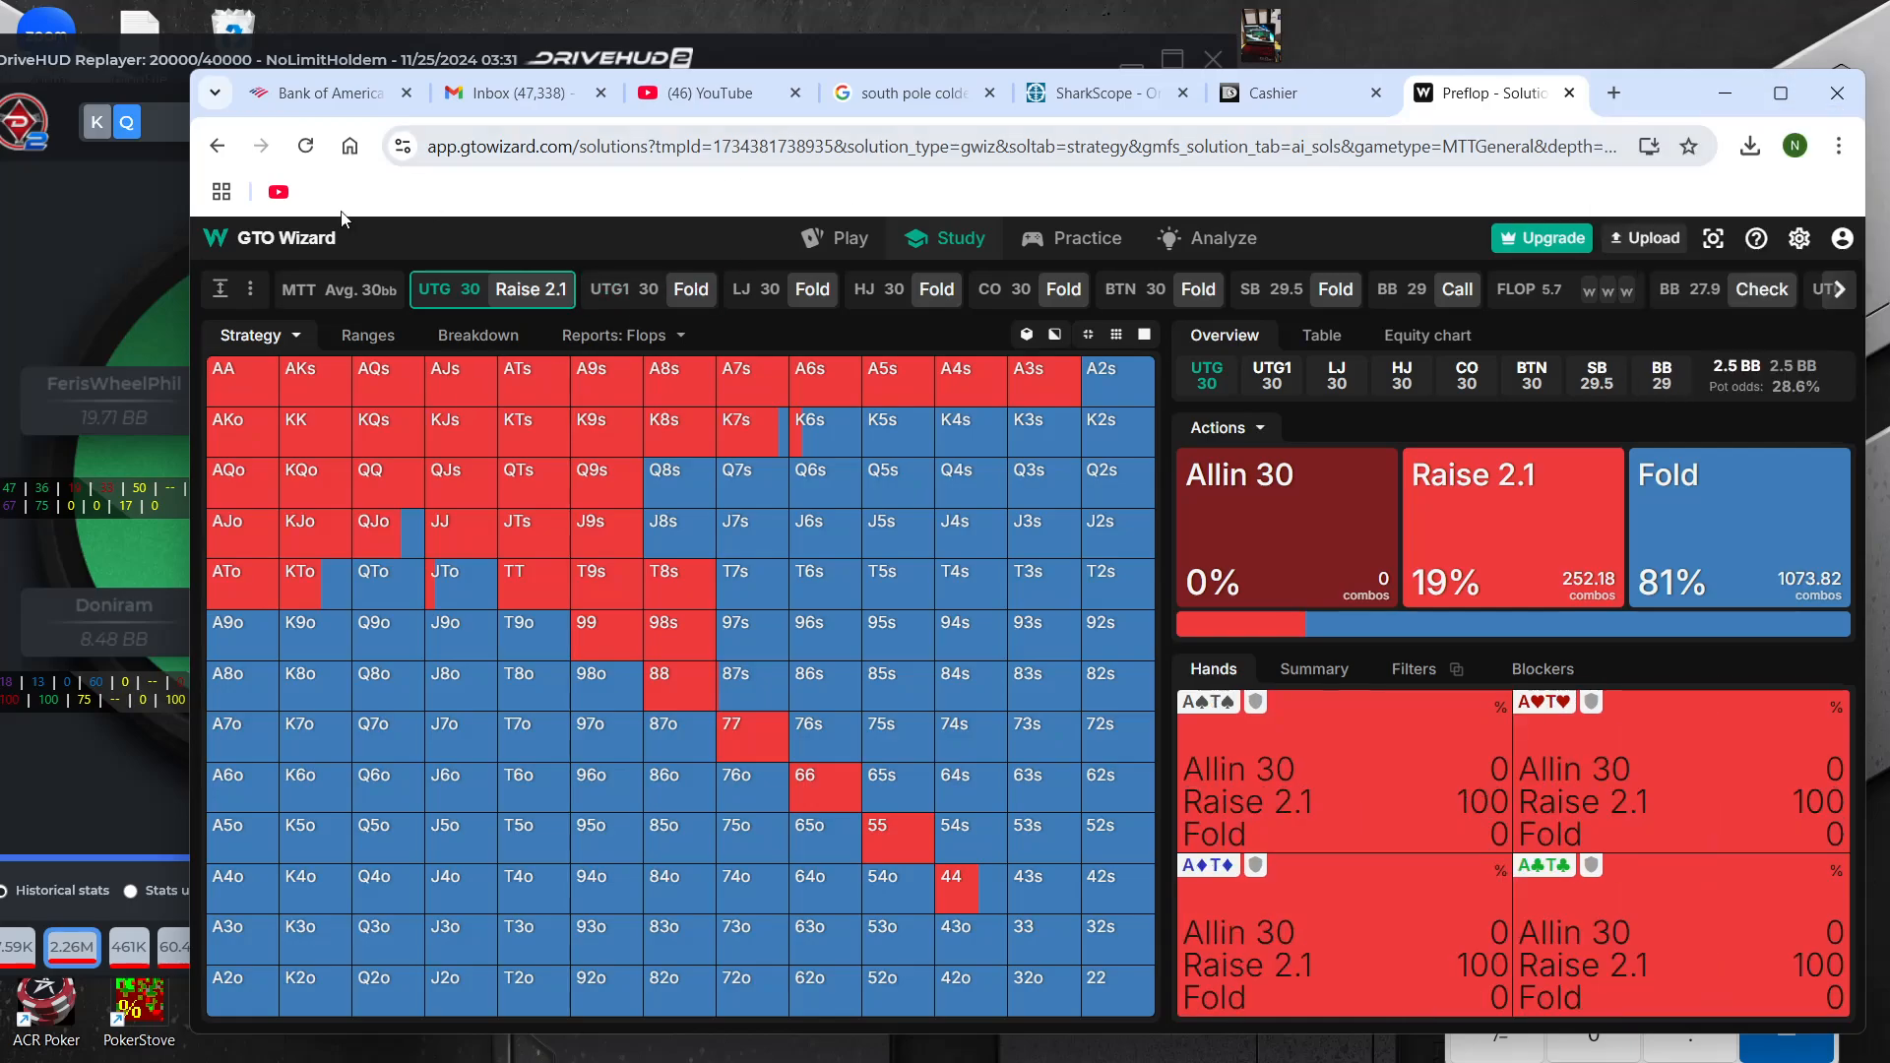
left_click(1782, 92)
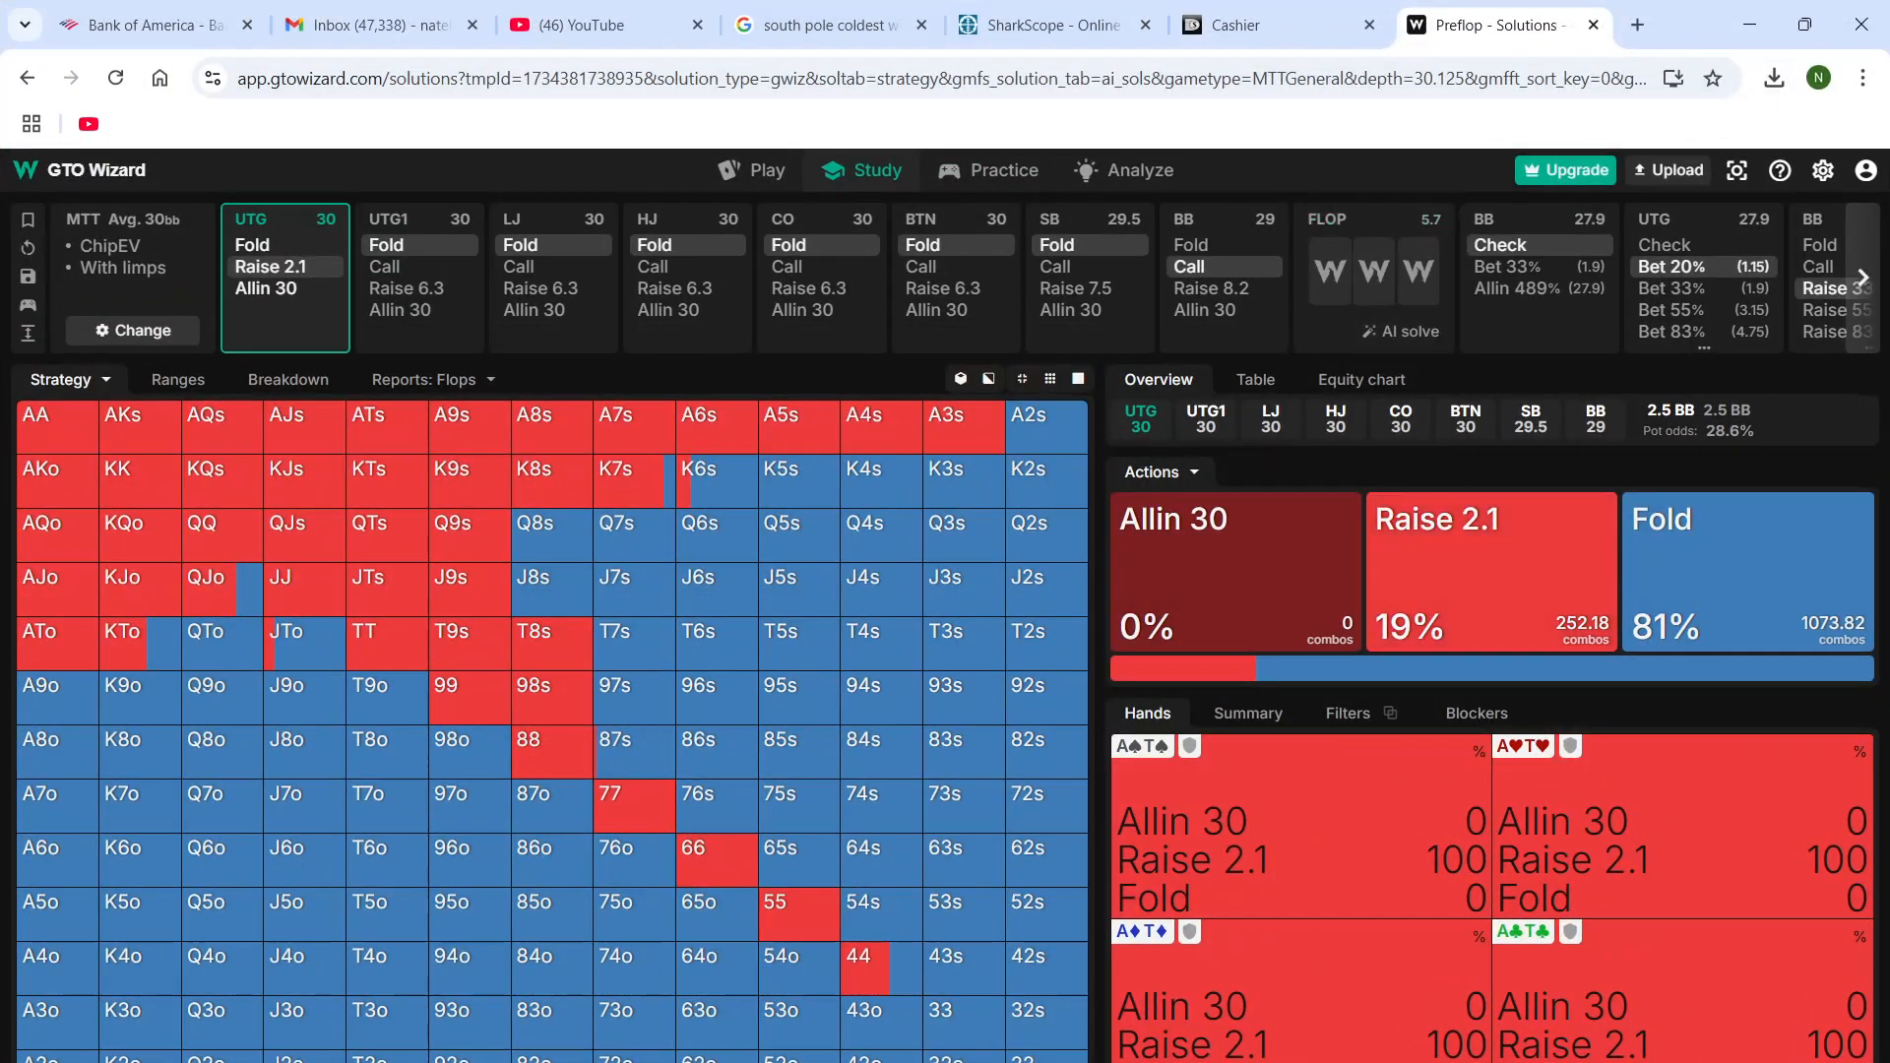
Check the preflop stacks in the replayer, and set the GTO Wizard MTT solution's effective stack to 25
mouse_move(1243, 1059)
left_click(1775, 1008)
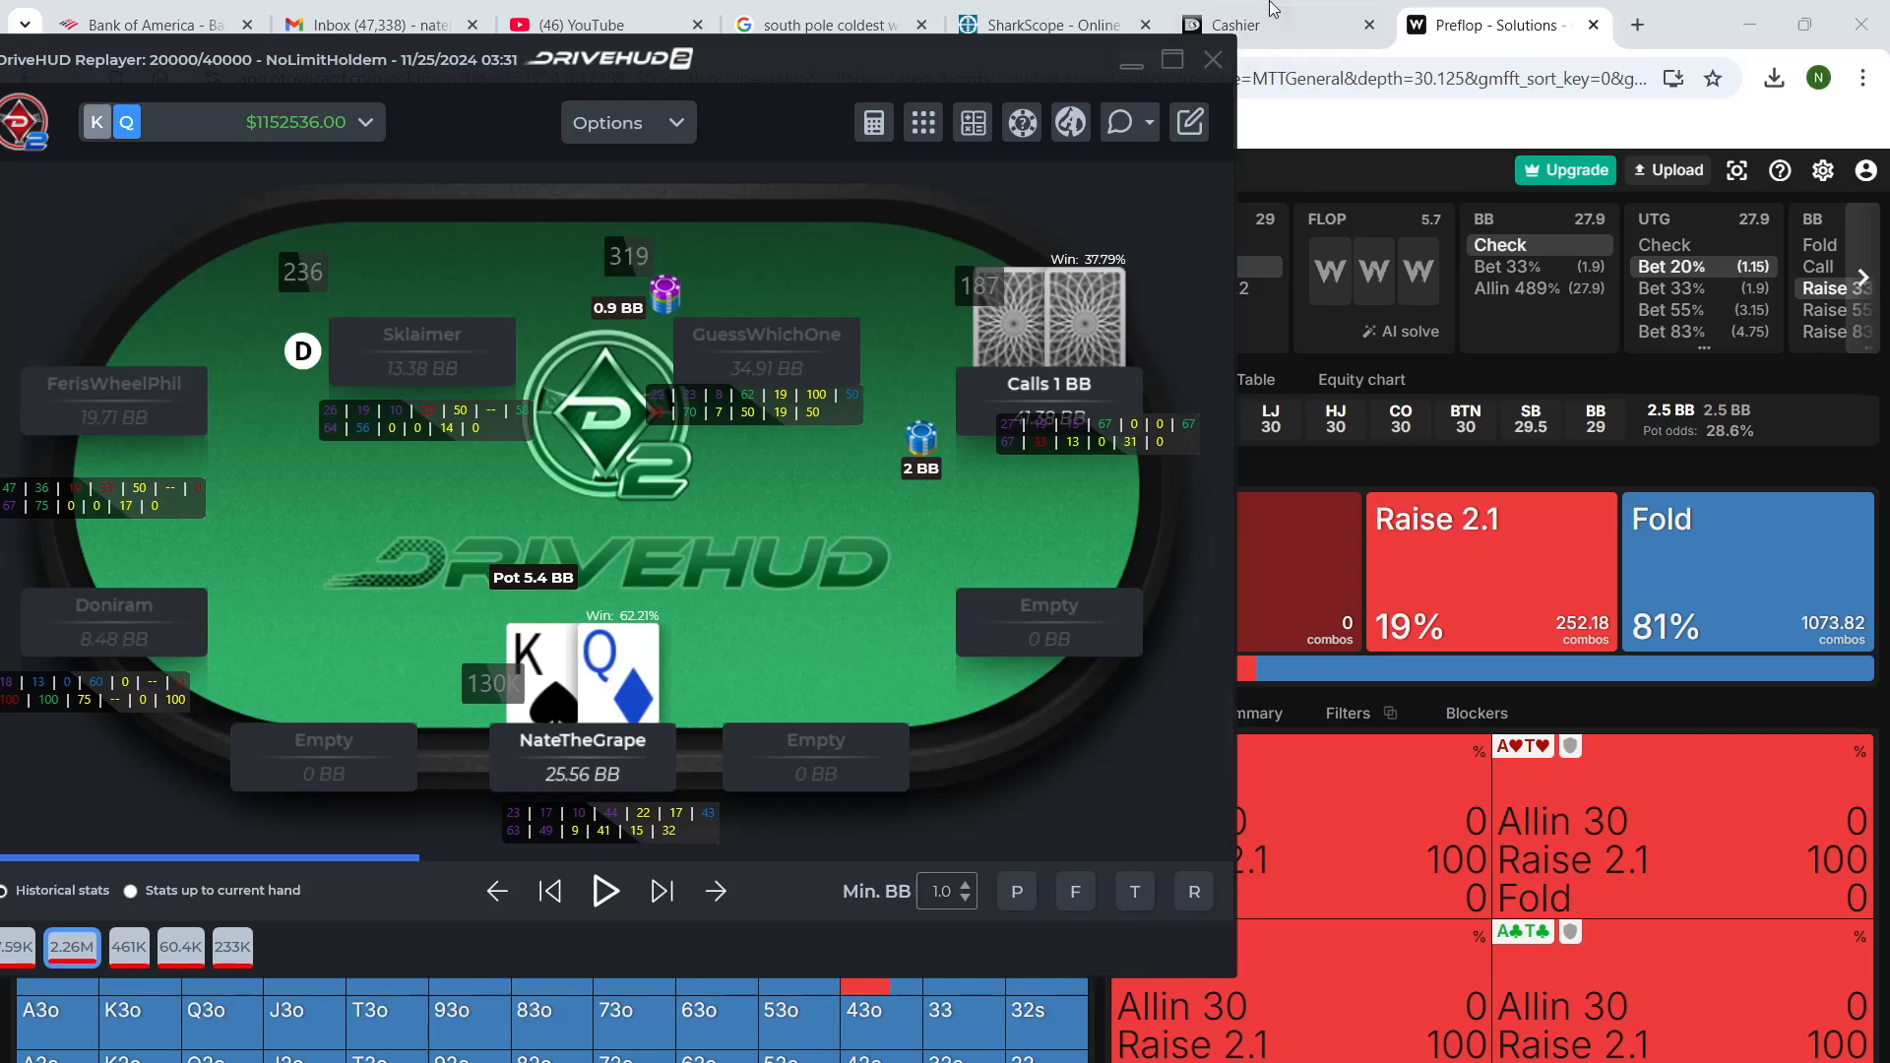
left_click(1687, 8)
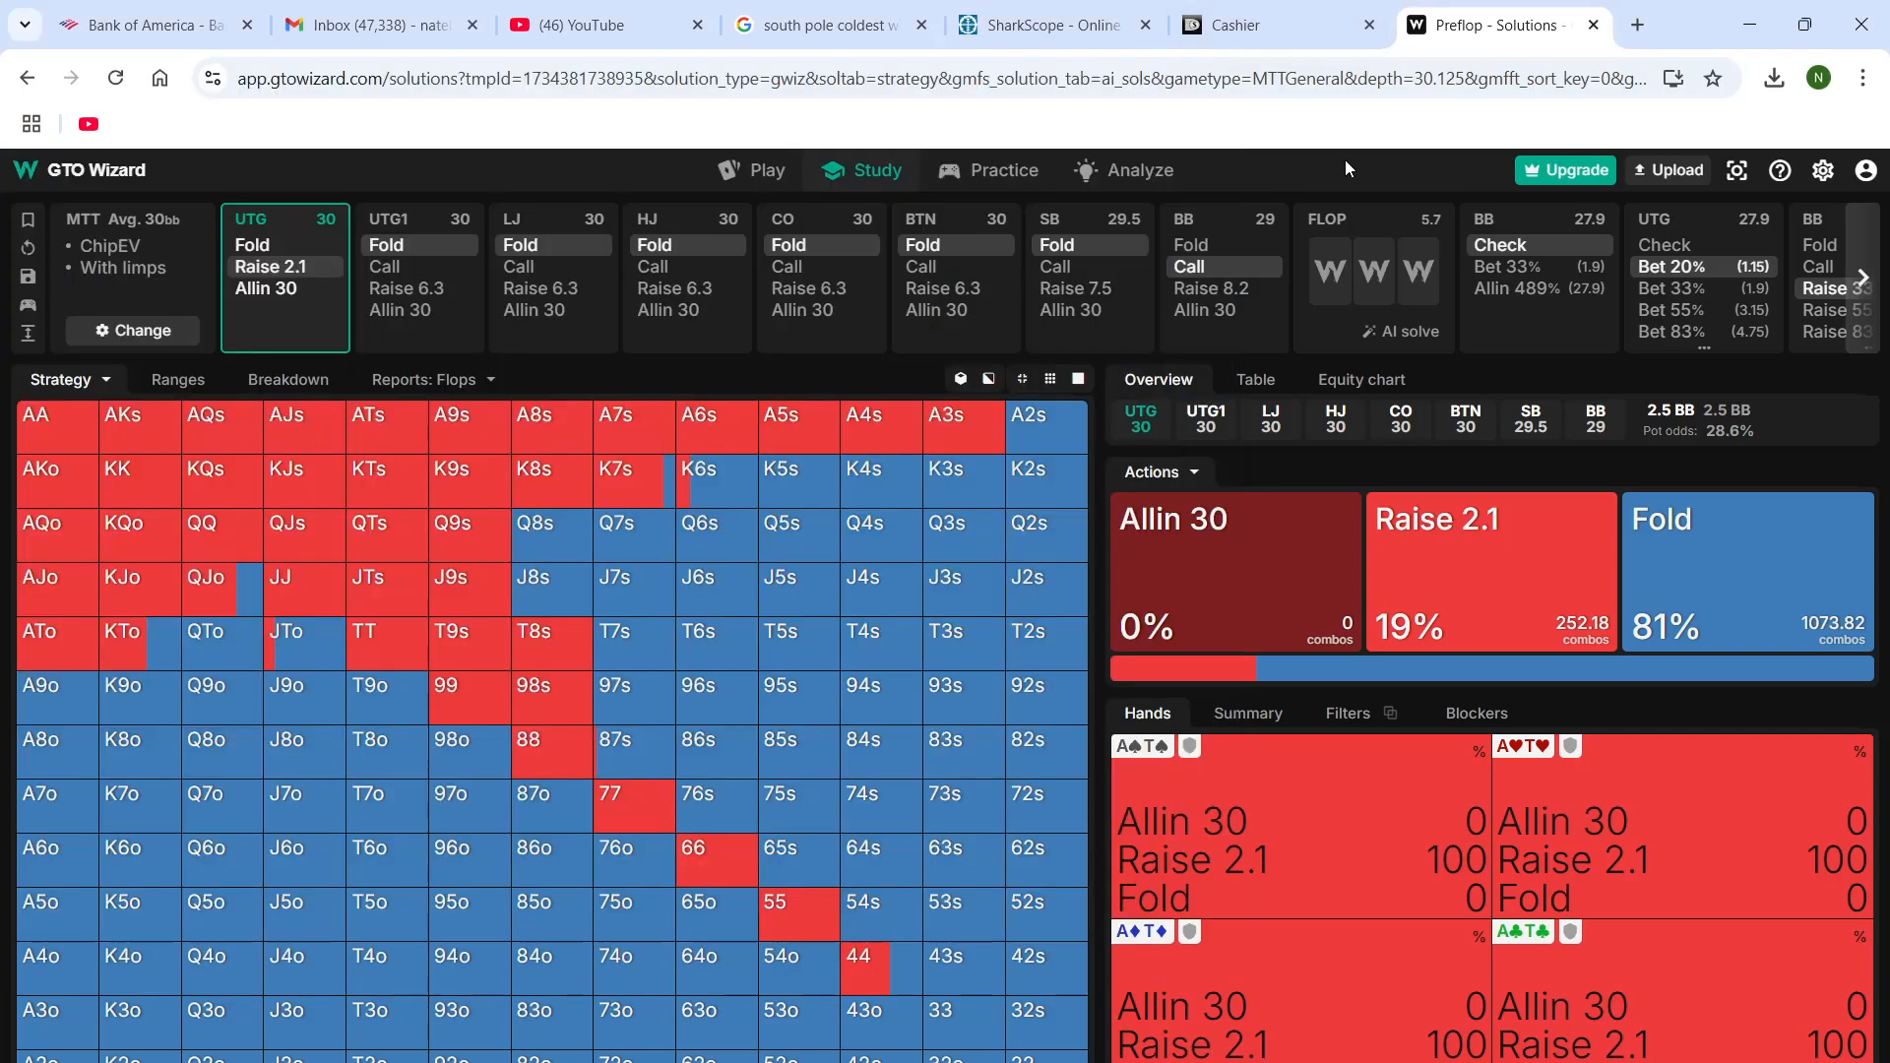
left_click(128, 224)
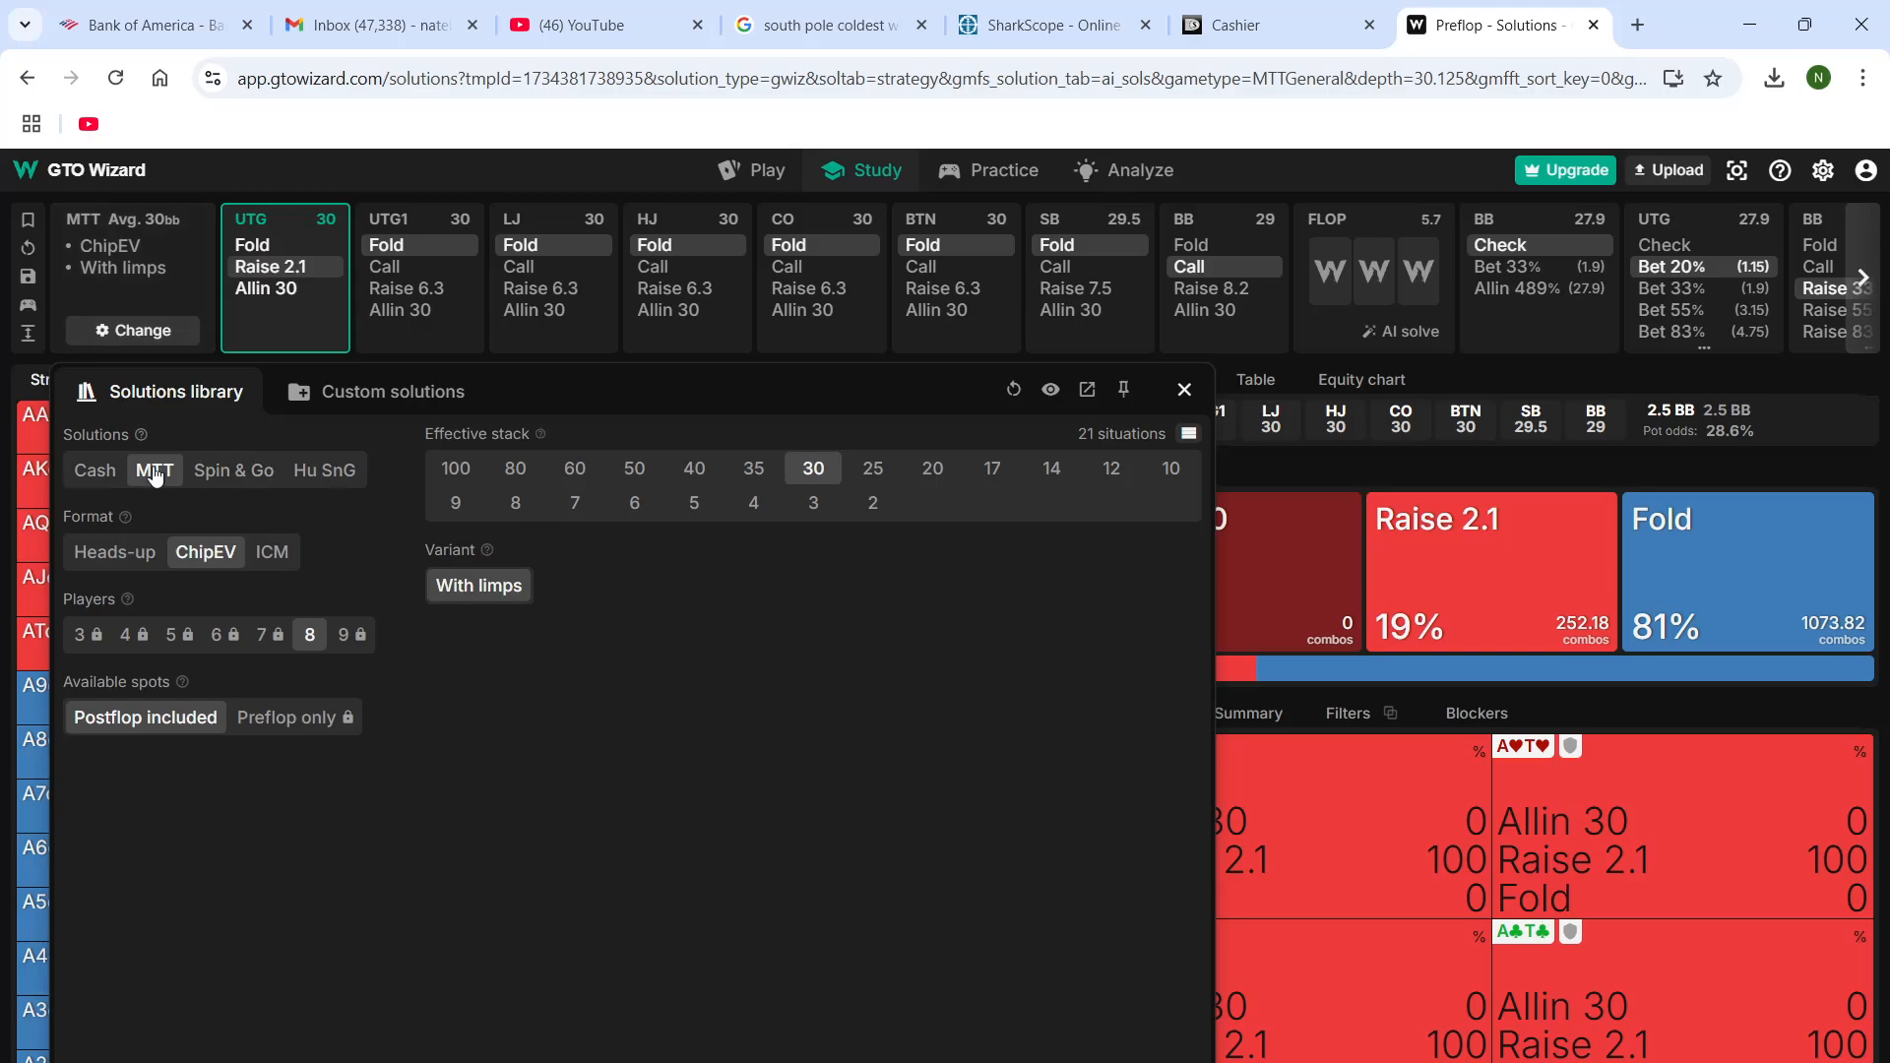
left_click(867, 468)
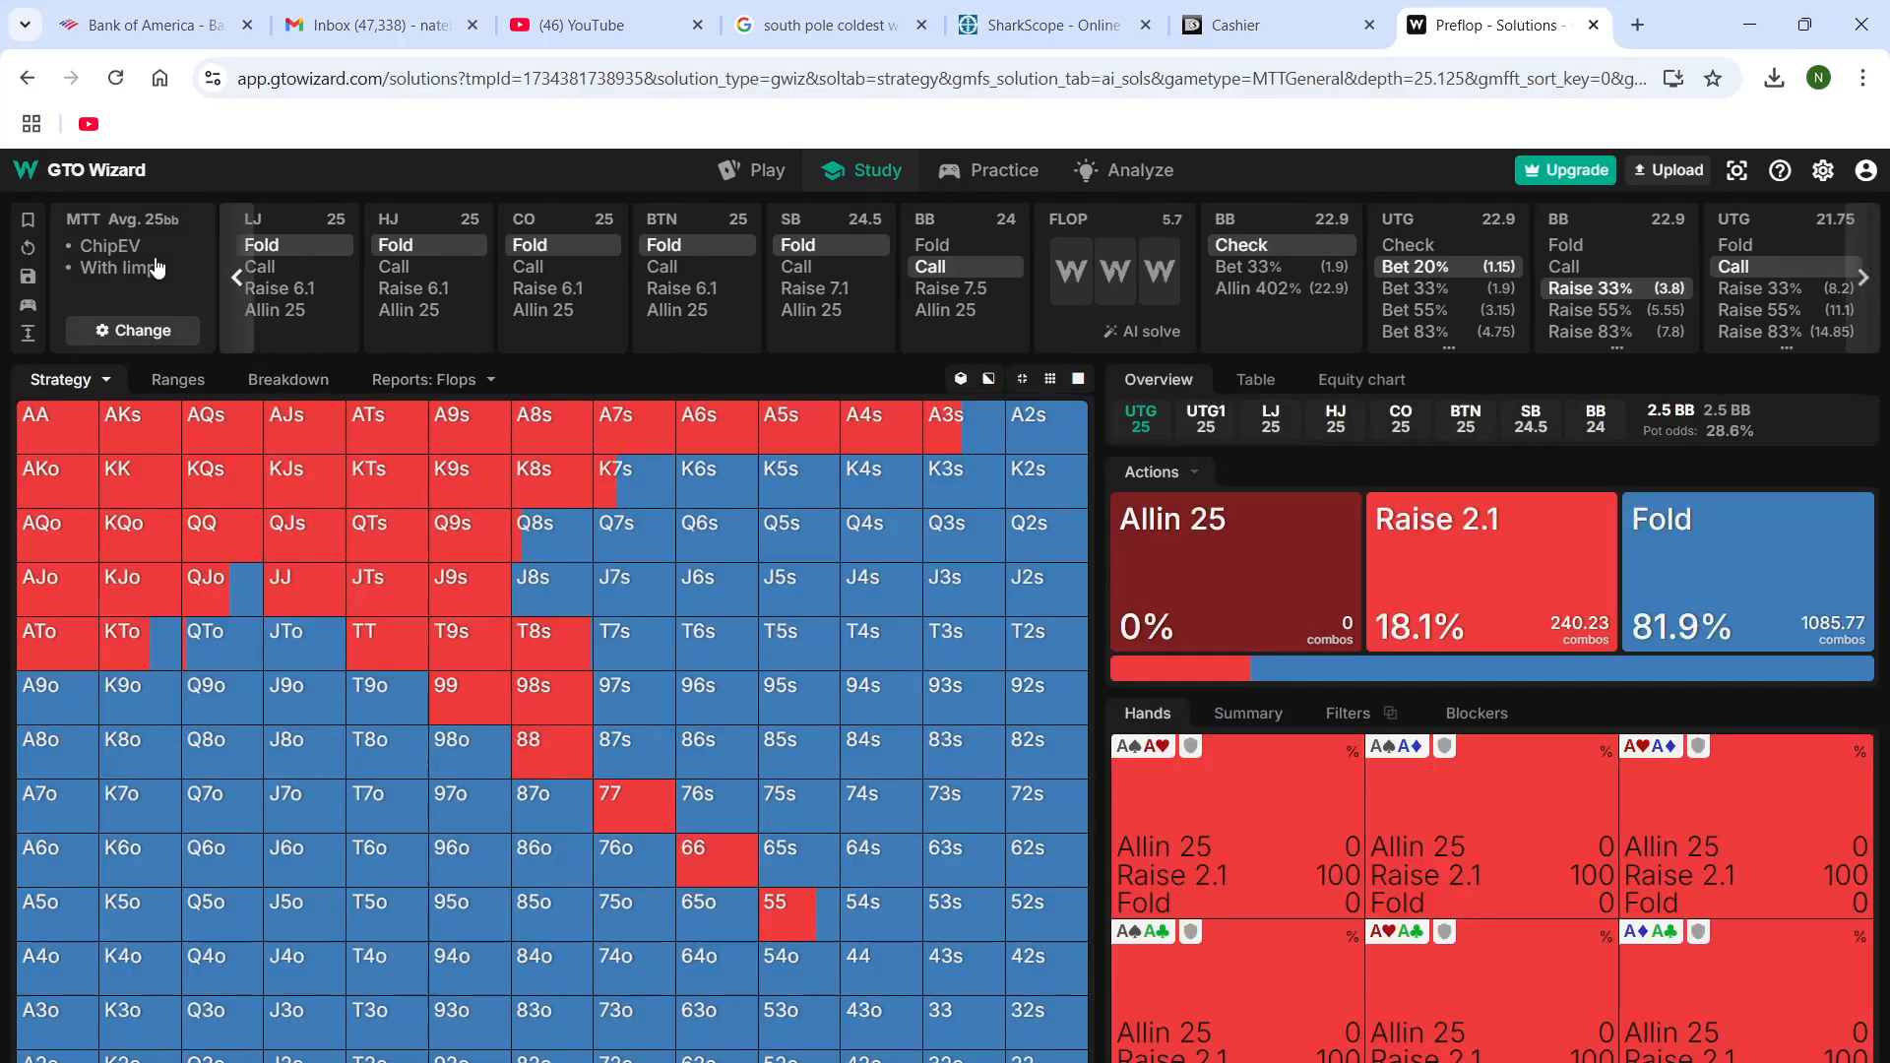
Filter the MTT ChipEV solutions library to 6 players with symmetric stacks, and browse the stack depths
left_click(148, 270)
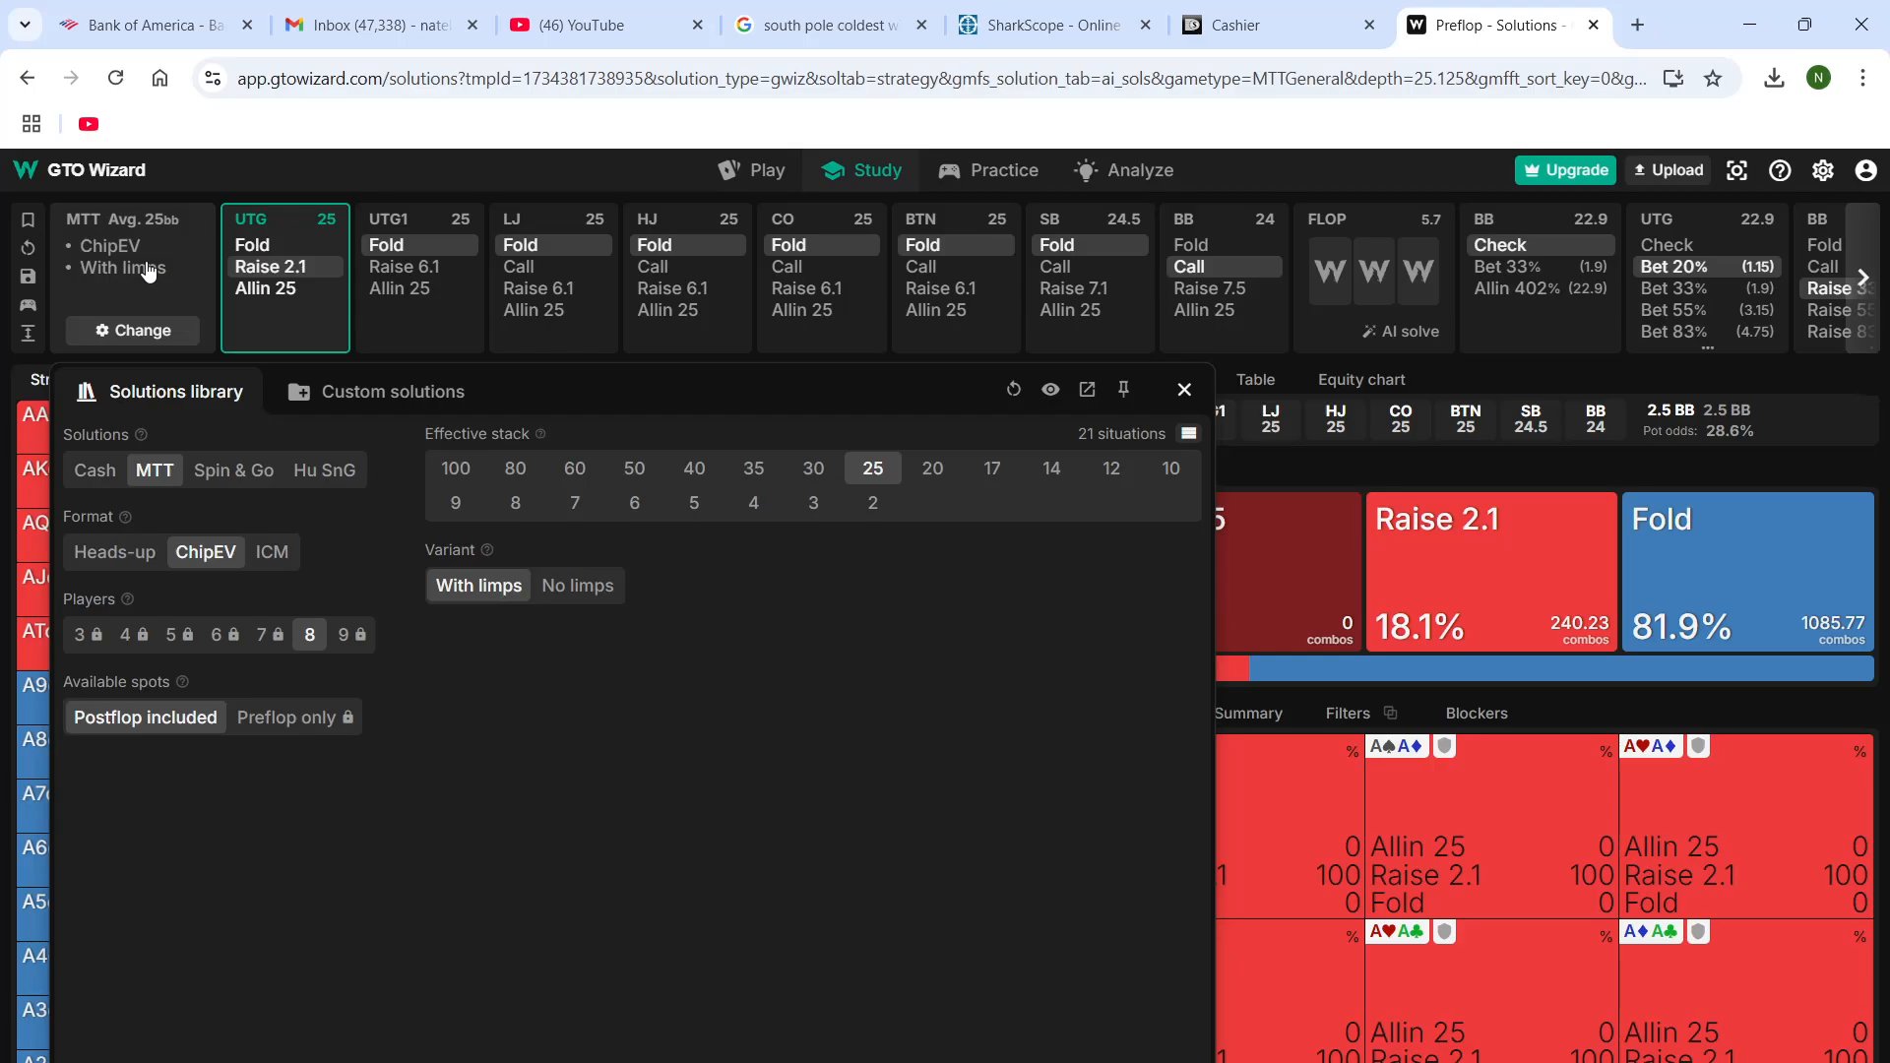
left_click(224, 636)
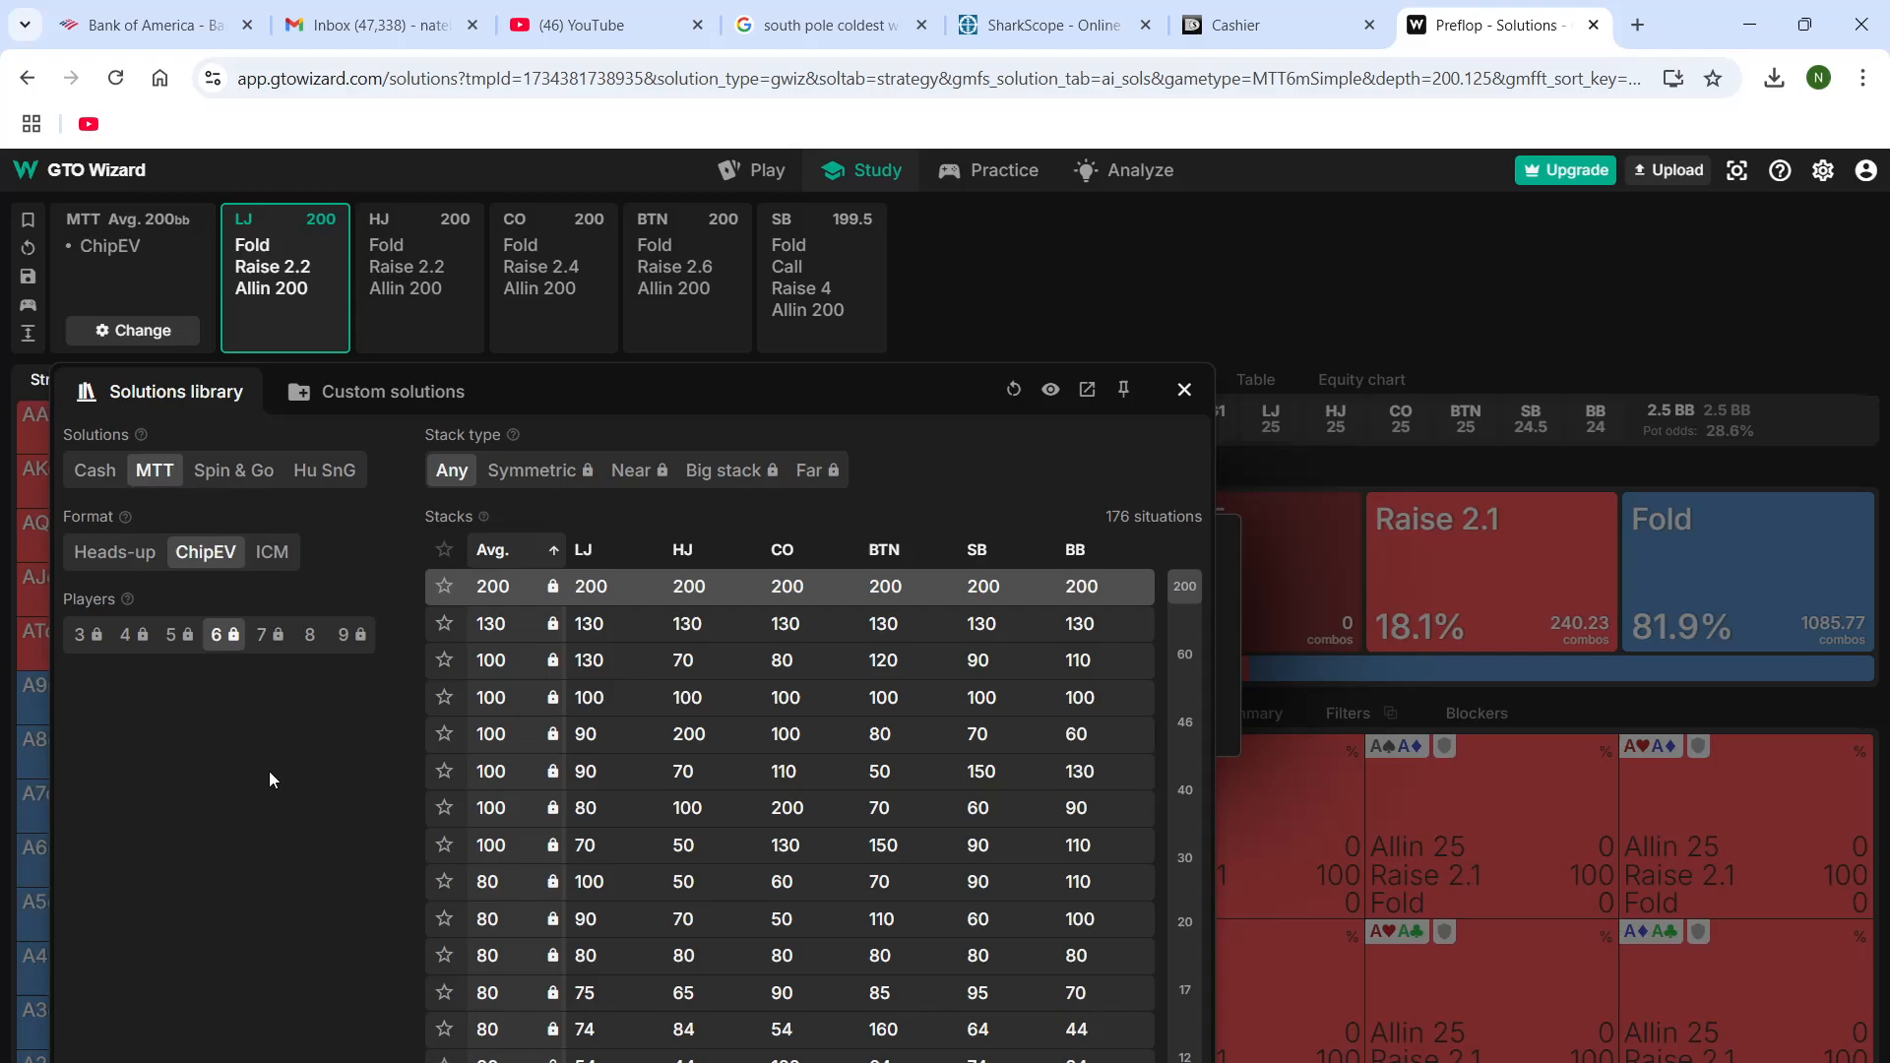
left_click(504, 475)
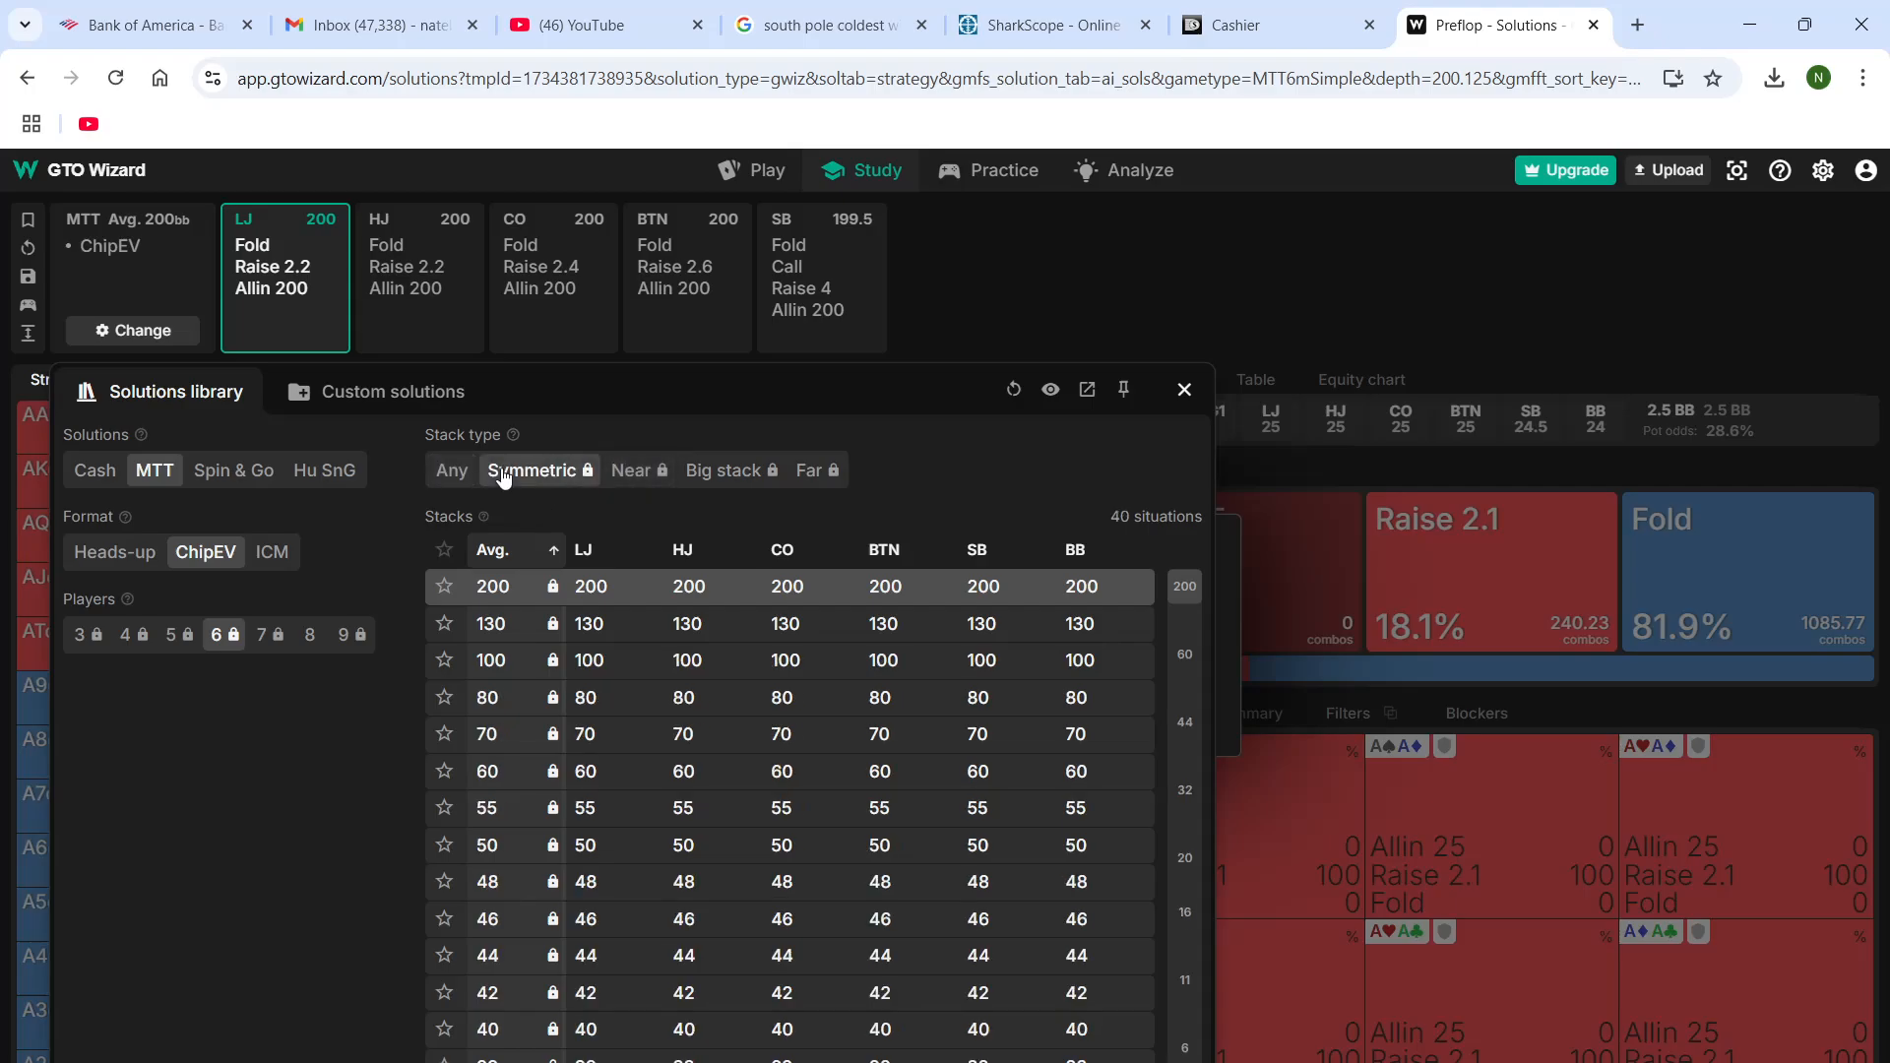
scroll(599, 978, "down", 4)
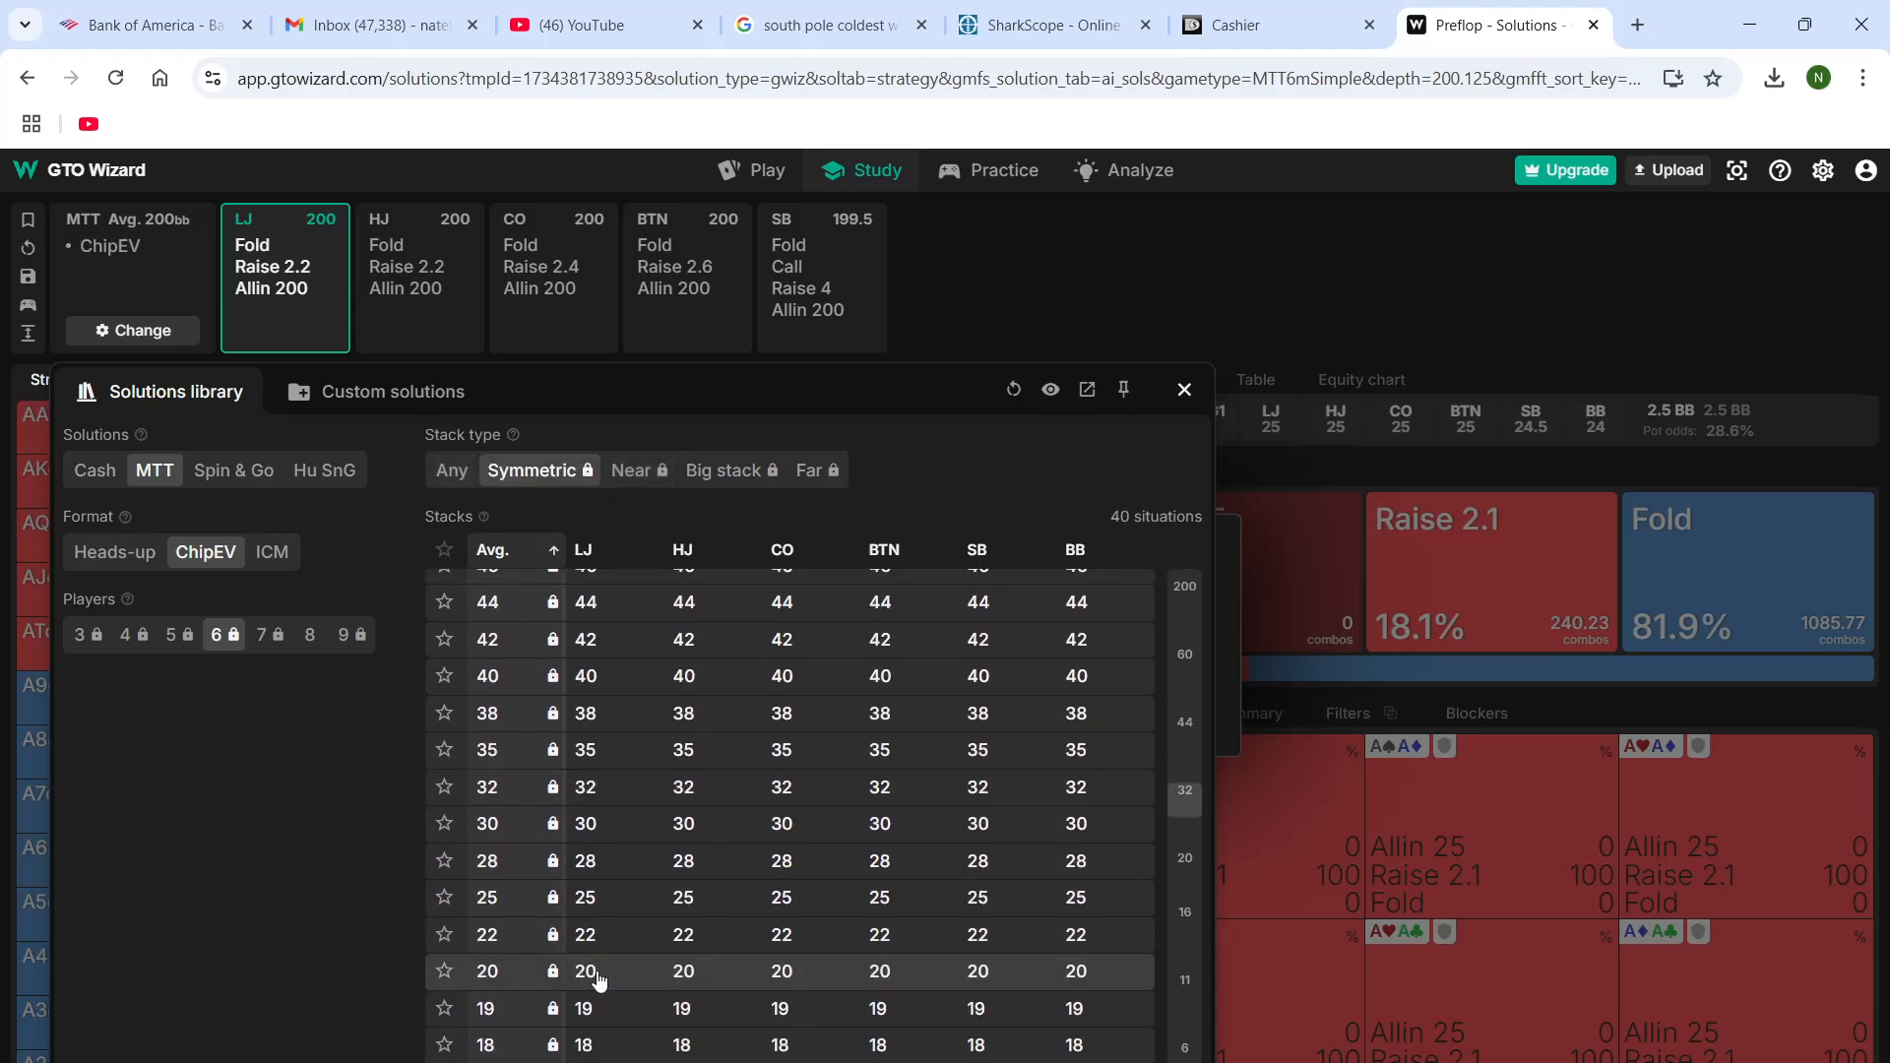
Try the 6-player symmetric 25 stack solution, and load the 8-player MTT ChipEV solution with a 25 effective stack and limps instead
left_click(581, 910)
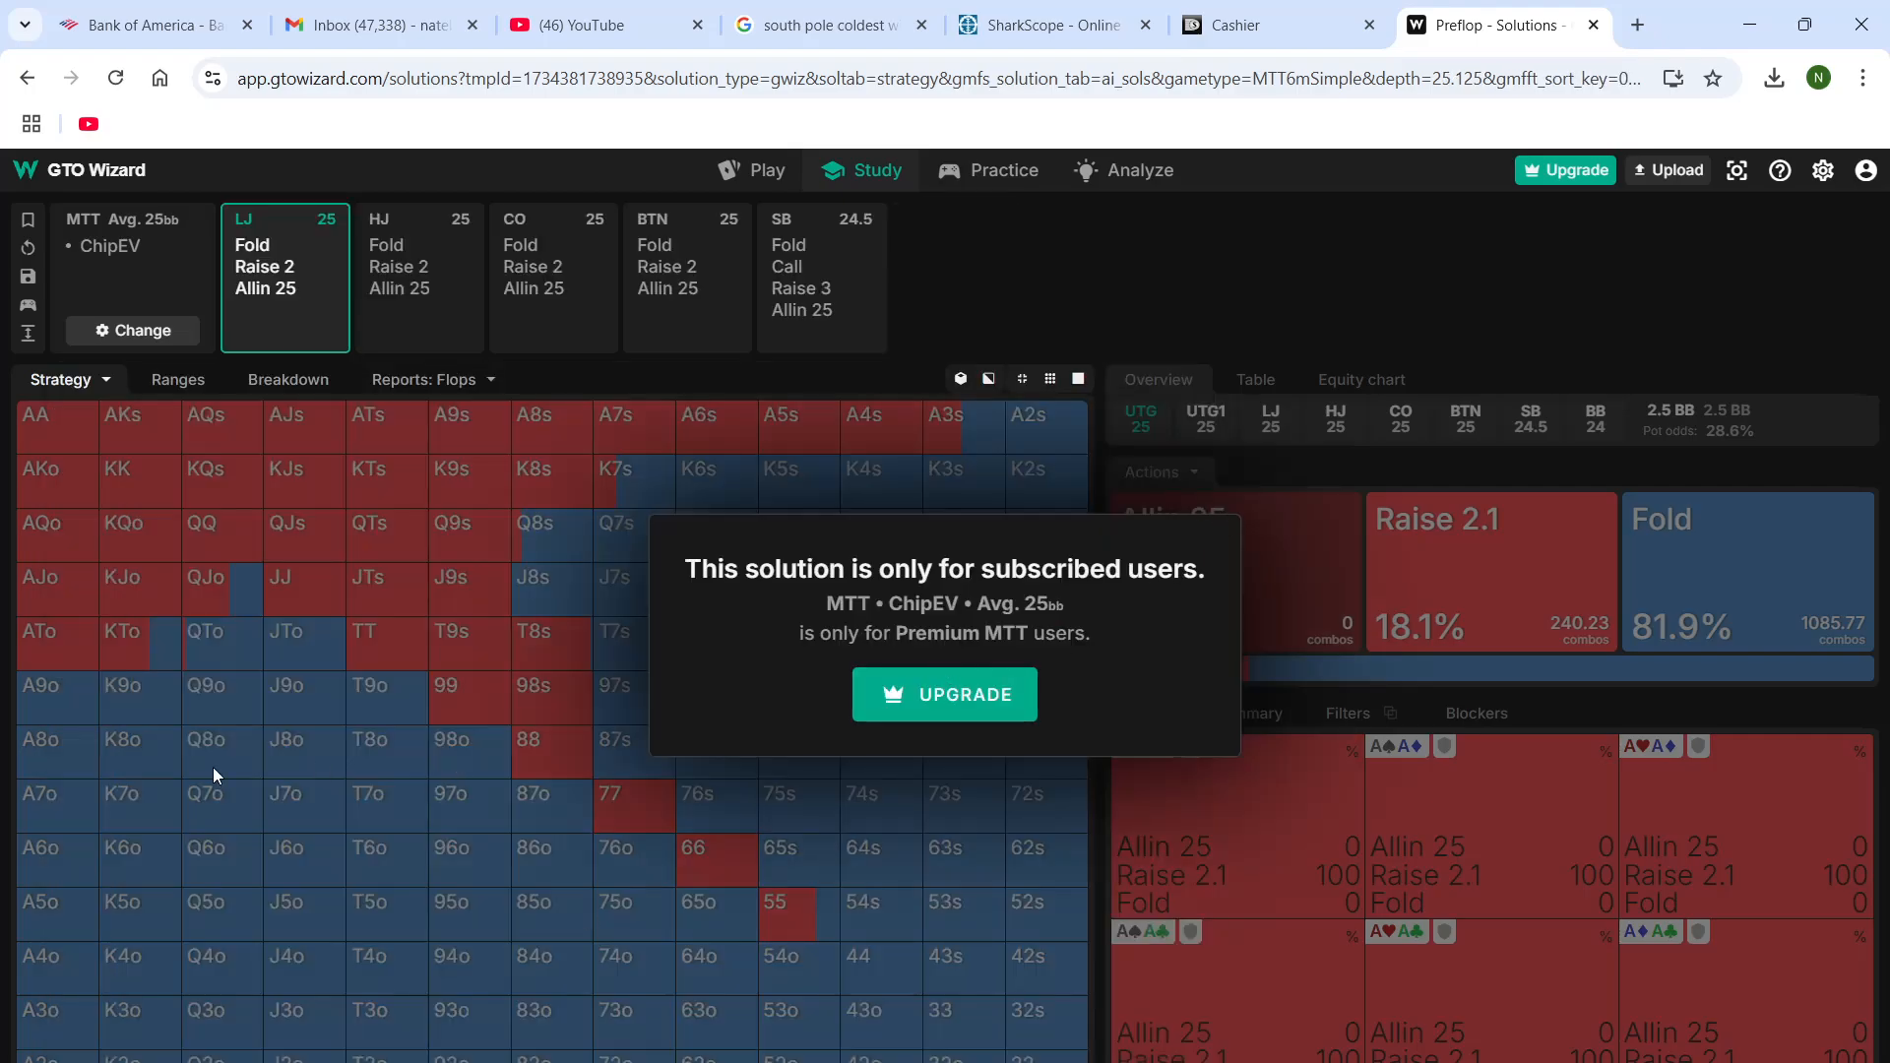
left_click(138, 330)
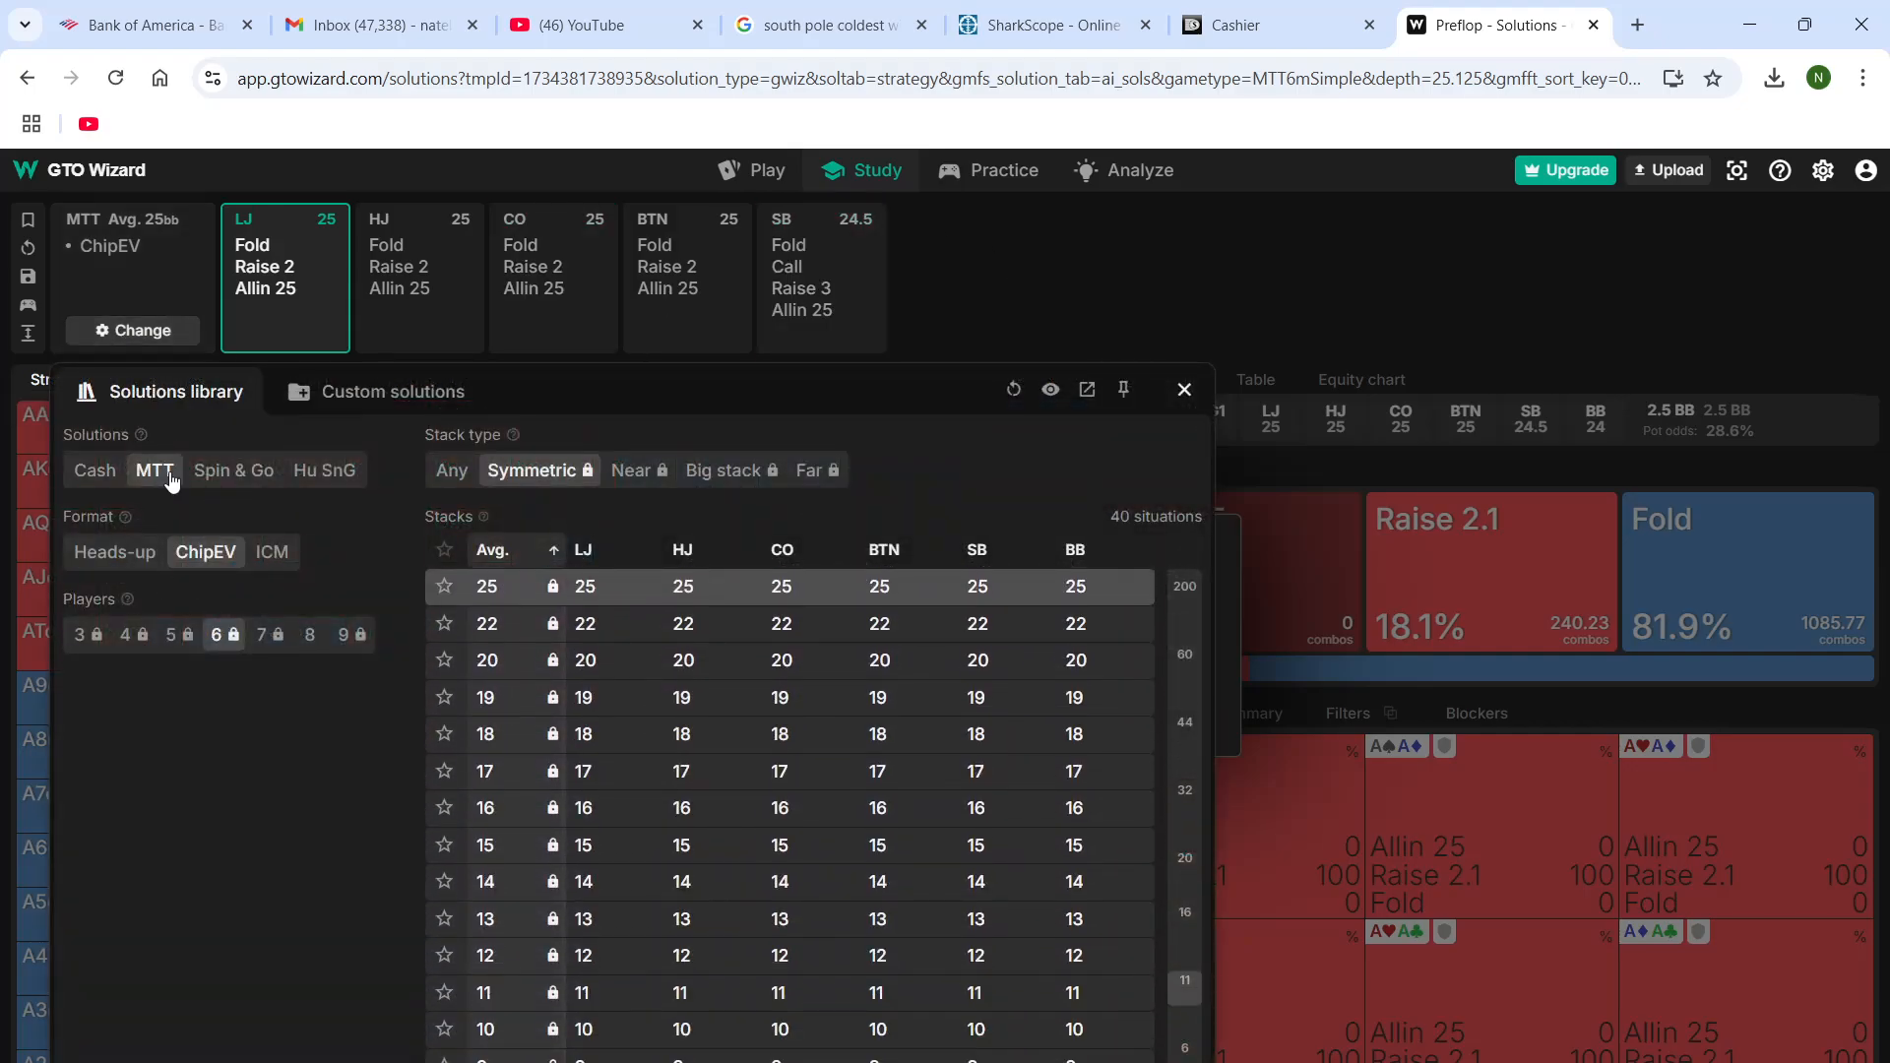
left_click(310, 634)
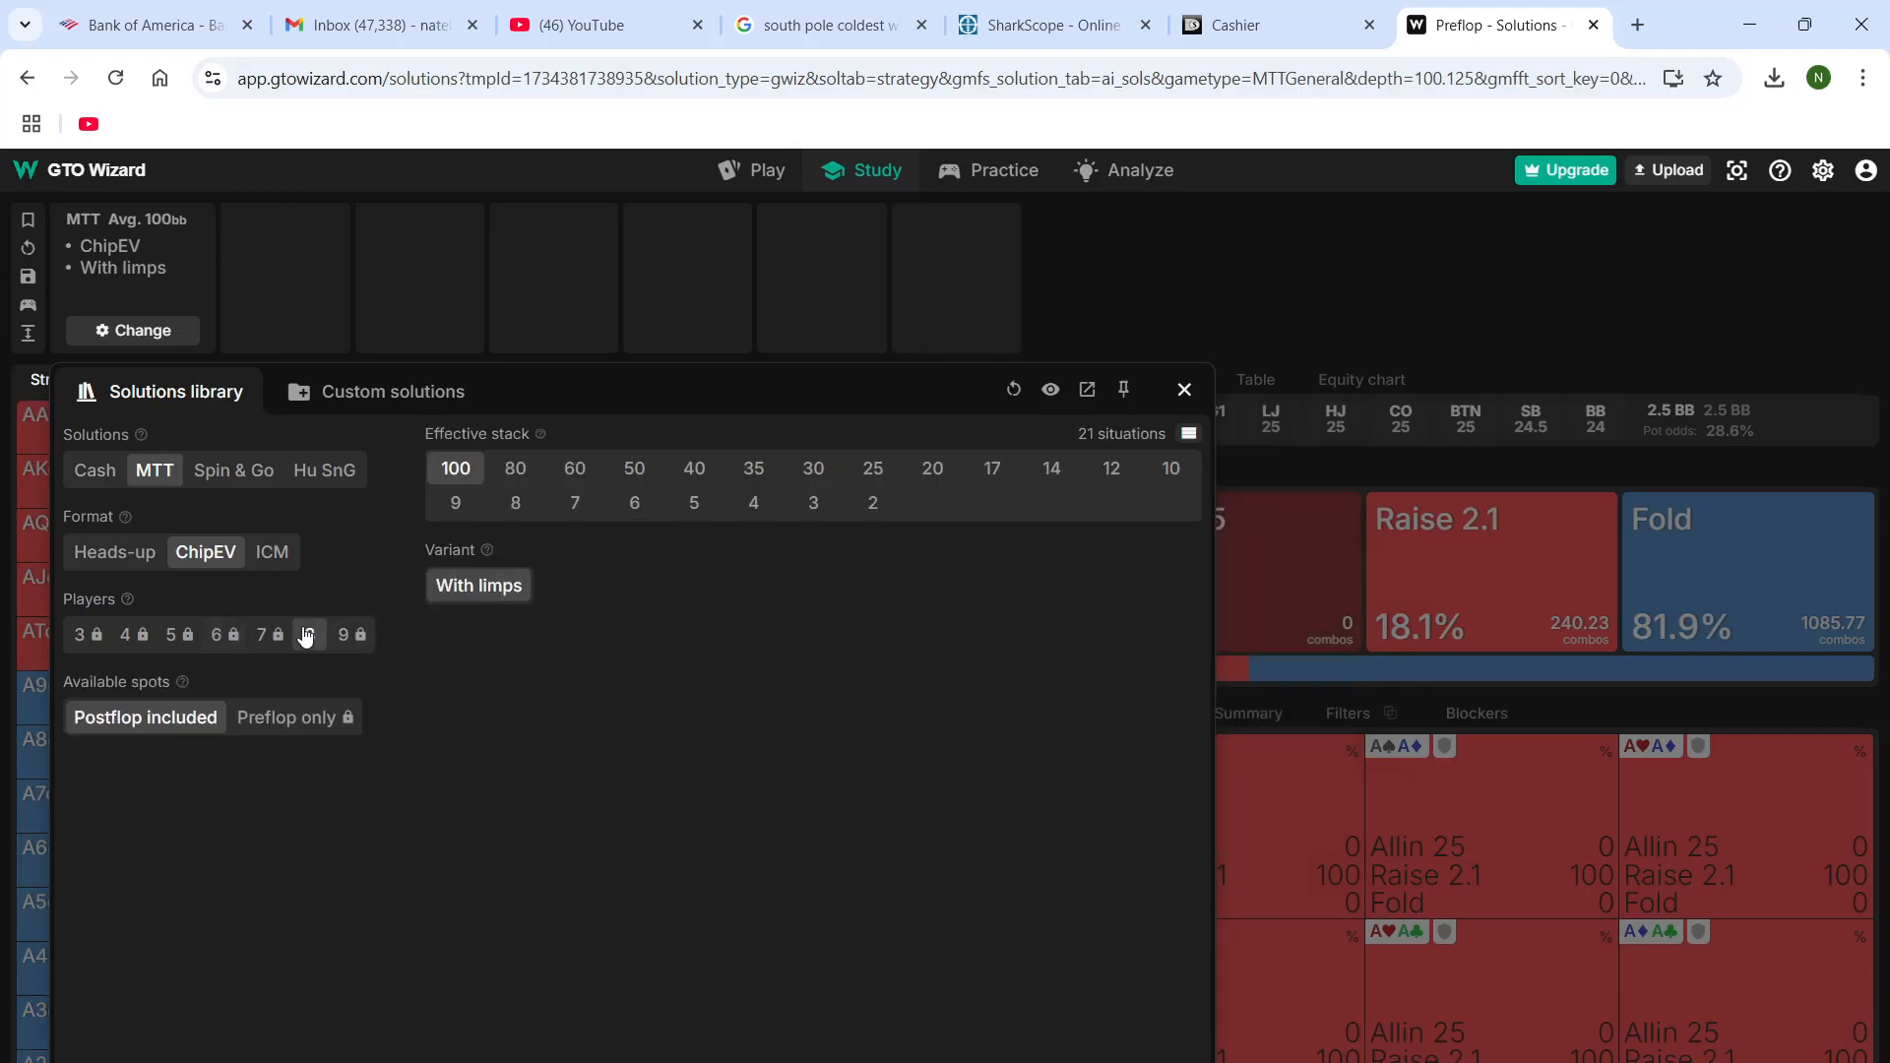
left_click(875, 469)
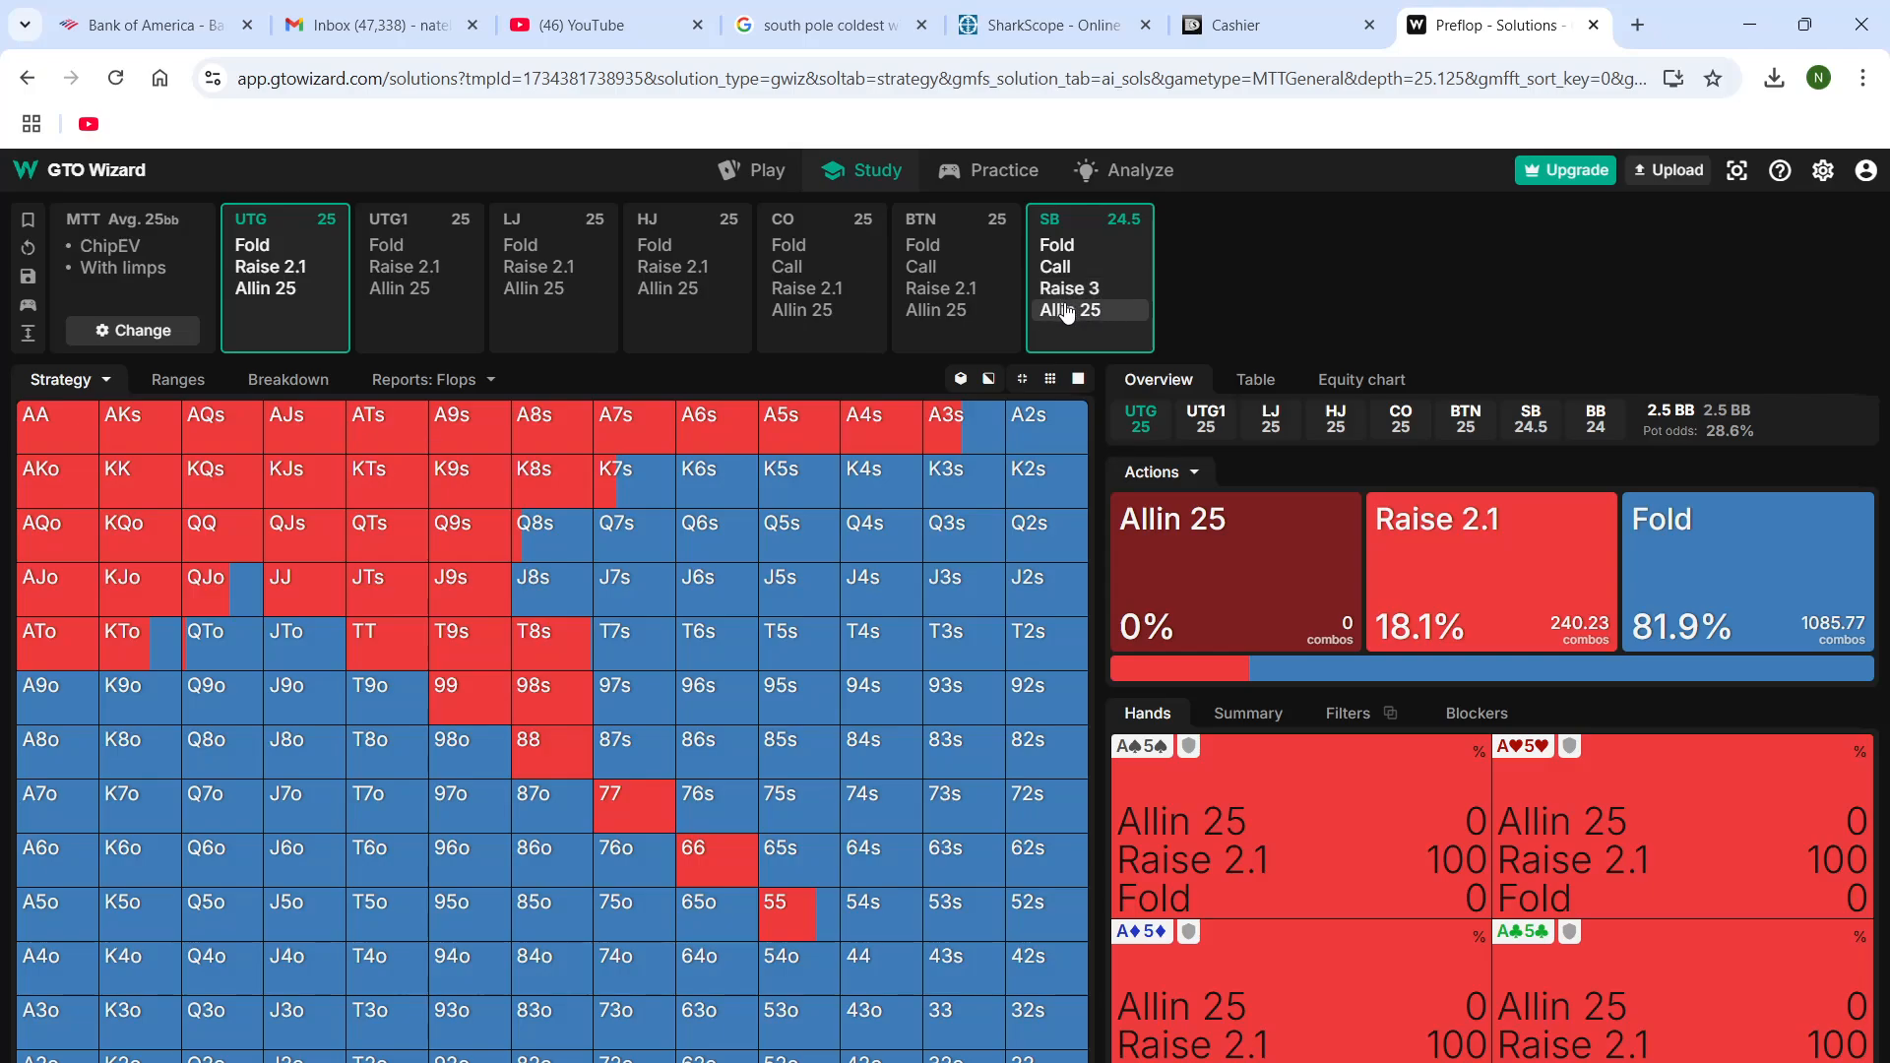
left_click(121, 243)
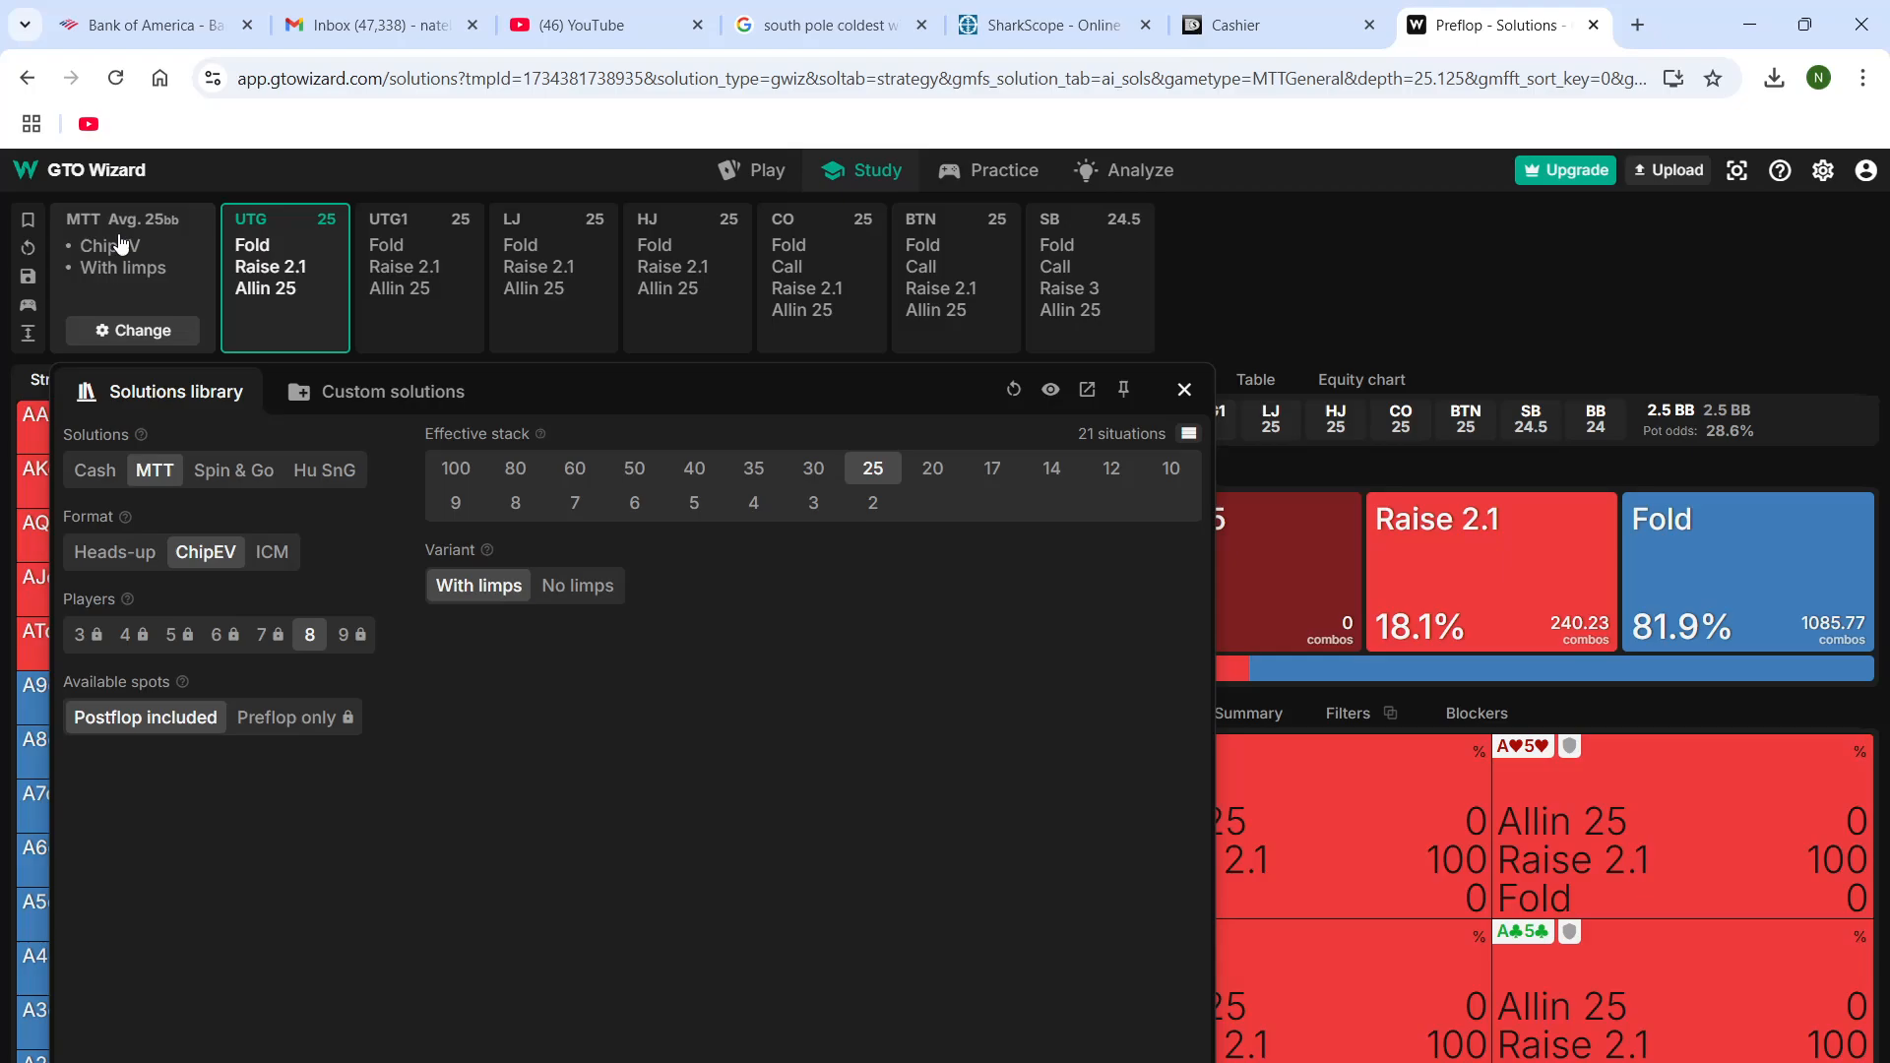
left_click(1375, 208)
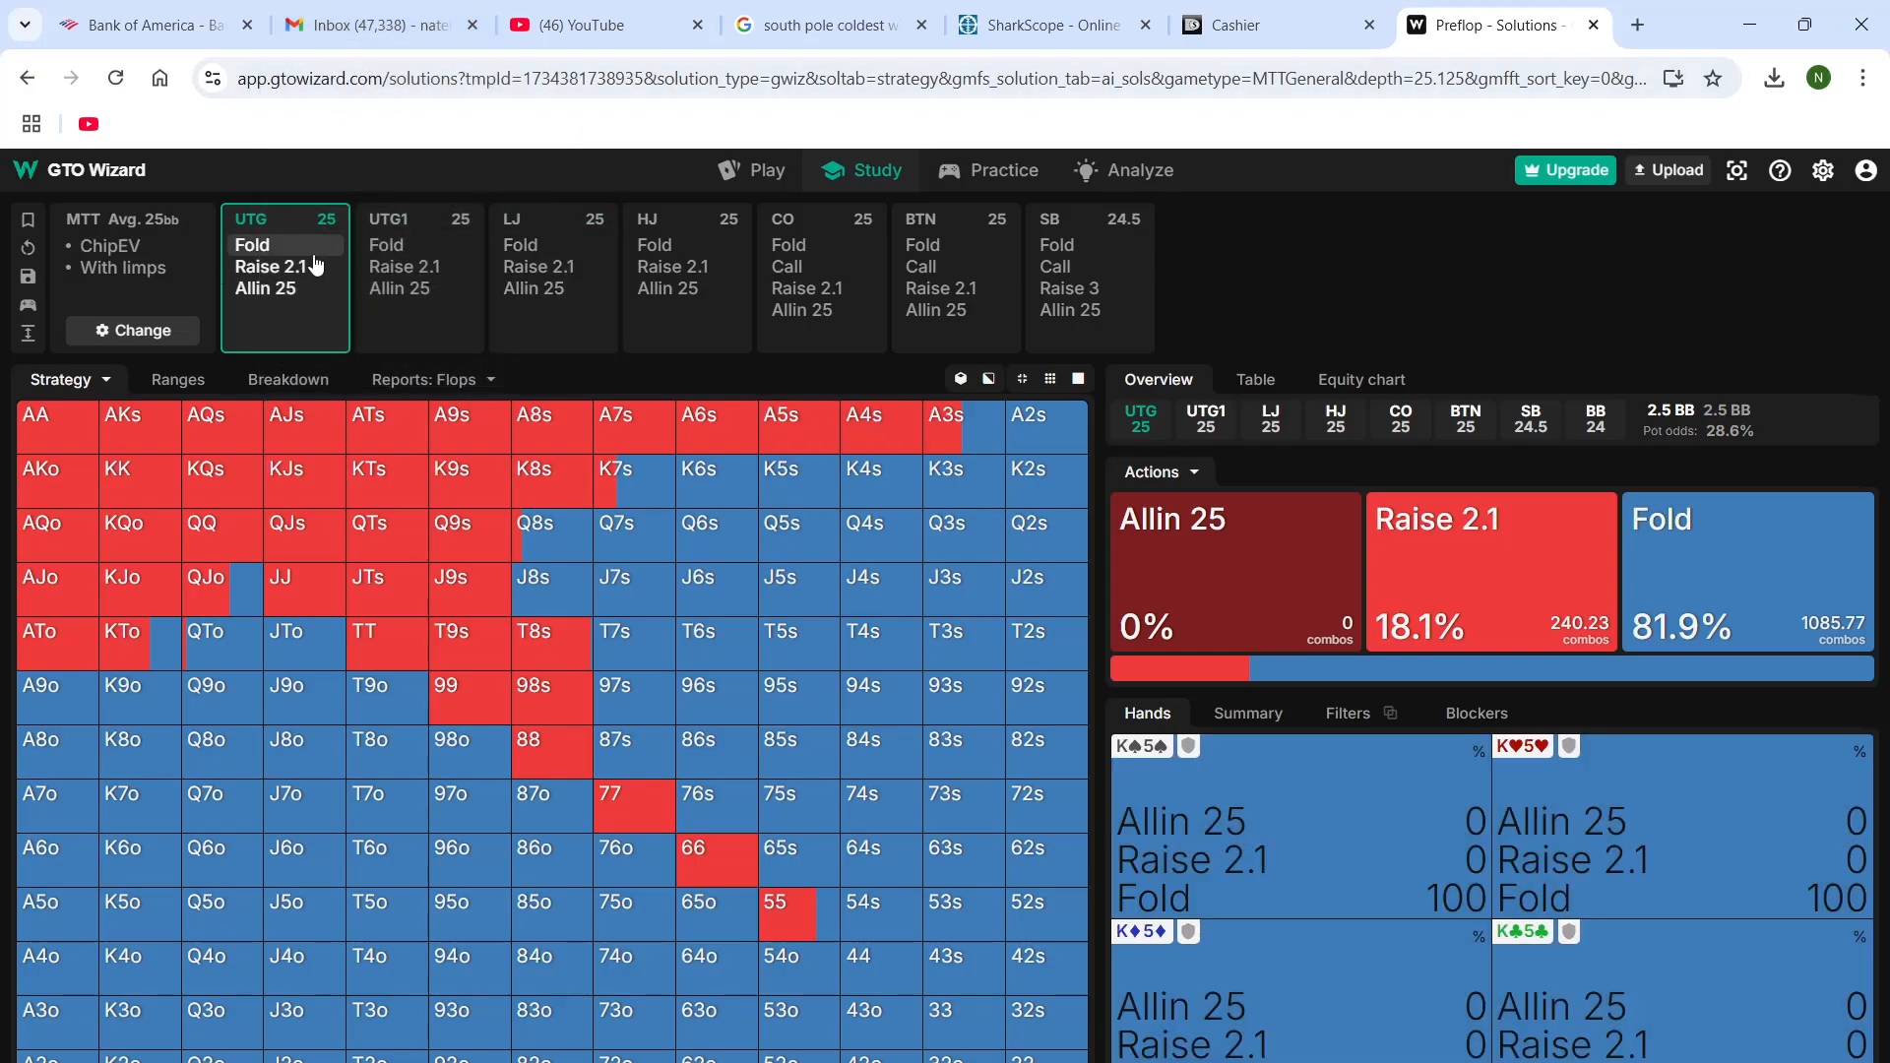
Fold UTG and UTG1 in the preflop action line, and check the KQo hand's preflop situation in the DriveHUD replayer
left_click(257, 247)
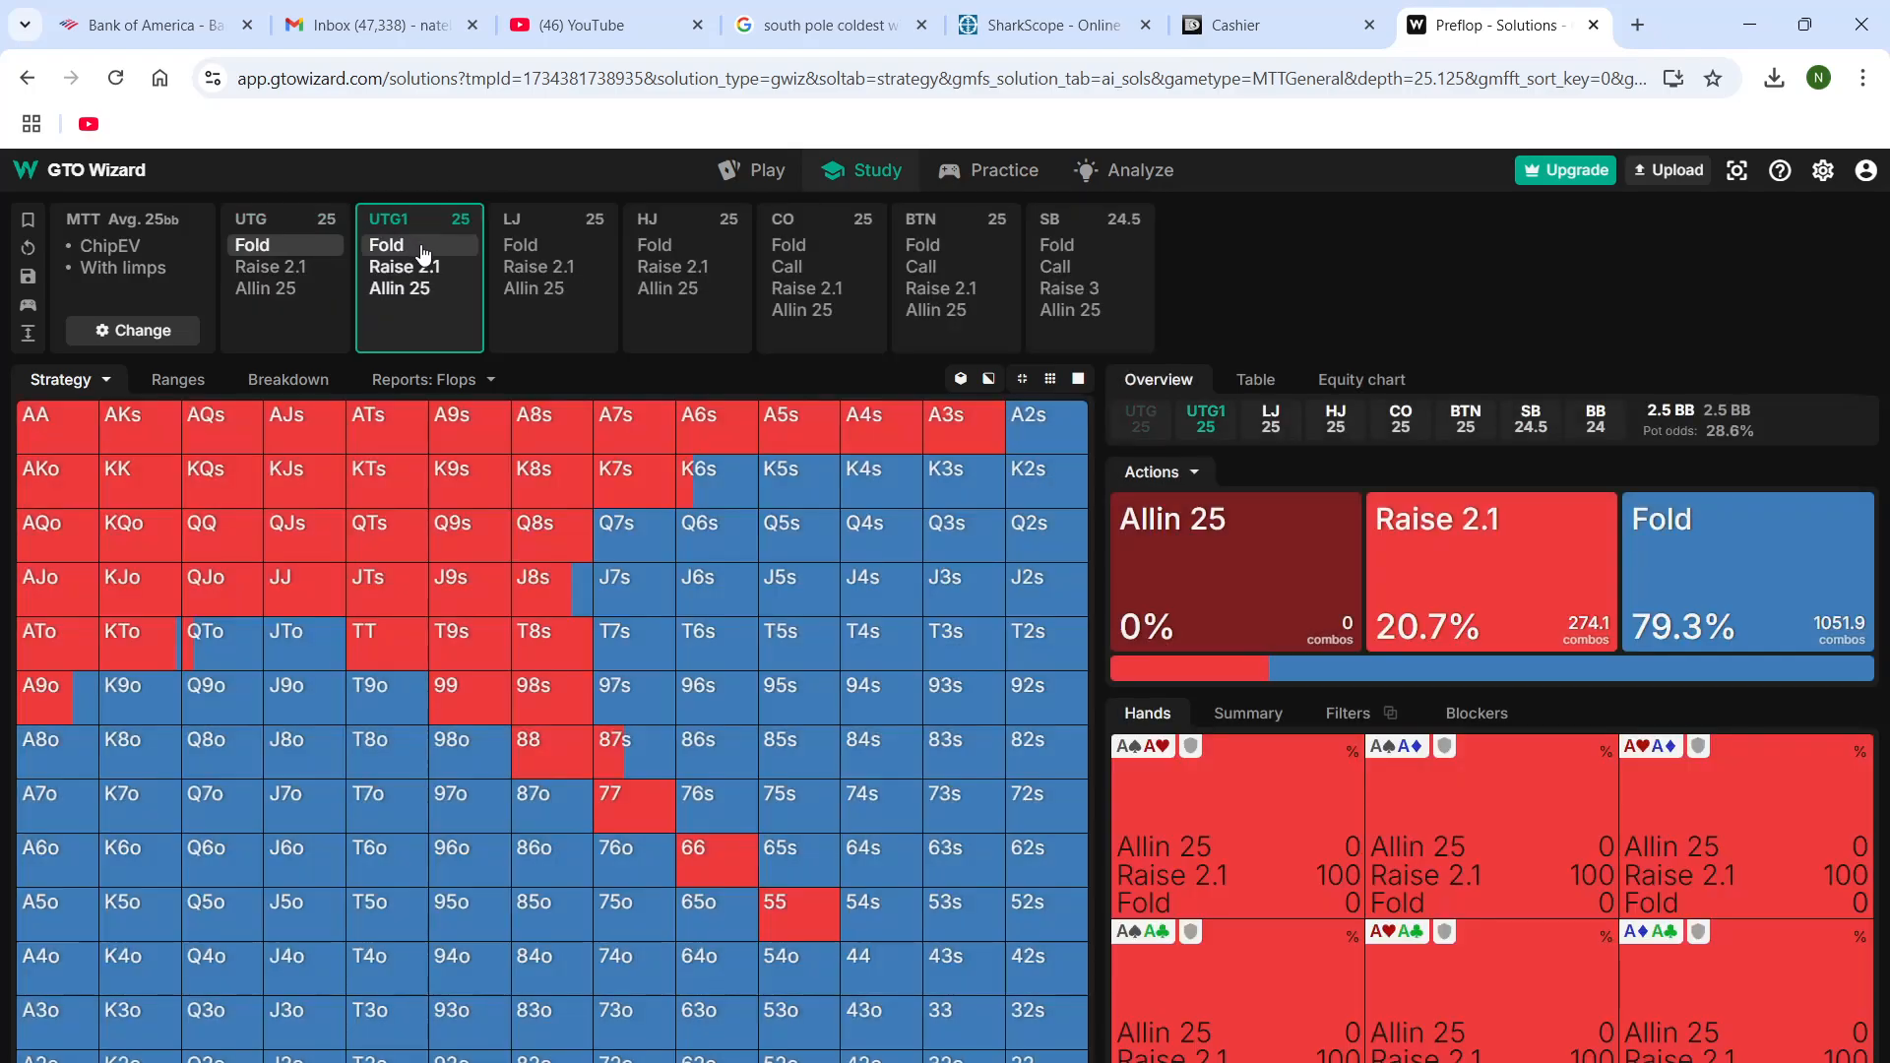
left_click(421, 248)
mouse_move(1161, 1062)
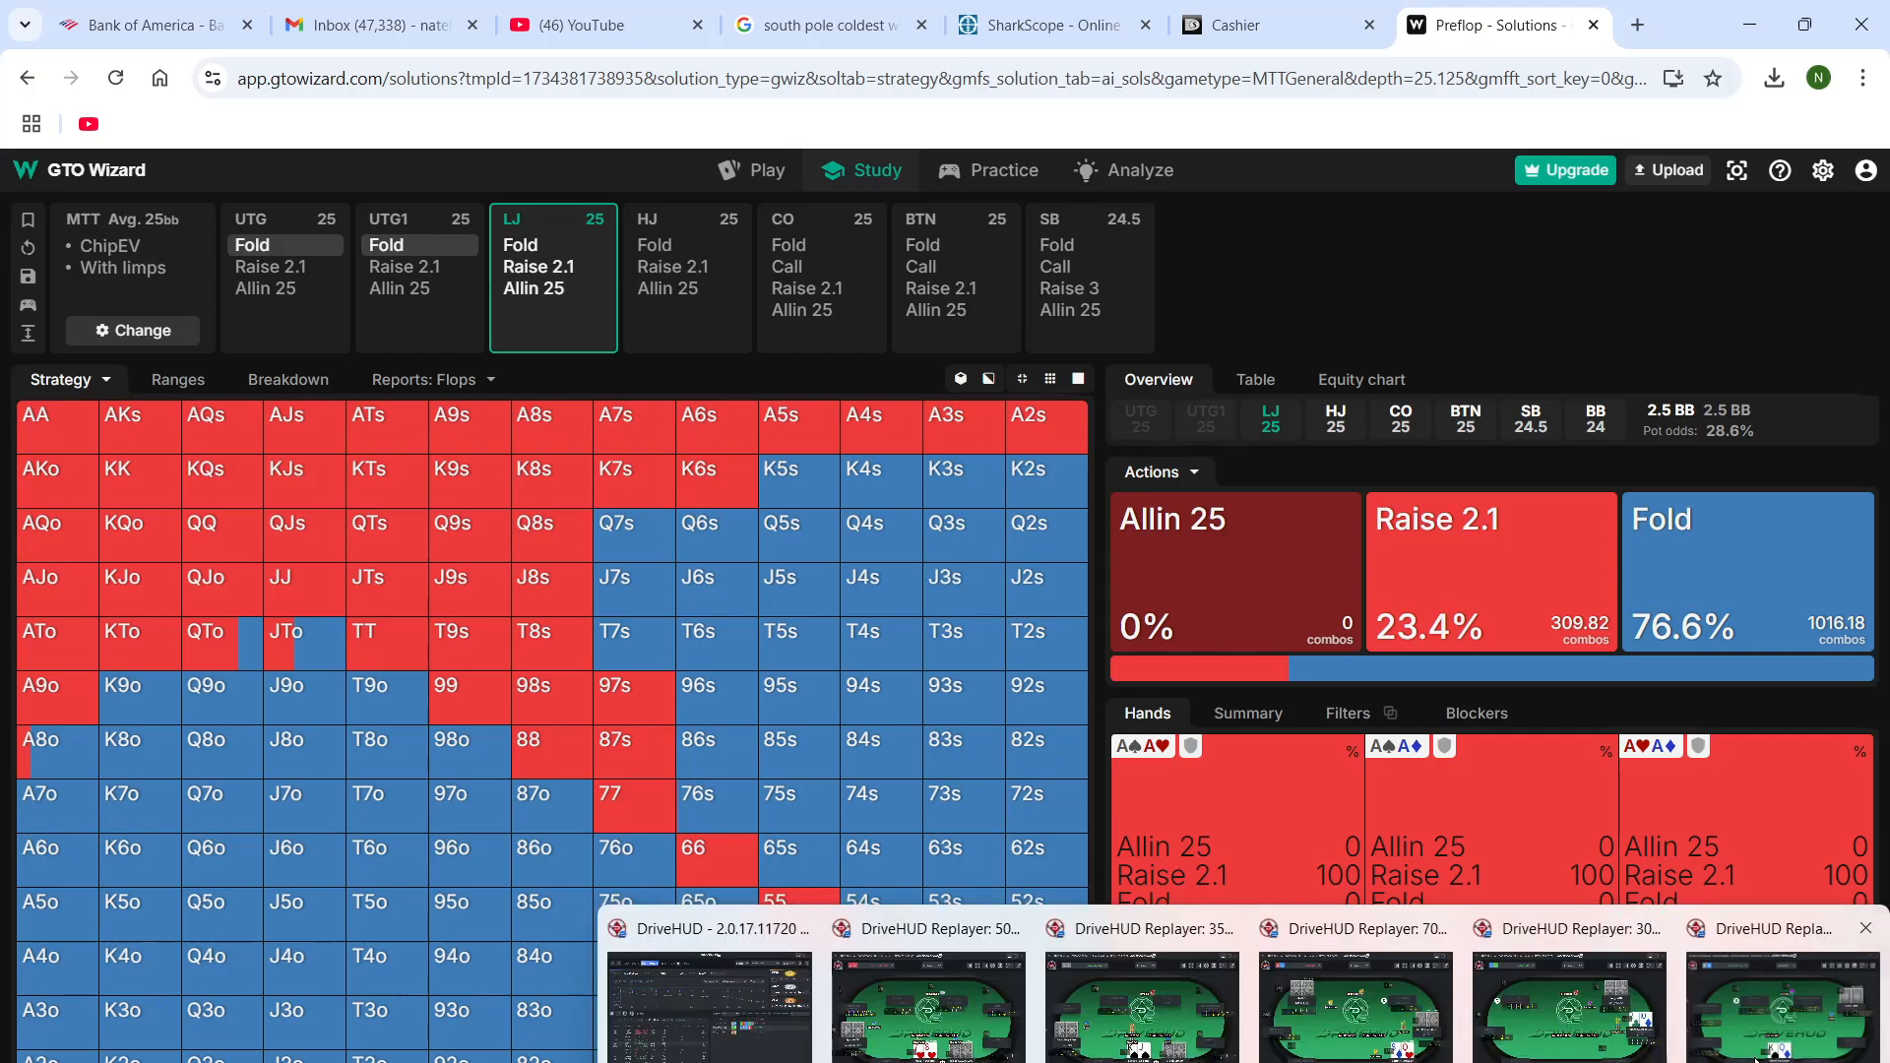
left_click(1758, 1059)
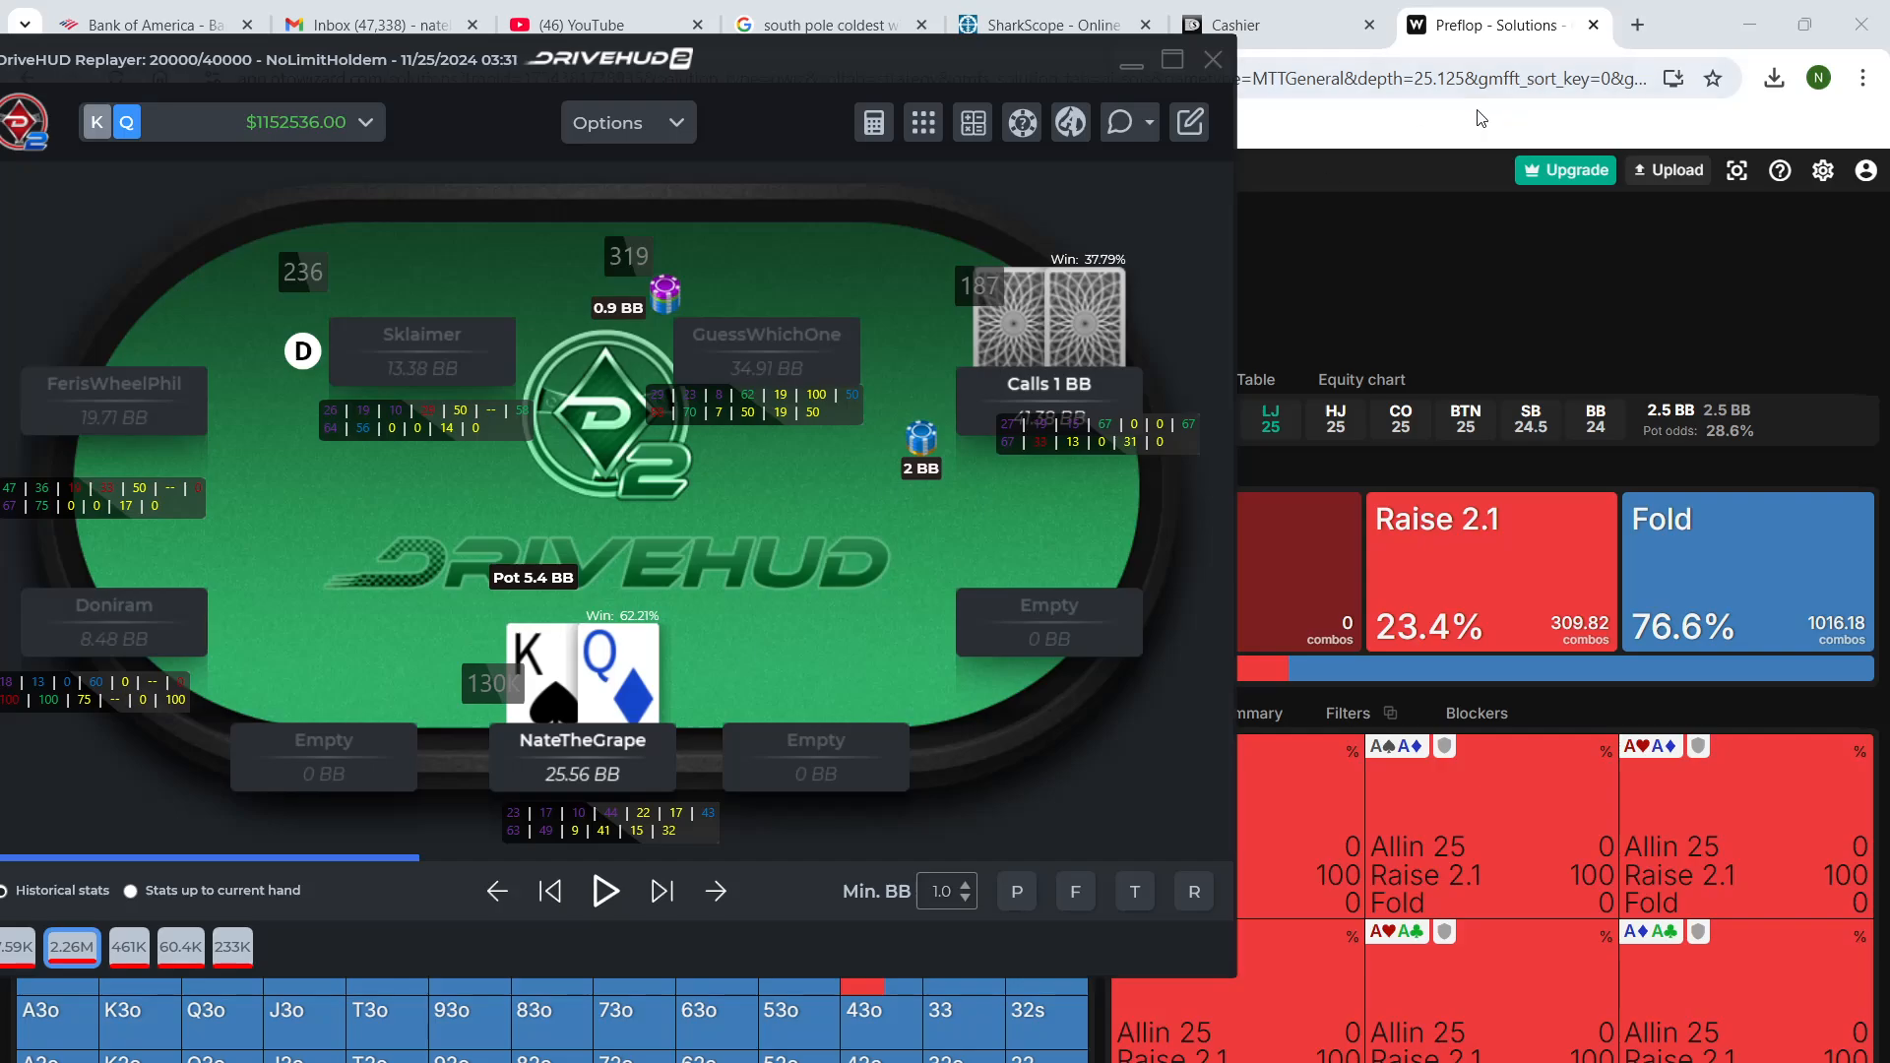
left_click(1326, 228)
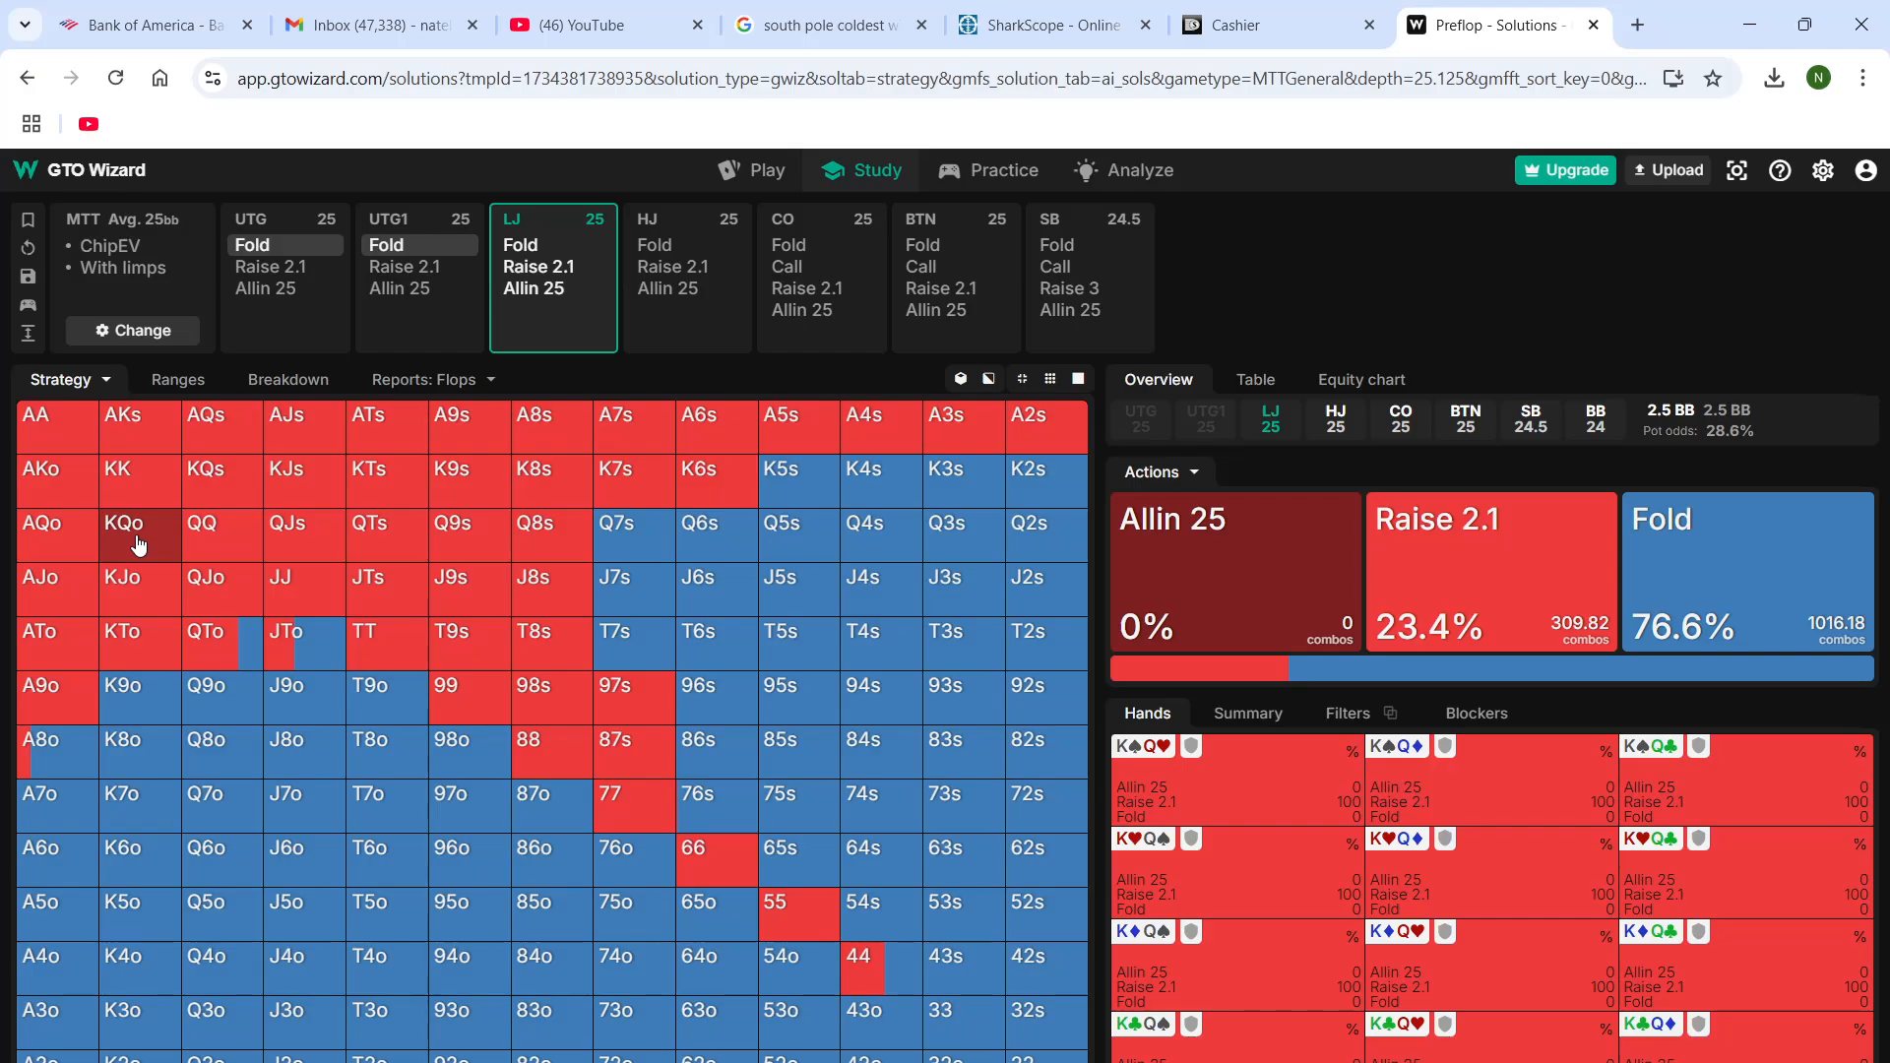
Have the LJ raise to 2.1, fold HJ, CO, BTN and SB, and let the BB call to reach the flop
left_click(546, 268)
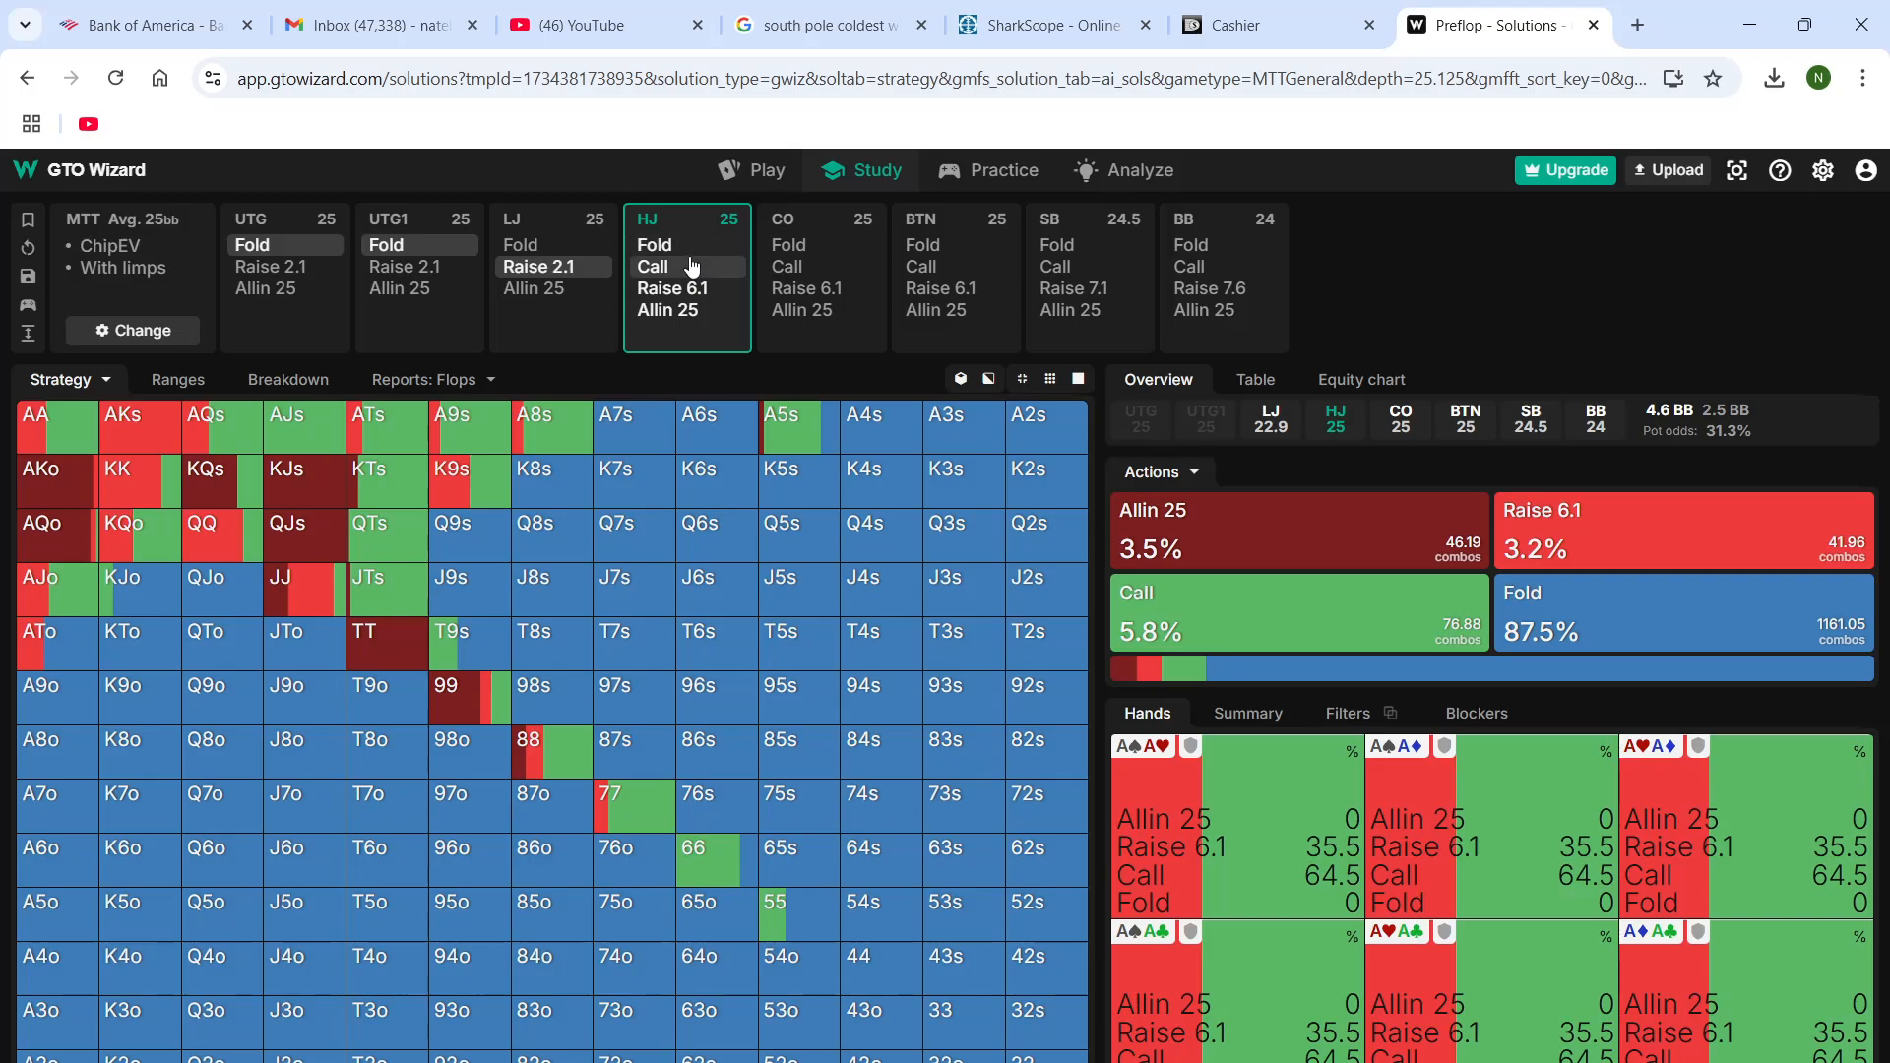
left_click(694, 256)
left_click(799, 245)
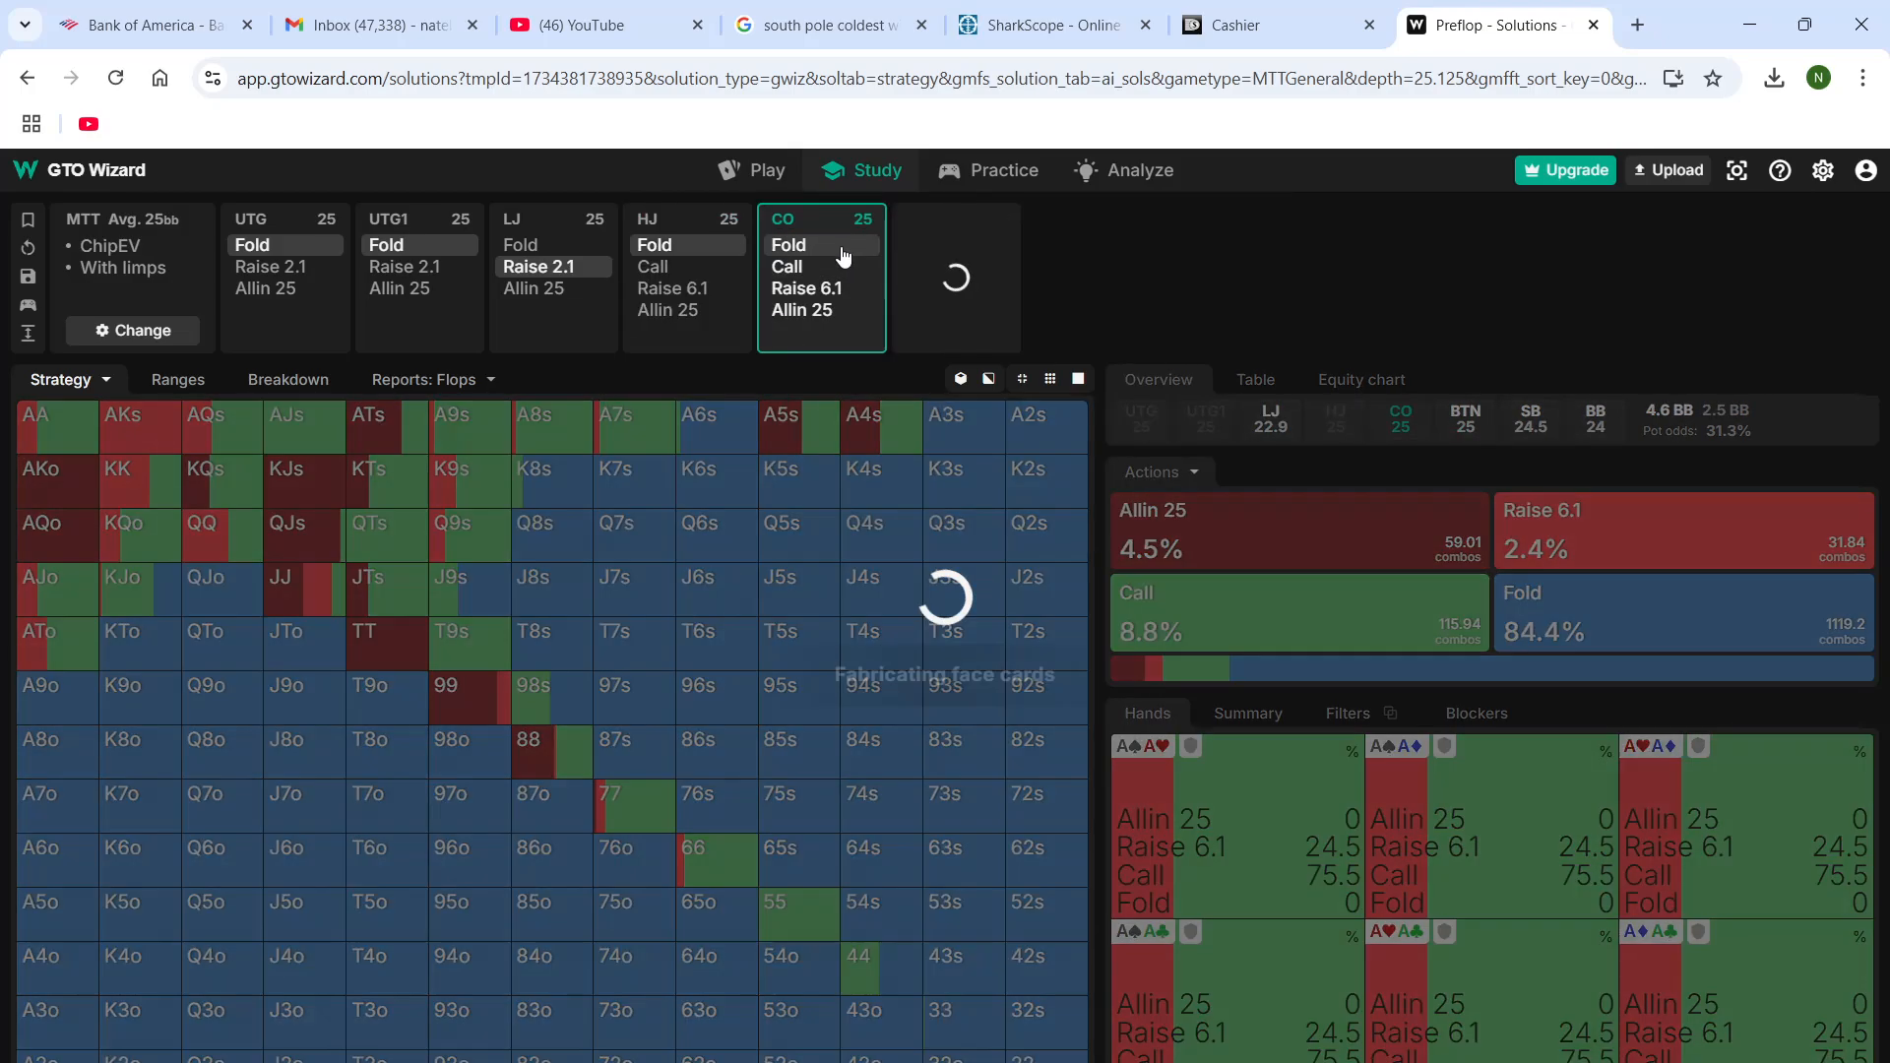
left_click(949, 242)
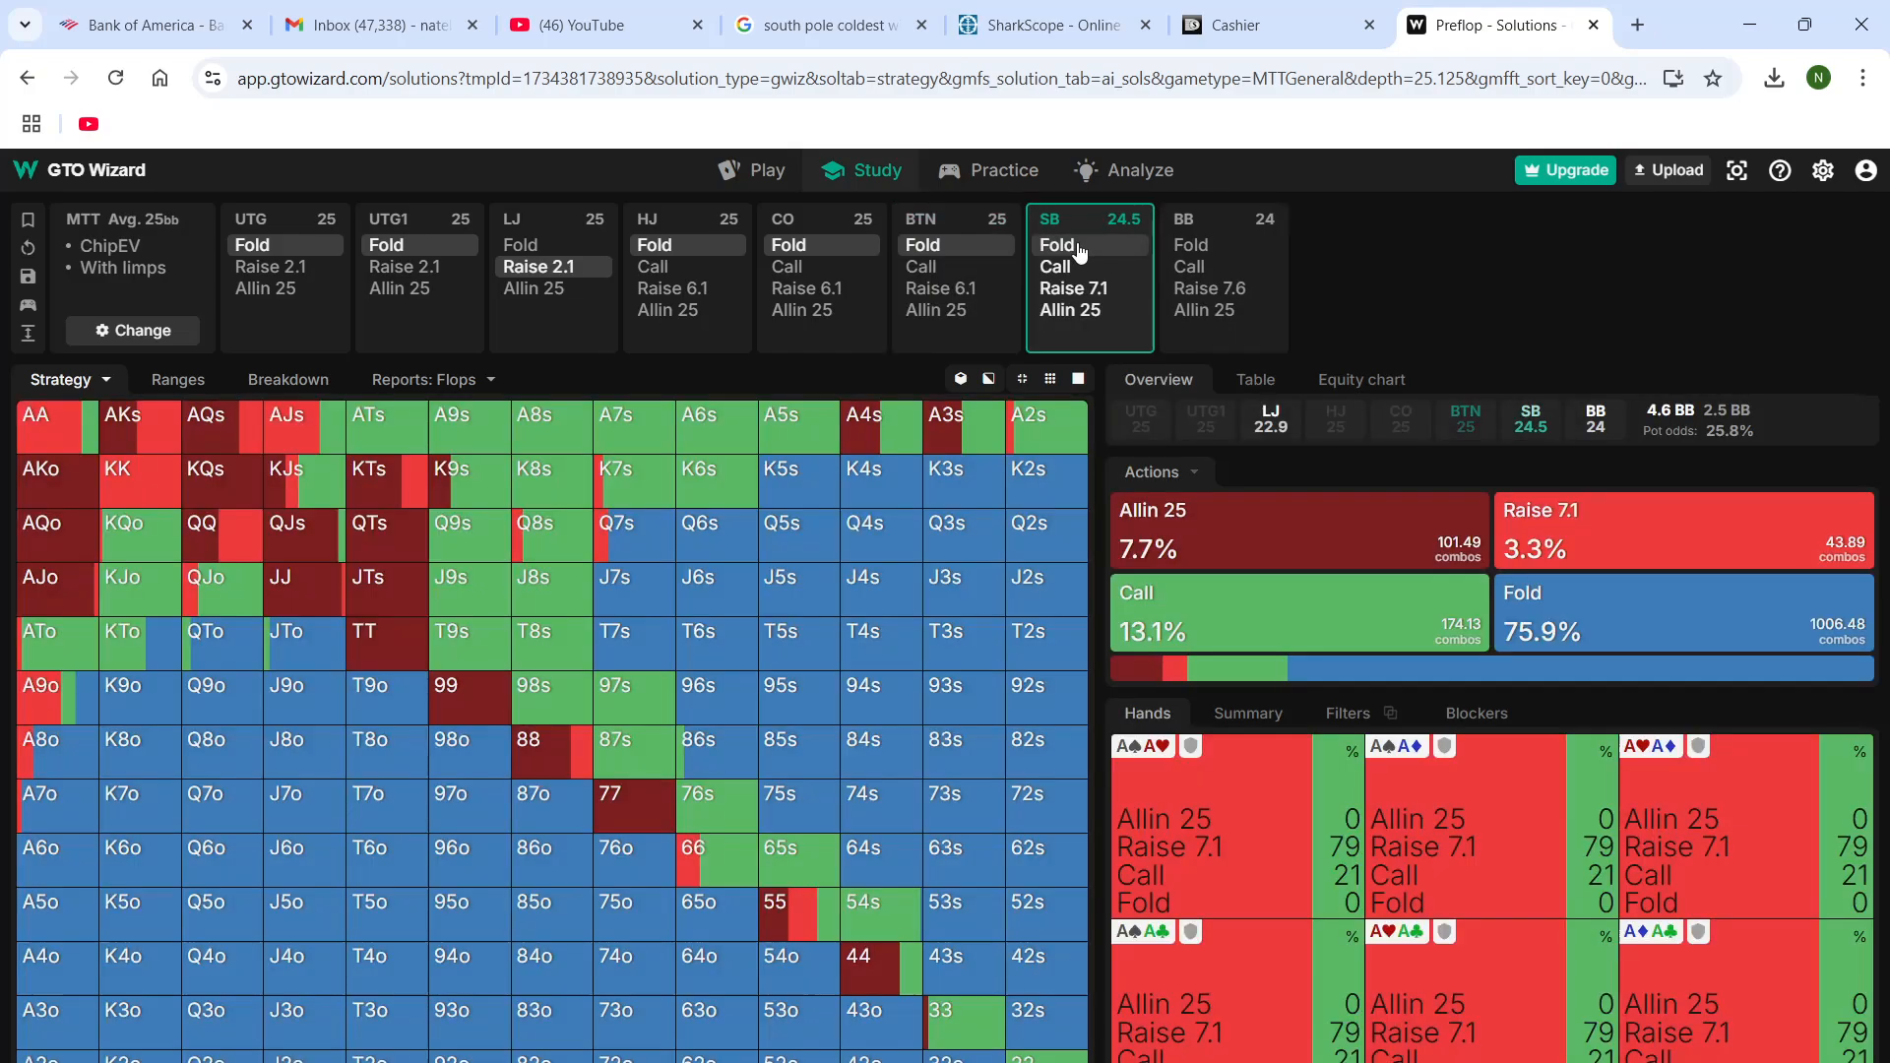
left_click(1079, 252)
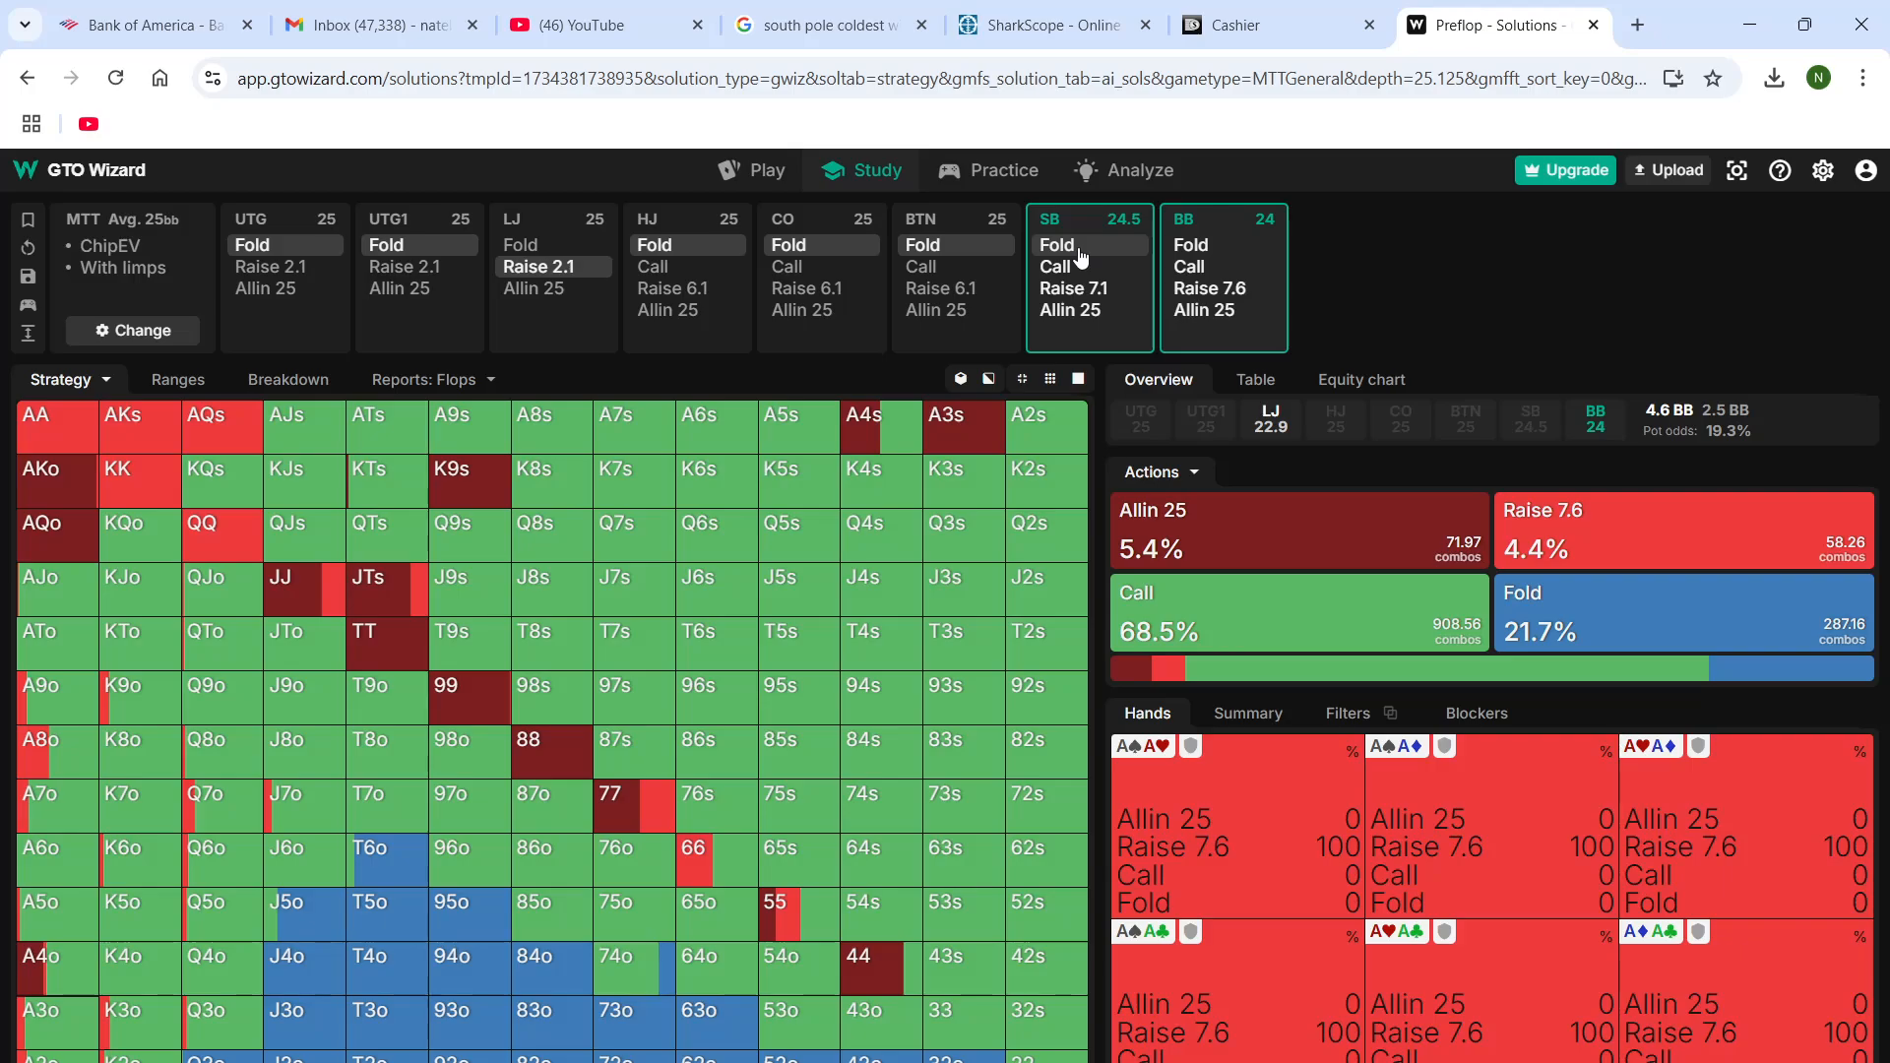
left_click(1194, 267)
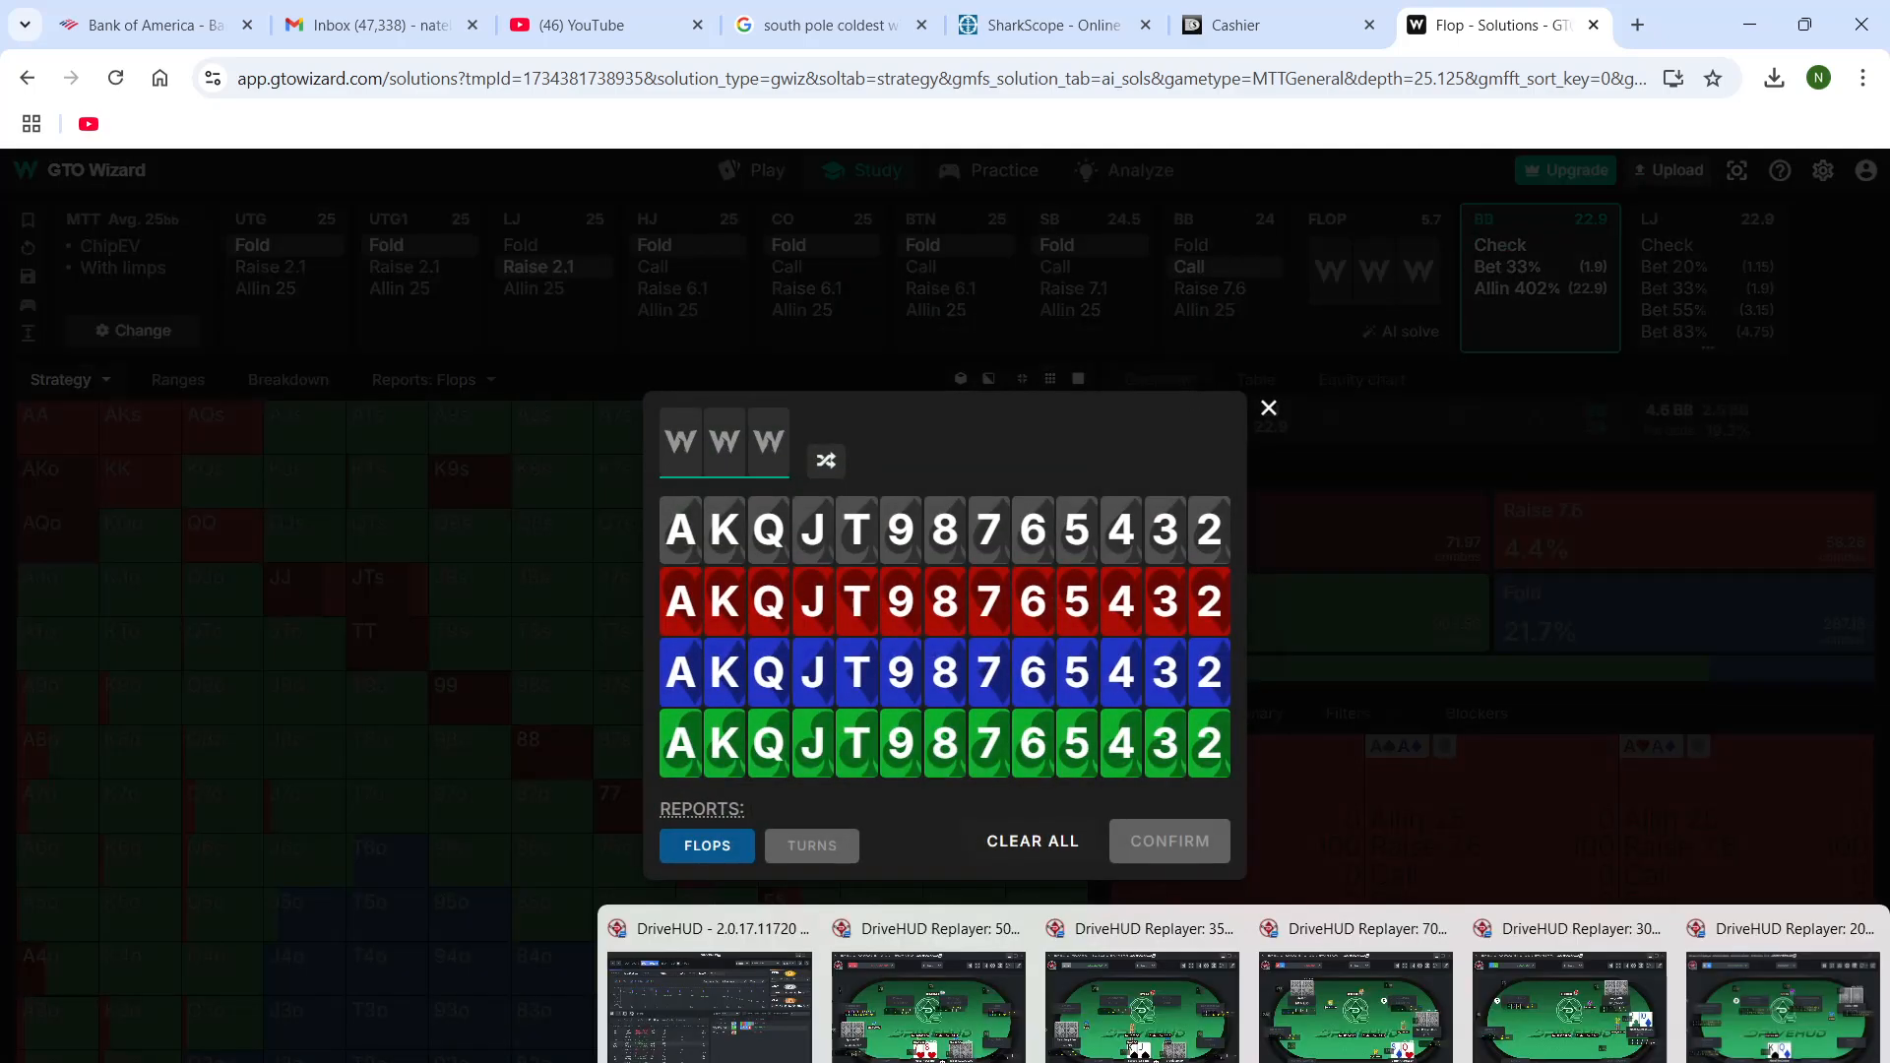
Reveal the KQo hand's flop in the DriveHUD replayer, and set the GTO Wizard flop to six of spades, queen of clubs, six of clubs
left_click(1615, 1029)
left_click(1804, 1058)
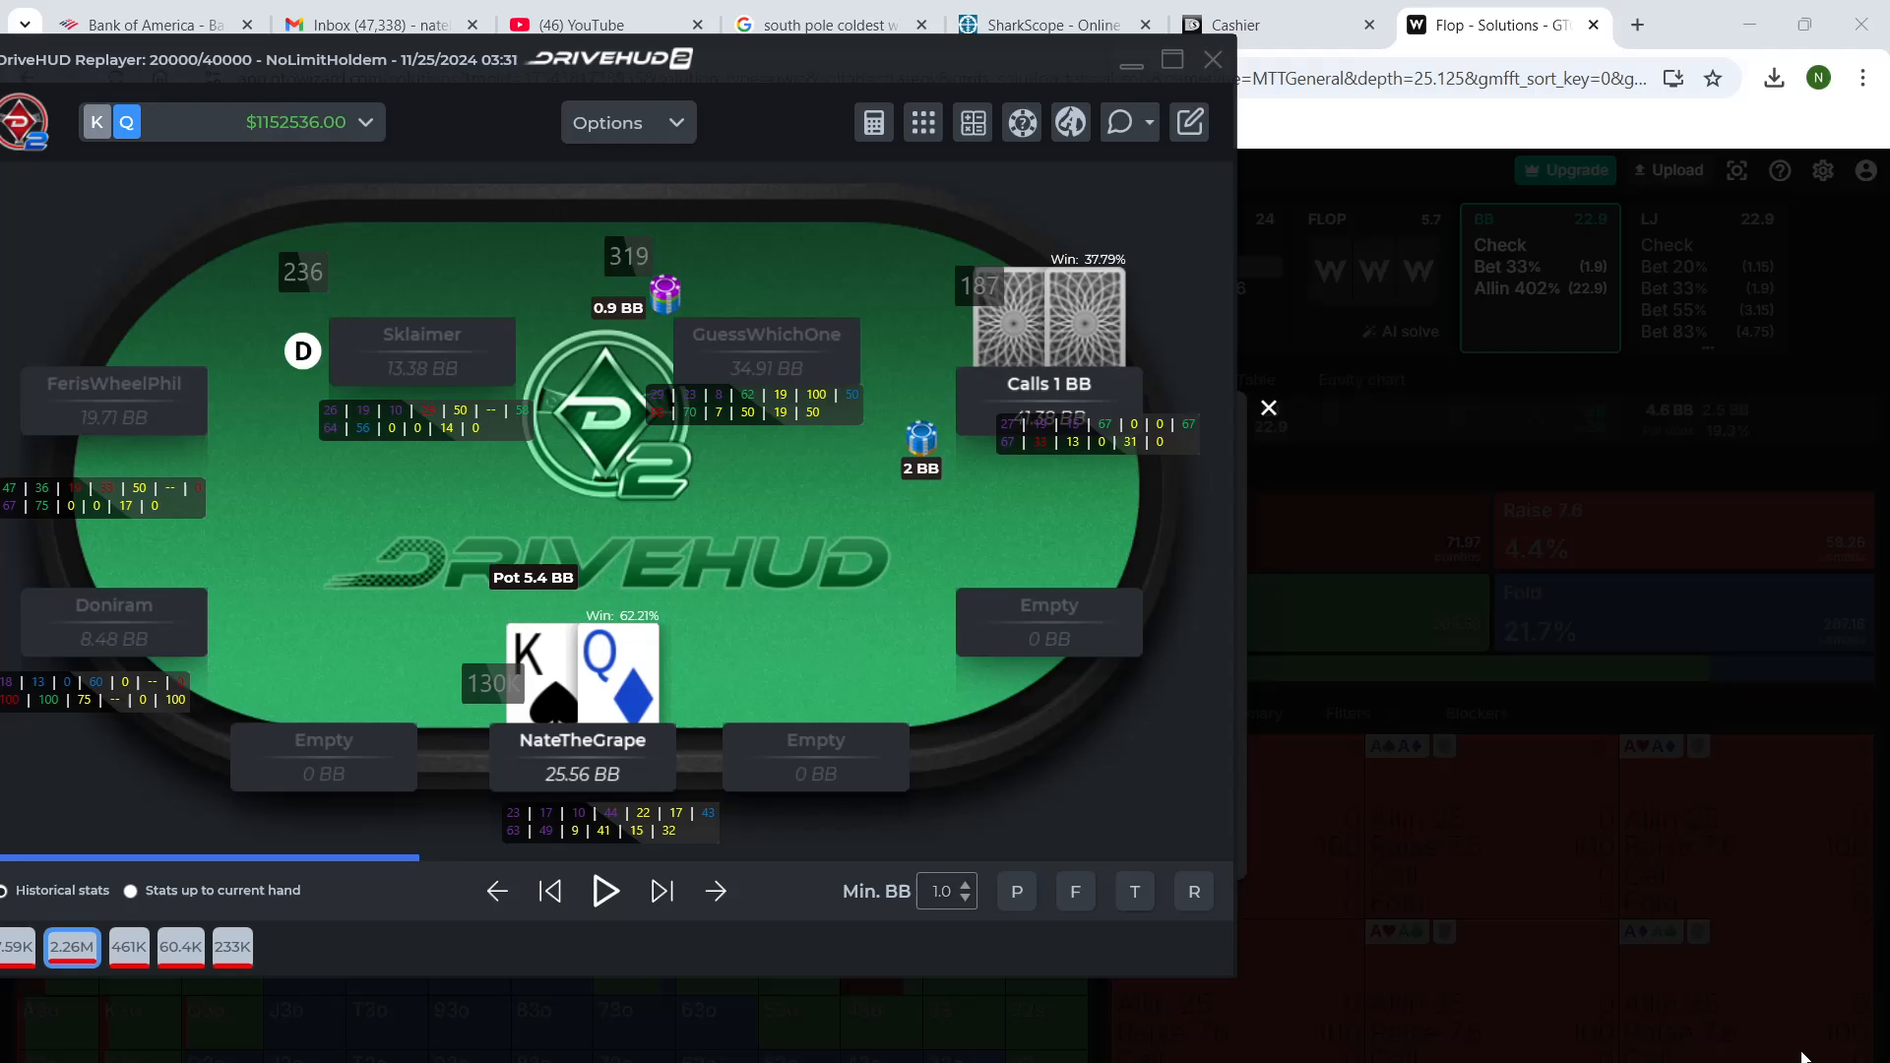
left_click(663, 891)
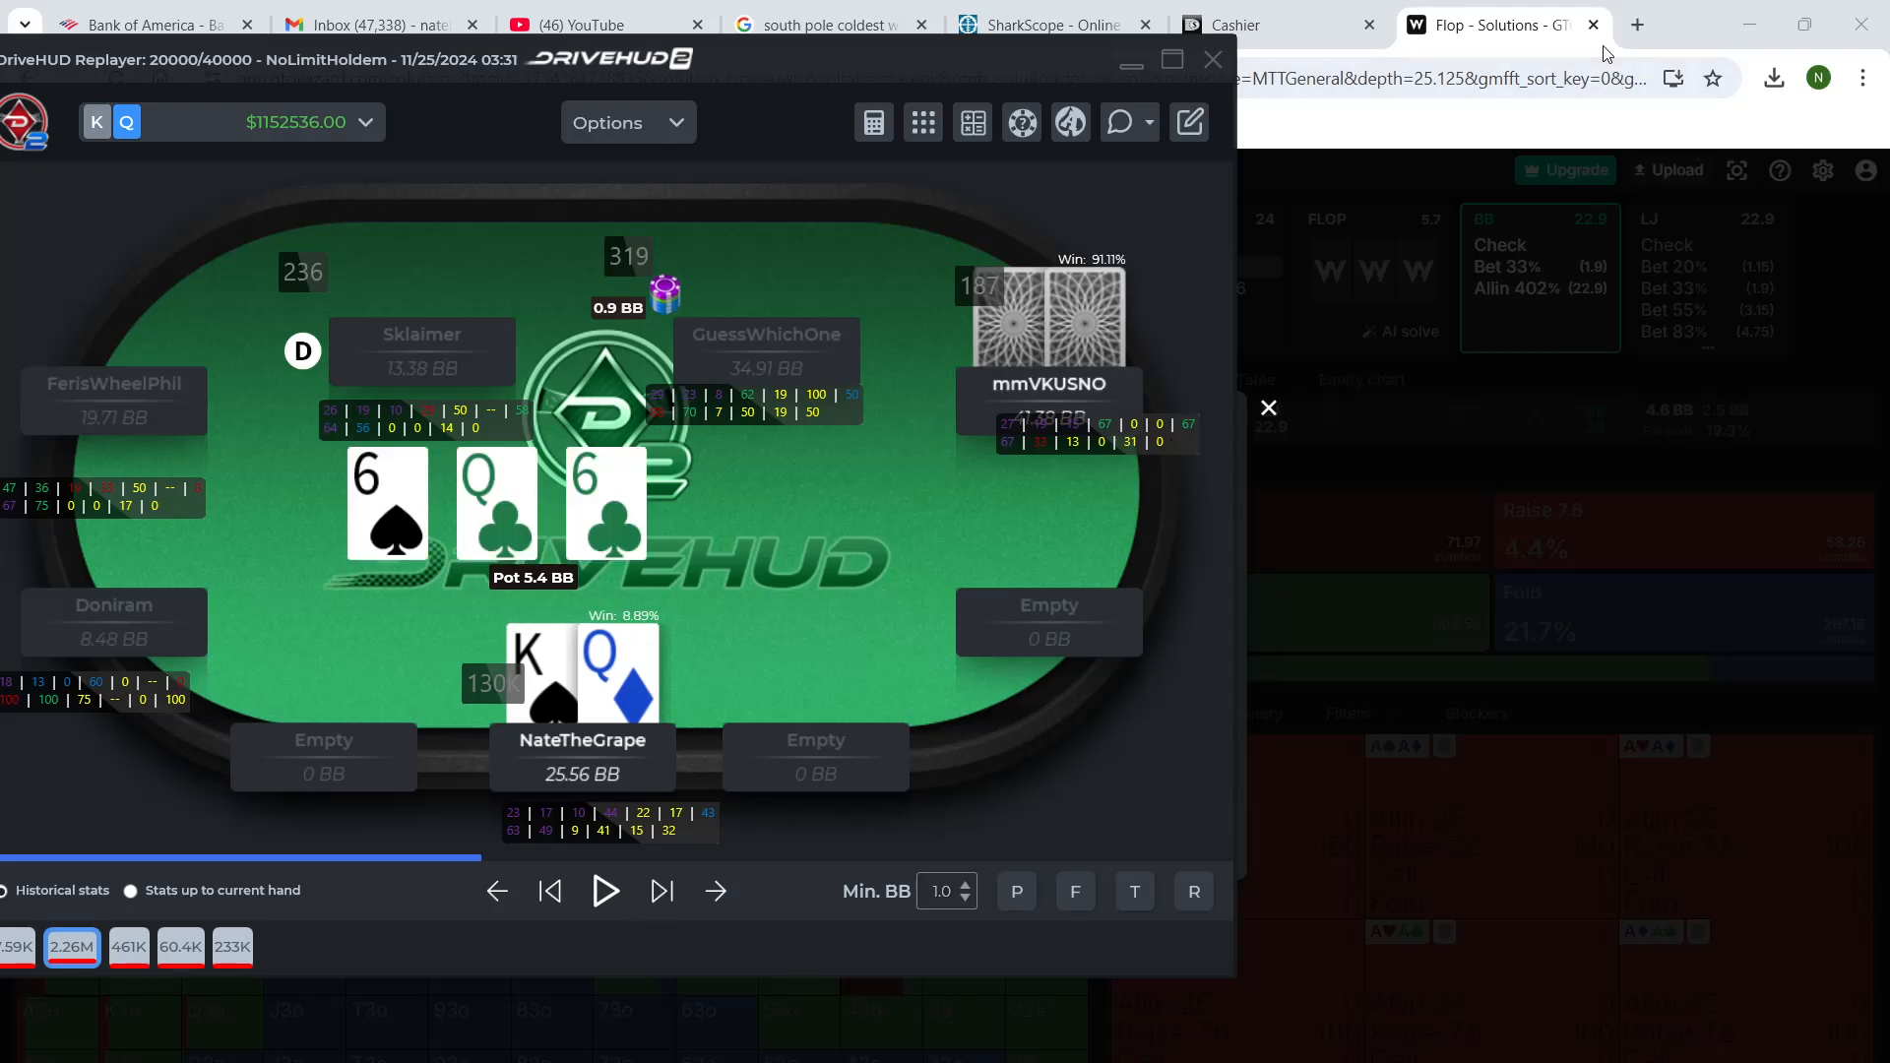
left_click(1700, 30)
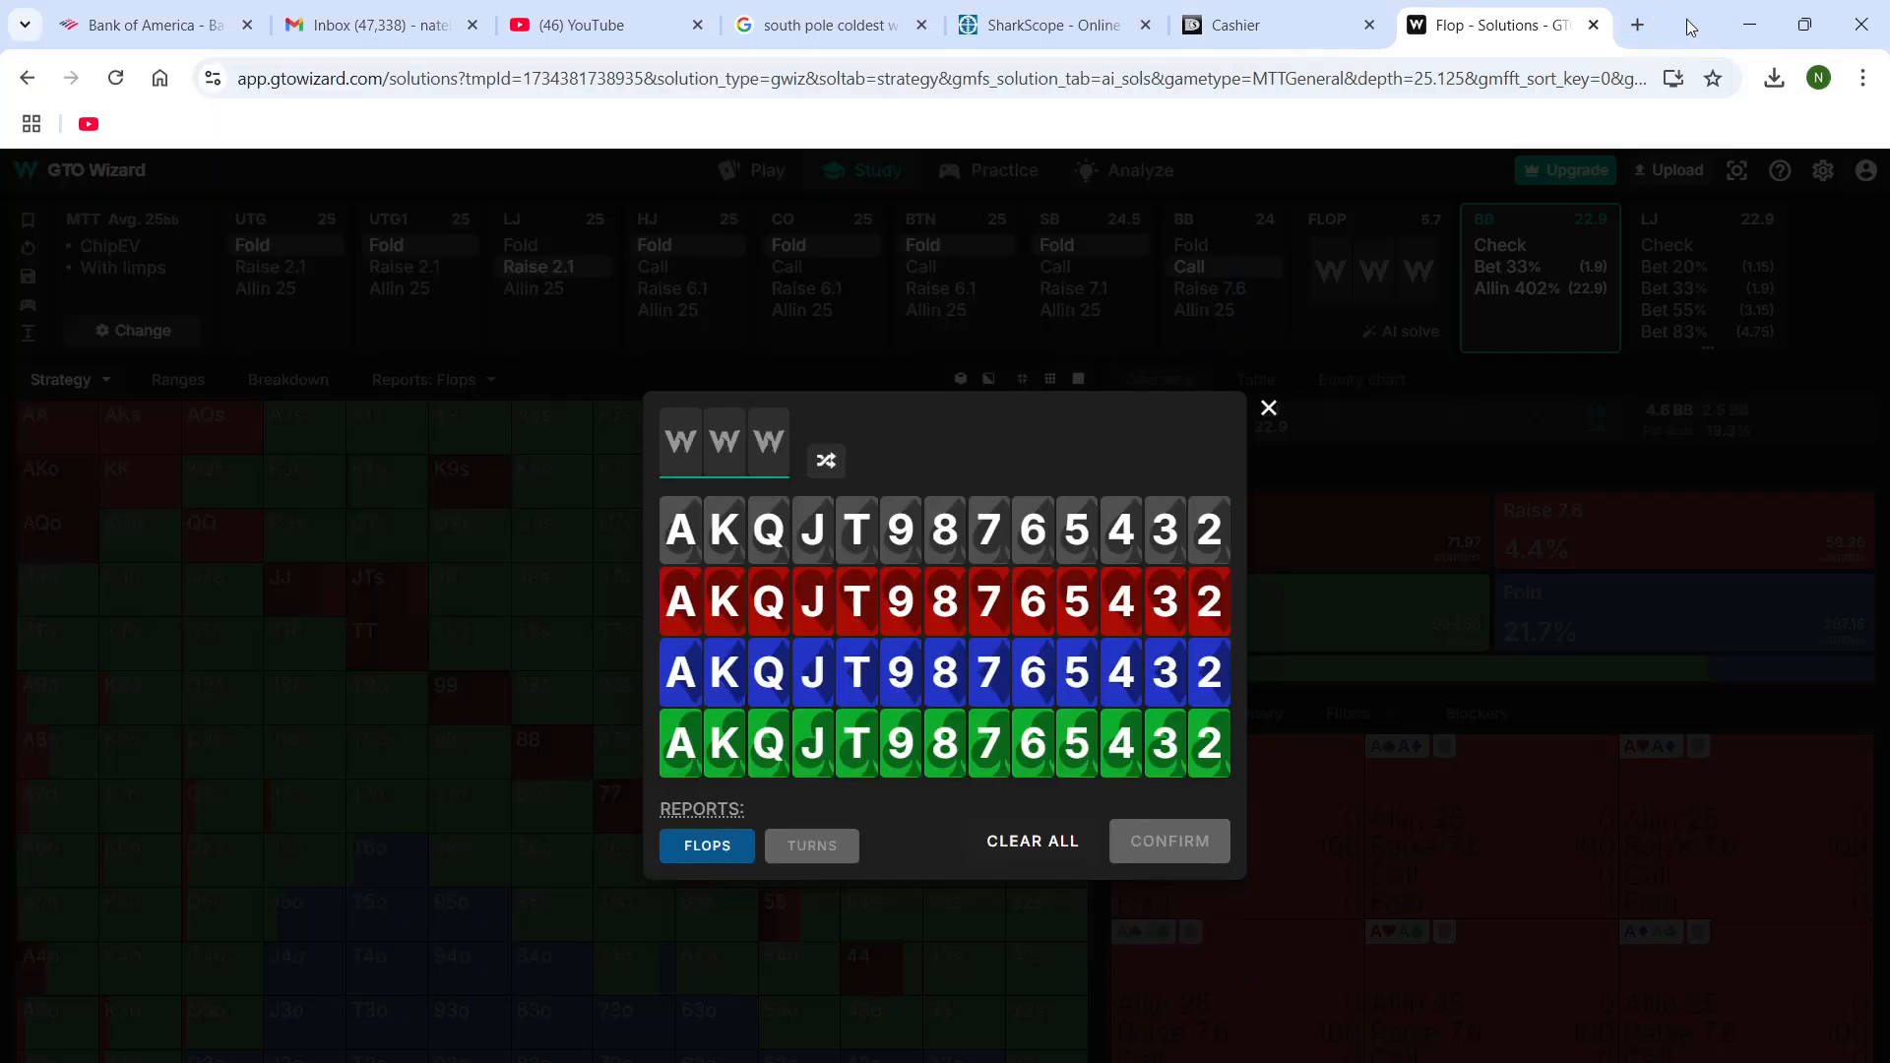
left_click(1041, 558)
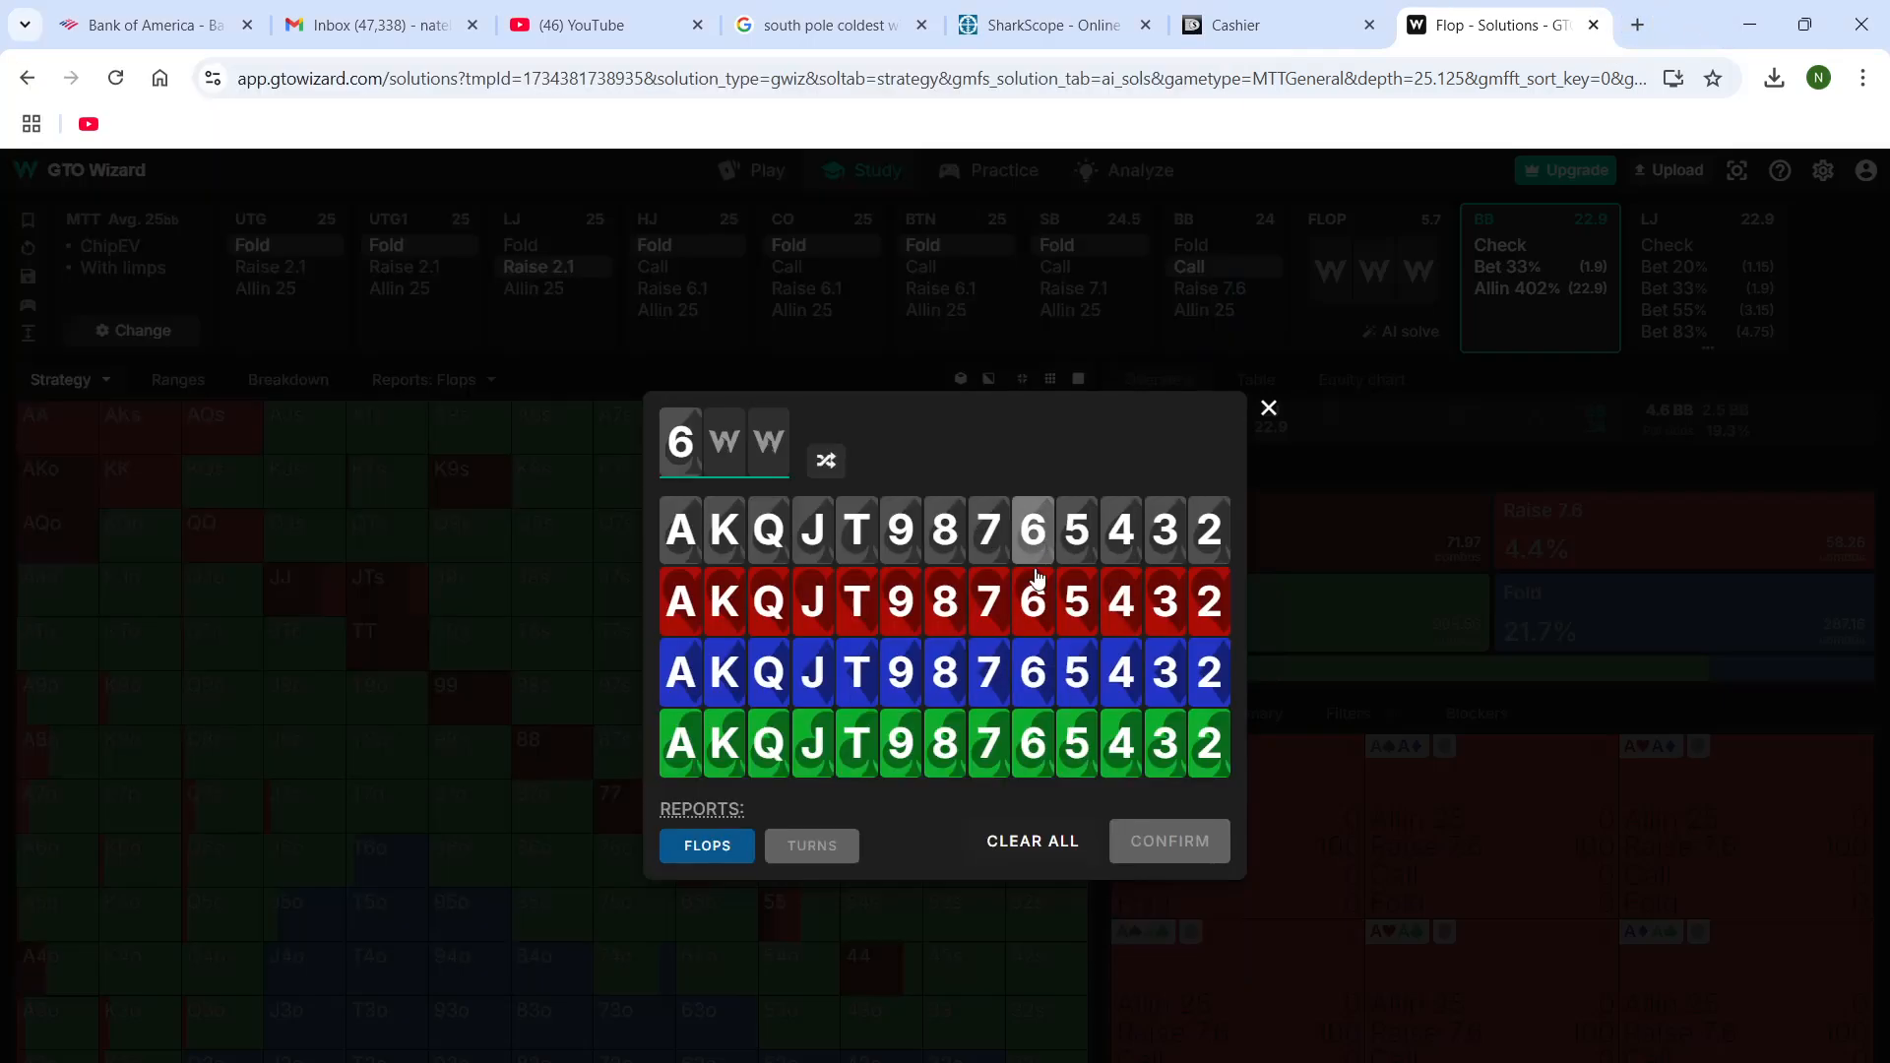
left_click(769, 744)
left_click(1033, 744)
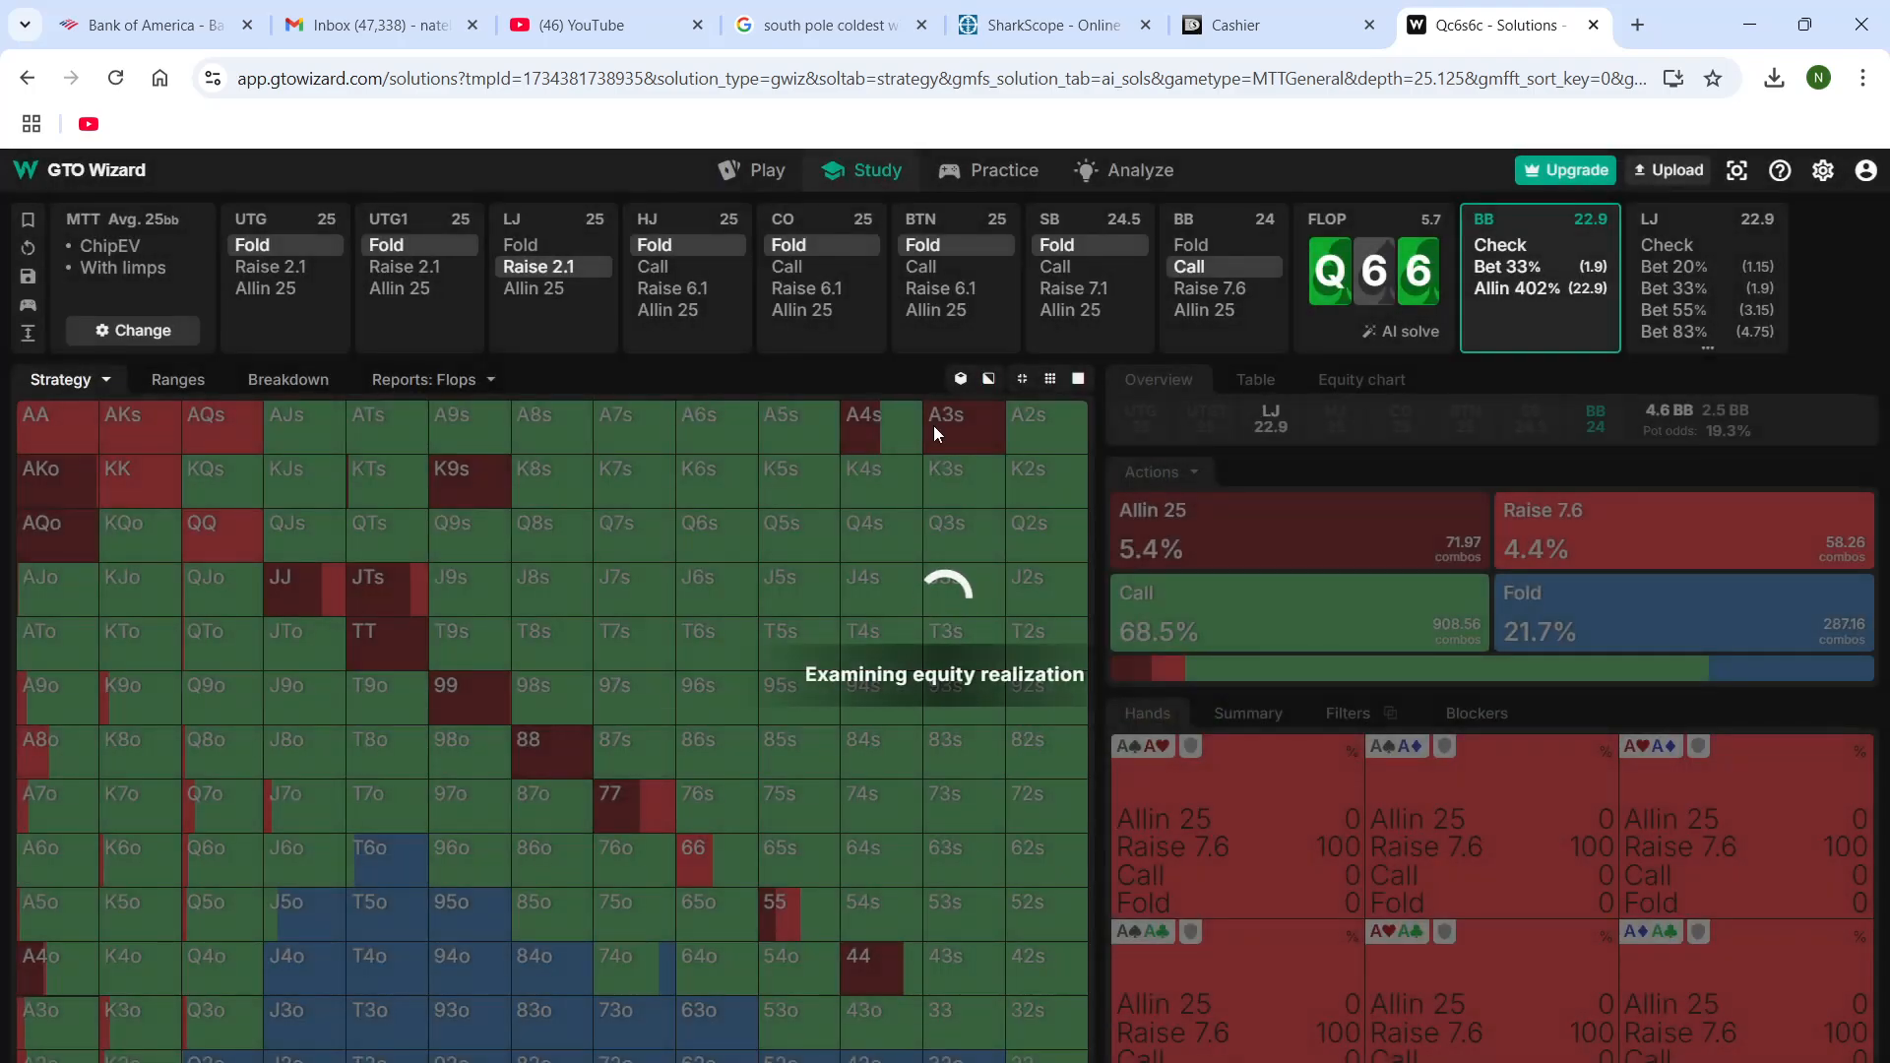
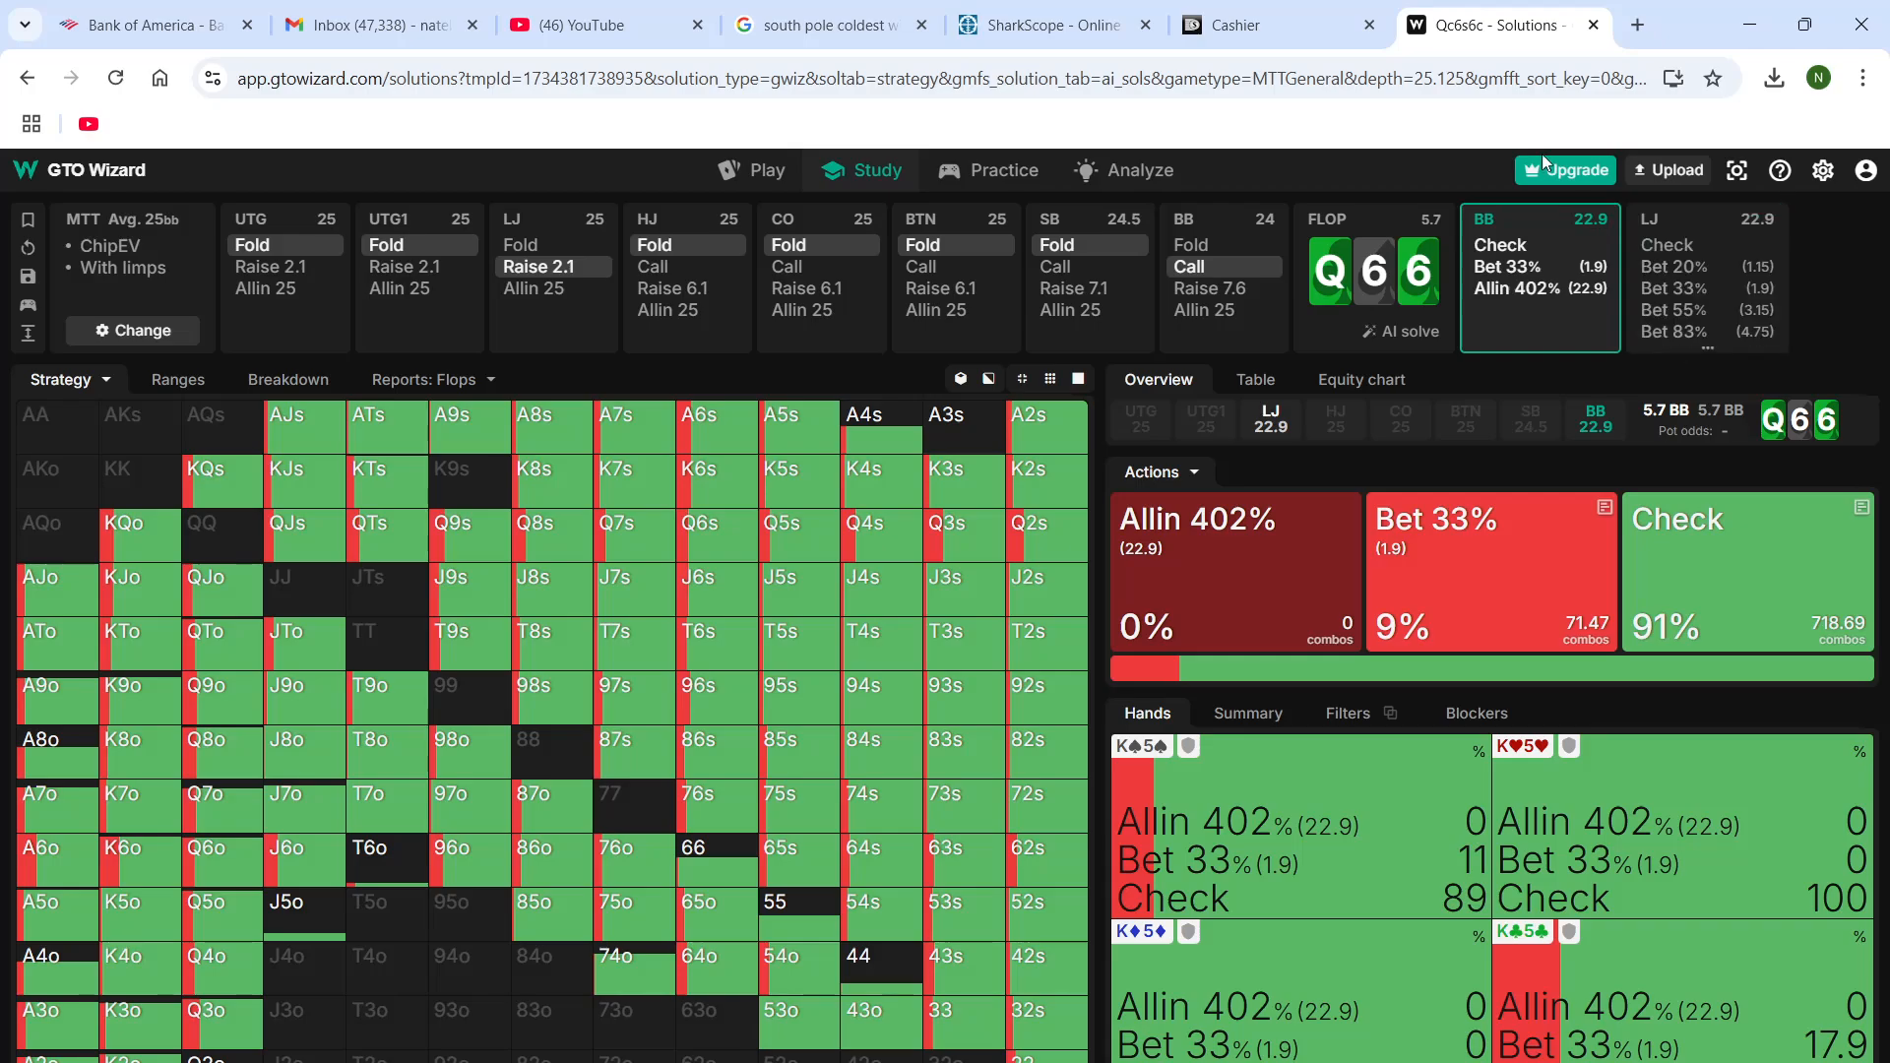
Have the BB check the flop, and step through the KQo hand's flop bet in the DriveHUD replayer before returning to GTO Wizard
left_click(1529, 255)
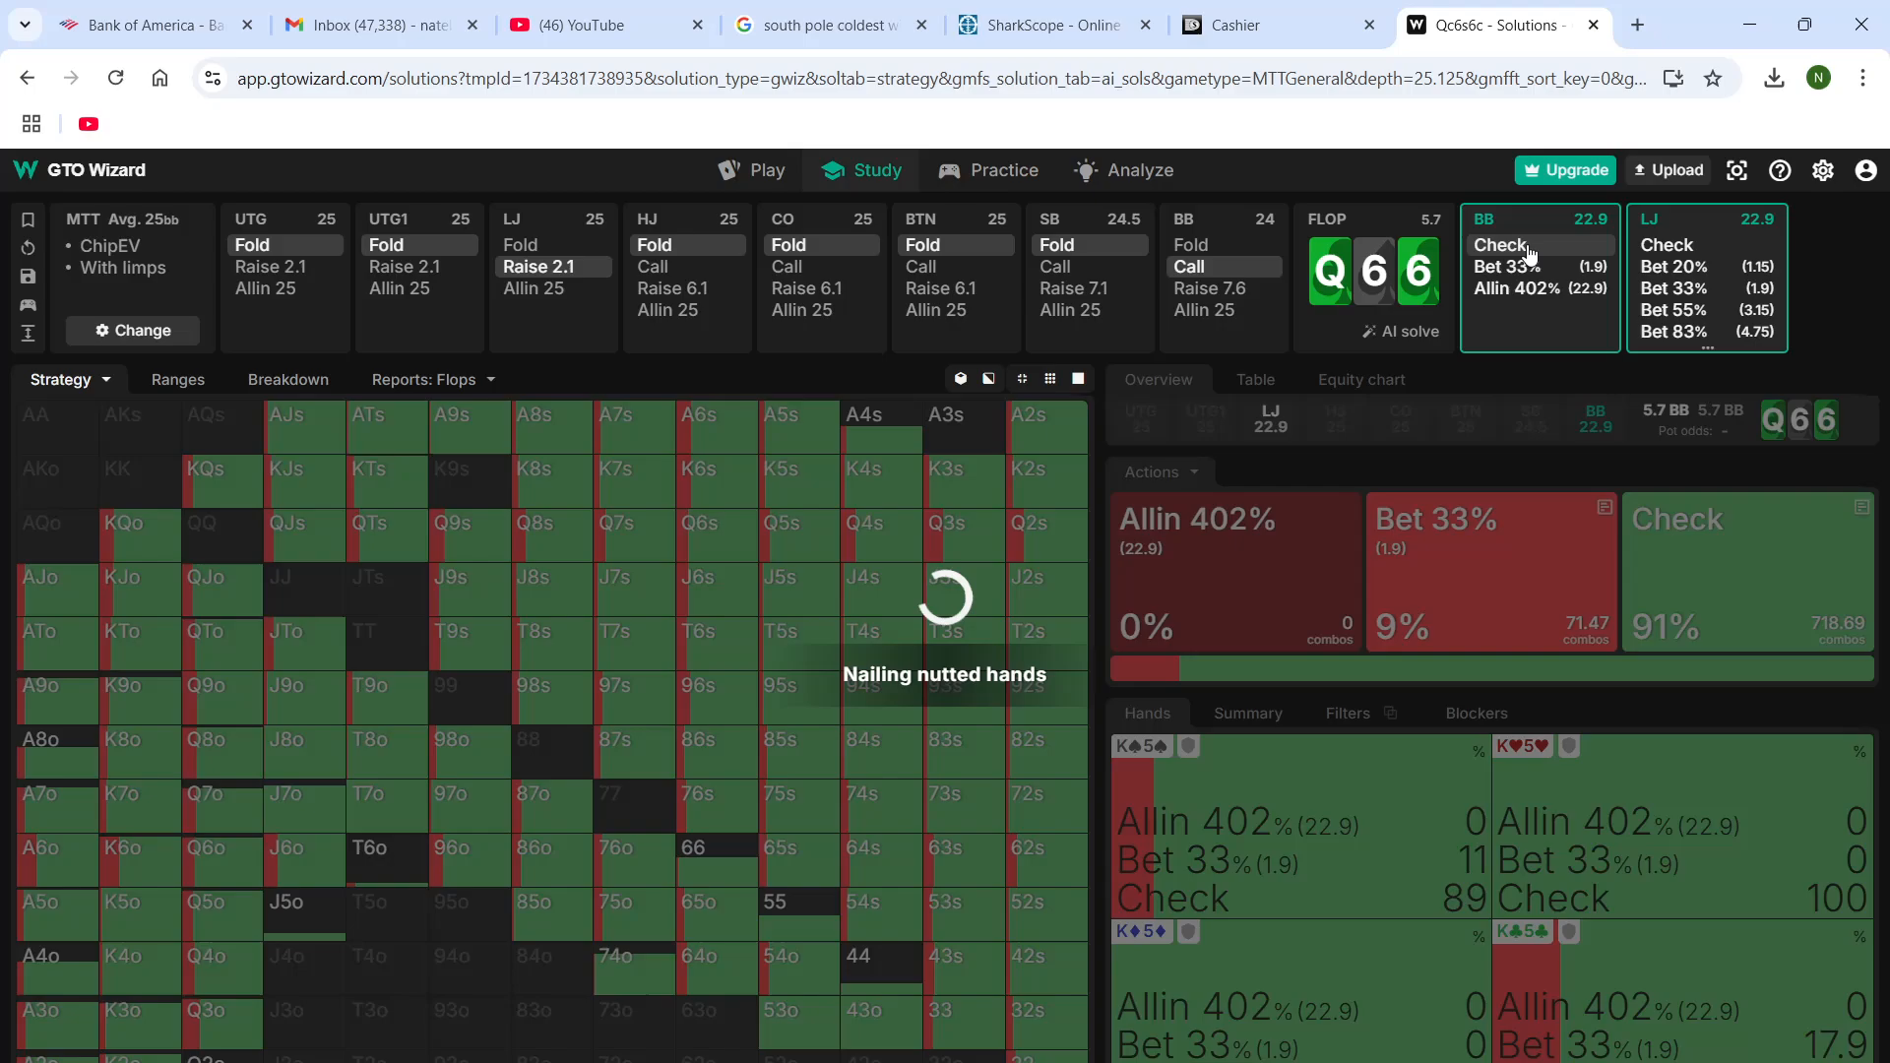
mouse_move(1410, 1061)
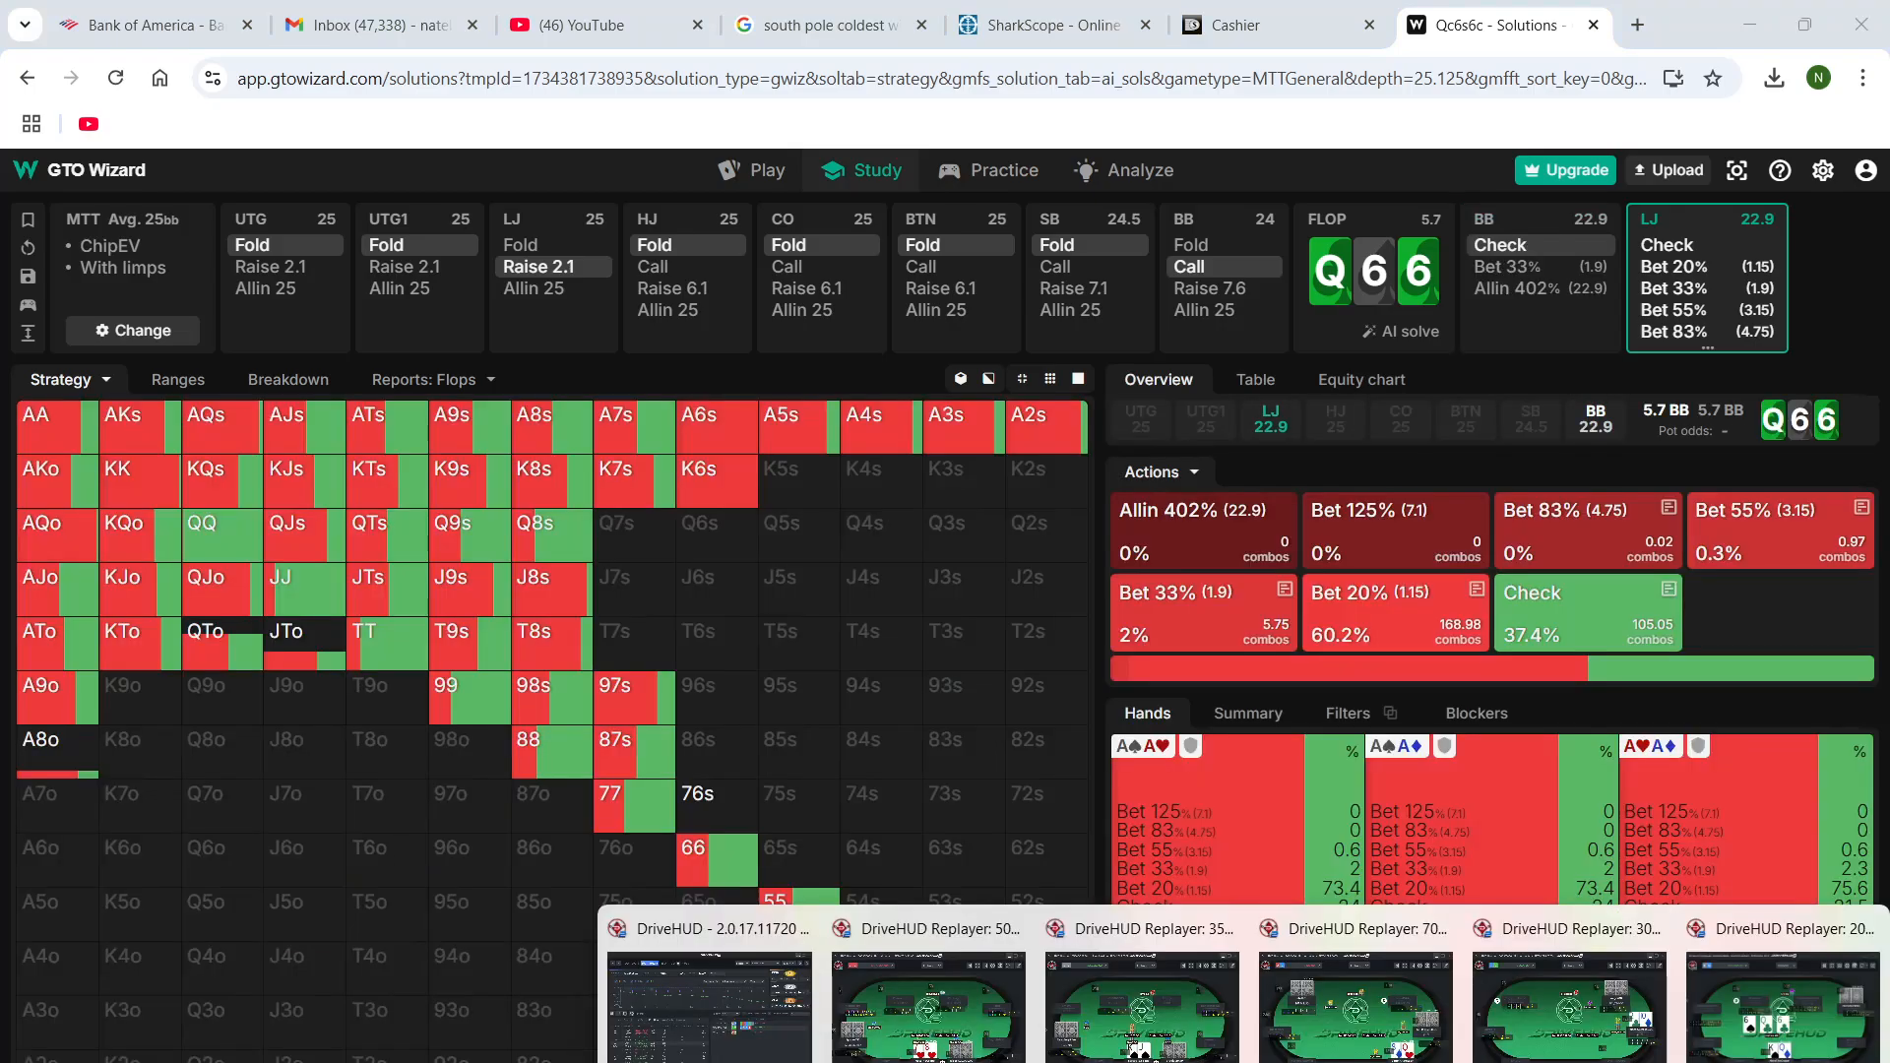
left_click(1780, 1004)
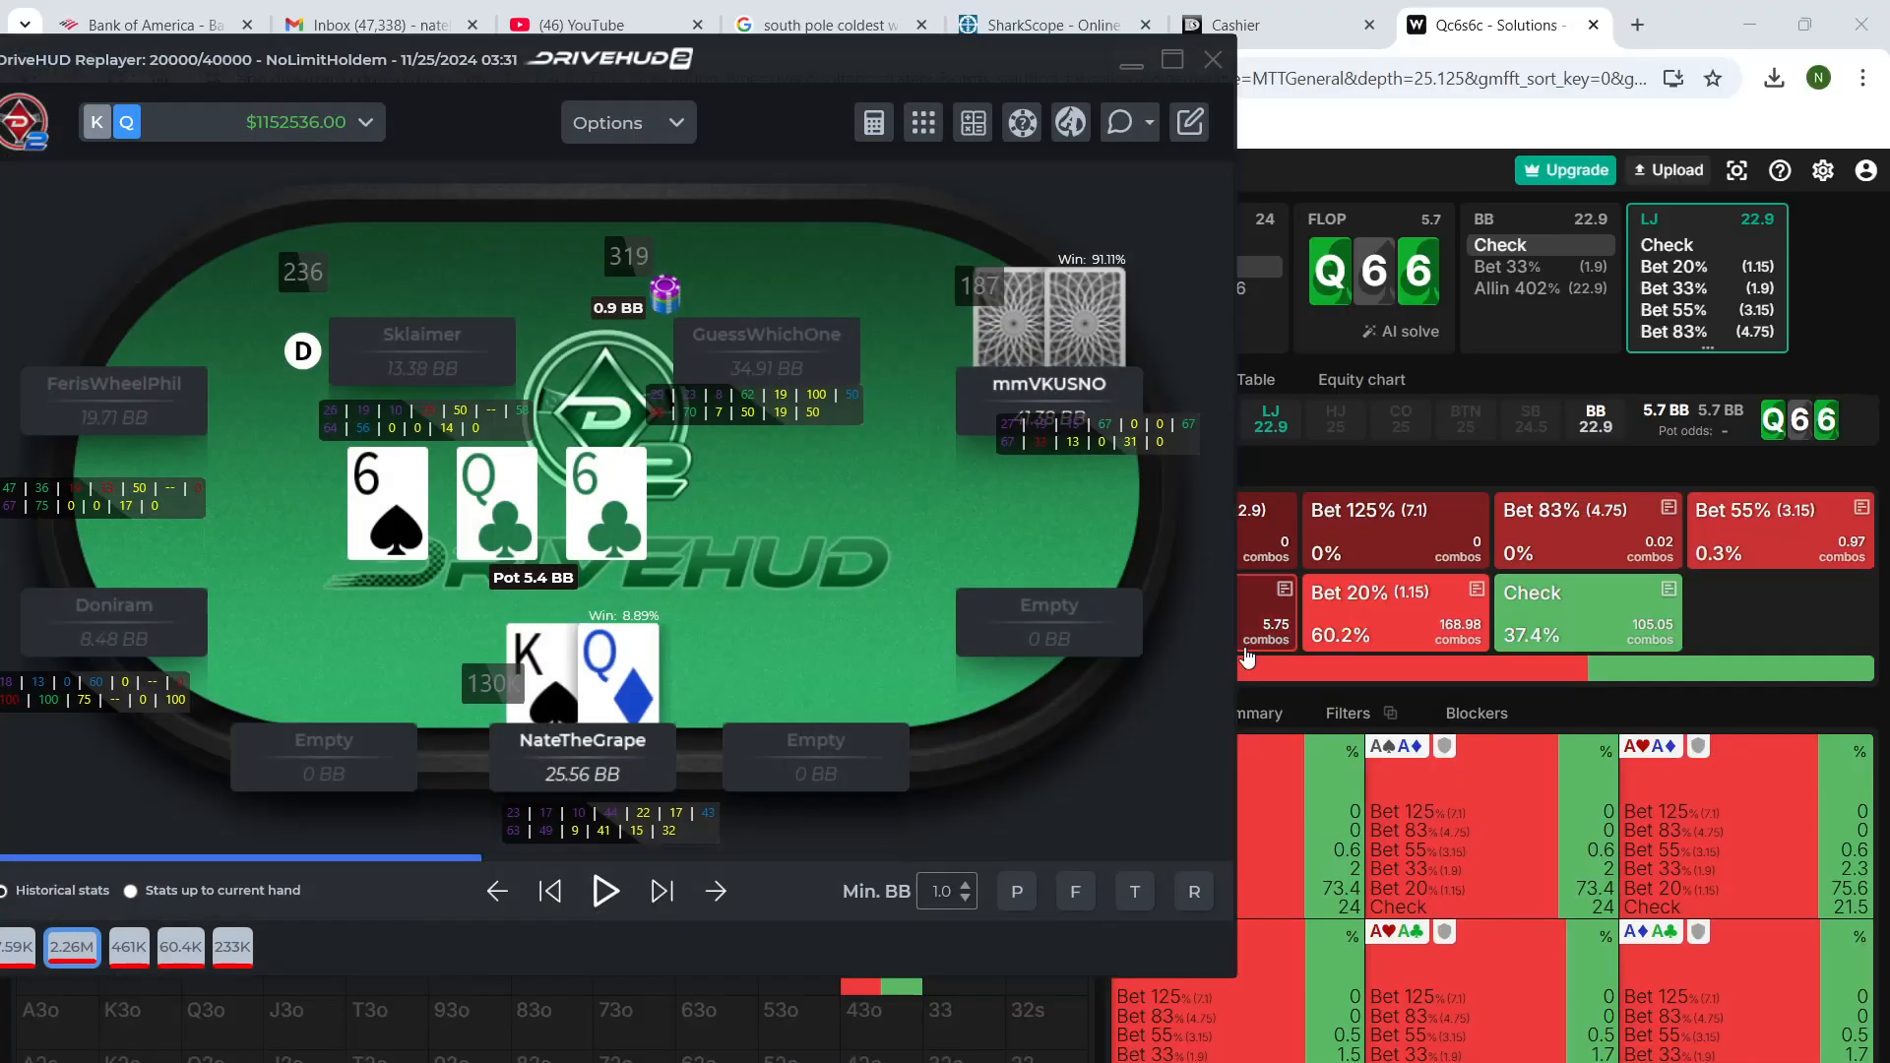
left_click(665, 898)
left_click(663, 895)
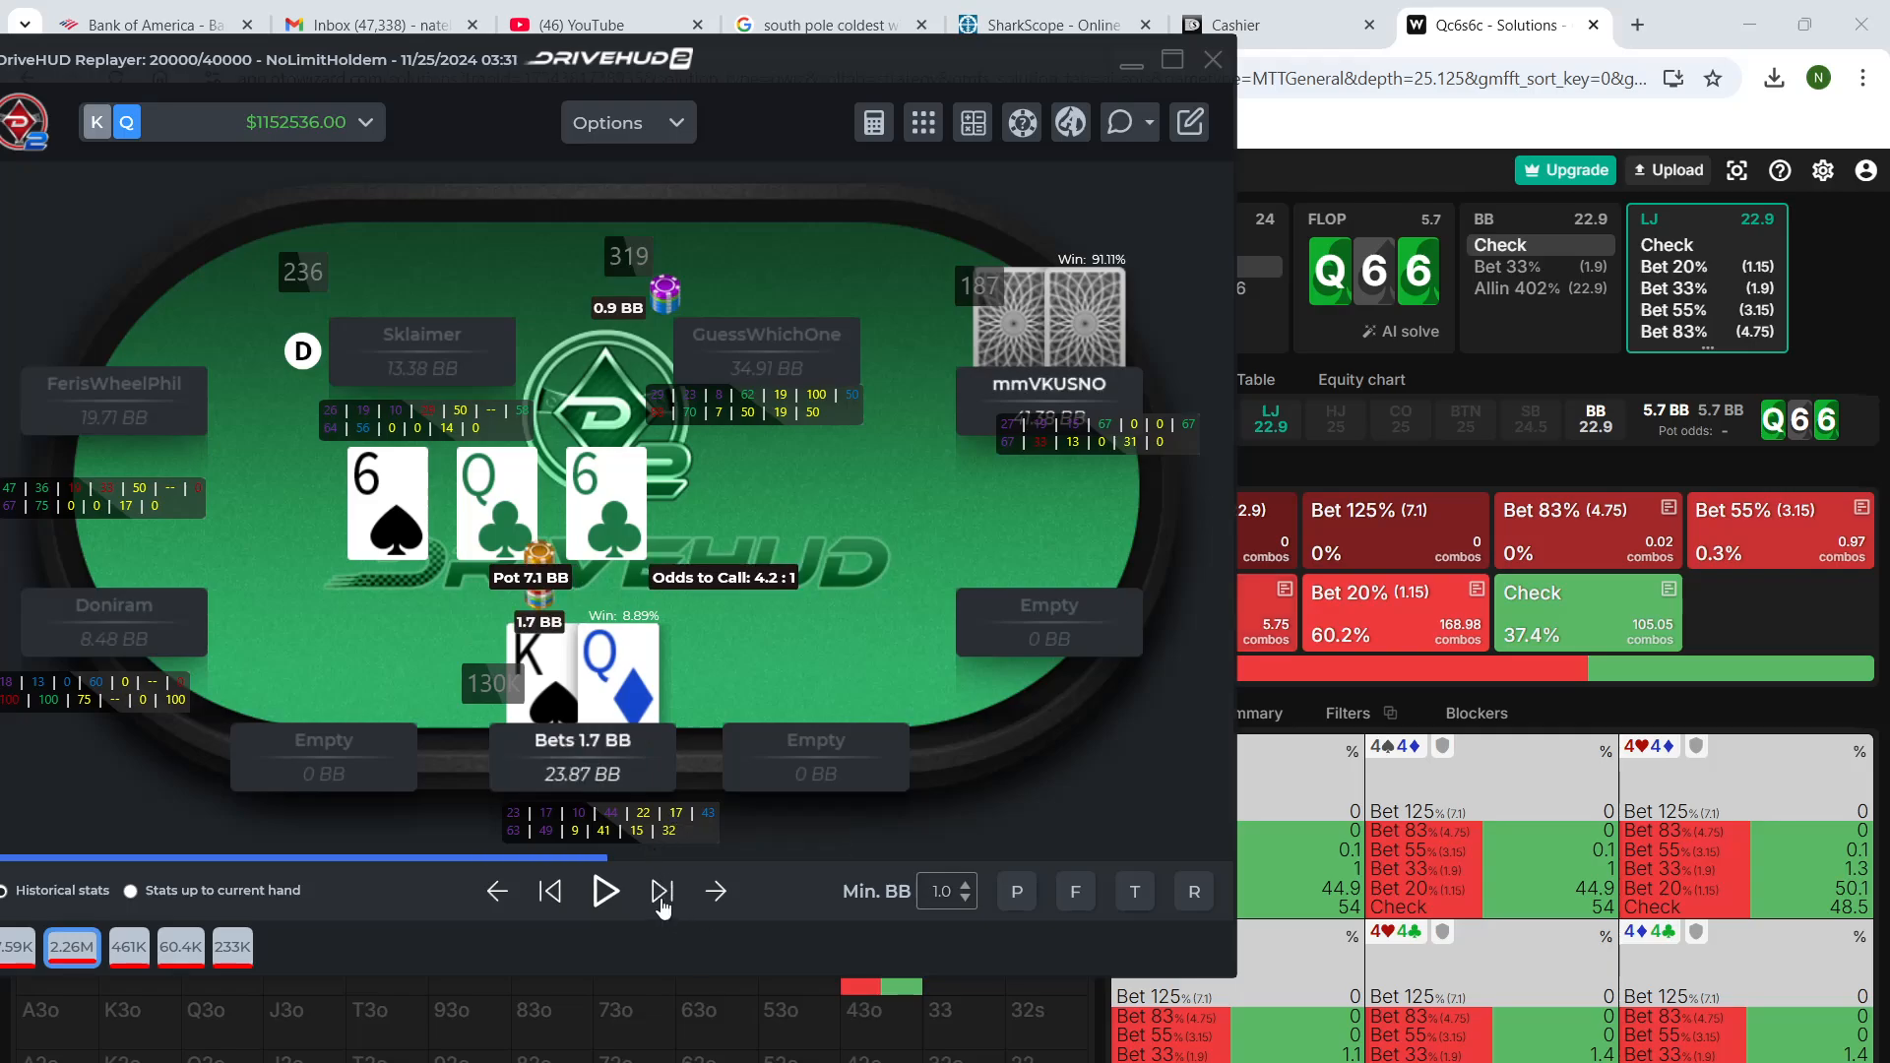
left_click(544, 894)
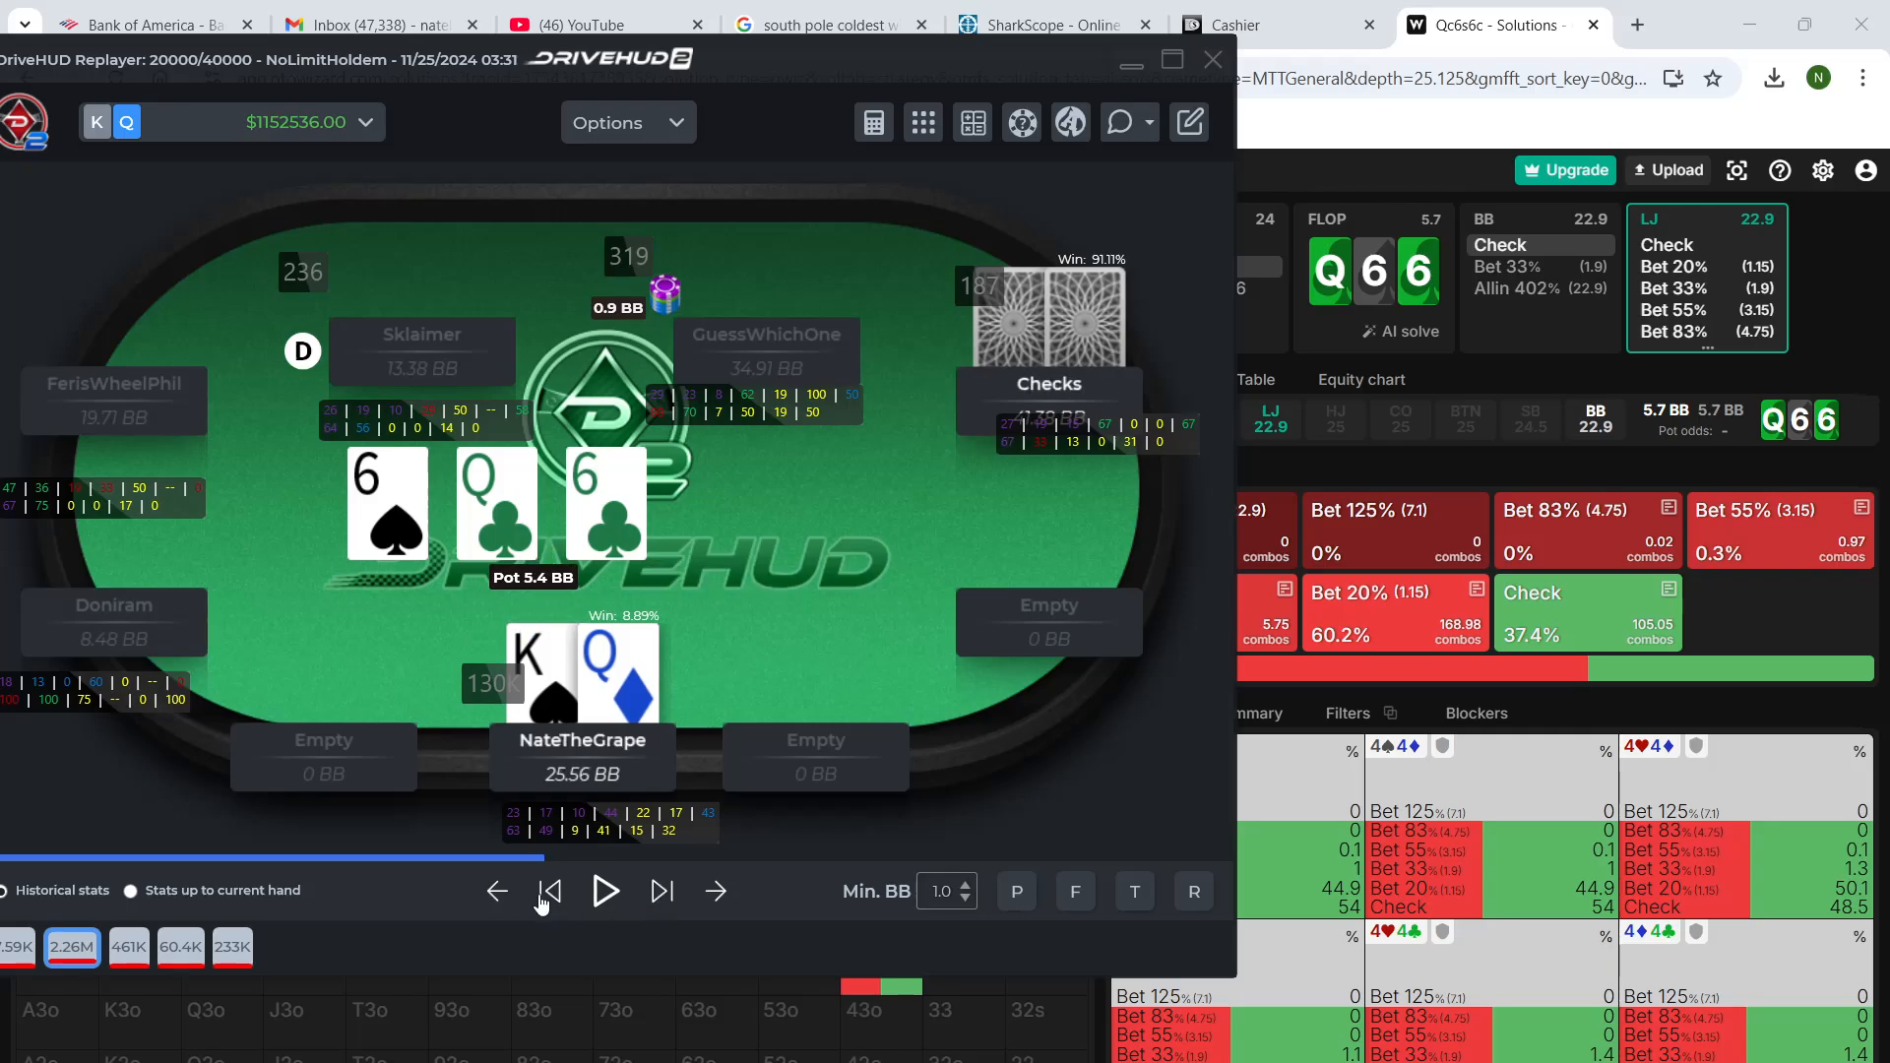
left_click(1693, 16)
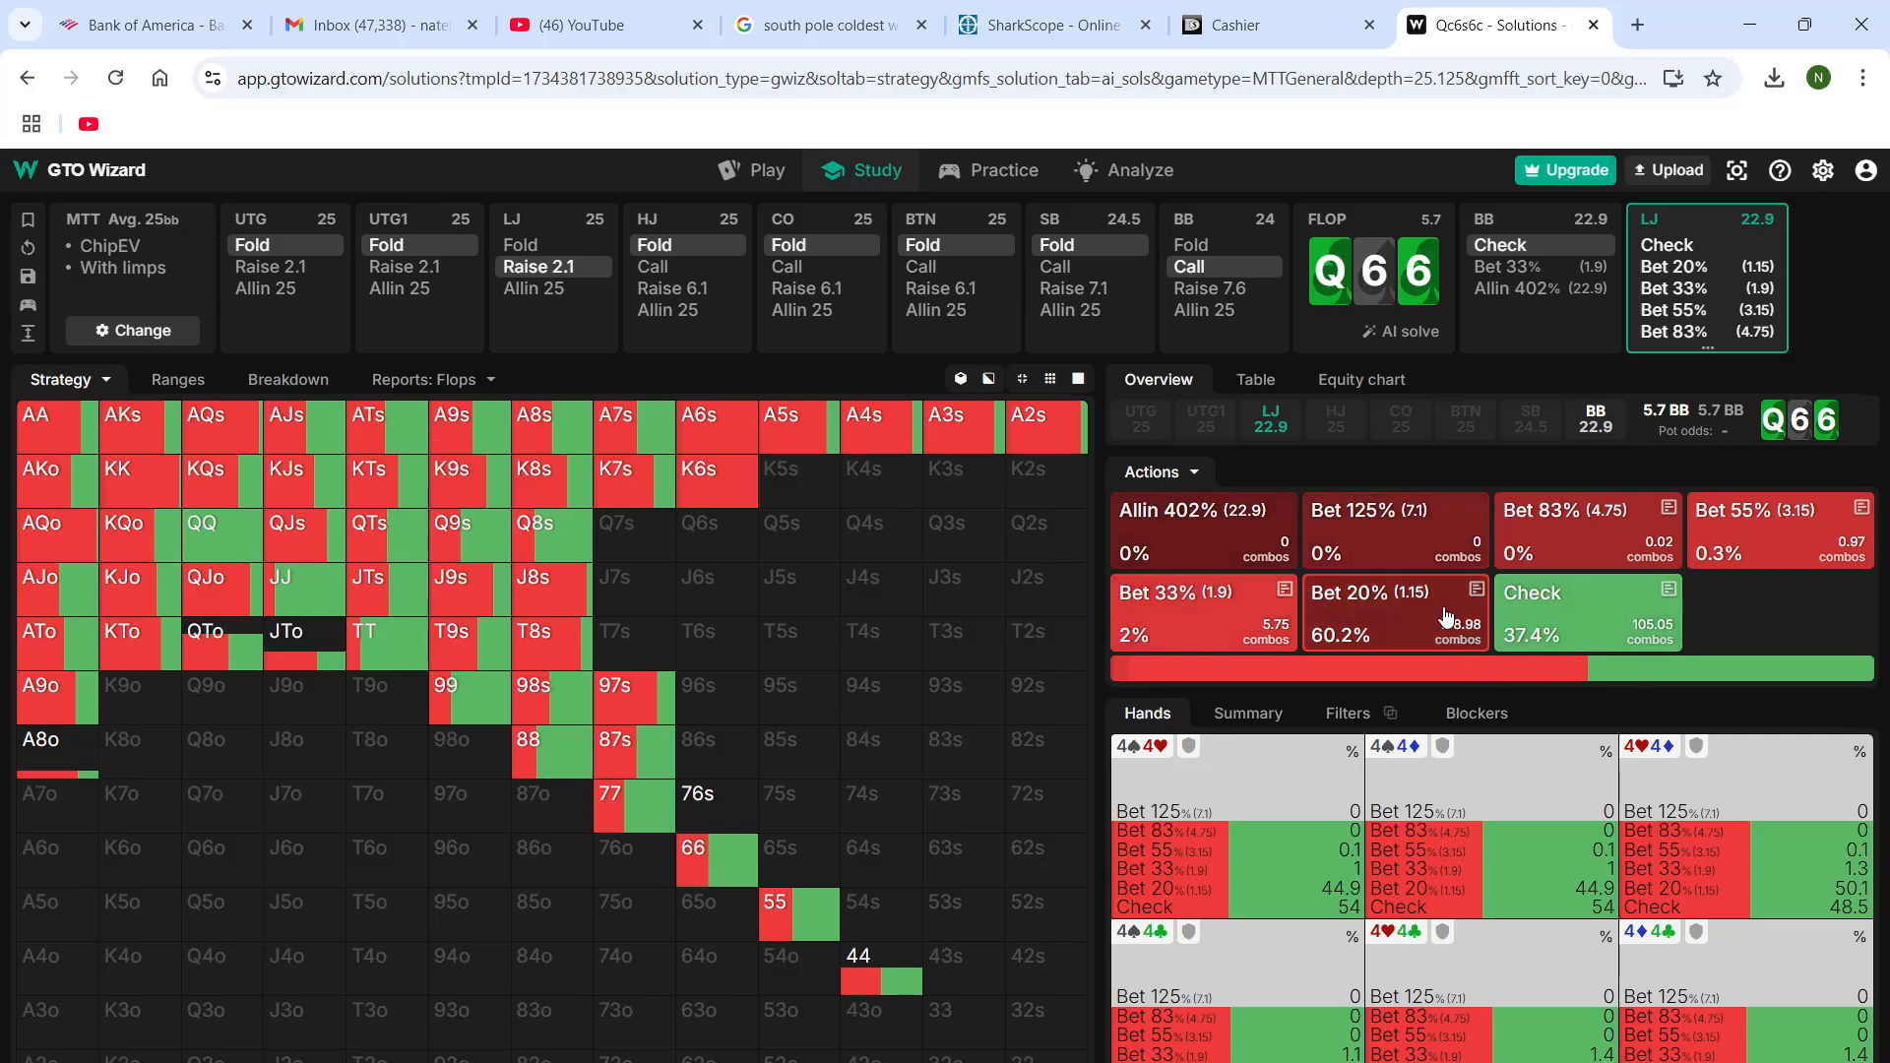
Examine the LJ's 33% bet hands and its response to a BB 33% lead, and restore the BB's flop check
left_click(1200, 617)
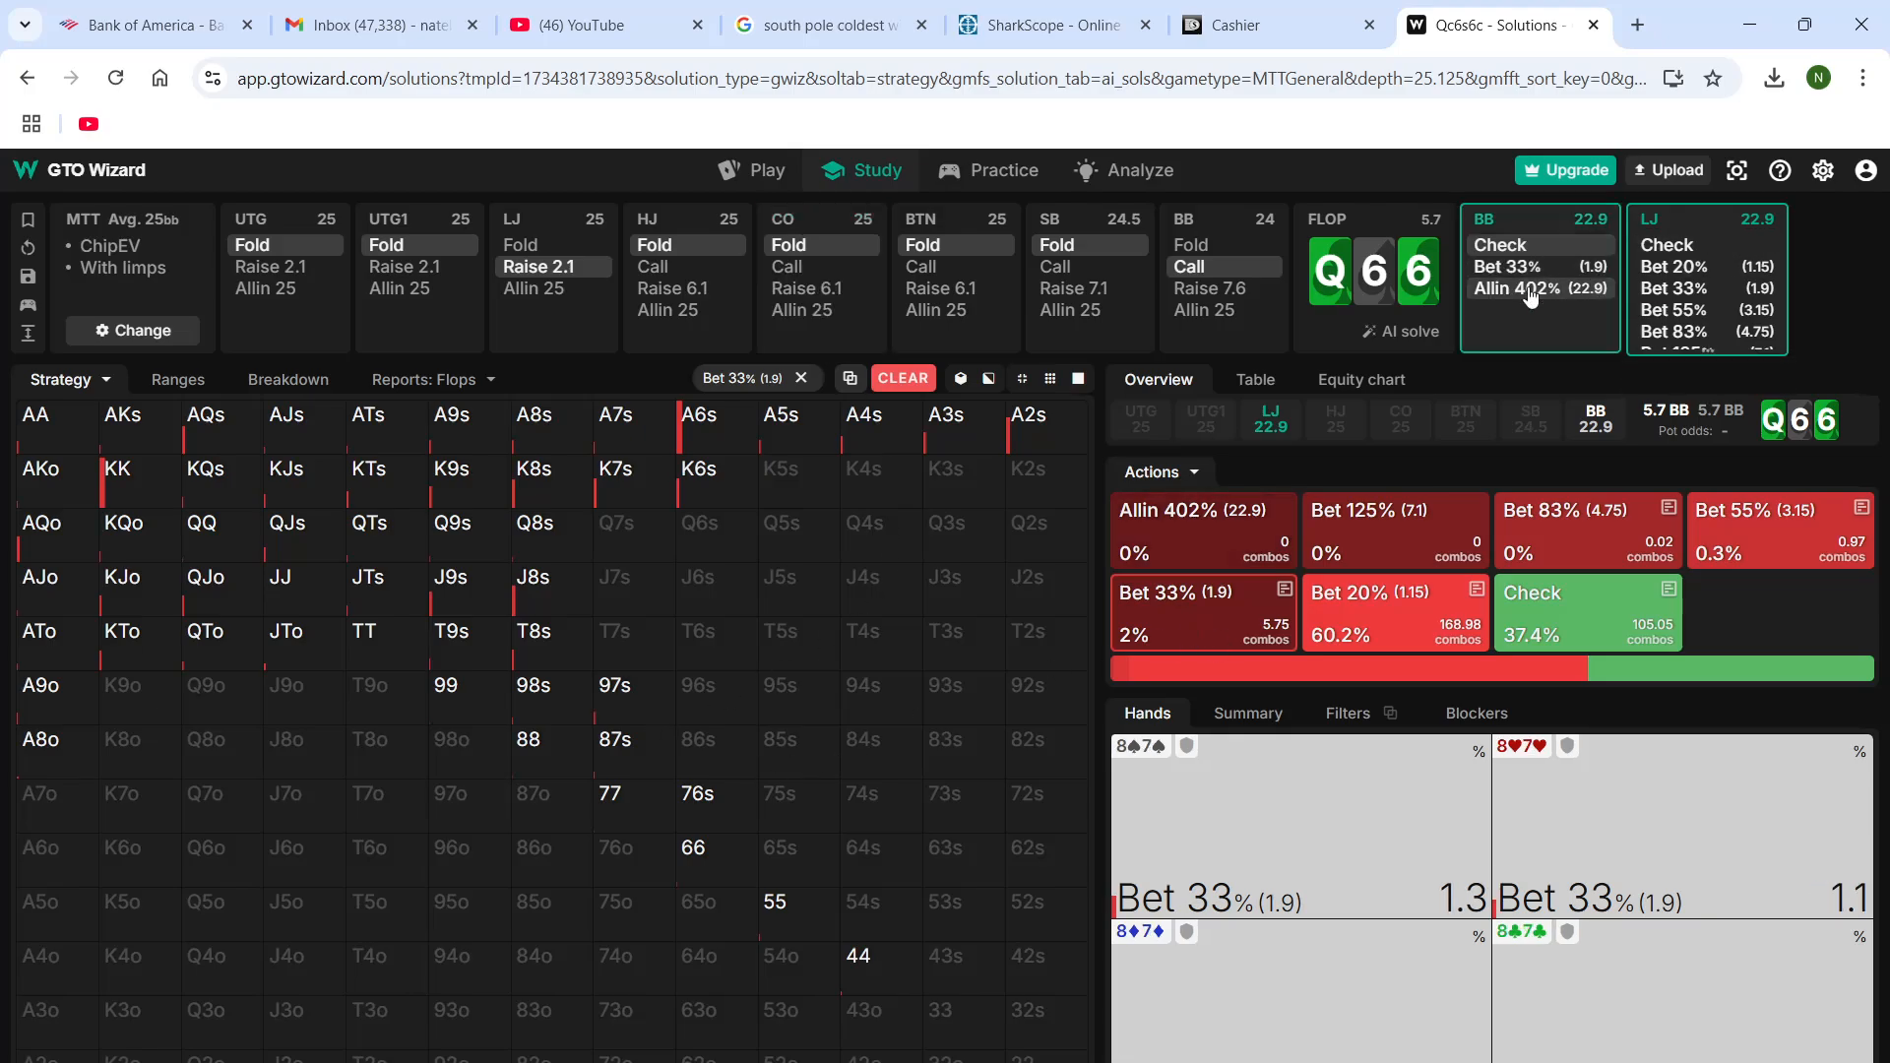
left_click(1228, 591)
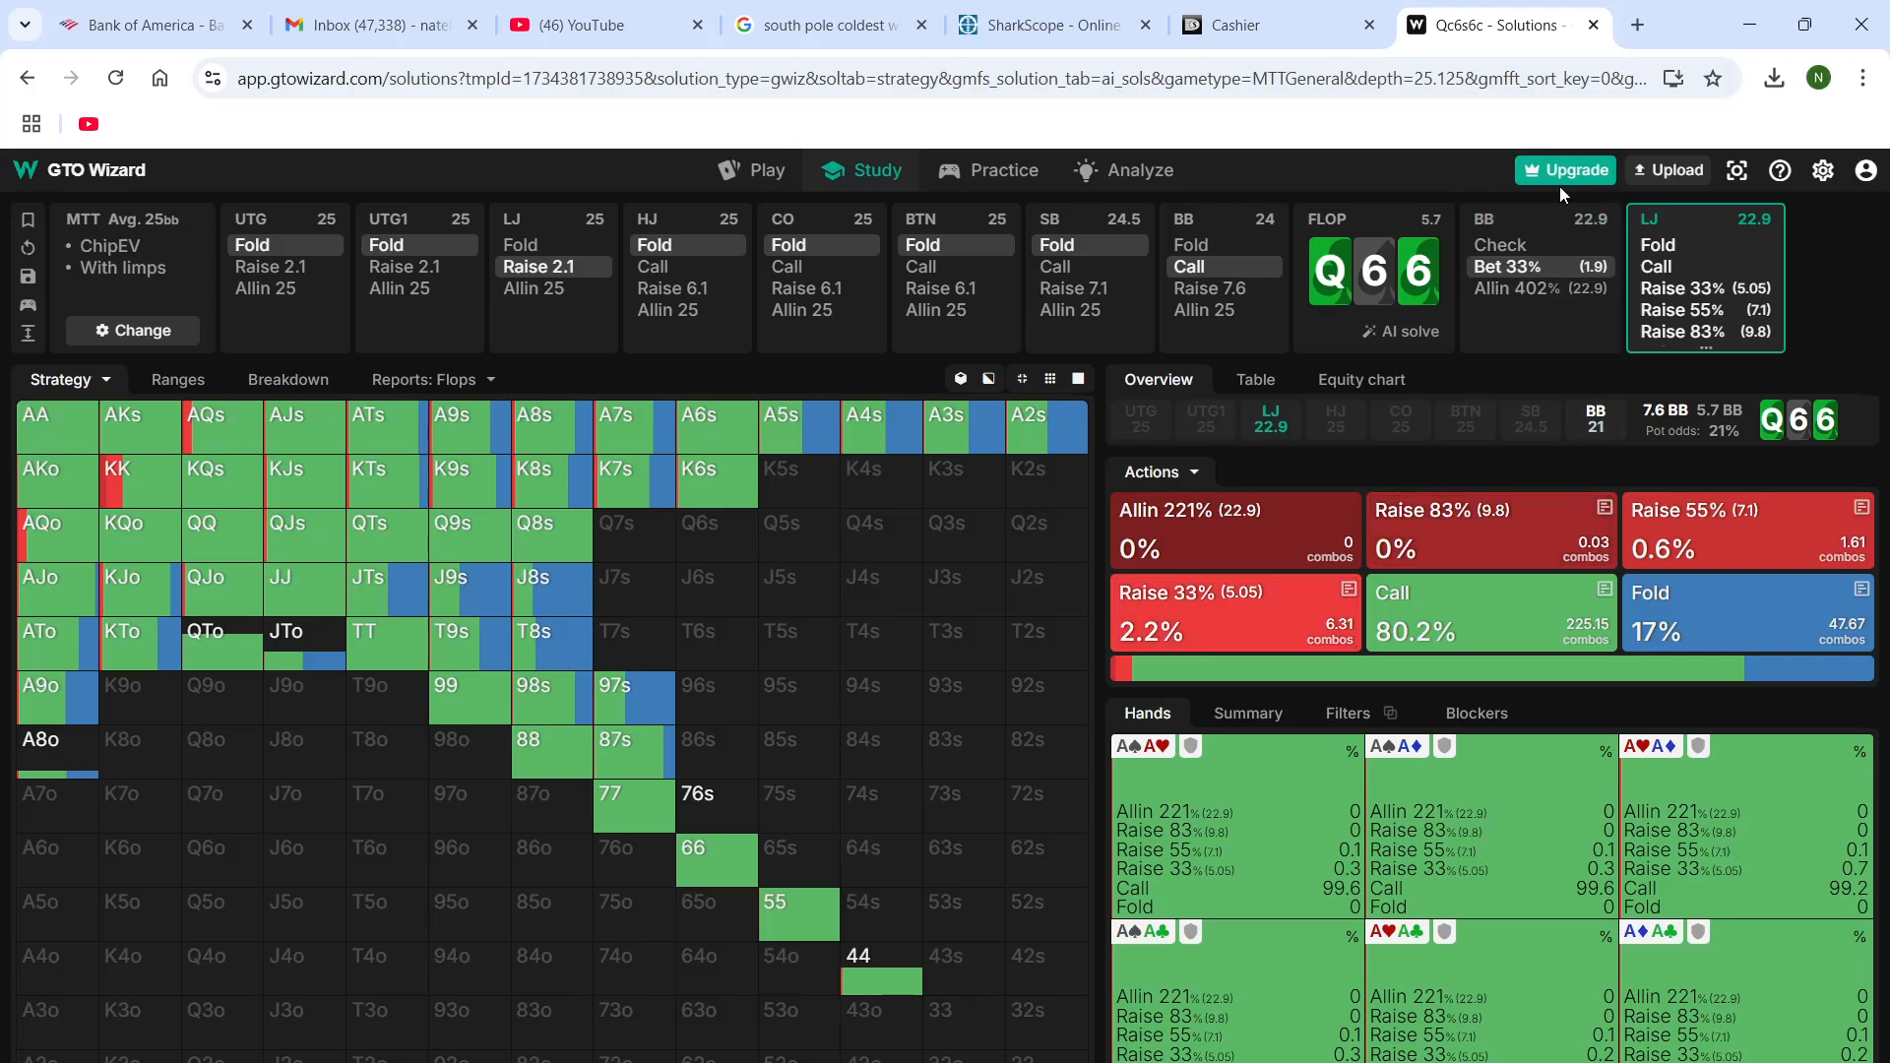
left_click(1539, 228)
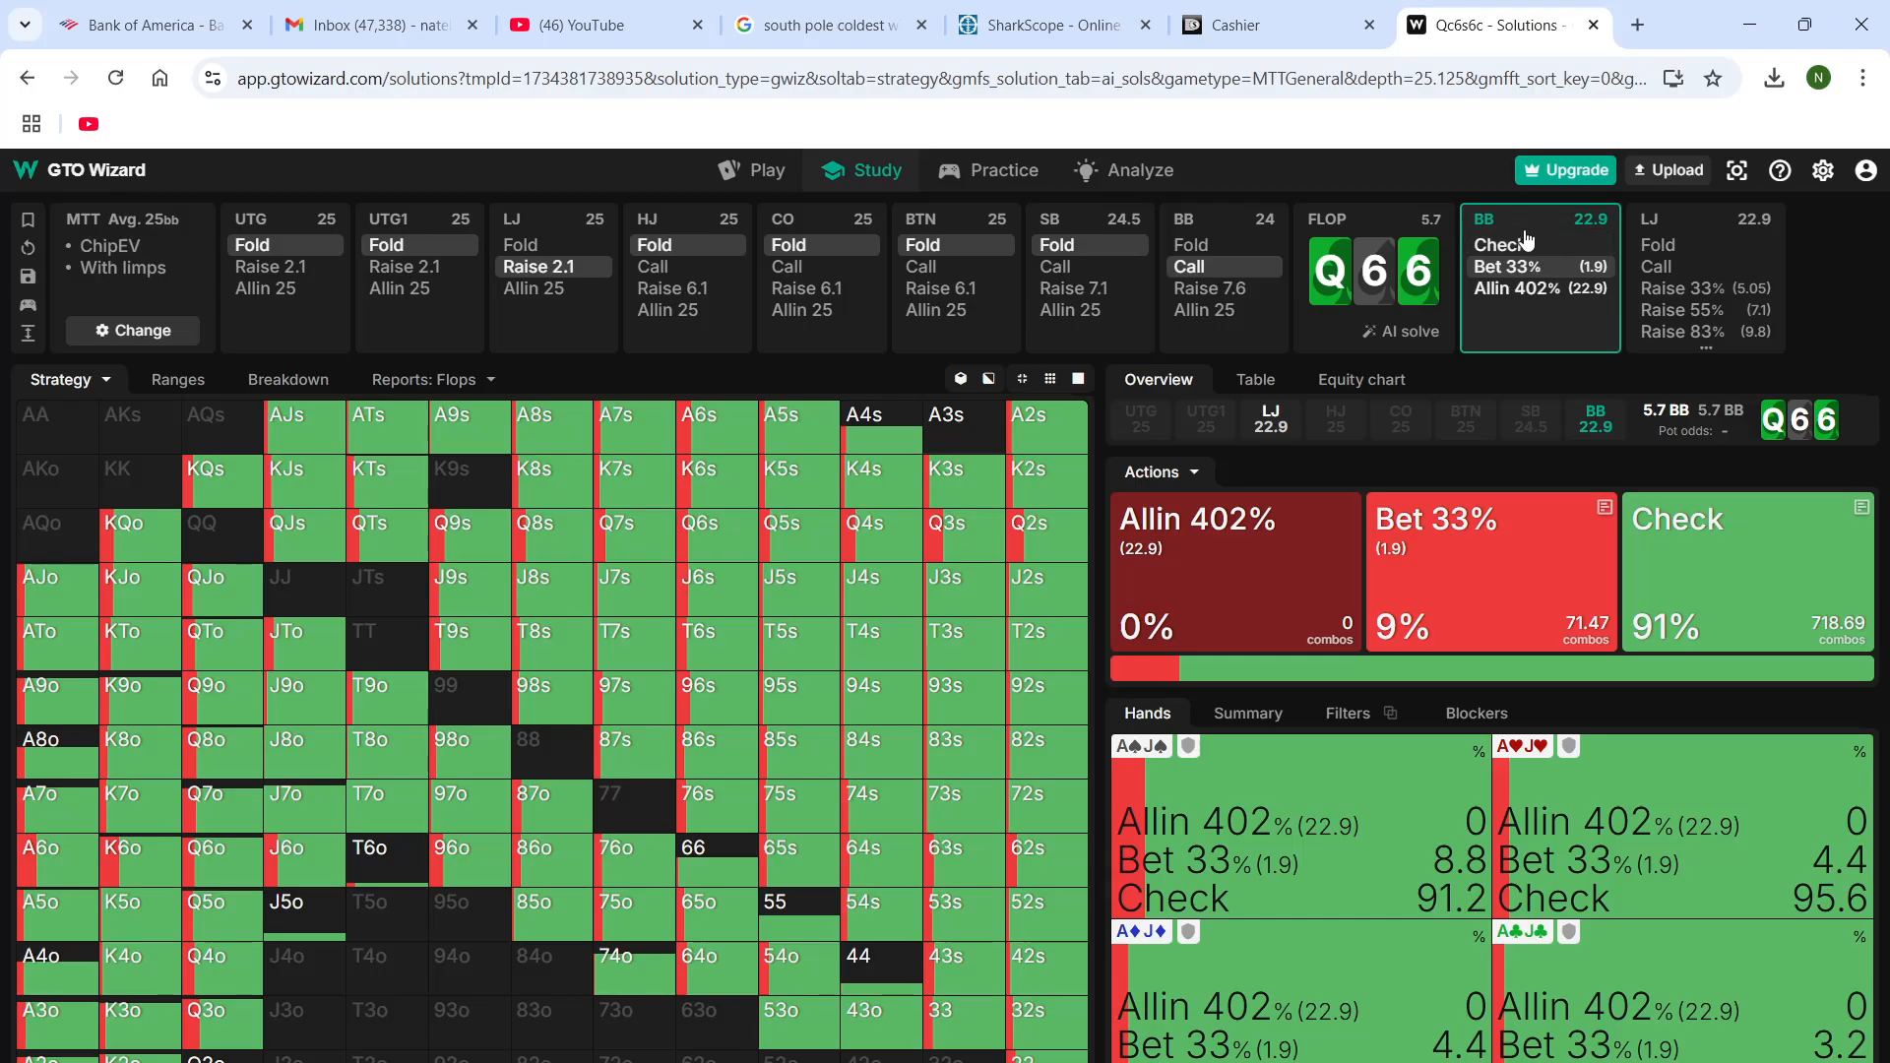
left_click(1527, 243)
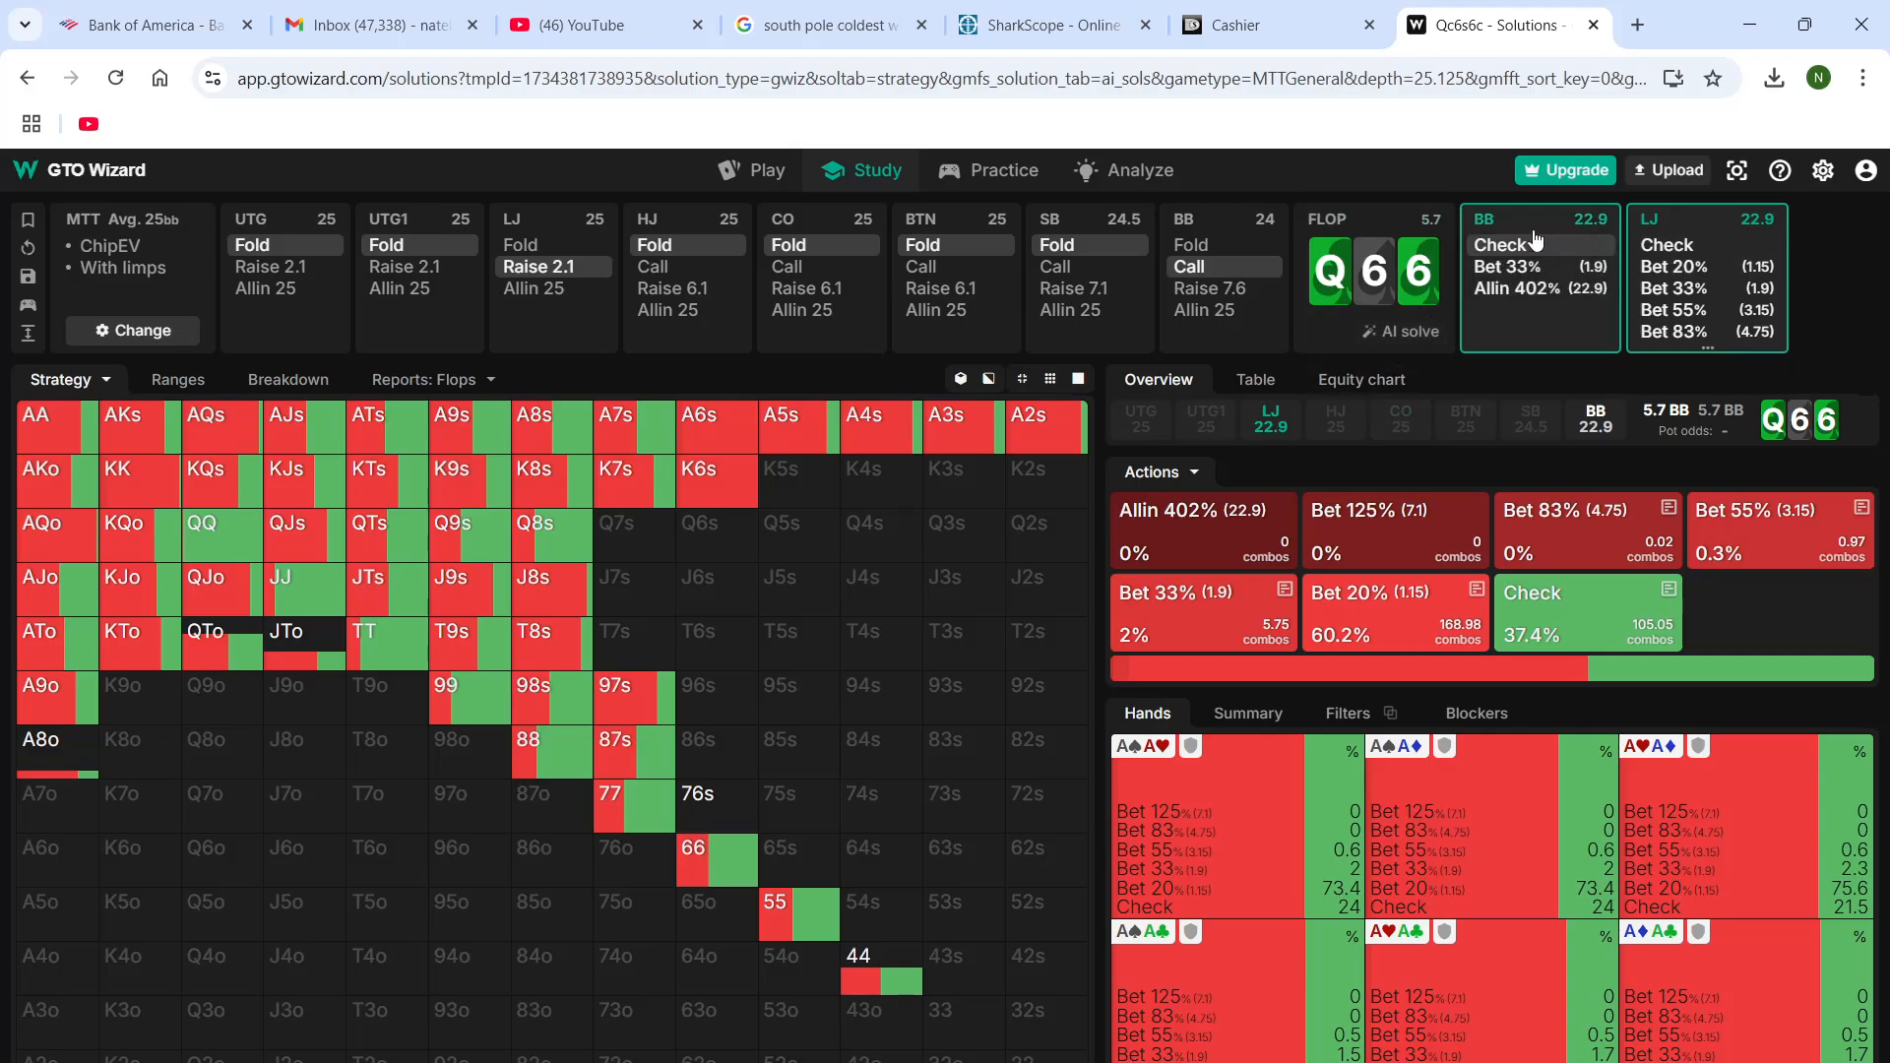
Isolate the LJ's 33% betting hands for review, and have the LJ bet 33% (1.9) on the flop
mouse_move(1745, 255)
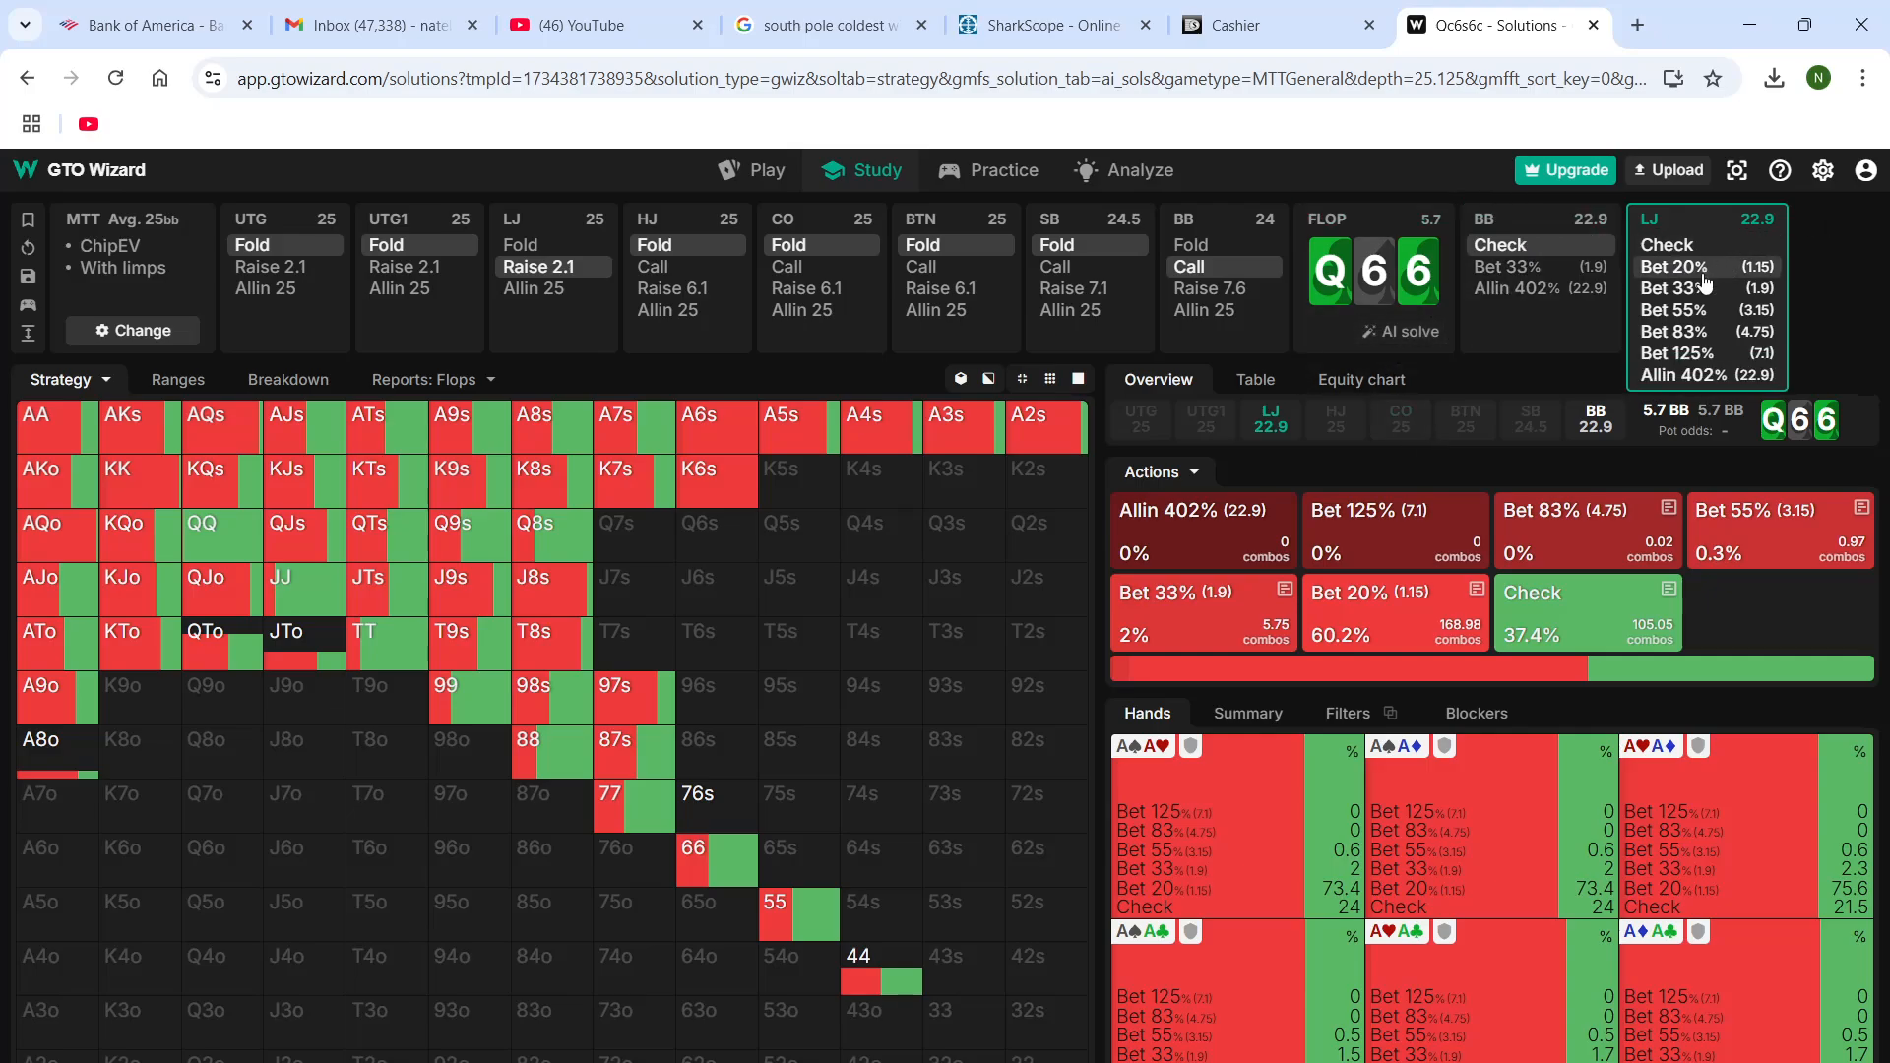
left_click(1185, 618)
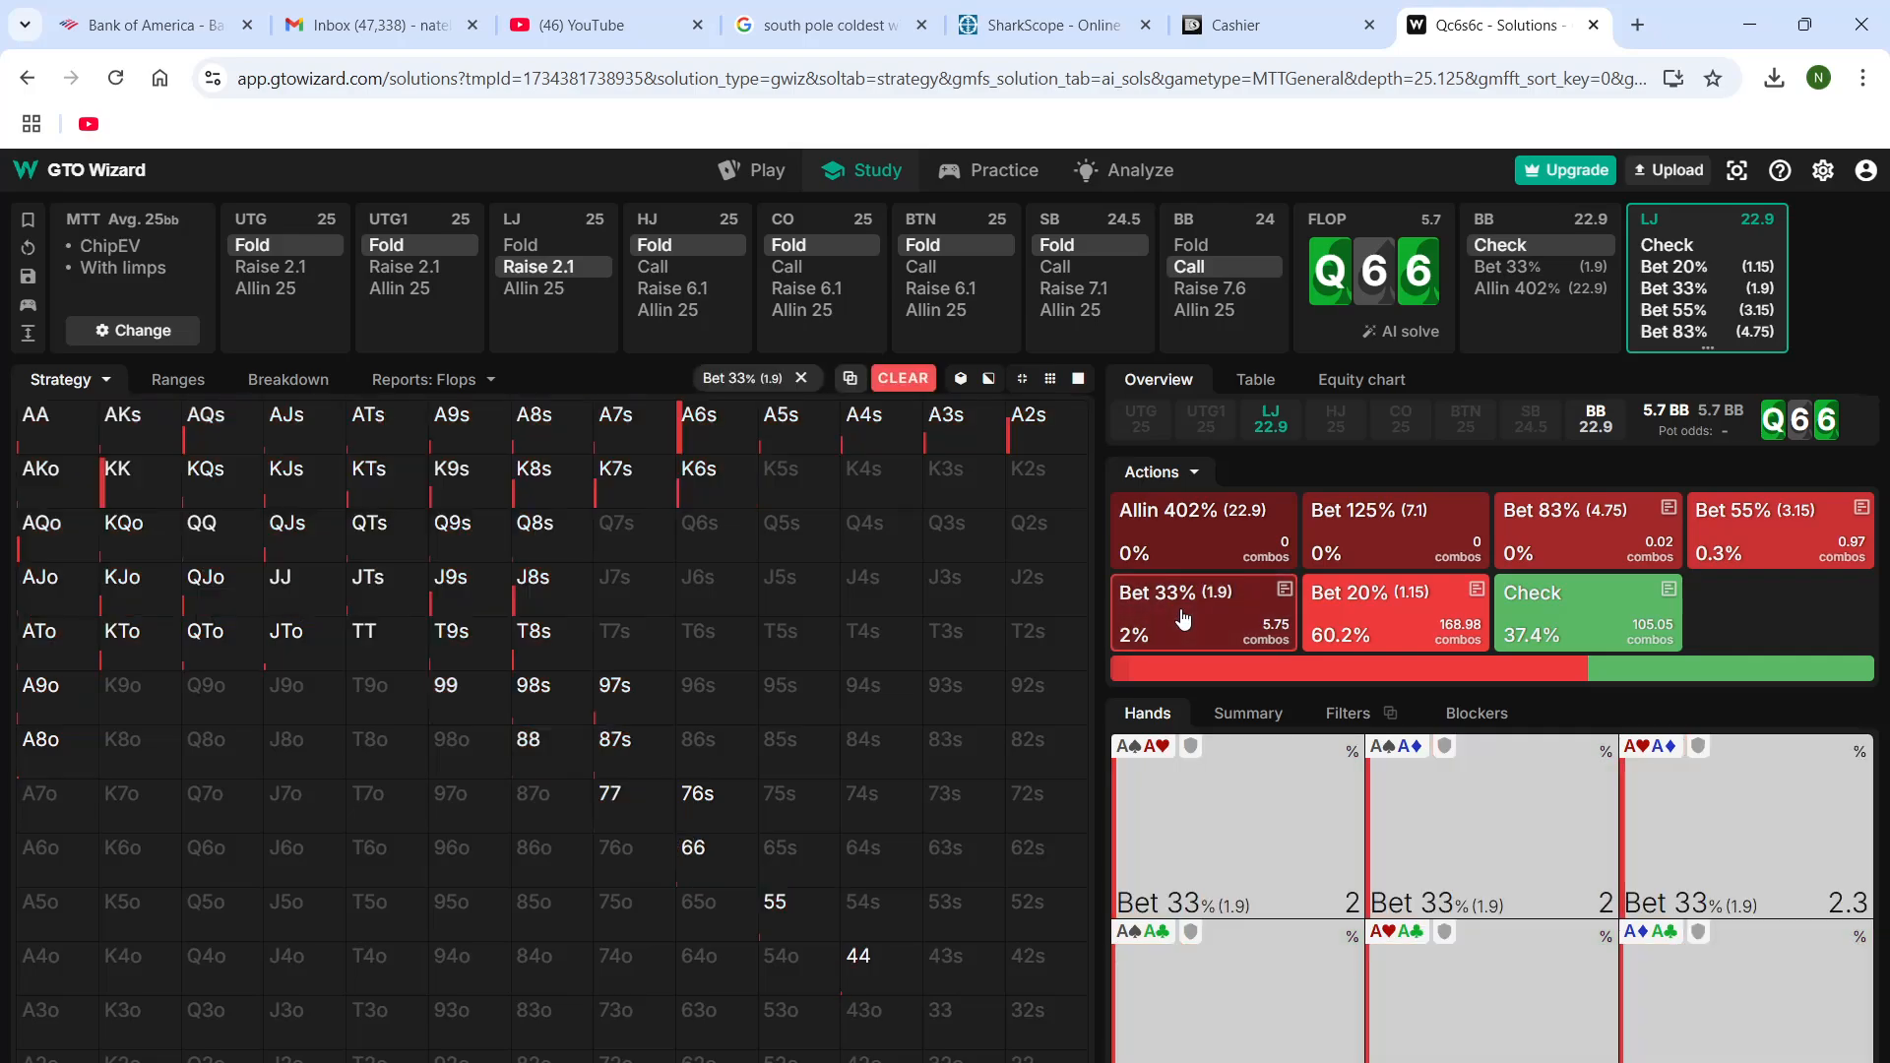
left_click(1184, 619)
left_click(1710, 289)
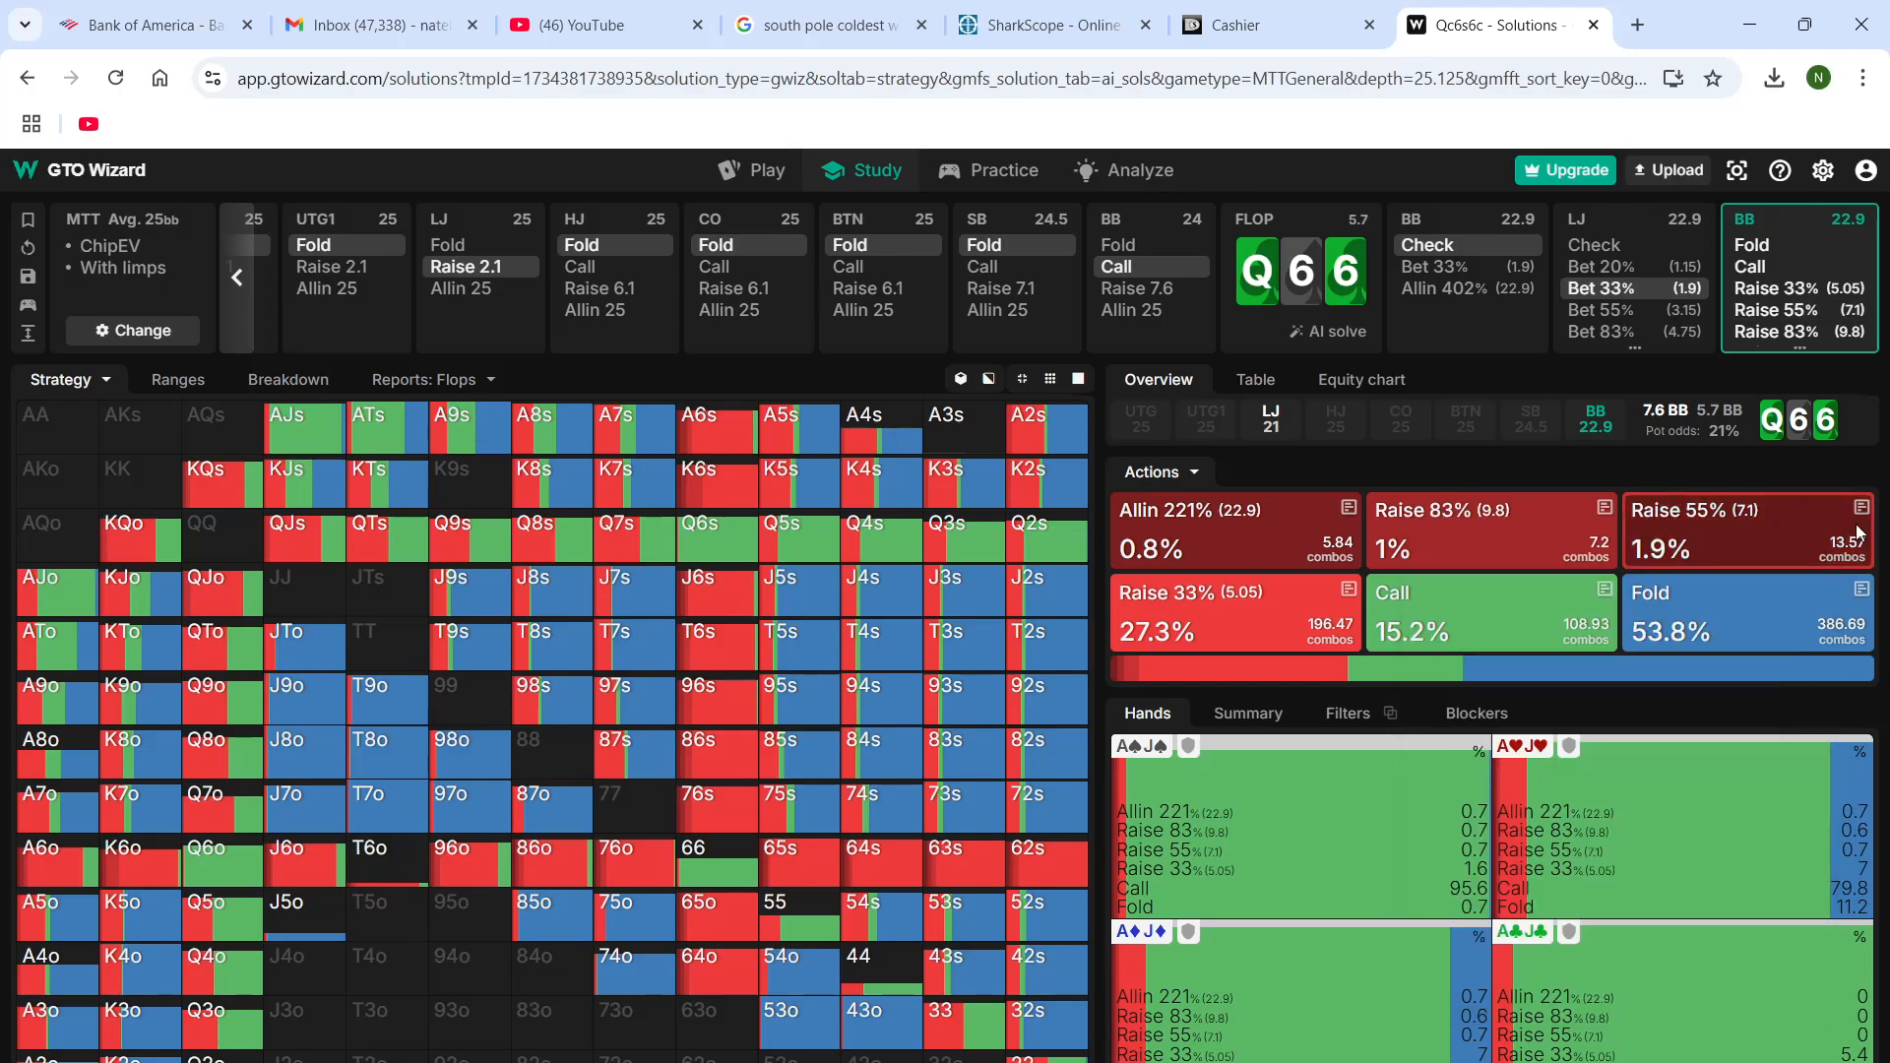
mouse_move(1674, 616)
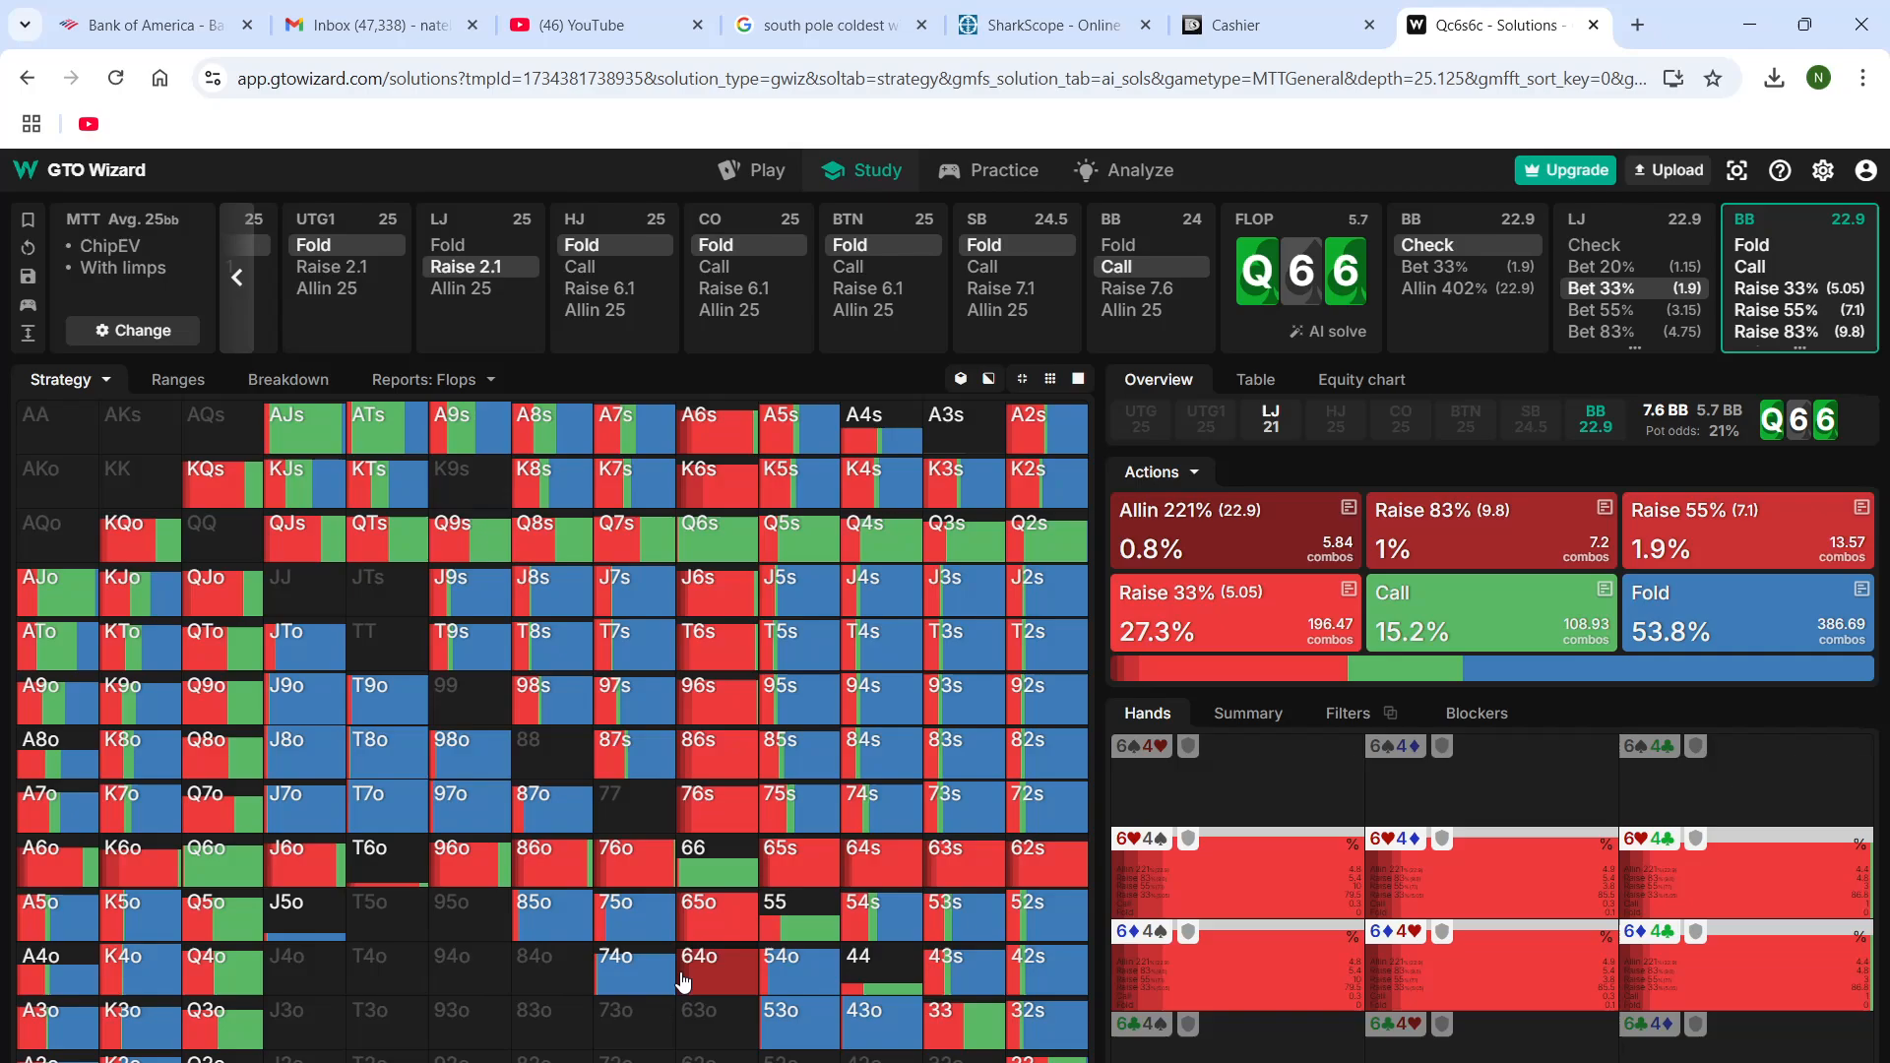
Advance the KQo hand to the BB's flop raise in the DriveHUD replayer, and compare it with the BB's options in GTO Wizard
left_click(1337, 1062)
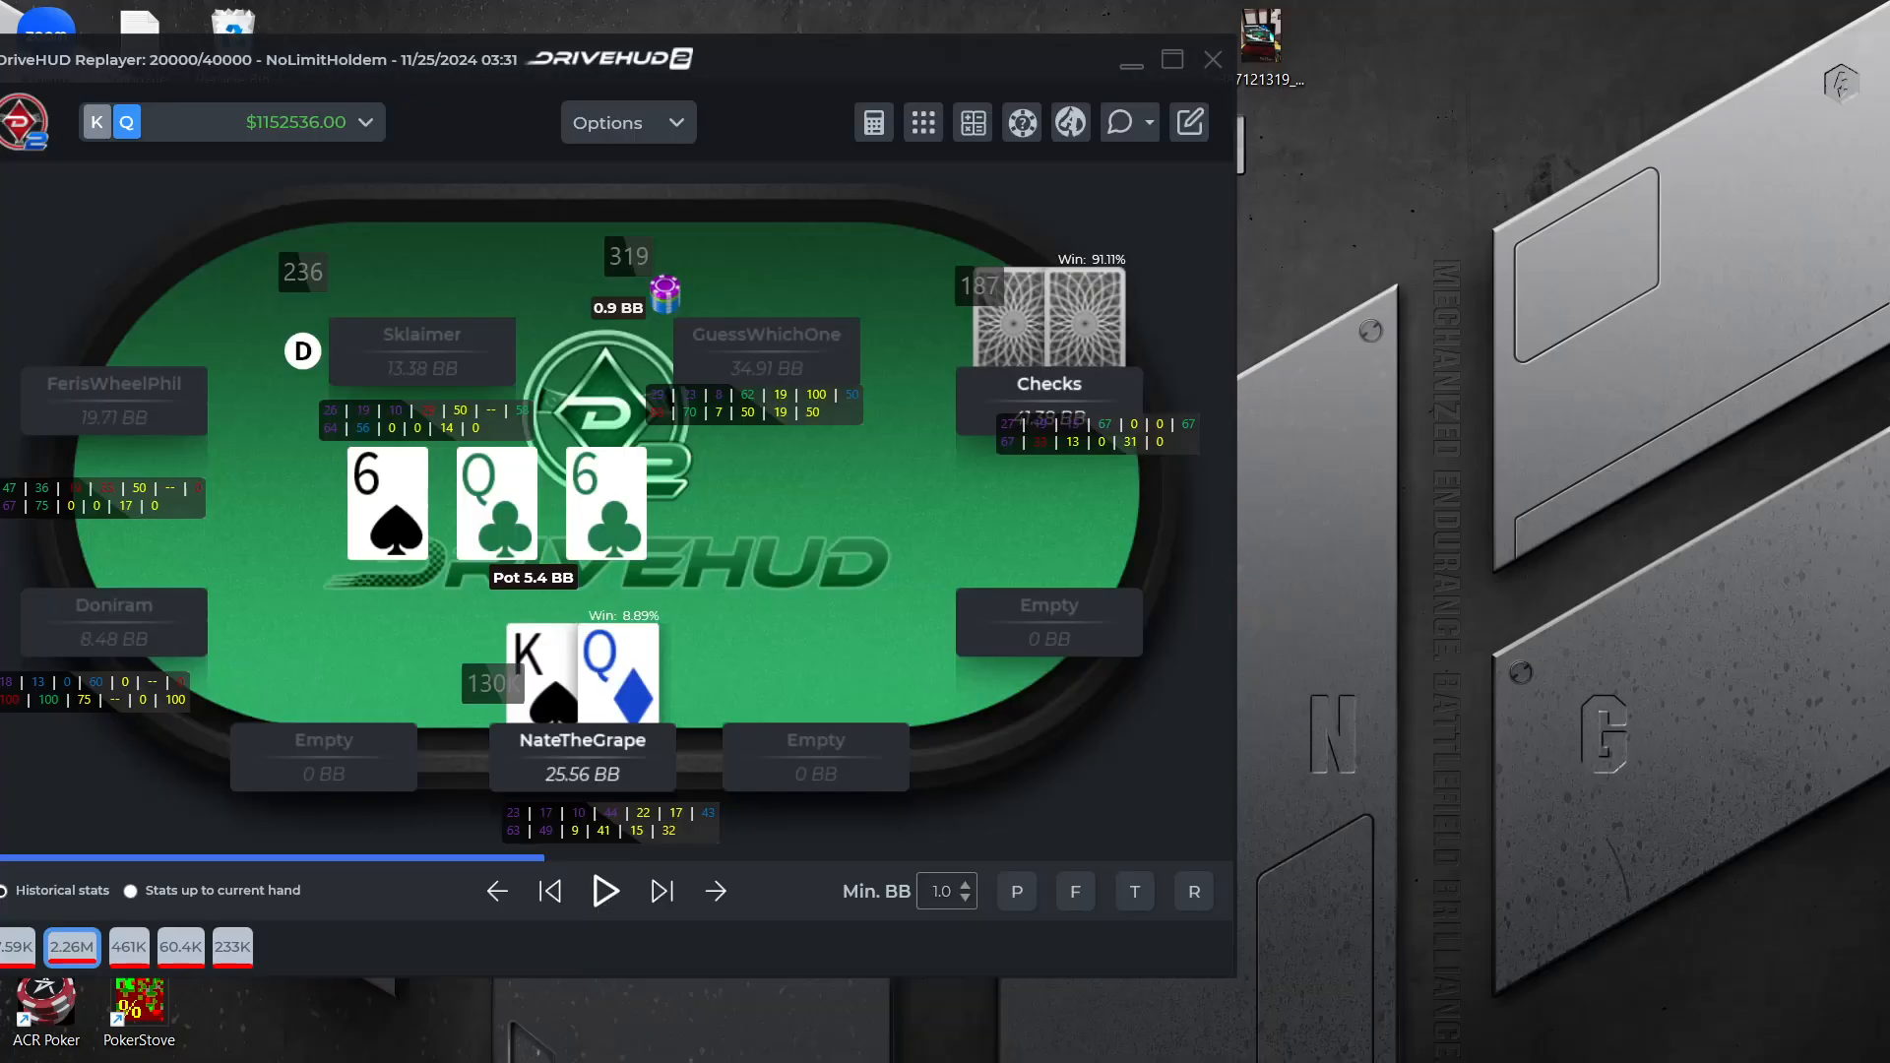
left_click(1782, 1004)
left_click(663, 893)
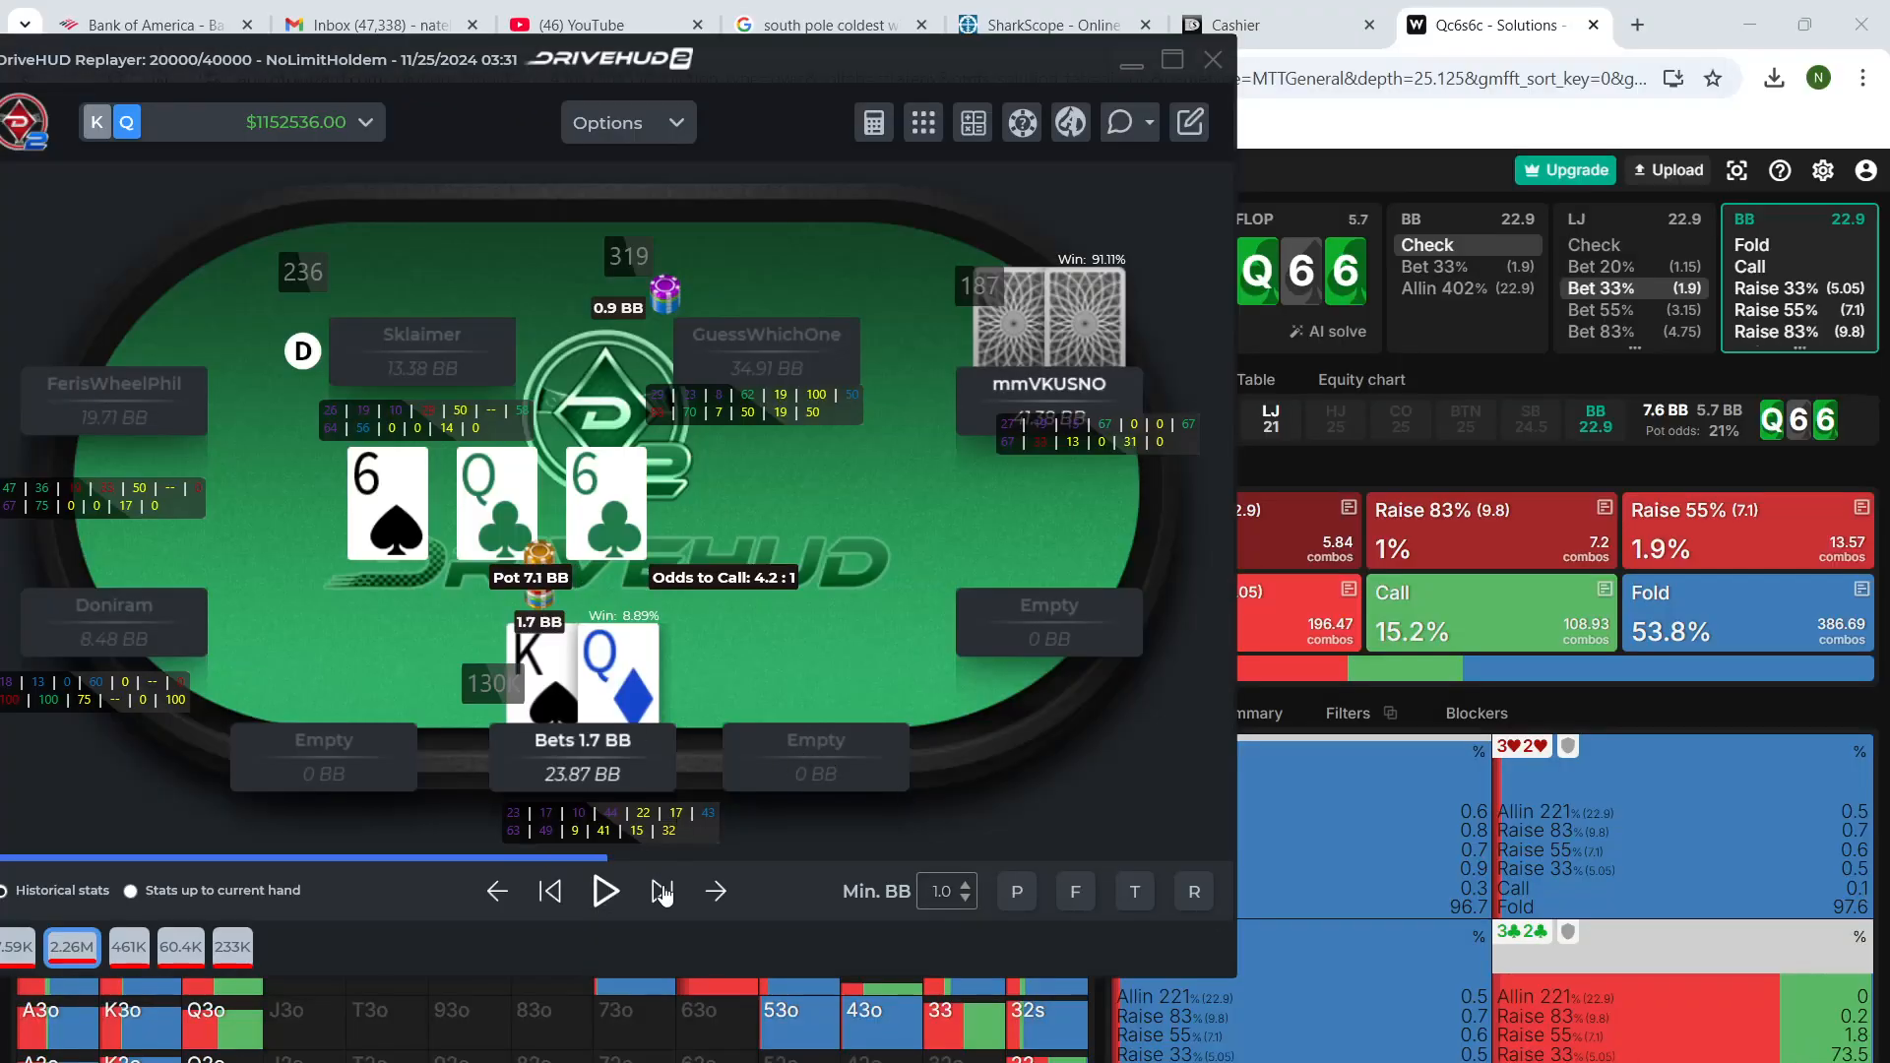
left_click(662, 893)
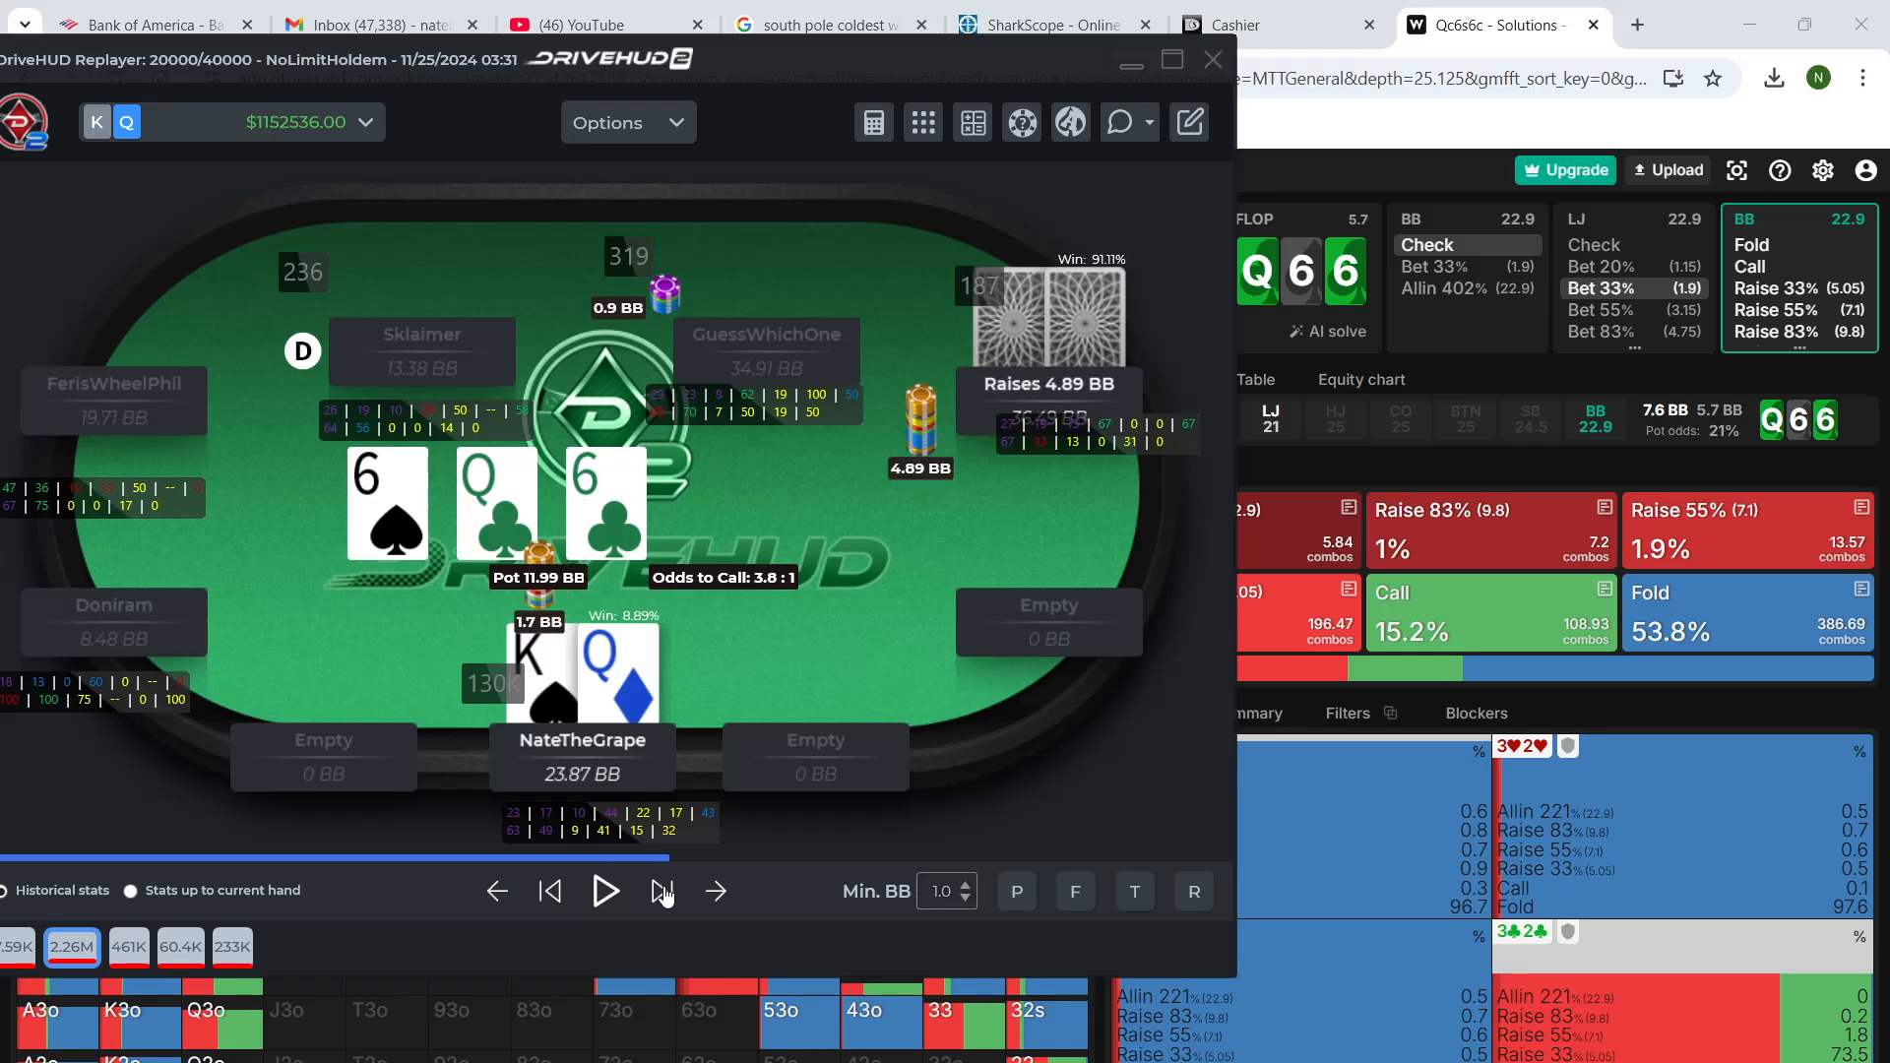
left_click(1664, 27)
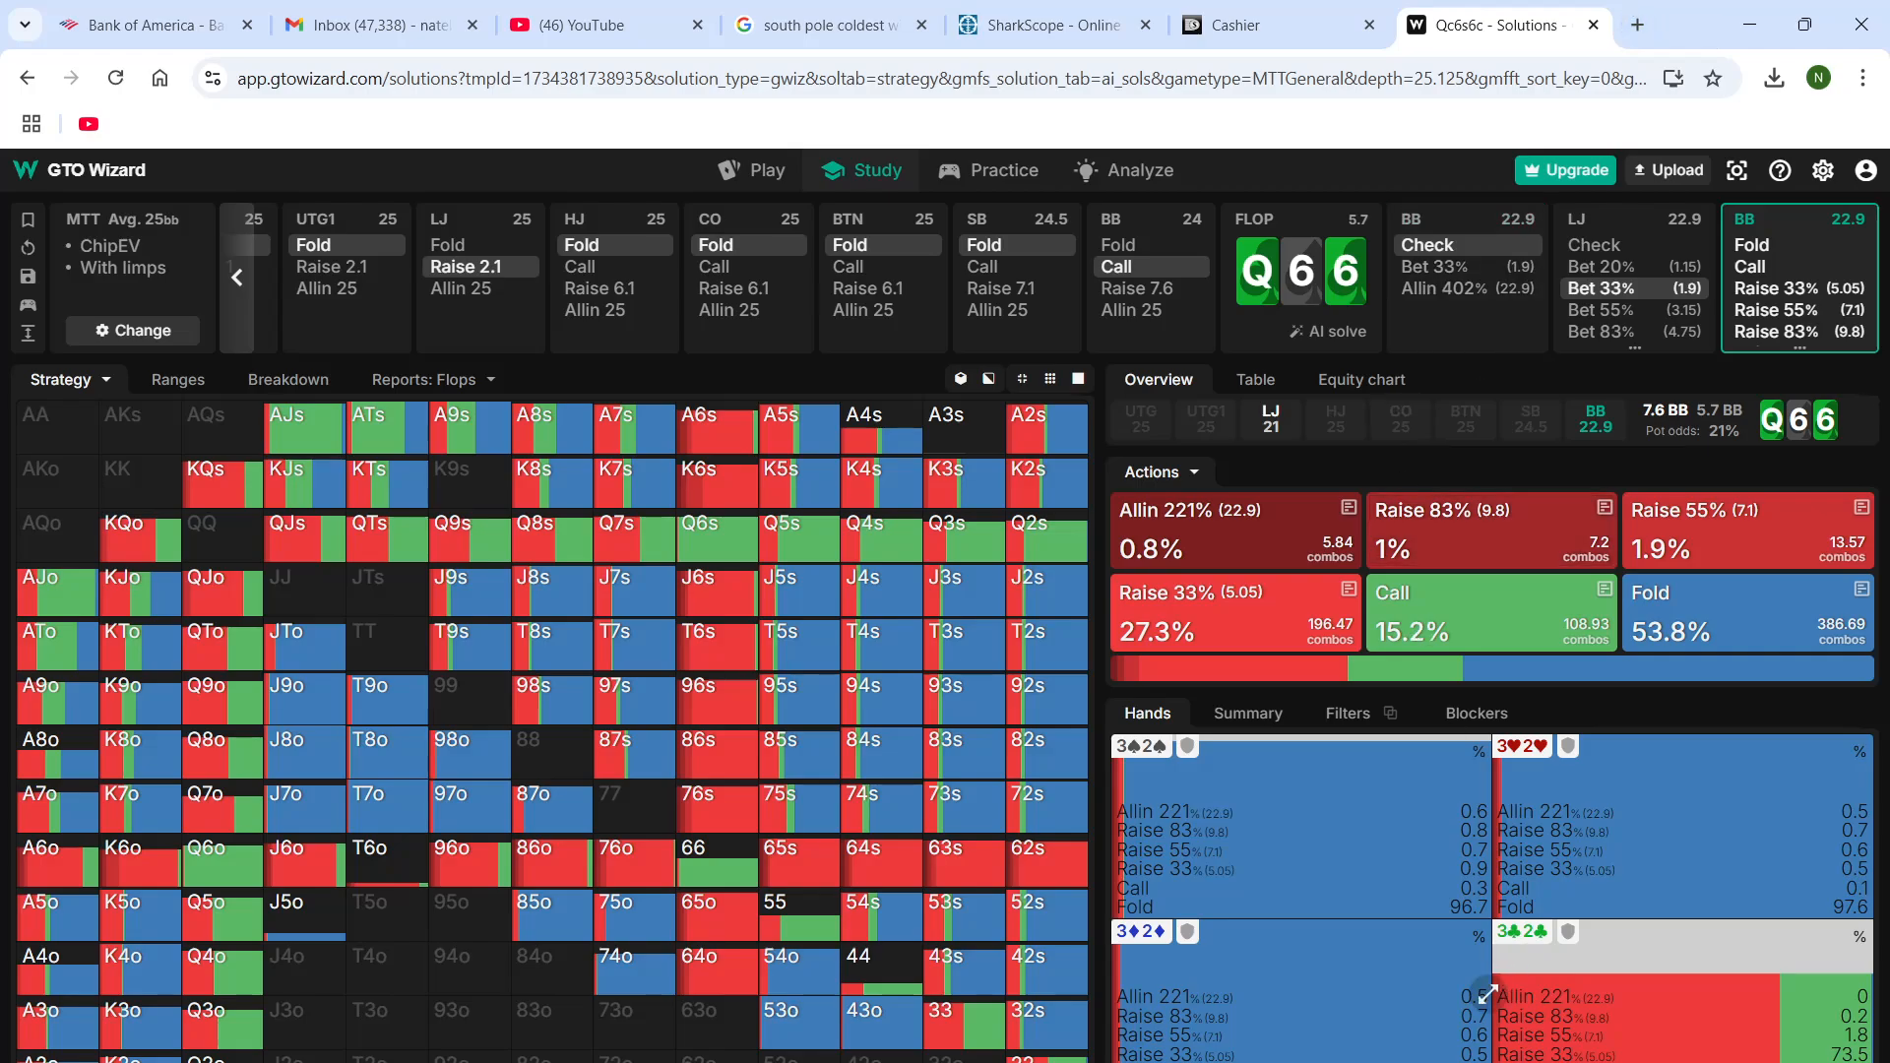
mouse_move(1457, 1062)
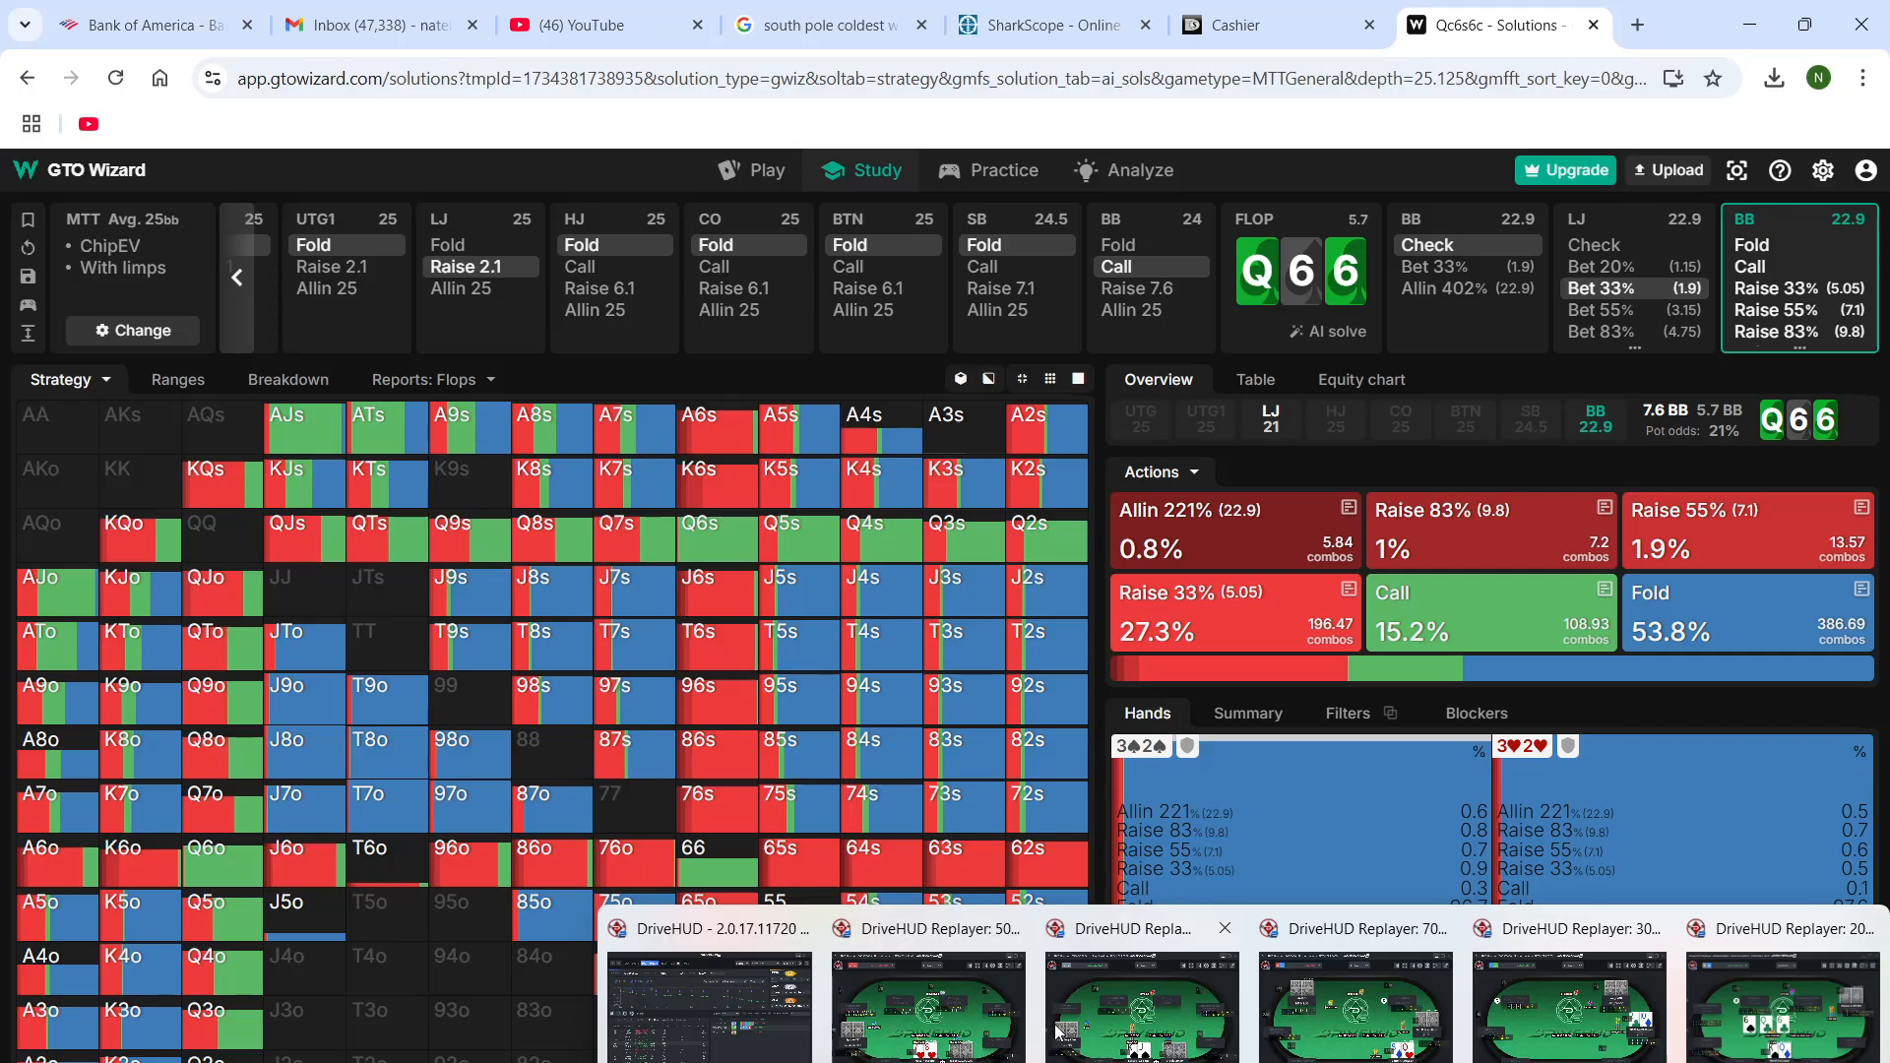
left_click(1592, 1017)
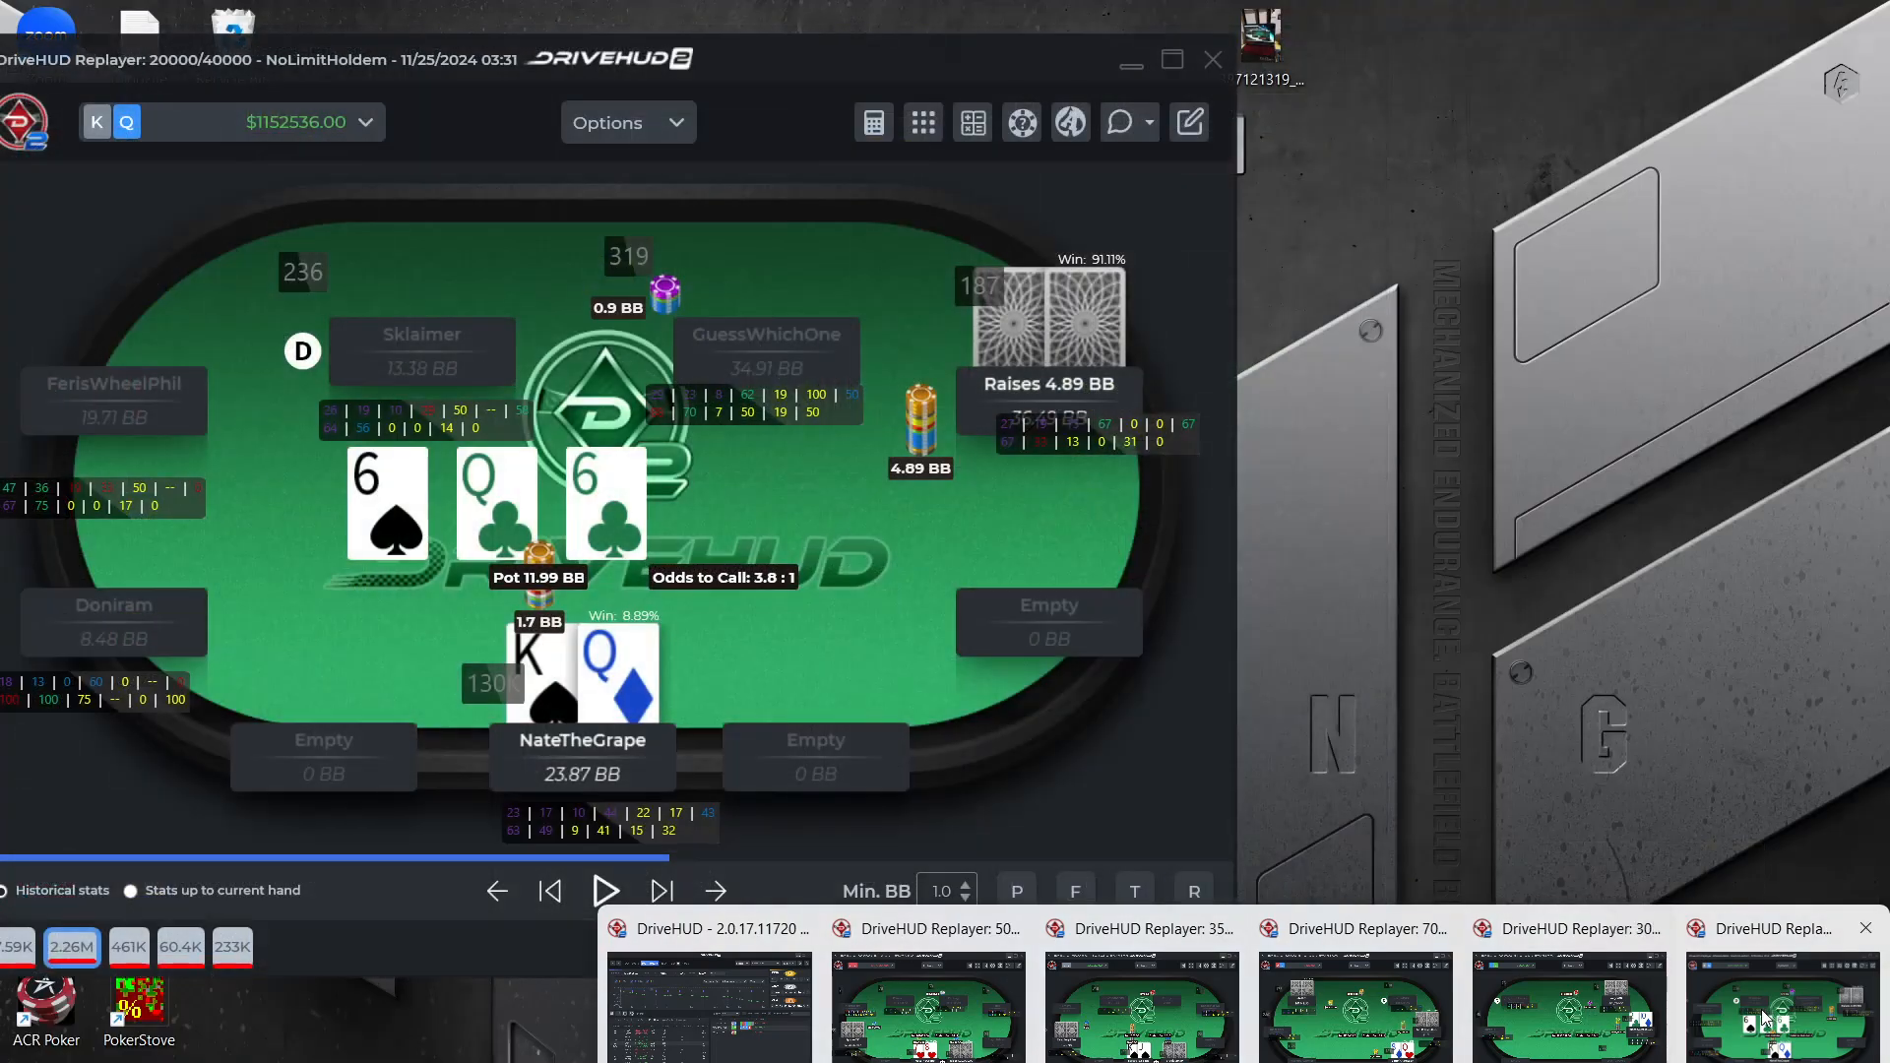
left_click(1772, 1010)
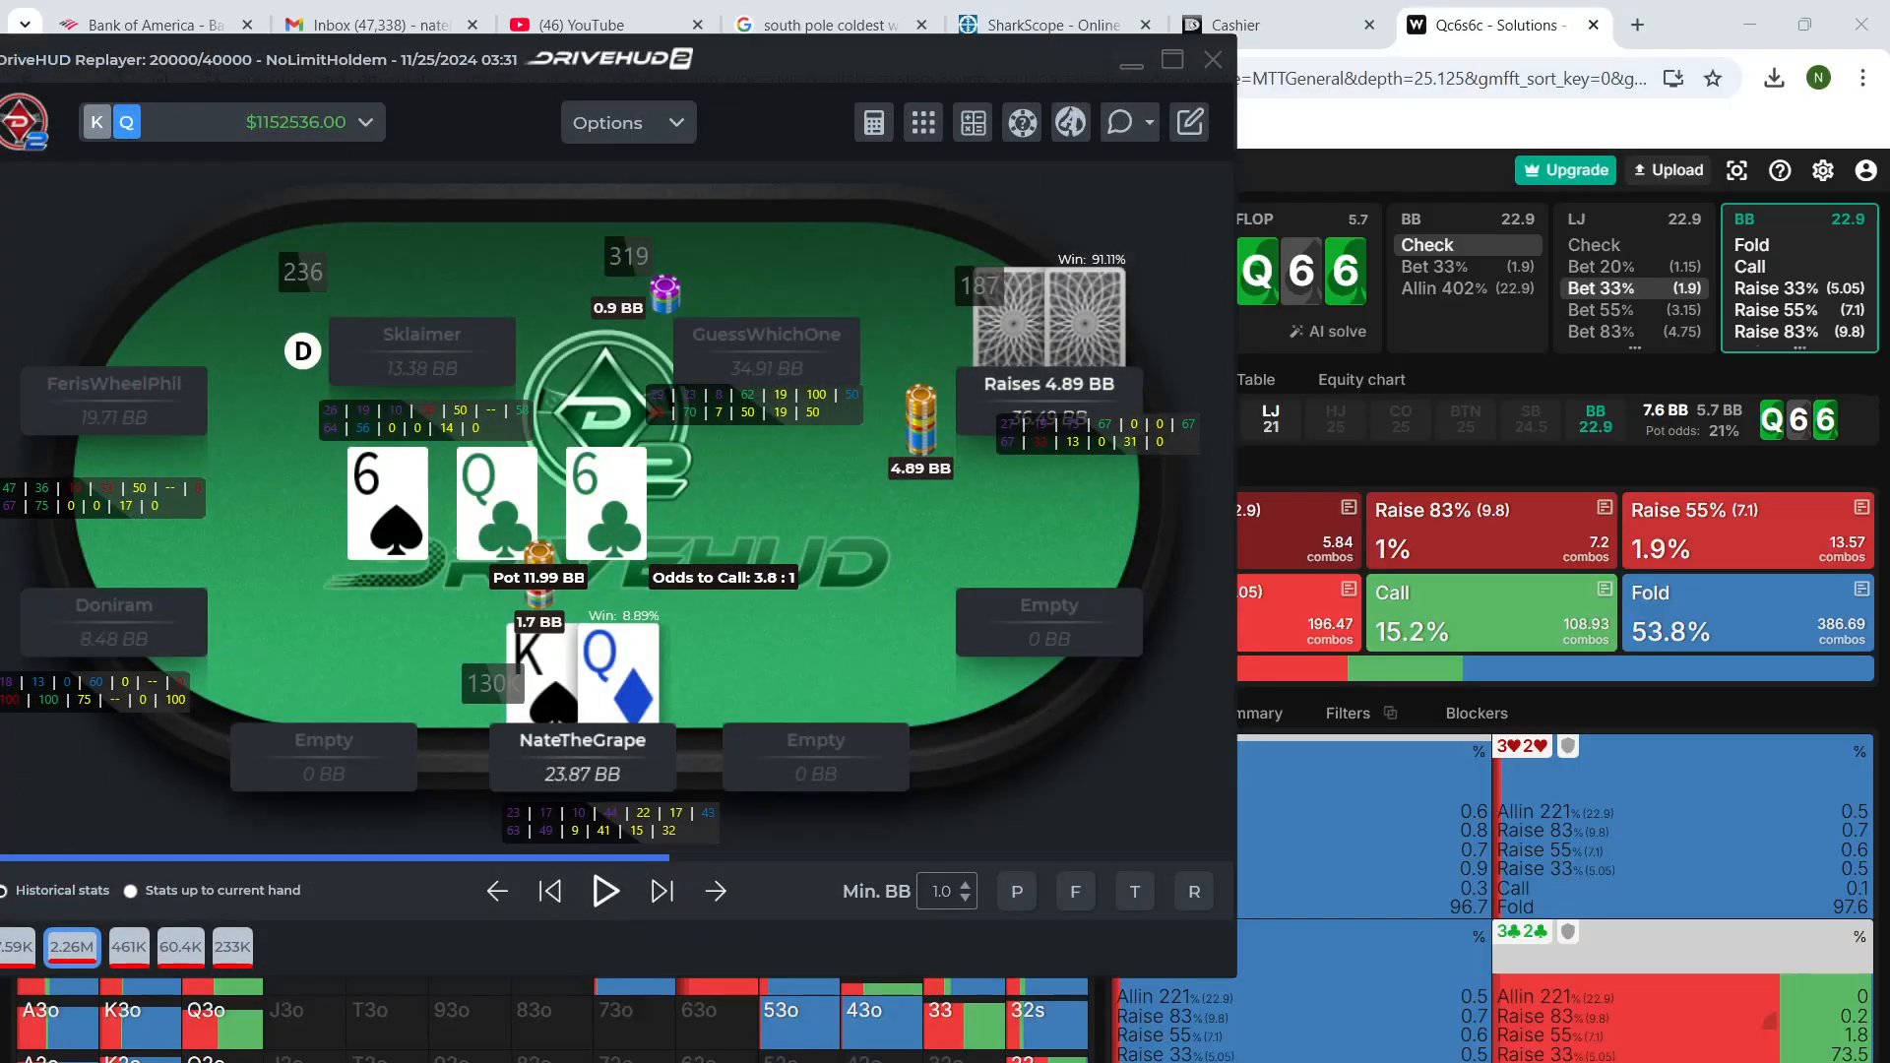
left_click(1676, 17)
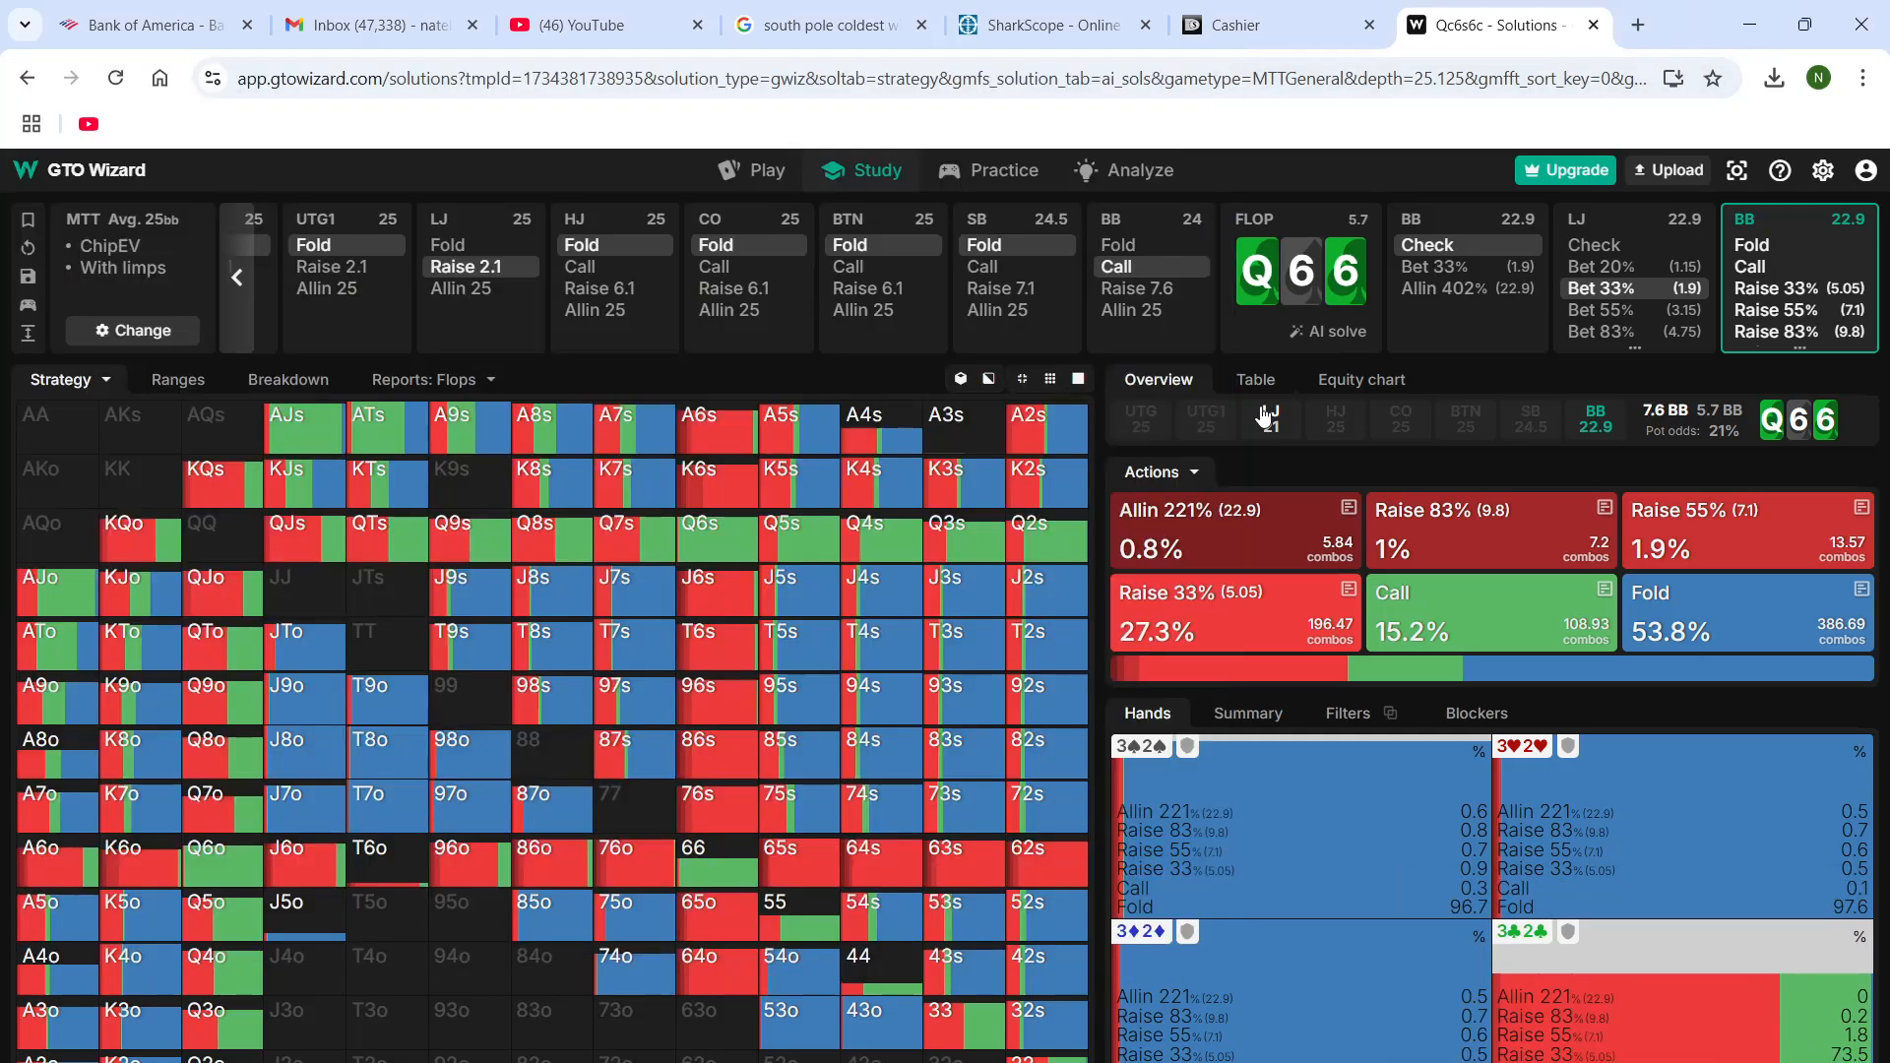
Have the BB raise 33% (5.05) and the LJ call on the flop, and set the turn to the ace of clubs
left_click(1201, 642)
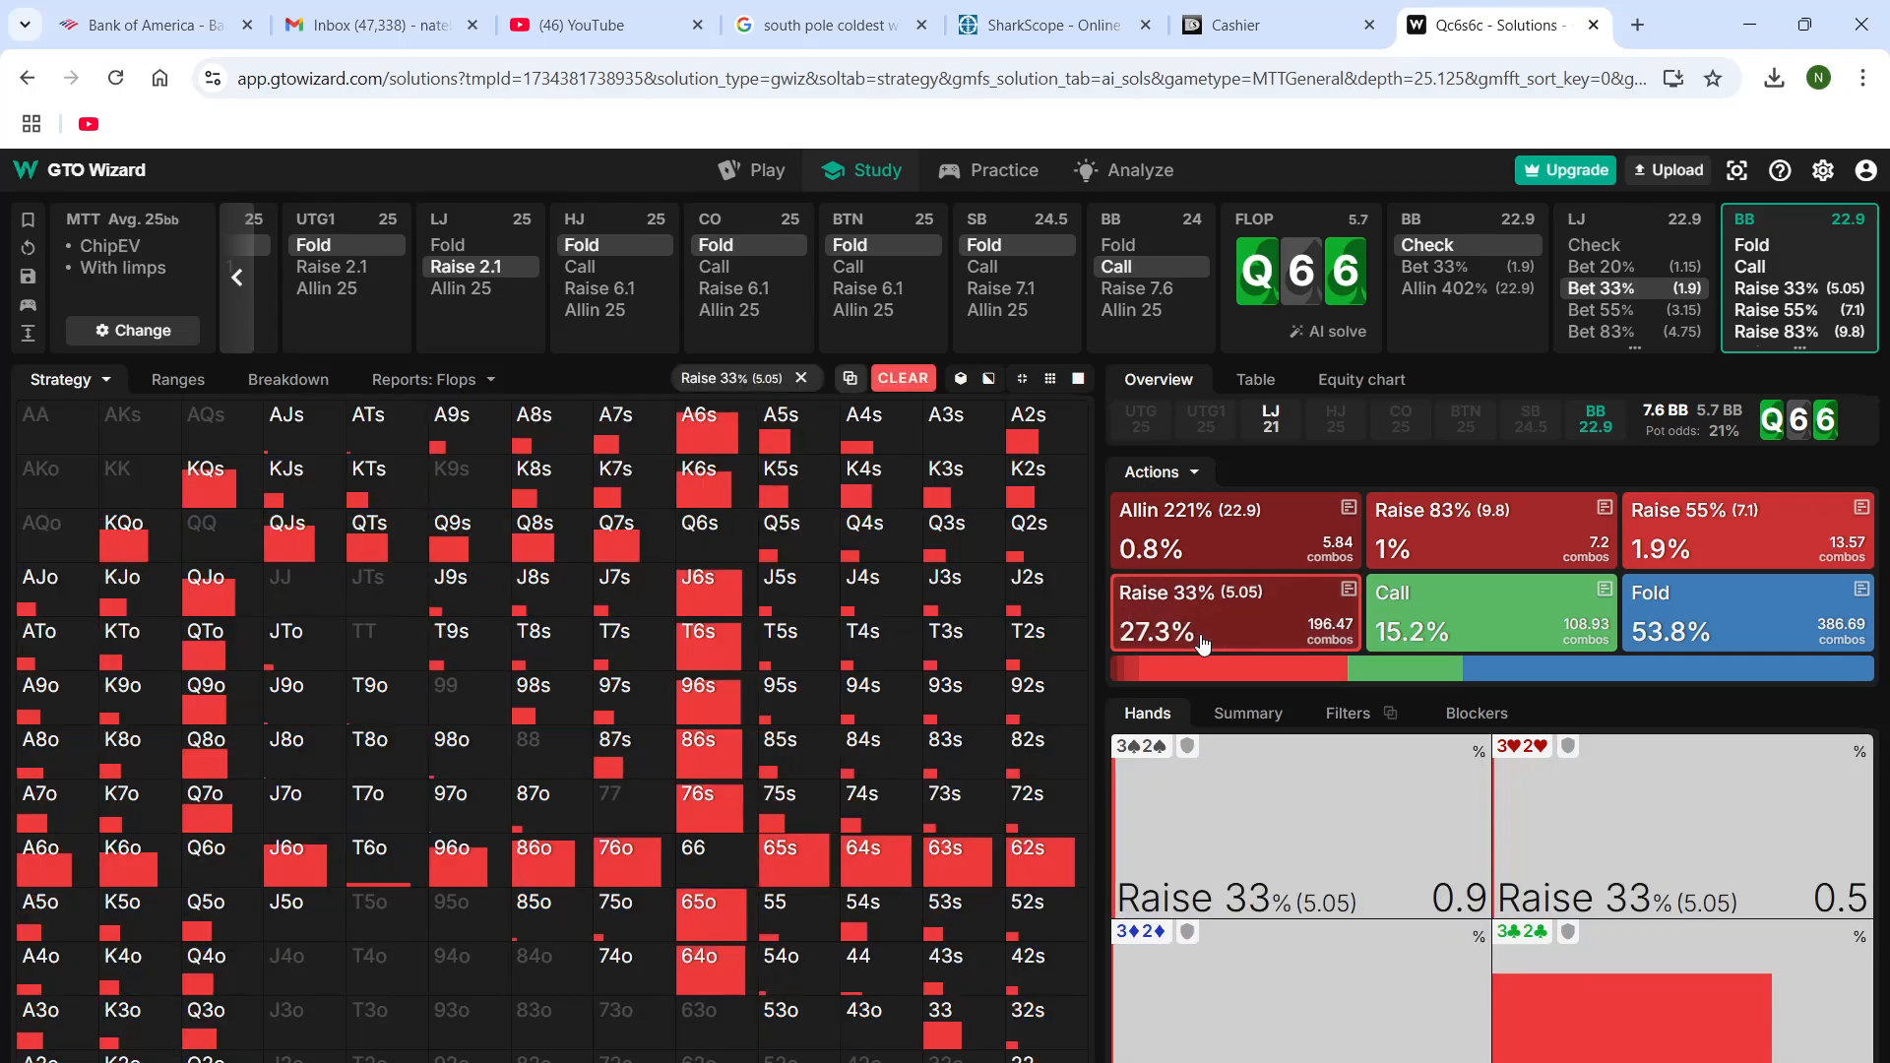
left_click(1201, 642)
left_click(1769, 288)
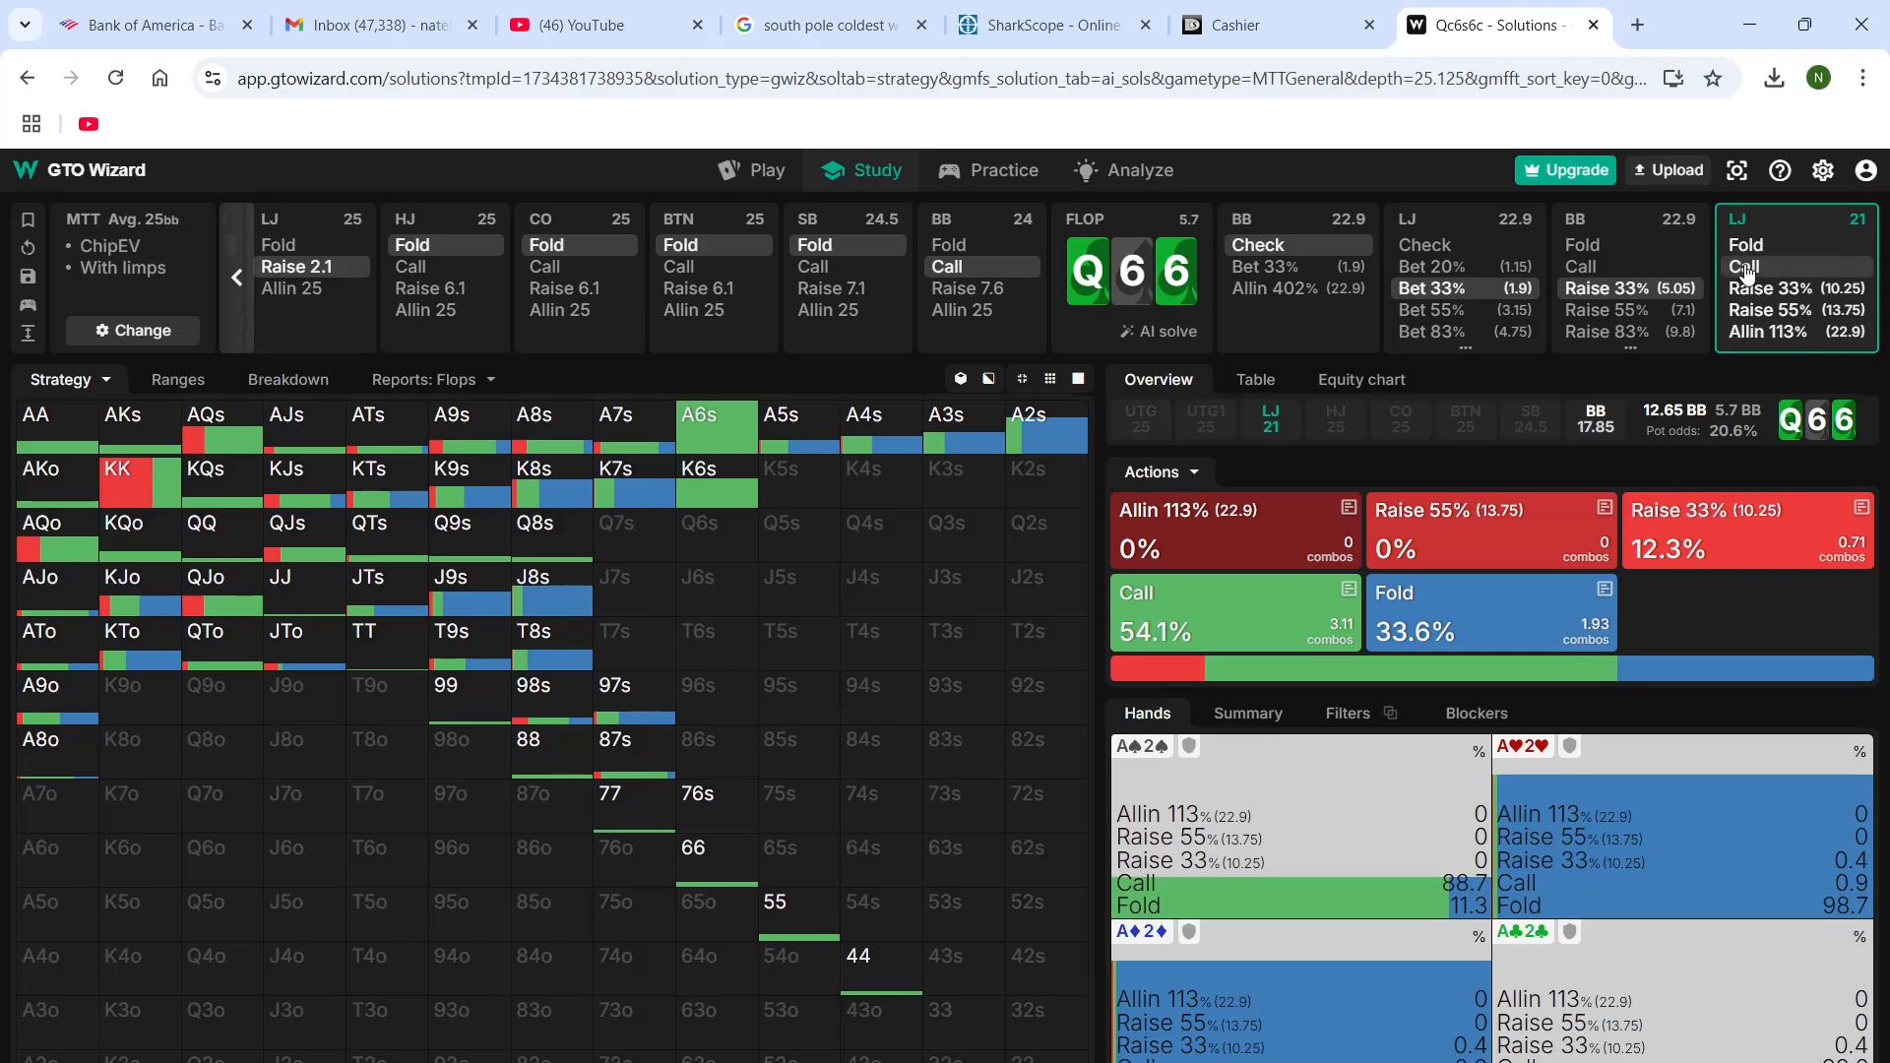
left_click(1756, 272)
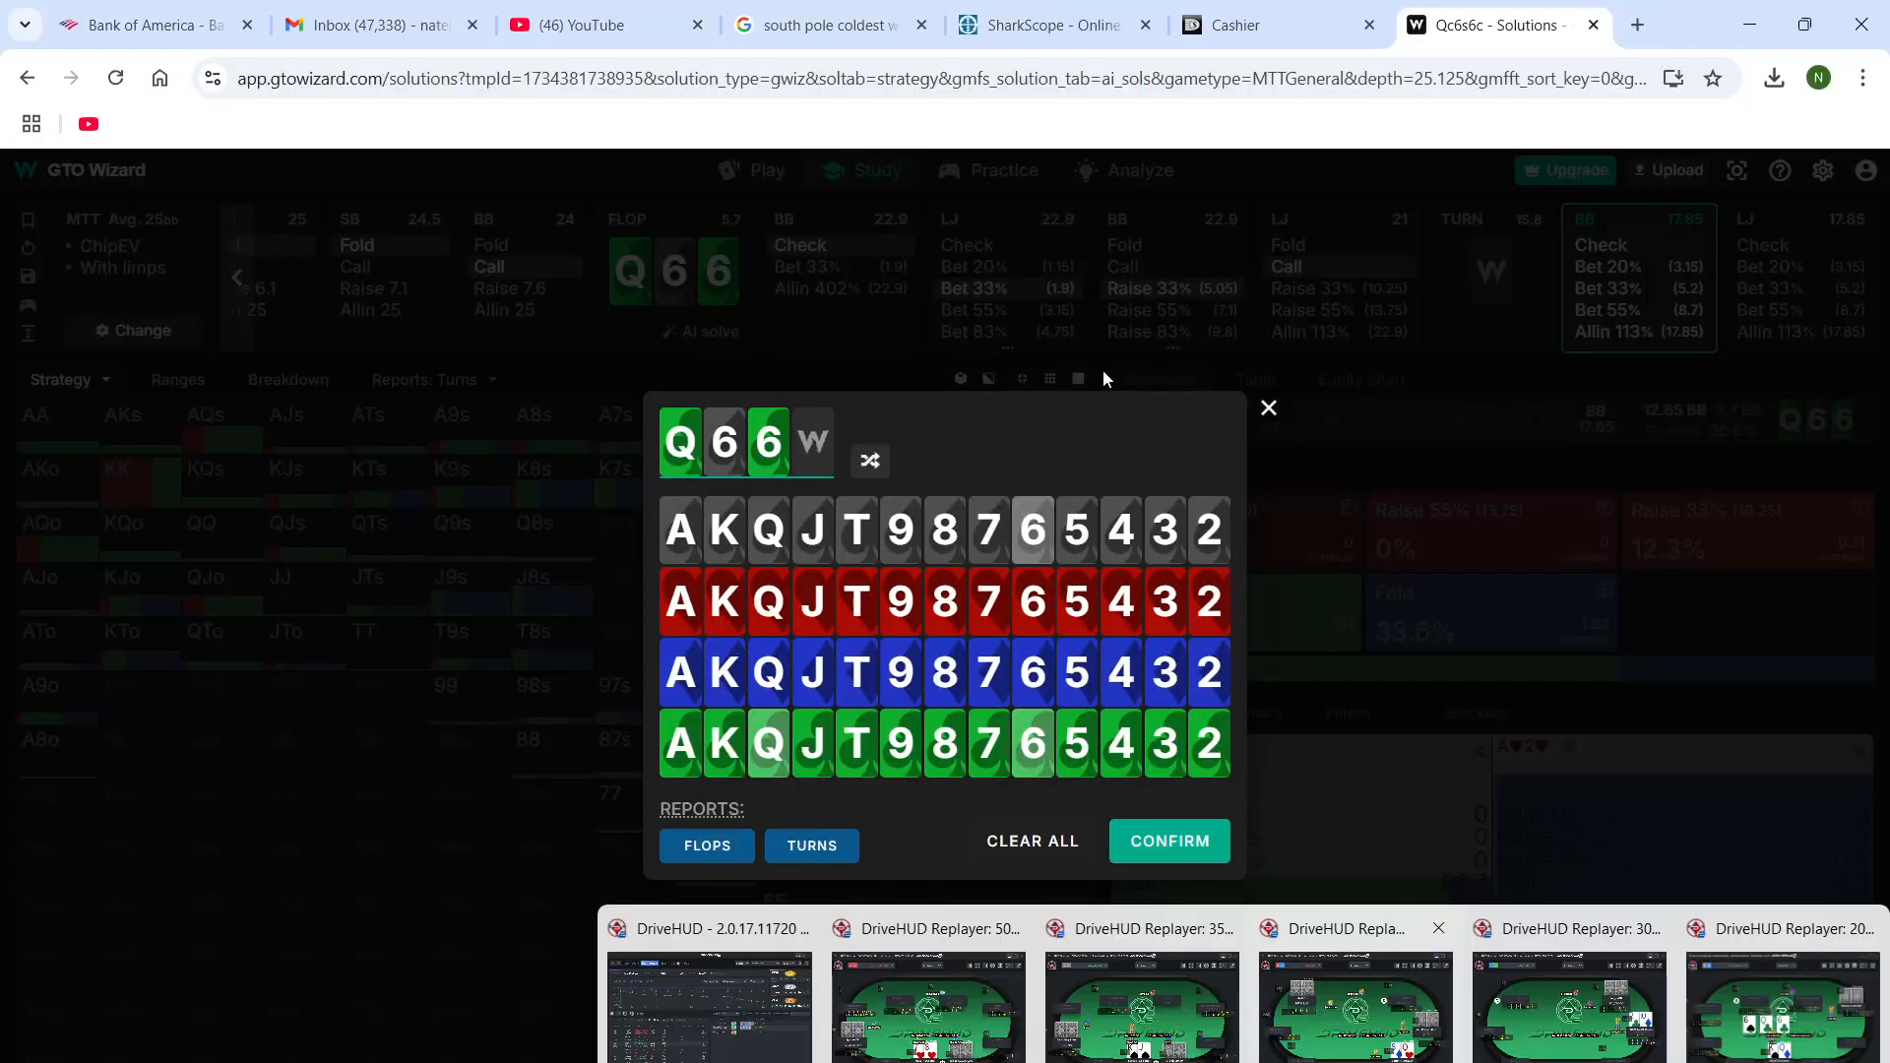
left_click(669, 742)
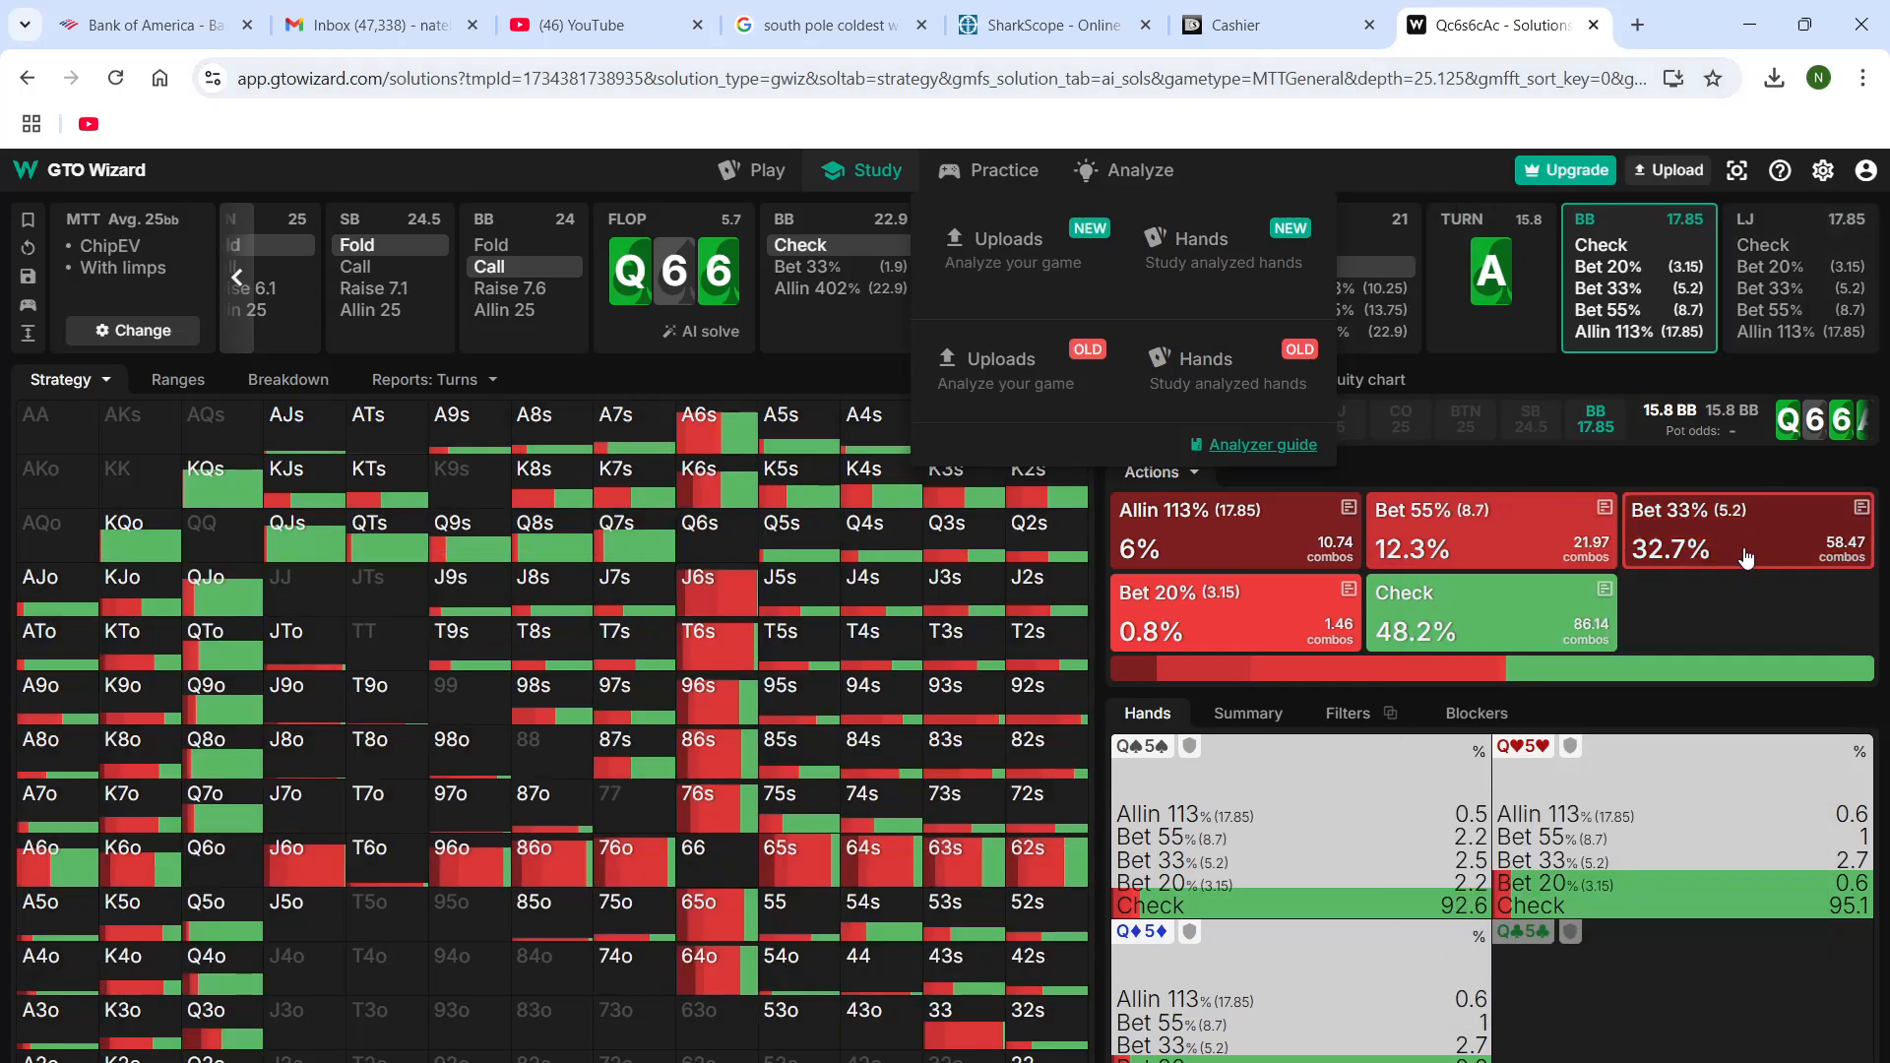
Advance the KQo hand in the DriveHUD replayer past the flop call to the BB's turn bet, and return to GTO Wizard
left_click(1244, 1062)
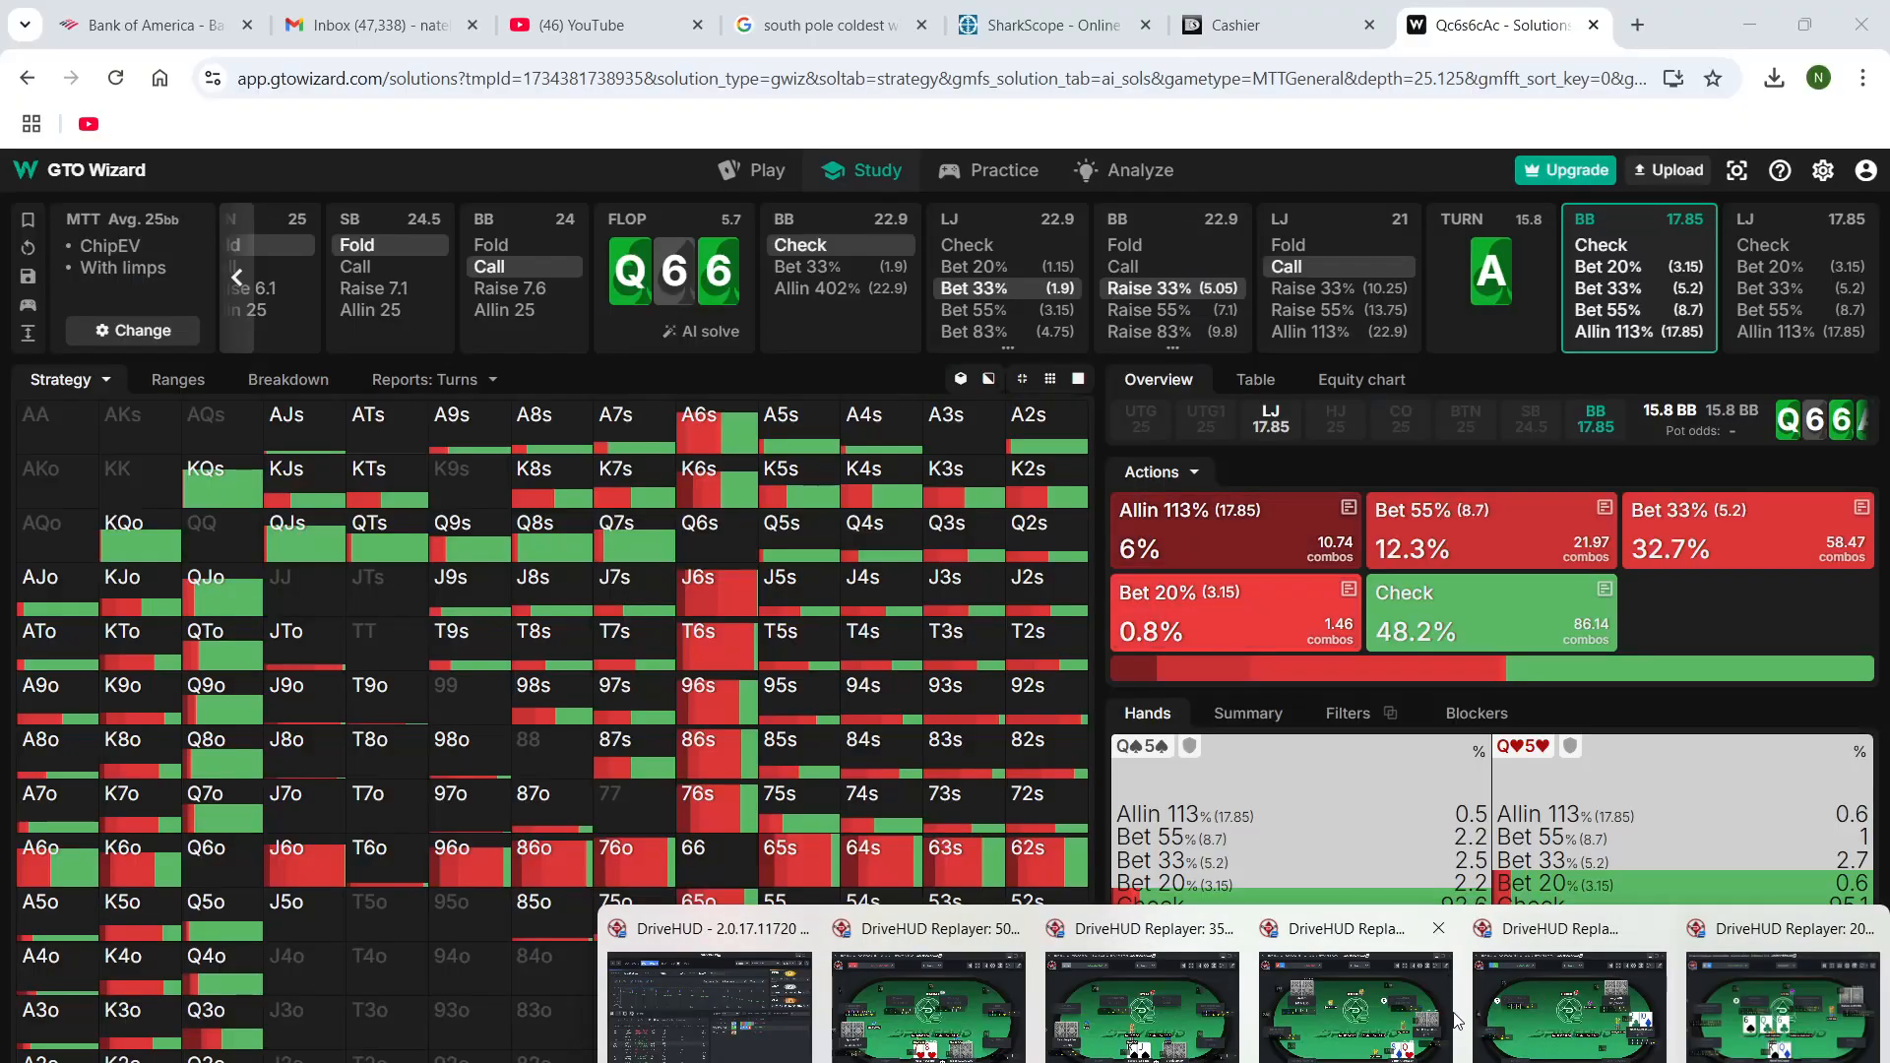
left_click(1783, 1058)
left_click(661, 892)
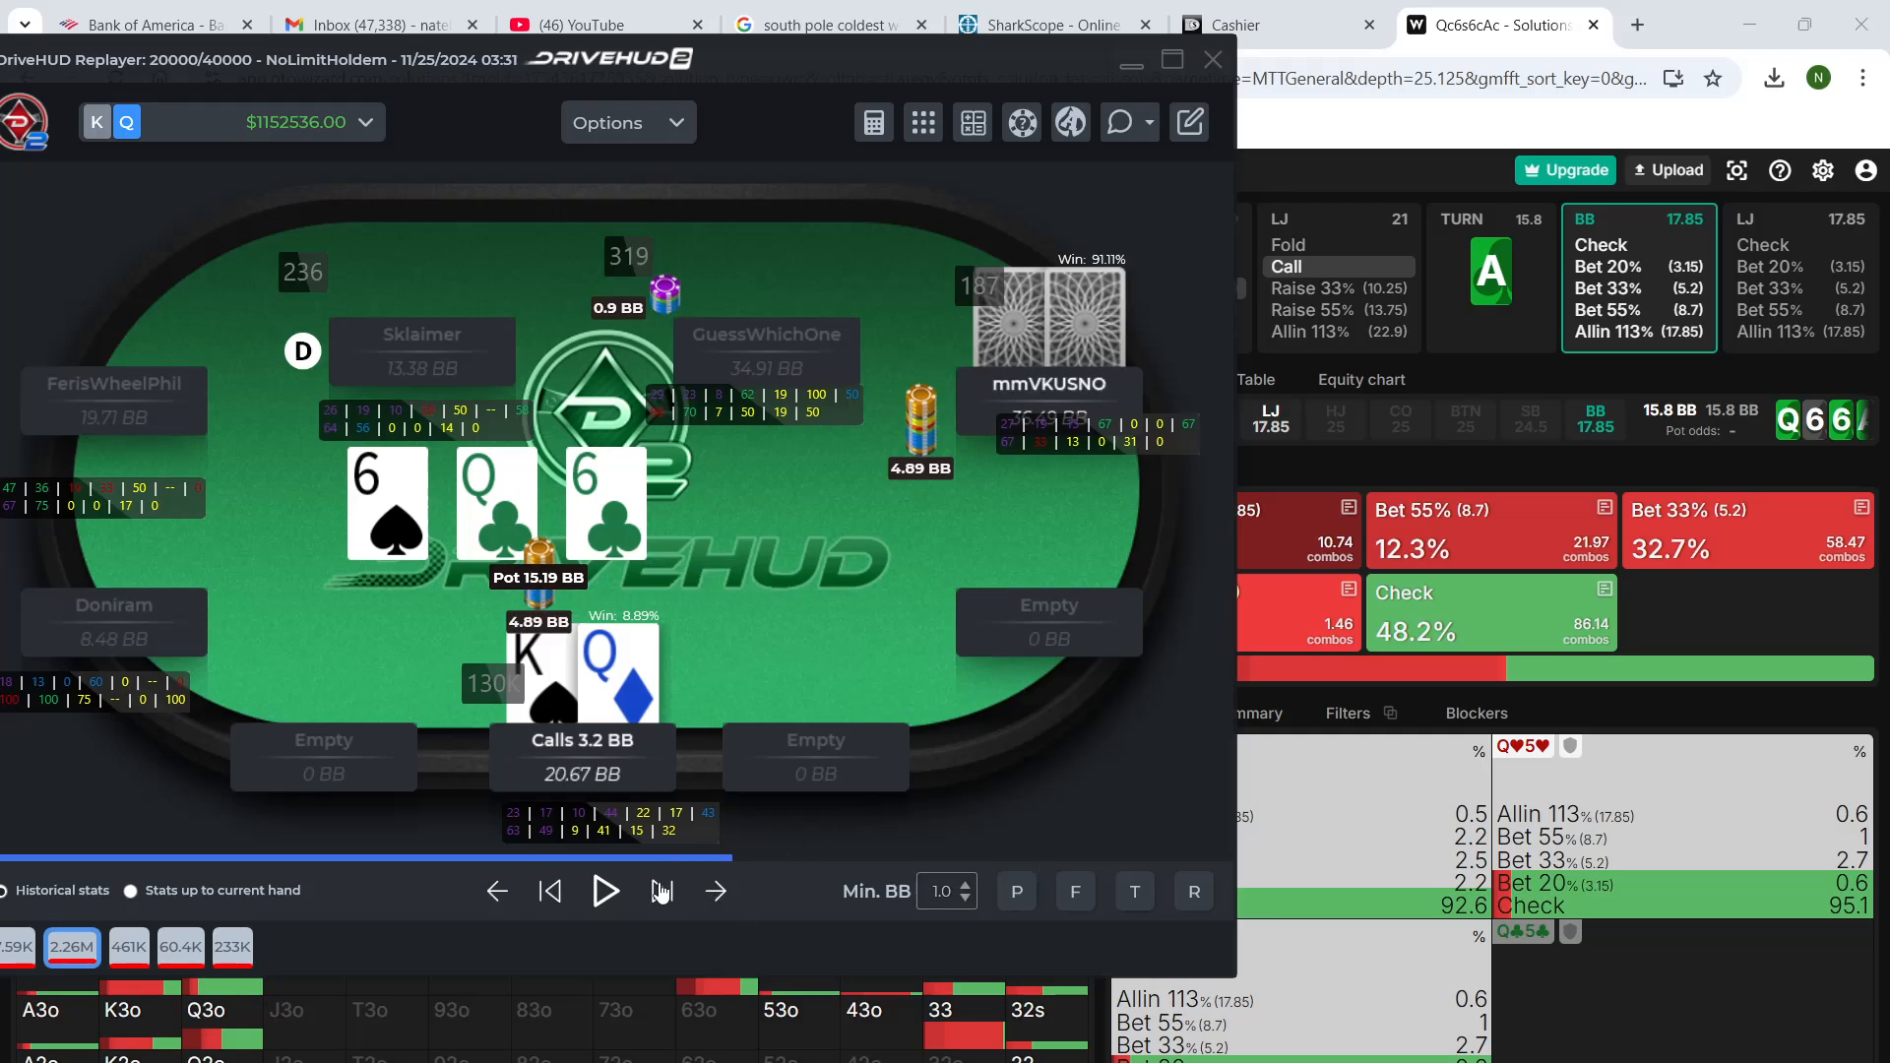
left_click(661, 892)
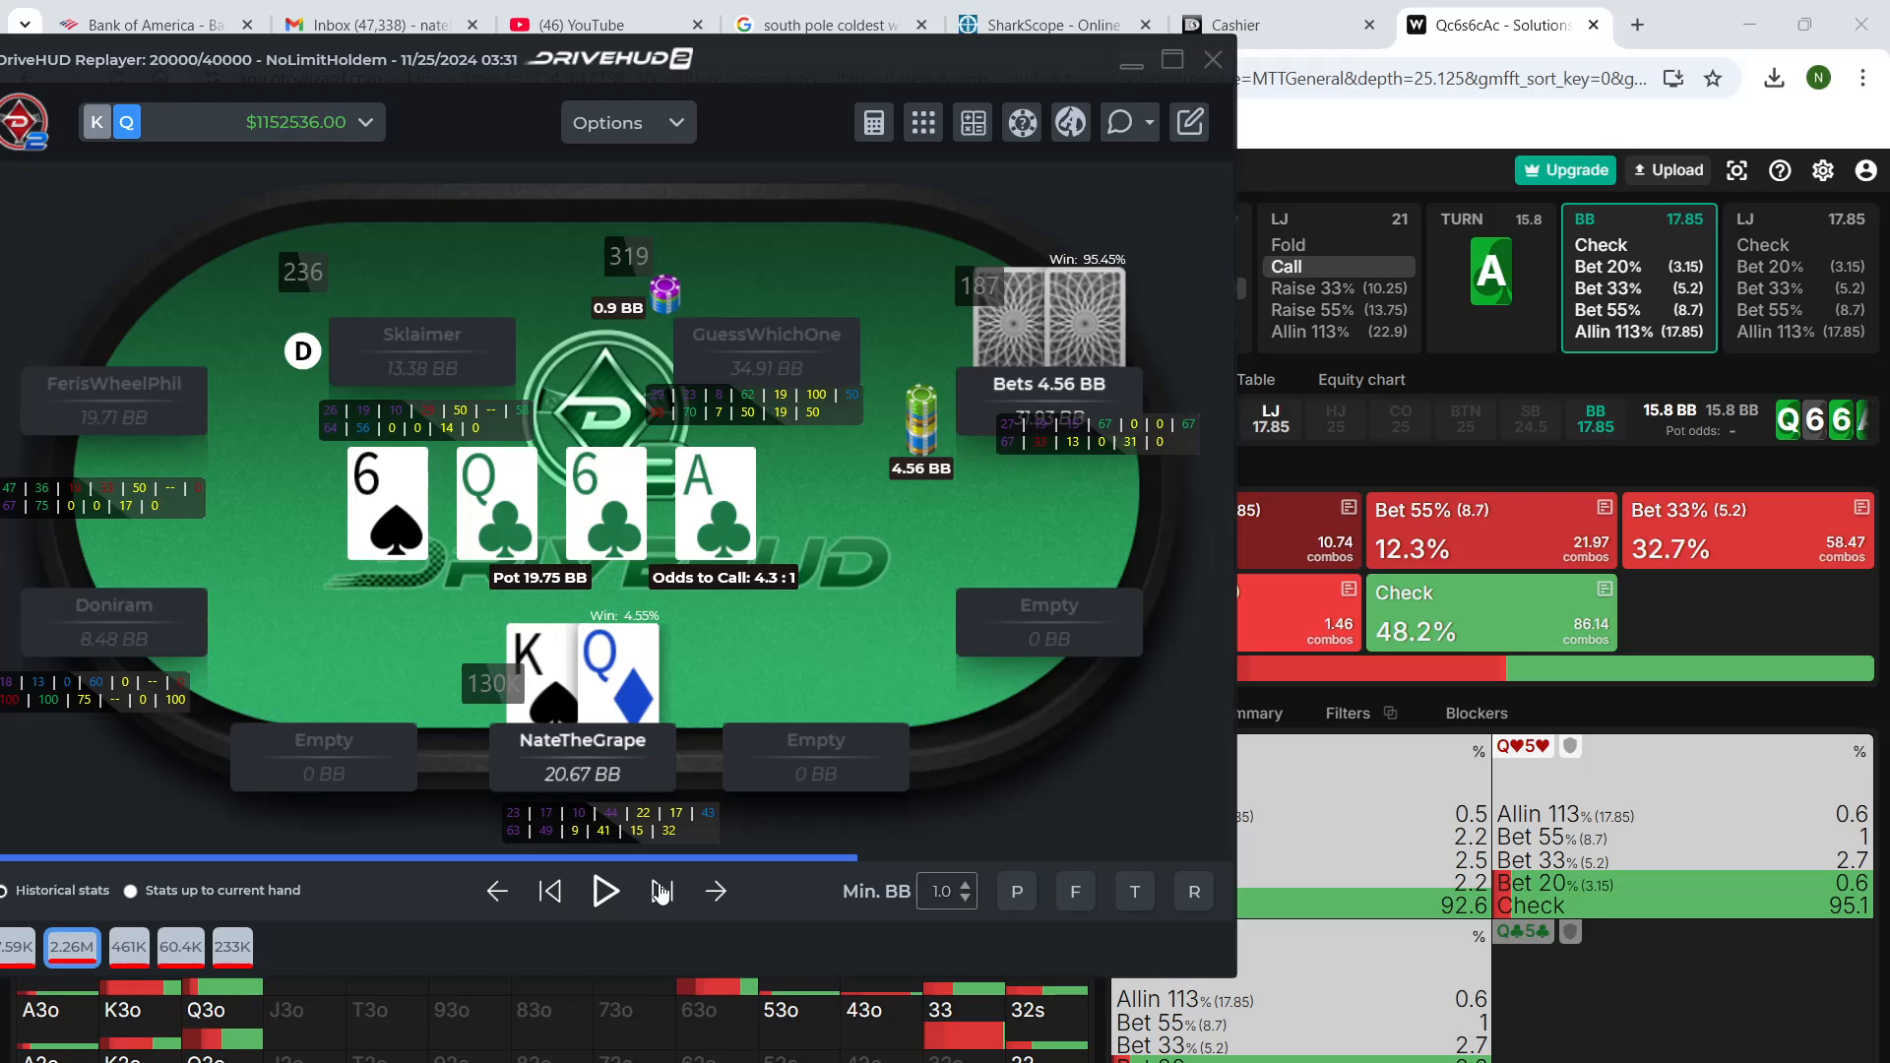
left_click(1691, 528)
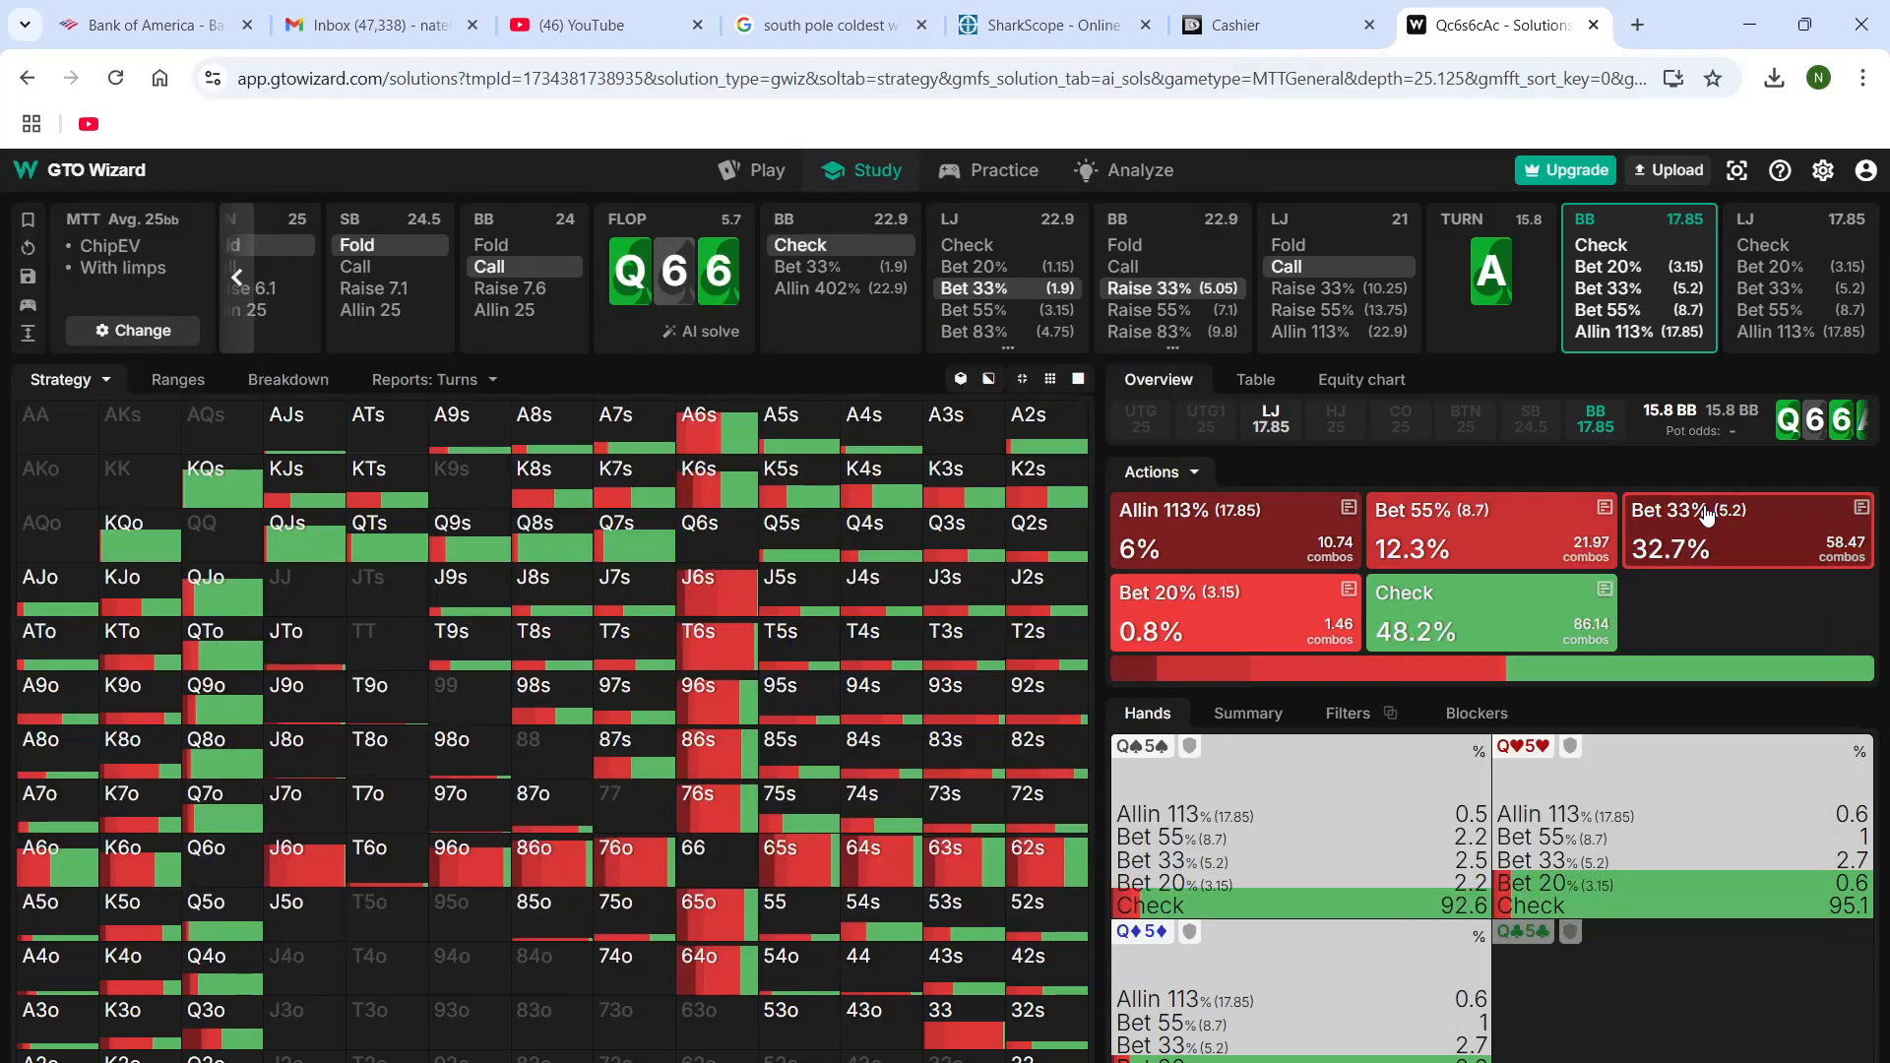
Have the BB bet 33% (5.2) on the ace of clubs turn, and inspect the LJ's response with KQo
left_click(1704, 529)
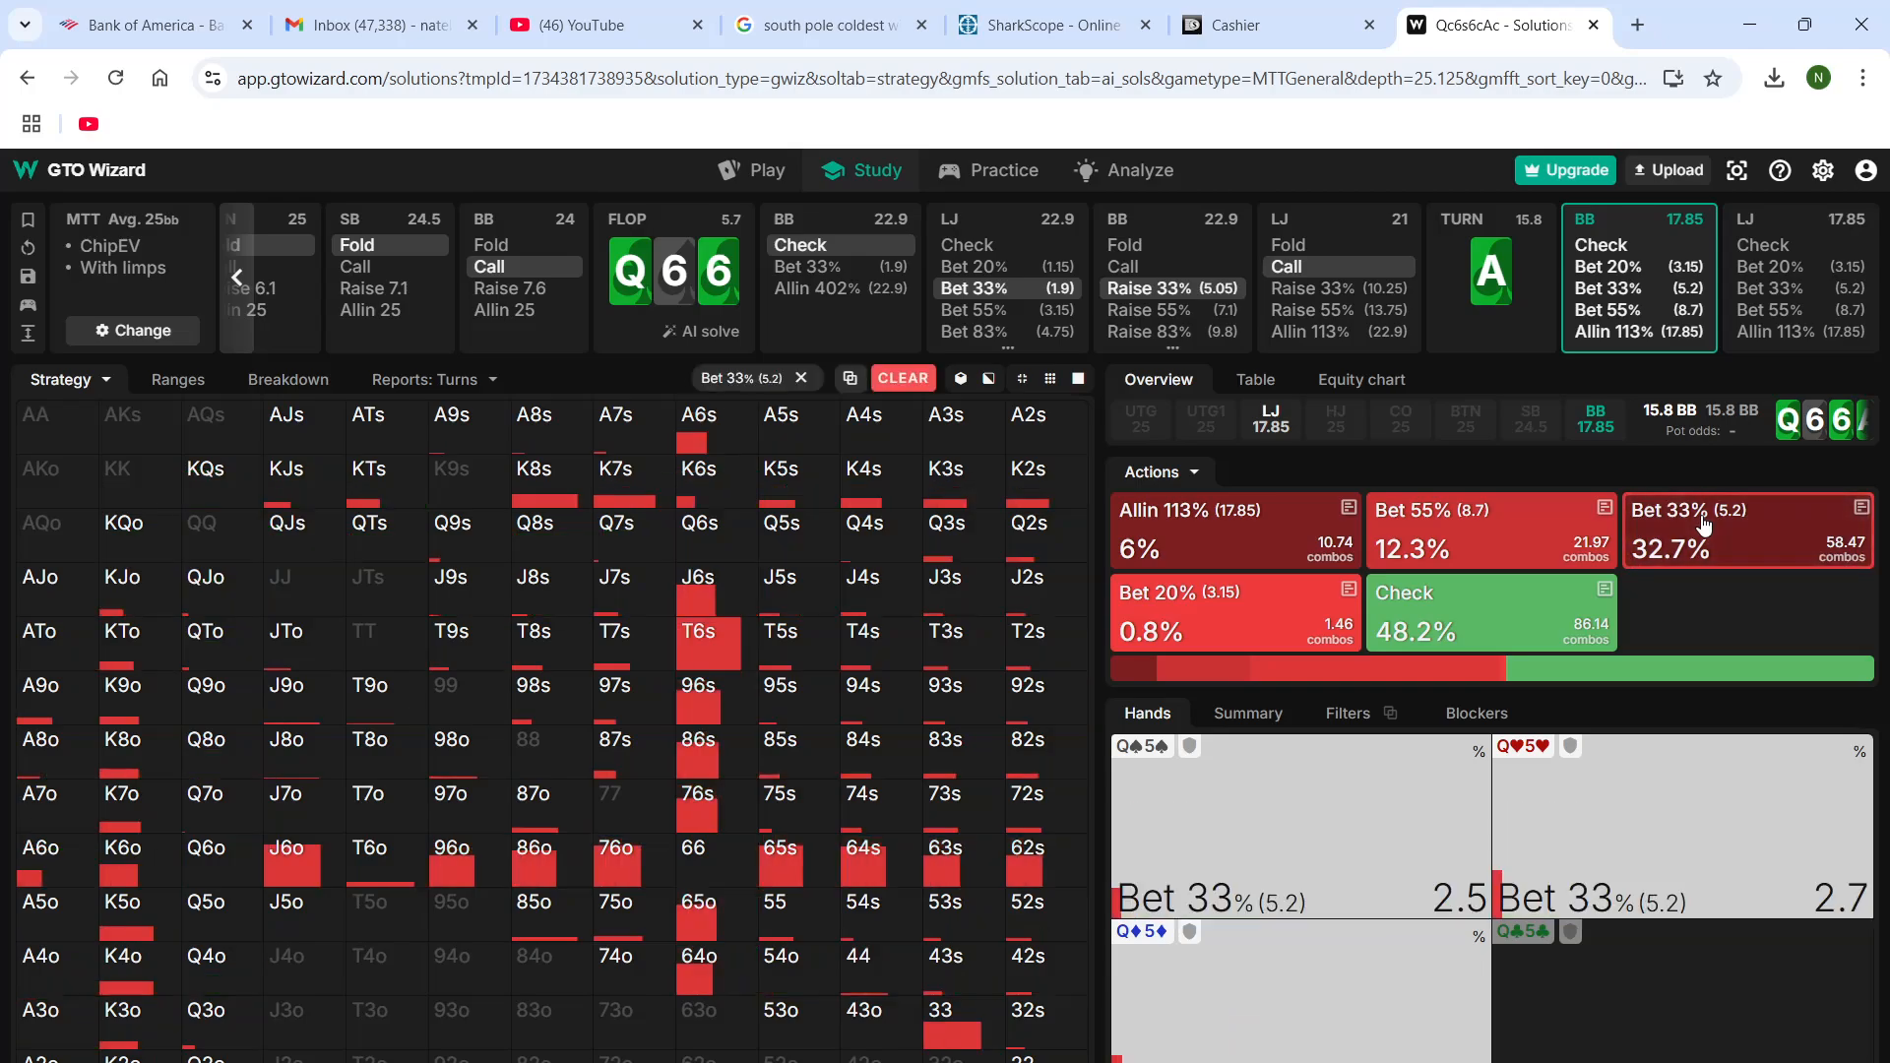
left_click(1631, 292)
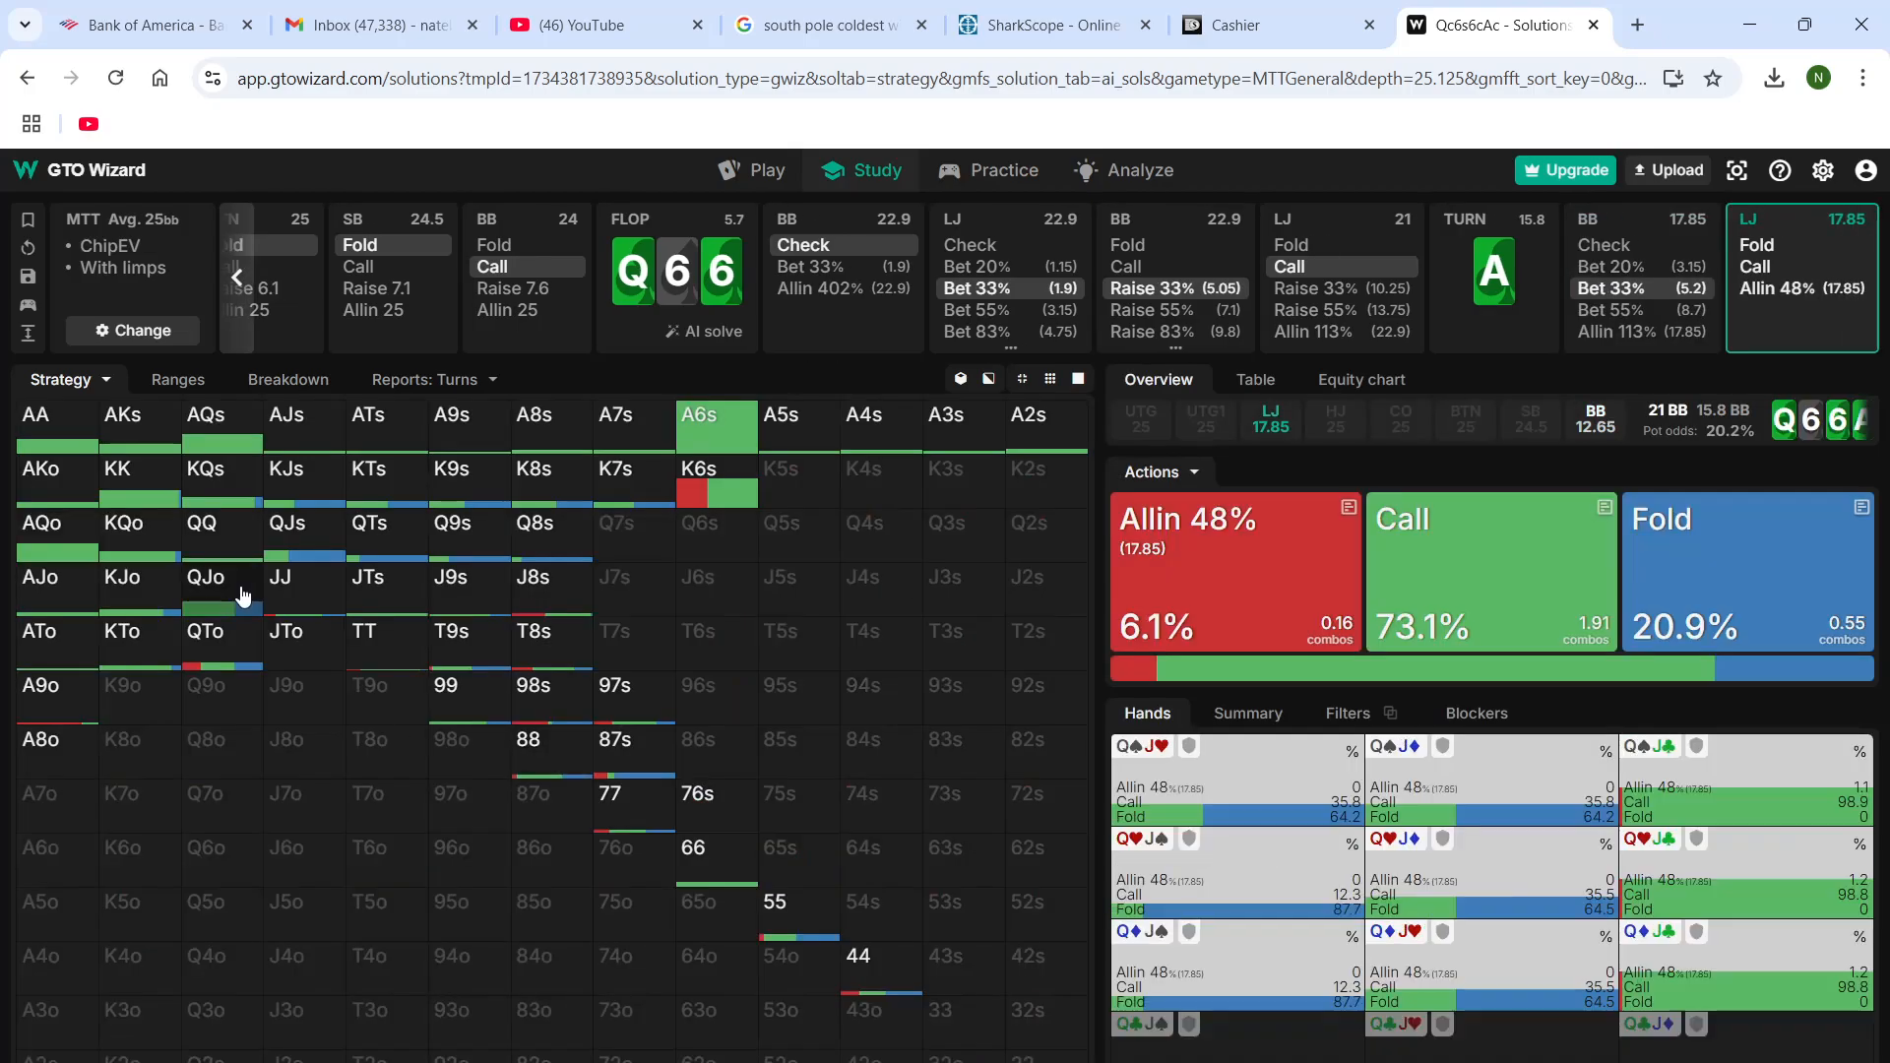
mouse_move(134, 557)
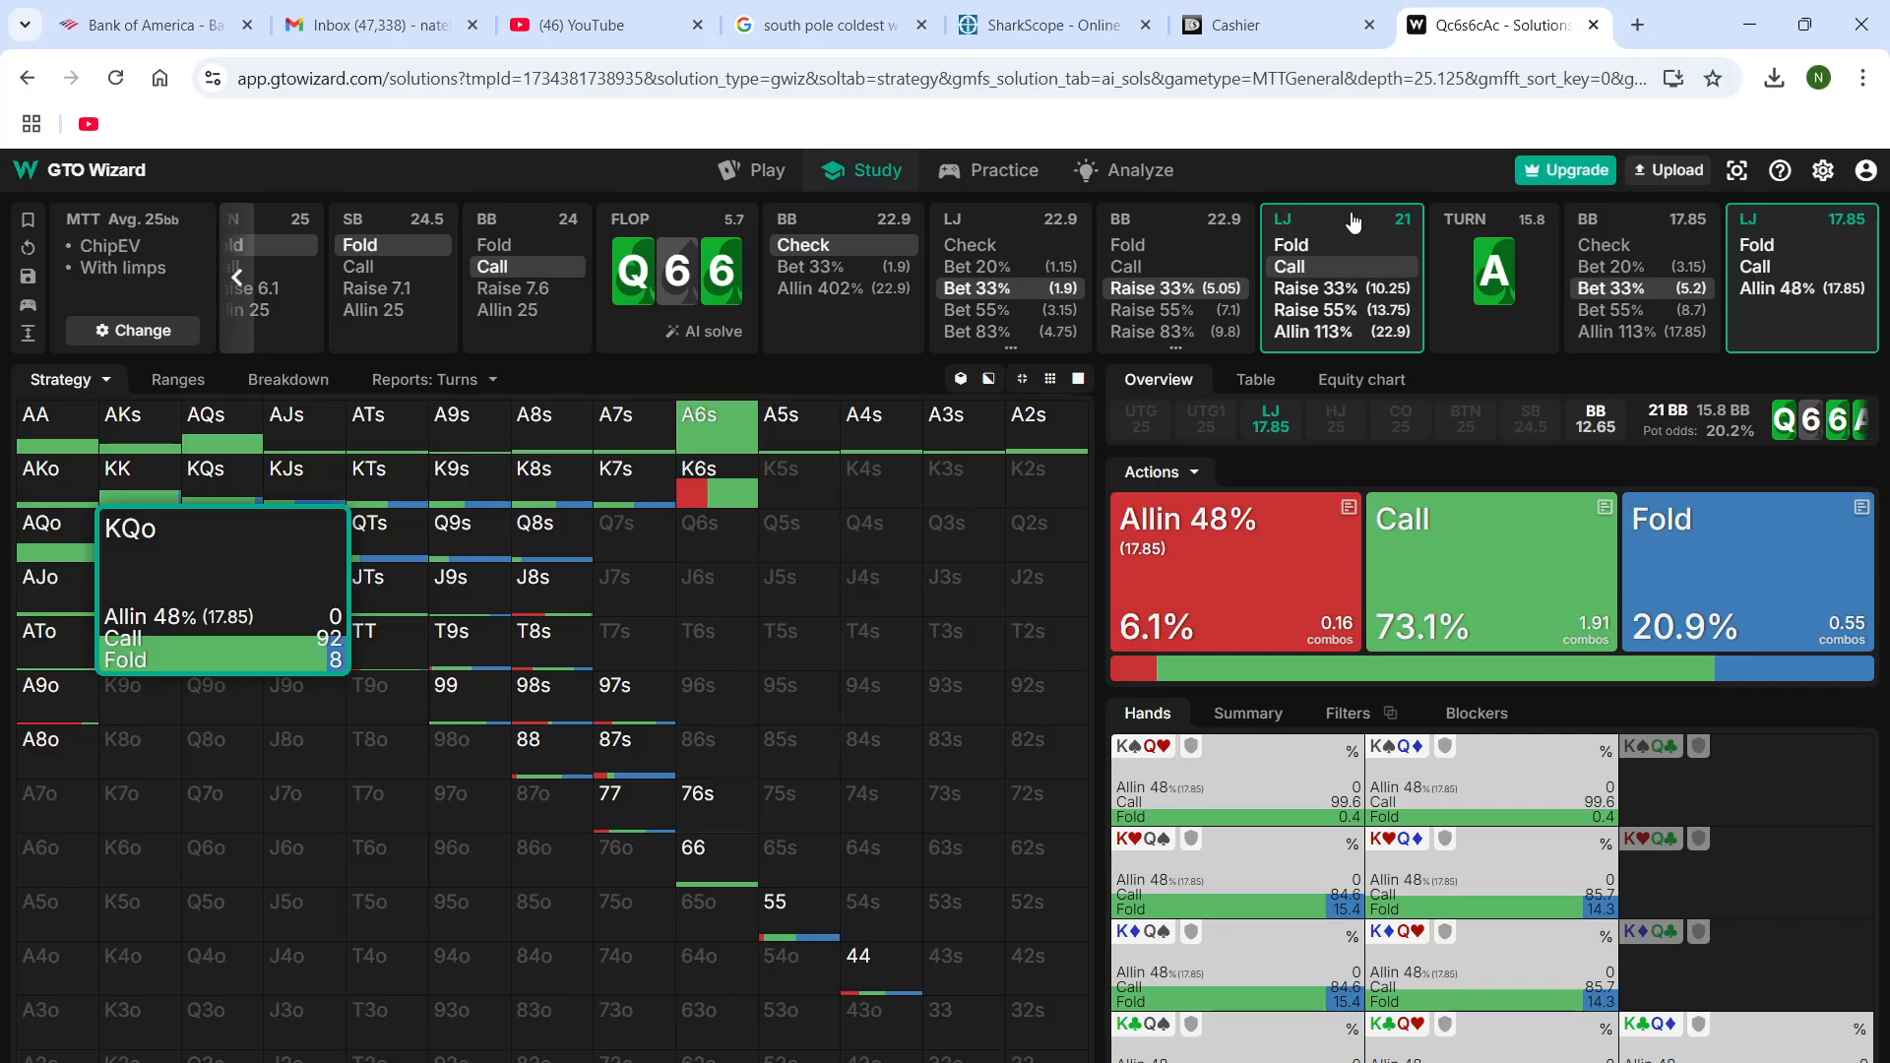
Go back to the BB's flop decision against the 33% bet, and examine the strategy of hands such as J5s and K2o
left_click(1184, 238)
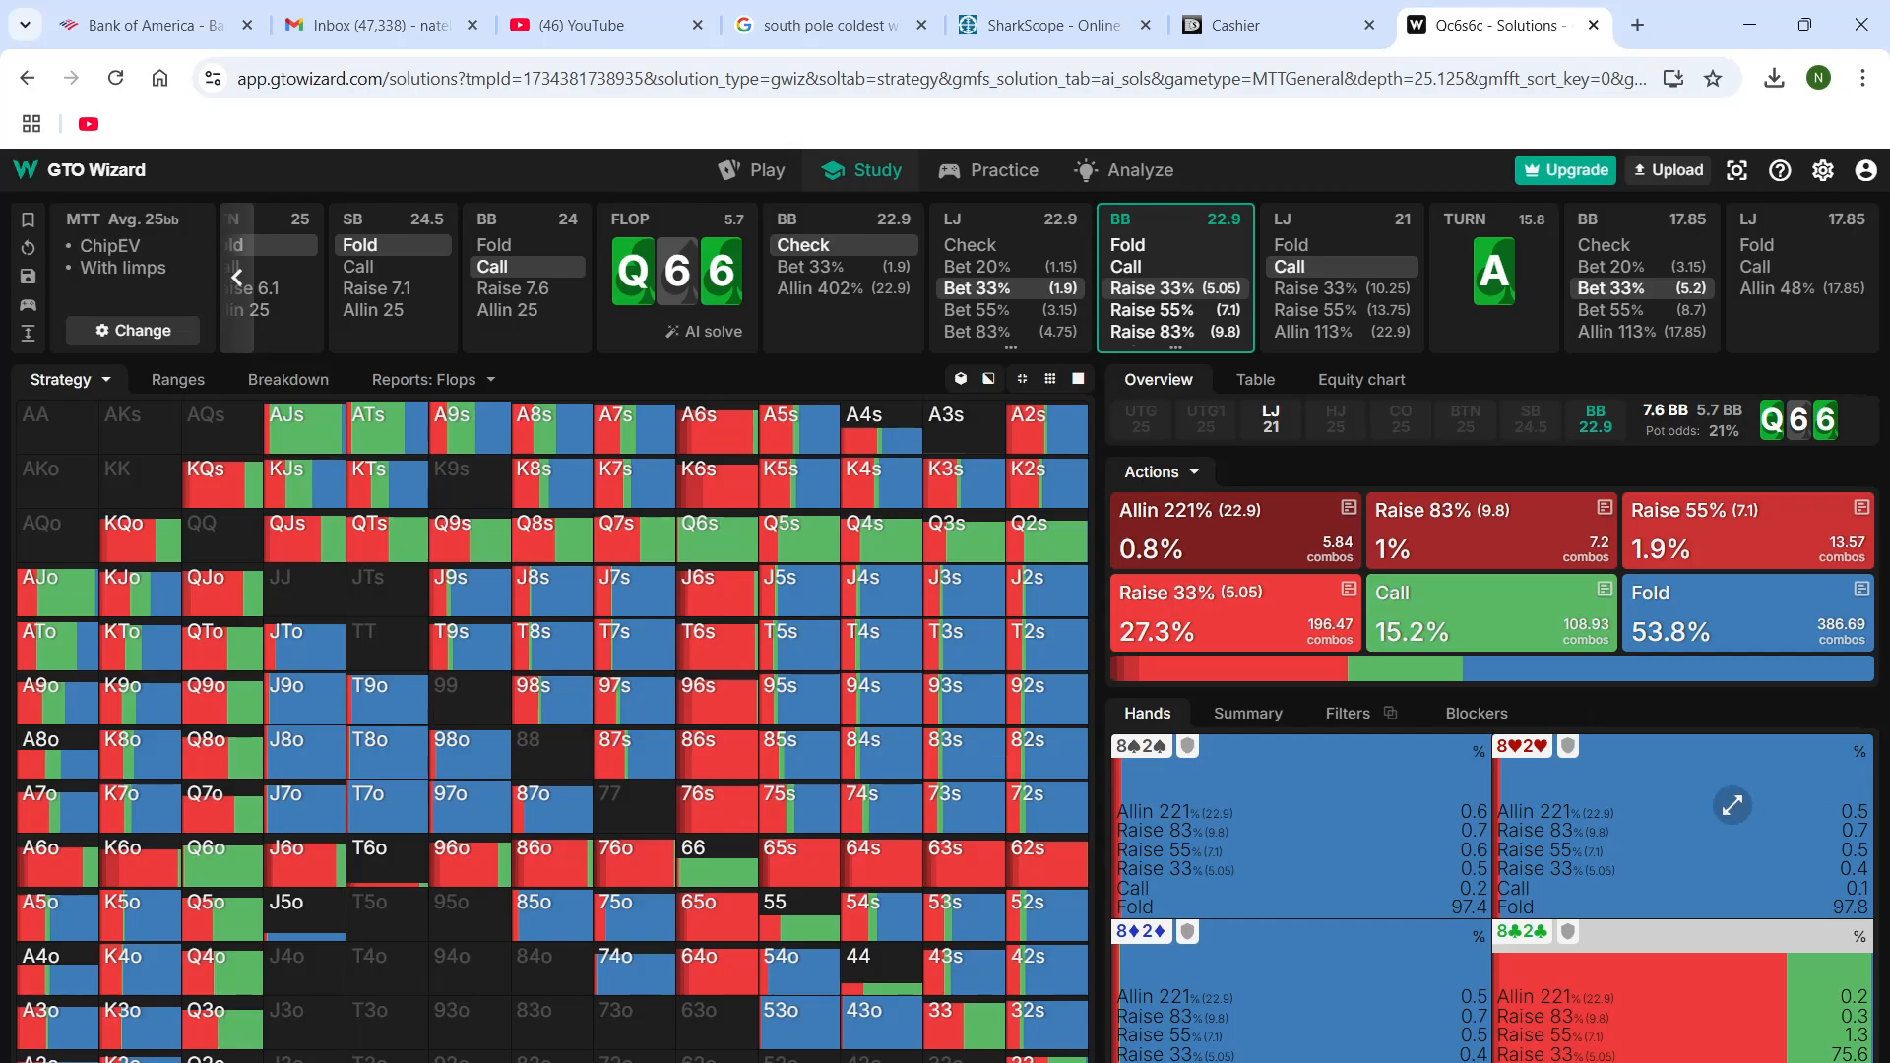
mouse_move(1713, 808)
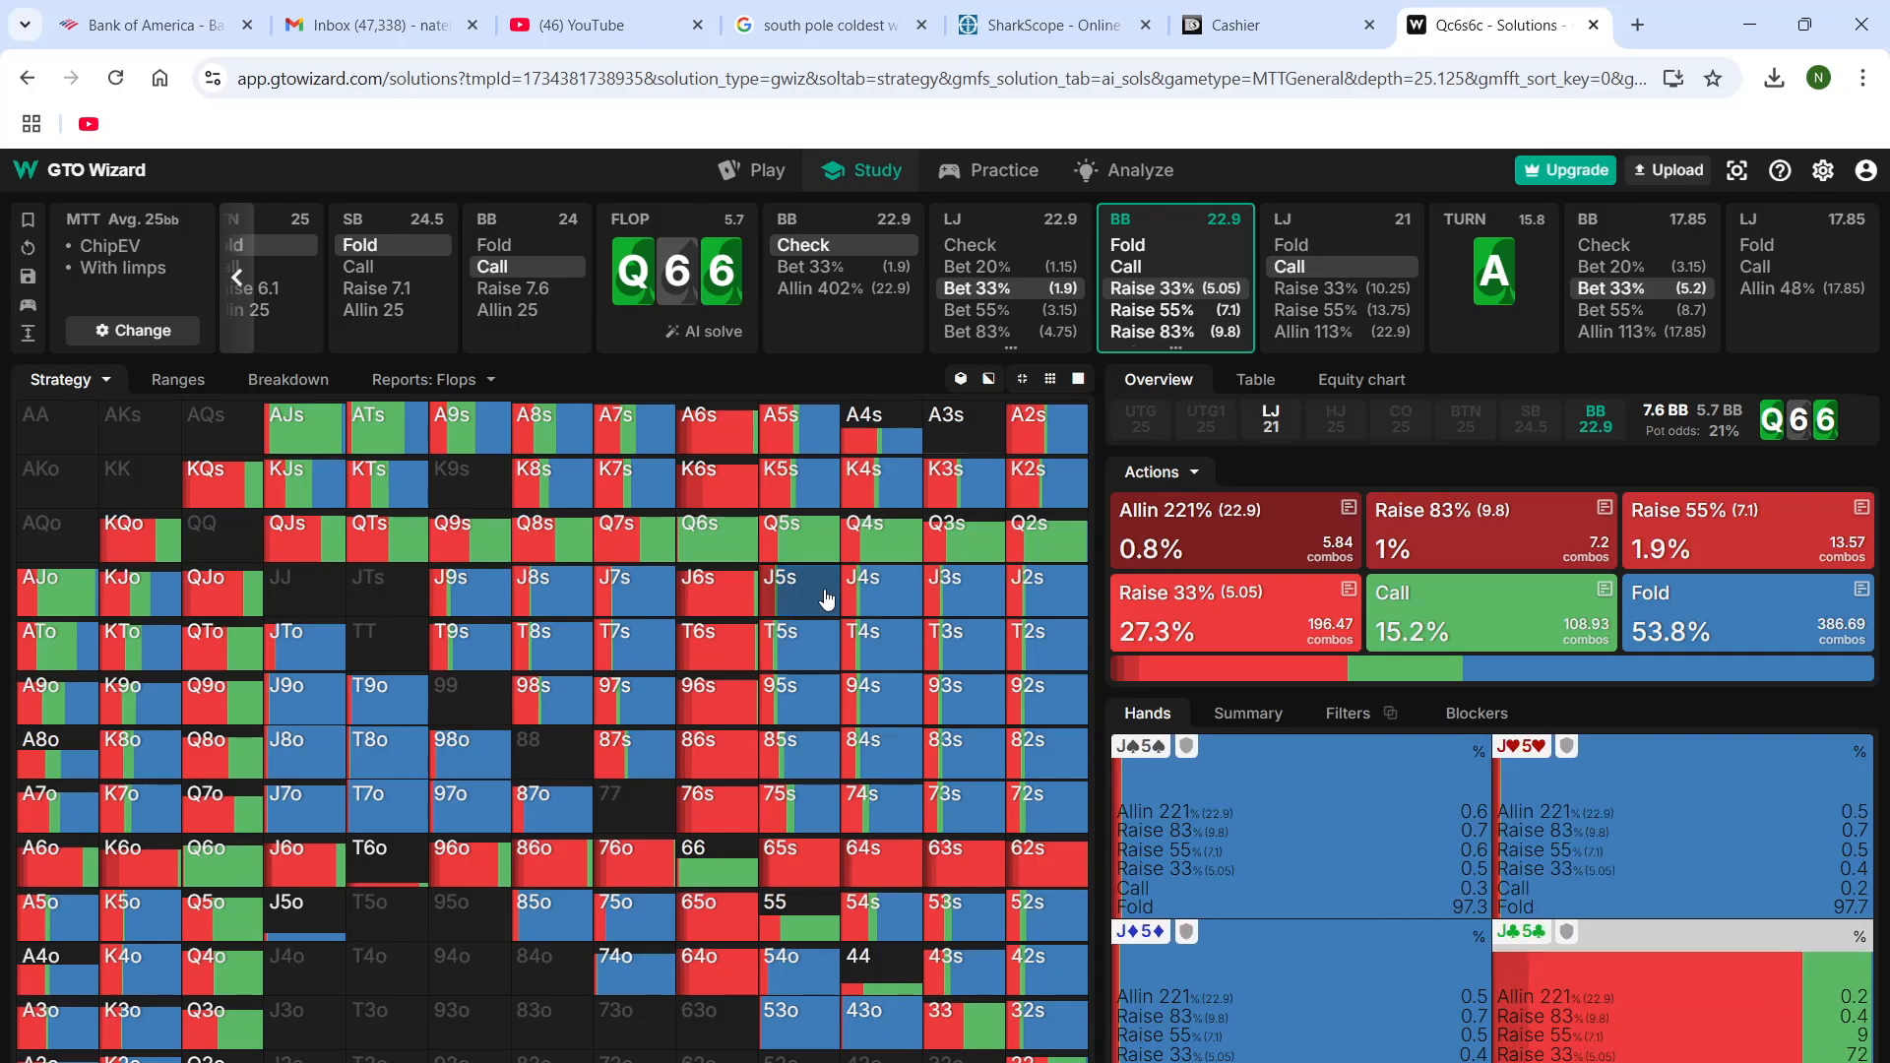
mouse_move(826, 599)
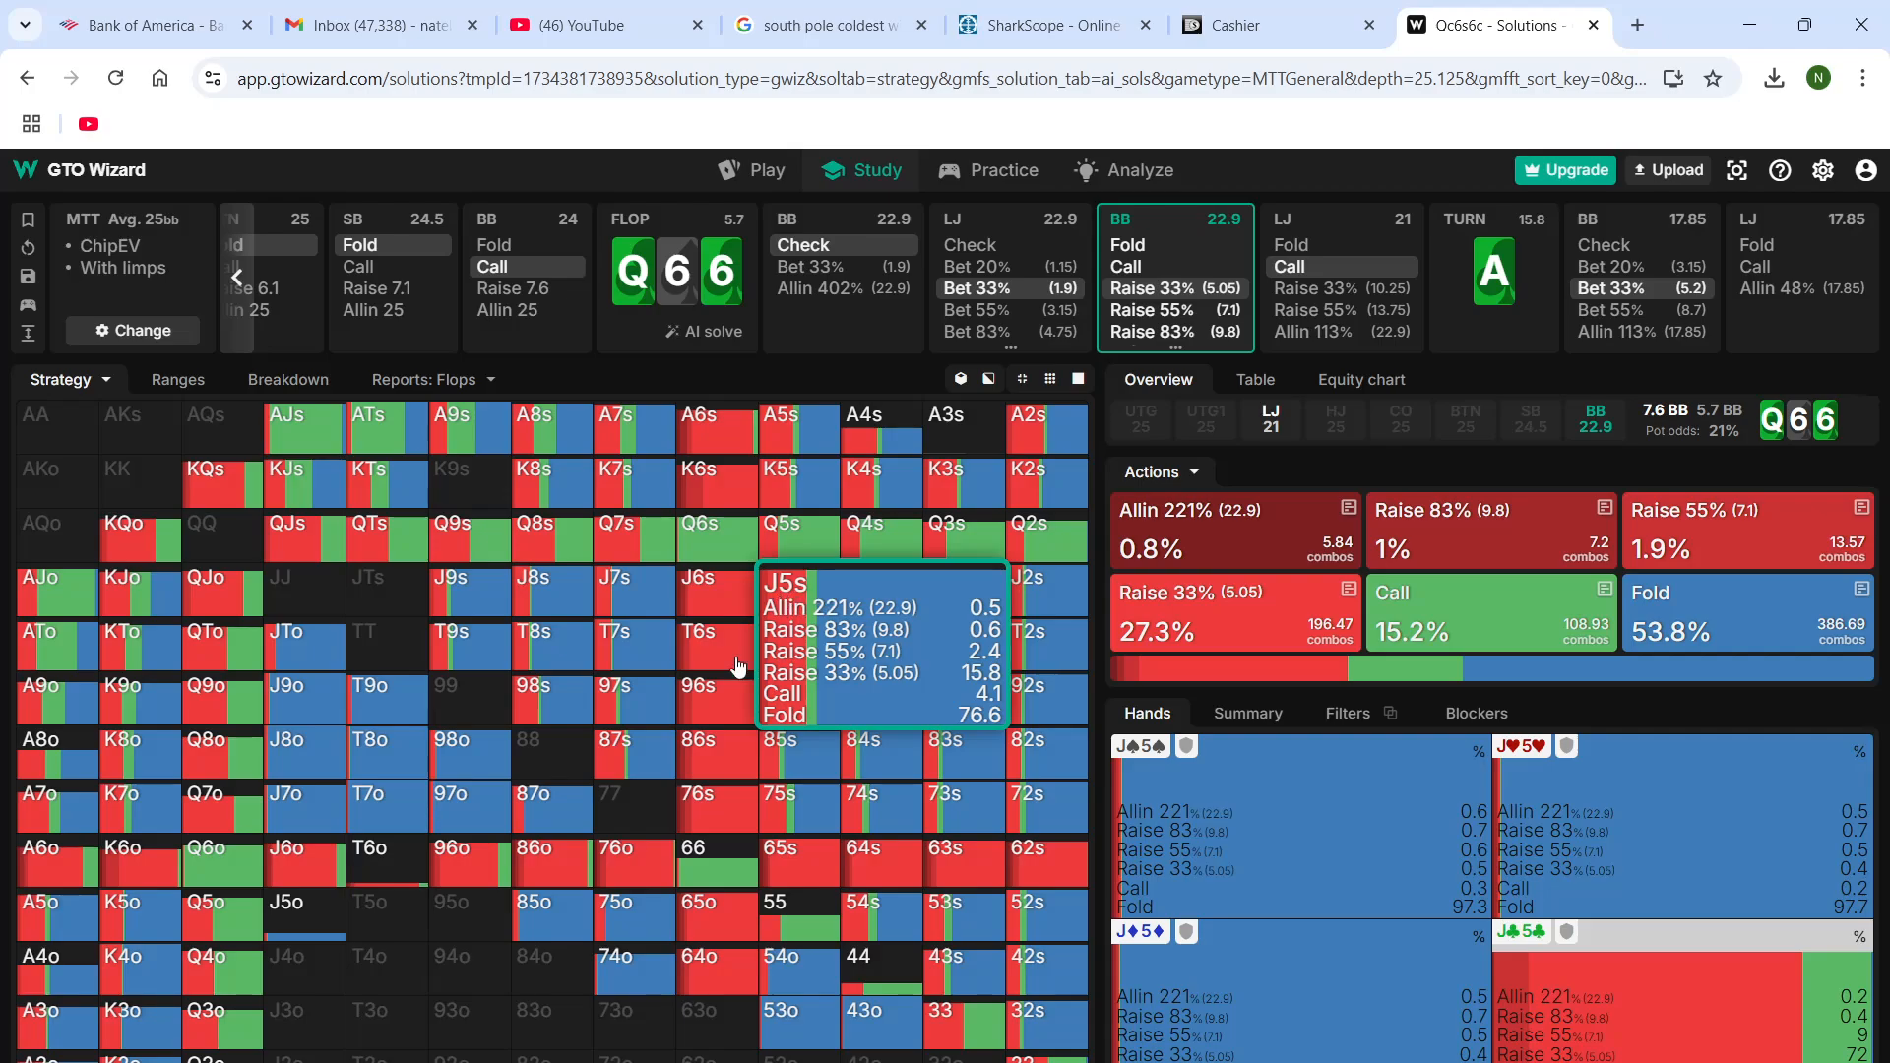
mouse_move(235, 766)
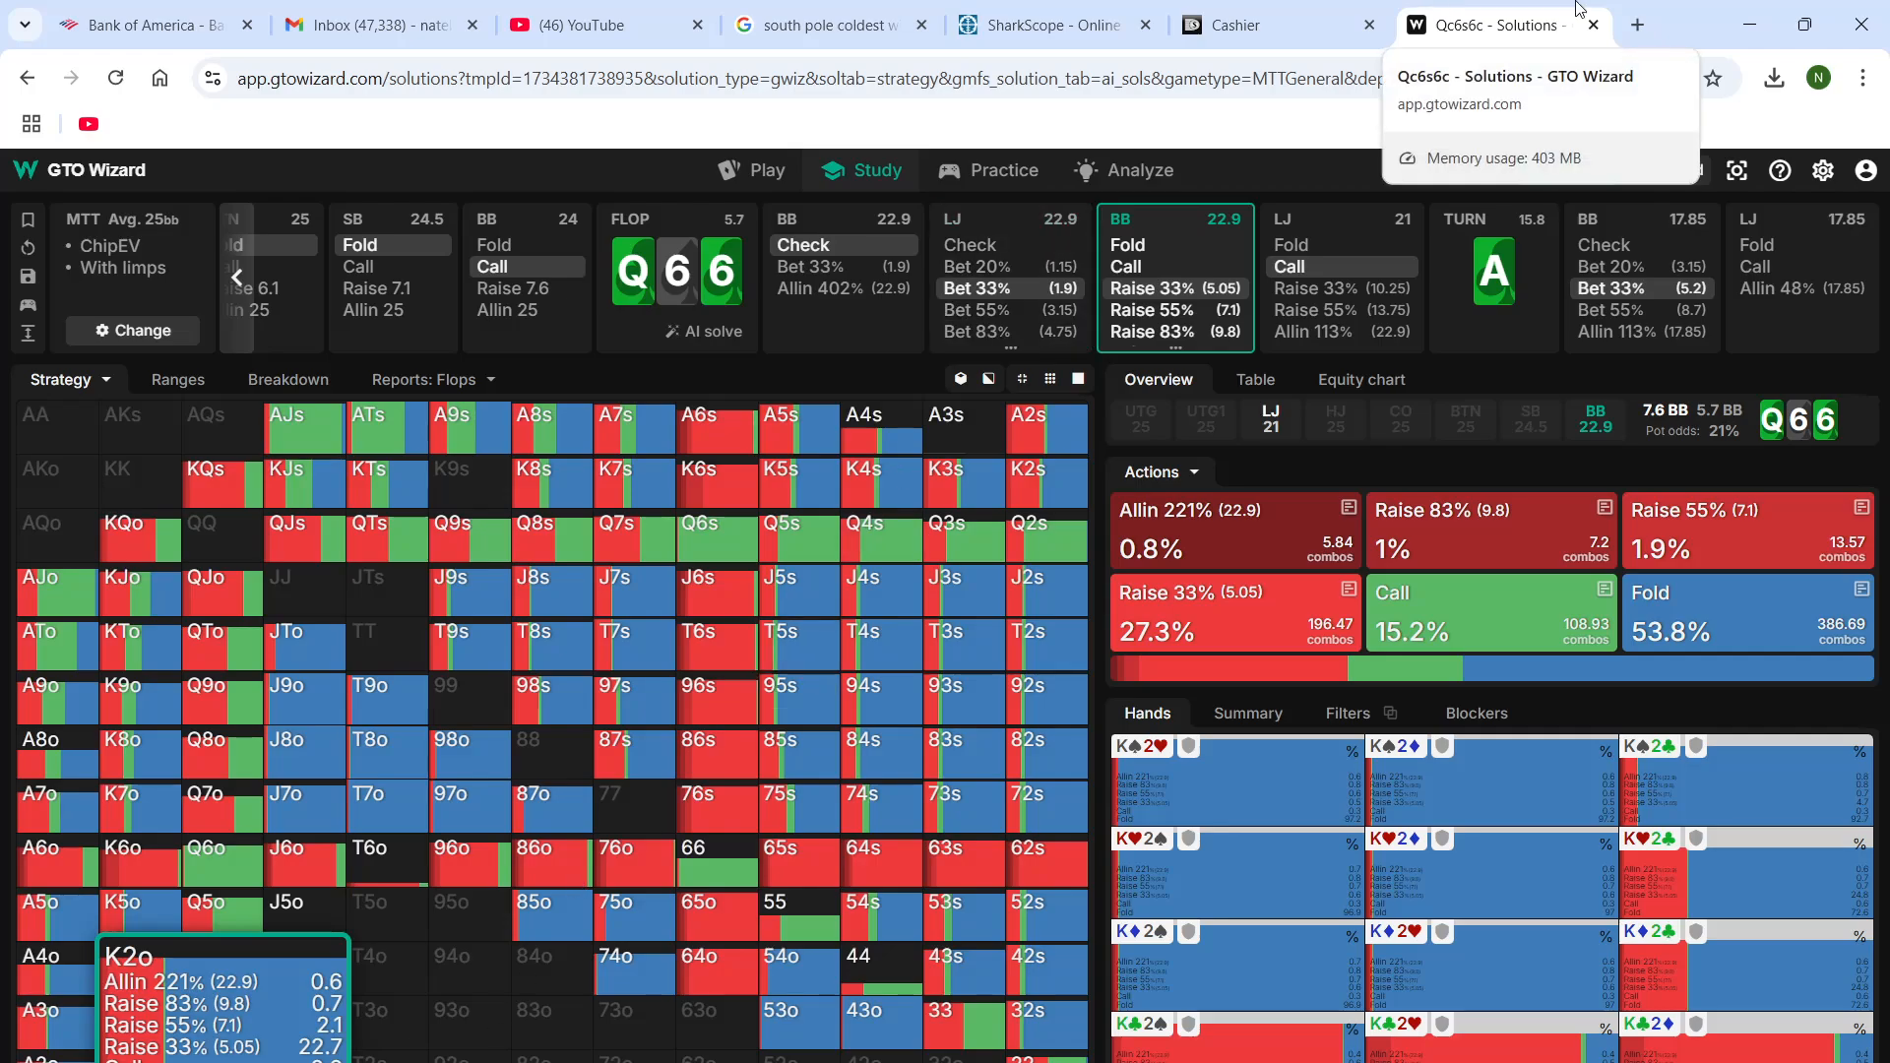
Minimize the browser and the KQo hand's replayer, and bring up the OBS window
left_click(1763, 22)
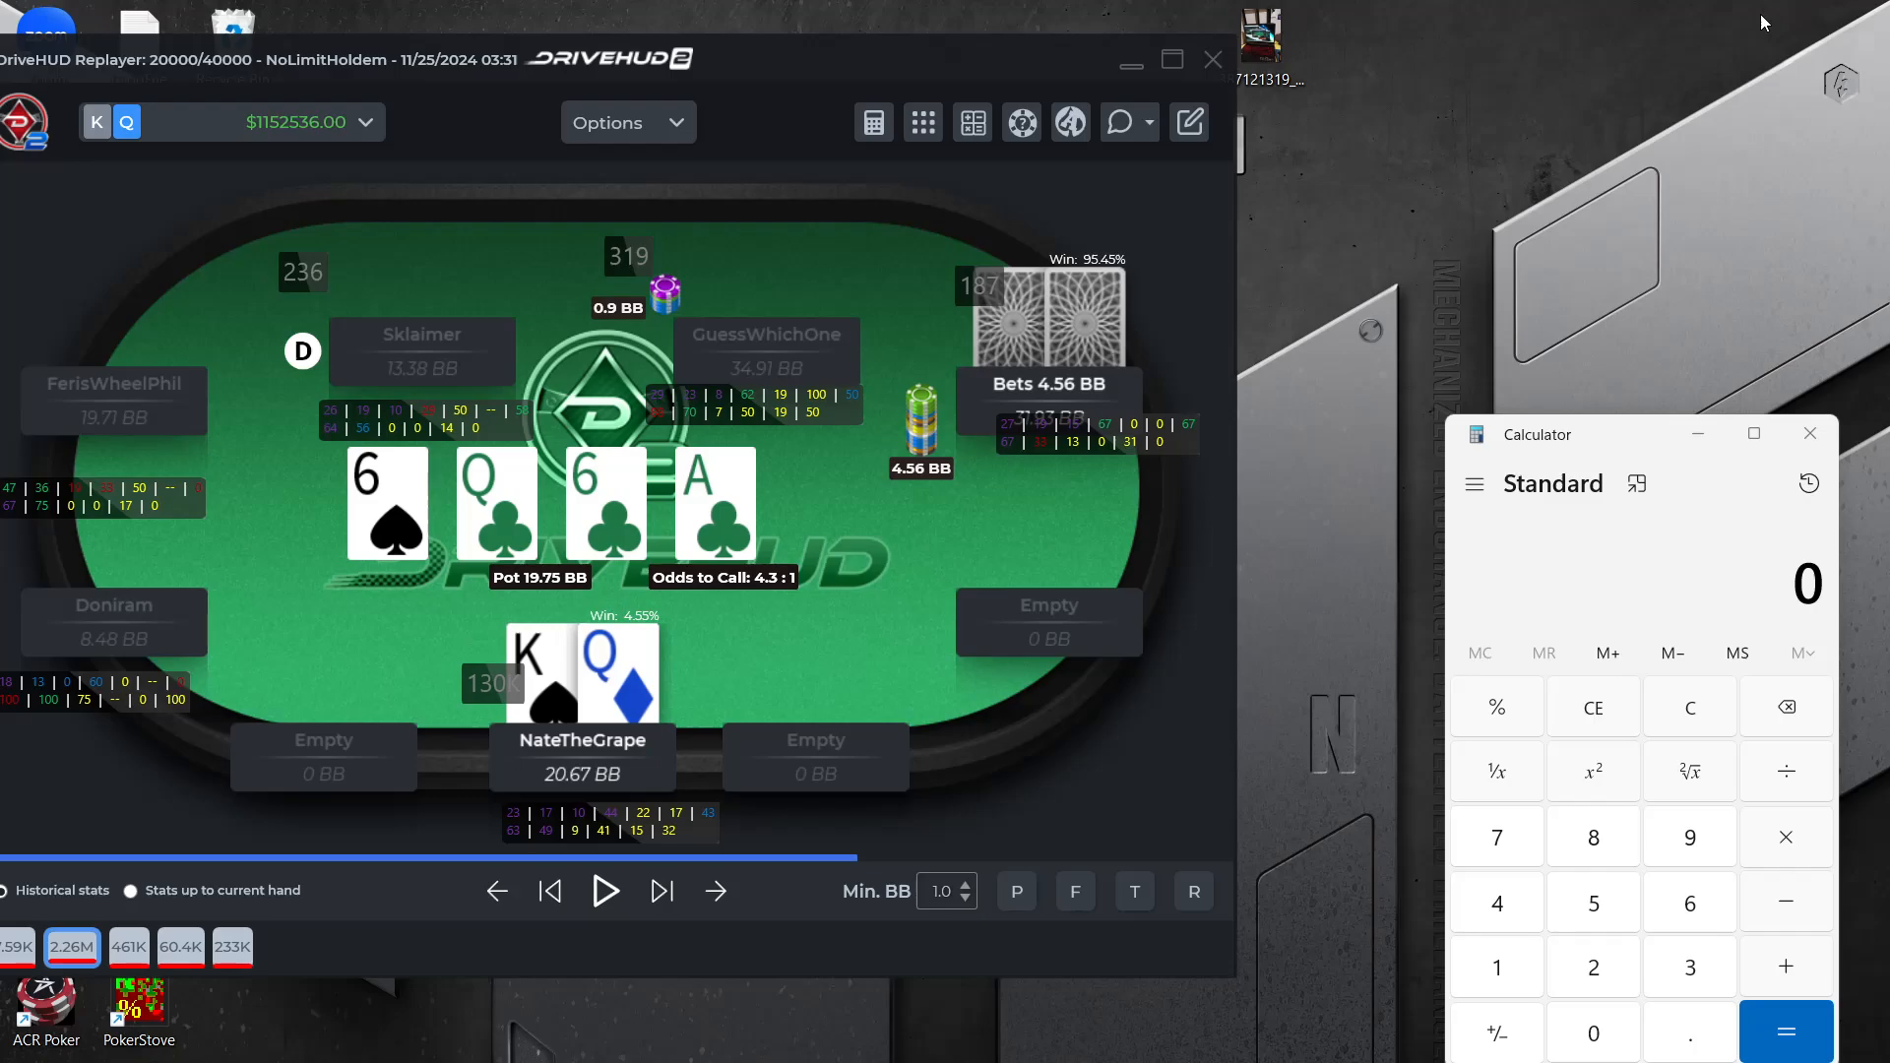
left_click(1131, 62)
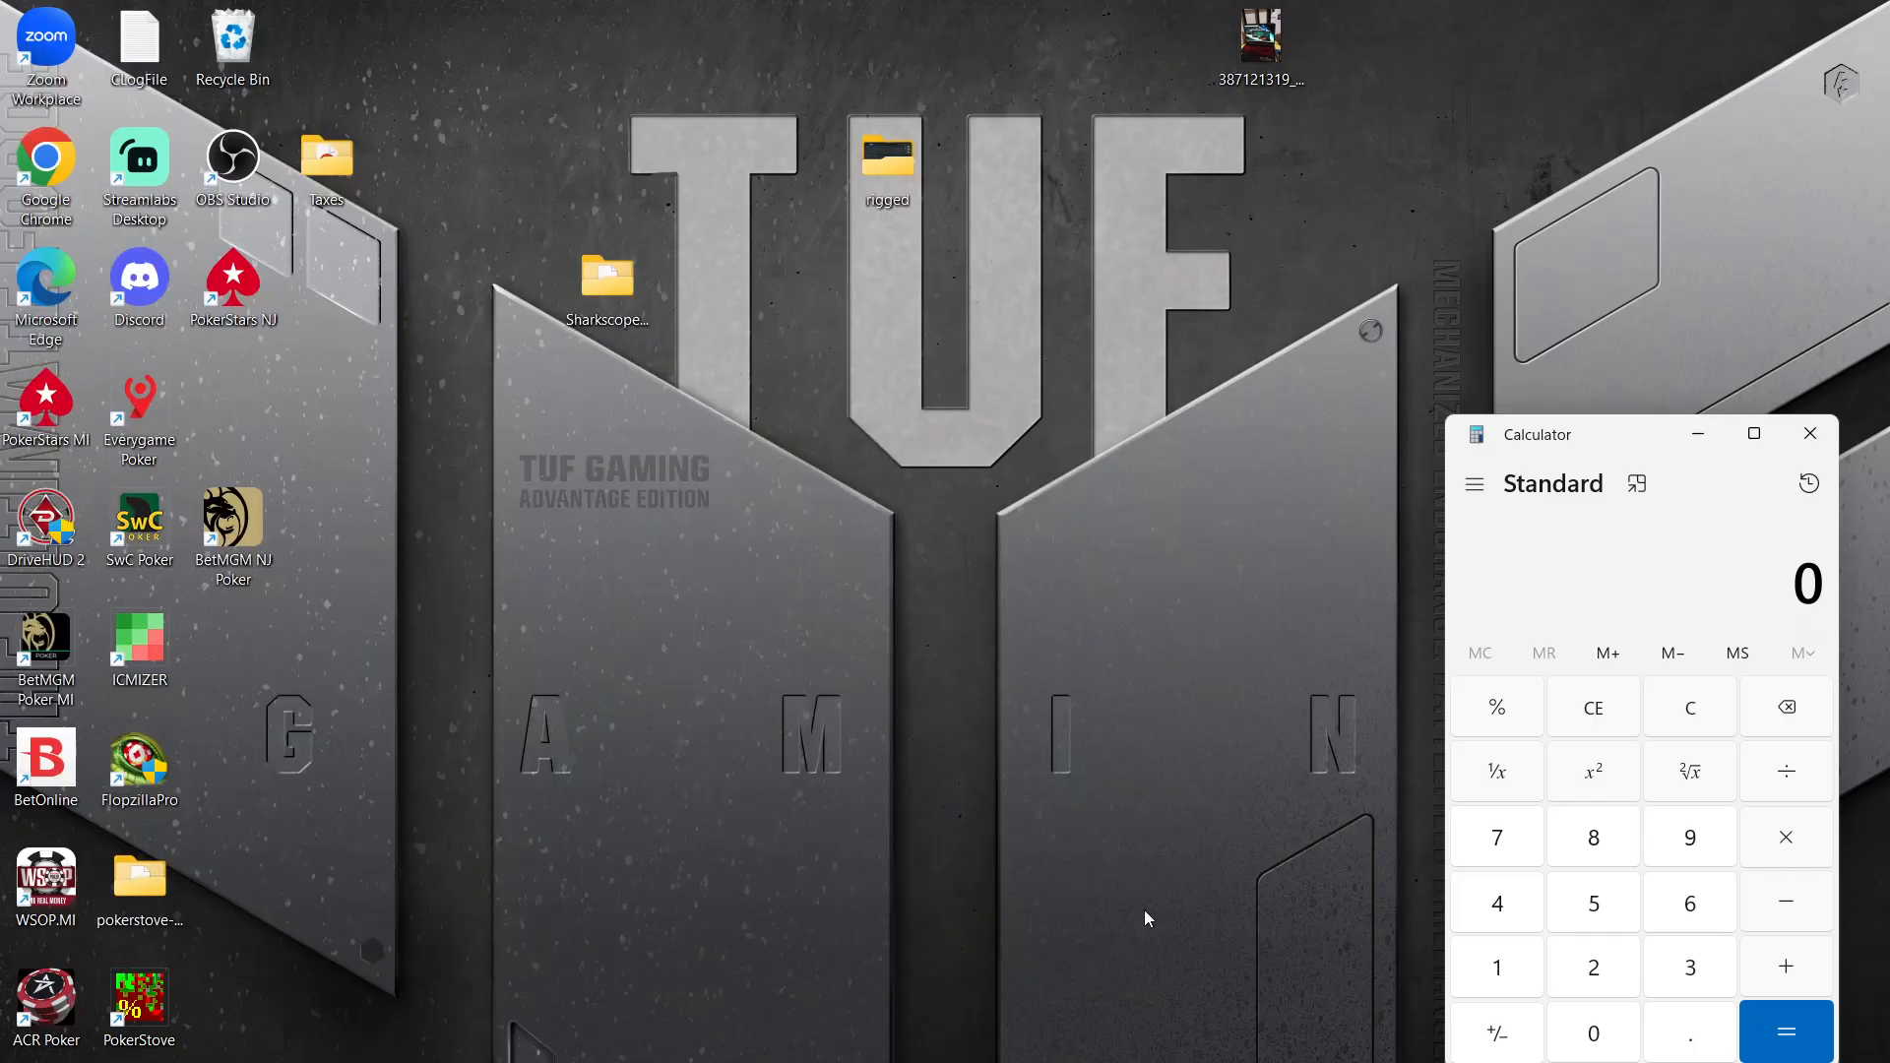
left_click(1502, 1062)
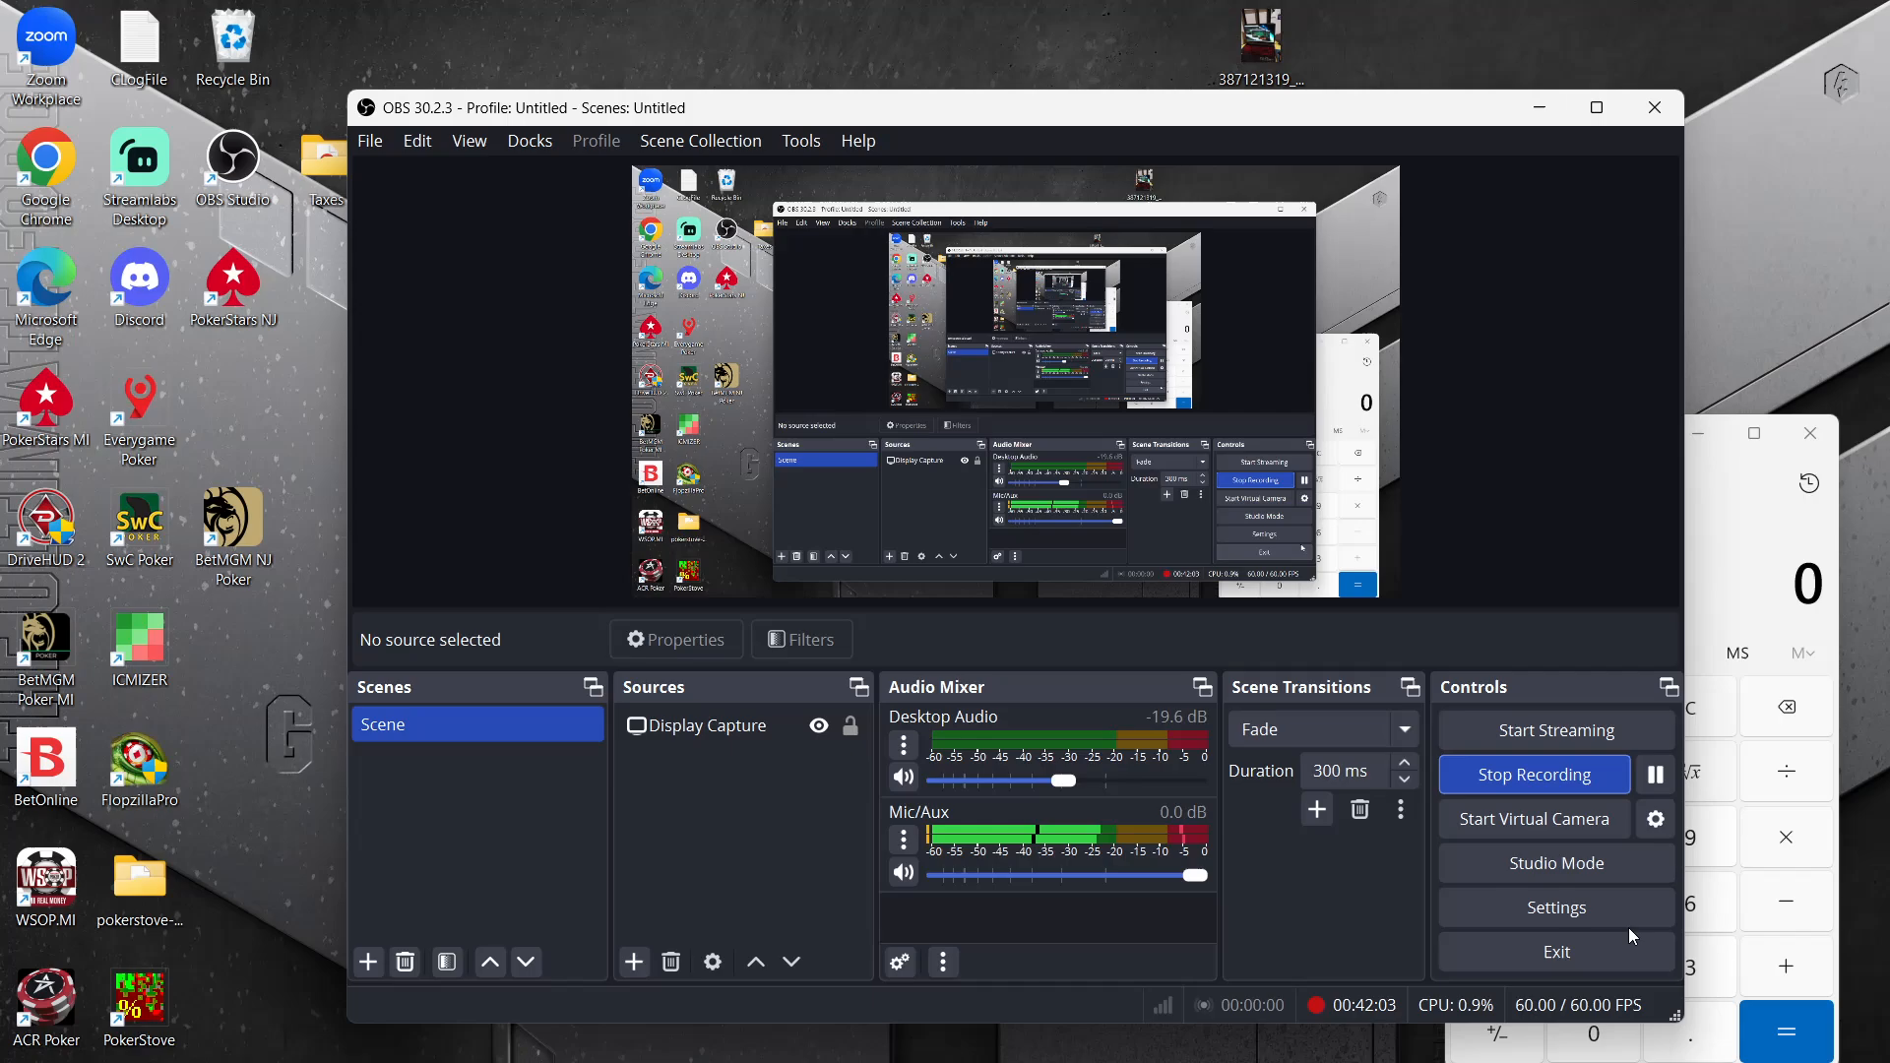